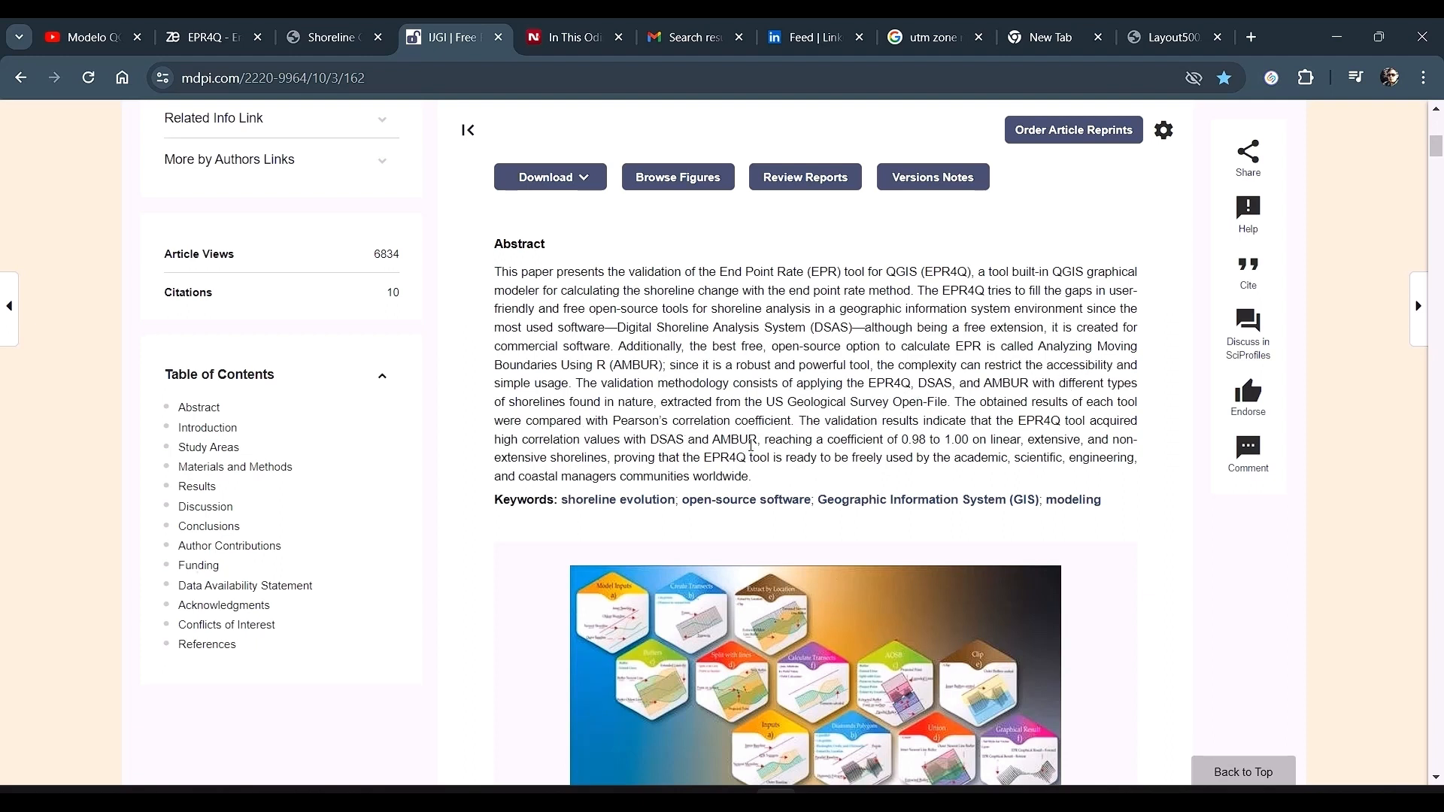
Step: Highlight the abstract's sentence on correlation with DSAS and AMBUR, and scroll down into the article's introduction
{"action": "mouse_move", "coordinate": [652, 443]}
{"action": "left_mouse_down"}
{"action": "mouse_move", "coordinate": [1094, 442]}
{"action": "mouse_move", "coordinate": [790, 486]}
{"action": "mouse_move", "coordinate": [593, 479]}
{"action": "mouse_move", "coordinate": [615, 462]}
{"action": "left_mouse_up"}
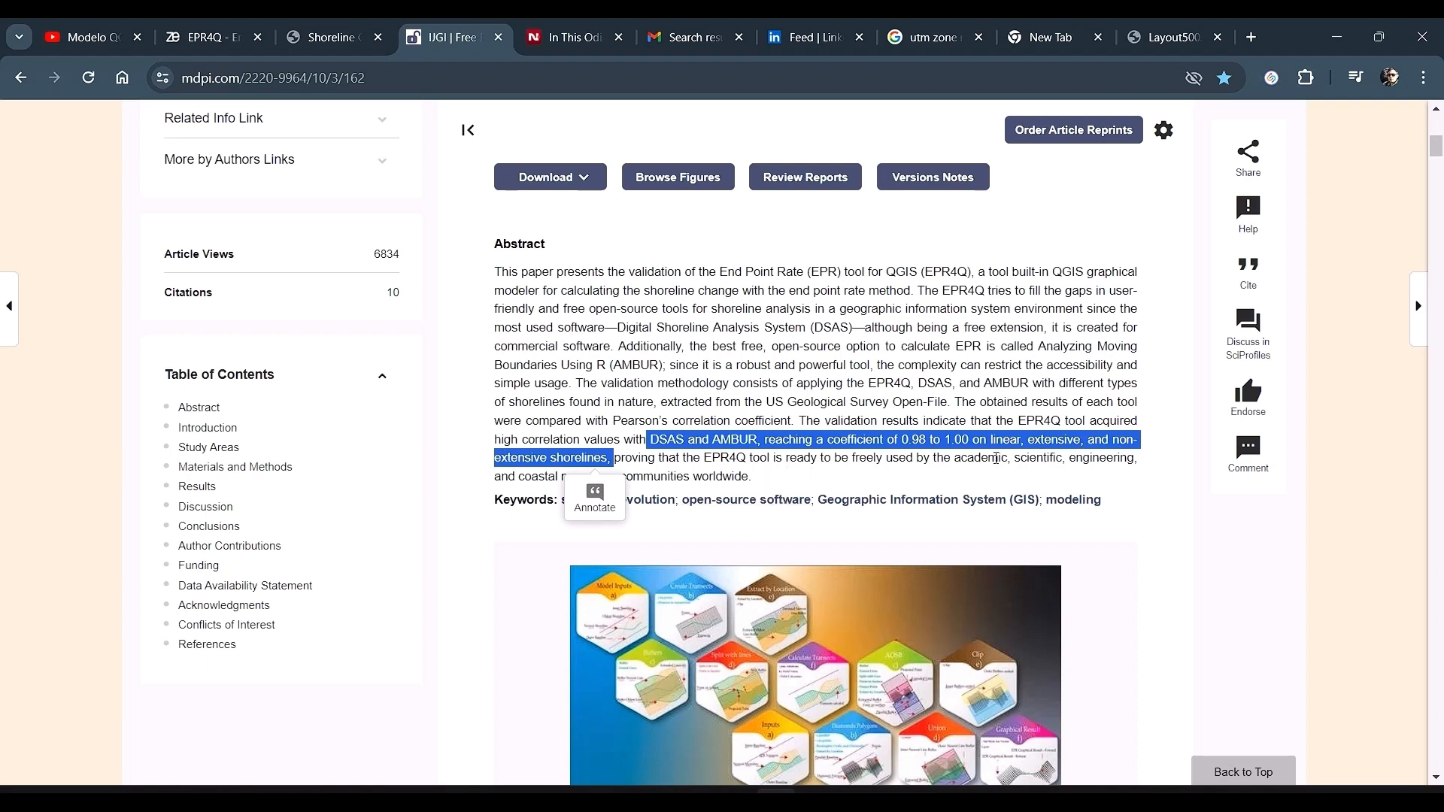
{"action": "left_click", "coordinate": [1150, 521]}
{"action": "scroll", "coordinate": [1053, 534], "scroll_direction": "down", "scroll_amount": 2}
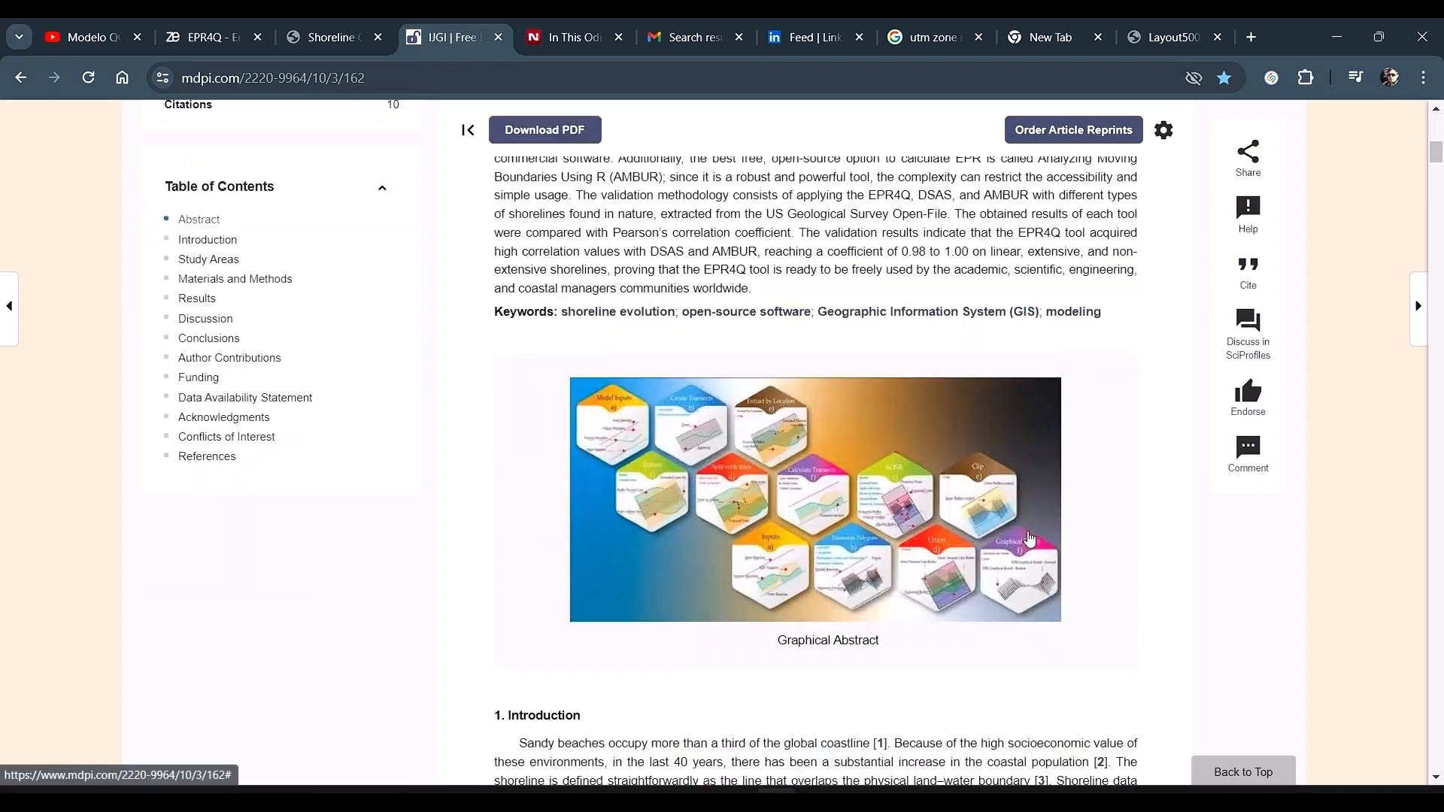
{"action": "scroll", "coordinate": [1031, 538], "scroll_direction": "down", "scroll_amount": 4}
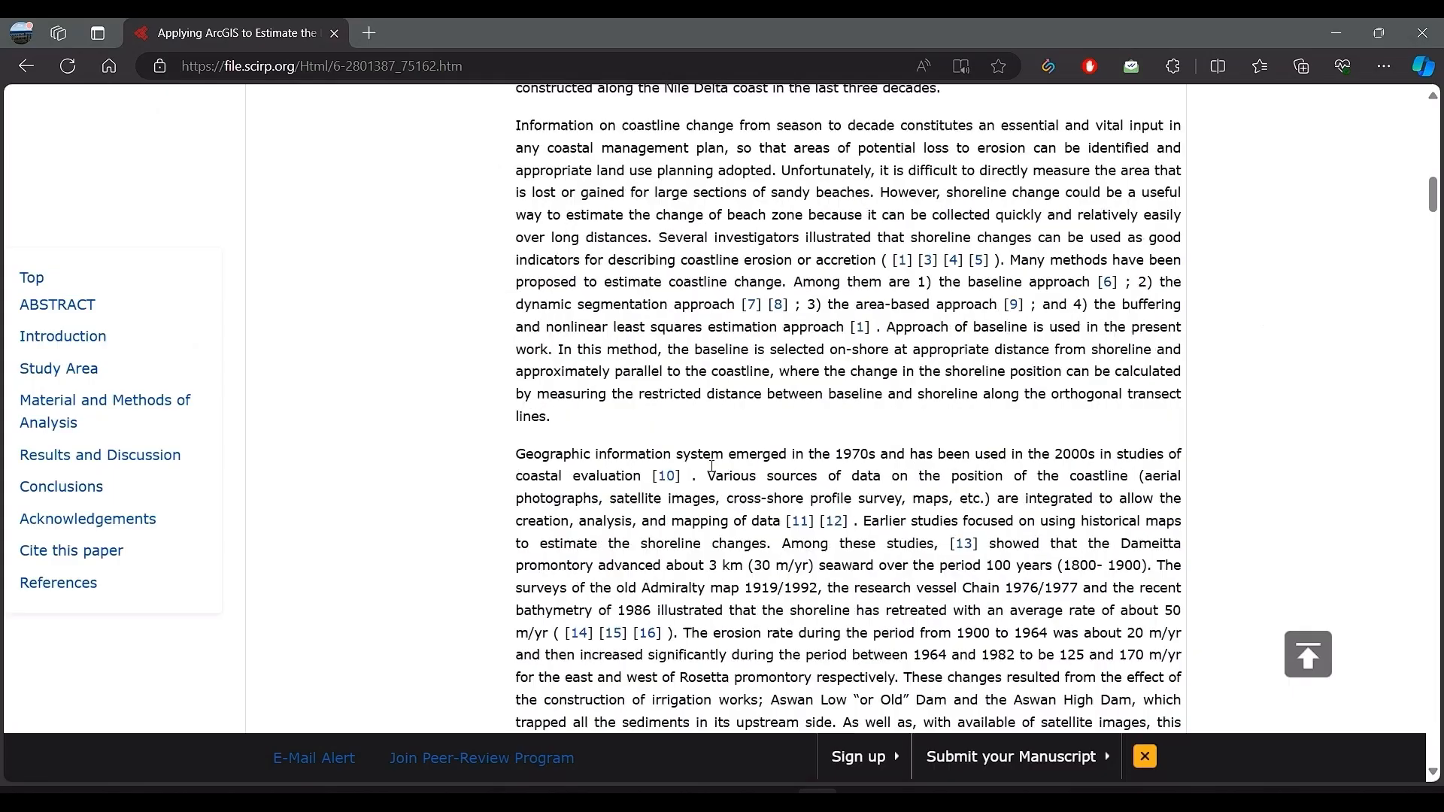
{"action": "scroll", "coordinate": [785, 518], "scroll_direction": "down", "scroll_amount": 3}
Step: Search the ArcGIS shoreline article for "end poin" and highlight the End Point Rate (EPR) definition
{"action": "key", "text": "ctrl+f"}
{"action": "type", "text": "e"}
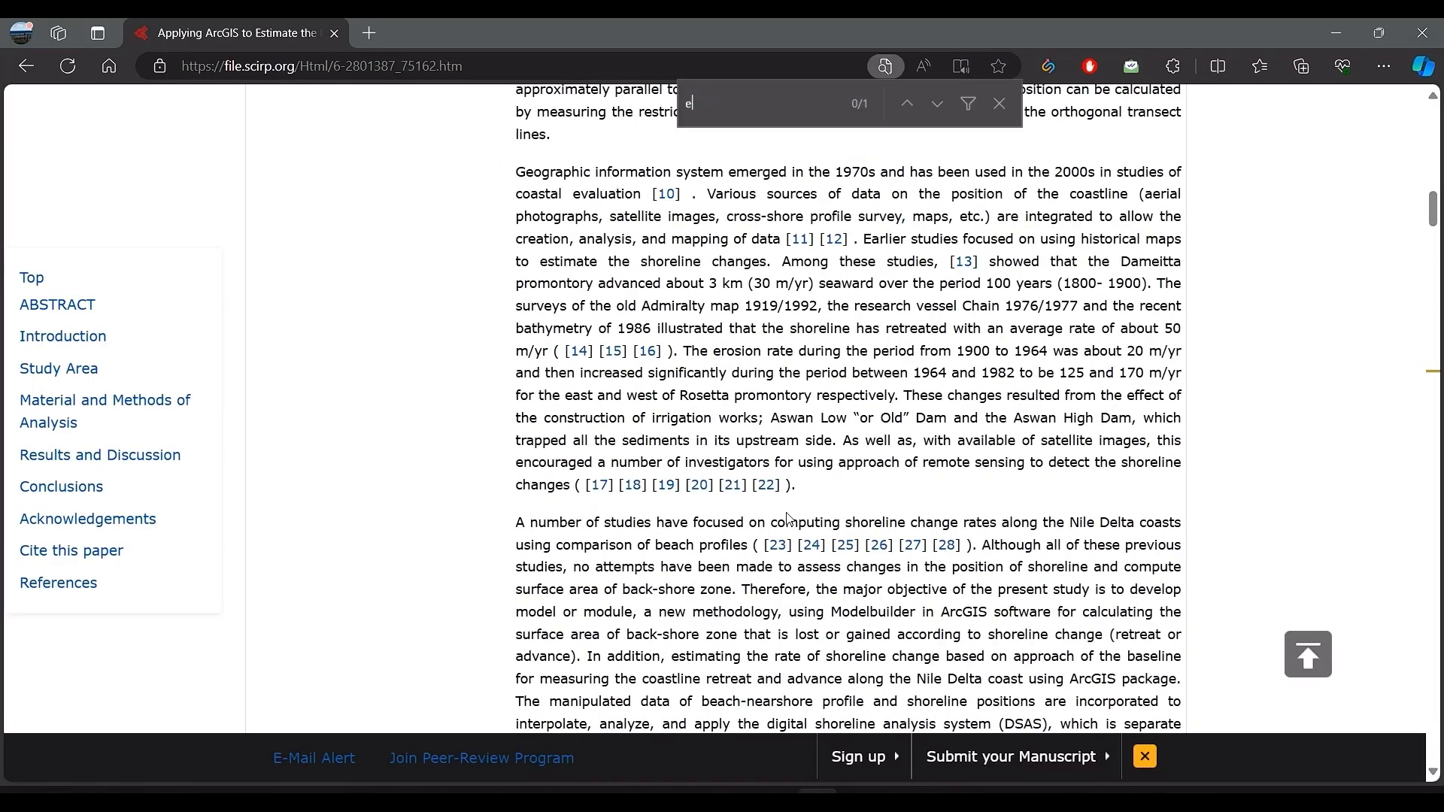
{"action": "type", "text": "nd poin"}
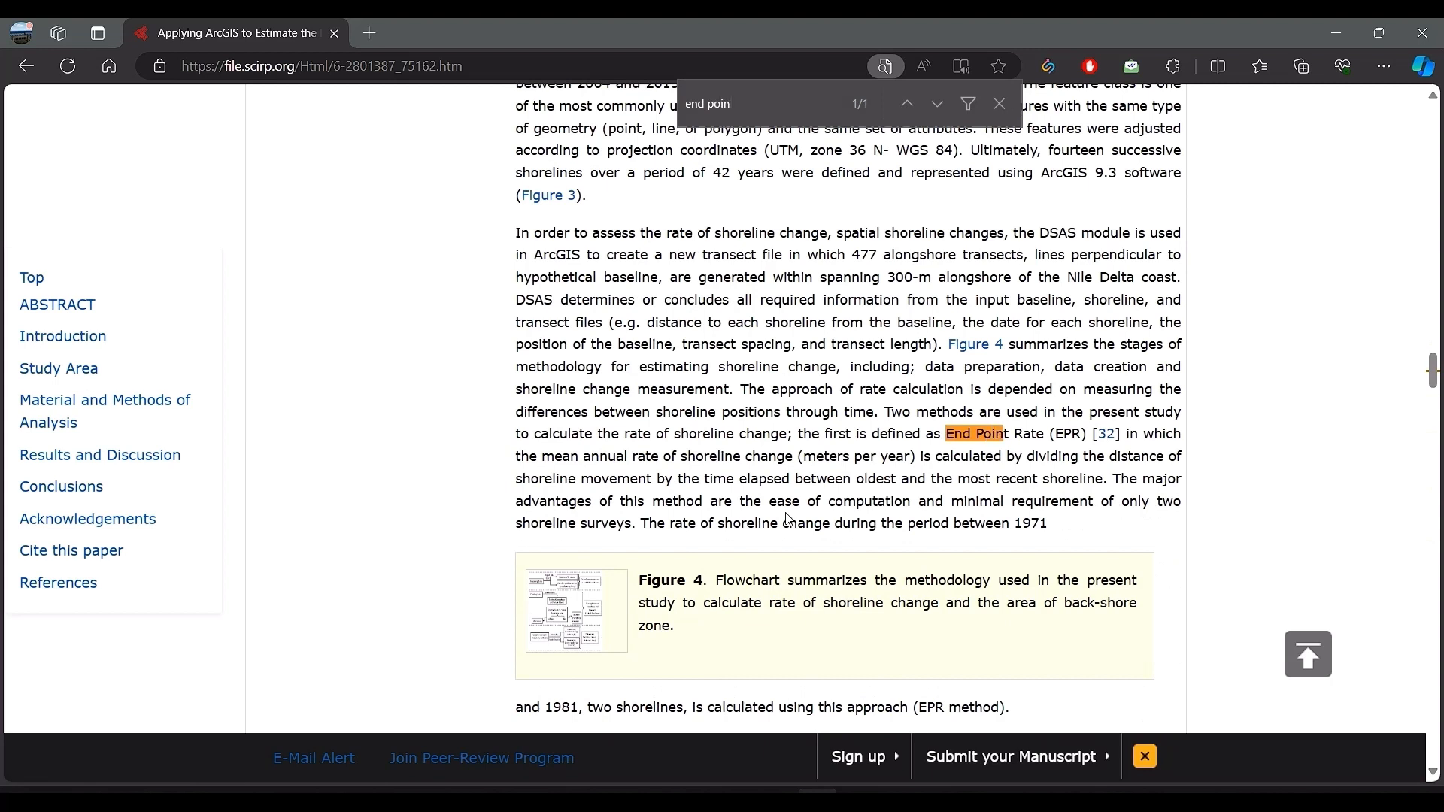
{"action": "key", "text": "Escape"}
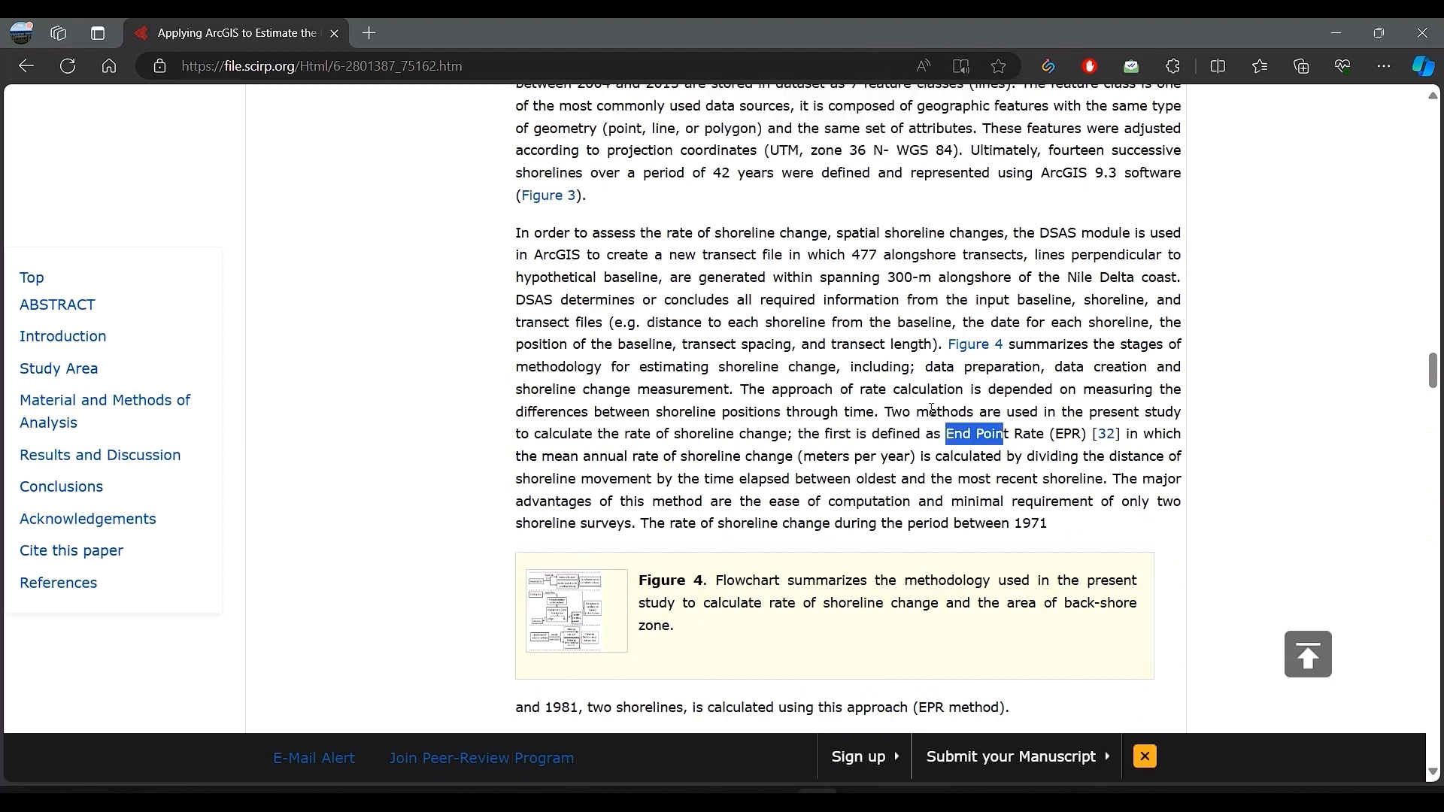
{"action": "left_click", "coordinate": [925, 426]}
{"action": "left_click_drag", "start_coordinate": [950, 436], "coordinate": [1112, 482]}
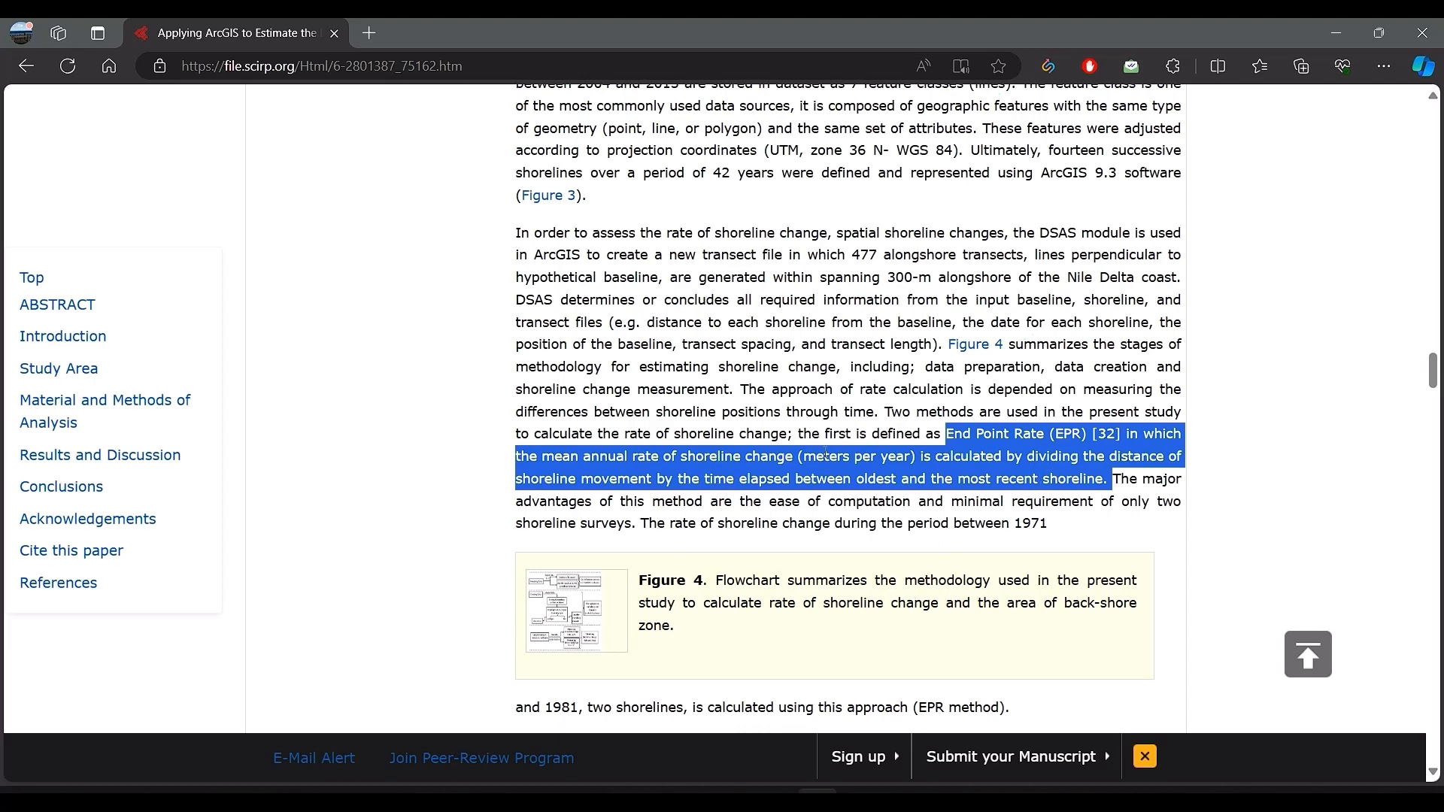
Step: Scroll through the EPR4Q article's introduction, study areas and materials and methods sections
{"action": "scroll", "coordinate": [900, 516], "scroll_direction": "down", "scroll_amount": 3}
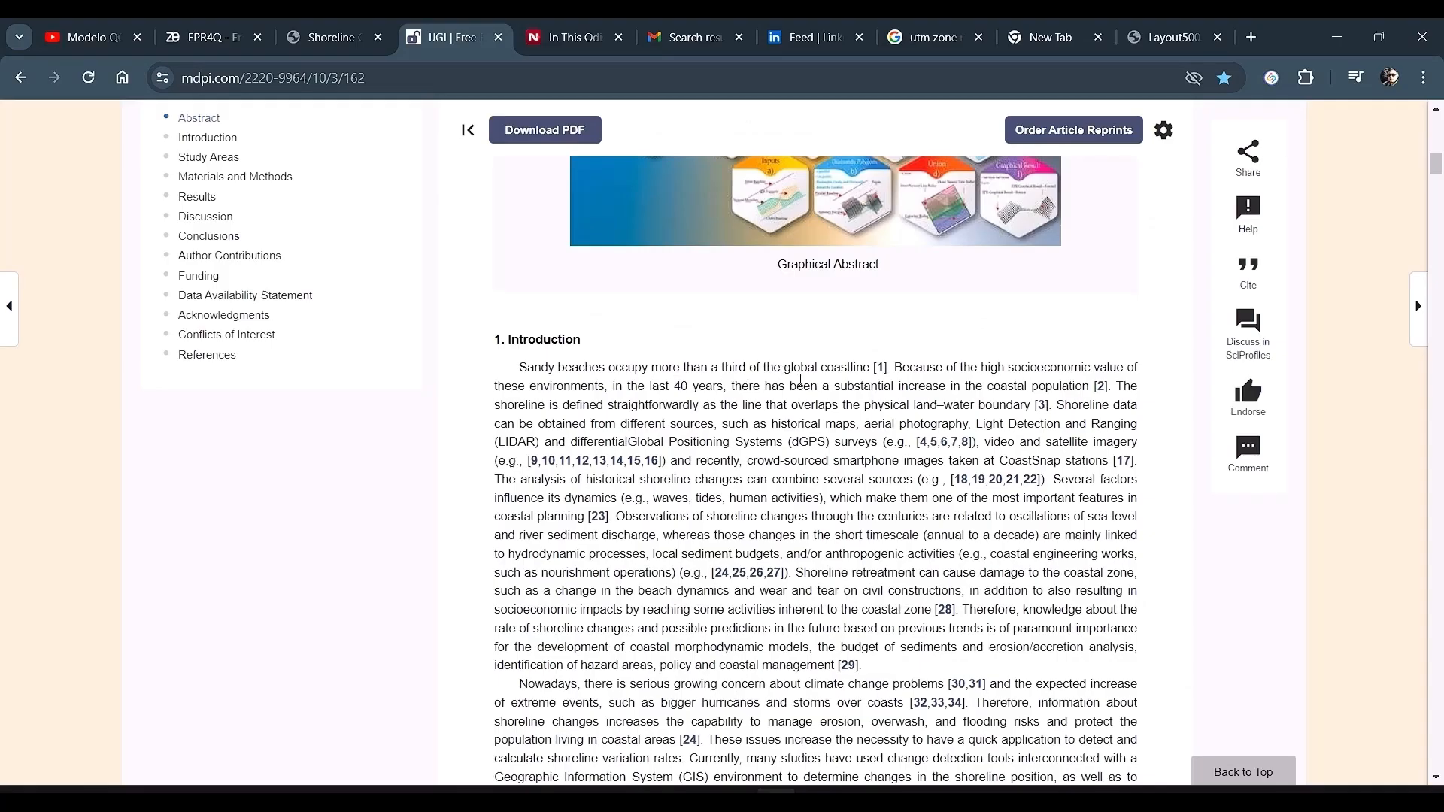
{"action": "scroll", "coordinate": [843, 438], "scroll_direction": "down", "scroll_amount": 13}
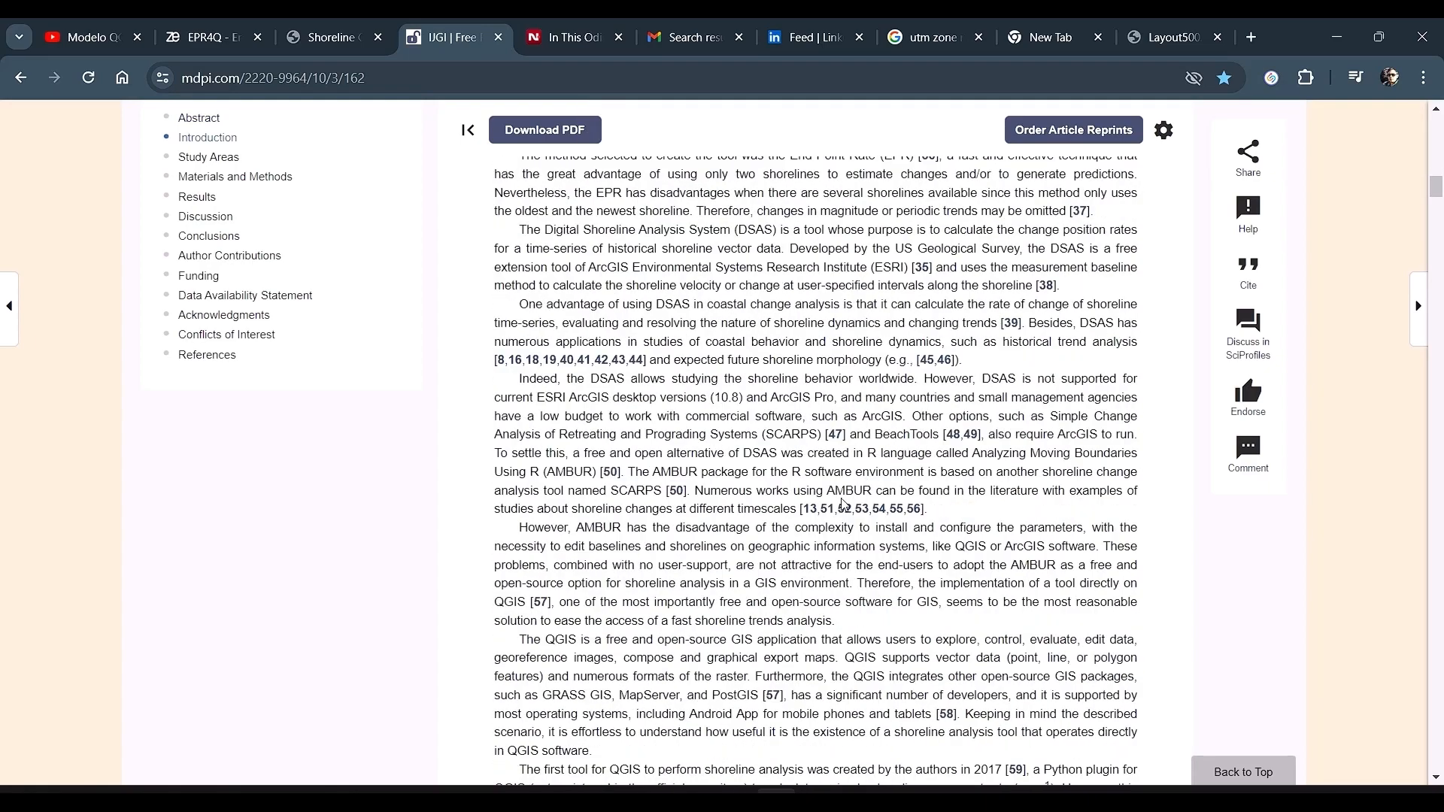
{"action": "scroll", "coordinate": [842, 504], "scroll_direction": "down", "scroll_amount": 10}
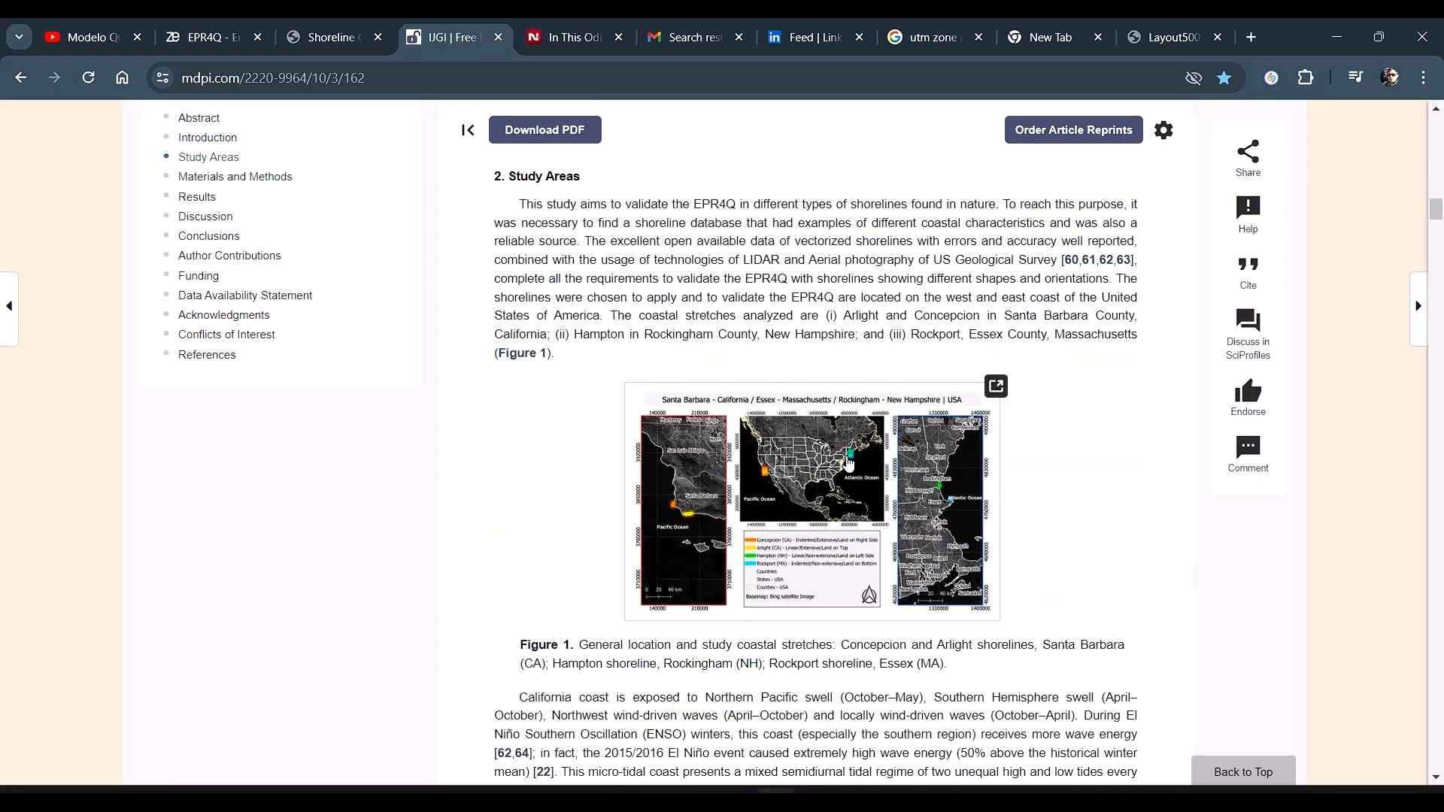
{"action": "scroll", "coordinate": [848, 462], "scroll_direction": "down", "scroll_amount": 10}
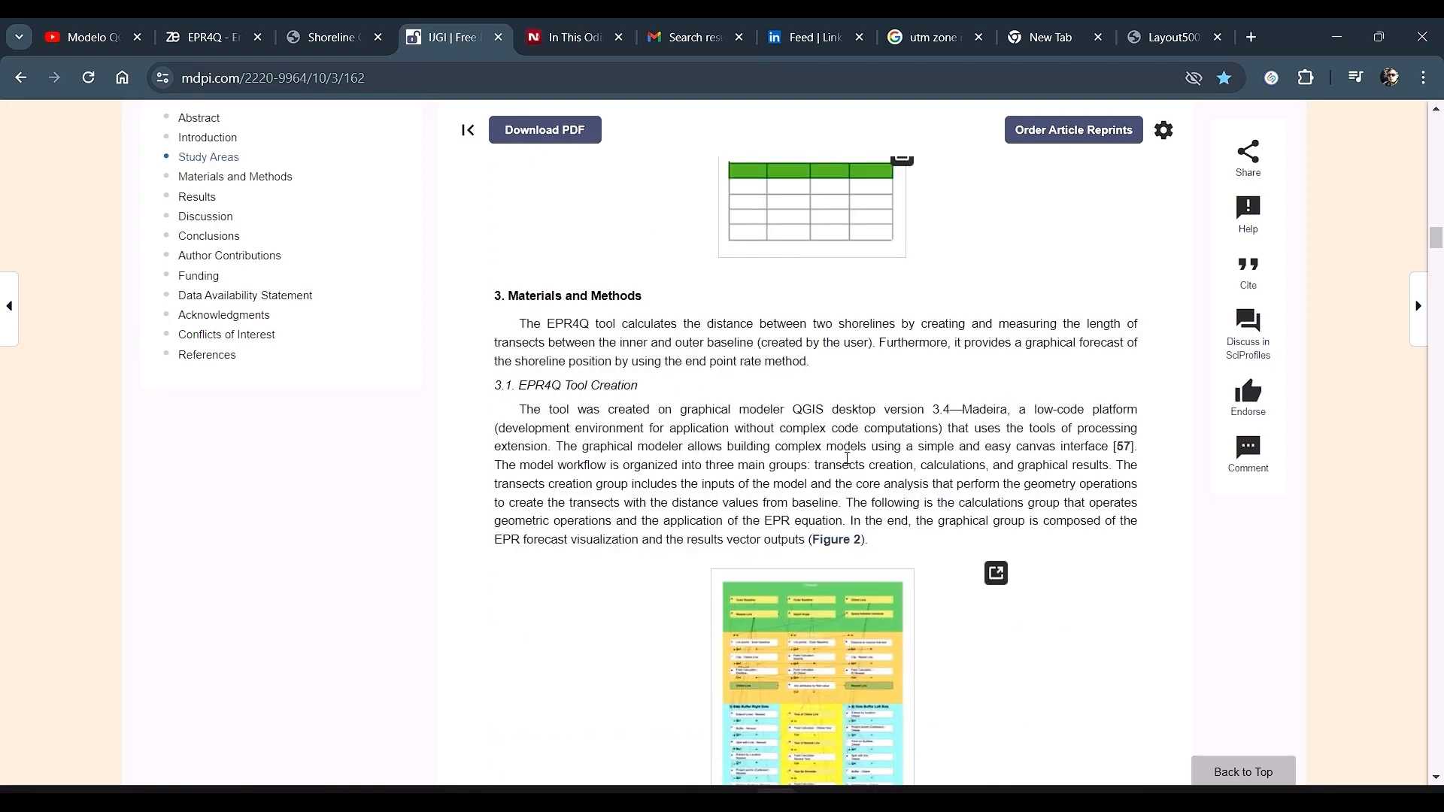
{"action": "scroll", "coordinate": [759, 409], "scroll_direction": "down", "scroll_amount": 3}
{"action": "scroll", "coordinate": [635, 410], "scroll_direction": "up", "scroll_amount": 1}
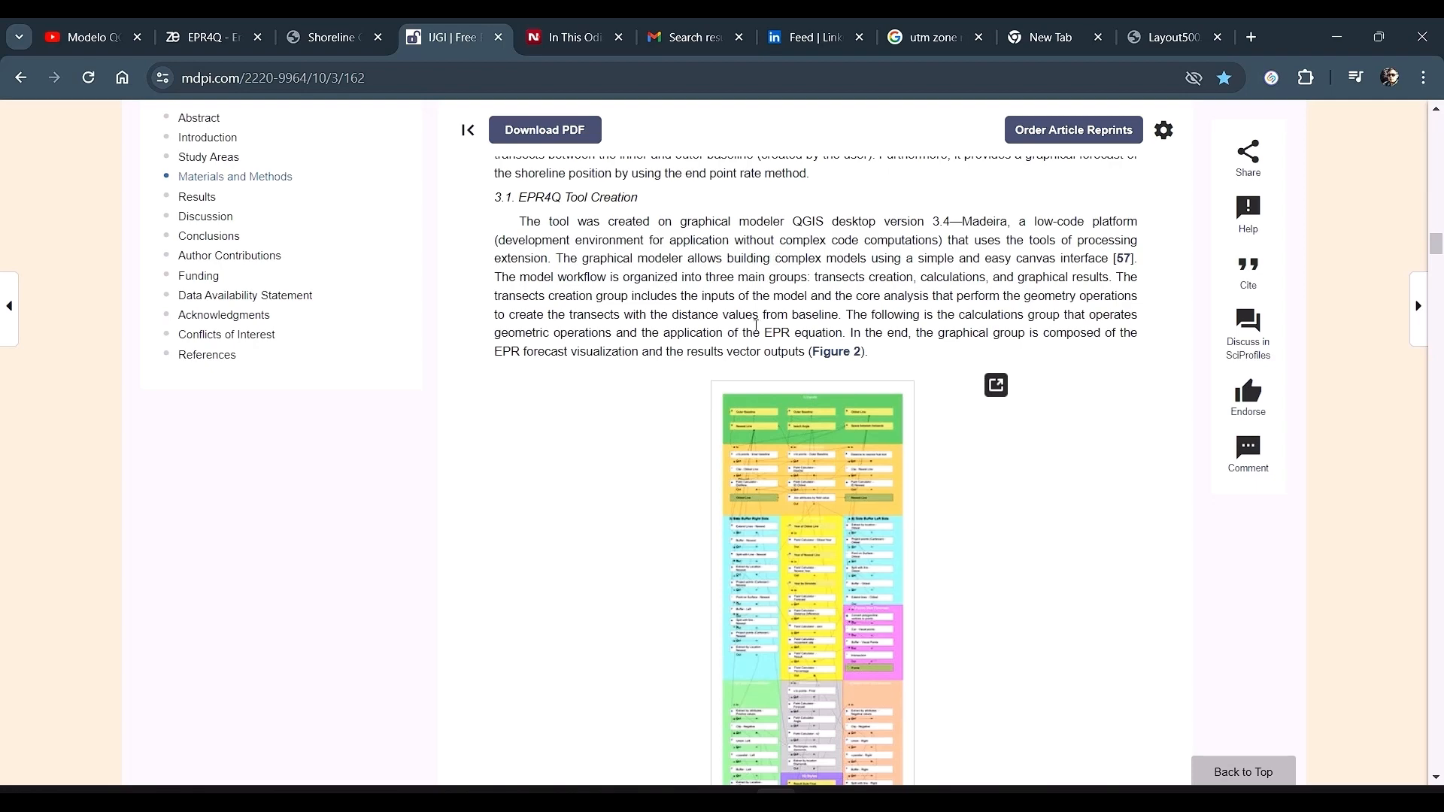
Step: Highlight the sentence naming the model's three workflow groups and open Figure 2 enlarged
{"action": "left_click_drag", "start_coordinate": [818, 280], "coordinate": [1114, 279]}
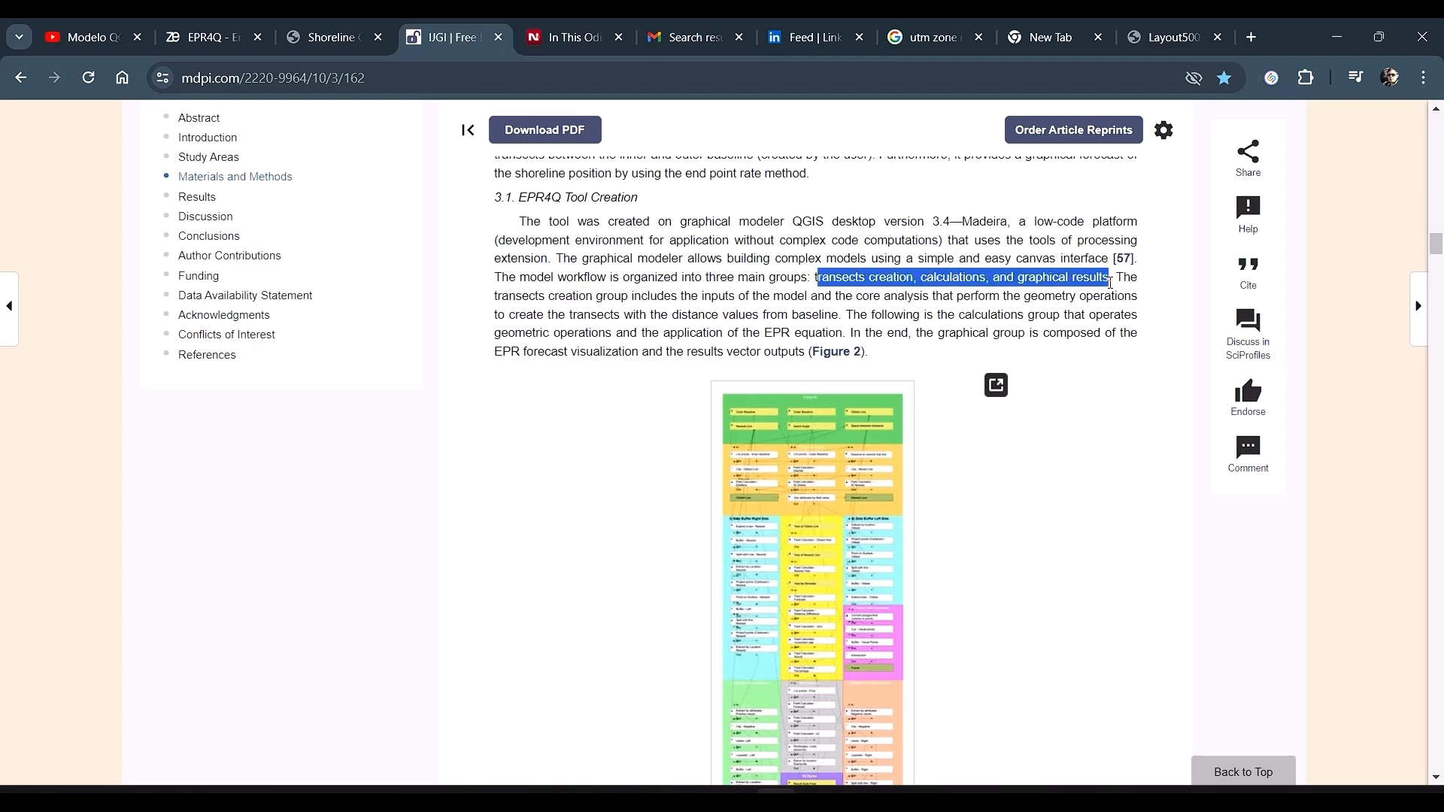
{"action": "scroll", "coordinate": [862, 440], "scroll_direction": "down", "scroll_amount": 3}
{"action": "left_click", "coordinate": [859, 425]}
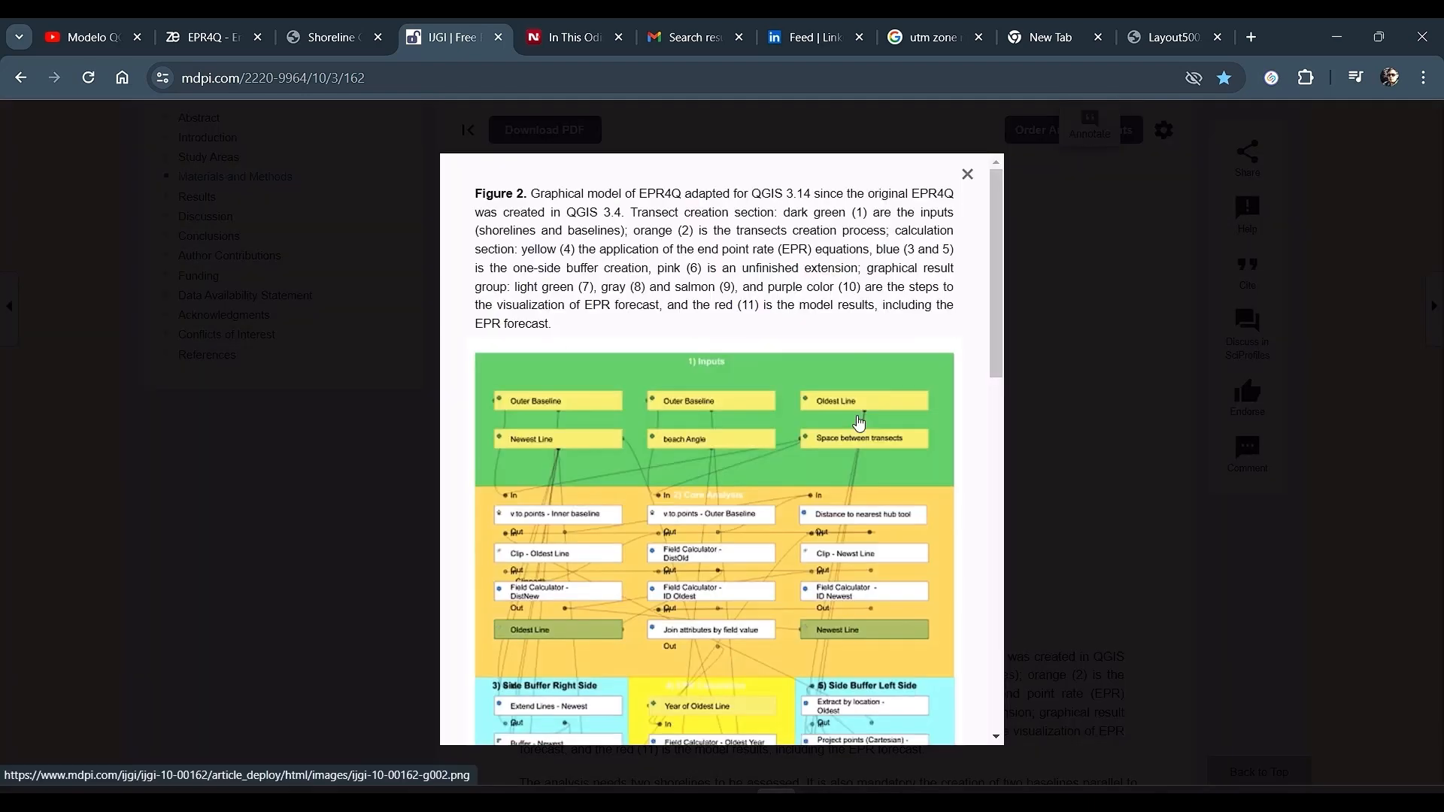
Step: Scroll through the enlarged EPR4Q graphical model figure from inputs down to results and close it
{"action": "scroll", "coordinate": [700, 434], "scroll_direction": "down", "scroll_amount": 1}
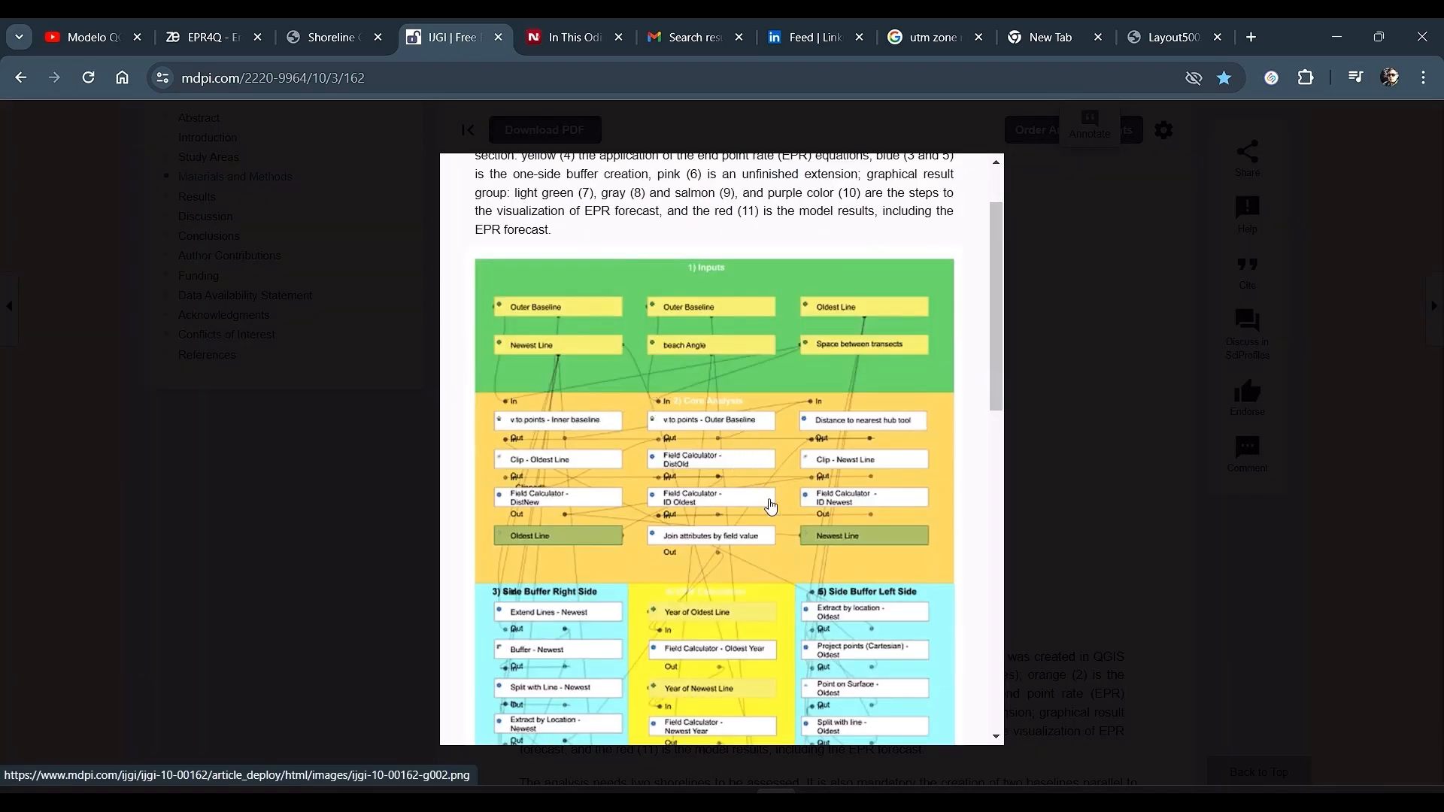
{"action": "scroll", "coordinate": [775, 529], "scroll_direction": "down", "scroll_amount": 2}
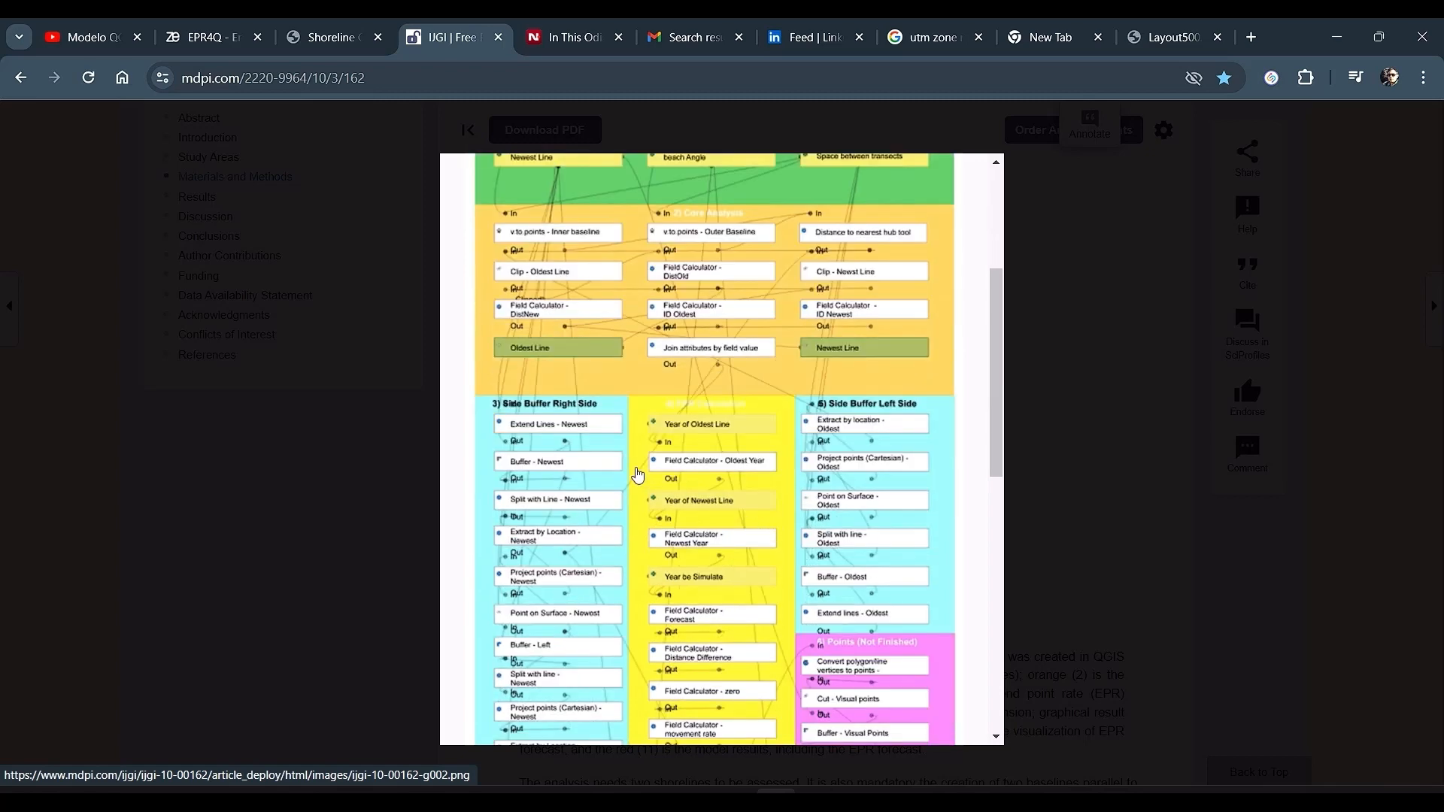
{"action": "scroll", "coordinate": [634, 472], "scroll_direction": "up", "scroll_amount": 2}
{"action": "scroll", "coordinate": [634, 472], "scroll_direction": "down", "scroll_amount": 10}
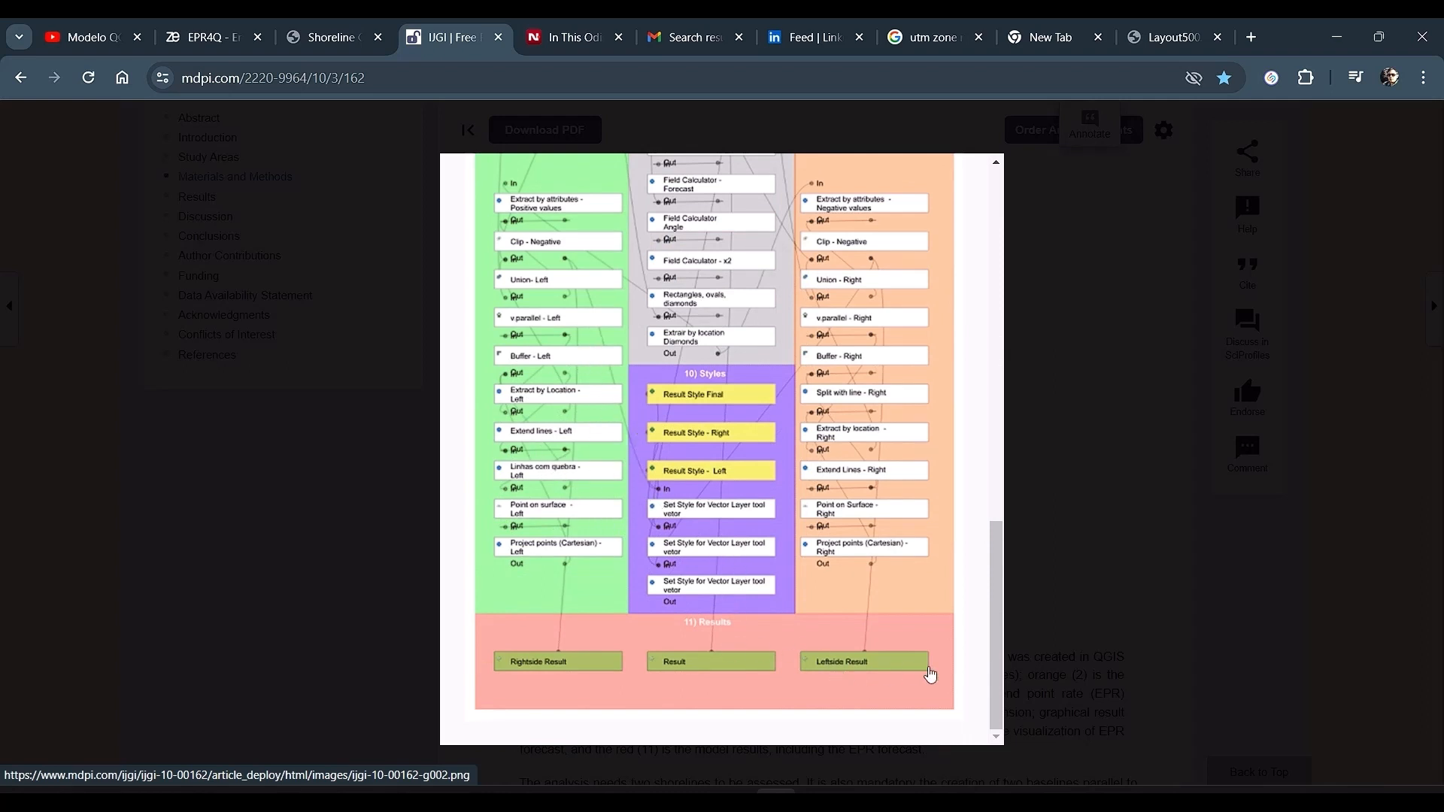
{"action": "left_click", "coordinate": [975, 636]}
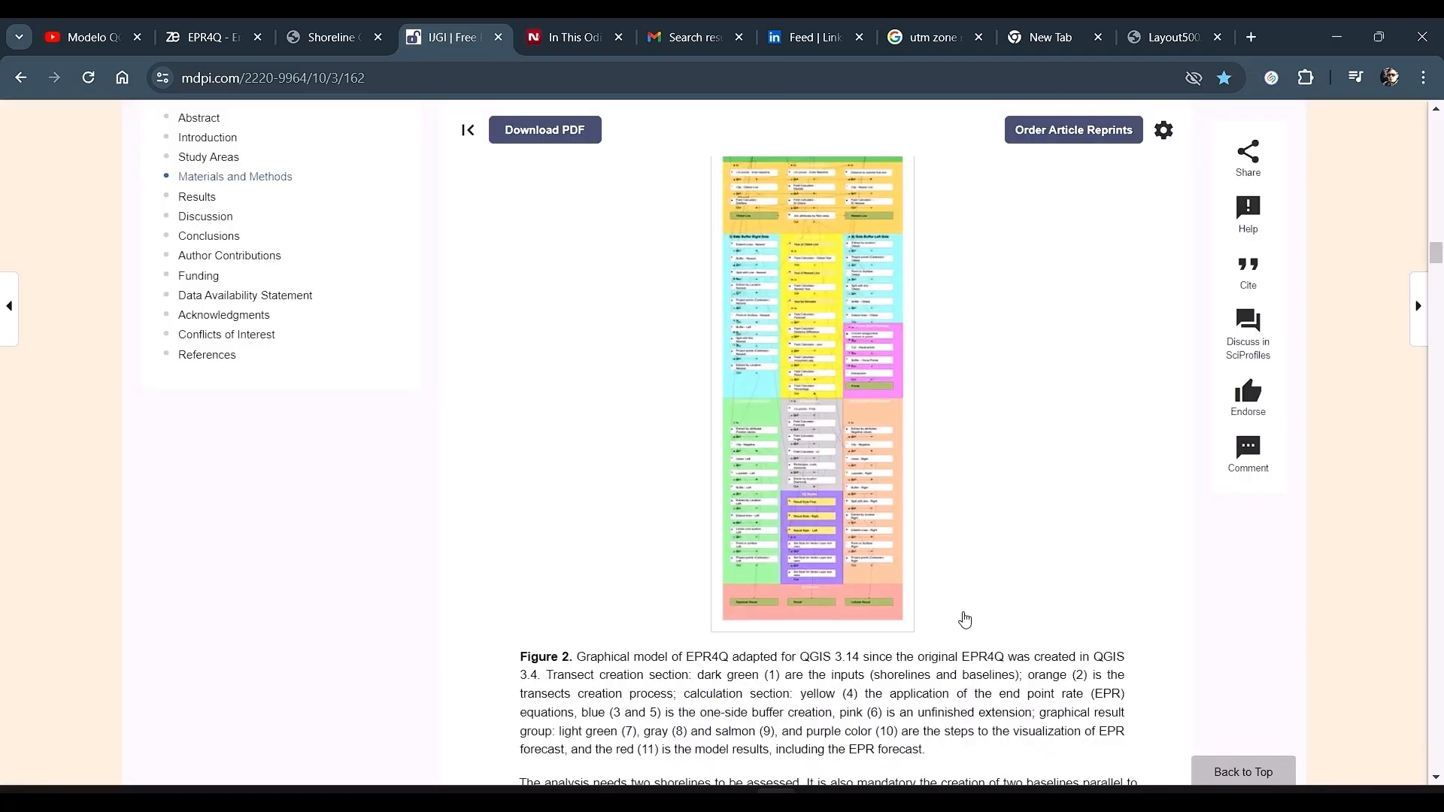
Step: Scroll through the Results section and the Concepcion correlation matrix figure
{"action": "scroll", "coordinate": [965, 618], "scroll_direction": "down", "scroll_amount": 20}
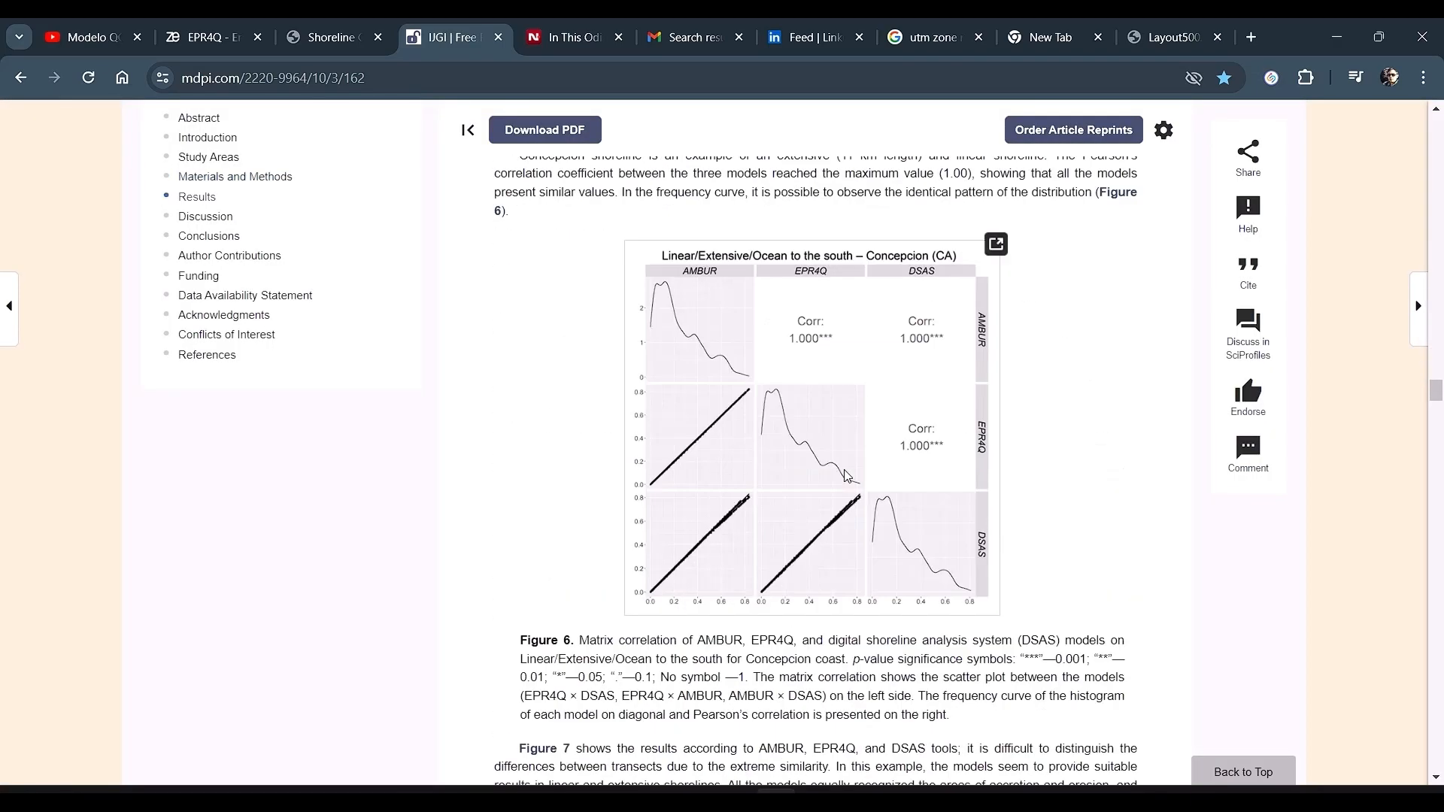
{"action": "scroll", "coordinate": [665, 407], "scroll_direction": "up", "scroll_amount": 4}
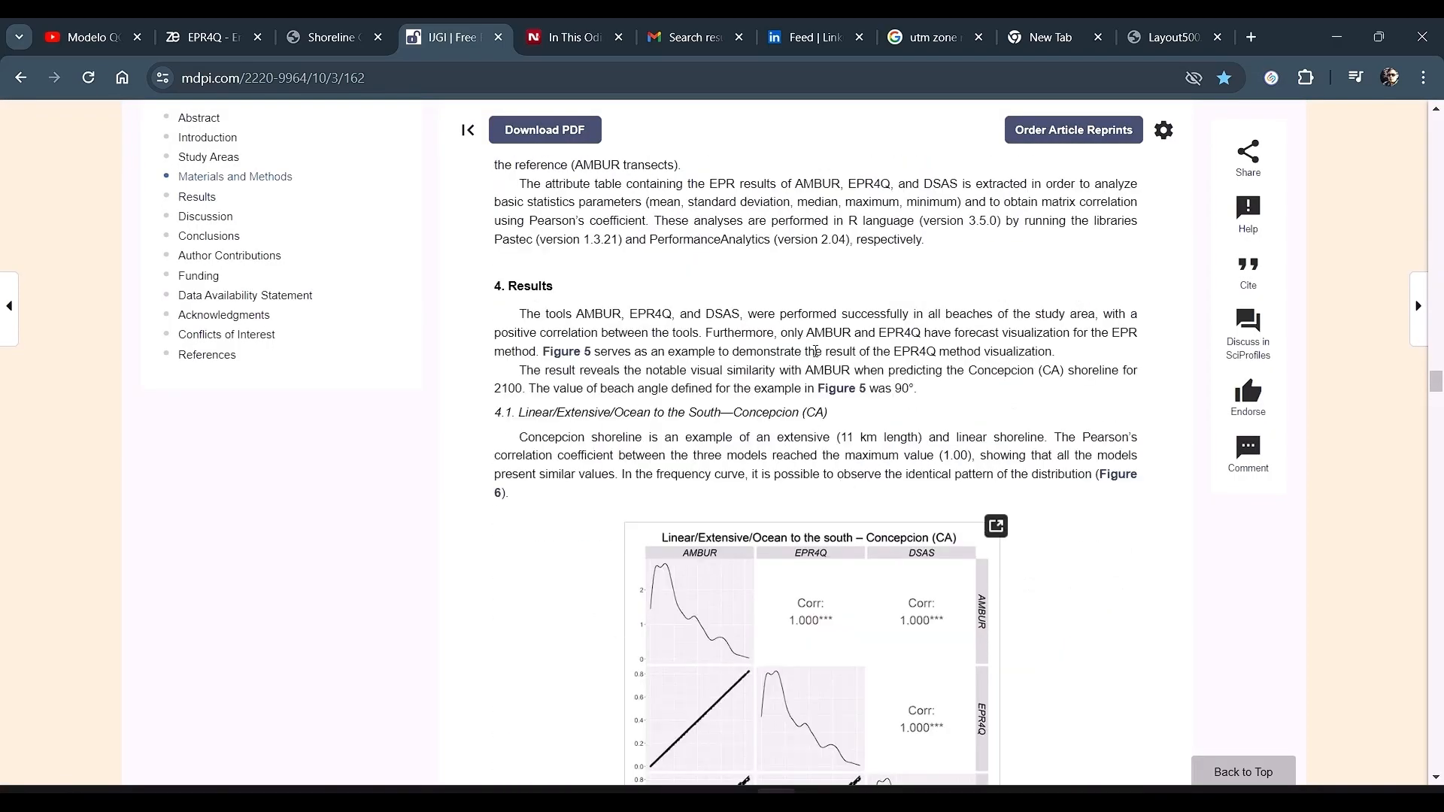
{"action": "scroll", "coordinate": [841, 542], "scroll_direction": "down", "scroll_amount": 4}
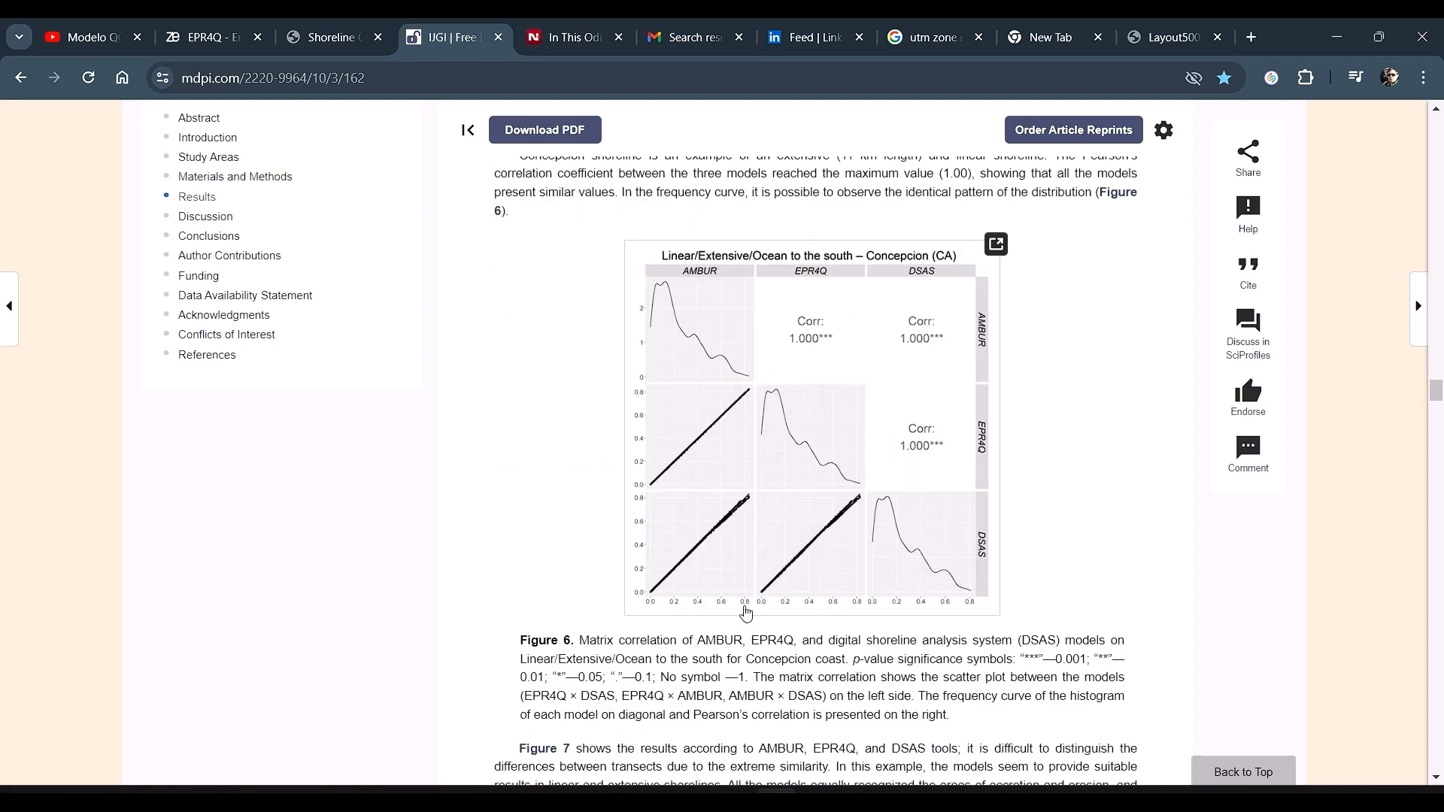
{"action": "scroll", "coordinate": [774, 613], "scroll_direction": "down", "scroll_amount": 3}
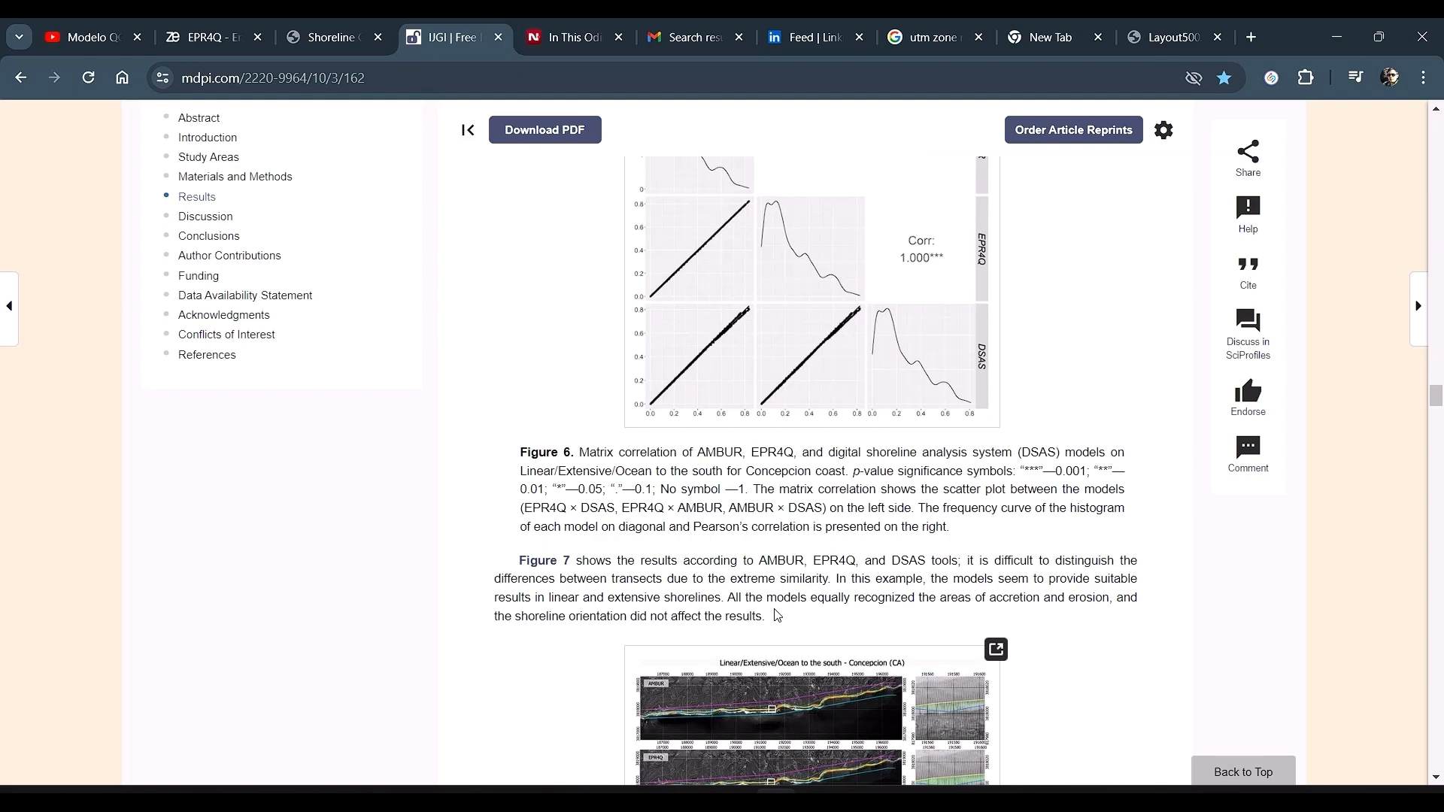
Step: Find occurrences of "embayed" in the EPR4Q article
{"action": "key", "text": "ctrl+f"}
{"action": "type", "text": "embayed"}
{"action": "key", "text": "Return"}
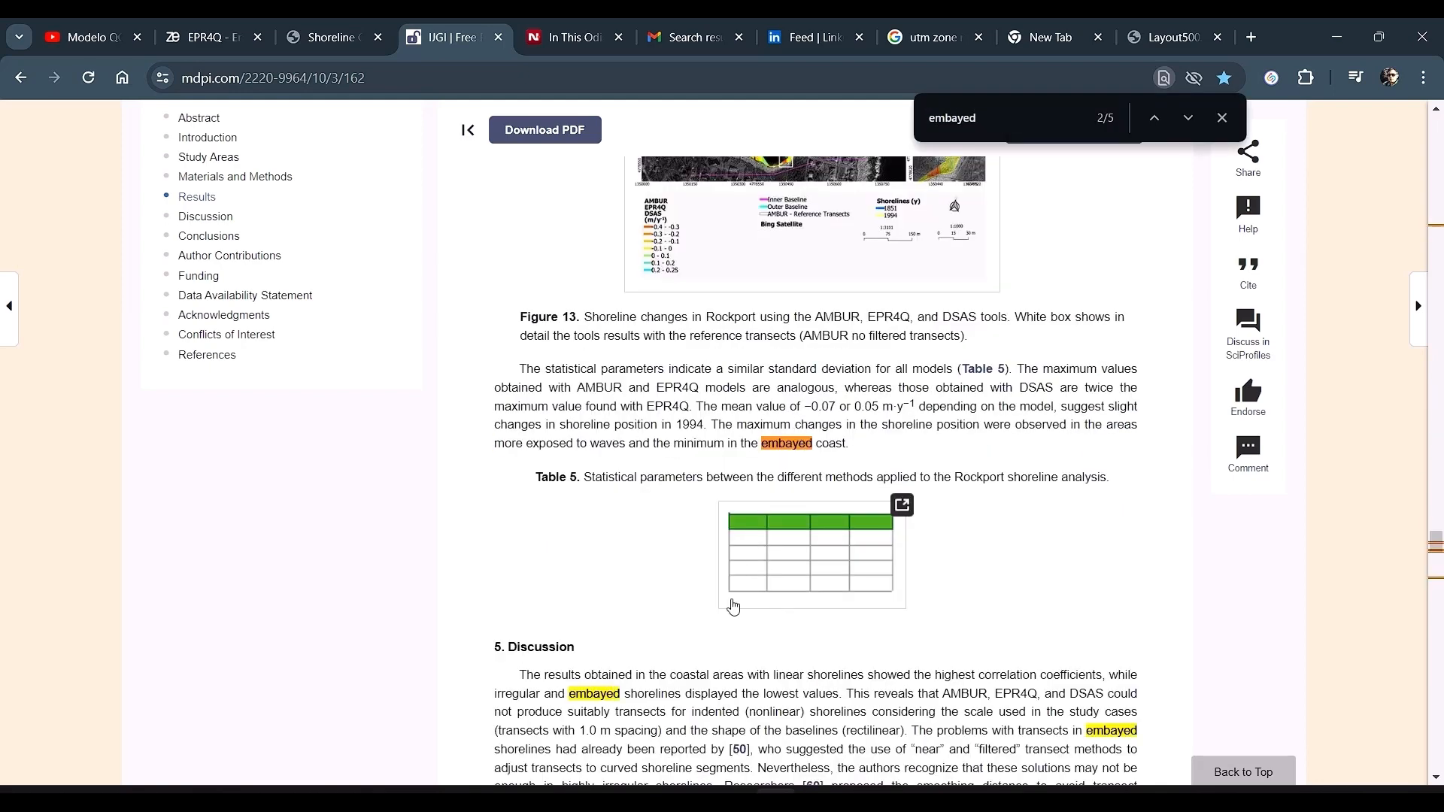
{"action": "scroll", "coordinate": [733, 608], "scroll_direction": "down", "scroll_amount": 1}
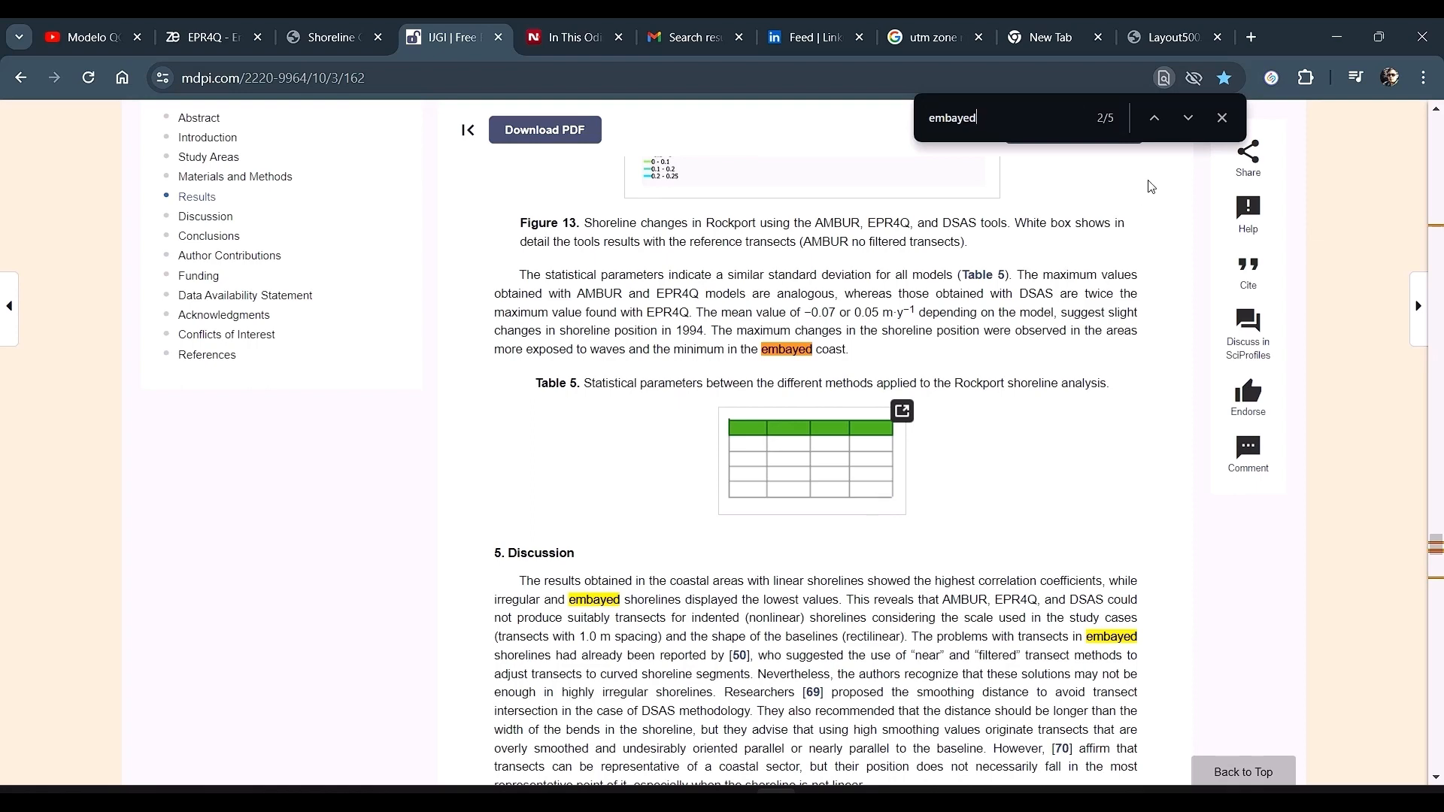
Step: Open a new tab and search Google for "embayed shoreline"
{"action": "left_click", "coordinate": [1252, 39]}
{"action": "type", "text": "em"}
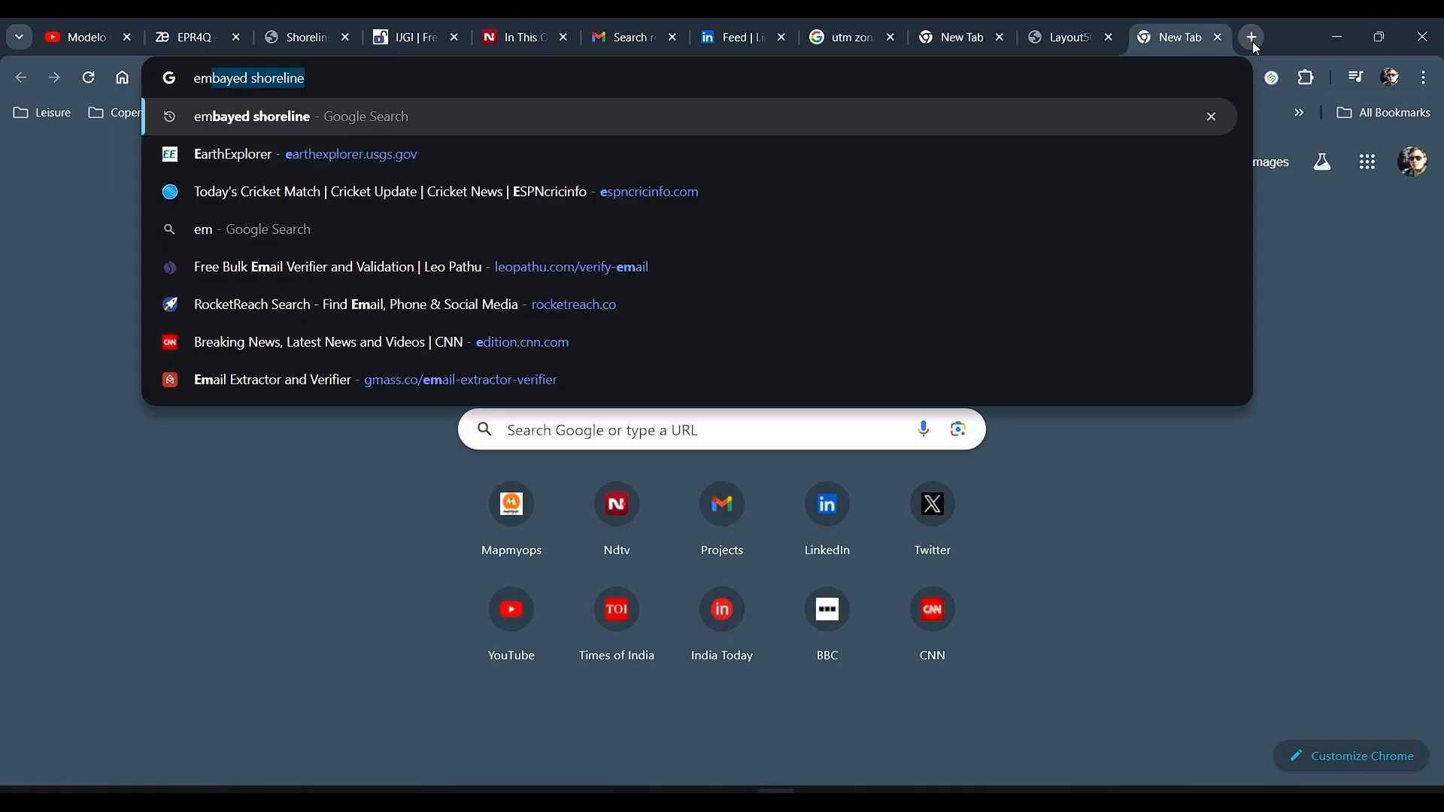
{"action": "type", "text": "b"}
{"action": "key", "text": "Return"}
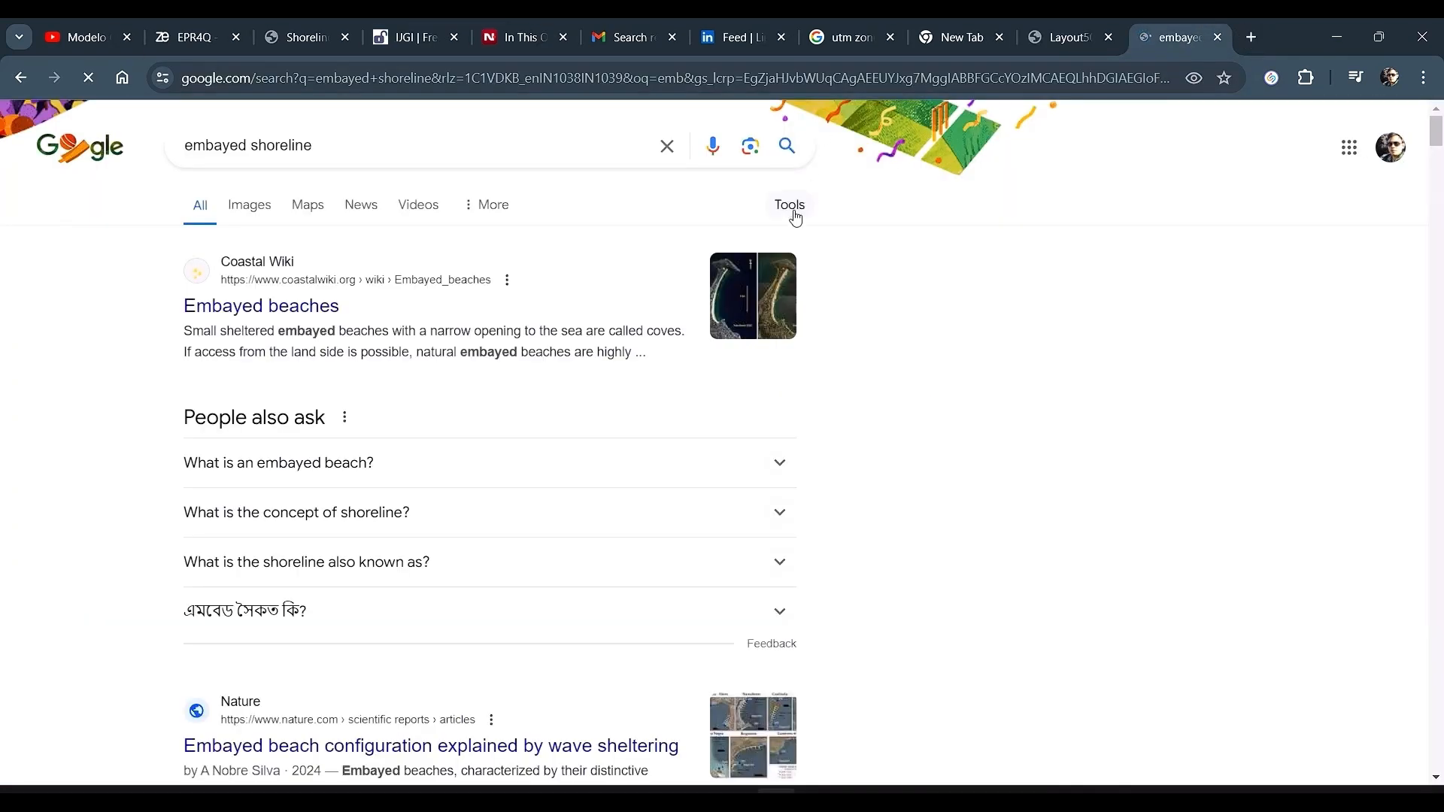
Step: Open the Coastal Wiki article on embayed beaches and read through its shoreline fluctuation section
{"action": "left_click", "coordinate": [740, 285]}
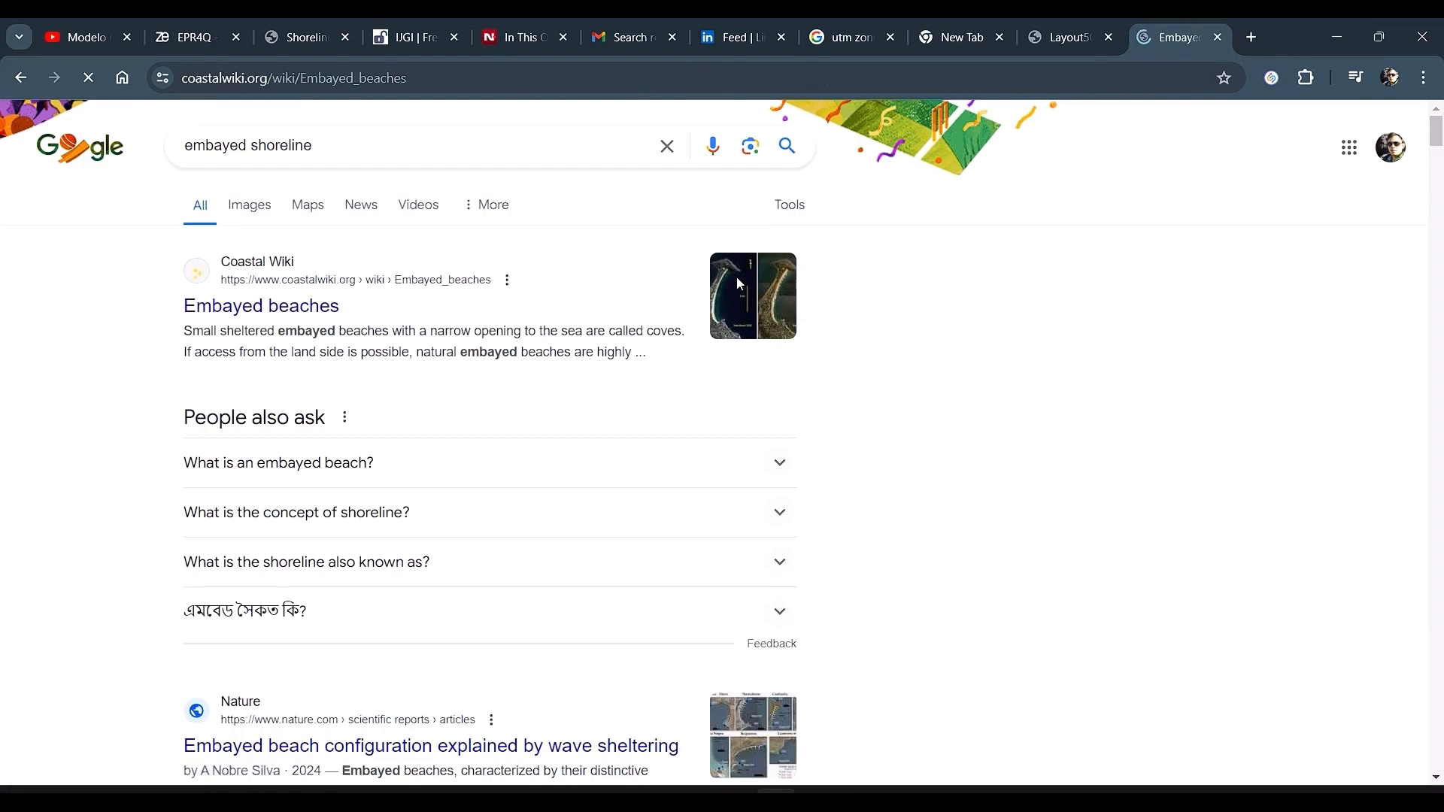
{"action": "scroll", "coordinate": [852, 344], "scroll_direction": "down", "scroll_amount": 5}
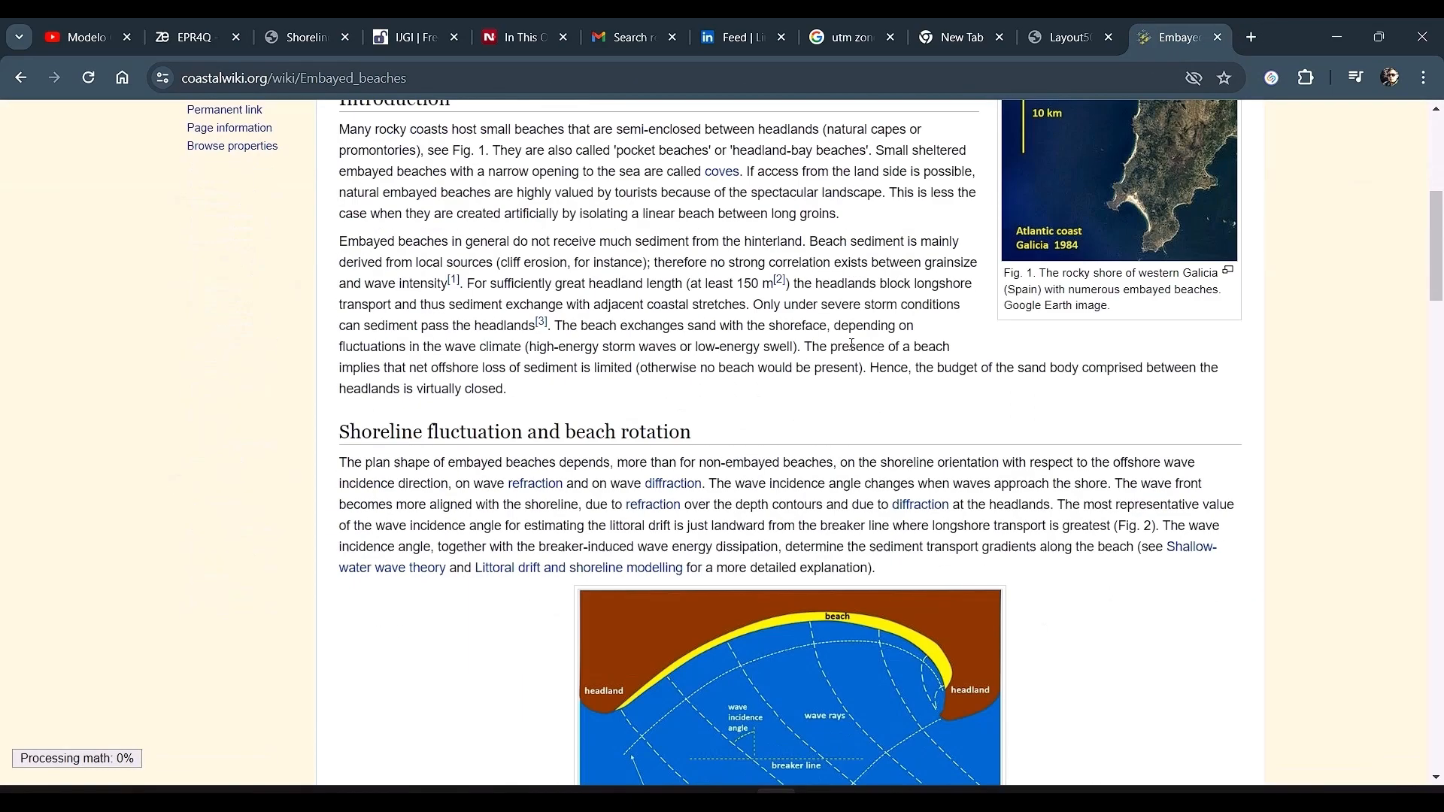
{"action": "scroll", "coordinate": [852, 345], "scroll_direction": "down", "scroll_amount": 6}
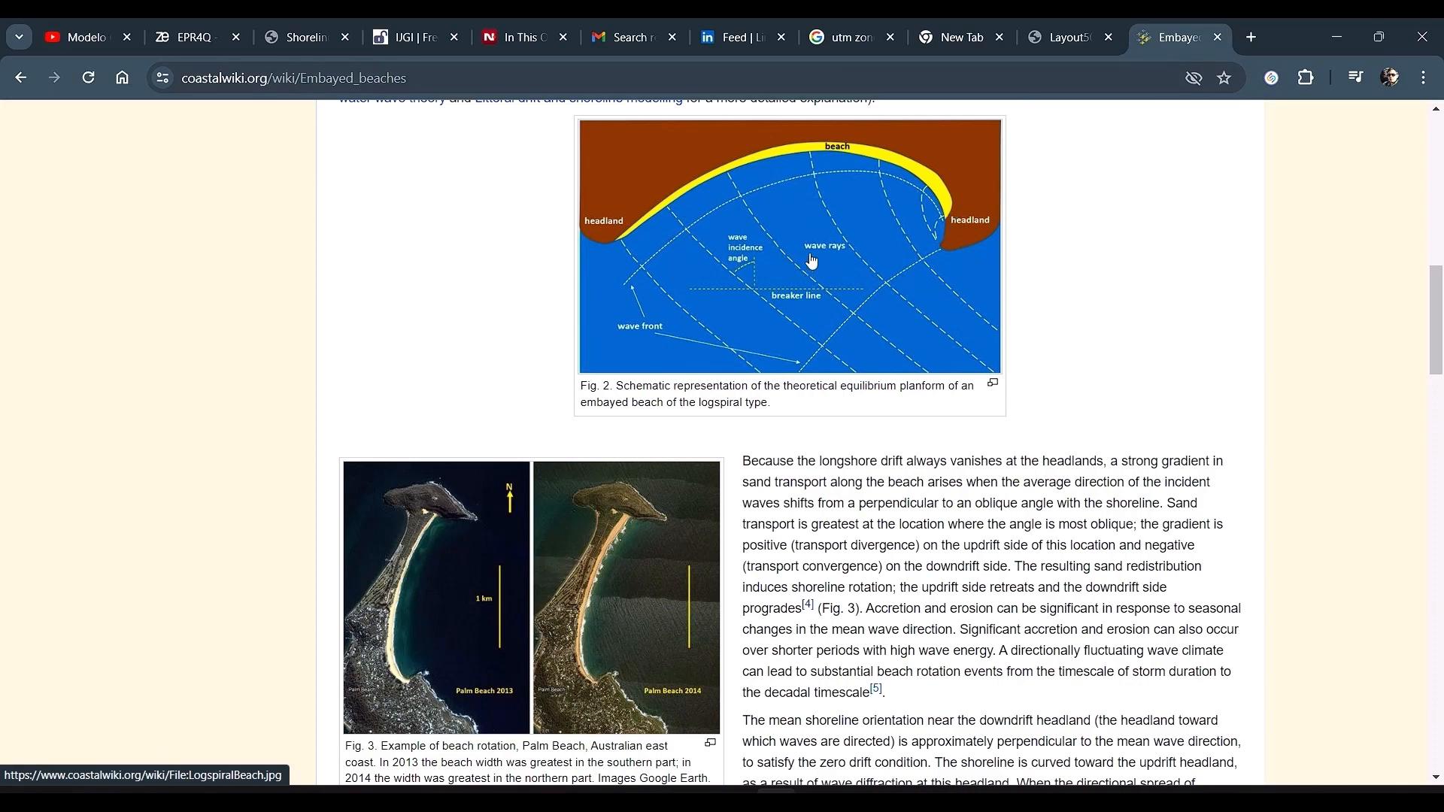
Step: Return to the EPR4Q article, highlight the Conclusions' main paragraph, and scroll down to the references
{"action": "left_click", "coordinate": [398, 39]}
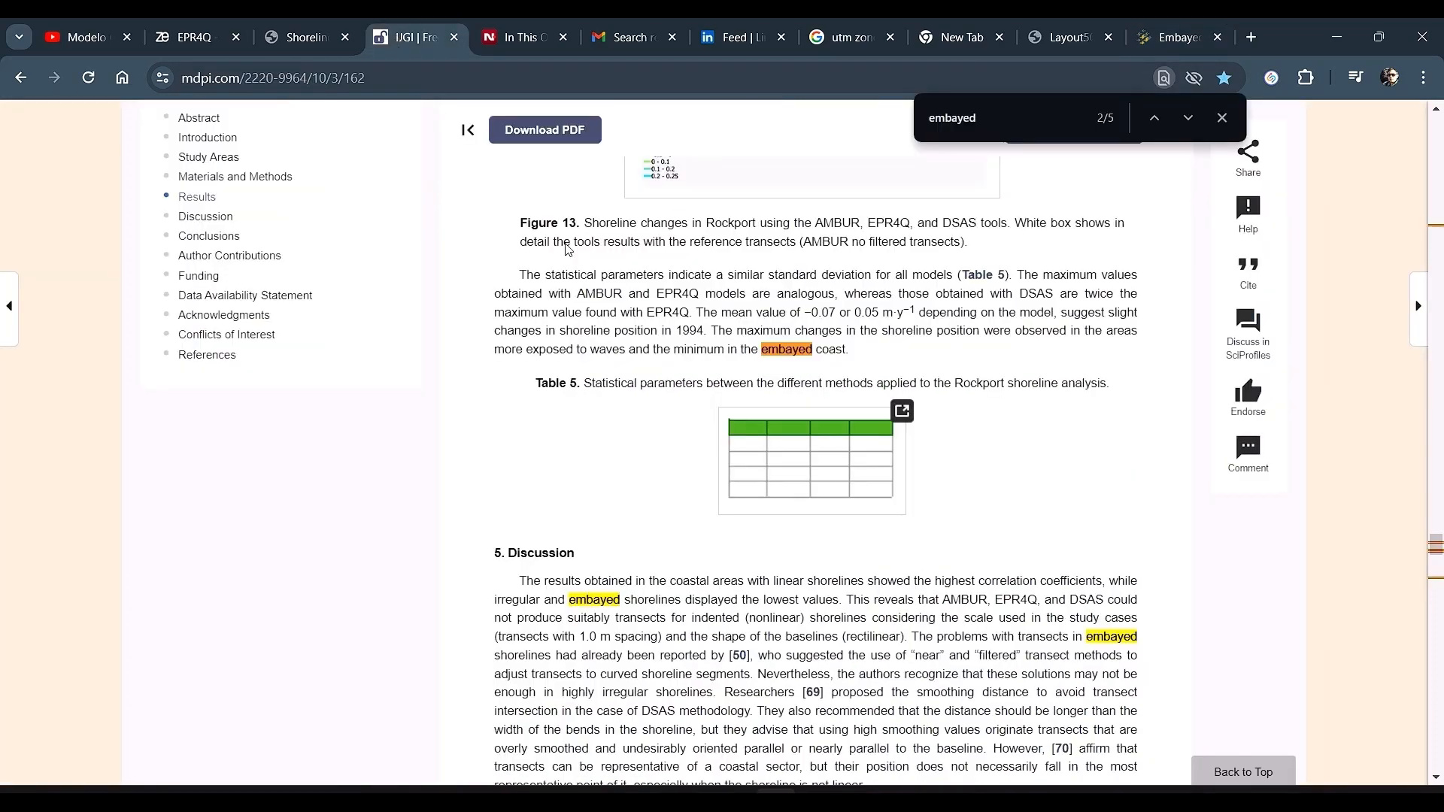
{"action": "scroll", "coordinate": [737, 481], "scroll_direction": "down", "scroll_amount": 20}
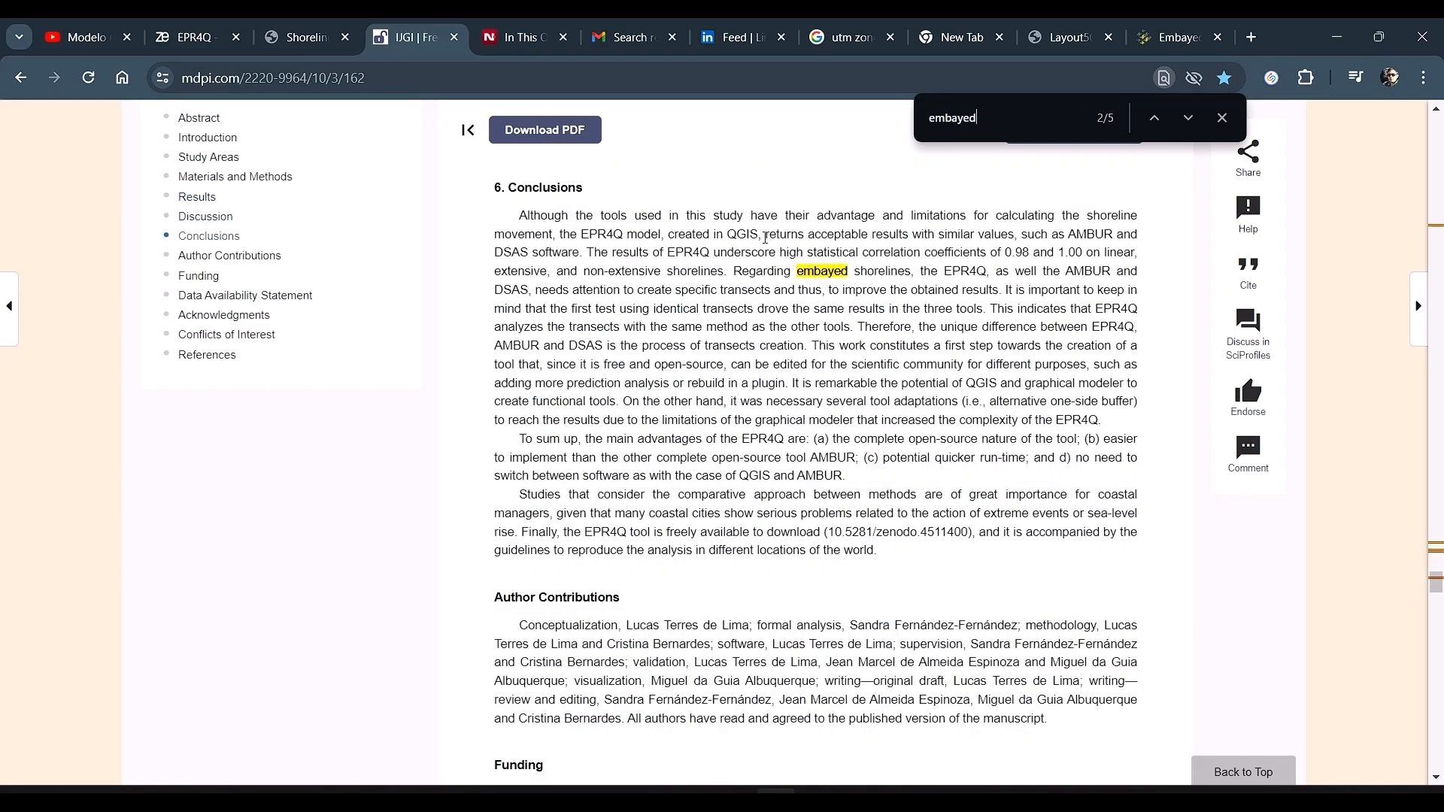
{"action": "mouse_move", "coordinate": [573, 235]}
{"action": "left_mouse_down"}
{"action": "mouse_move", "coordinate": [608, 255]}
{"action": "mouse_move", "coordinate": [606, 272]}
{"action": "mouse_move", "coordinate": [709, 309]}
{"action": "mouse_move", "coordinate": [765, 401]}
{"action": "mouse_move", "coordinate": [743, 391]}
{"action": "left_mouse_up"}
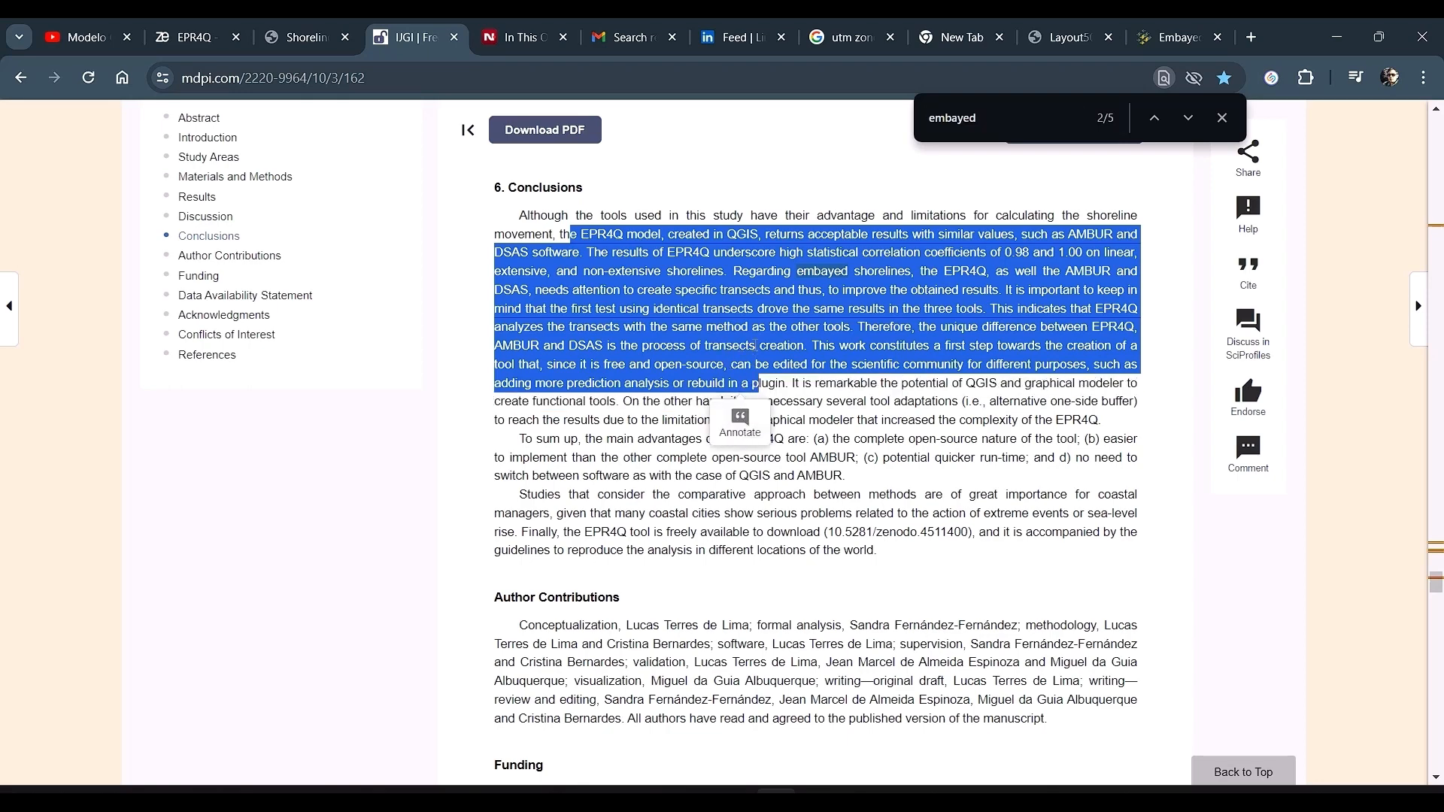
{"action": "scroll", "coordinate": [720, 381], "scroll_direction": "down", "scroll_amount": 1}
{"action": "scroll", "coordinate": [715, 376], "scroll_direction": "down", "scroll_amount": 4}
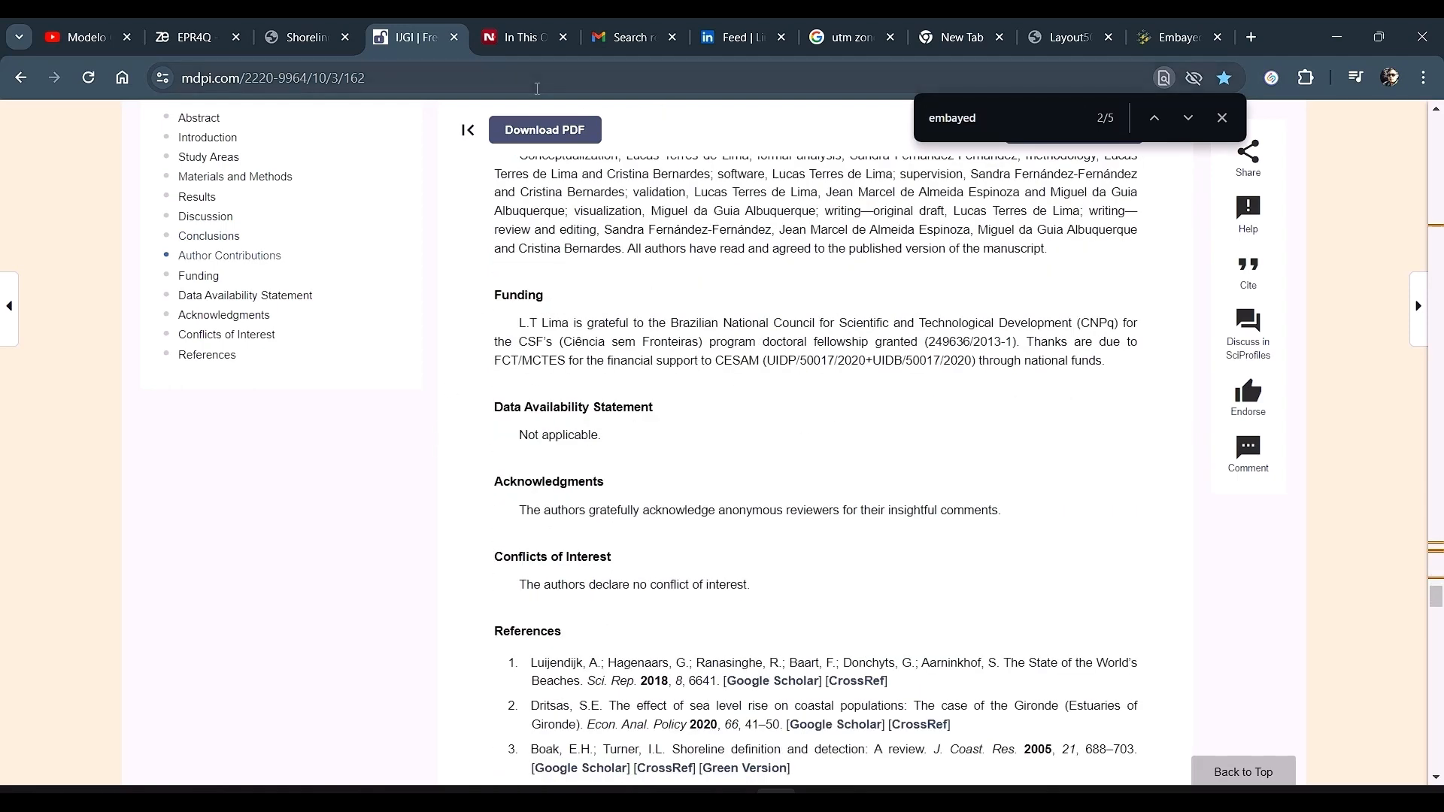
Step: Close the EPR4Q article tab and the NOAA shoreline website tab
{"action": "left_click", "coordinate": [453, 37]}
{"action": "left_click", "coordinate": [331, 29]}
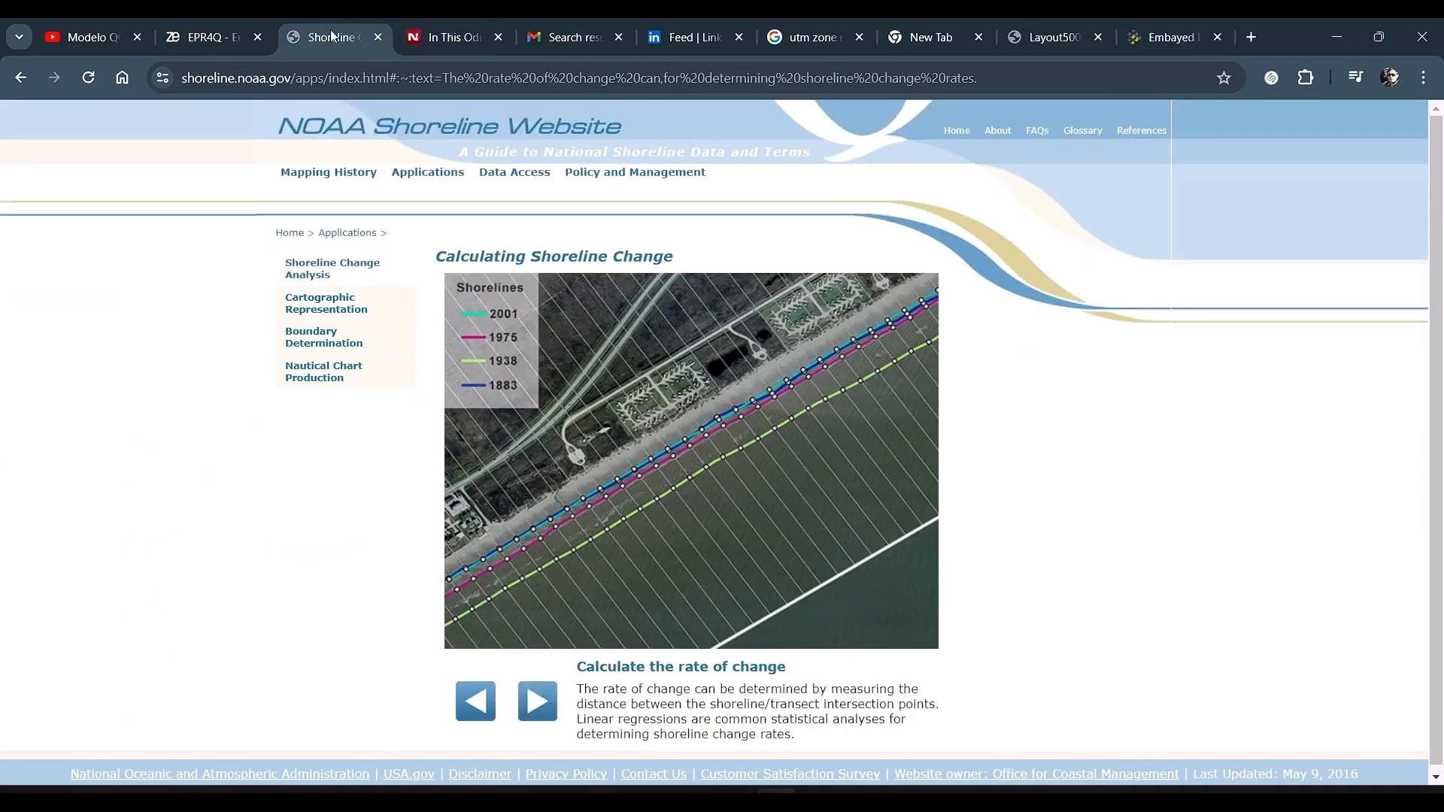
{"action": "left_click", "coordinate": [378, 37]}
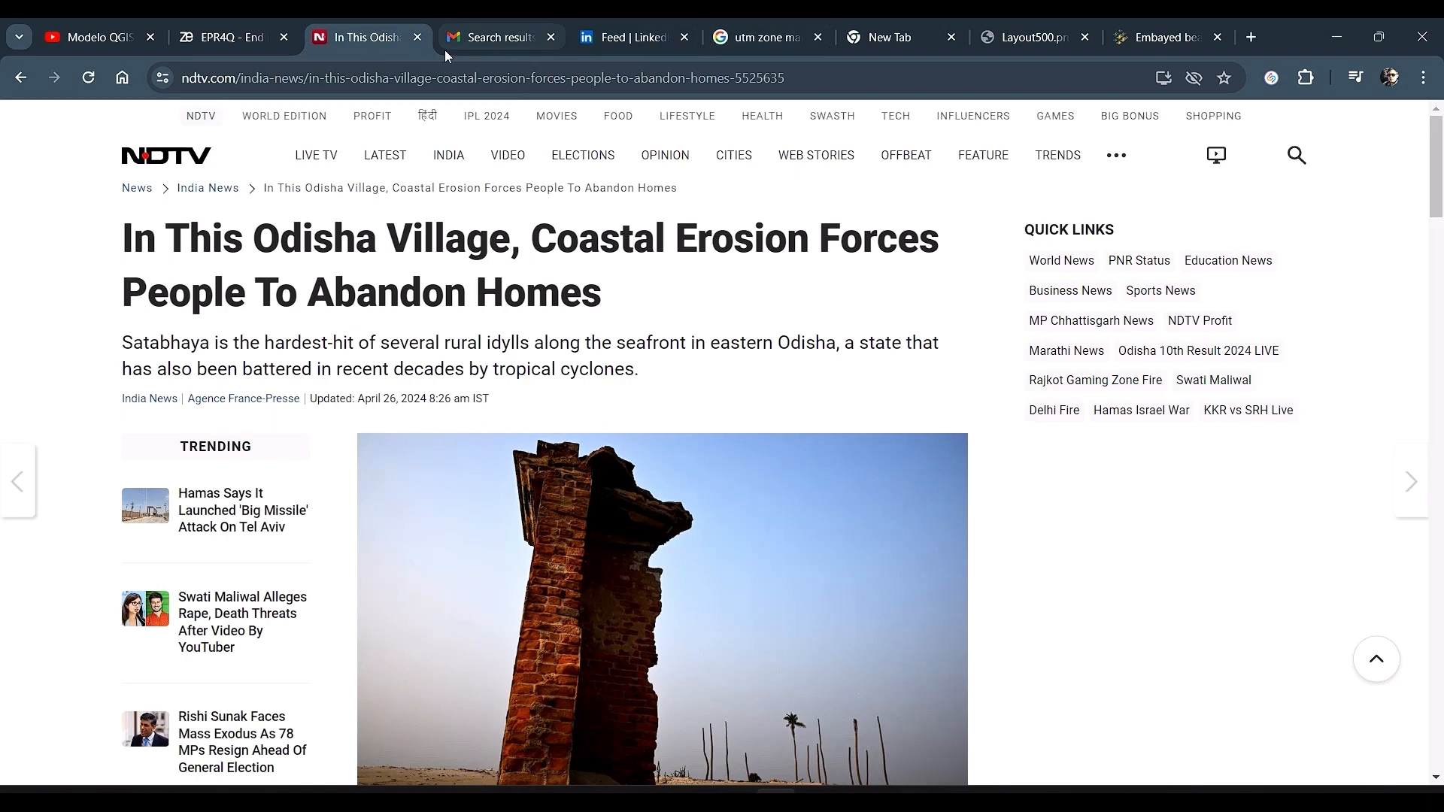
Step: Open the EPR4Q Zenodo record and read through its description, input parameters and file list
{"action": "left_click", "coordinate": [199, 38]}
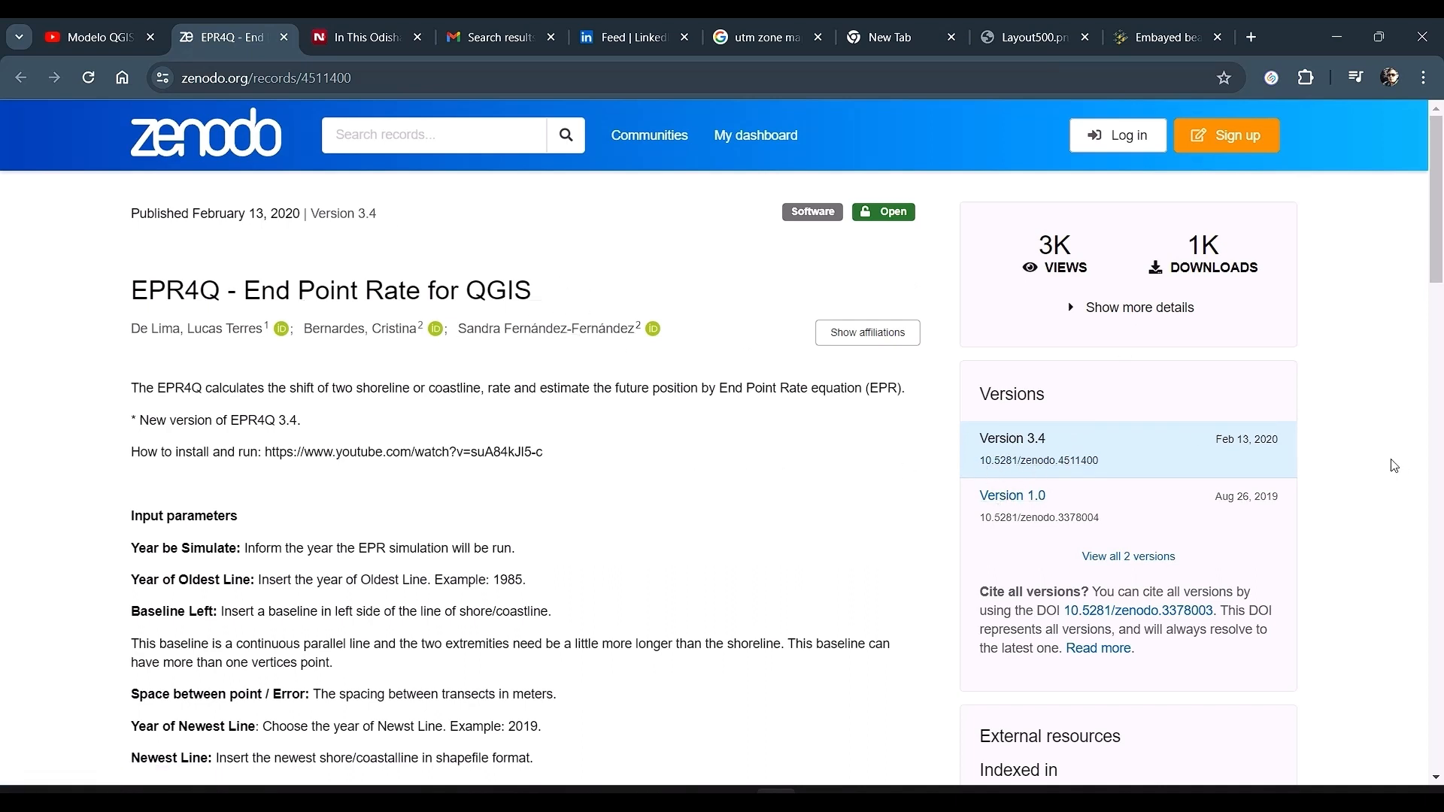
{"action": "scroll", "coordinate": [528, 387], "scroll_direction": "down", "scroll_amount": 3}
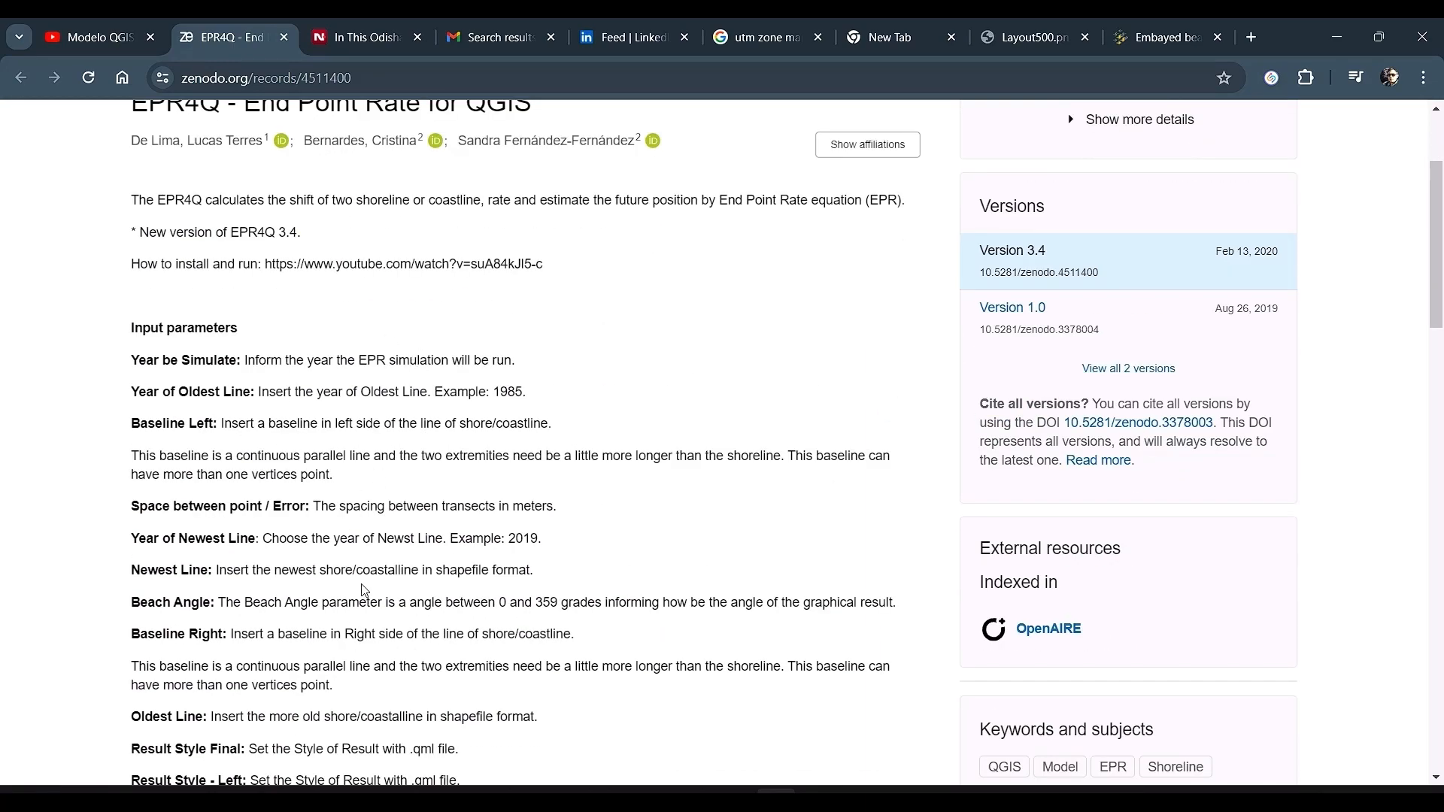
{"action": "scroll", "coordinate": [364, 589], "scroll_direction": "down", "scroll_amount": 15}
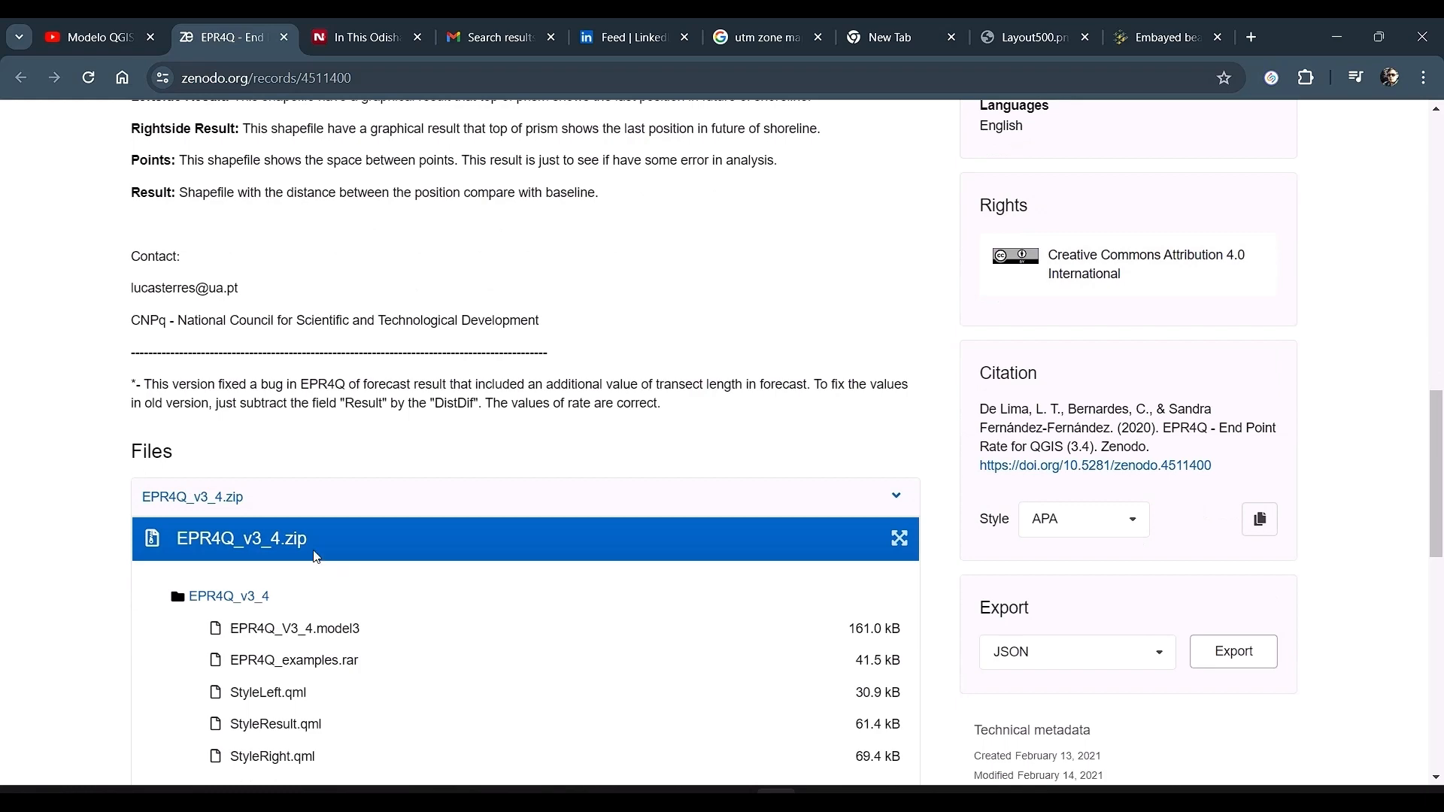
{"action": "scroll", "coordinate": [316, 556], "scroll_direction": "down", "scroll_amount": 4}
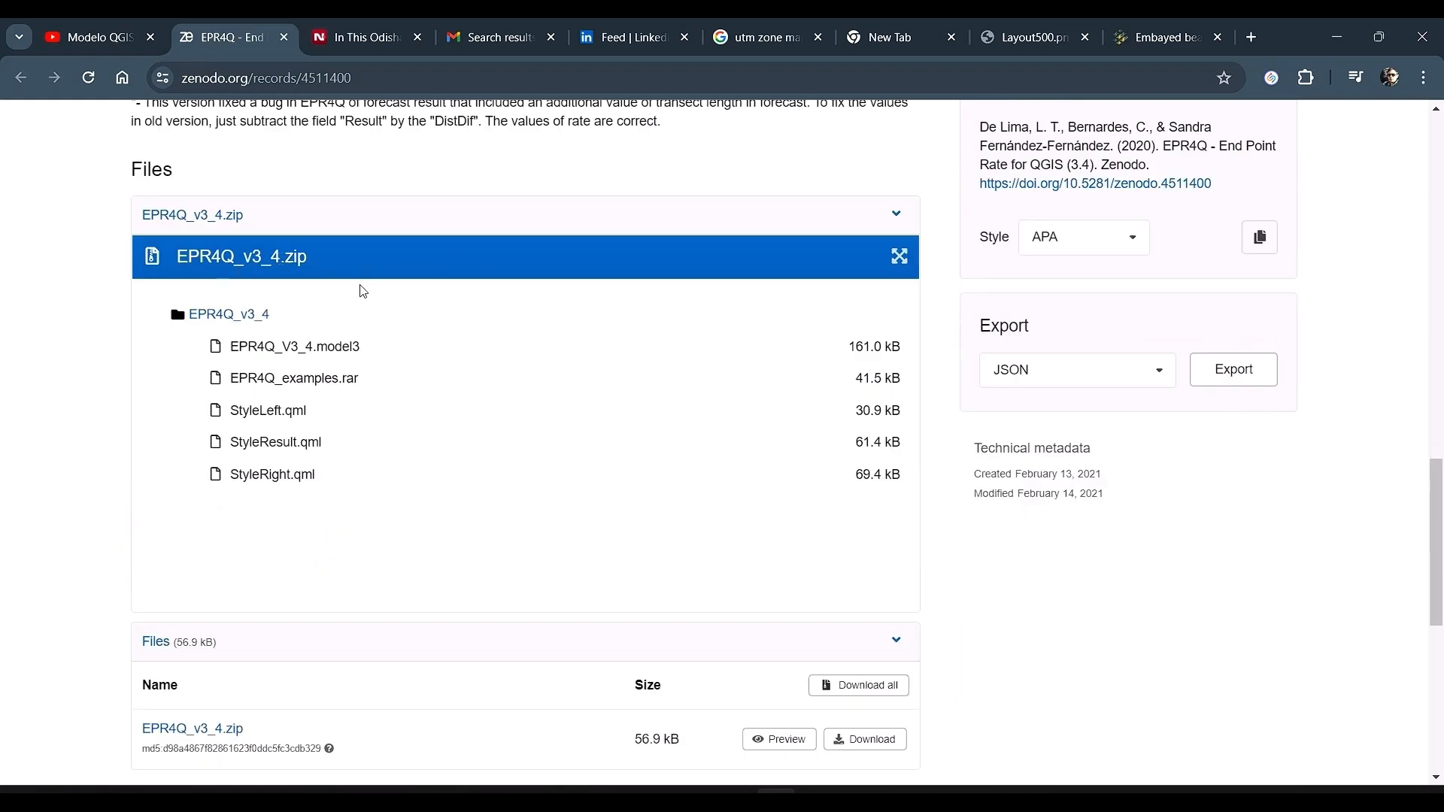
Step: Switch to the file explorer and open the downloaded EPR4Q_v3_4 folder to review its files
{"action": "key", "text": "alt+Tab"}
{"action": "key", "text": "alt+Tab"}
{"action": "key", "text": "alt+Tab"}
{"action": "key", "text": "alt+Tab"}
{"action": "key", "text": "alt+Tab"}
{"action": "key", "text": "alt+Tab"}
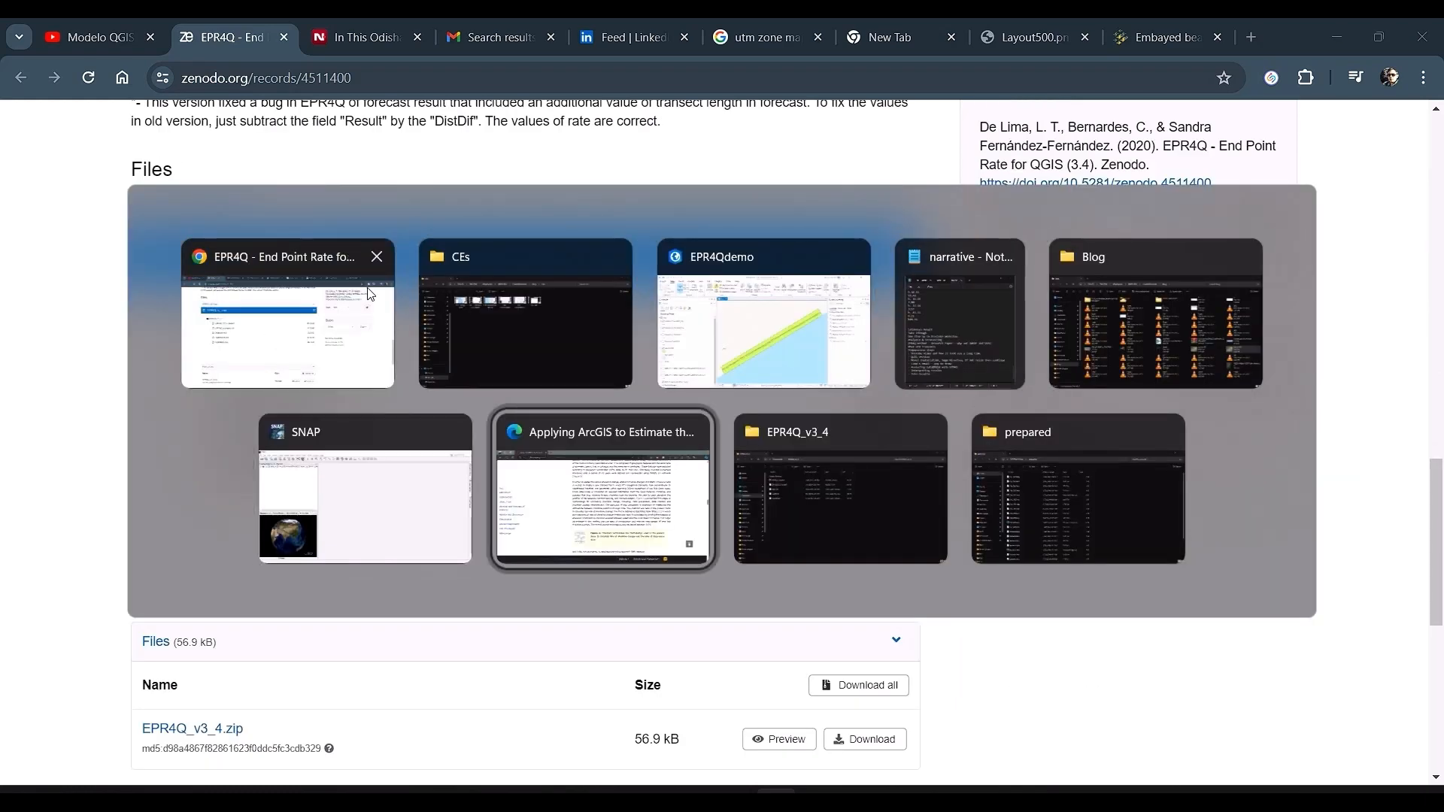
{"action": "key", "text": "Tab"}
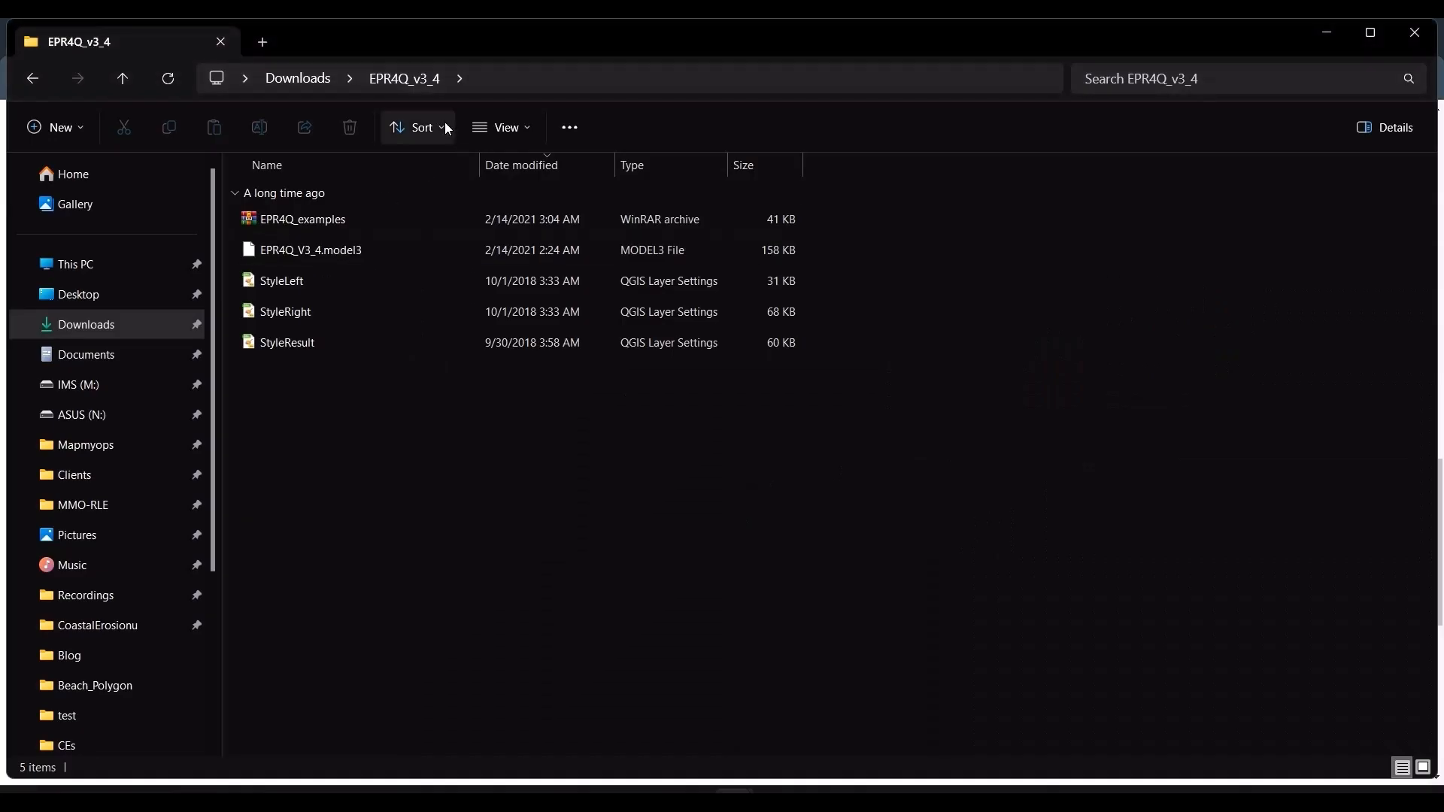
{"action": "left_click", "coordinate": [319, 81]}
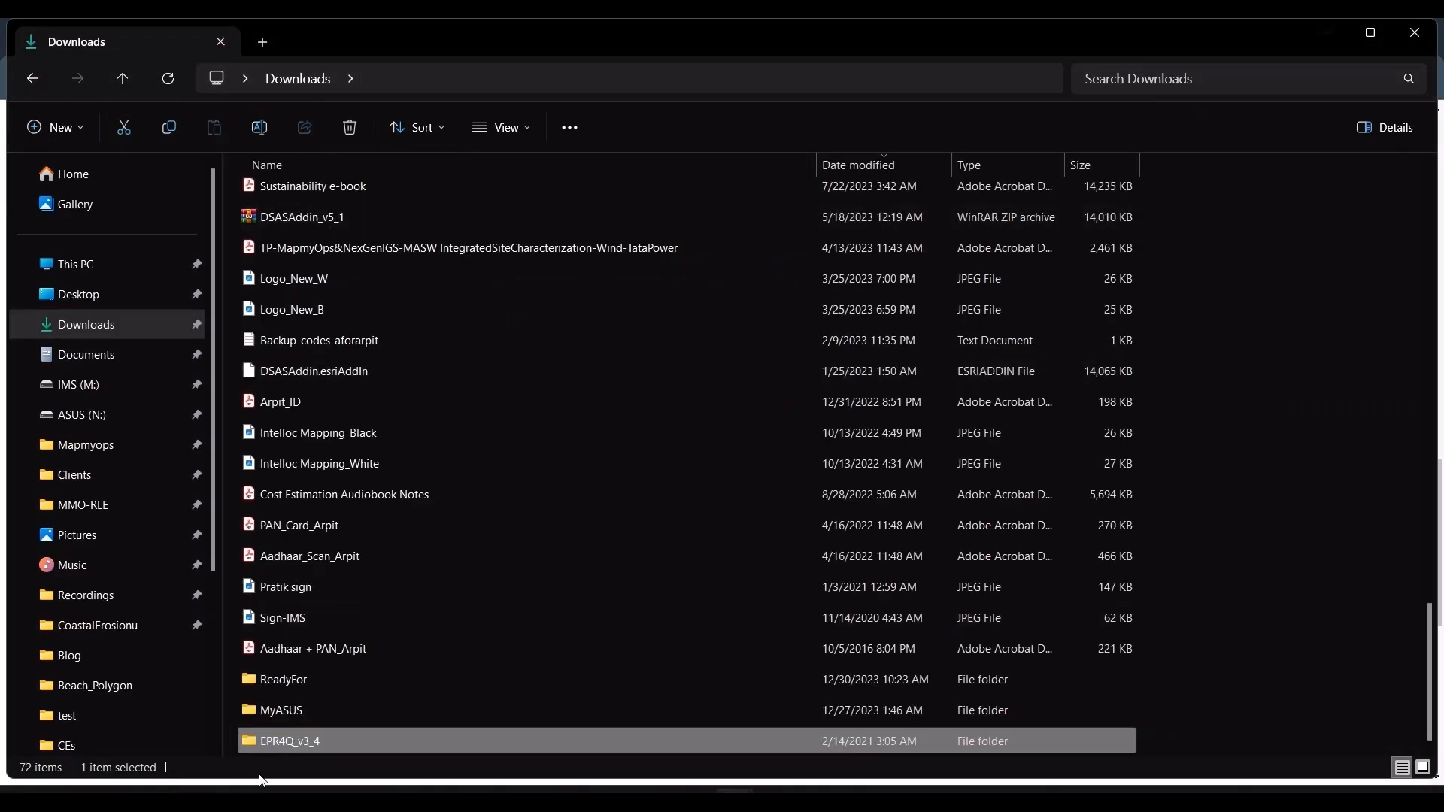
{"action": "double_click", "coordinate": [306, 749]}
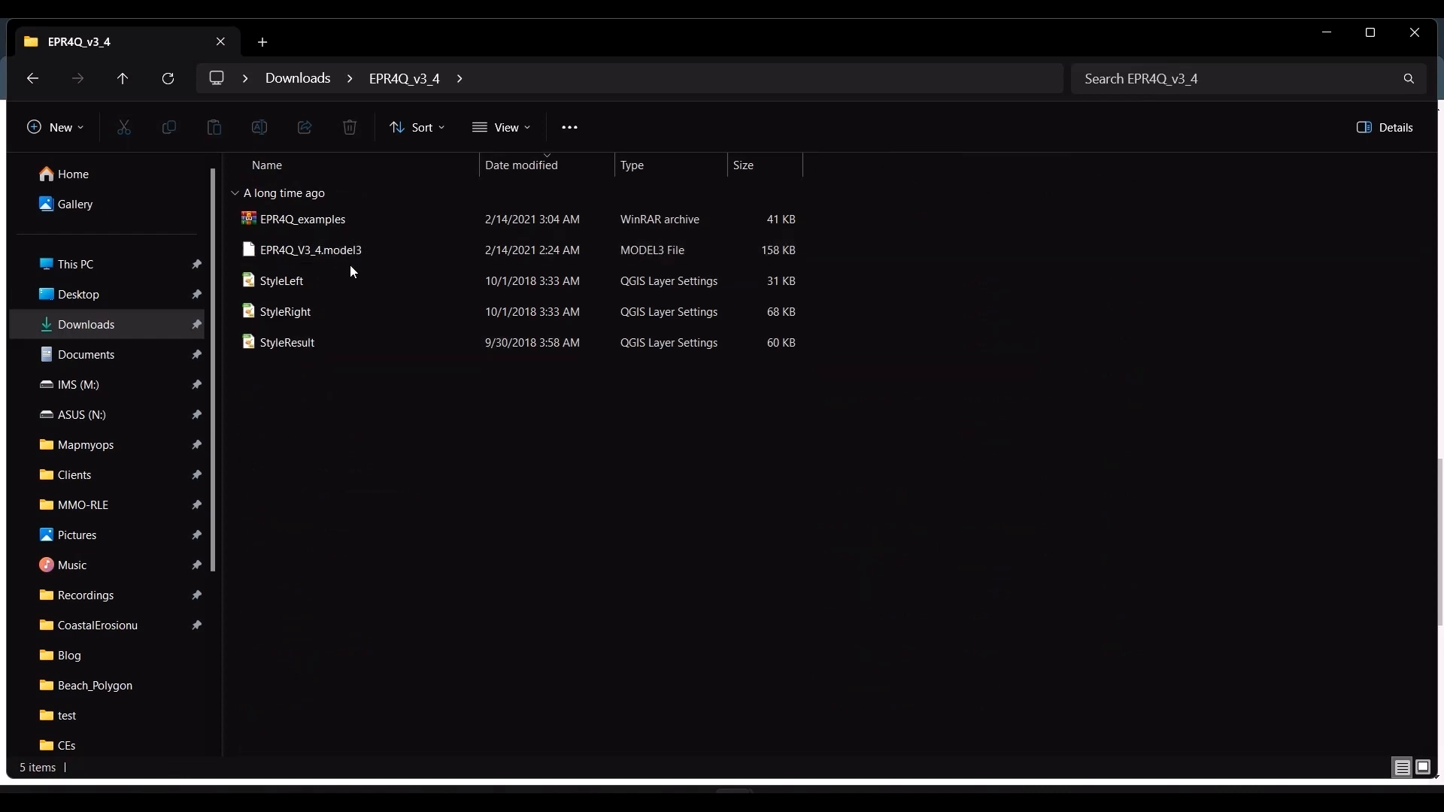
{"action": "left_click", "coordinate": [1342, 41]}
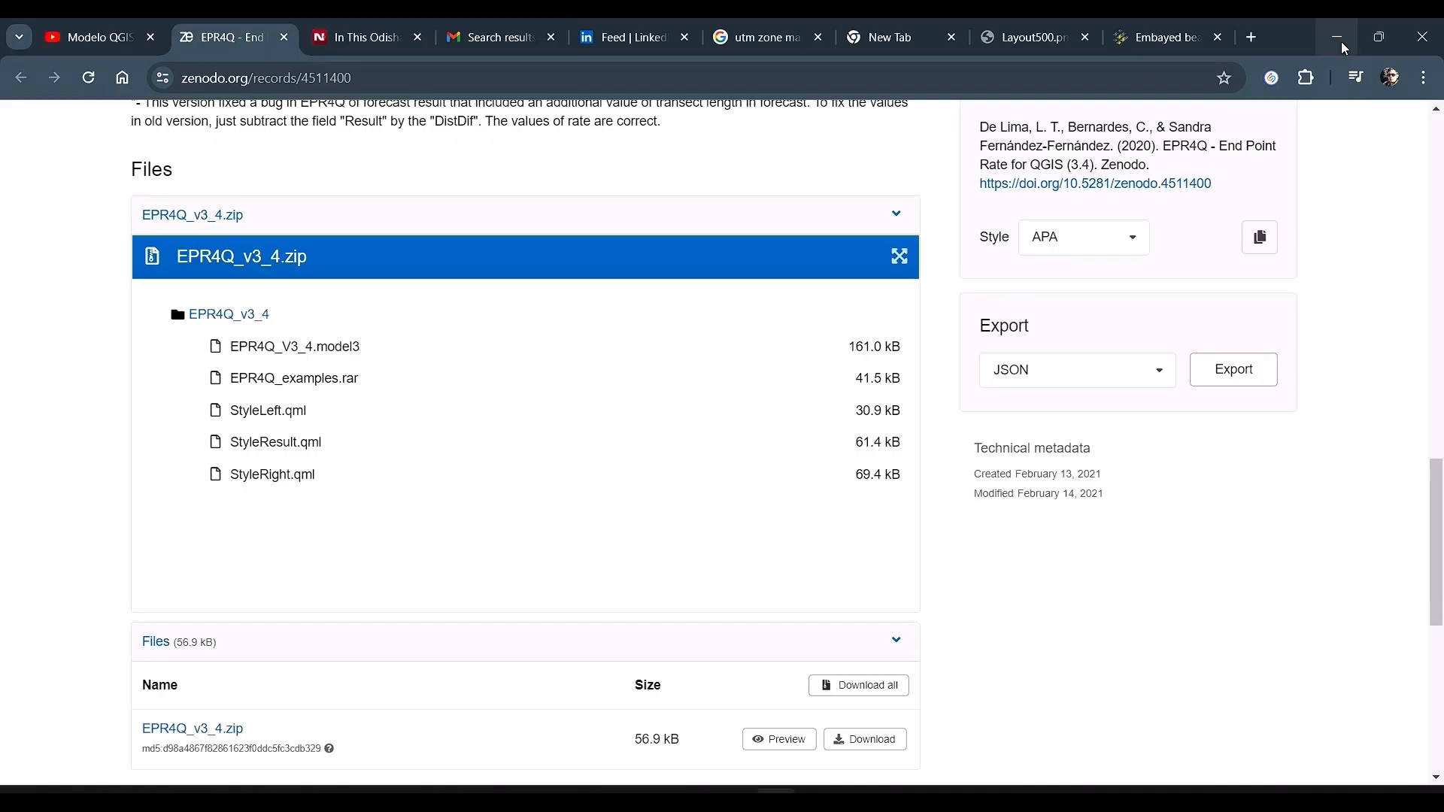
Step: Skim through the EPR4Q QGIS model tutorial video on YouTube, viewing it in full screen
{"action": "left_click", "coordinate": [59, 33]}
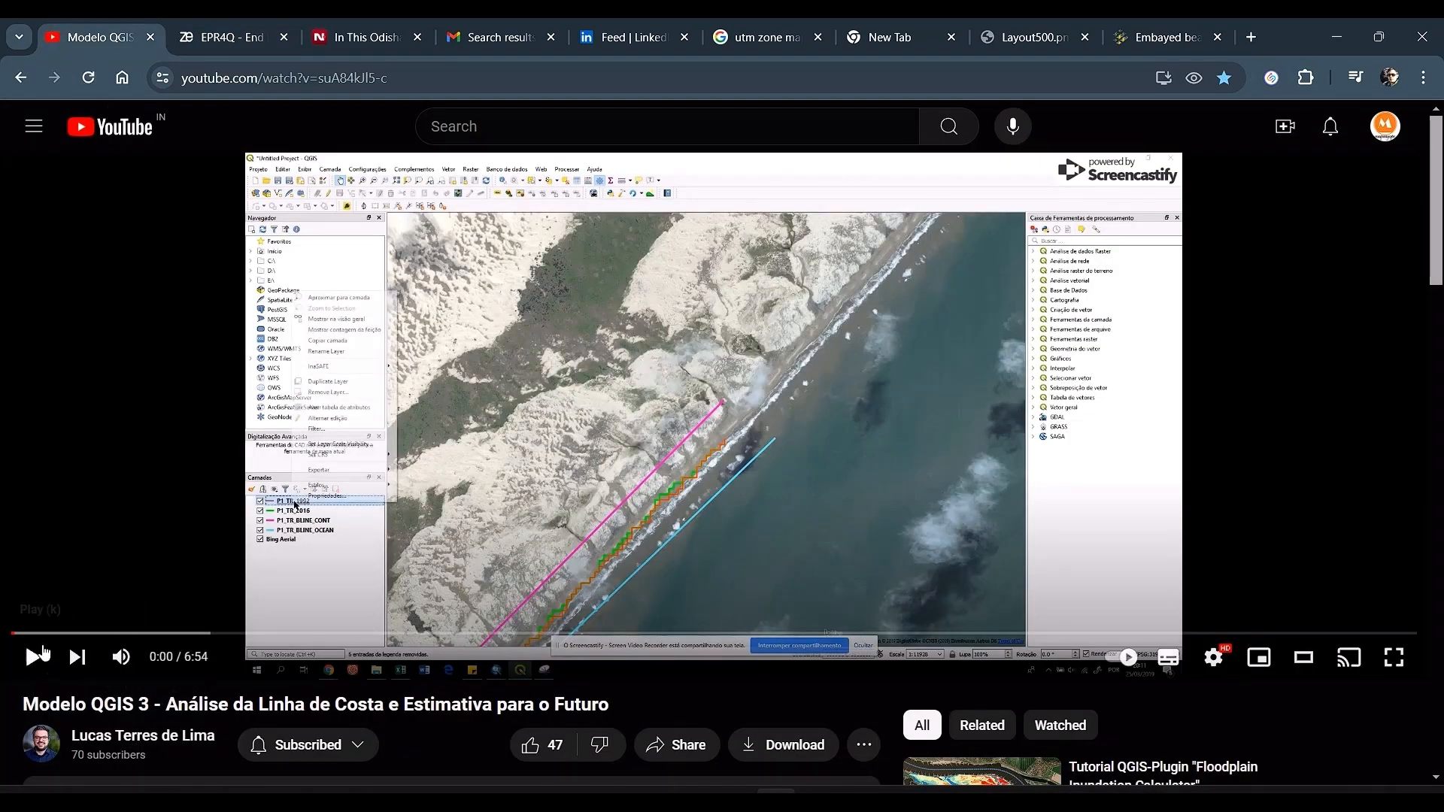
{"action": "left_click_drag", "start_coordinate": [41, 638], "coordinate": [107, 638]}
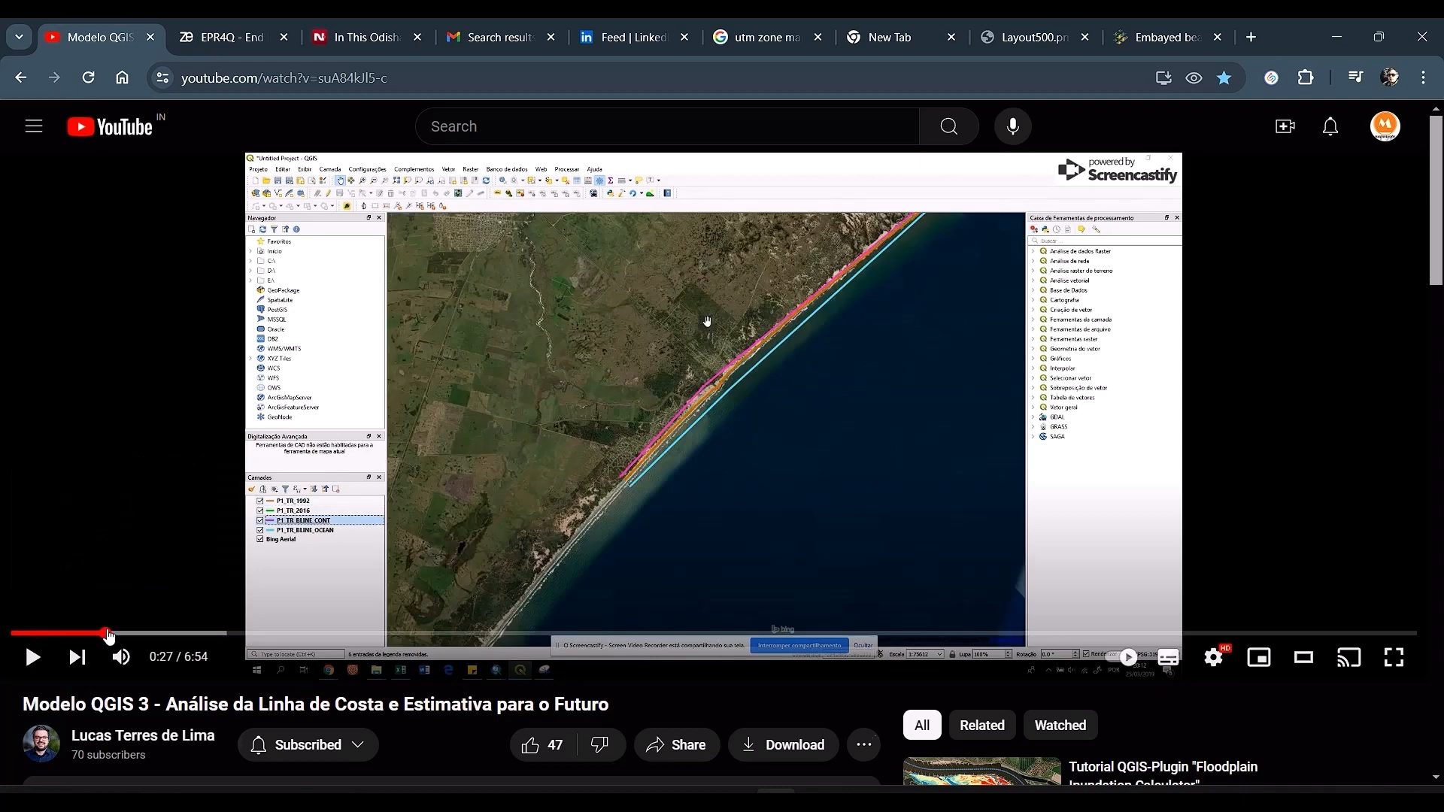
{"action": "left_click", "coordinate": [180, 634]}
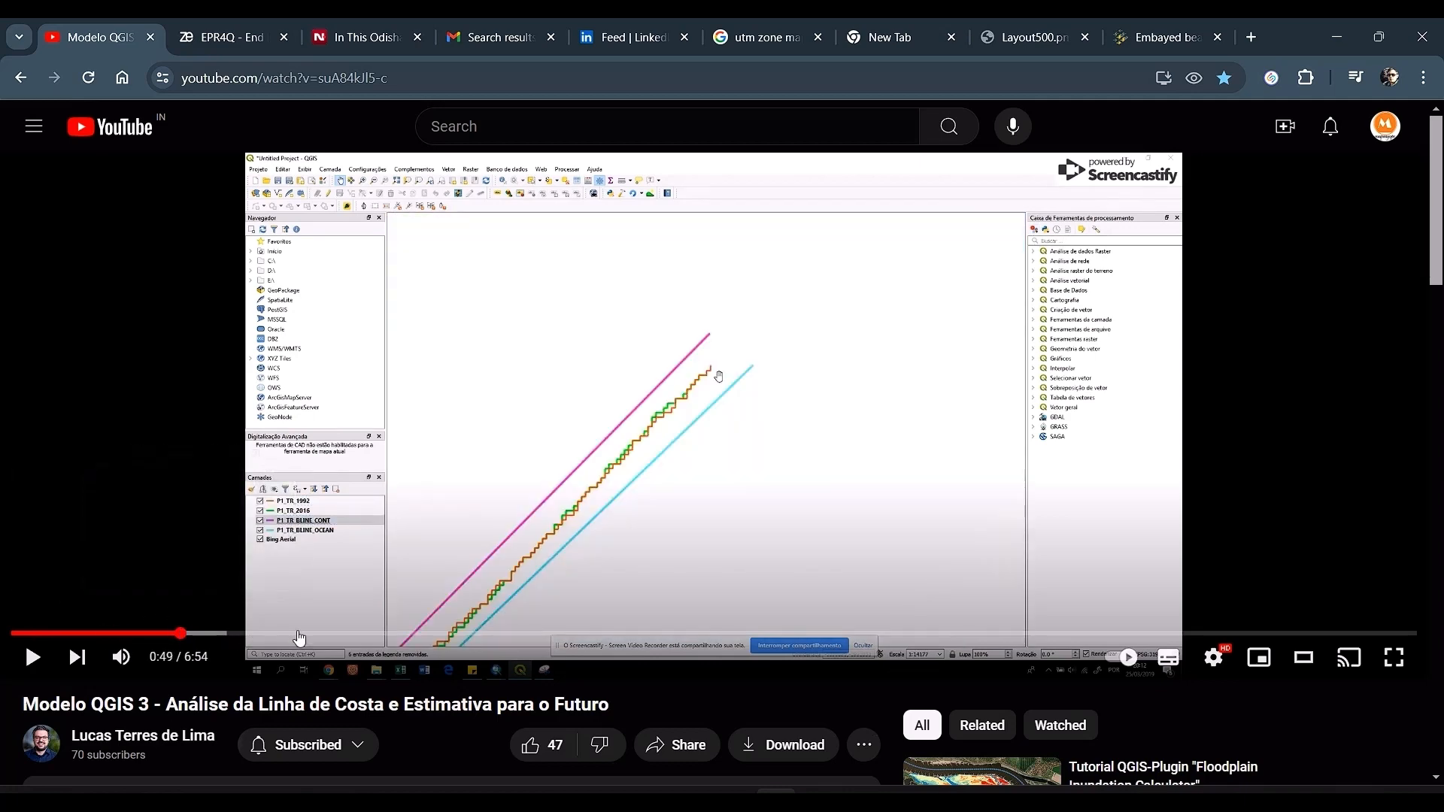
{"action": "left_click", "coordinate": [297, 634]}
{"action": "left_click", "coordinate": [551, 636]}
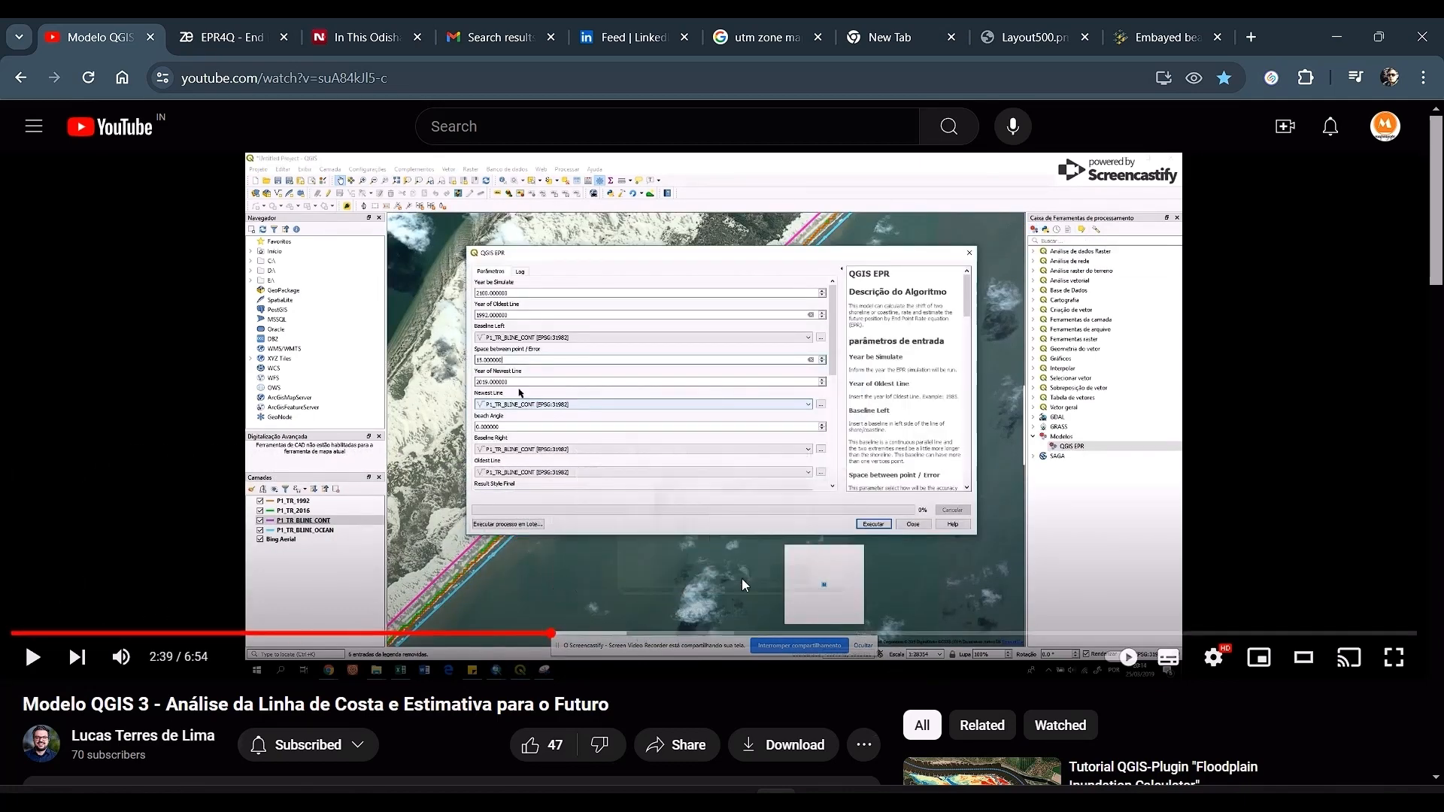
{"action": "left_click", "coordinate": [1393, 657]}
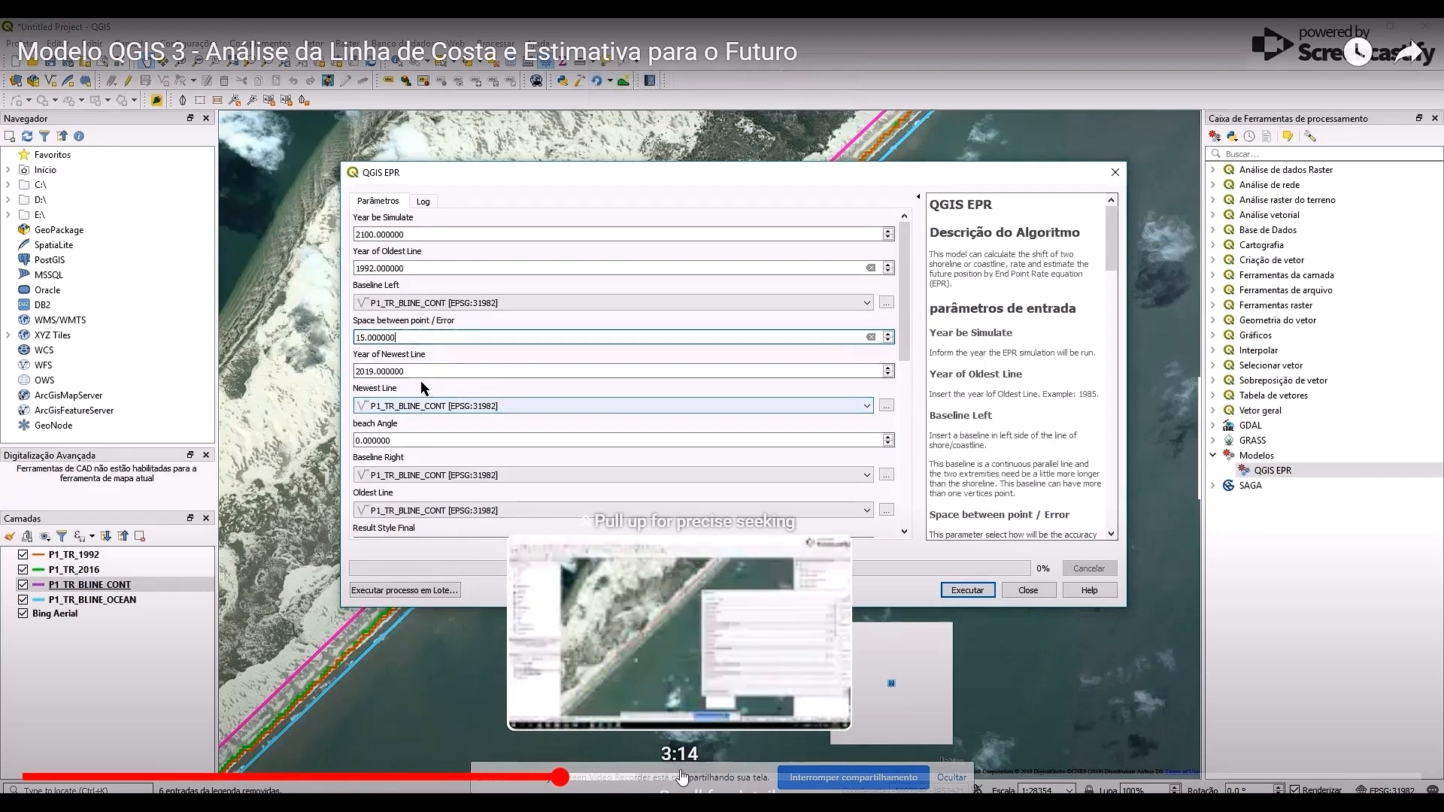
{"action": "left_click_drag", "start_coordinate": [682, 776], "coordinate": [876, 777]}
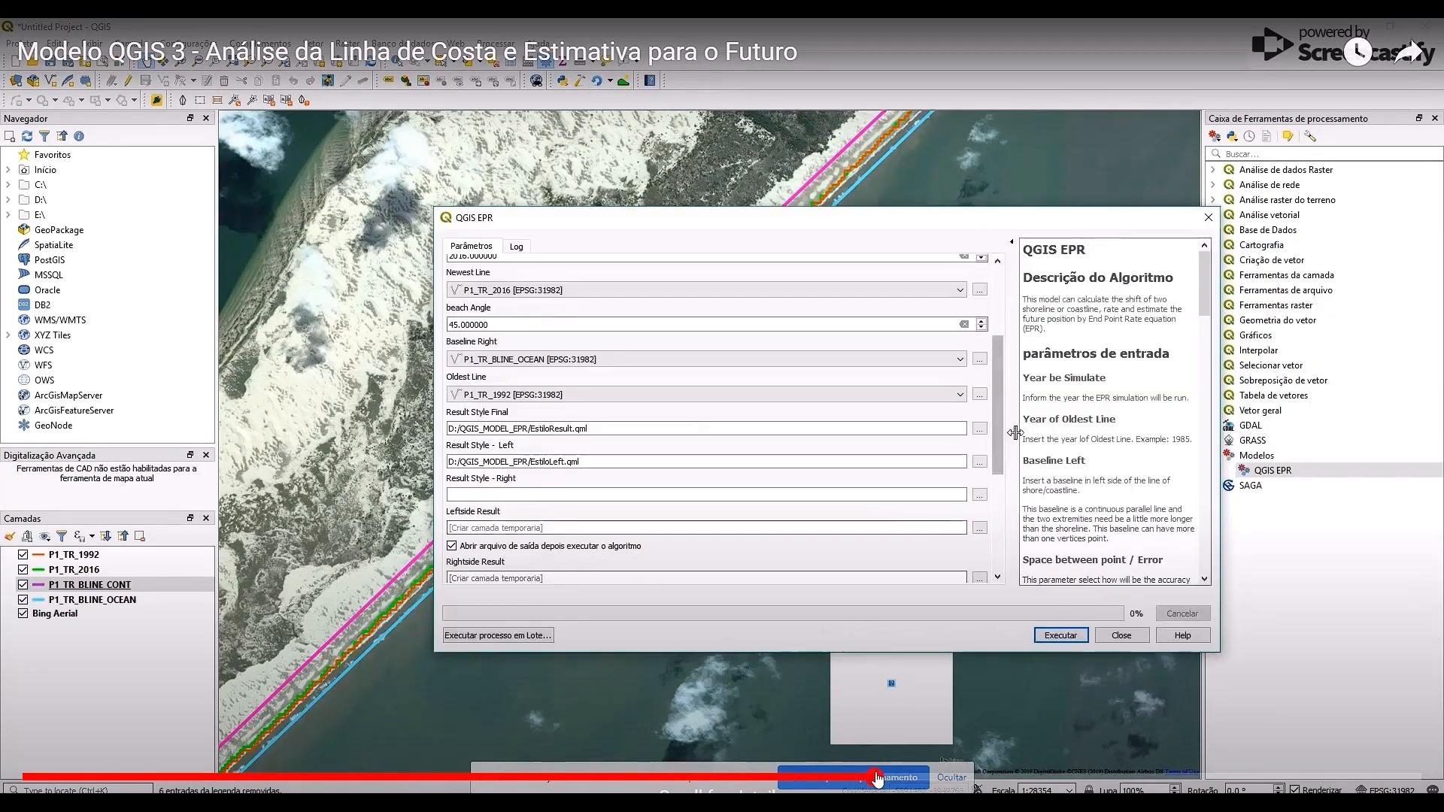
{"action": "left_click", "coordinate": [1170, 782]}
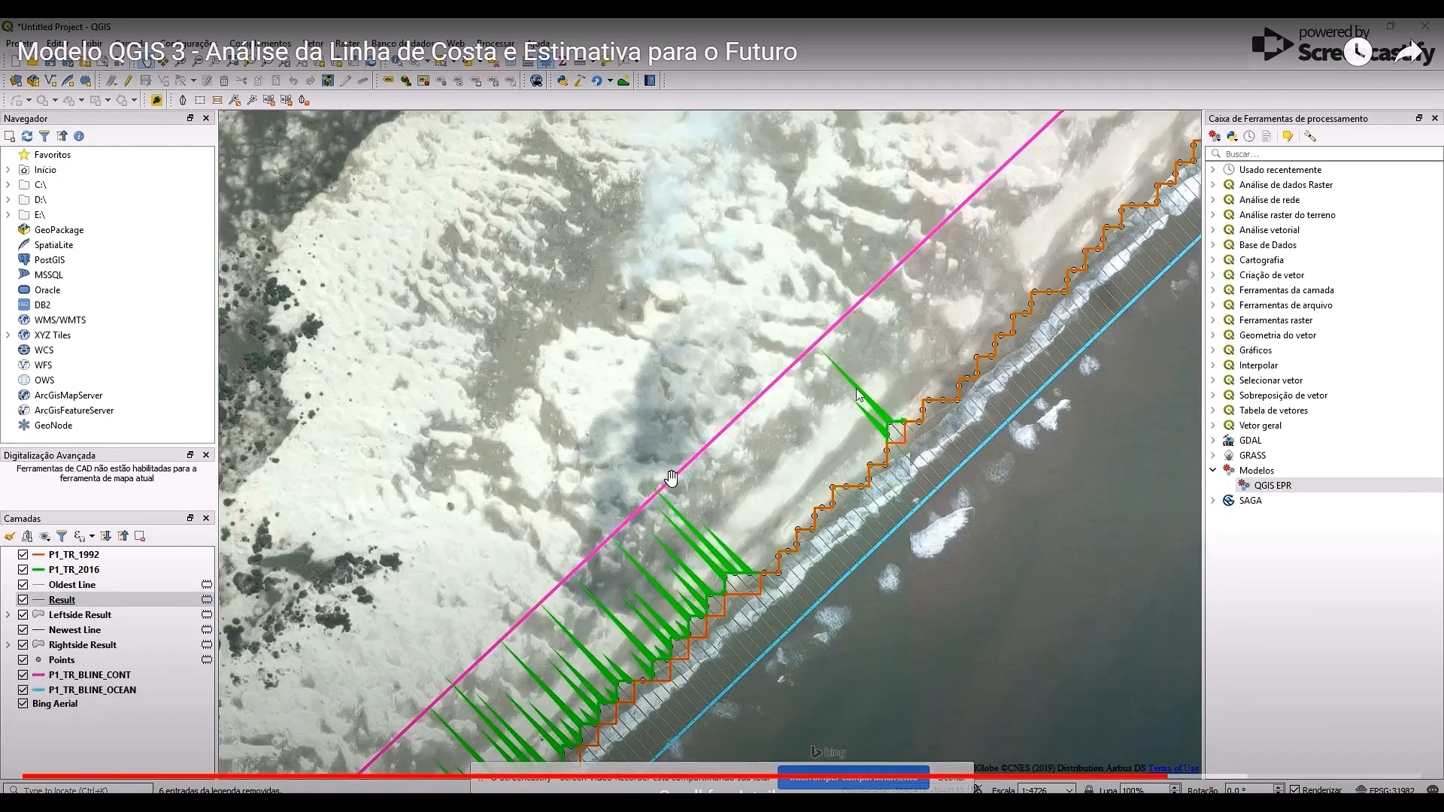
{"action": "key", "text": "Escape"}
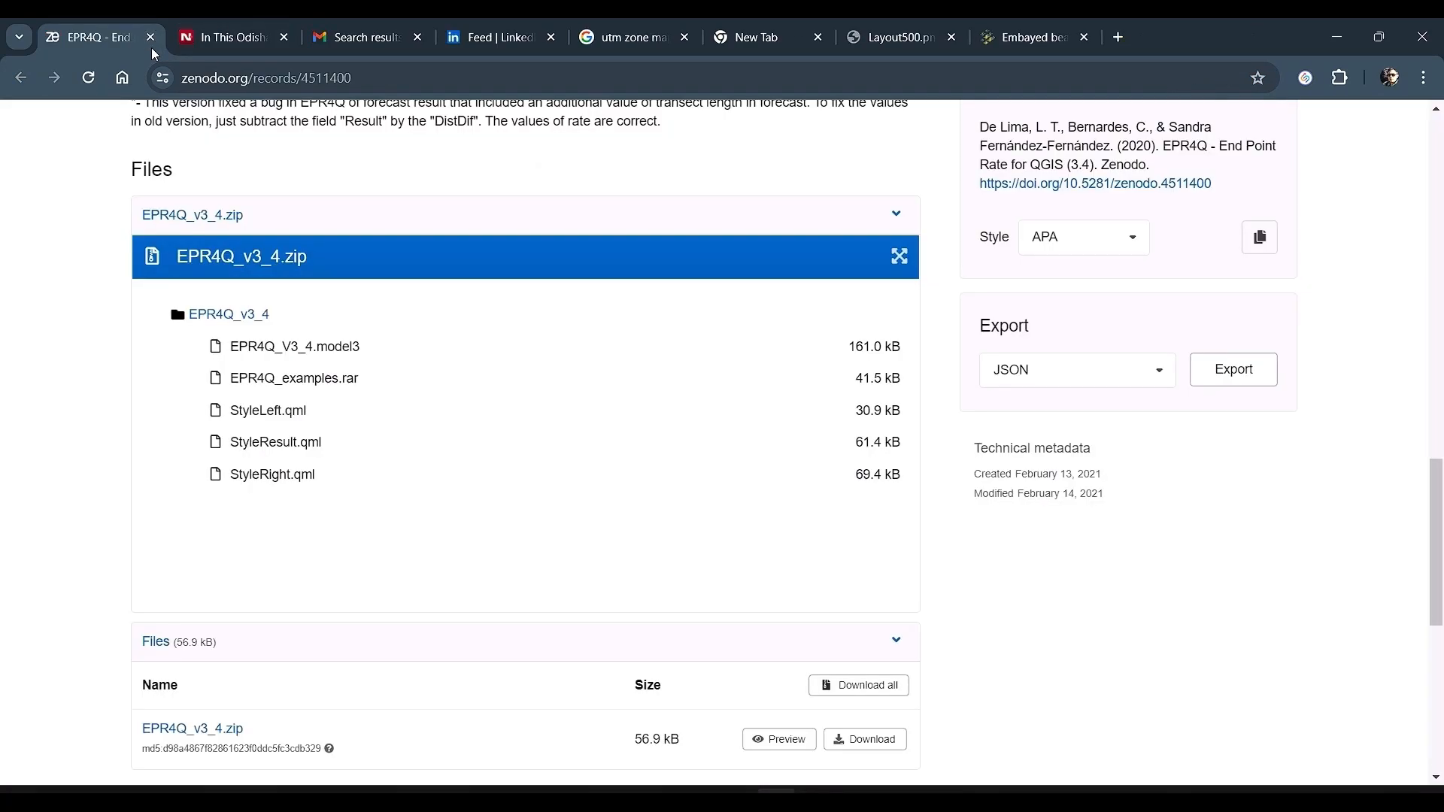
Step: Switch to ArcGIS Pro and show the full 2020 and 2024 shoreline layers instead of the clipped ones
{"action": "key", "text": "alt+Tab"}
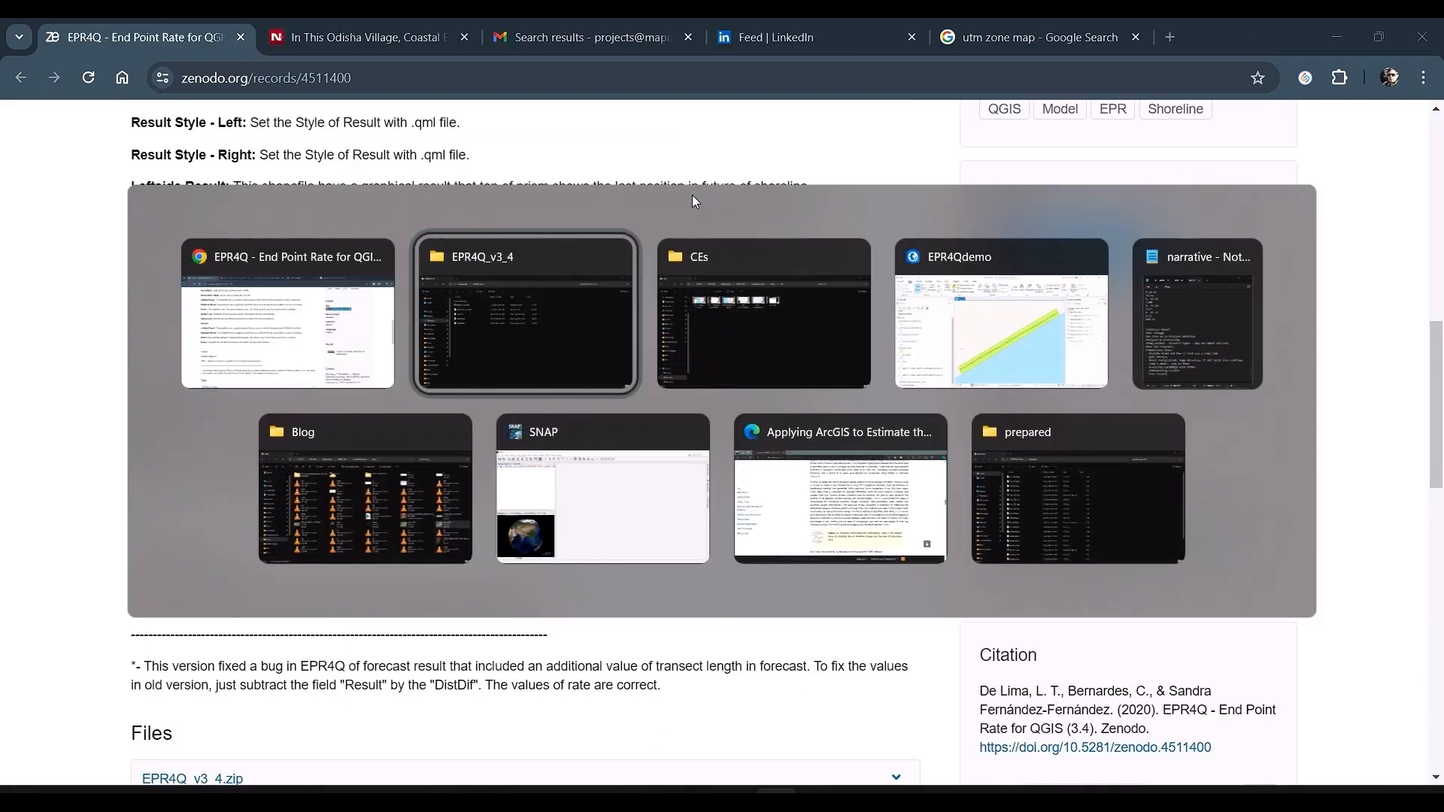
{"action": "key", "text": "alt+Tab"}
{"action": "key", "text": "alt+Tab"}
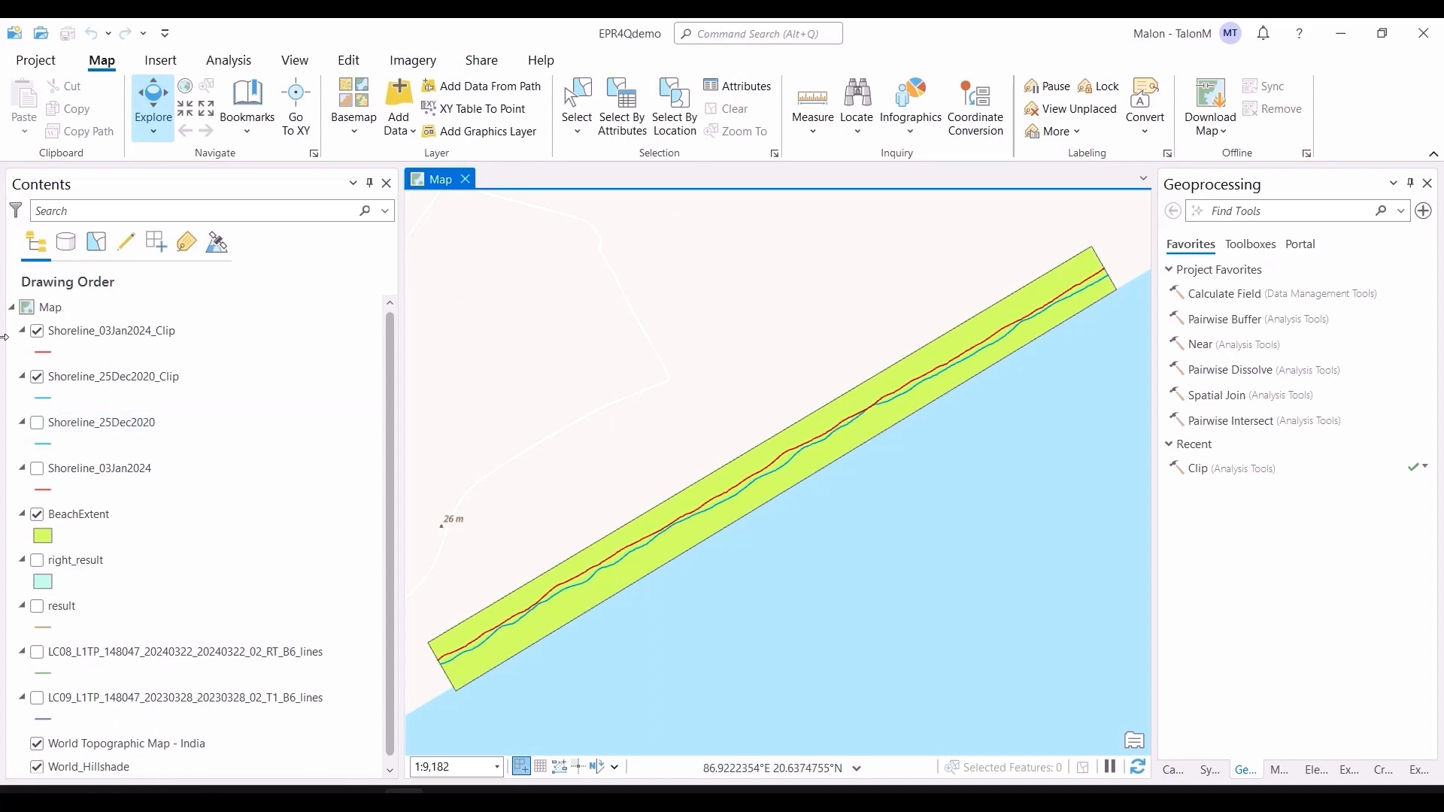
{"action": "left_click", "coordinate": [39, 426]}
{"action": "left_click", "coordinate": [37, 469]}
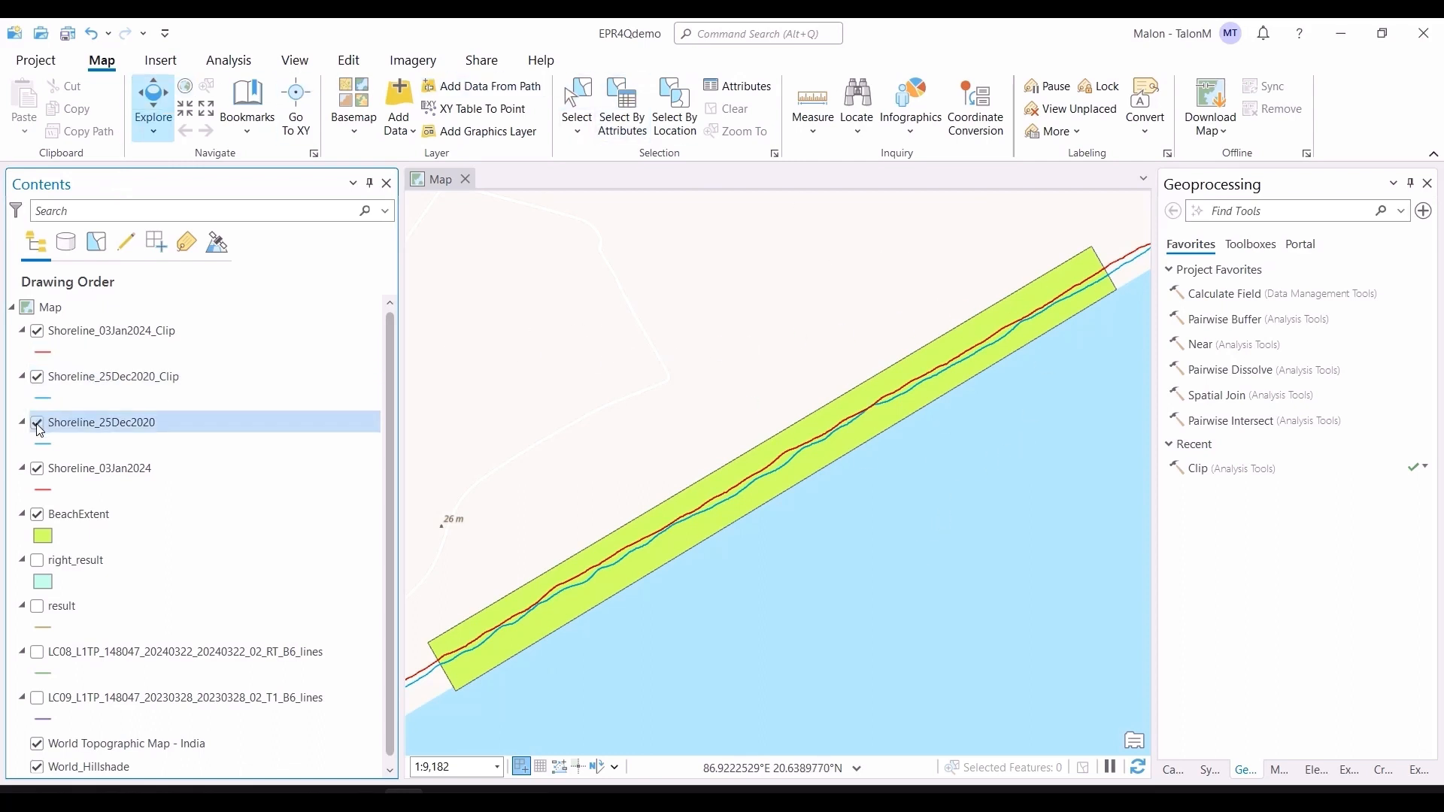
{"action": "left_click", "coordinate": [37, 377]}
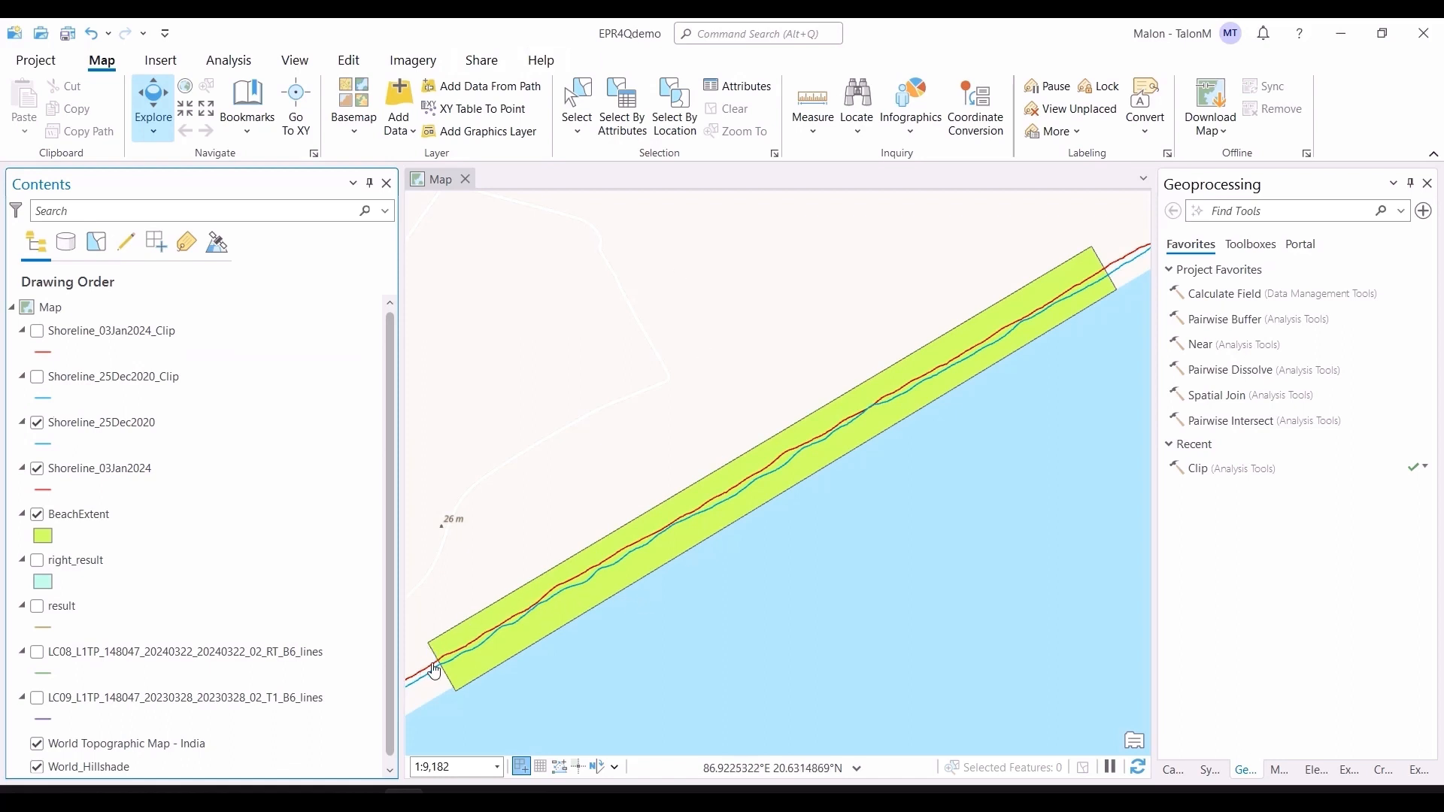
Step: Zoom out over the coast and locate Satabhaya on the map with the Locate tool
{"action": "scroll", "coordinate": [825, 479], "scroll_direction": "down", "scroll_amount": 4}
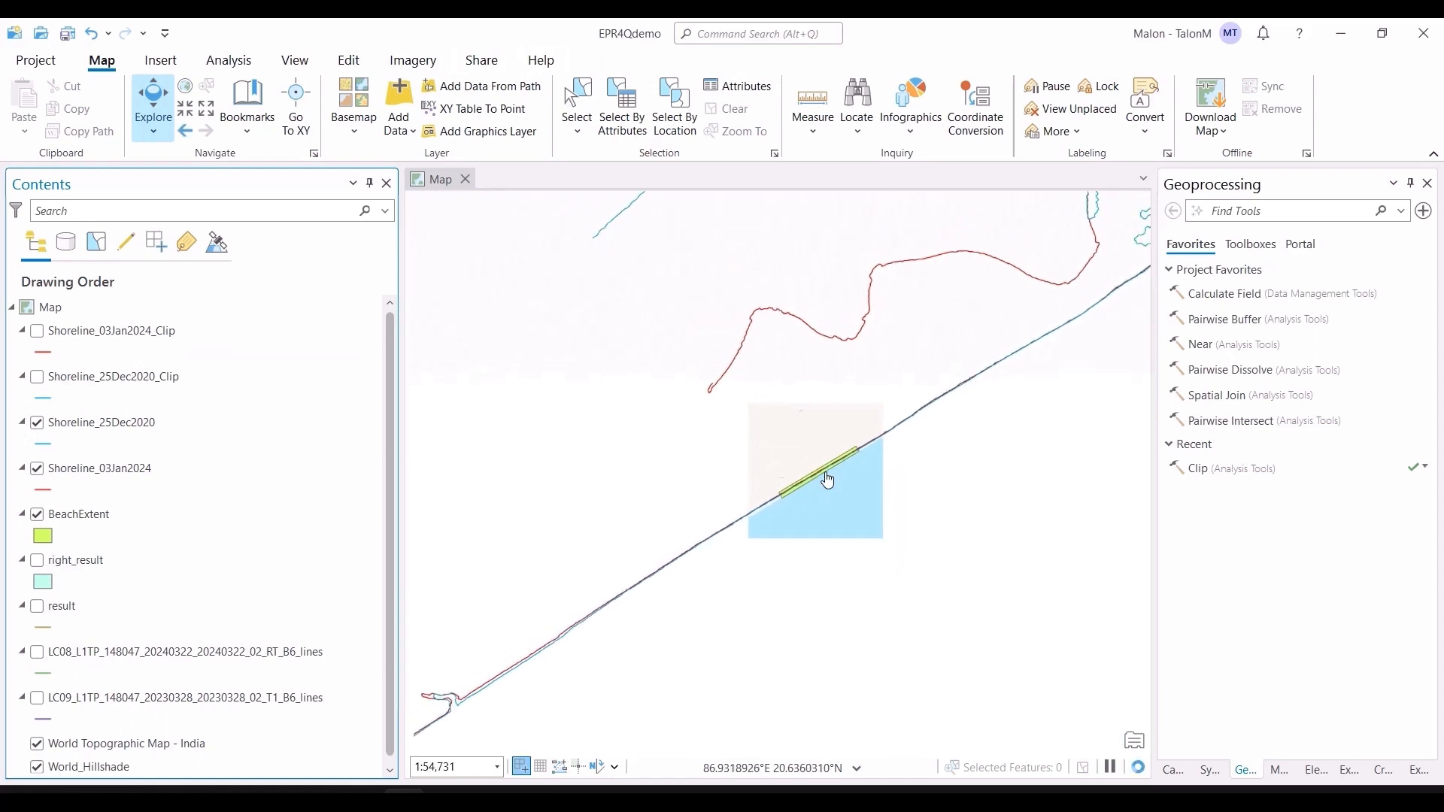
{"action": "scroll", "coordinate": [828, 479], "scroll_direction": "down", "scroll_amount": 3}
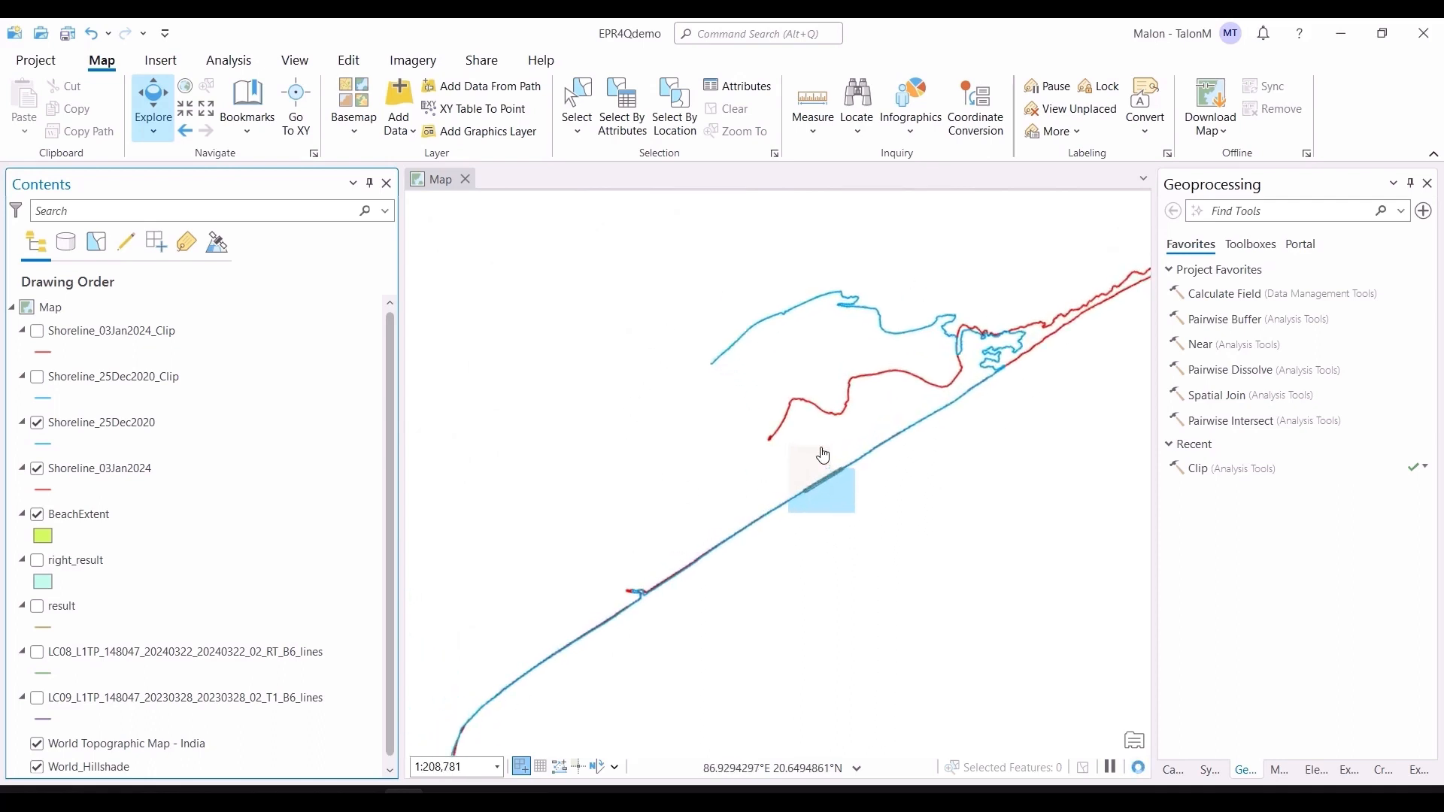
{"action": "left_click", "coordinate": [855, 103]}
{"action": "type", "text": "satabhaya"}
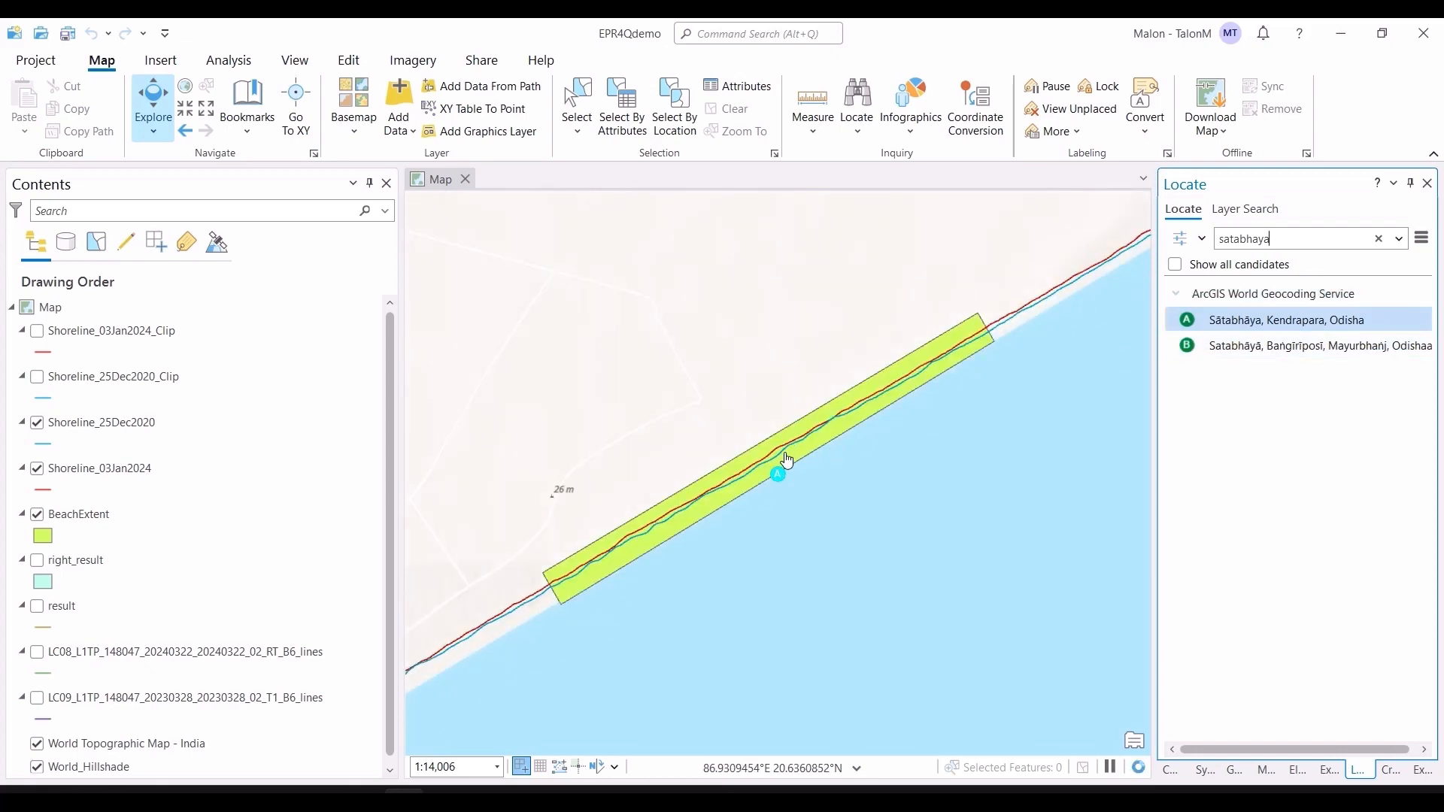
Step: Switch to the NDTV article and highlight its subtitle about Satabhaya, then return to ArcGIS Pro
{"action": "key", "text": "alt+Tab"}
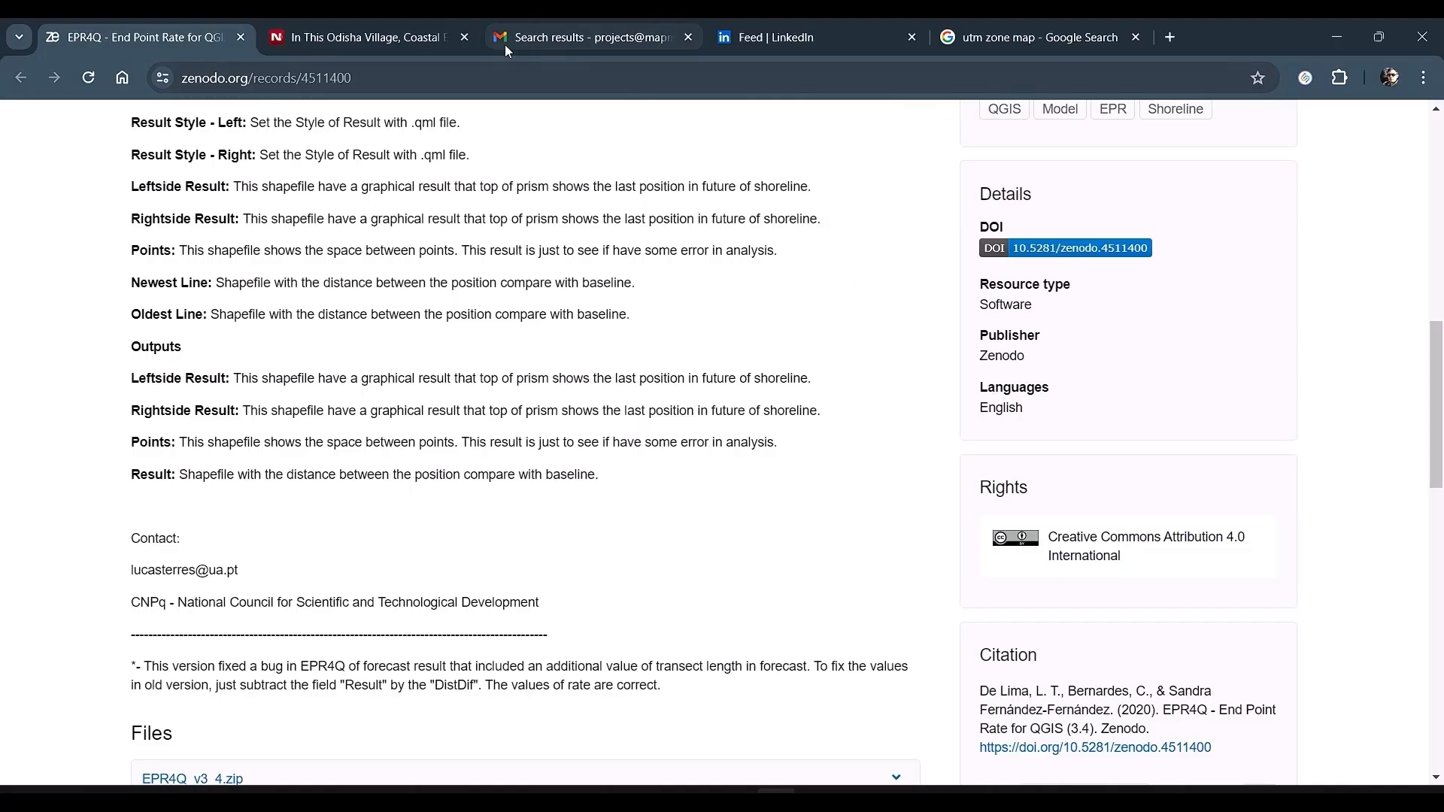
{"action": "left_click", "coordinate": [397, 37]}
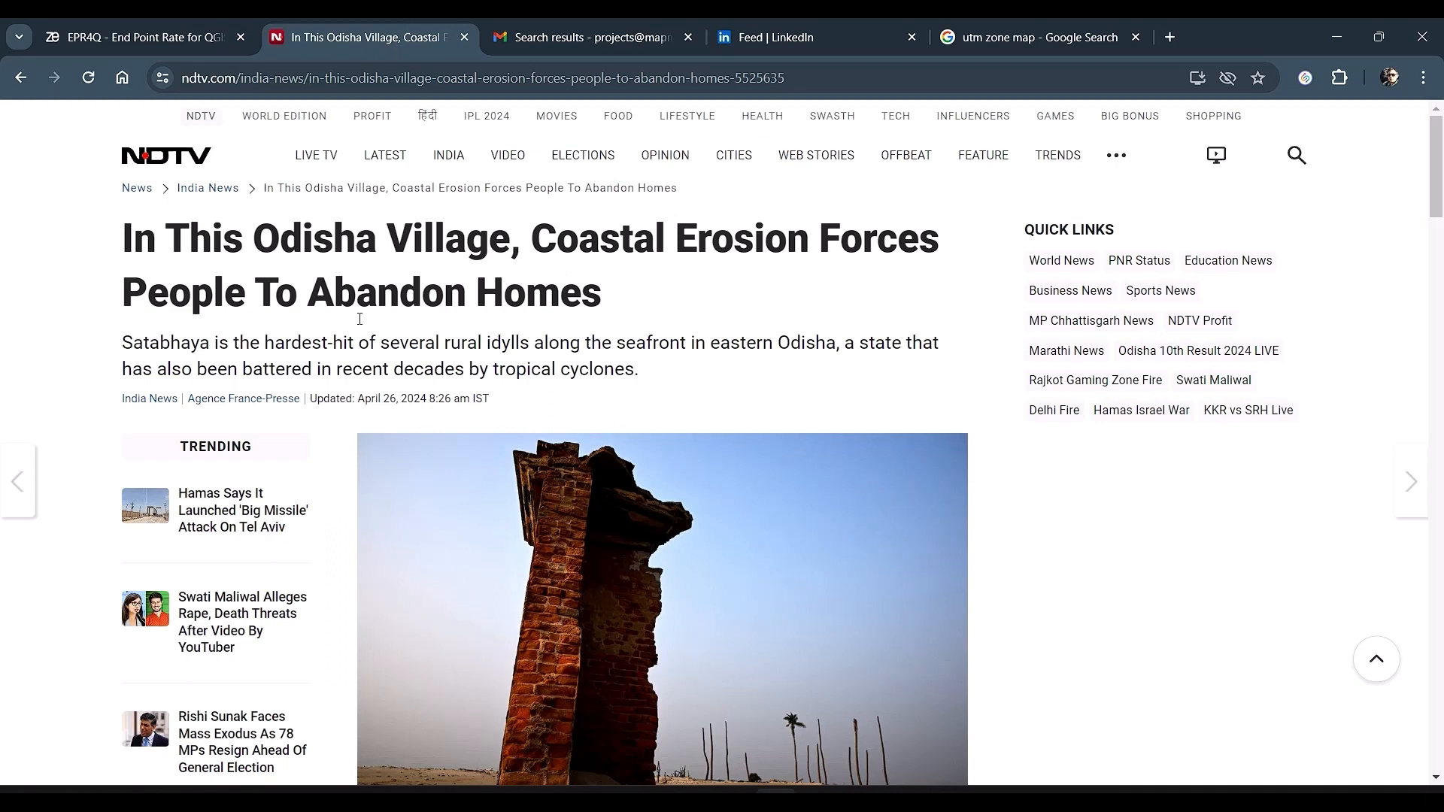
{"action": "left_click_drag", "start_coordinate": [123, 343], "coordinate": [669, 398]}
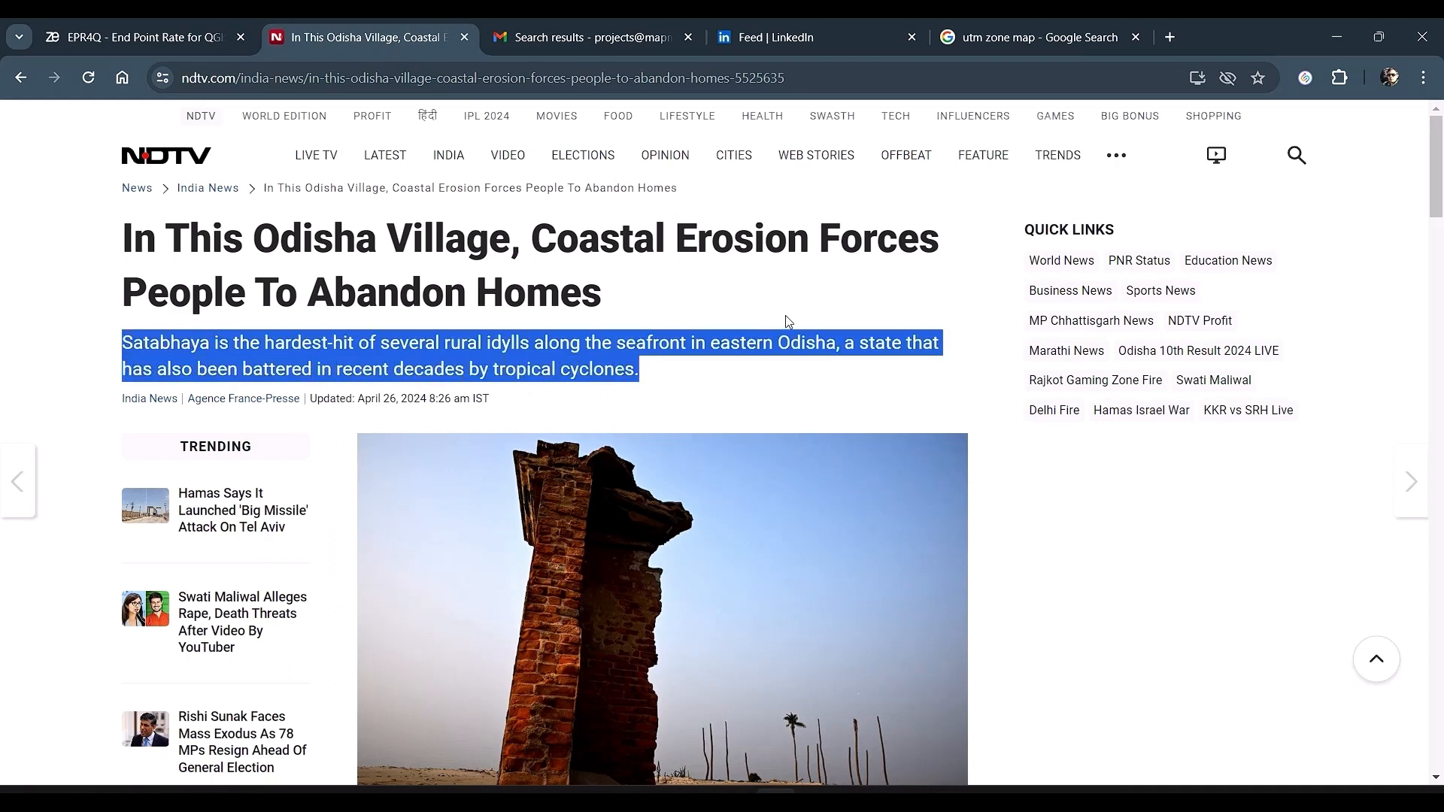
{"action": "key", "text": "alt+Tab"}
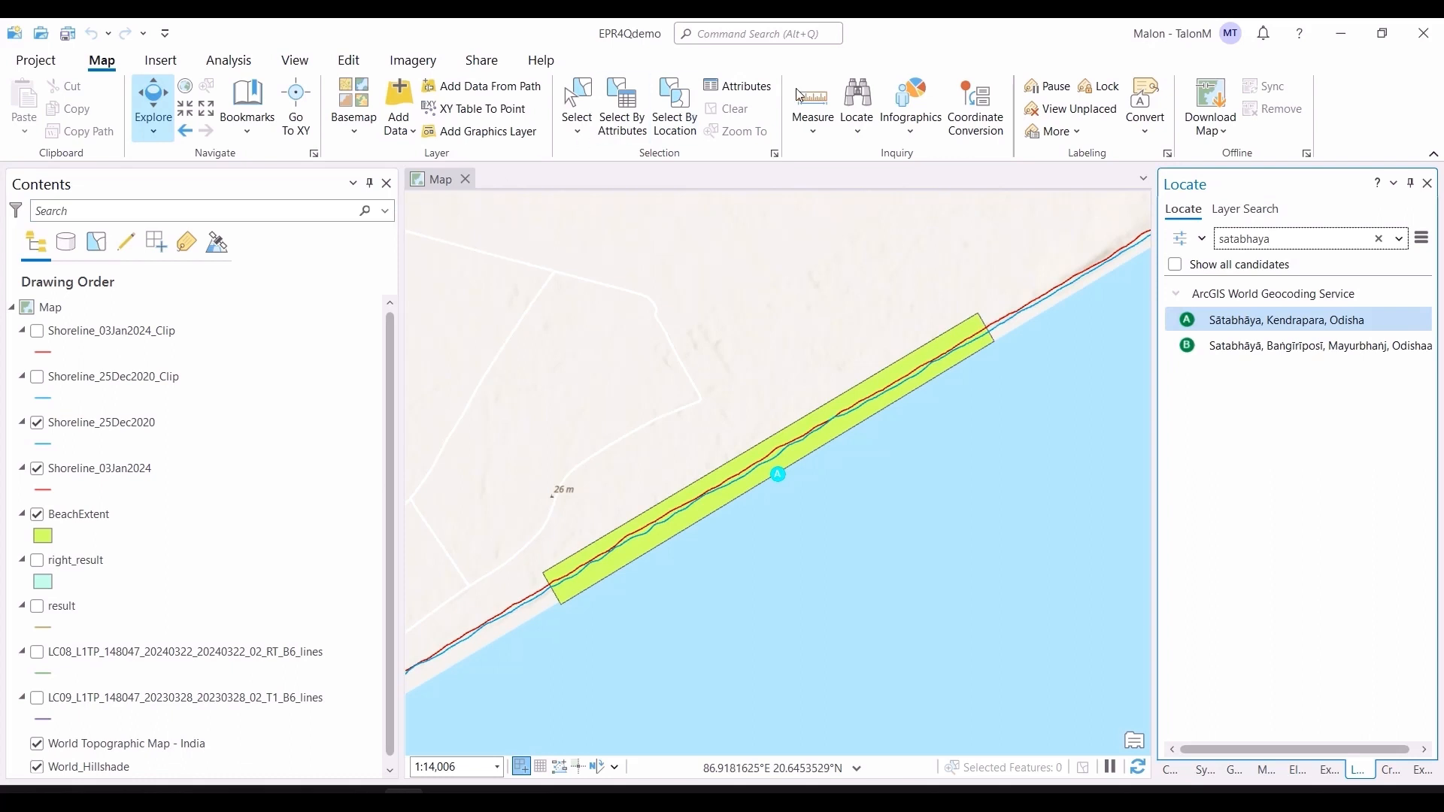
Step: Measure the beach extent polygon's length and width in meters with the Measure tool
{"action": "left_click", "coordinate": [819, 94]}
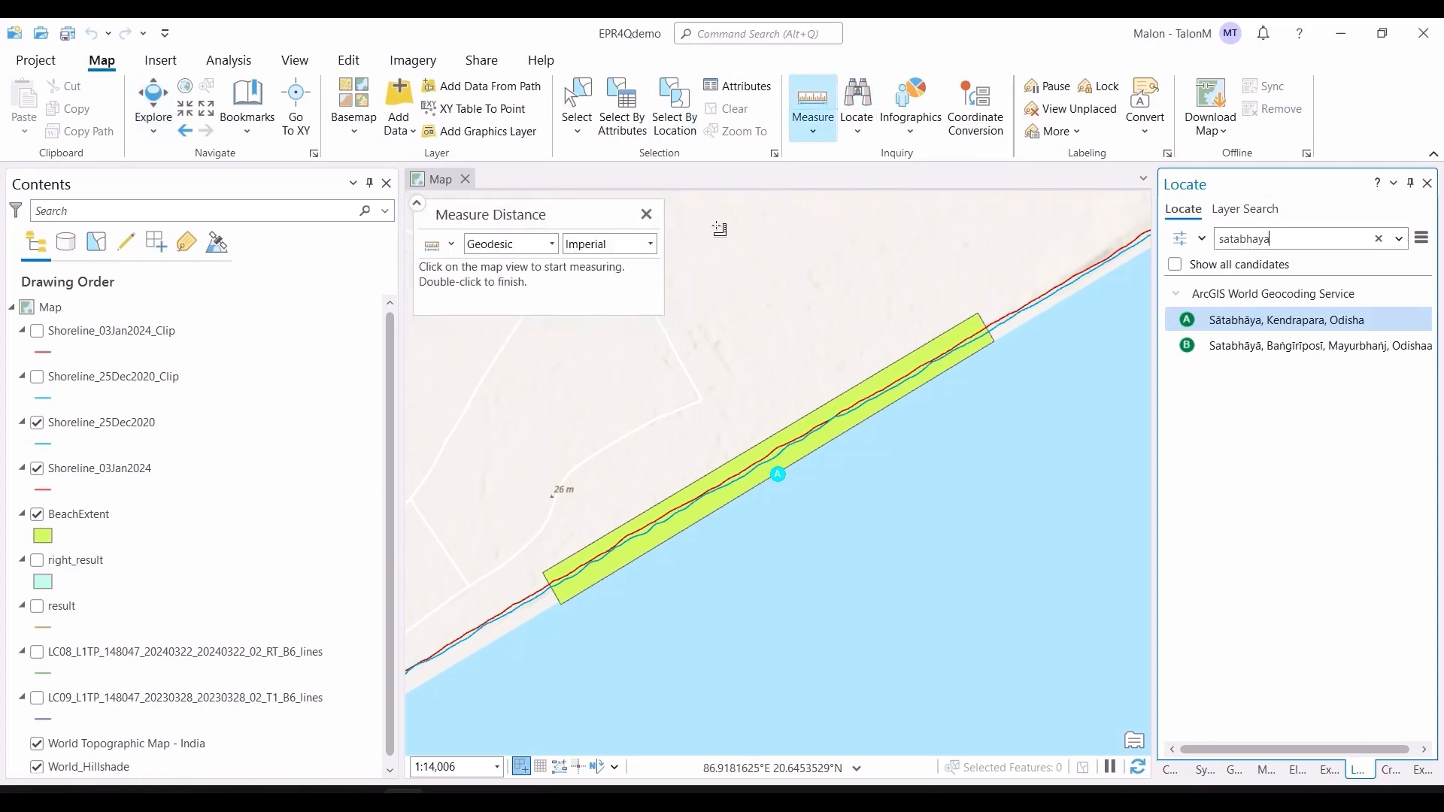
{"action": "left_click", "coordinate": [573, 617]}
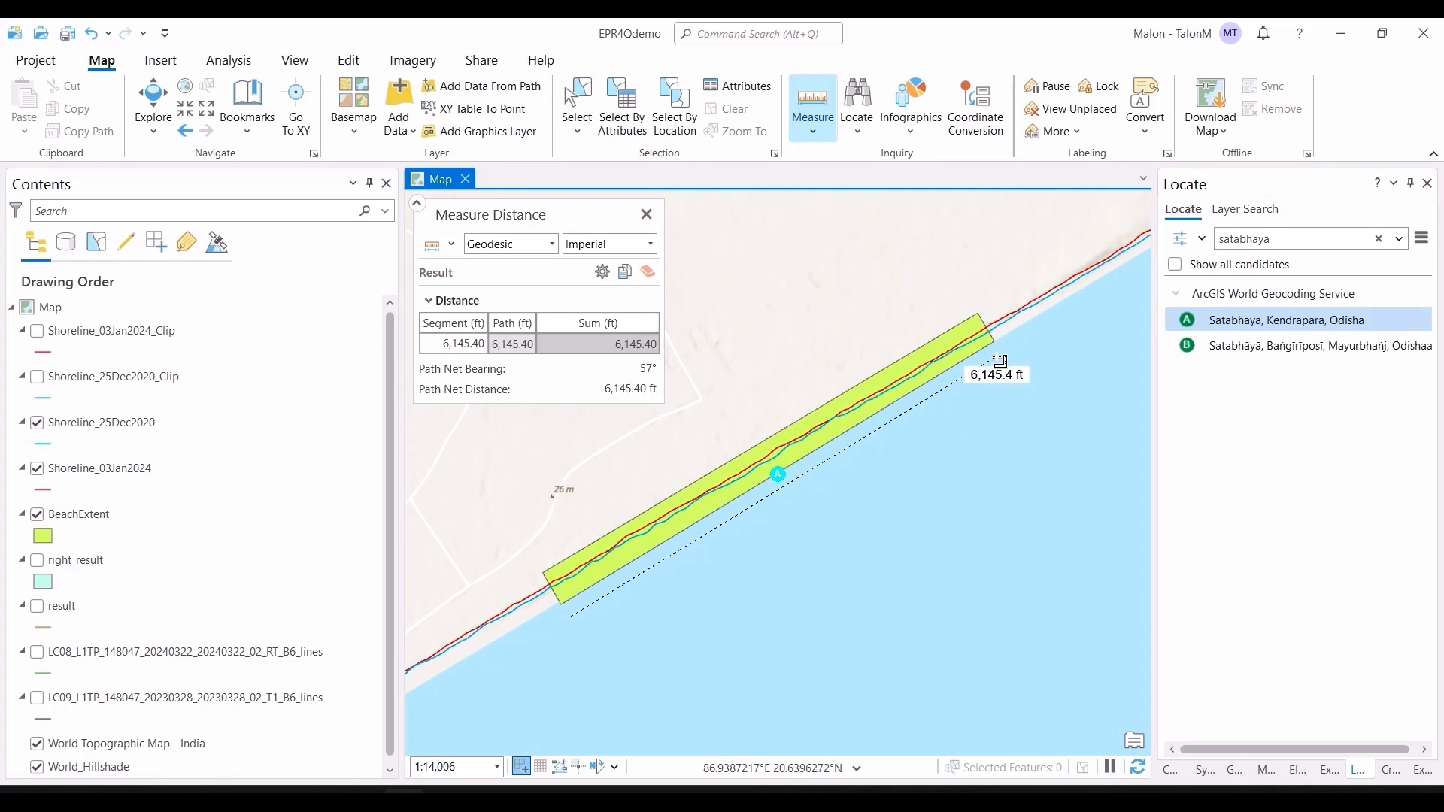
{"action": "left_click", "coordinate": [999, 359]}
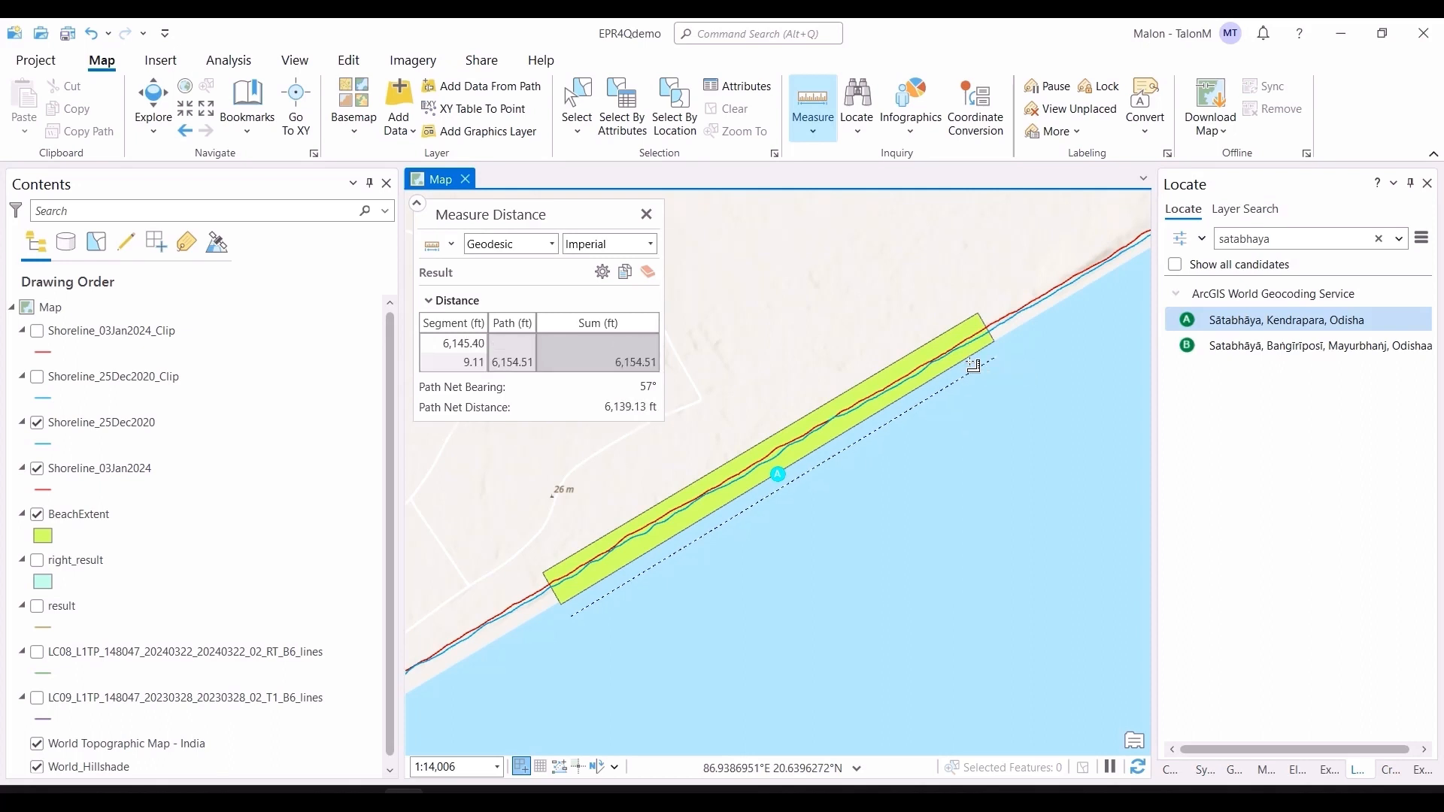
{"action": "left_click", "coordinate": [648, 244]}
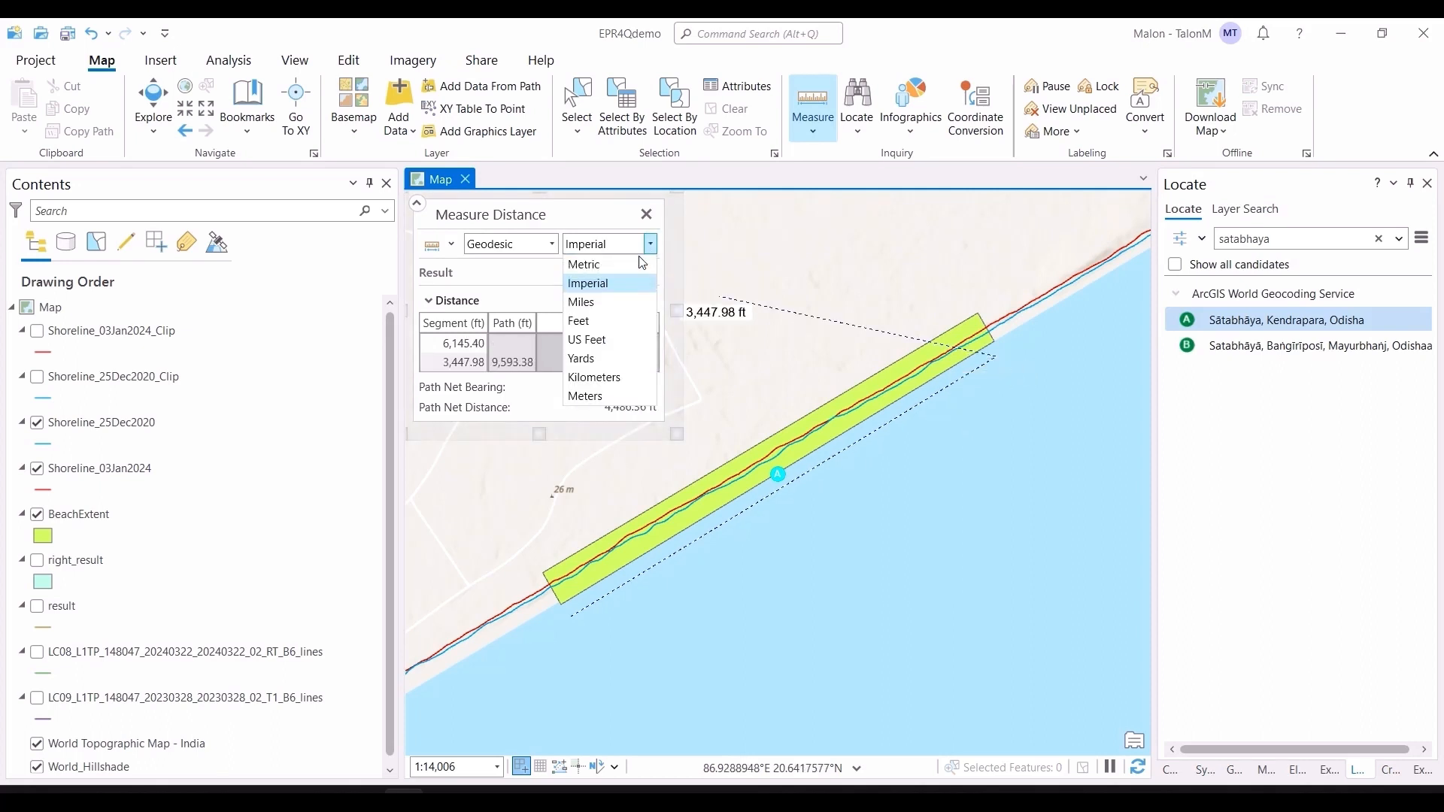
{"action": "left_click", "coordinate": [631, 399]}
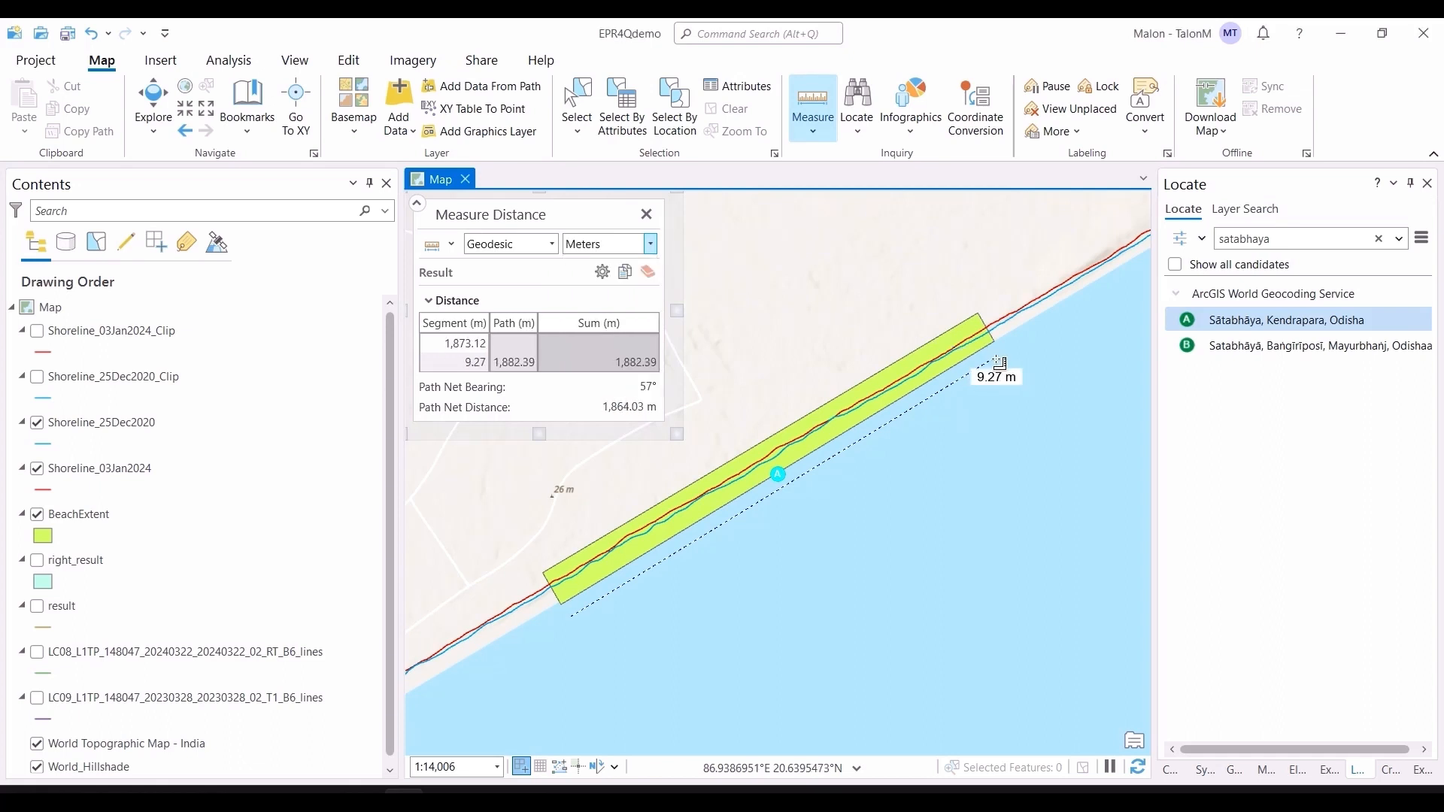
{"action": "left_click", "coordinate": [646, 214]}
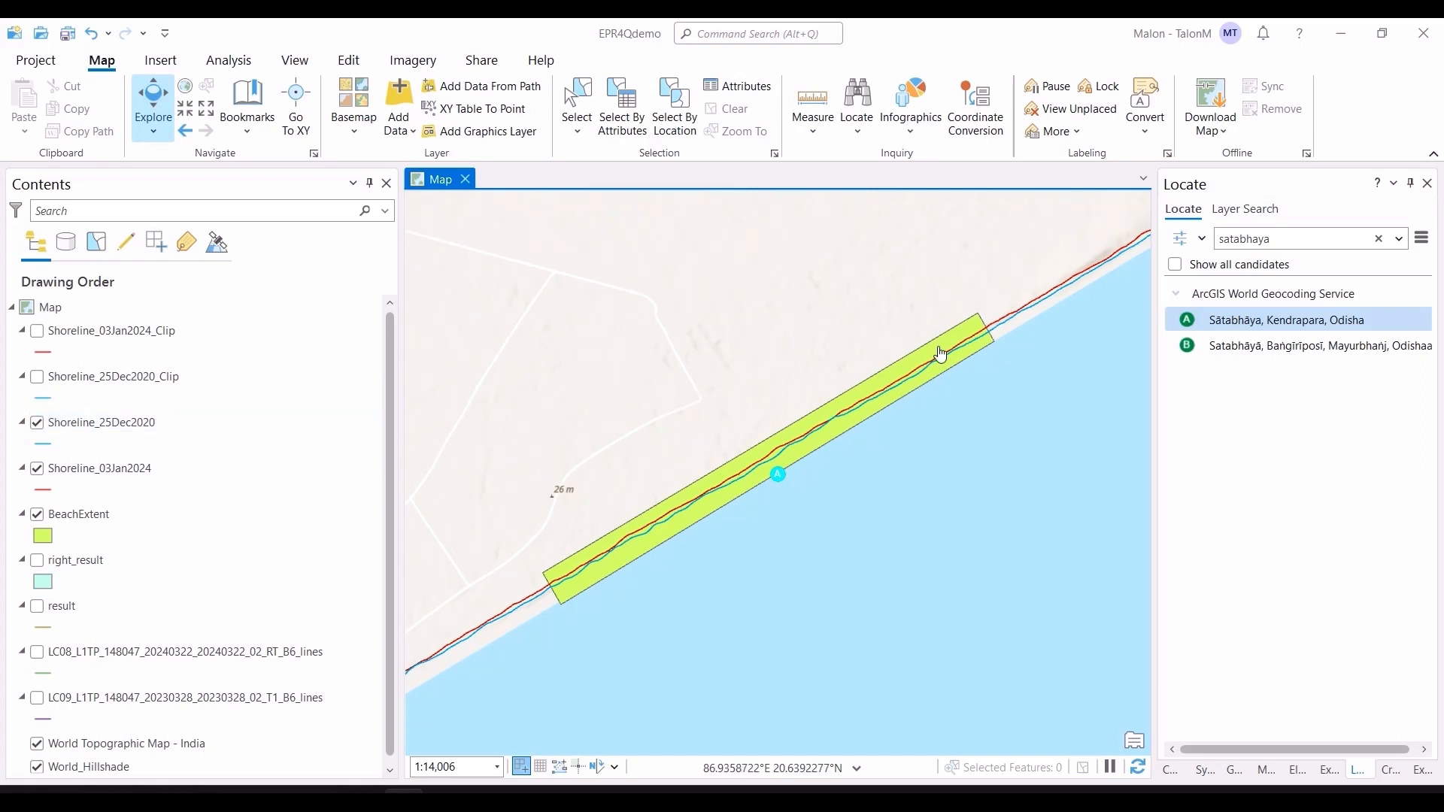
Step: Open the Catalog pane and expand the project's Databases to show EPR4Qdemo.gdb
{"action": "left_click", "coordinate": [1232, 771]}
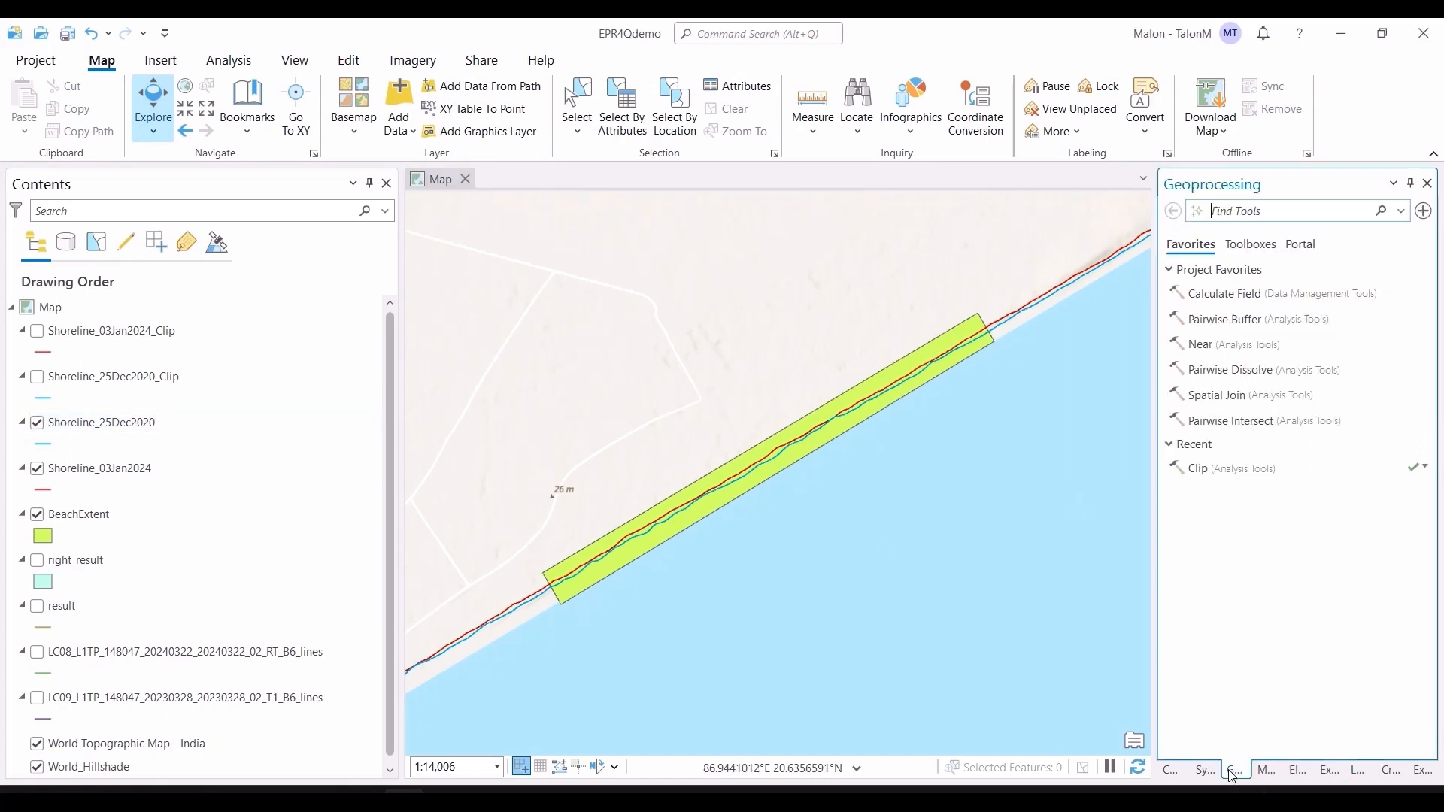
{"action": "left_click", "coordinate": [1171, 771]}
{"action": "left_click", "coordinate": [1173, 313]}
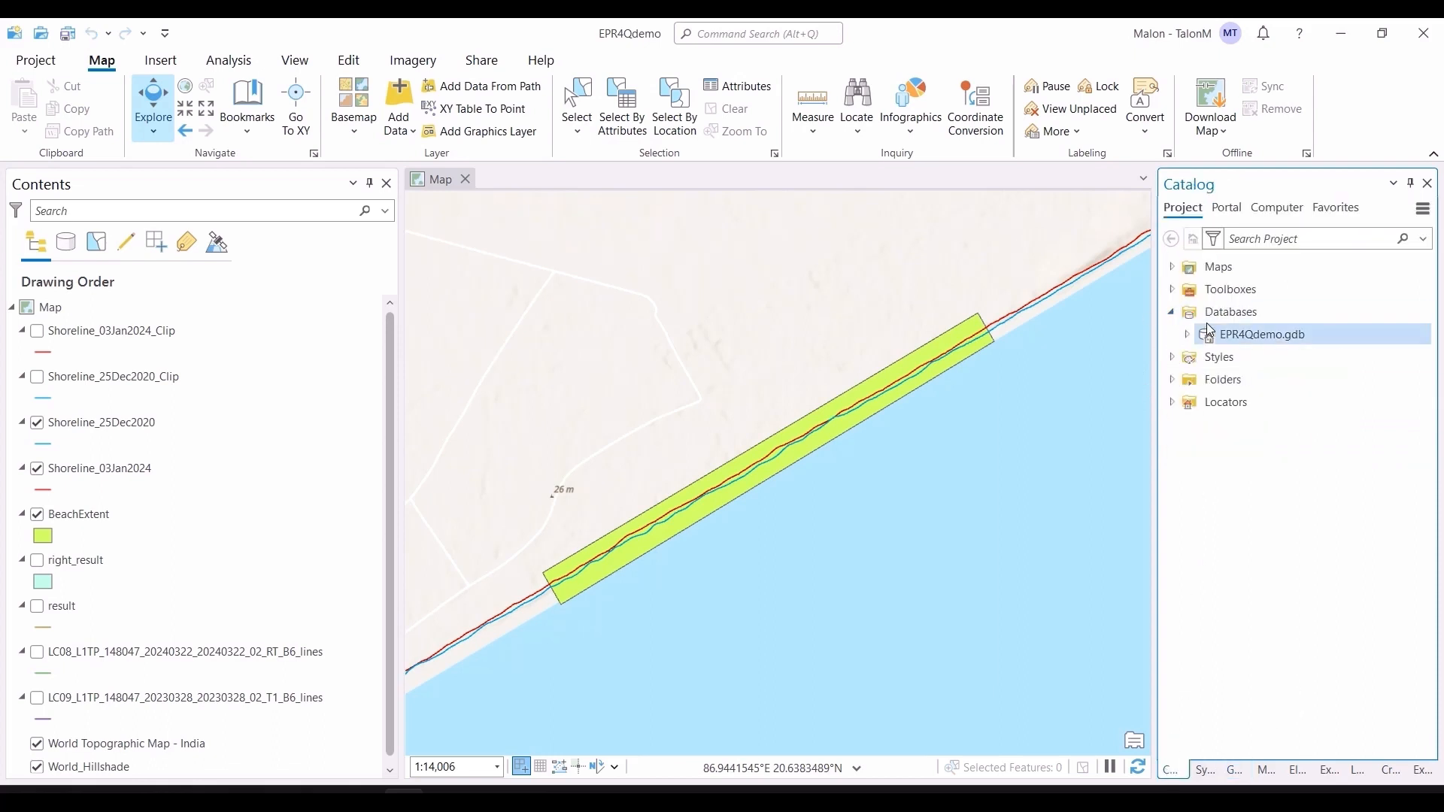
{"action": "right_click", "coordinate": [1230, 346]}
{"action": "mouse_move", "coordinate": [1105, 237]}
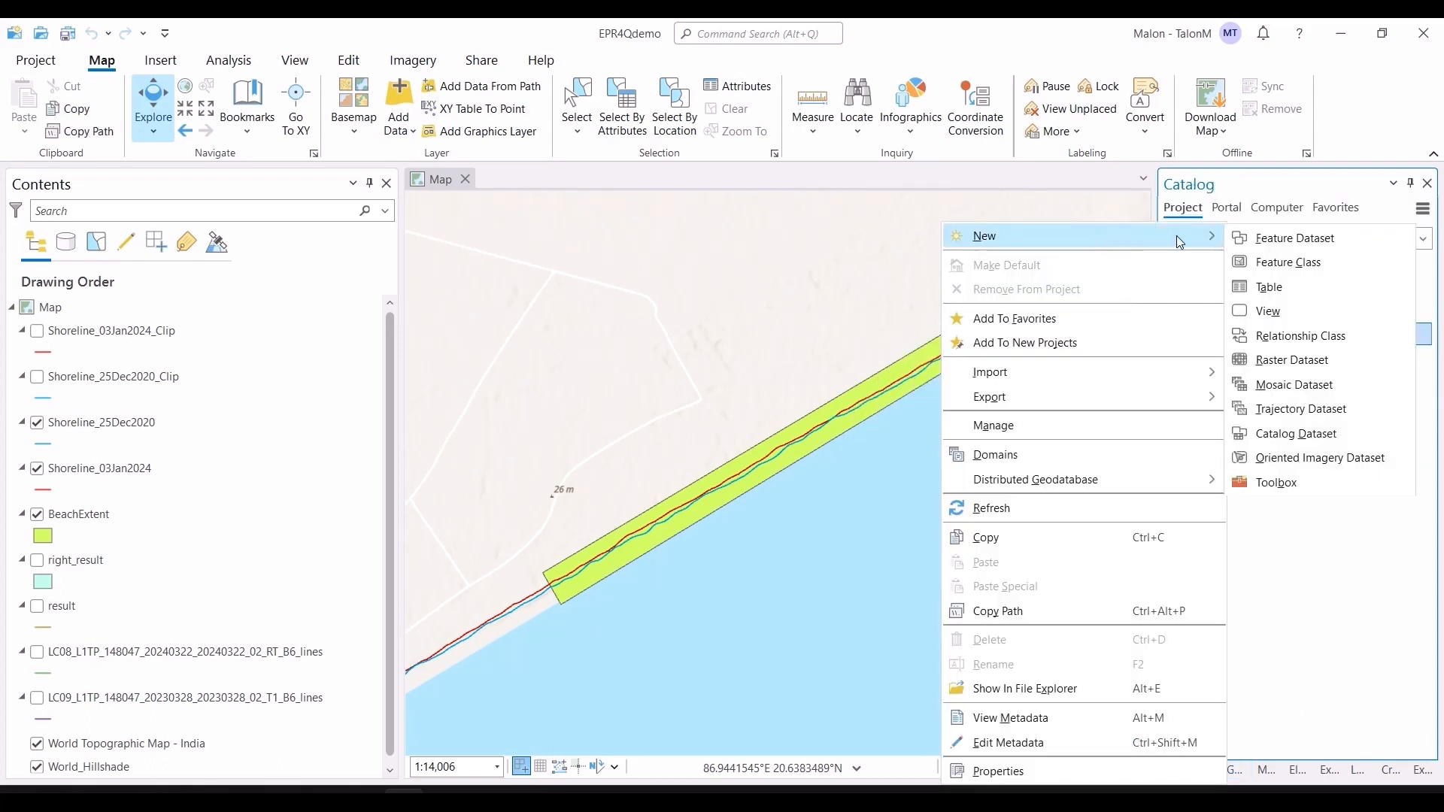
{"action": "left_click", "coordinate": [1288, 262]}
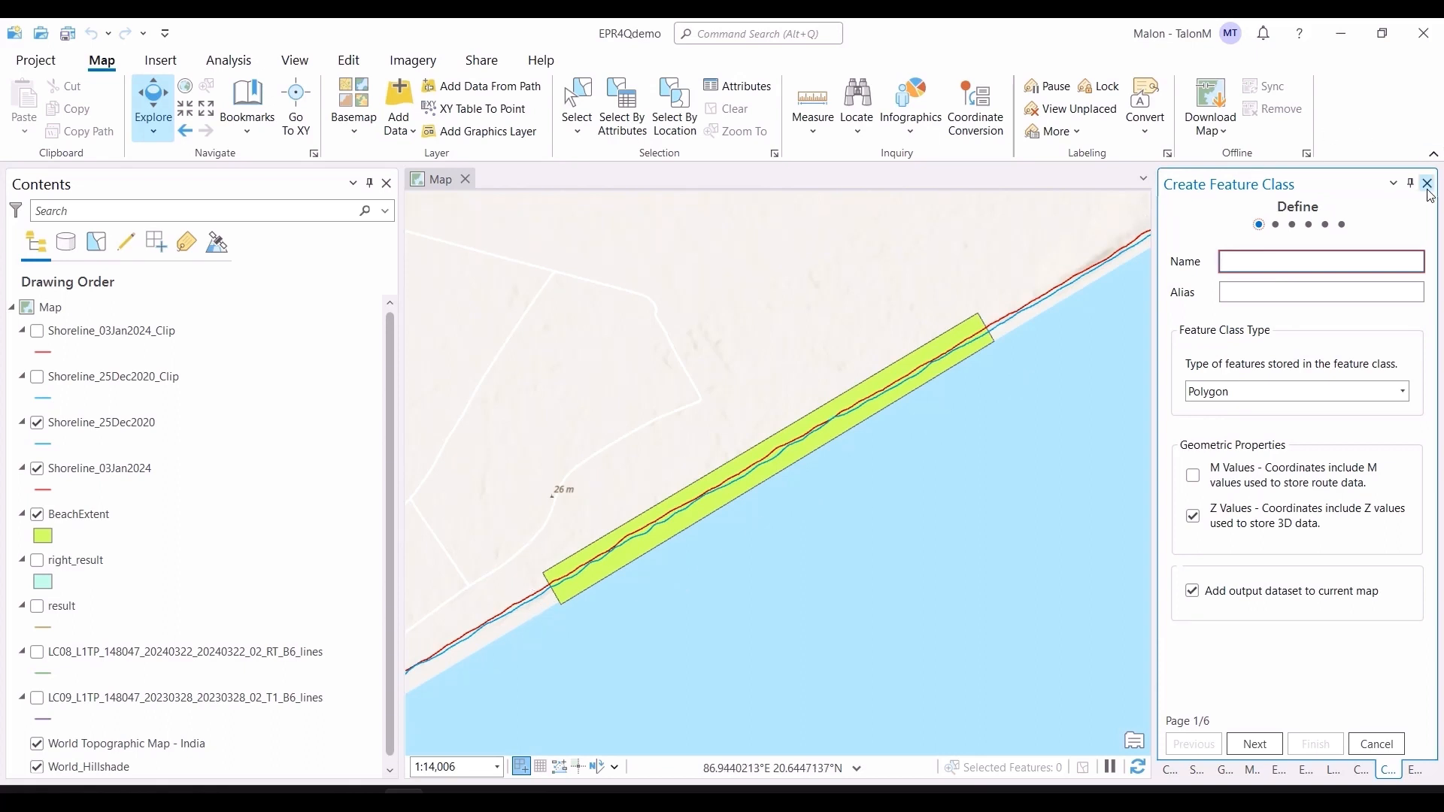
Step: Open the Clip geoprocessing tool with Shoreline_03Jan2024 as input features and BeachExtent as clip features
{"action": "left_click", "coordinate": [1212, 770]}
{"action": "type", "text": "clip"}
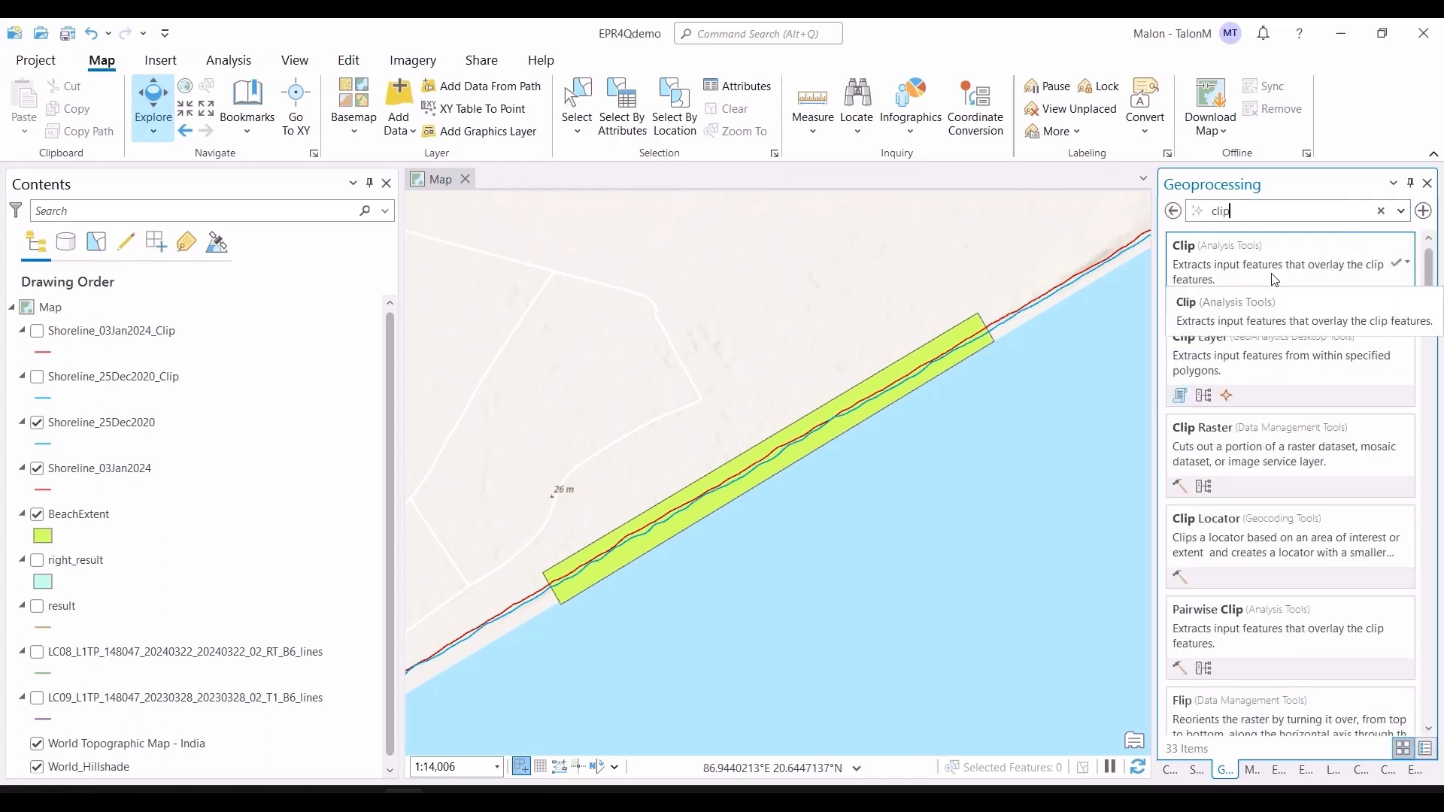
{"action": "left_click", "coordinate": [1274, 271]}
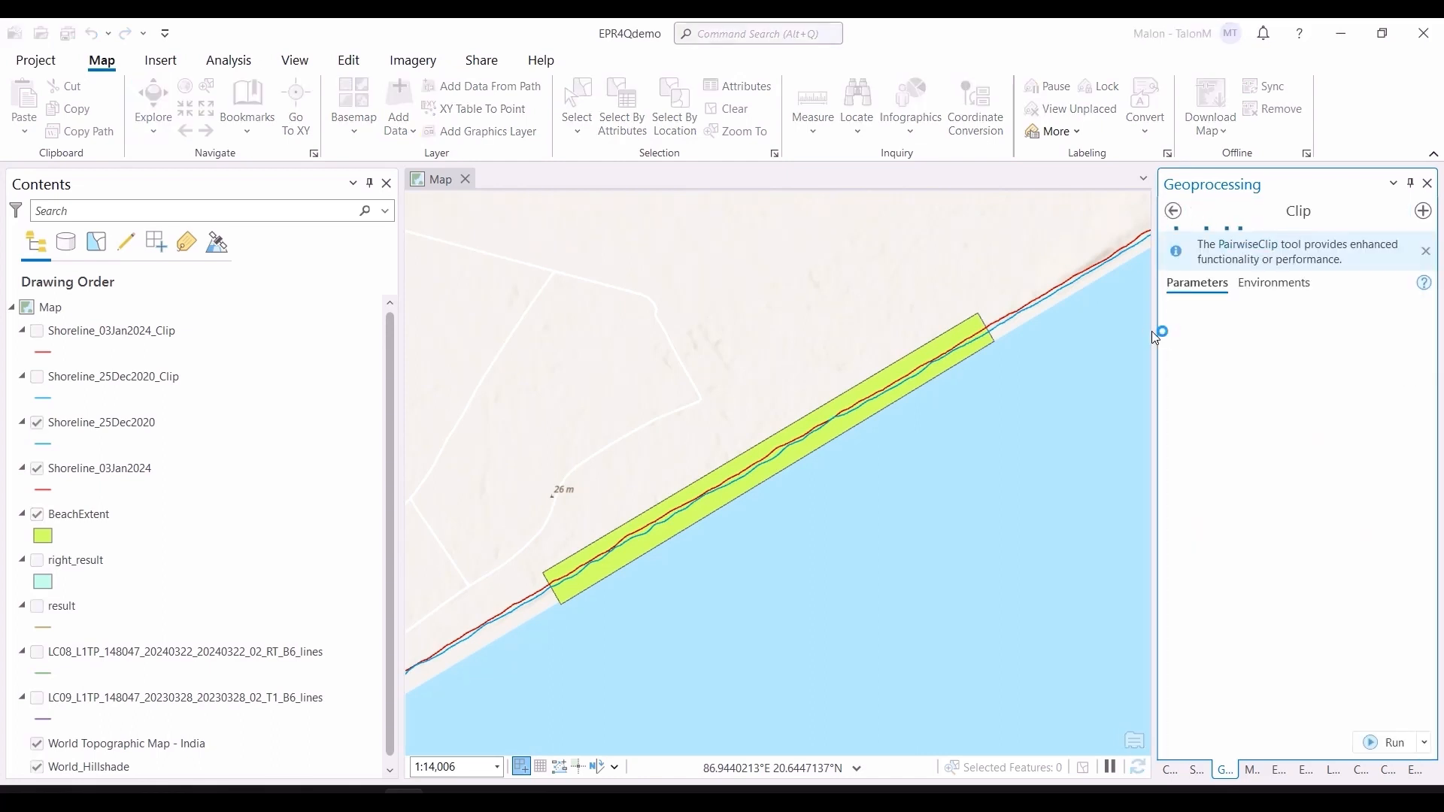
{"action": "left_click", "coordinate": [1396, 331]}
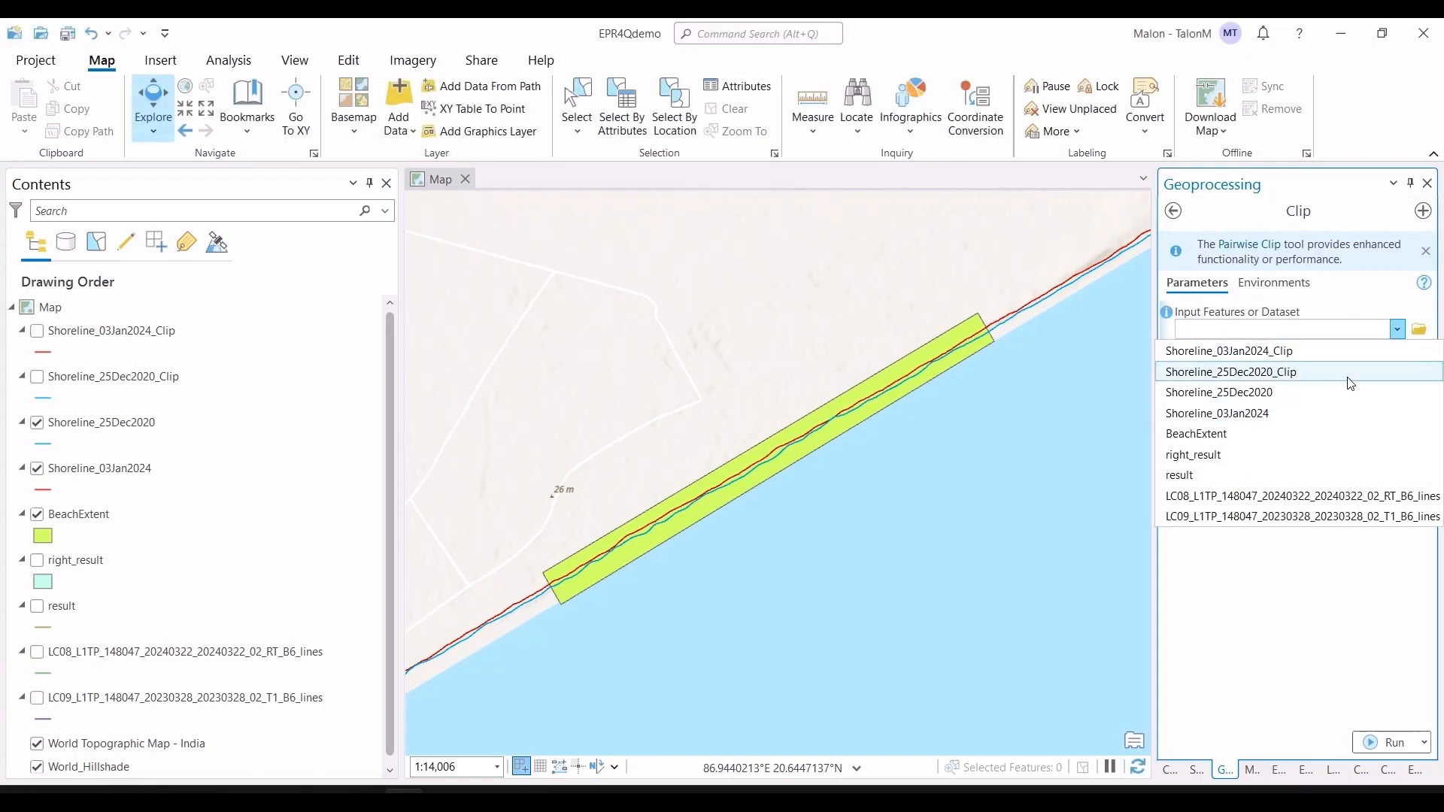
{"action": "left_click", "coordinate": [1330, 414]}
{"action": "left_click", "coordinate": [1360, 374]}
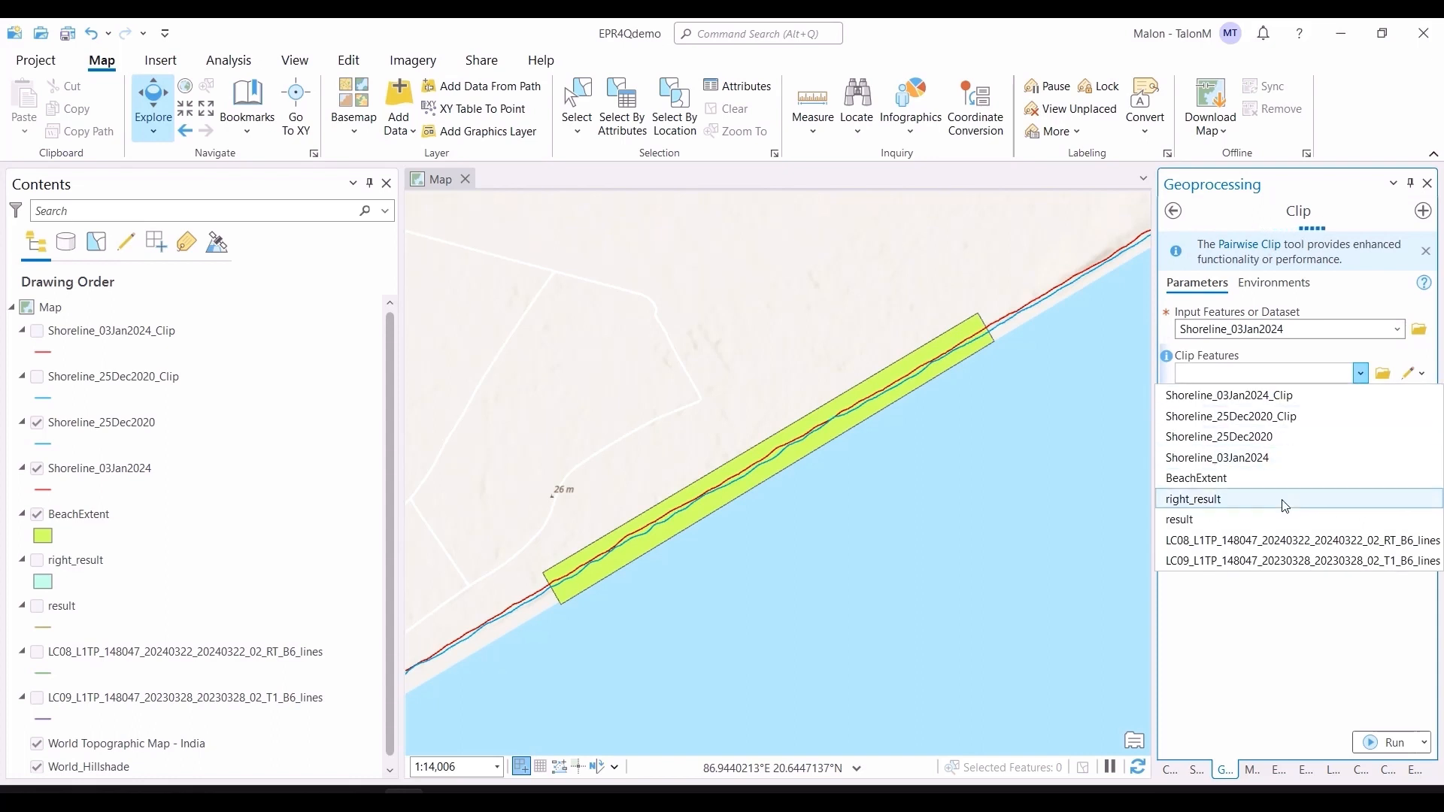
{"action": "left_click", "coordinate": [1273, 478]}
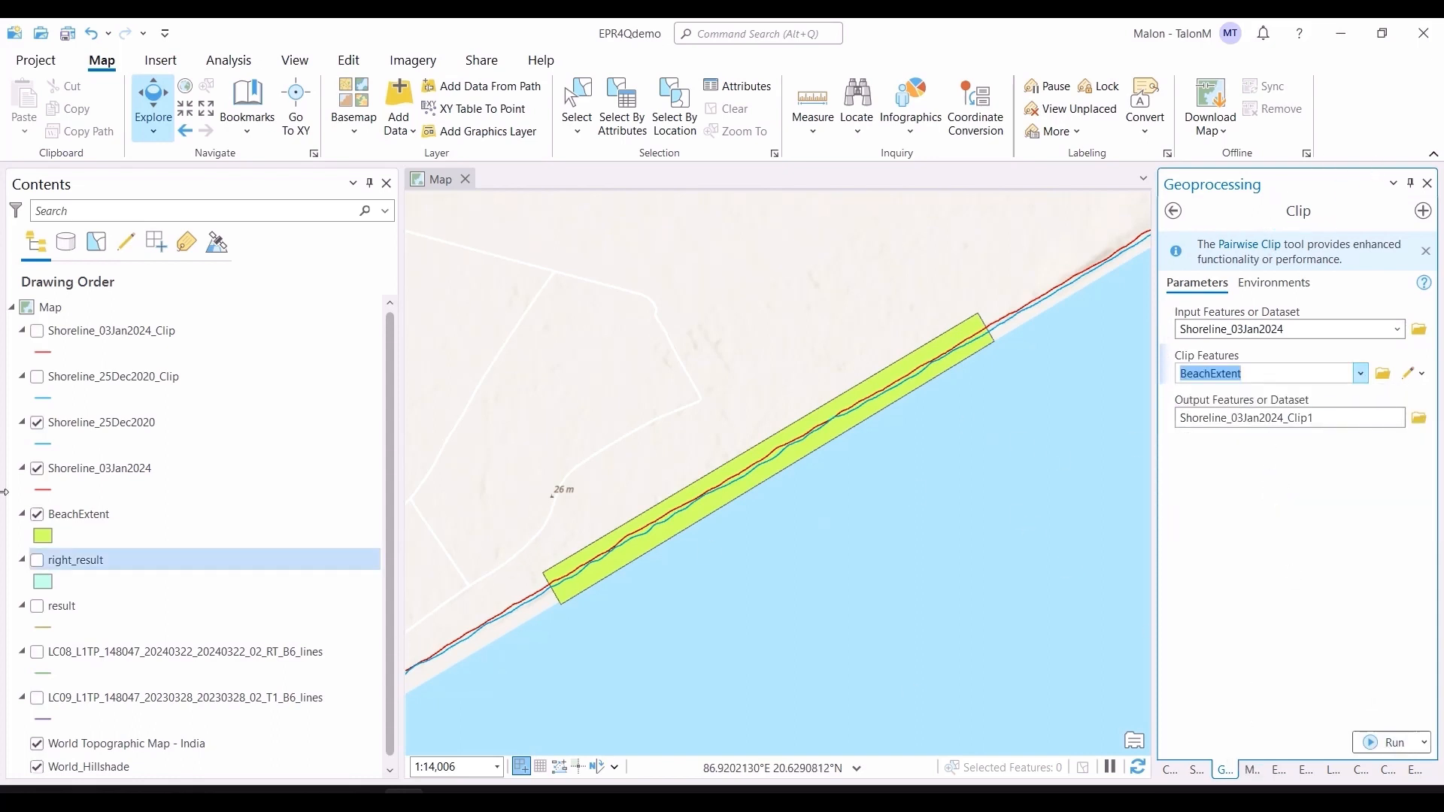
Step: Hide the original Shoreline_25Dec2020 and Shoreline_03Jan2024 layers and show both clipped shoreline layers
{"action": "left_click", "coordinate": [36, 423]}
{"action": "left_click", "coordinate": [36, 469]}
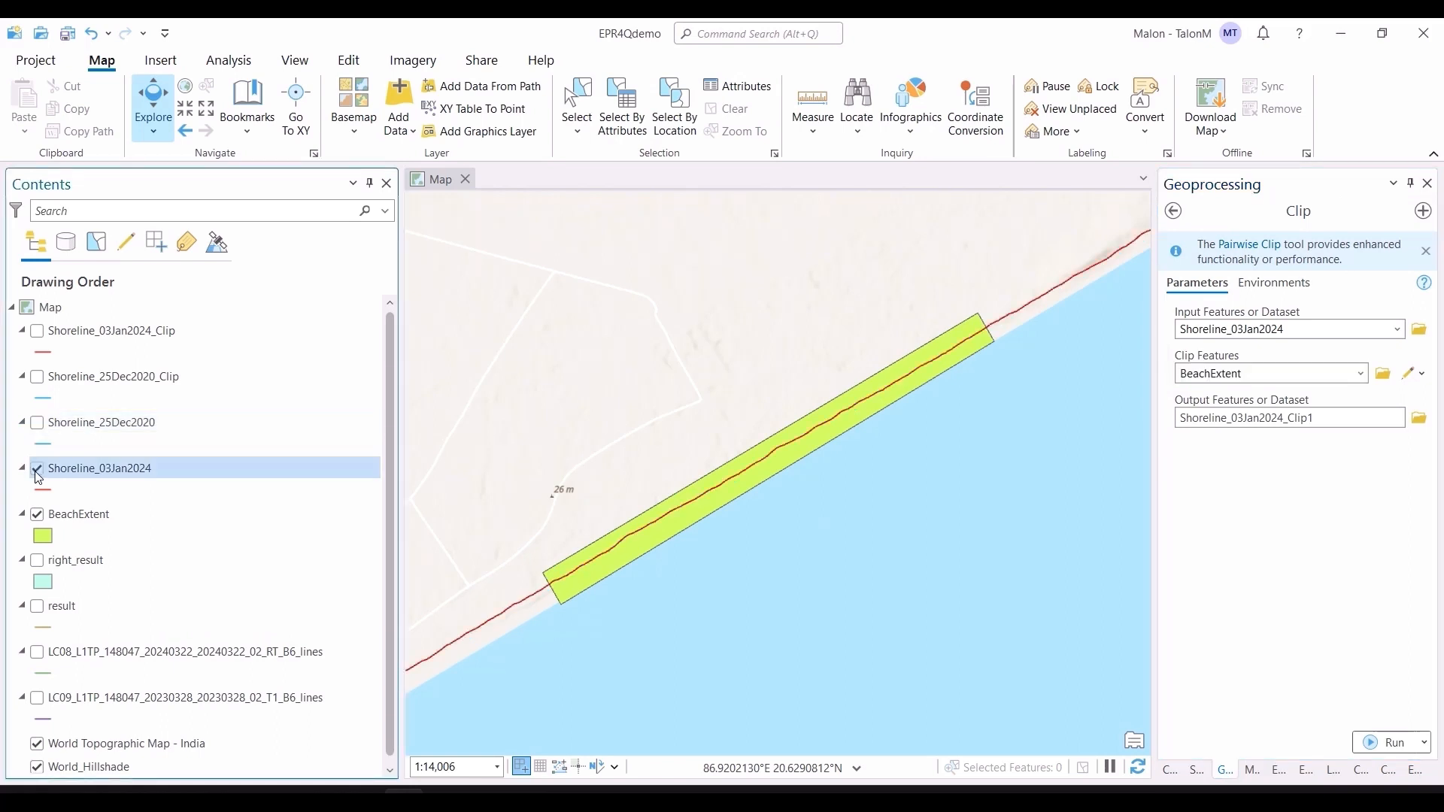
{"action": "left_click", "coordinate": [36, 377]}
{"action": "left_click", "coordinate": [37, 331]}
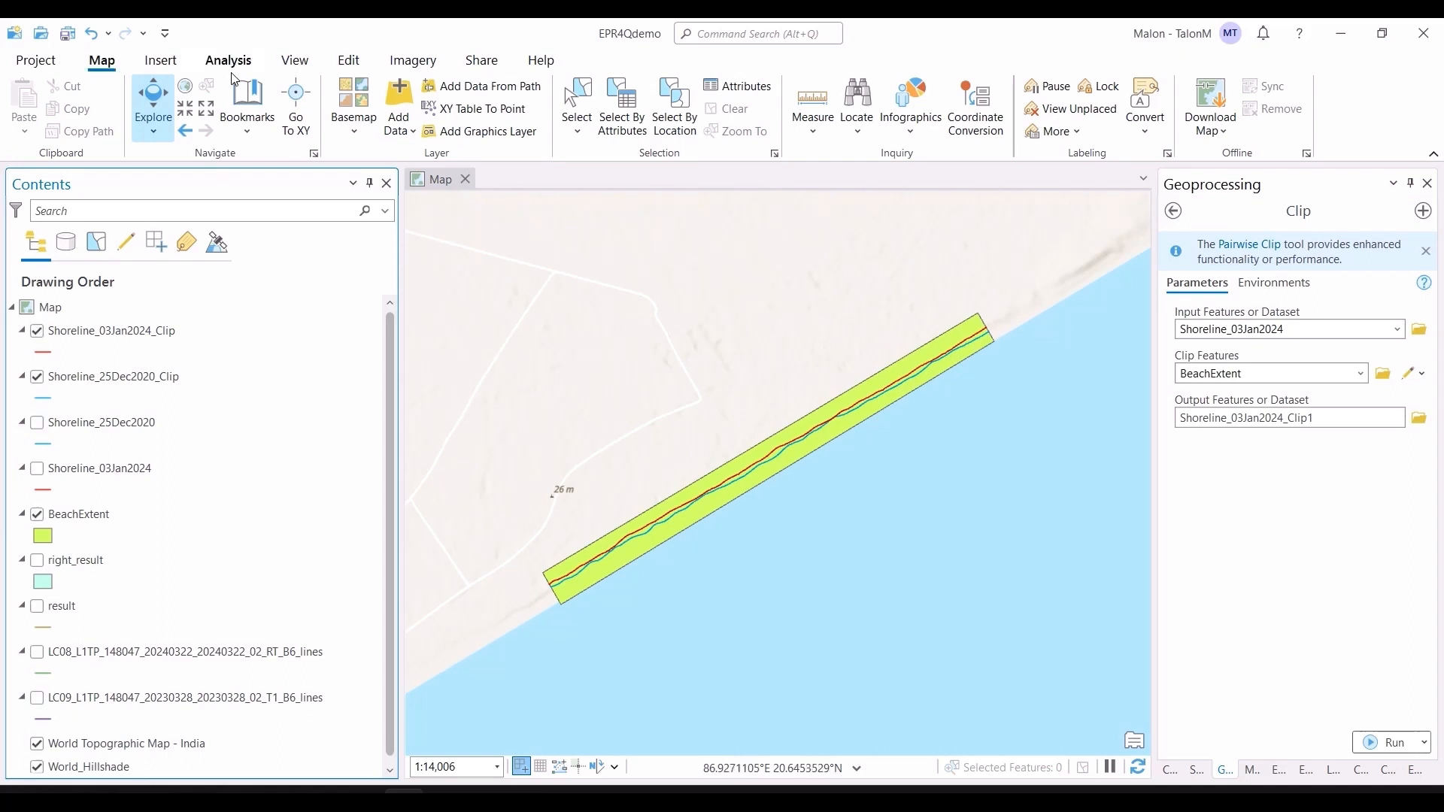
Step: Switch the basemap to Imagery and hide the BeachExtent layer
{"action": "left_click", "coordinate": [354, 132]}
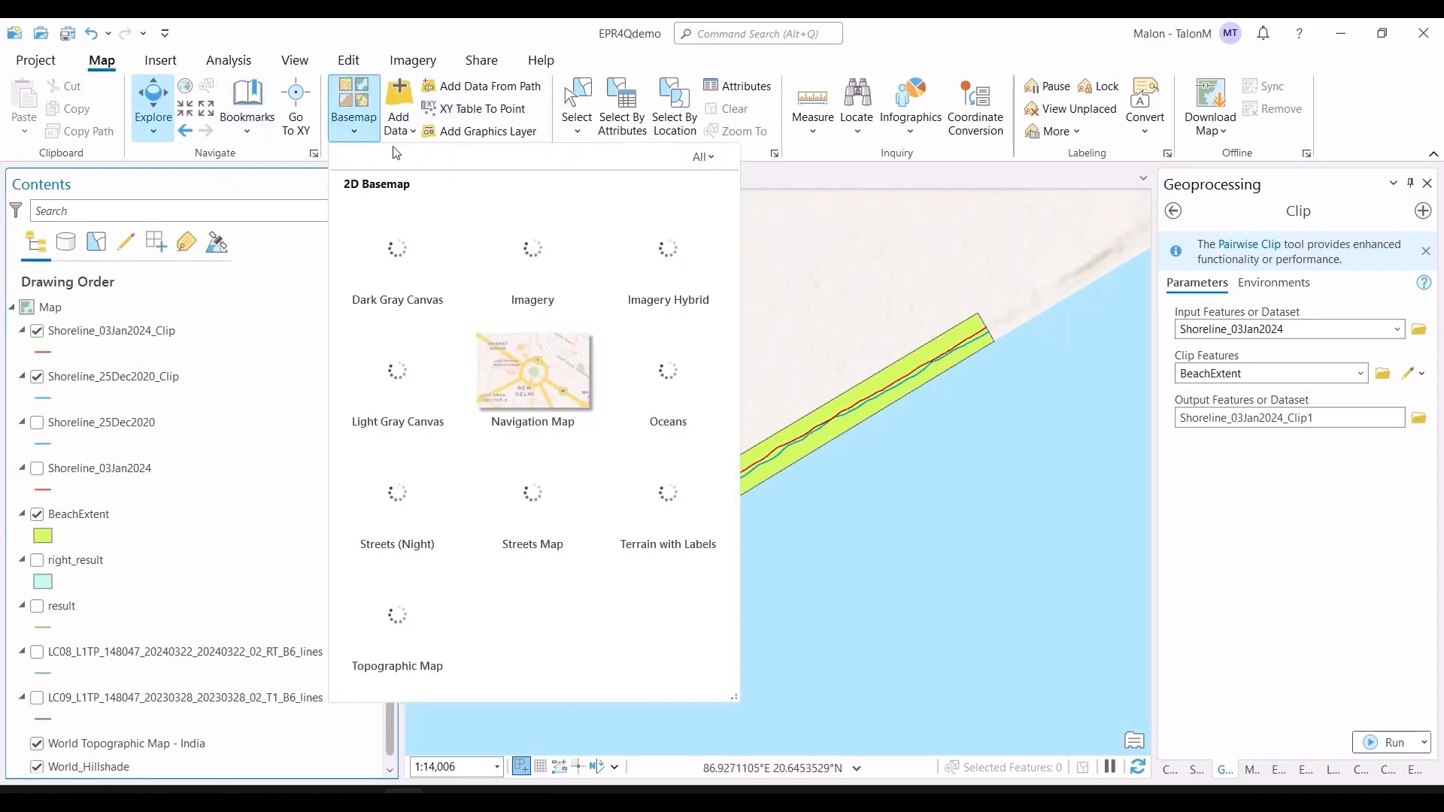
{"action": "left_click", "coordinate": [535, 251]}
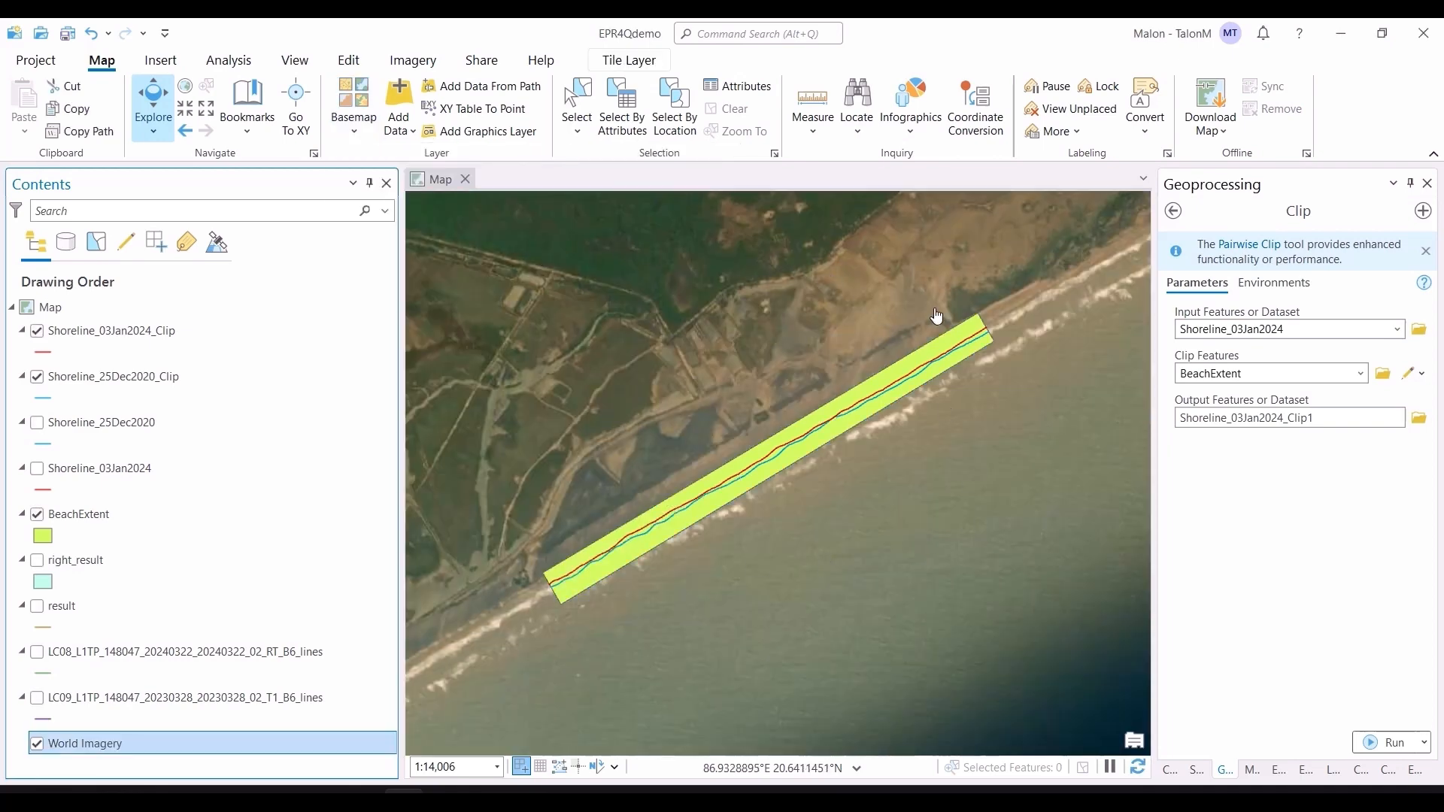
{"action": "left_click", "coordinate": [36, 515]}
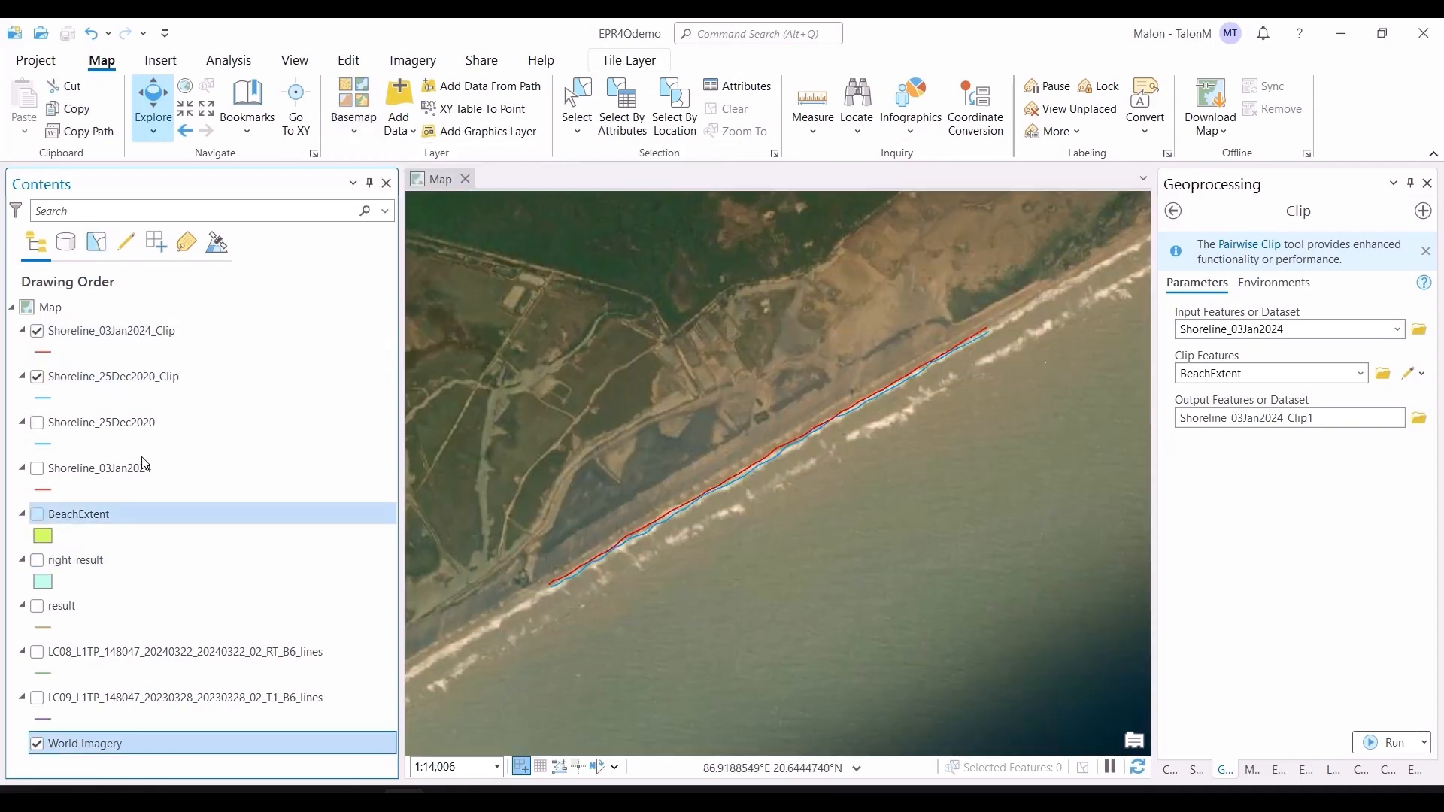
{"action": "left_click_drag", "start_coordinate": [755, 485], "coordinate": [803, 511]}
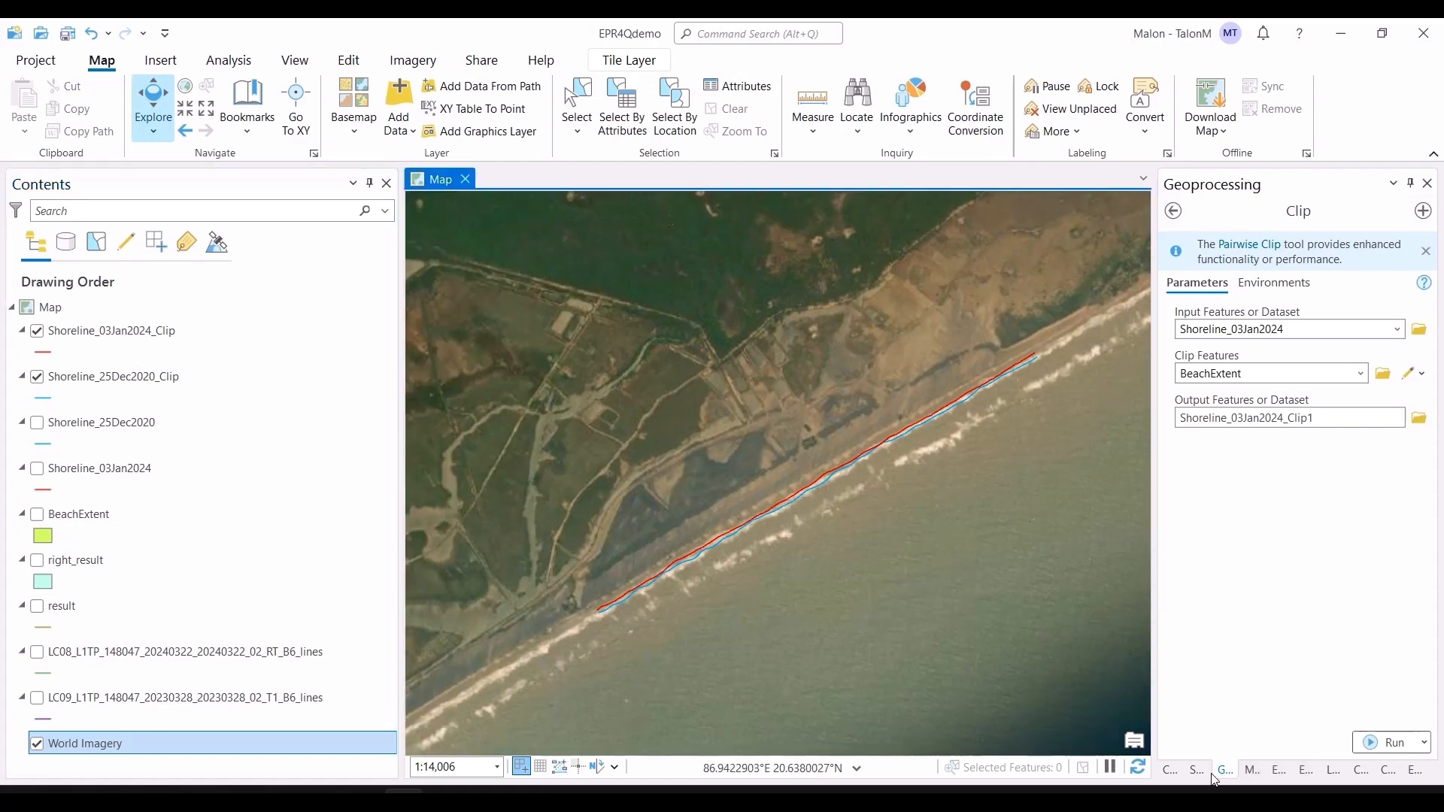
Step: Create a new feature class in EPR4Qdemo.gdb named landward
{"action": "left_click", "coordinate": [1171, 770]}
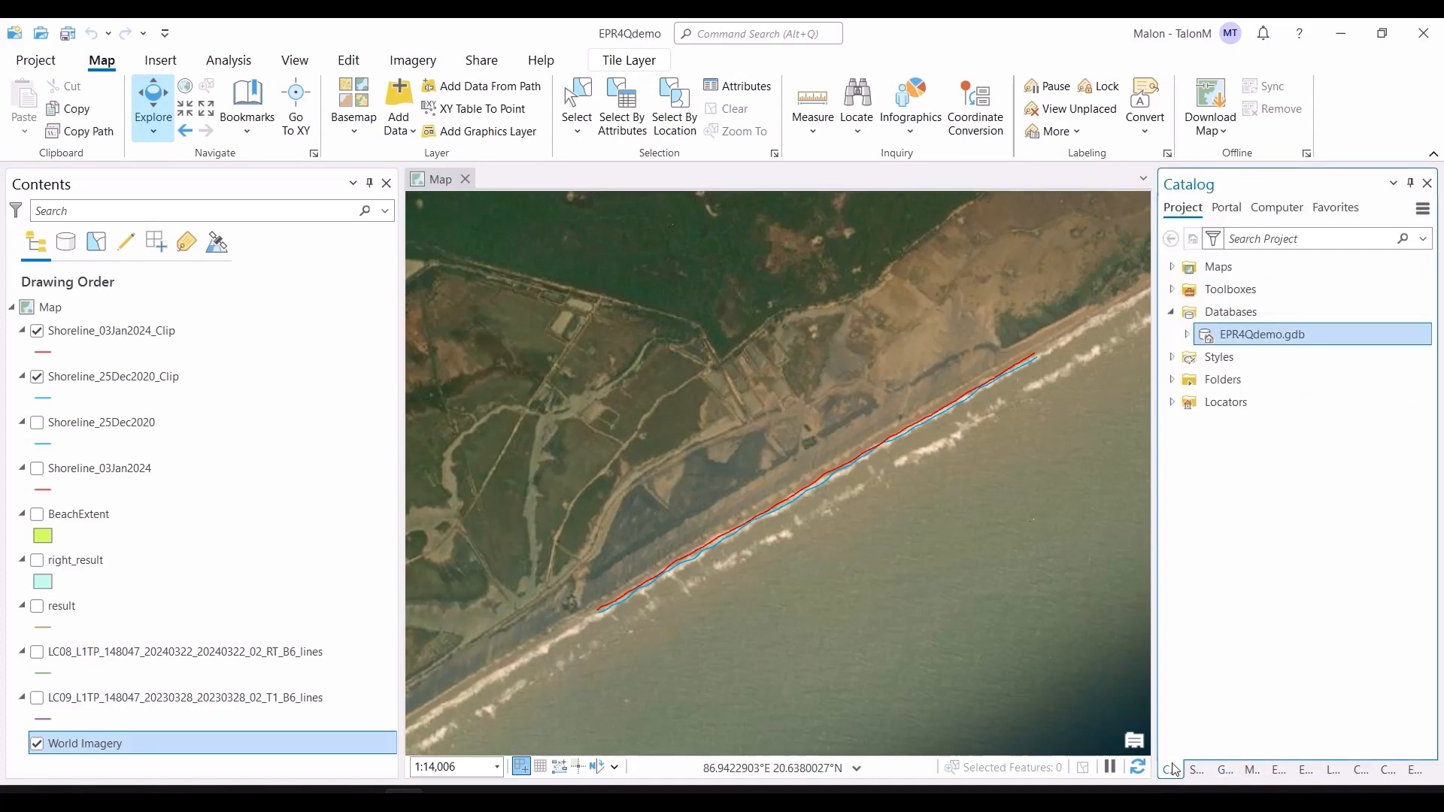
{"action": "right_click", "coordinate": [1220, 339]}
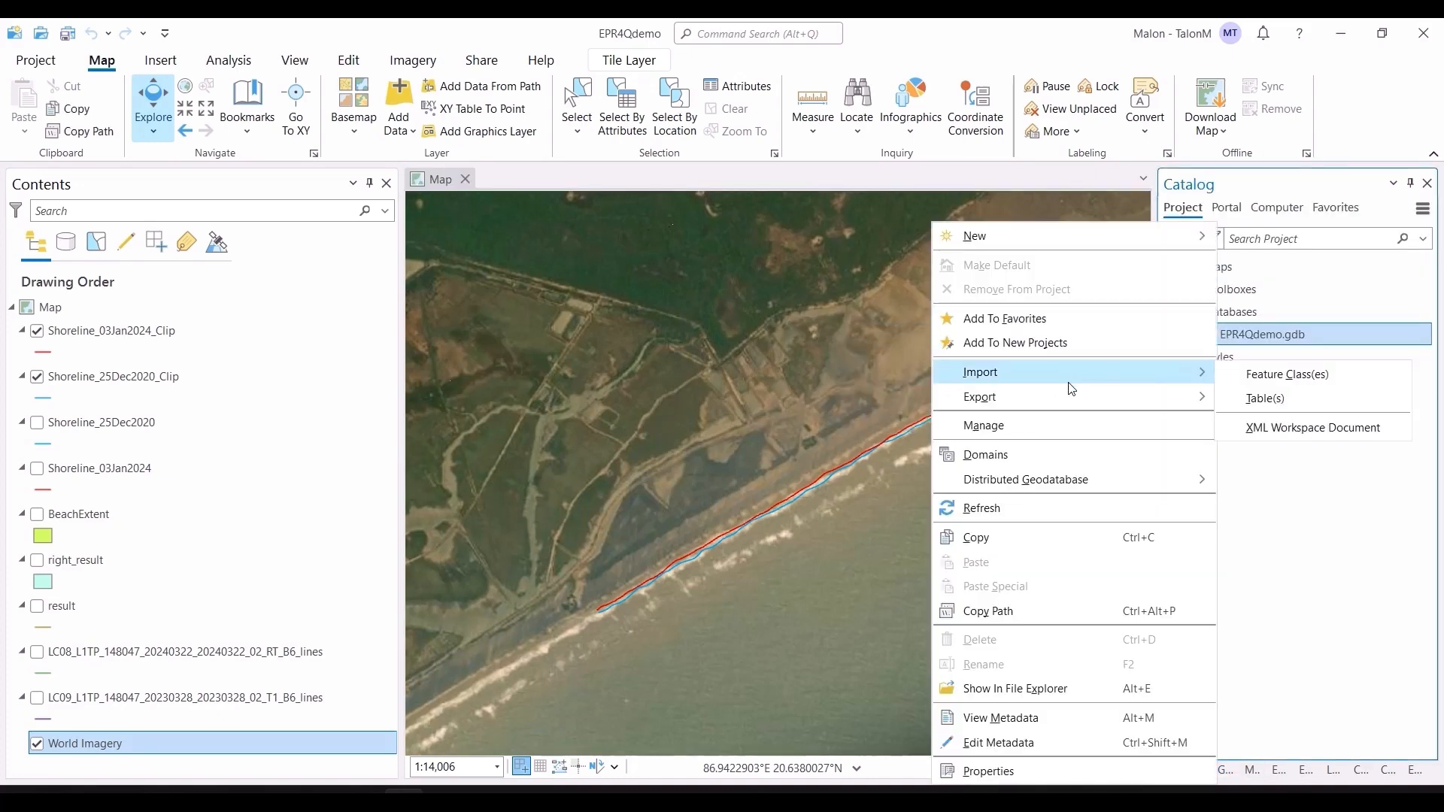
{"action": "mouse_move", "coordinate": [1118, 242]}
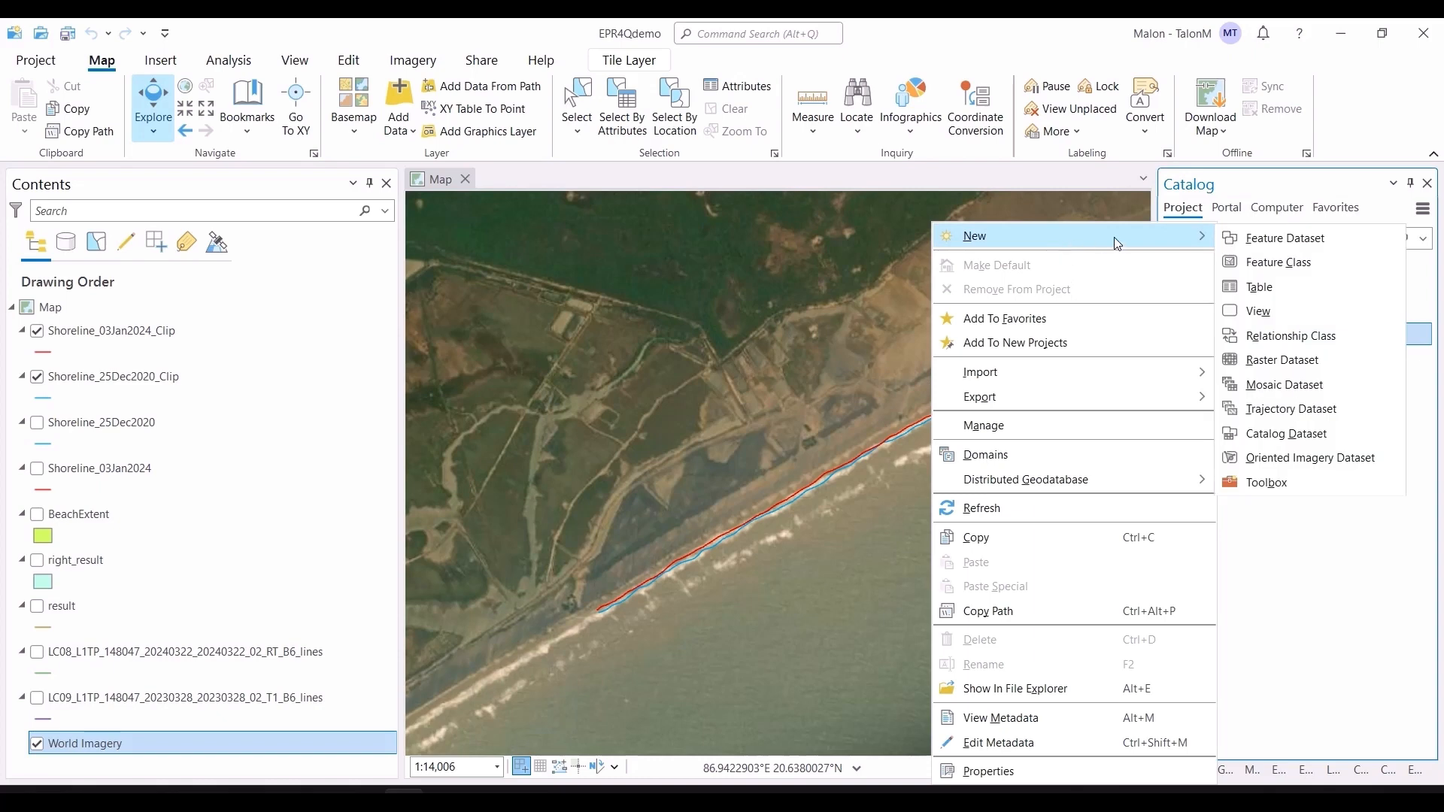
{"action": "left_click", "coordinate": [1263, 262]}
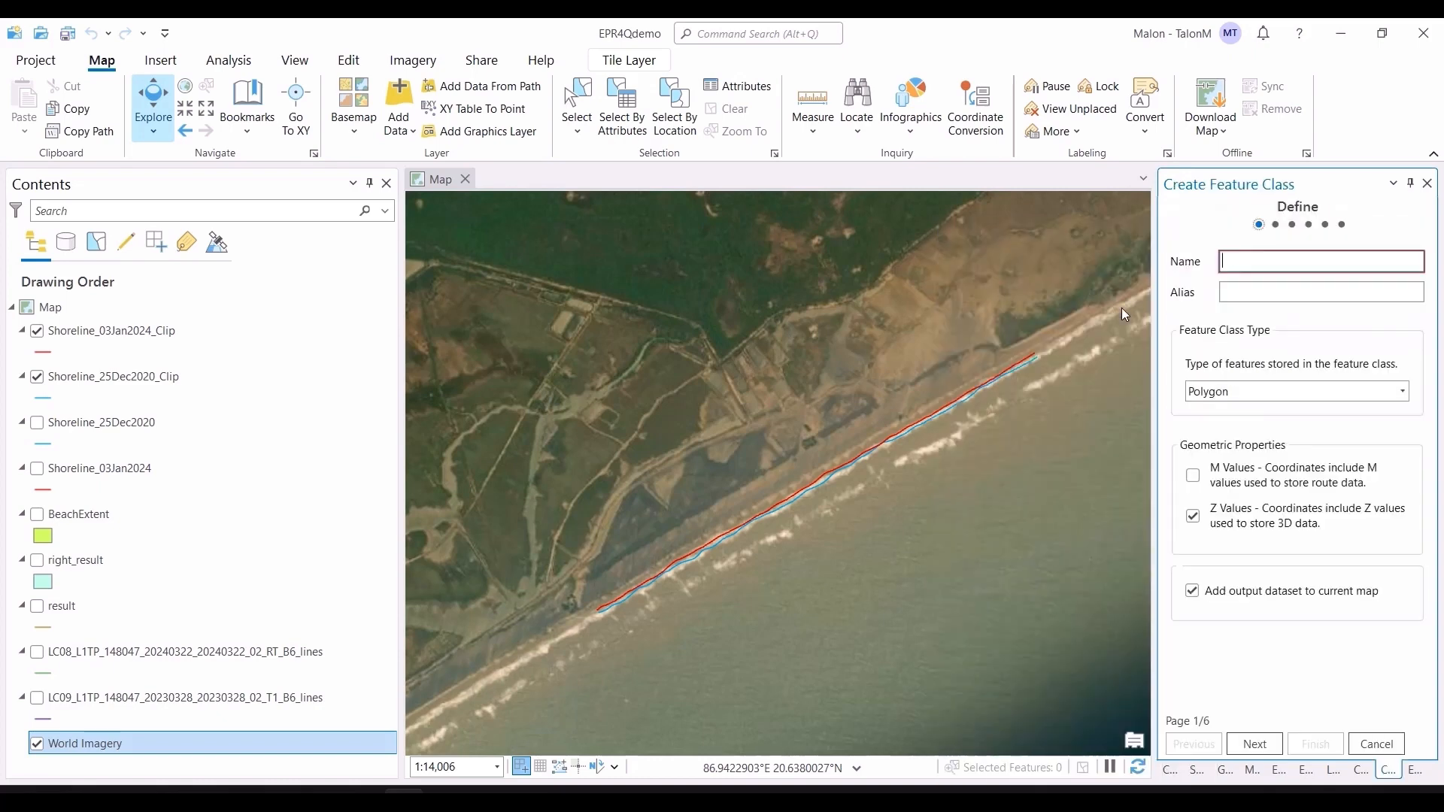
{"action": "left_click", "coordinate": [1297, 256]}
{"action": "type", "text": "landward"}
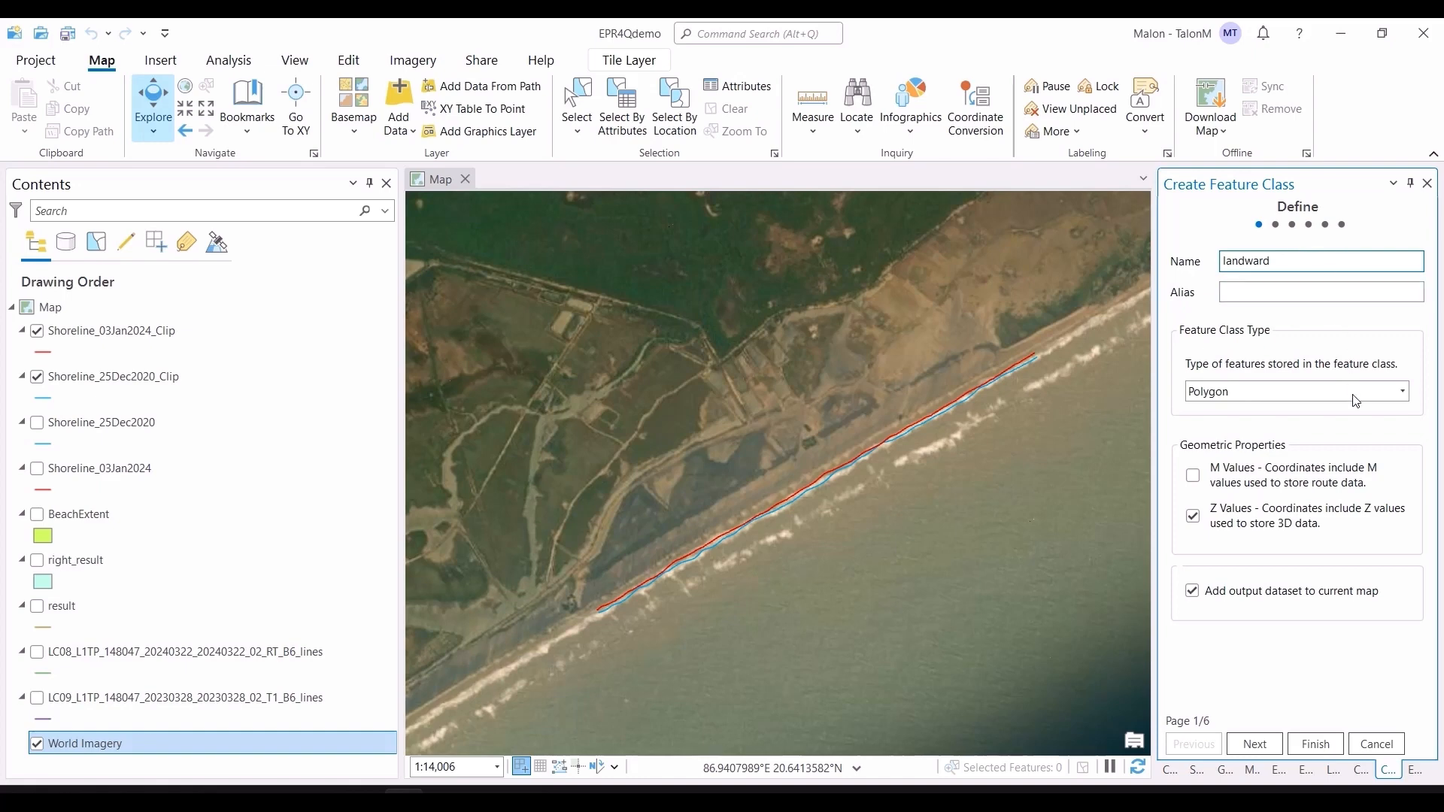
Step: Set the landward feature class type to Line, turn off Z values, and advance to the spatial reference page
{"action": "left_click", "coordinate": [1379, 392]}
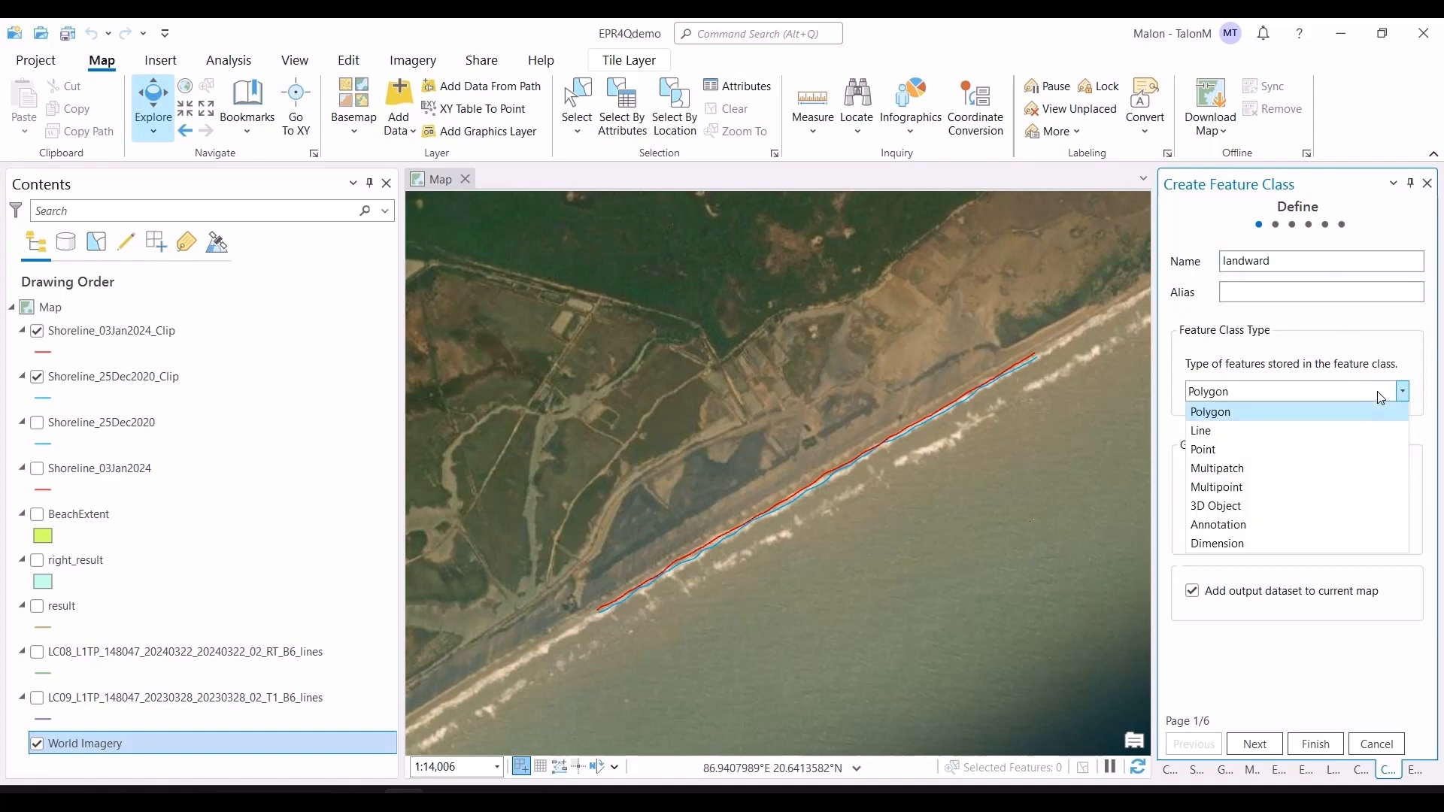
{"action": "left_click", "coordinate": [1335, 429]}
{"action": "left_click", "coordinate": [1192, 518]}
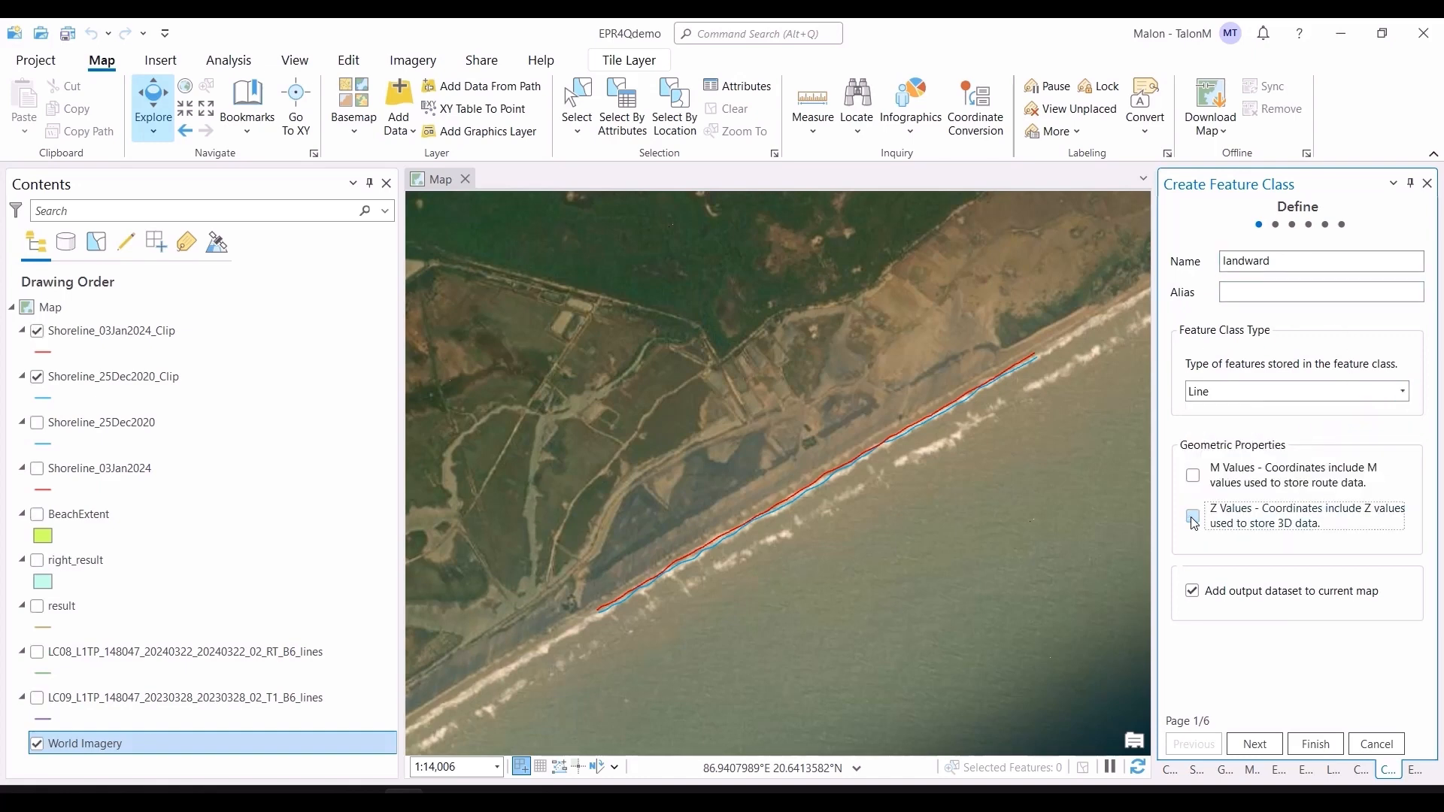
{"action": "left_click", "coordinate": [1253, 744]}
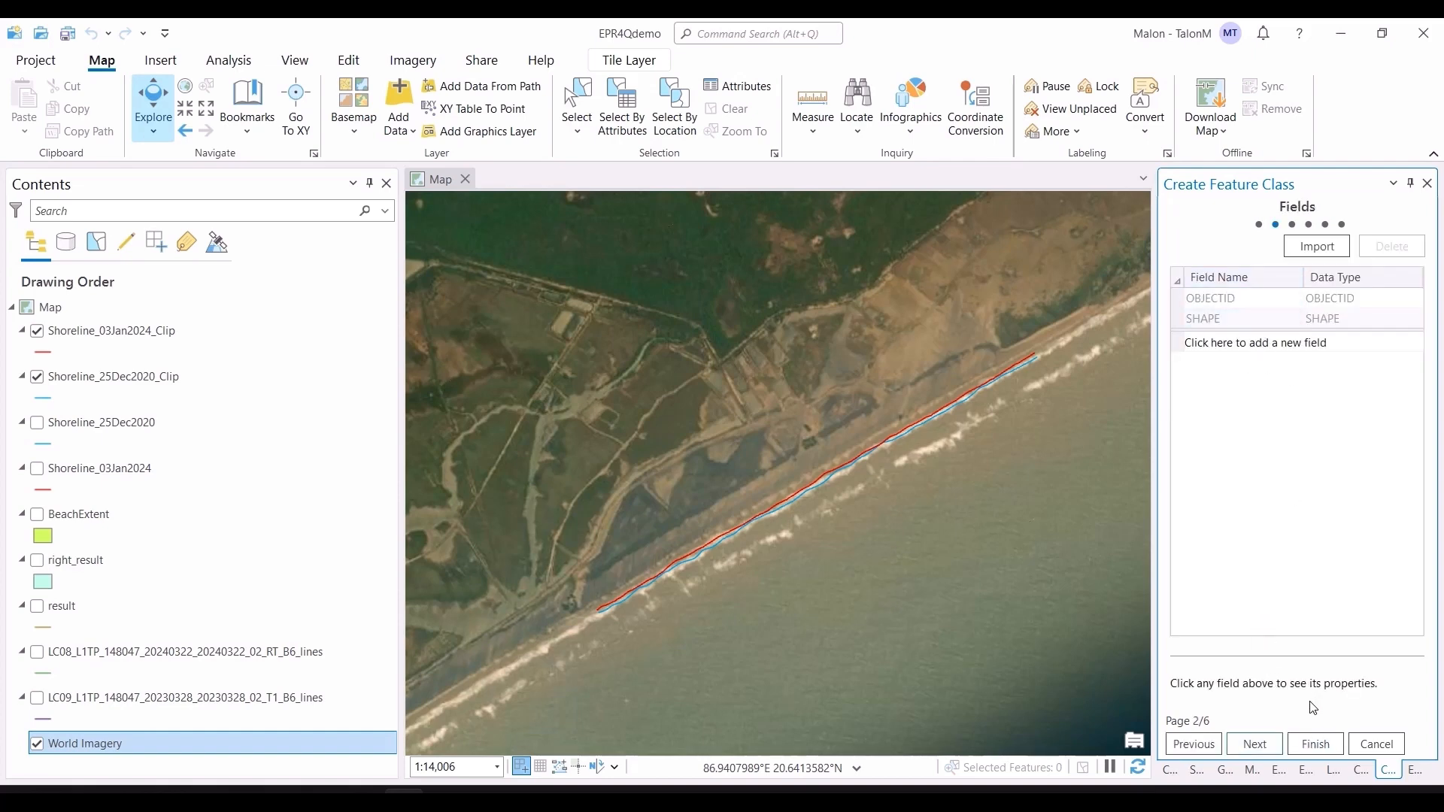
{"action": "left_click", "coordinate": [1253, 744]}
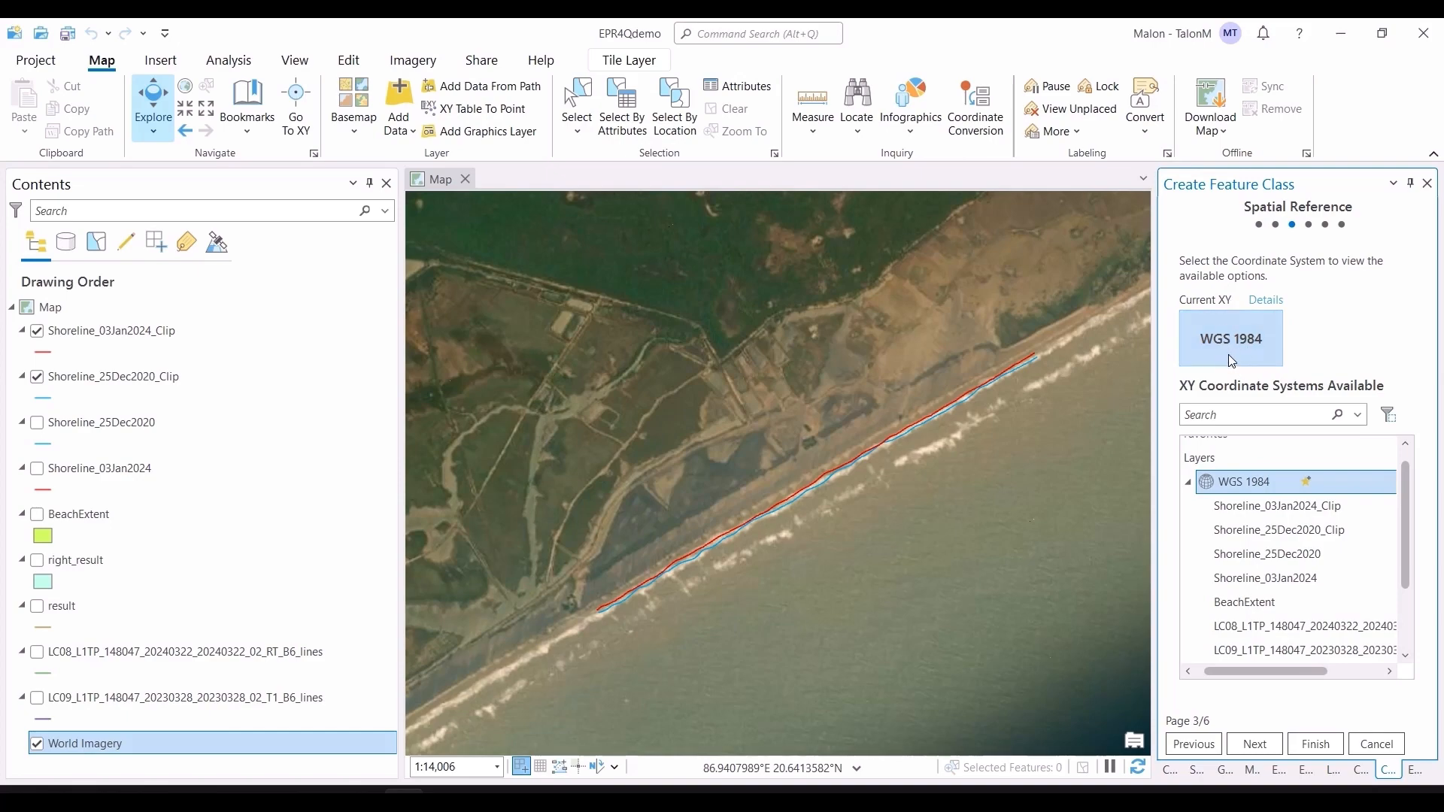
Step: In SNAP, check which UTM zone the Reprojection dialog's UTM / WGS 84 (Automatic) projection assigns, then return
{"action": "key", "text": "alt+Tab"}
{"action": "left_click", "coordinate": [991, 43]}
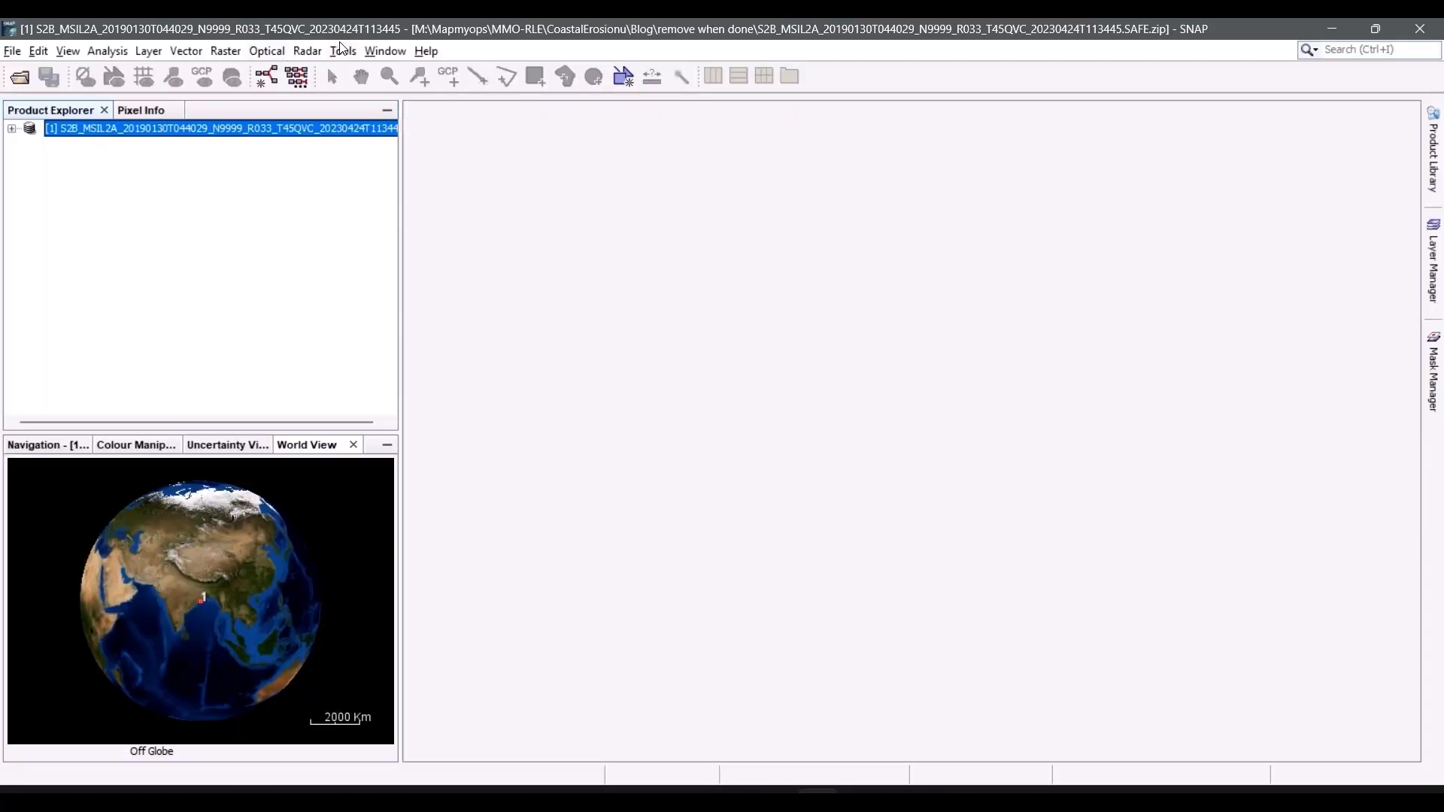
{"action": "left_click", "coordinate": [220, 52]}
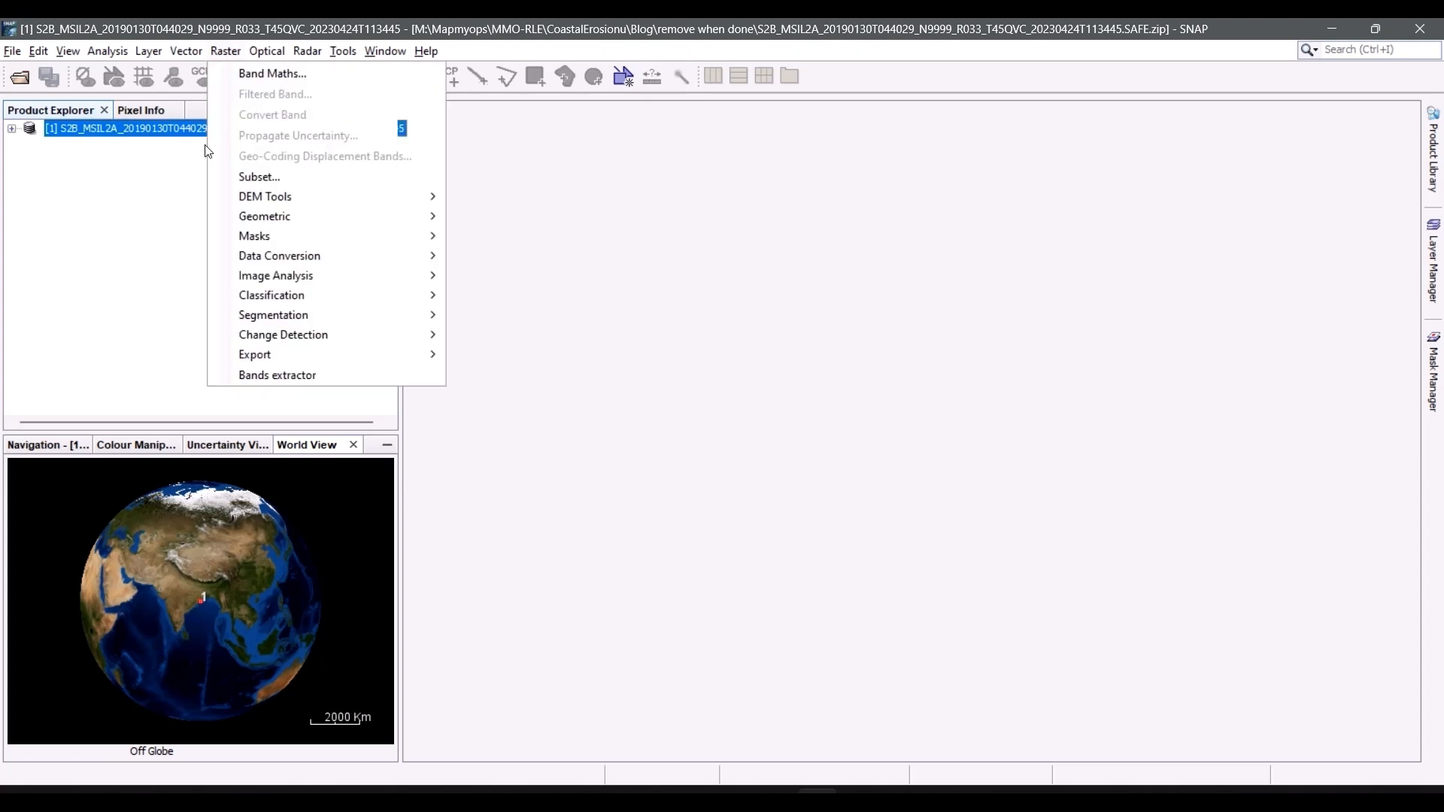
{"action": "mouse_move", "coordinate": [374, 223]}
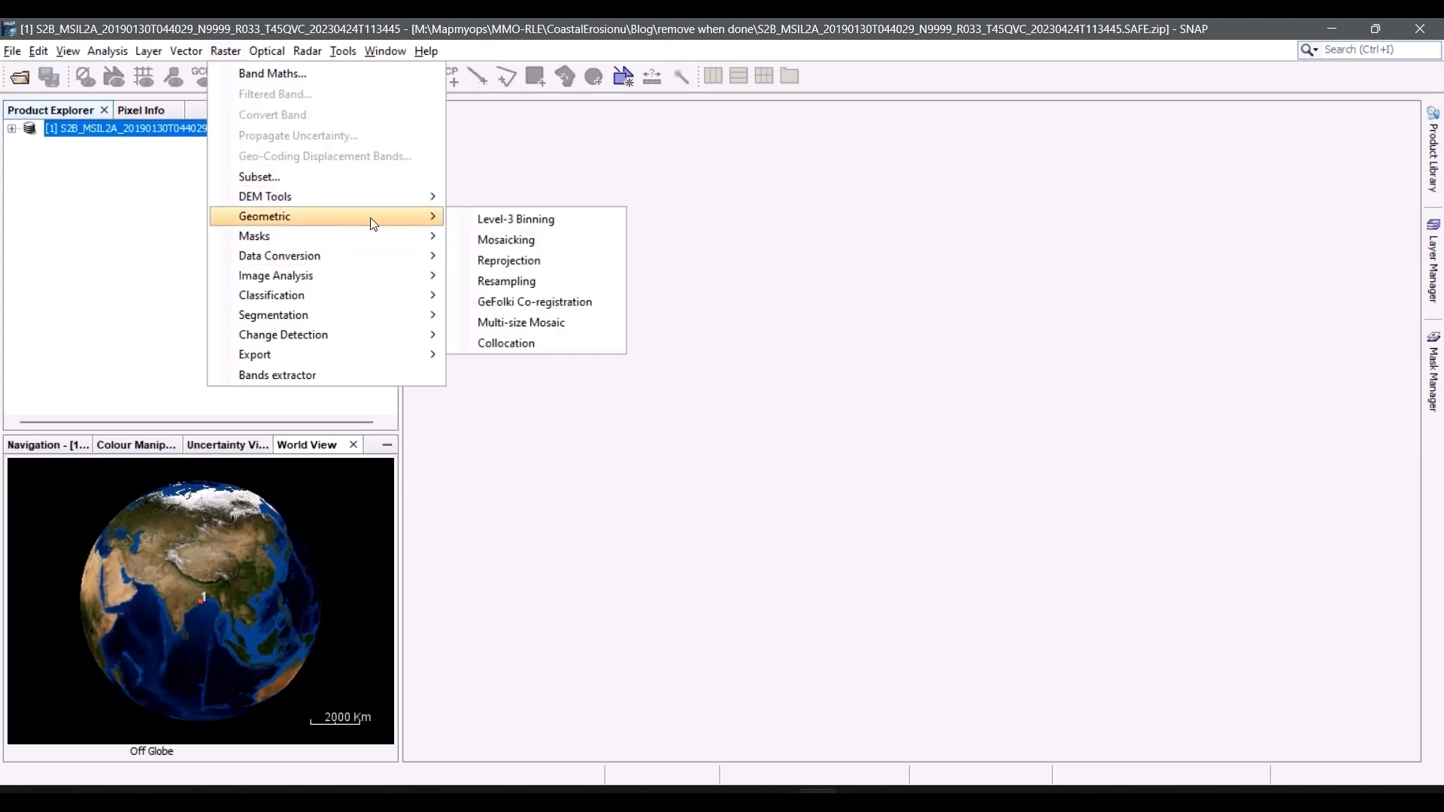
{"action": "left_click", "coordinate": [500, 261]}
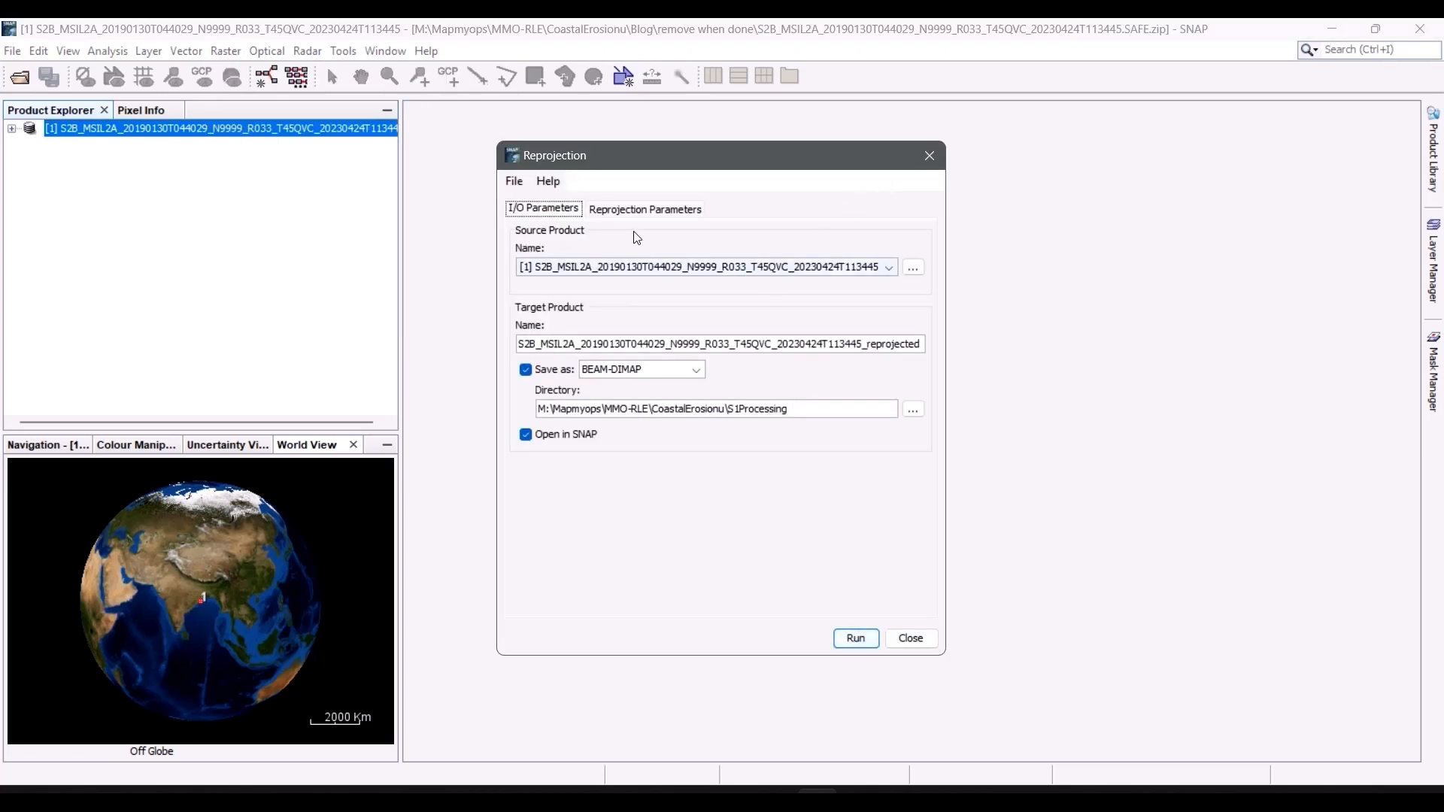
{"action": "left_click", "coordinate": [664, 210]}
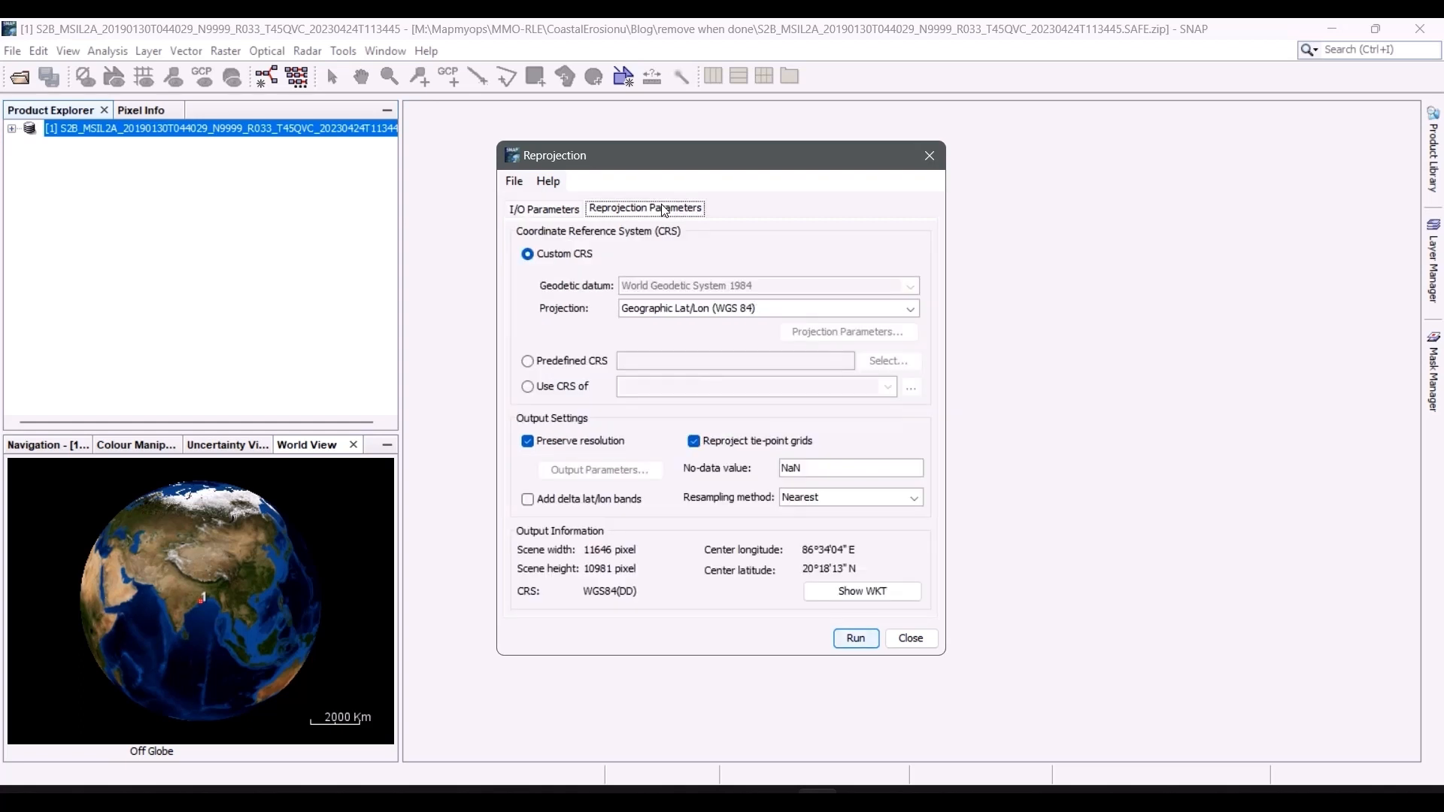
{"action": "left_click", "coordinate": [714, 308]}
{"action": "scroll", "coordinate": [711, 412], "scroll_direction": "down", "scroll_amount": 2}
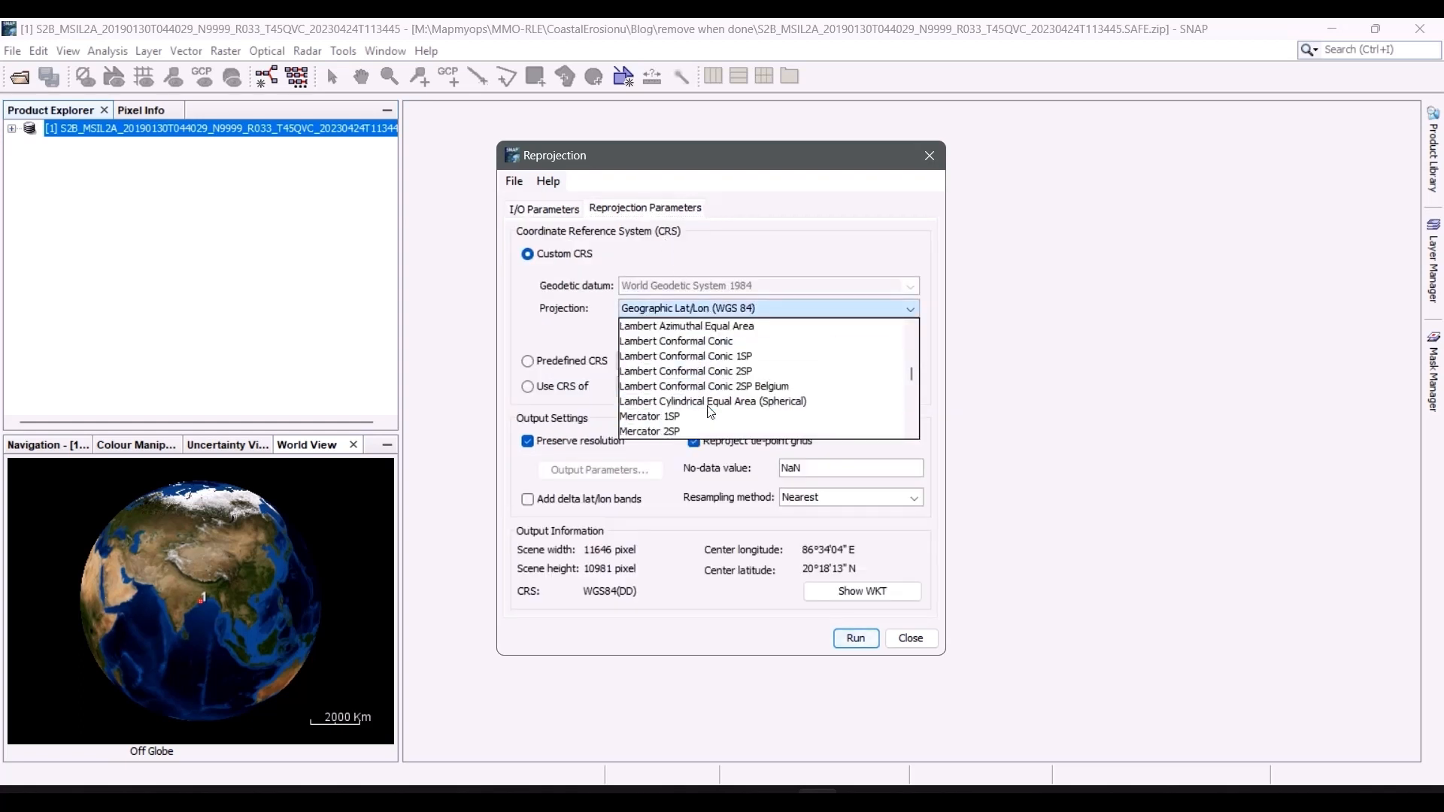
{"action": "scroll", "coordinate": [710, 412], "scroll_direction": "down", "scroll_amount": 6}
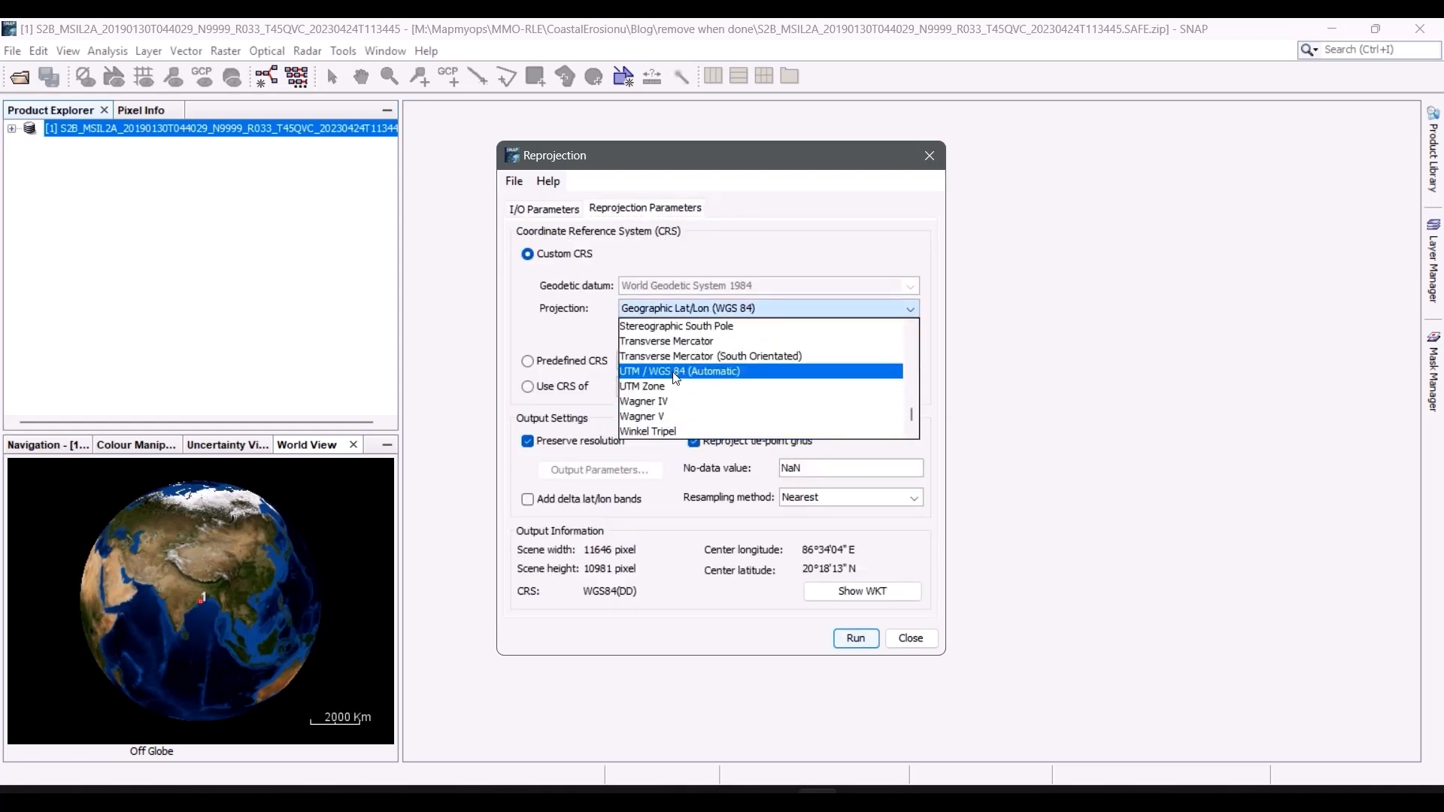
{"action": "left_click", "coordinate": [671, 373]}
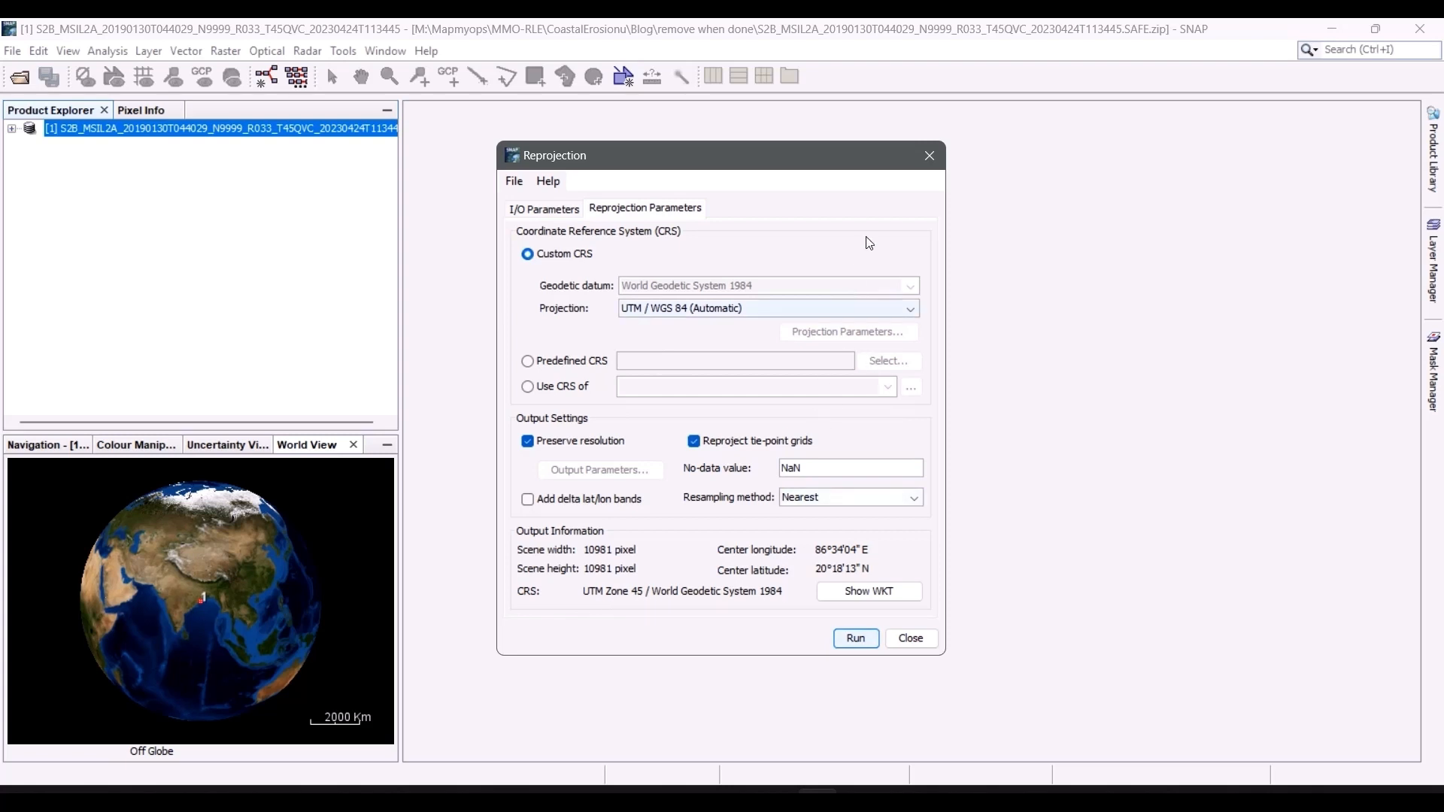
{"action": "left_click", "coordinate": [977, 152]}
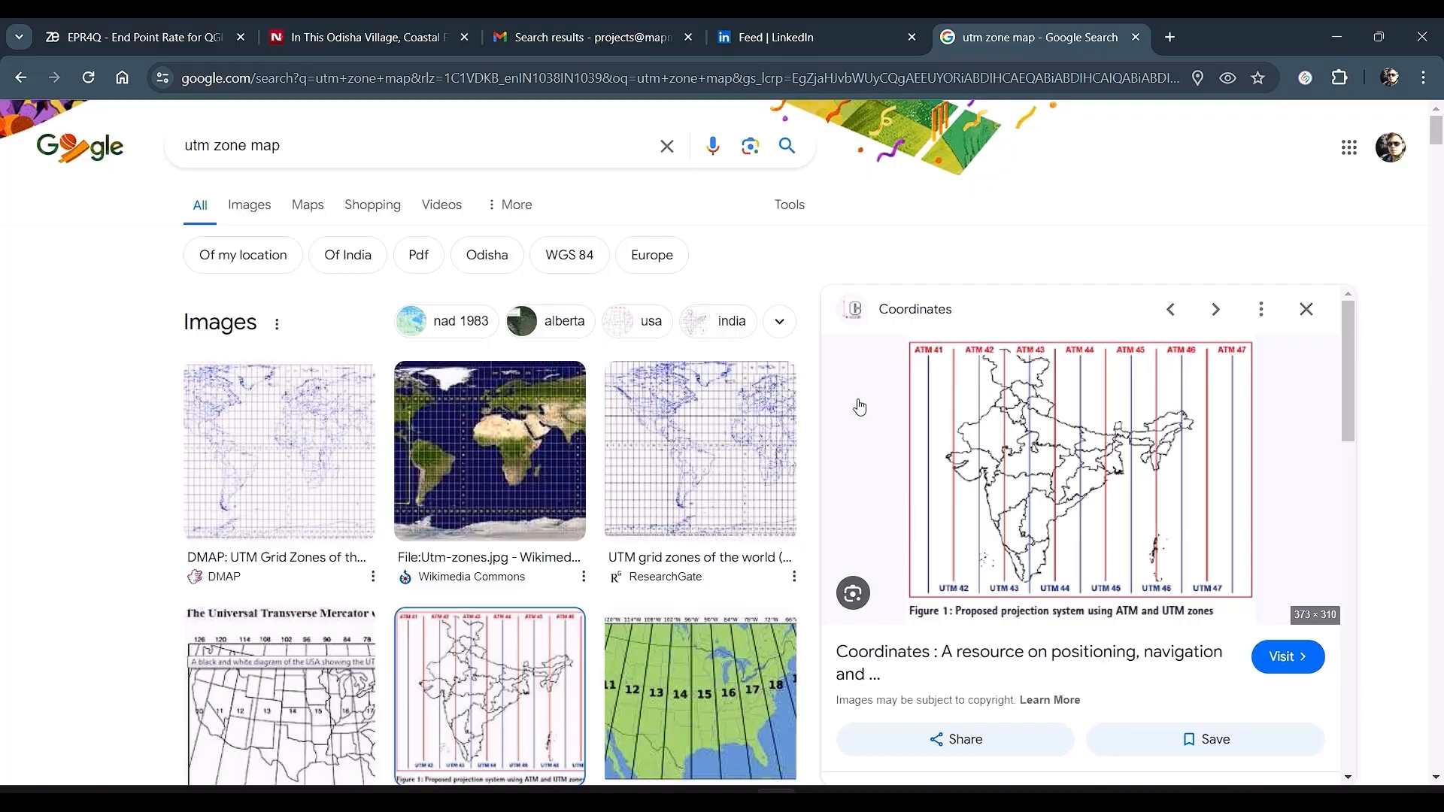
{"action": "key", "text": "alt+Tab"}
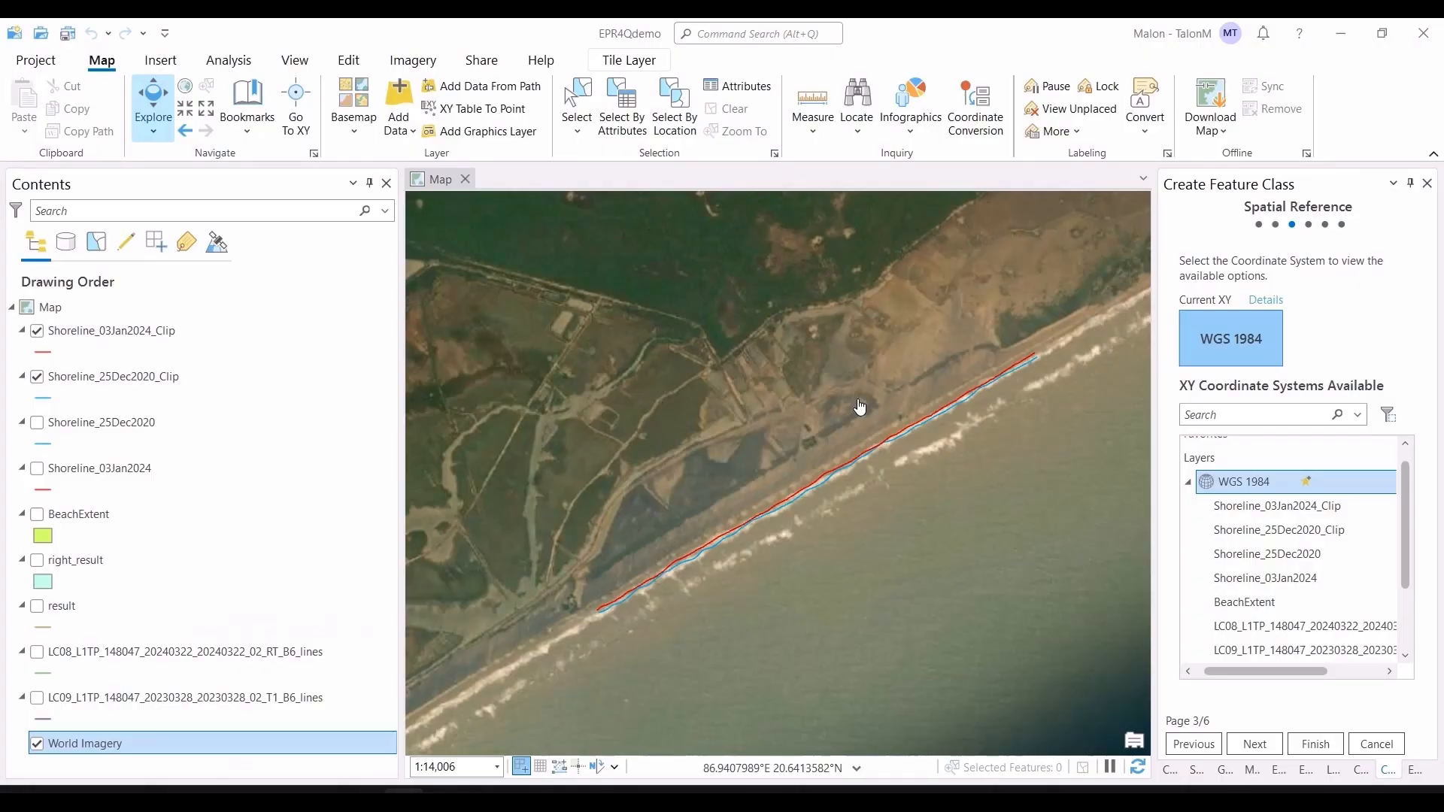
Step: Set the landward feature class's spatial reference to WGS 1984 UTM Zone 45N under Projected Coordinate System, UTM, WGS 1984, Northern Hemisphere
{"action": "scroll", "coordinate": [1299, 476], "scroll_direction": "down", "scroll_amount": 2}
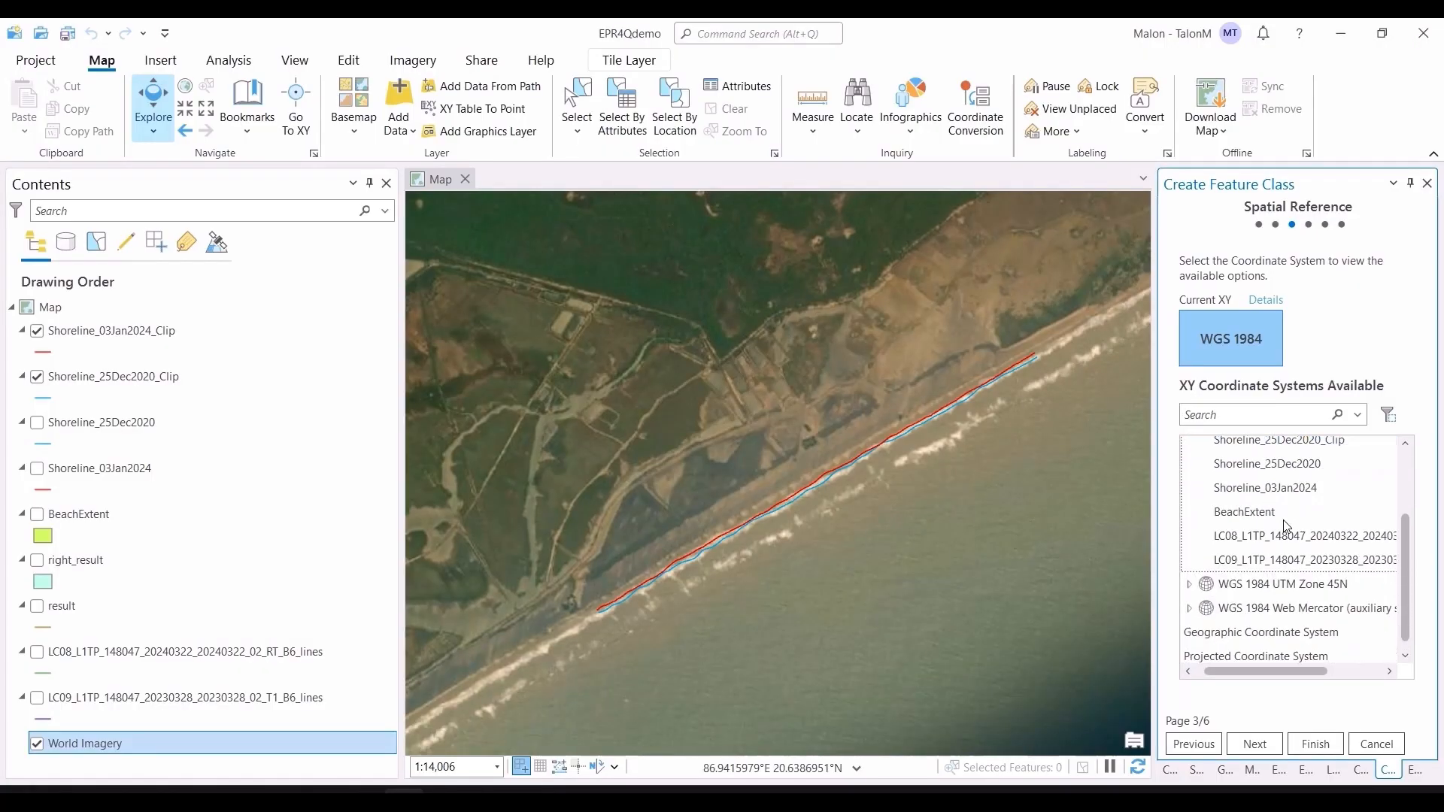
{"action": "left_click", "coordinate": [1238, 655]}
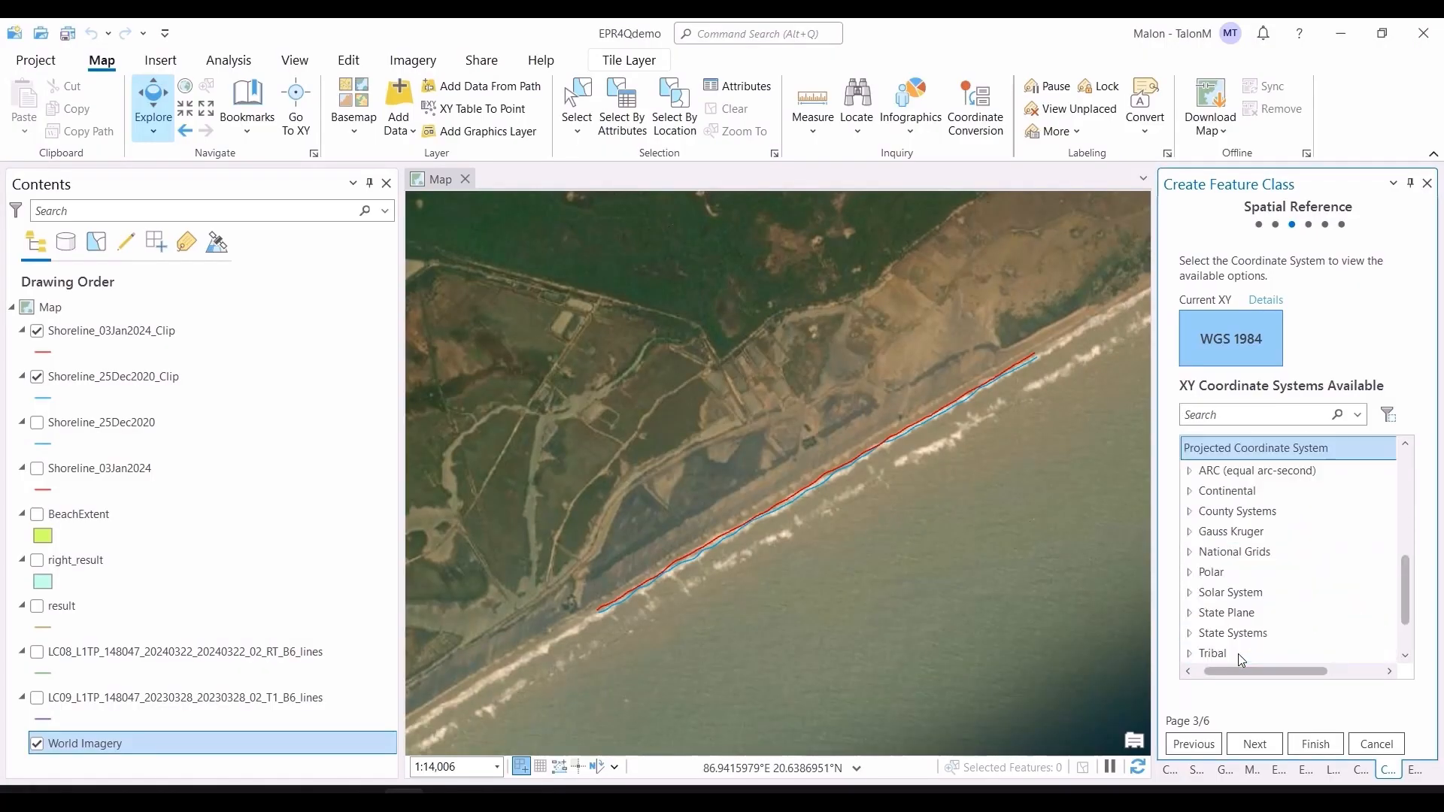
{"action": "scroll", "coordinate": [1293, 585], "scroll_direction": "down", "scroll_amount": 1}
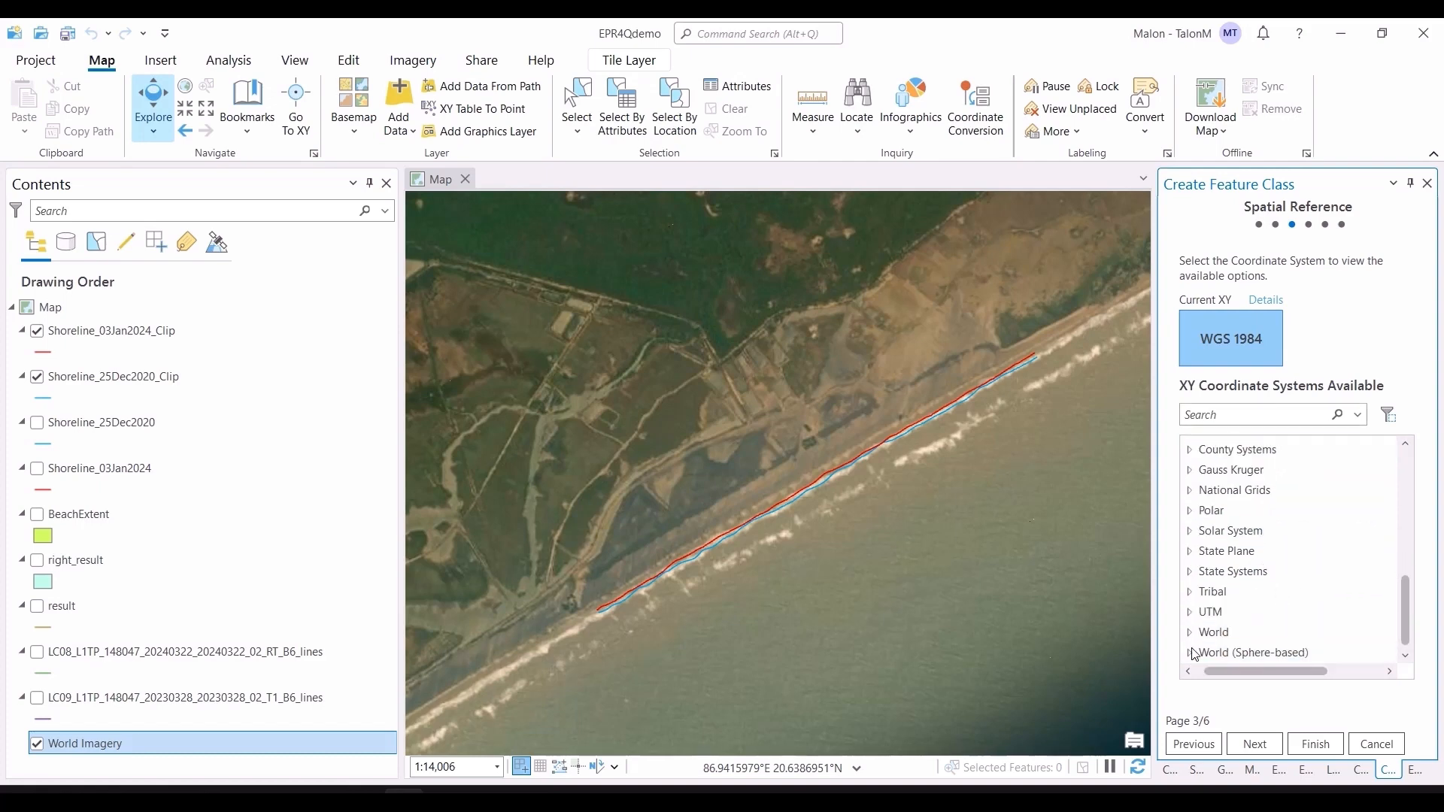
{"action": "left_click", "coordinate": [1190, 613]}
{"action": "scroll", "coordinate": [1203, 617], "scroll_direction": "down", "scroll_amount": 2}
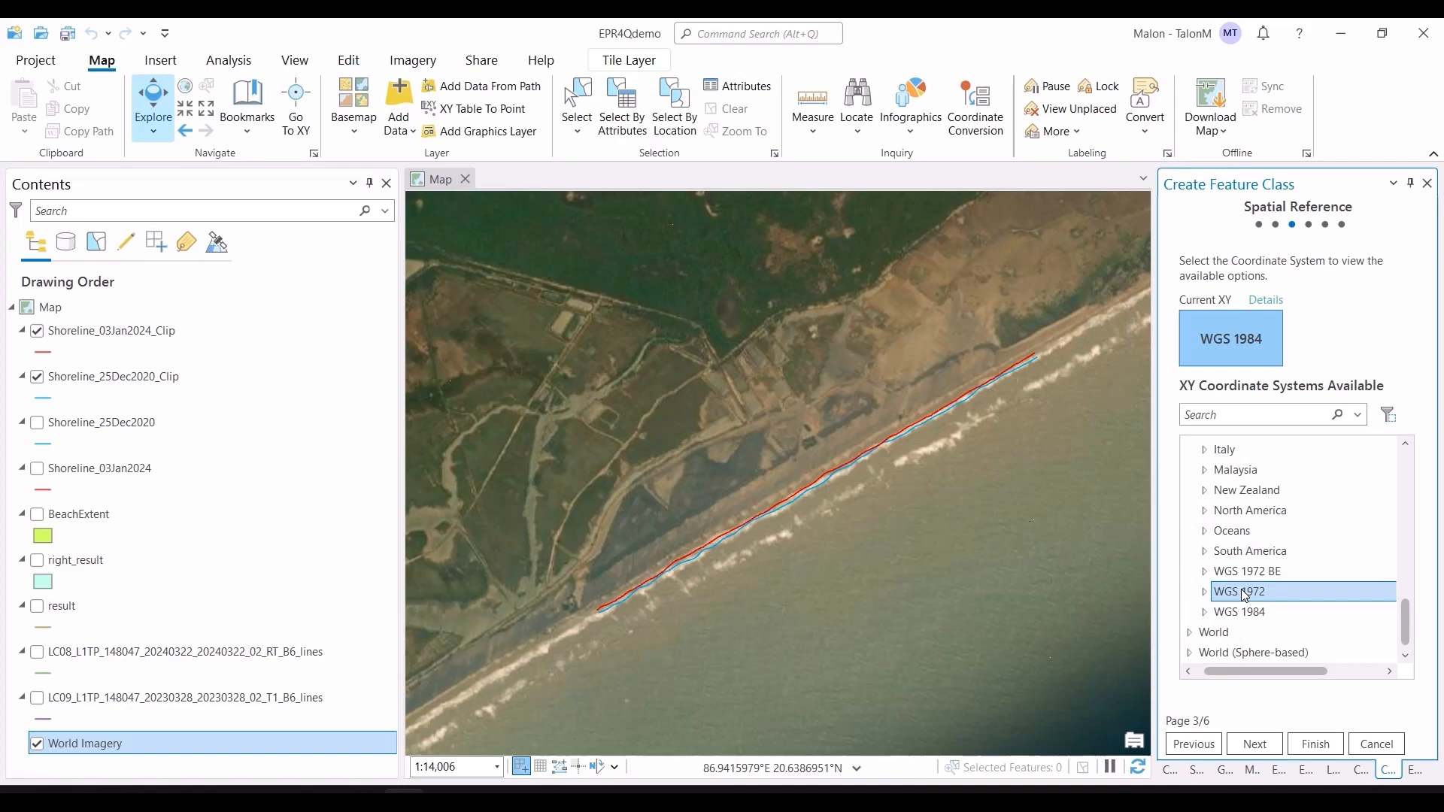
{"action": "left_click", "coordinate": [1205, 613]}
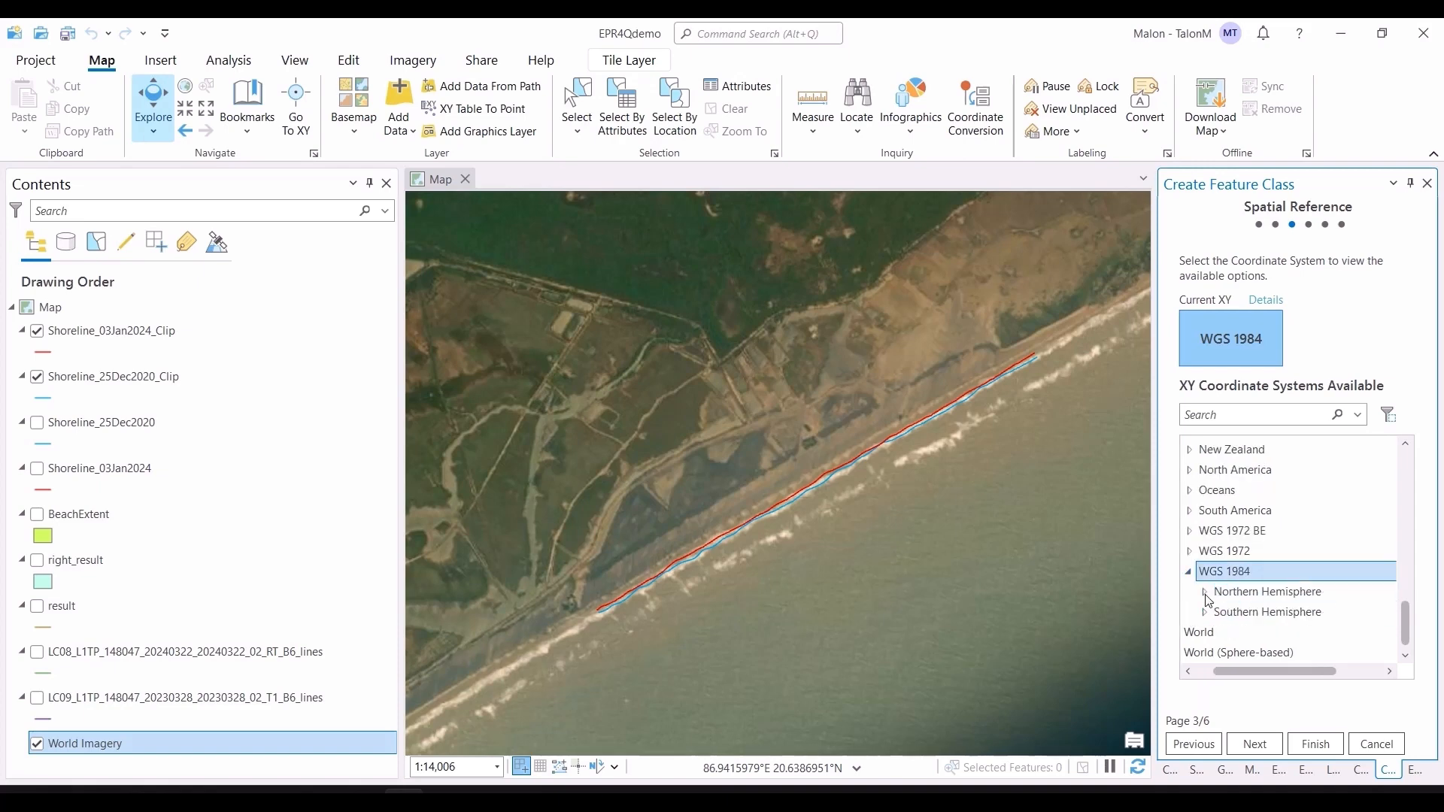
{"action": "double_click", "coordinate": [1215, 594]}
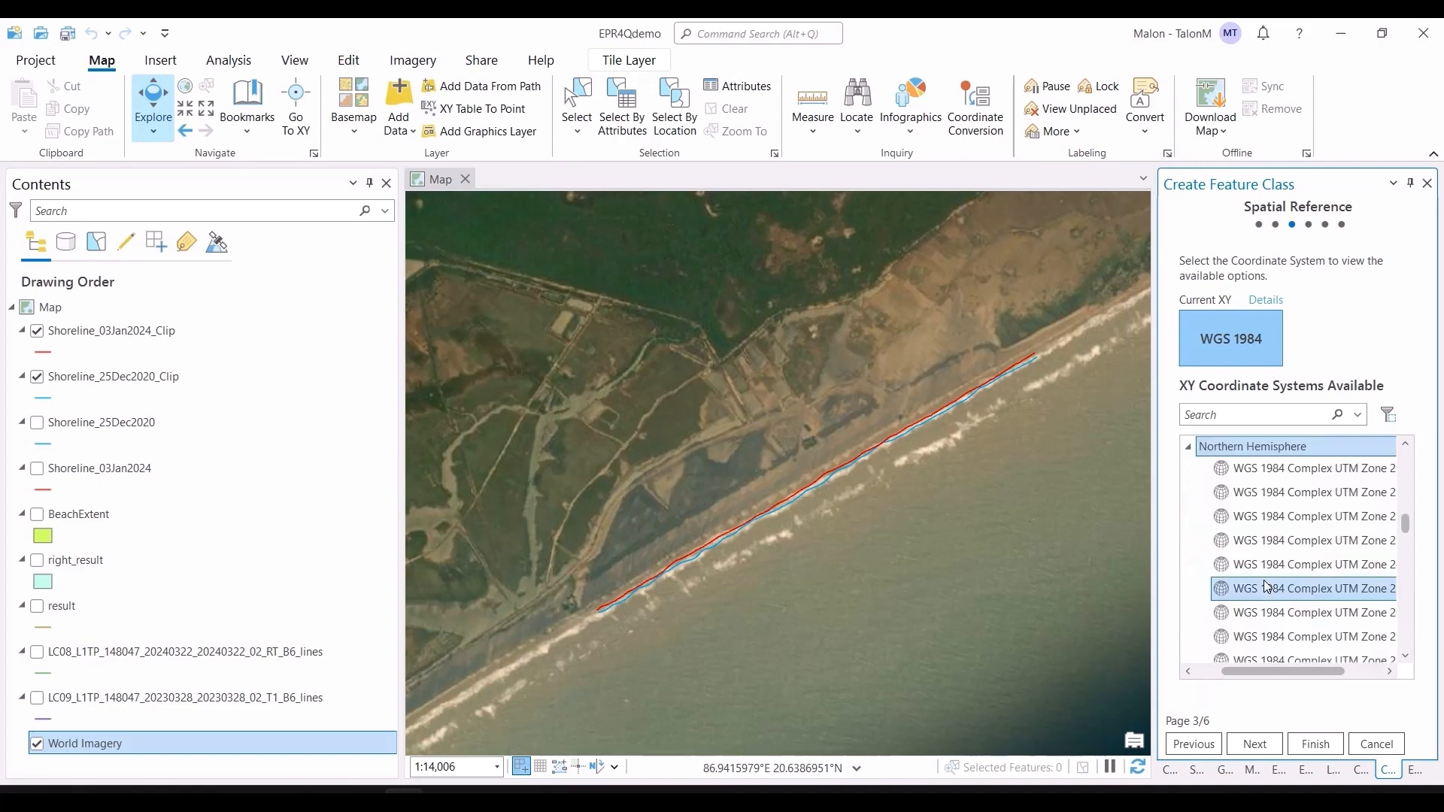
{"action": "scroll", "coordinate": [1264, 586], "scroll_direction": "down", "scroll_amount": 1}
{"action": "scroll", "coordinate": [1263, 587], "scroll_direction": "down", "scroll_amount": 7}
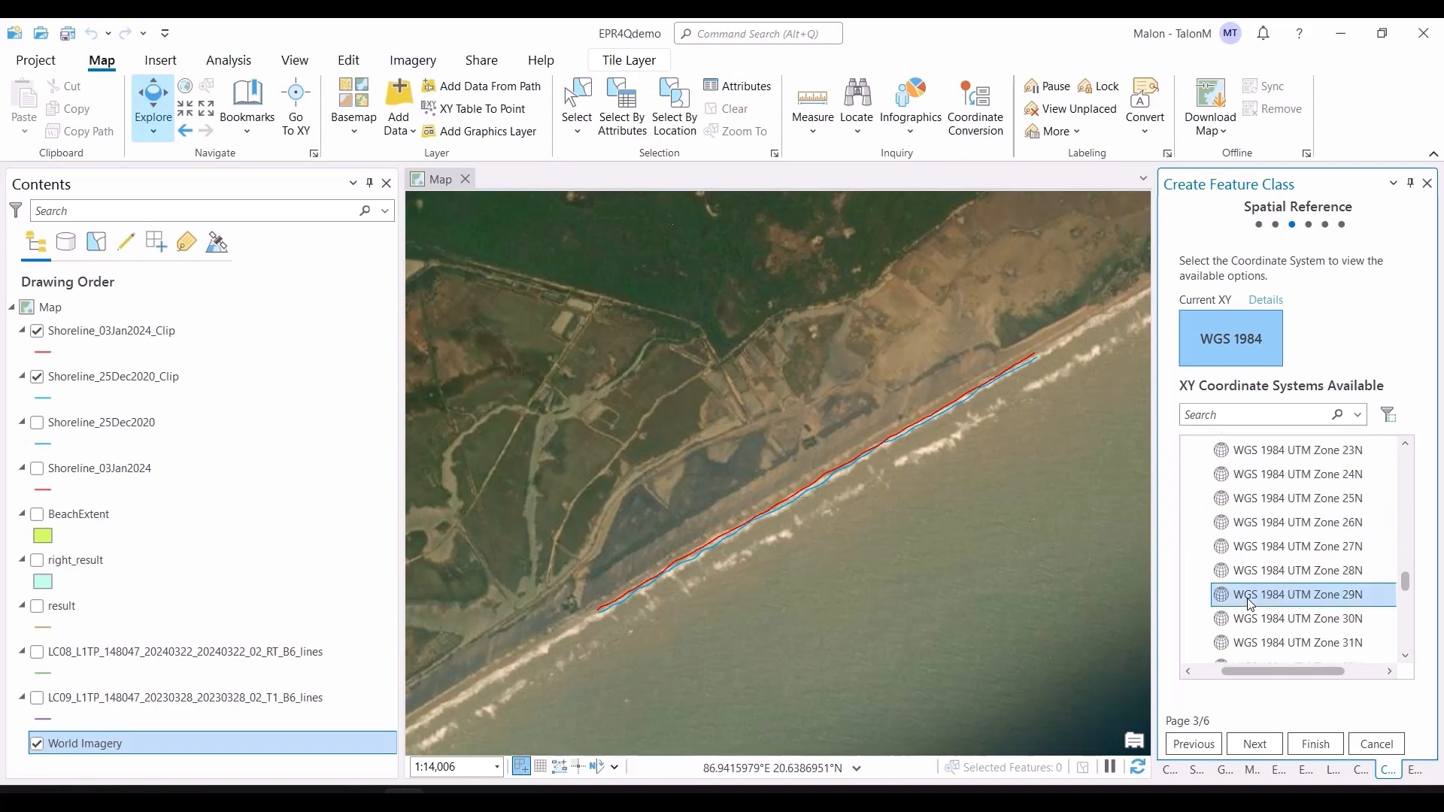
{"action": "scroll", "coordinate": [1250, 604], "scroll_direction": "down", "scroll_amount": 6}
{"action": "scroll", "coordinate": [1250, 603], "scroll_direction": "down", "scroll_amount": 3}
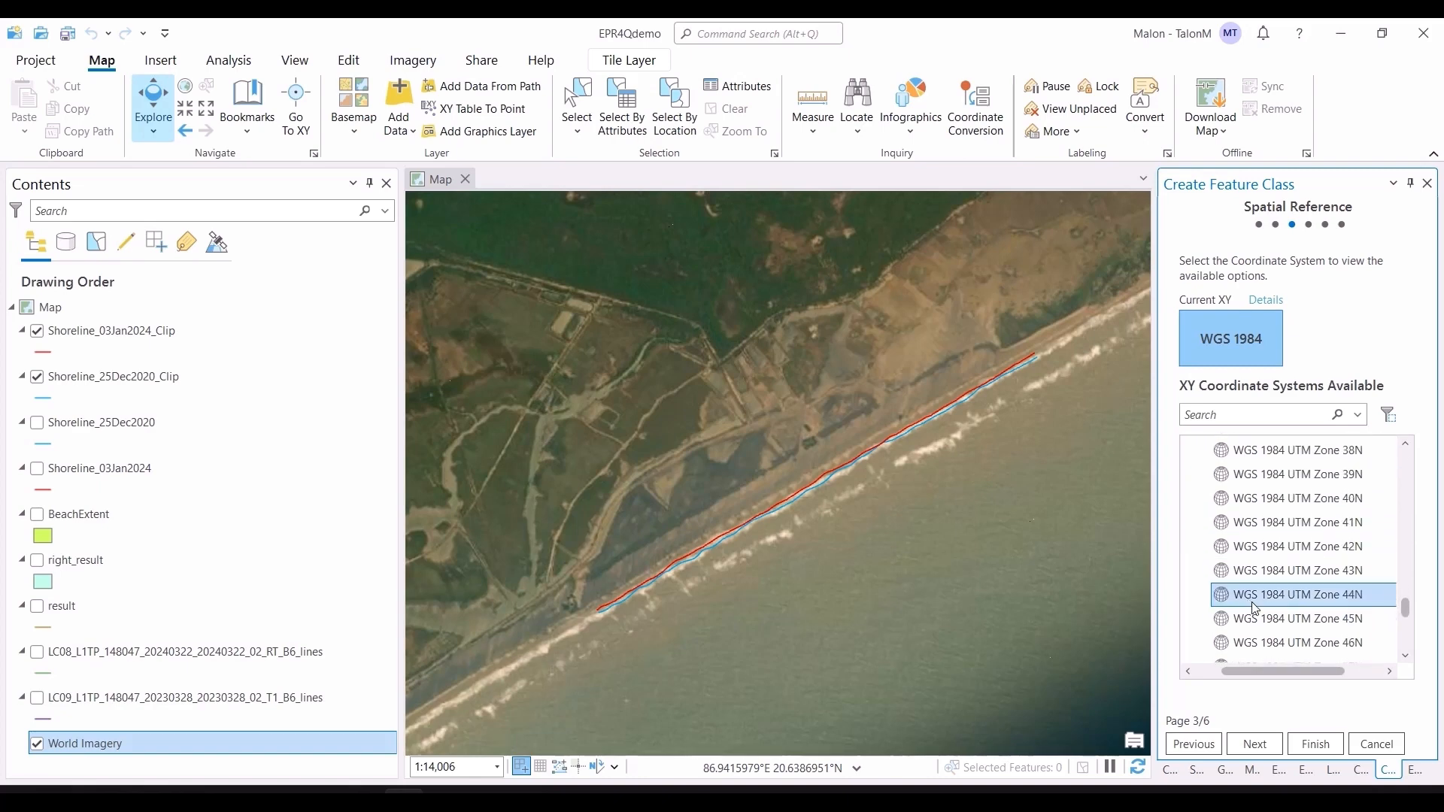
{"action": "left_click", "coordinate": [1305, 619]}
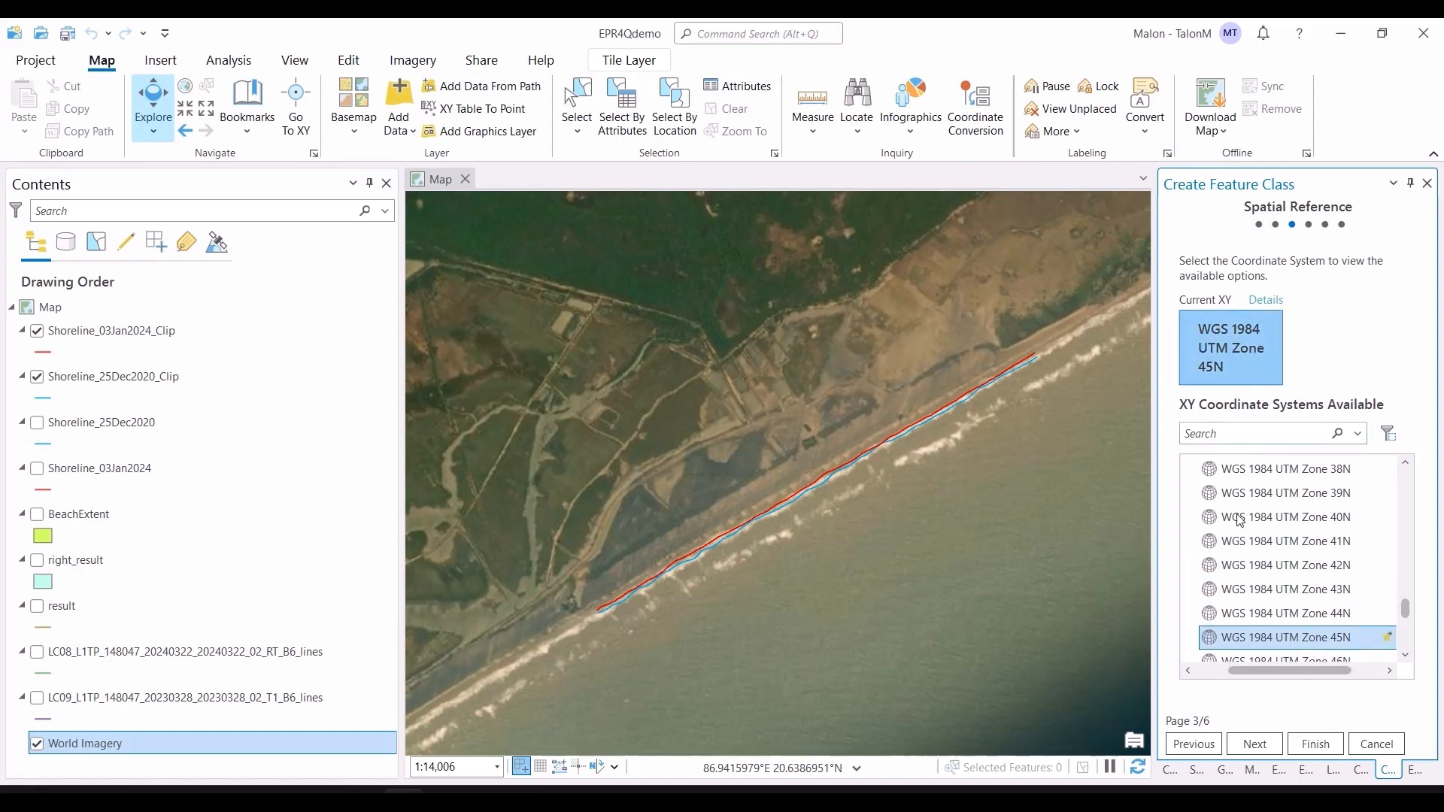
Step: Accept the default tolerance, resolution and storage settings and finish creating the landward feature class
{"action": "left_click", "coordinate": [1277, 748]}
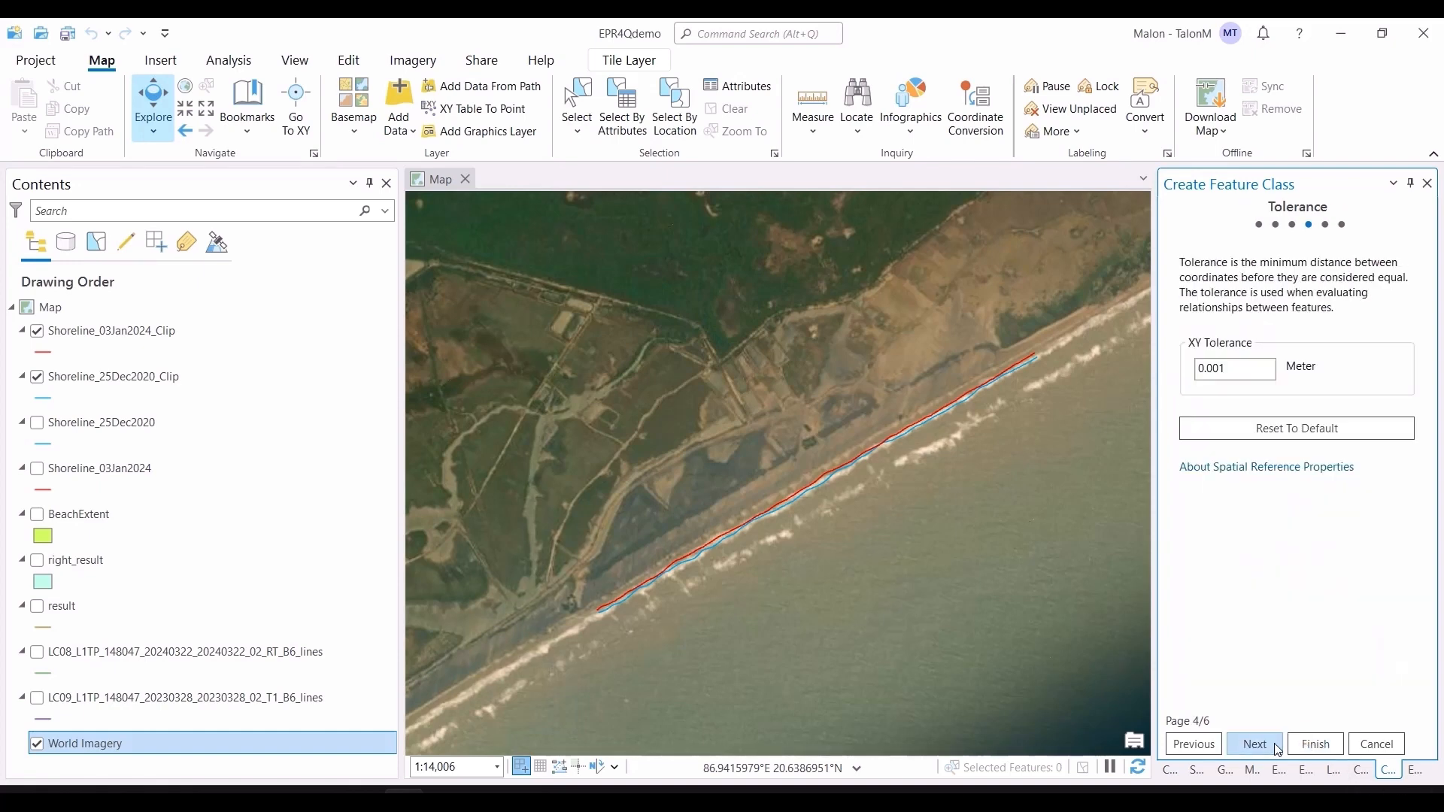
{"action": "left_click", "coordinate": [1278, 748]}
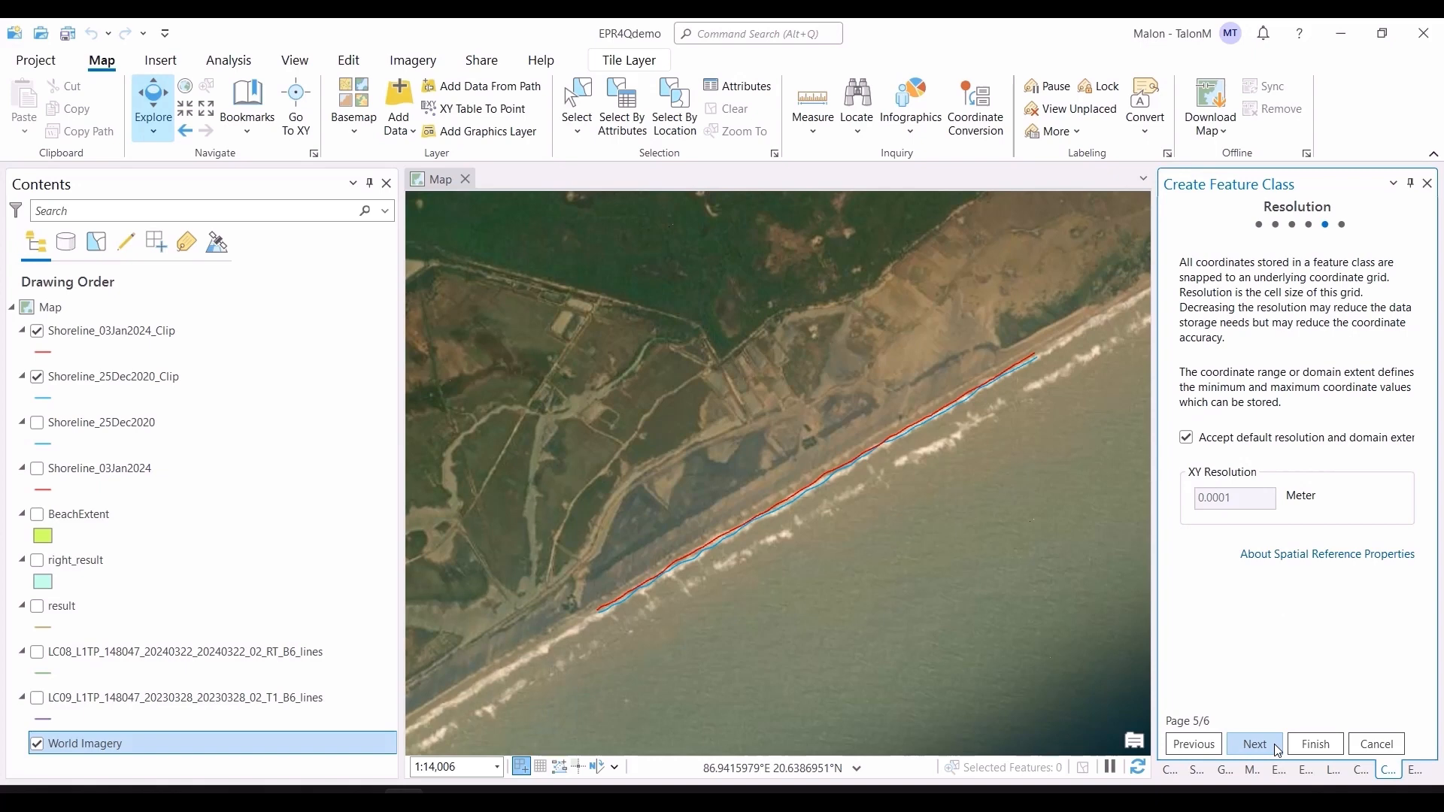
{"action": "left_click", "coordinate": [1278, 749]}
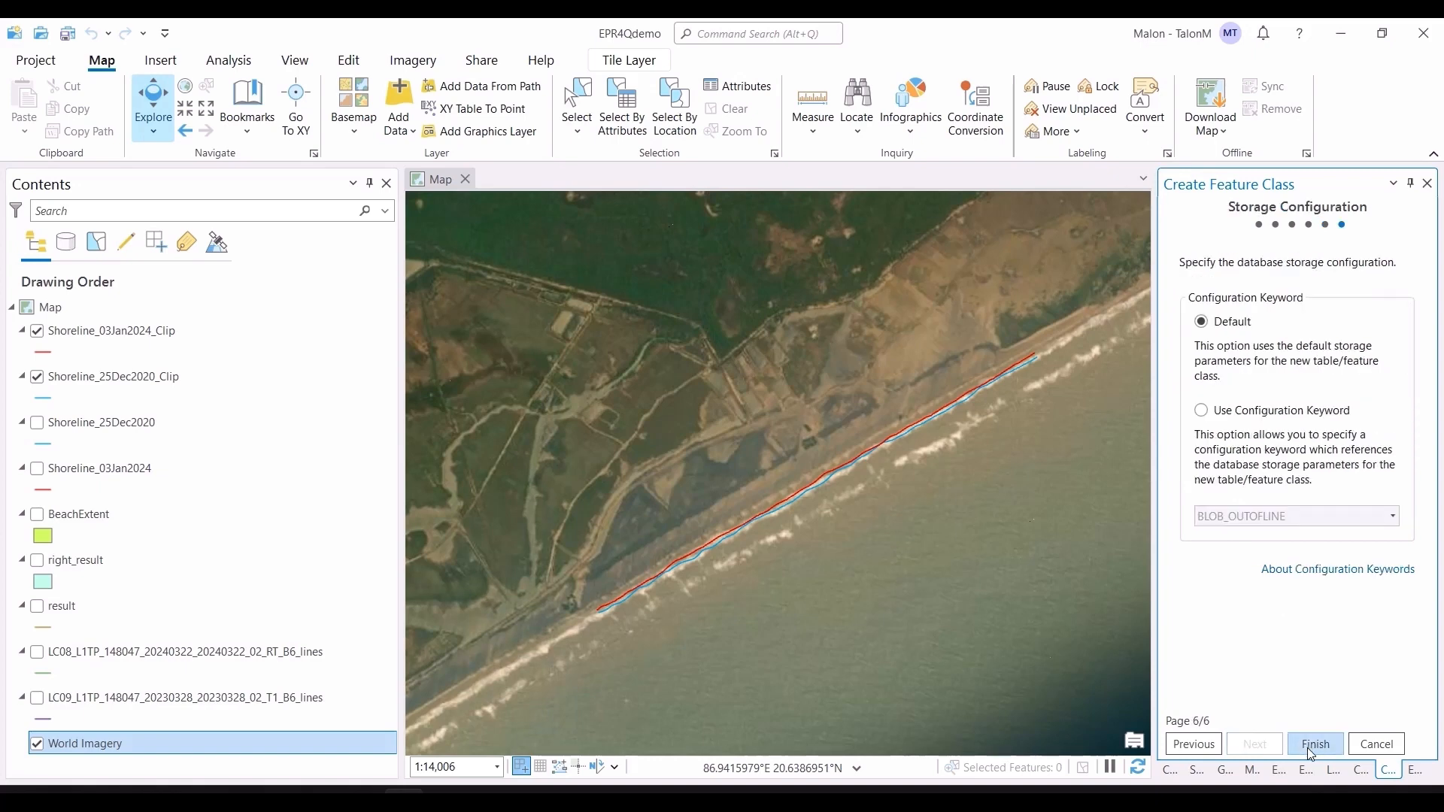
{"action": "left_click", "coordinate": [1308, 749]}
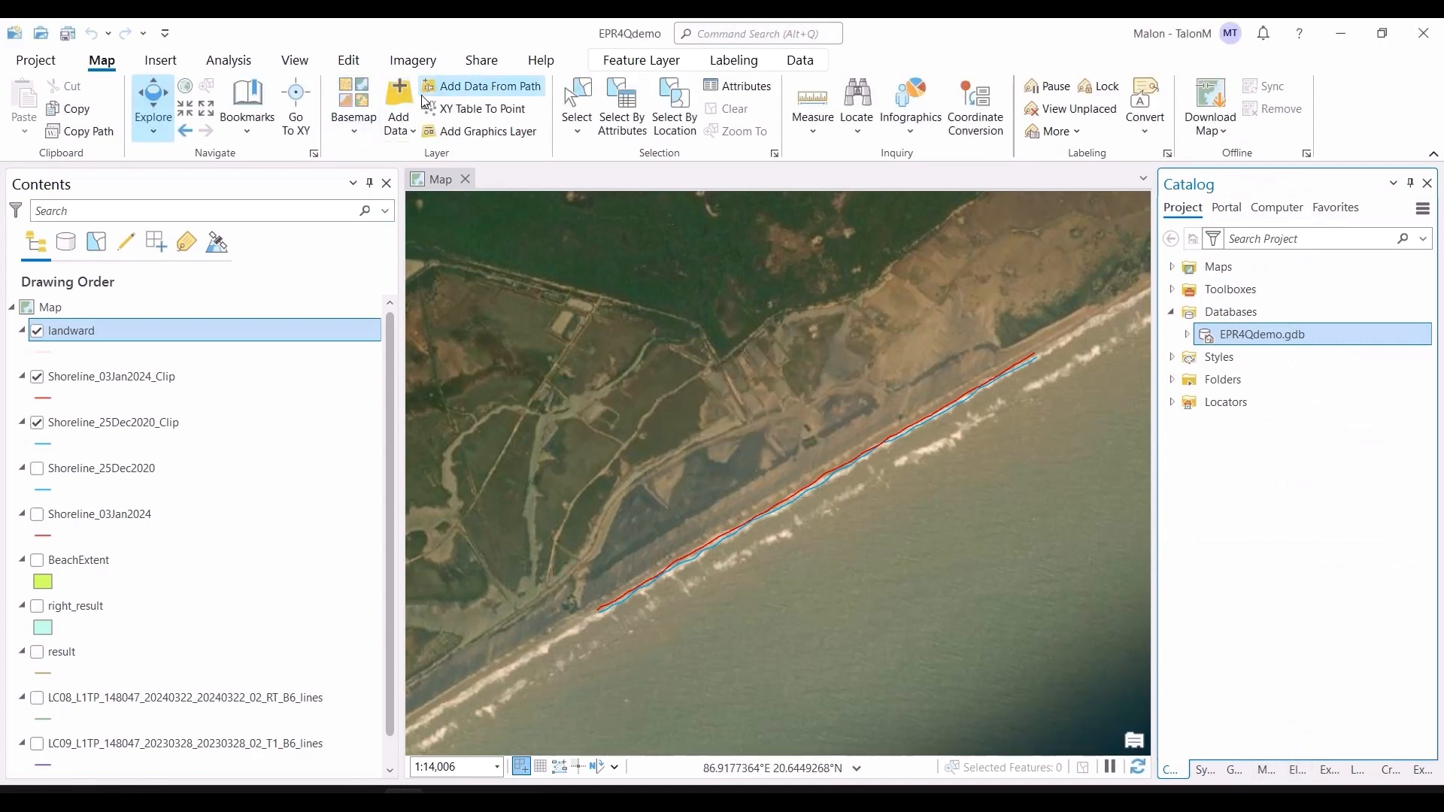
Step: Draw a straight landward baseline line running inland of both clipped shorelines along the beach
{"action": "left_click", "coordinate": [348, 64]}
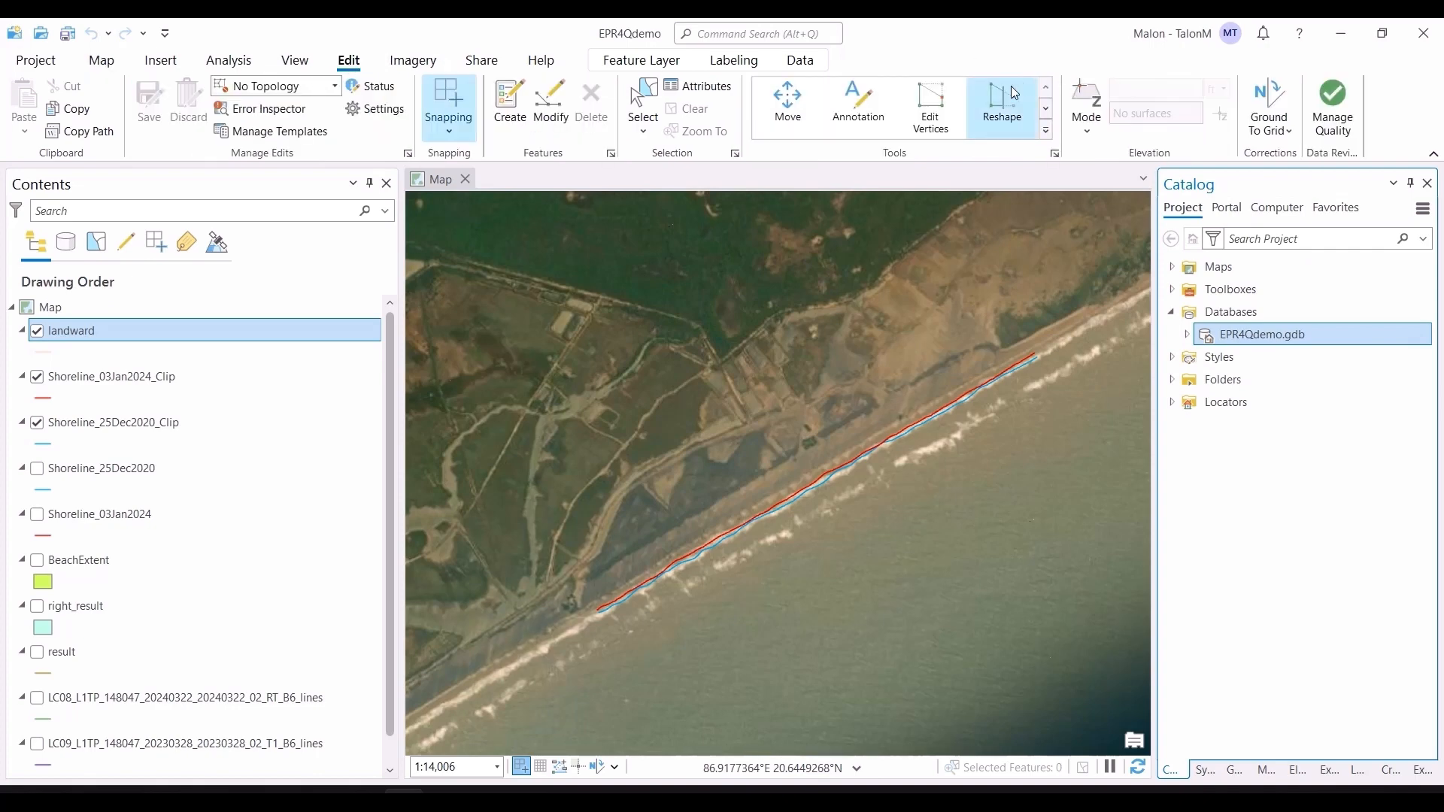
{"action": "left_click", "coordinate": [509, 106]}
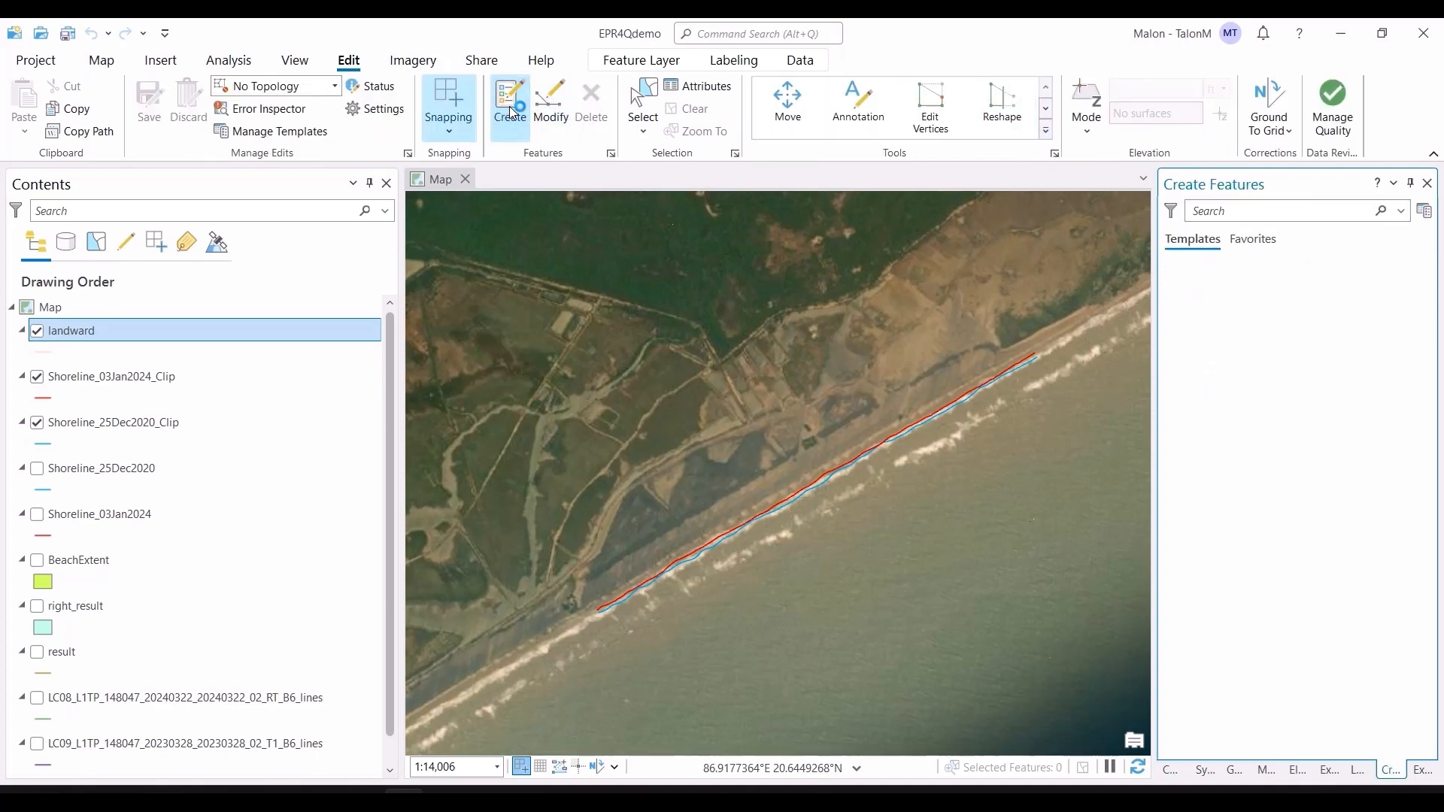
{"action": "left_click", "coordinate": [1218, 321]}
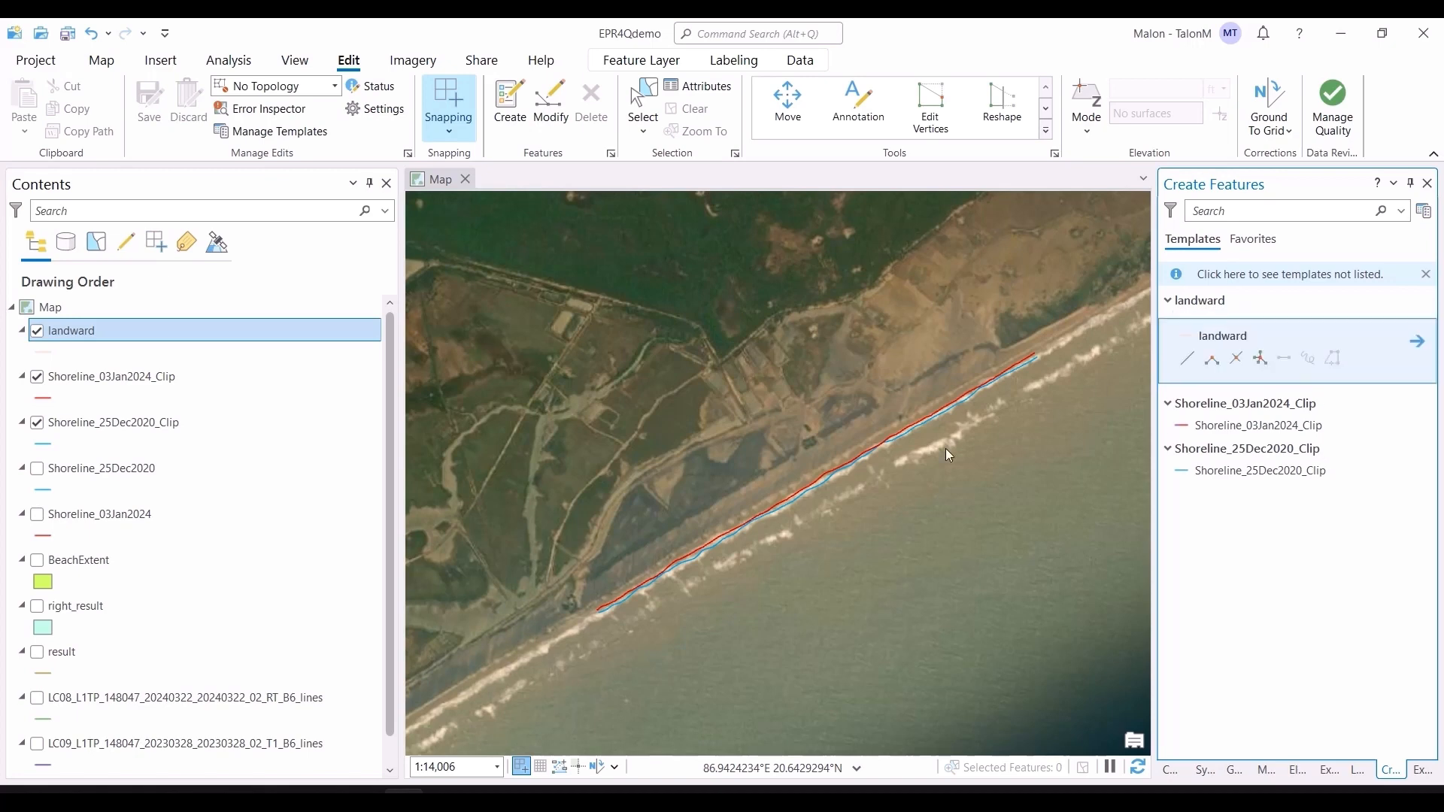
{"action": "scroll", "coordinate": [654, 583], "scroll_direction": "up", "scroll_amount": 2}
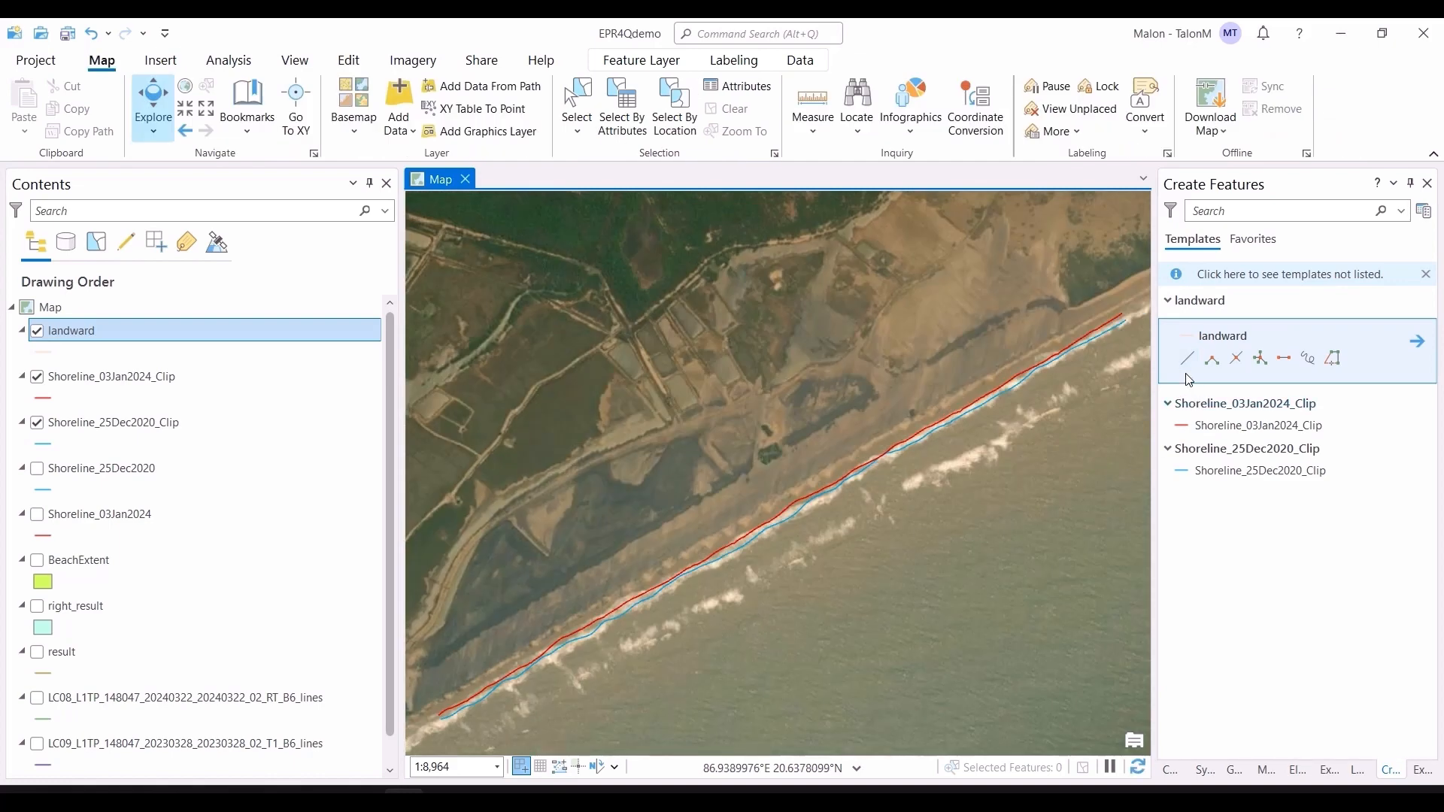
{"action": "left_click", "coordinate": [1187, 359]}
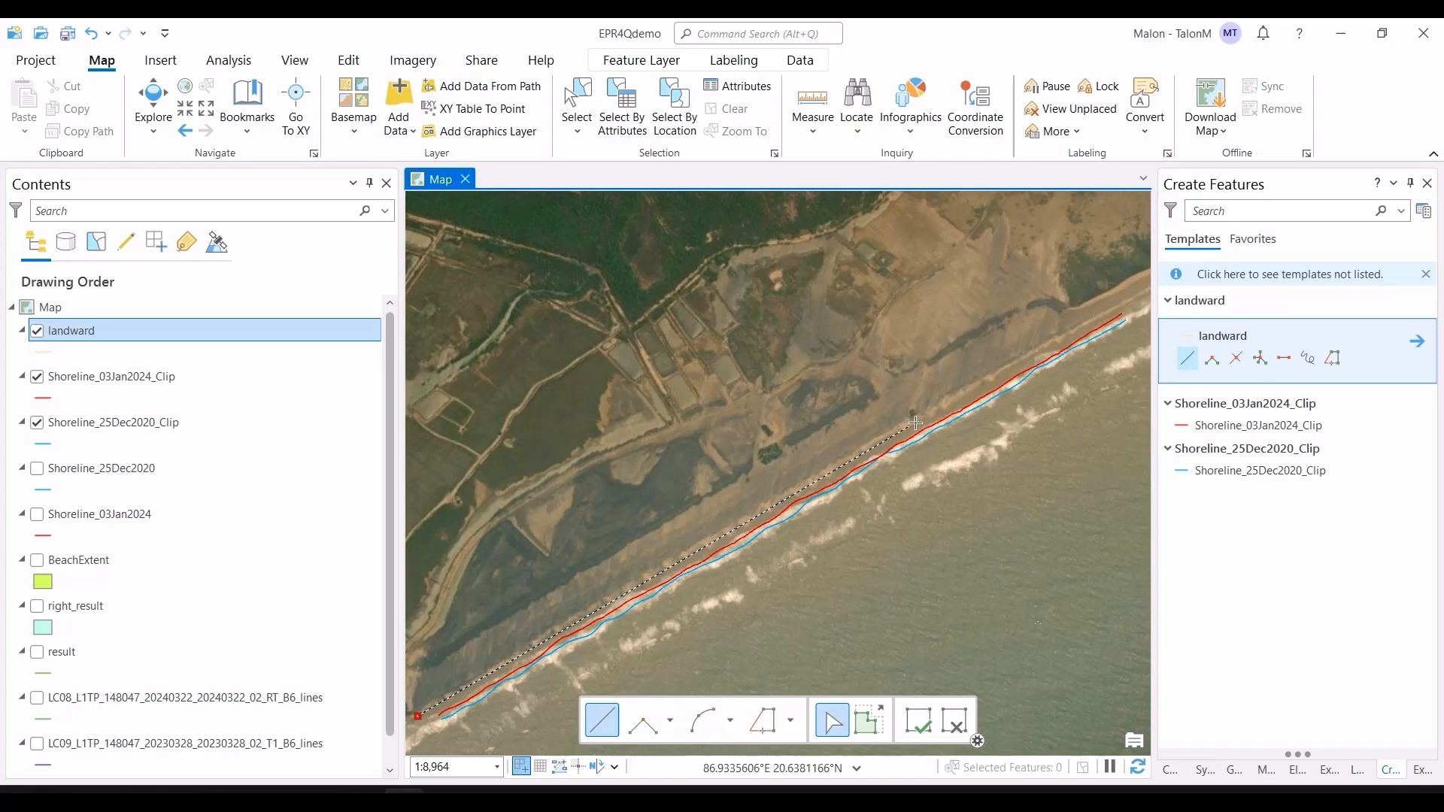
{"action": "left_click", "coordinate": [1134, 296]}
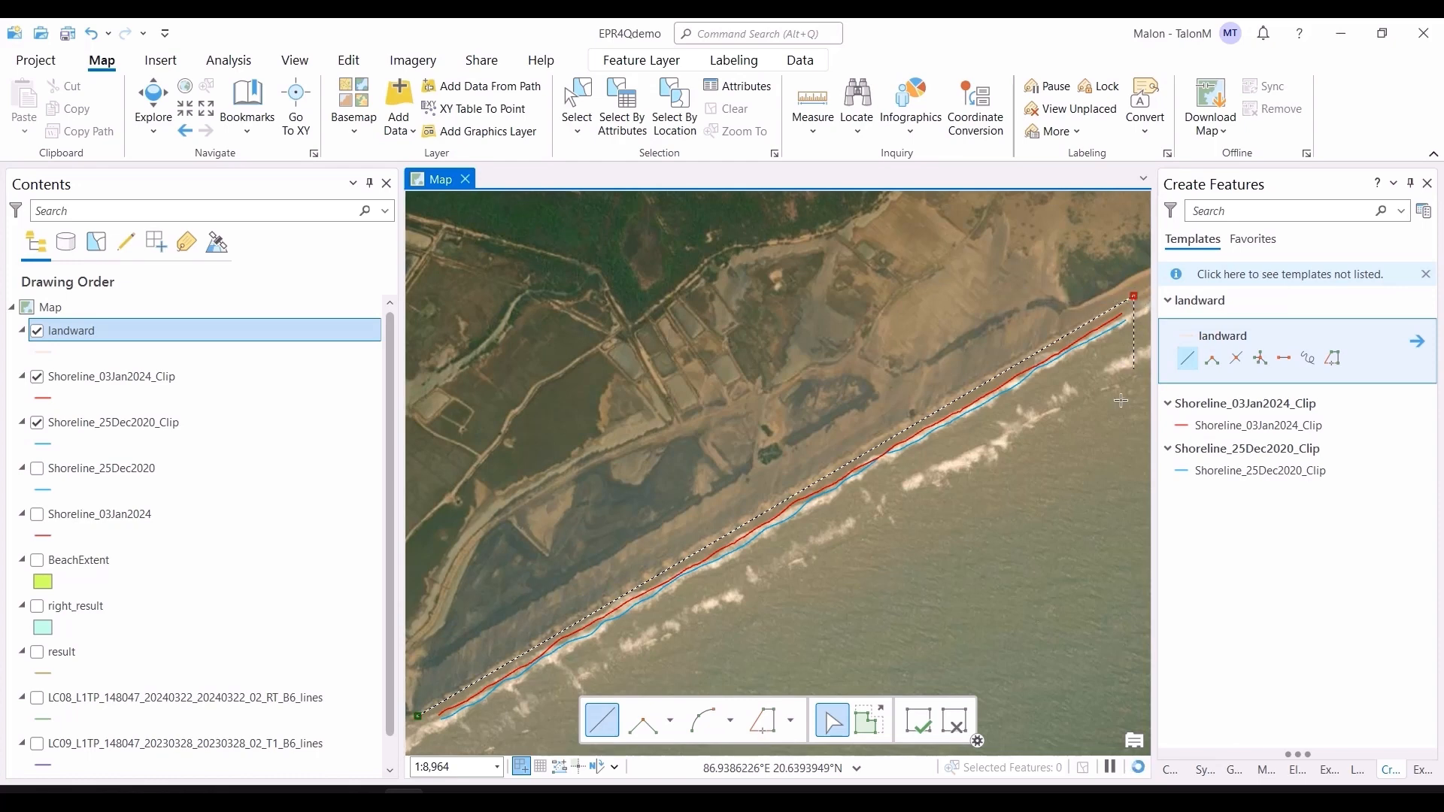
{"action": "left_click", "coordinate": [928, 728]}
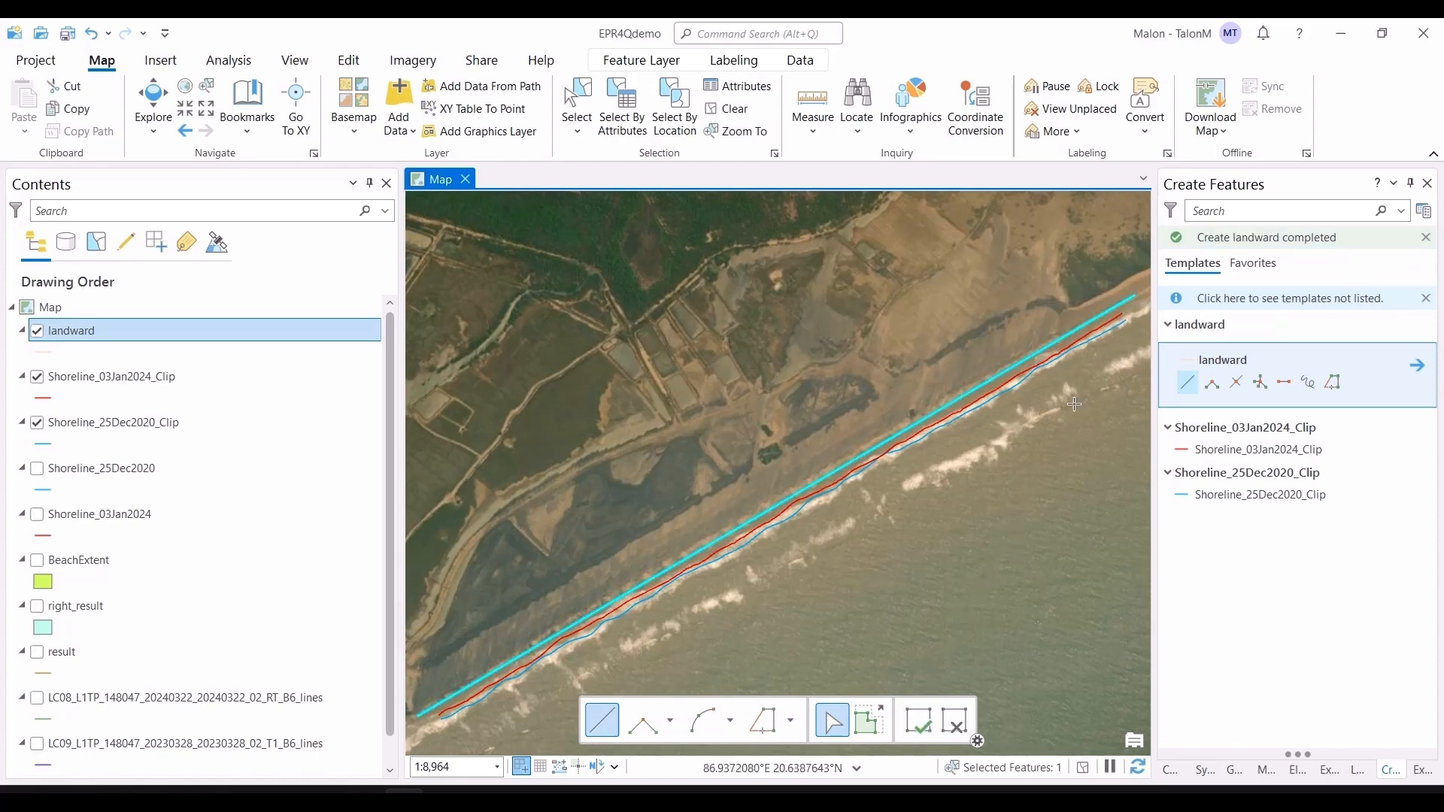
{"action": "left_click", "coordinate": [917, 719]}
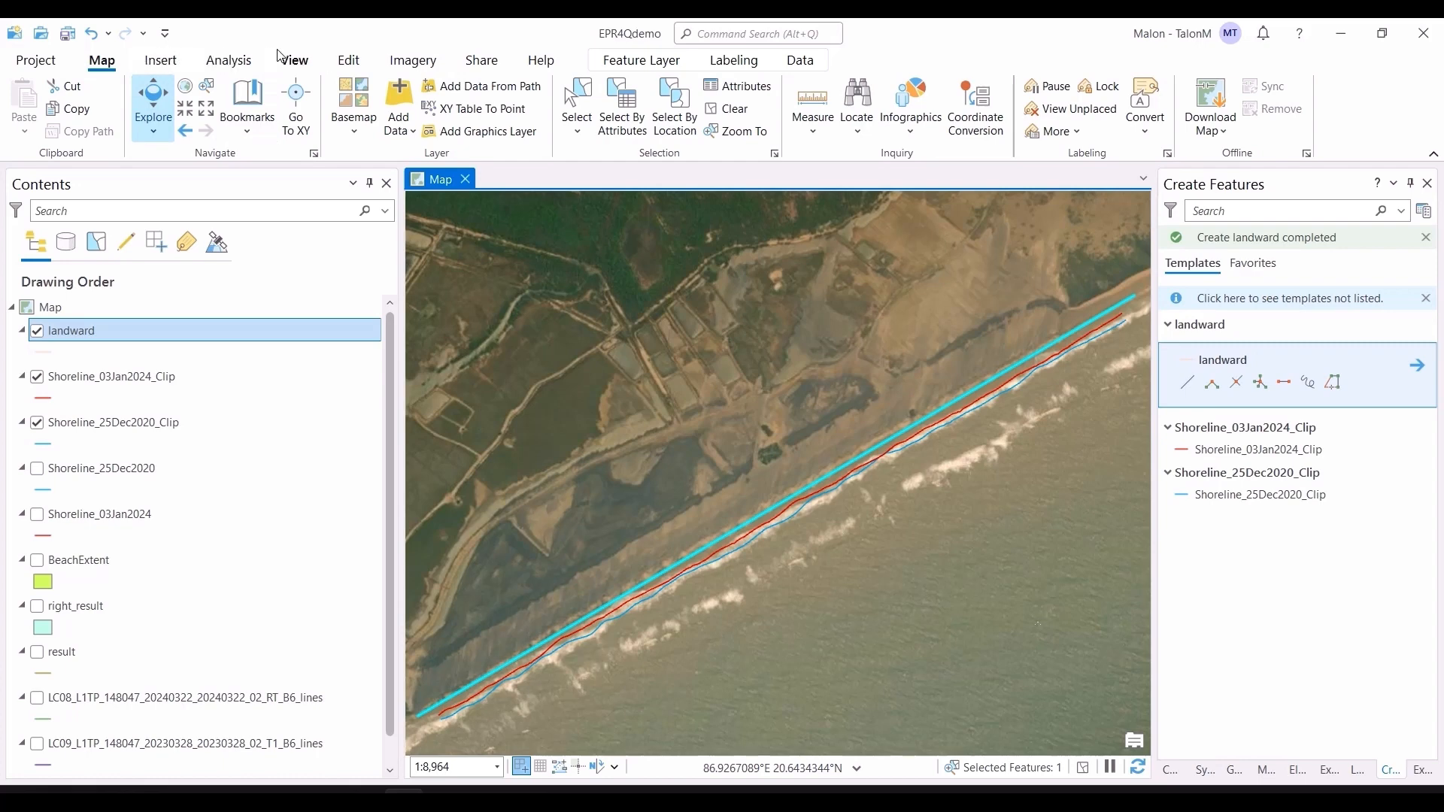
Step: Save the edits and clear the selection
{"action": "left_click", "coordinate": [345, 61]}
{"action": "left_click", "coordinate": [149, 104]}
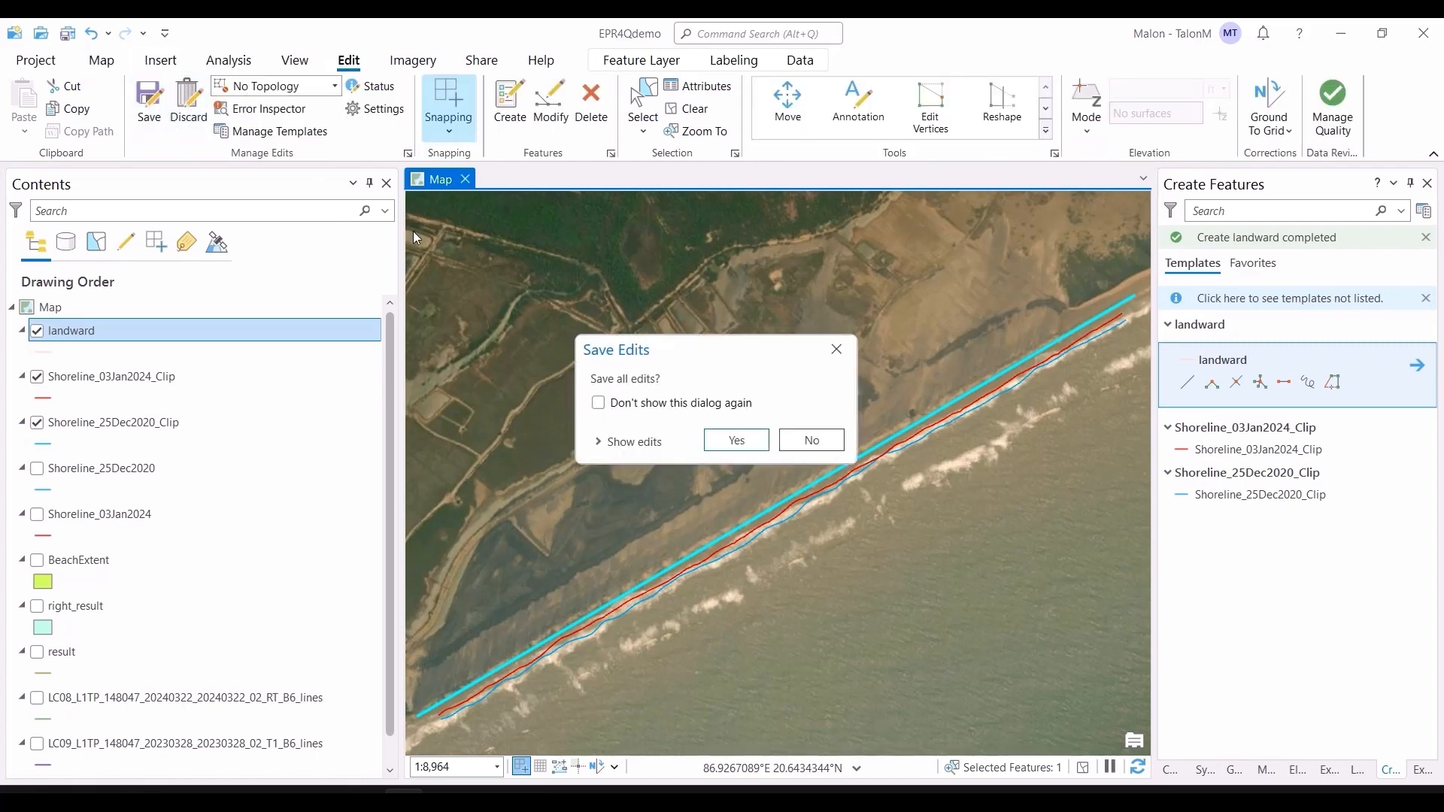
{"action": "left_click", "coordinate": [724, 438]}
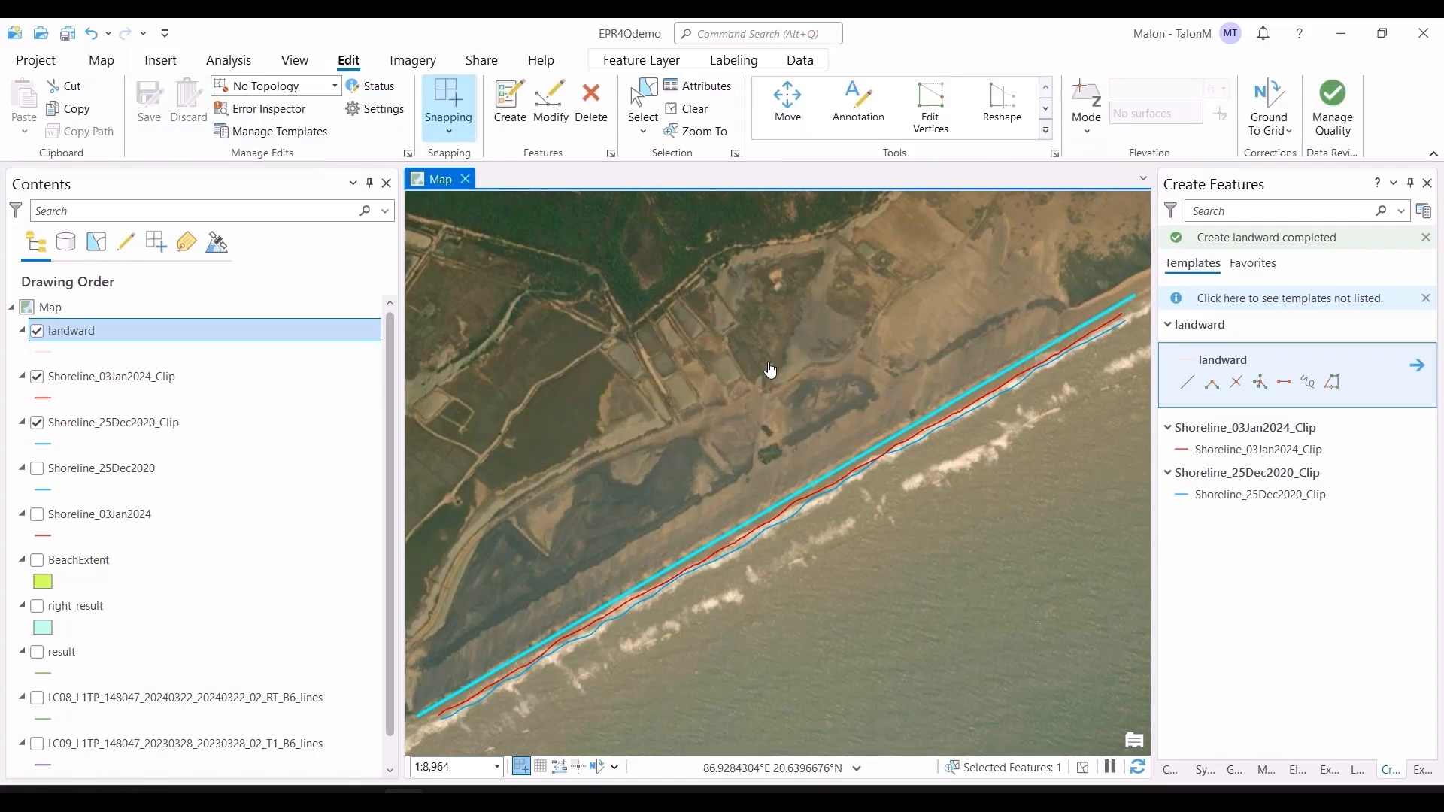
{"action": "left_click", "coordinate": [679, 113]}
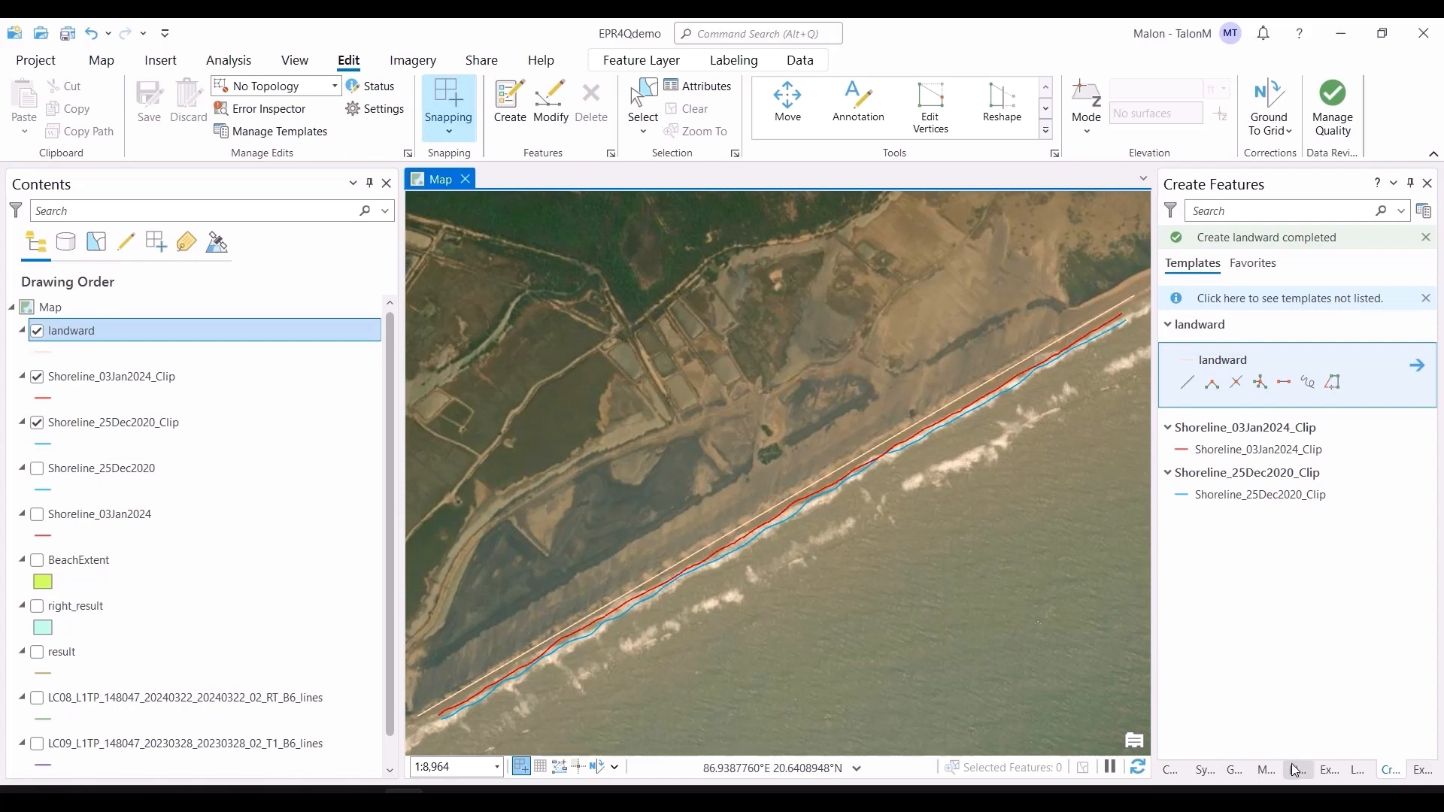
Step: Create a new feature class in EPR4Qdemo.gdb named seaward
{"action": "left_click", "coordinate": [1171, 769]}
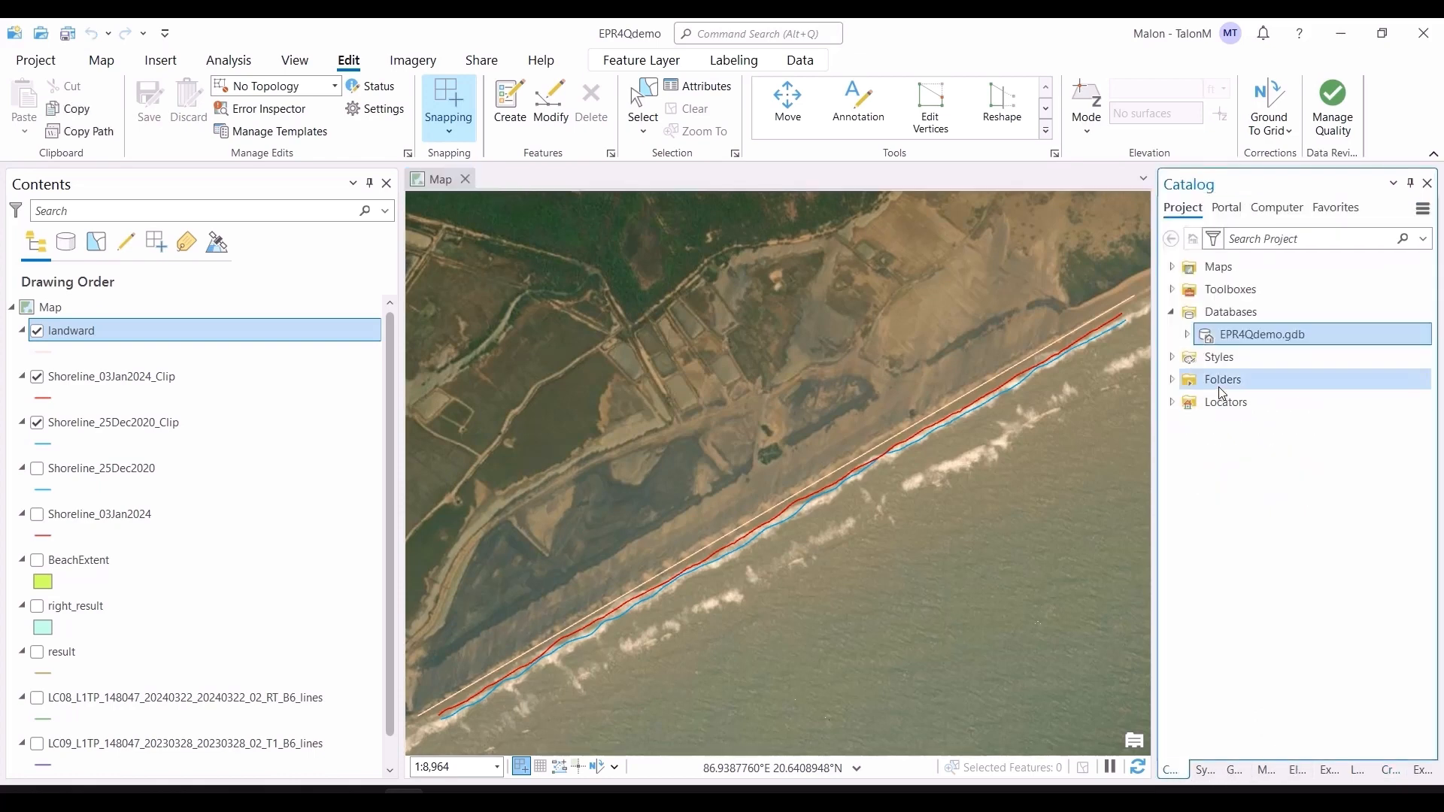
{"action": "right_click", "coordinate": [1240, 344]}
{"action": "mouse_move", "coordinate": [1080, 236]}
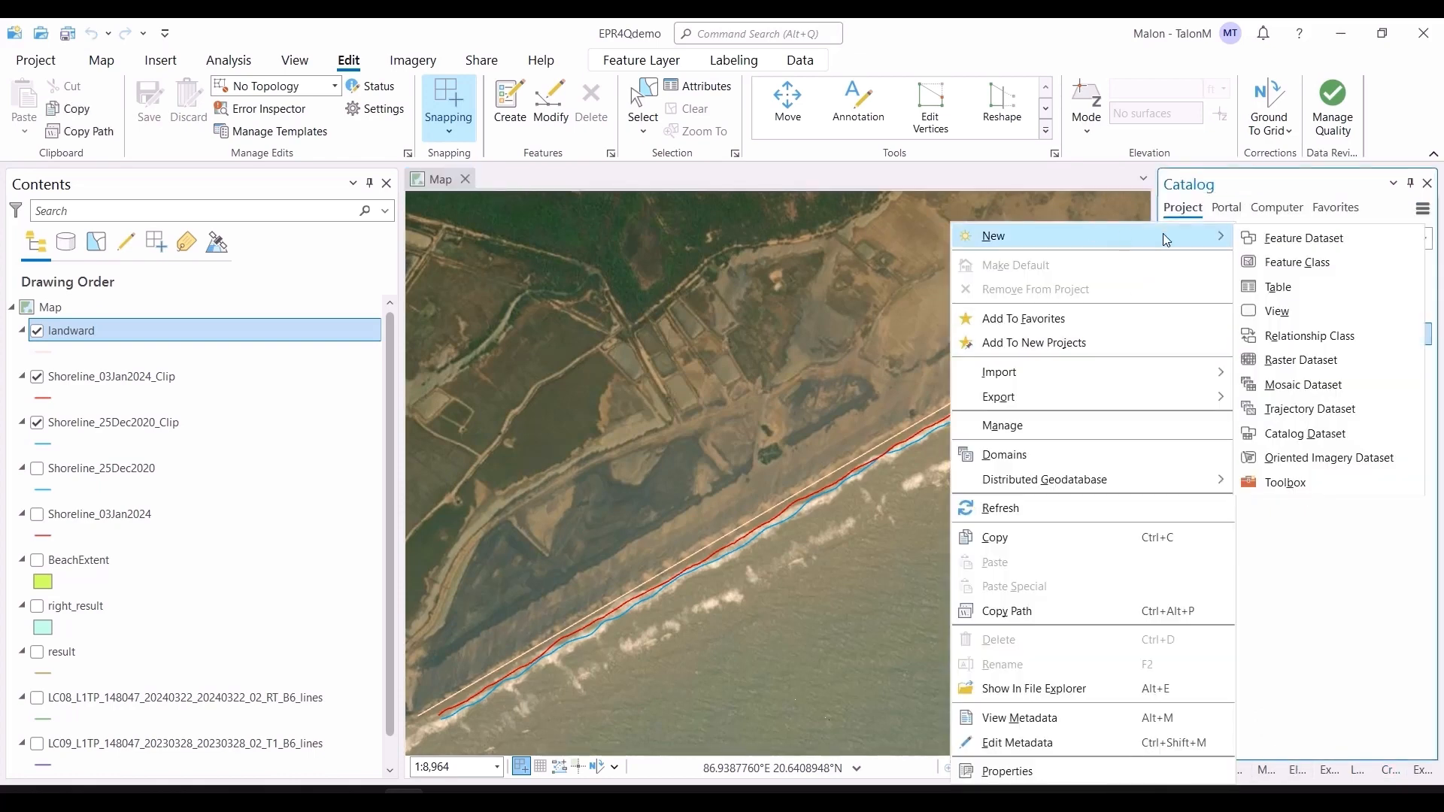
{"action": "left_click", "coordinate": [1289, 265]}
{"action": "type", "text": "seaward"}
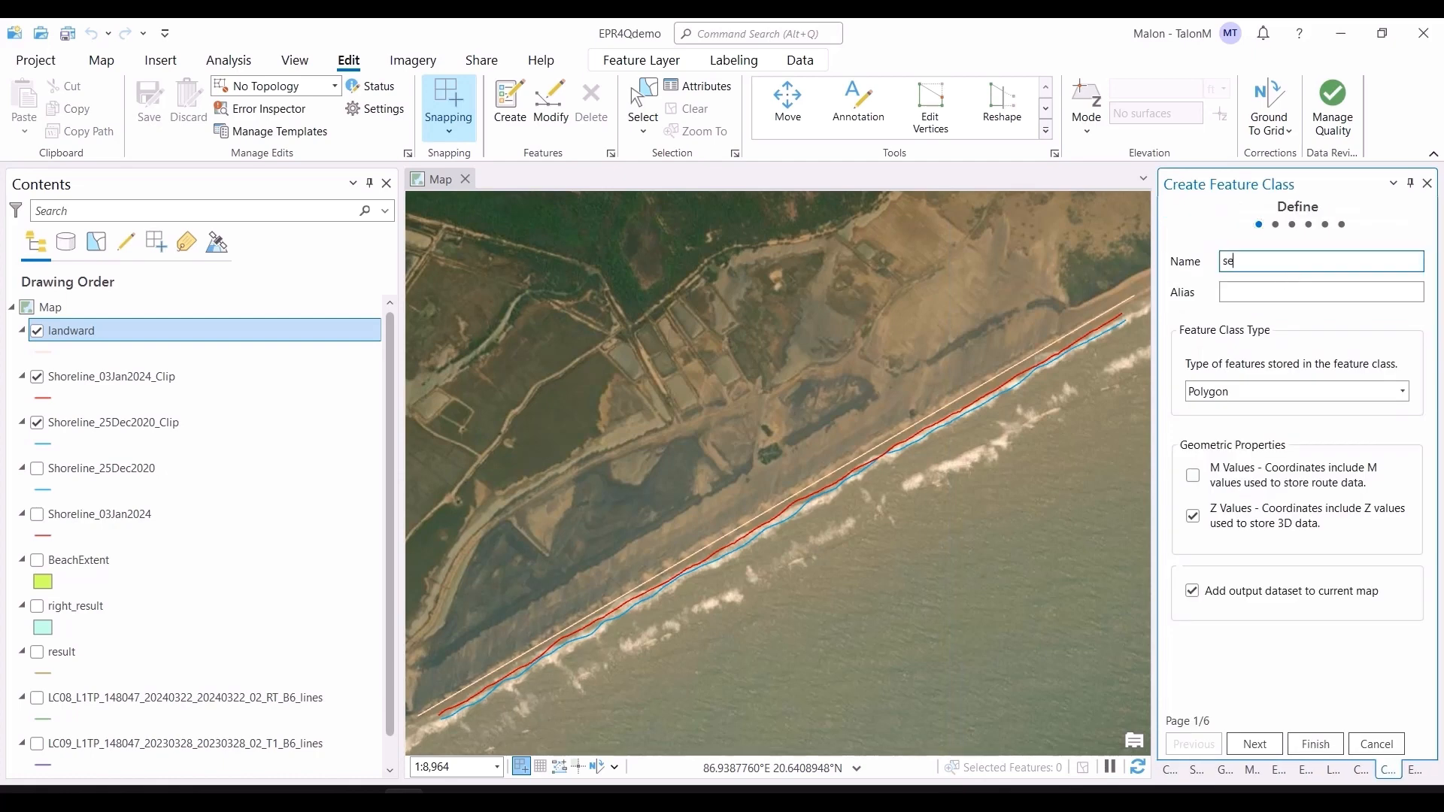
Step: Set the seaward feature class type to Line and finish creating it with the default settings
{"action": "left_click", "coordinate": [1299, 395]}
{"action": "left_click", "coordinate": [1294, 433]}
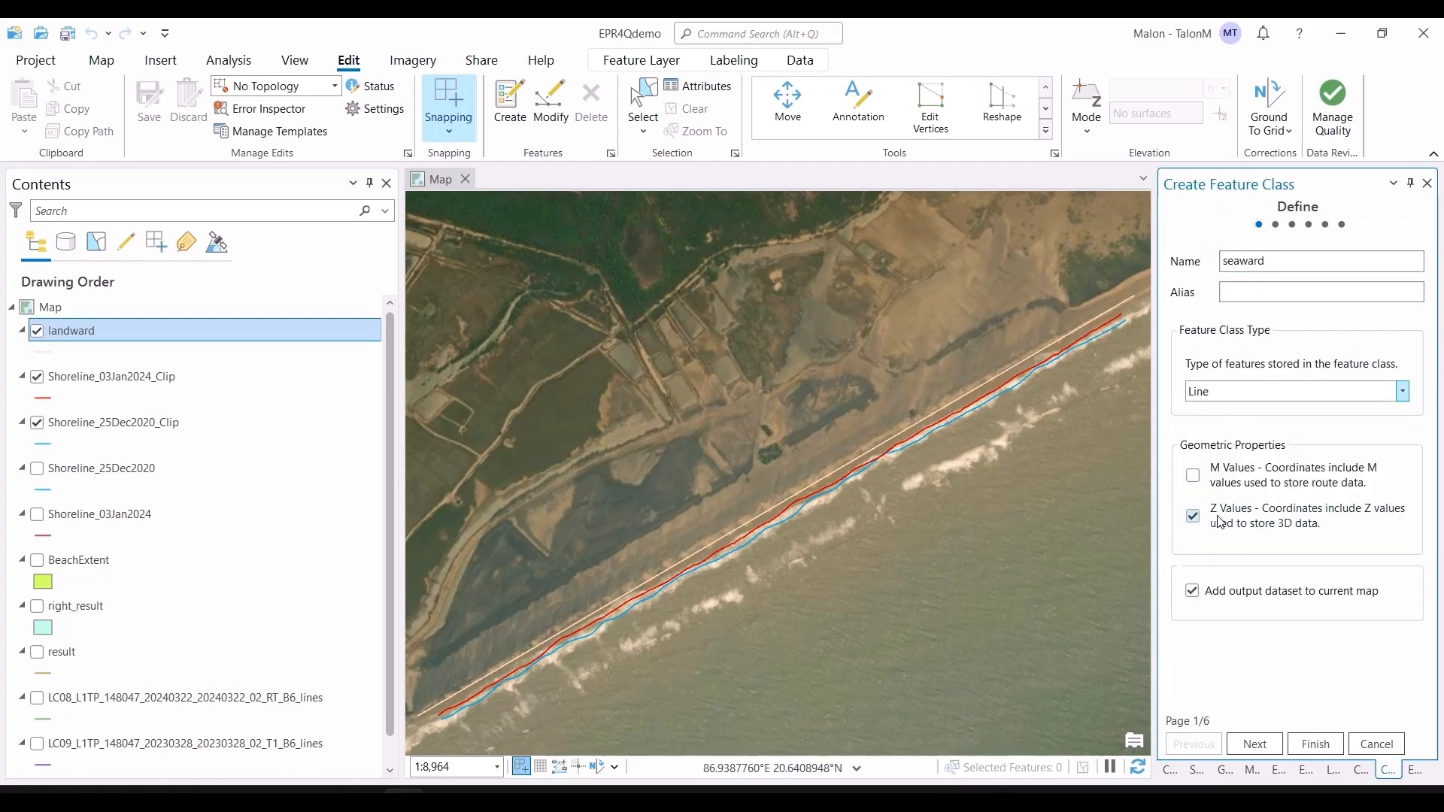
{"action": "left_click", "coordinate": [1268, 747]}
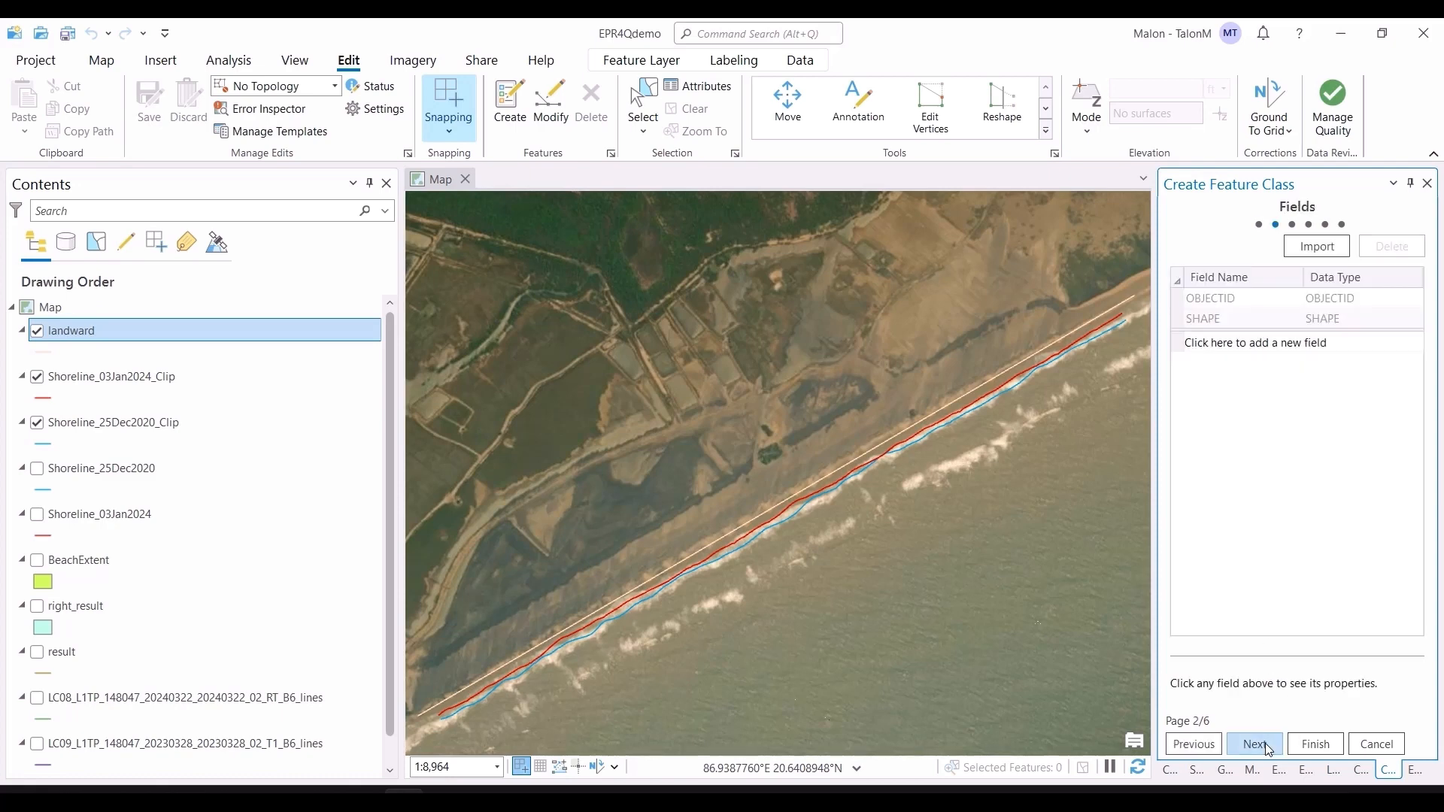
{"action": "left_click", "coordinate": [1268, 748]}
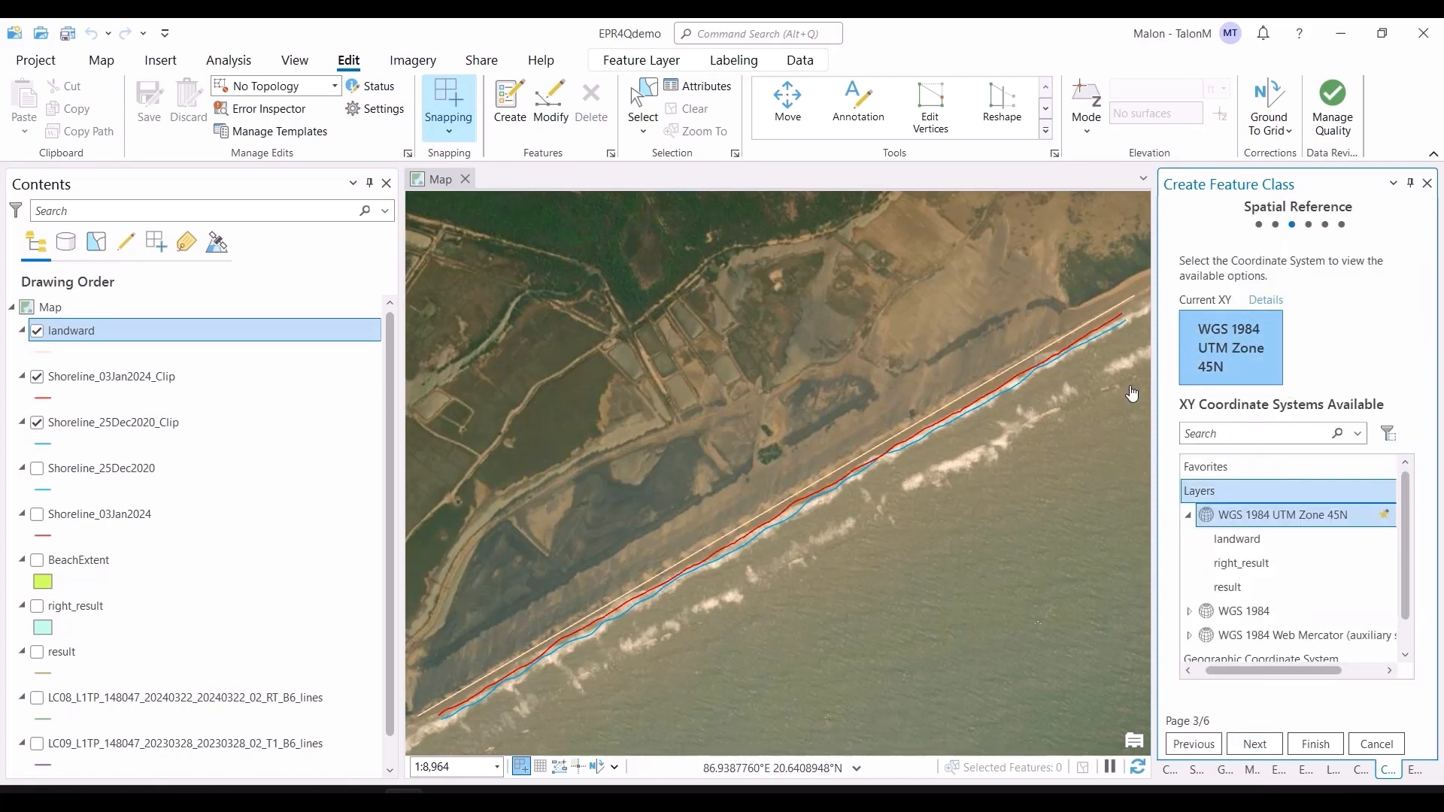
{"action": "left_click", "coordinate": [1315, 744]}
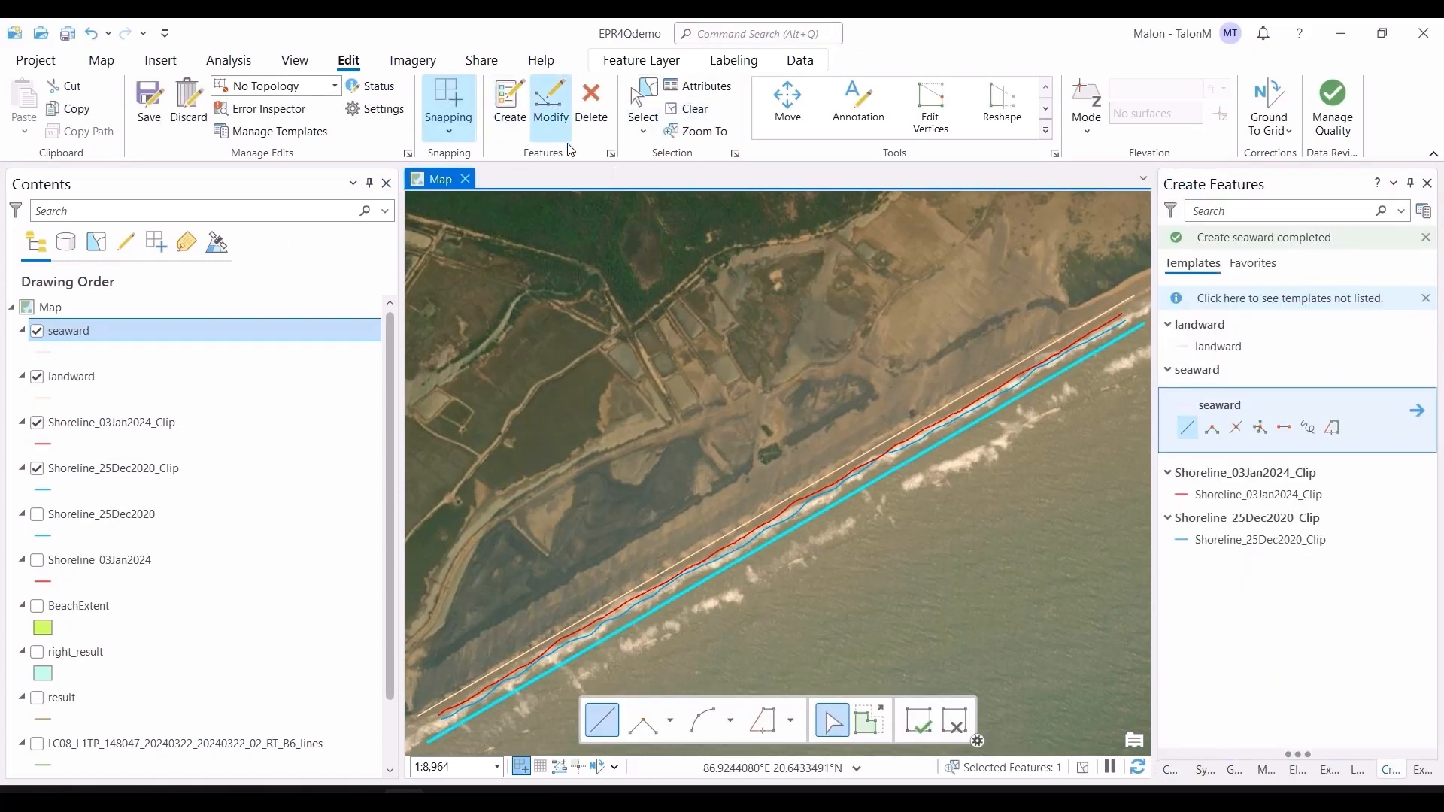
Step: Save the seaward baseline drawn seaward of the shorelines and clear the selection
{"action": "left_click", "coordinate": [143, 109]}
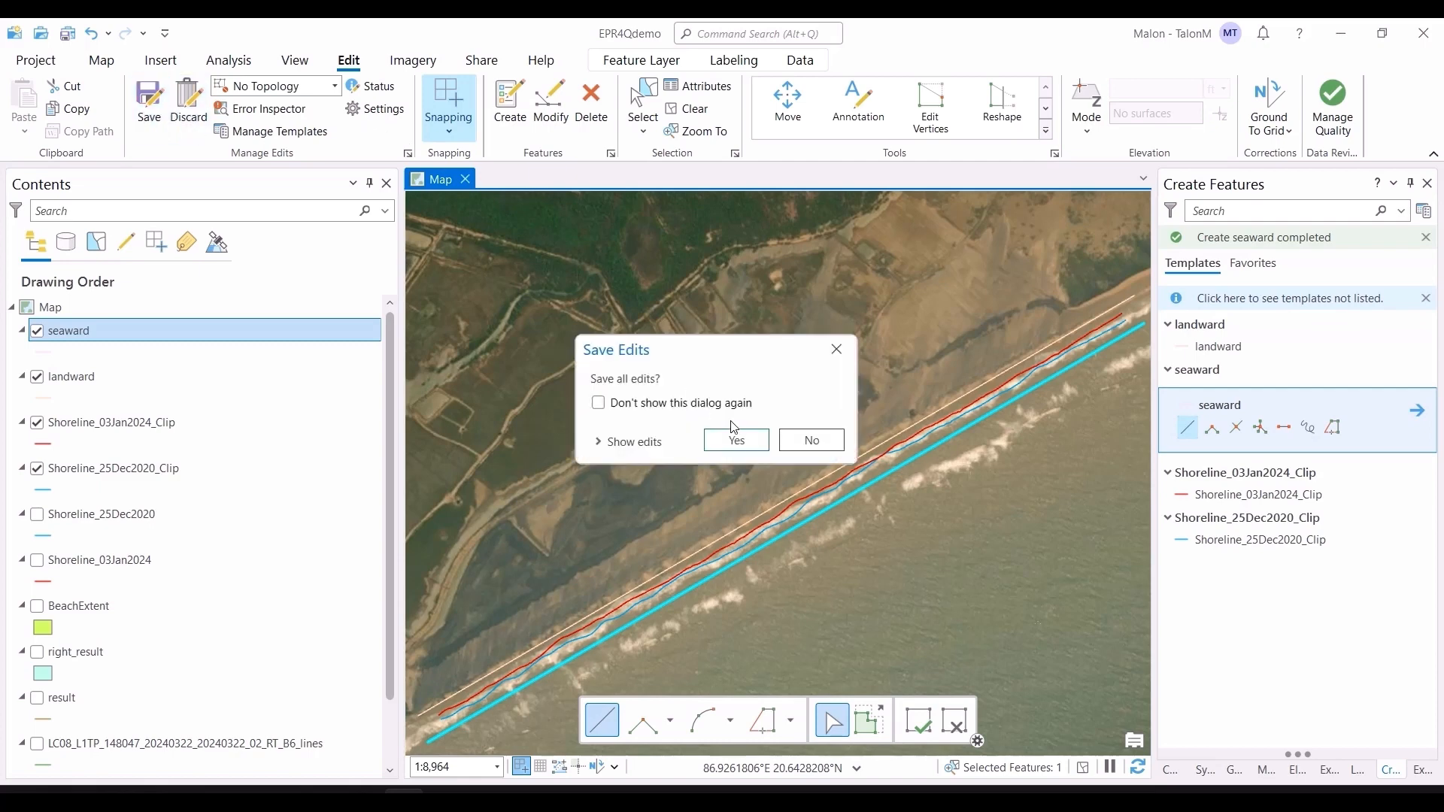
{"action": "left_click", "coordinate": [734, 436]}
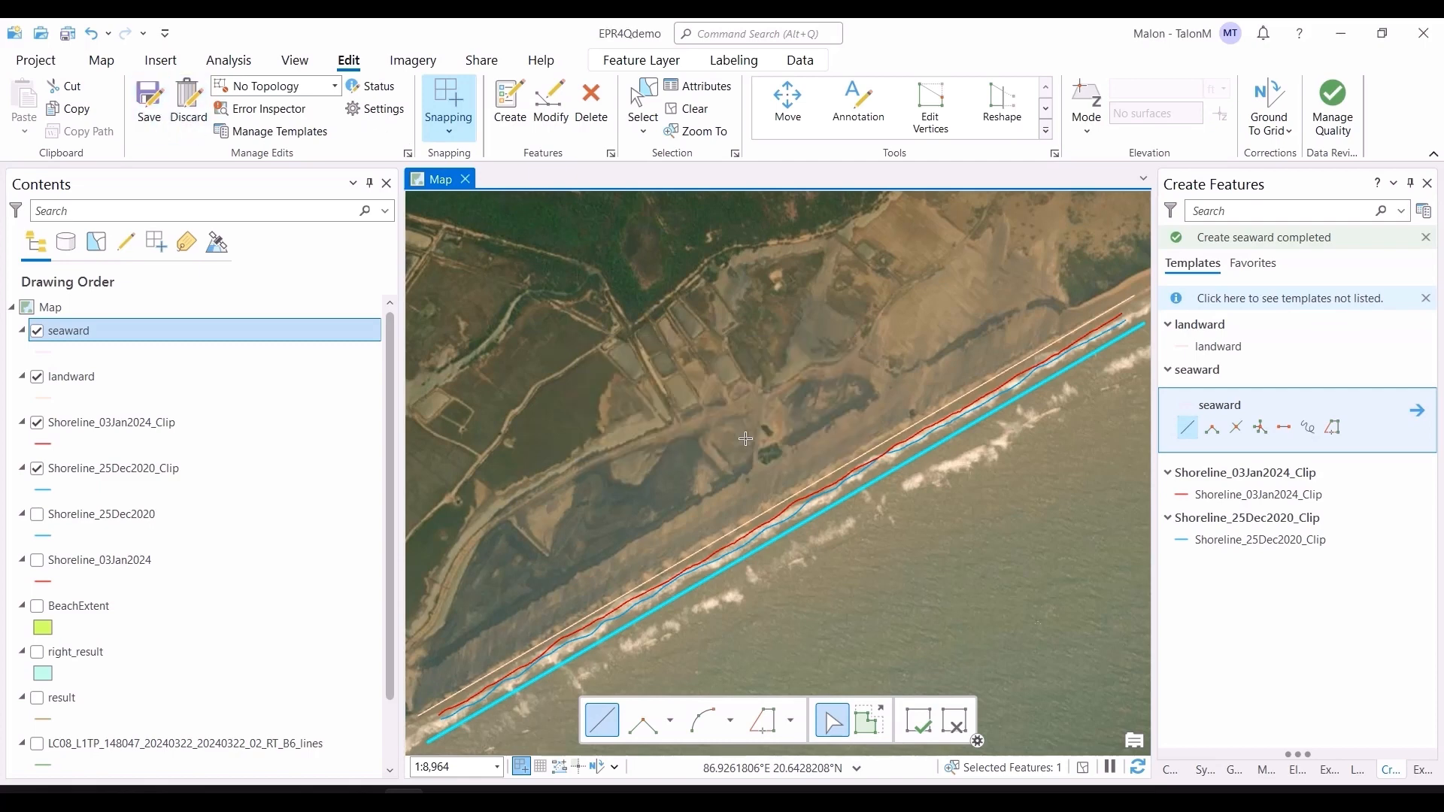
{"action": "left_click", "coordinate": [920, 727]}
{"action": "left_click", "coordinate": [686, 109]}
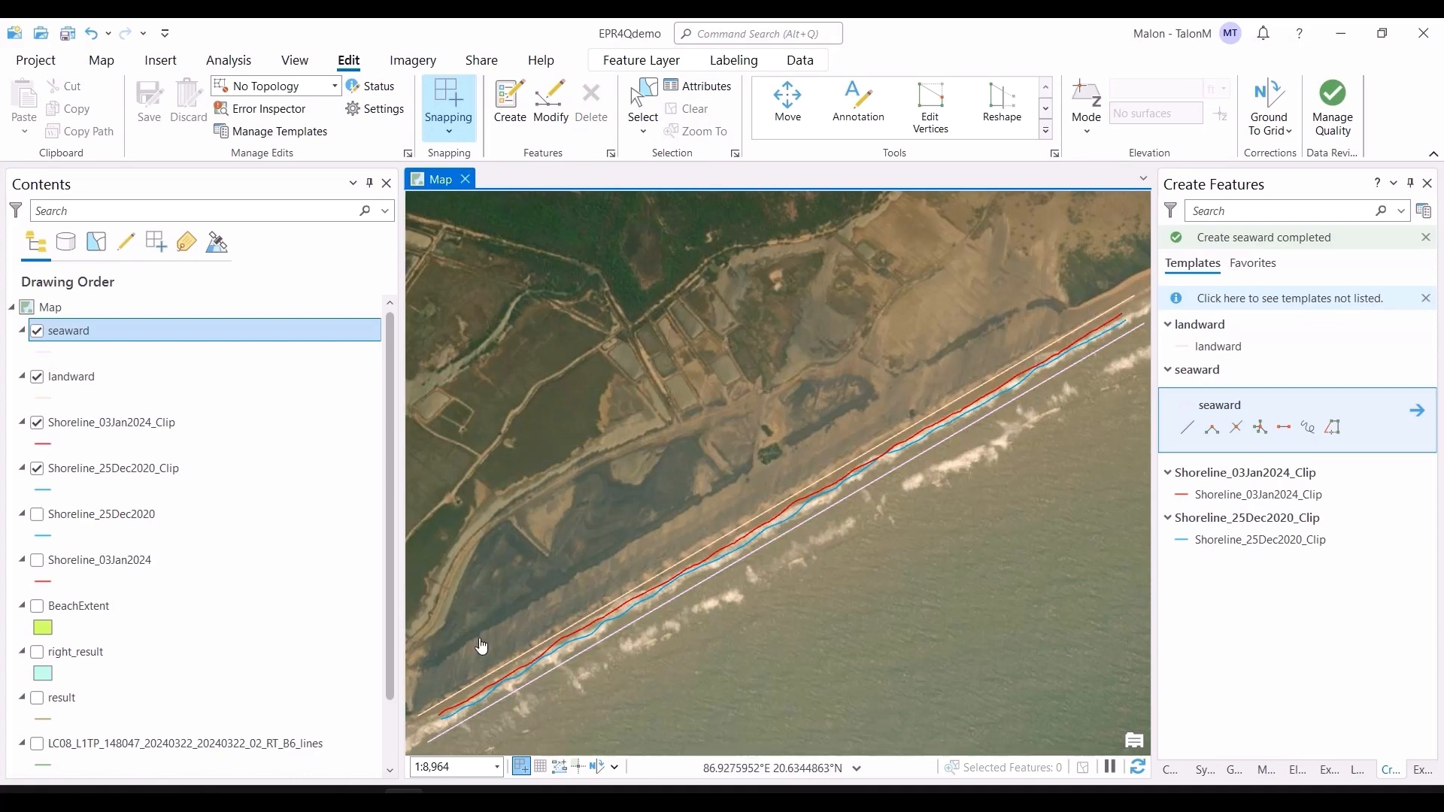
{"action": "scroll", "coordinate": [752, 618], "scroll_direction": "down", "scroll_amount": 3}
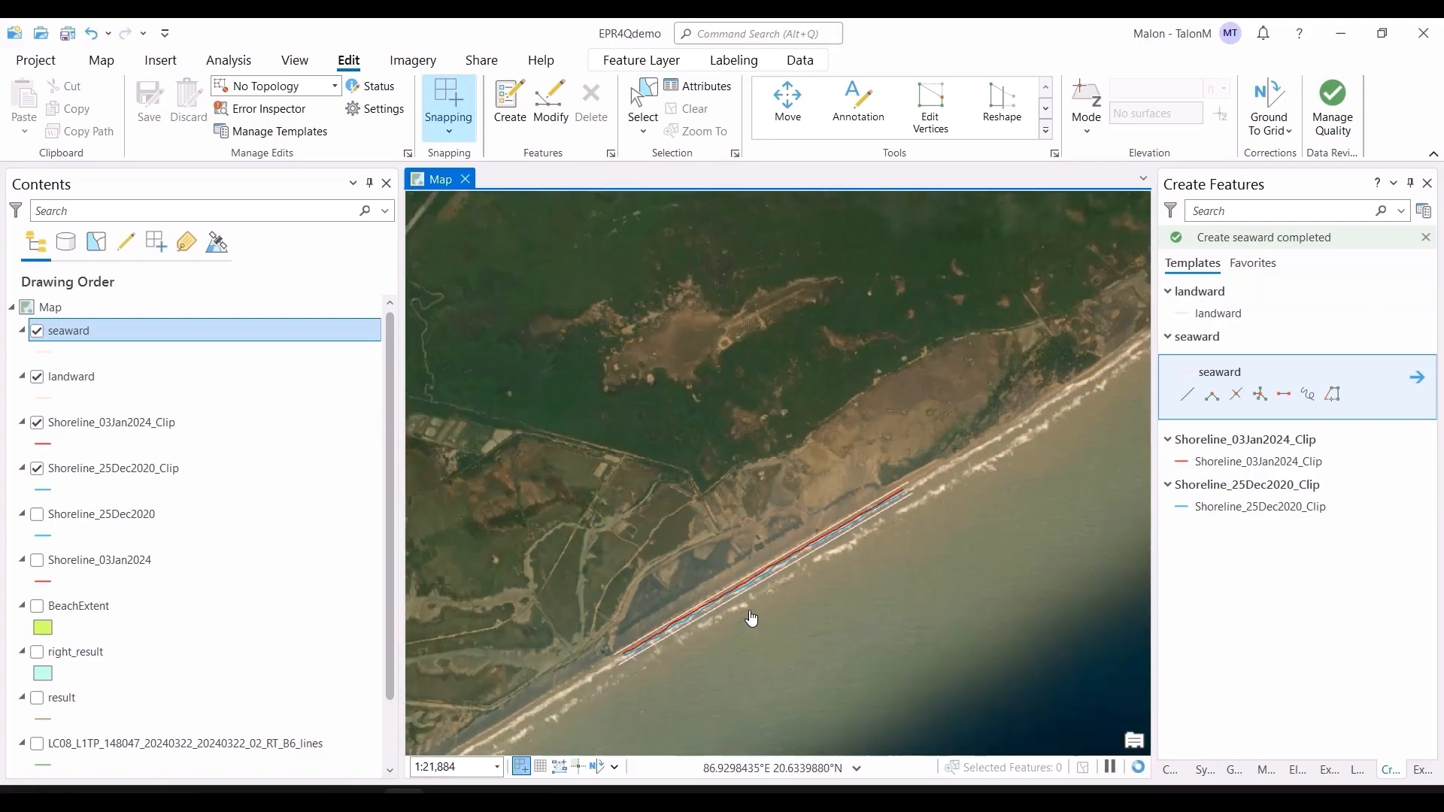
{"action": "scroll", "coordinate": [751, 618], "scroll_direction": "up", "scroll_amount": 3}
{"action": "left_click_drag", "start_coordinate": [752, 621], "coordinate": [753, 580]}
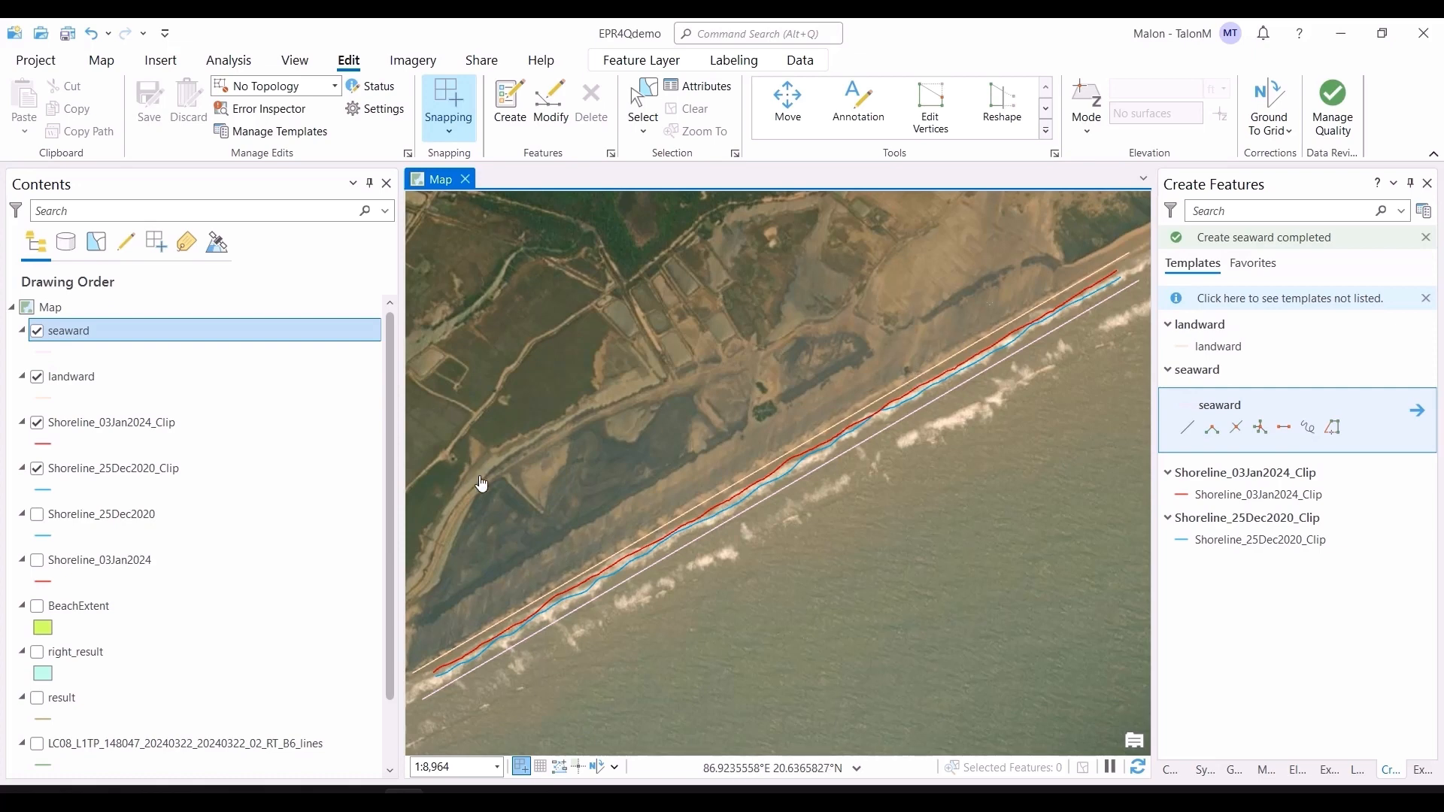
{"action": "right_click", "coordinate": [106, 343]}
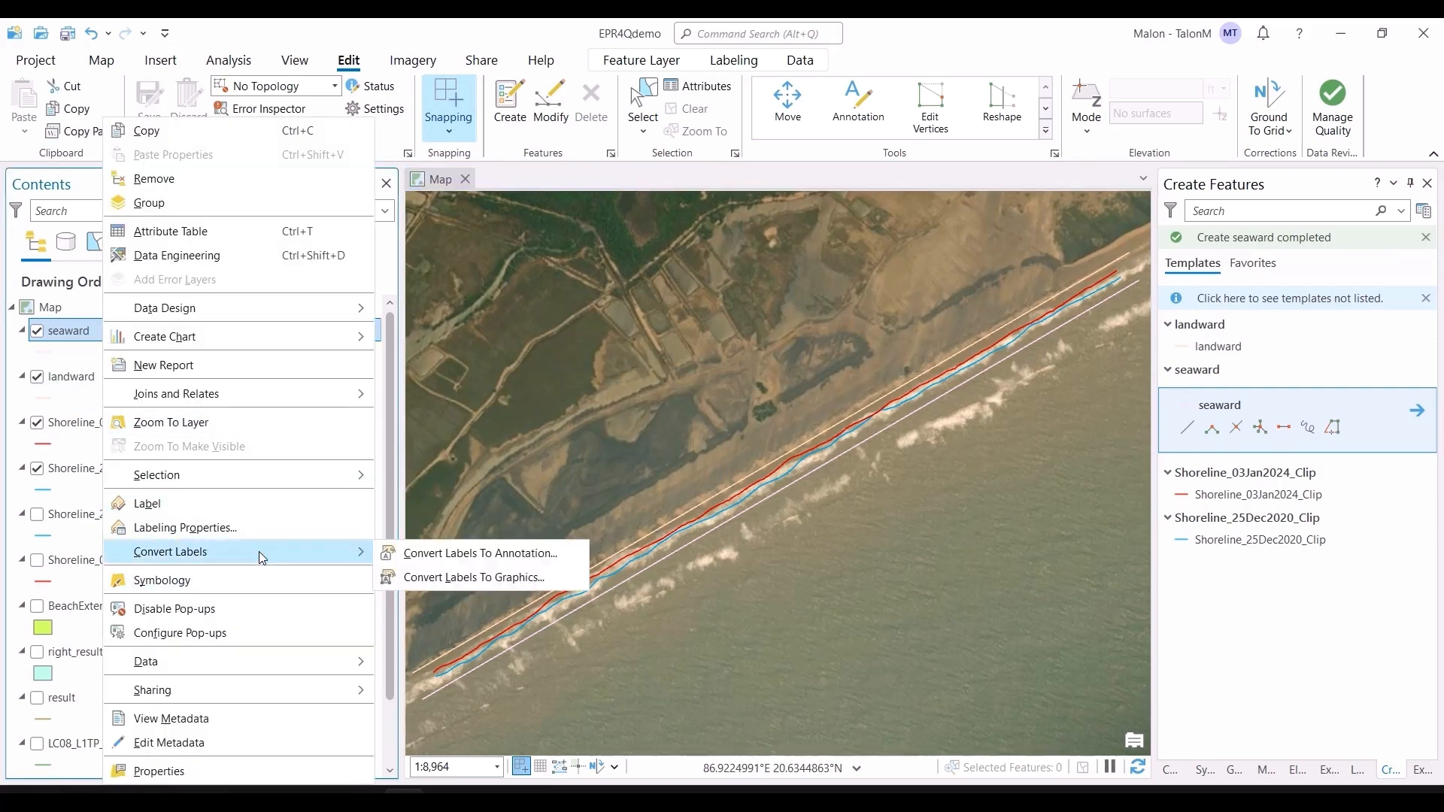
{"action": "mouse_move", "coordinate": [260, 666]}
{"action": "left_click", "coordinate": [444, 664]}
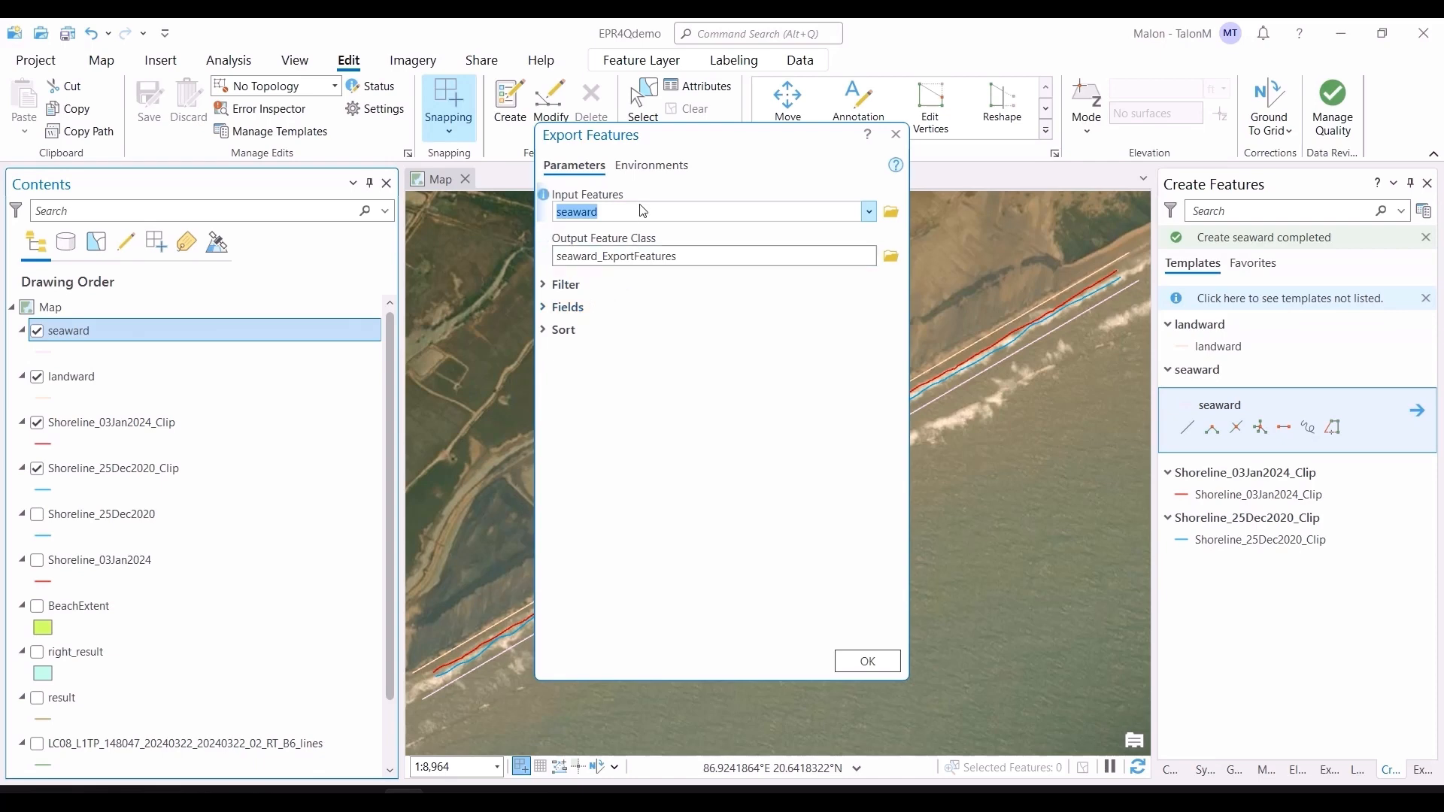
{"action": "left_click", "coordinate": [858, 258]}
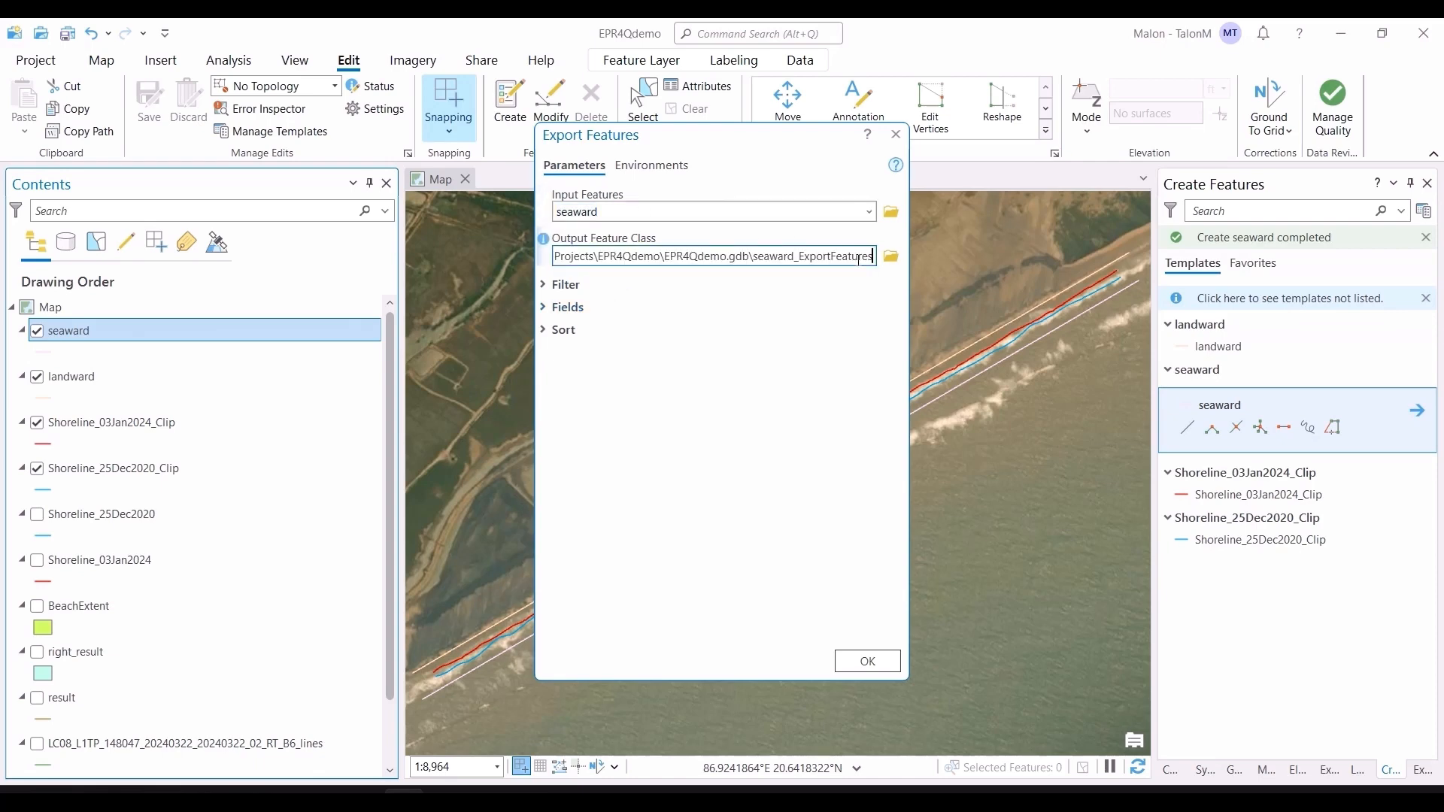
{"action": "key", "text": "ctrl+a"}
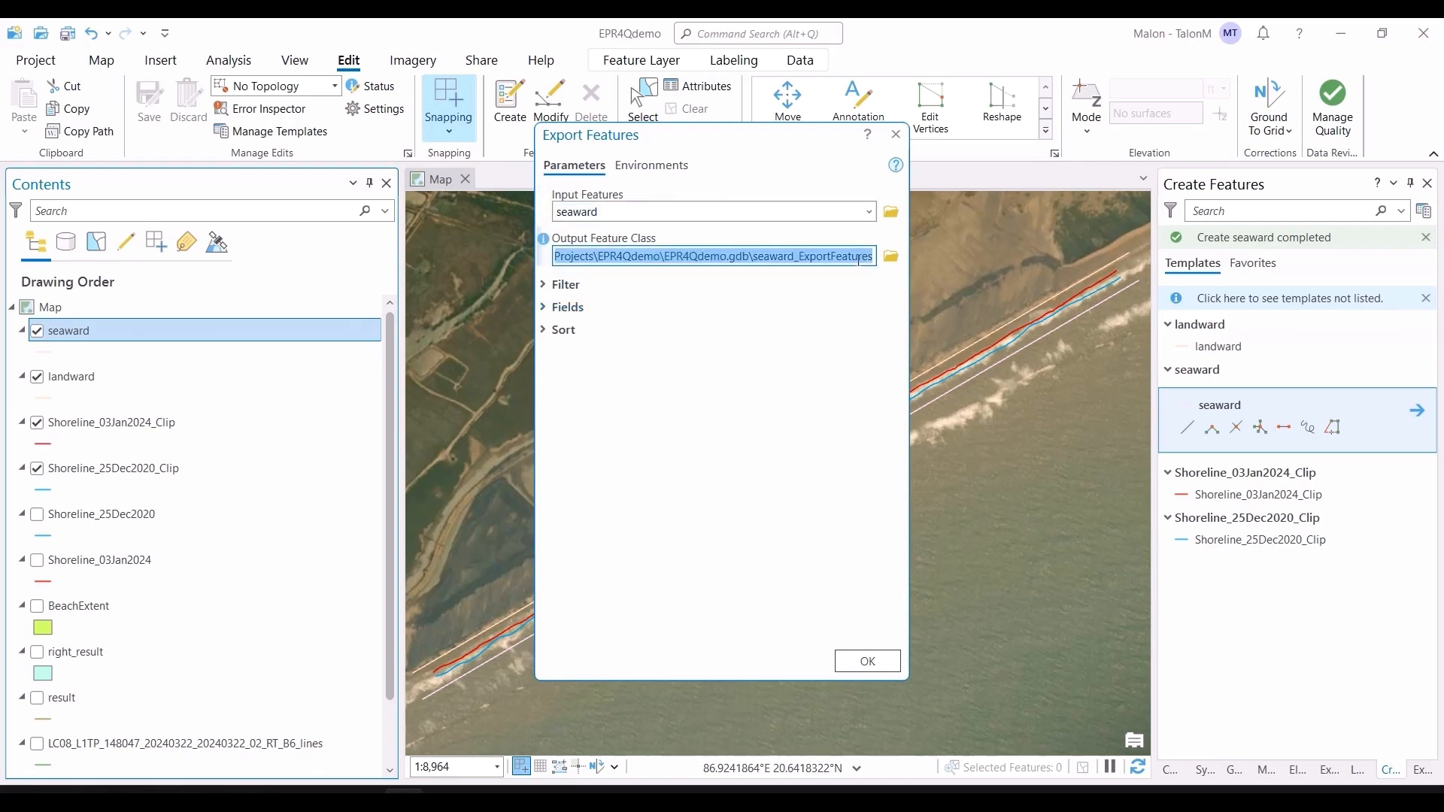
{"action": "type", "text": "abcd.shp"}
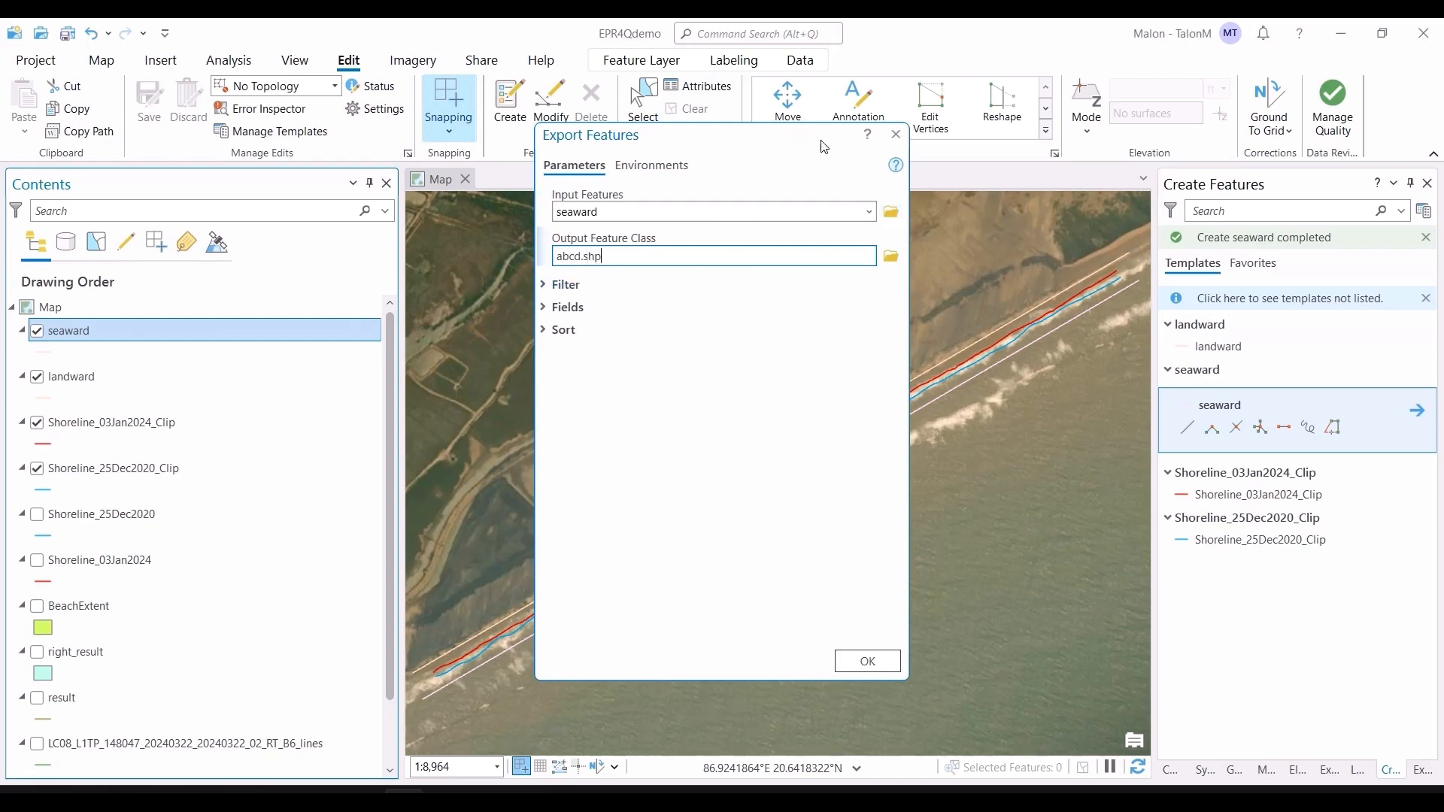
{"action": "left_click", "coordinate": [896, 135]}
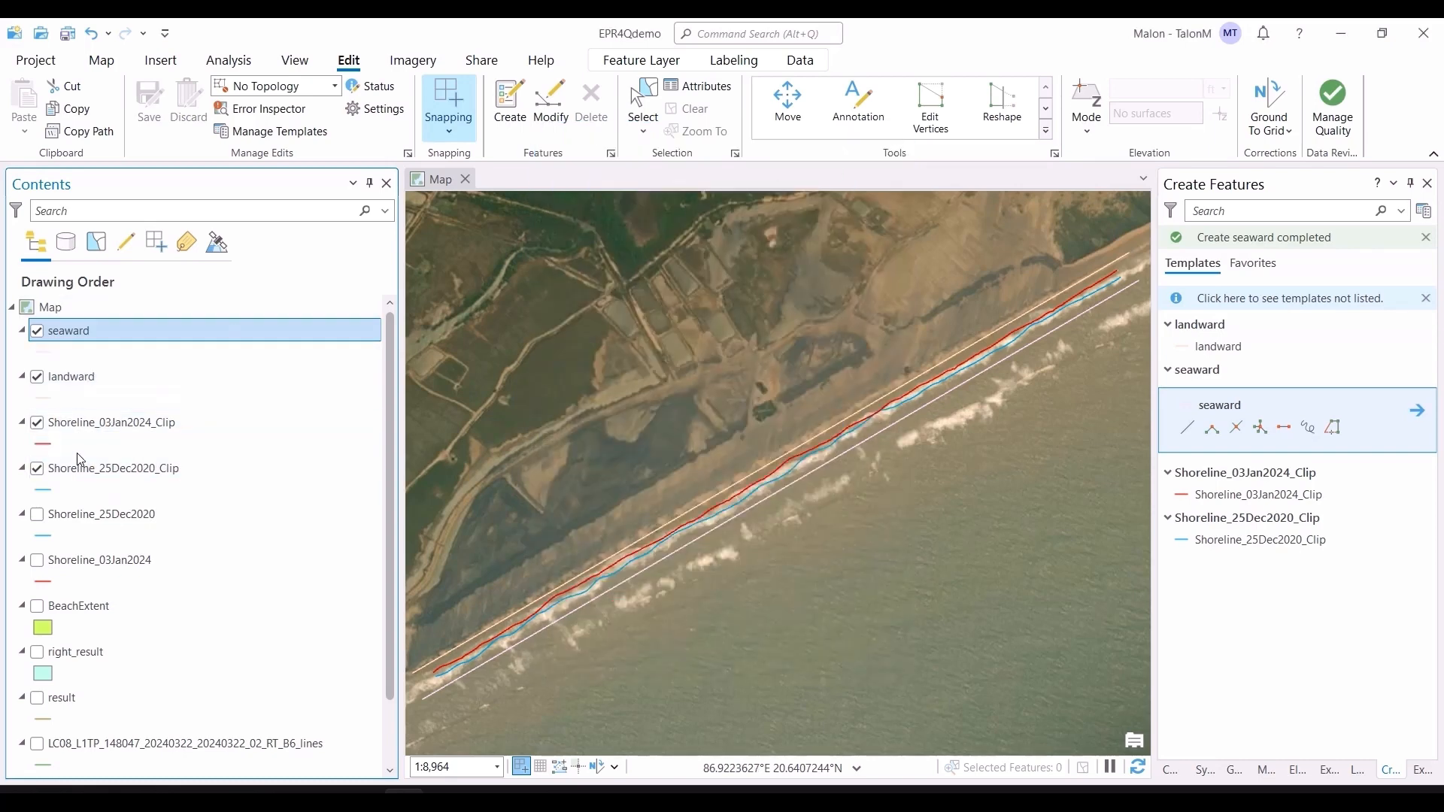
{"action": "right_click", "coordinate": [104, 427]}
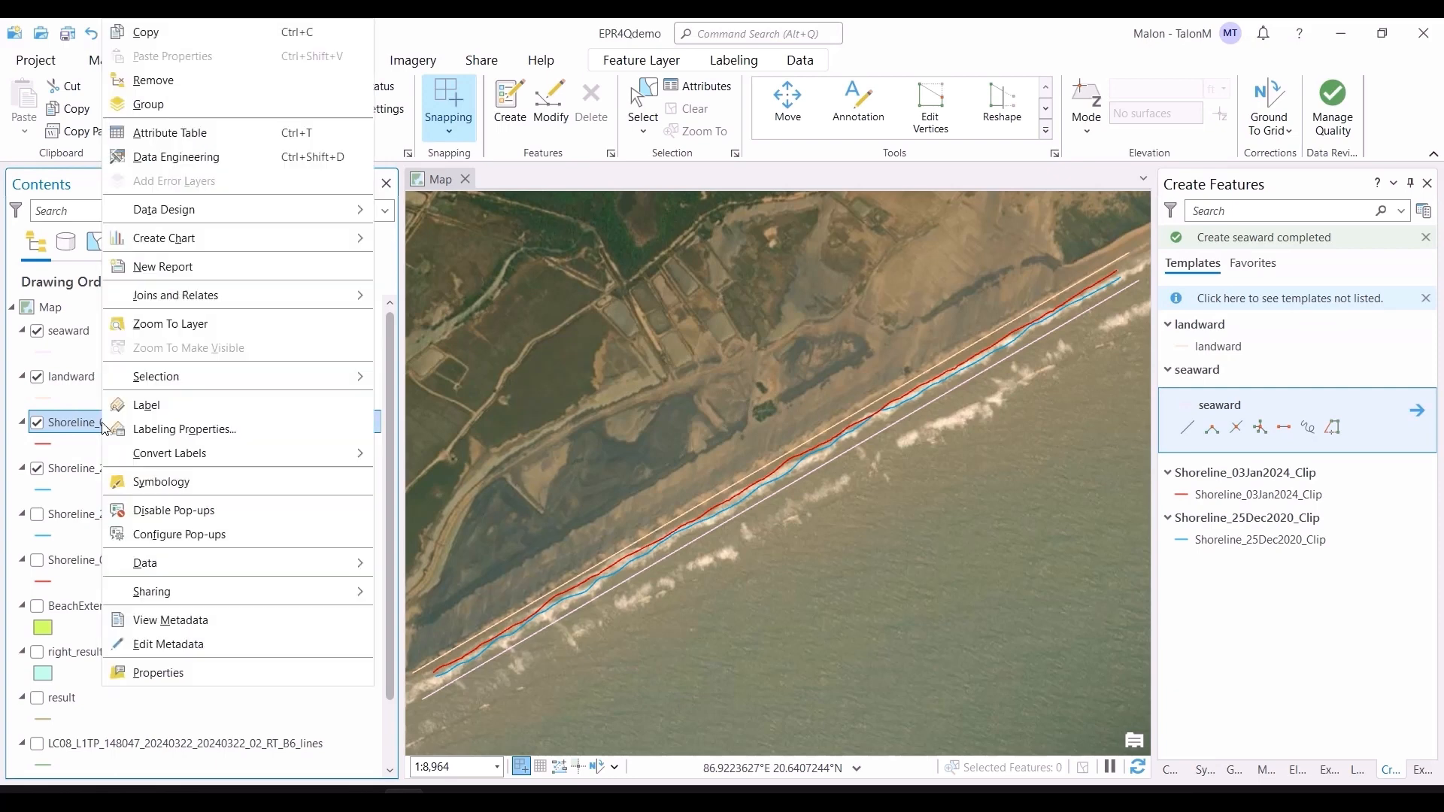
{"action": "mouse_move", "coordinate": [213, 561]}
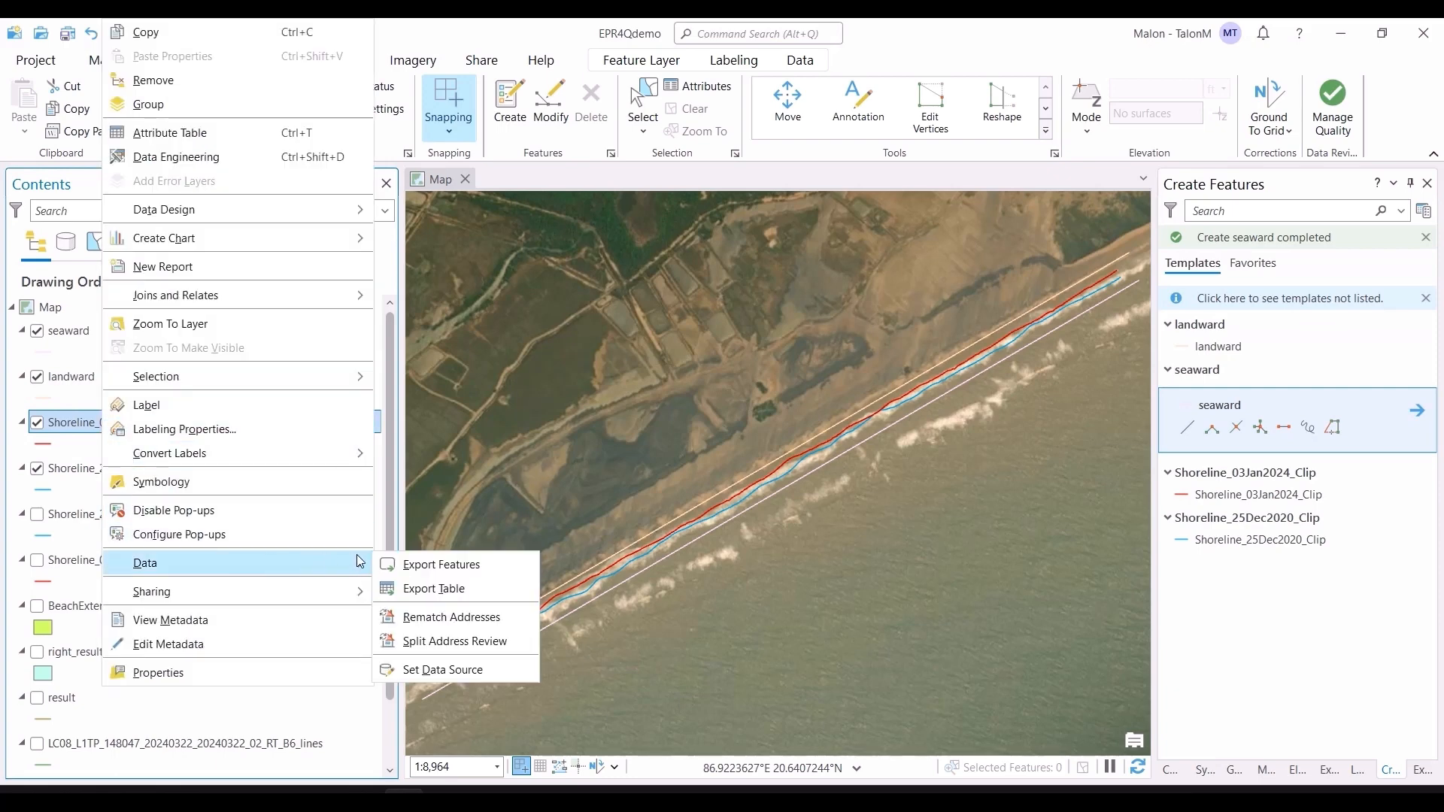
{"action": "left_click", "coordinate": [418, 562]}
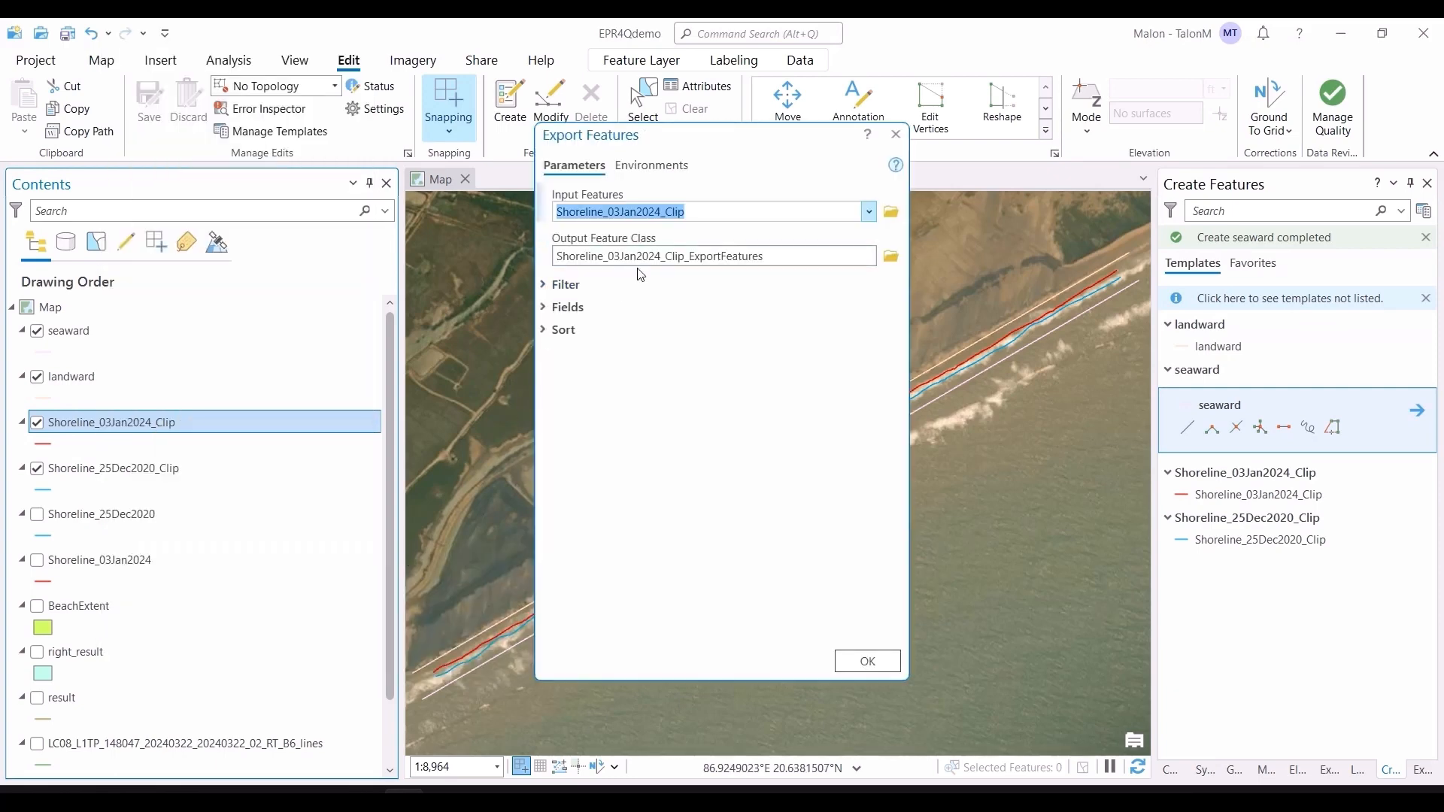
{"action": "left_click", "coordinate": [648, 167]}
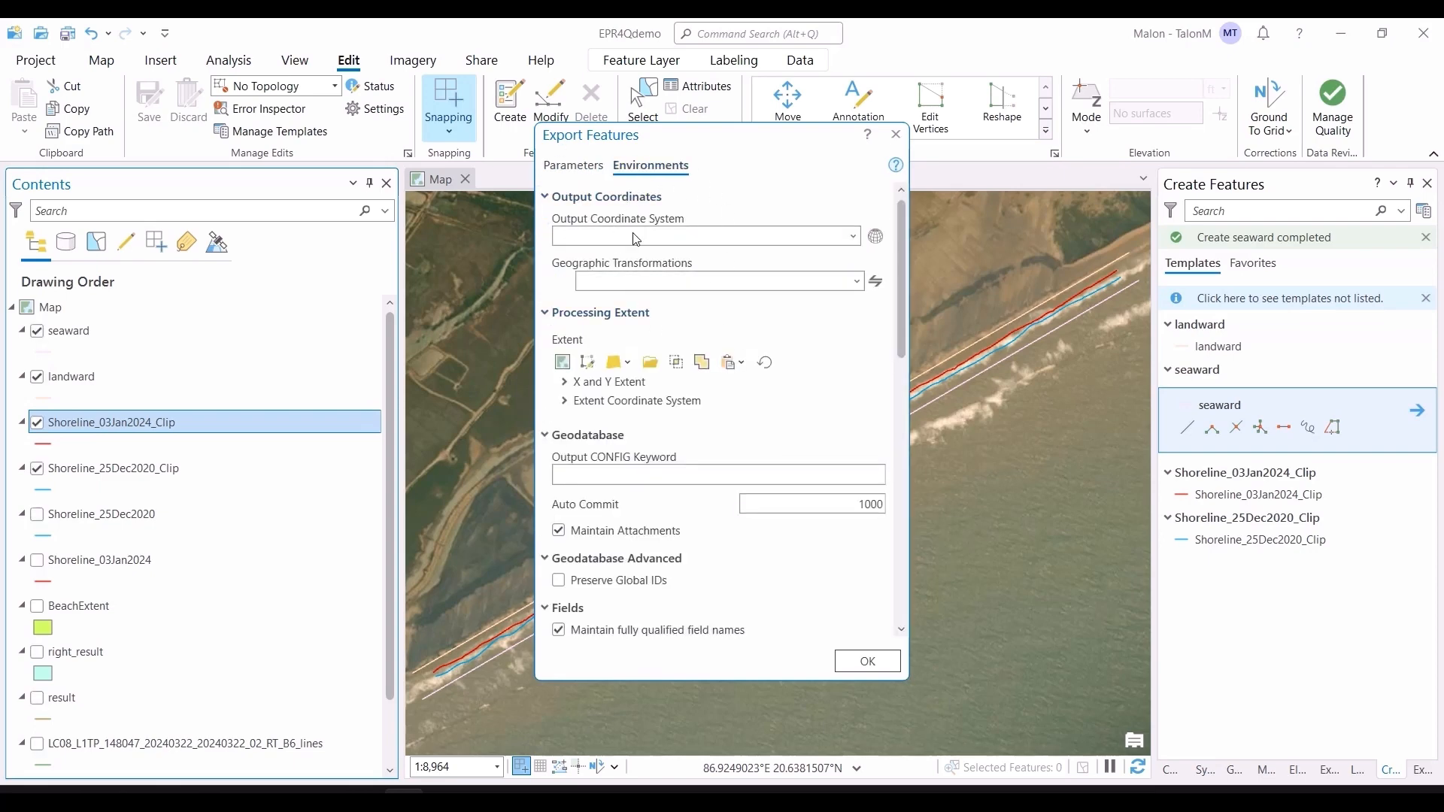
{"action": "left_click", "coordinate": [853, 239]}
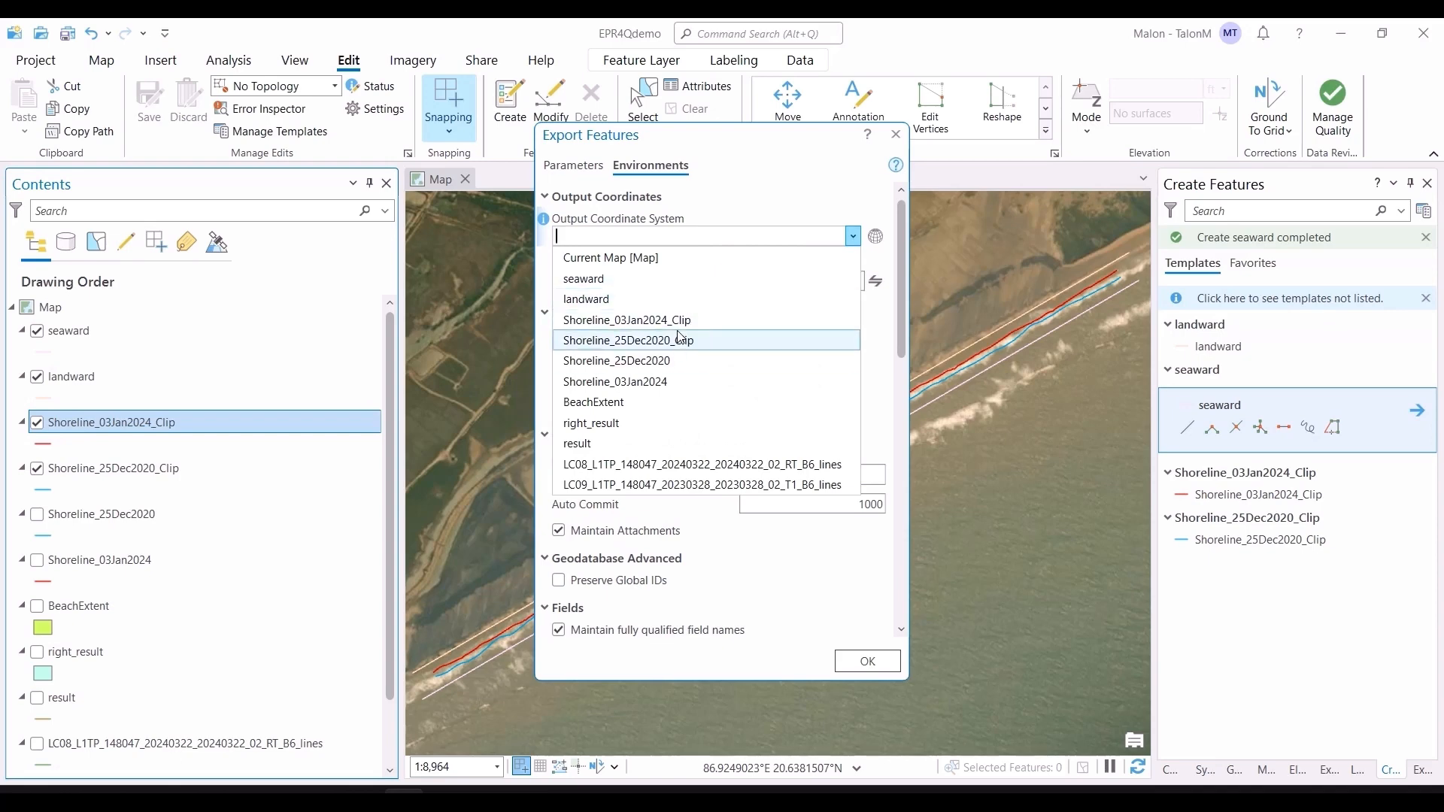
{"action": "left_click", "coordinate": [667, 300]}
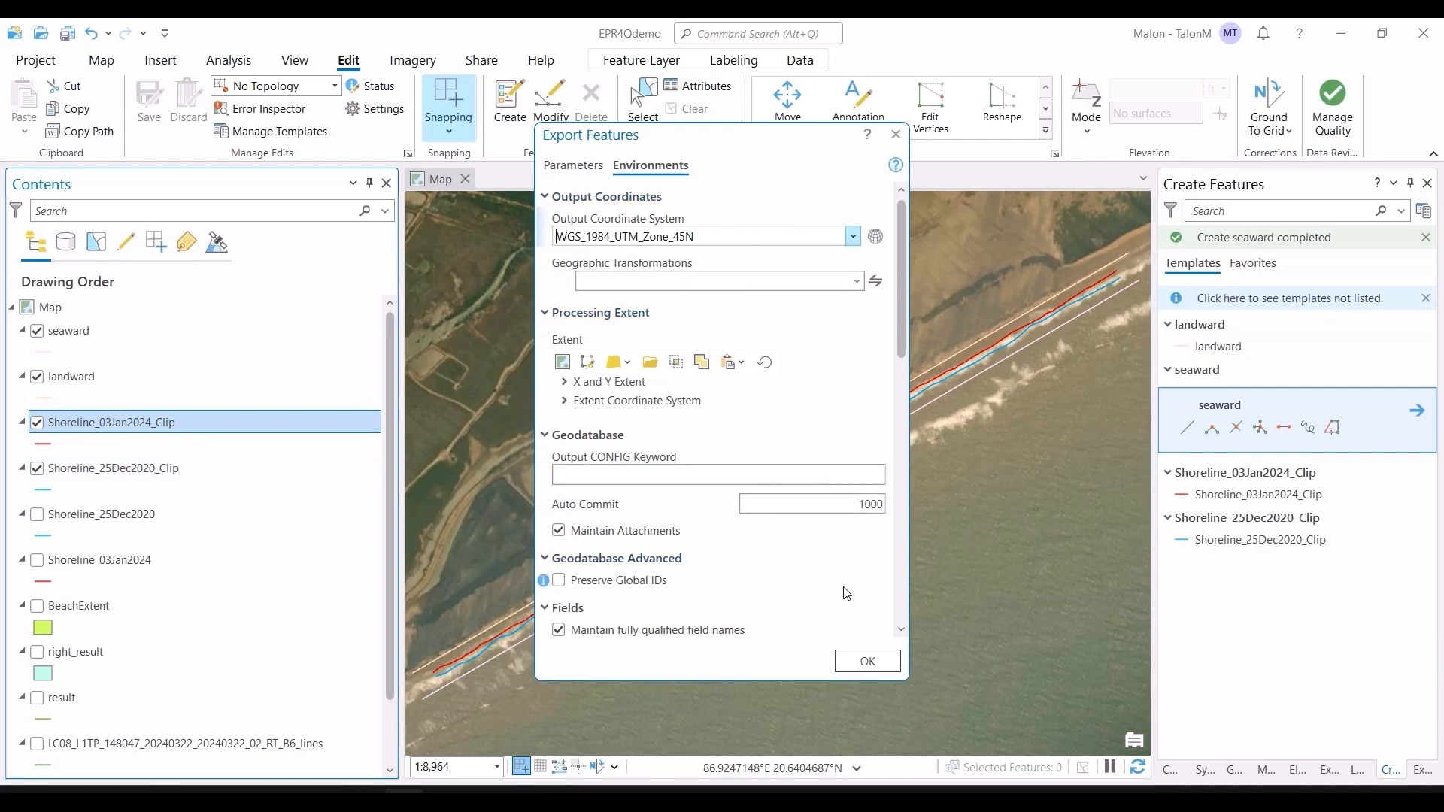
{"action": "left_click", "coordinate": [896, 134]}
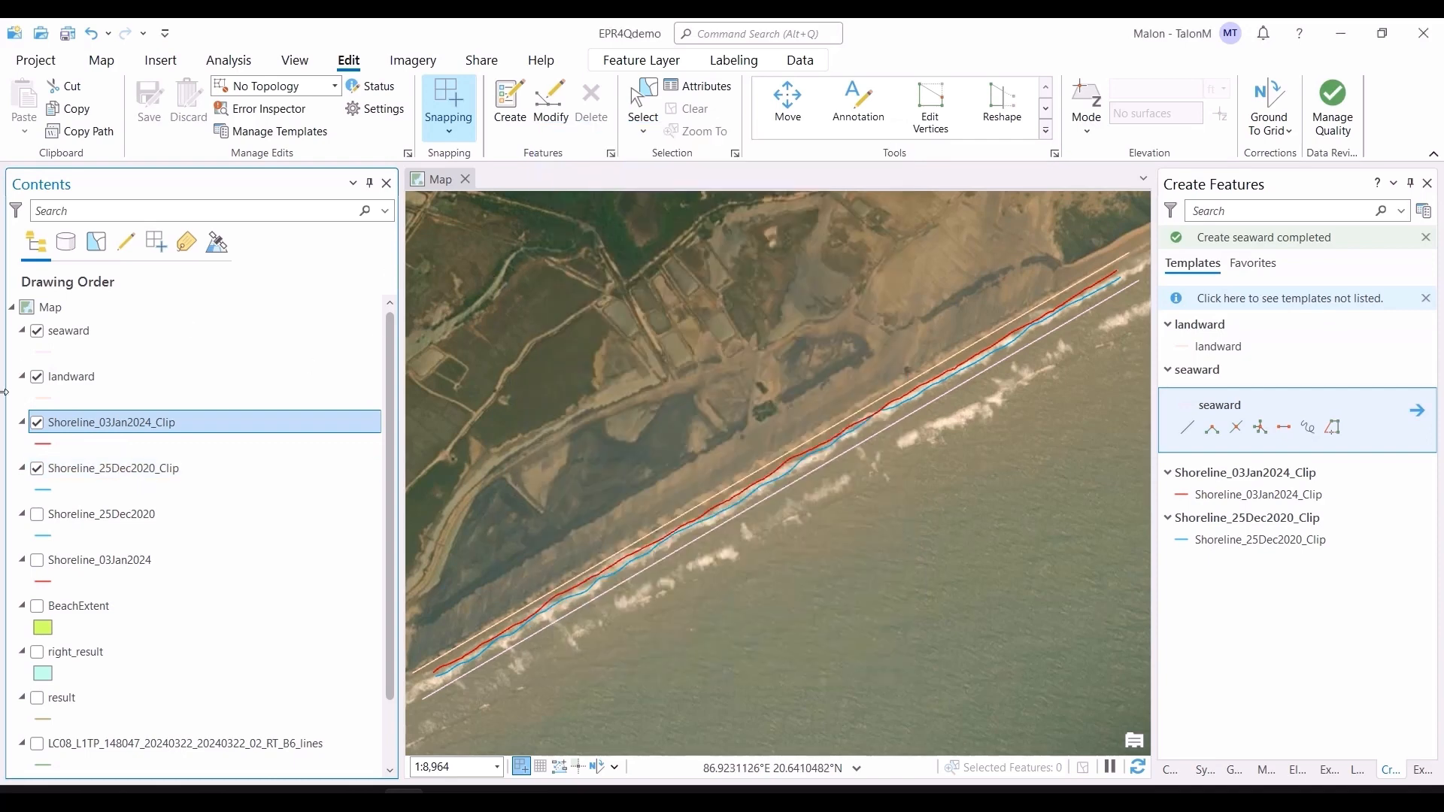
Step: Inspect the attribute tables of Shoreline_03Jan2024_Clip and landward
{"action": "right_click", "coordinate": [94, 413]}
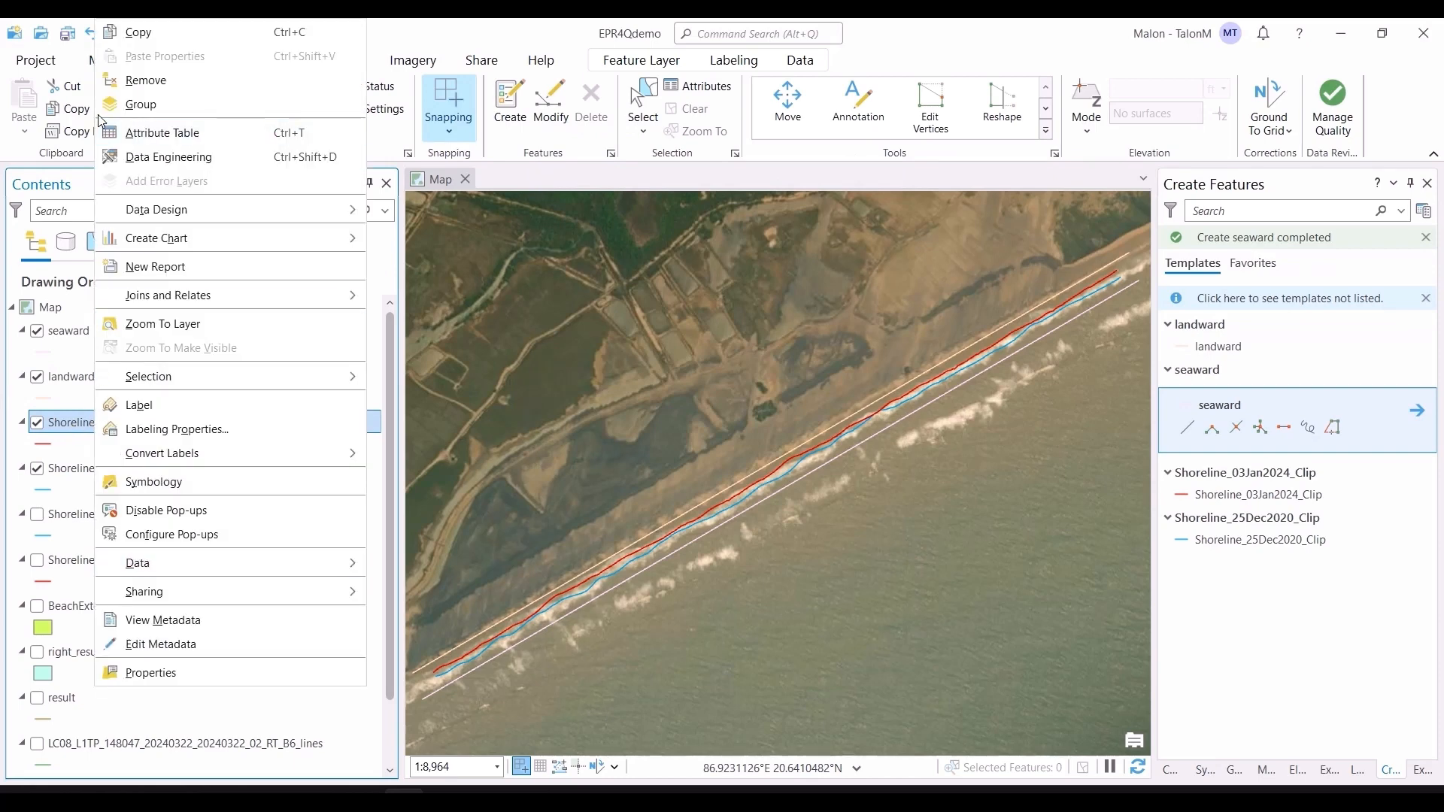
{"action": "left_click", "coordinate": [156, 135]}
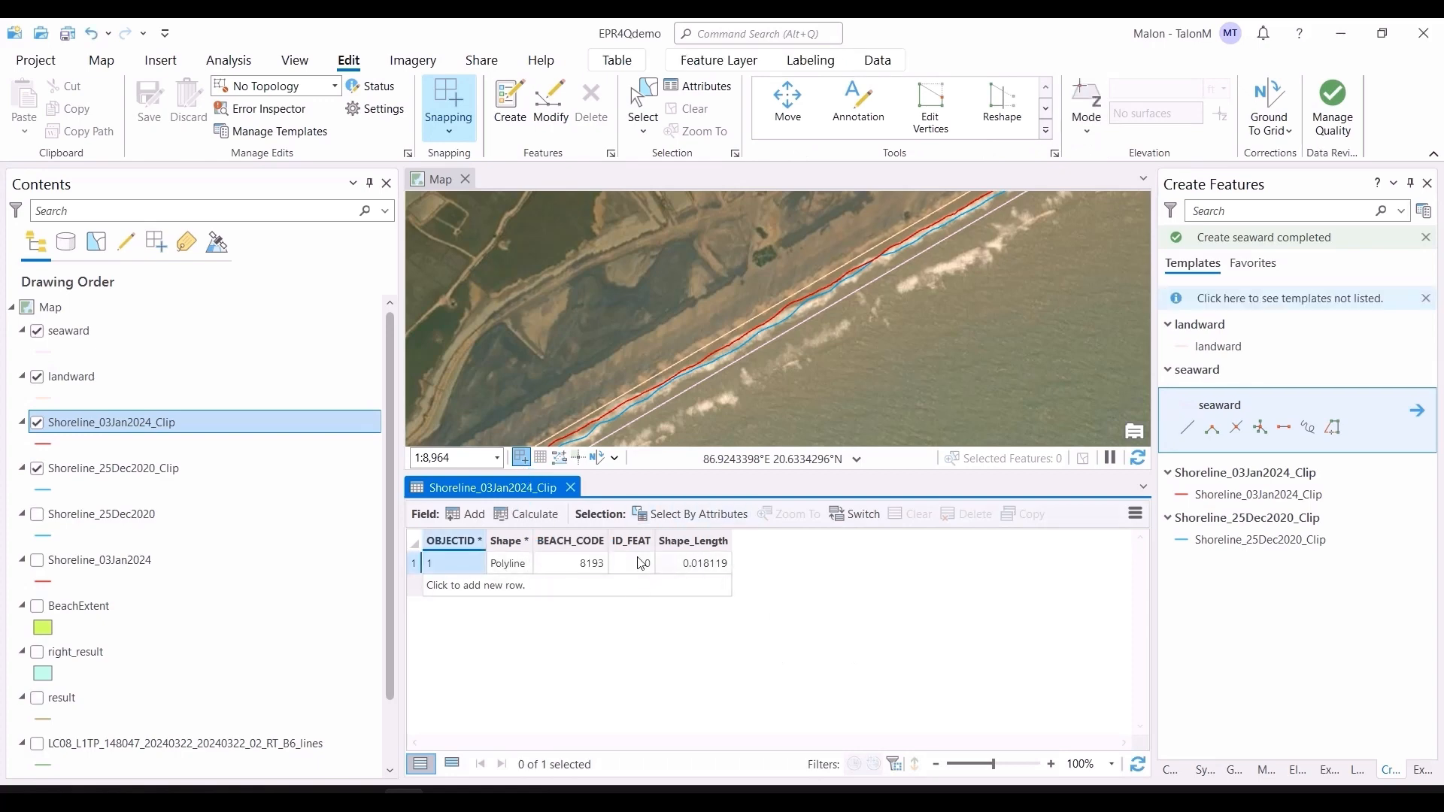
{"action": "left_click", "coordinate": [571, 487]}
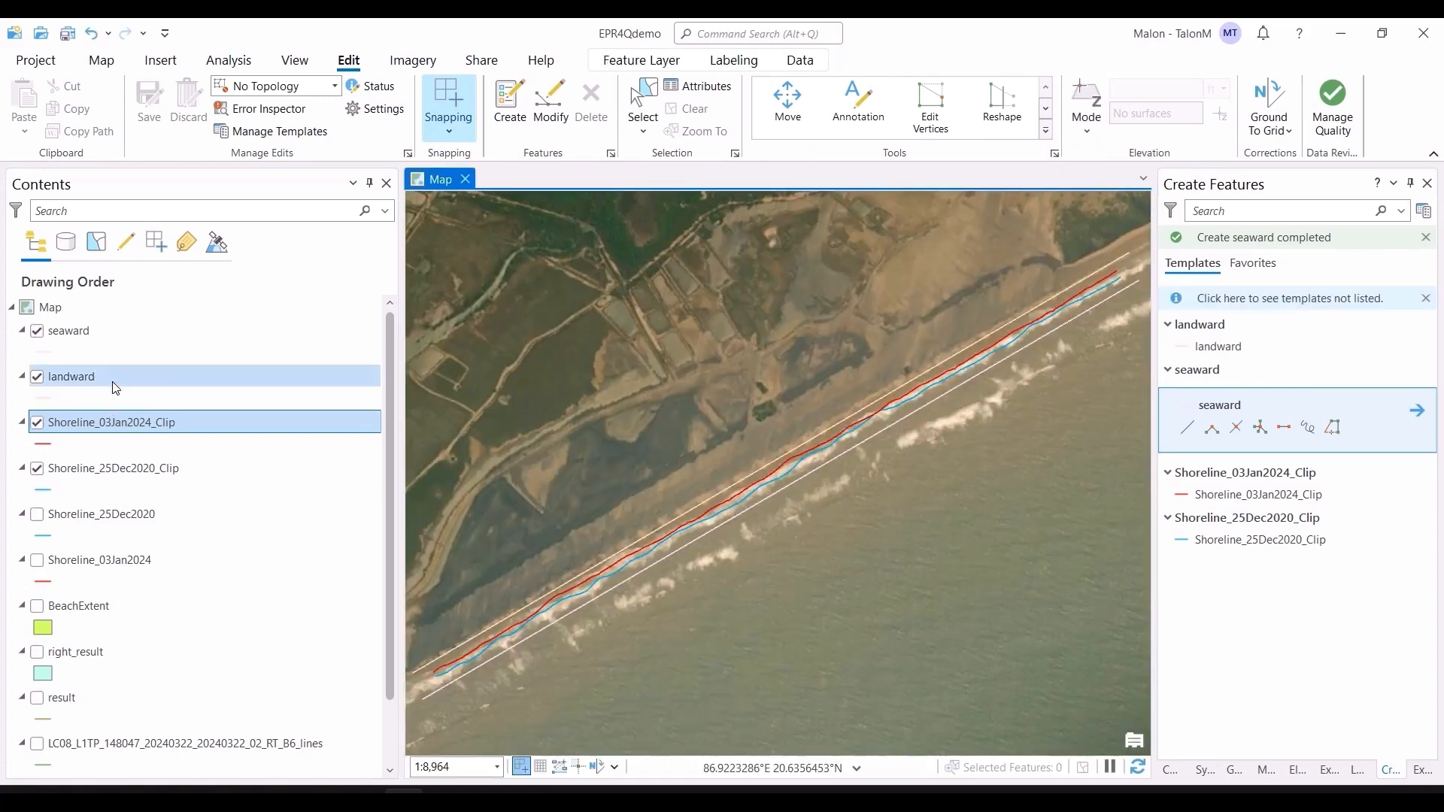
{"action": "right_click", "coordinate": [113, 384]}
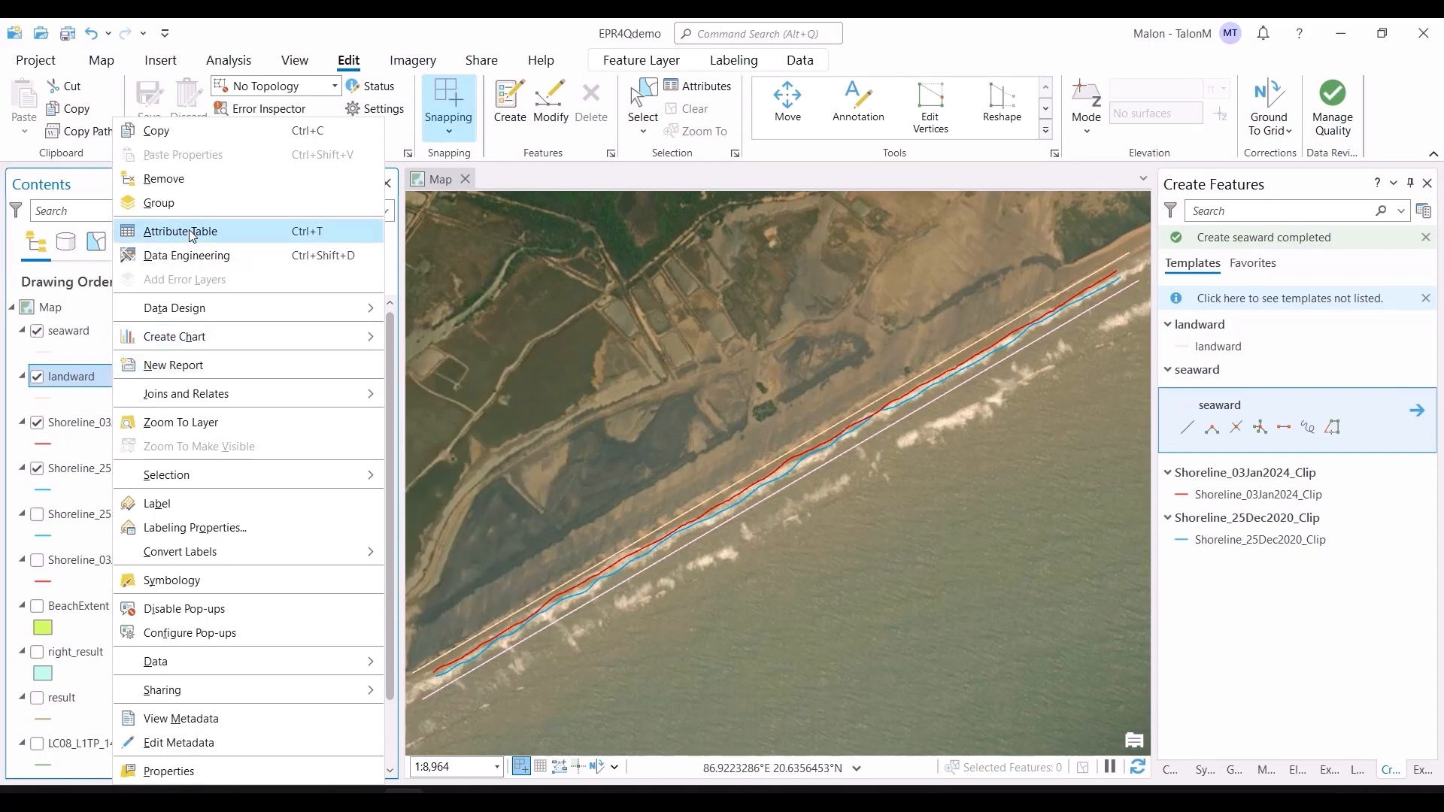
{"action": "left_click", "coordinate": [191, 235]}
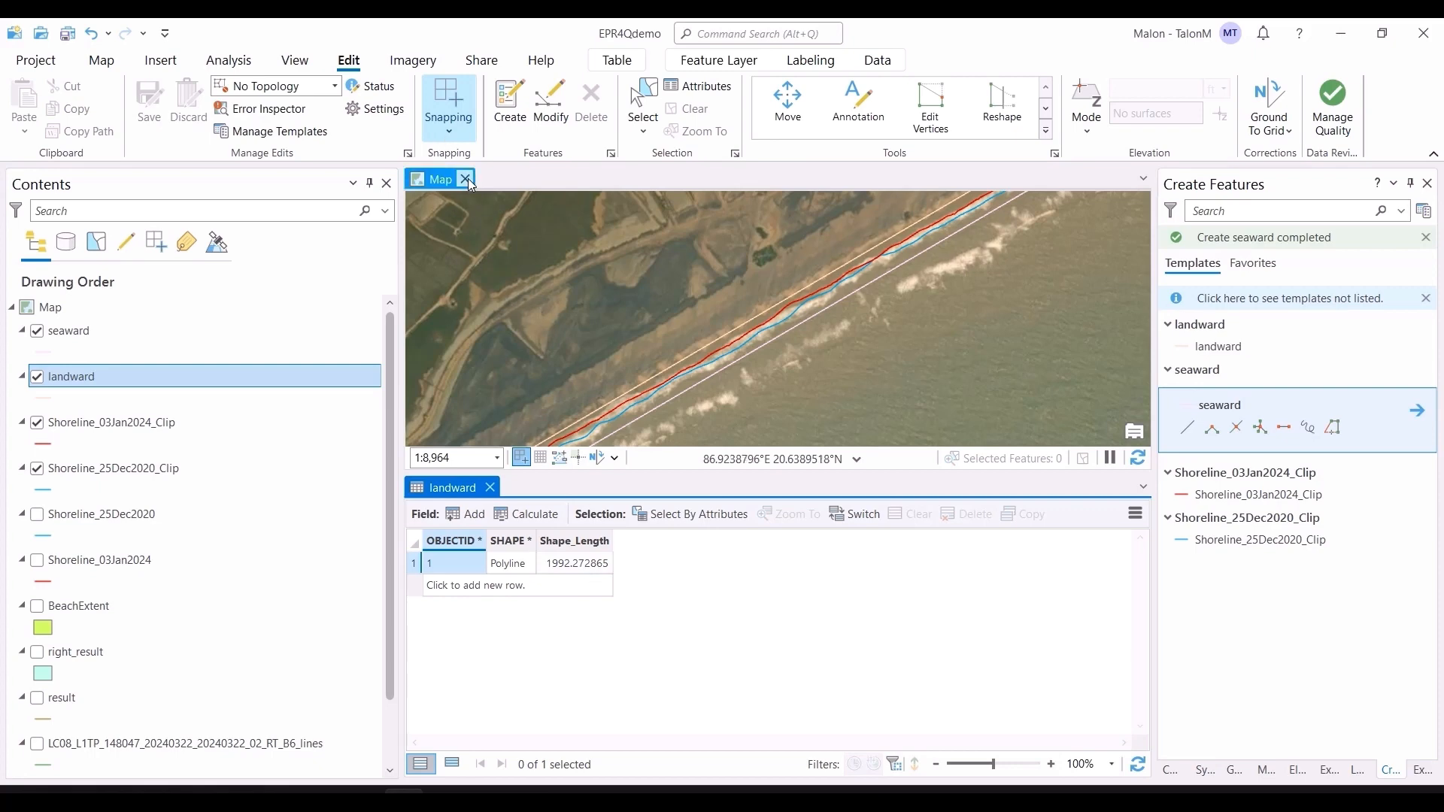
{"action": "left_click", "coordinate": [489, 488]}
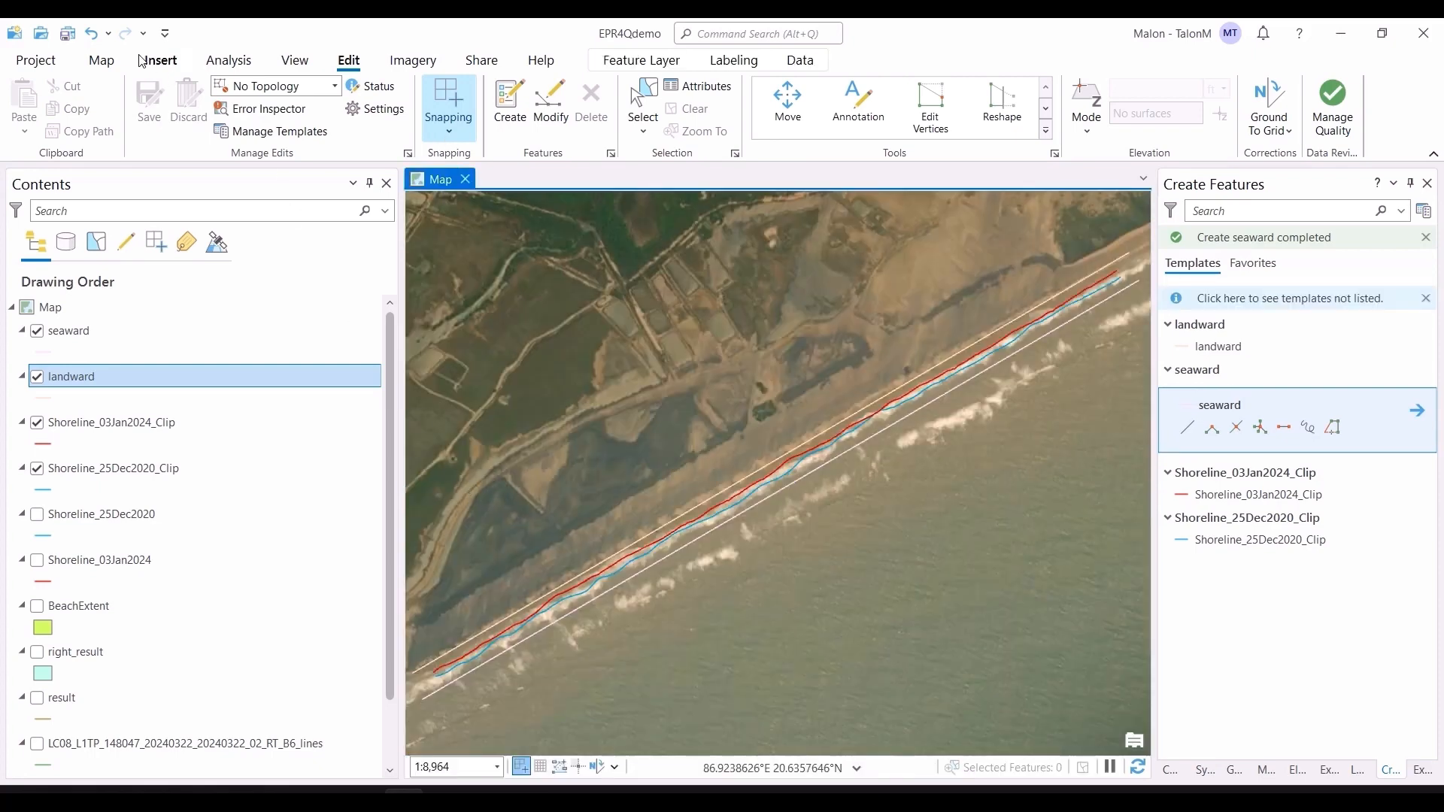
Step: Close ArcGIS Pro and launch QGIS Desktop 3.4.3 with GRASS 7.4.2 from the Start menu
{"action": "left_click", "coordinate": [67, 37]}
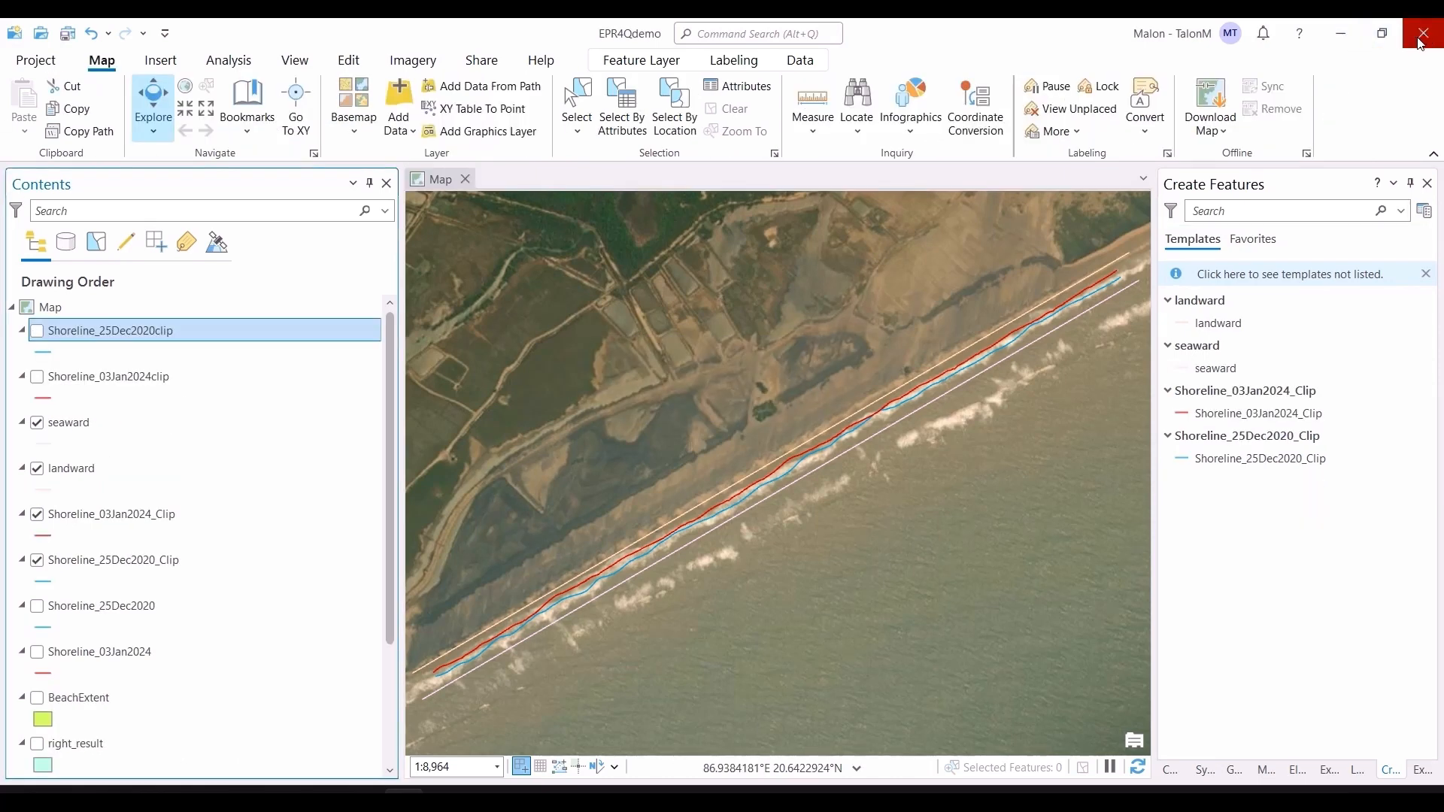
{"action": "left_click", "coordinate": [1424, 33]}
{"action": "left_click", "coordinate": [726, 444]}
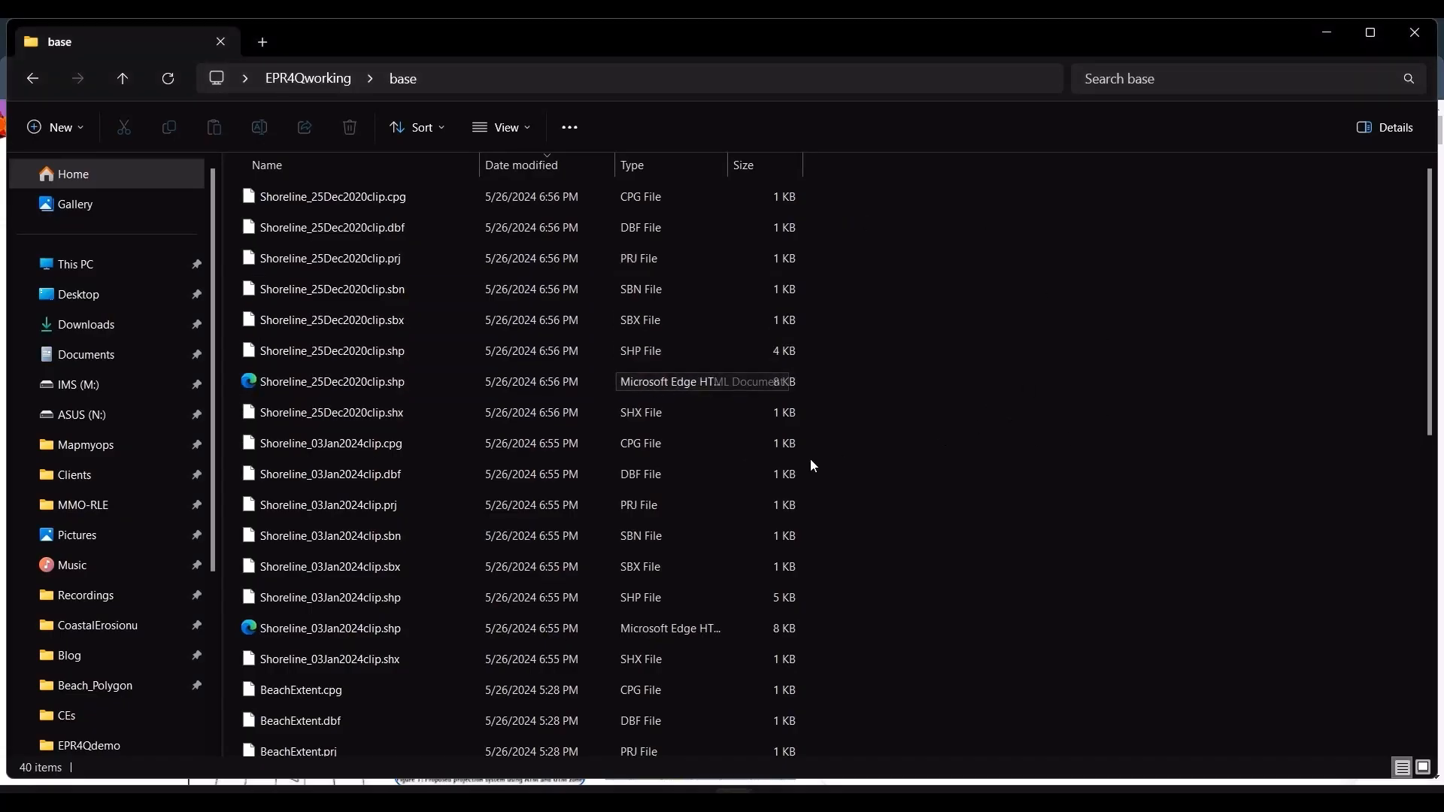
{"action": "left_click", "coordinate": [27, 795]}
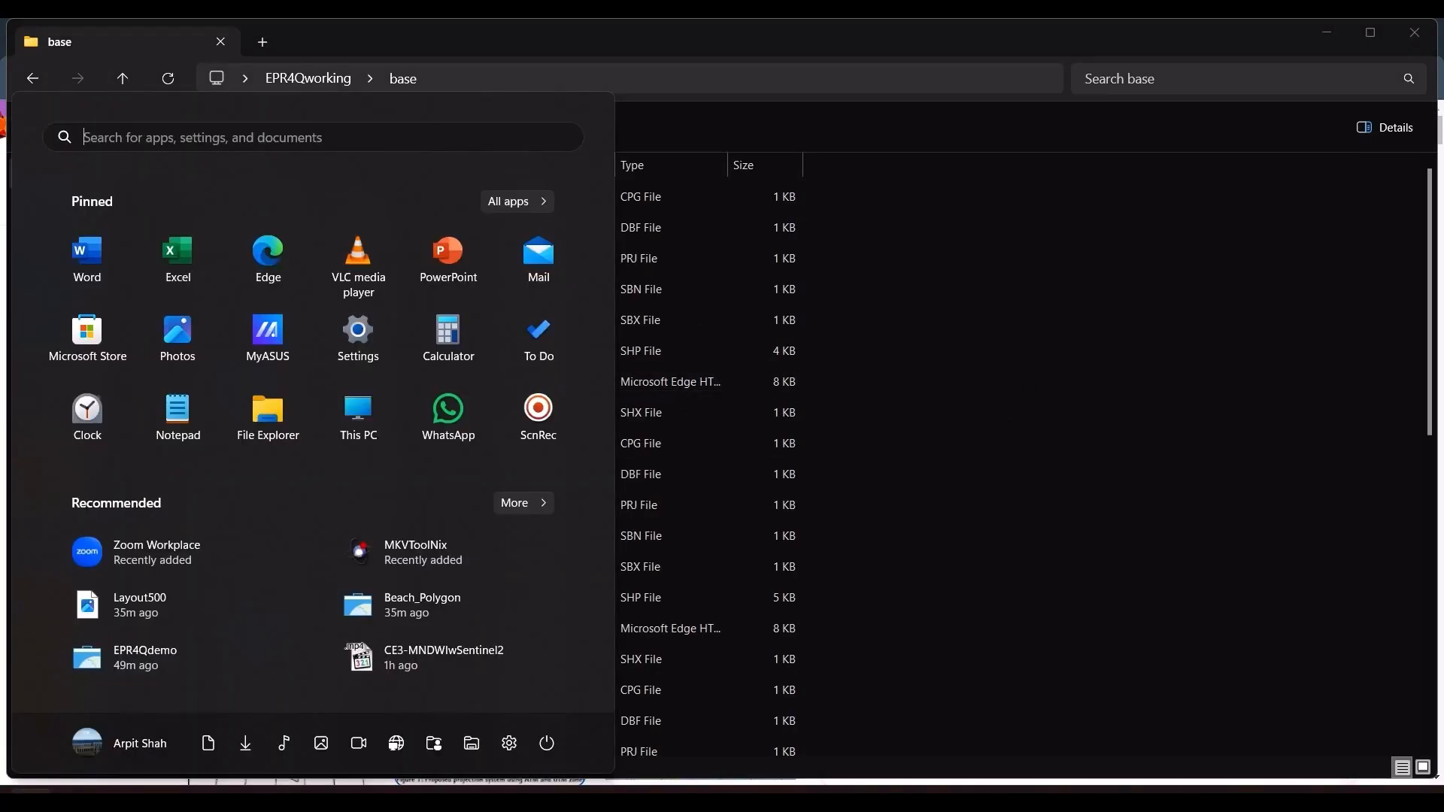
{"action": "type", "text": "qgi"}
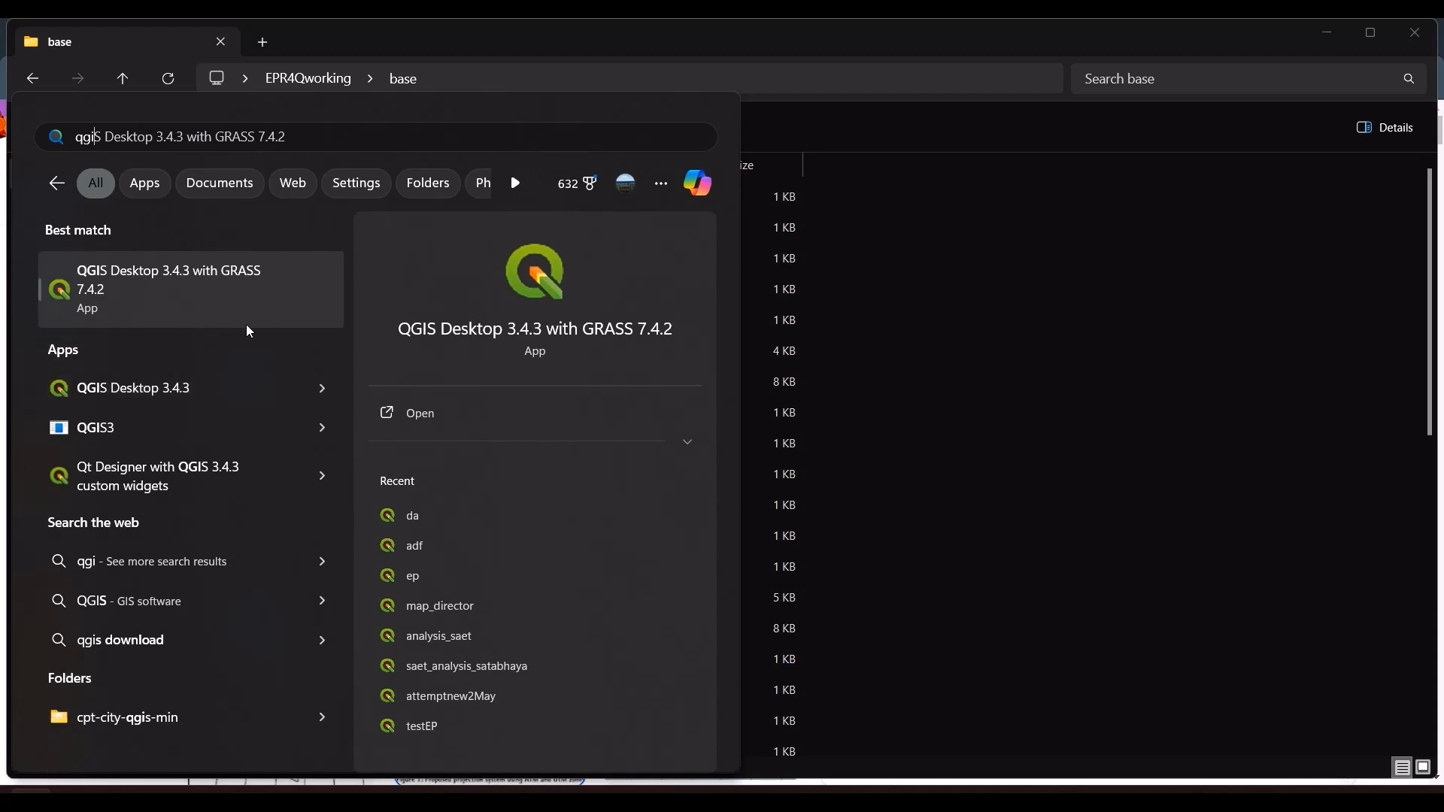
Step: Read the email describing EPR4Q input requirements for baselines and shorelines in the browser
{"action": "key", "text": "alt+Tab"}
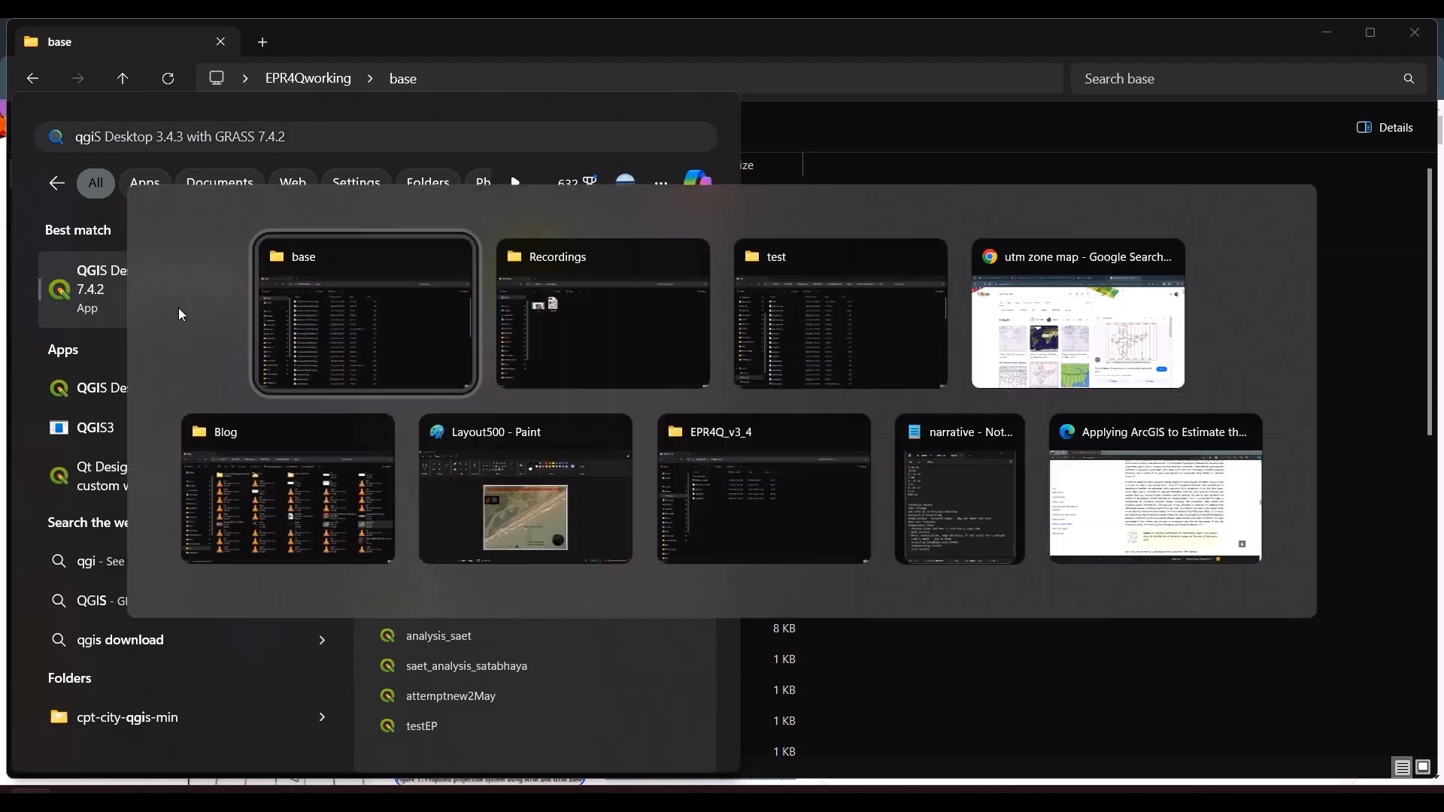
{"action": "key", "text": "alt+Tab"}
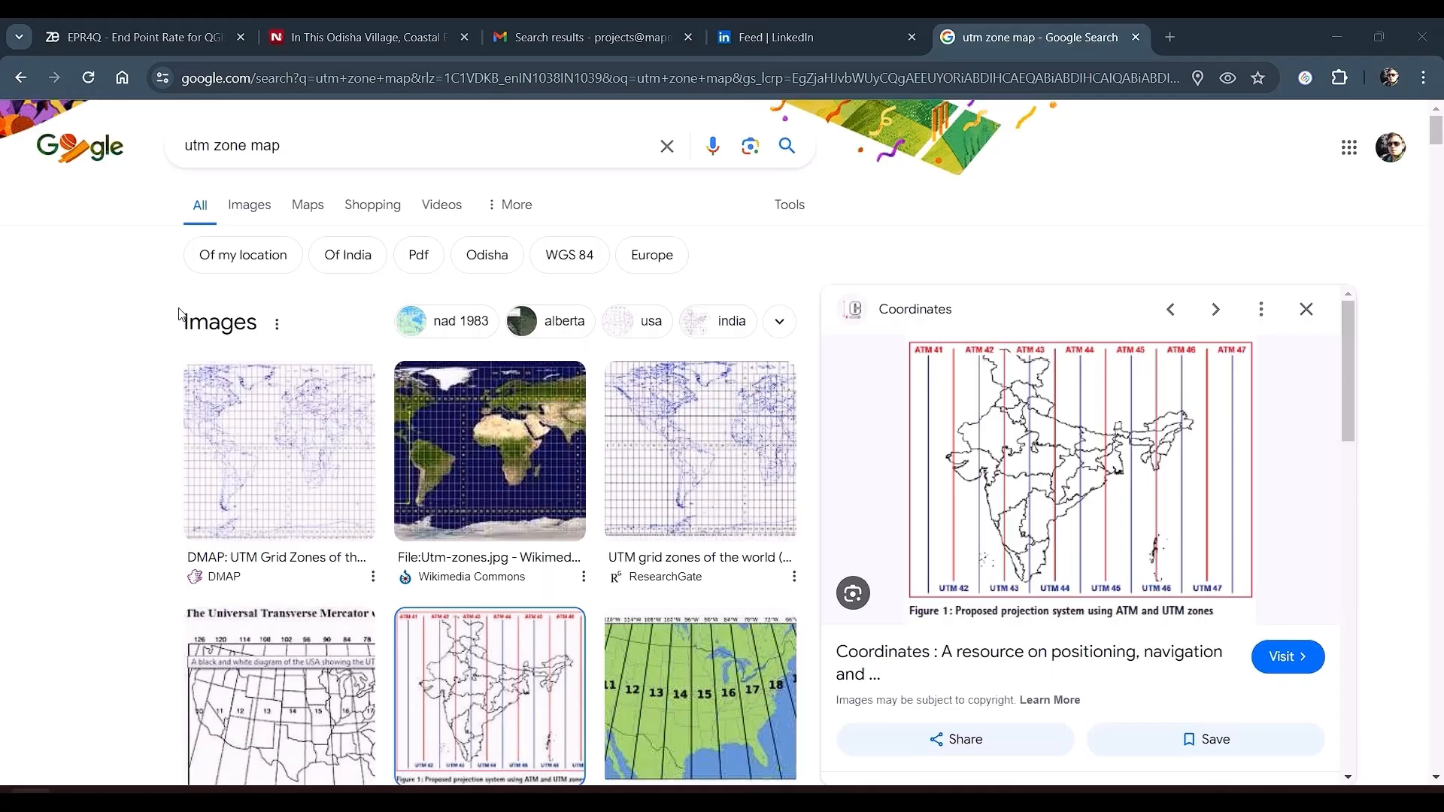
{"action": "left_click", "coordinate": [586, 37]}
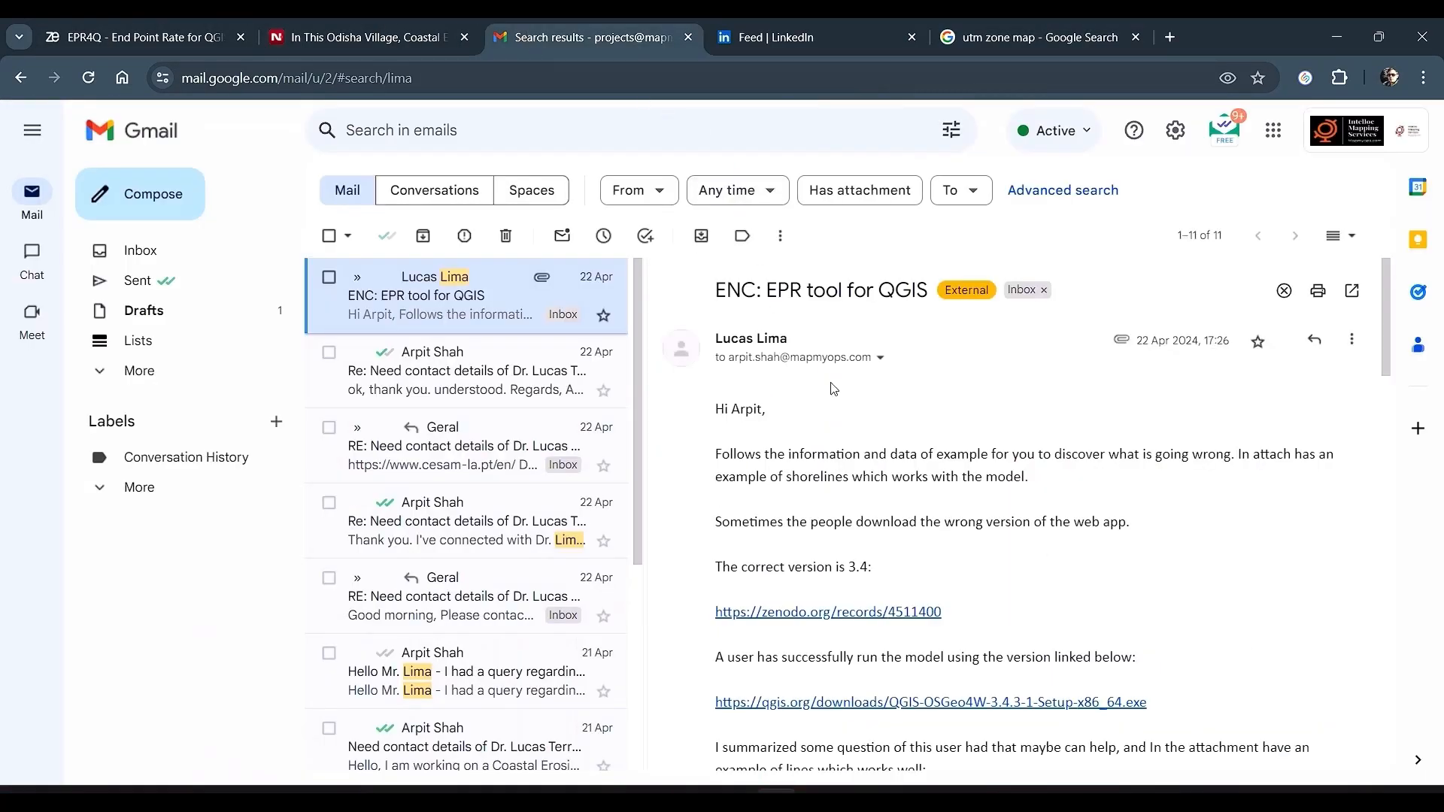
{"action": "scroll", "coordinate": [871, 422], "scroll_direction": "down", "scroll_amount": 1}
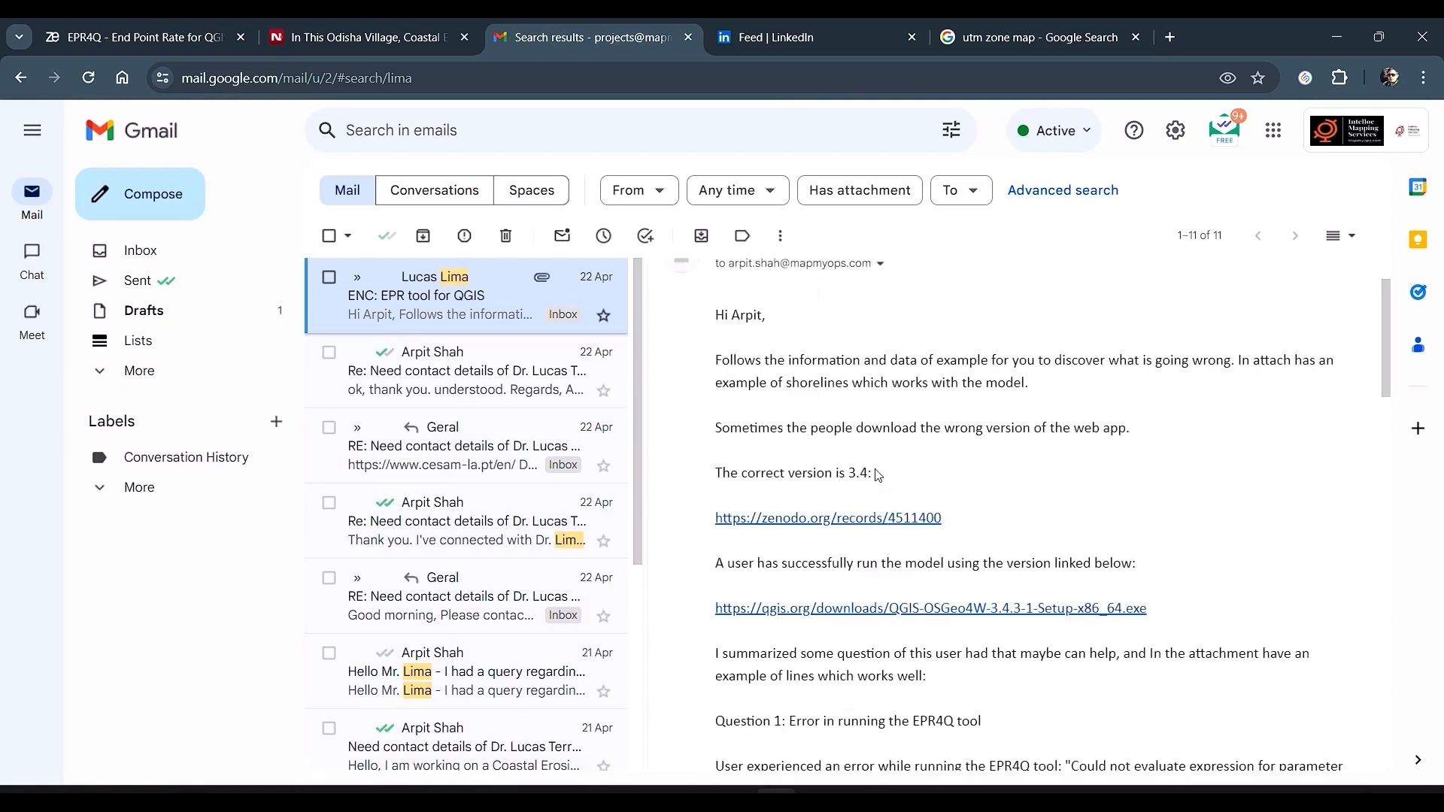
{"action": "scroll", "coordinate": [865, 586], "scroll_direction": "down", "scroll_amount": 3}
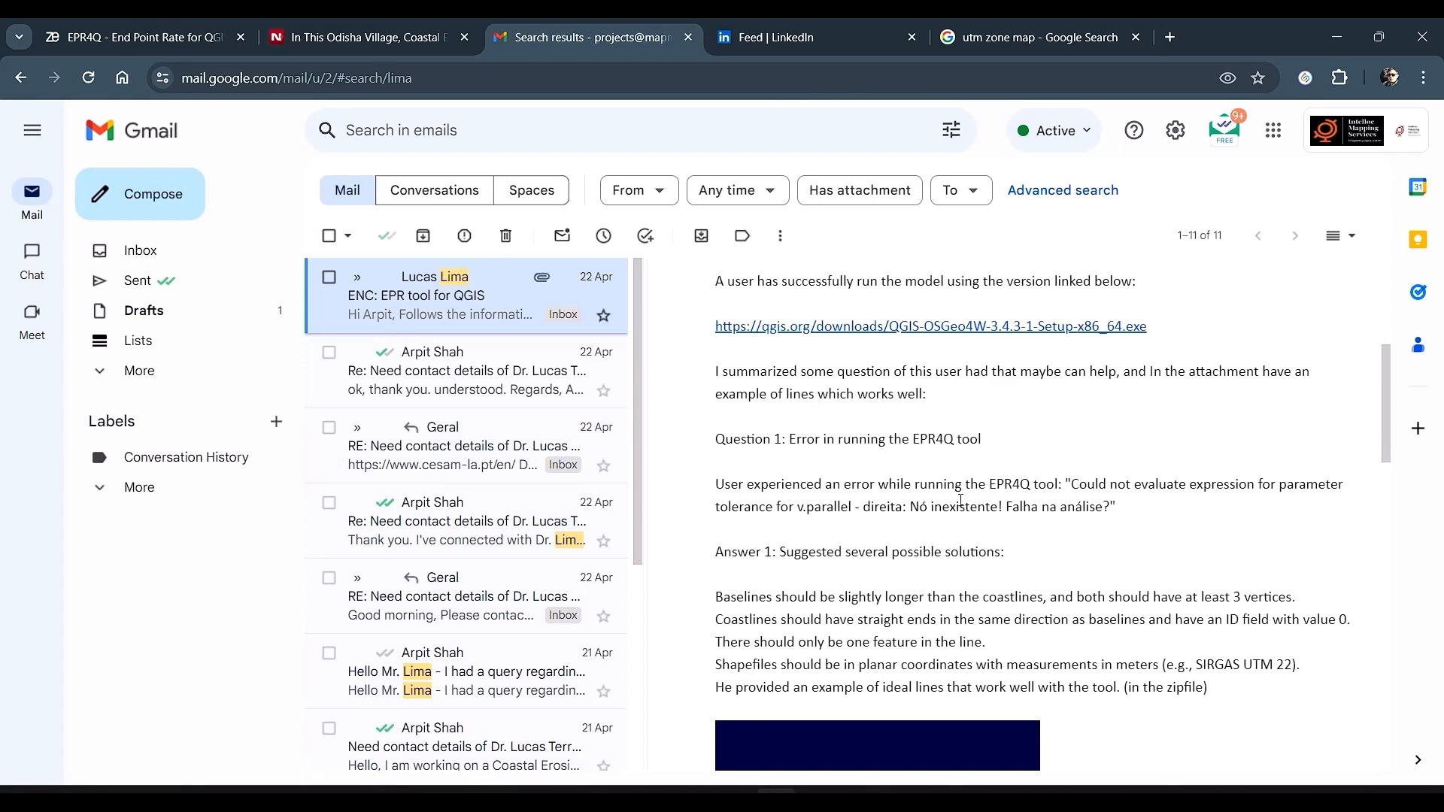
{"action": "scroll", "coordinate": [961, 500], "scroll_direction": "up", "scroll_amount": 5}
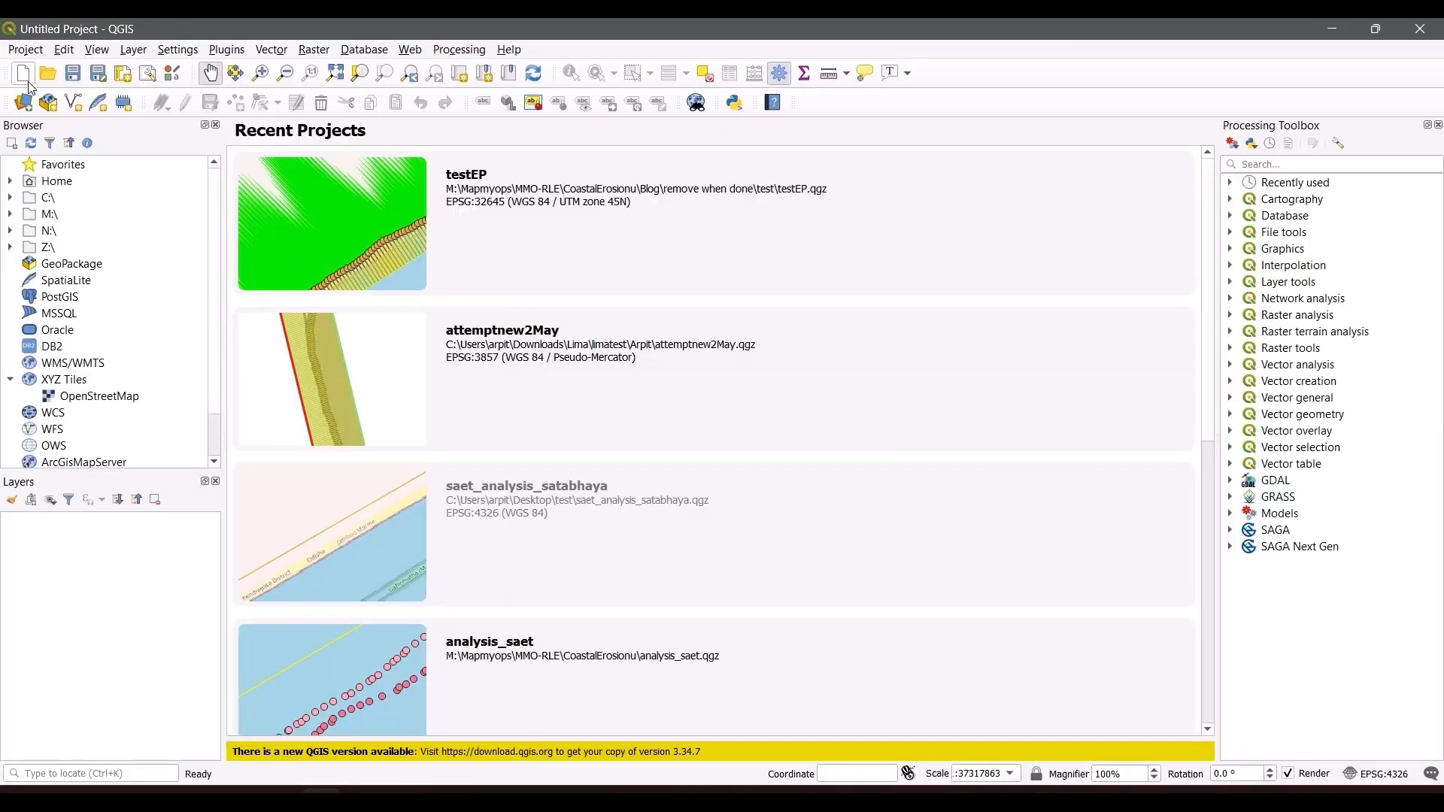
Step: Create a new QGIS project and save it as Satabhaya_EPR4Q in Desktop\EPR4Qworking\prepared
{"action": "left_click", "coordinate": [27, 80]}
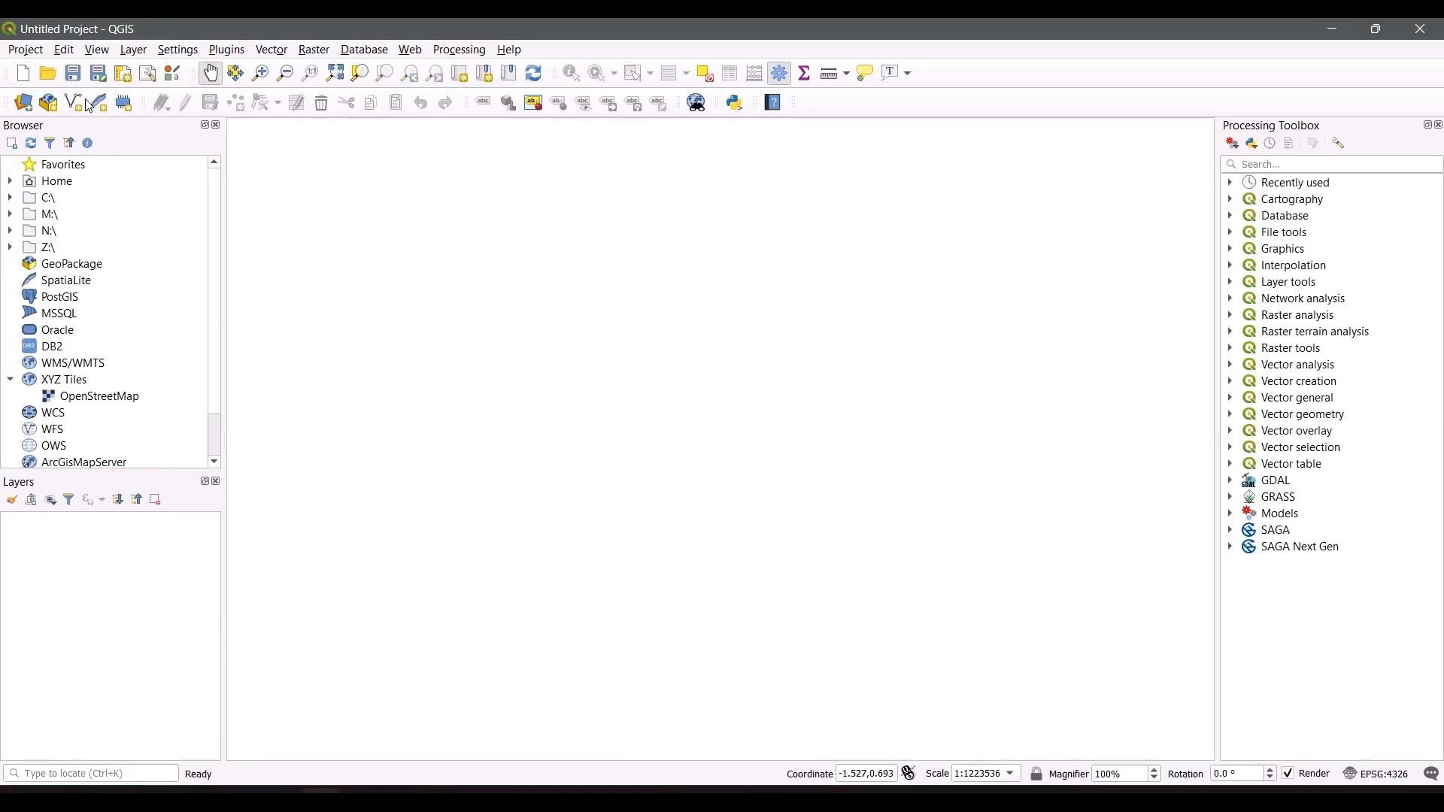
{"action": "left_click", "coordinate": [73, 73]}
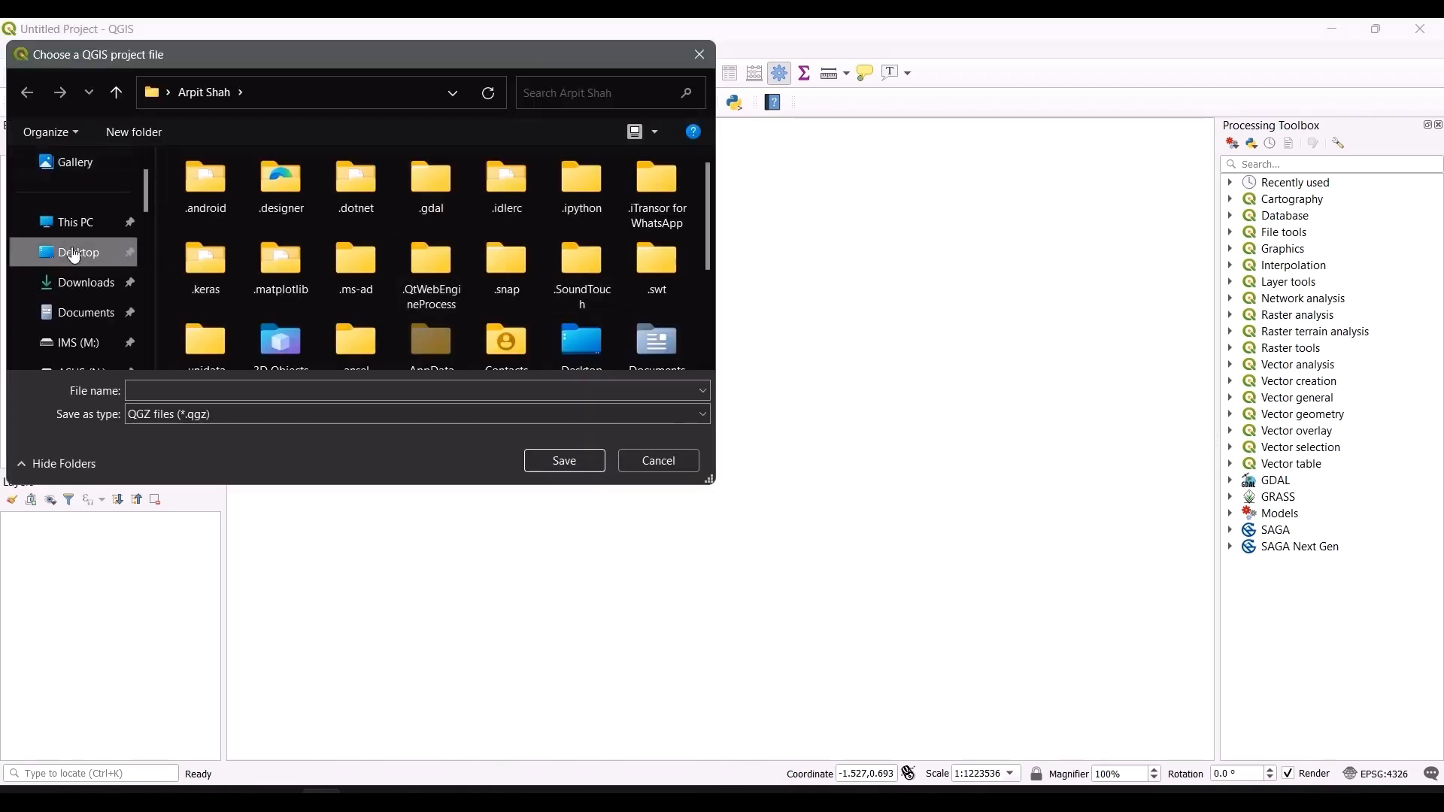
{"action": "left_click", "coordinate": [75, 254]}
{"action": "double_click", "coordinate": [247, 196]}
{"action": "double_click", "coordinate": [247, 217]}
{"action": "left_click", "coordinate": [218, 391]}
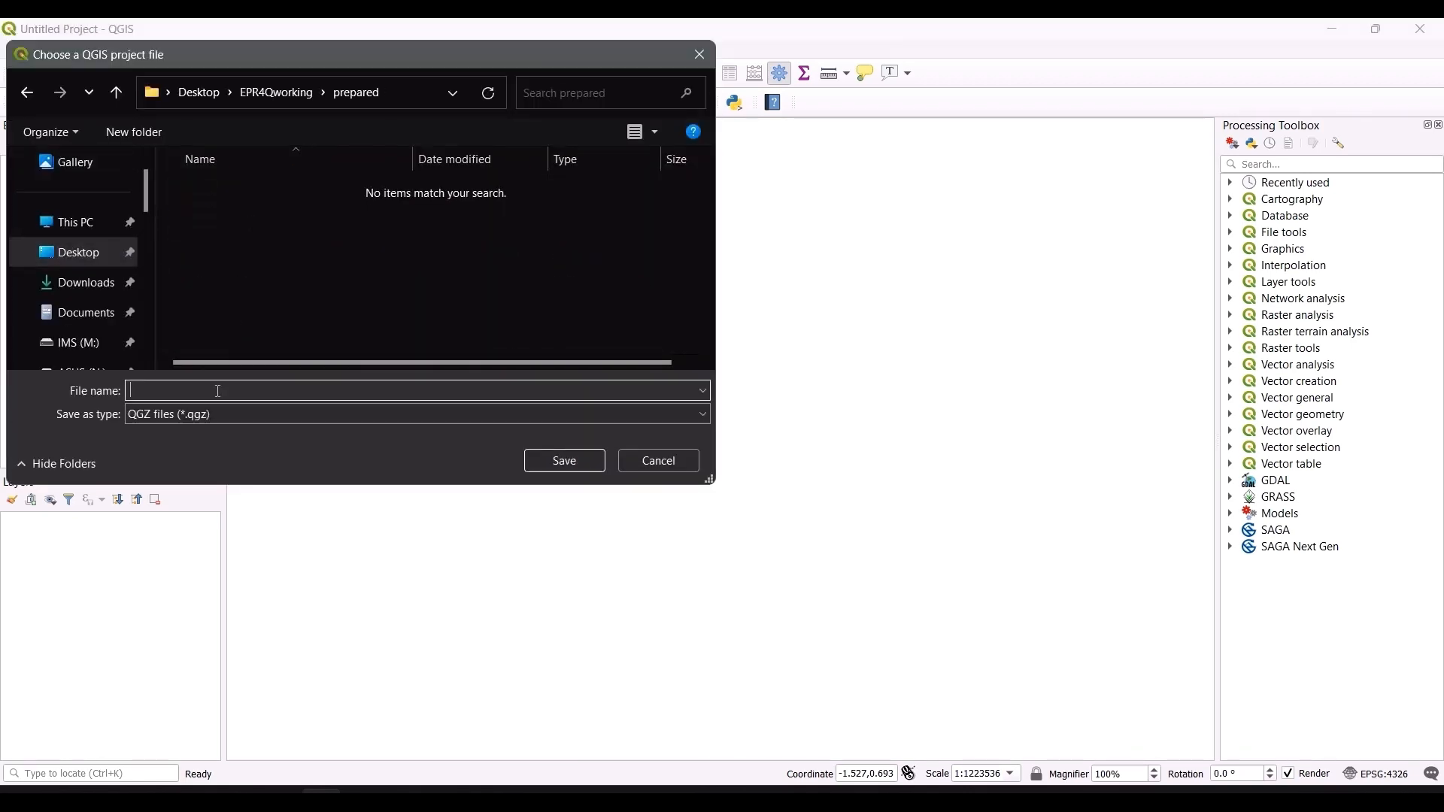
{"action": "type", "text": "Satabhaya_EPR4Q"}
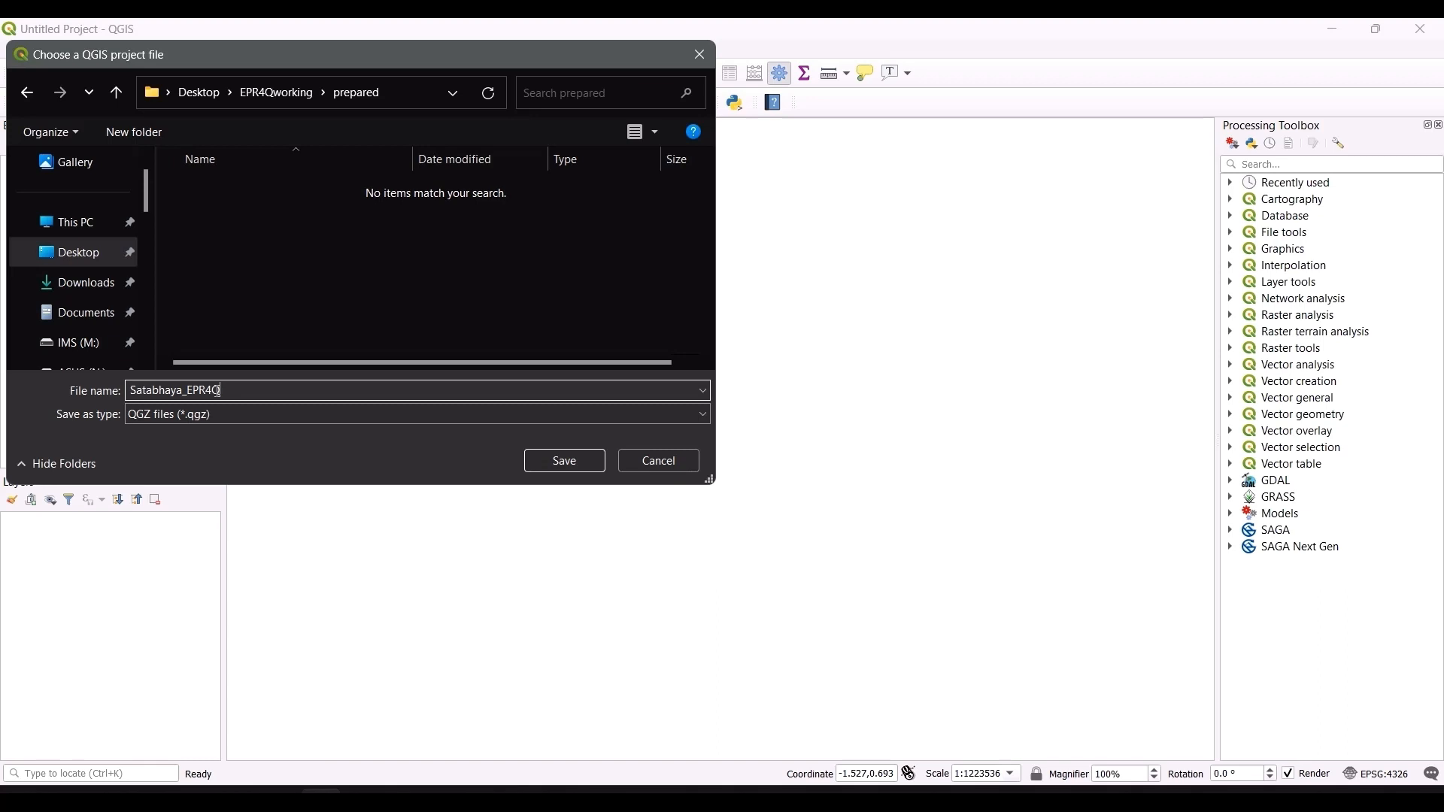
{"action": "key", "text": "Return"}
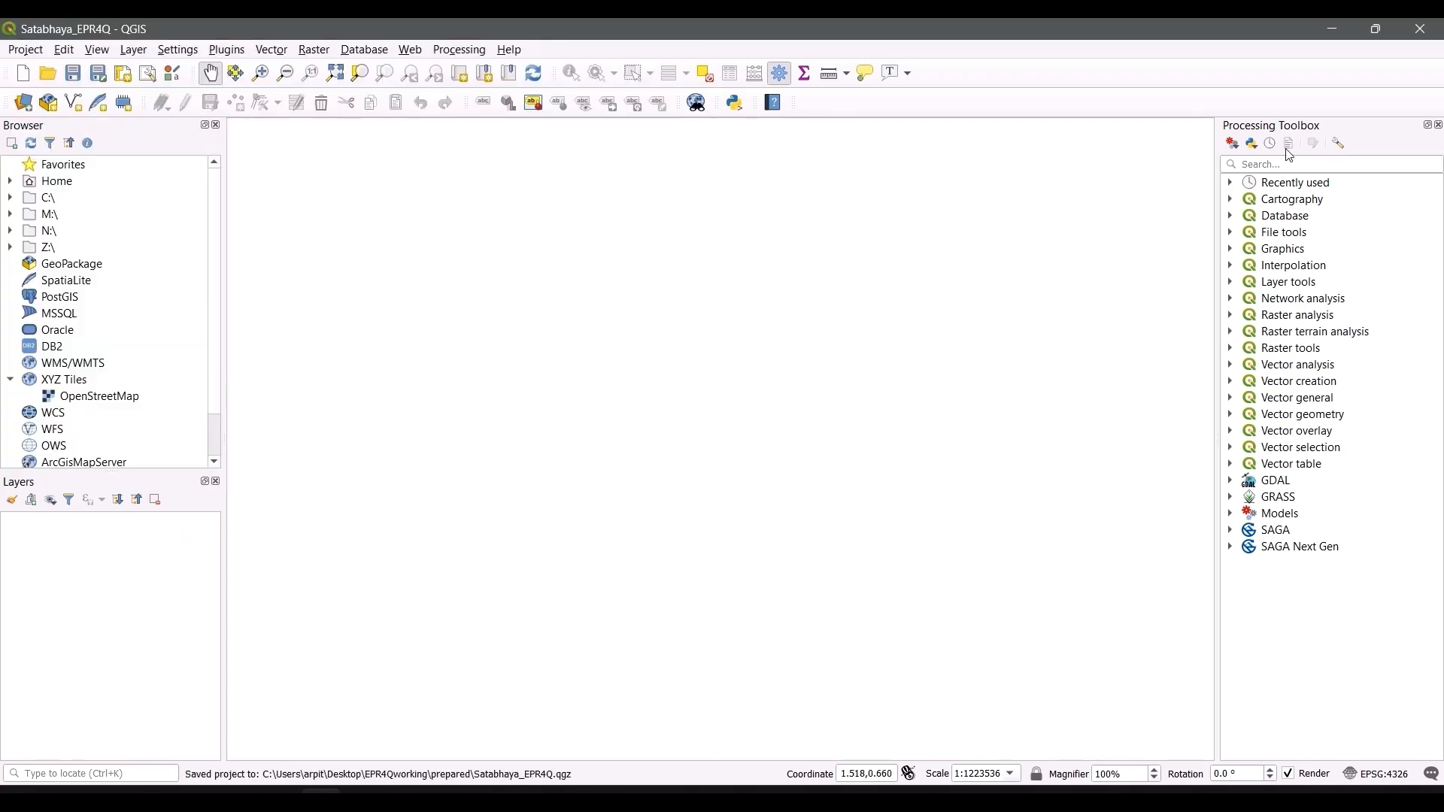
Step: Add the EPR4Q_V3_4.model3 model from Downloads\EPR4Q_v3_4 to the Processing Toolbox
{"action": "left_click", "coordinate": [1233, 147]}
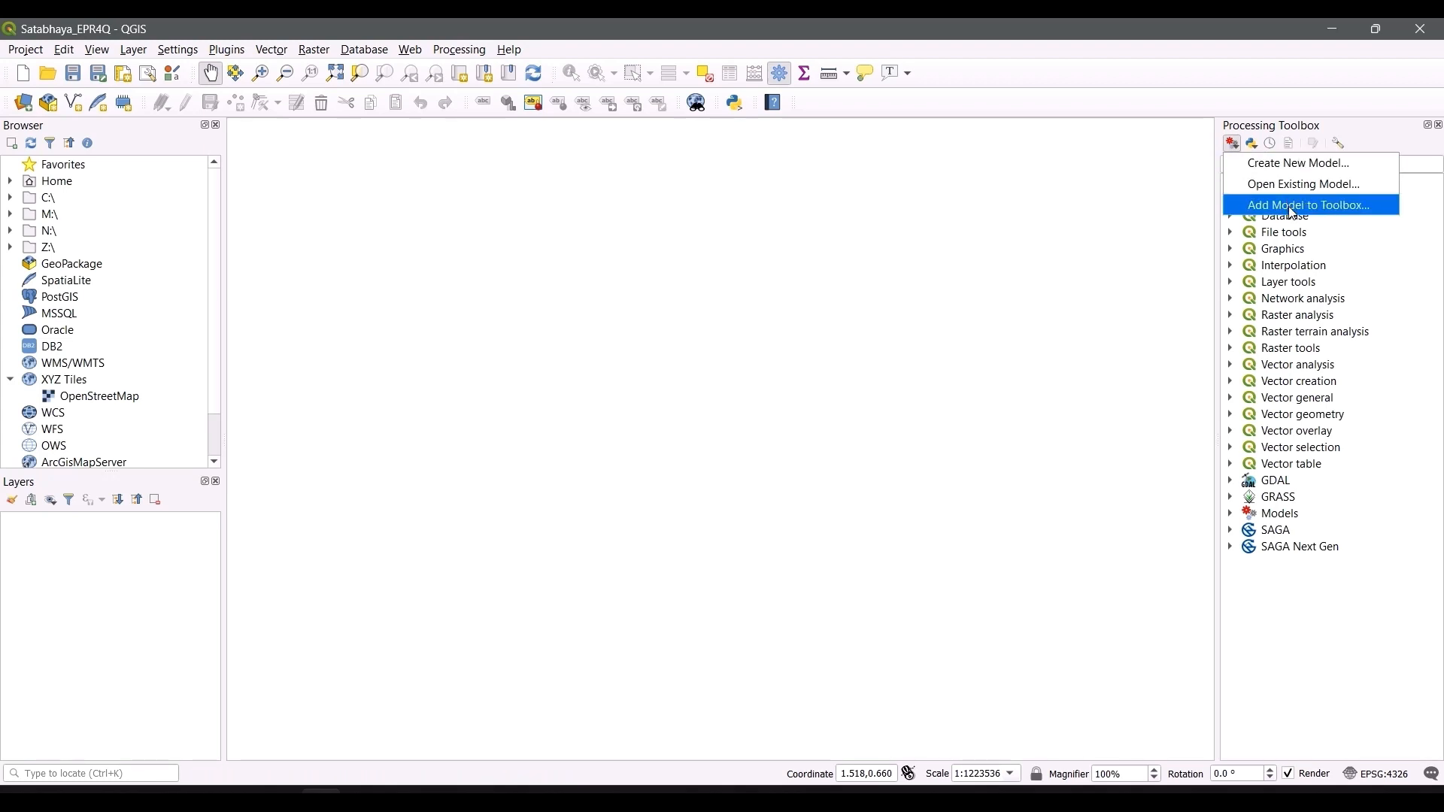
{"action": "left_click", "coordinate": [1318, 208]}
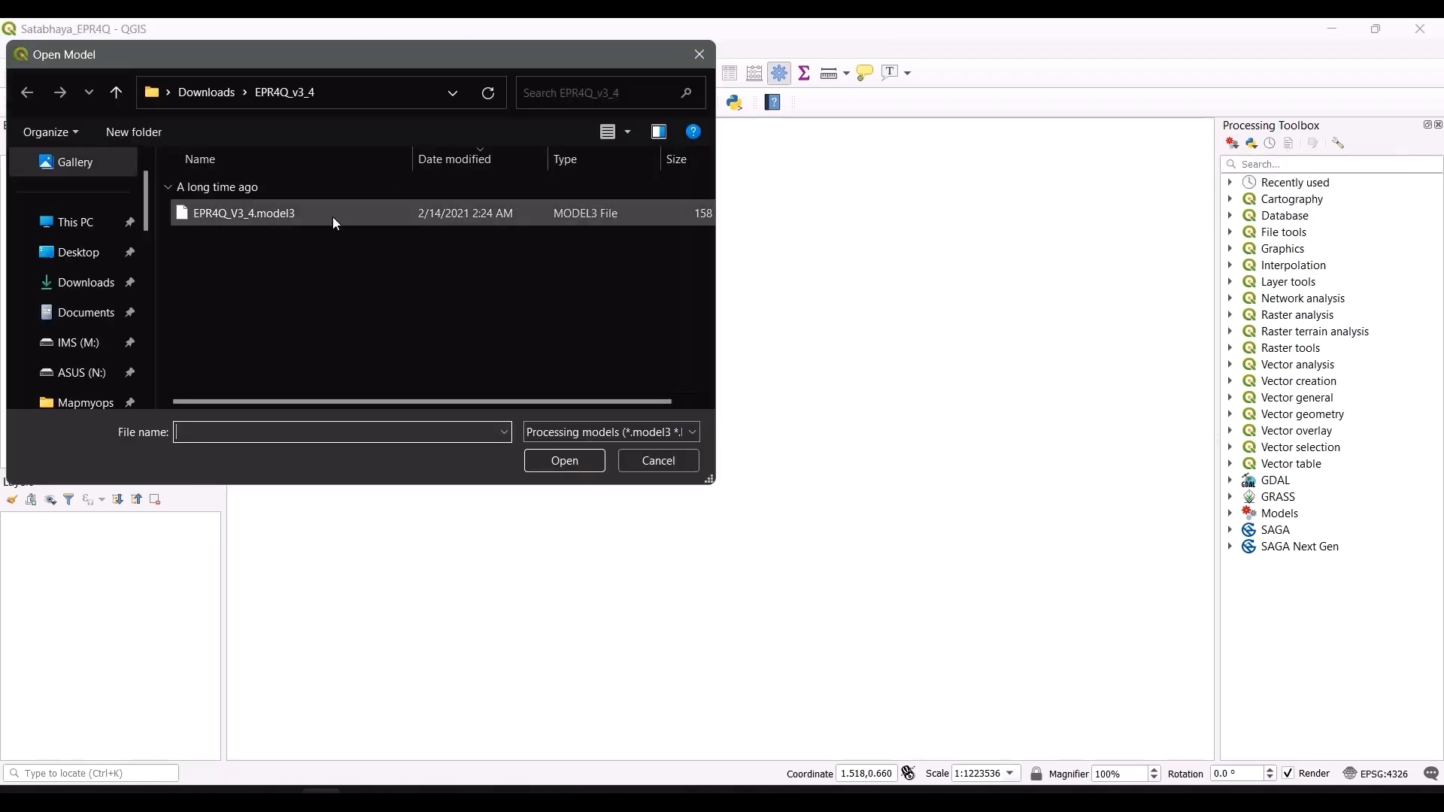
{"action": "left_click", "coordinate": [64, 300]}
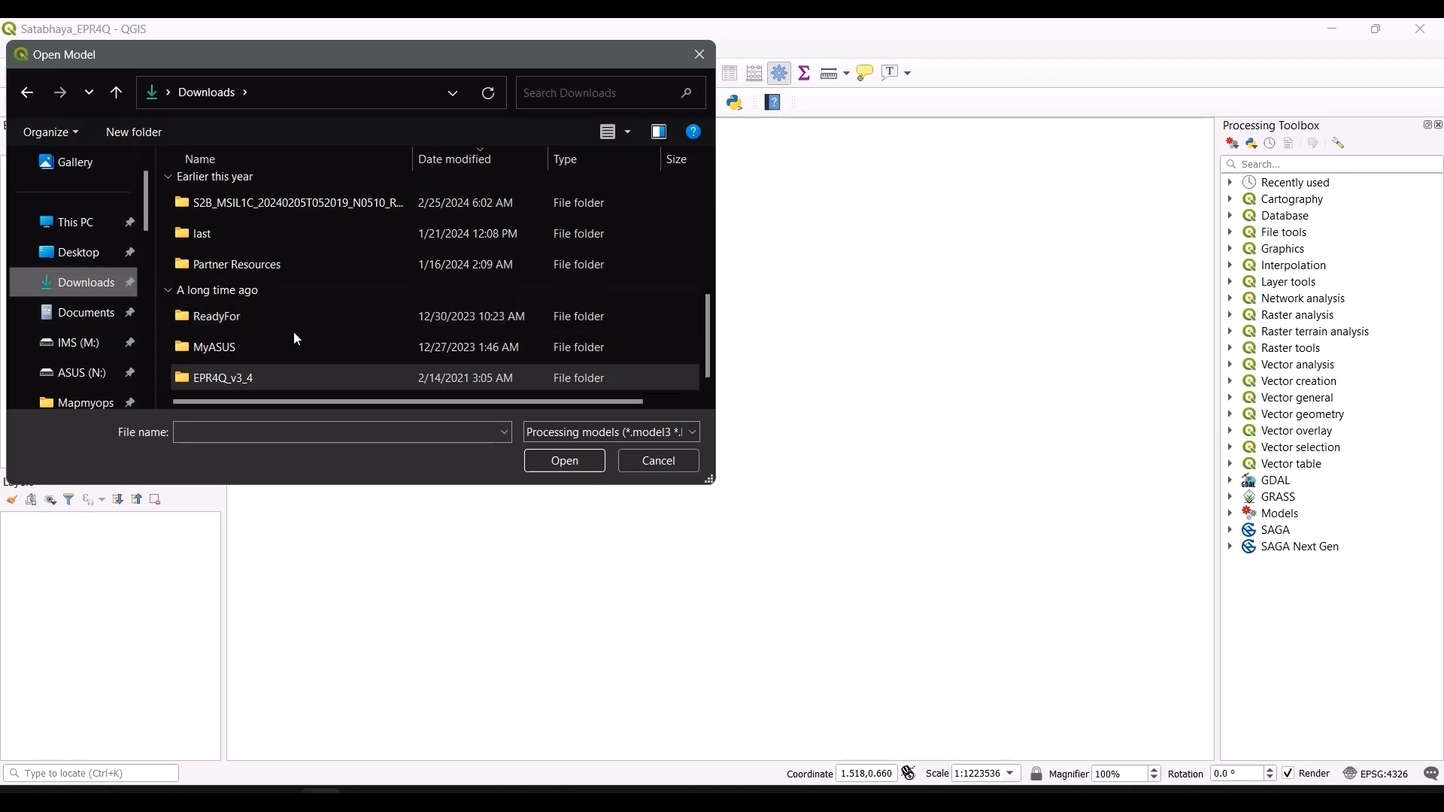
{"action": "double_click", "coordinate": [294, 376]}
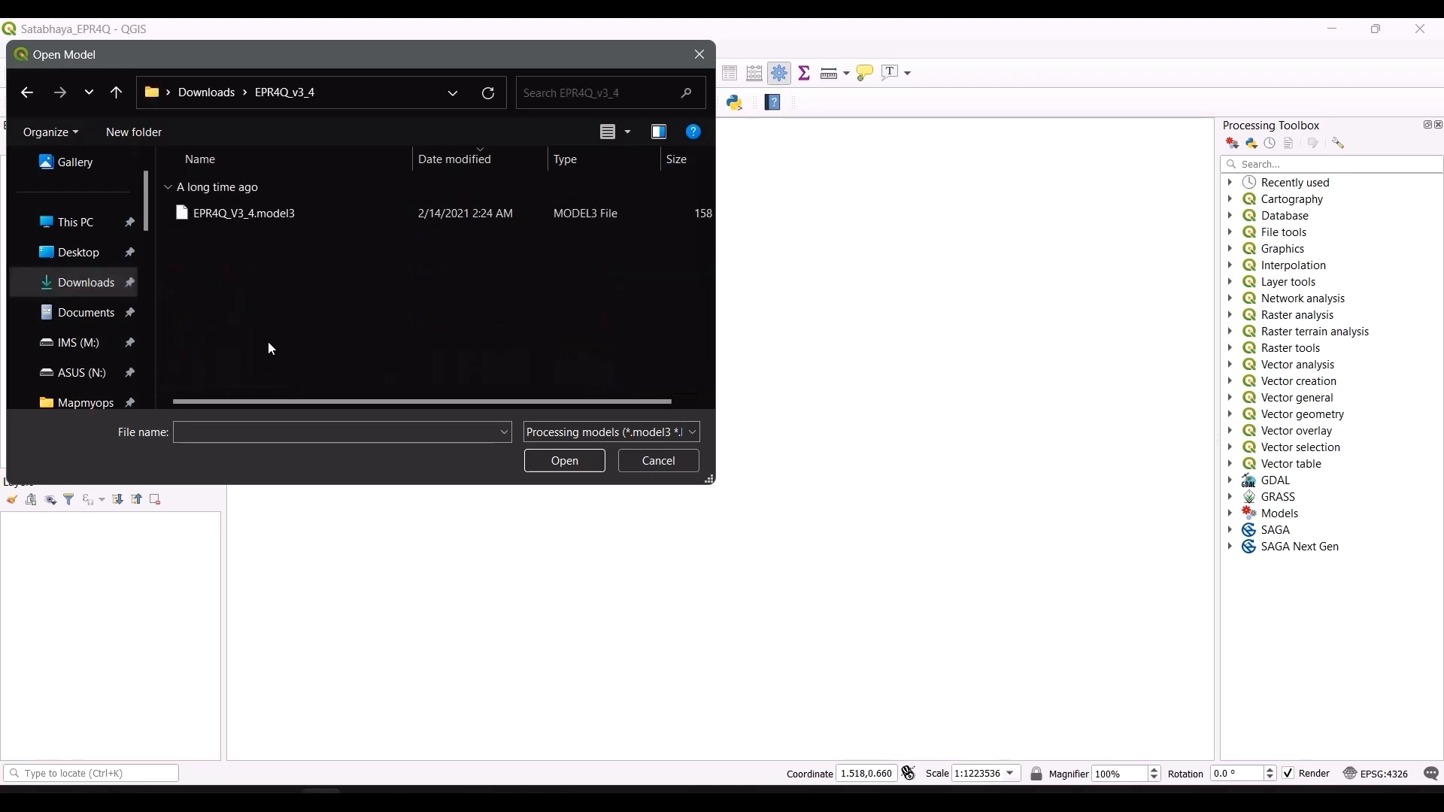
{"action": "left_click", "coordinate": [256, 212]}
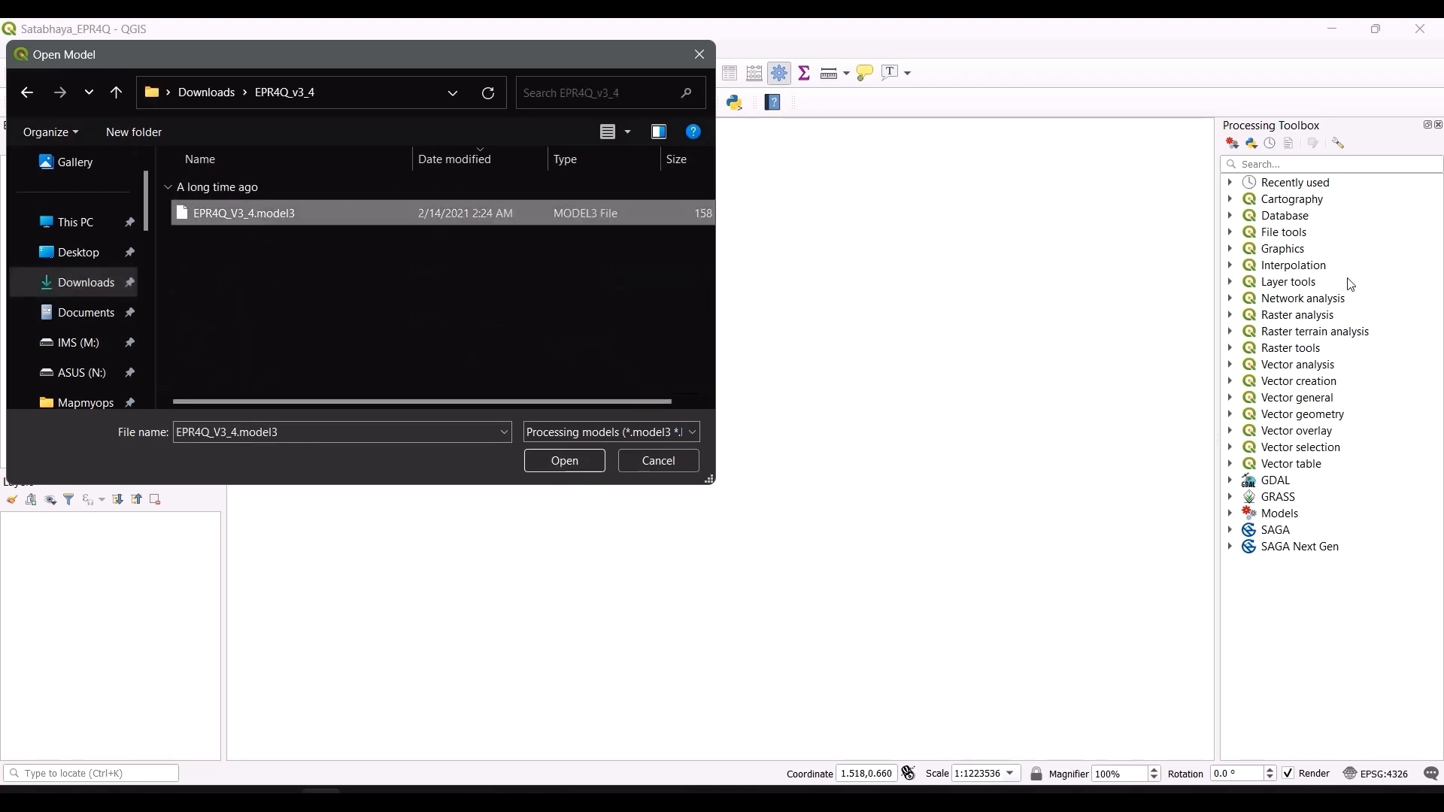
{"action": "left_click", "coordinate": [699, 54]}
Step: Open the EPR4Q model in the Processing Modeler and examine its input parameters and algorithm chain
{"action": "left_click", "coordinate": [1231, 514]}
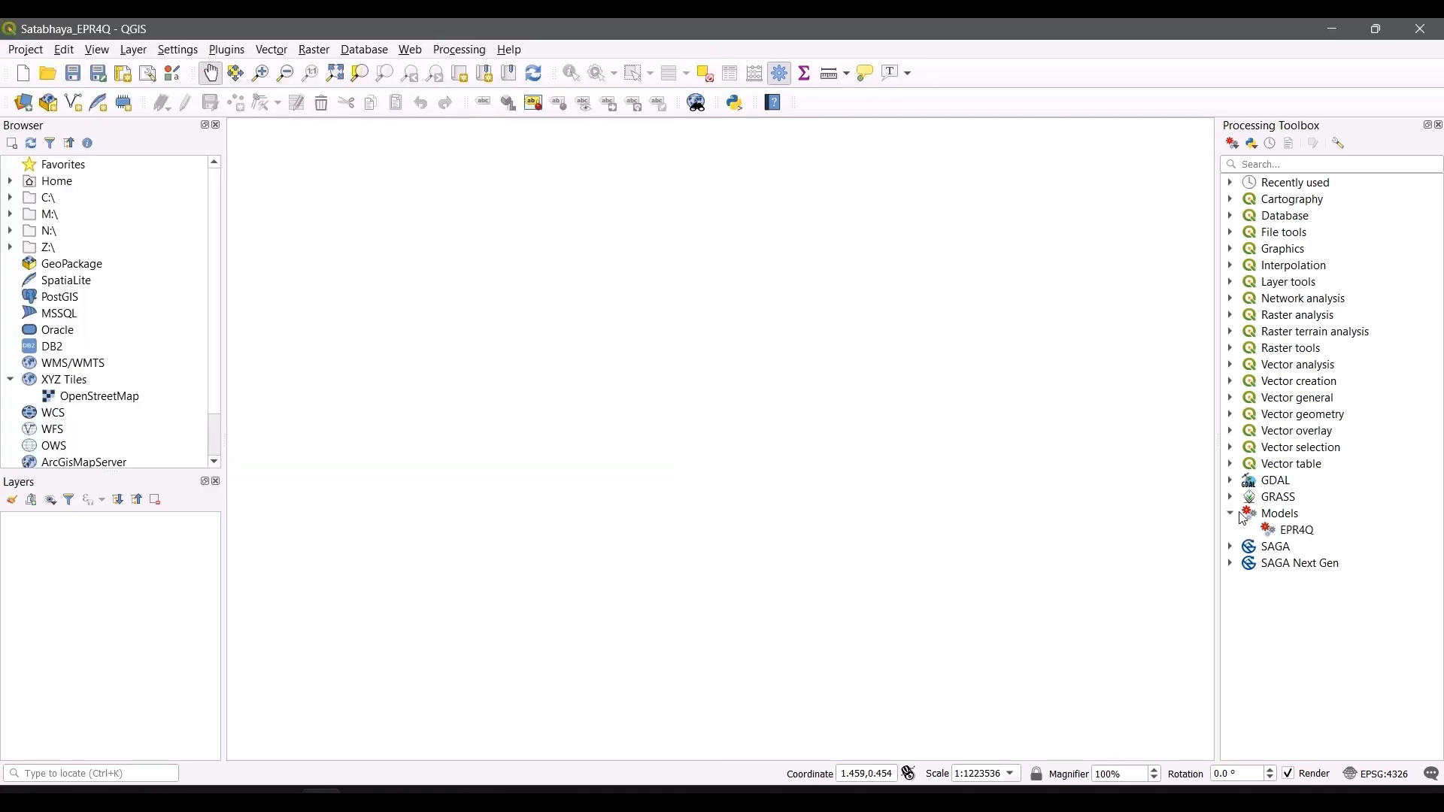
{"action": "left_click", "coordinate": [1288, 531]}
{"action": "right_click", "coordinate": [1287, 532]}
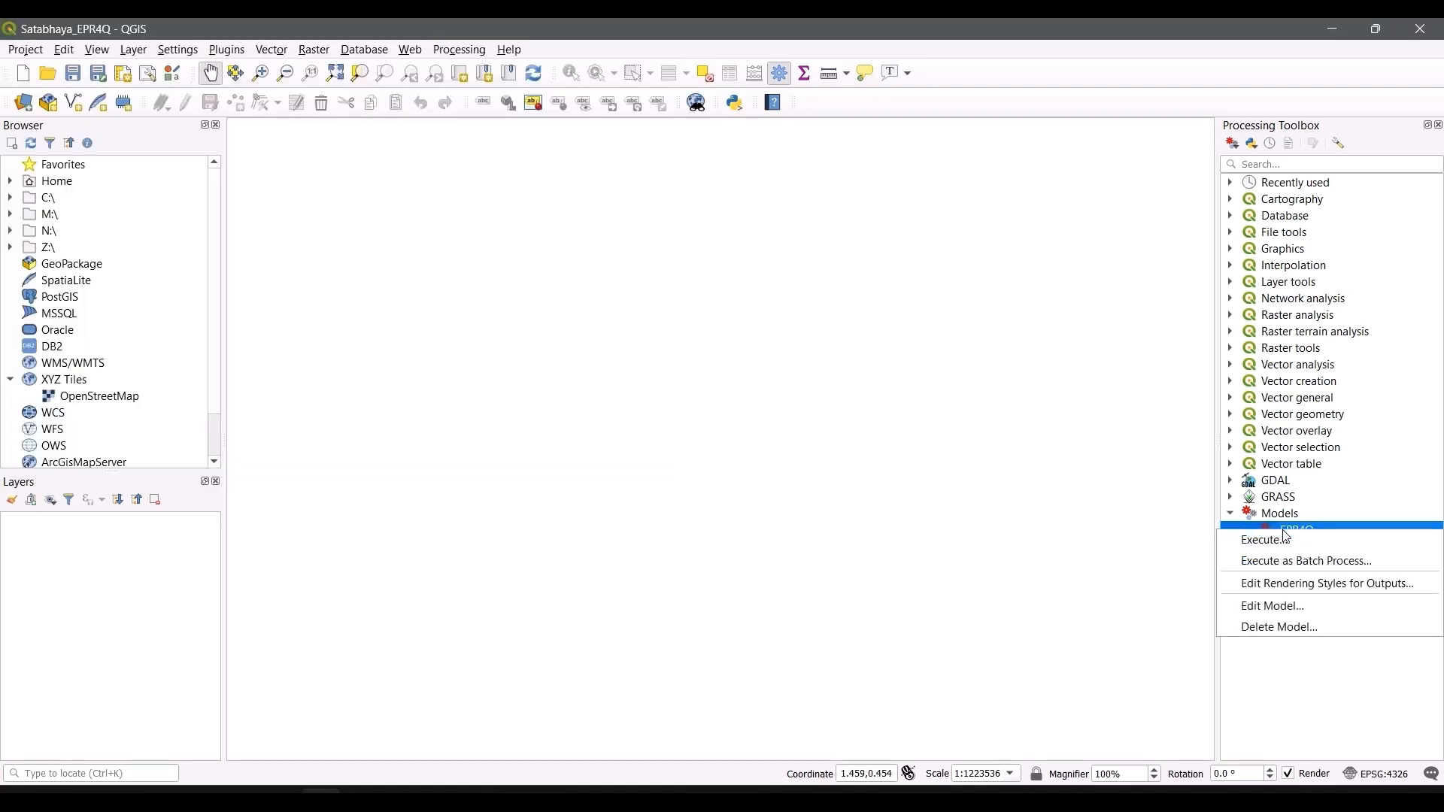
{"action": "left_click", "coordinate": [1325, 615]}
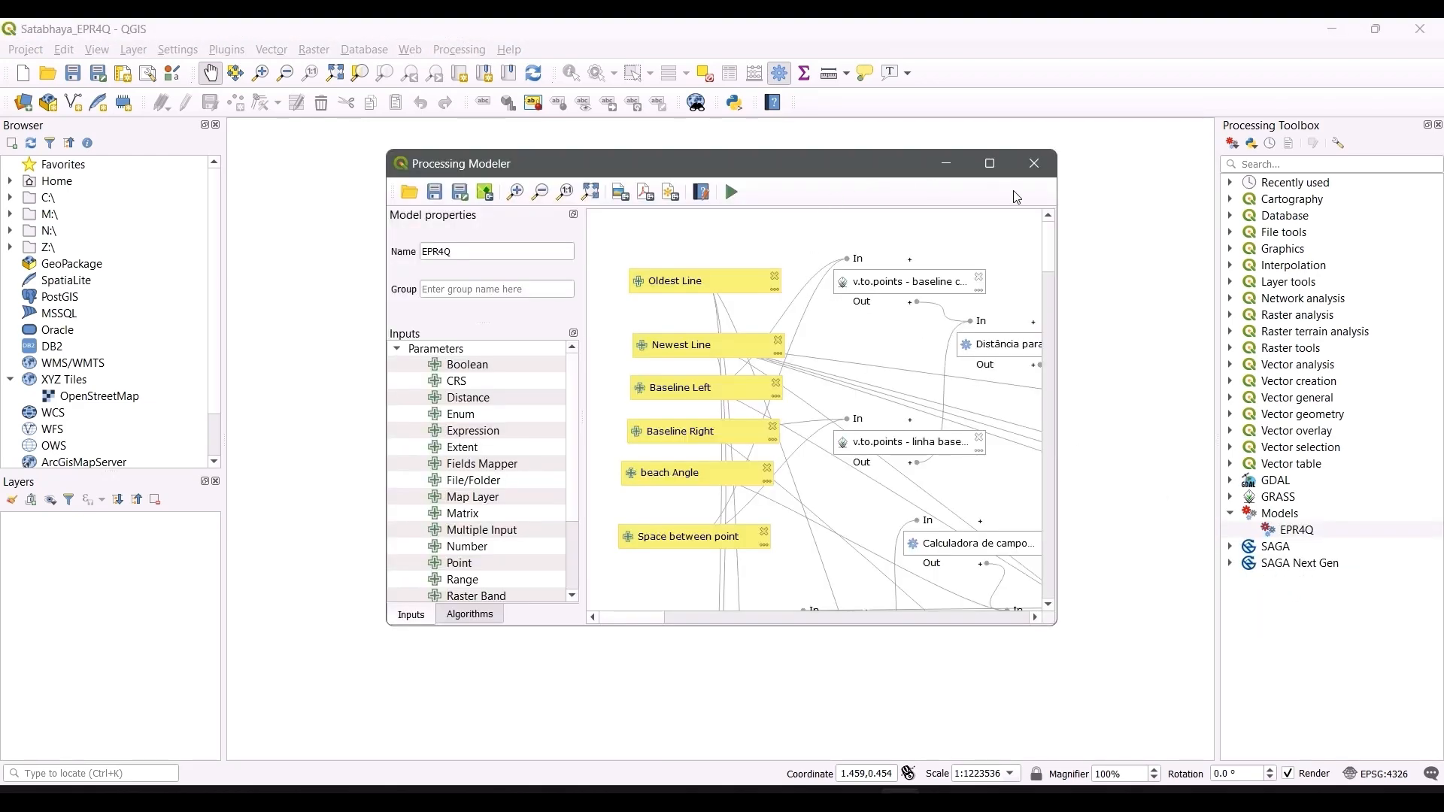
{"action": "left_click", "coordinate": [989, 164]}
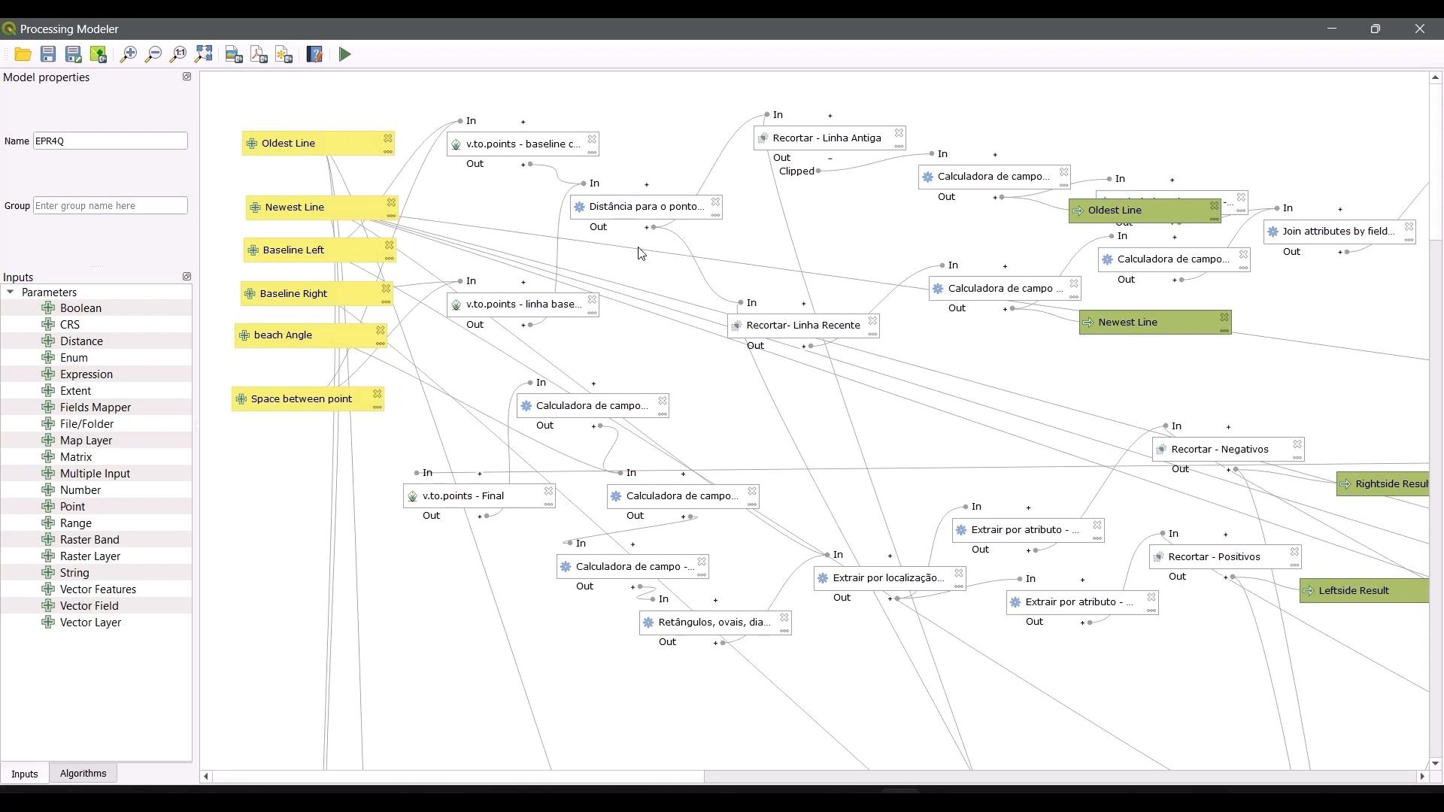
{"action": "scroll", "coordinate": [879, 429], "scroll_direction": "down", "scroll_amount": 1}
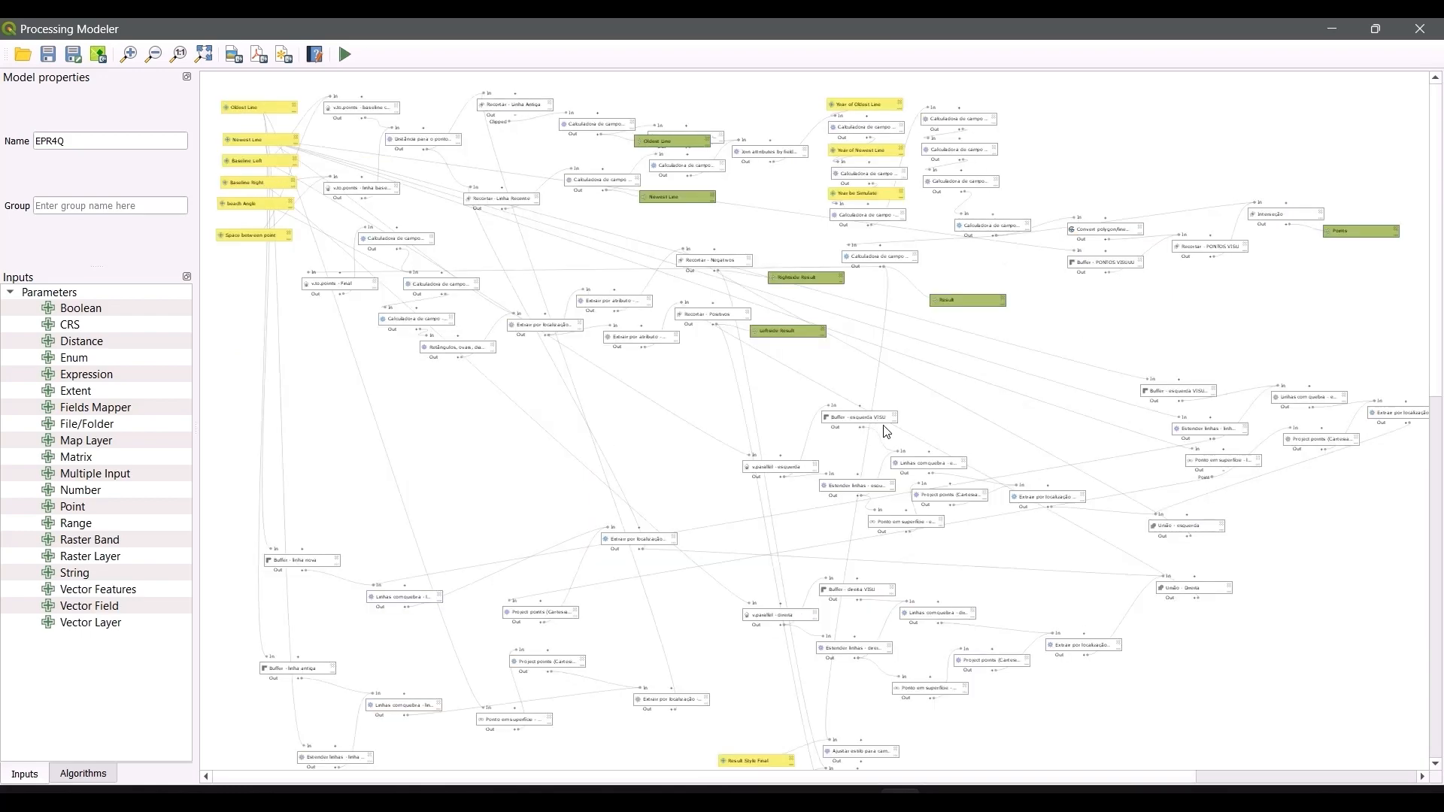
{"action": "scroll", "coordinate": [1000, 632], "scroll_direction": "up", "scroll_amount": 2}
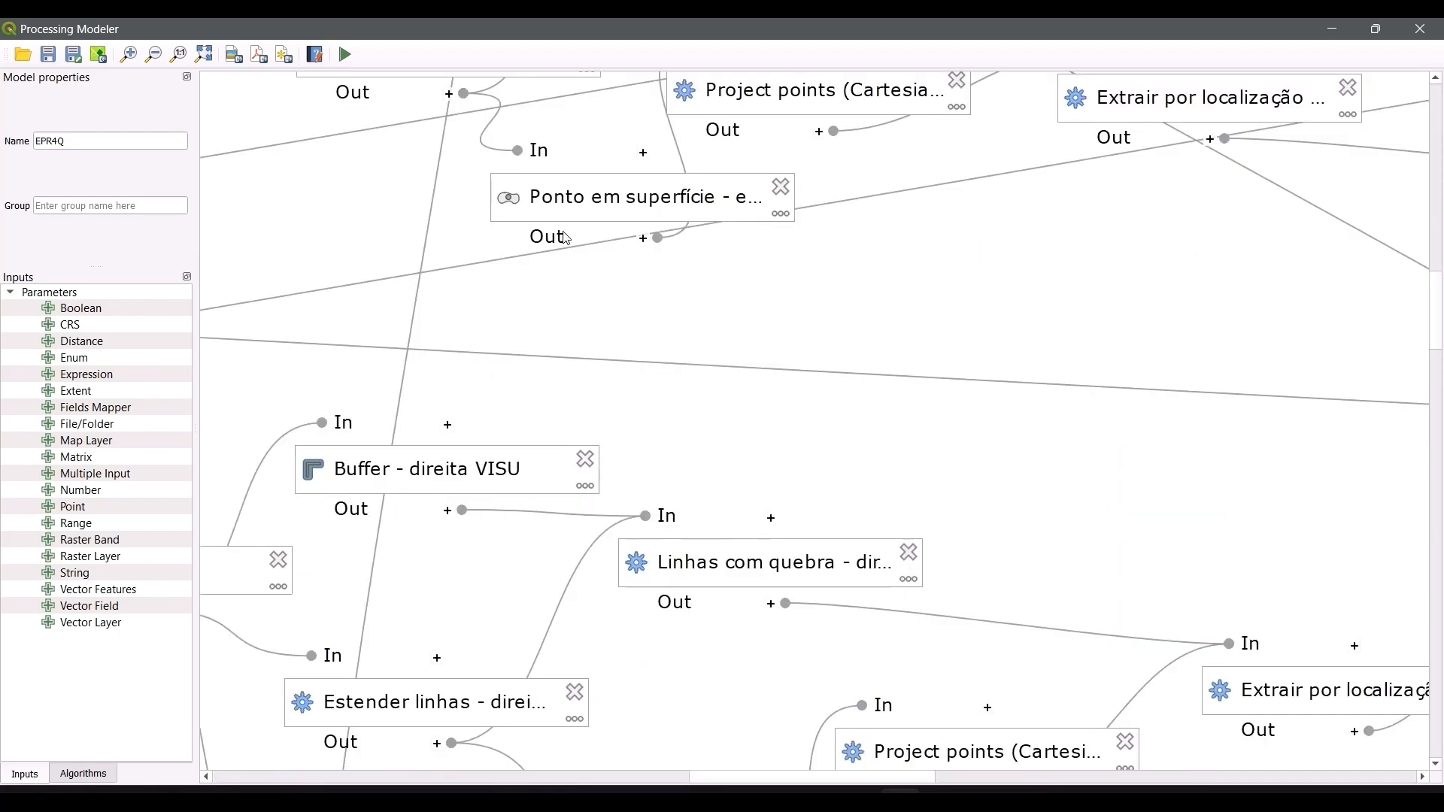
{"action": "scroll", "coordinate": [569, 242], "scroll_direction": "down", "scroll_amount": 2}
{"action": "scroll", "coordinate": [454, 256], "scroll_direction": "up", "scroll_amount": 3}
{"action": "scroll", "coordinate": [426, 210], "scroll_direction": "down", "scroll_amount": 2}
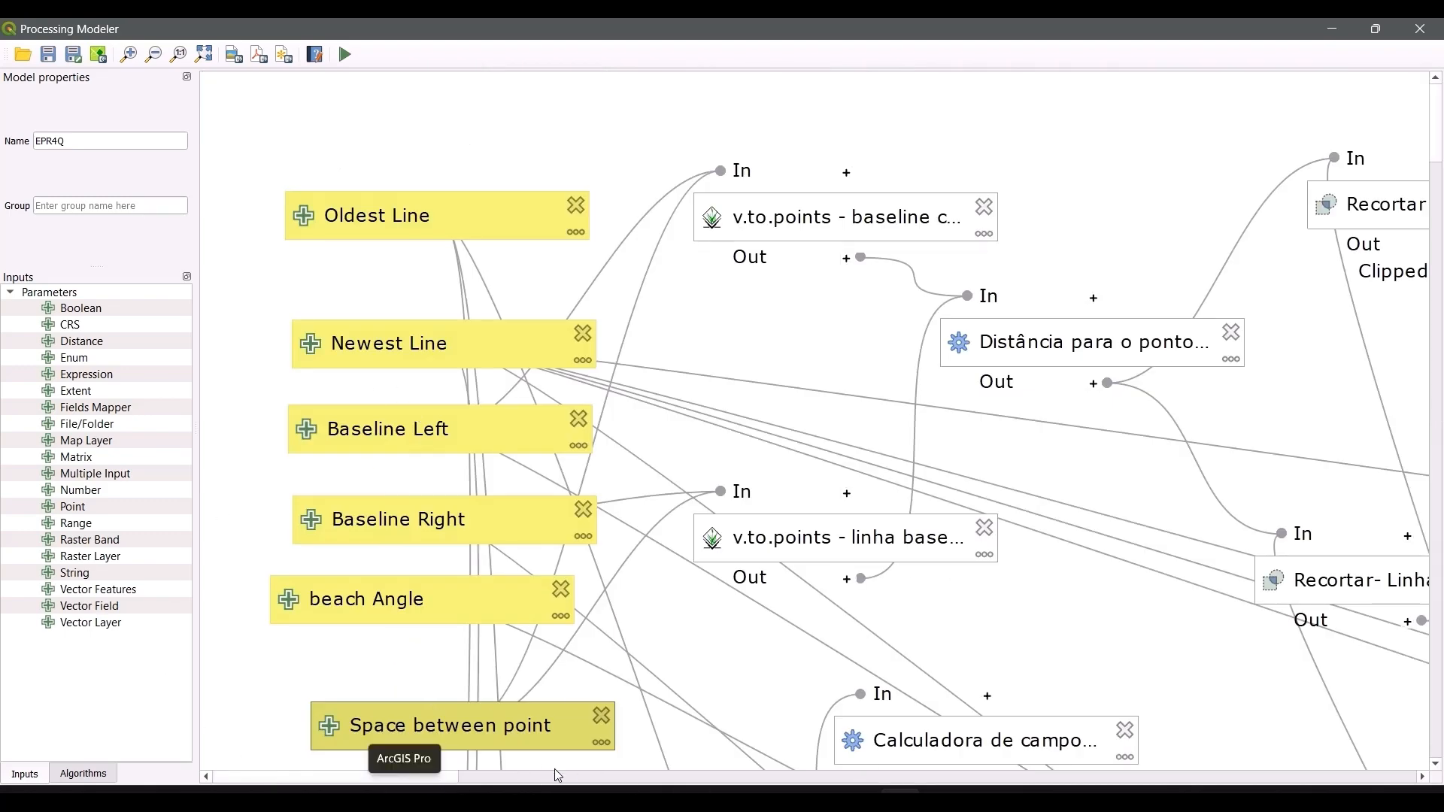
{"action": "left_click_drag", "start_coordinate": [453, 778], "coordinate": [721, 758]}
{"action": "scroll", "coordinate": [788, 535], "scroll_direction": "down", "scroll_amount": 2}
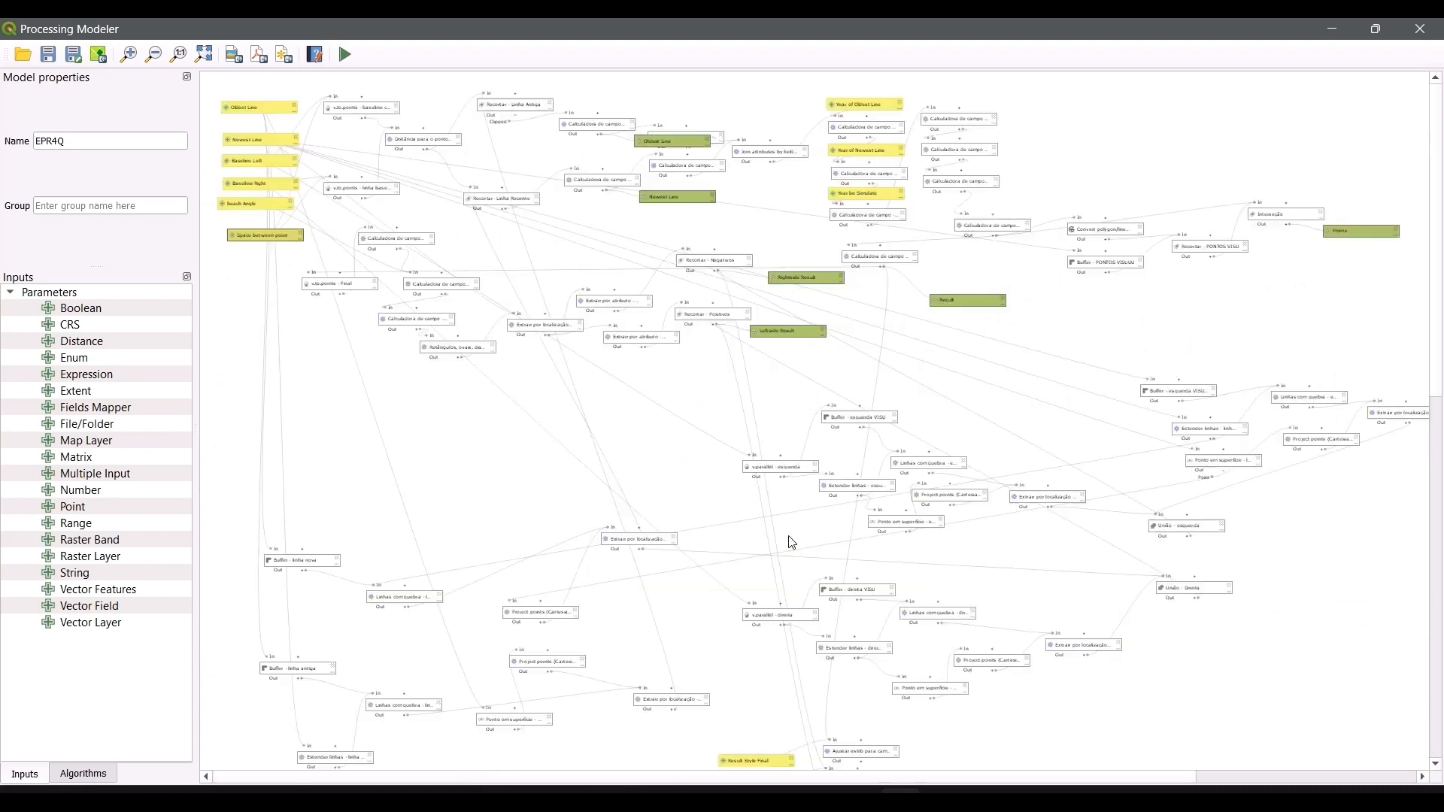
{"action": "scroll", "coordinate": [797, 560], "scroll_direction": "down", "scroll_amount": 1}
{"action": "scroll", "coordinate": [1062, 202], "scroll_direction": "up", "scroll_amount": 1}
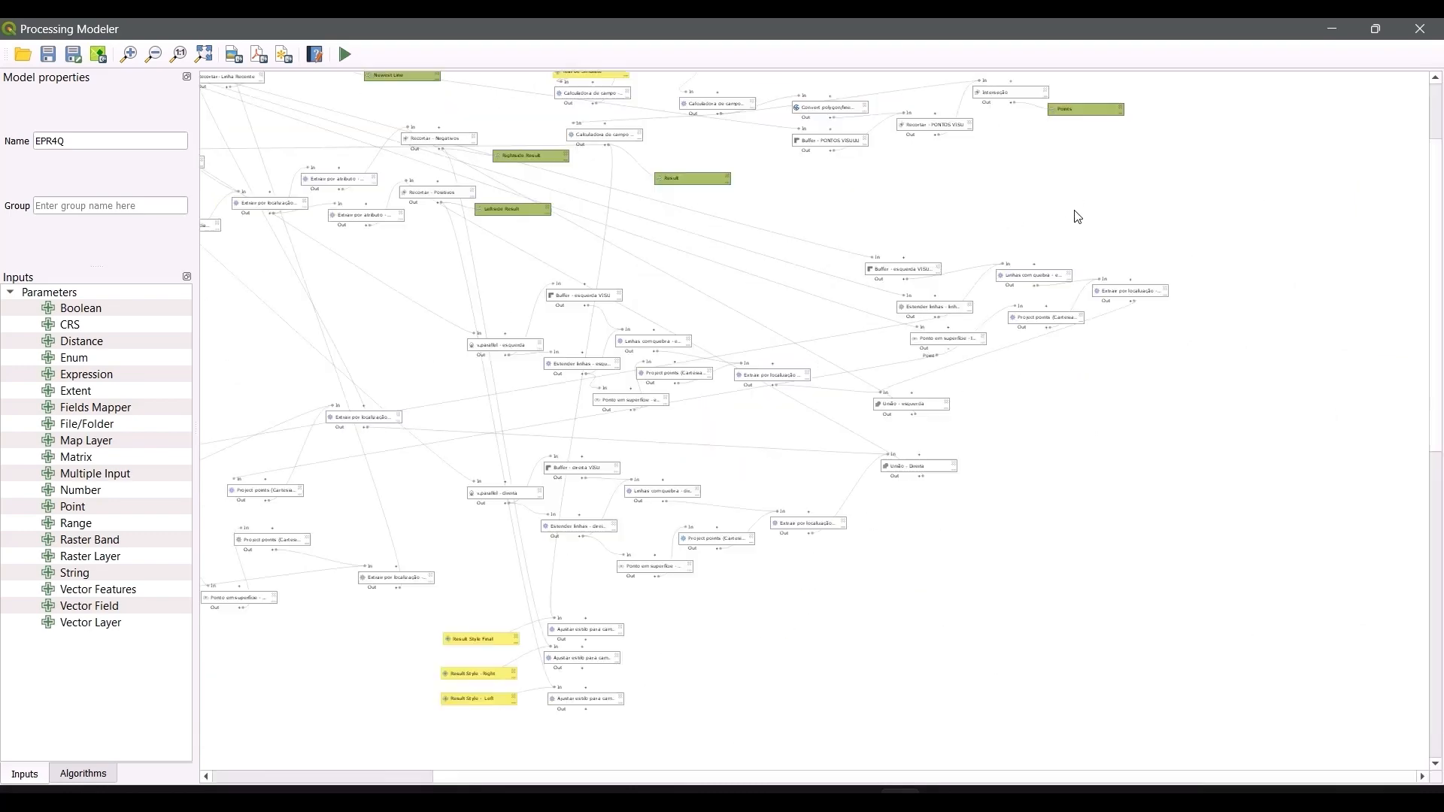
{"action": "scroll", "coordinate": [1112, 96], "scroll_direction": "up", "scroll_amount": 1}
{"action": "scroll", "coordinate": [1076, 171], "scroll_direction": "down", "scroll_amount": 1}
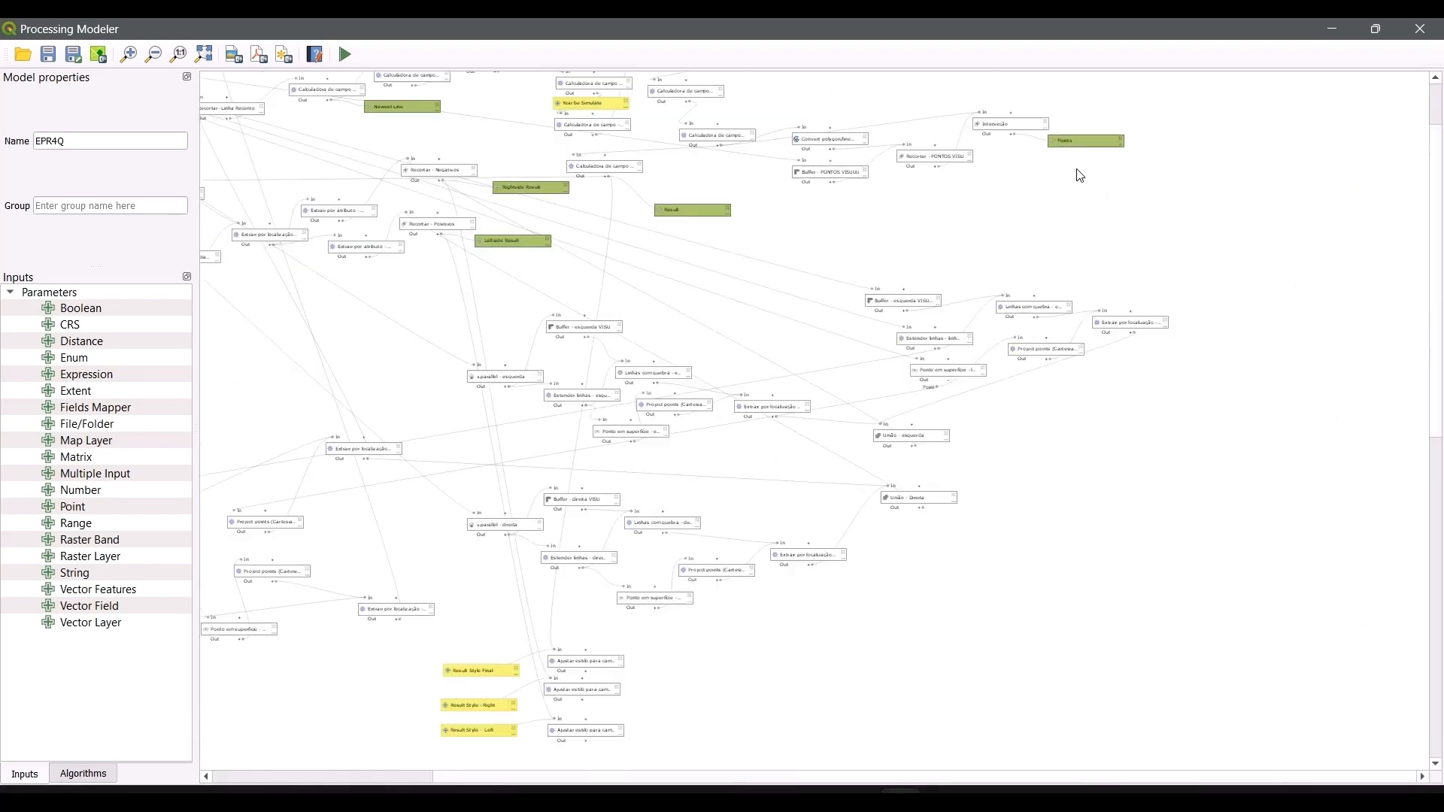
{"action": "left_click", "coordinate": [1420, 29]}
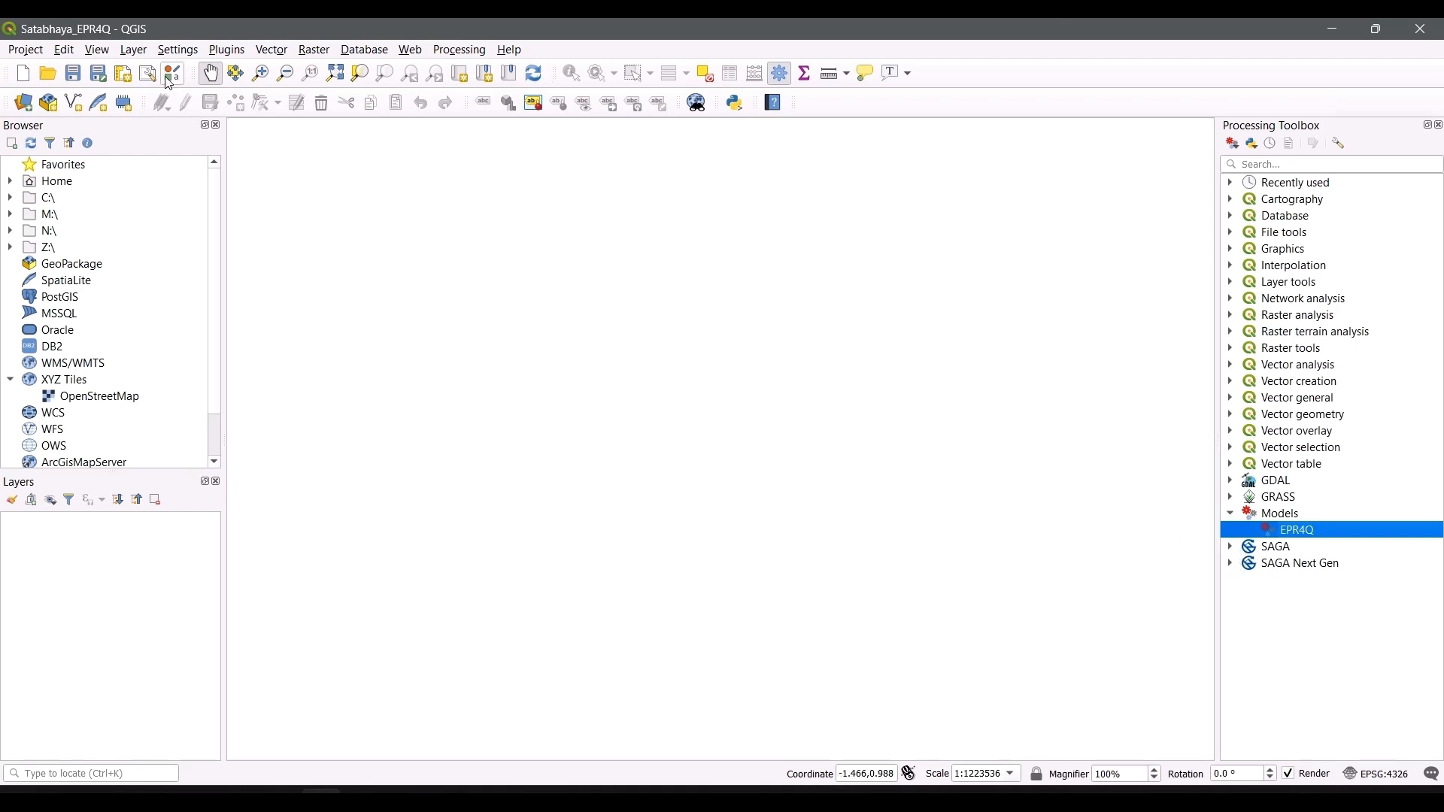
Step: Review the installed Processing Saga NextGen Provider plugin in the plugin manager
{"action": "left_click", "coordinate": [234, 50]}
{"action": "left_click", "coordinate": [252, 71]}
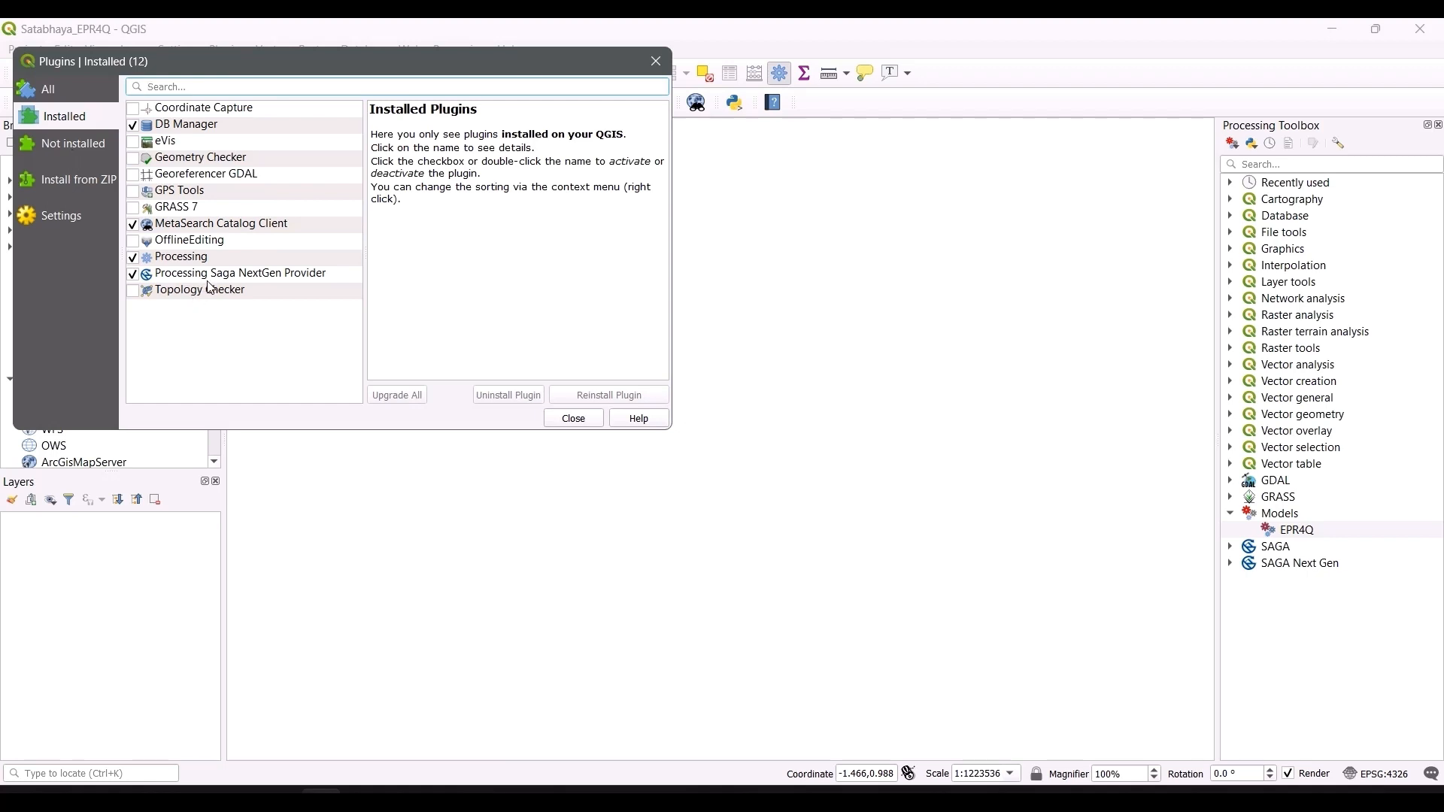
{"action": "left_click", "coordinate": [263, 275]}
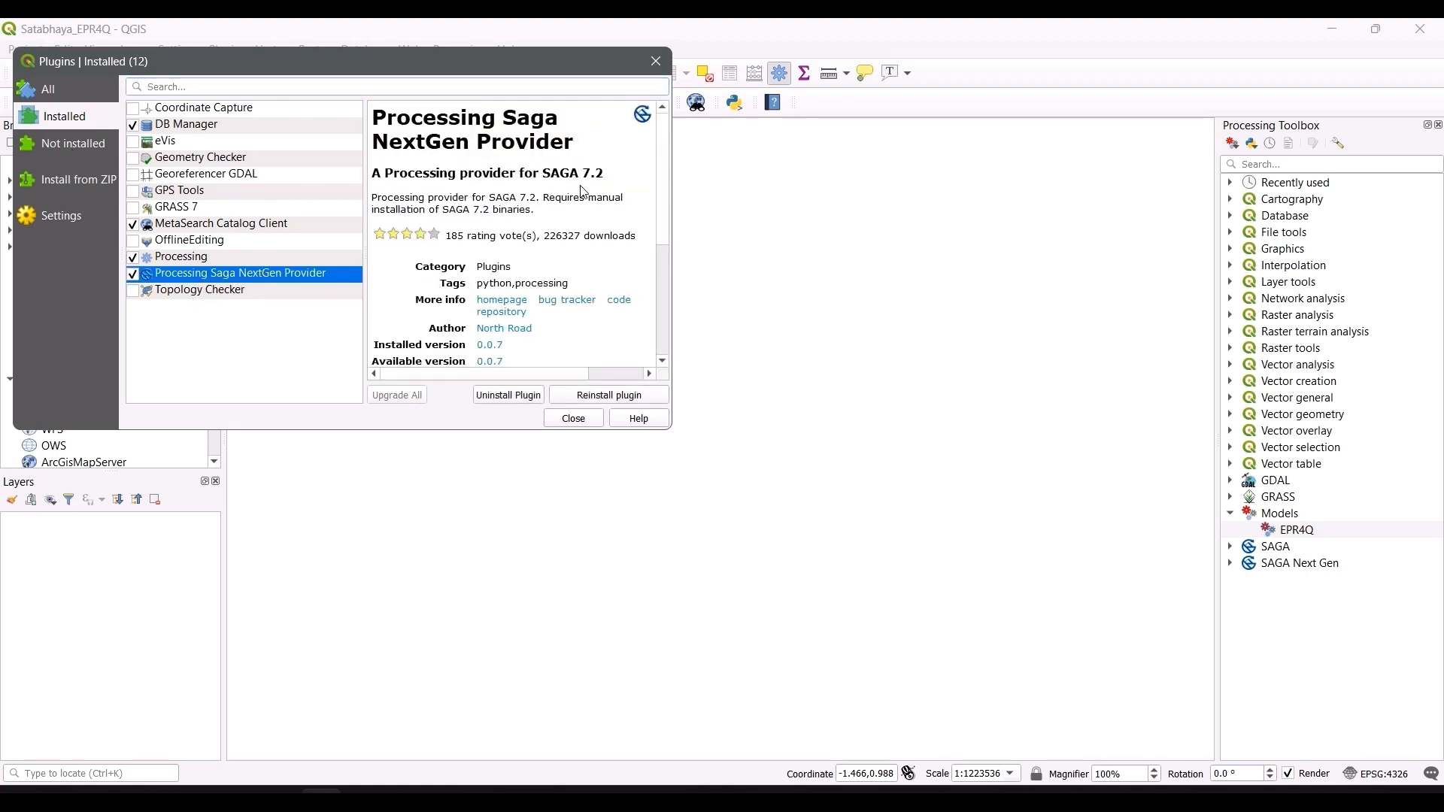
{"action": "left_click", "coordinate": [573, 419]}
Step: Search the web for saga 7.2 binaries and open the SourceForge SAGA 7.2.0 download page
{"action": "key", "text": "alt+Tab"}
{"action": "left_click", "coordinate": [623, 372]}
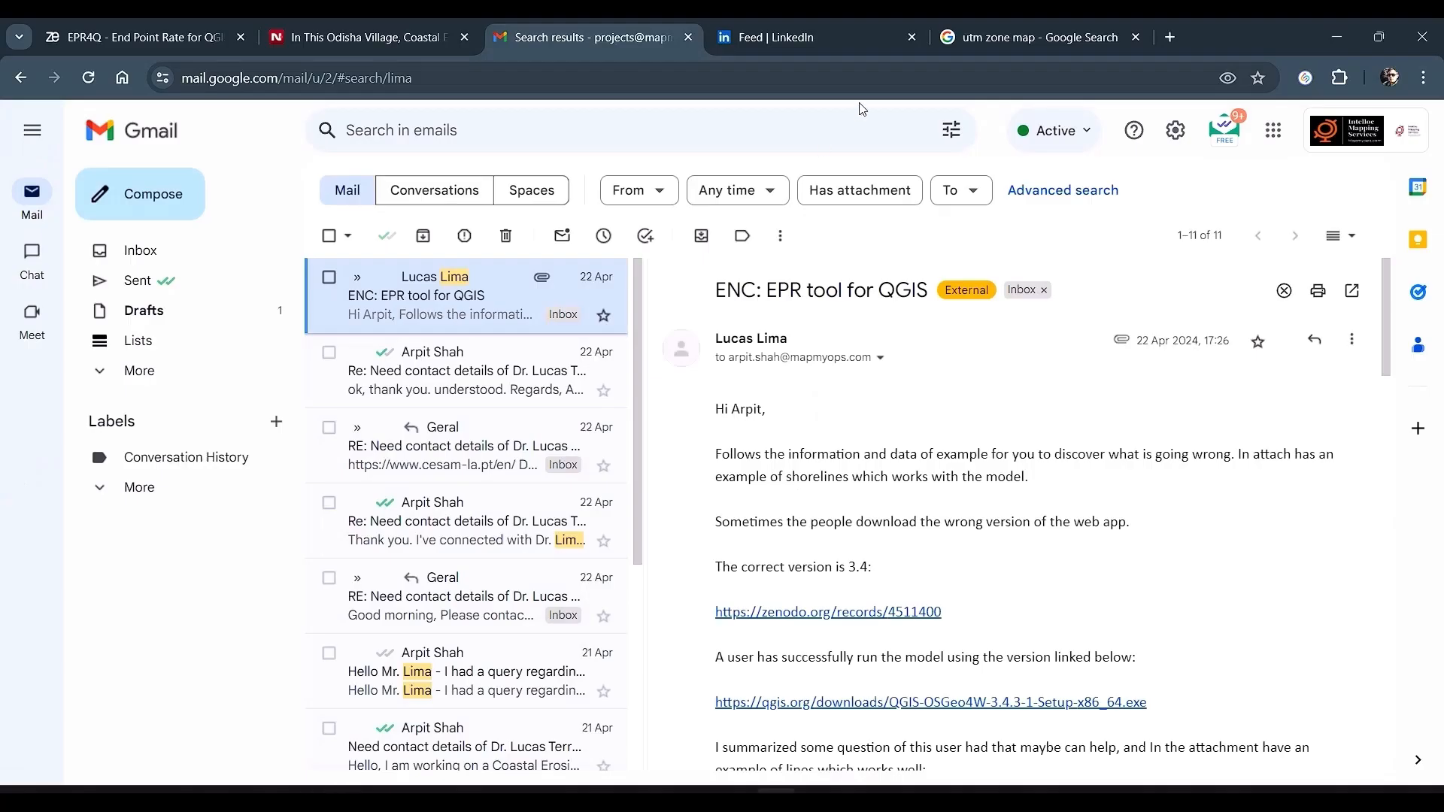
{"action": "left_click", "coordinate": [1173, 41]}
{"action": "type", "text": "saga "}
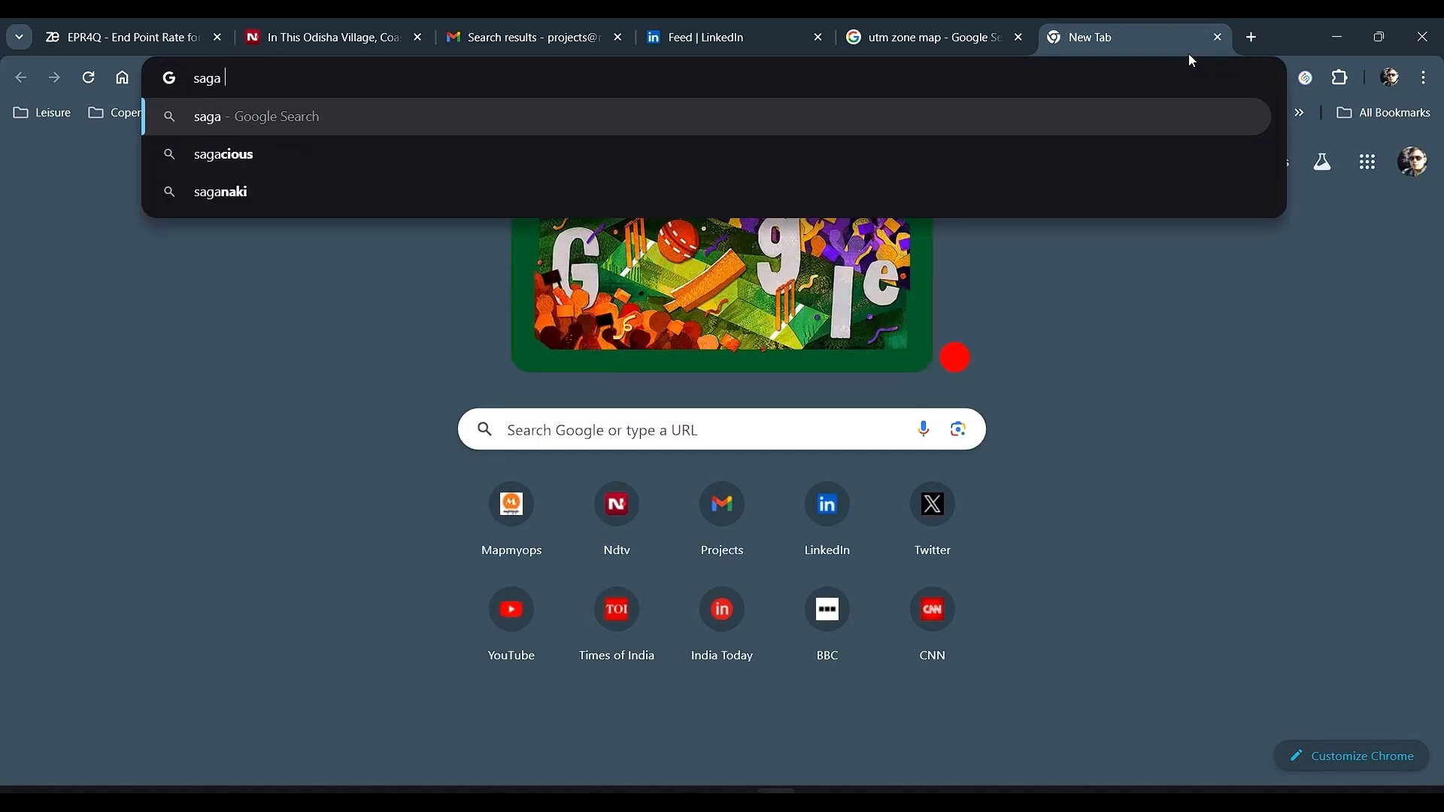
{"action": "type", "text": "7.2 binaries"}
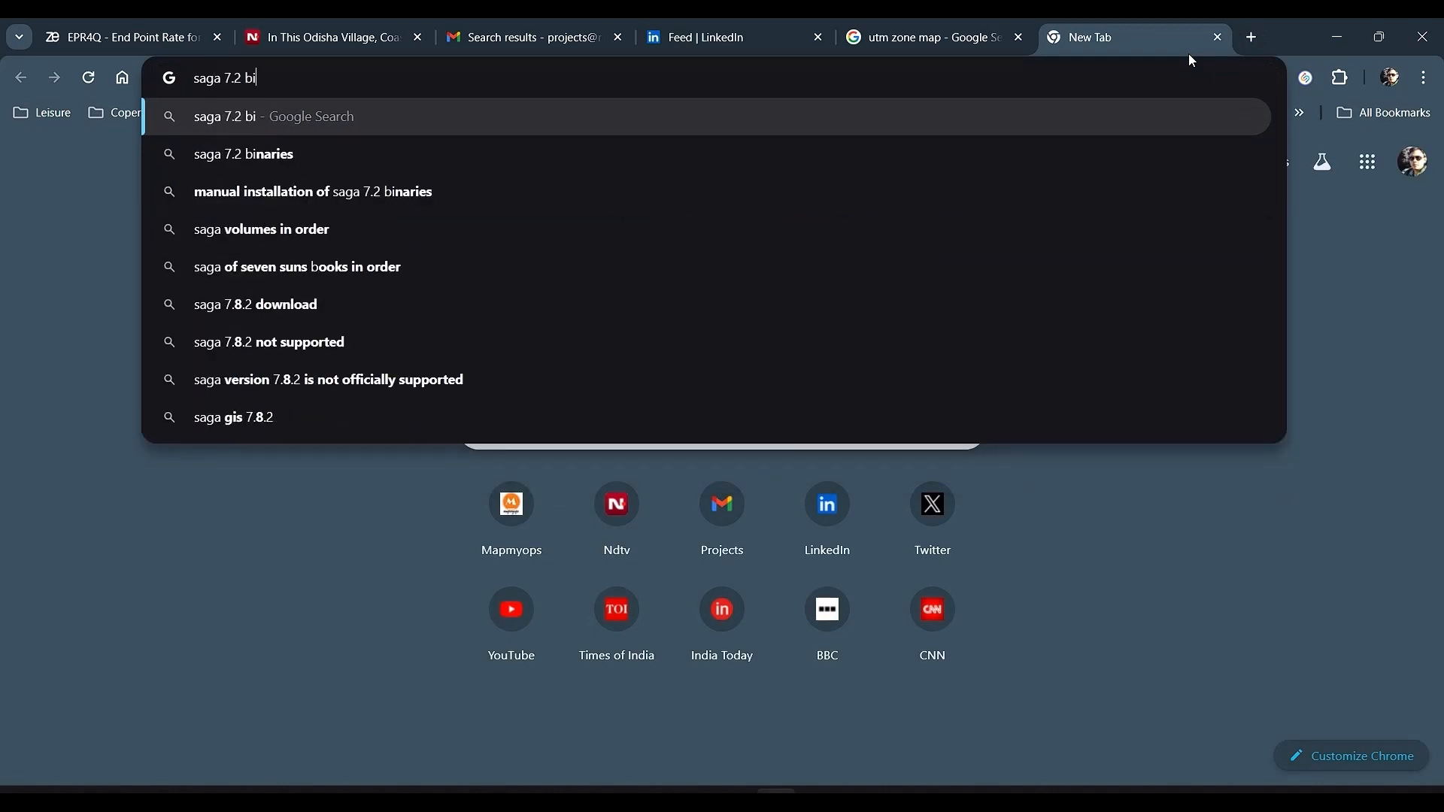
{"action": "key", "text": "Return"}
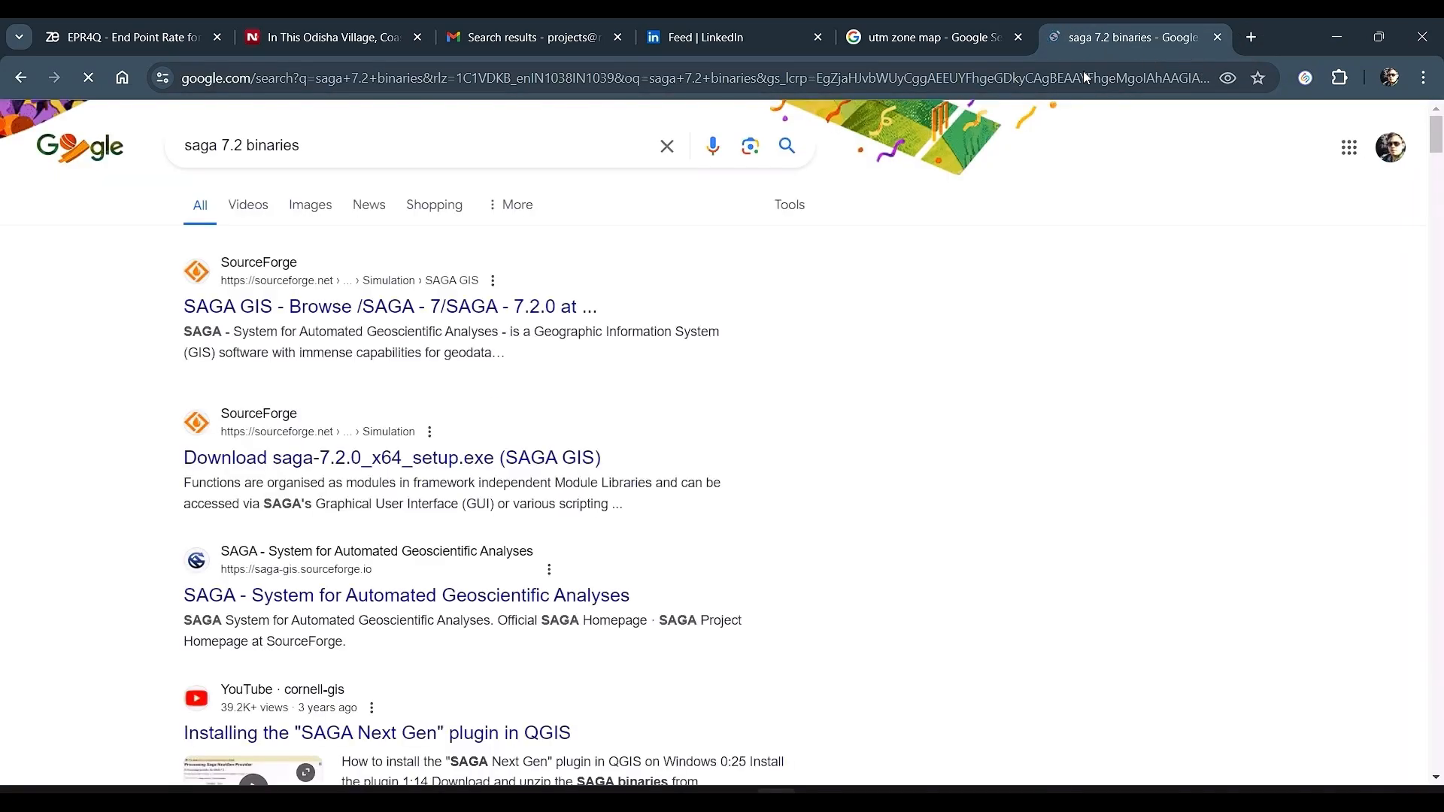
{"action": "left_click", "coordinate": [525, 319]}
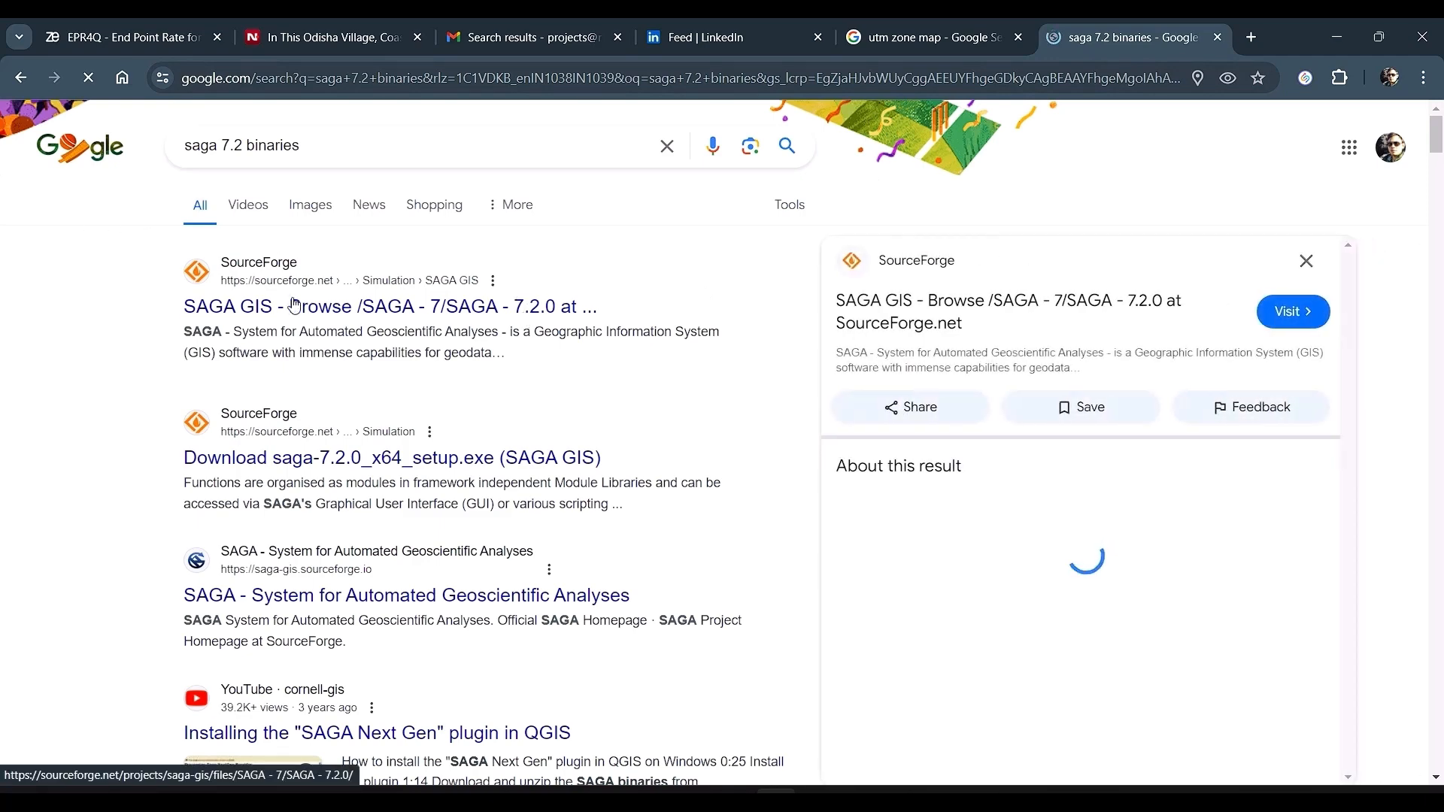
{"action": "scroll", "coordinate": [507, 508], "scroll_direction": "down", "scroll_amount": 3}
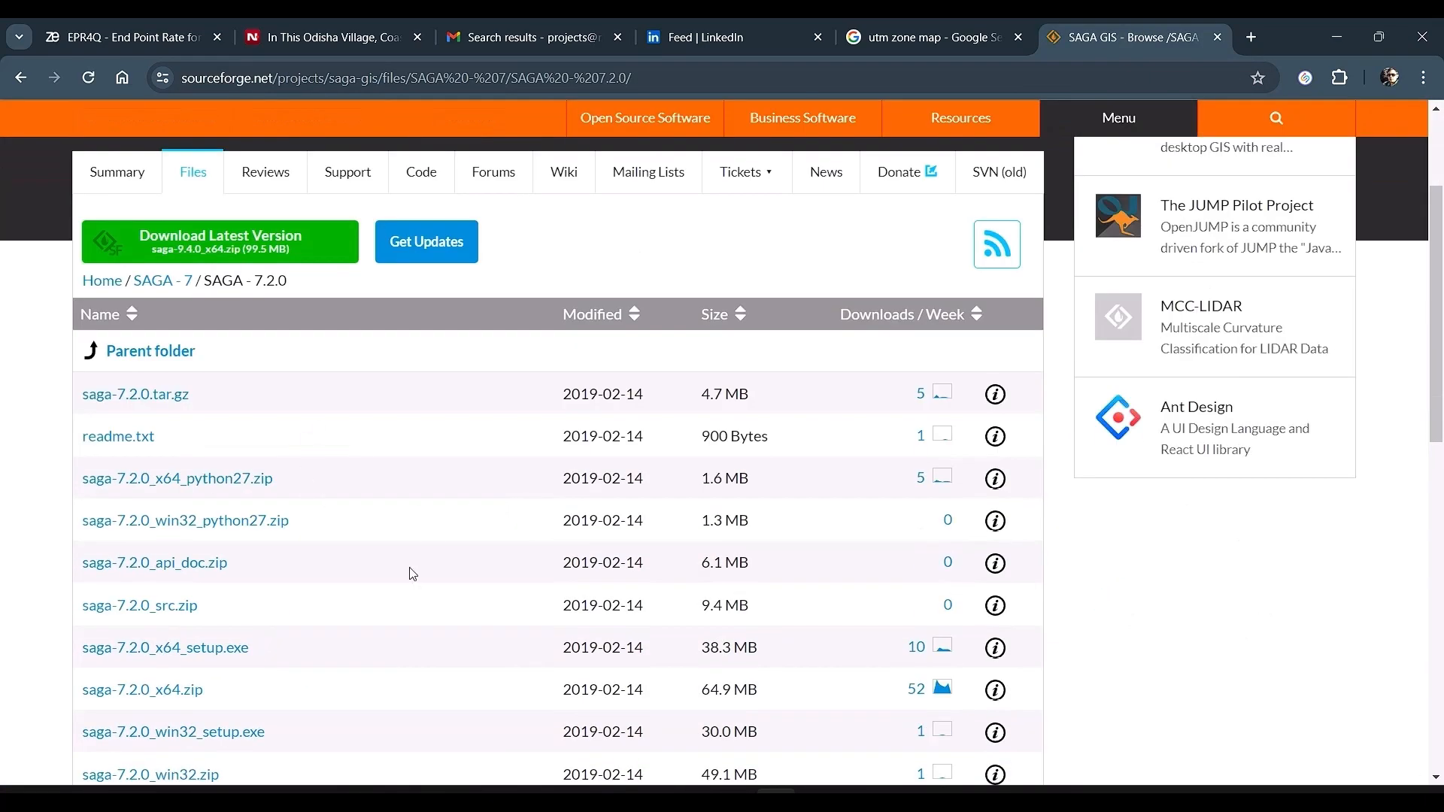
{"action": "scroll", "coordinate": [486, 519], "scroll_direction": "down", "scroll_amount": 5}
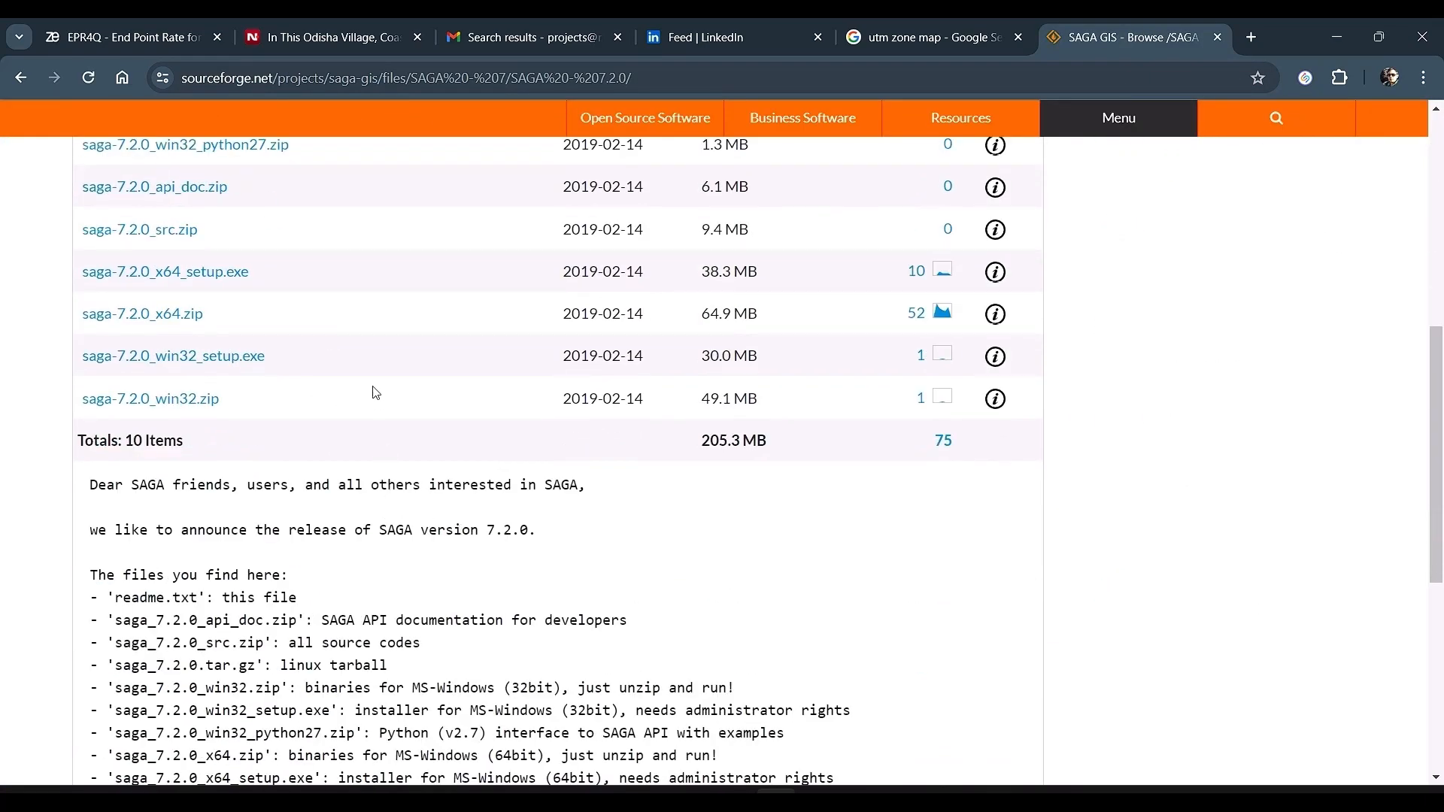
Step: Inspect the Processing options, including the SAGANG provider folder and the invalid features filtering setting
{"action": "key", "text": "alt+Tab"}
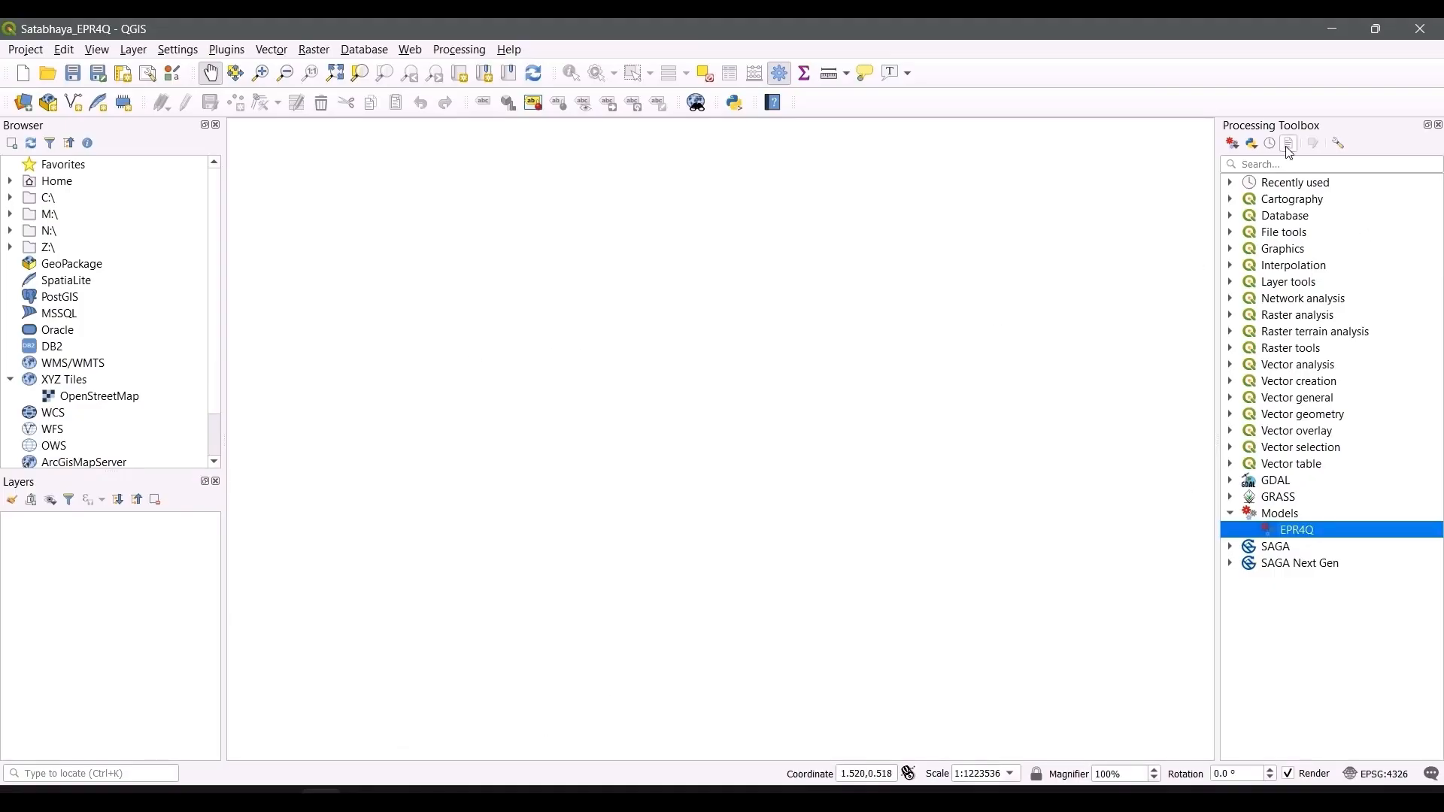
{"action": "left_click", "coordinate": [1339, 144]}
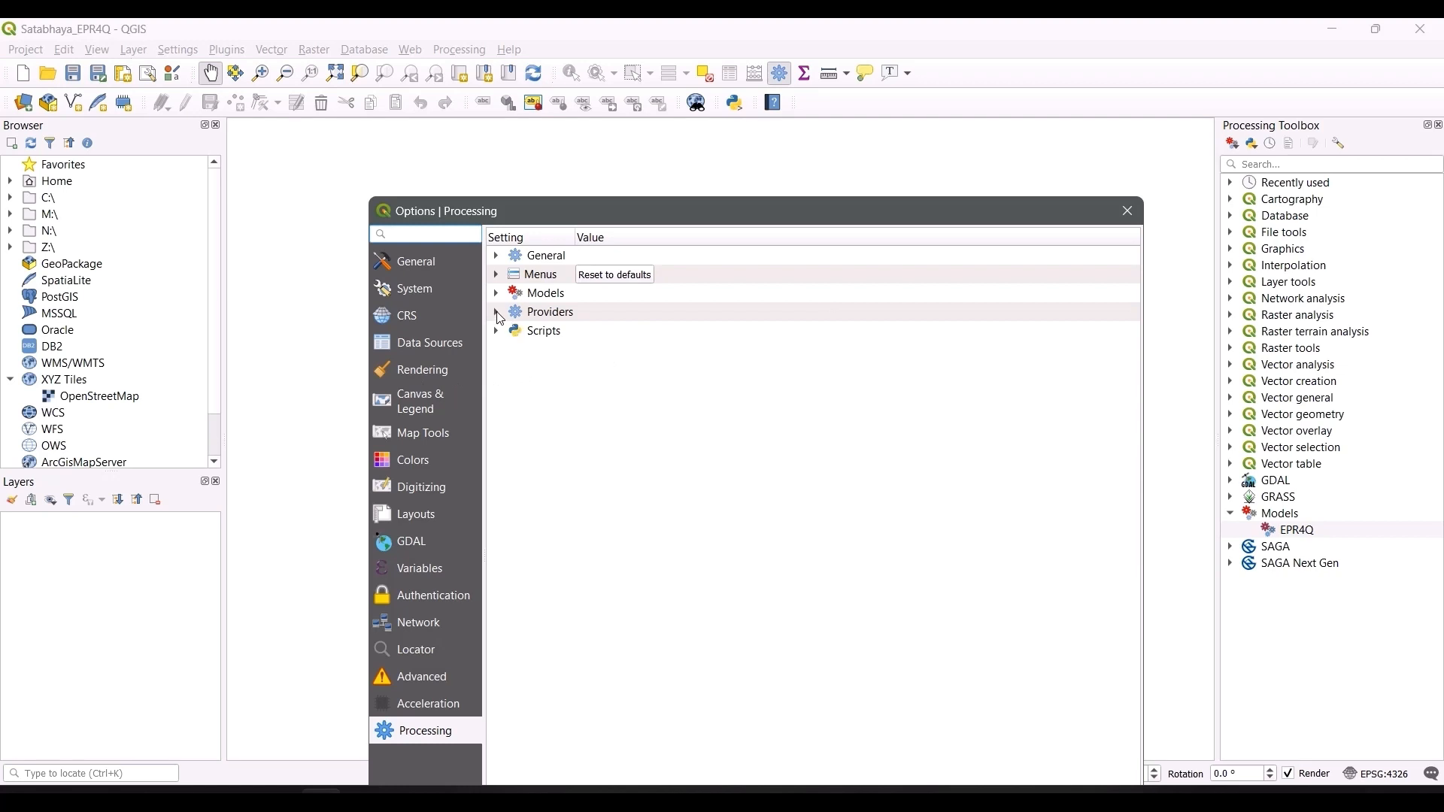
{"action": "left_click", "coordinate": [498, 314]}
{"action": "left_click", "coordinate": [516, 388]}
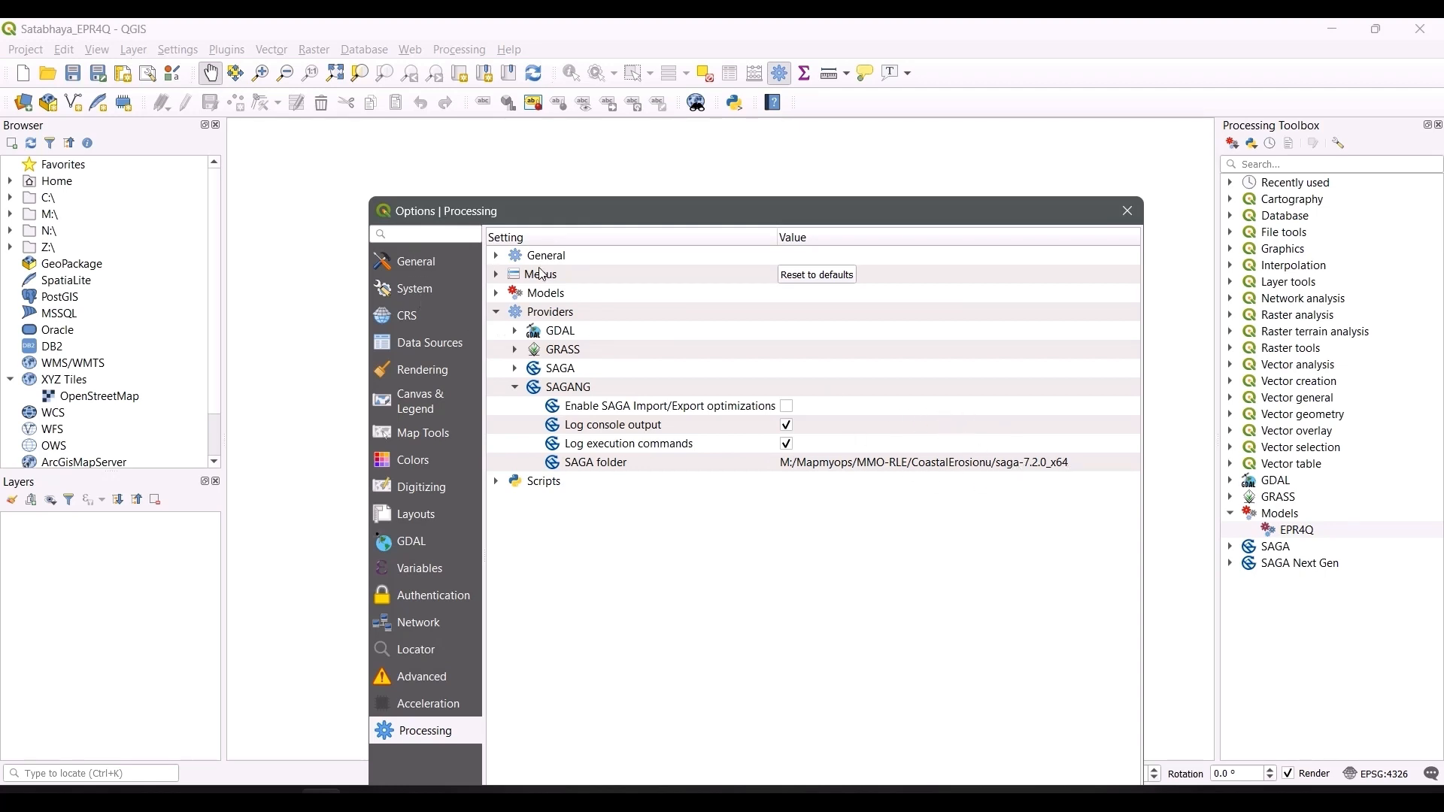
{"action": "left_click", "coordinate": [499, 257]}
{"action": "left_click", "coordinate": [496, 257]}
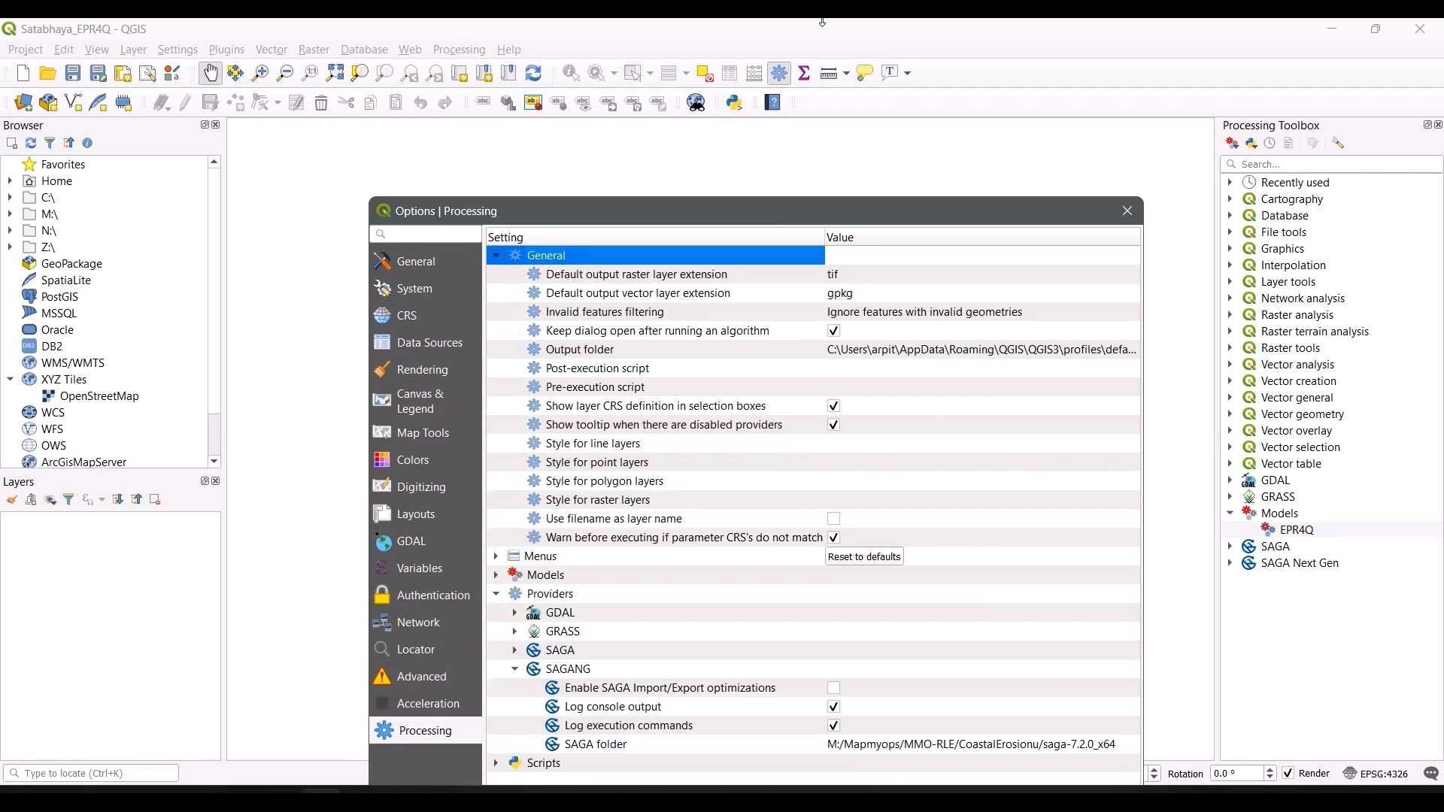
{"action": "double_click", "coordinate": [847, 320]}
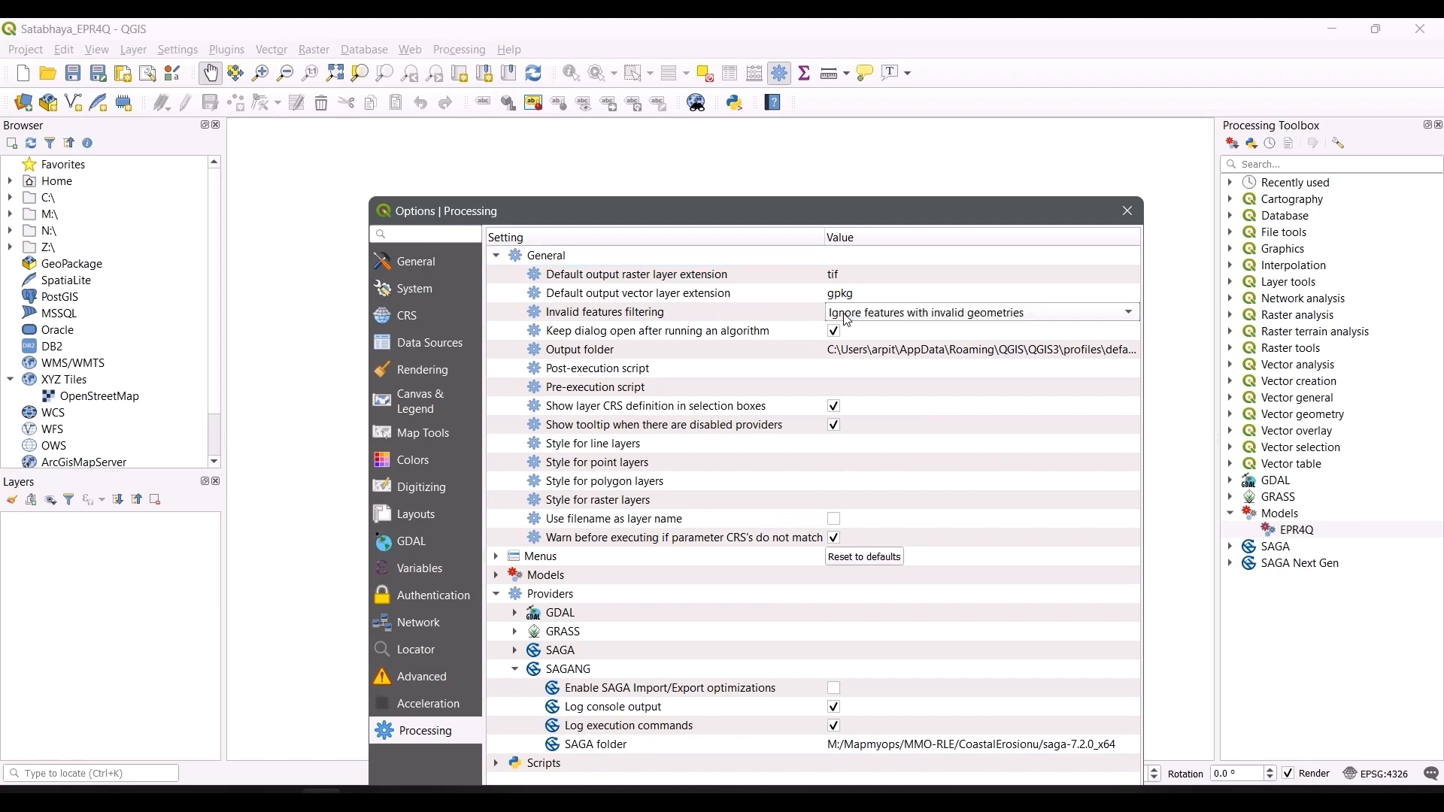
{"action": "left_click", "coordinate": [993, 321]}
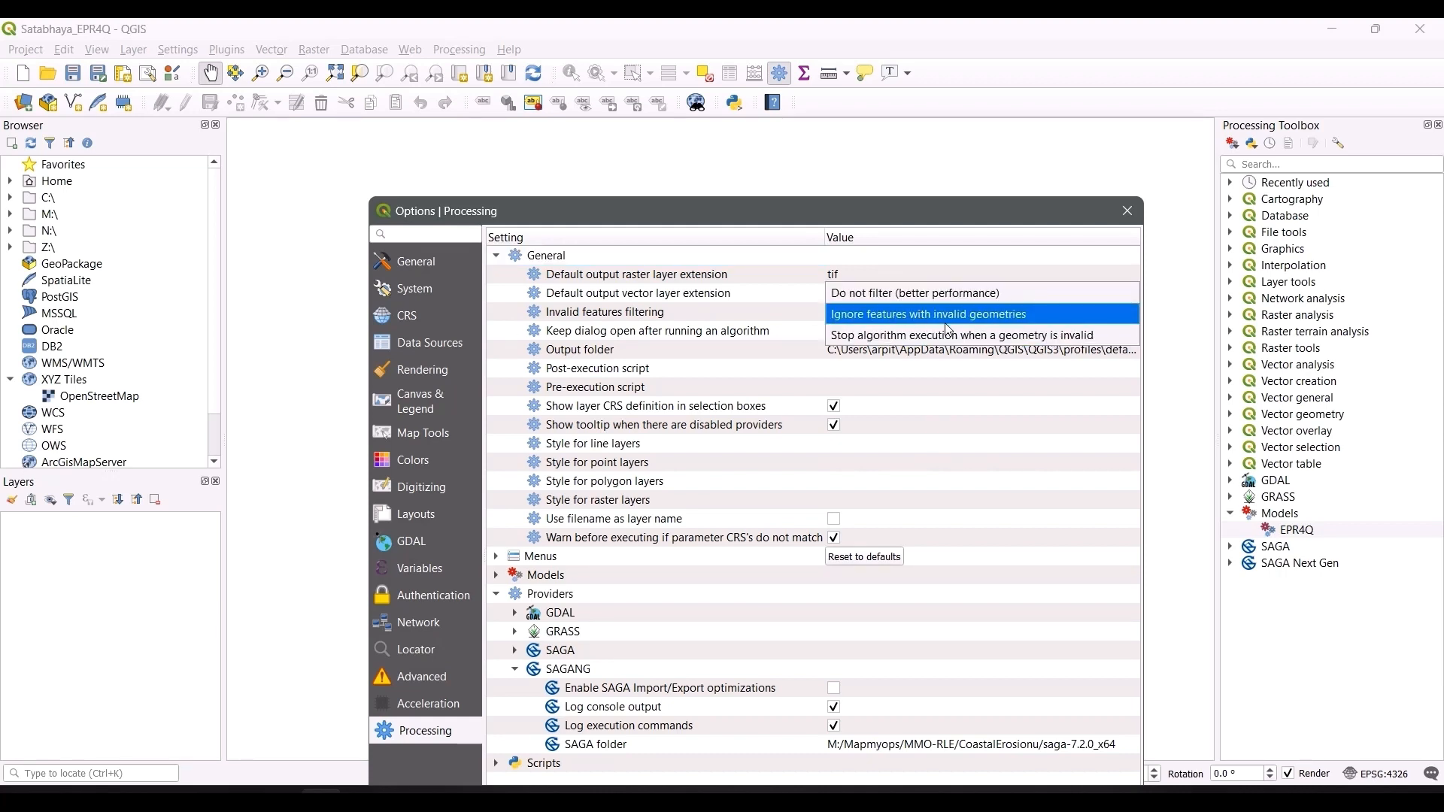
{"action": "left_click", "coordinate": [931, 223]}
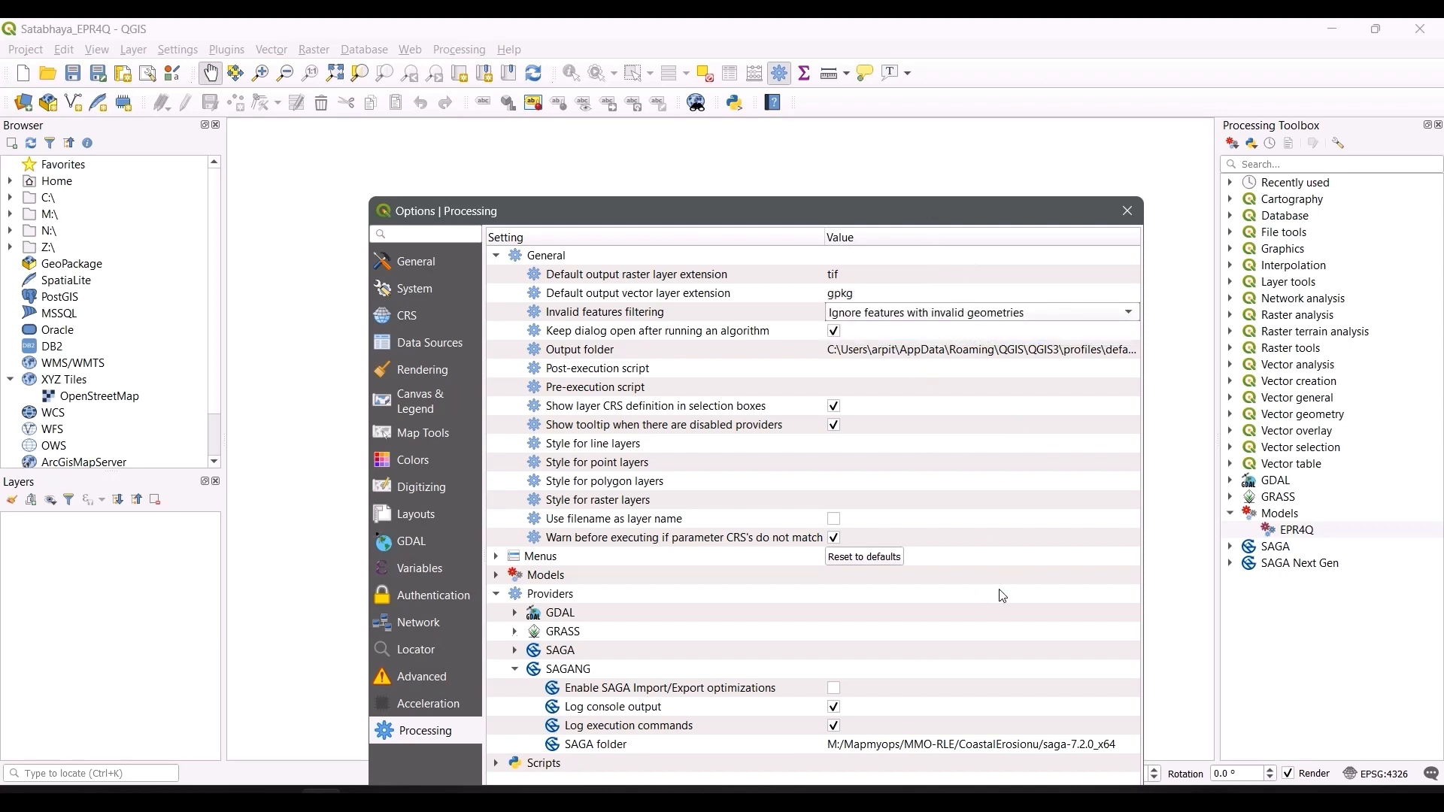
{"action": "left_click", "coordinate": [1134, 216]}
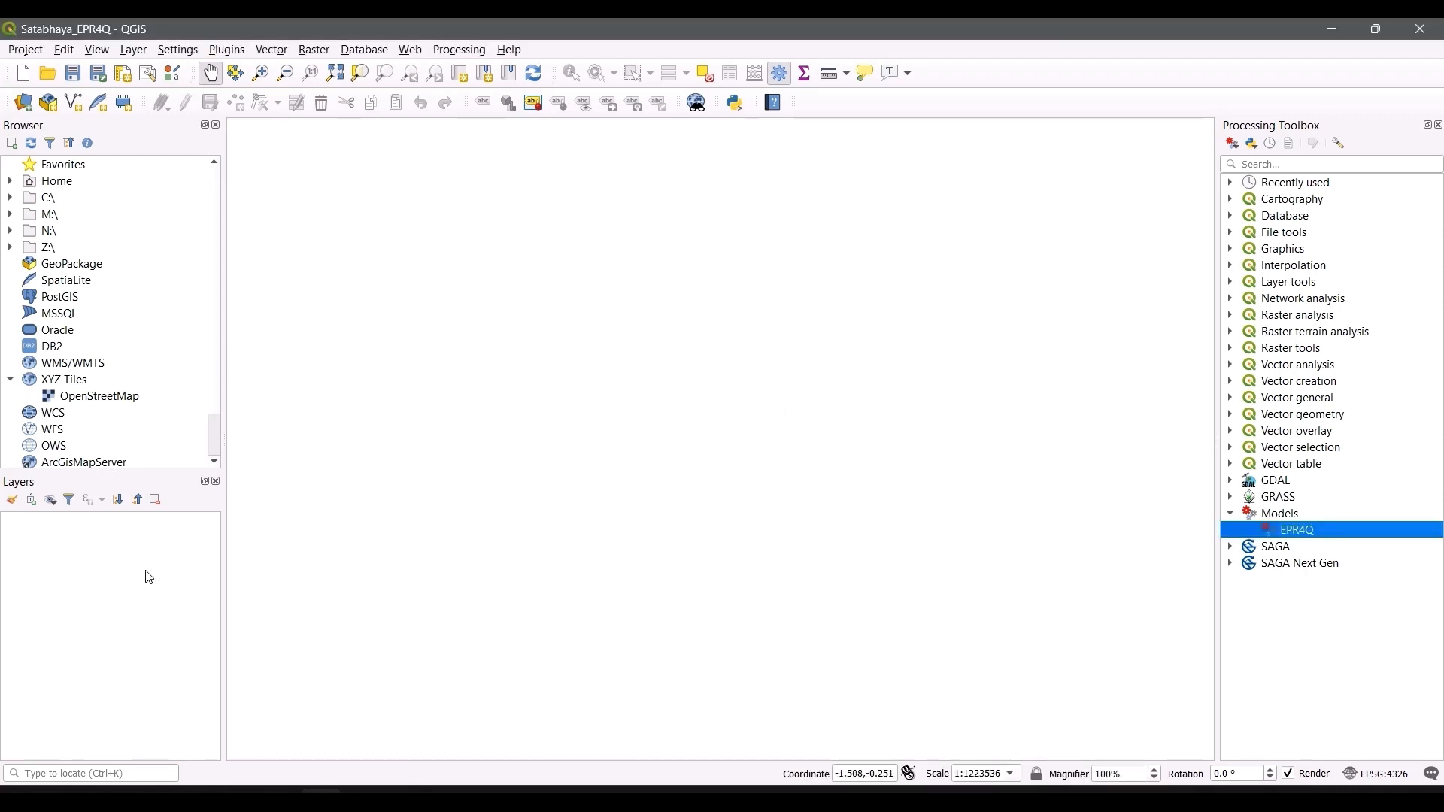
Step: Start a new project and add the OpenStreetMap XYZ tile basemap
{"action": "key", "text": "ctrl+n"}
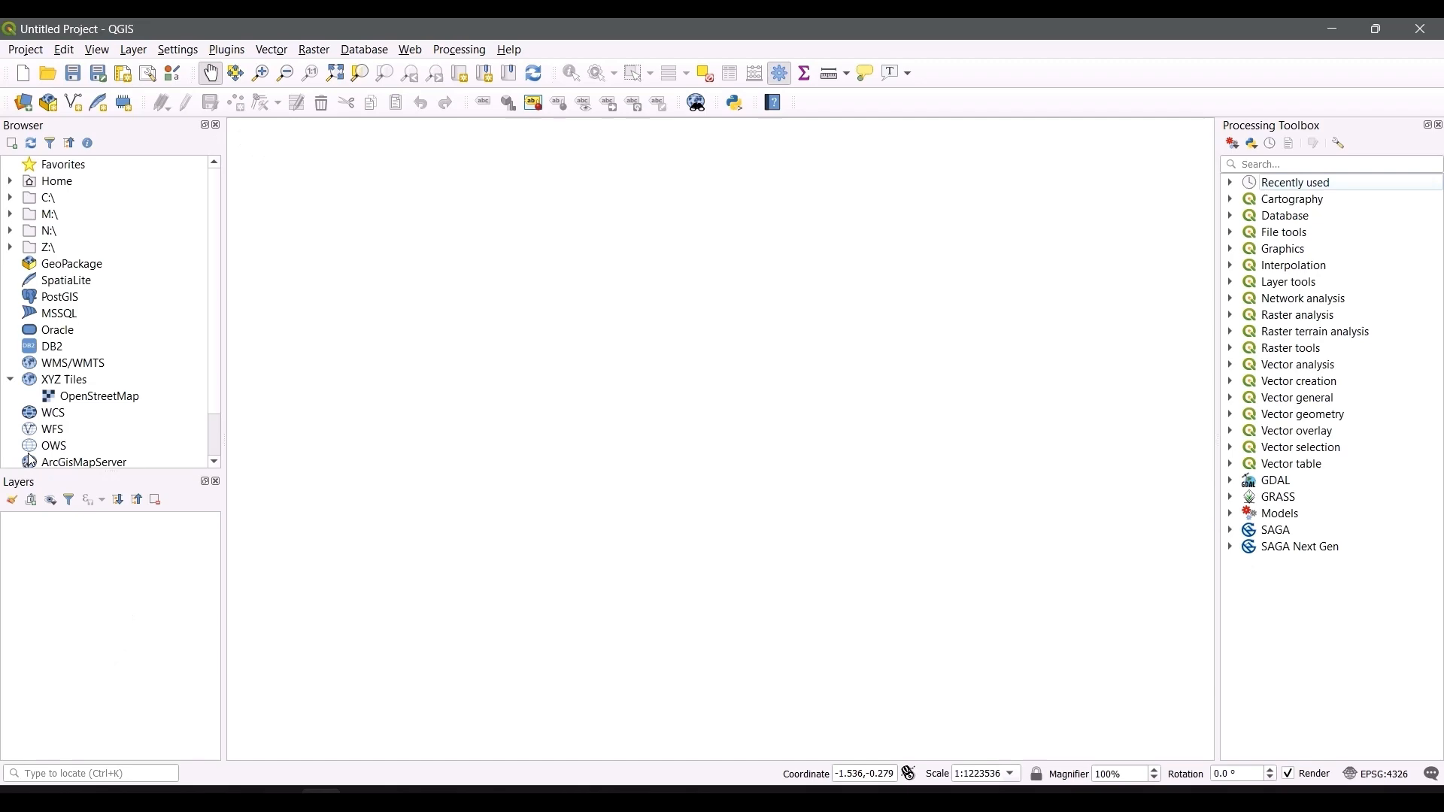
{"action": "double_click", "coordinate": [64, 397]}
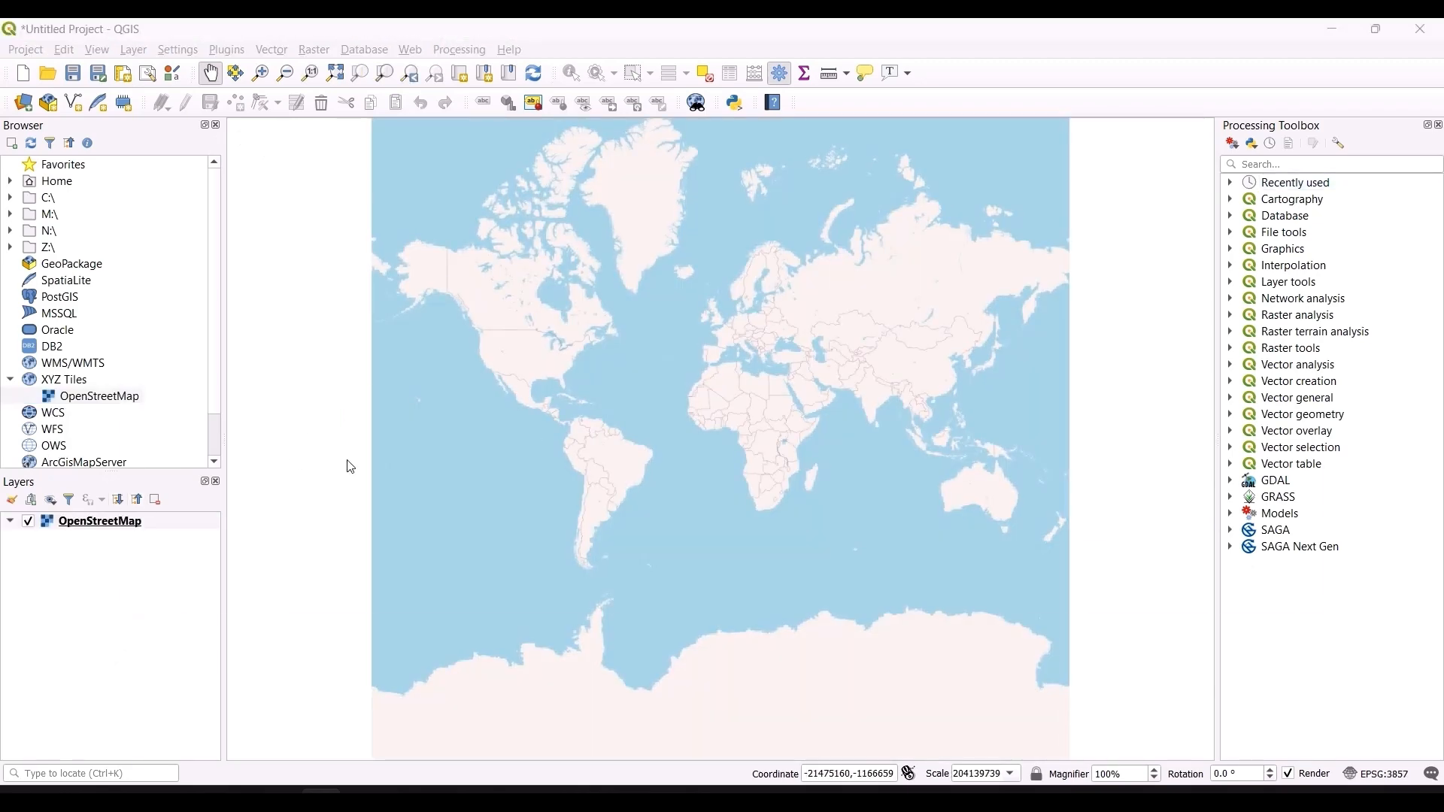
Step: Add the Shoreline_03Jan2024clip and Shoreline_25Dec2020clip shapefiles from the base folder to the project
{"action": "key", "text": "alt+Tab"}
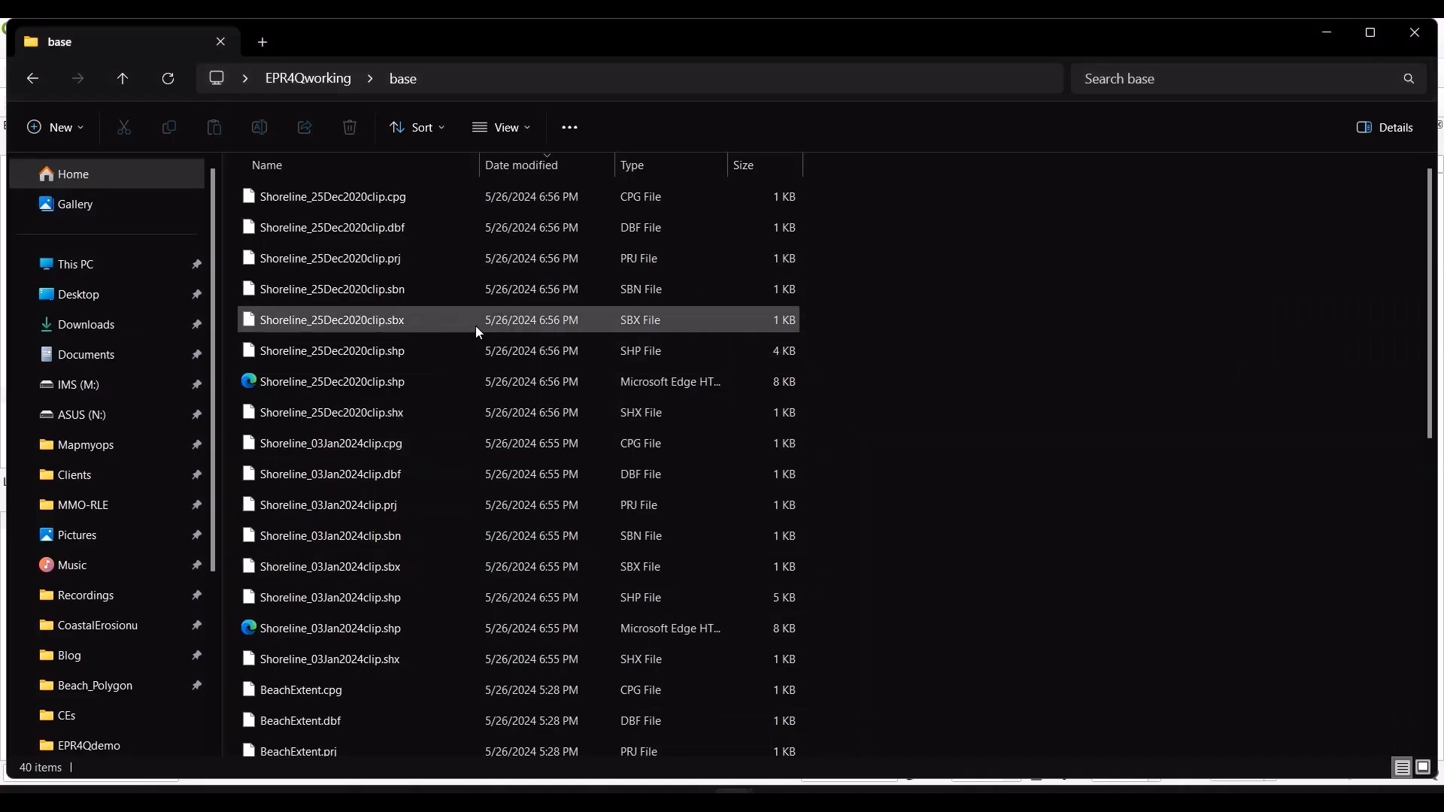
{"action": "left_click", "coordinate": [682, 162]}
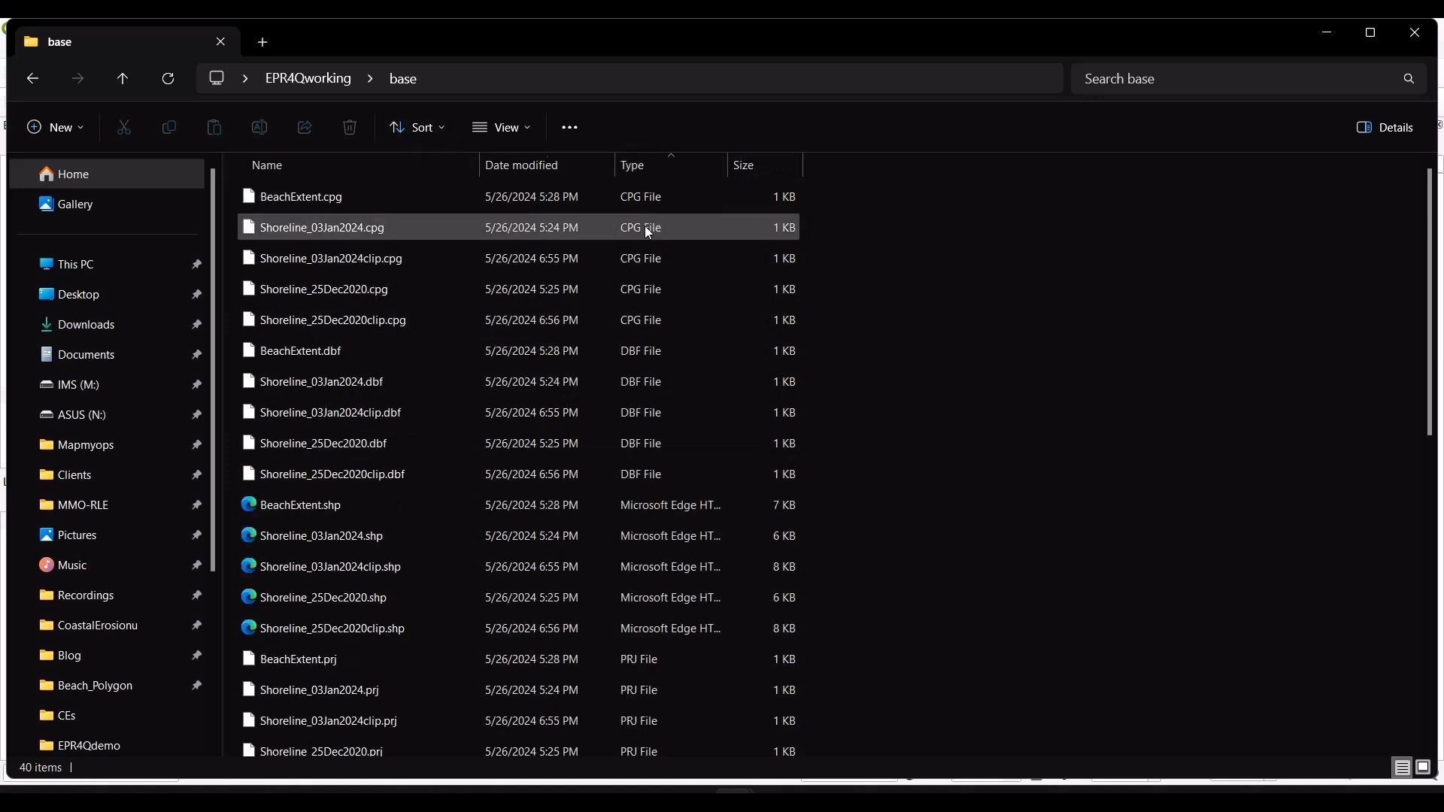
{"action": "scroll", "coordinate": [684, 372], "scroll_direction": "down", "scroll_amount": 7}
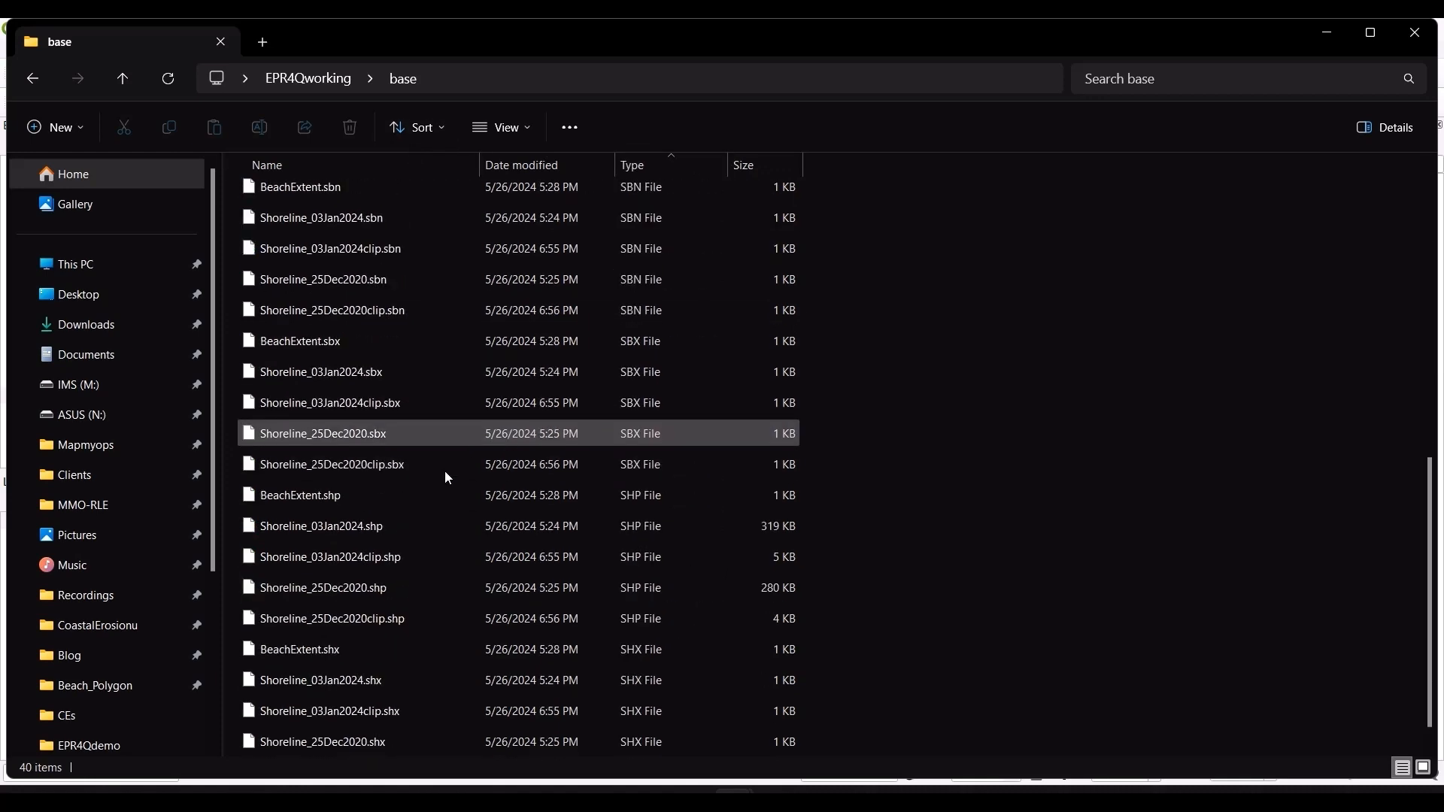
{"action": "left_click", "coordinate": [382, 555]}
{"action": "left_click", "coordinate": [396, 620], "text": "ctrl"}
{"action": "left_click_drag", "start_coordinate": [395, 620], "coordinate": [120, 623]}
{"action": "key", "text": "alt+Tab"}
{"action": "key", "text": "alt+Tab"}
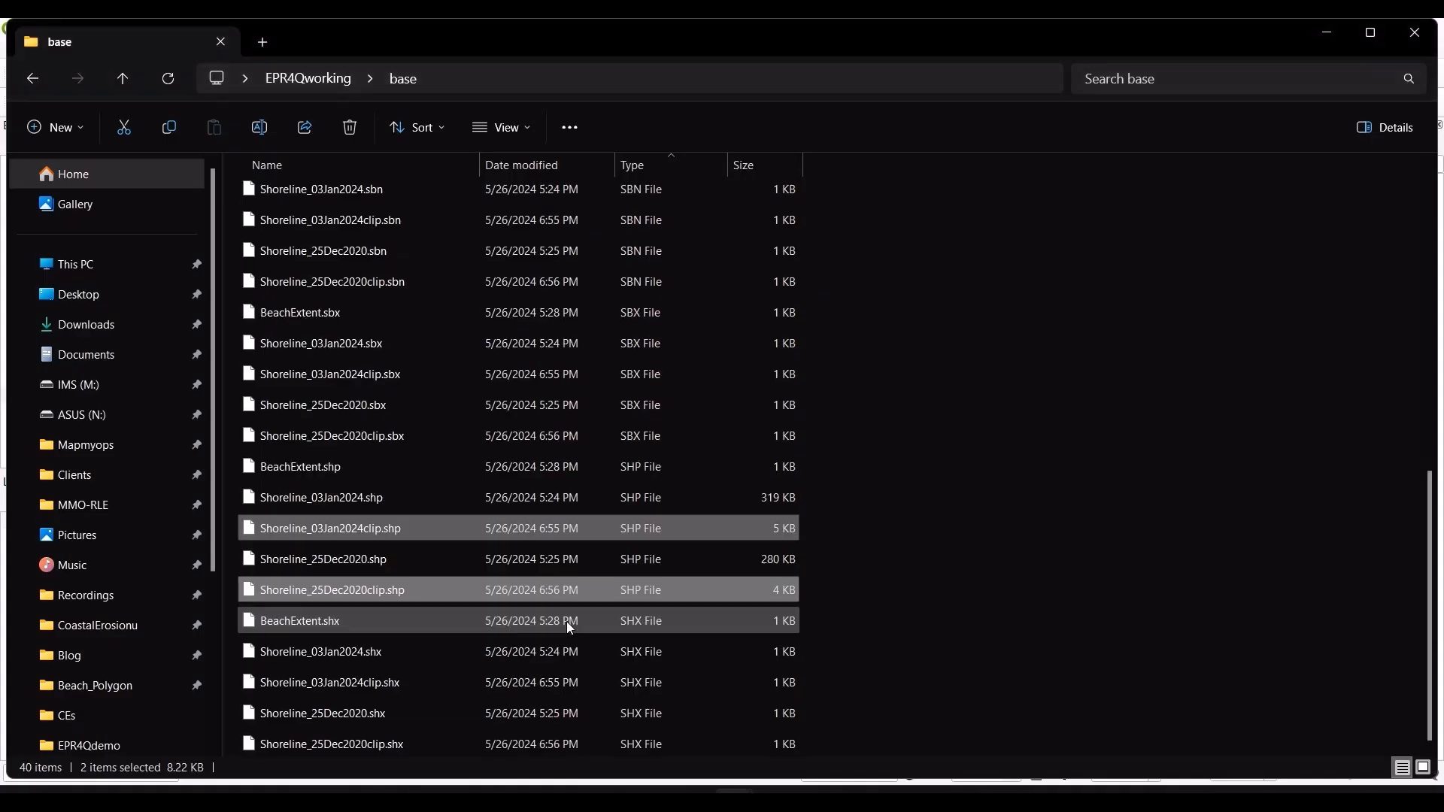
Step: Add the landward and seaward baseline shapefiles from the prepared folder to the project
{"action": "scroll", "coordinate": [566, 624], "scroll_direction": "up", "scroll_amount": 3}
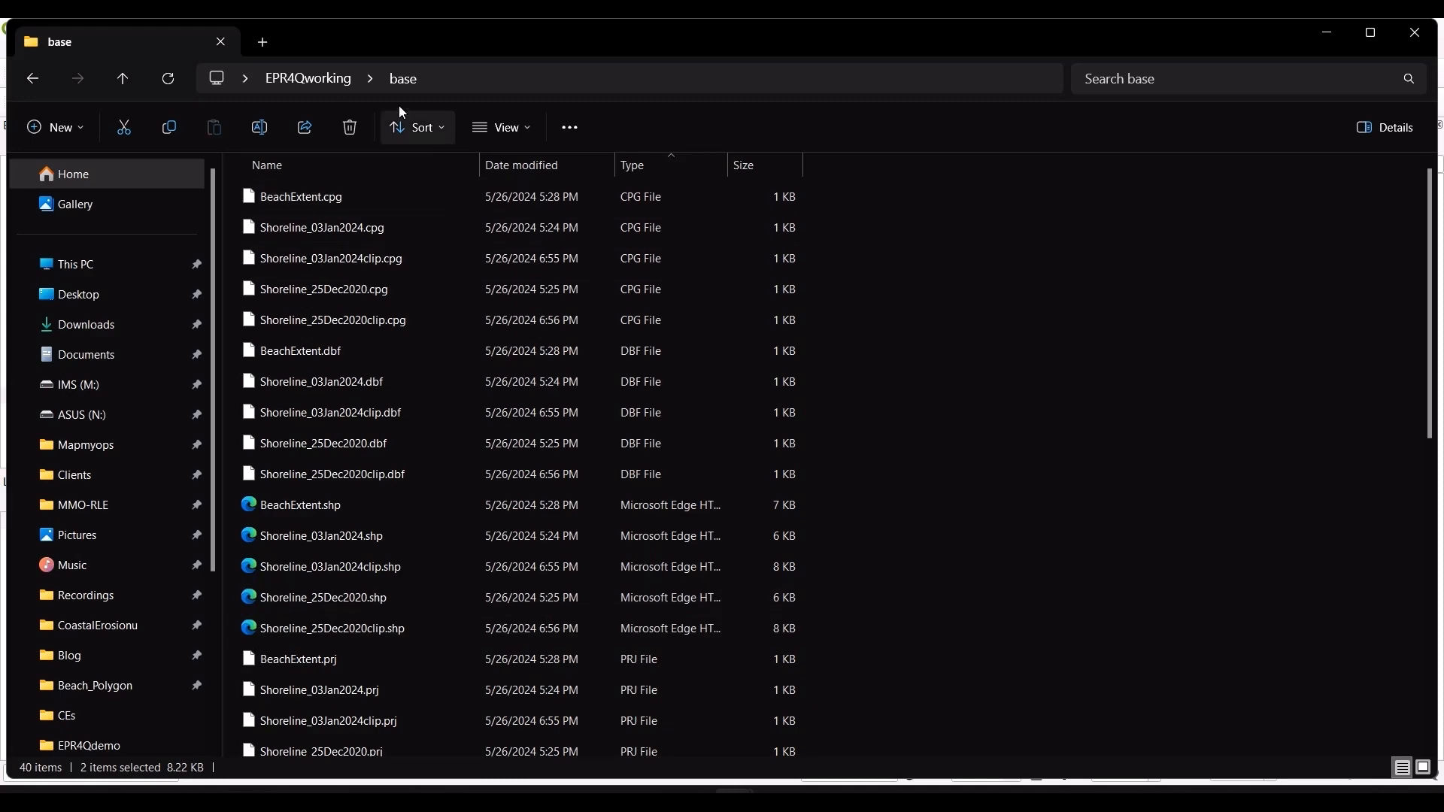
{"action": "left_click", "coordinate": [331, 80]}
{"action": "double_click", "coordinate": [364, 228]}
{"action": "scroll", "coordinate": [376, 346], "scroll_direction": "down", "scroll_amount": 2}
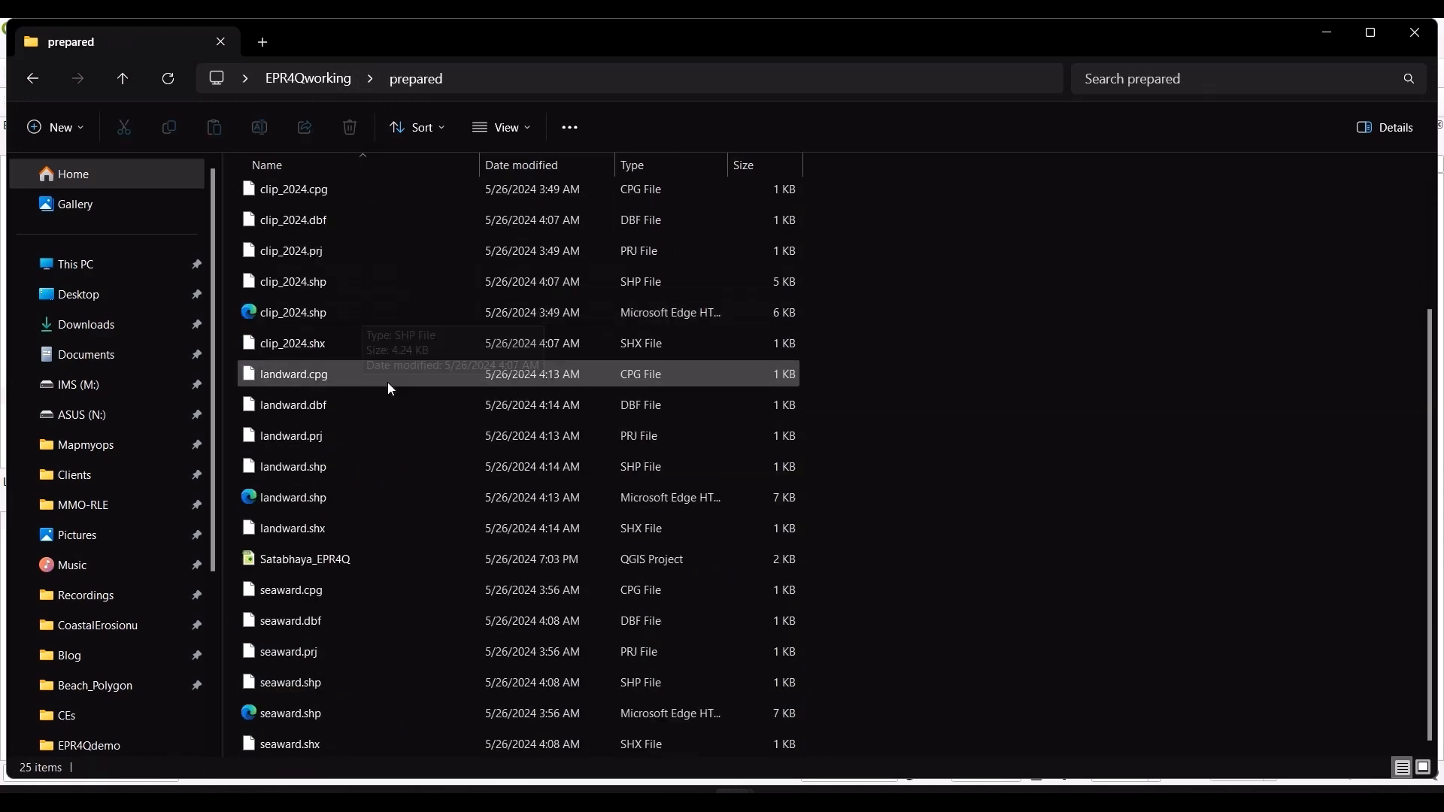
{"action": "left_click", "coordinate": [407, 466]}
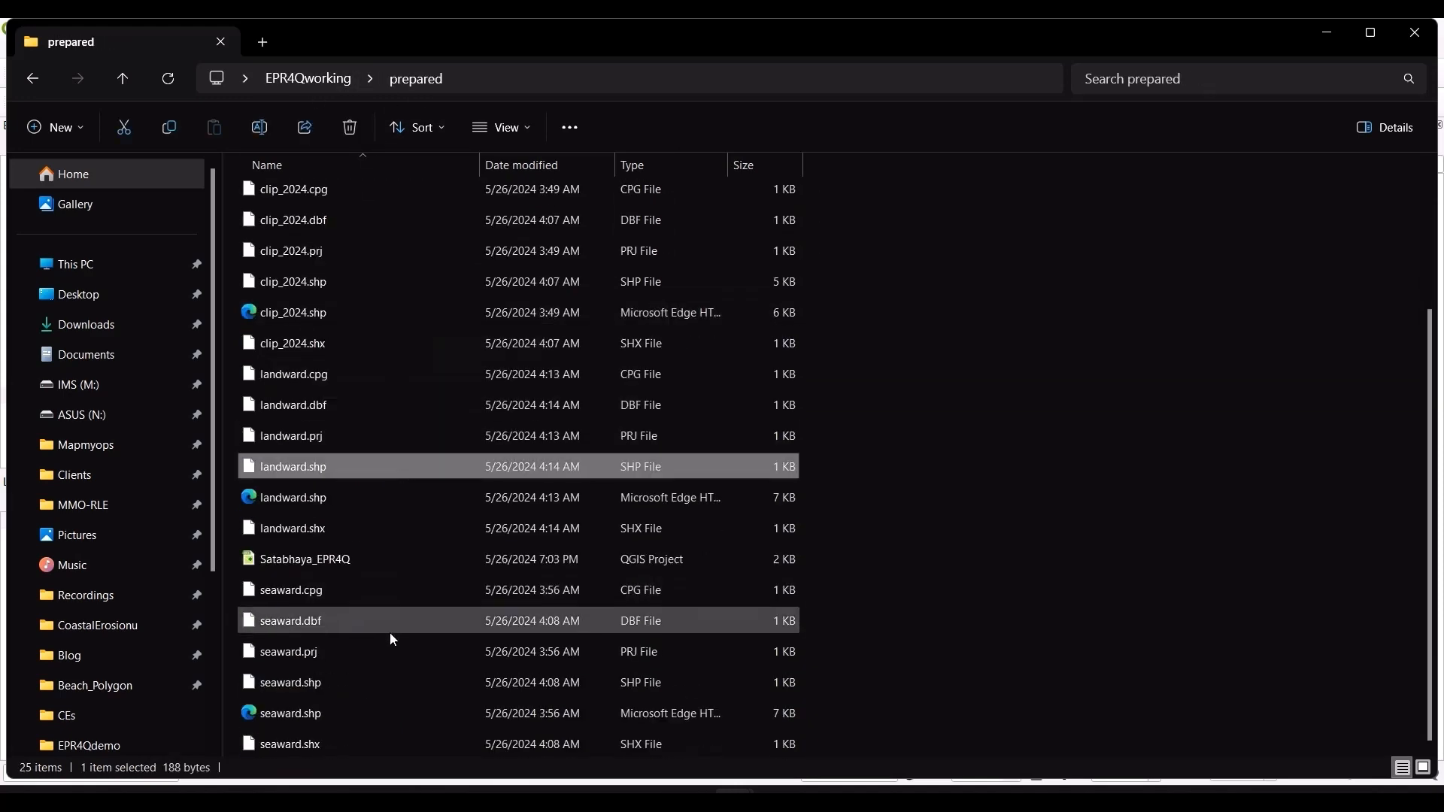
{"action": "left_click", "coordinate": [401, 681], "text": "ctrl"}
{"action": "left_click_drag", "start_coordinate": [456, 686], "coordinate": [74, 555]}
Step: Zoom to the Shoreline_03Jan2024clip layer and style the landward baseline with the topo main road line symbol
{"action": "left_click", "coordinate": [95, 558]}
{"action": "right_click", "coordinate": [95, 558]}
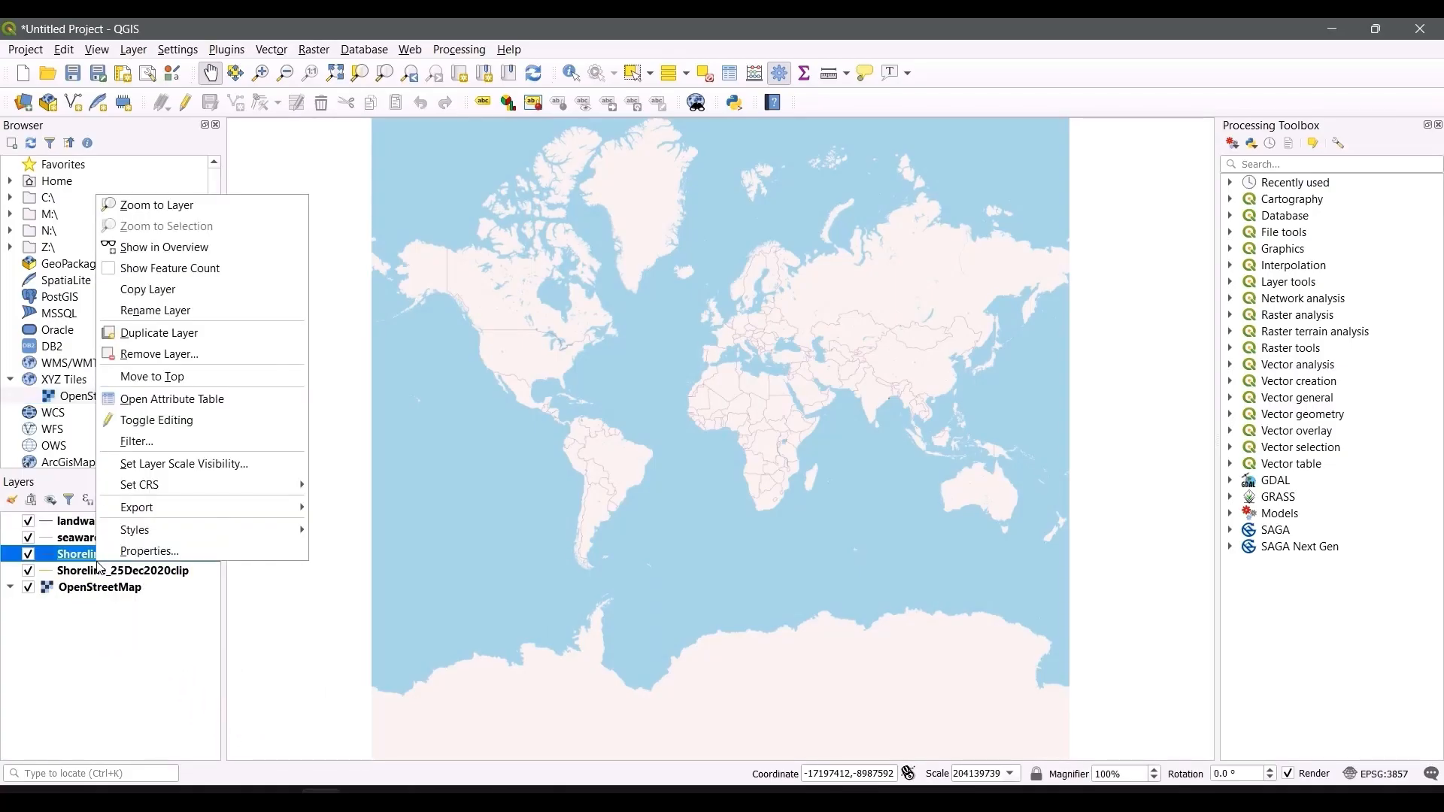
{"action": "left_click", "coordinate": [147, 205]}
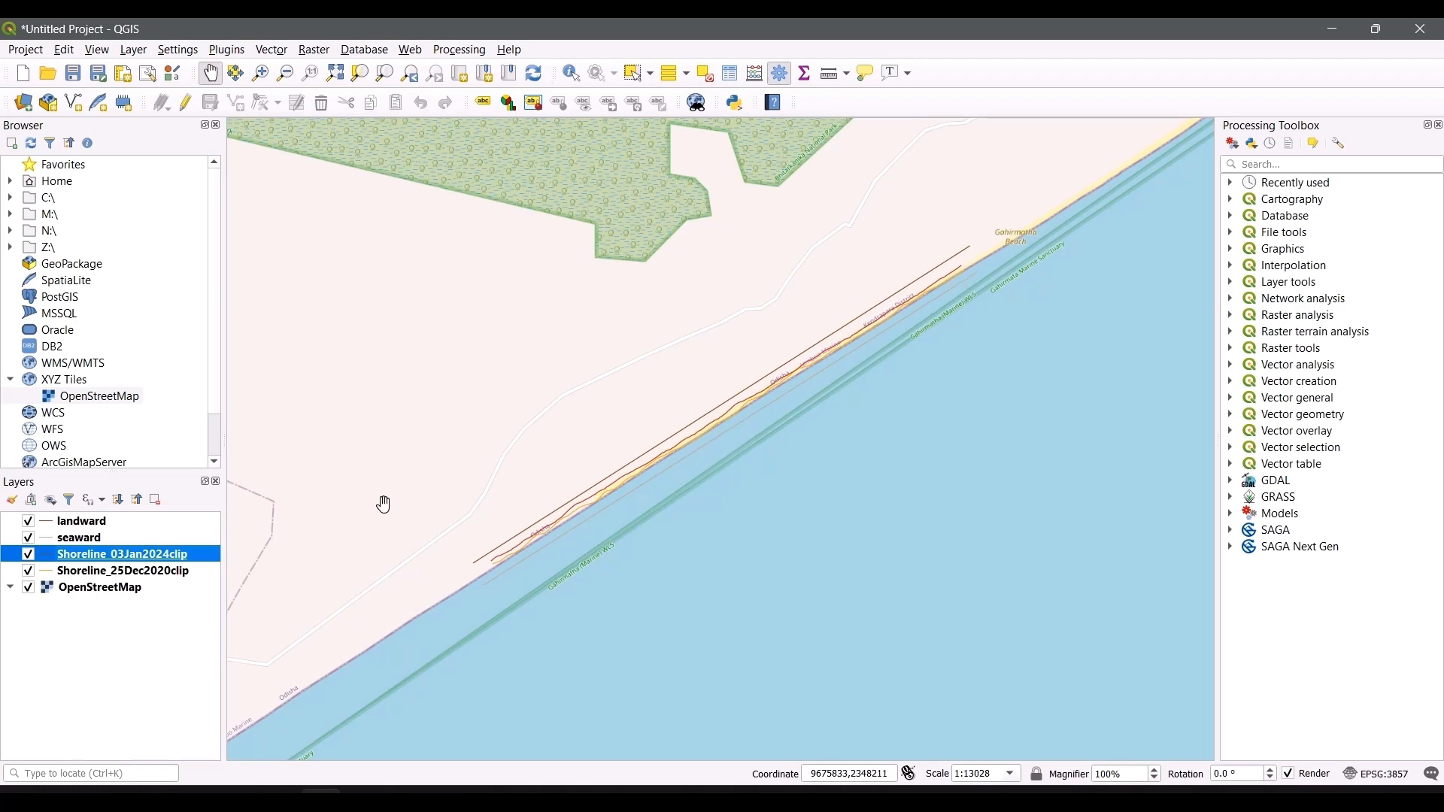
{"action": "left_click", "coordinate": [49, 524]}
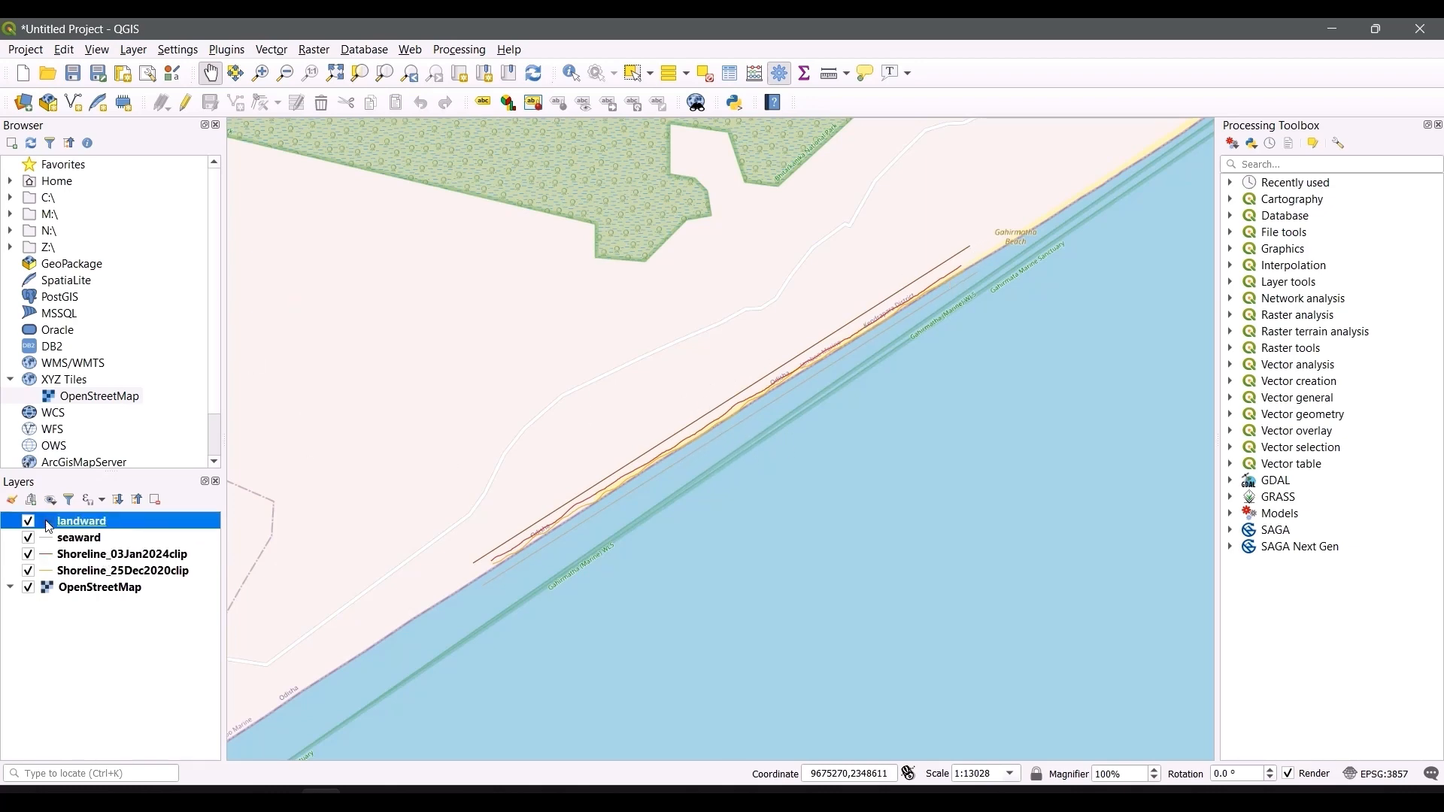
{"action": "double_click", "coordinate": [56, 527]}
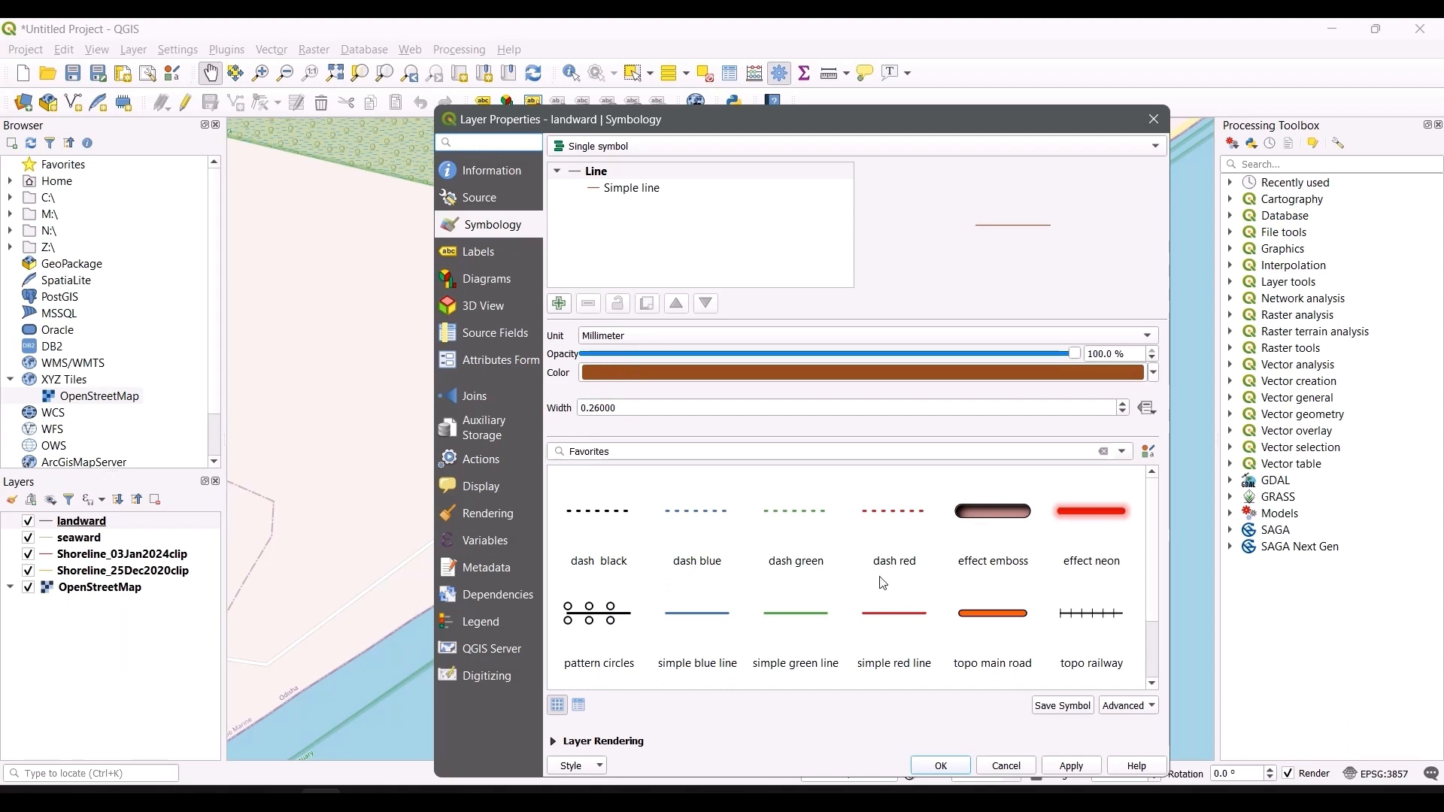
{"action": "left_click", "coordinate": [965, 612]}
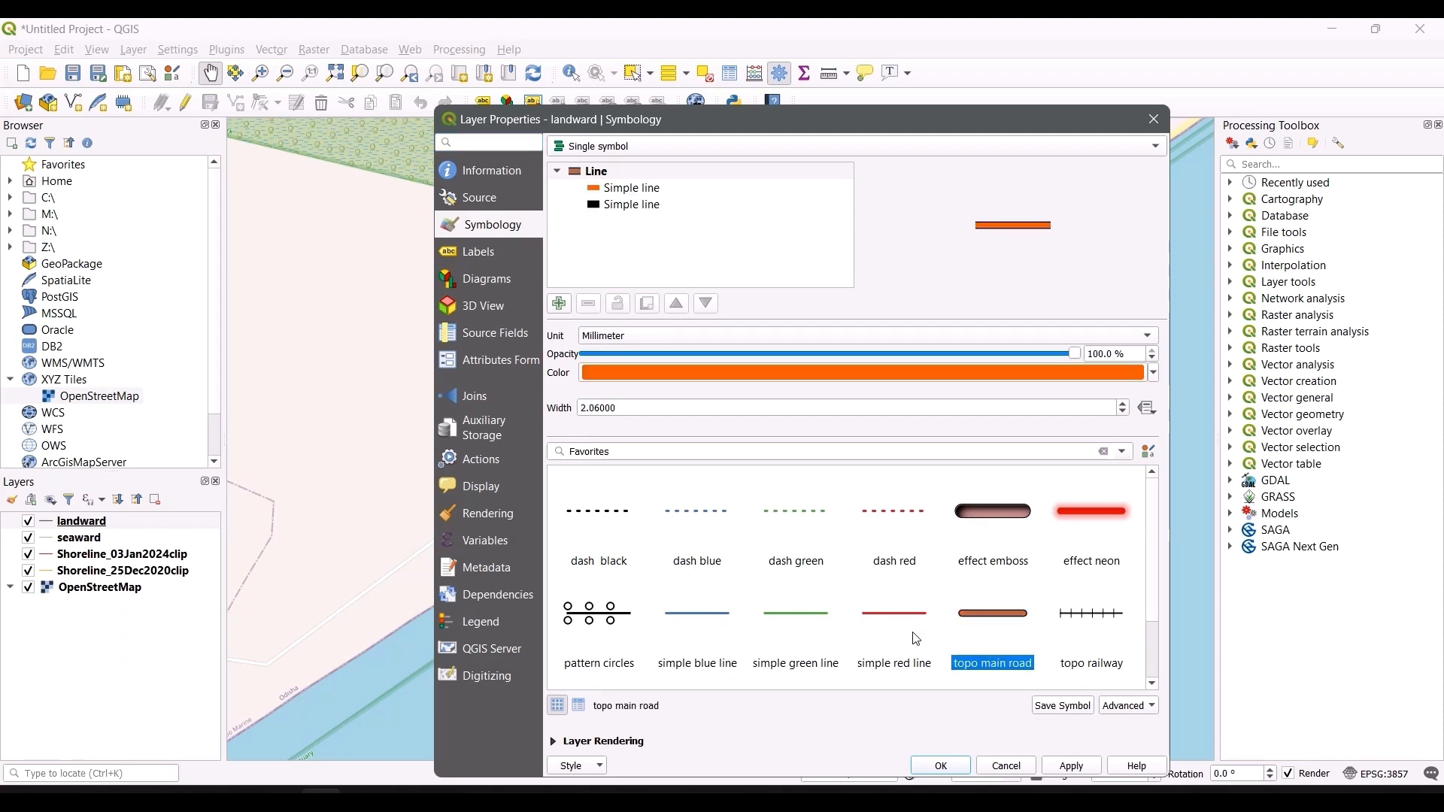
{"action": "left_click", "coordinate": [1072, 766]}
{"action": "left_click", "coordinate": [936, 765]}
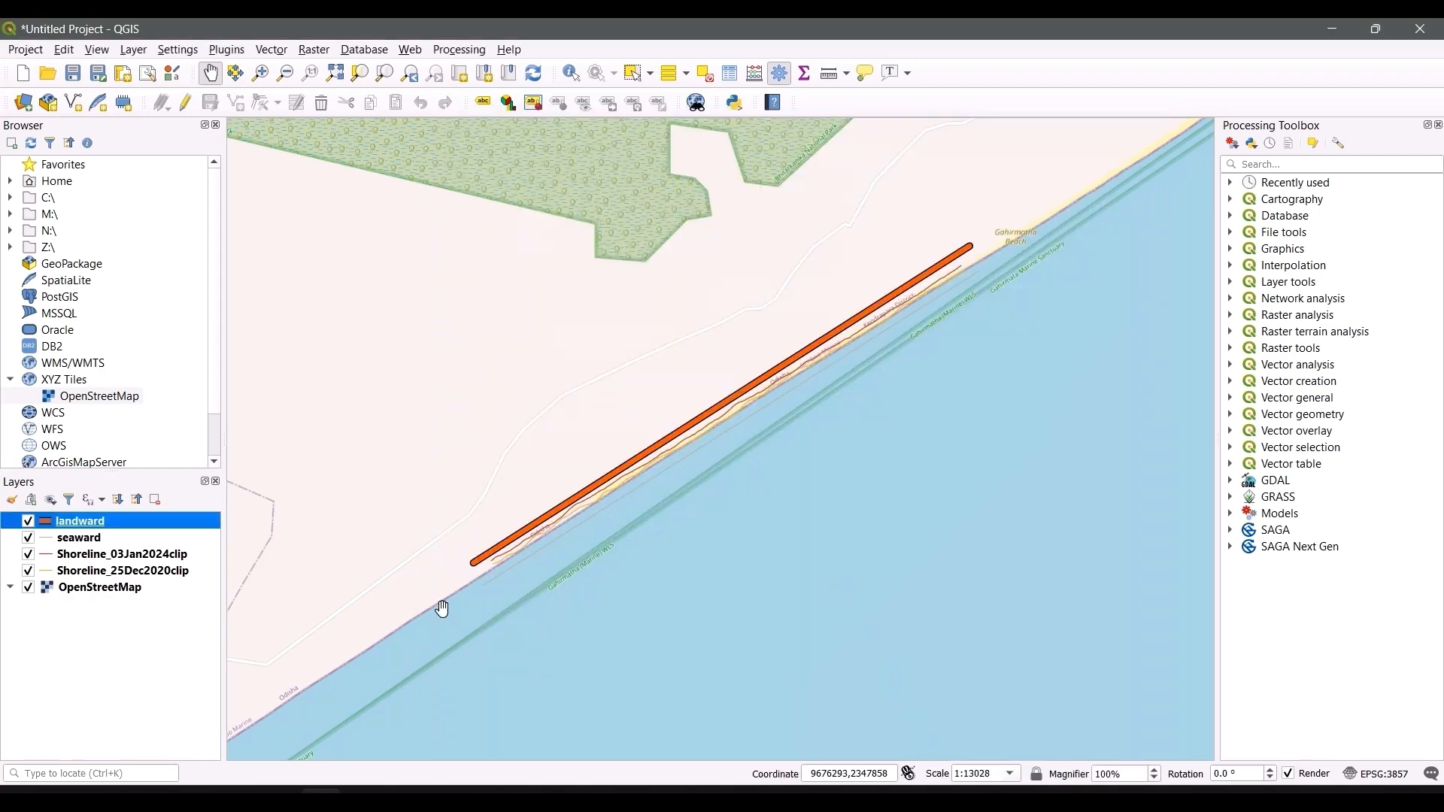
Step: Give the seaward baseline a thick green line symbol
{"action": "double_click", "coordinate": [81, 540]}
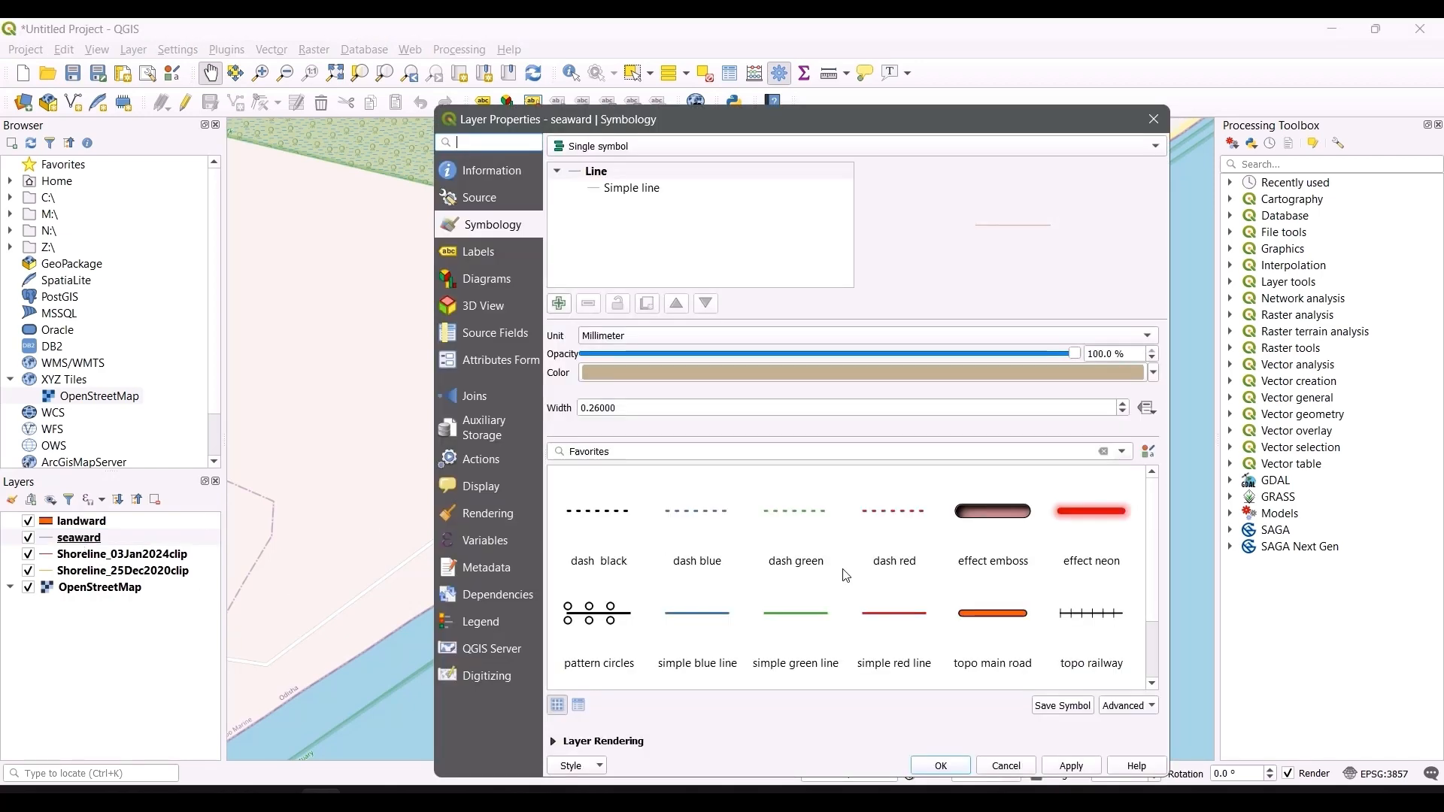
{"action": "left_click", "coordinate": [992, 619]}
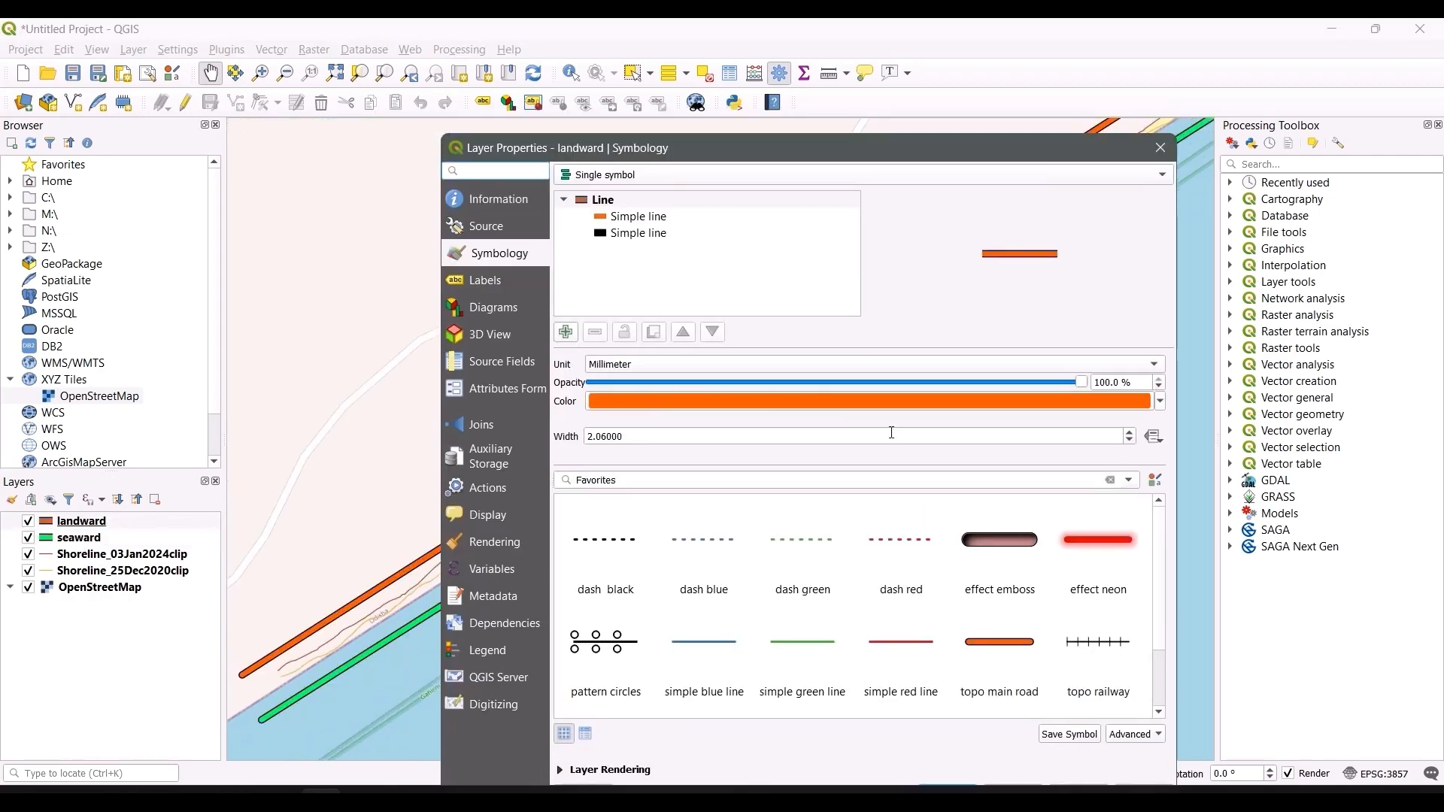
Step: Change the landward baseline's line colour to blue and apply the symbology
{"action": "left_click", "coordinate": [1161, 403]}
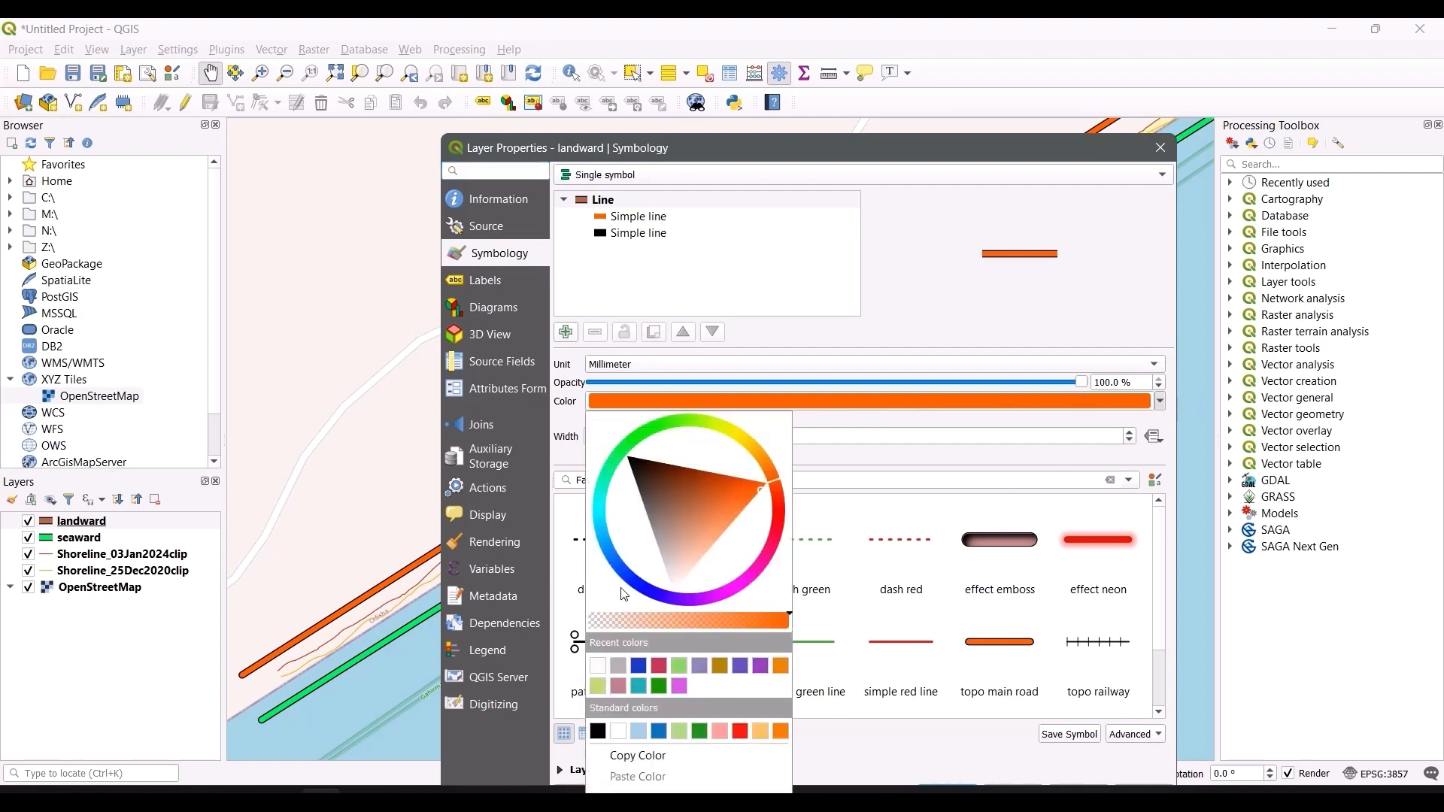
{"action": "left_click", "coordinate": [608, 558]}
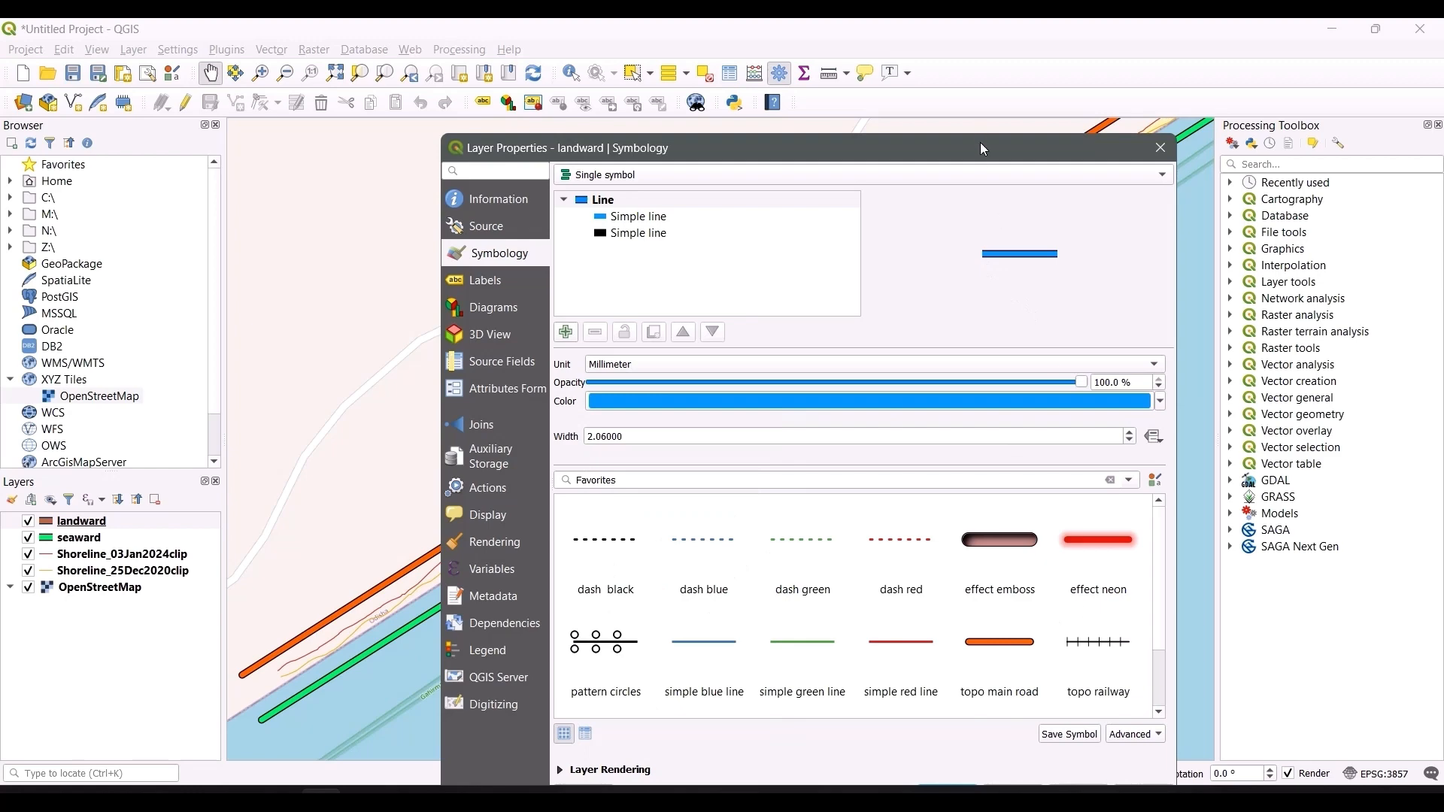
{"action": "left_click_drag", "start_coordinate": [984, 149], "coordinate": [984, 75]}
{"action": "left_click", "coordinate": [1080, 719]}
{"action": "left_click", "coordinate": [942, 724]}
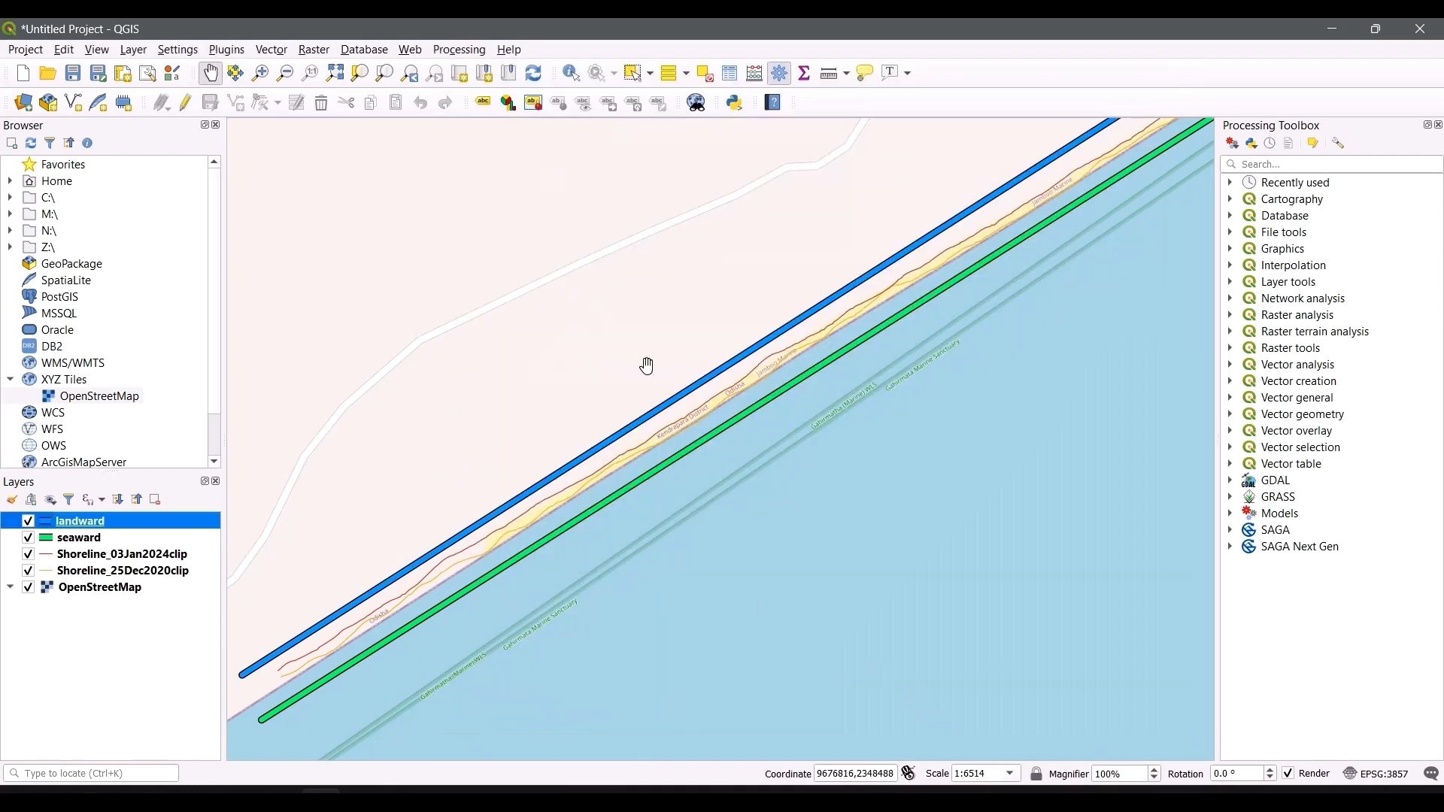
Step: Open Shoreline_03Jan2024clip's attribute table in edit mode and delete the BEACH_CODE, ID_FEAT and Shape_Leng fields
{"action": "left_click_drag", "start_coordinate": [971, 380], "coordinate": [949, 427]}
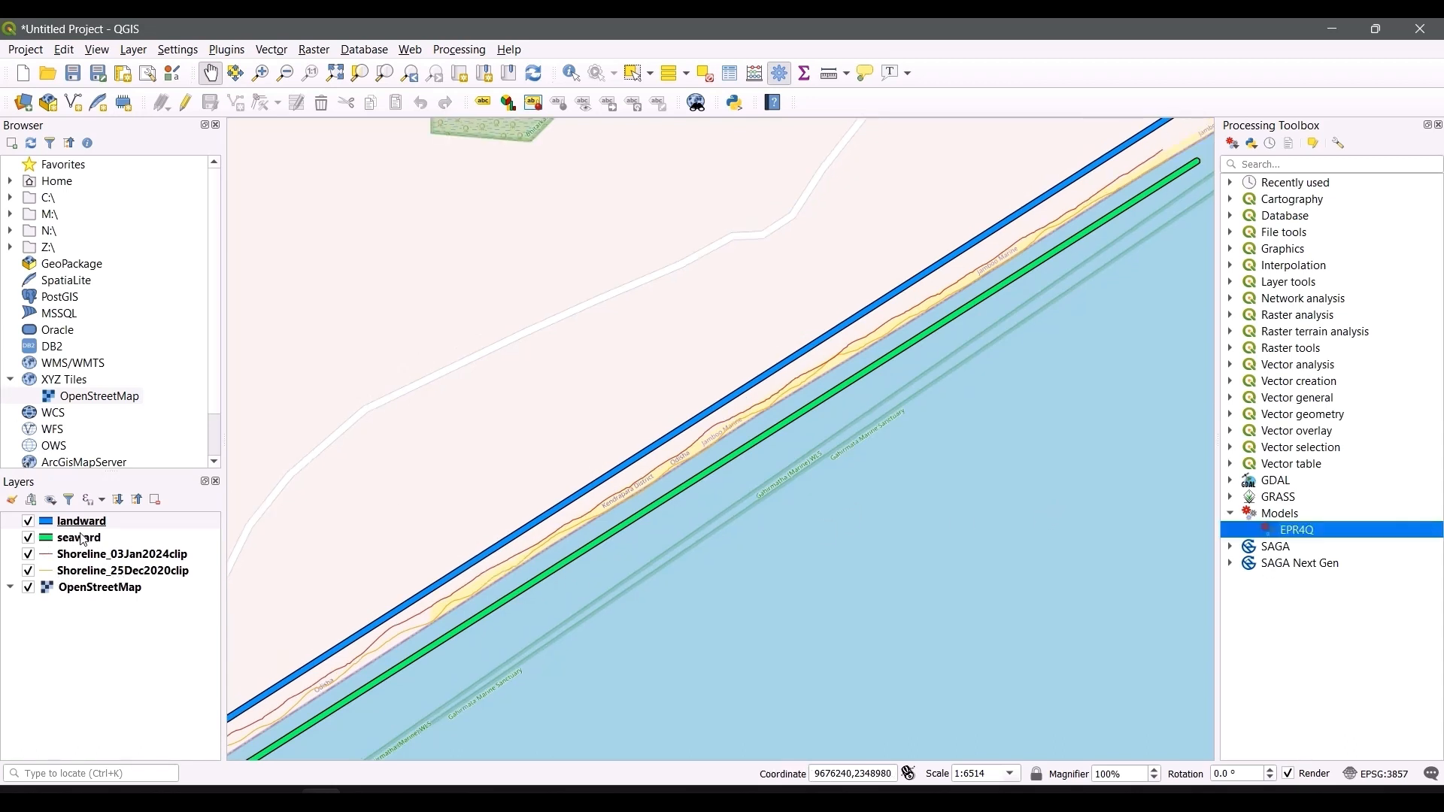
{"action": "left_click", "coordinate": [85, 556]}
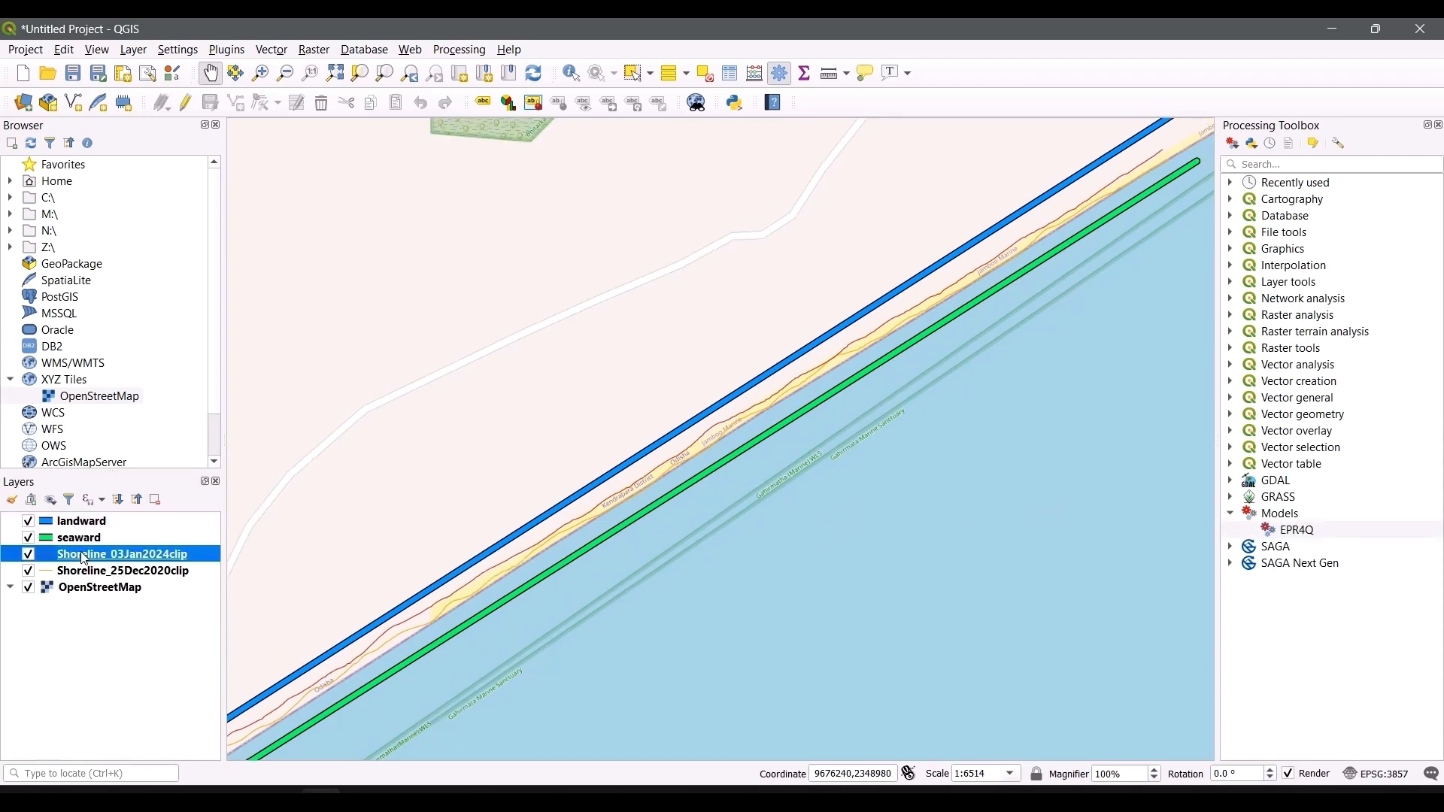
{"action": "right_click", "coordinate": [84, 557]}
{"action": "left_click", "coordinate": [112, 388]}
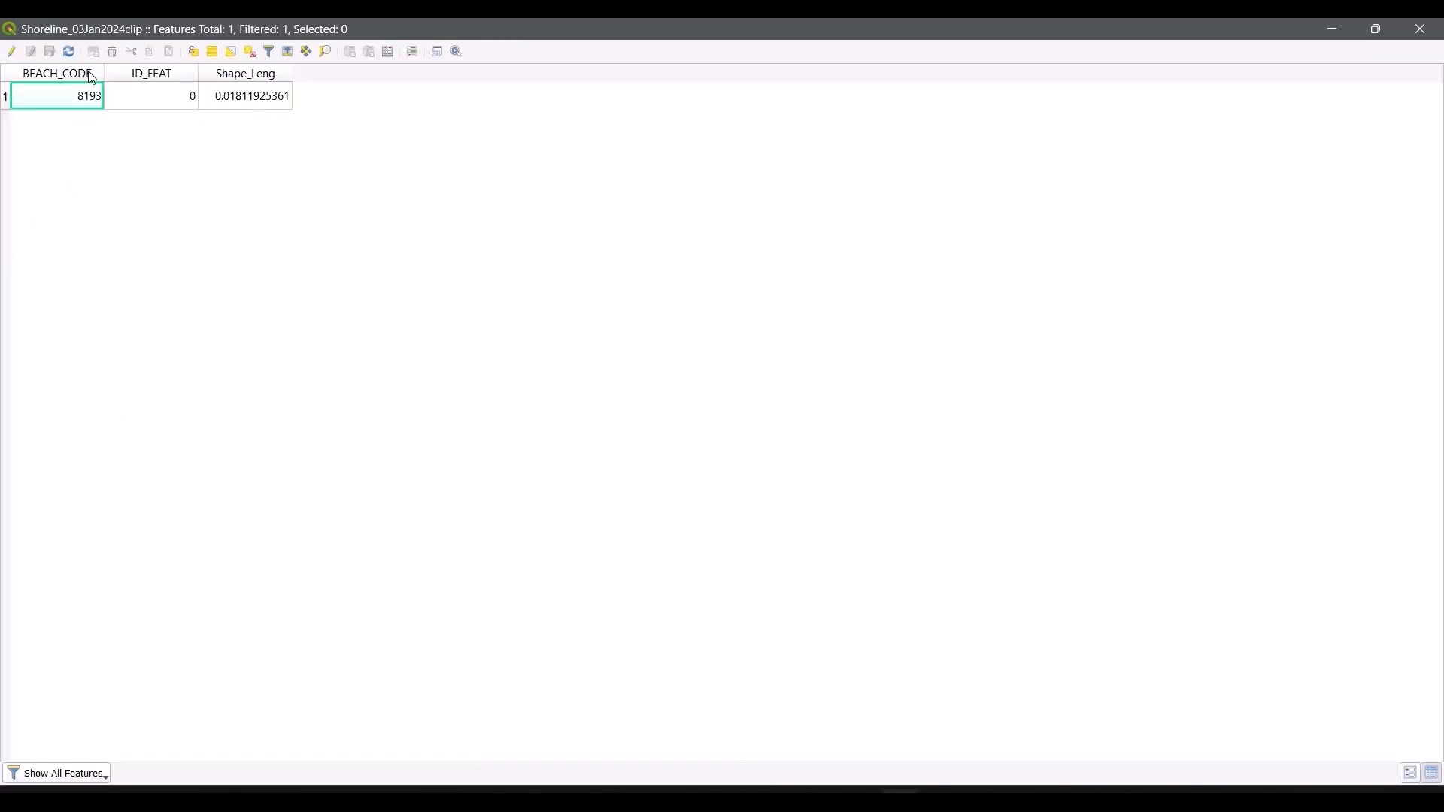
{"action": "left_click", "coordinate": [12, 52]}
{"action": "left_click", "coordinate": [370, 53]}
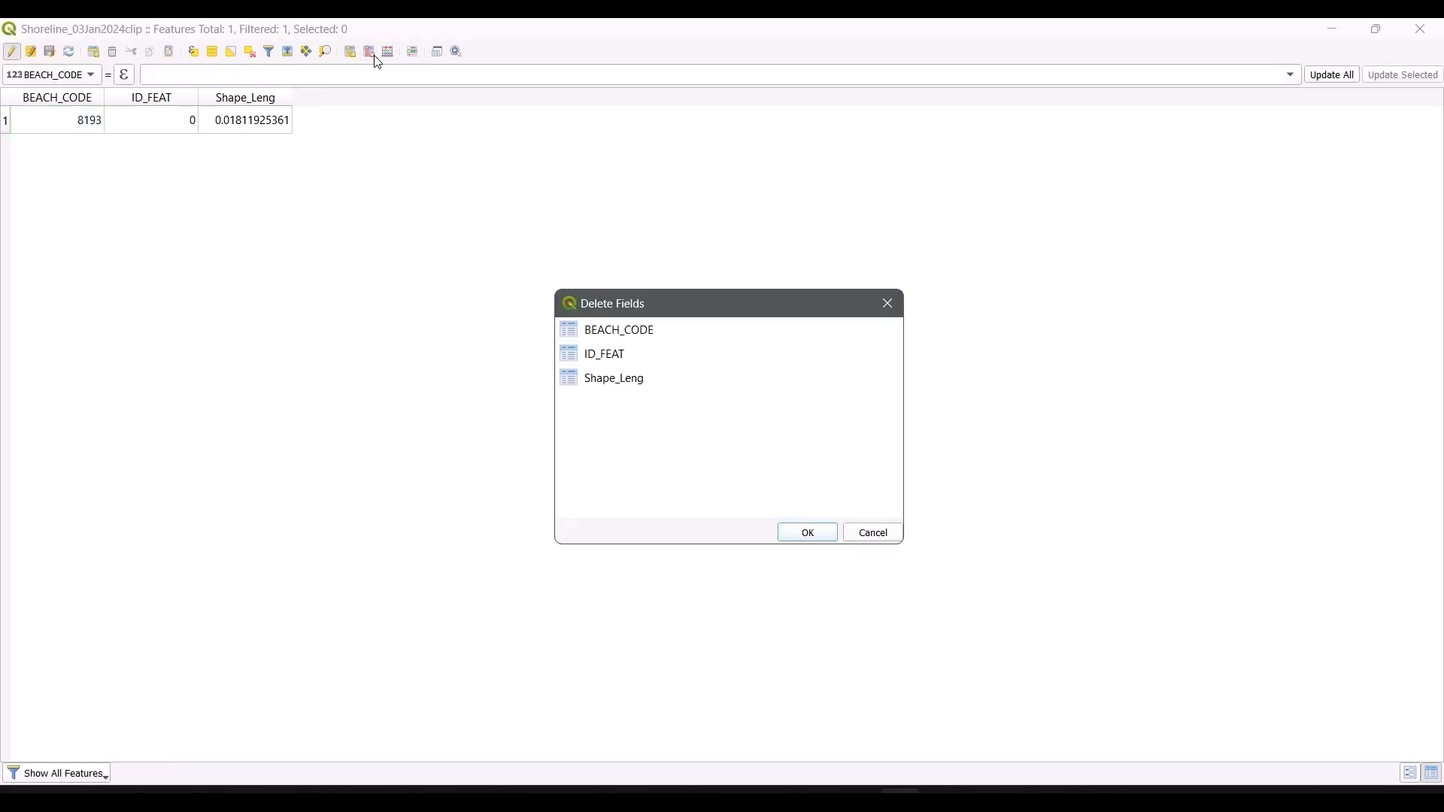
{"action": "left_click", "coordinate": [616, 332]}
{"action": "left_click", "coordinate": [606, 354]}
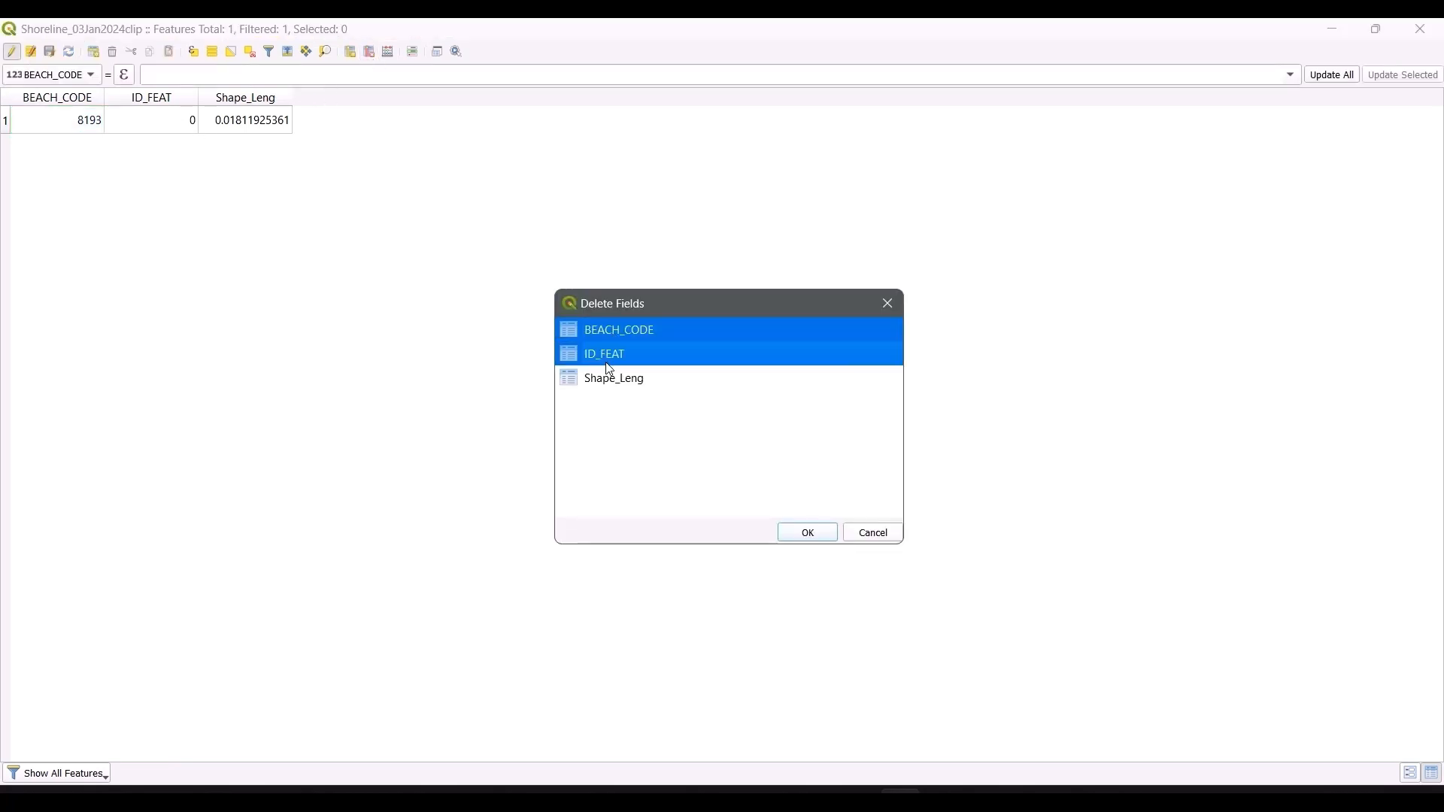
{"action": "left_click", "coordinate": [608, 364]}
{"action": "left_click", "coordinate": [603, 360]}
{"action": "left_click", "coordinate": [615, 383]}
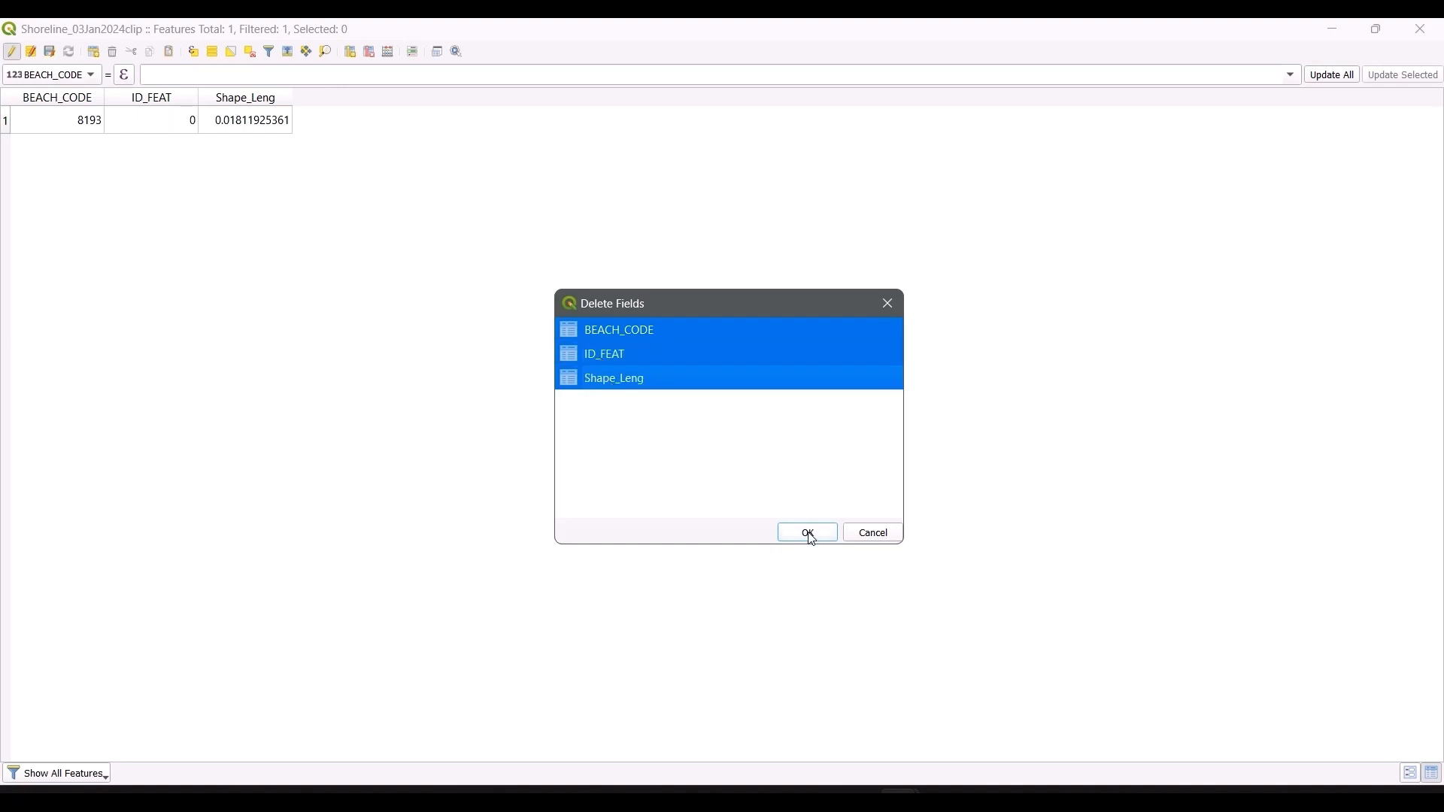
{"action": "left_click", "coordinate": [809, 535]}
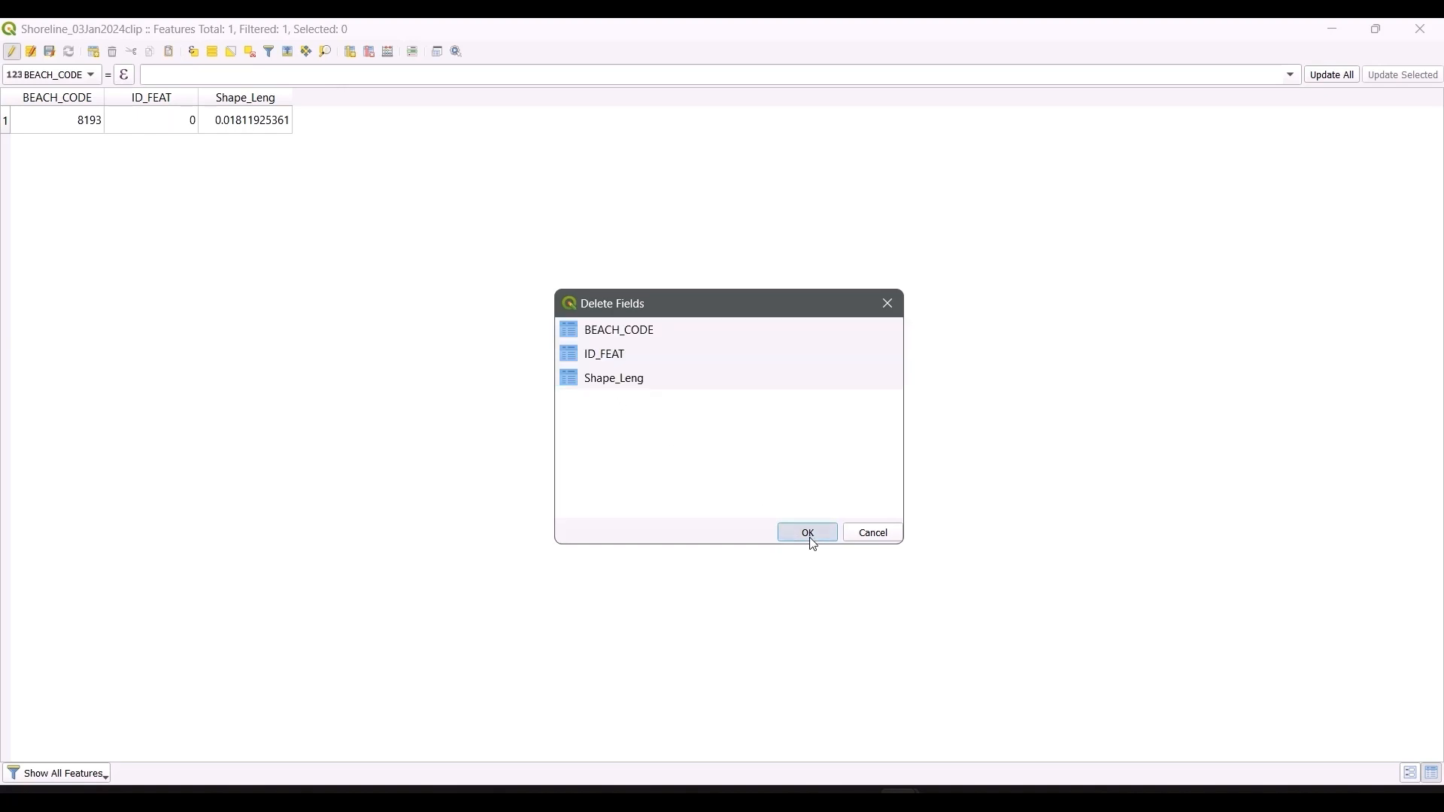
Step: Add a whole number field named Id to Shoreline_03Jan2024clip
{"action": "left_click", "coordinate": [351, 52]}
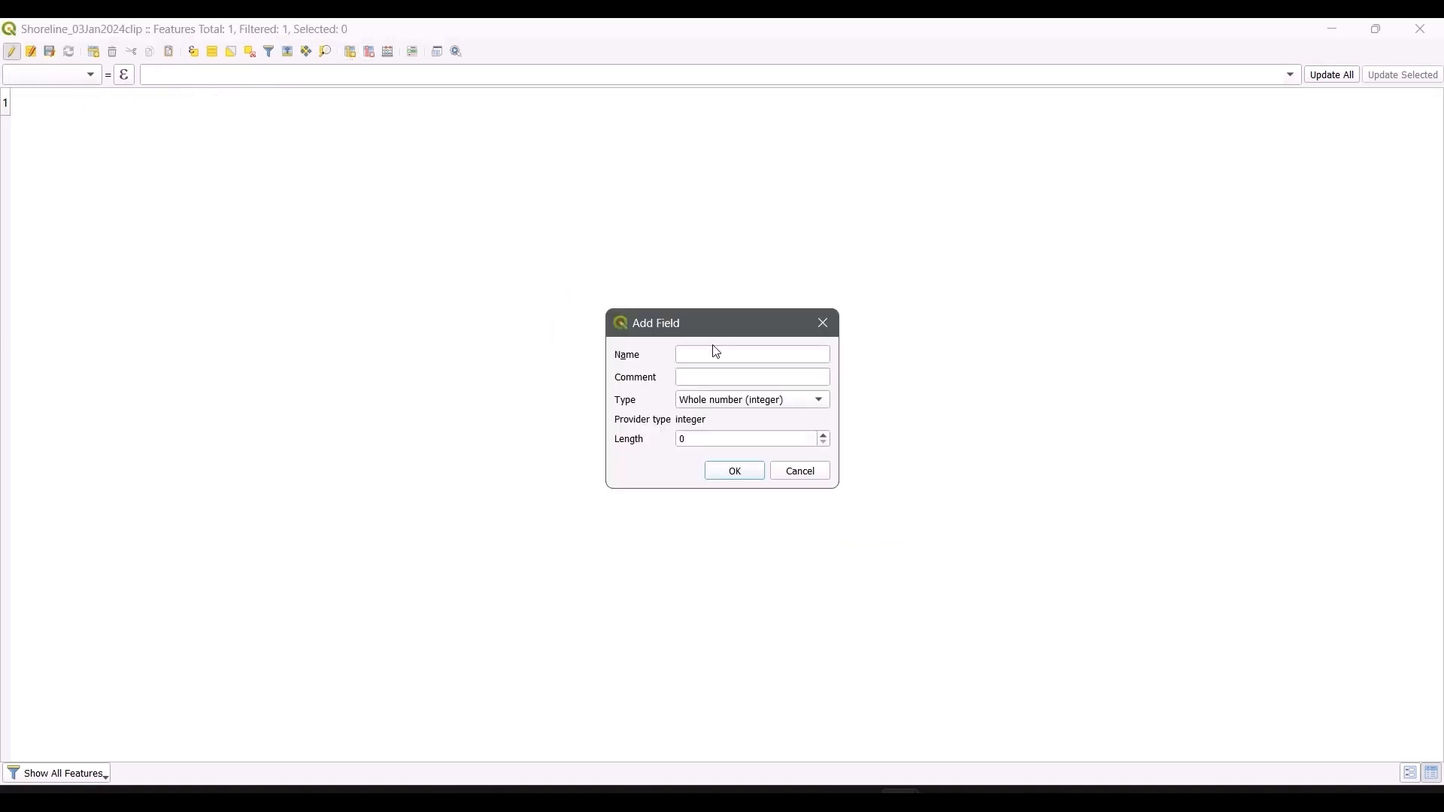
{"action": "left_click", "coordinate": [706, 360]}
{"action": "type", "text": "Id"}
{"action": "left_click", "coordinate": [736, 474]}
Step: Set the feature's Id to 0, save the edits, stop editing and close the attribute table
{"action": "double_click", "coordinate": [84, 118]}
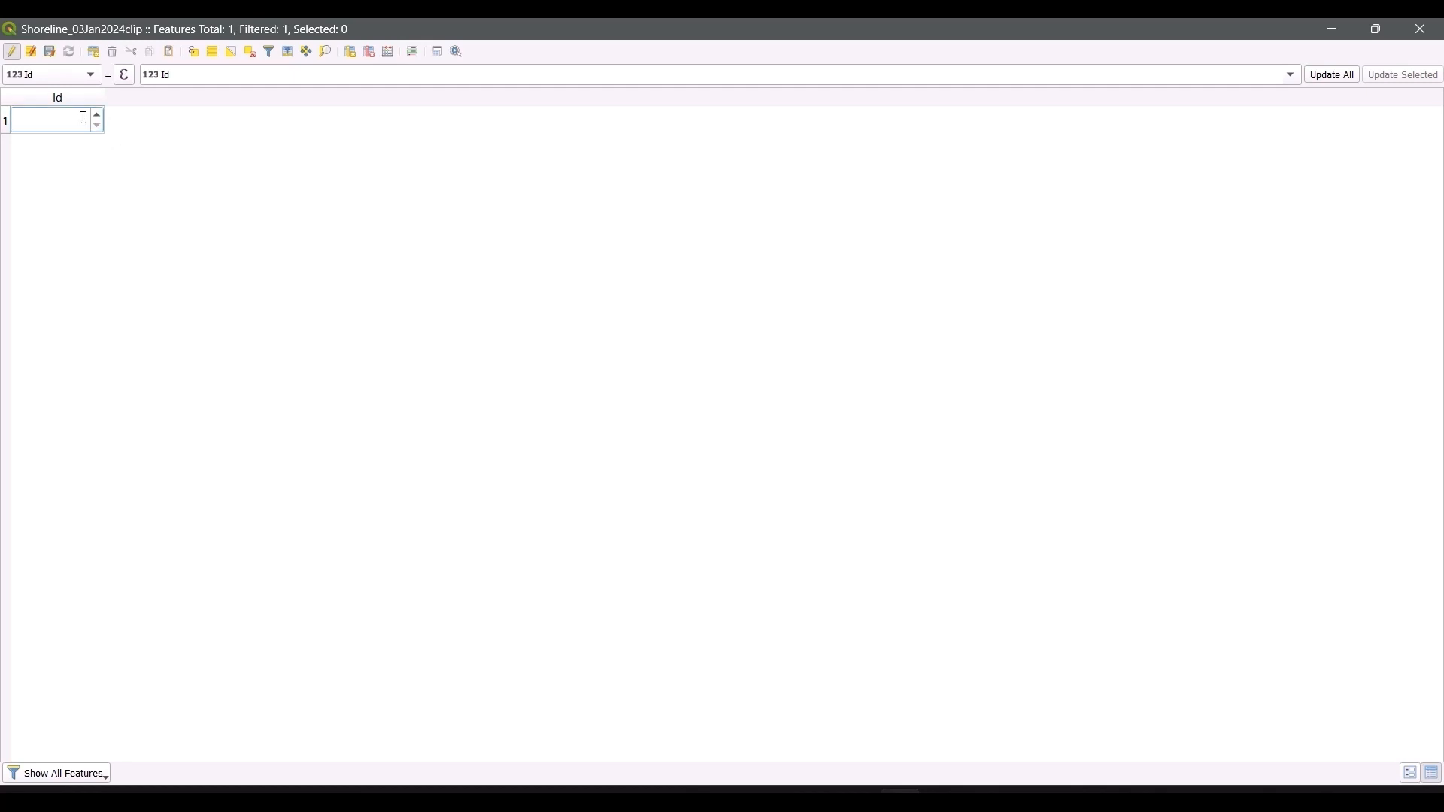
{"action": "key", "text": "Return"}
{"action": "left_click", "coordinate": [47, 52]}
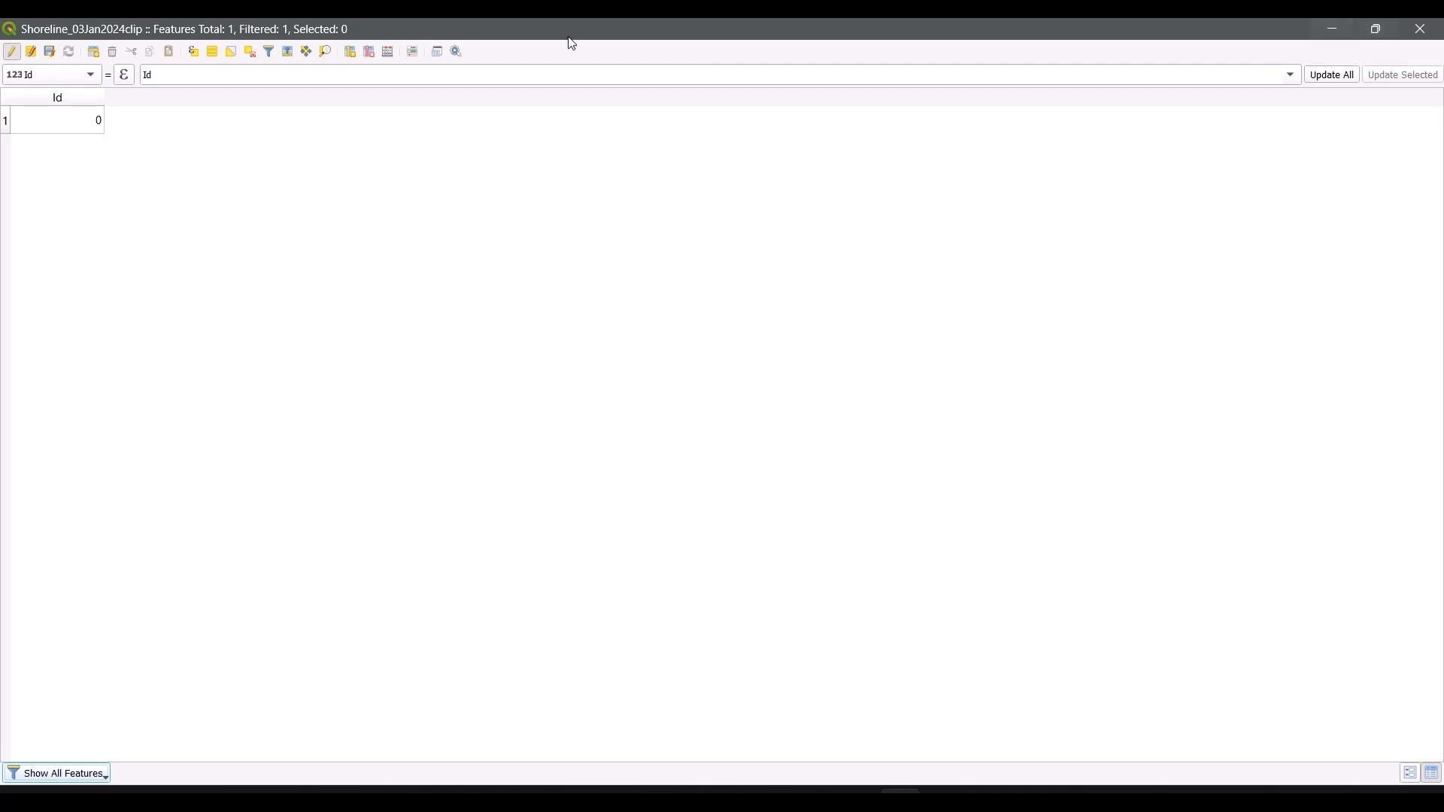
{"action": "left_click", "coordinate": [12, 53]}
{"action": "left_click", "coordinate": [1377, 28]}
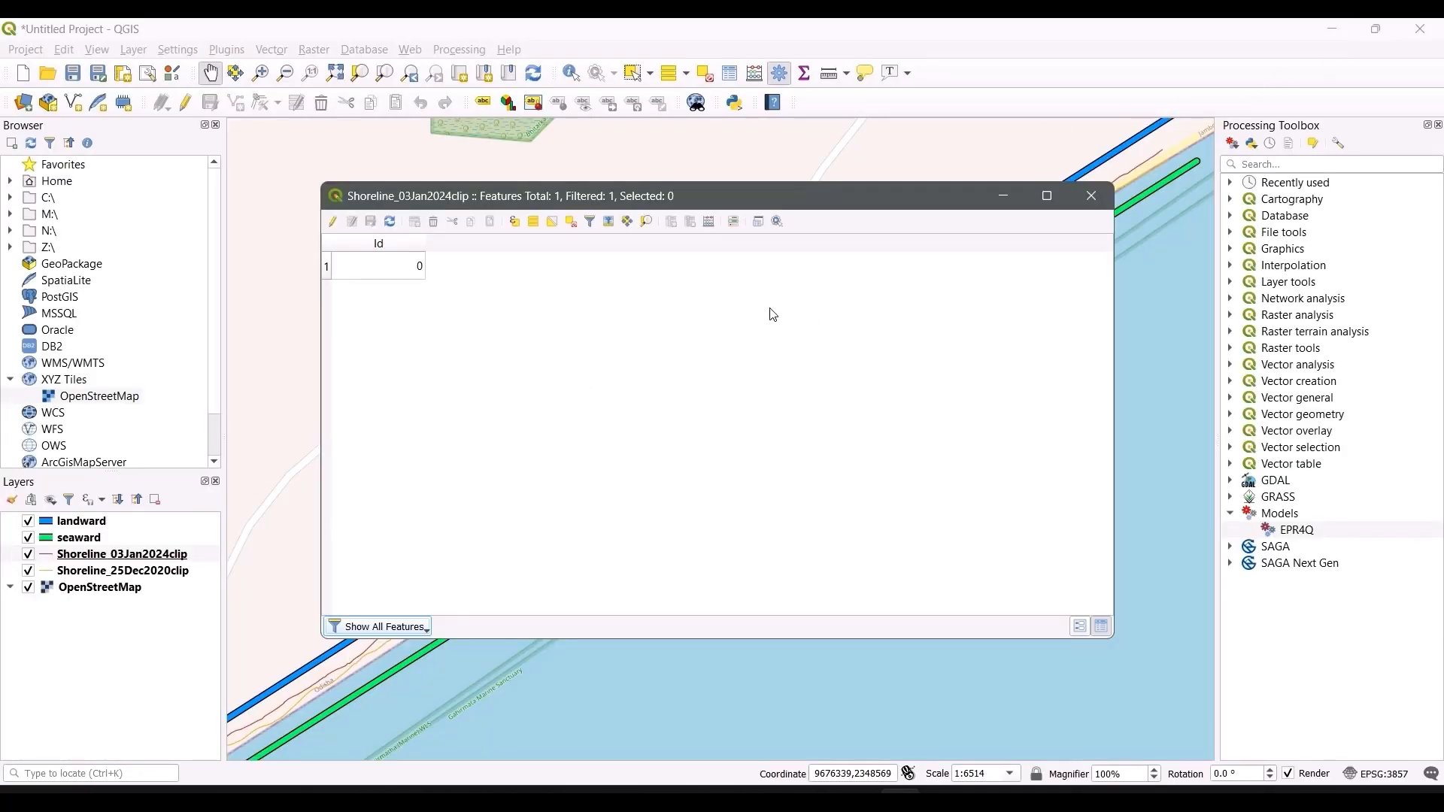
{"action": "left_click", "coordinate": [1091, 196]}
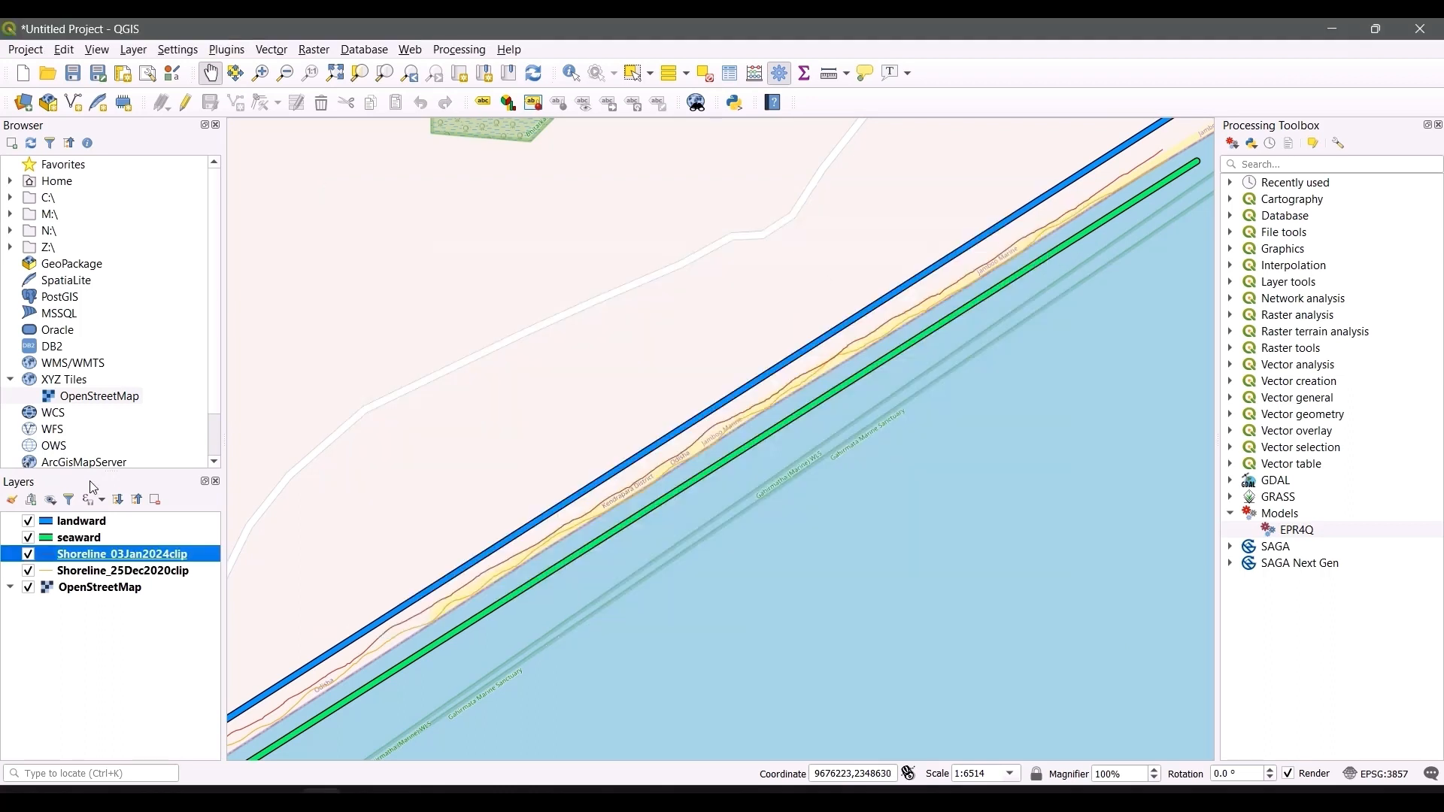
Step: Set the Id of Shoreline_25Dec2020clip's feature to 0, save the edits, stop editing and close the table
{"action": "left_click", "coordinate": [103, 572]}
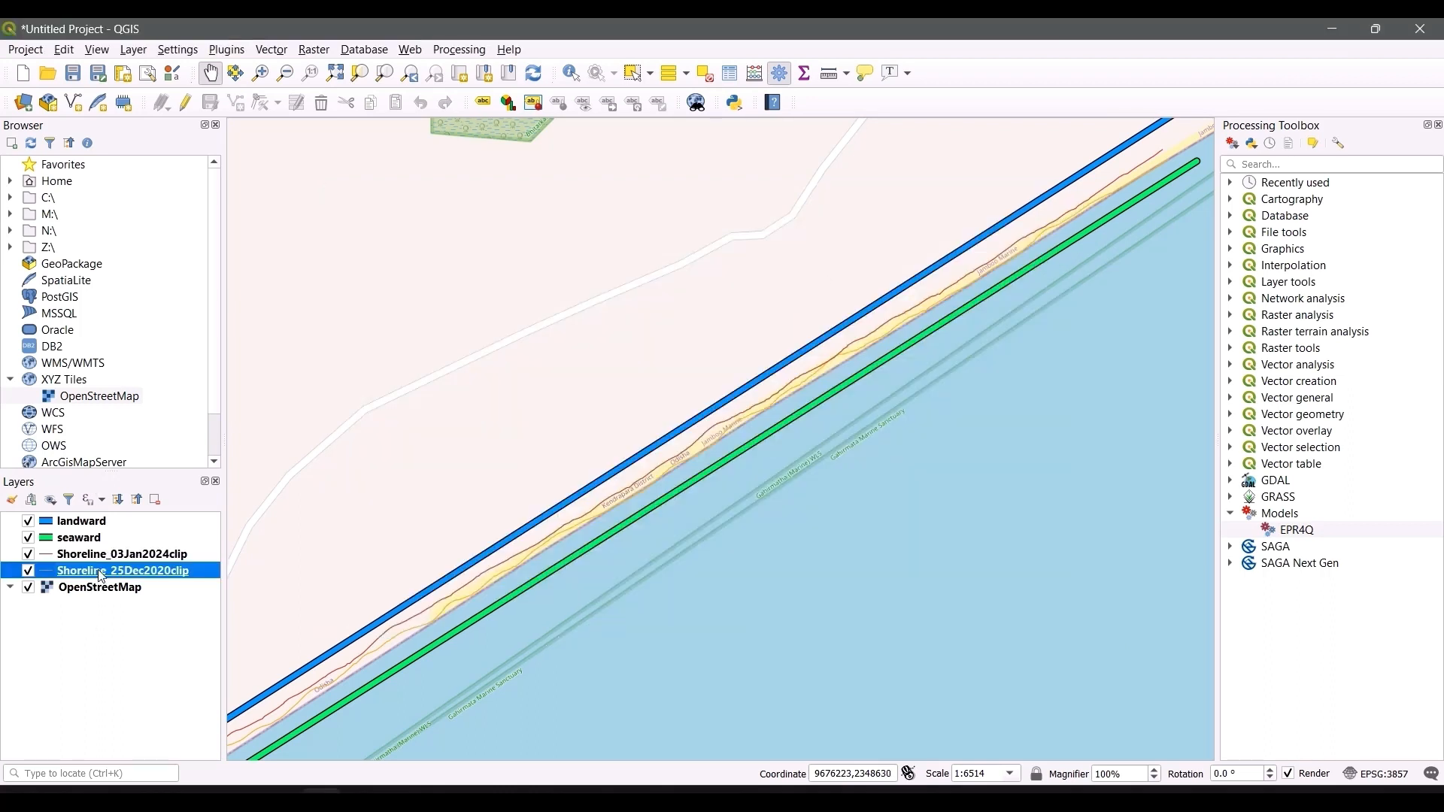
{"action": "right_click", "coordinate": [98, 571]}
{"action": "left_click", "coordinate": [130, 410]}
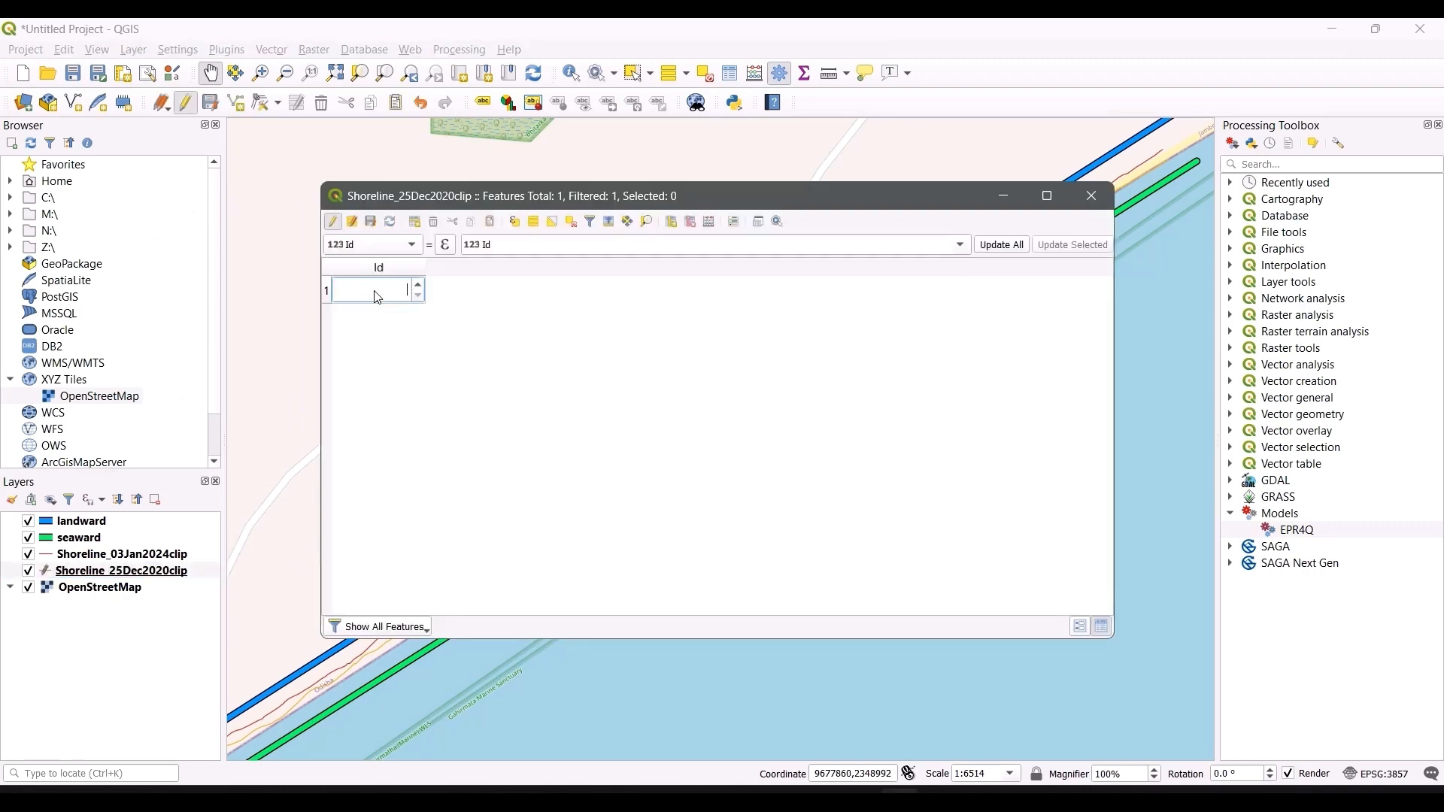
{"action": "type", "text": "0"}
{"action": "key", "text": "Return"}
{"action": "left_click", "coordinate": [372, 222]}
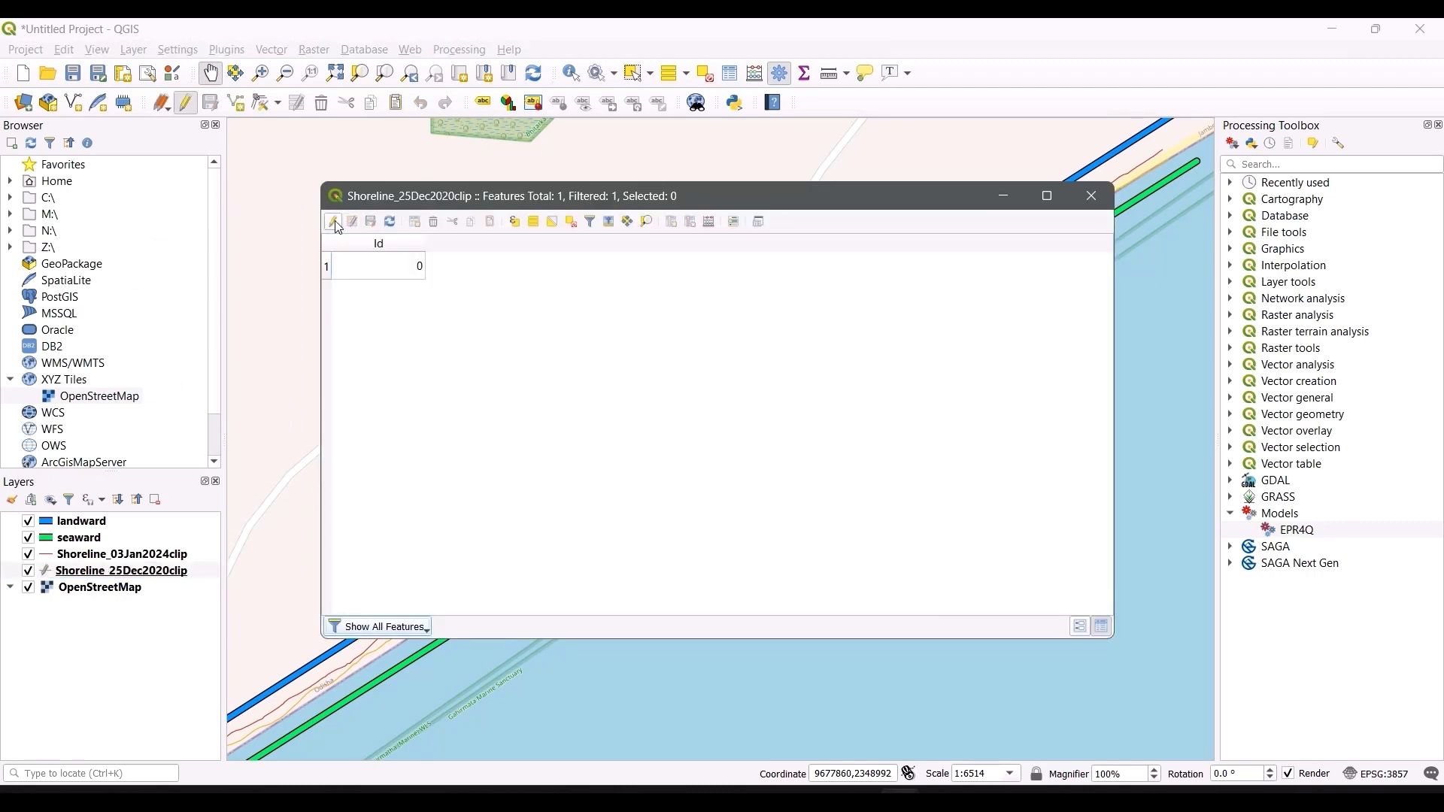
{"action": "left_click", "coordinate": [334, 221]}
{"action": "left_click", "coordinate": [1092, 195]}
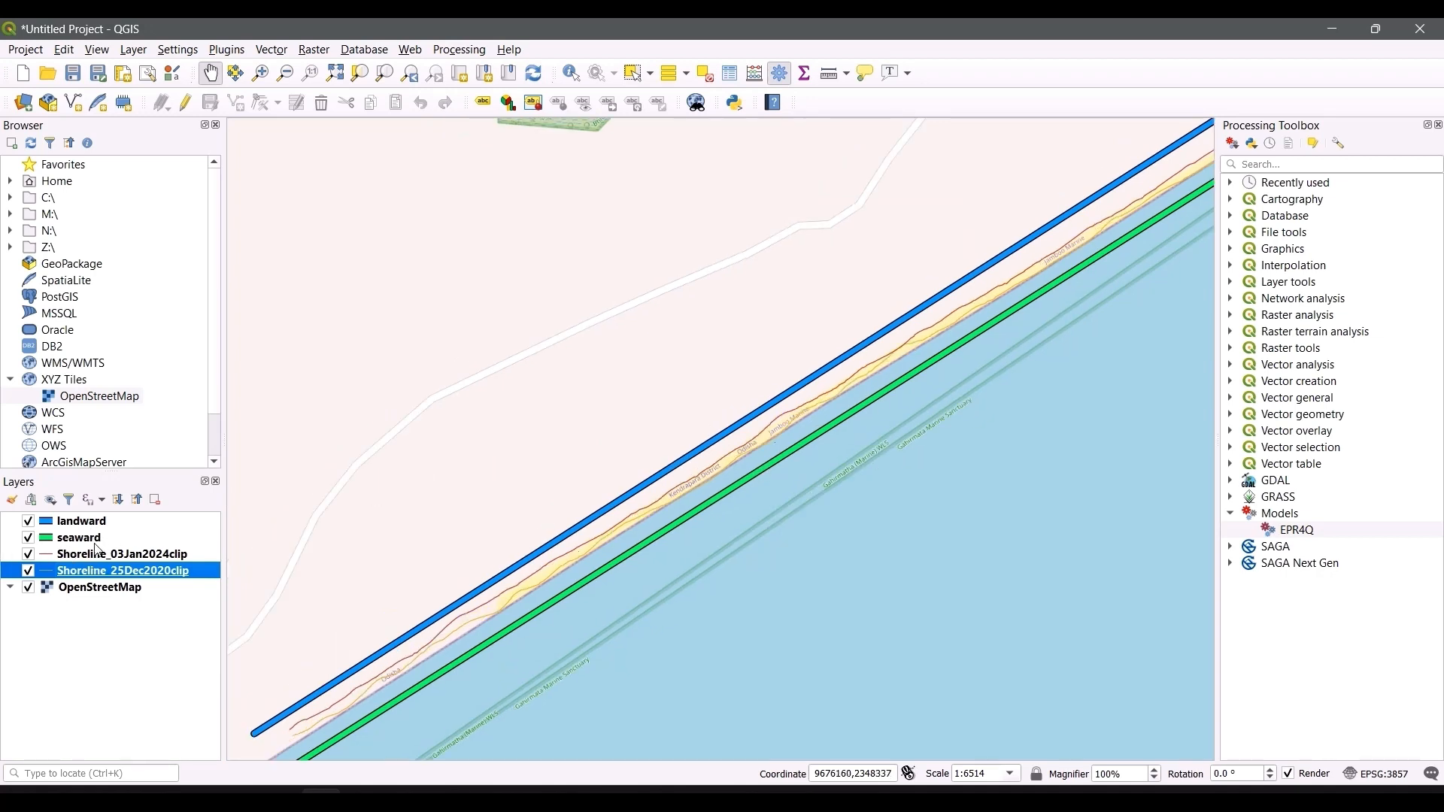
Step: Inspect the attribute tables of the seaward and landward baseline layers
{"action": "left_click", "coordinate": [81, 538]}
{"action": "right_click", "coordinate": [79, 538]}
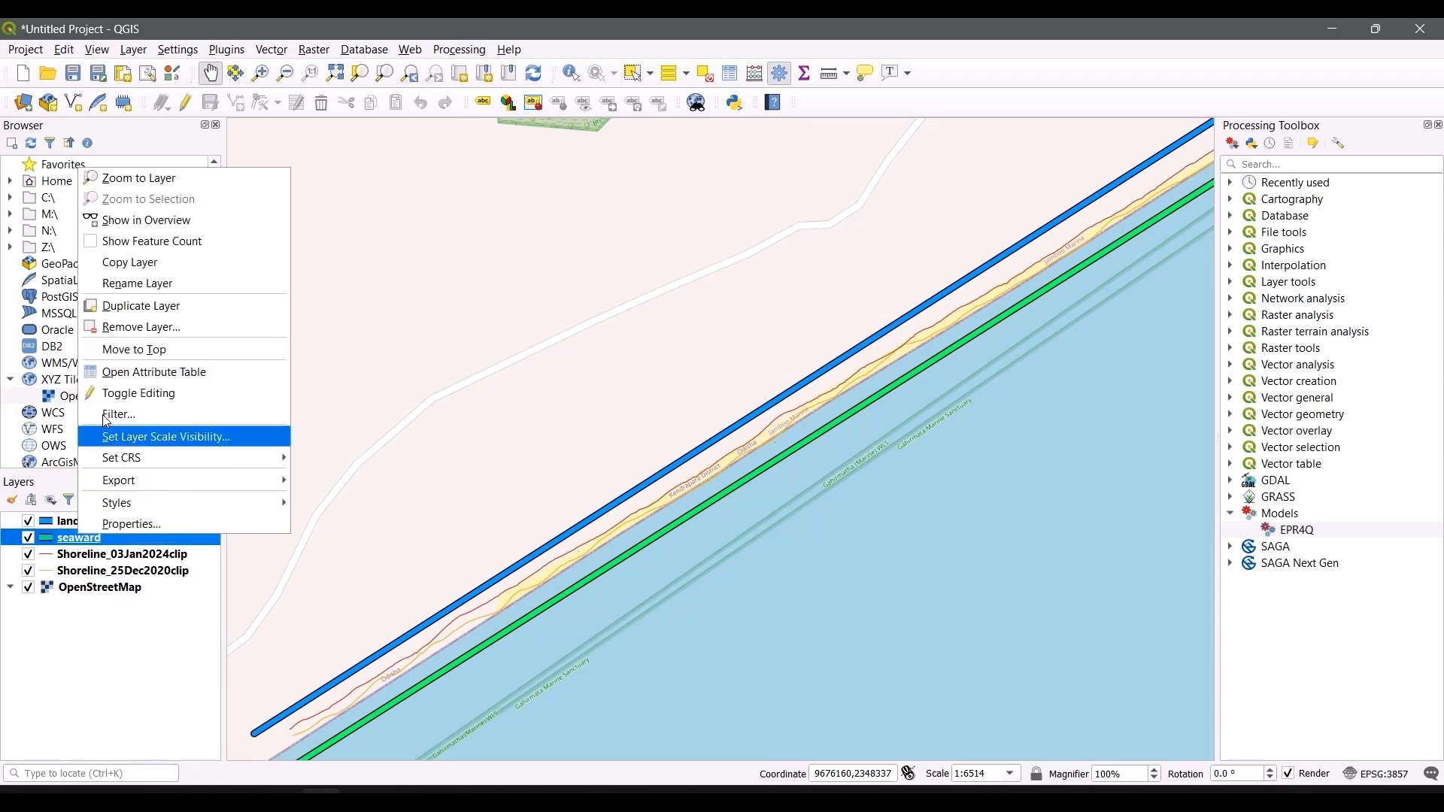
{"action": "left_click", "coordinate": [149, 379]}
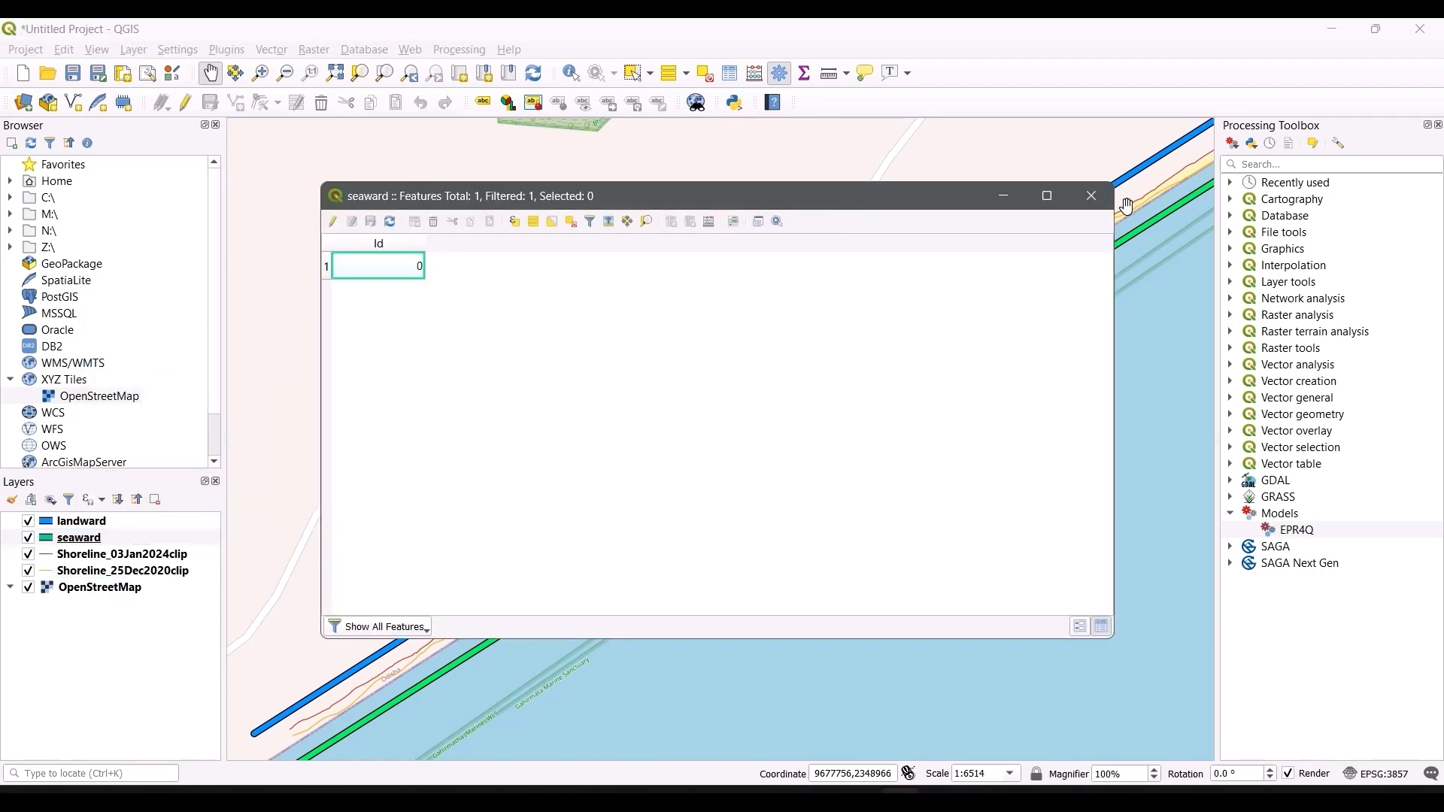
{"action": "left_click", "coordinate": [1091, 197]}
{"action": "right_click", "coordinate": [111, 521]}
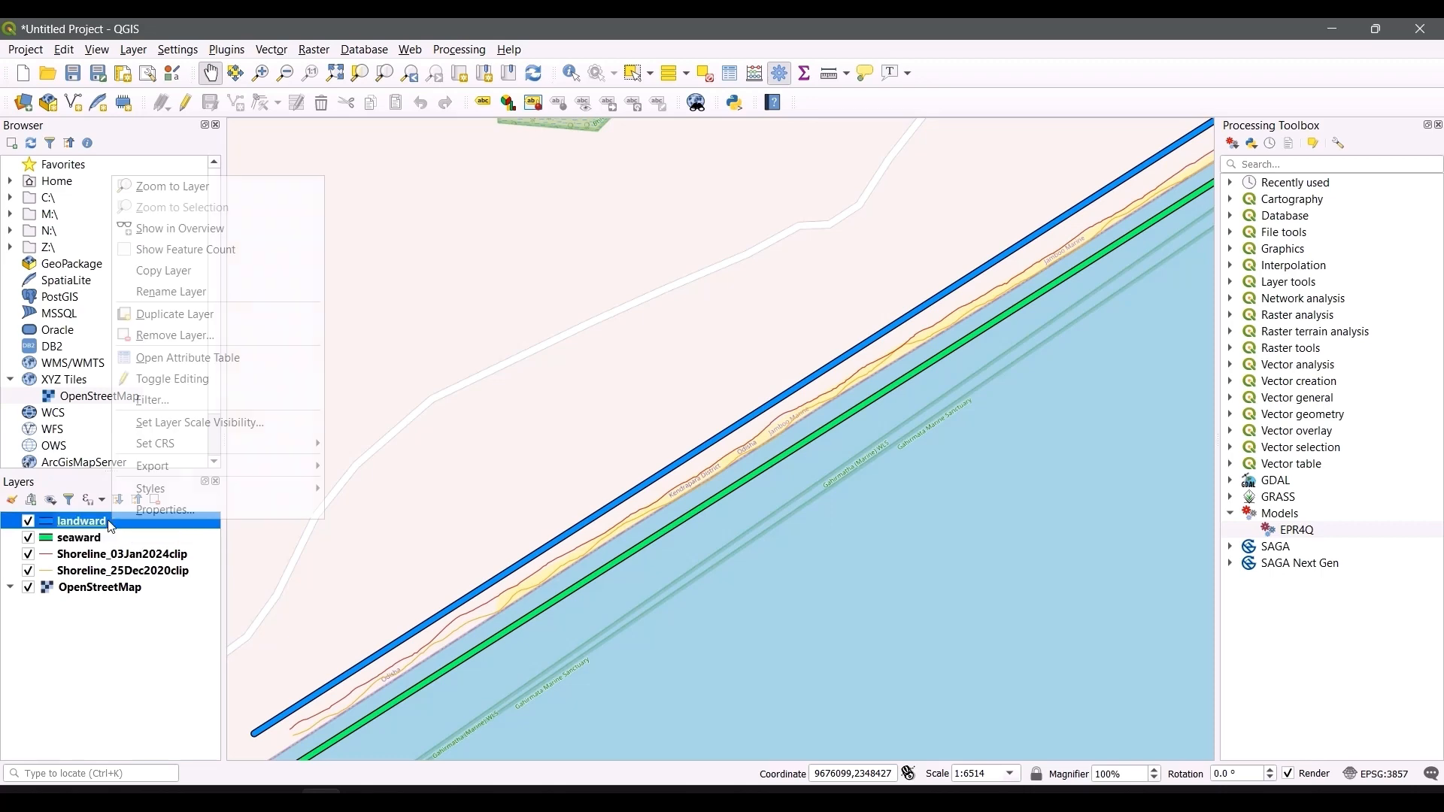
{"action": "left_click", "coordinate": [180, 359]}
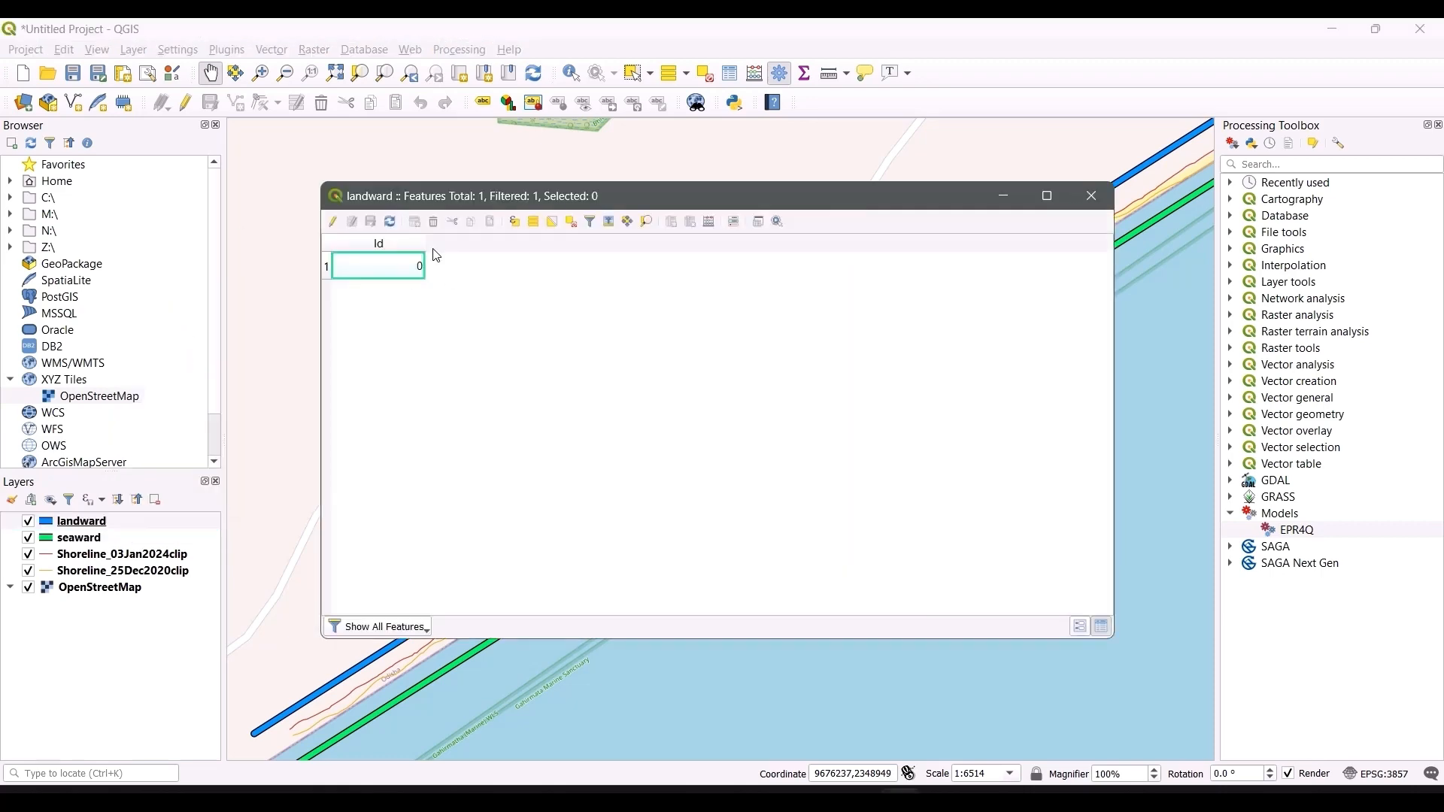
{"action": "left_click", "coordinate": [1091, 197]}
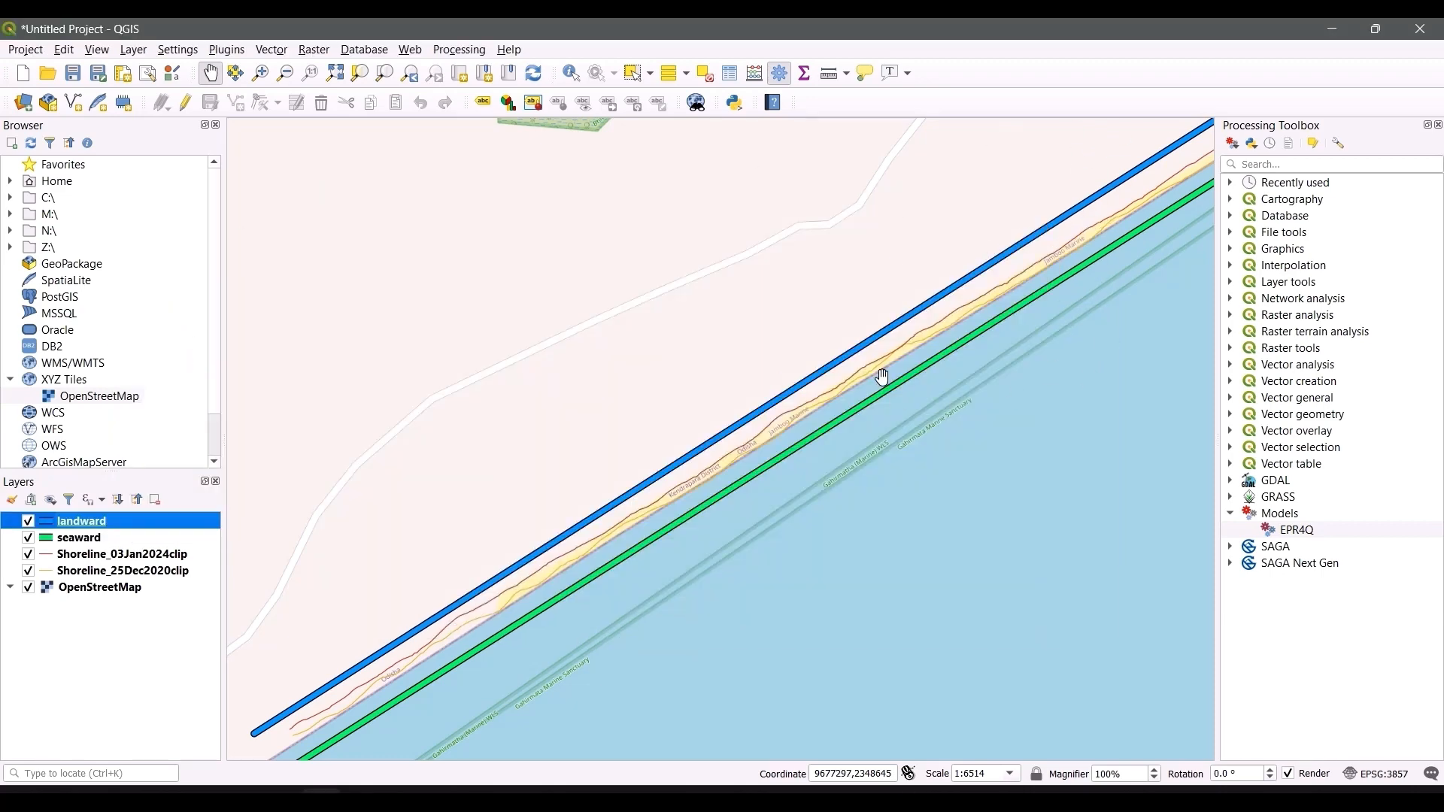
Step: Open the EPR4Q model and set the Year of Oldest Line to 2020
{"action": "scroll", "coordinate": [860, 386], "scroll_direction": "down", "scroll_amount": 1}
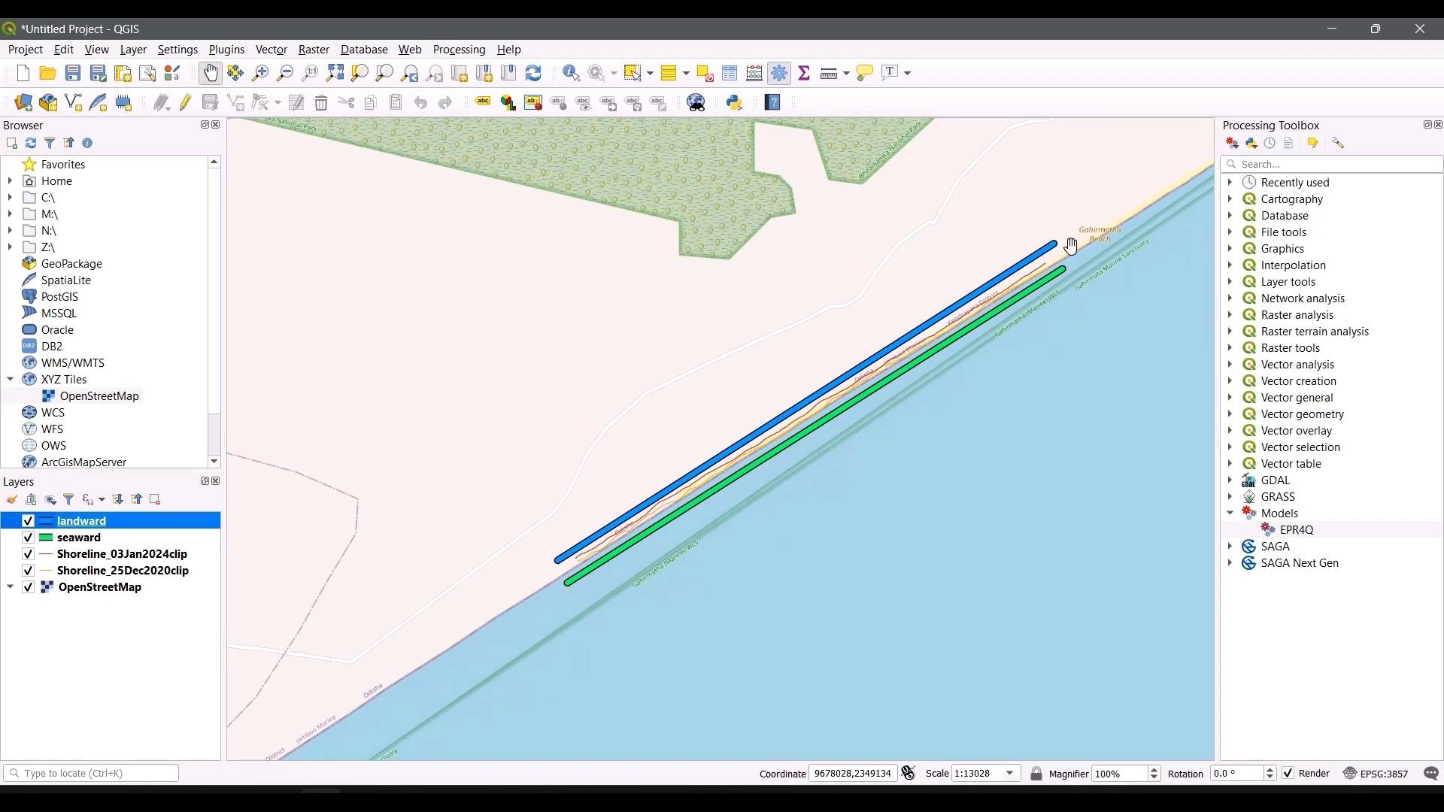
{"action": "left_click_drag", "start_coordinate": [1063, 298], "coordinate": [963, 370]}
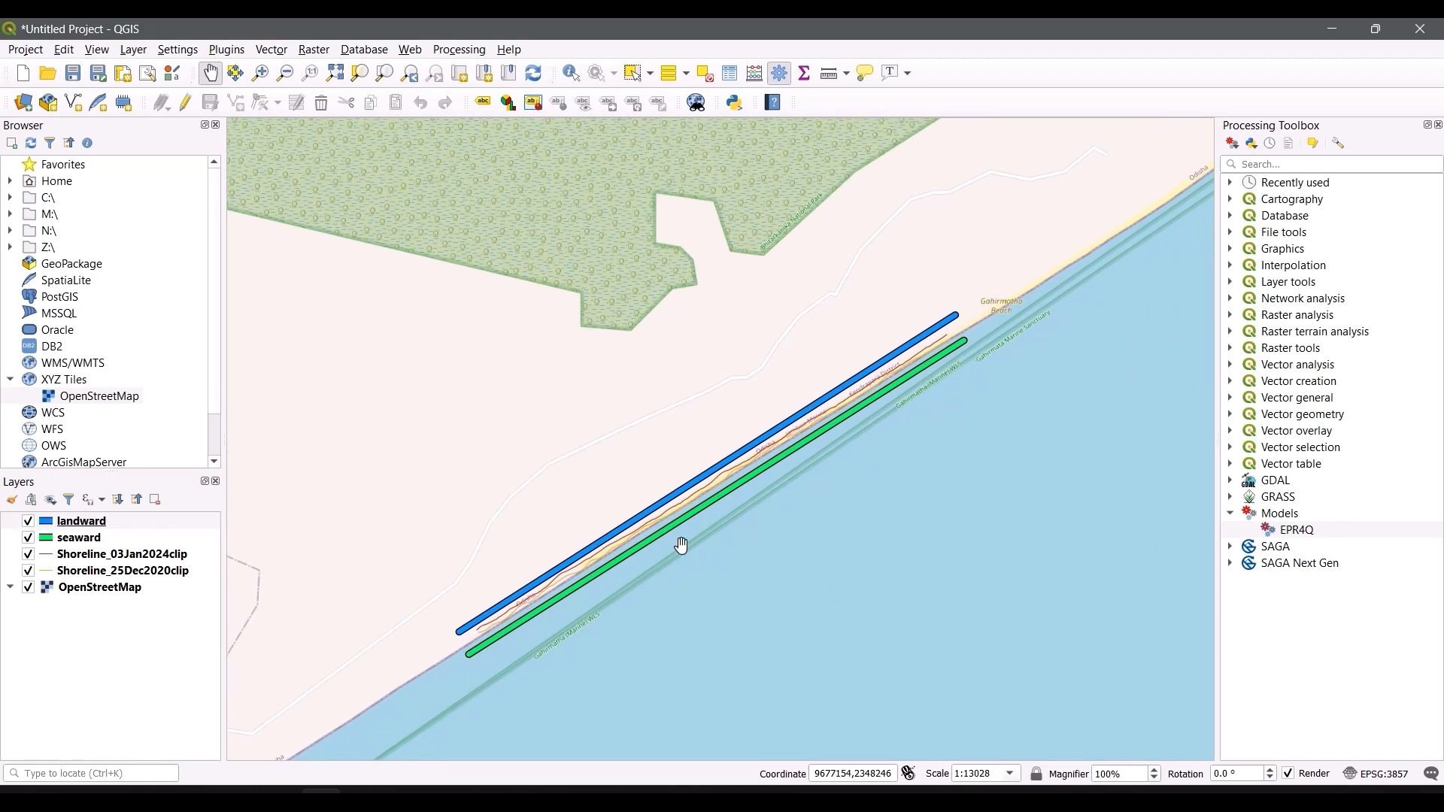
{"action": "double_click", "coordinate": [1293, 529]}
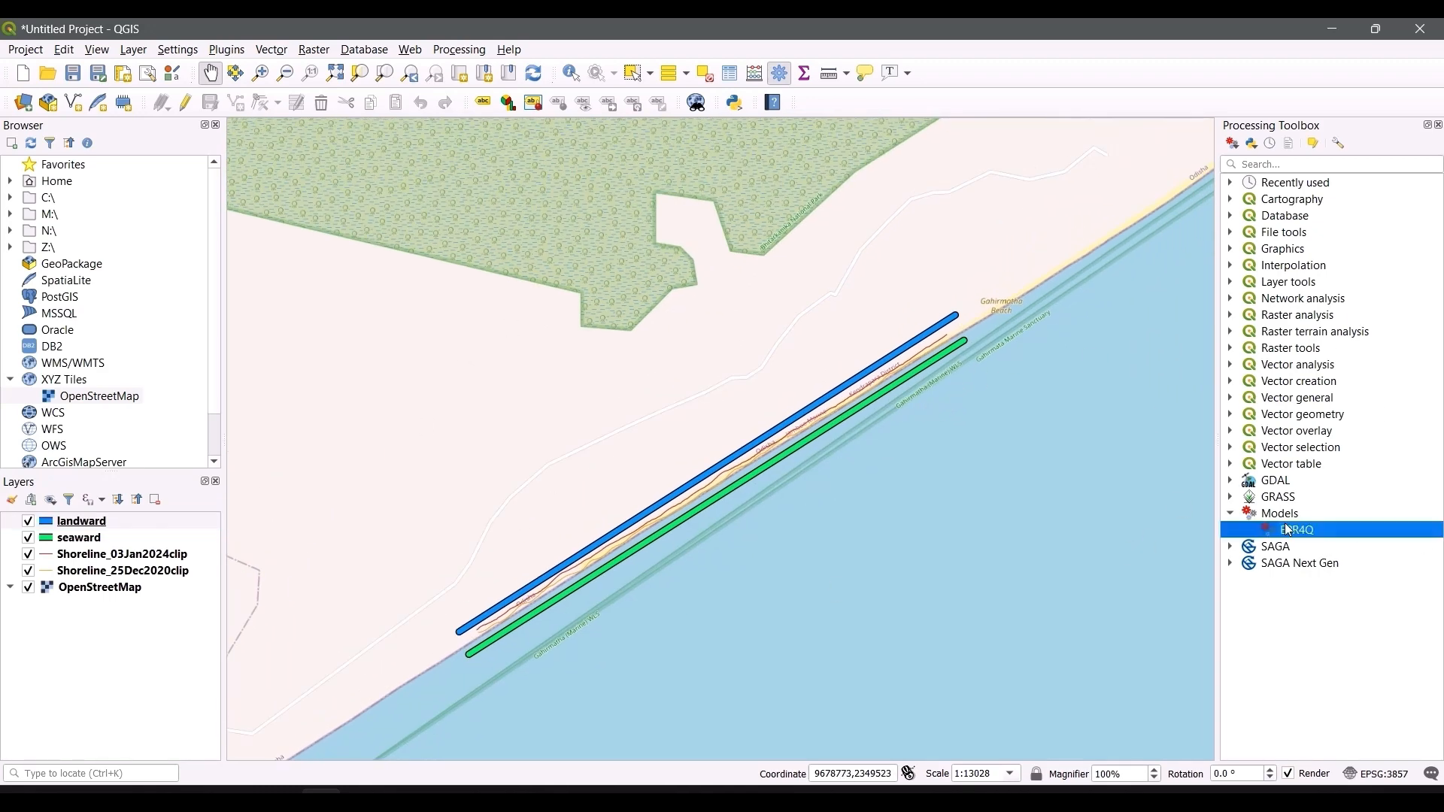
{"action": "mouse_move", "coordinate": [673, 141]}
{"action": "left_mouse_down"}
{"action": "mouse_move", "coordinate": [638, 138]}
{"action": "mouse_move", "coordinate": [673, 155]}
{"action": "left_mouse_up"}
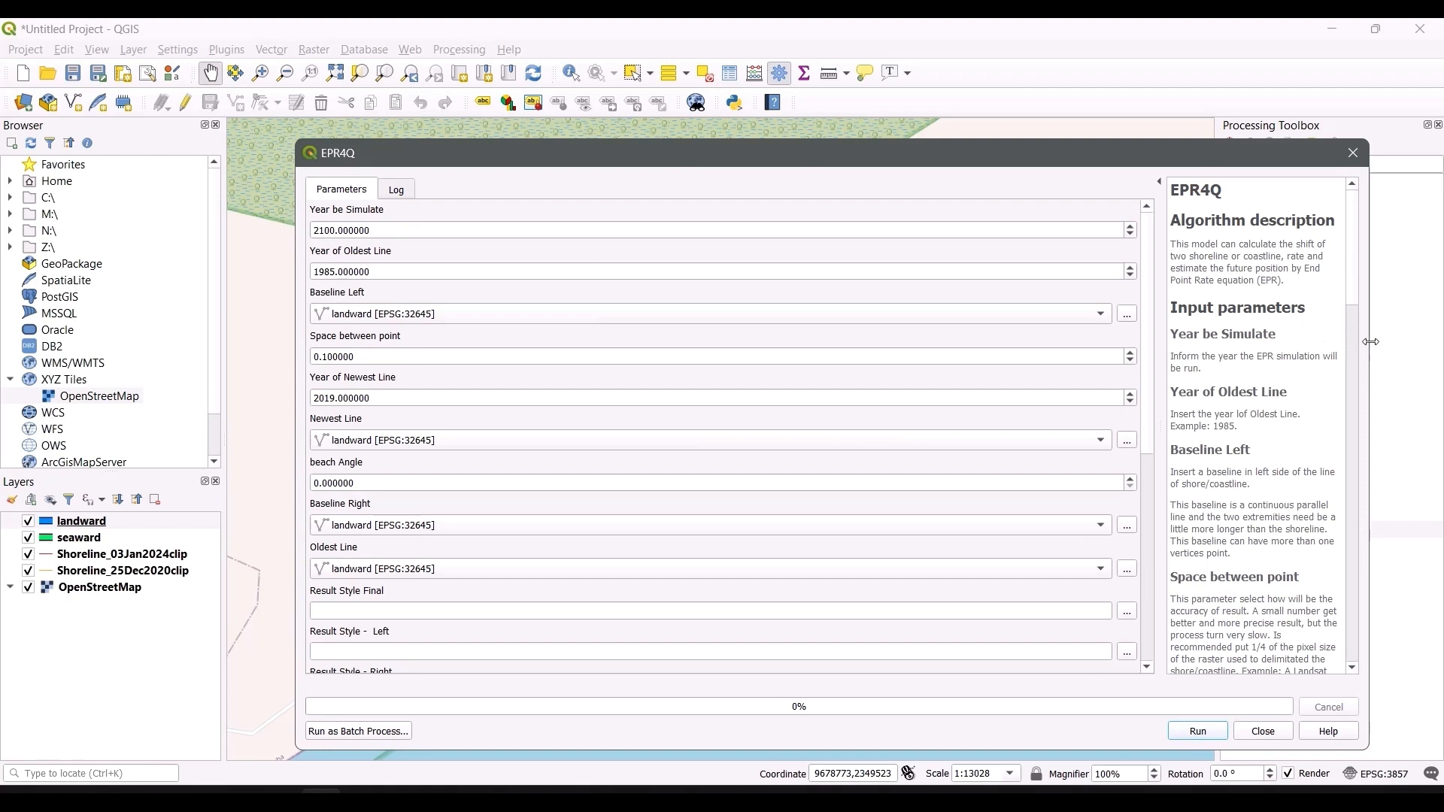
{"action": "left_click_drag", "start_coordinate": [1371, 342], "coordinate": [1425, 342]}
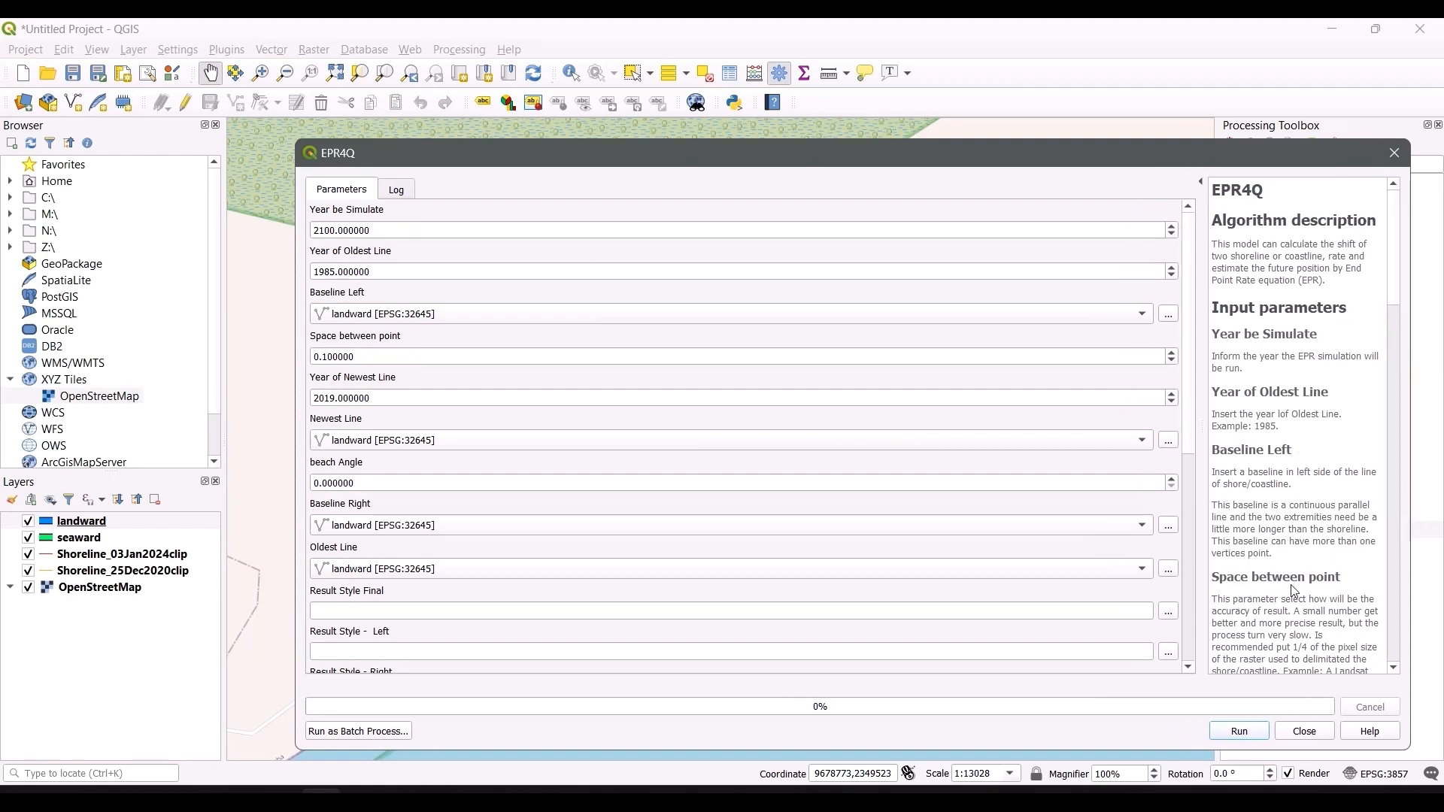
{"action": "scroll", "coordinate": [1294, 592], "scroll_direction": "down", "scroll_amount": 3}
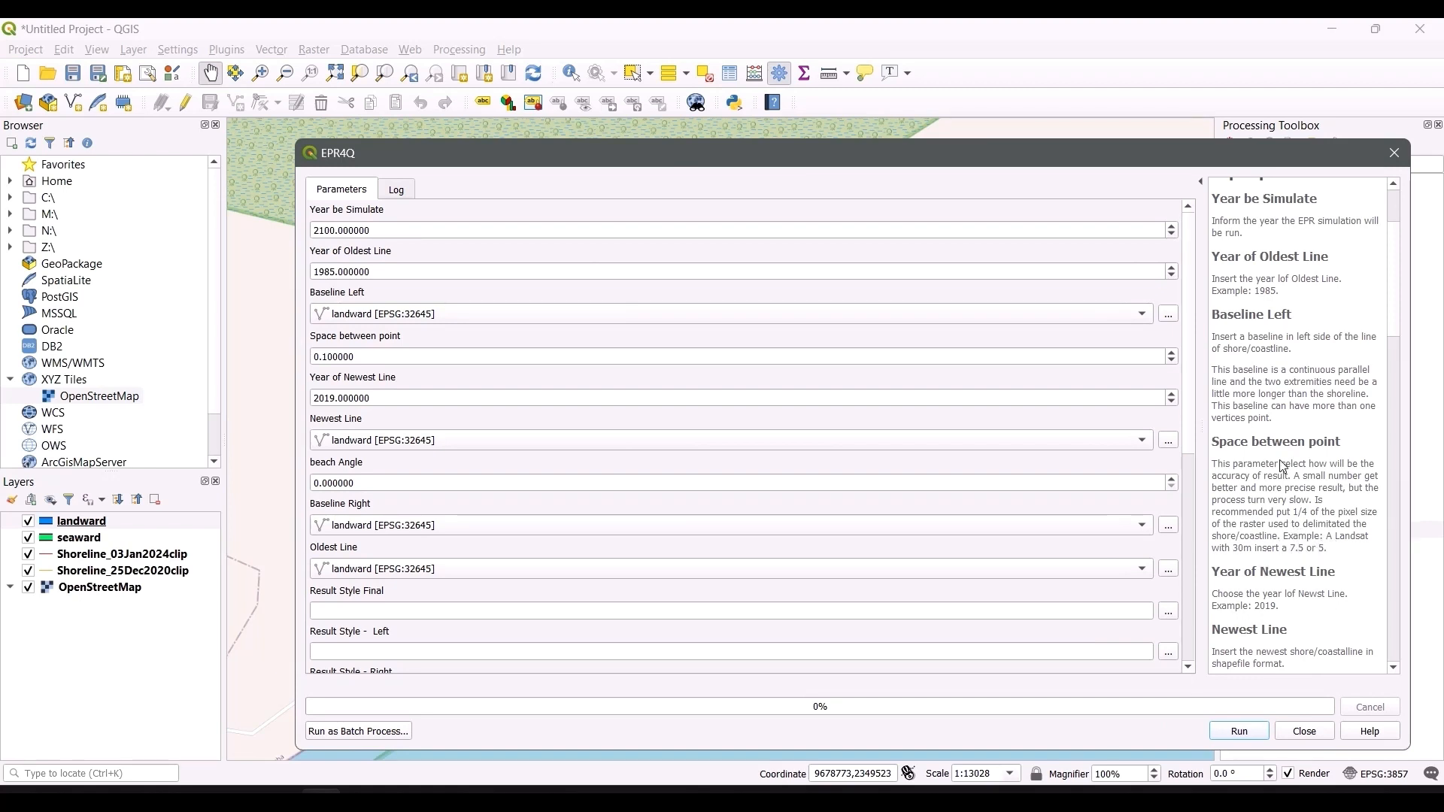
{"action": "left_click", "coordinate": [330, 273]}
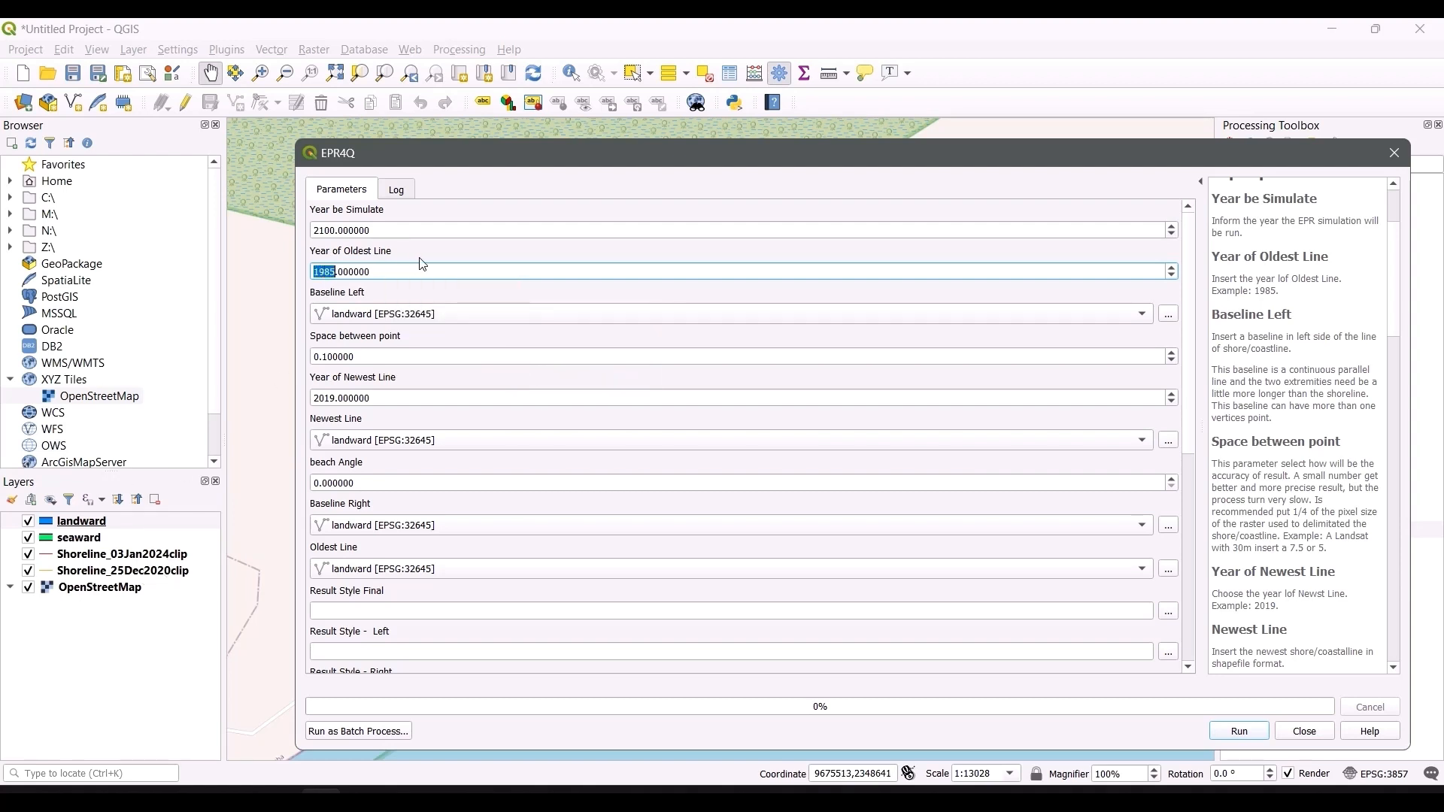
{"action": "type", "text": "2020"}
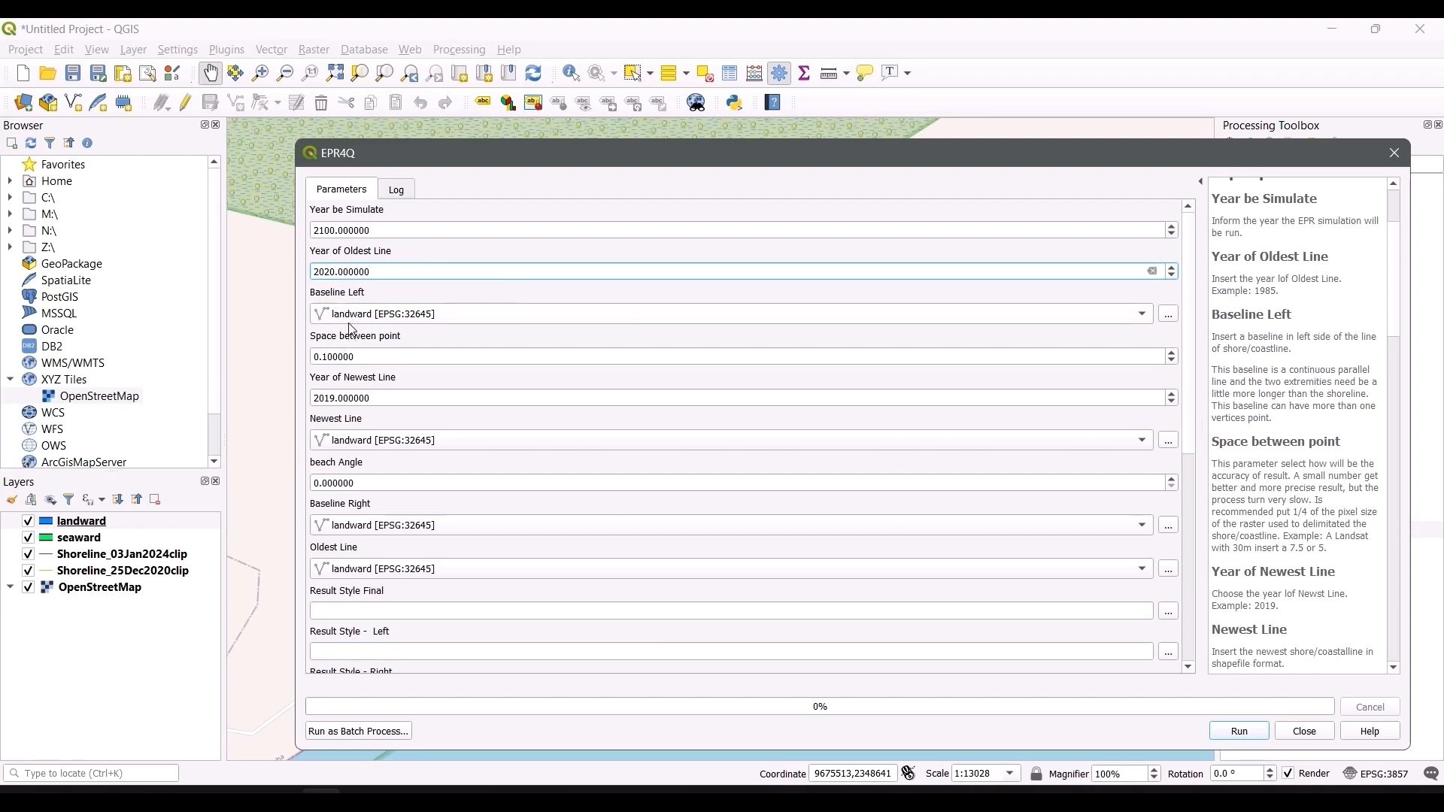
Step: Set Space between point to 7.5 and the Year of Newest Line to 2024
{"action": "left_click_drag", "start_coordinate": [440, 152], "coordinate": [355, 151]}
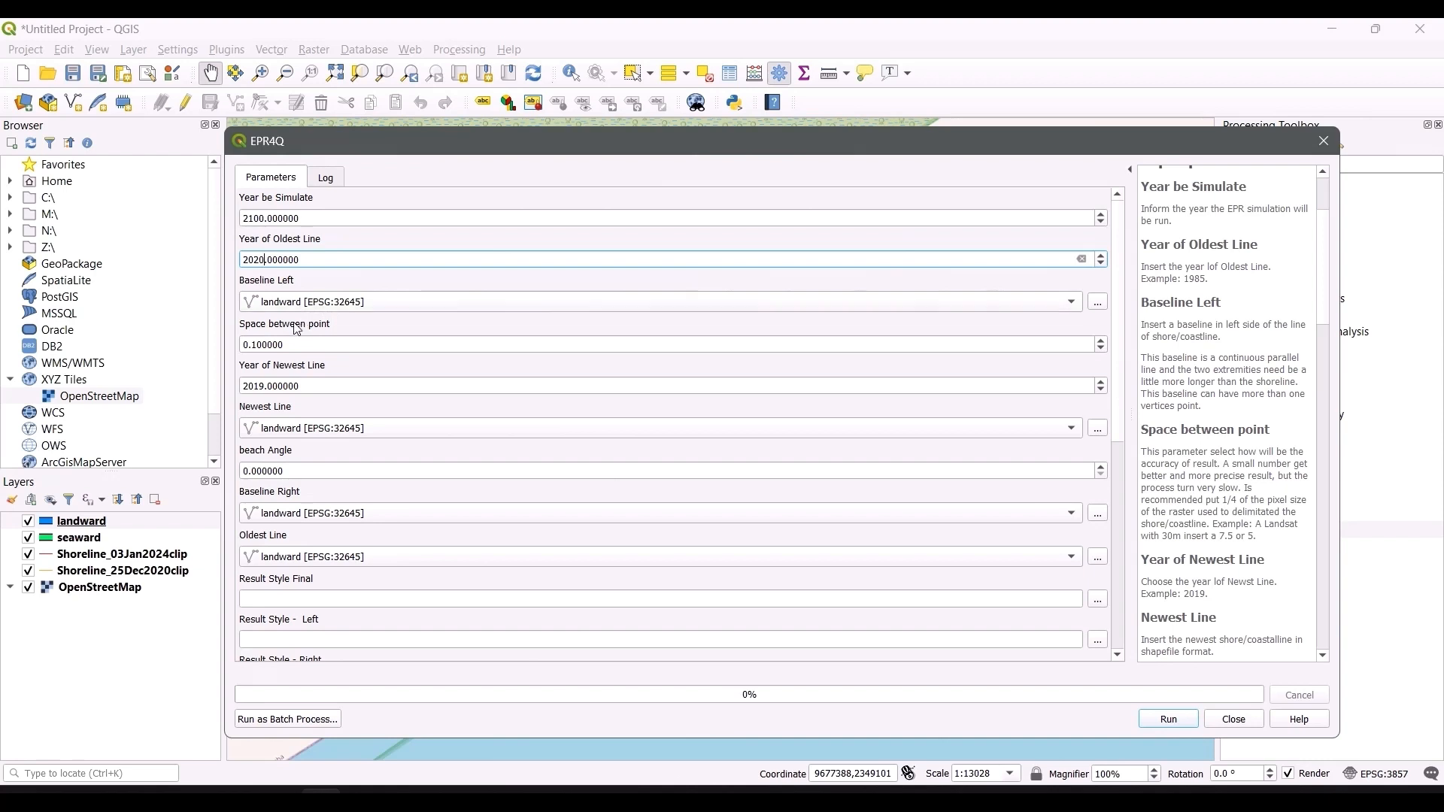
{"action": "left_click", "coordinate": [283, 346]}
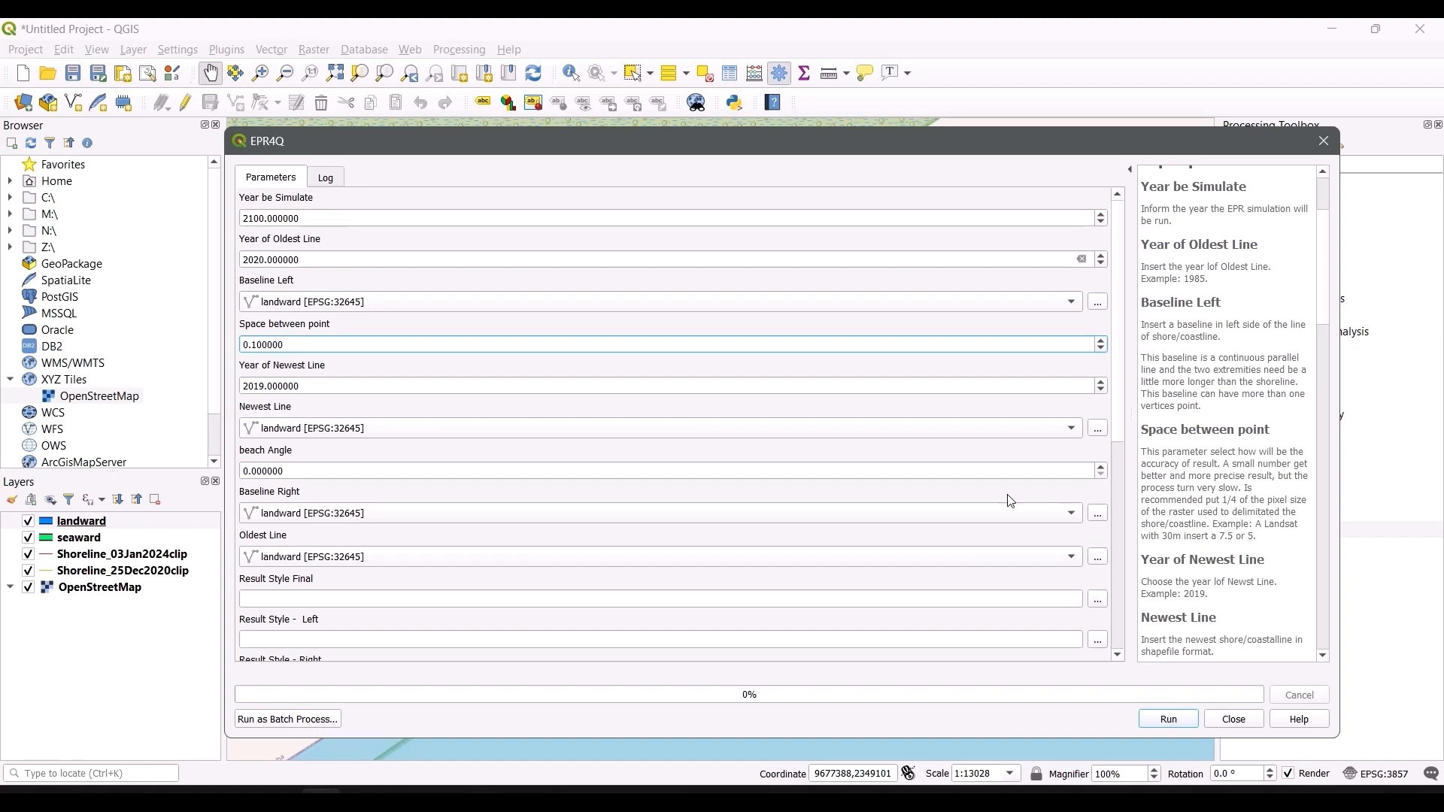
{"action": "double_click", "coordinate": [275, 338]}
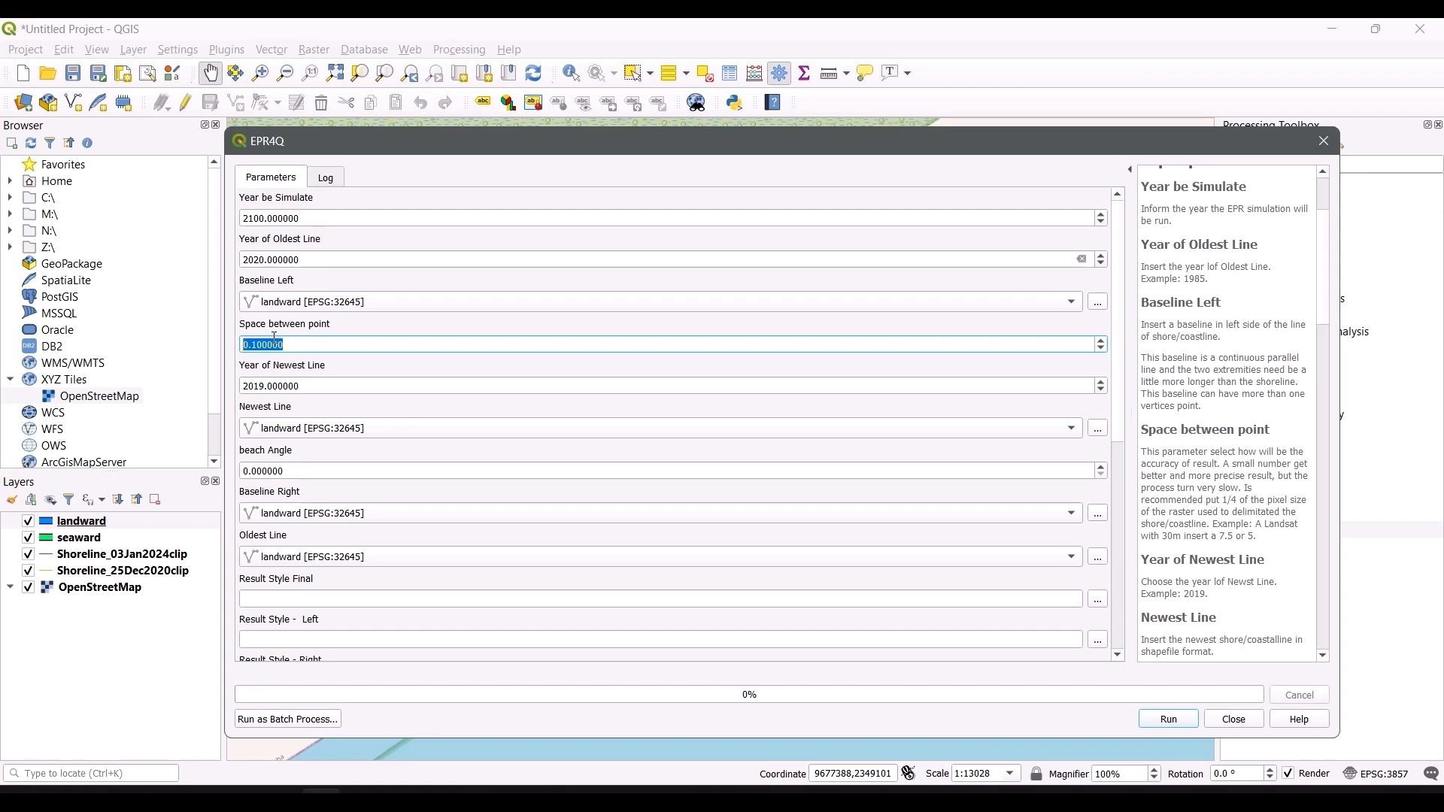
{"action": "type", "text": "7.5"}
{"action": "key", "text": "Tab"}
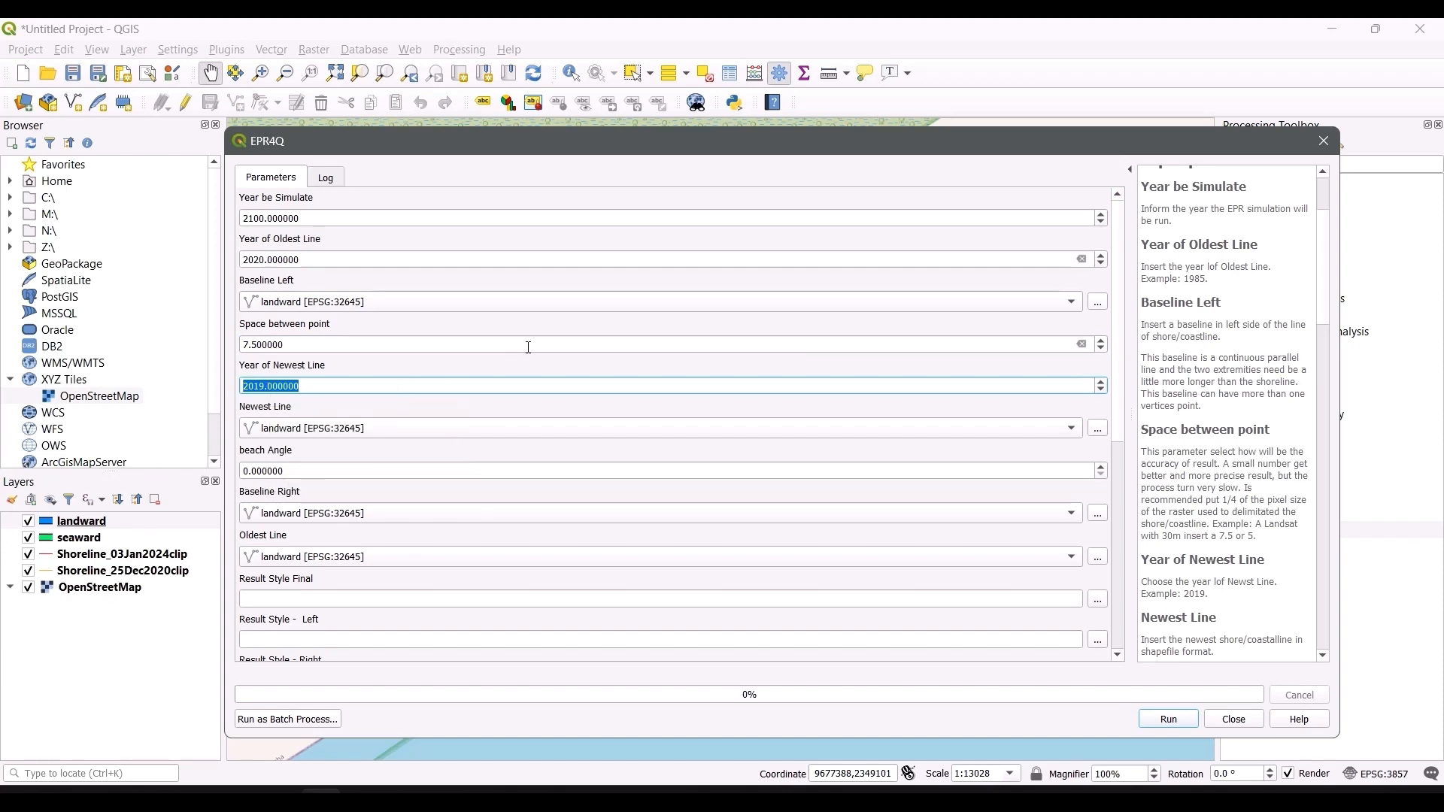
{"action": "type", "text": "2024"}
{"action": "key", "text": "Tab"}
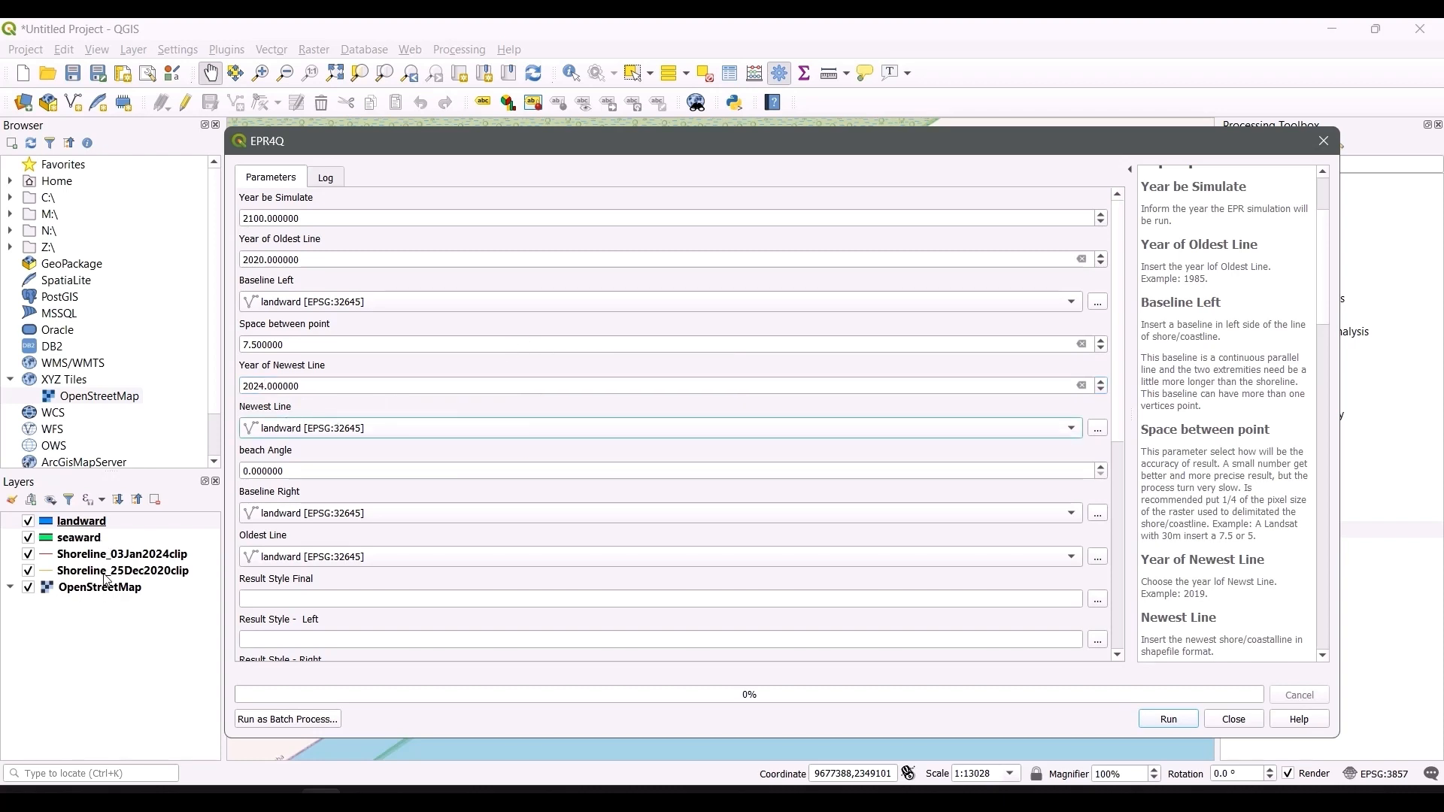
Step: Choose Shoreline_03Jan2024clip as the Newest Line and set the beach Angle to 45
{"action": "left_click", "coordinate": [301, 429]}
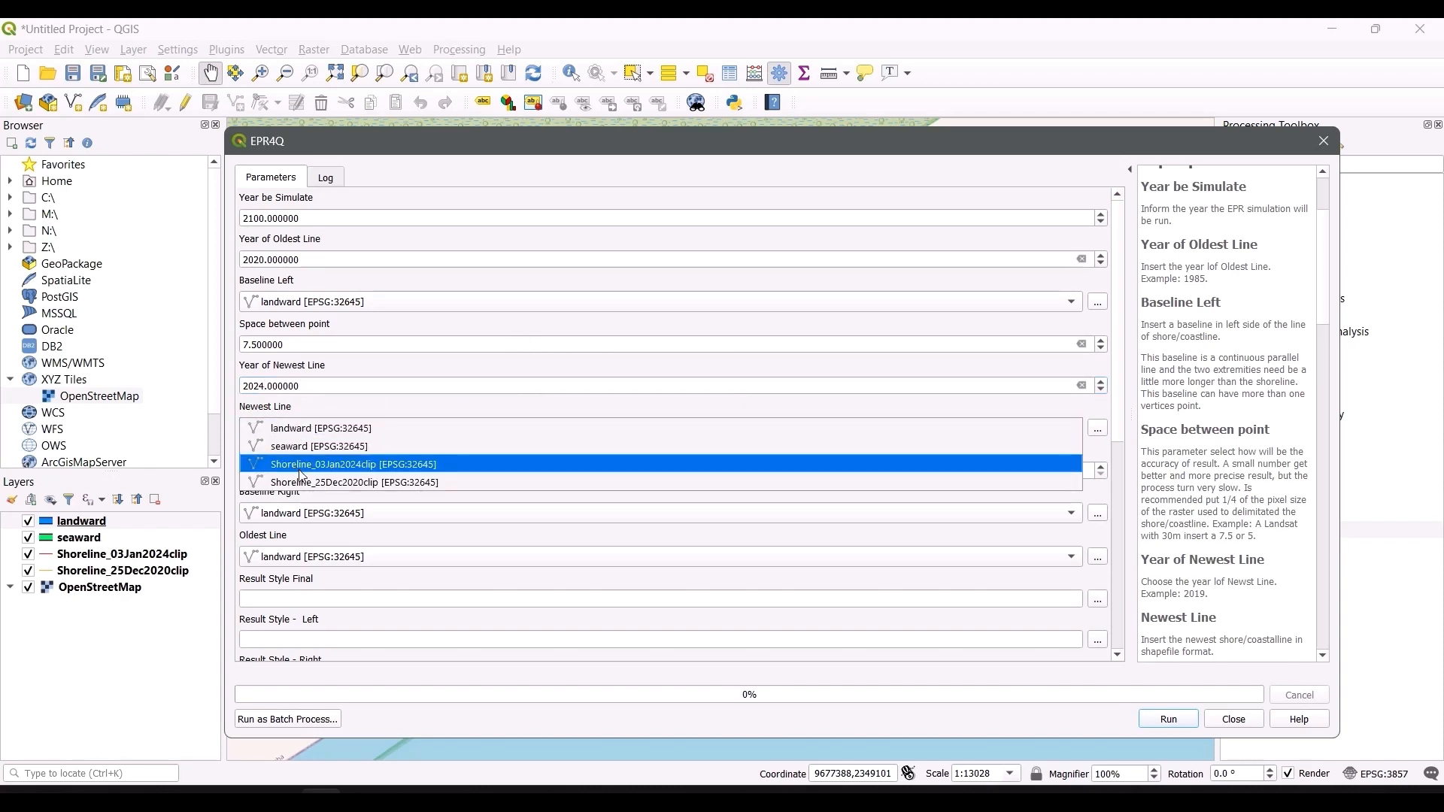
{"action": "left_click", "coordinate": [298, 465]}
{"action": "left_click", "coordinate": [272, 470]}
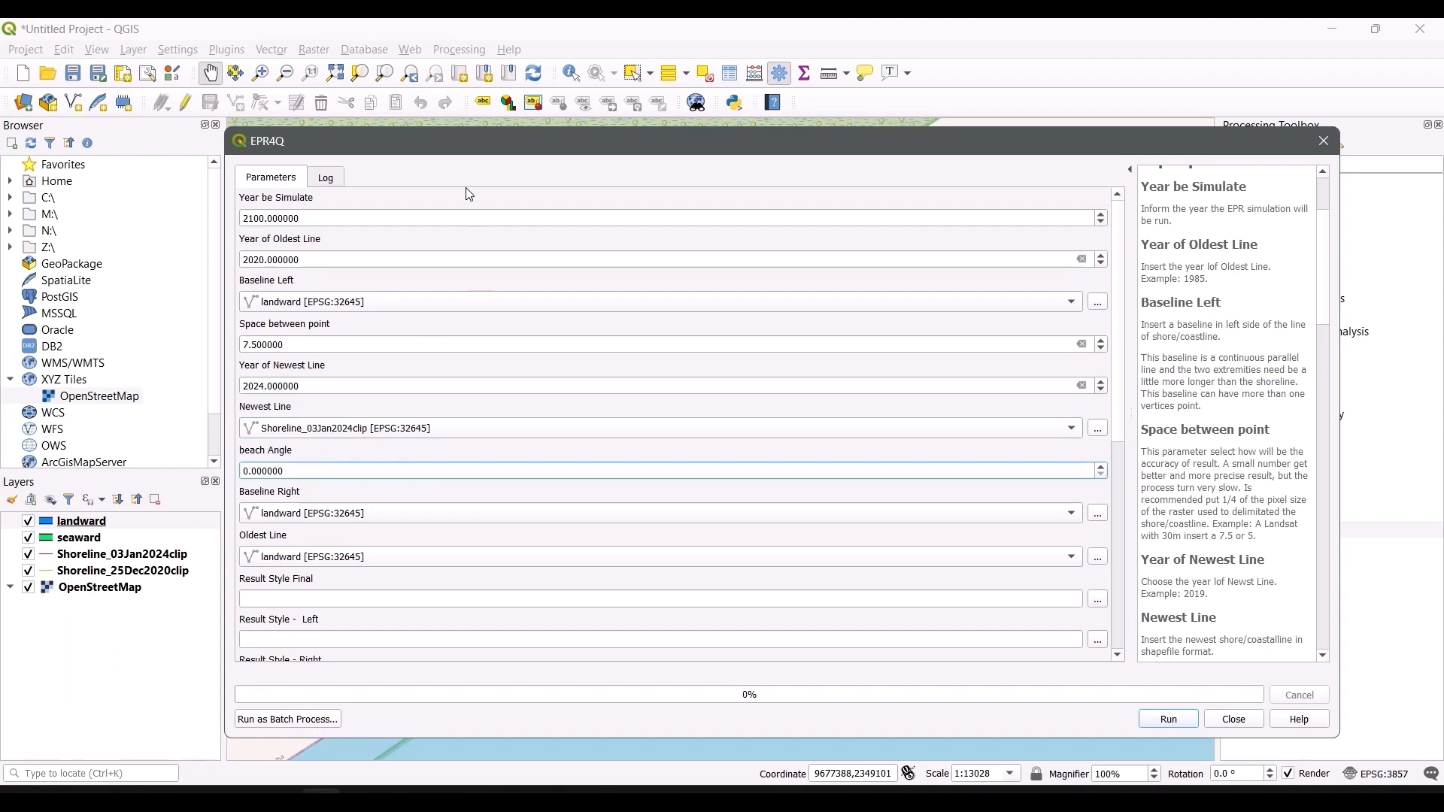
{"action": "left_click_drag", "start_coordinate": [486, 142], "coordinate": [858, 576]}
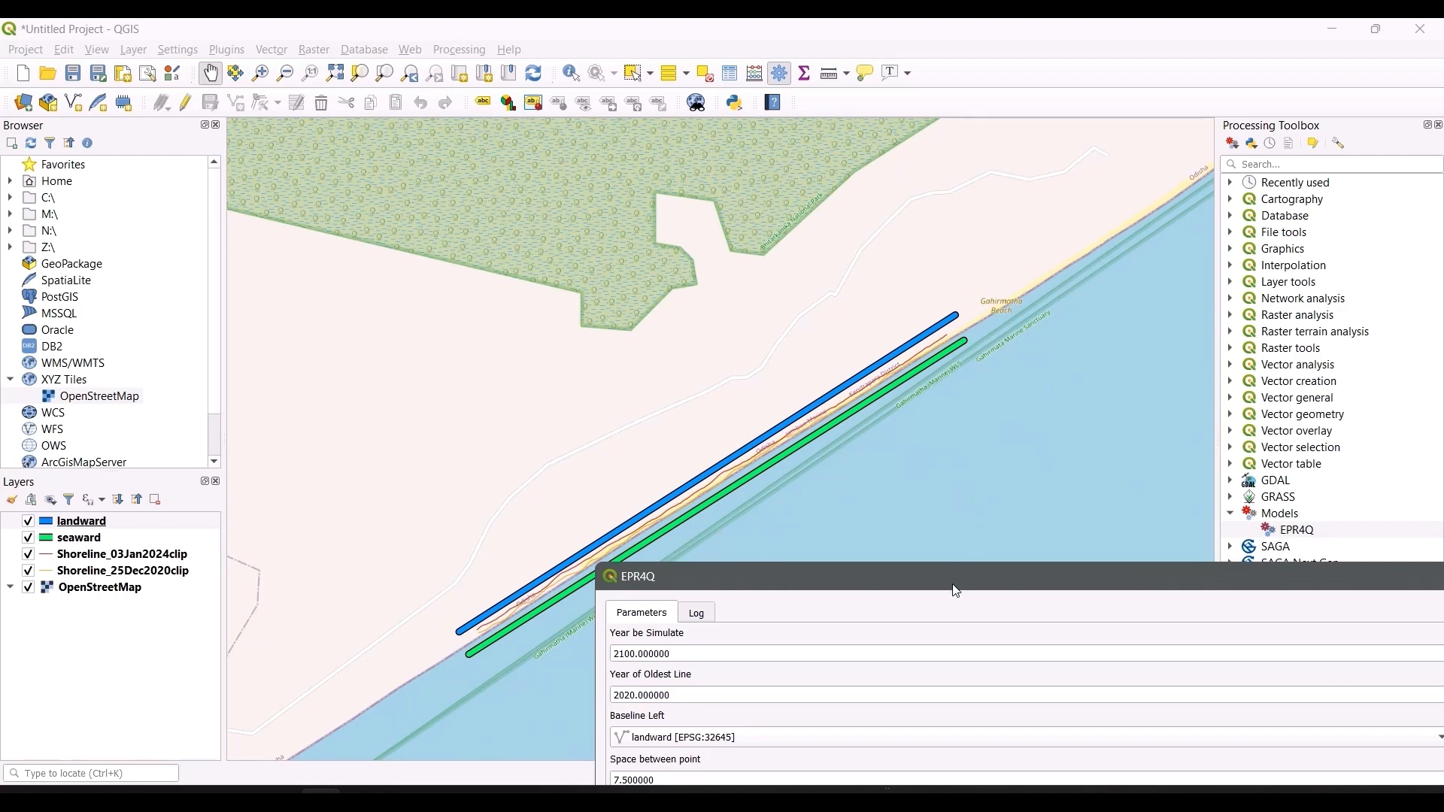
{"action": "left_click_drag", "start_coordinate": [956, 591], "coordinate": [612, 147]}
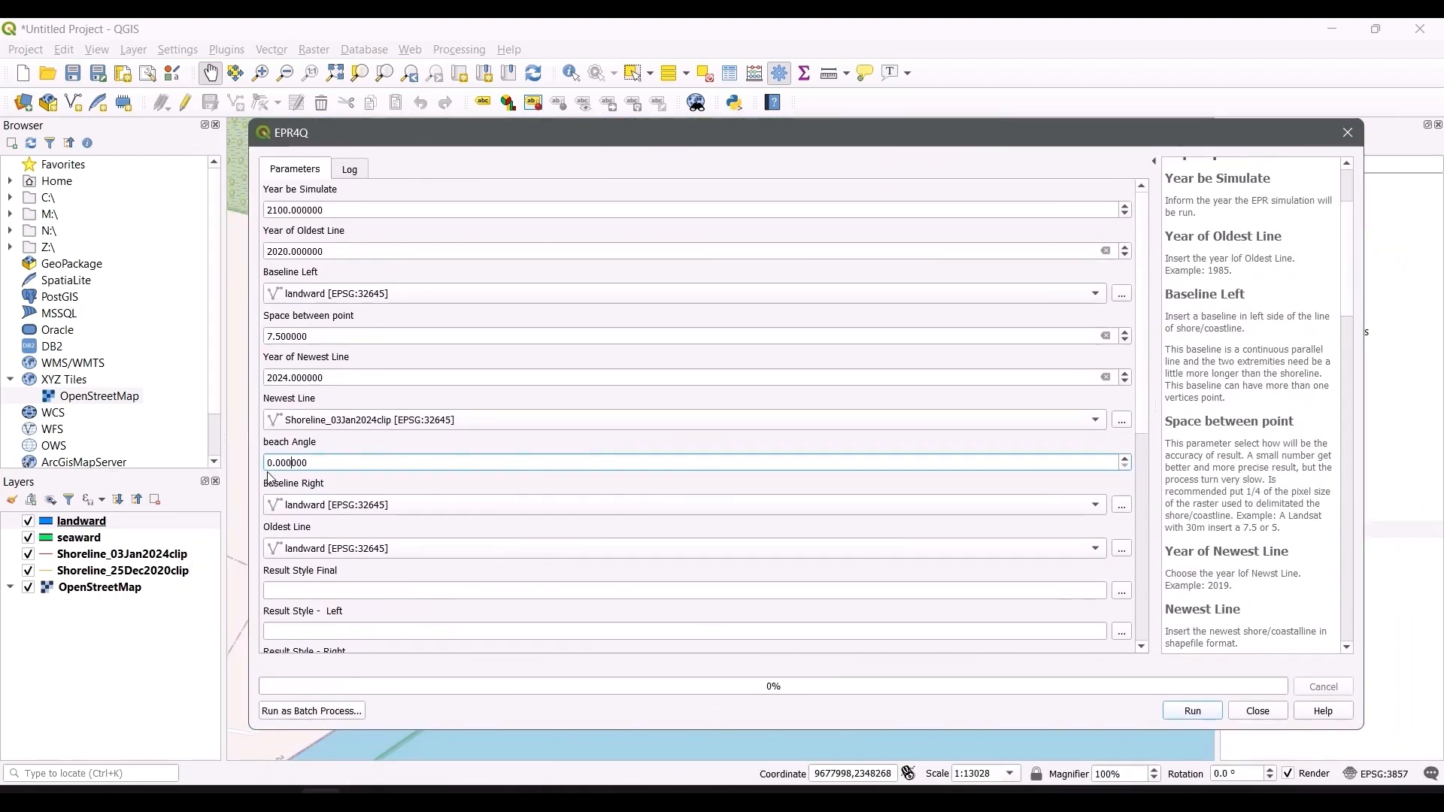
{"action": "key", "text": "ctrl+a"}
{"action": "type", "text": "45"}
{"action": "key", "text": "Tab"}
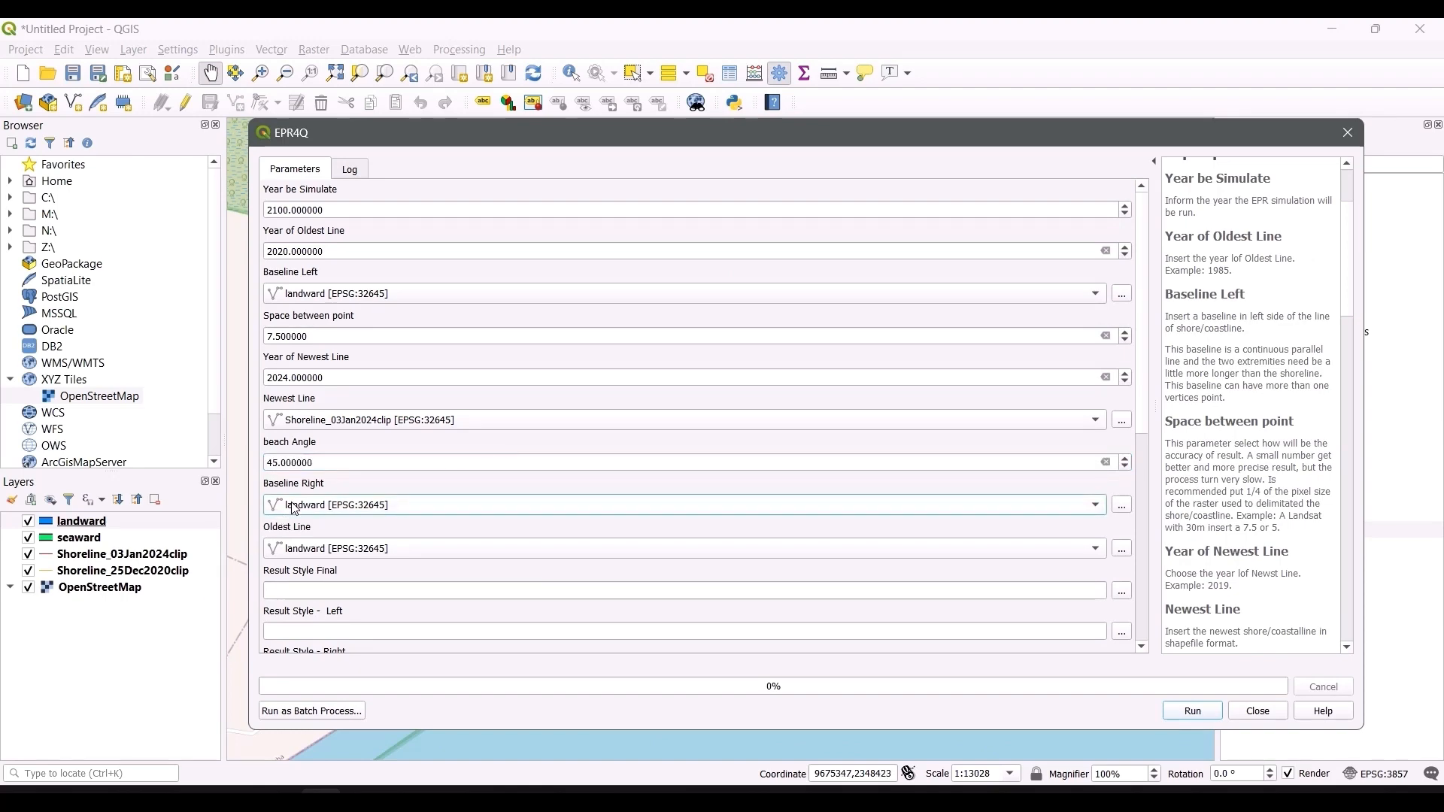
Step: Choose seaward as Baseline Right and Shoreline_25Dec2020clip as the Oldest Line
{"action": "mouse_move", "coordinate": [606, 134]}
{"action": "left_mouse_down"}
{"action": "mouse_move", "coordinate": [883, 402]}
{"action": "mouse_move", "coordinate": [886, 458]}
{"action": "mouse_move", "coordinate": [665, 176]}
{"action": "mouse_move", "coordinate": [635, 115]}
{"action": "mouse_move", "coordinate": [613, 108]}
{"action": "left_mouse_up"}
{"action": "left_click", "coordinate": [344, 476]}
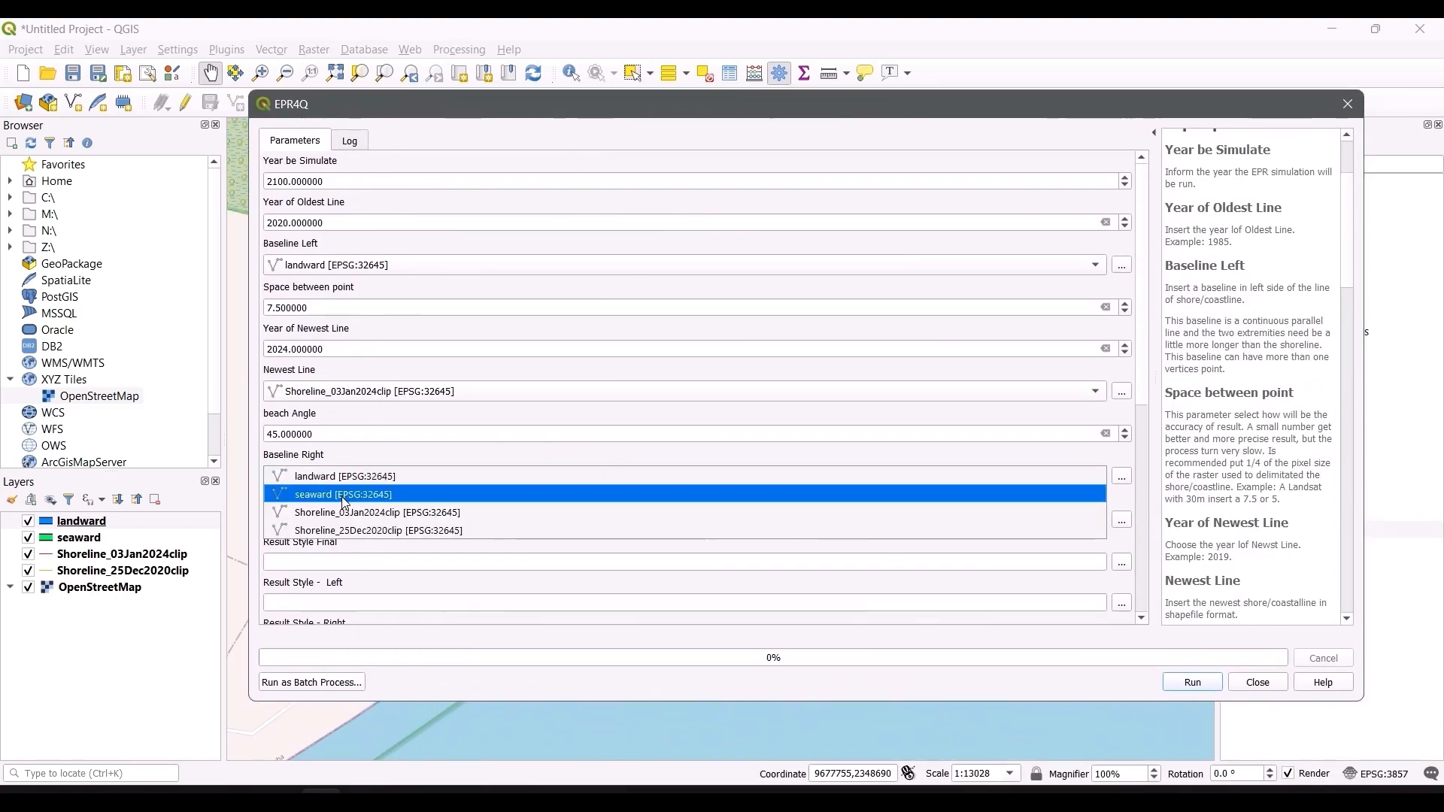
{"action": "left_click", "coordinate": [344, 501]}
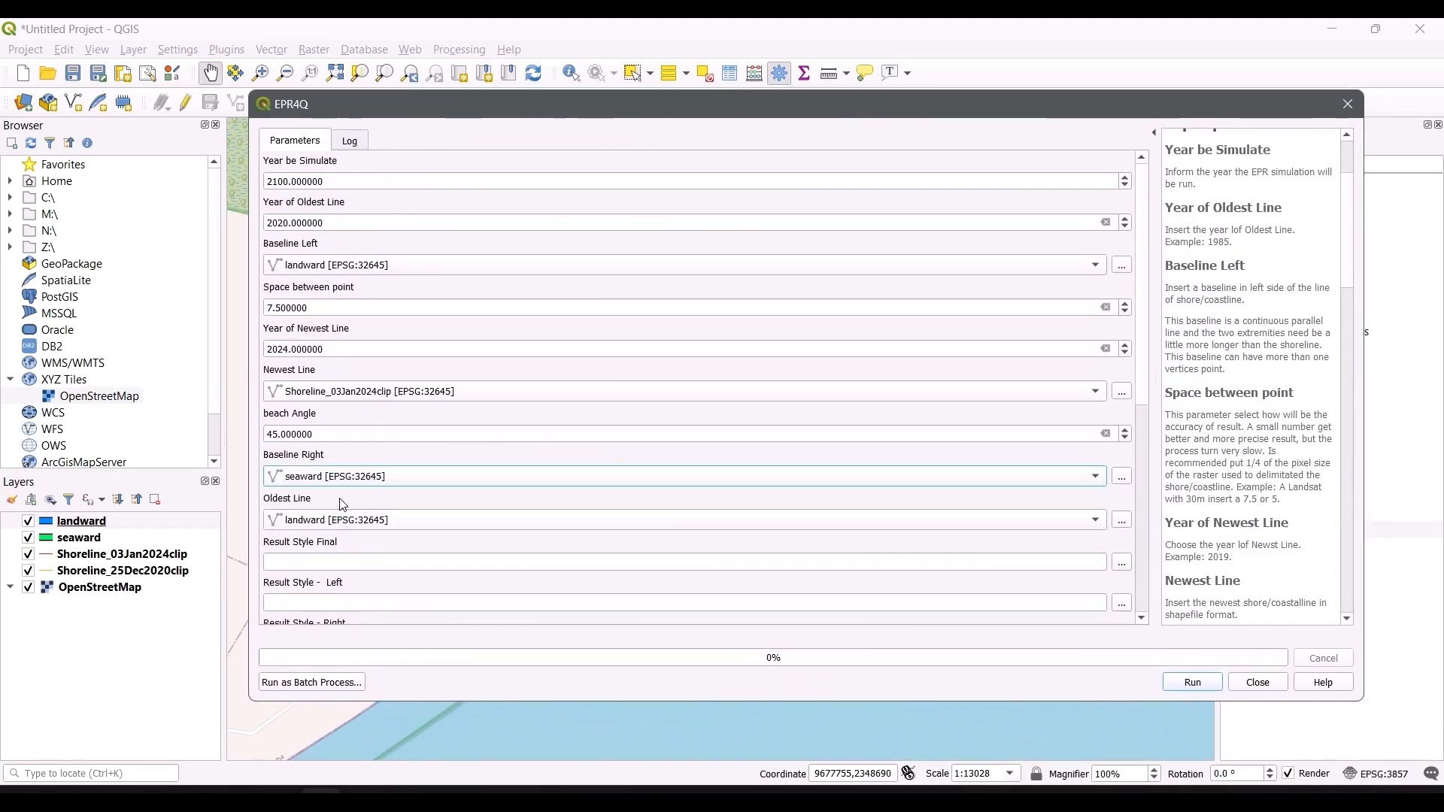
{"action": "left_click", "coordinate": [305, 526]}
{"action": "left_click", "coordinate": [317, 575]}
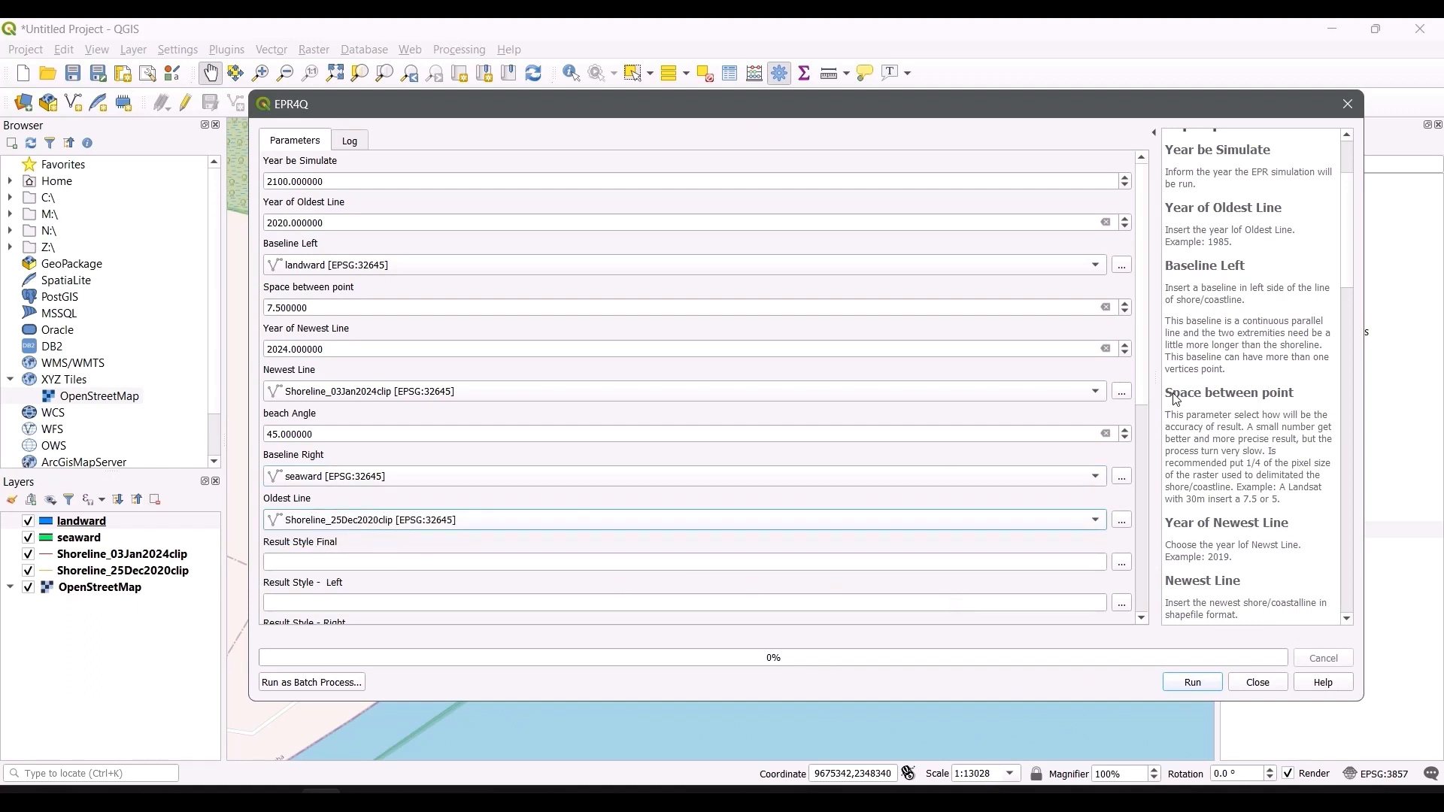
Step: Load StyleResult.qml from the EPR4Q_v3_4 folder as the Result Style Final
{"action": "left_click_drag", "start_coordinate": [1149, 395], "coordinate": [1142, 540]}
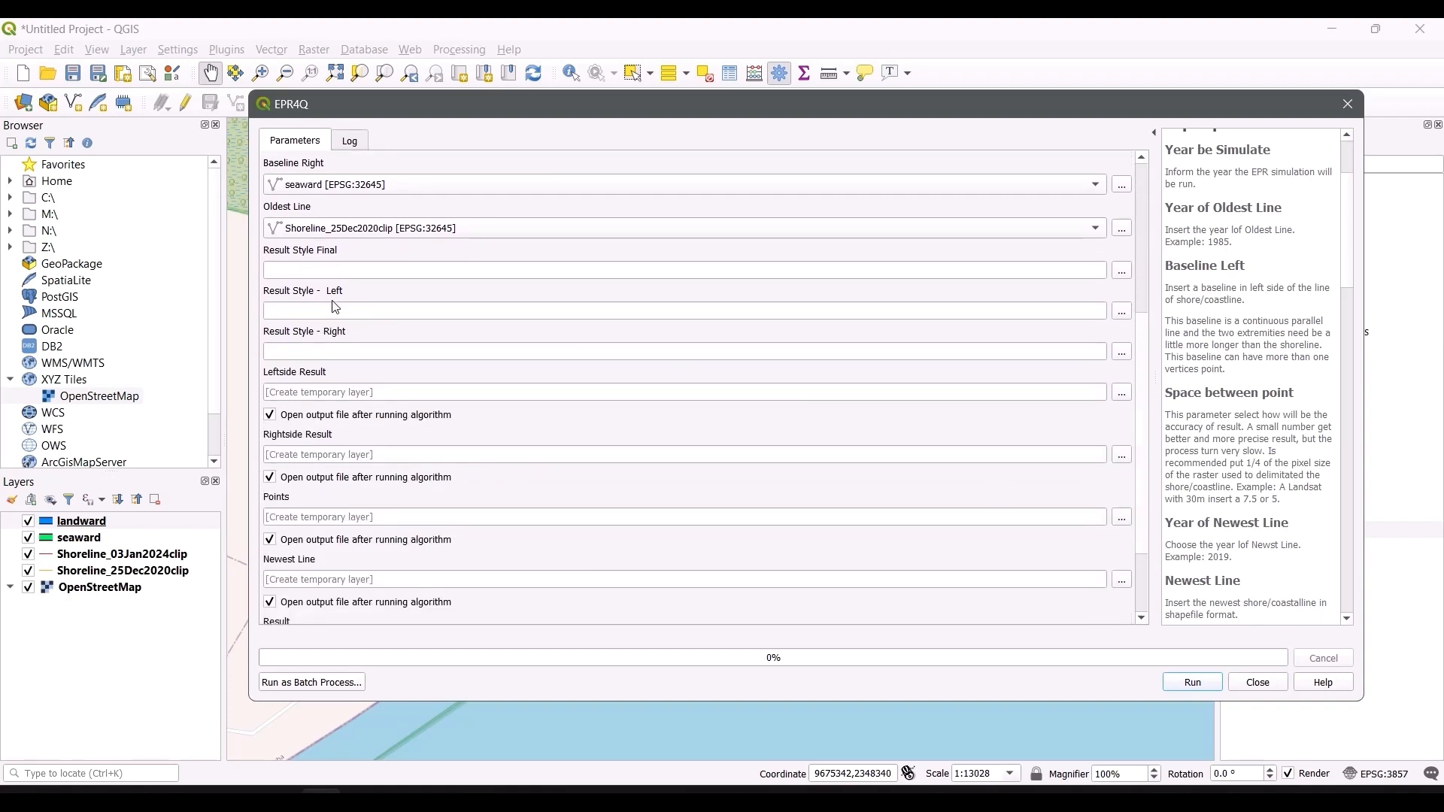
{"action": "key", "text": "alt+Tab"}
{"action": "key", "text": "alt+Tab"}
{"action": "key", "text": "alt+Tab"}
{"action": "key", "text": "alt+Tab"}
{"action": "key", "text": "alt+Tab"}
{"action": "key", "text": "alt+Tab"}
{"action": "key", "text": "alt+Tab"}
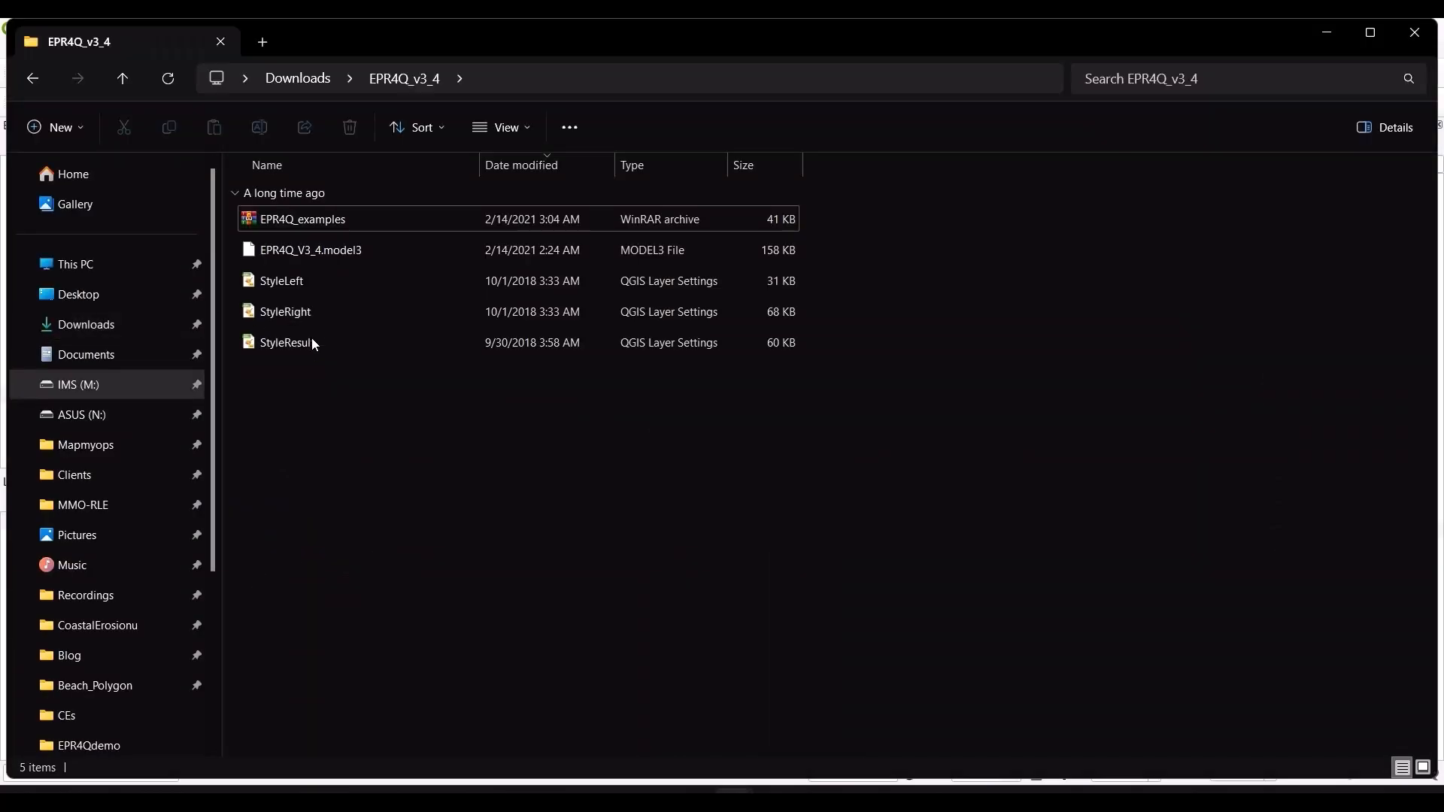
{"action": "key", "text": "alt+Tab"}
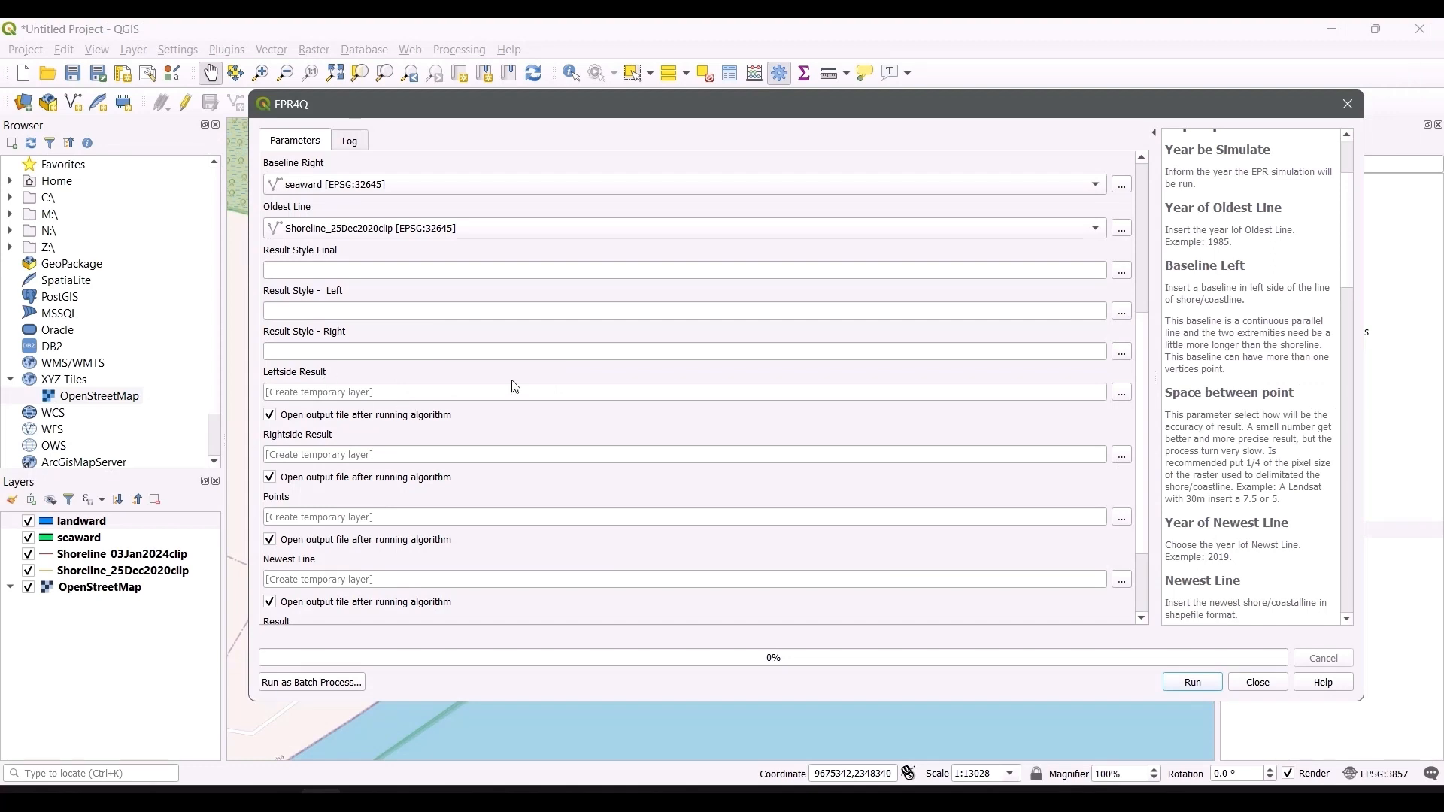
{"action": "left_click", "coordinate": [1121, 271]}
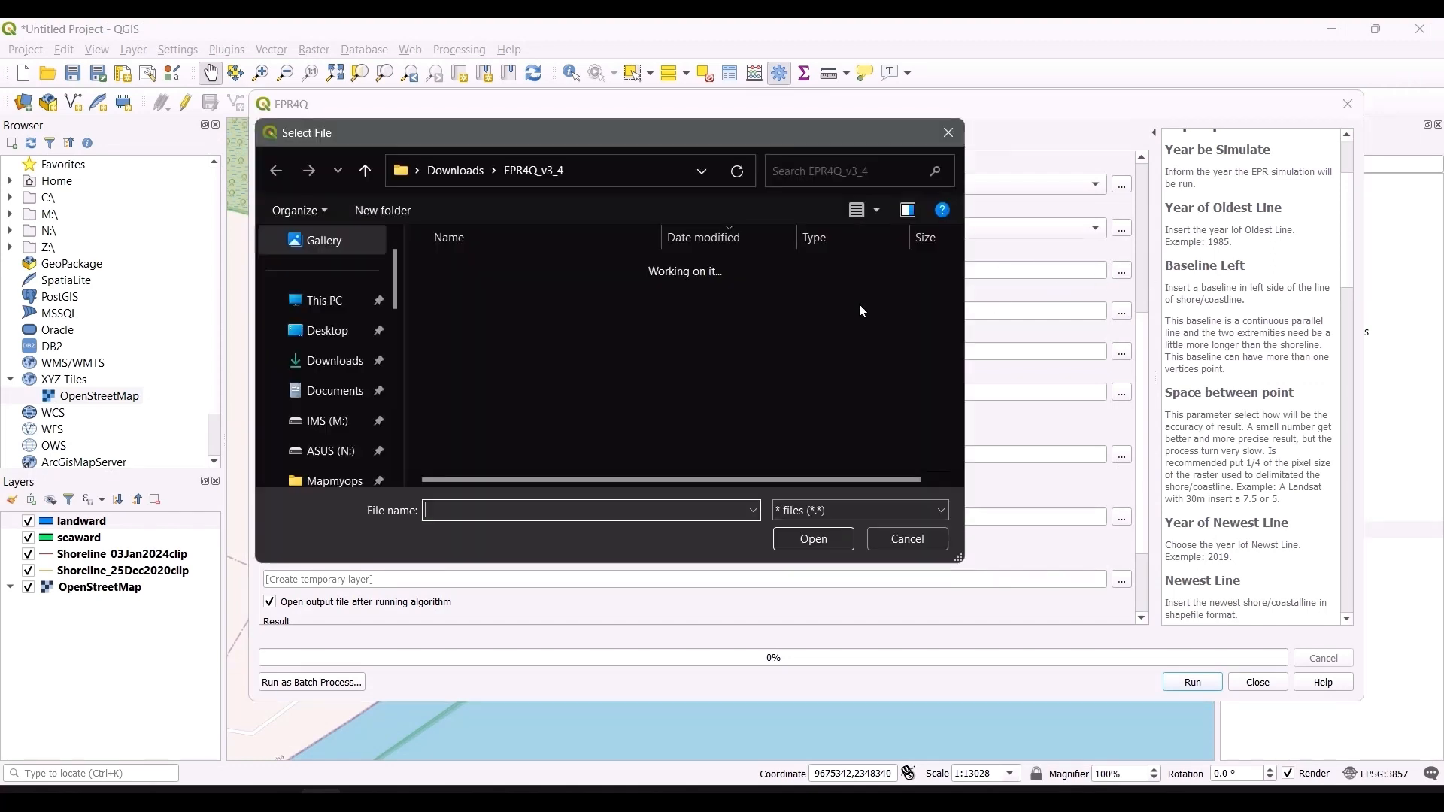
{"action": "double_click", "coordinate": [514, 413]}
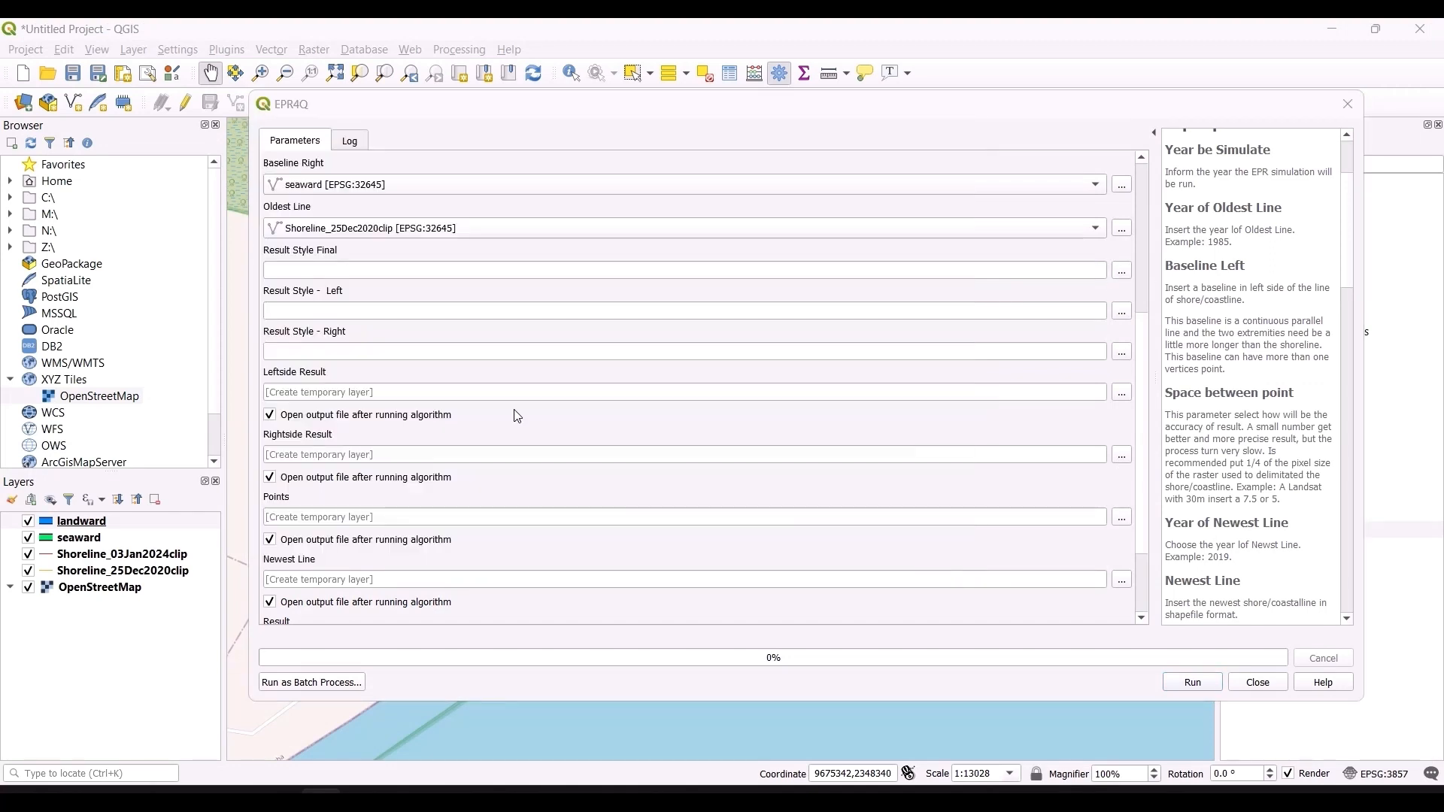
Step: Load StyleLeft.qml as Result Style - Left and StyleRight.qml as Result Style - Right
{"action": "left_click", "coordinate": [1121, 311]}
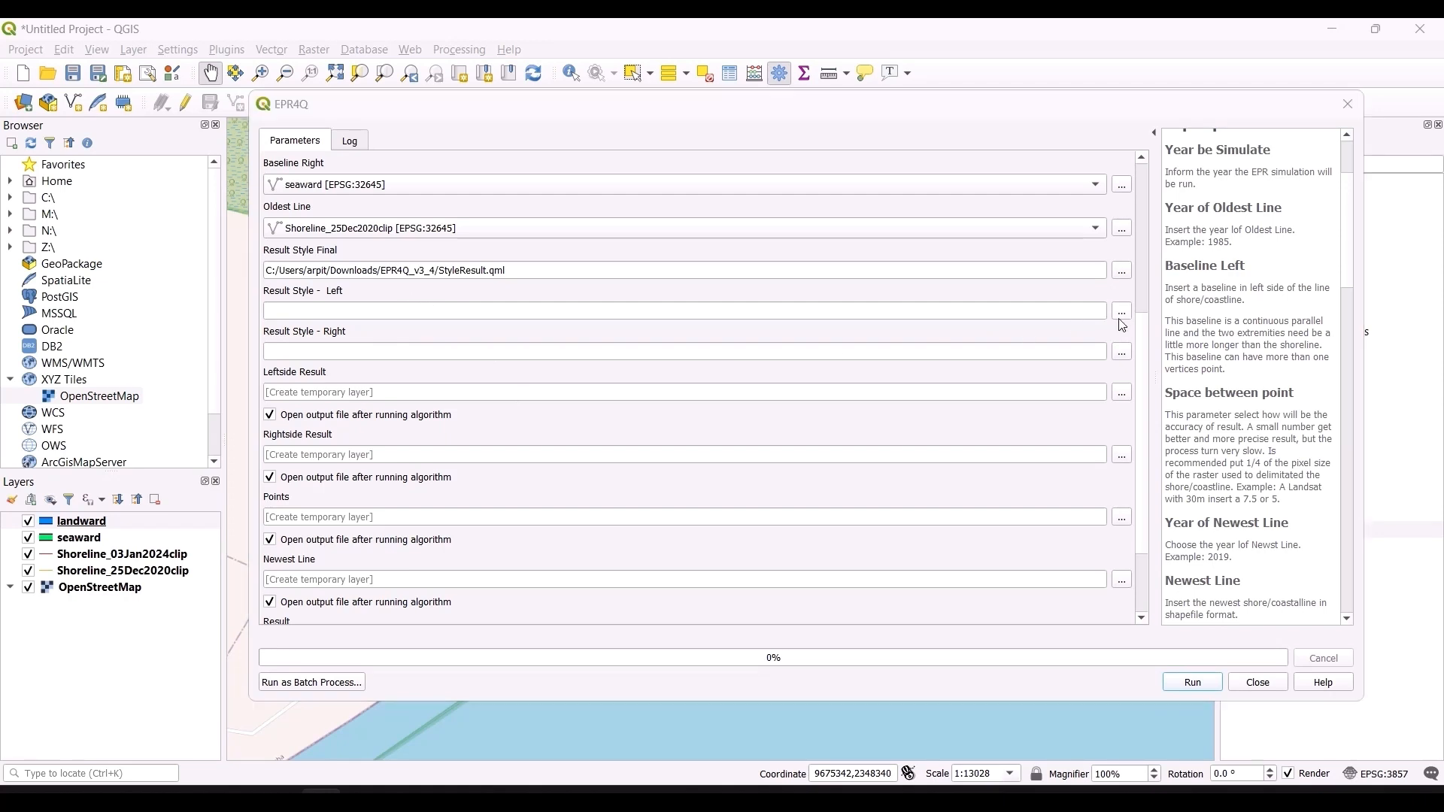
{"action": "double_click", "coordinate": [485, 358]}
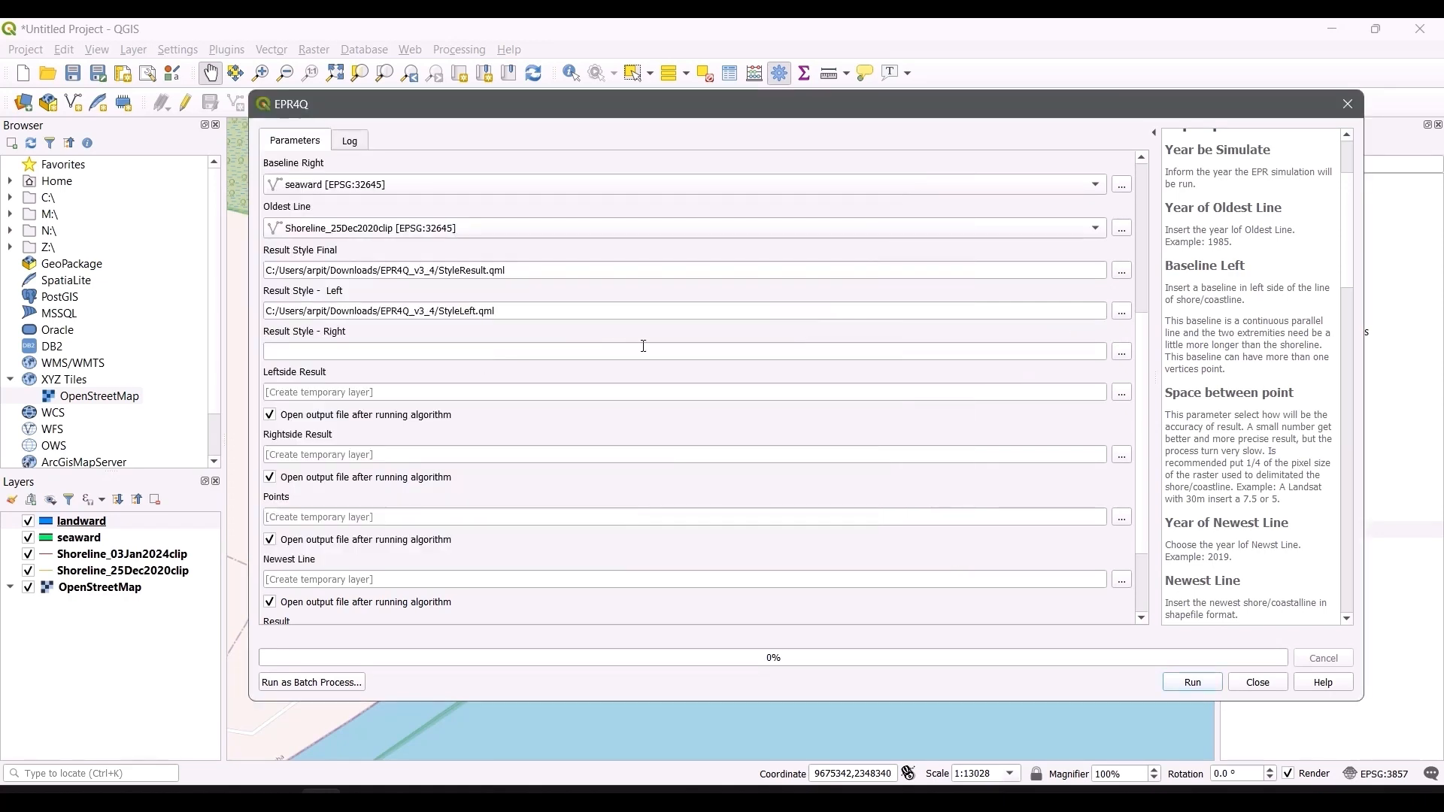
{"action": "left_click", "coordinate": [1121, 351]}
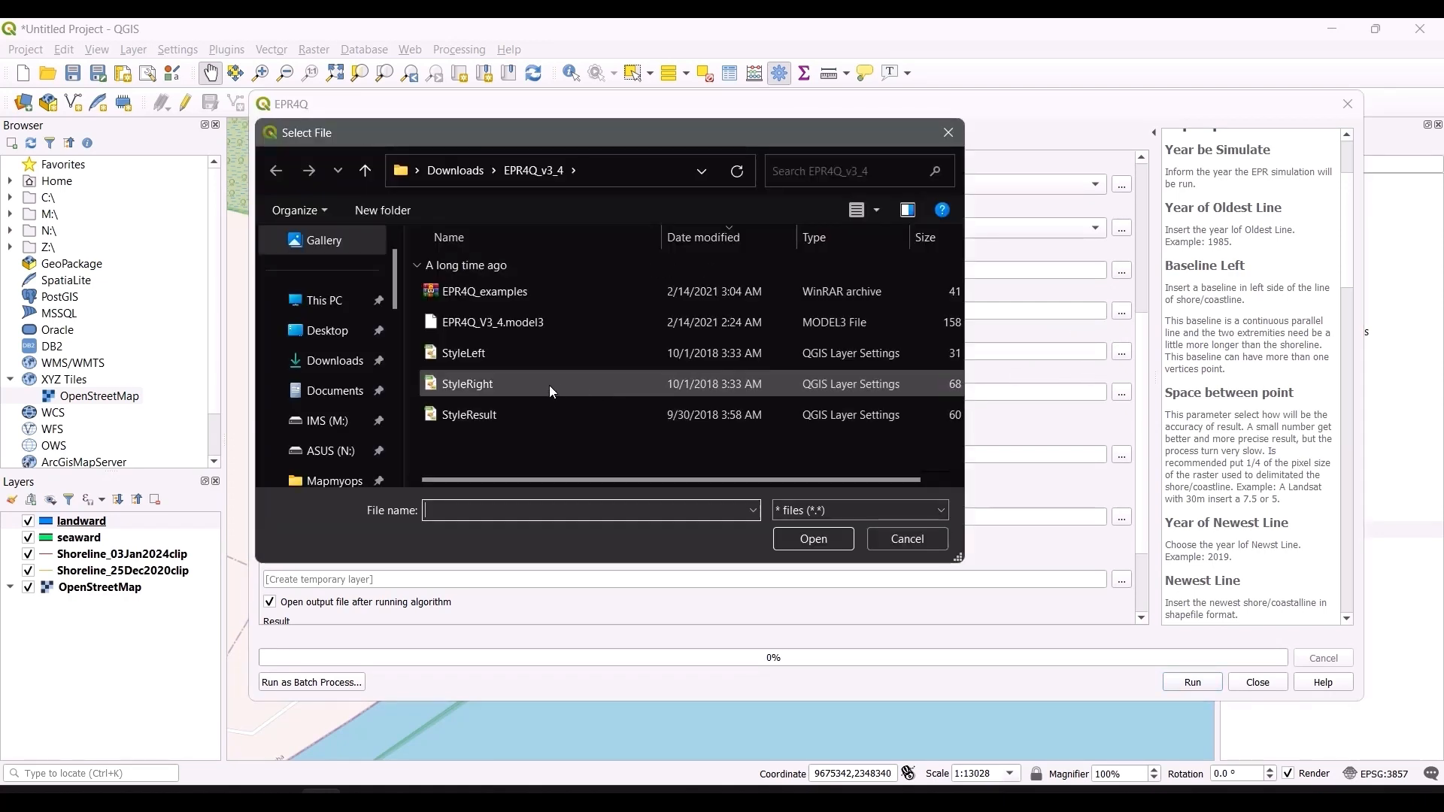
{"action": "double_click", "coordinate": [549, 385]}
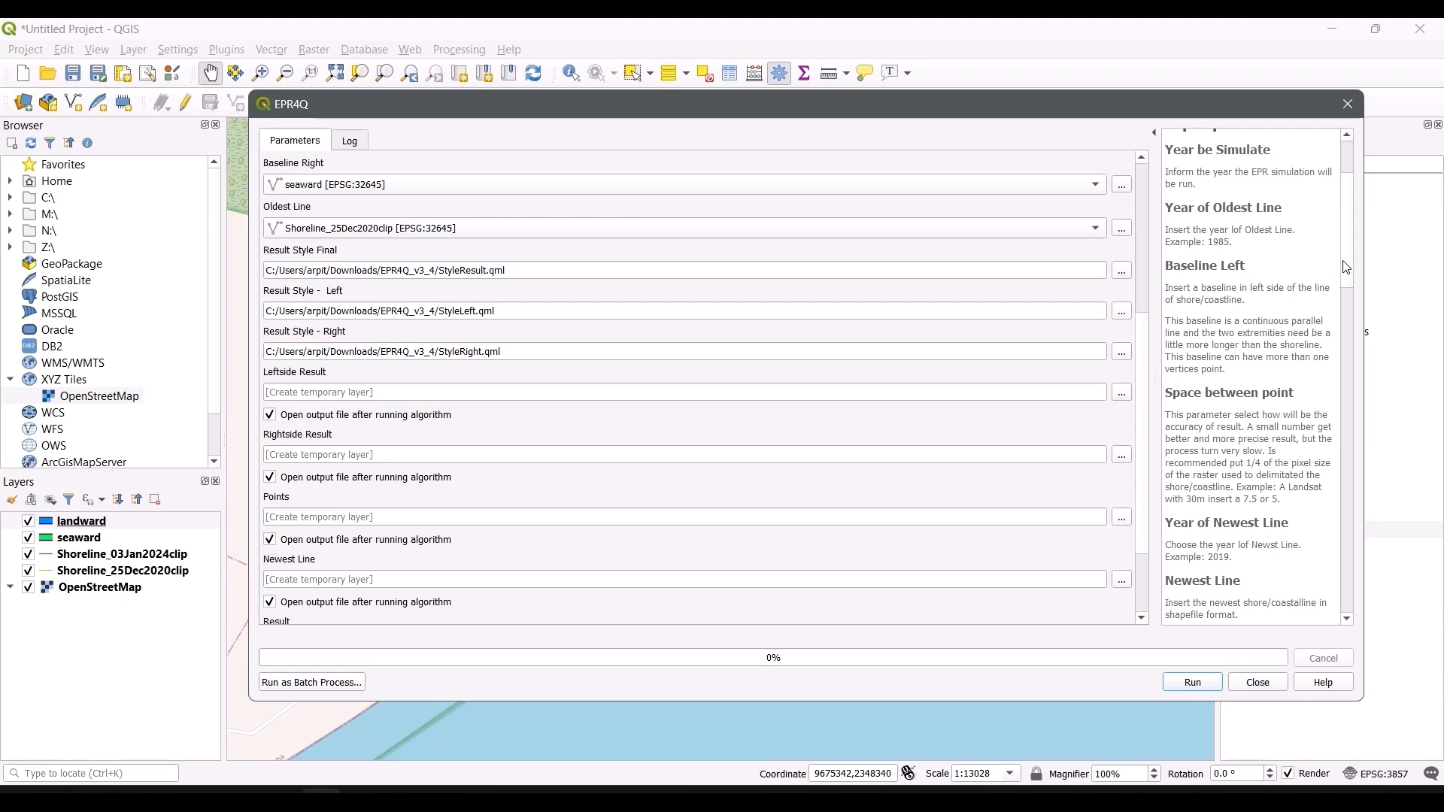
Step: Run the EPR4Q model with temporary output layers
{"action": "scroll", "coordinate": [1338, 273], "scroll_direction": "down", "scroll_amount": 8}
{"action": "left_click_drag", "start_coordinate": [1340, 329], "coordinate": [1314, 189]}
{"action": "scroll", "coordinate": [1147, 361], "scroll_direction": "down", "scroll_amount": 5}
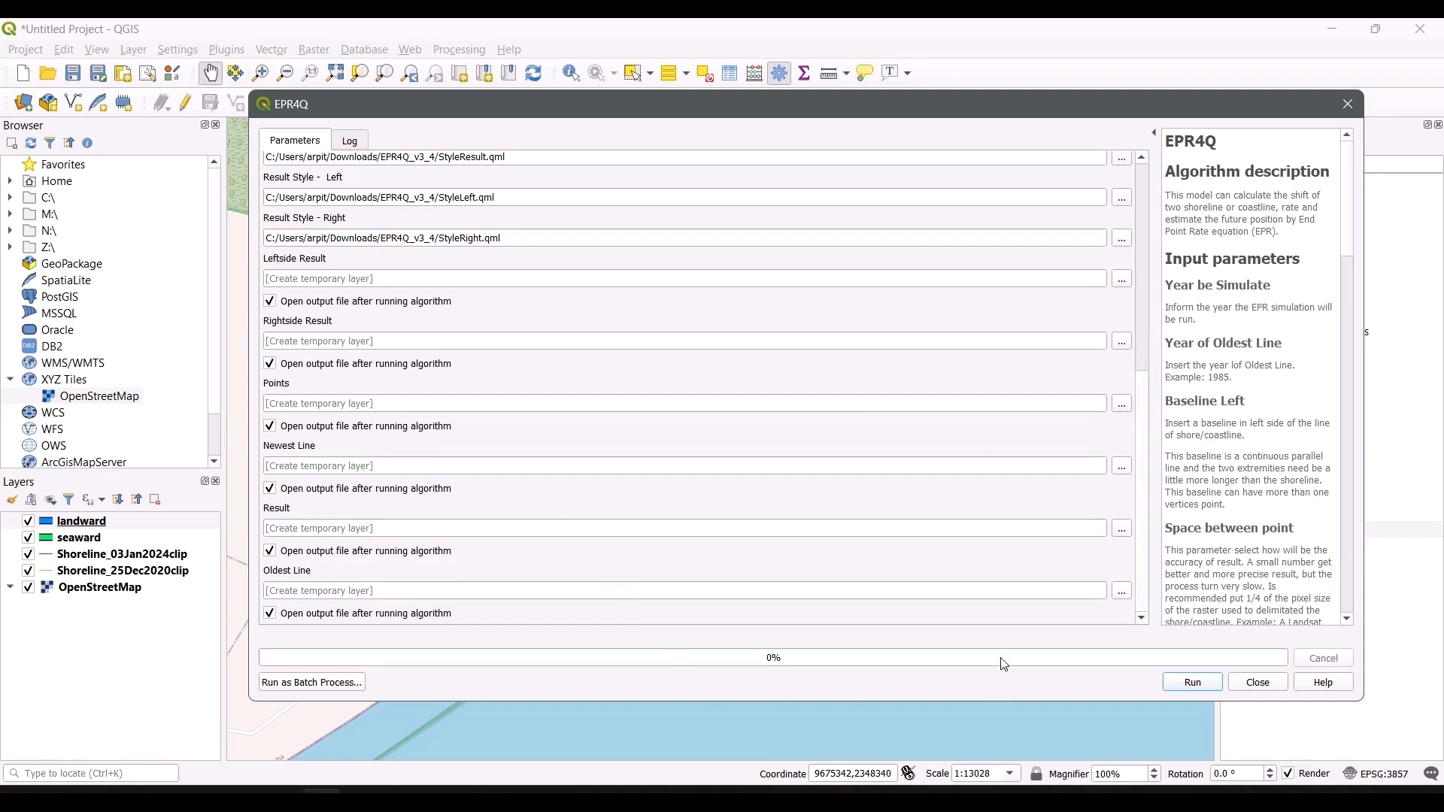
{"action": "left_click", "coordinate": [346, 143]}
{"action": "left_click", "coordinate": [285, 145]}
{"action": "left_click", "coordinate": [1192, 684]}
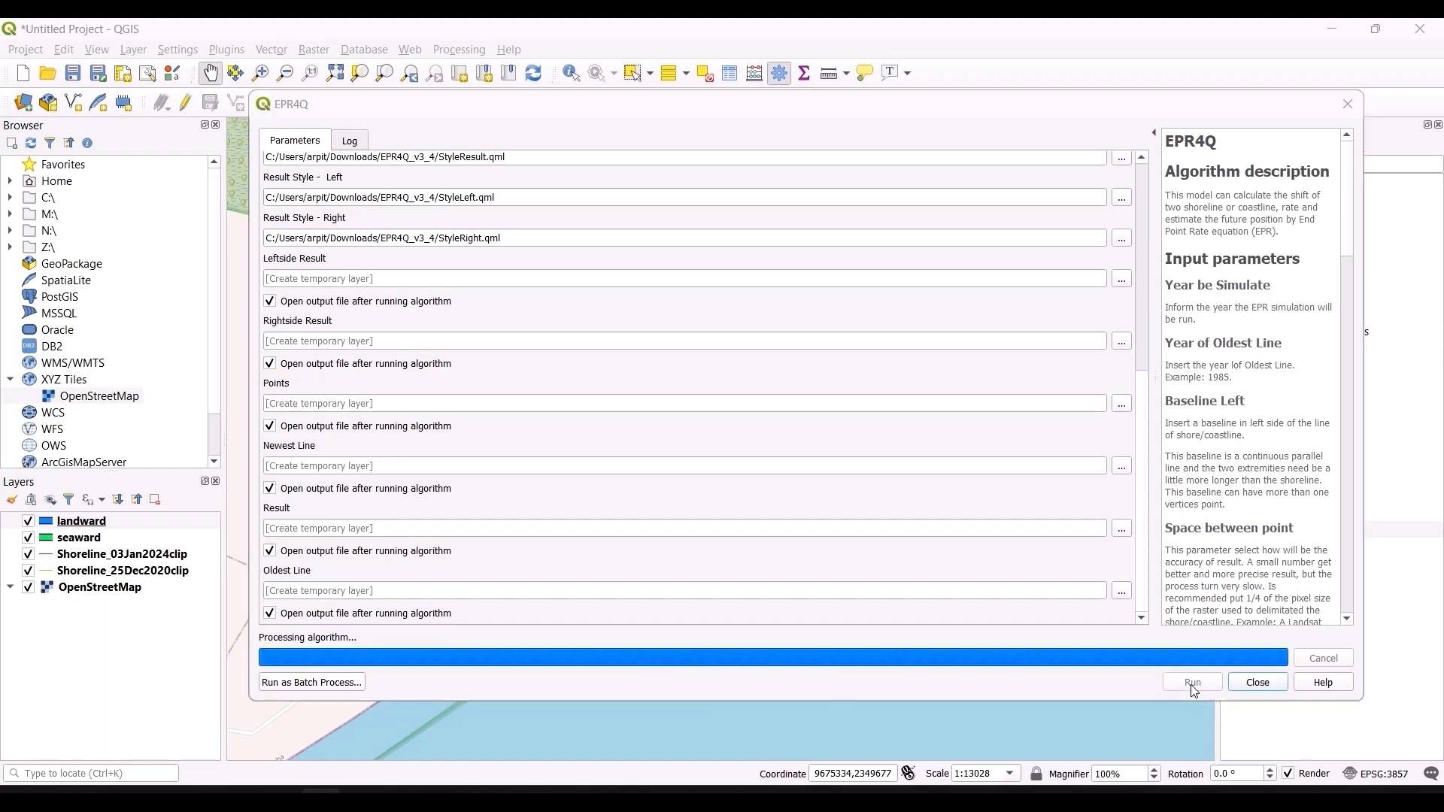
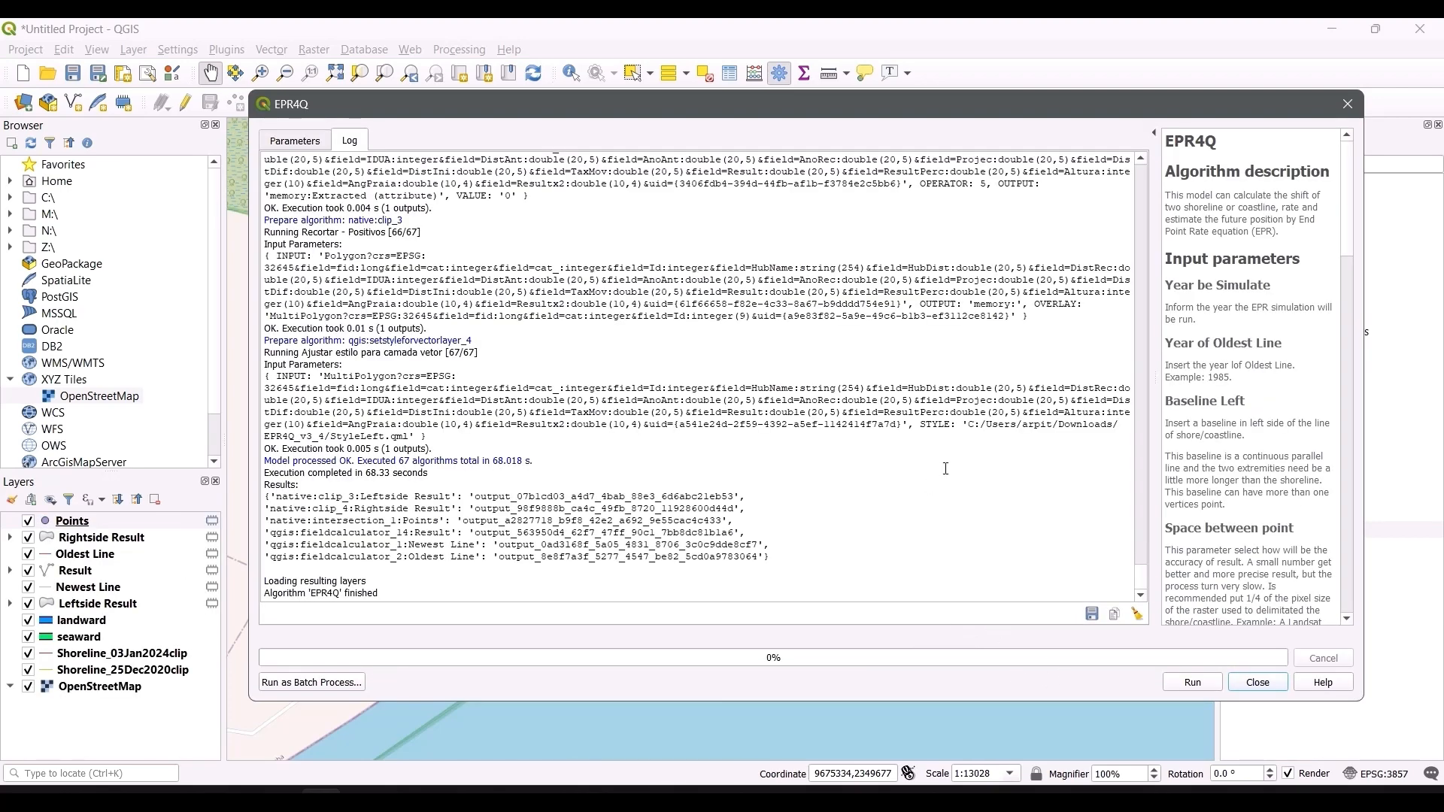
Step: Close the EPR4Q dialog and go through each output layer in the layer list while viewing the map
{"action": "left_click", "coordinate": [1242, 685]}
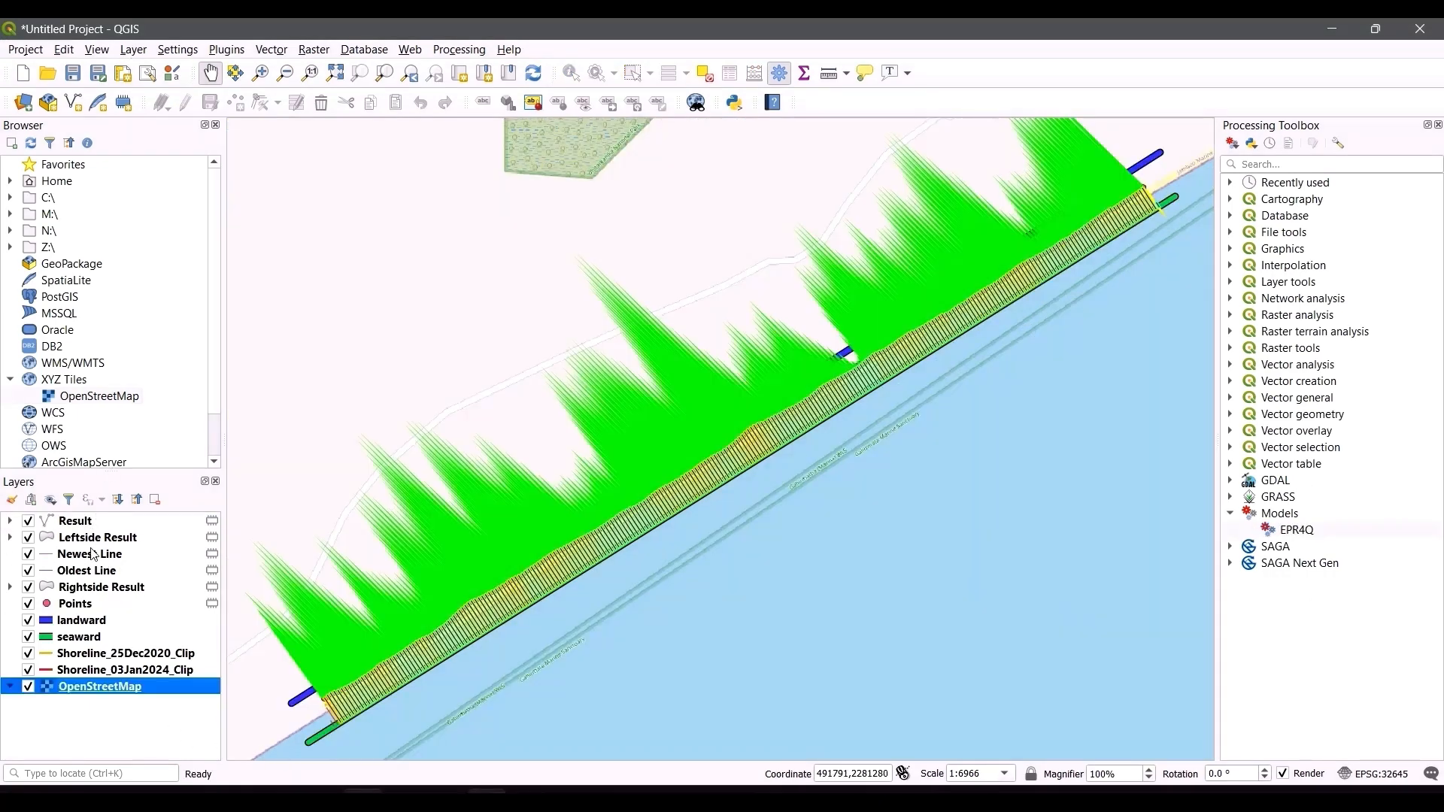
{"action": "left_click", "coordinate": [86, 524]}
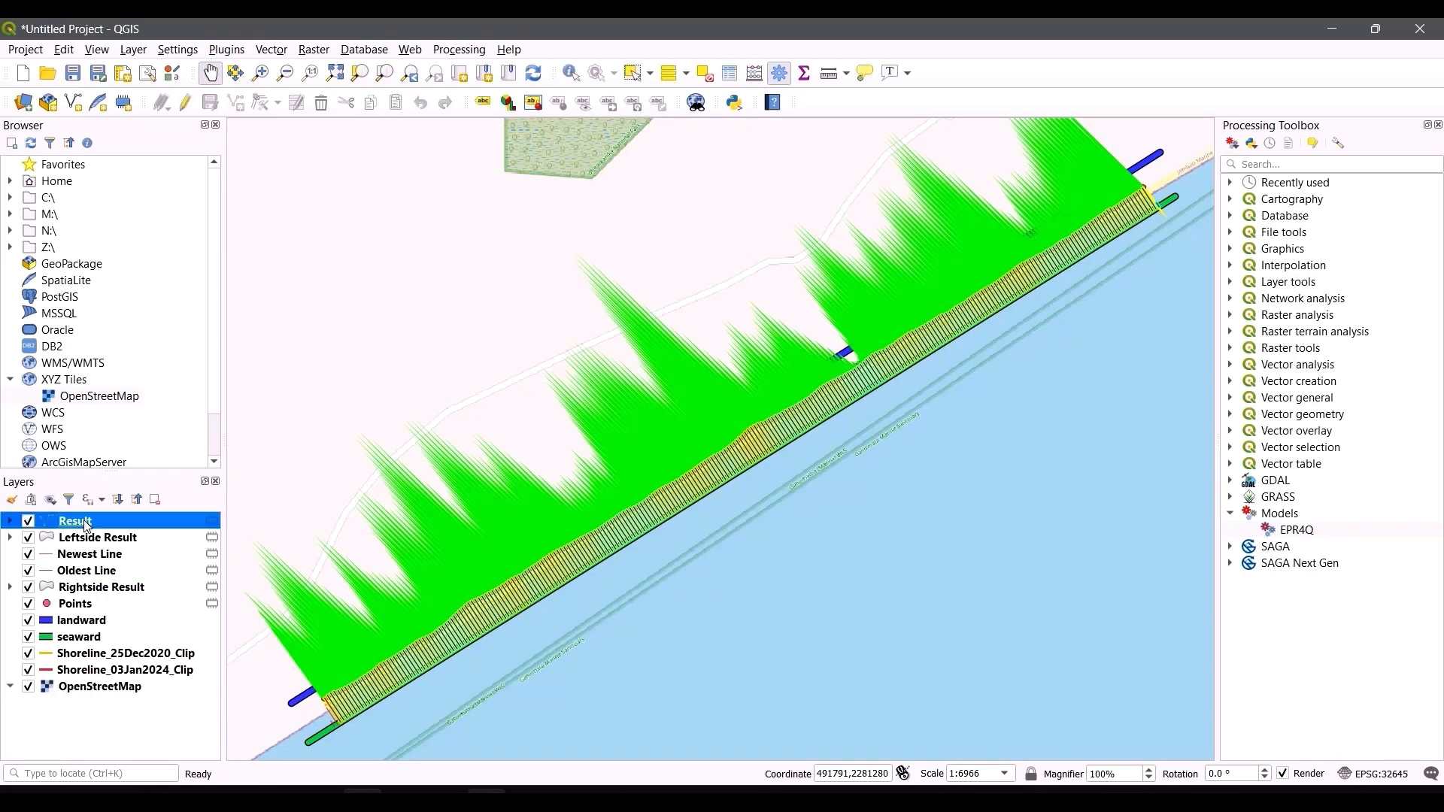
{"action": "left_click", "coordinate": [98, 544]}
{"action": "left_click", "coordinate": [101, 556]}
{"action": "left_click", "coordinate": [103, 572]}
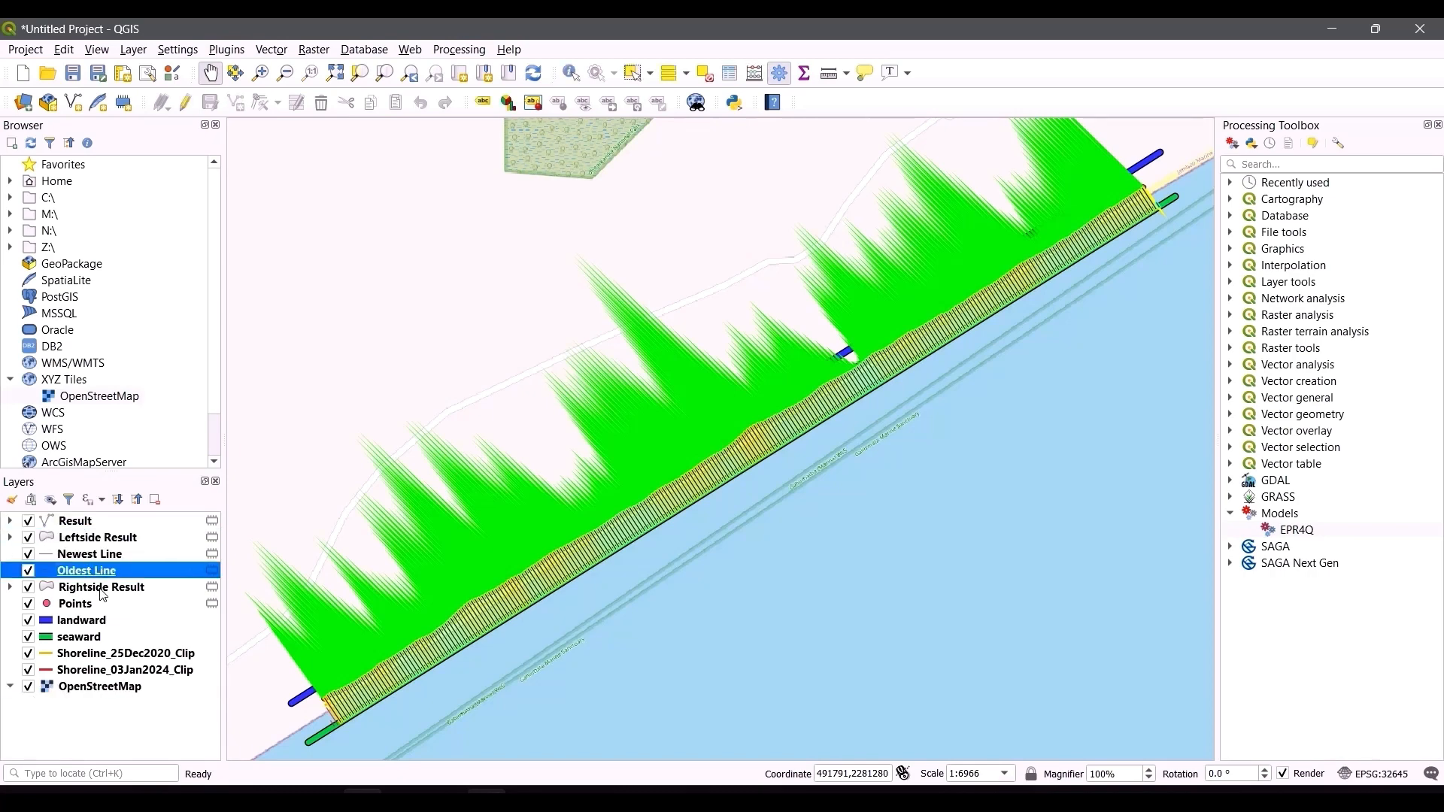
{"action": "left_click", "coordinate": [106, 589]}
{"action": "left_click", "coordinate": [91, 598]}
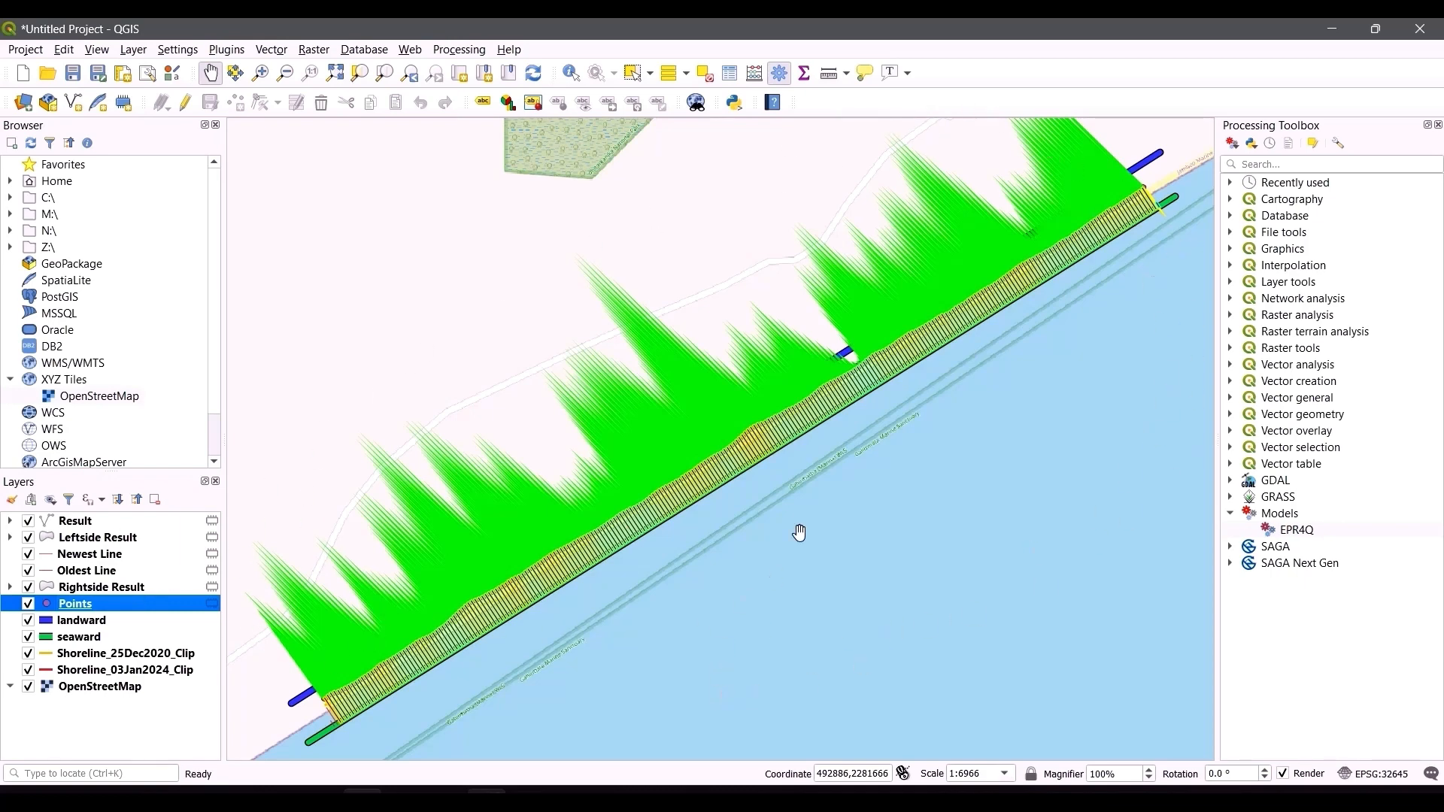
{"action": "left_click_drag", "start_coordinate": [837, 477], "coordinate": [844, 514]}
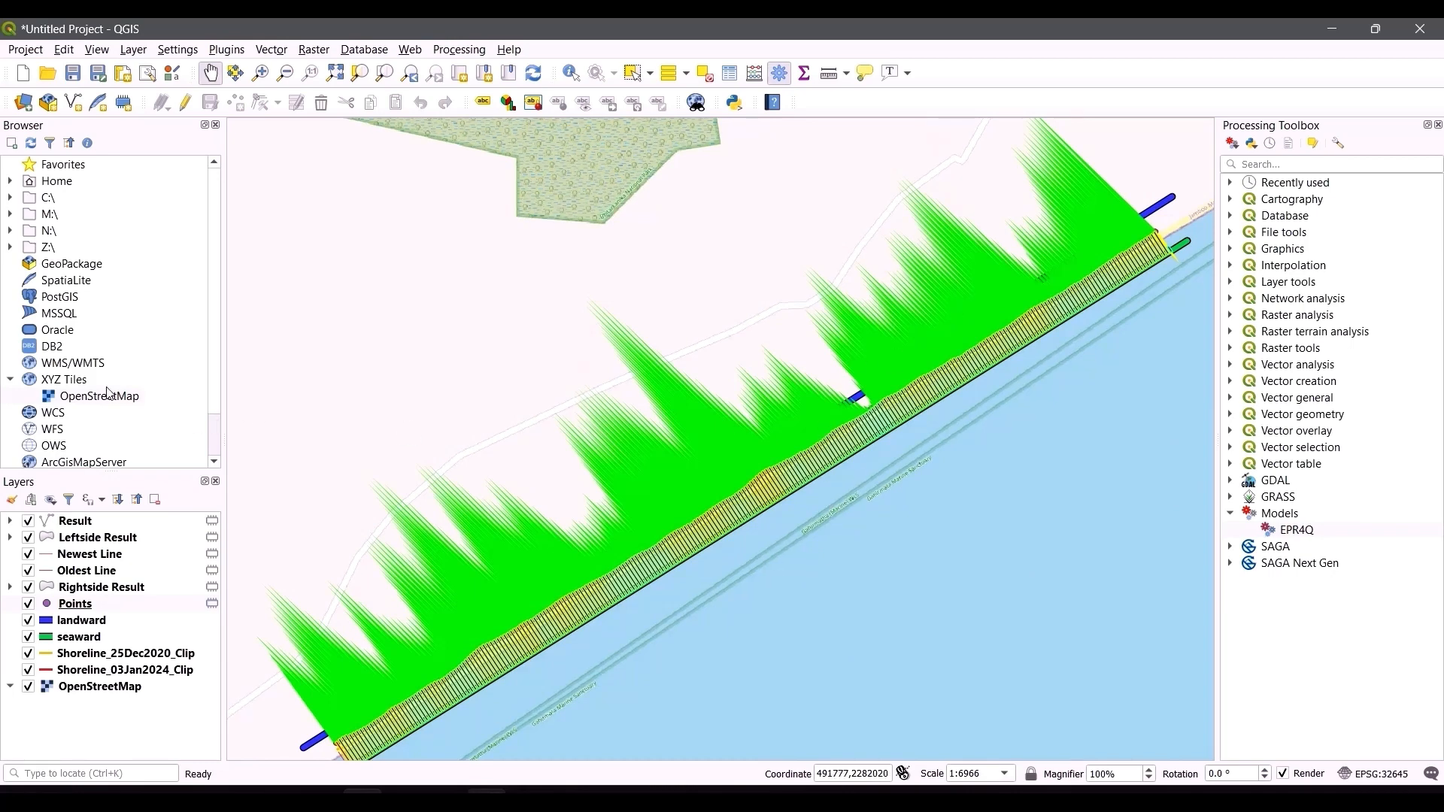
Step: Hide all six EPR4Q output layers, from Points up to Result
{"action": "left_click", "coordinate": [28, 604]}
{"action": "left_click", "coordinate": [28, 588]}
{"action": "left_click", "coordinate": [29, 571]}
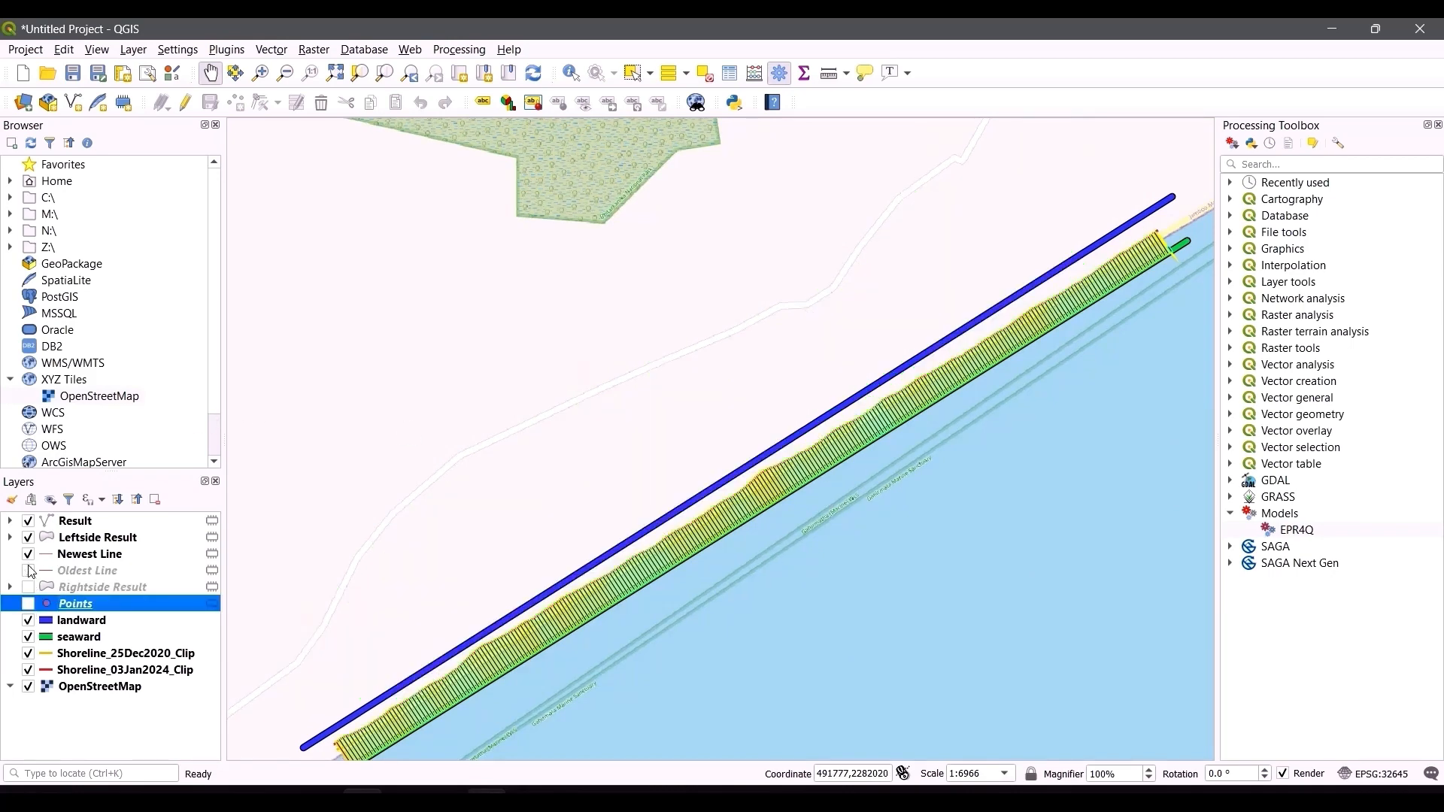
{"action": "left_click", "coordinate": [29, 555]}
{"action": "left_click", "coordinate": [29, 538]}
{"action": "left_click", "coordinate": [28, 521]}
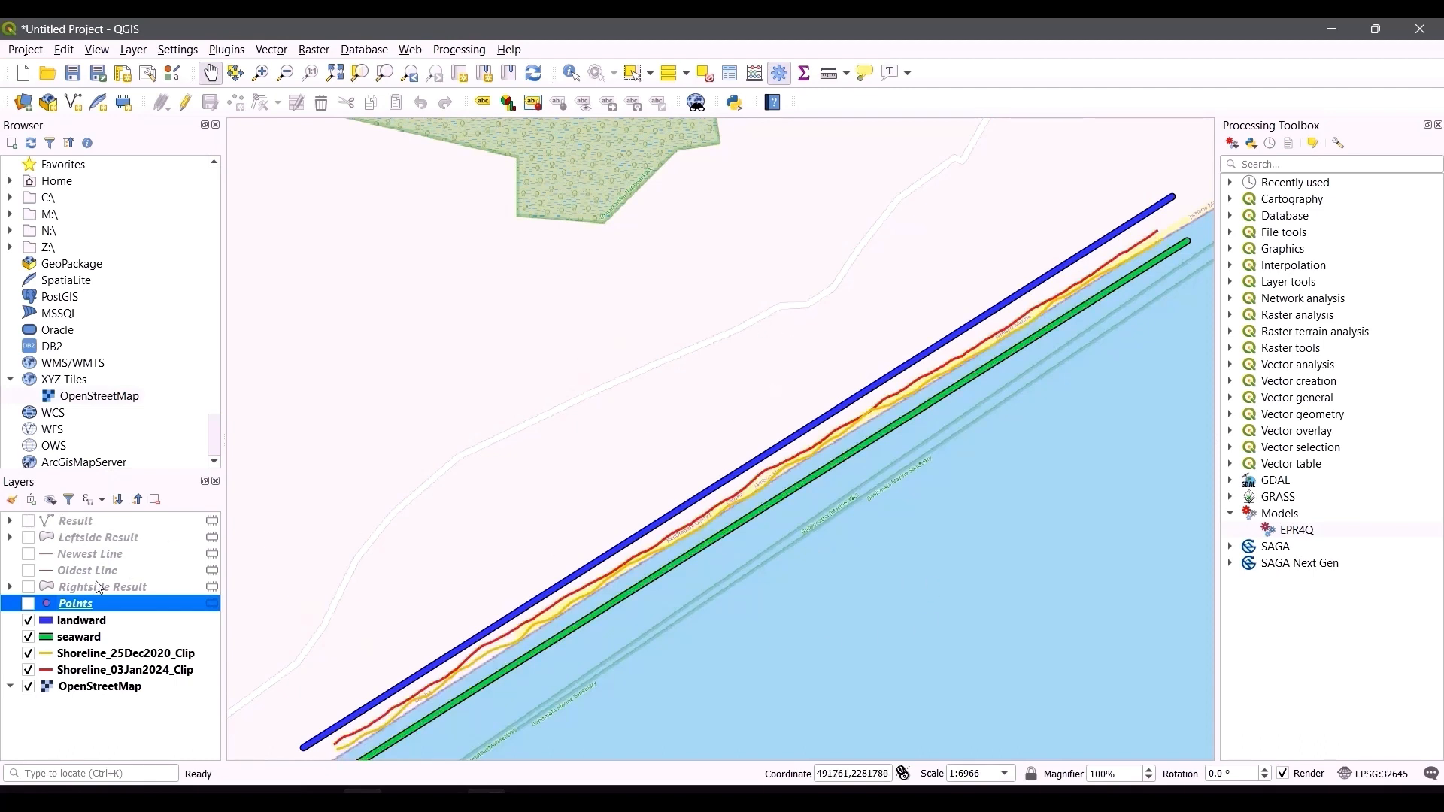
Step: Switch the Points layer on and off repeatedly to compare the transect points with the shorelines
{"action": "left_click", "coordinate": [30, 604]}
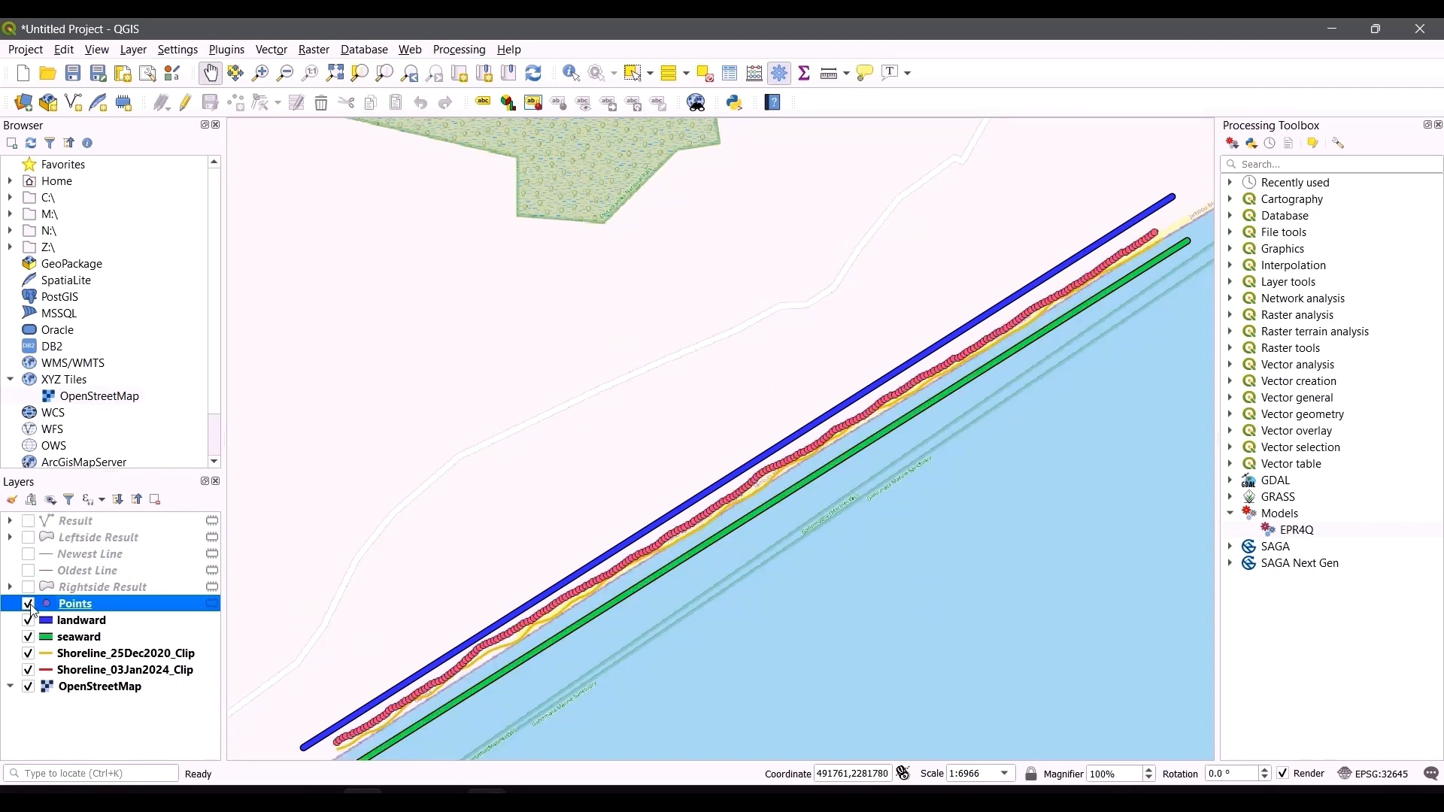
{"action": "left_click", "coordinate": [29, 605]}
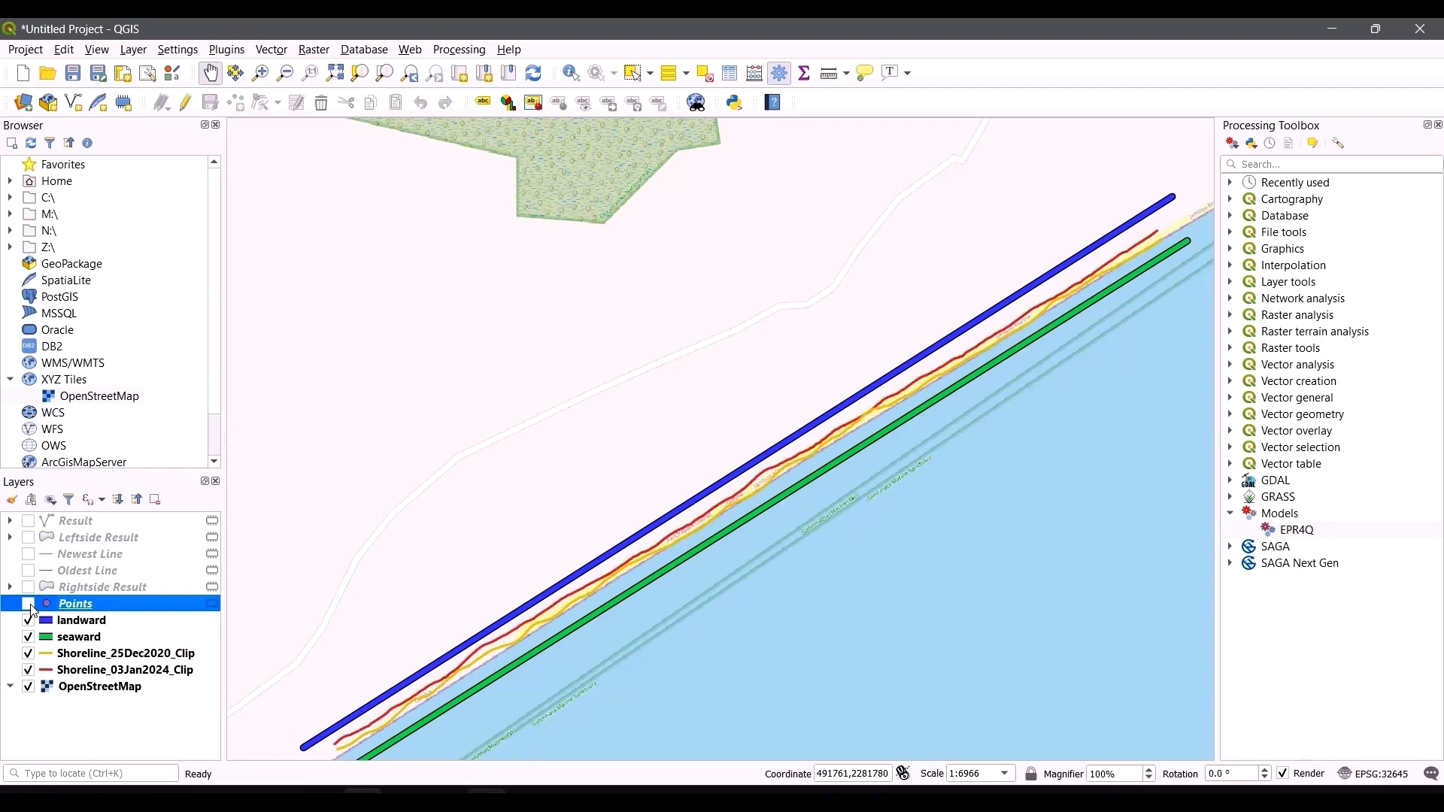
{"action": "left_click", "coordinate": [29, 604]}
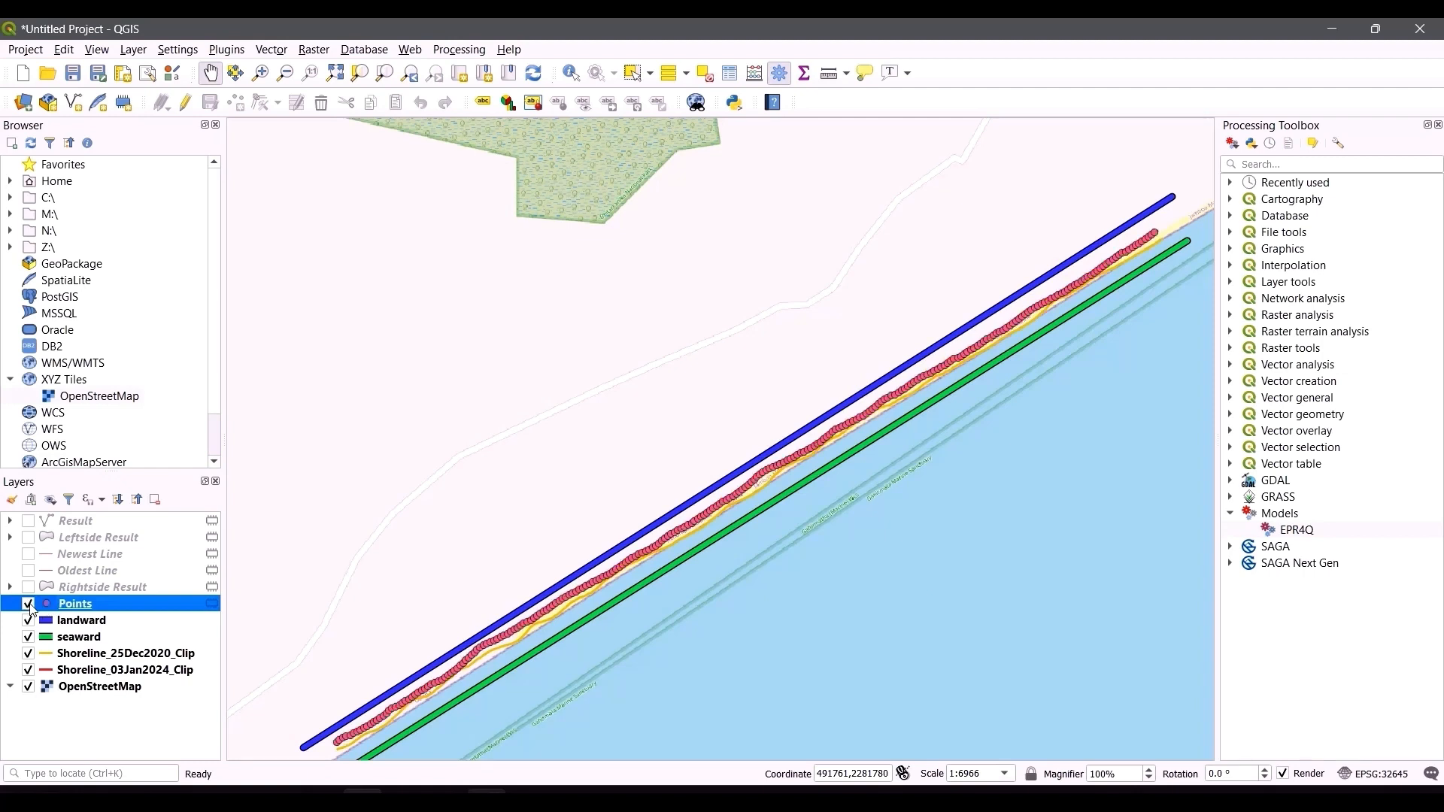
{"action": "left_click", "coordinate": [29, 605]}
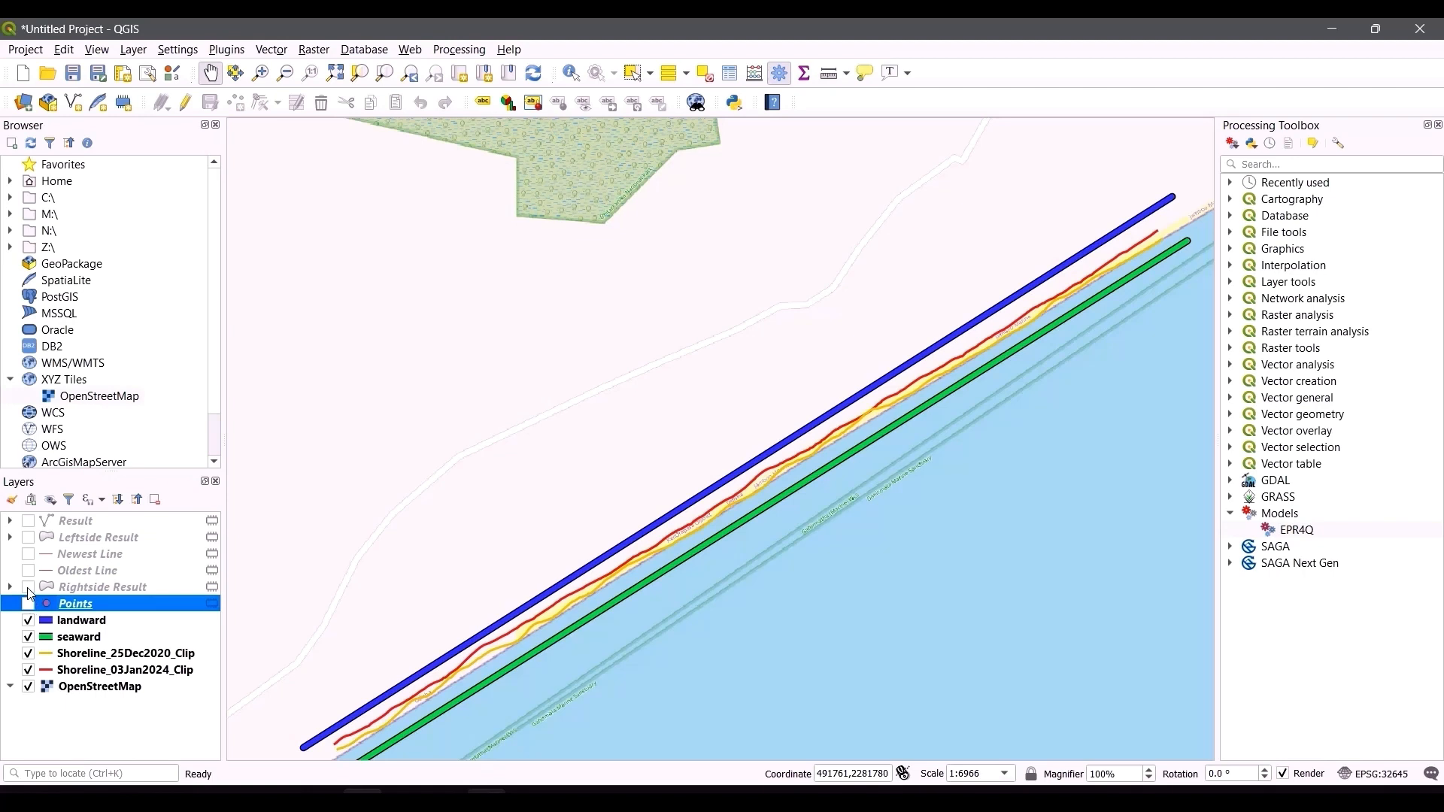
Step: Show the Rightside Result layer briefly, then display only the Oldest Line layer and inspect it along the coast
{"action": "left_click", "coordinate": [28, 589]}
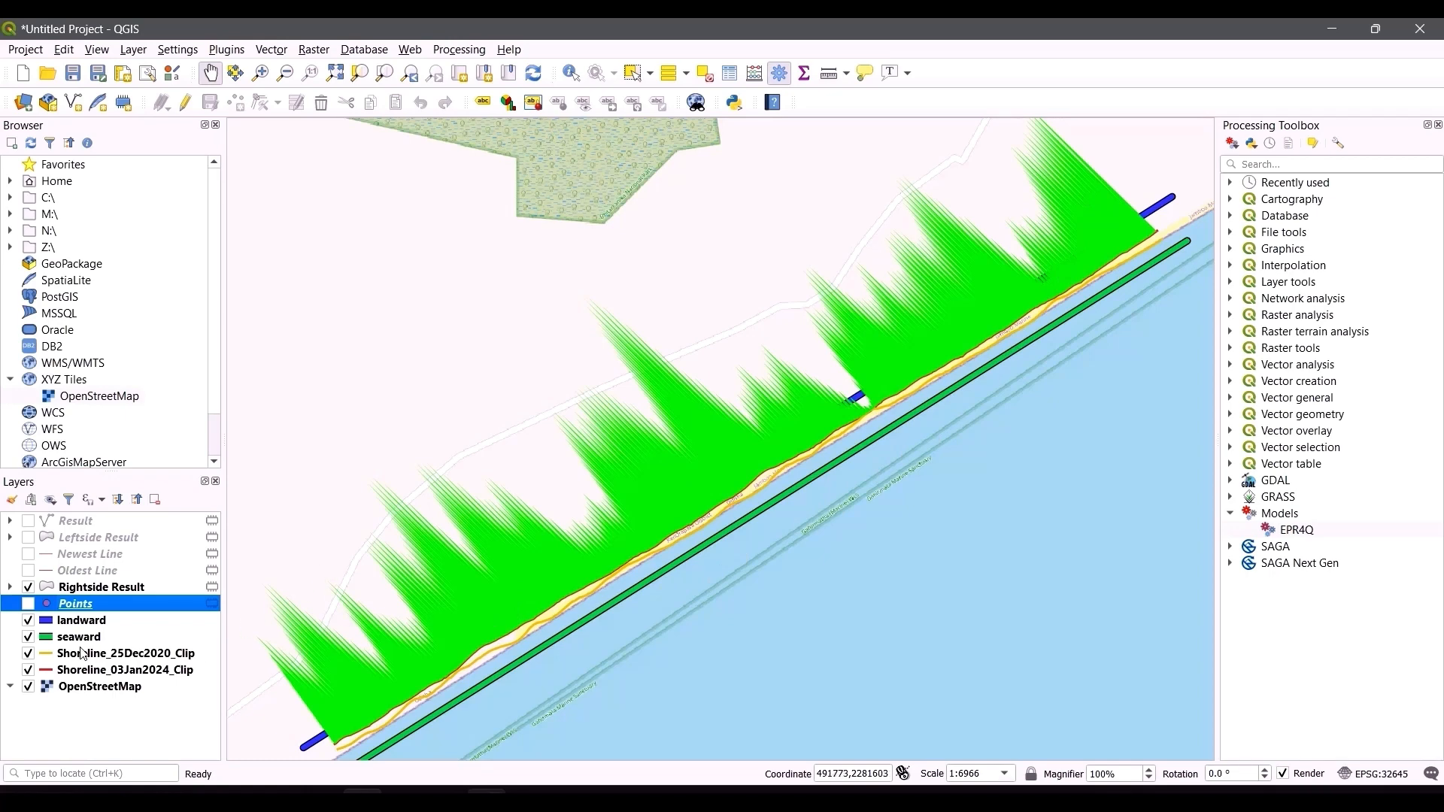
{"action": "left_click", "coordinate": [28, 588]}
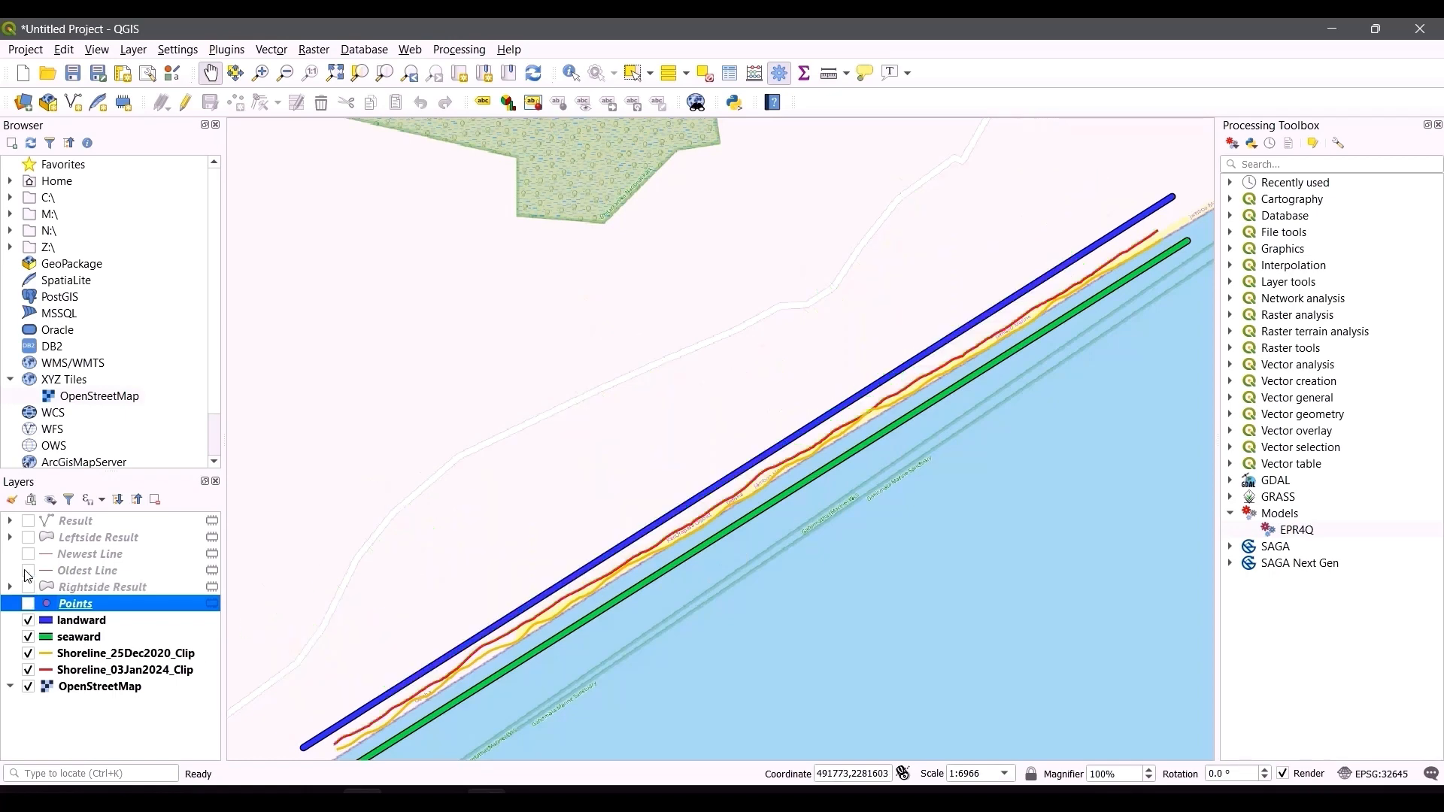
{"action": "left_click", "coordinate": [28, 572]}
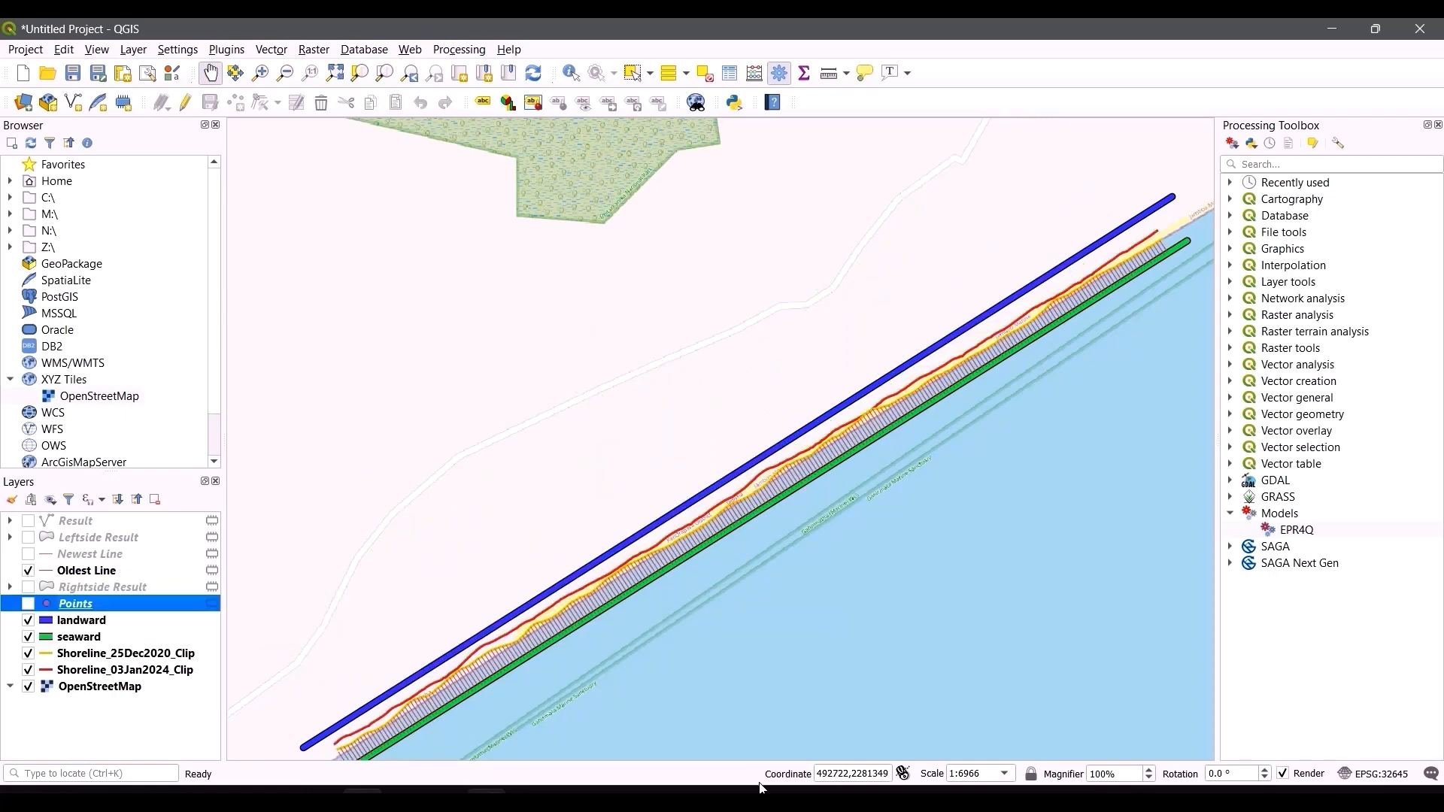
{"action": "left_click_drag", "start_coordinate": [480, 723], "coordinate": [473, 670]}
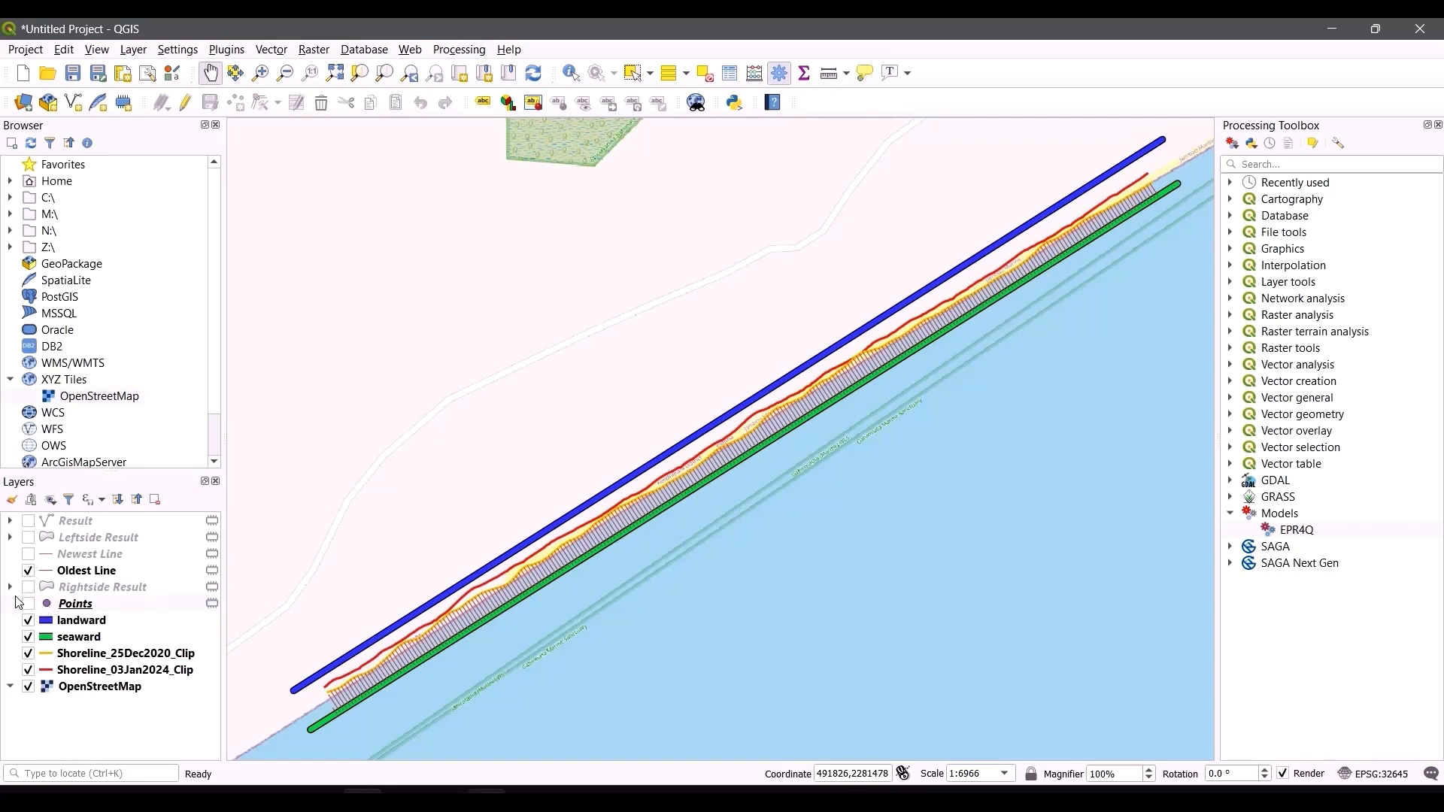
Step: Display the Newest Line, Leftside Result and Result layers one at a time to compare them
{"action": "left_click", "coordinate": [28, 571]}
{"action": "left_click", "coordinate": [28, 555]}
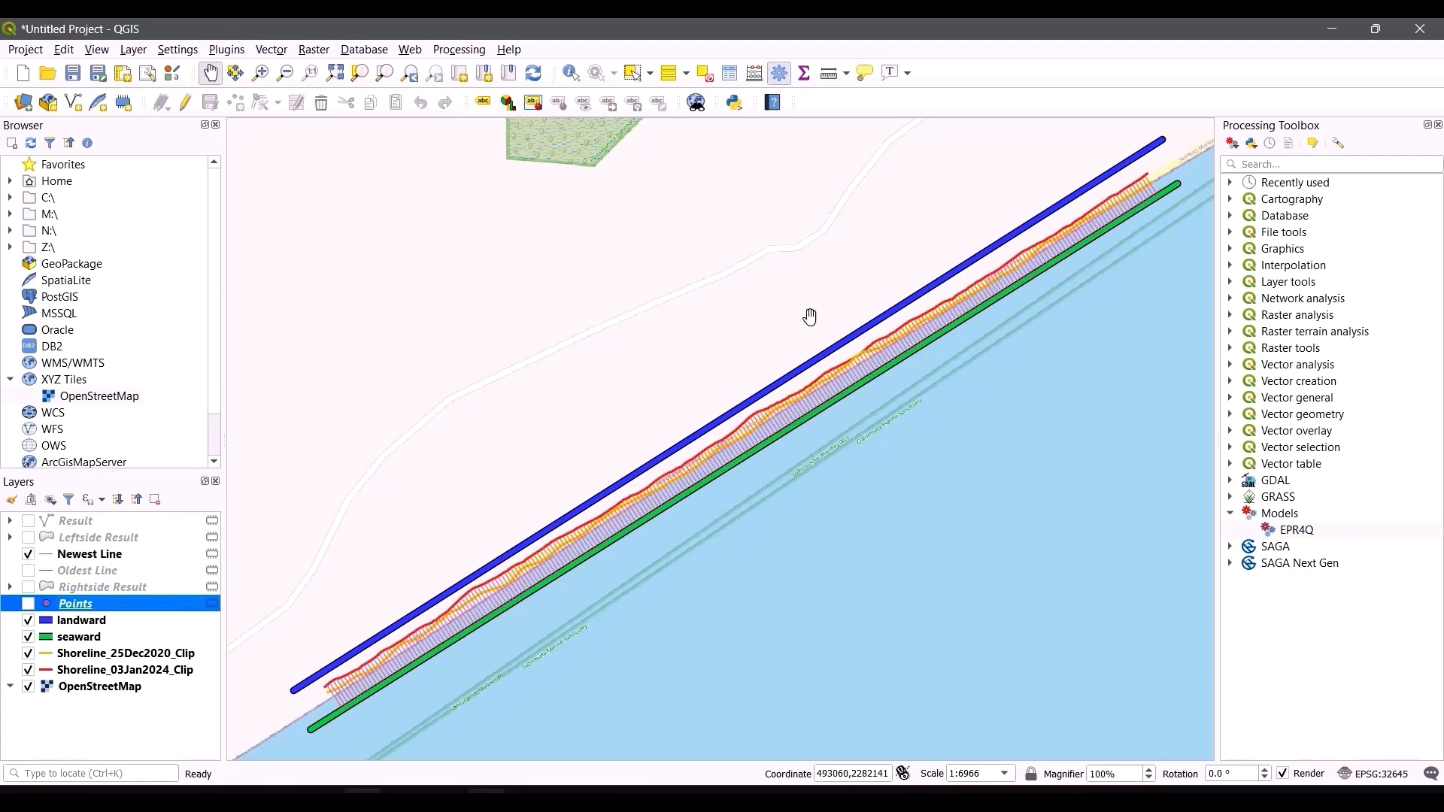
{"action": "left_click", "coordinate": [29, 556]}
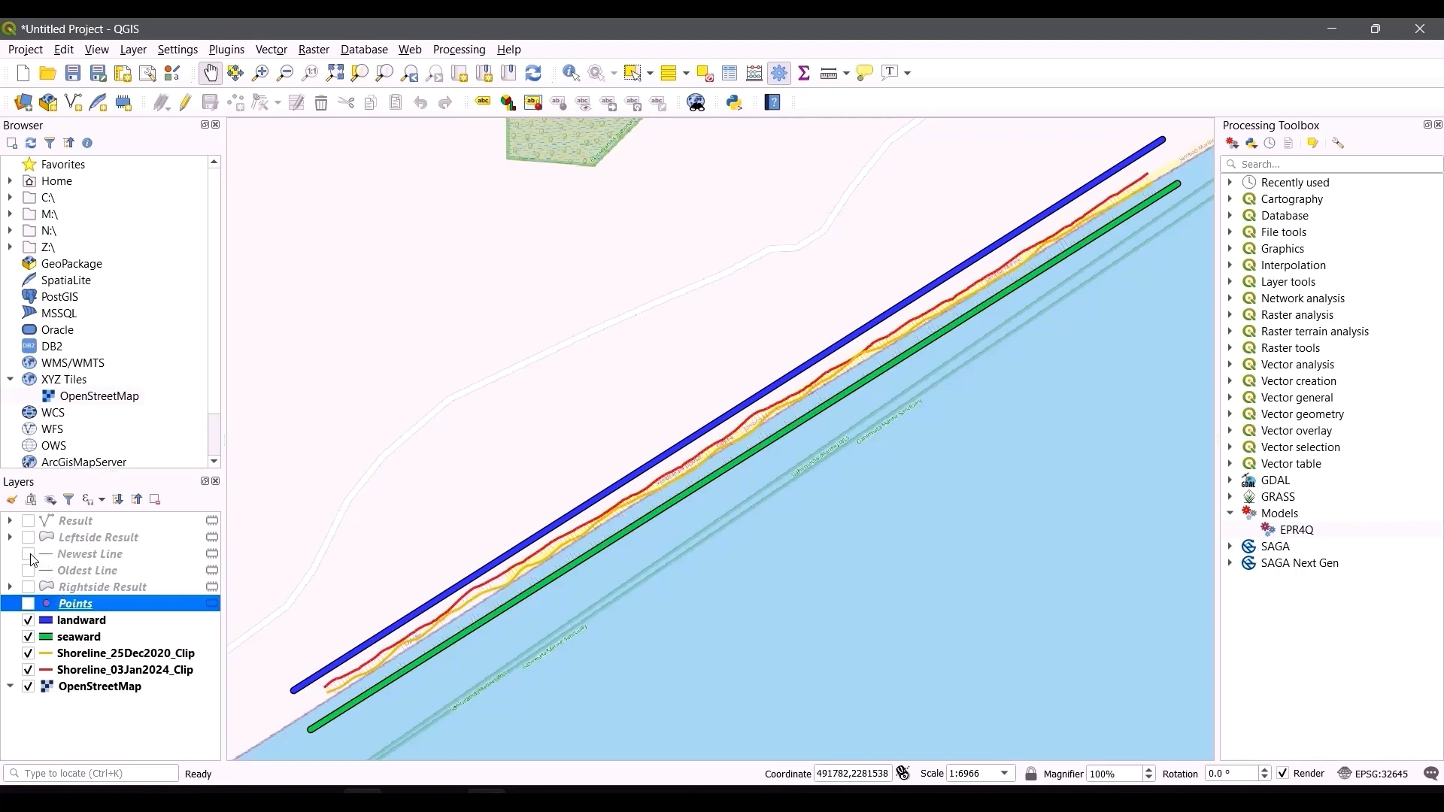
{"action": "left_click", "coordinate": [28, 538]}
{"action": "left_click", "coordinate": [29, 537]}
{"action": "left_click", "coordinate": [28, 521]}
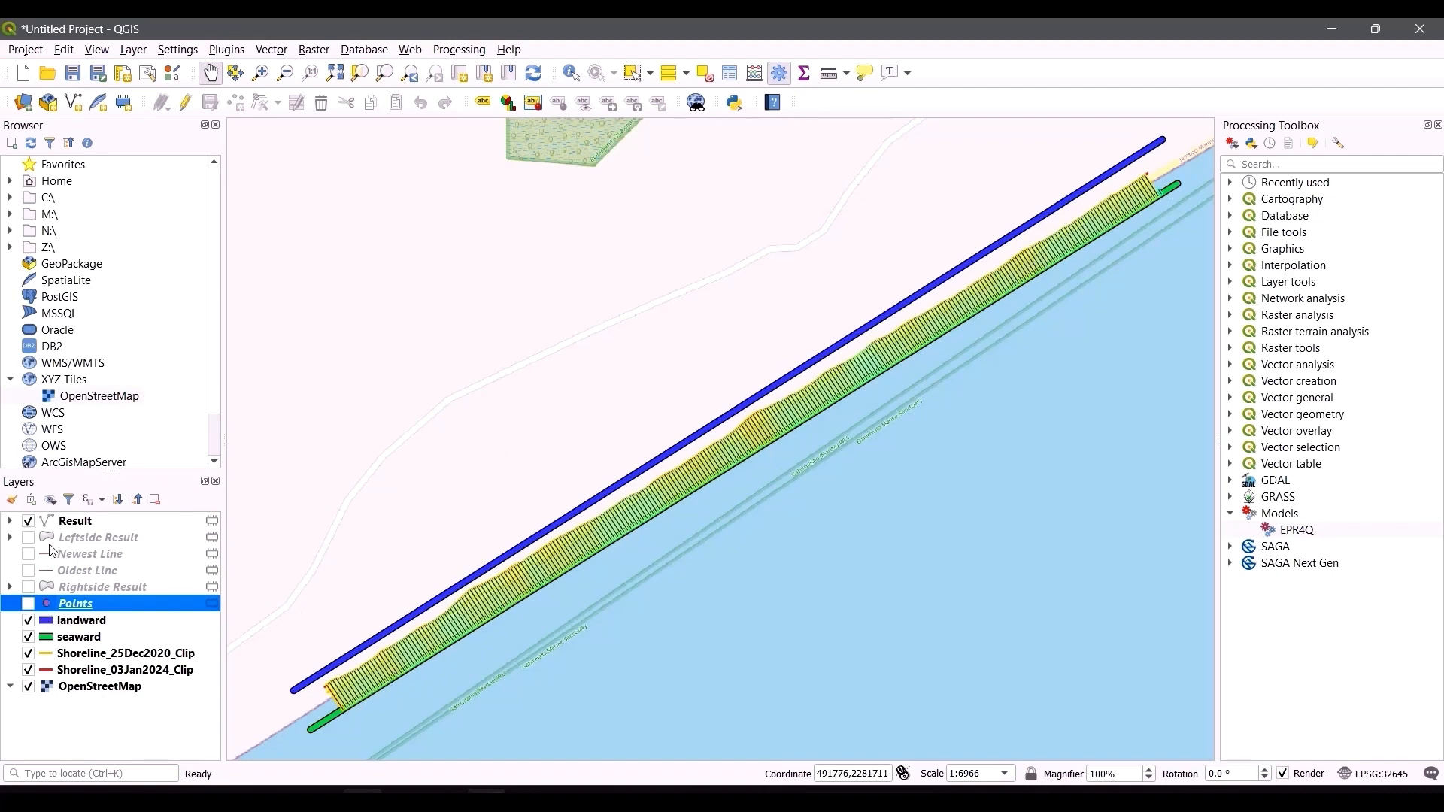
{"action": "left_click", "coordinate": [28, 521]}
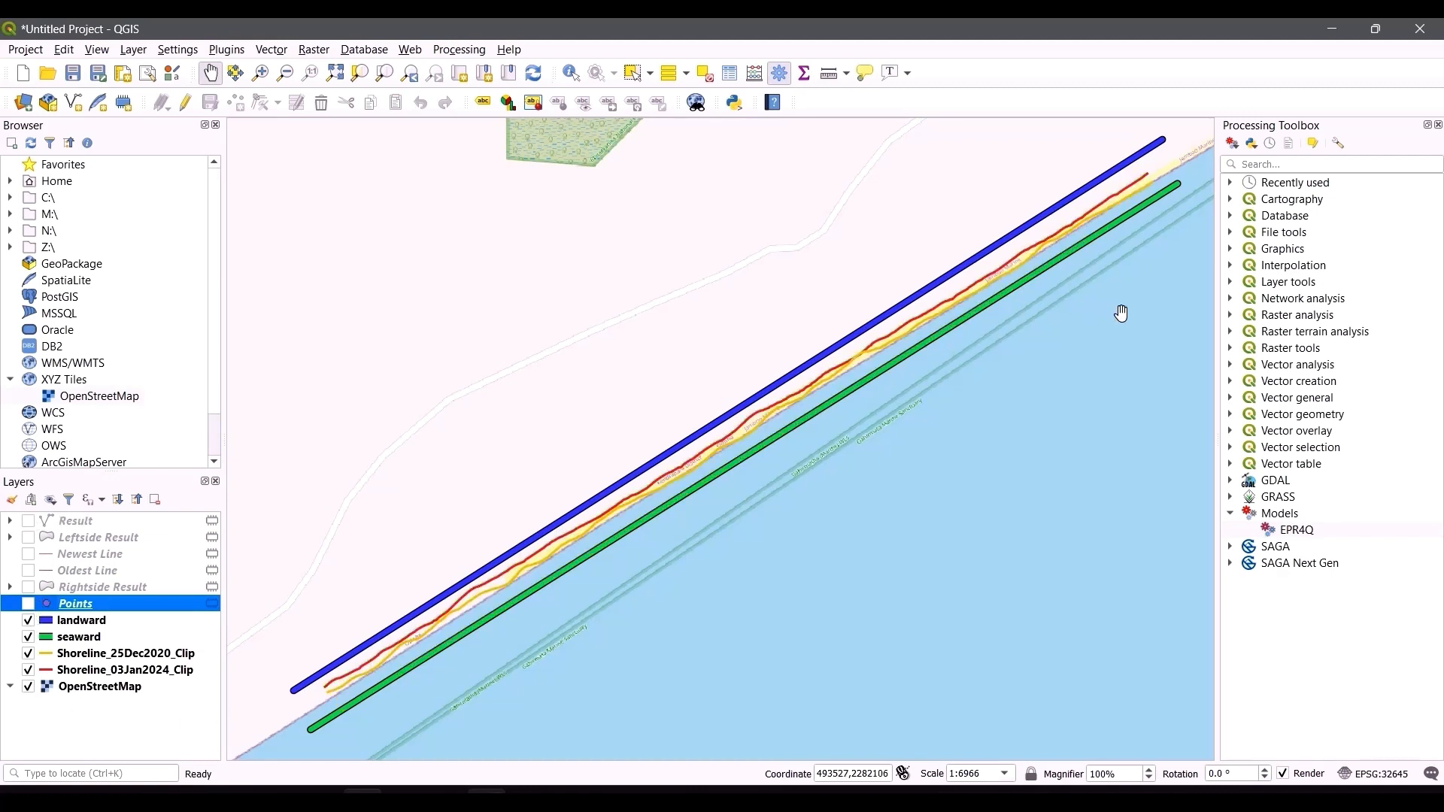
Step: Open the EPR4Q model and read its help description of the output layers, then close it
{"action": "double_click", "coordinate": [1295, 531]}
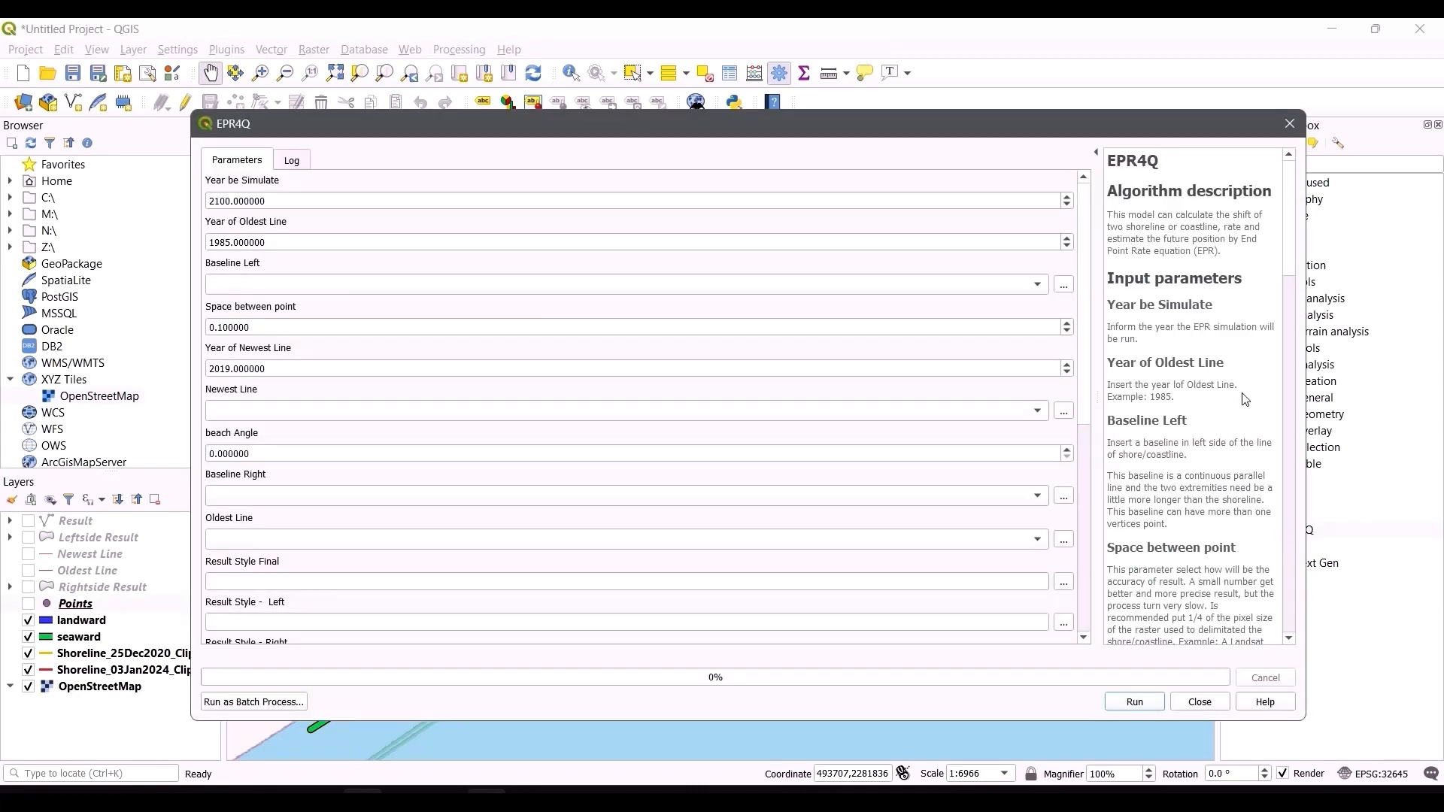
{"action": "scroll", "coordinate": [1204, 302], "scroll_direction": "down", "scroll_amount": 12}
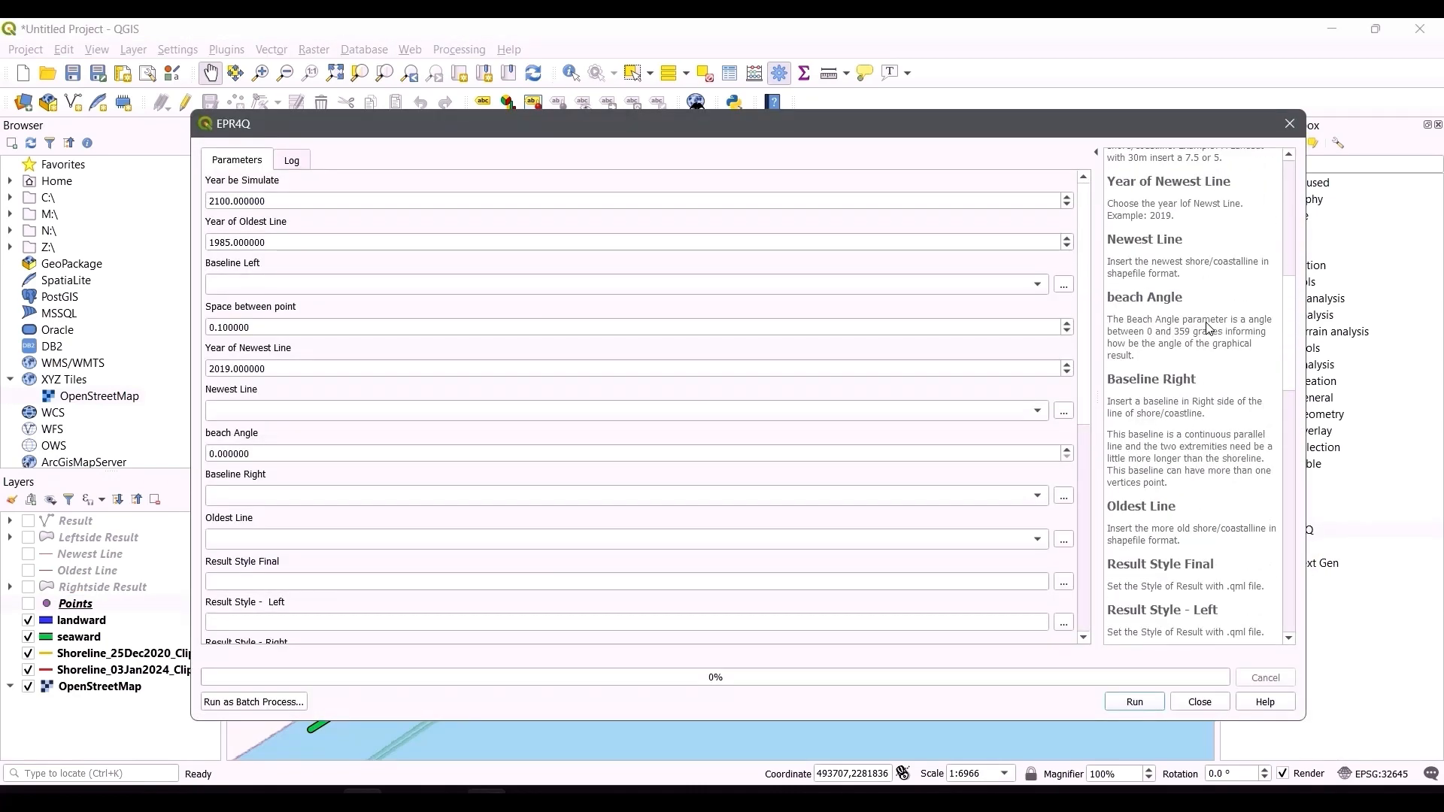
{"action": "scroll", "coordinate": [1208, 328], "scroll_direction": "down", "scroll_amount": 8}
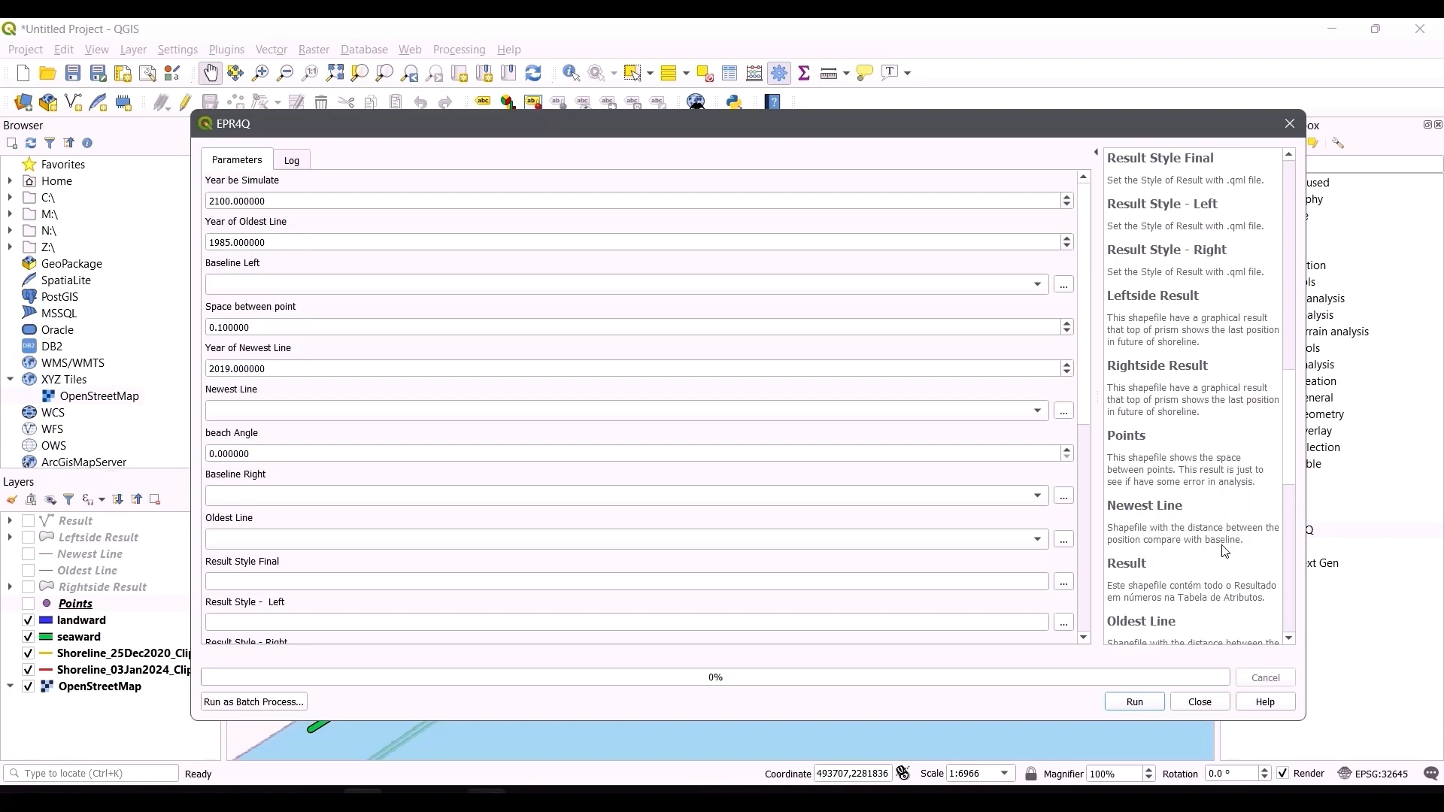
{"action": "scroll", "coordinate": [1173, 561], "scroll_direction": "down", "scroll_amount": 1}
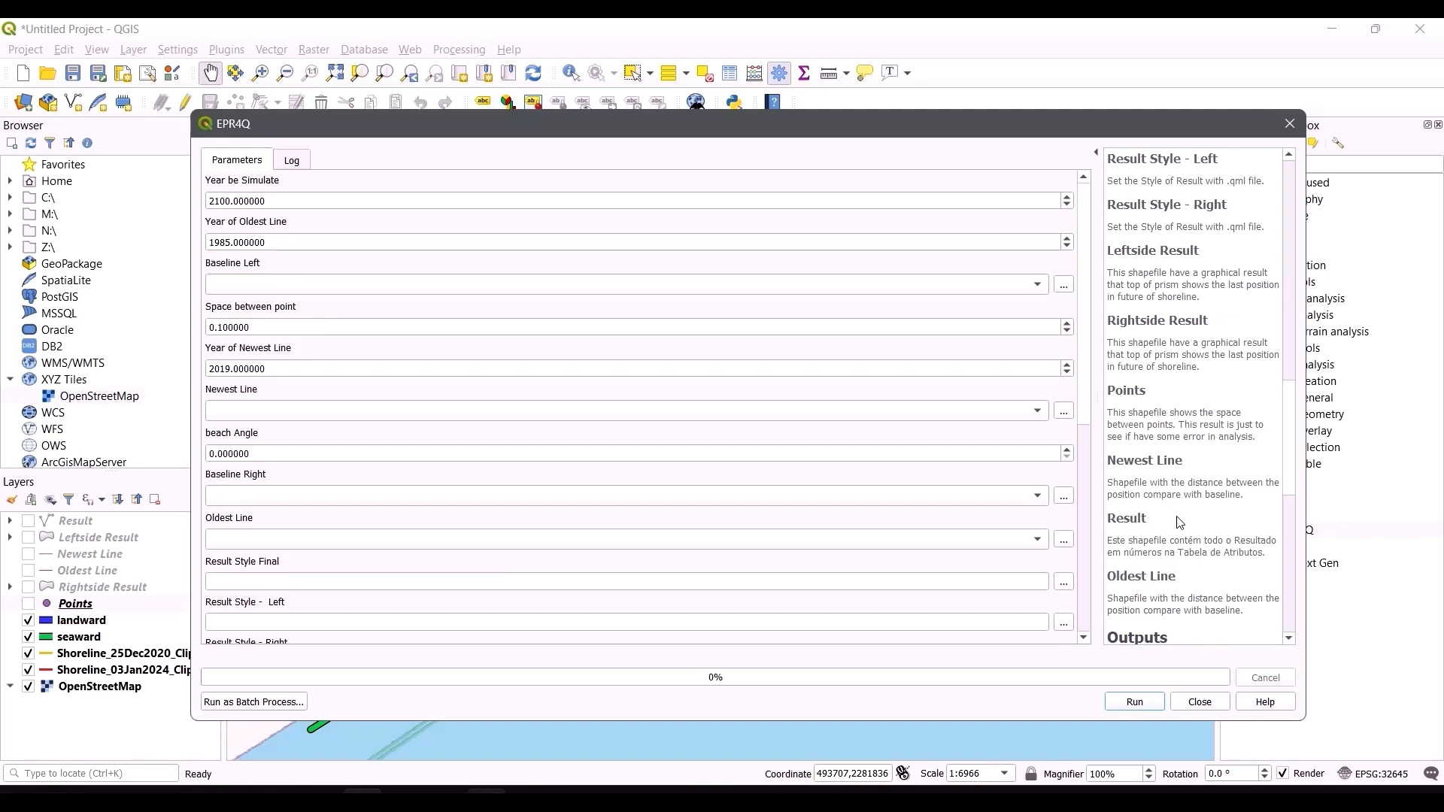
{"action": "scroll", "coordinate": [1193, 535], "scroll_direction": "down", "scroll_amount": 1}
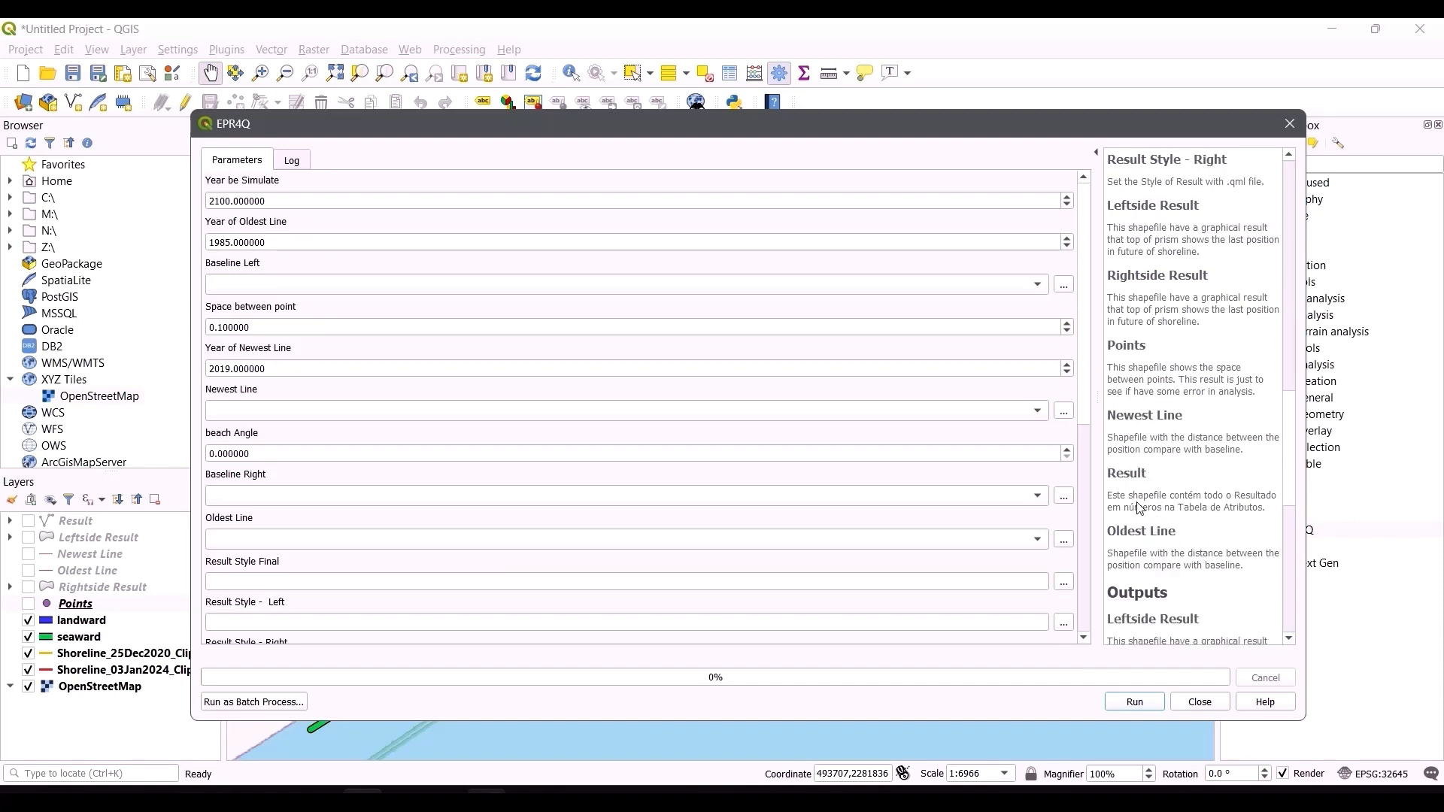
{"action": "left_click", "coordinate": [1290, 123]}
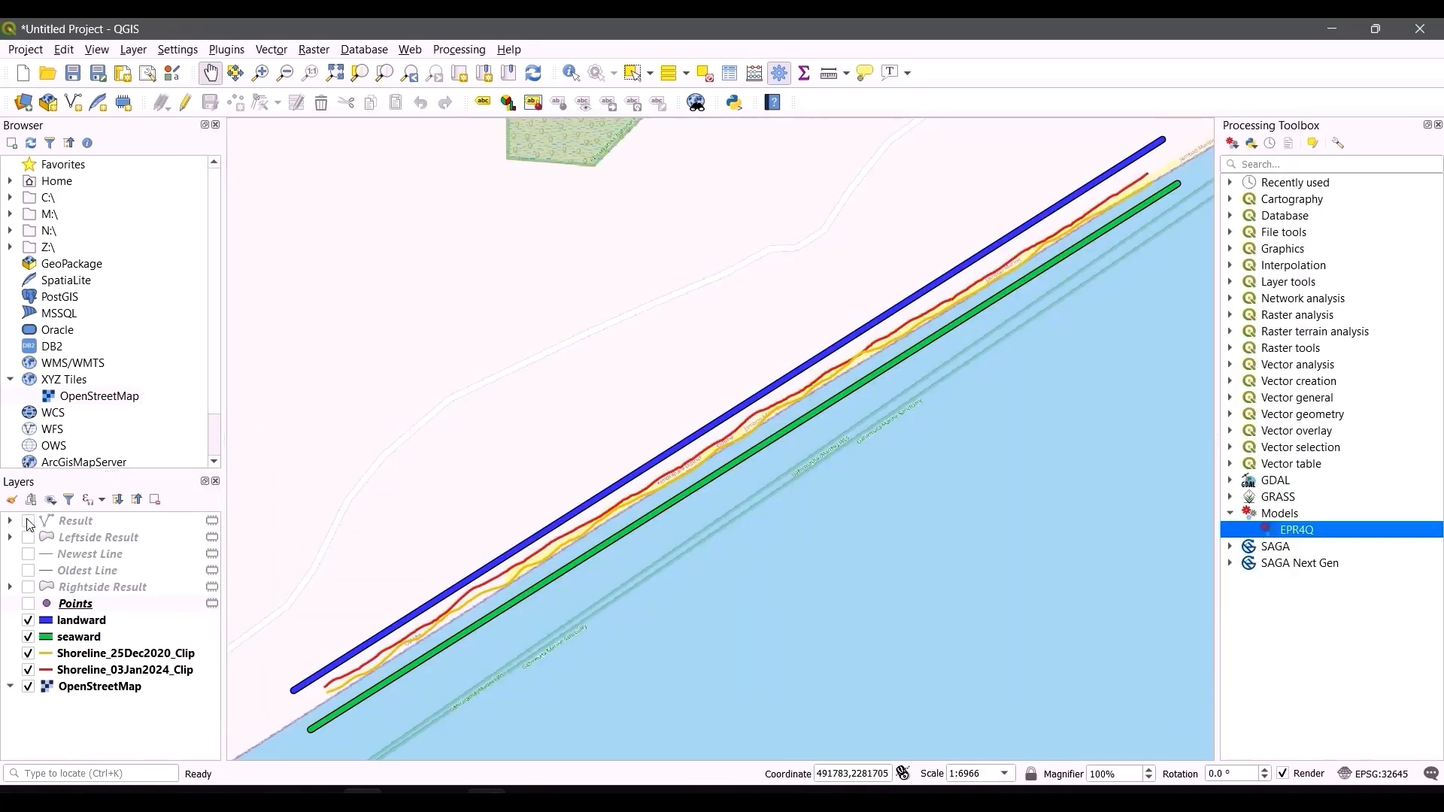
Step: Turn all six EPR4Q output layers back on
{"action": "left_click", "coordinate": [30, 521]}
{"action": "left_click", "coordinate": [30, 538]}
{"action": "left_click", "coordinate": [31, 554]}
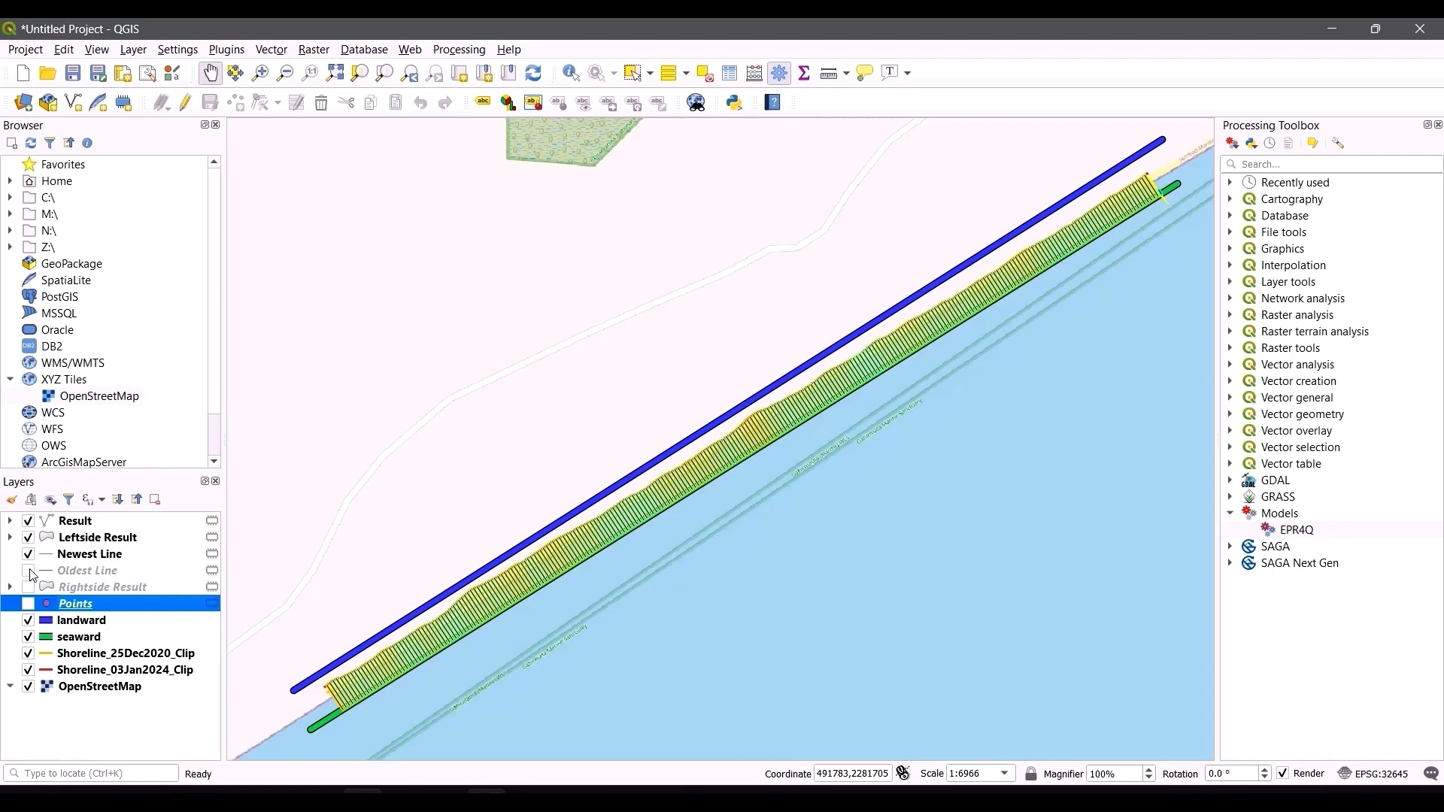
{"action": "left_click", "coordinate": [28, 571]}
{"action": "left_click", "coordinate": [29, 587]}
{"action": "left_click", "coordinate": [28, 604]}
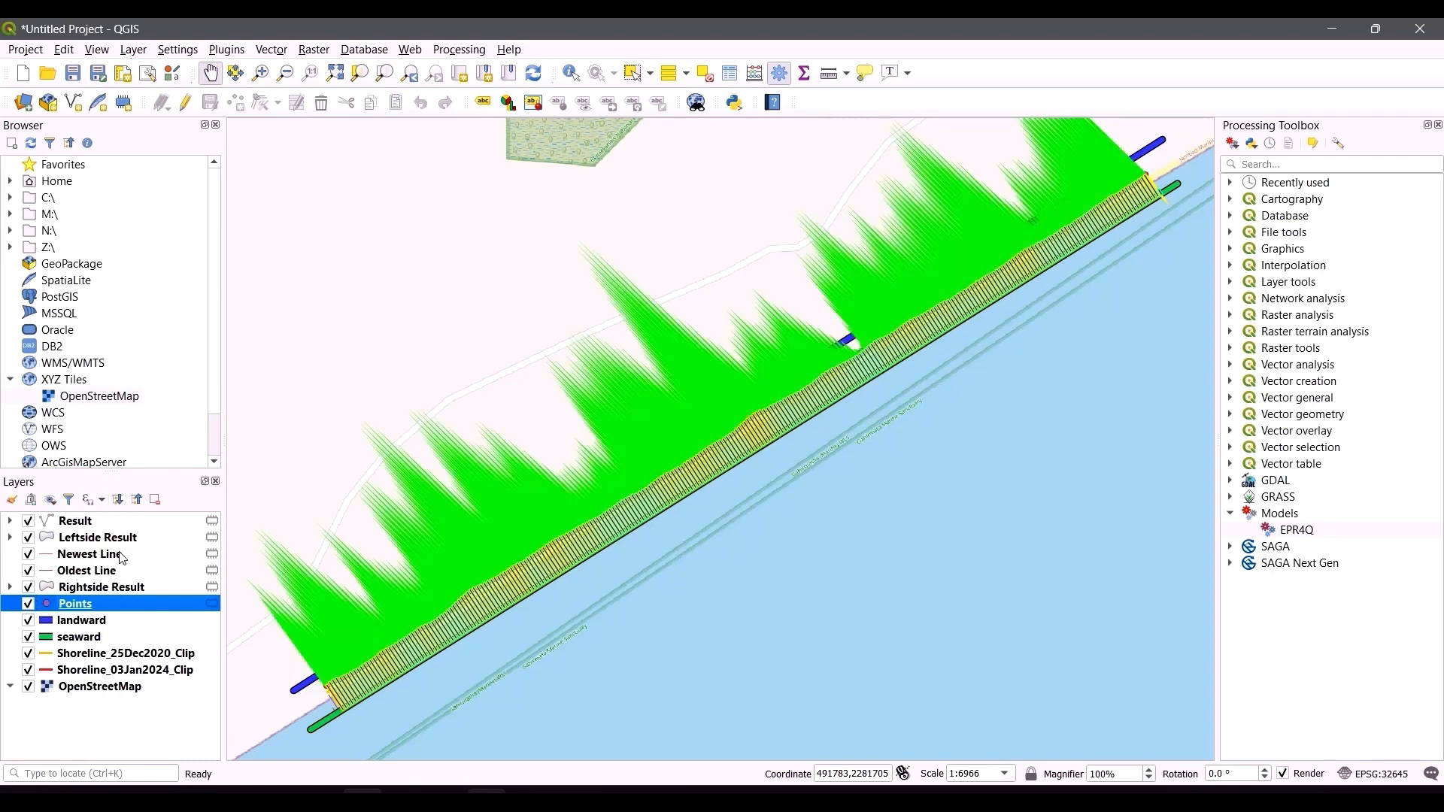
Step: Open the Points layer's attribute table to review its fields, then close it
{"action": "right_click", "coordinate": [129, 608]}
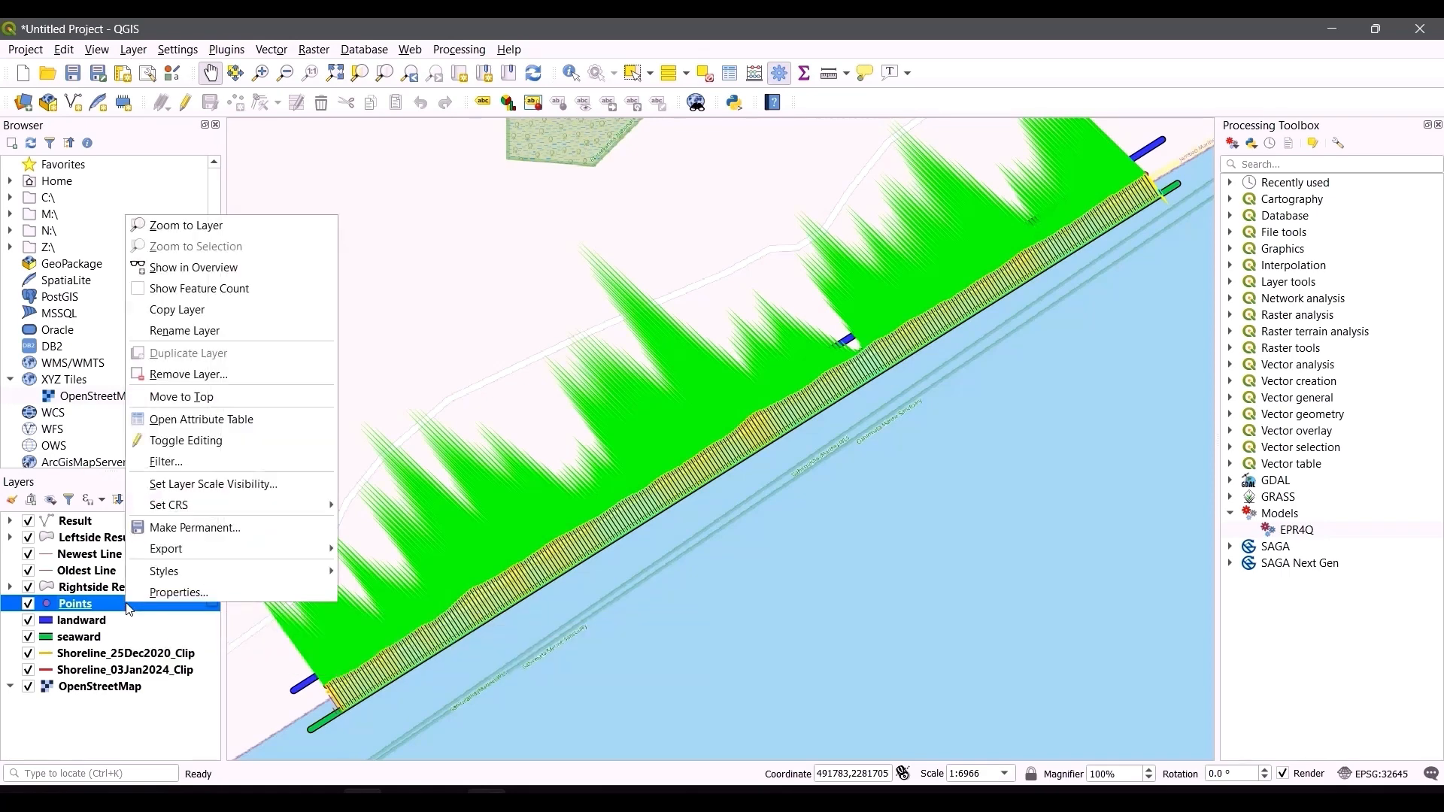
{"action": "left_click", "coordinate": [179, 424]}
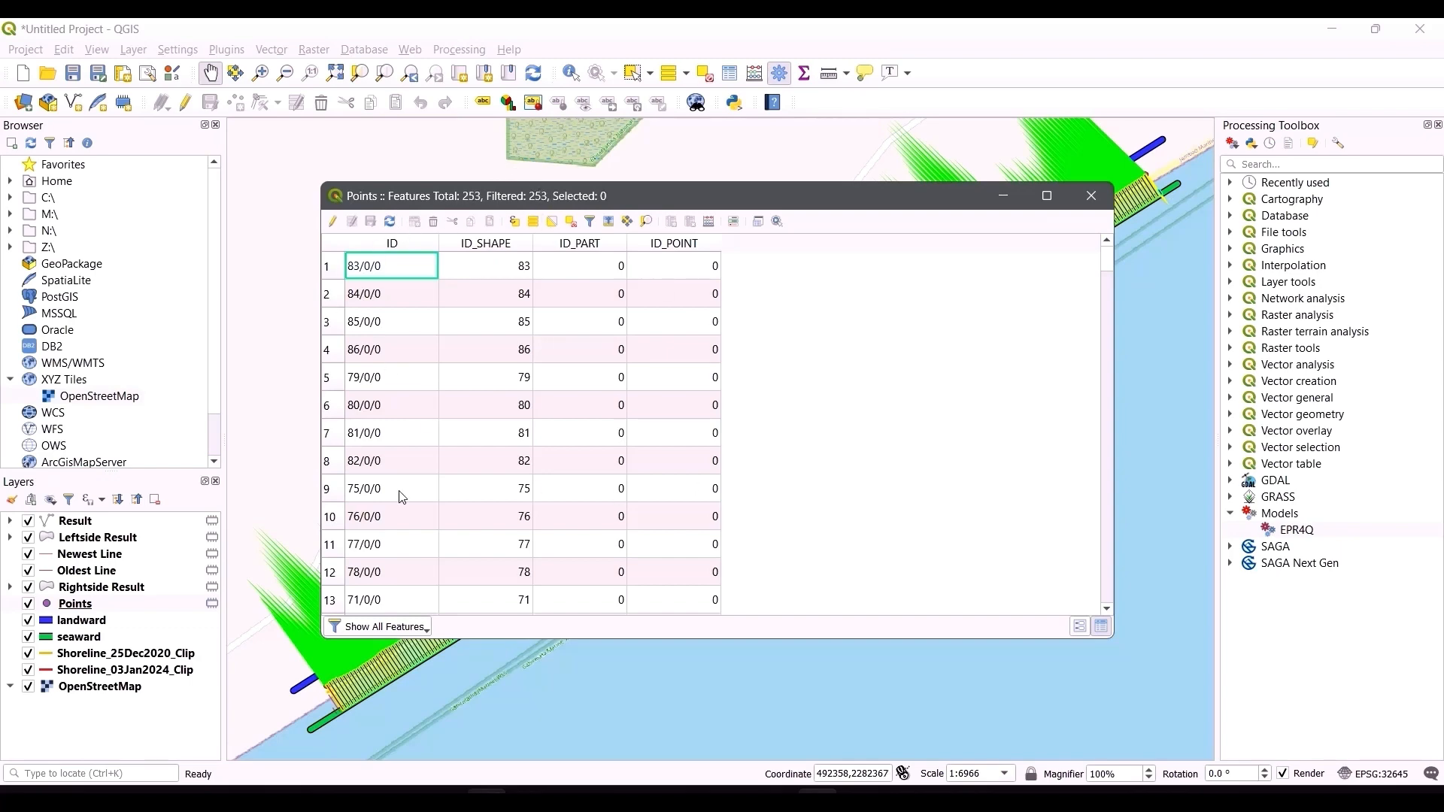
{"action": "left_click", "coordinate": [1091, 196]}
Step: Open the Result layer's attribute table and scroll through its EPR fields, then close it
{"action": "right_click", "coordinate": [83, 527]}
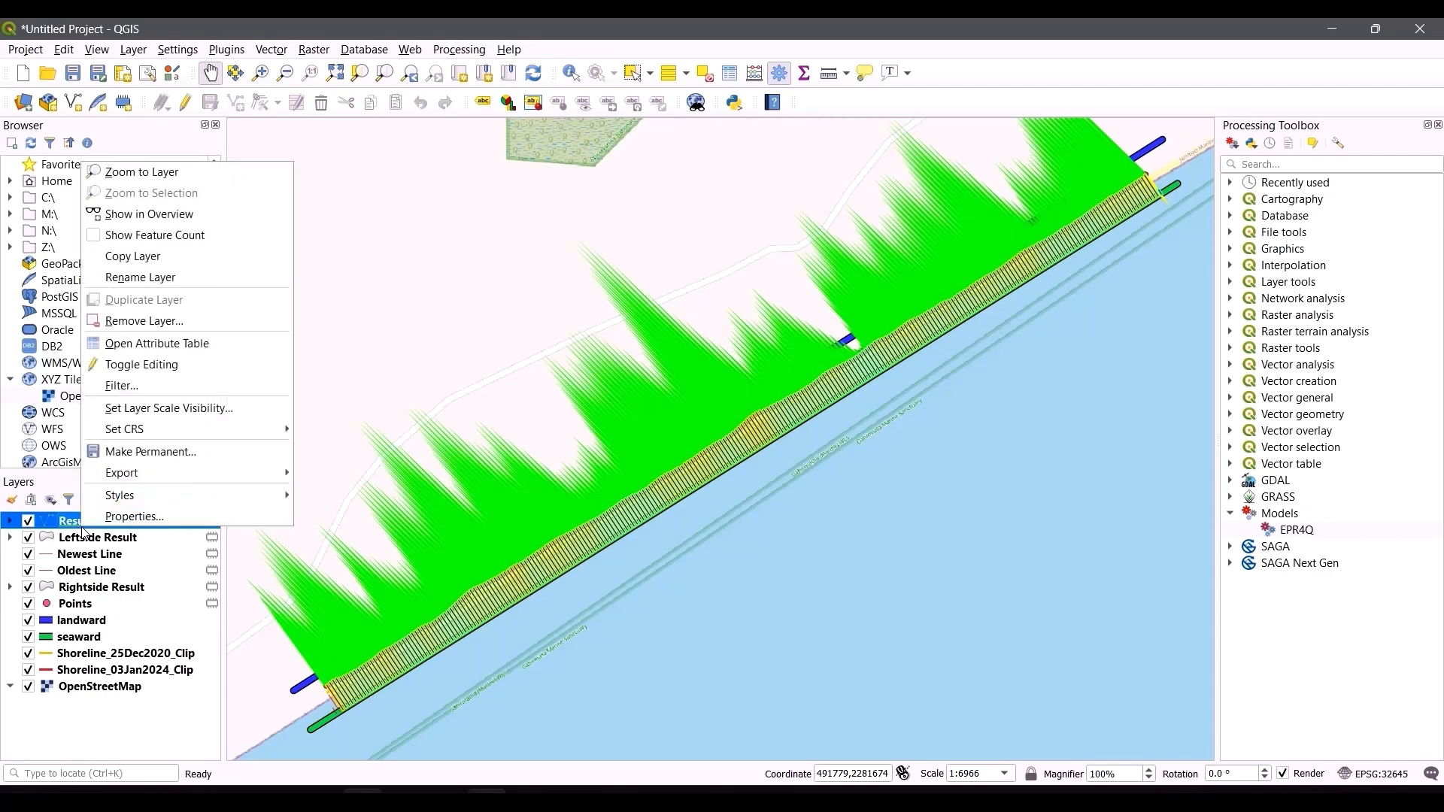
{"action": "left_click", "coordinate": [150, 343]}
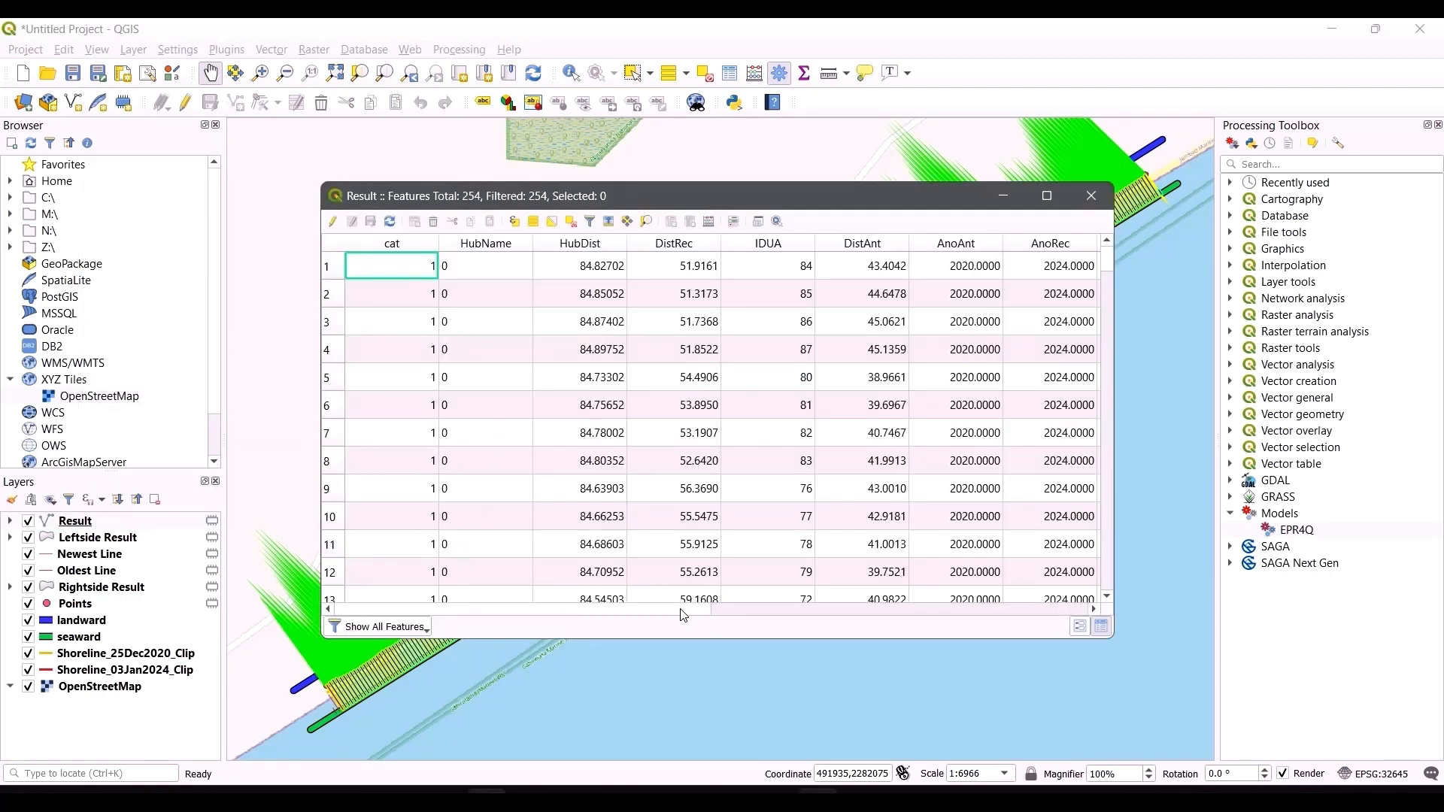
{"action": "left_click", "coordinate": [721, 609]}
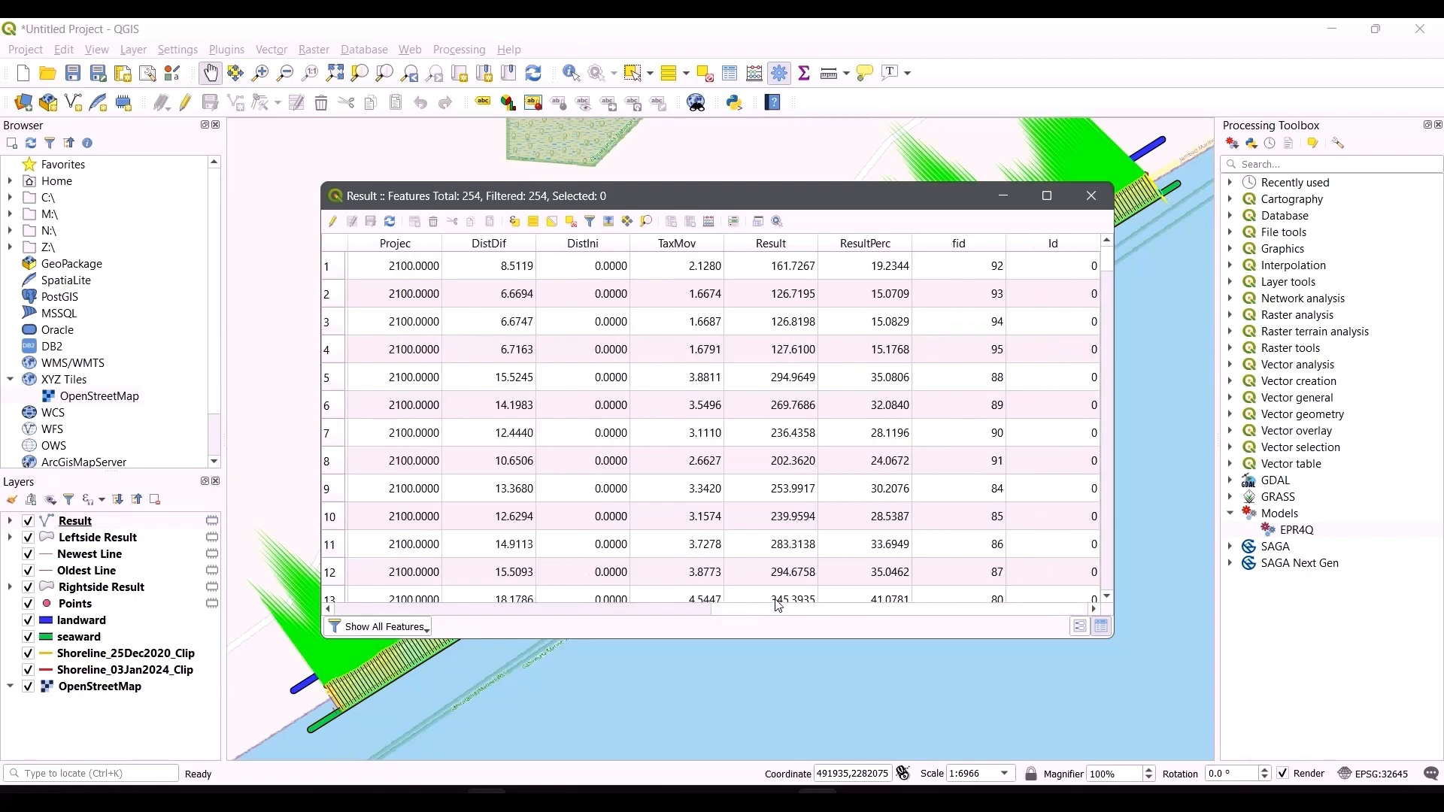
{"action": "left_click_drag", "start_coordinate": [898, 611], "coordinate": [558, 636]}
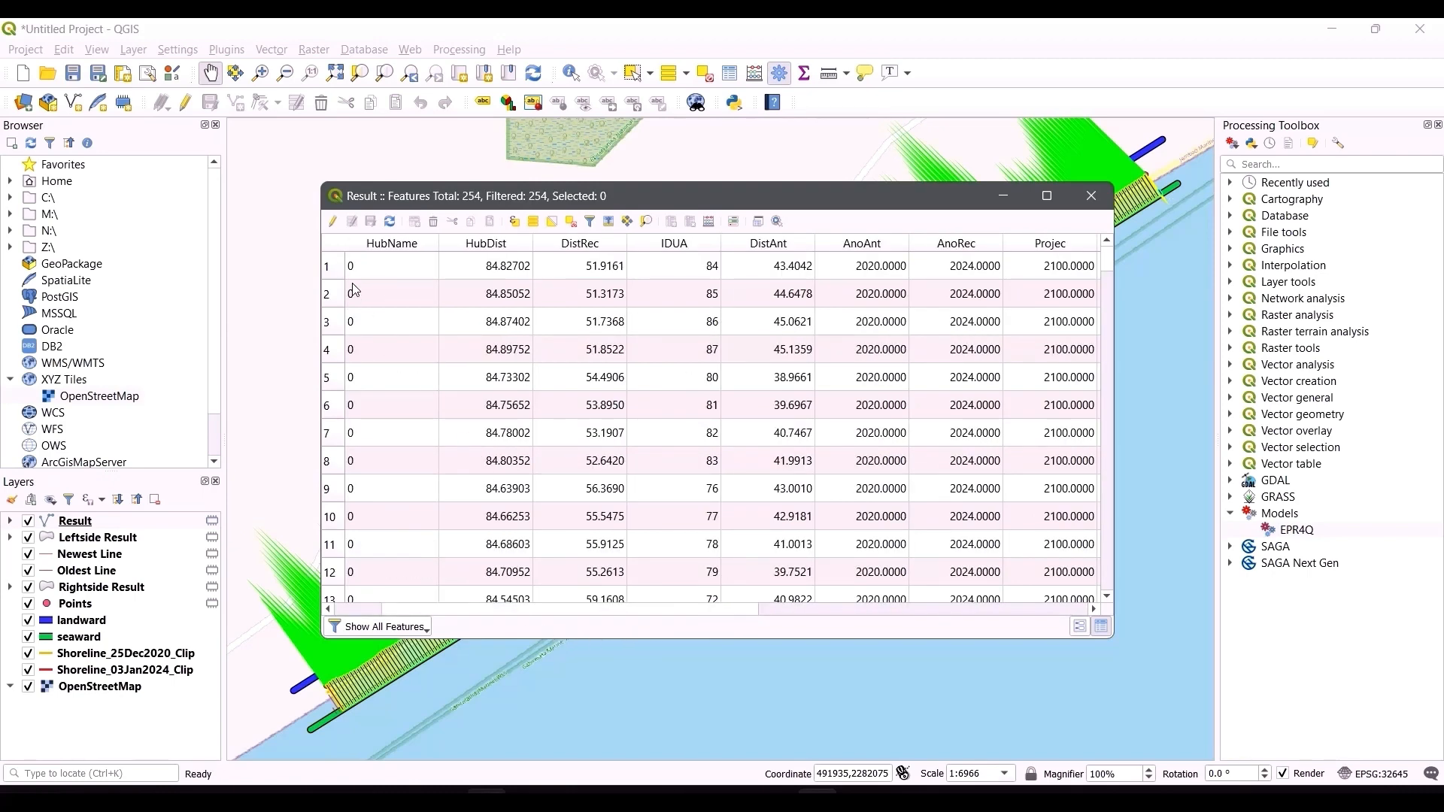
{"action": "left_click", "coordinate": [1091, 195]}
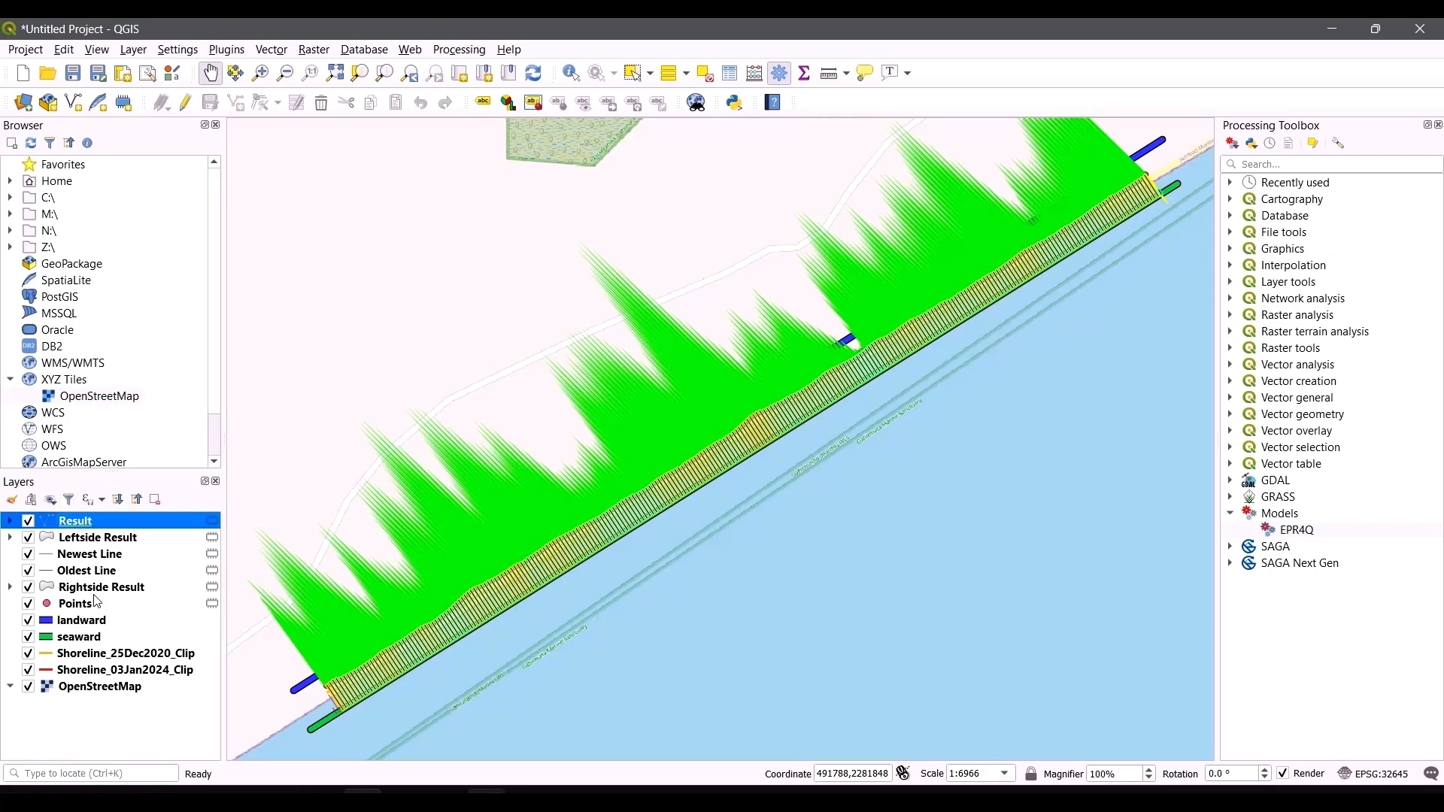
Step: Make the Result scratch layer permanent as an ESRI Shapefile named result in the EPR4Qworking\output_satabhaya folder
{"action": "right_click", "coordinate": [94, 523]}
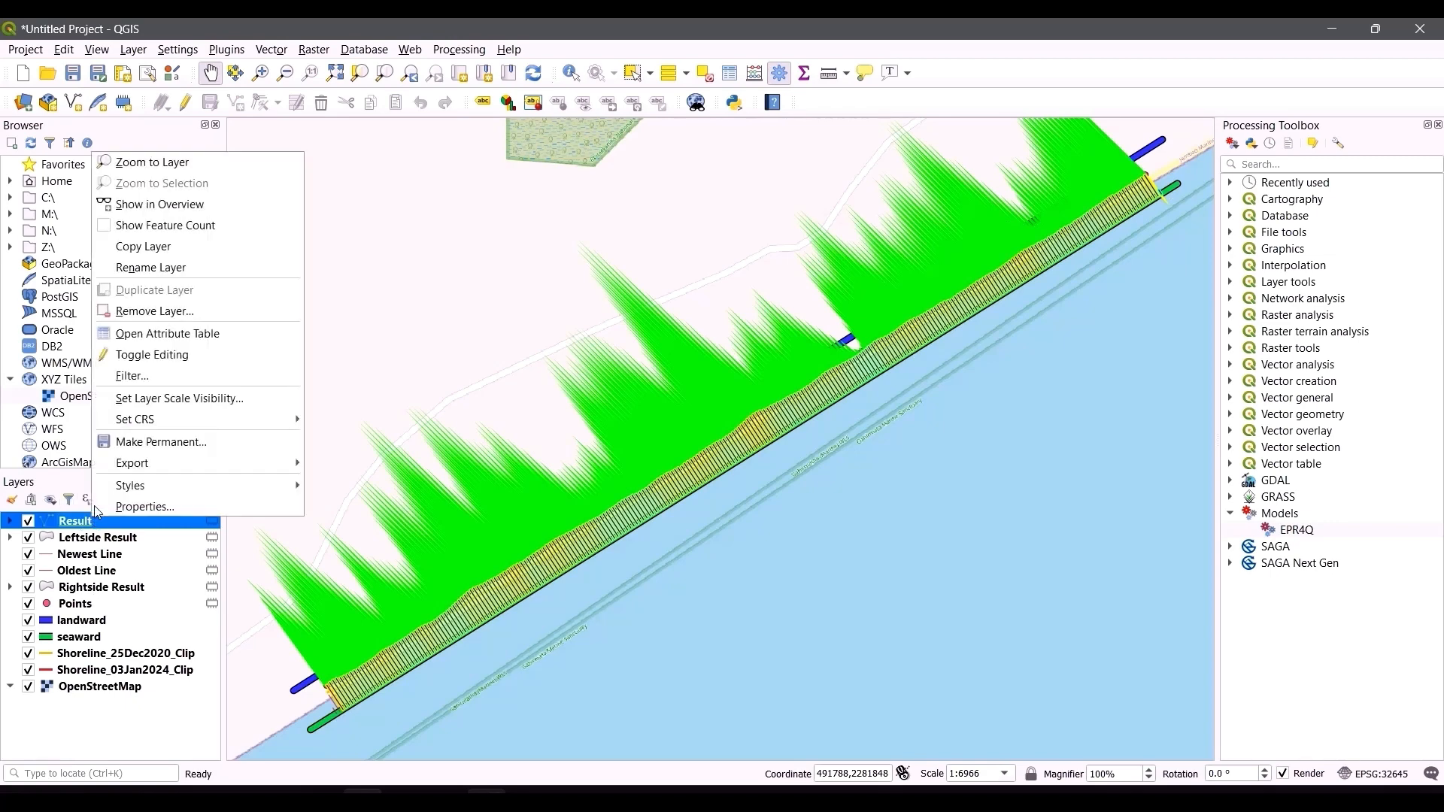
{"action": "left_click", "coordinate": [210, 449]}
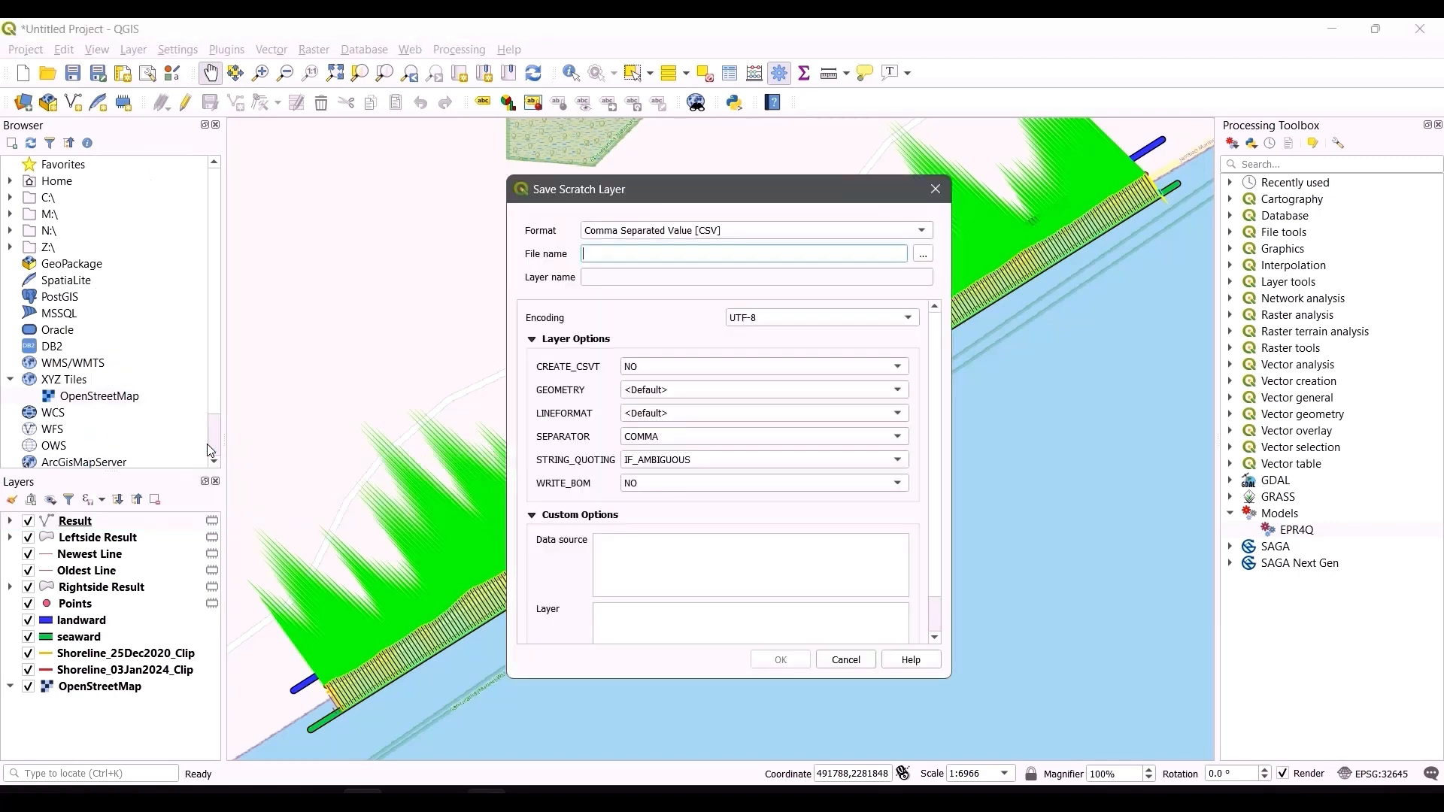
{"action": "left_click", "coordinate": [583, 228]}
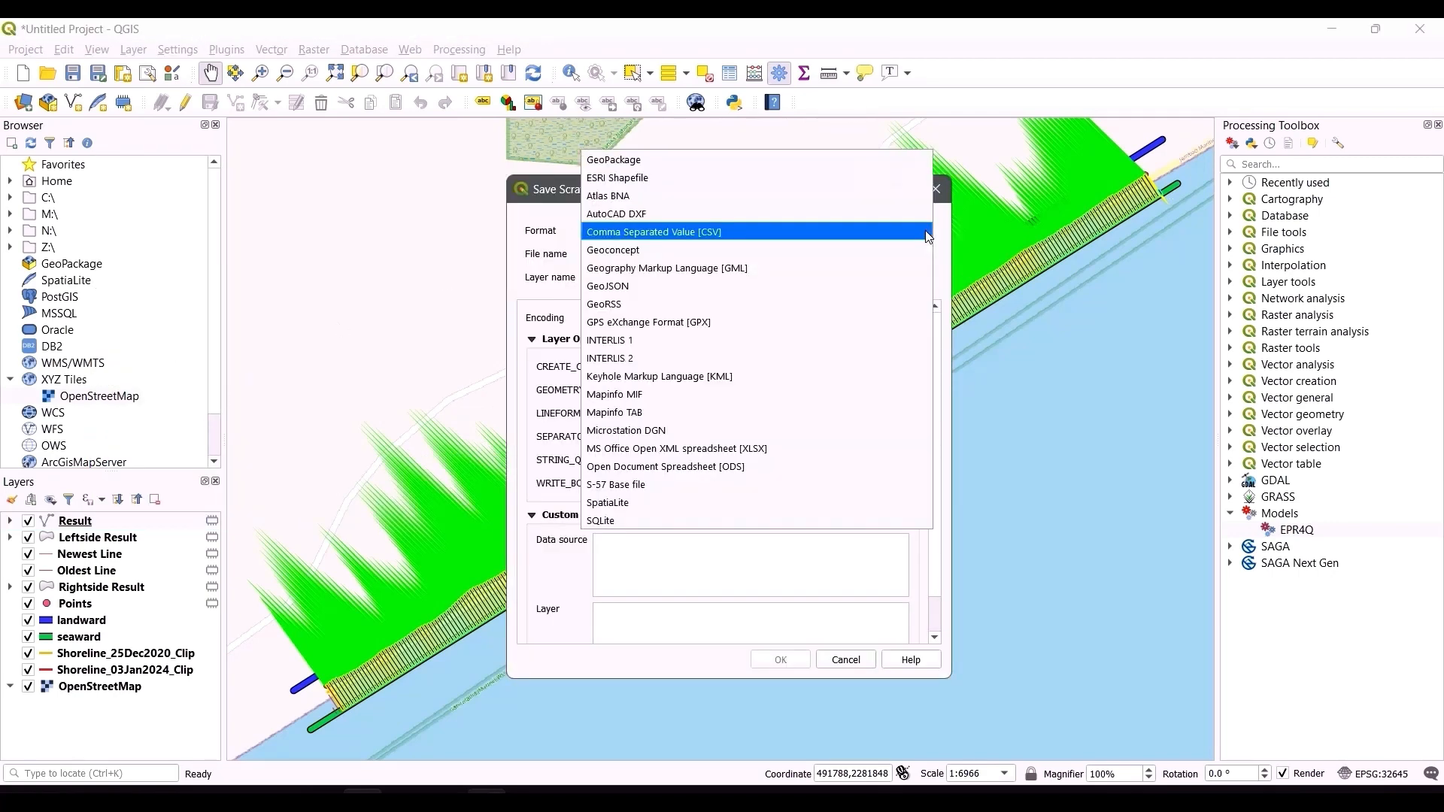
{"action": "left_click", "coordinate": [900, 179]}
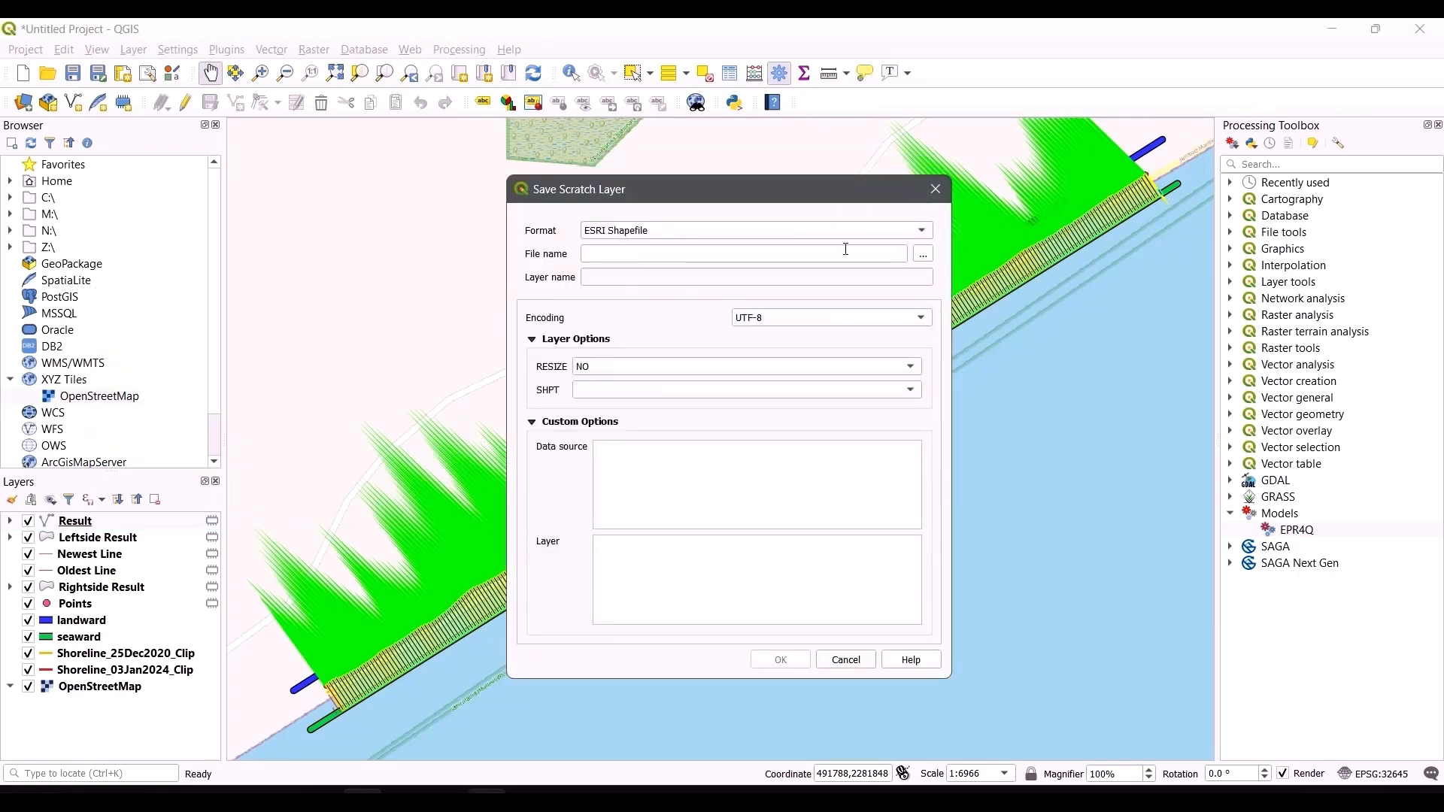
{"action": "left_click", "coordinate": [930, 255]}
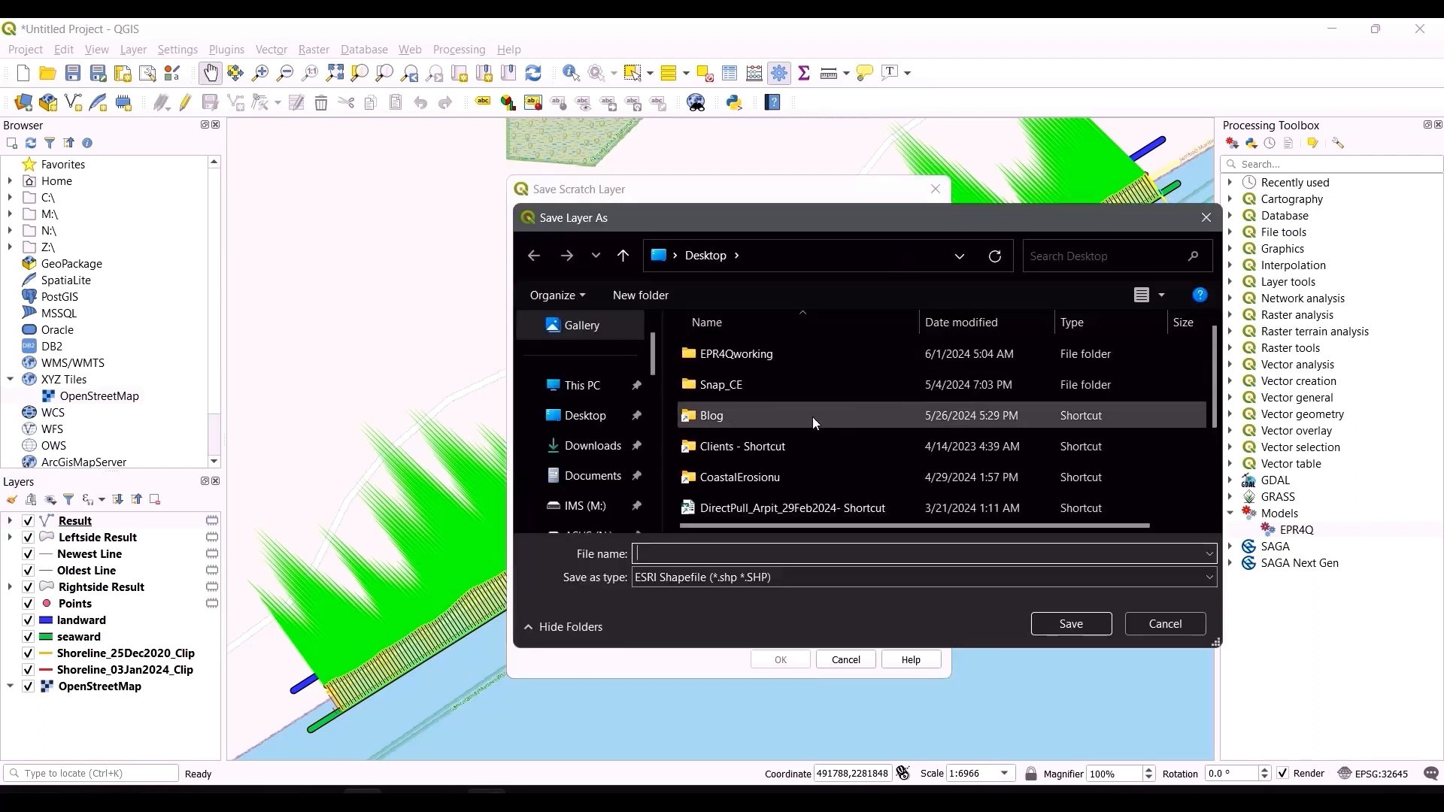
{"action": "double_click", "coordinate": [755, 358]}
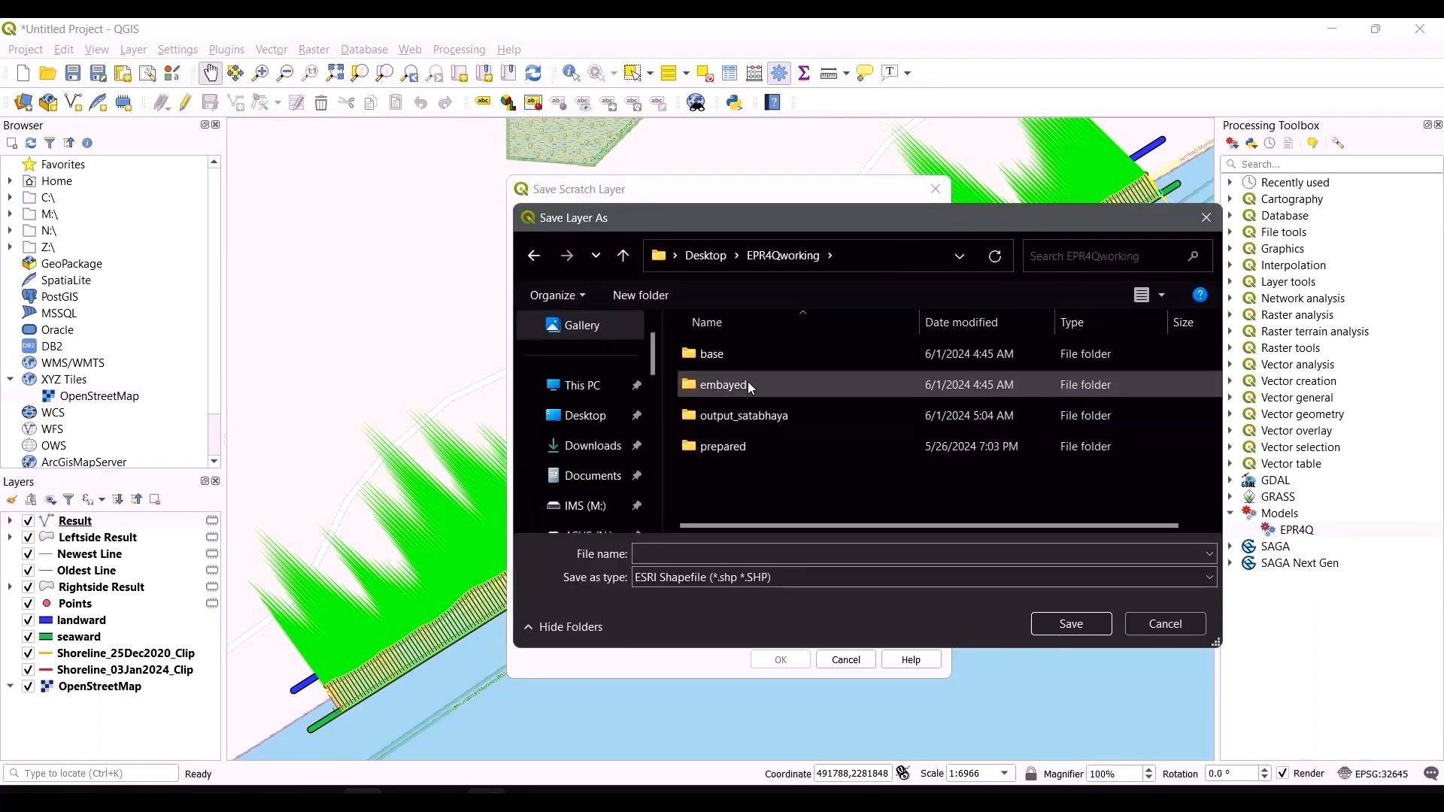
{"action": "double_click", "coordinate": [760, 414]}
{"action": "left_click", "coordinate": [696, 549]}
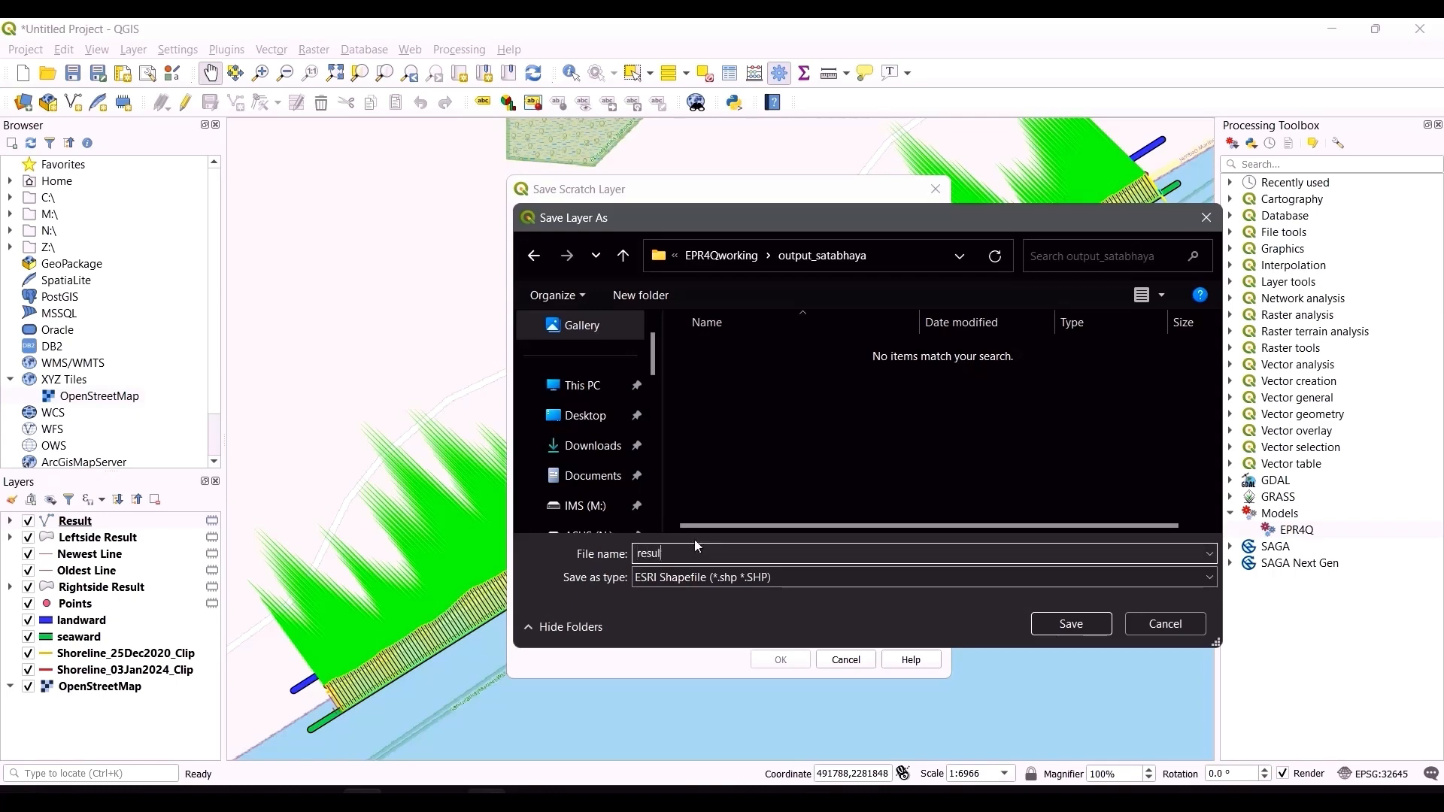
{"action": "key", "text": "Return"}
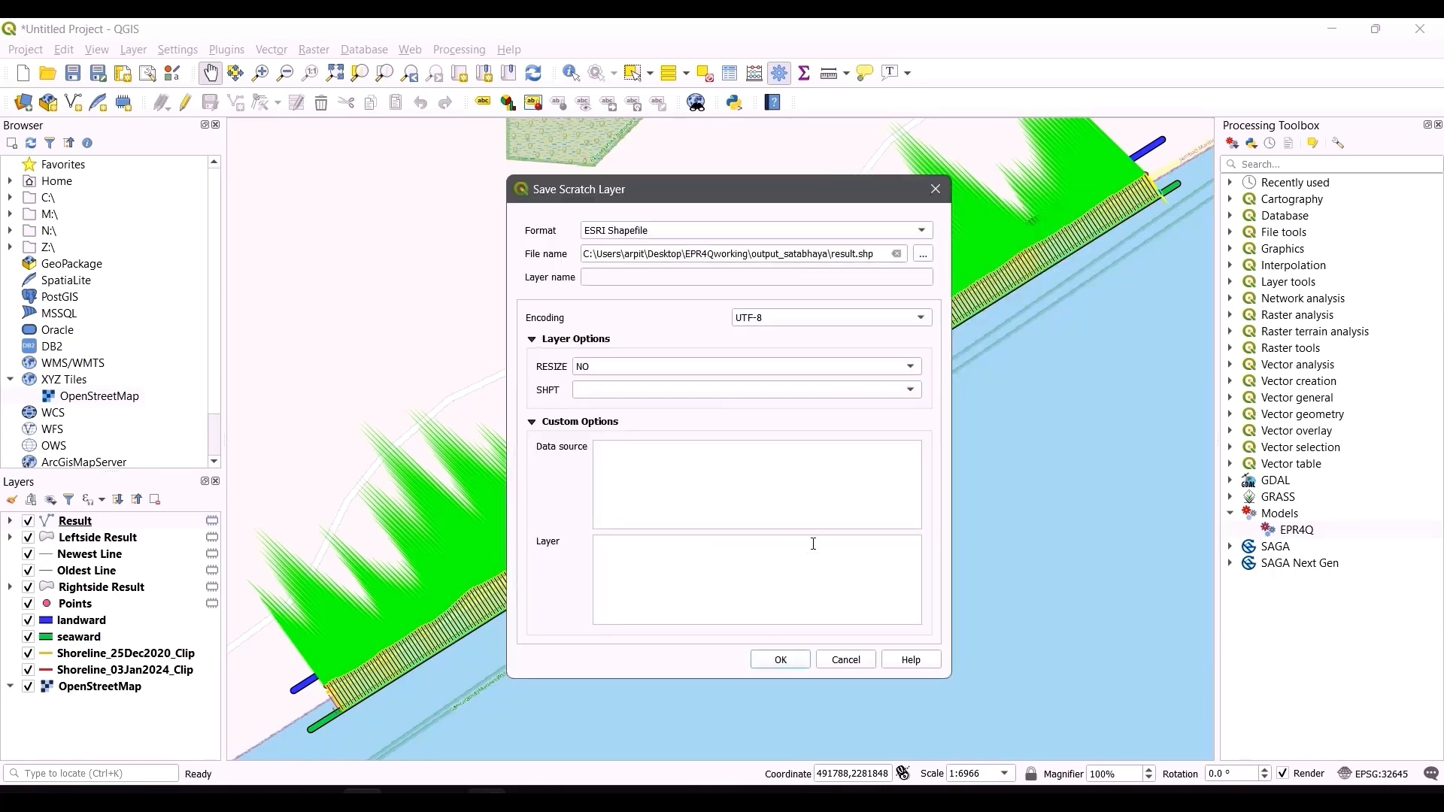
{"action": "left_click", "coordinate": [780, 659]}
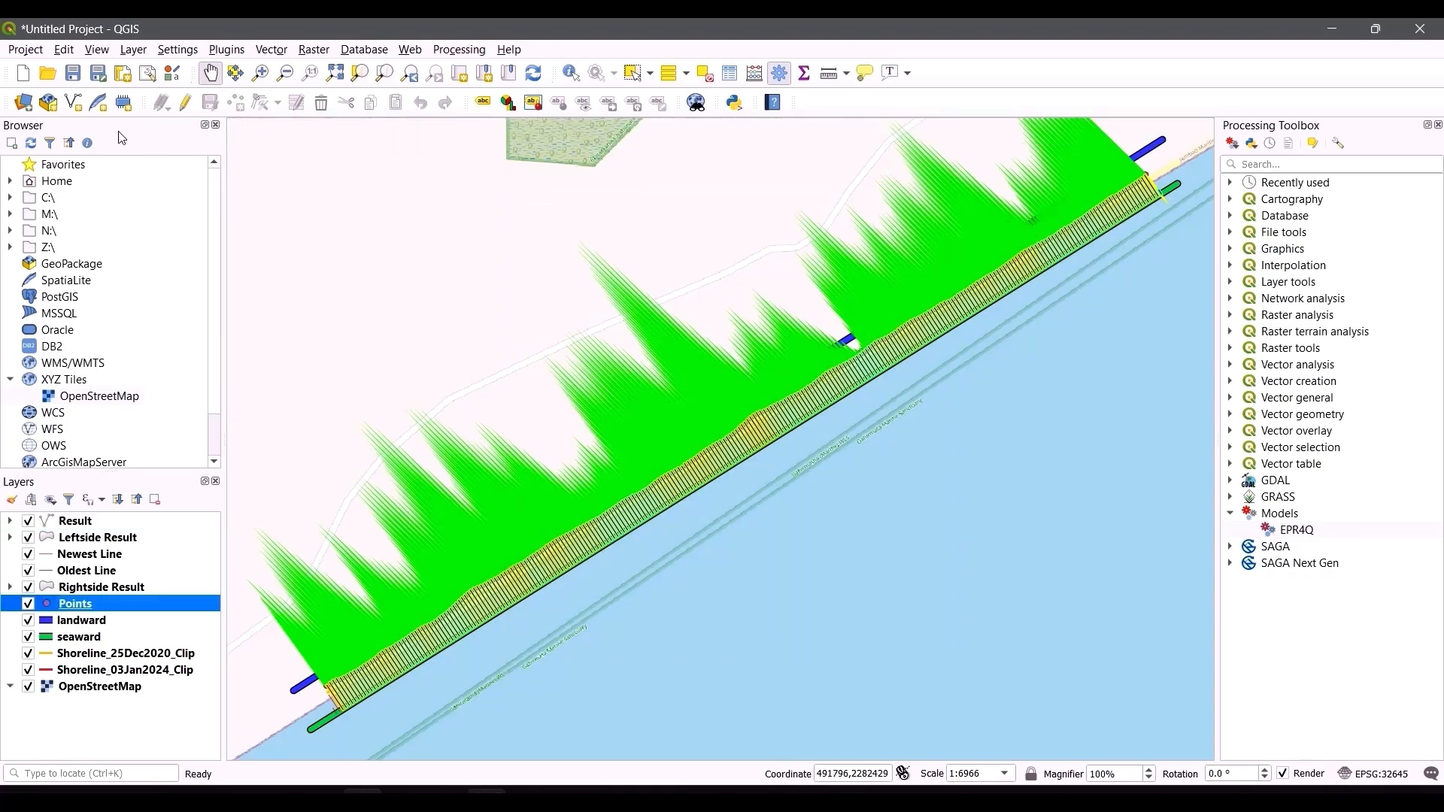
Step: Switch to File Explorer, select the six output .shp files in output_satabhaya and add them to the ArcGIS Pro map
{"action": "key", "text": "alt+Tab"}
{"action": "key", "text": "alt+Tab"}
{"action": "key", "text": "alt+Tab"}
{"action": "key", "text": "alt+Tab"}
{"action": "key", "text": "alt+Tab"}
{"action": "key", "text": "alt+Tab"}
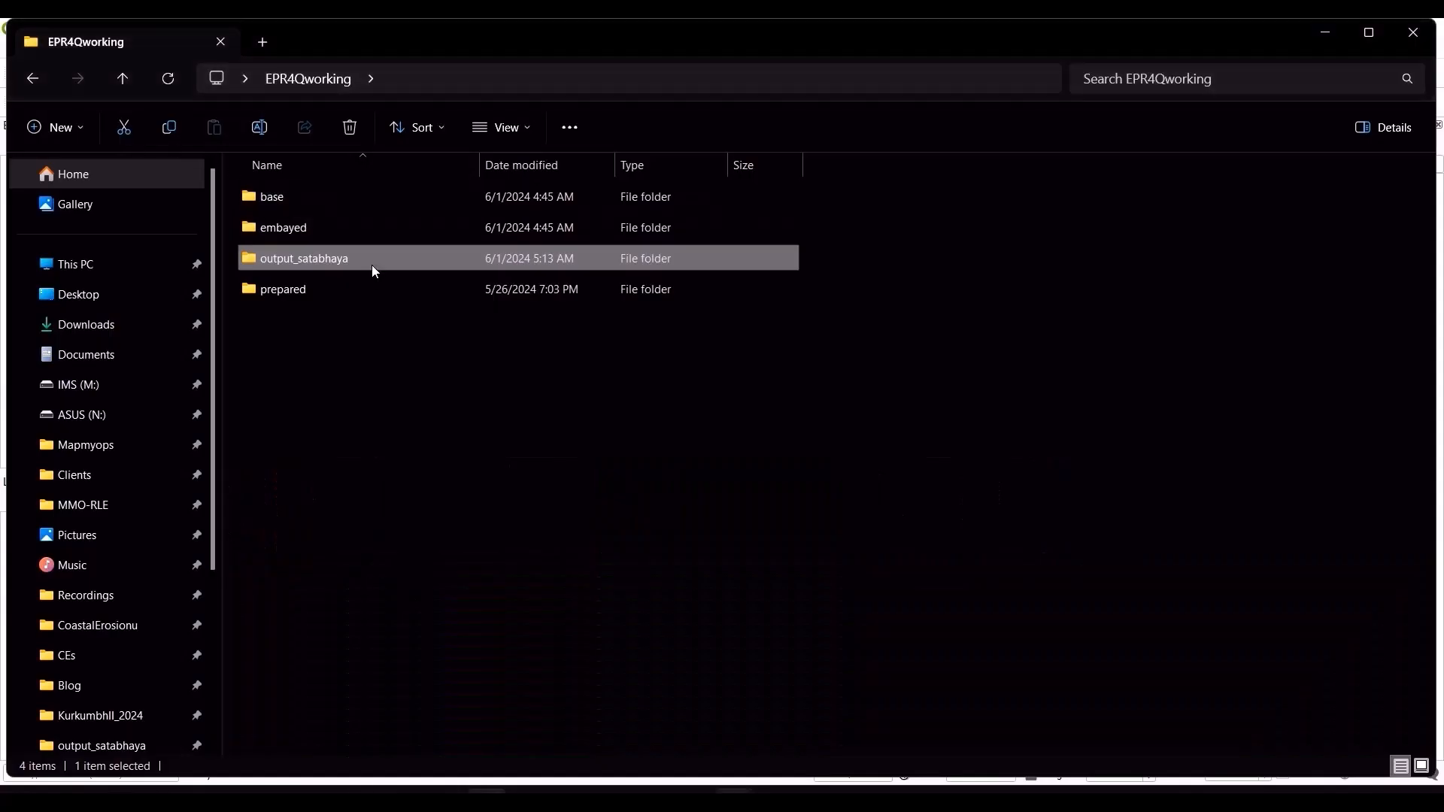
{"action": "double_click", "coordinate": [373, 273]}
{"action": "left_click", "coordinate": [662, 164]}
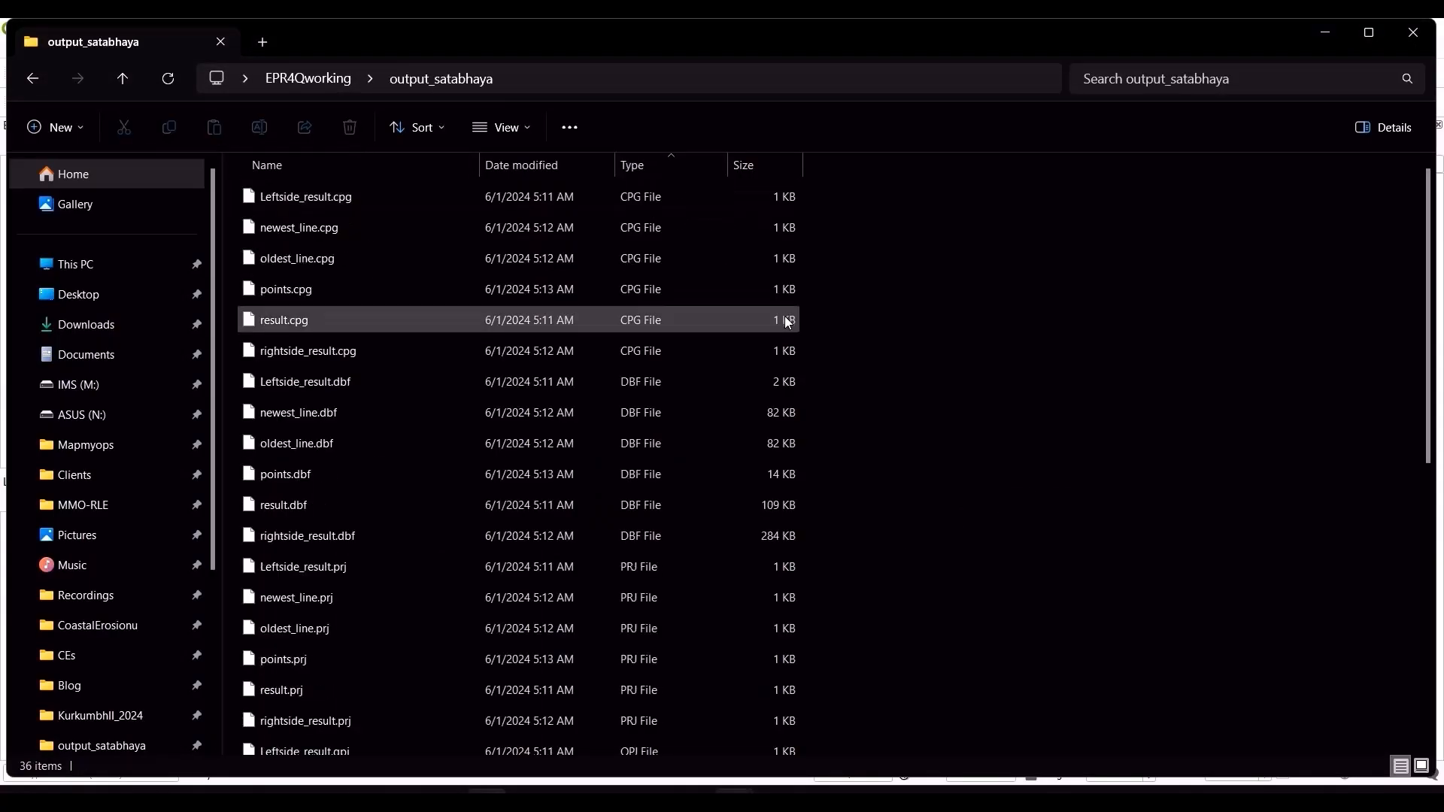
{"action": "scroll", "coordinate": [782, 331], "scroll_direction": "down", "scroll_amount": 5}
{"action": "left_click", "coordinate": [688, 399]}
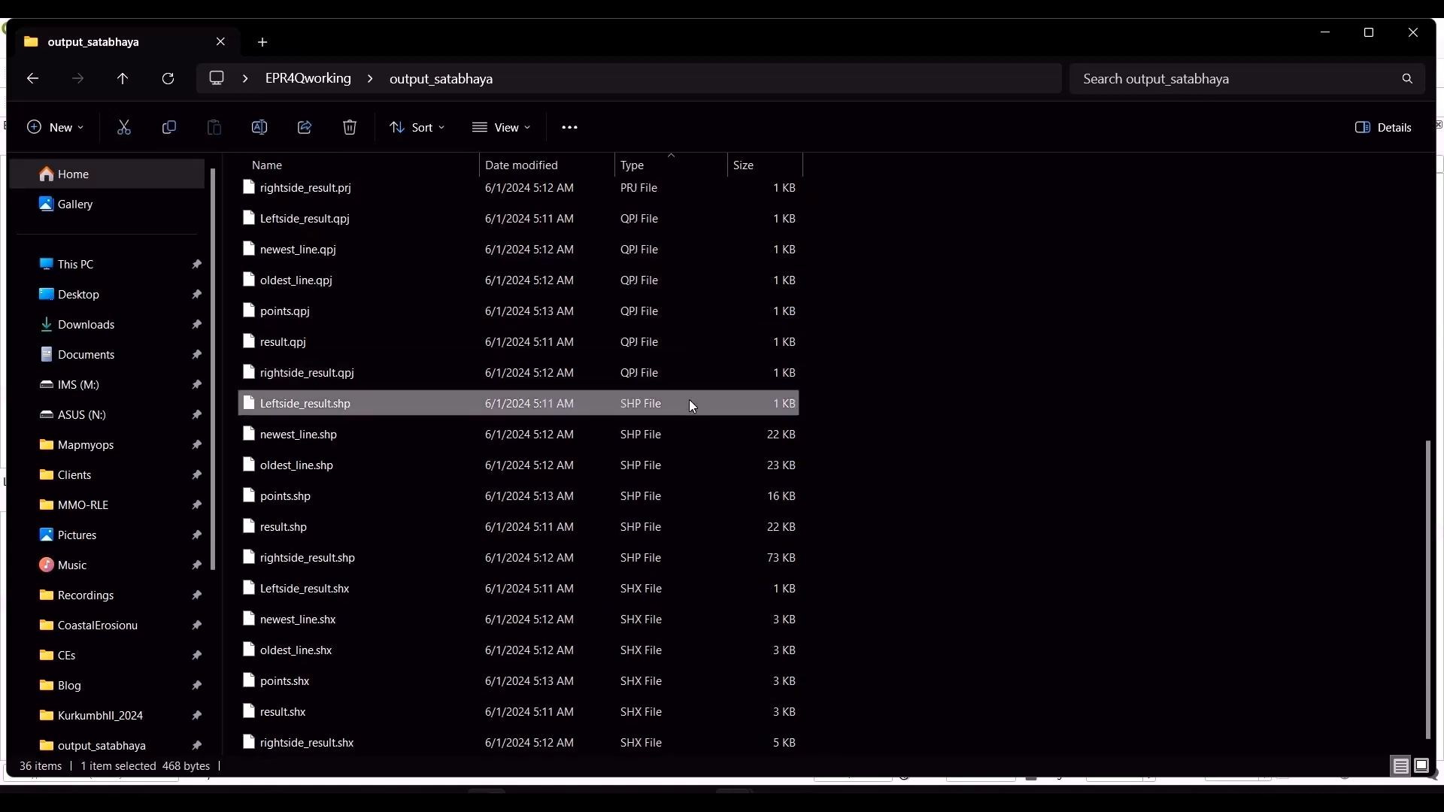
{"action": "key", "text": "shift+Down"}
{"action": "key", "text": "shift+Down"}
{"action": "key", "text": "shift+Down"}
{"action": "key", "text": "shift+Down"}
{"action": "key", "text": "shift+Down"}
{"action": "key", "text": "shift+Down"}
{"action": "key", "text": "shift+Up"}
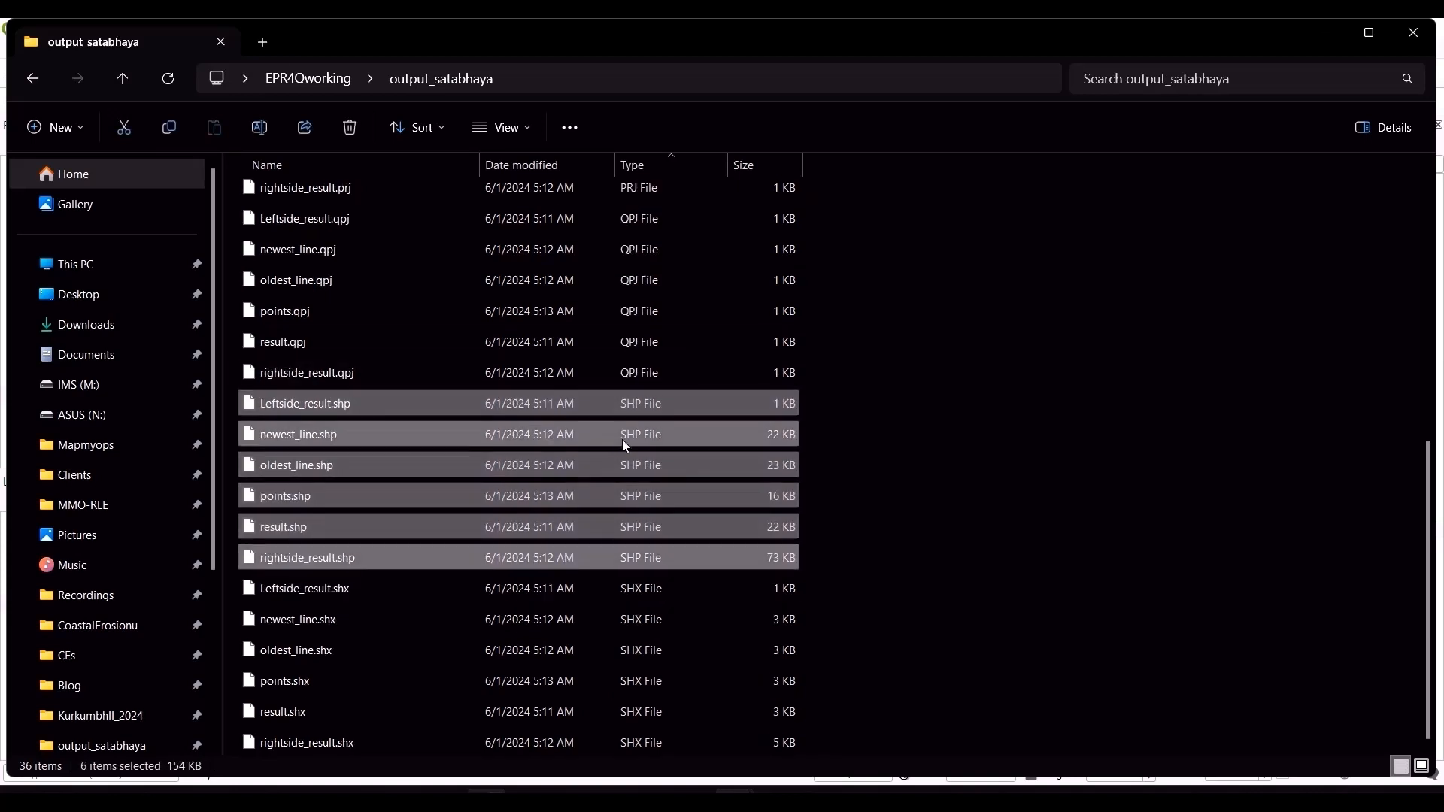
{"action": "mouse_move", "coordinate": [621, 440]}
{"action": "left_mouse_down"}
{"action": "mouse_move", "coordinate": [755, 424]}
{"action": "mouse_move", "coordinate": [66, 360]}
{"action": "mouse_move", "coordinate": [91, 331]}
{"action": "left_mouse_up"}
{"action": "key", "text": "alt+Tab"}
{"action": "key", "text": "alt+Tab"}
{"action": "key", "text": "alt+Tab"}
{"action": "key", "text": "alt+Tab"}
{"action": "key", "text": "alt+Tab"}
{"action": "key", "text": "alt+Tab"}
{"action": "key", "text": "alt+Tab"}
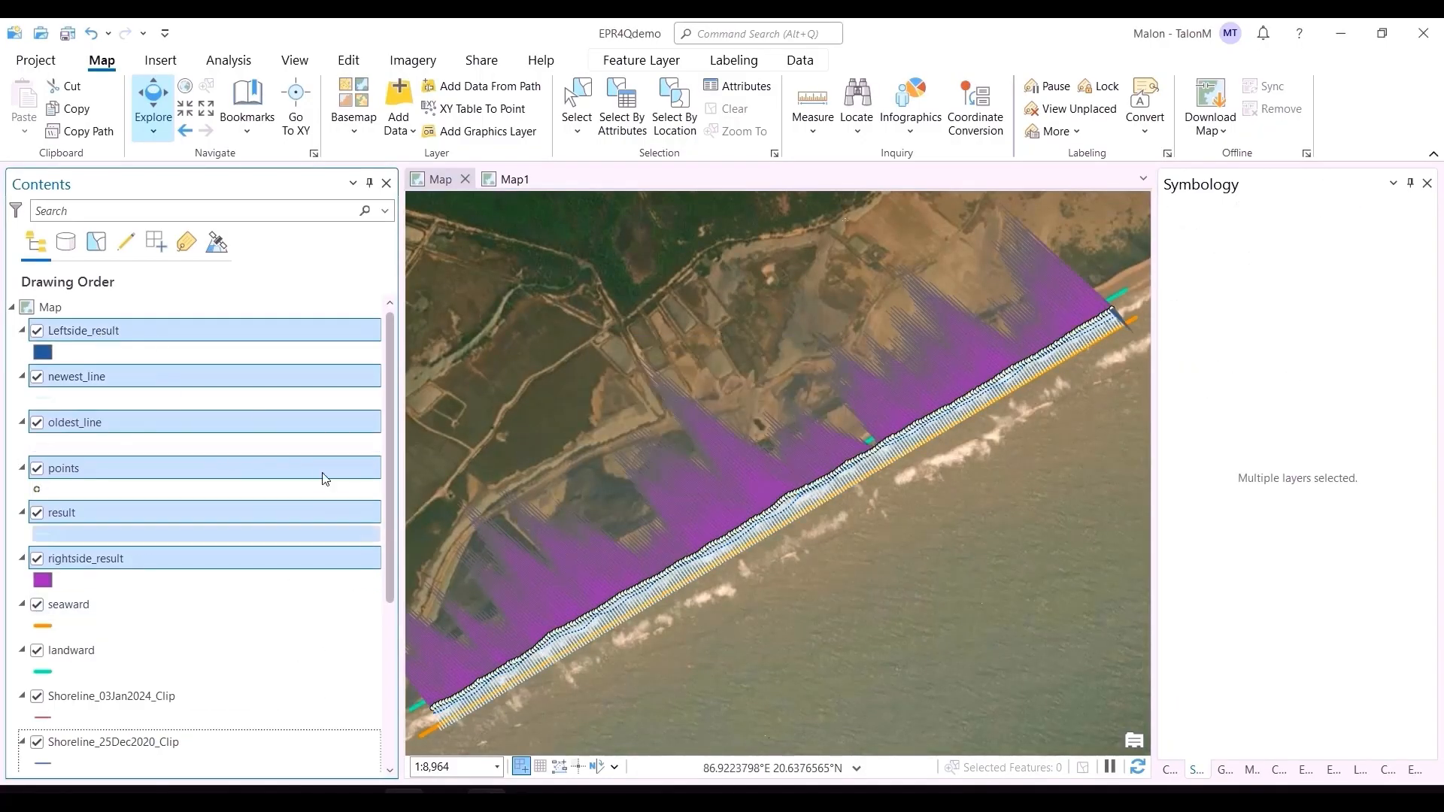
Step: Rename the Leftside_result layer to leftside_result
{"action": "left_click", "coordinate": [51, 340]}
{"action": "left_click", "coordinate": [75, 331]}
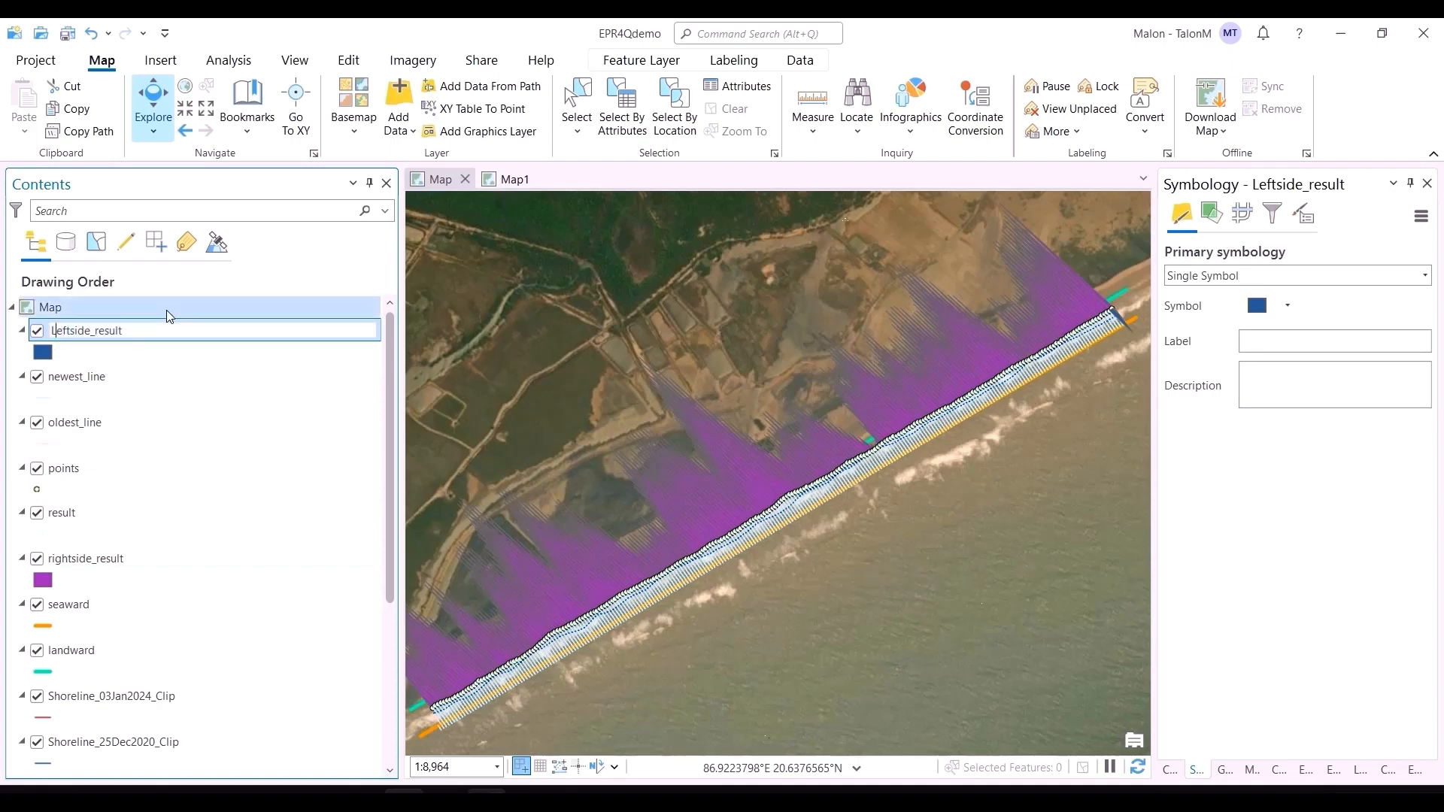
{"action": "key", "text": "Home"}
{"action": "key", "text": "Return"}
{"action": "left_click", "coordinate": [769, 581]}
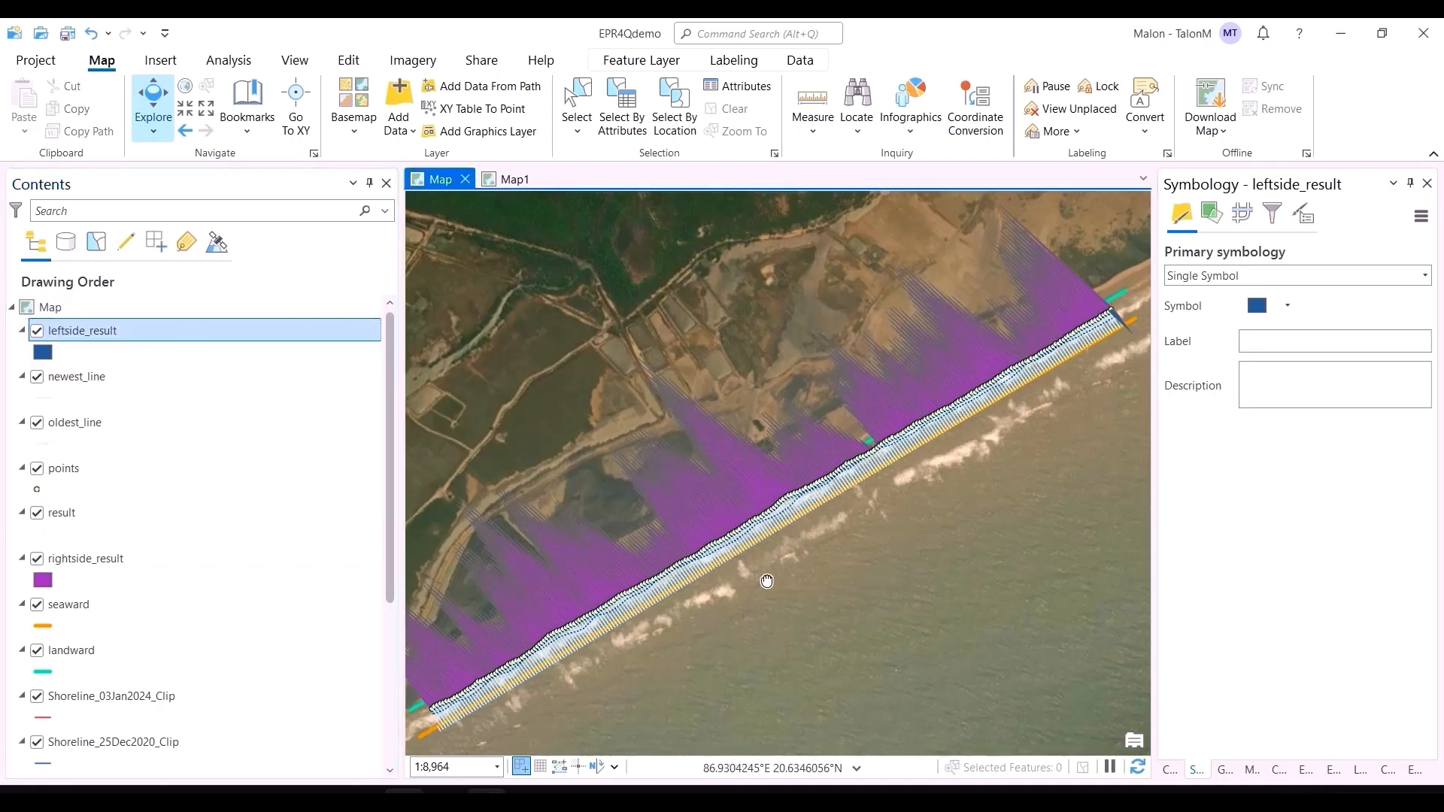
Step: Change the rightside_result polygon fill color to red and apply it
{"action": "left_click", "coordinate": [43, 581]}
{"action": "left_click", "coordinate": [1424, 325]}
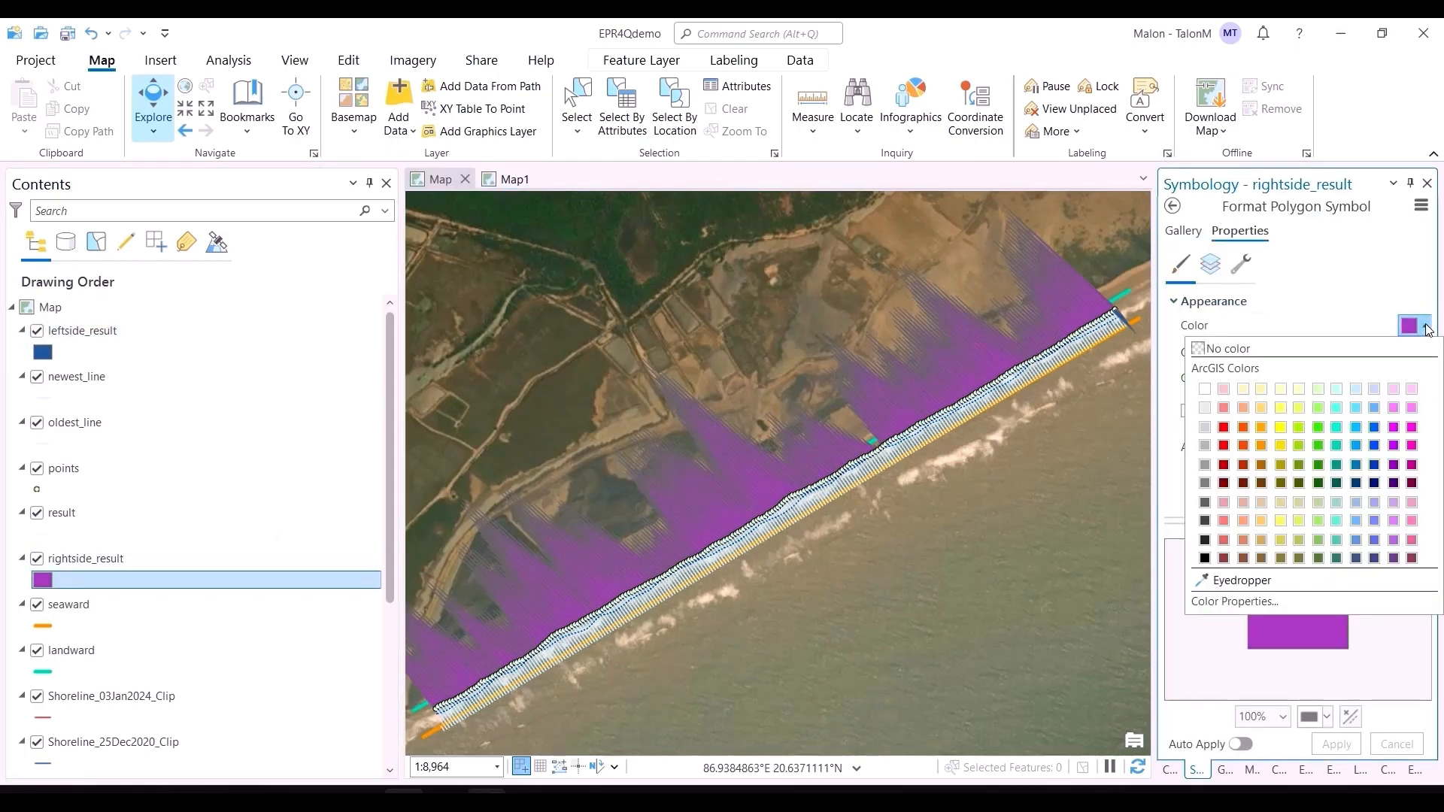
{"action": "left_click", "coordinate": [1224, 428]}
{"action": "left_click", "coordinate": [1337, 743]}
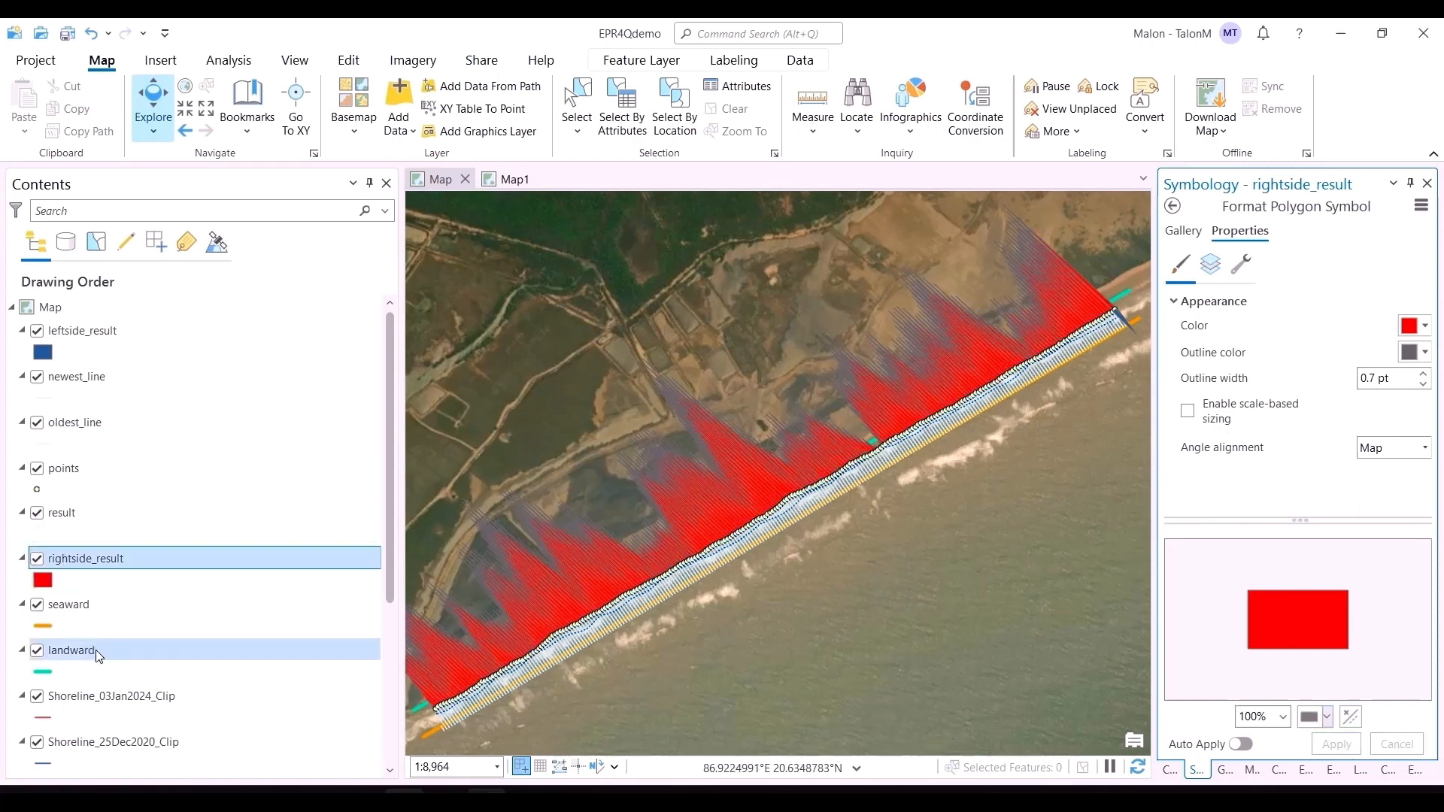
Step: Change the leftside_result polygon fill color to teal green and apply it
{"action": "left_click", "coordinate": [47, 355]}
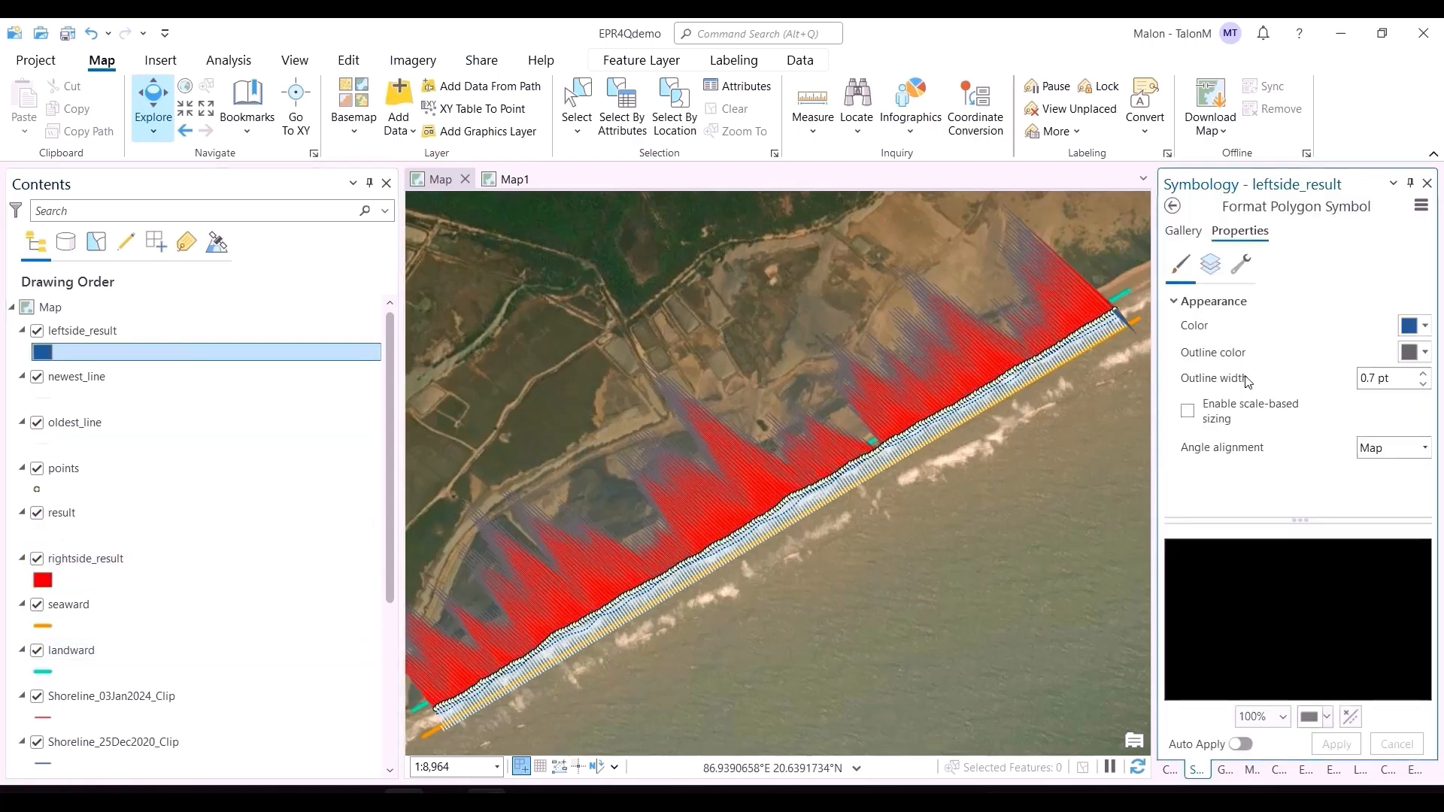
{"action": "left_click", "coordinate": [1424, 325]}
{"action": "left_click", "coordinate": [1335, 522]}
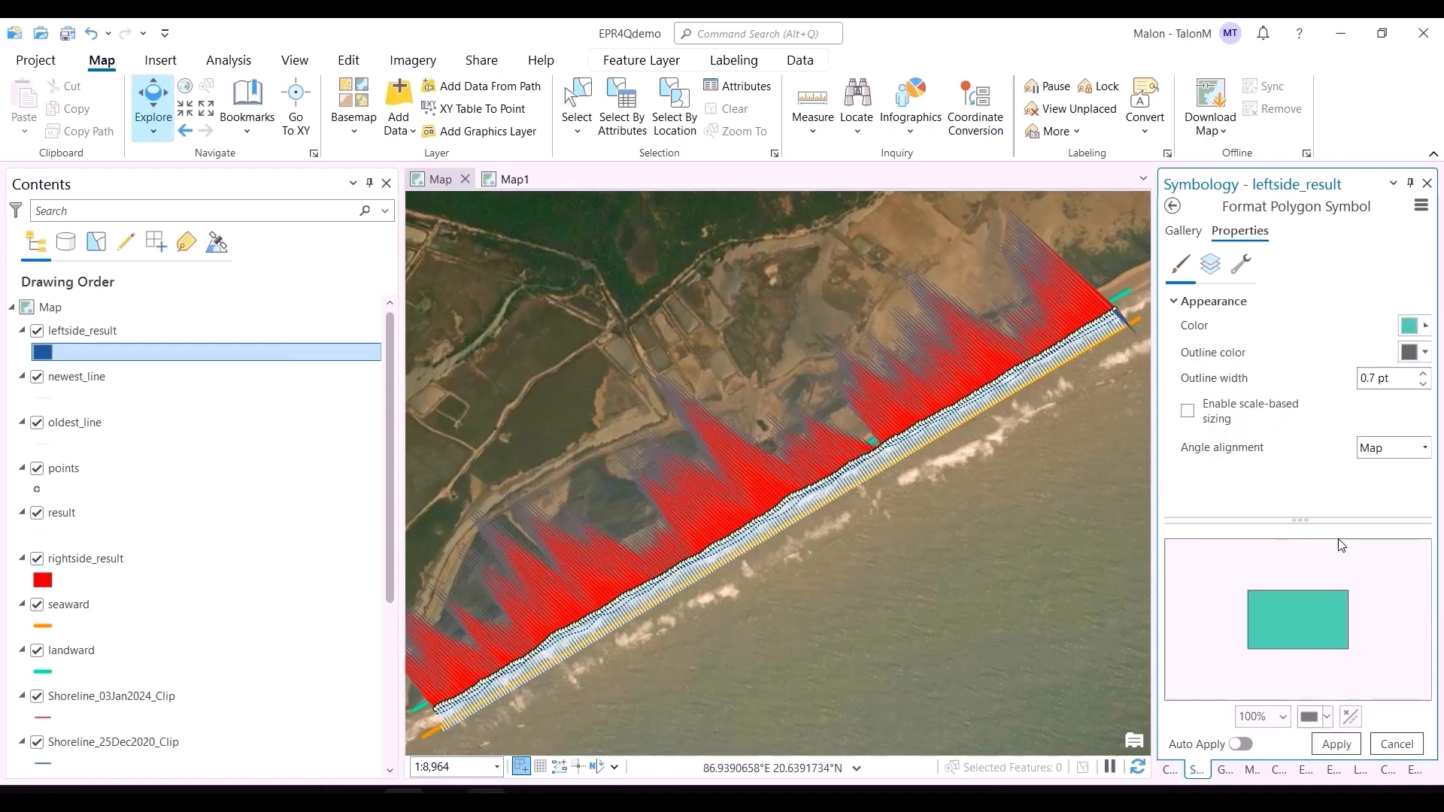
{"action": "left_click", "coordinate": [1350, 744]}
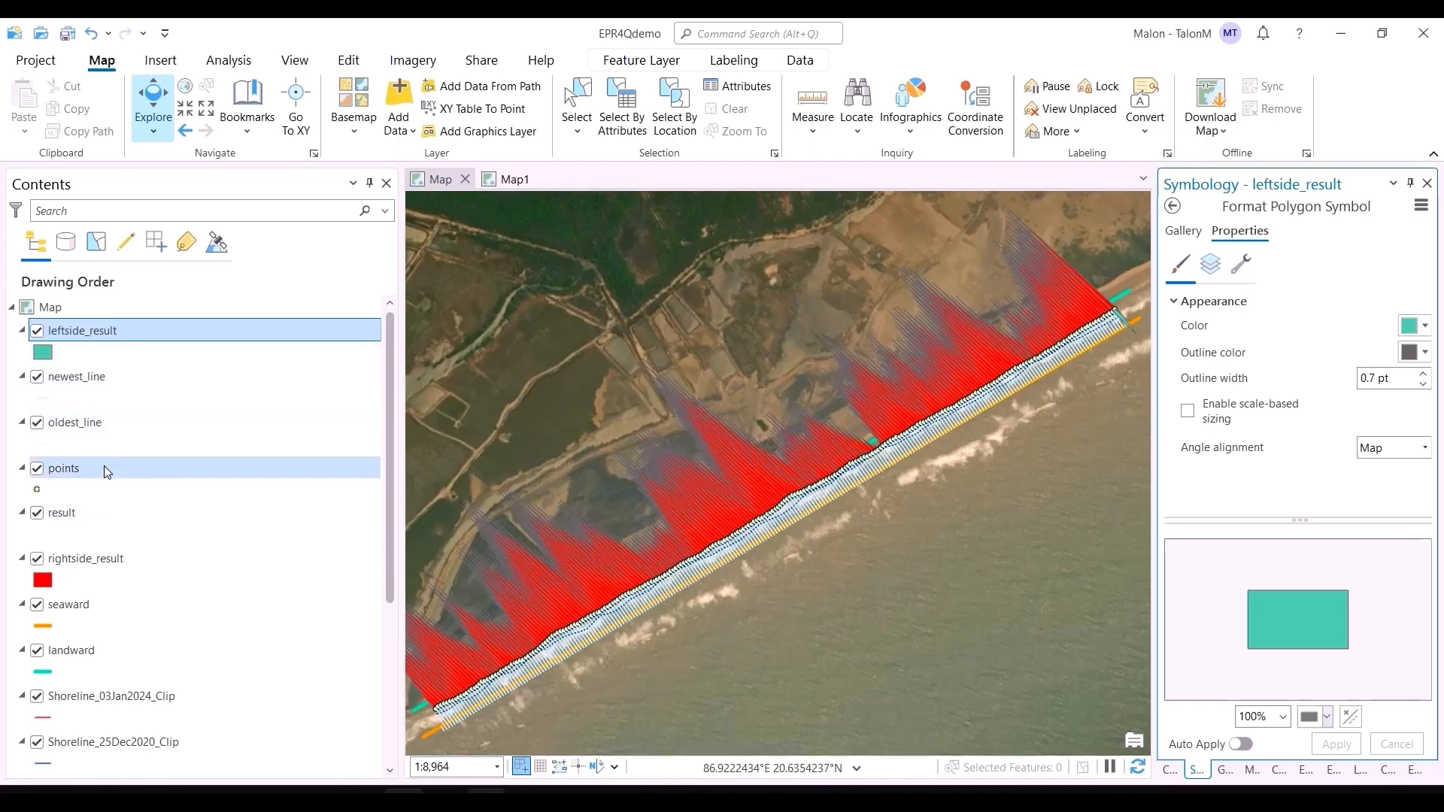
Step: Reorder the layers: move rightside_result just below leftside_result and result to the top
{"action": "left_click_drag", "start_coordinate": [128, 557], "coordinate": [119, 373]}
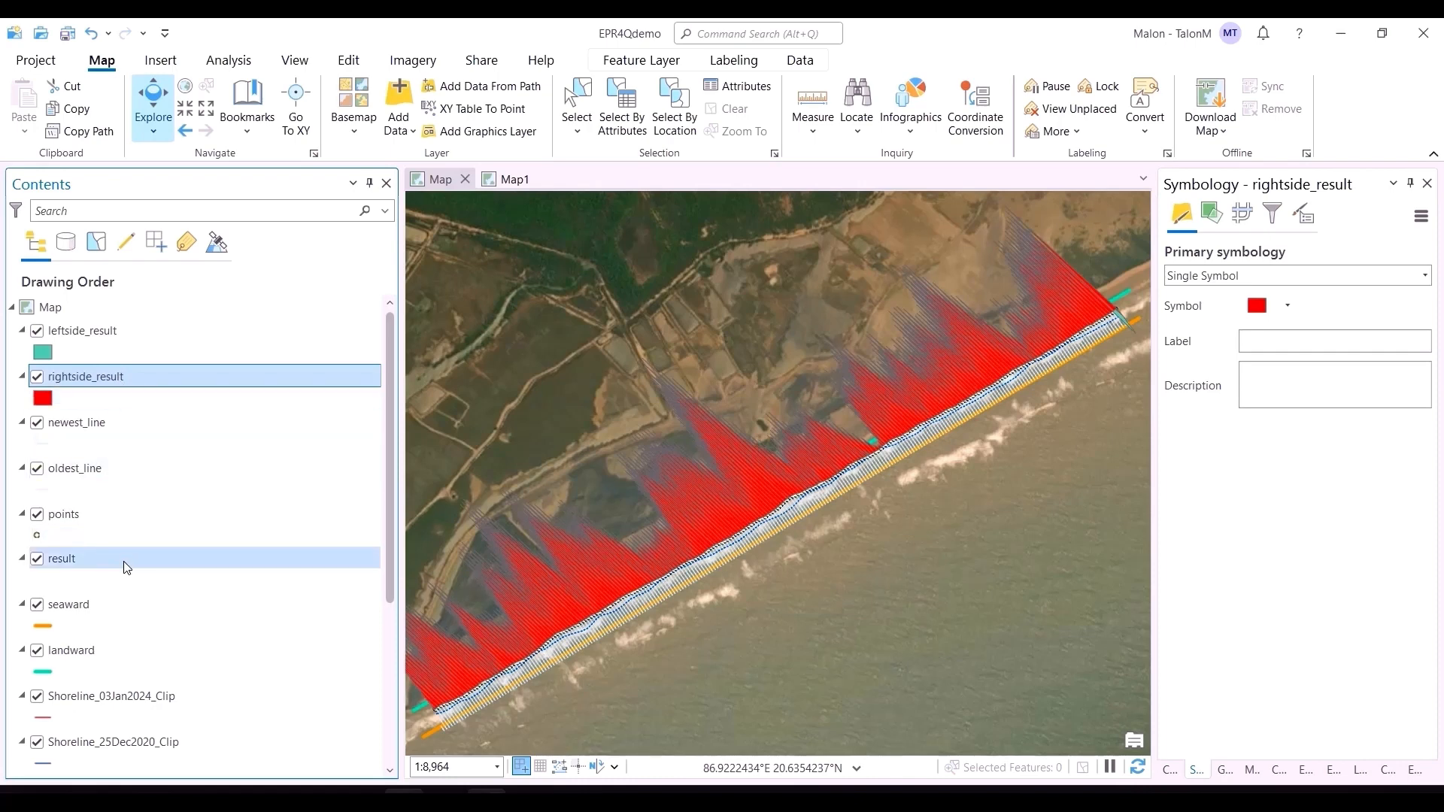
{"action": "left_click_drag", "start_coordinate": [124, 563], "coordinate": [110, 326]}
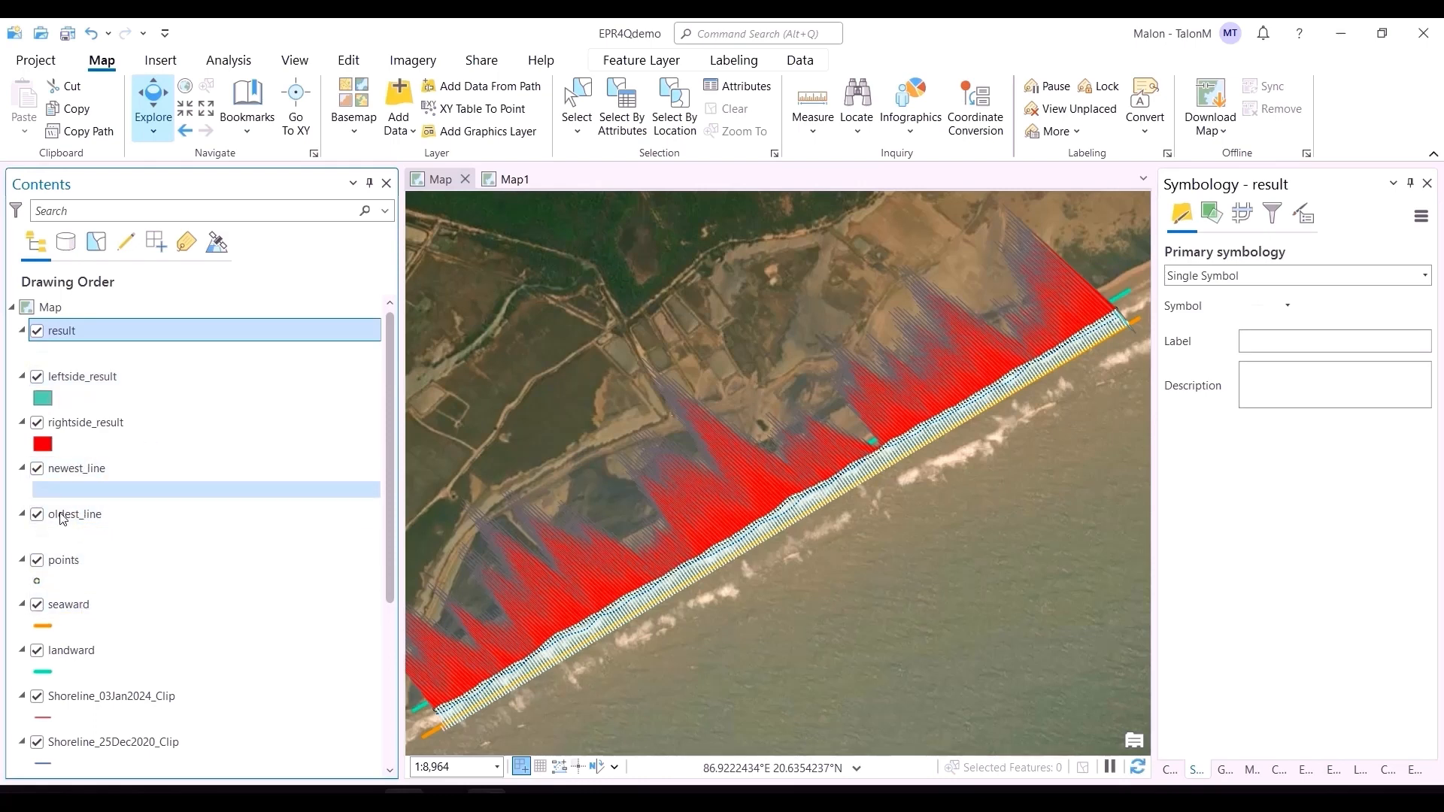
Step: Turn off the rightside_result, leftside_result and result layers
{"action": "left_click", "coordinate": [37, 423]}
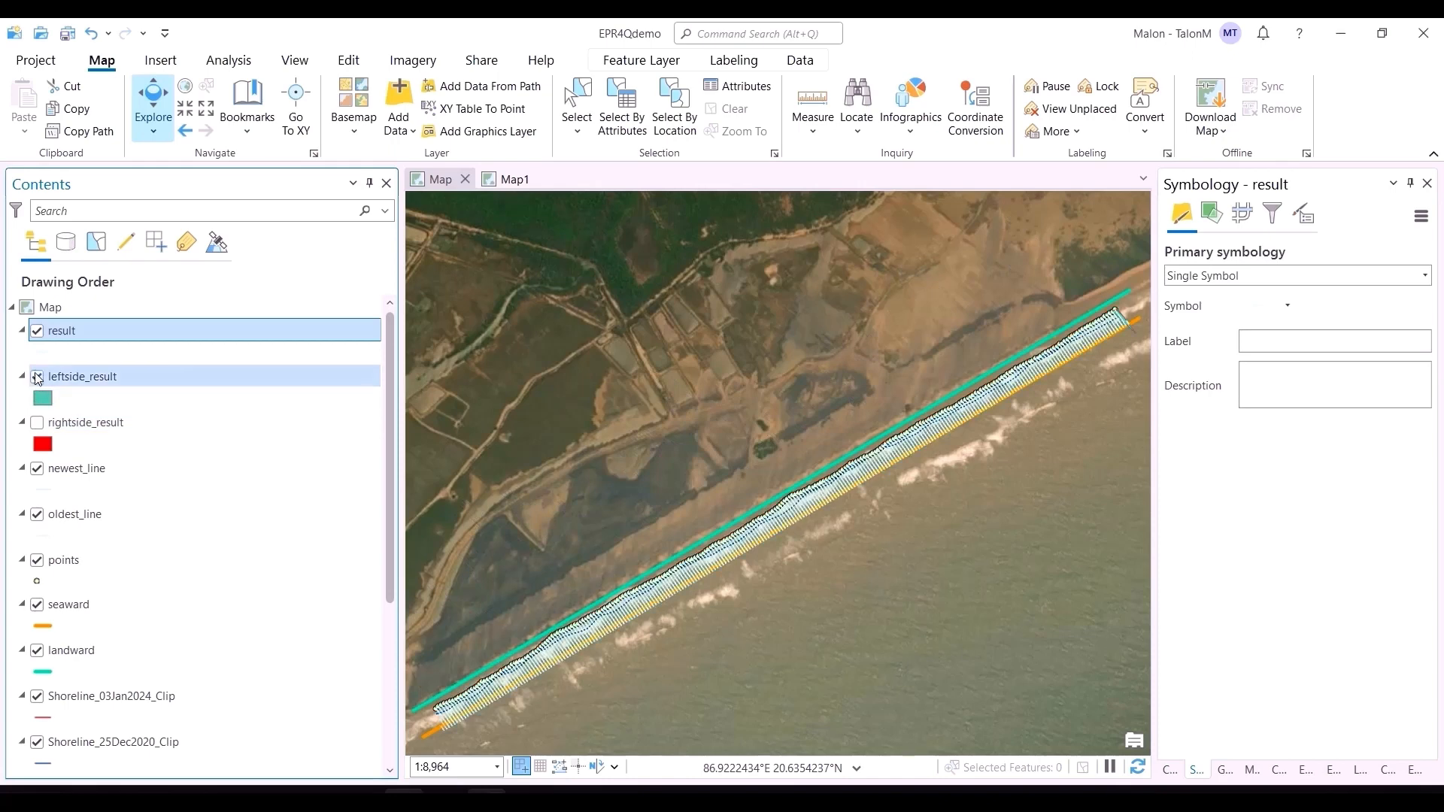
{"action": "left_click", "coordinate": [36, 377]}
{"action": "left_click", "coordinate": [35, 335]}
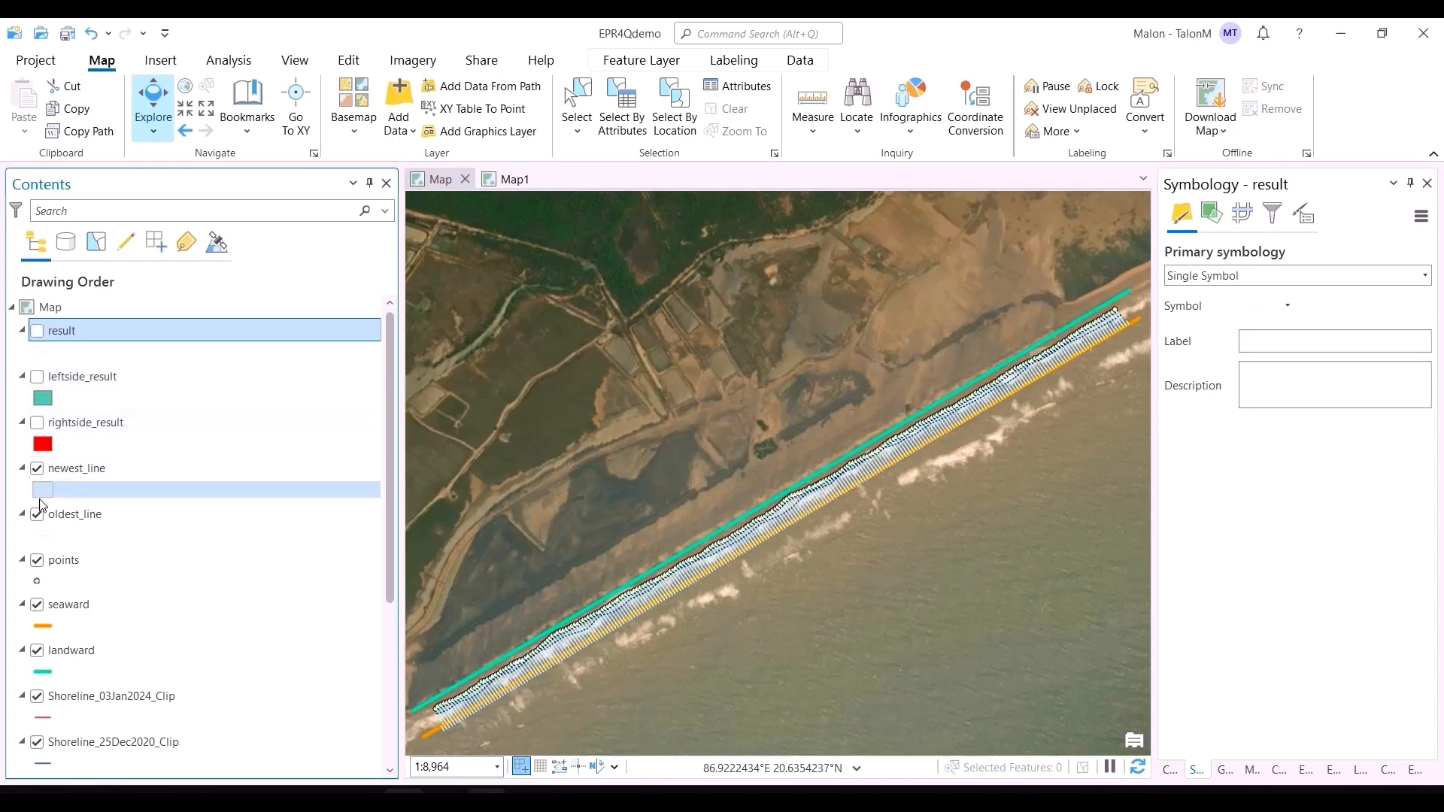
Step: Zoom in on the transects and measure a distance between the shorelines with the Measure tool, then close it
{"action": "scroll", "coordinate": [594, 656], "scroll_direction": "up", "scroll_amount": 4}
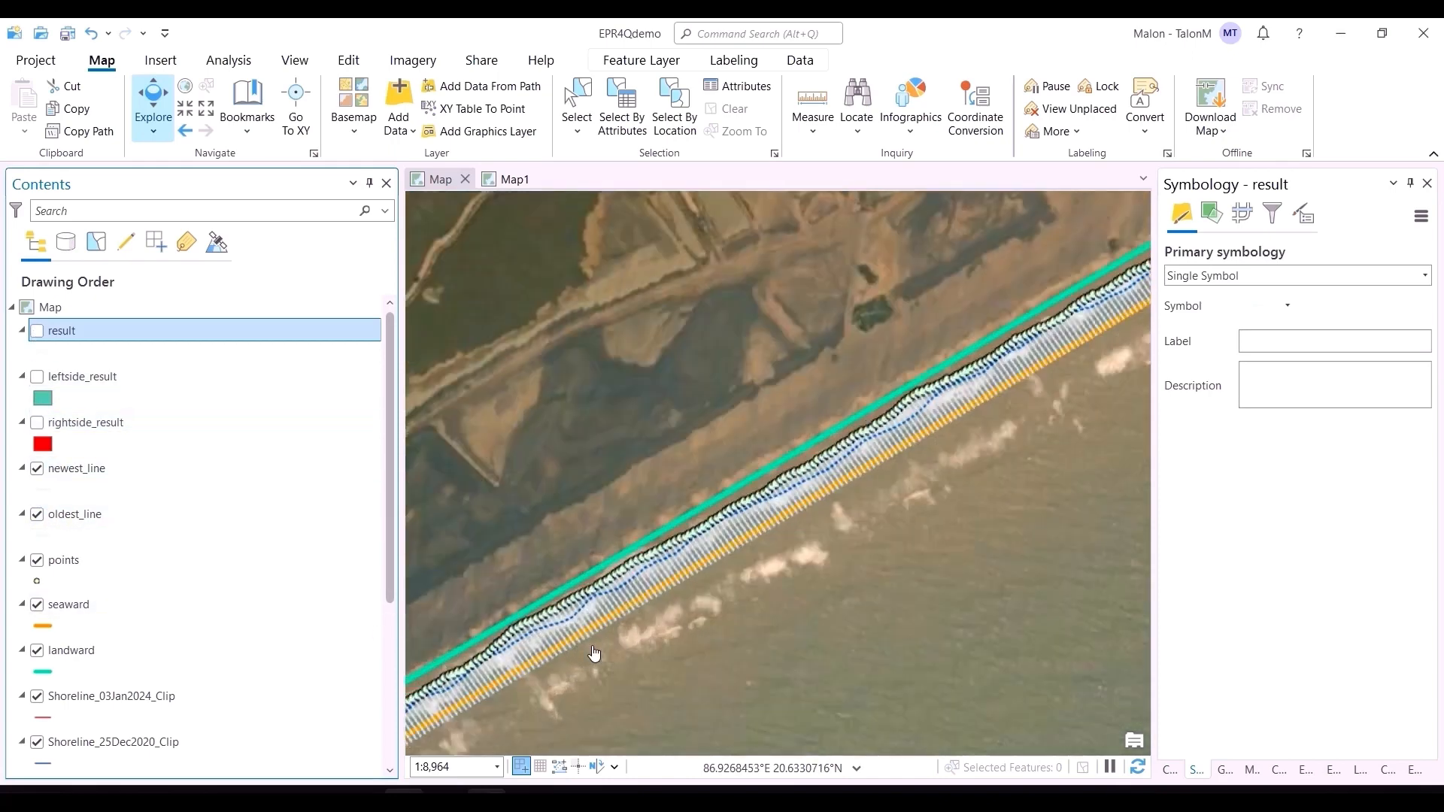
{"action": "left_click_drag", "start_coordinate": [607, 660], "coordinate": [831, 482]}
{"action": "left_click_drag", "start_coordinate": [689, 593], "coordinate": [716, 581]}
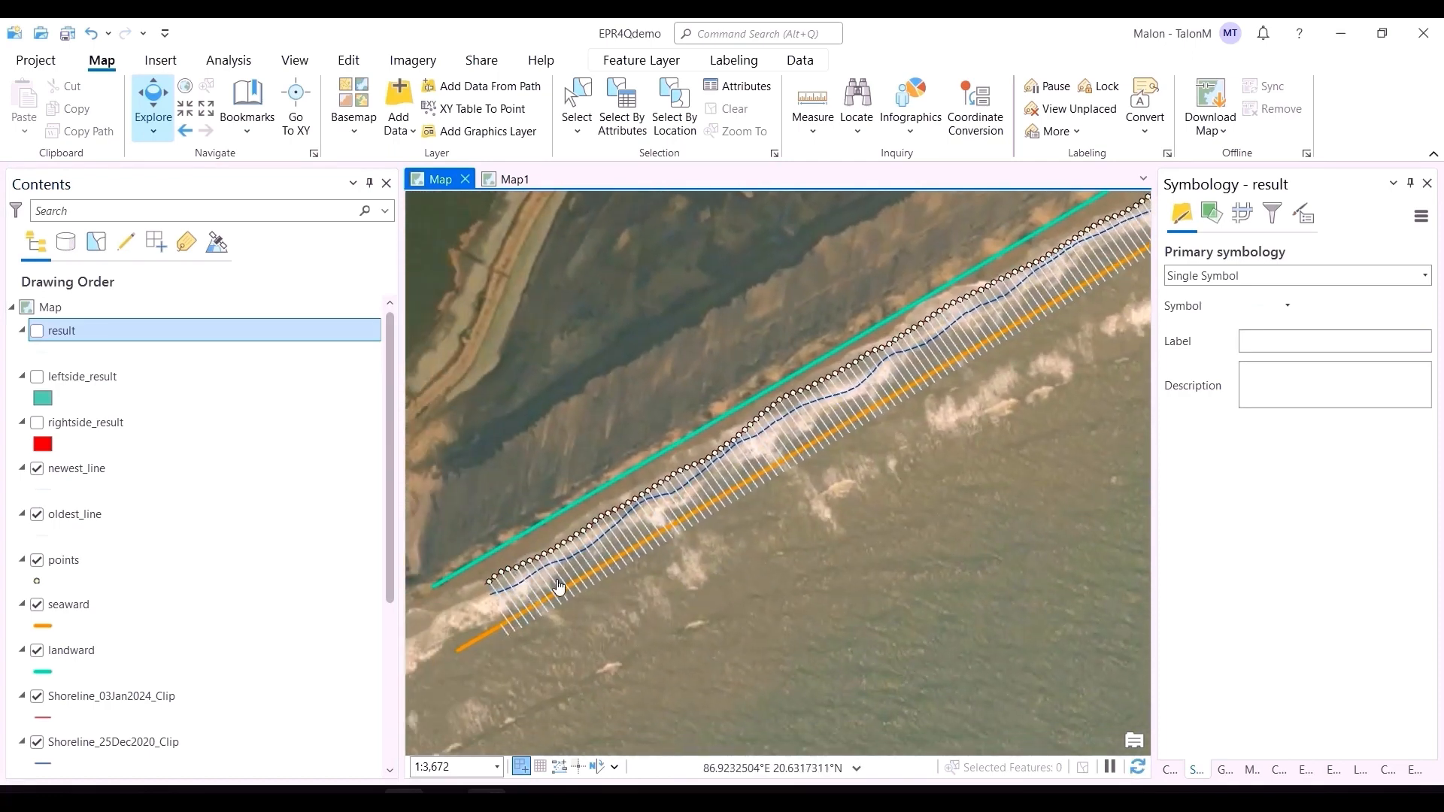
{"action": "scroll", "coordinate": [825, 467], "scroll_direction": "up", "scroll_amount": 3}
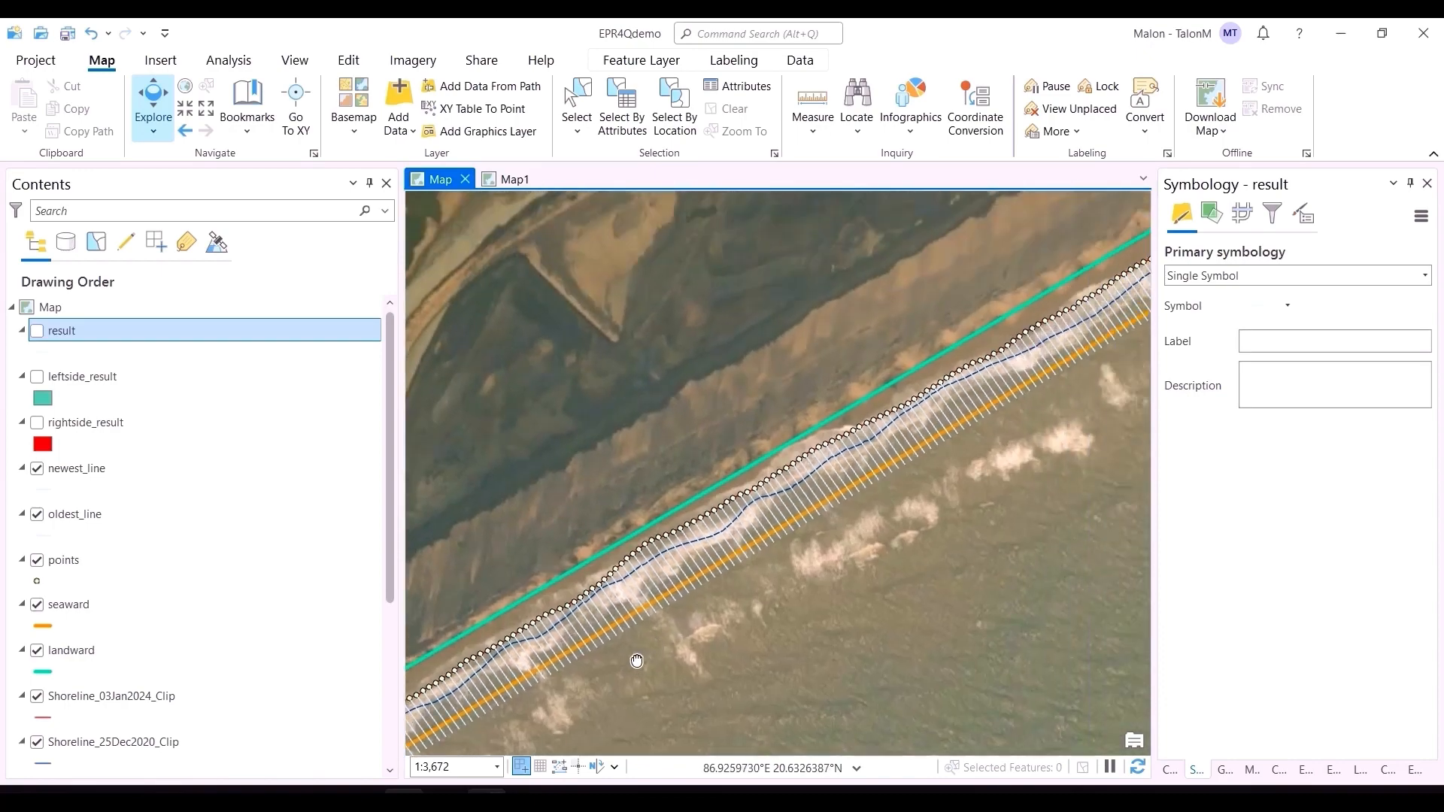
{"action": "scroll", "coordinate": [808, 625], "scroll_direction": "up", "scroll_amount": 5}
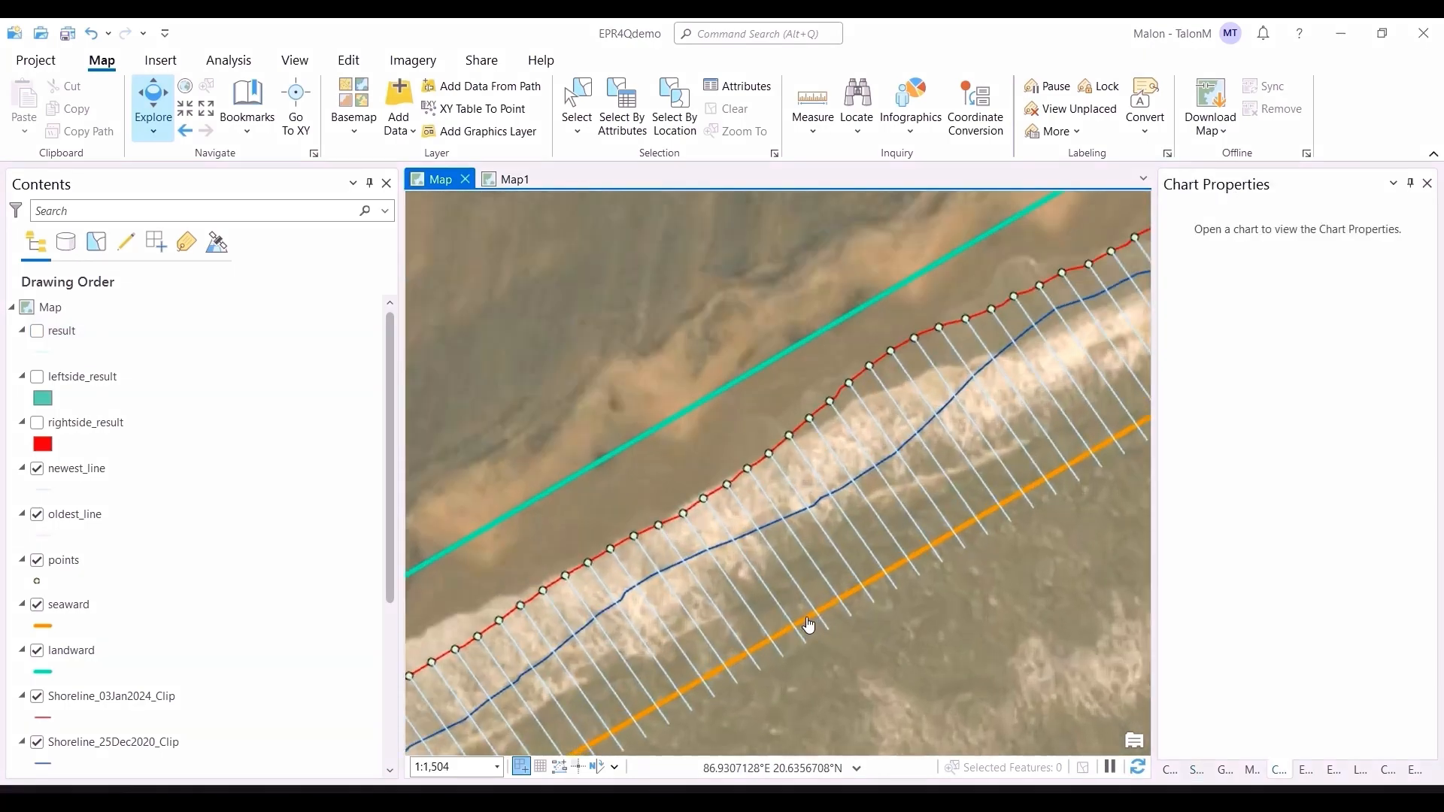
{"action": "scroll", "coordinate": [848, 632], "scroll_direction": "down", "scroll_amount": 1}
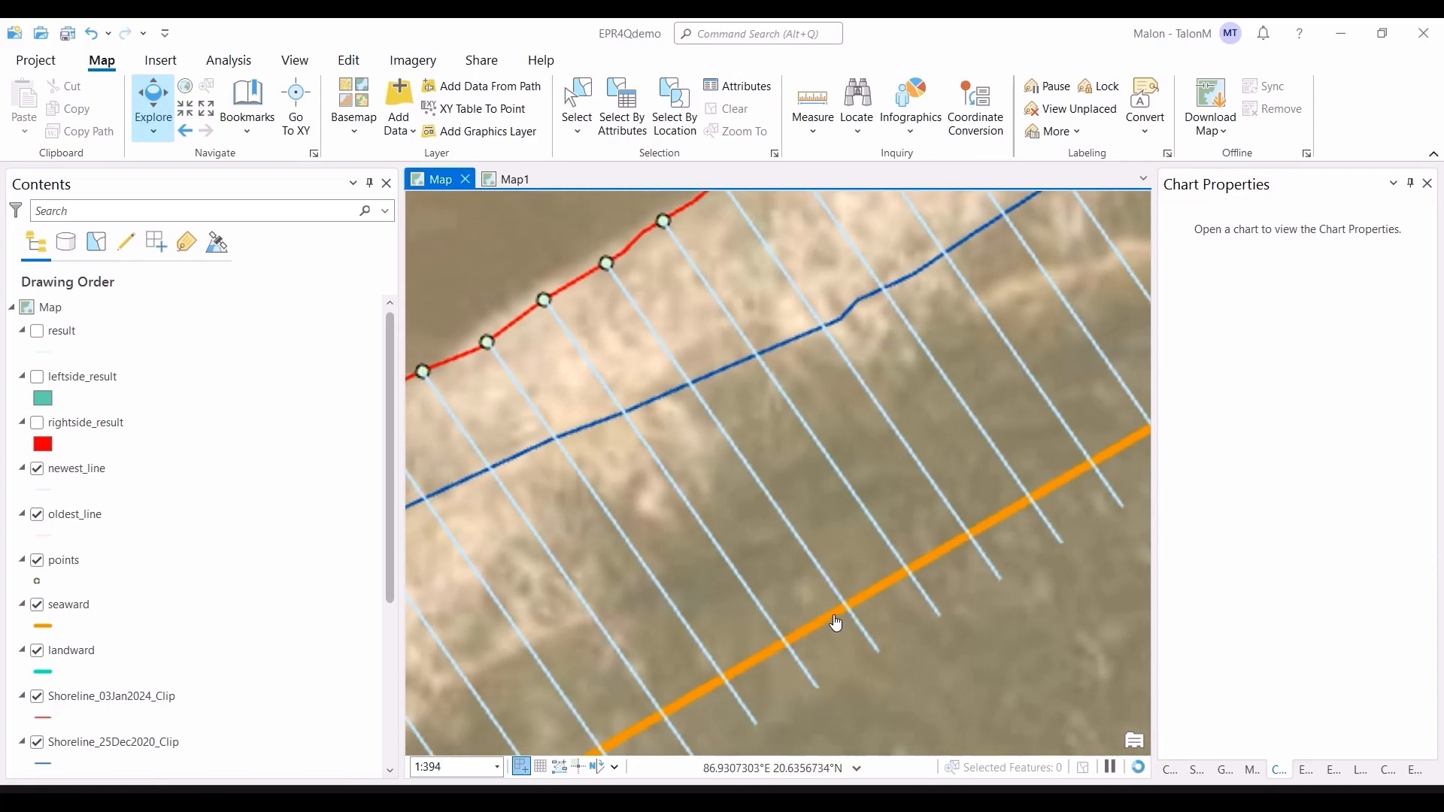
{"action": "left_click", "coordinate": [816, 105]}
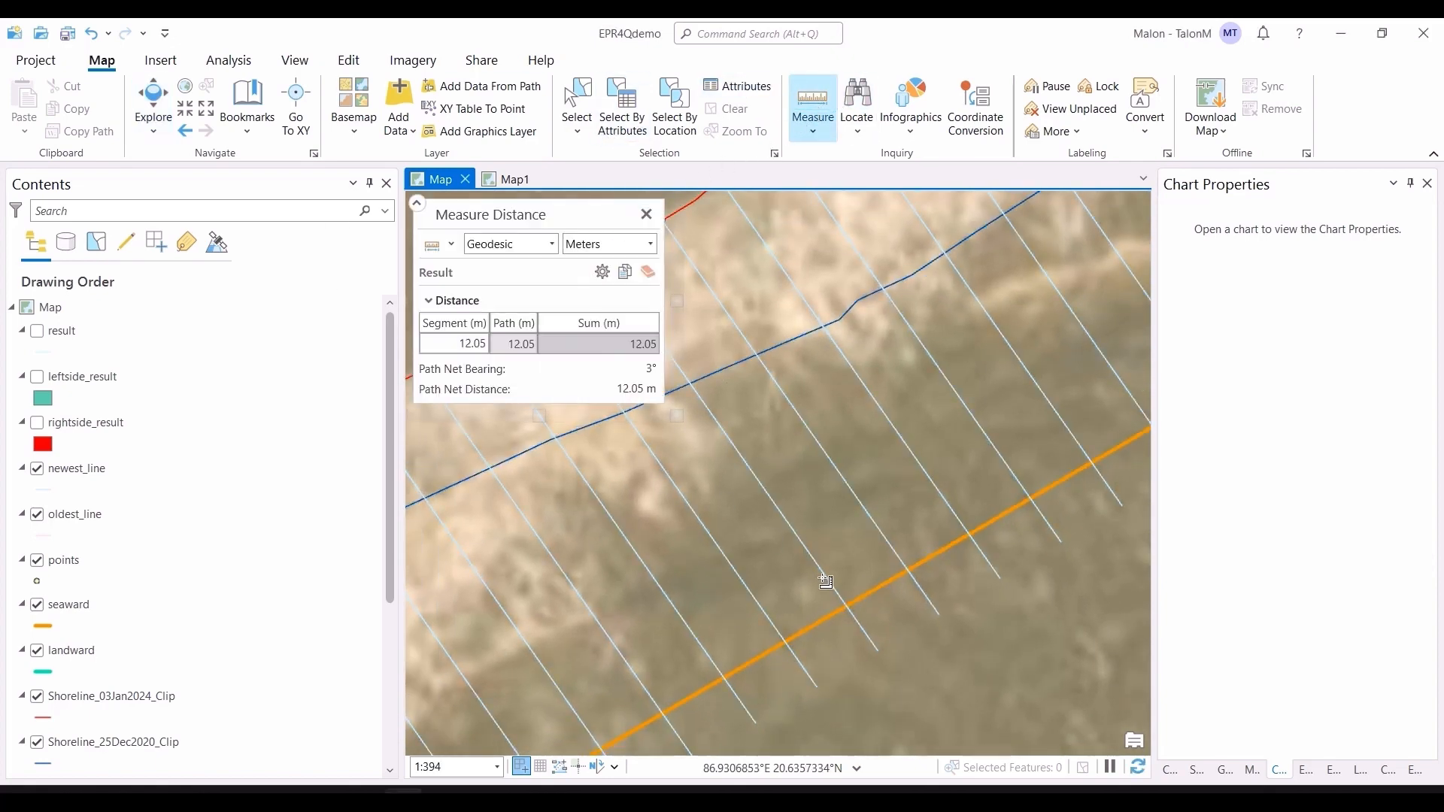
{"action": "left_click", "coordinate": [780, 633]}
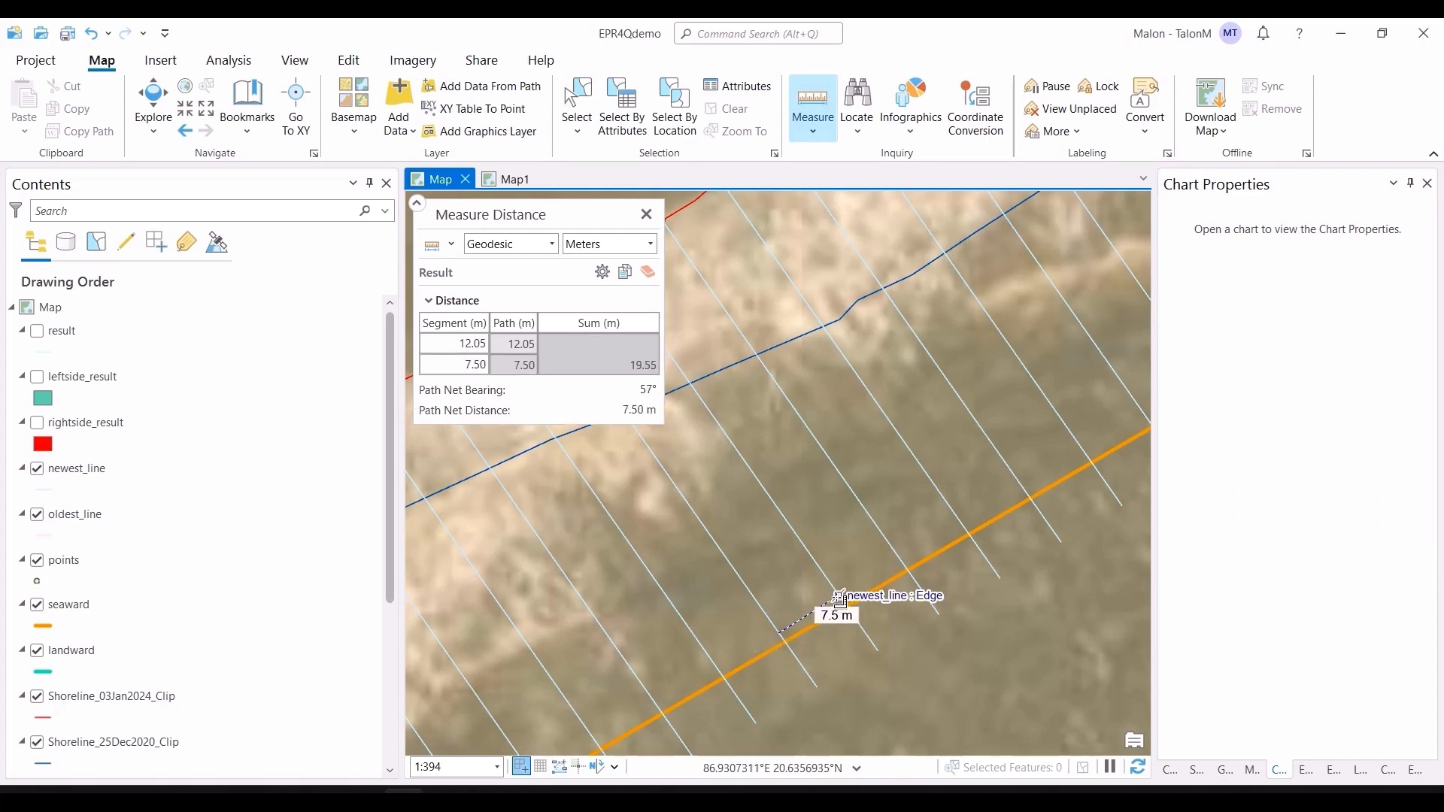
{"action": "left_click", "coordinate": [840, 599]}
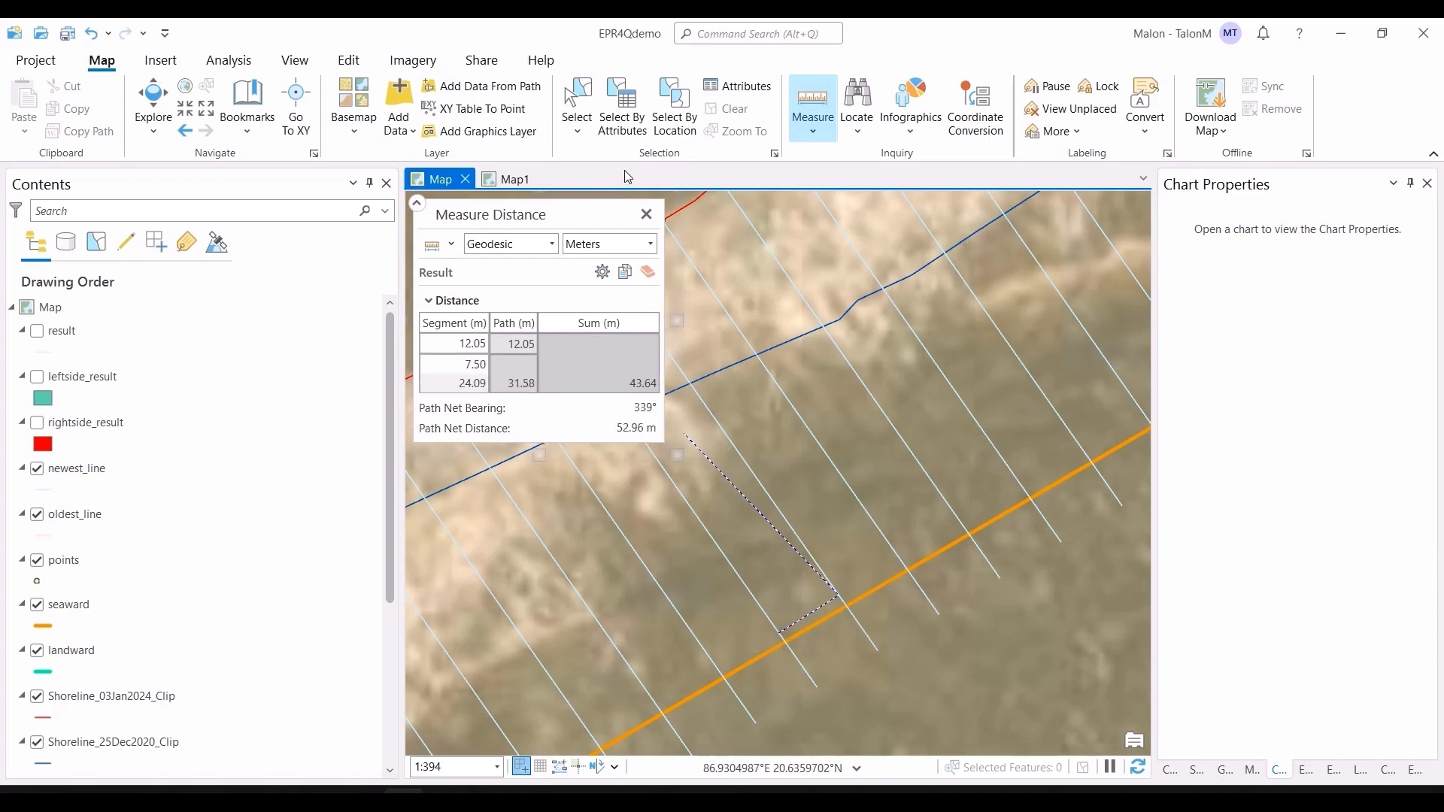
{"action": "left_click", "coordinate": [647, 216]}
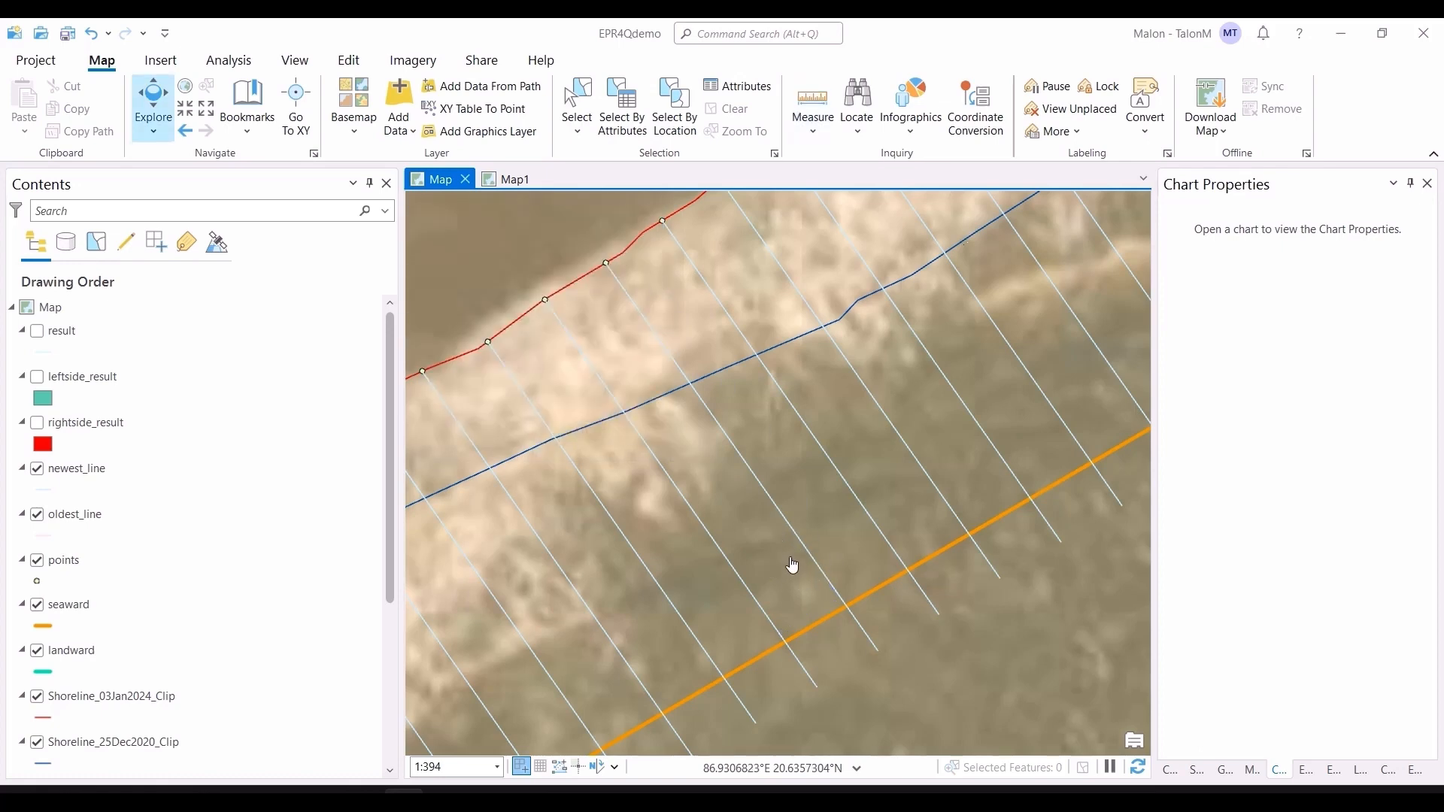
Step: Open the Windows Calculator, compute 2000 divided by 7.5, and close it
{"action": "key", "text": "super"}
{"action": "type", "text": "calc"}
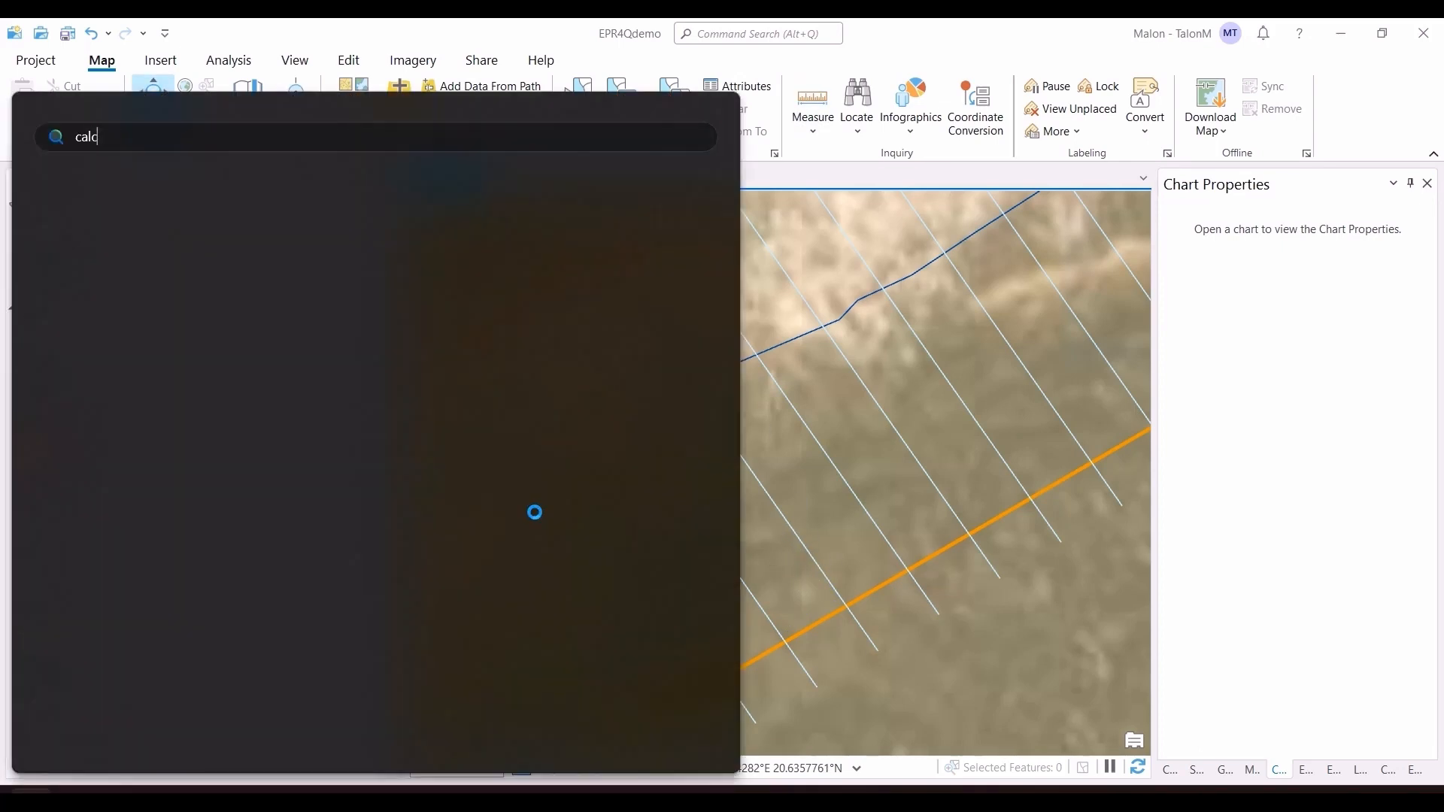
{"action": "key", "text": "Return"}
{"action": "type", "text": "2"}
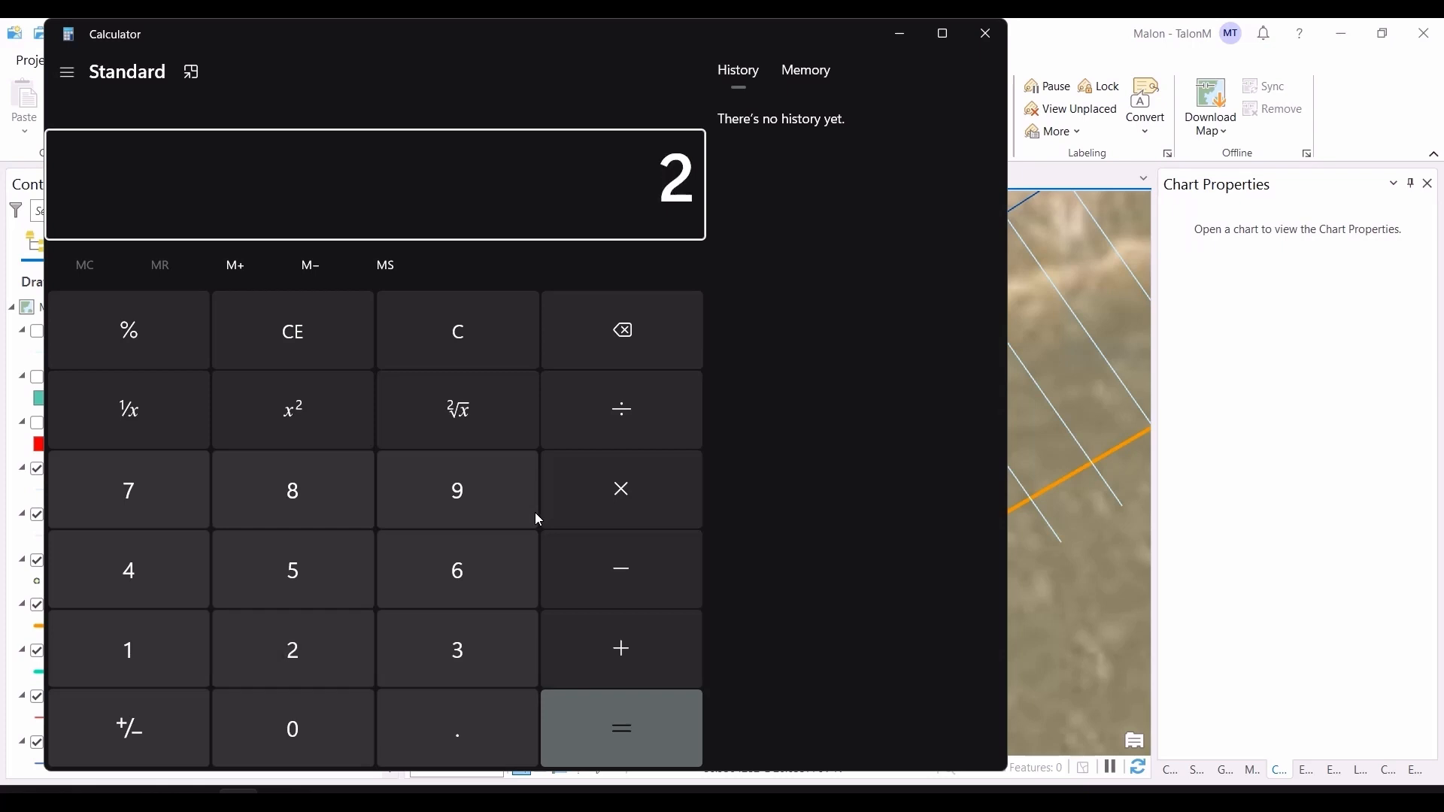
{"action": "type", "text": "000/7.5"}
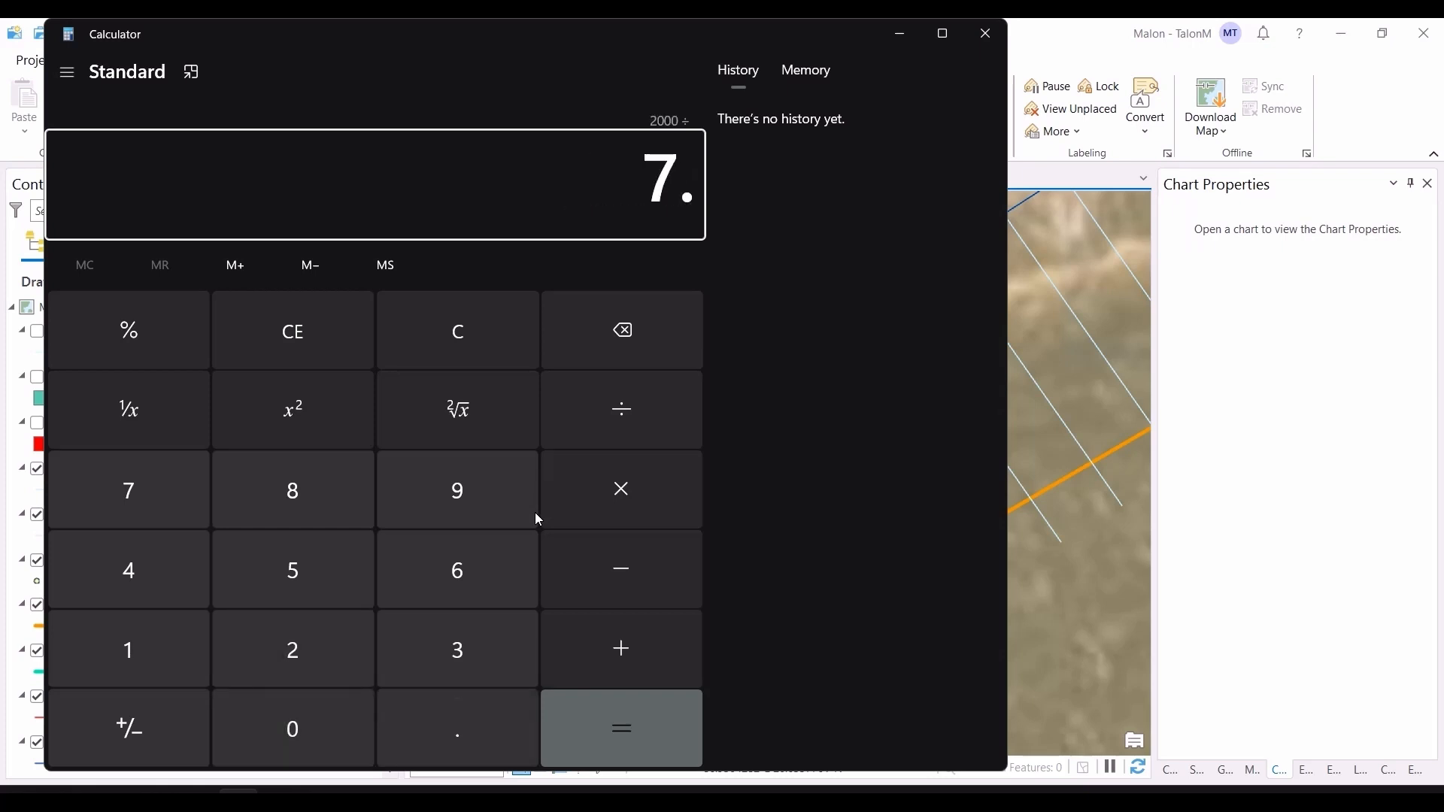
{"action": "key", "text": "Return"}
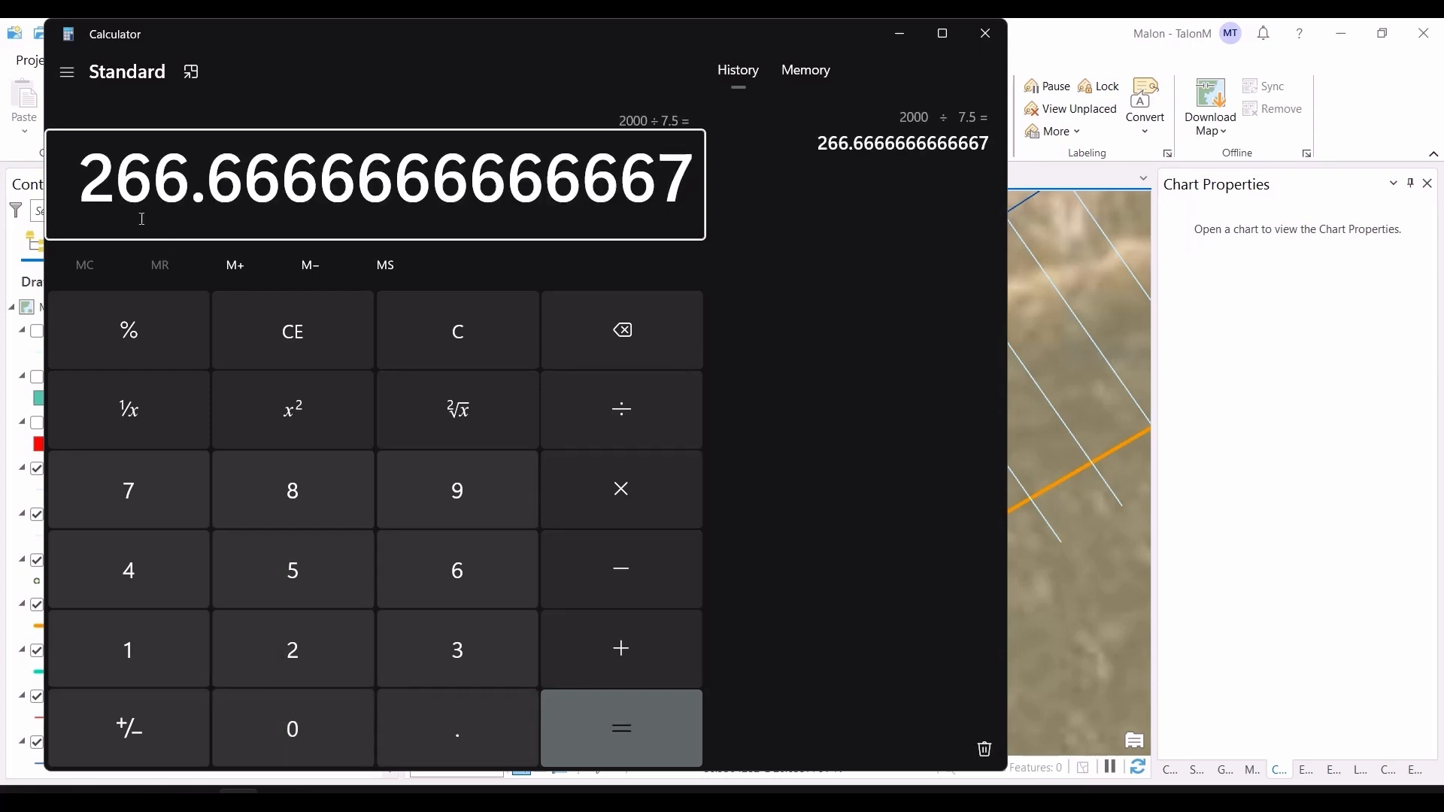
{"action": "left_click", "coordinate": [985, 34]}
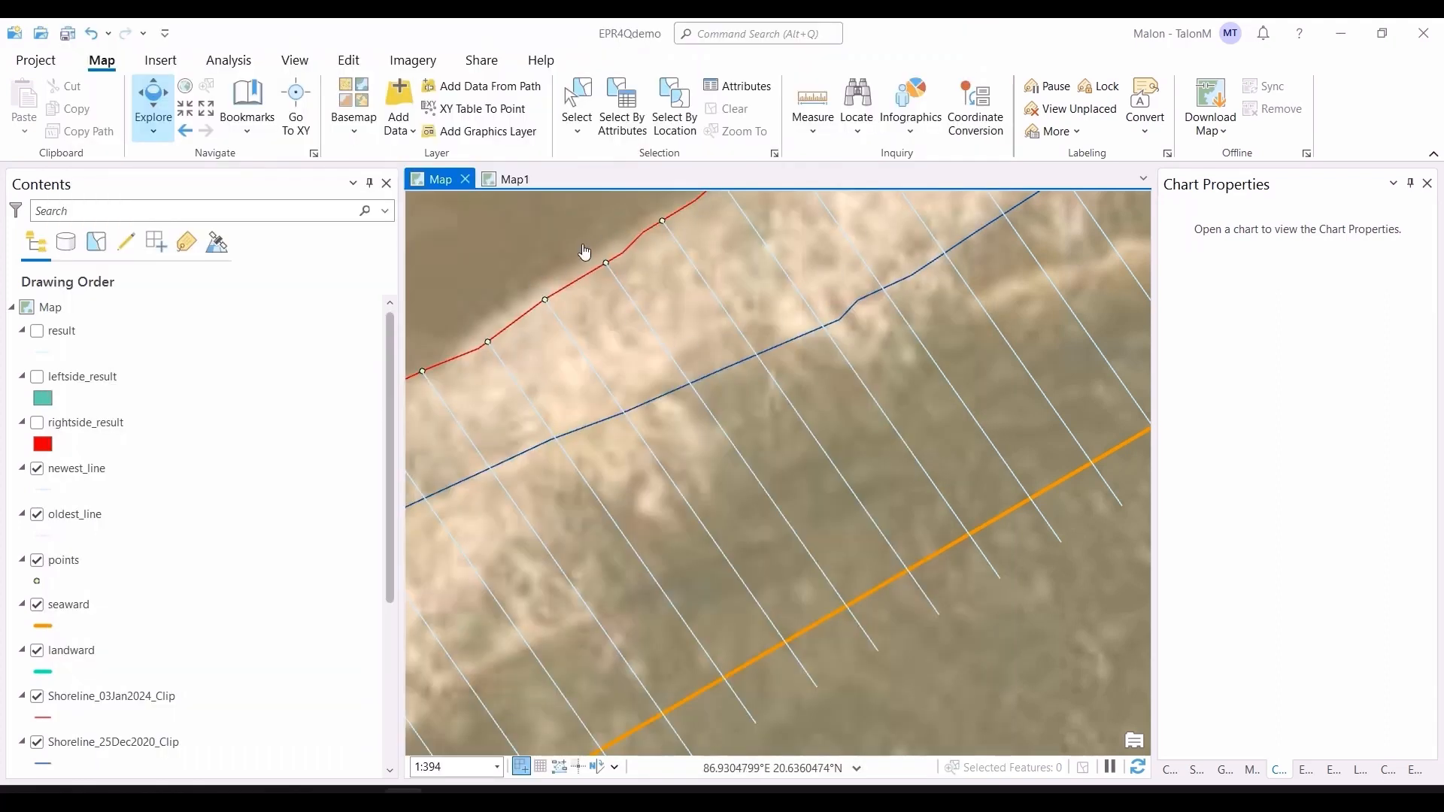
Step: Open the points layer's attribute table to inspect it, then close it
{"action": "right_click", "coordinate": [146, 559]}
{"action": "left_click", "coordinate": [263, 134]}
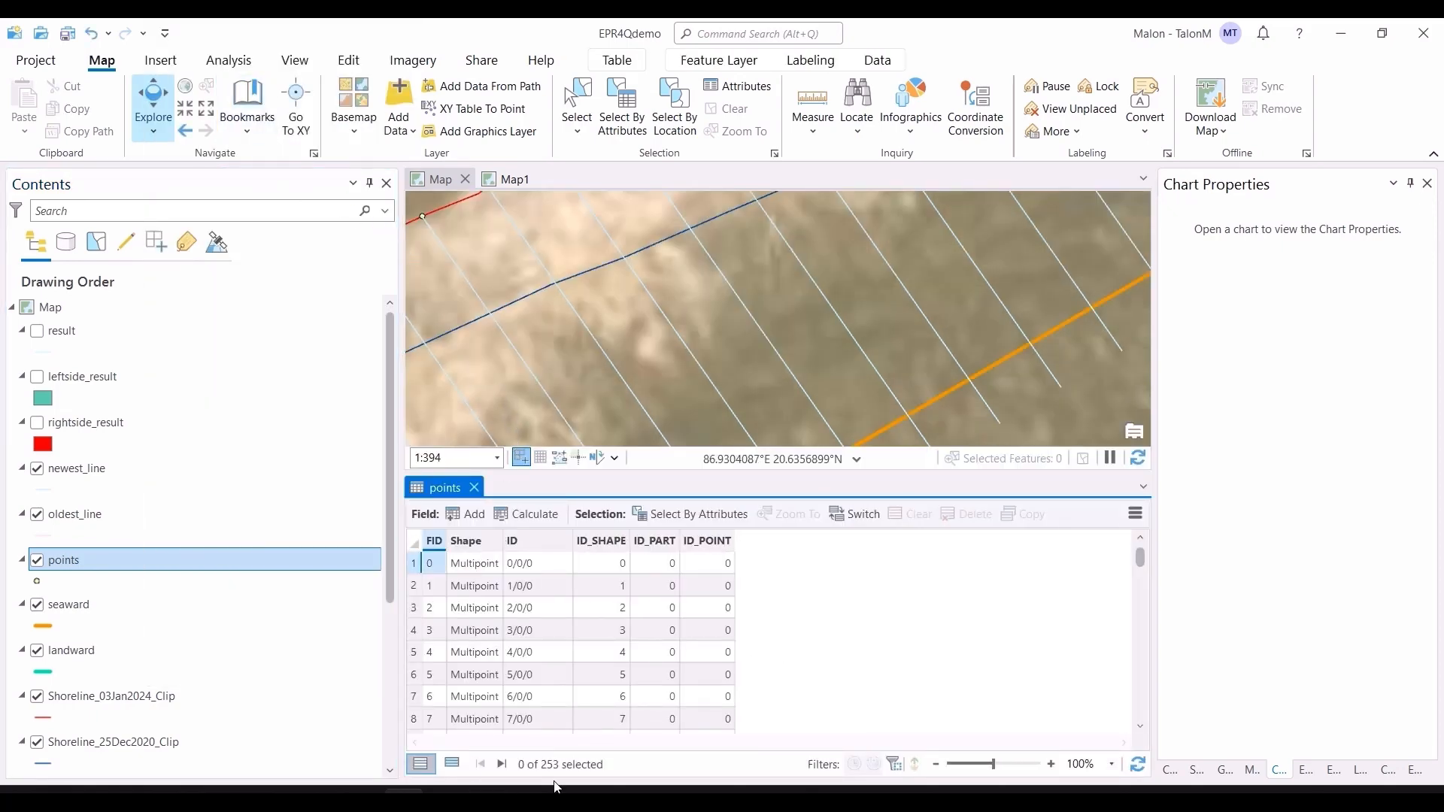
{"action": "left_click", "coordinate": [475, 488]}
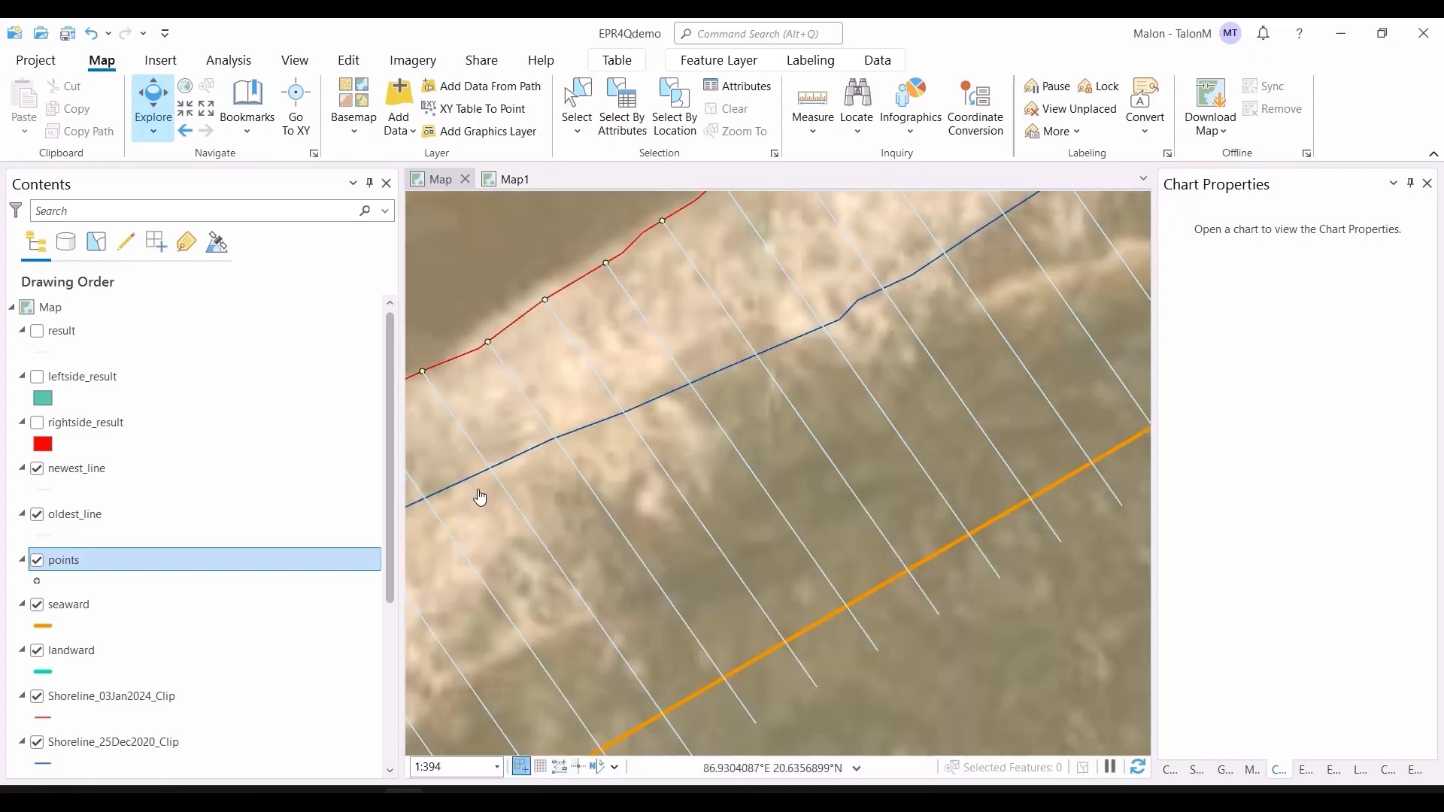
Step: Hide the points and oldest_line layers
{"action": "scroll", "coordinate": [803, 534], "scroll_direction": "down", "scroll_amount": 2}
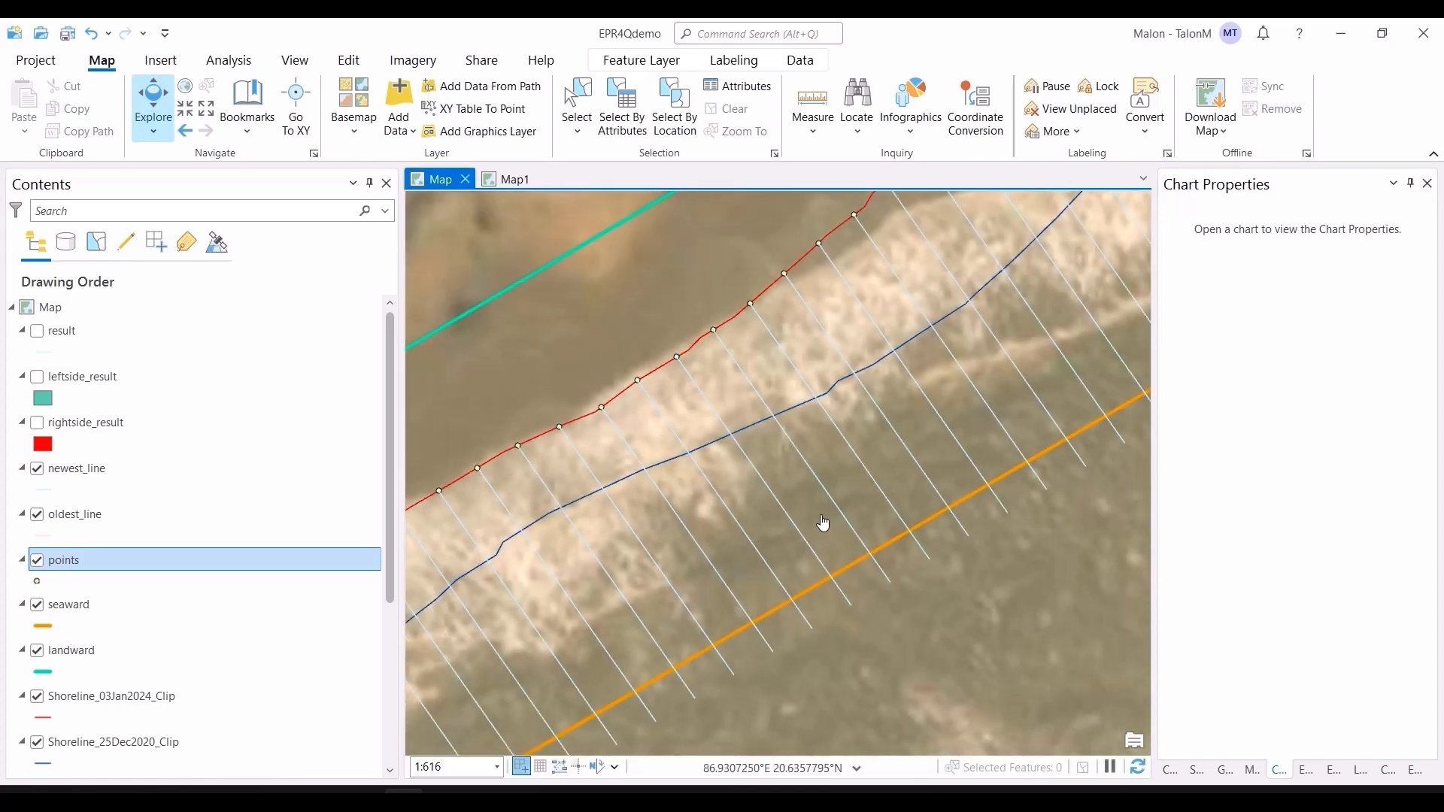
{"action": "key", "text": "alt+Tab"}
{"action": "scroll", "coordinate": [599, 500], "scroll_direction": "down", "scroll_amount": 3}
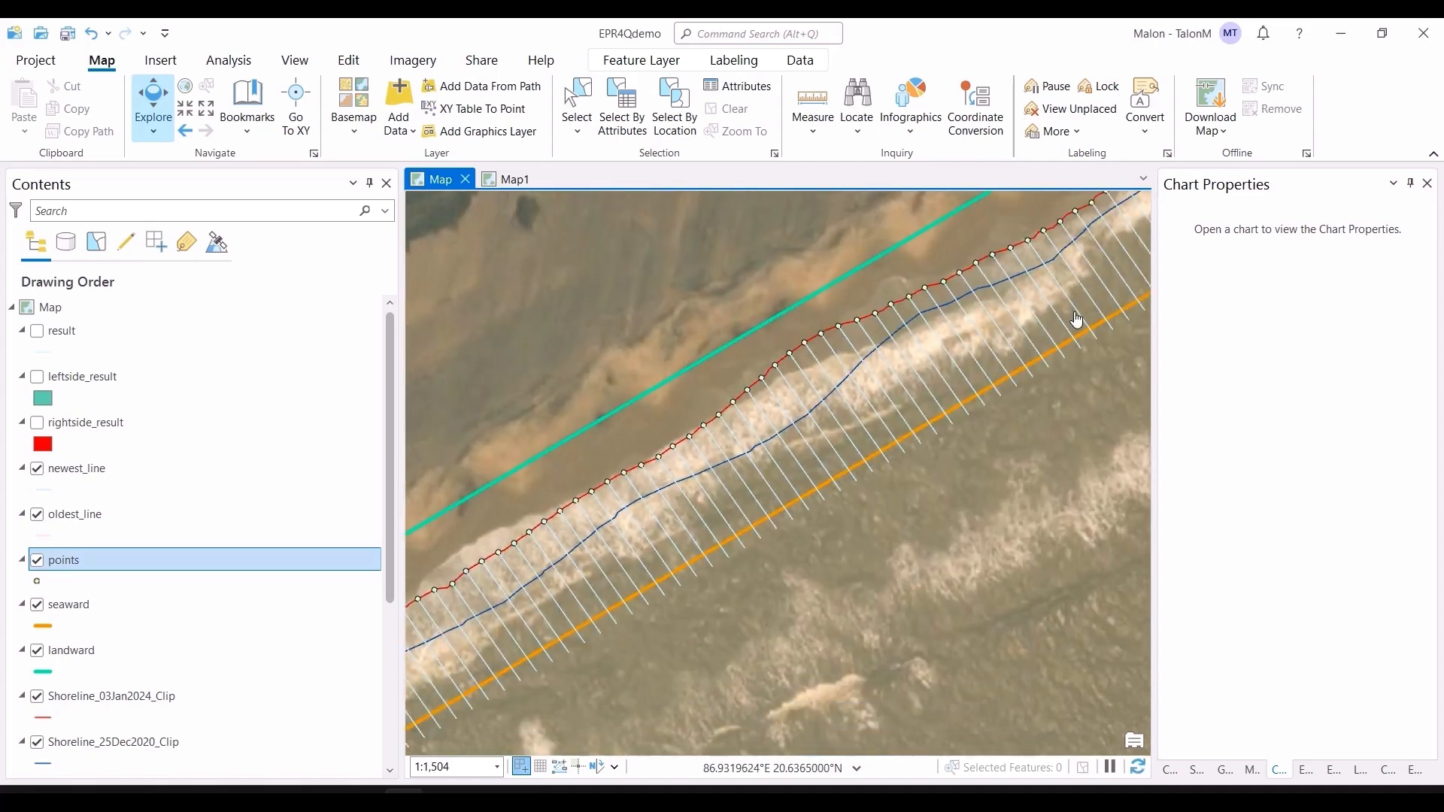
{"action": "scroll", "coordinate": [1055, 436], "scroll_direction": "down", "scroll_amount": 3}
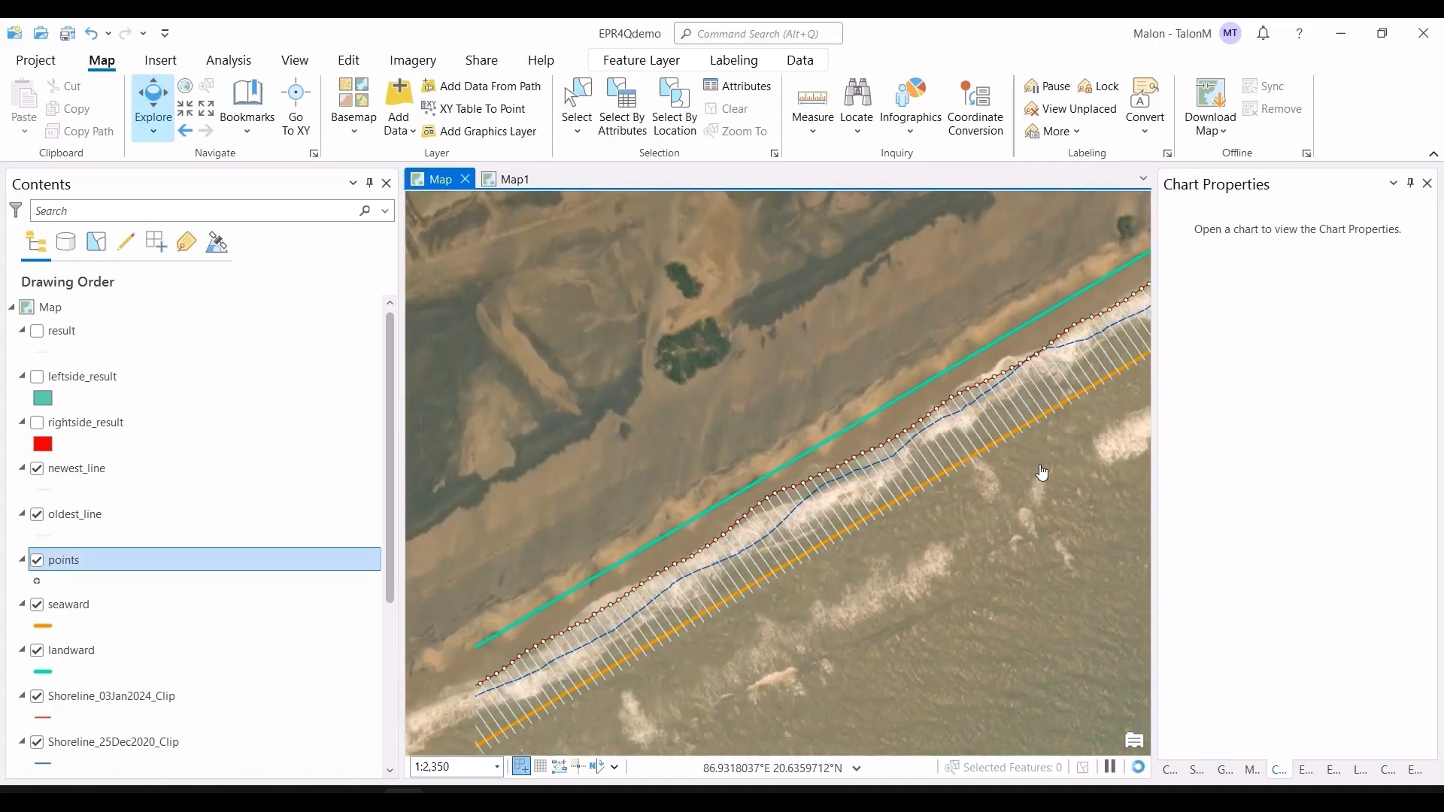
{"action": "scroll", "coordinate": [1045, 471], "scroll_direction": "down", "scroll_amount": 2}
{"action": "left_click_drag", "start_coordinate": [1073, 464], "coordinate": [780, 557]}
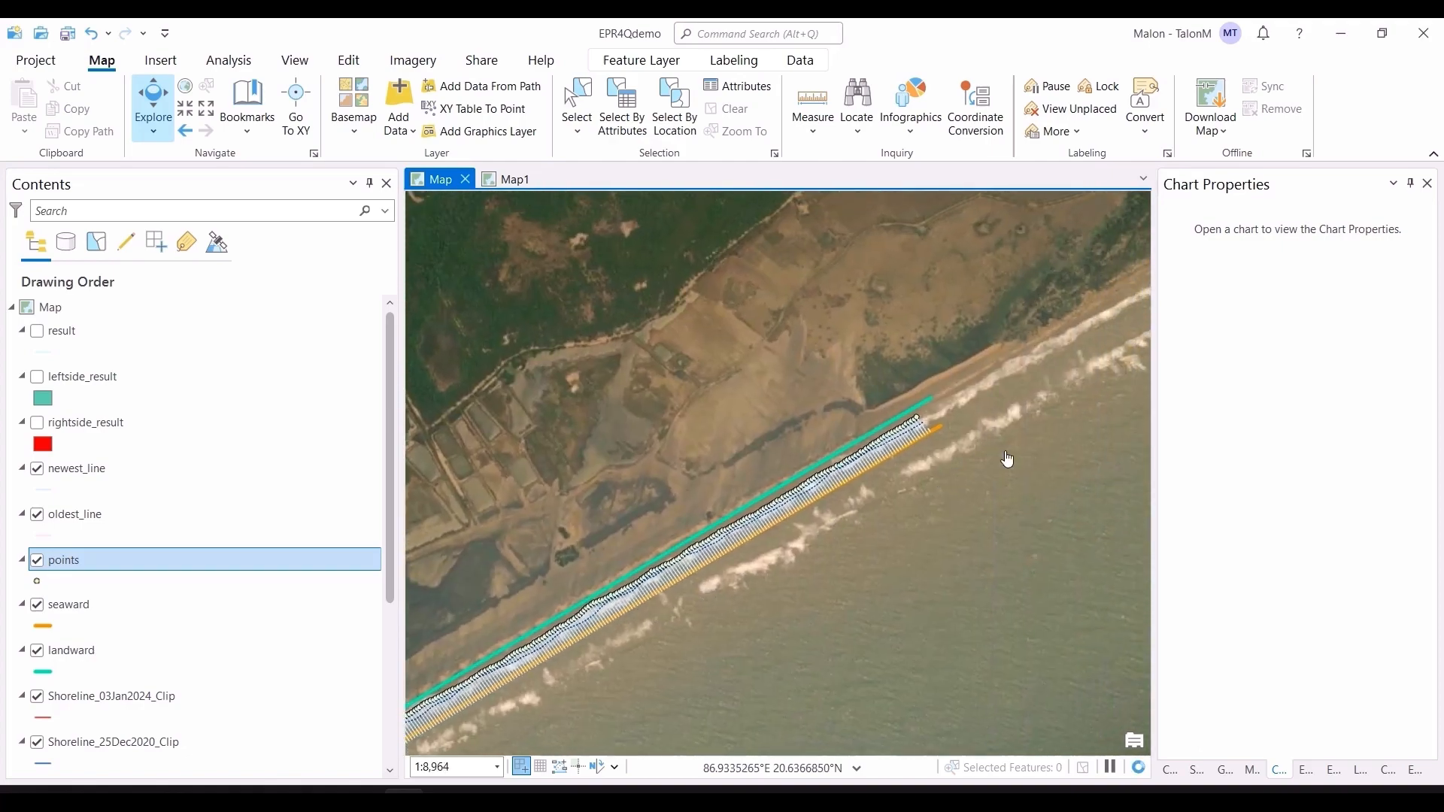
{"action": "scroll", "coordinate": [999, 463], "scroll_direction": "up", "scroll_amount": 2}
{"action": "scroll", "coordinate": [931, 487], "scroll_direction": "up", "scroll_amount": 1}
{"action": "left_click_drag", "start_coordinate": [781, 463], "coordinate": [901, 497]}
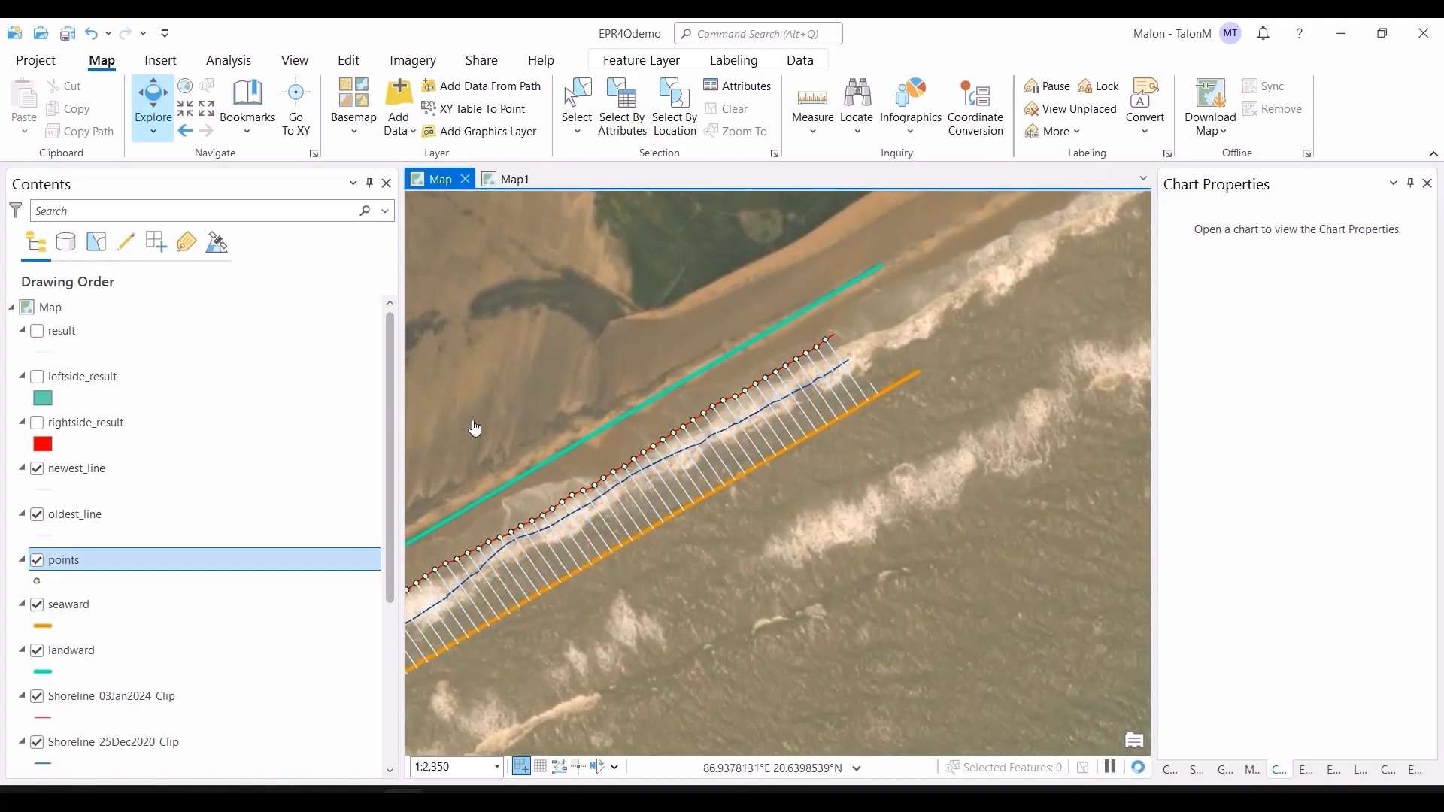
{"action": "left_click", "coordinate": [38, 560]}
{"action": "left_click", "coordinate": [37, 514]}
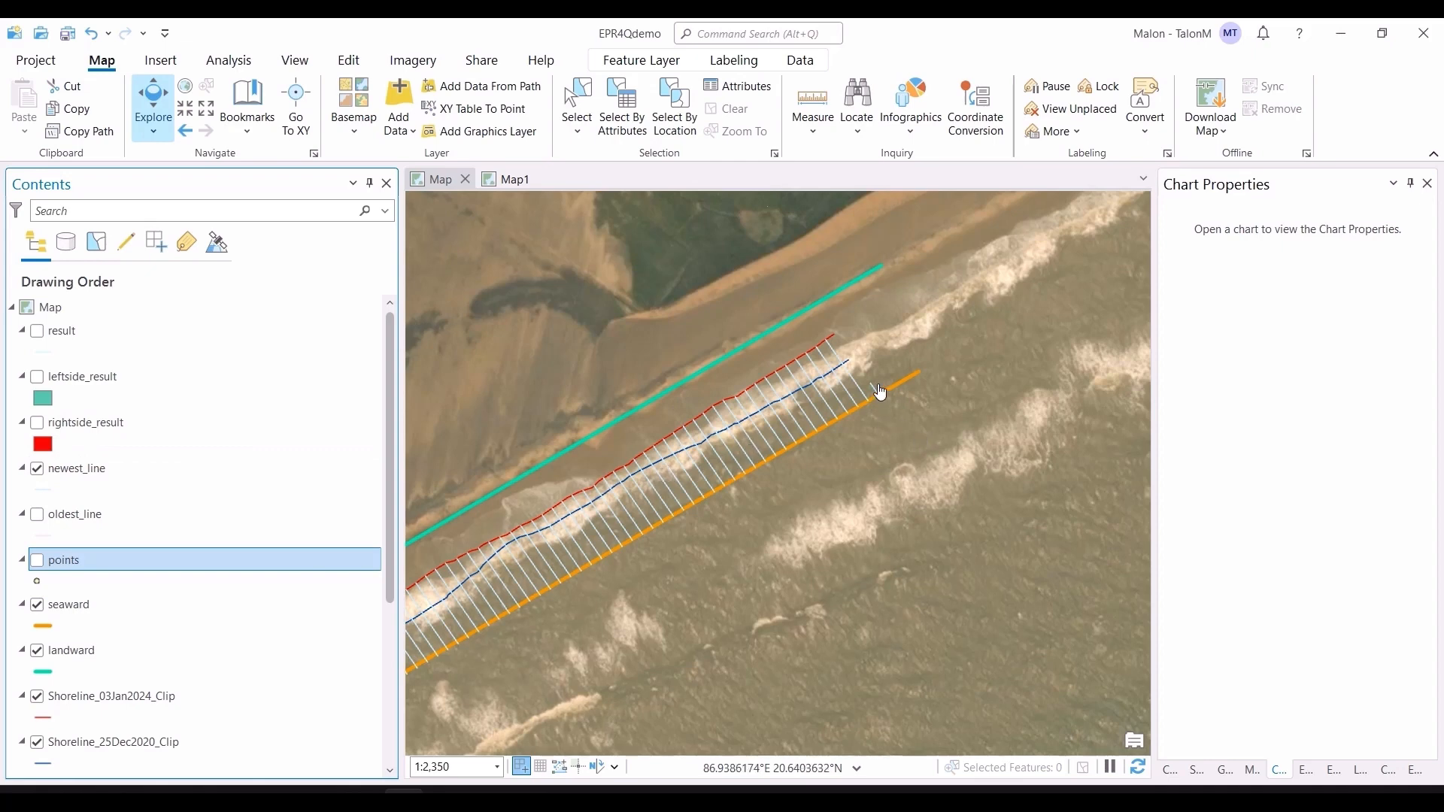
Step: Switch the displayed shoreline by hiding newest_line and showing oldest_line
{"action": "scroll", "coordinate": [880, 392], "scroll_direction": "up", "scroll_amount": 2}
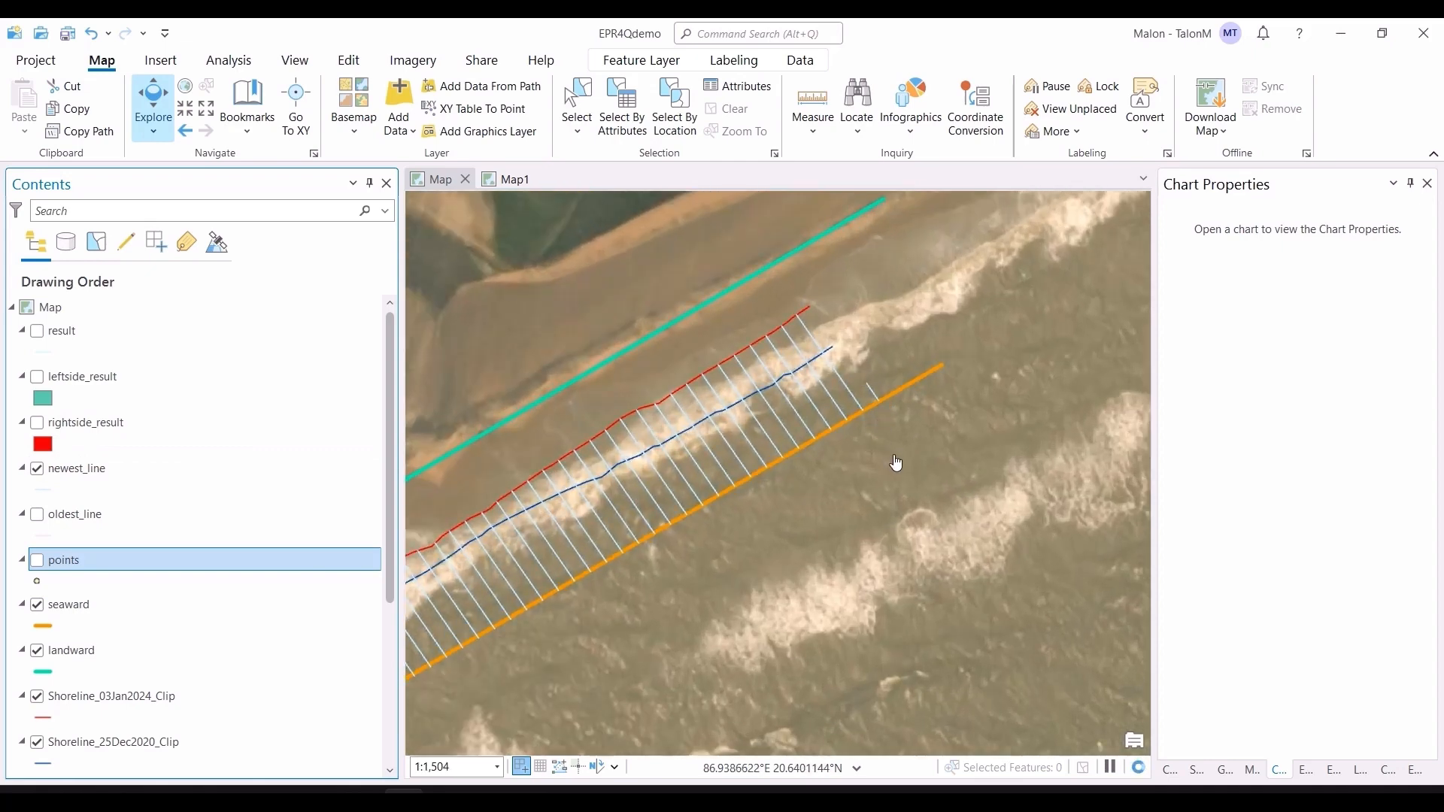
{"action": "scroll", "coordinate": [905, 460], "scroll_direction": "down", "scroll_amount": 2}
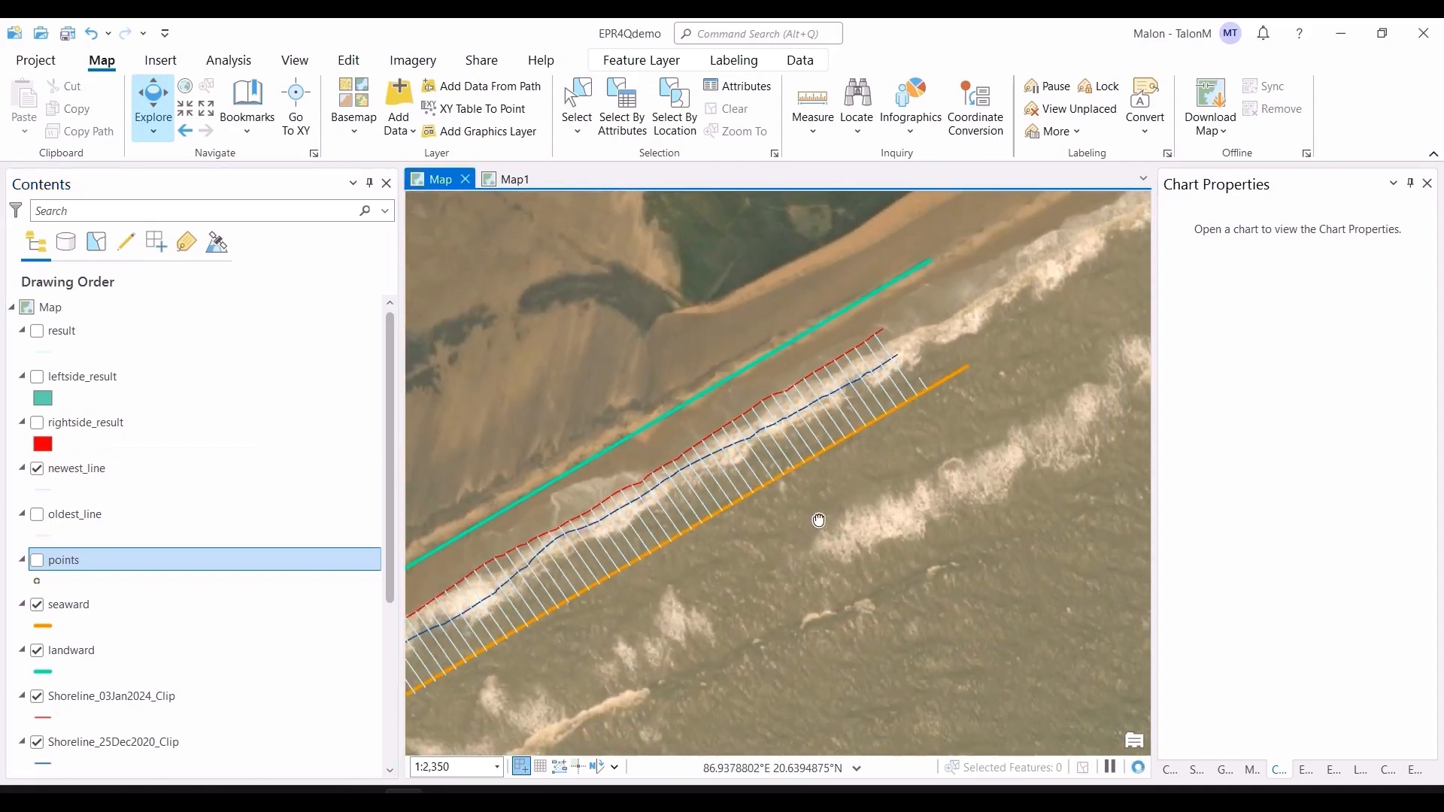
{"action": "left_click_drag", "start_coordinate": [842, 555], "coordinate": [1007, 466]}
{"action": "left_click_drag", "start_coordinate": [864, 598], "coordinate": [1059, 451]}
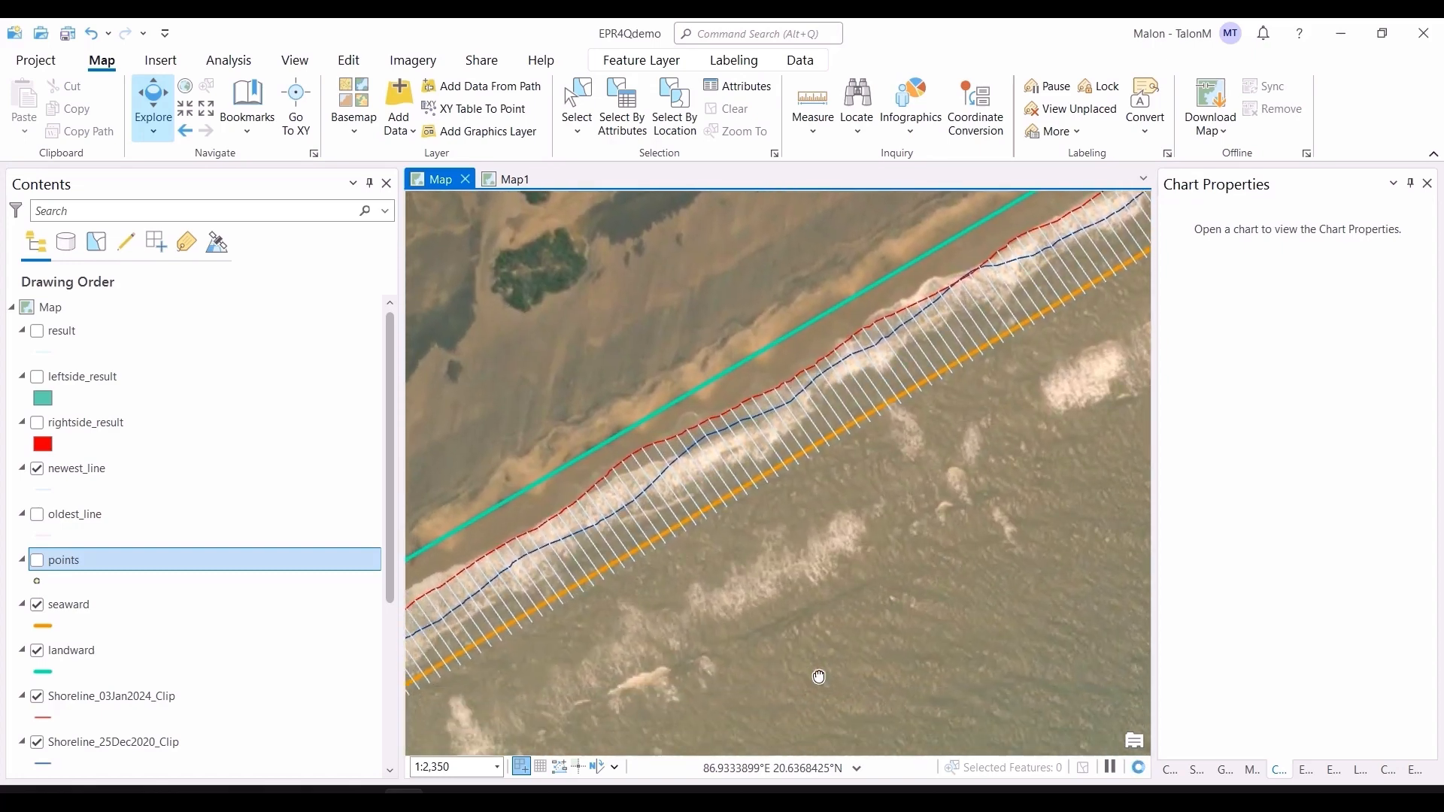
{"action": "left_click_drag", "start_coordinate": [819, 677], "coordinate": [1148, 578]}
{"action": "left_click_drag", "start_coordinate": [912, 667], "coordinate": [1063, 579]}
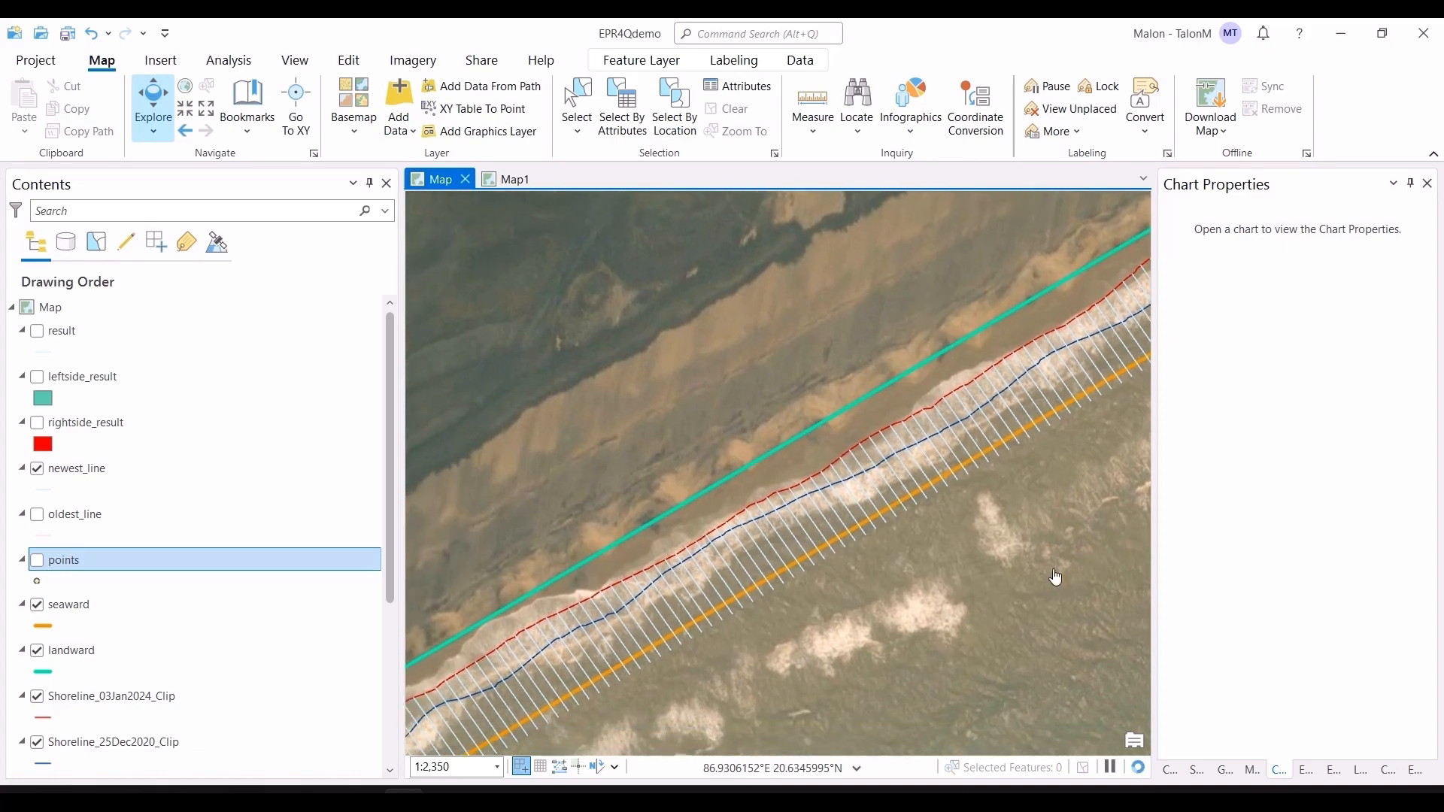
{"action": "left_click", "coordinate": [37, 468]}
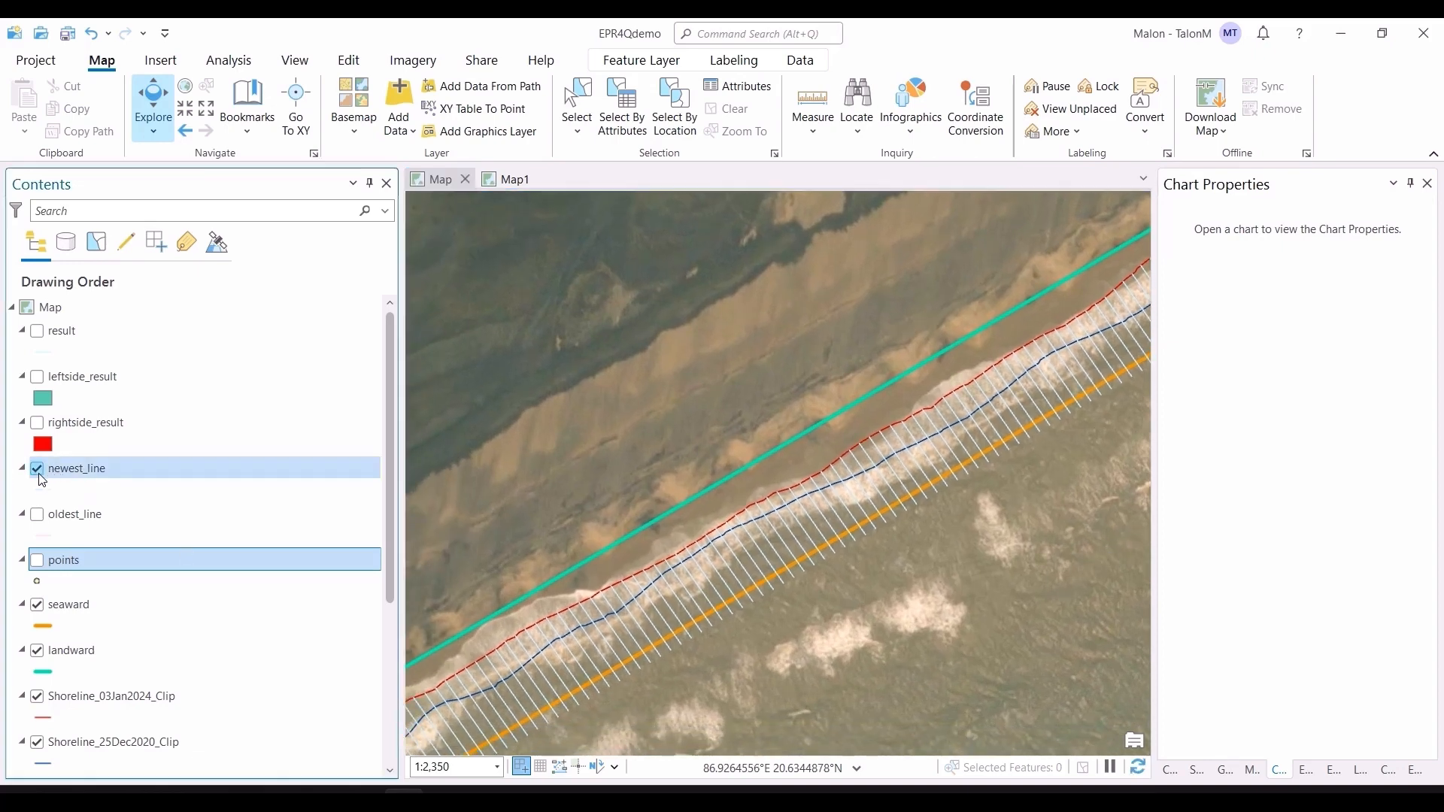
{"action": "left_click", "coordinate": [37, 515]}
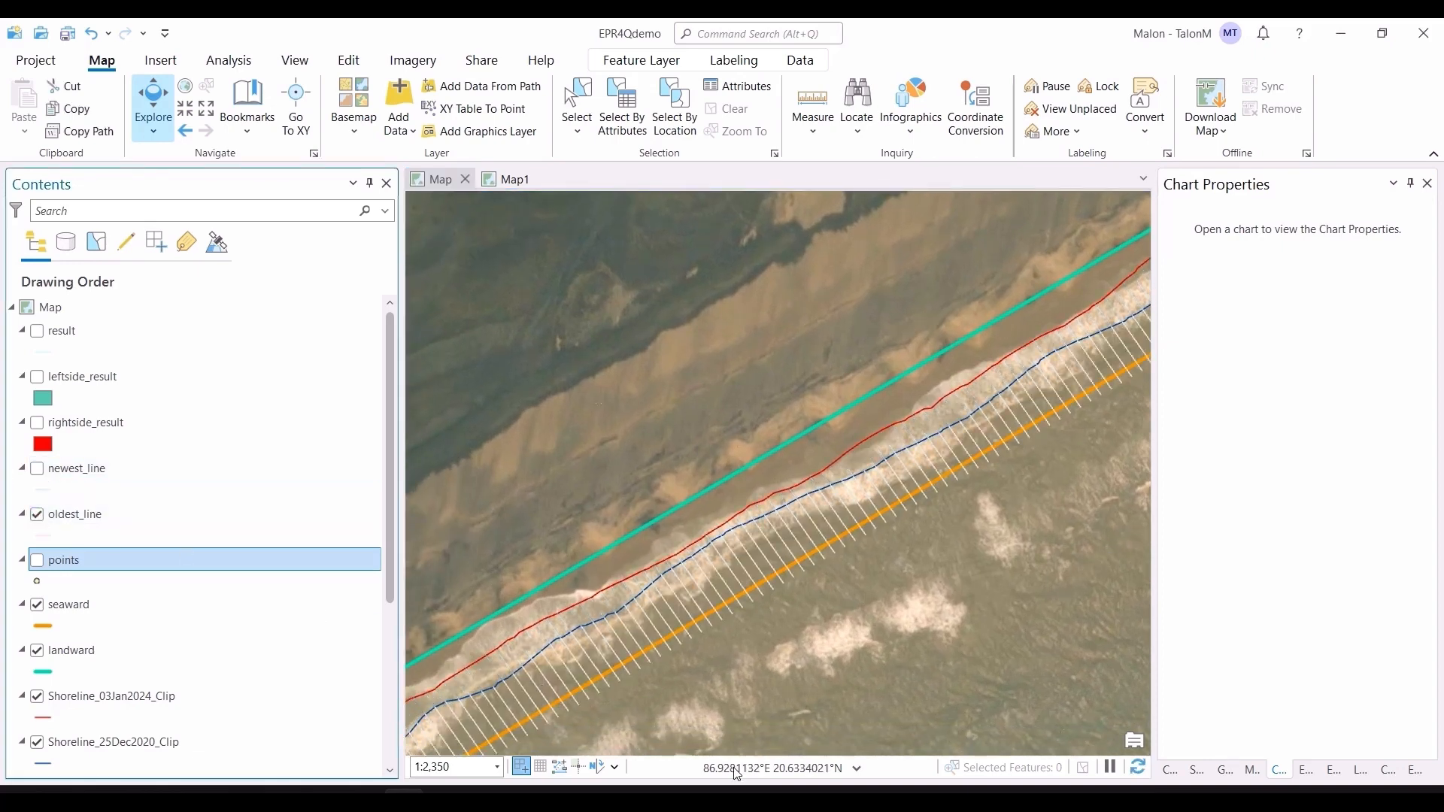
Step: Examine the oldest_line shoreline against the transects and baselines at different zoom levels
{"action": "left_click_drag", "start_coordinate": [662, 720], "coordinate": [1051, 477]}
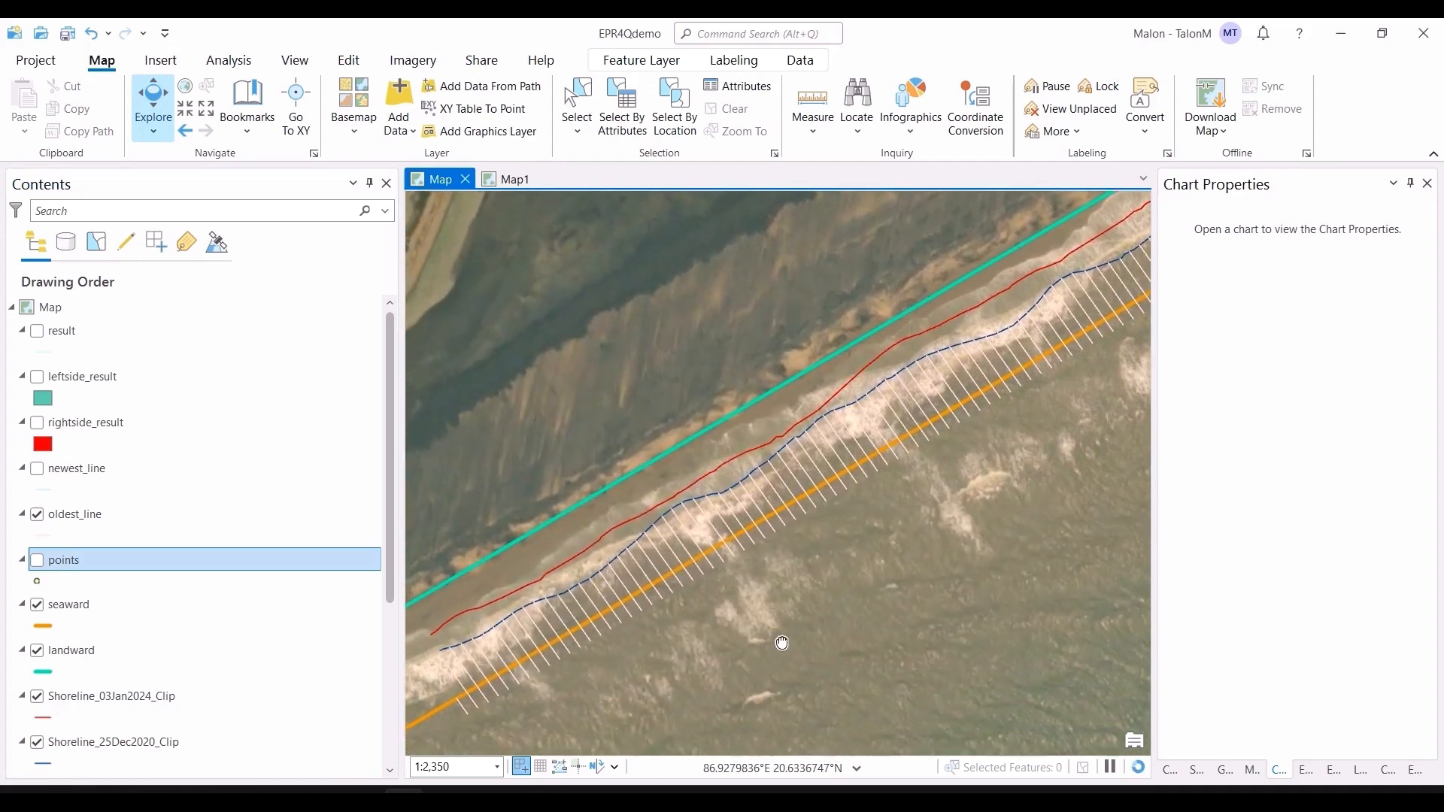
{"action": "left_click_drag", "start_coordinate": [782, 643], "coordinate": [871, 577]}
{"action": "scroll", "coordinate": [601, 623], "scroll_direction": "up", "scroll_amount": 3}
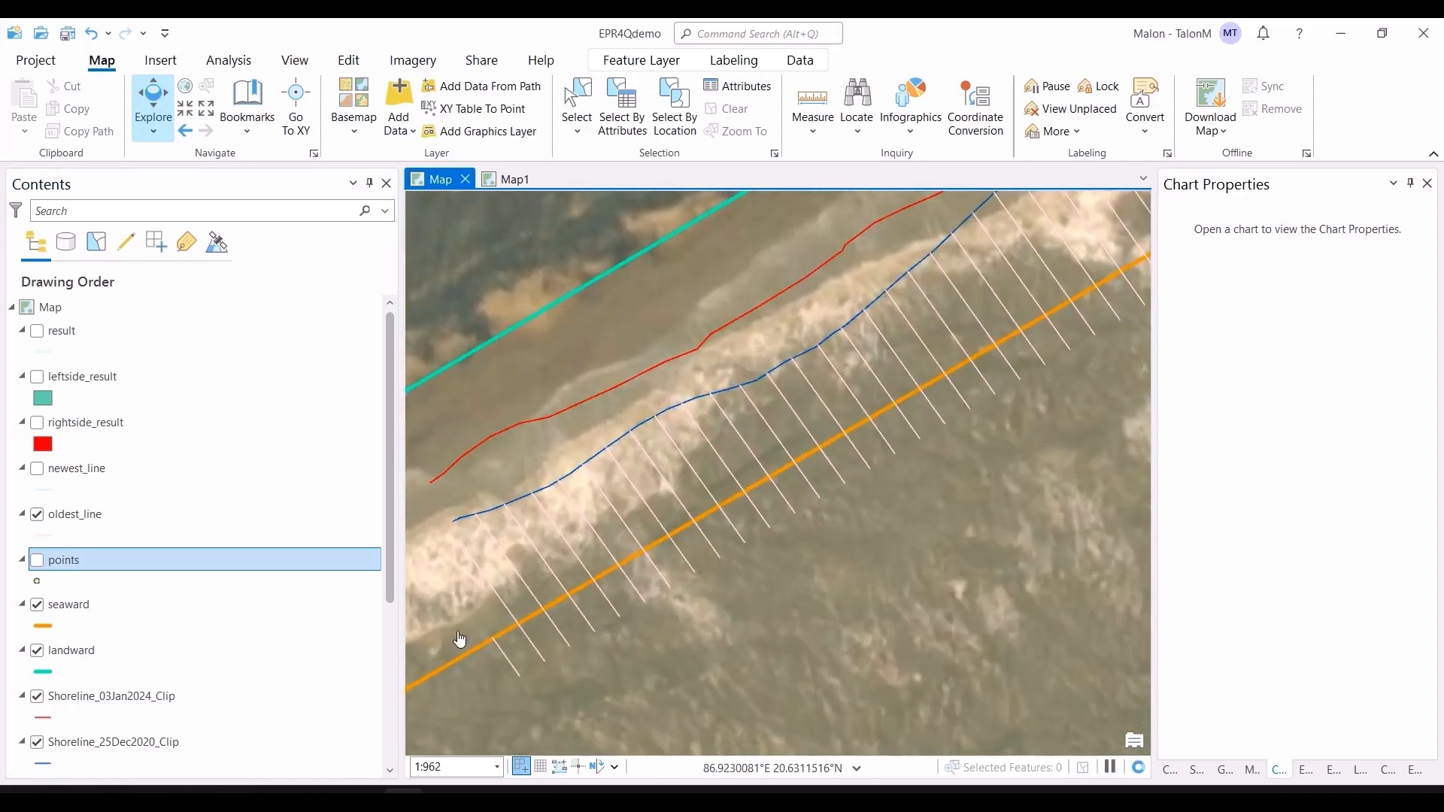
{"action": "scroll", "coordinate": [725, 655], "scroll_direction": "down", "scroll_amount": 2}
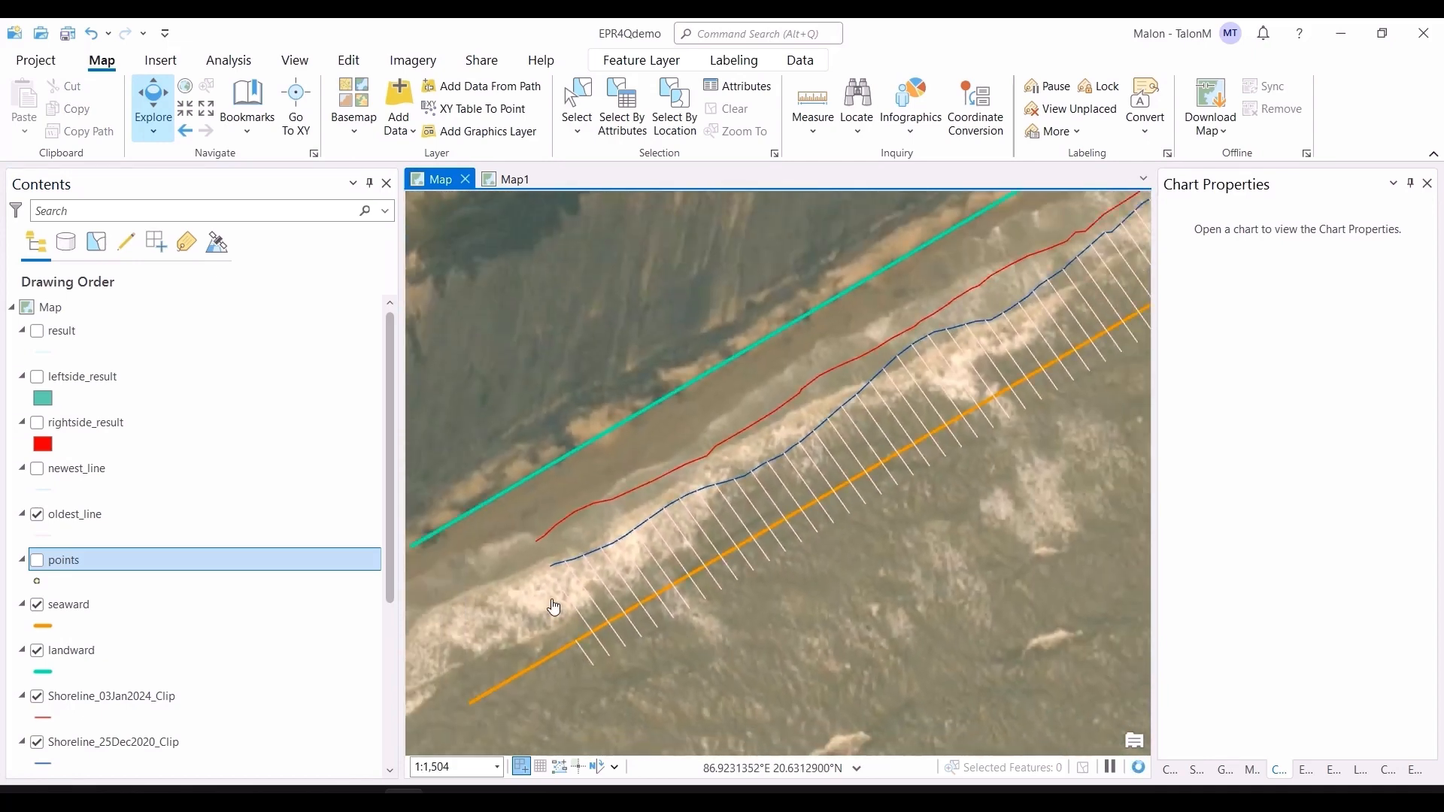
{"action": "left_click_drag", "start_coordinate": [571, 721], "coordinate": [642, 671]}
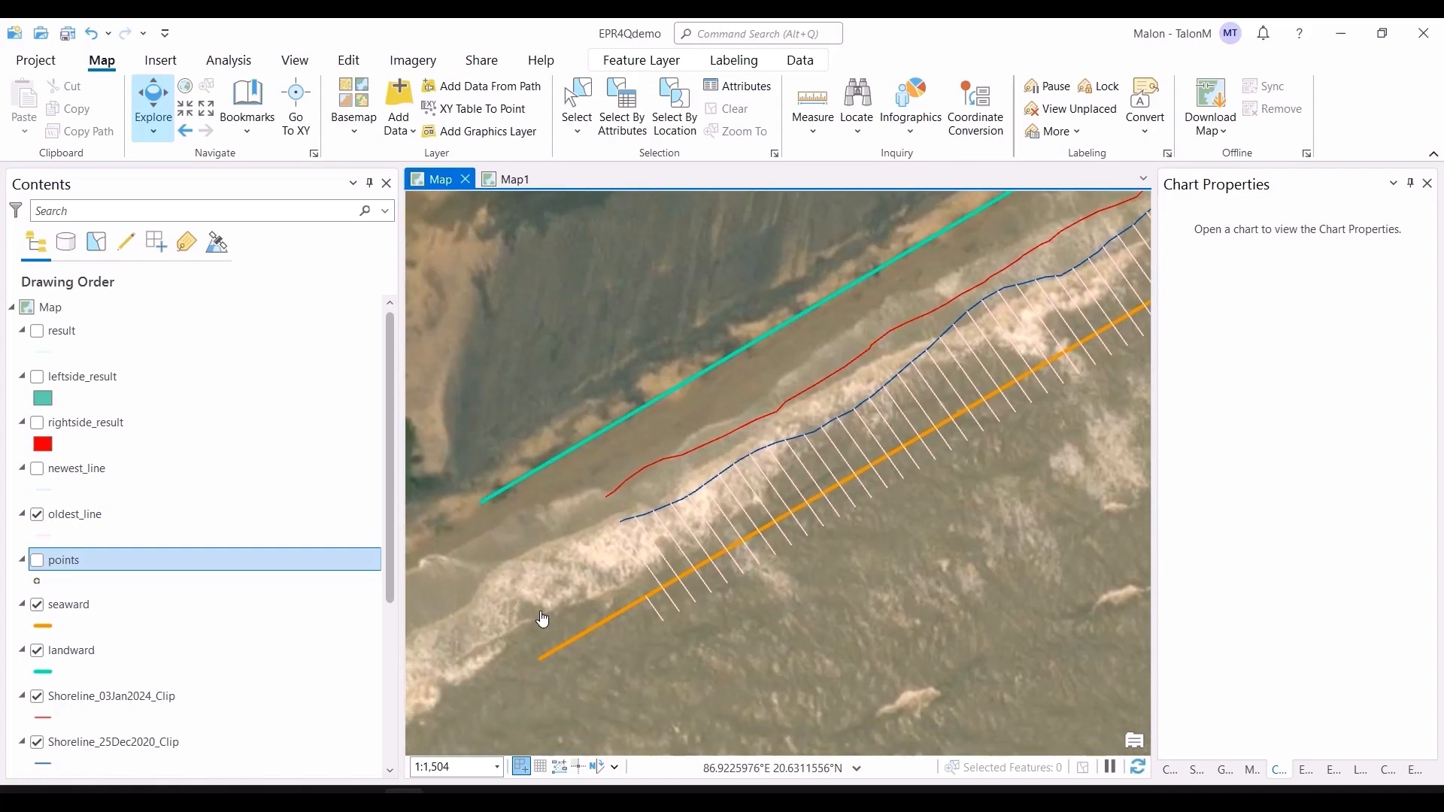
{"action": "scroll", "coordinate": [931, 530], "scroll_direction": "down", "scroll_amount": 8}
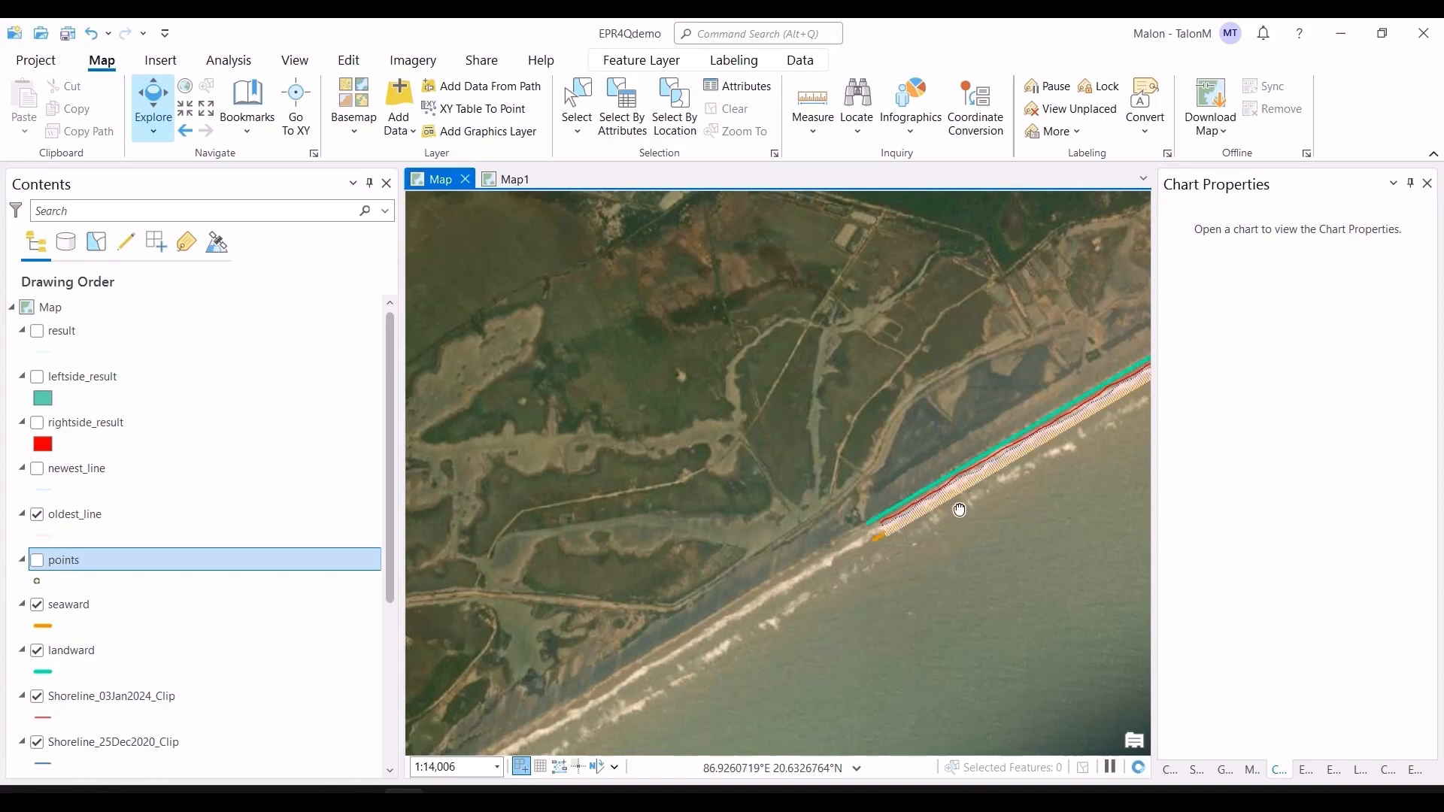
{"action": "scroll", "coordinate": [1122, 458], "scroll_direction": "up", "scroll_amount": 10}
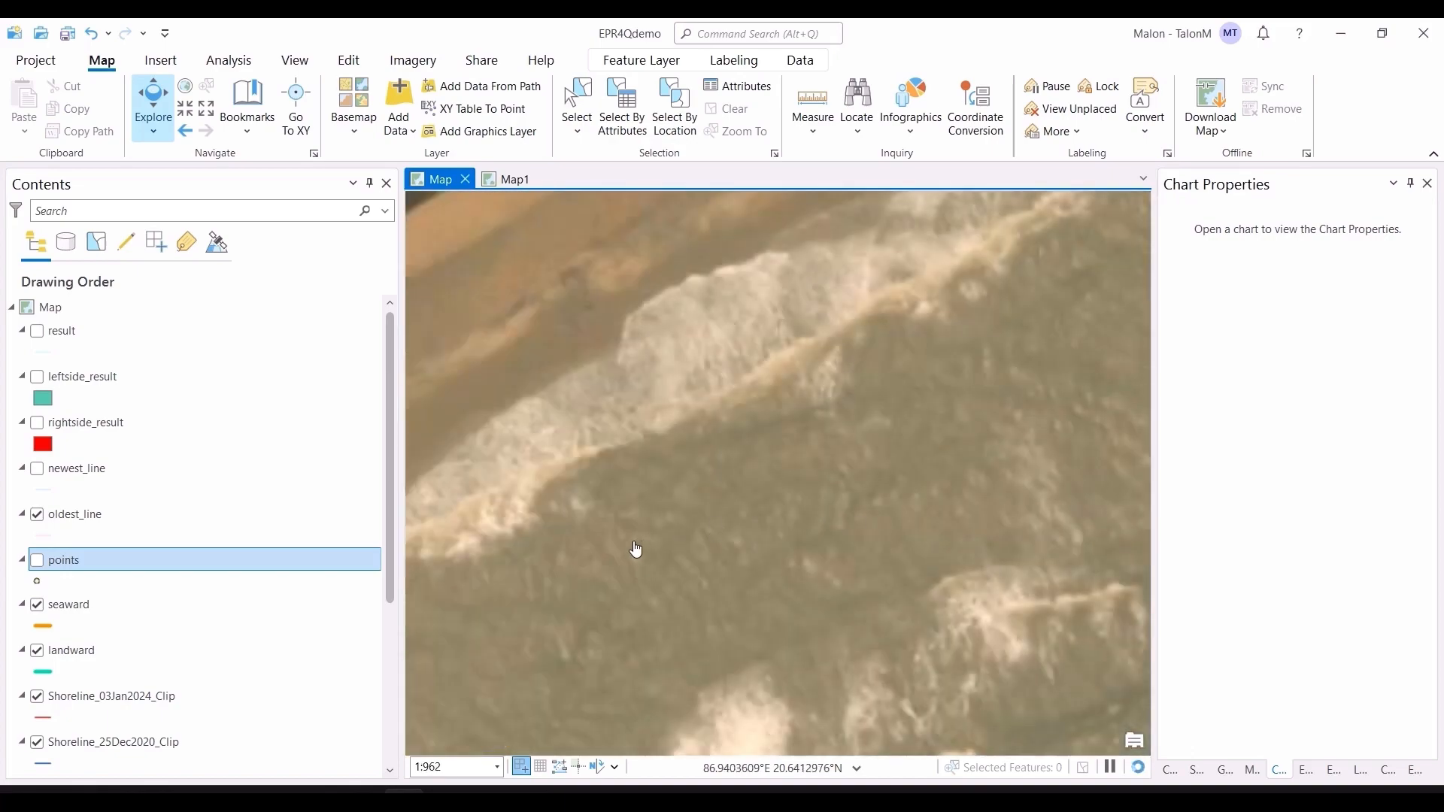
{"action": "left_click_drag", "start_coordinate": [884, 489], "coordinate": [913, 435]}
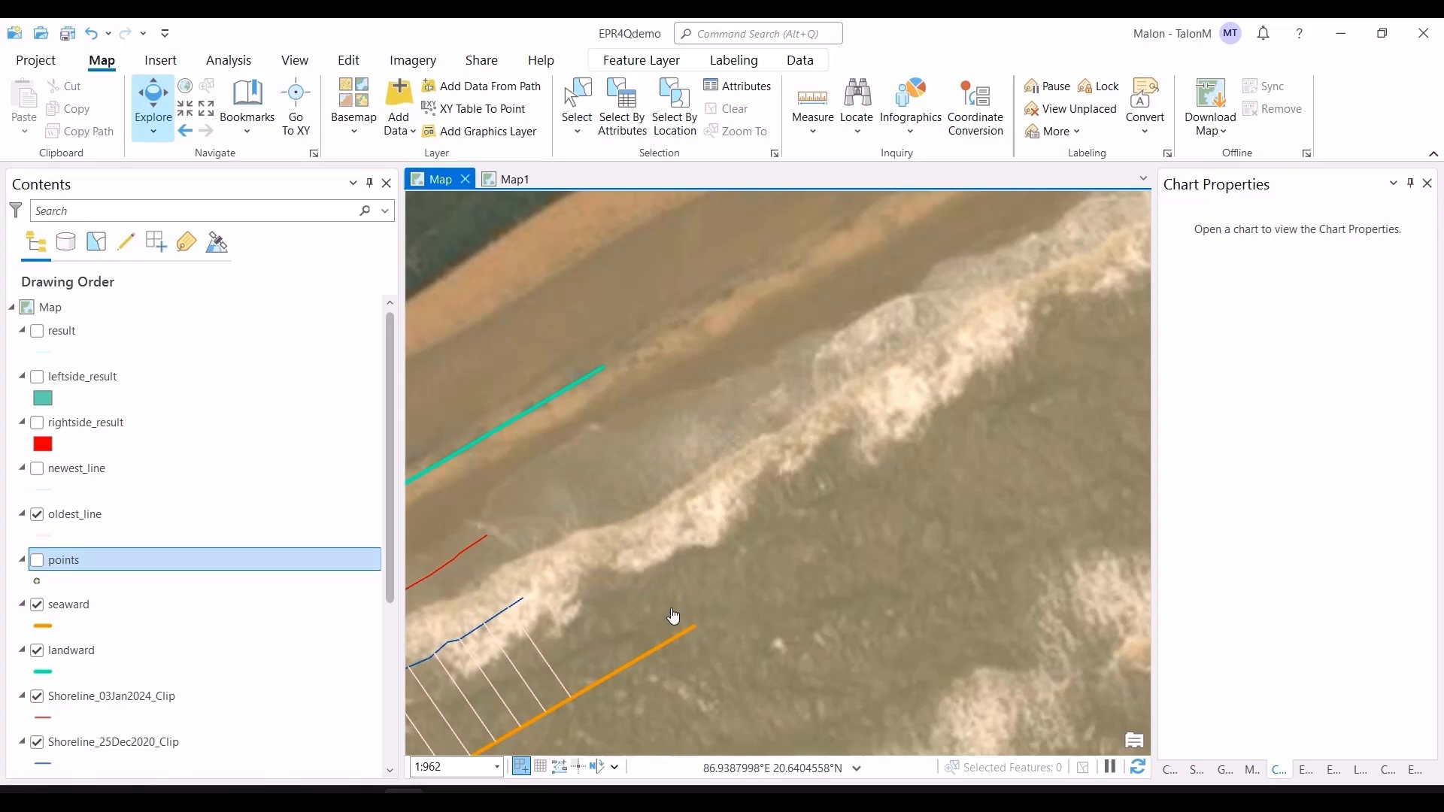
{"action": "scroll", "coordinate": [688, 601], "scroll_direction": "down", "scroll_amount": 5}
{"action": "left_click_drag", "start_coordinate": [972, 502], "coordinate": [1100, 408]}
Step: Hide the points, oldest_line and newest_line layers
{"action": "left_click", "coordinate": [37, 560]}
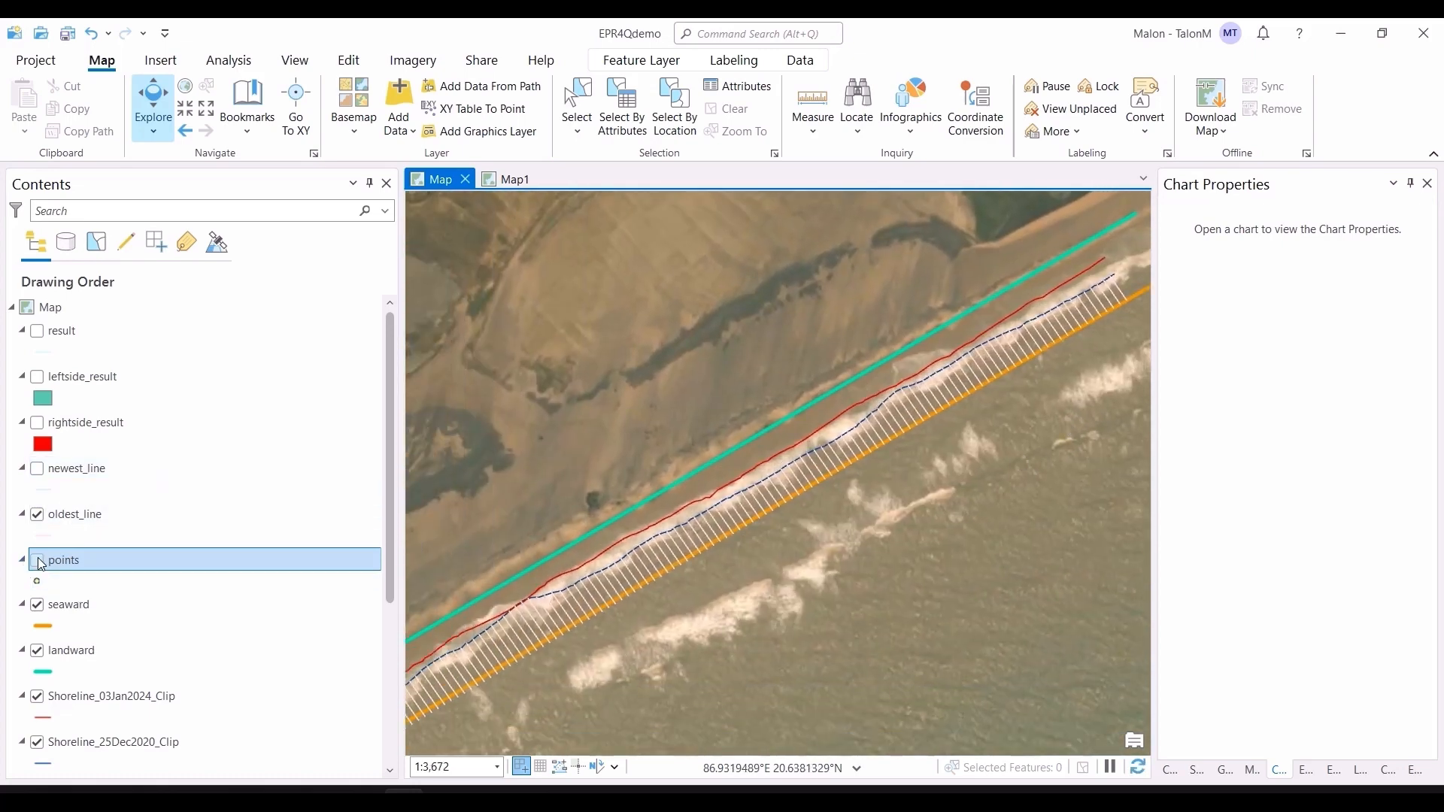
{"action": "left_click", "coordinate": [36, 468]}
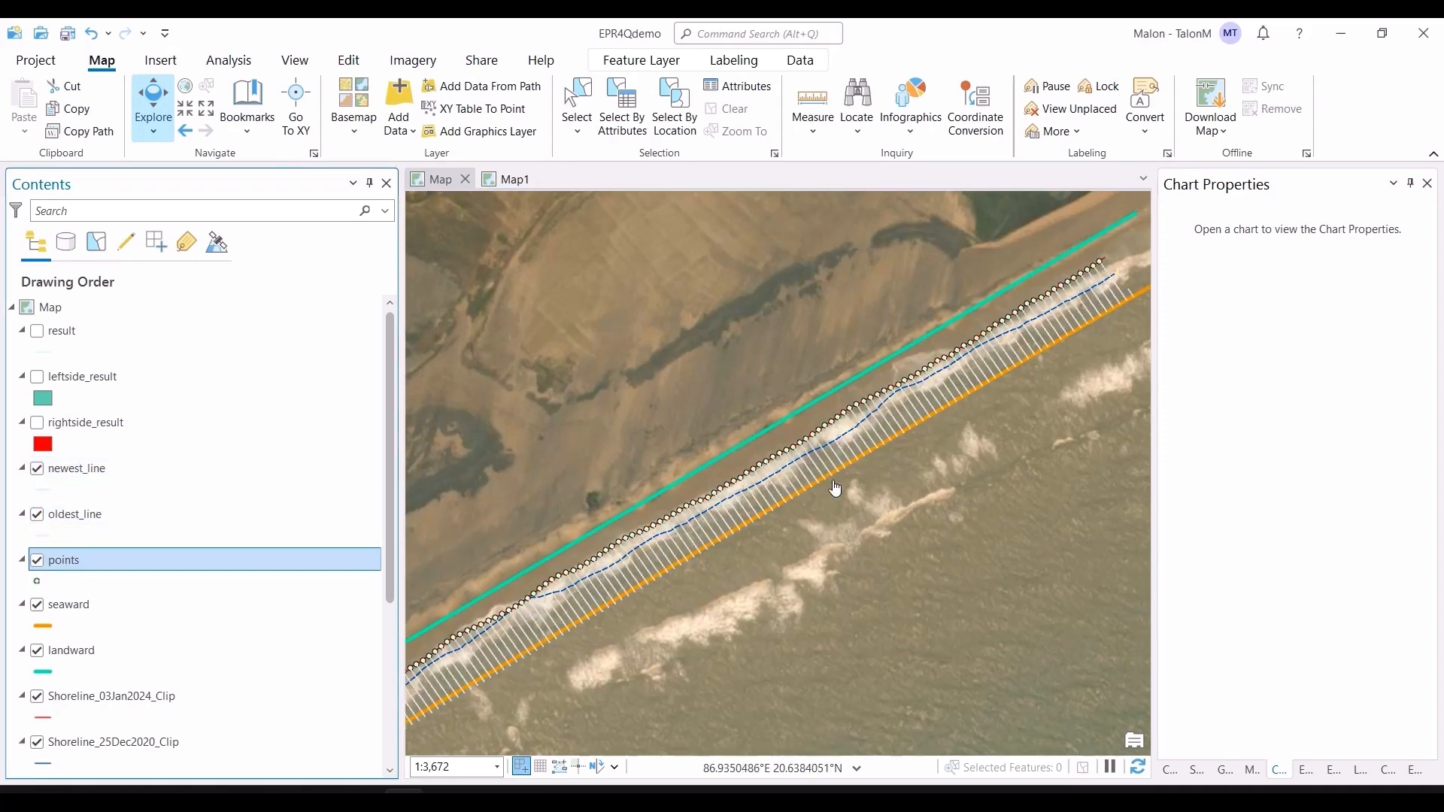
{"action": "left_click", "coordinate": [36, 560]}
{"action": "left_click", "coordinate": [37, 514]}
{"action": "left_click", "coordinate": [36, 469]}
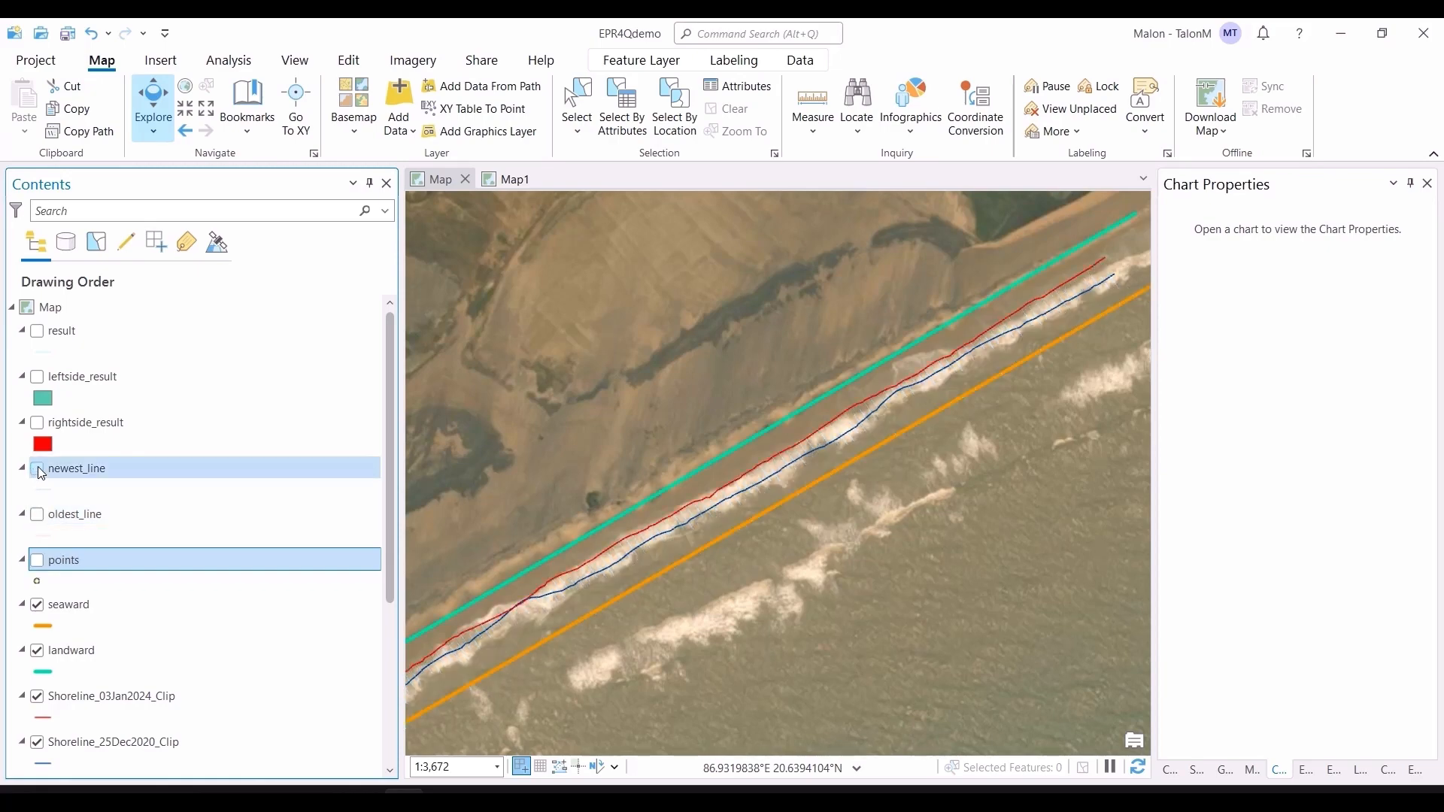
Step: Turn on the rightside_result and leftside_result layers
{"action": "left_click", "coordinate": [35, 425]}
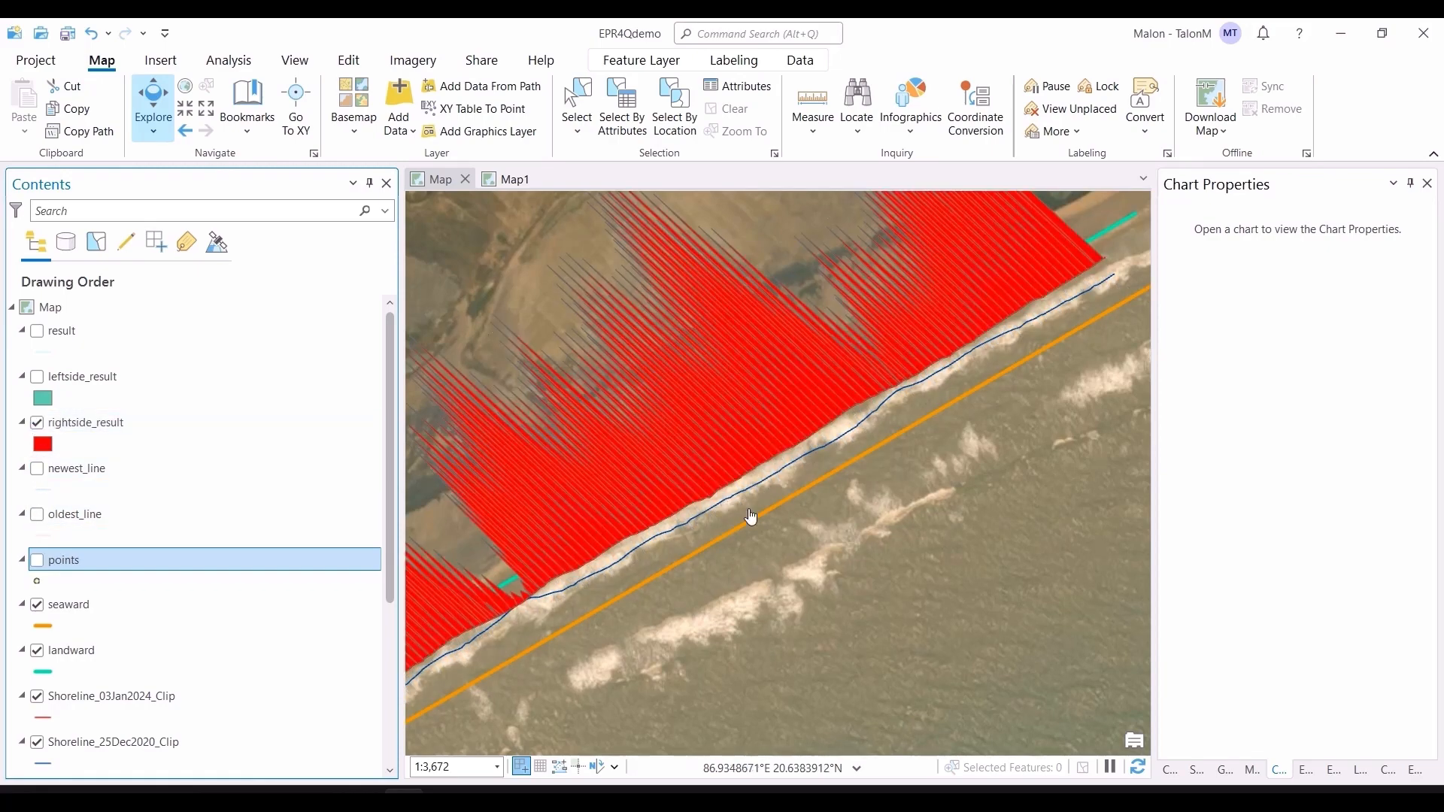
{"action": "scroll", "coordinate": [752, 526], "scroll_direction": "down", "scroll_amount": 5}
{"action": "left_click_drag", "start_coordinate": [823, 518], "coordinate": [884, 457]}
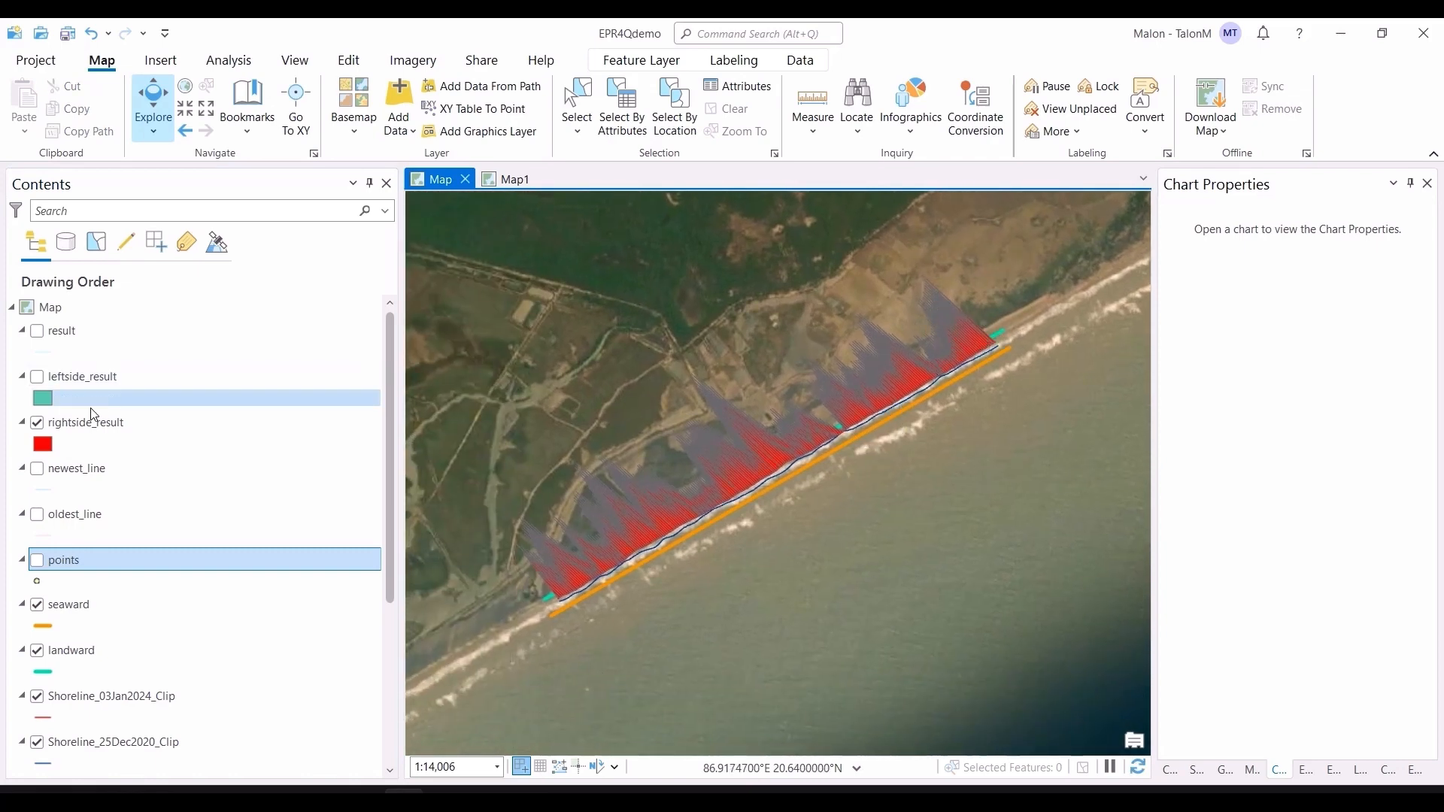
{"action": "left_click", "coordinate": [37, 383]}
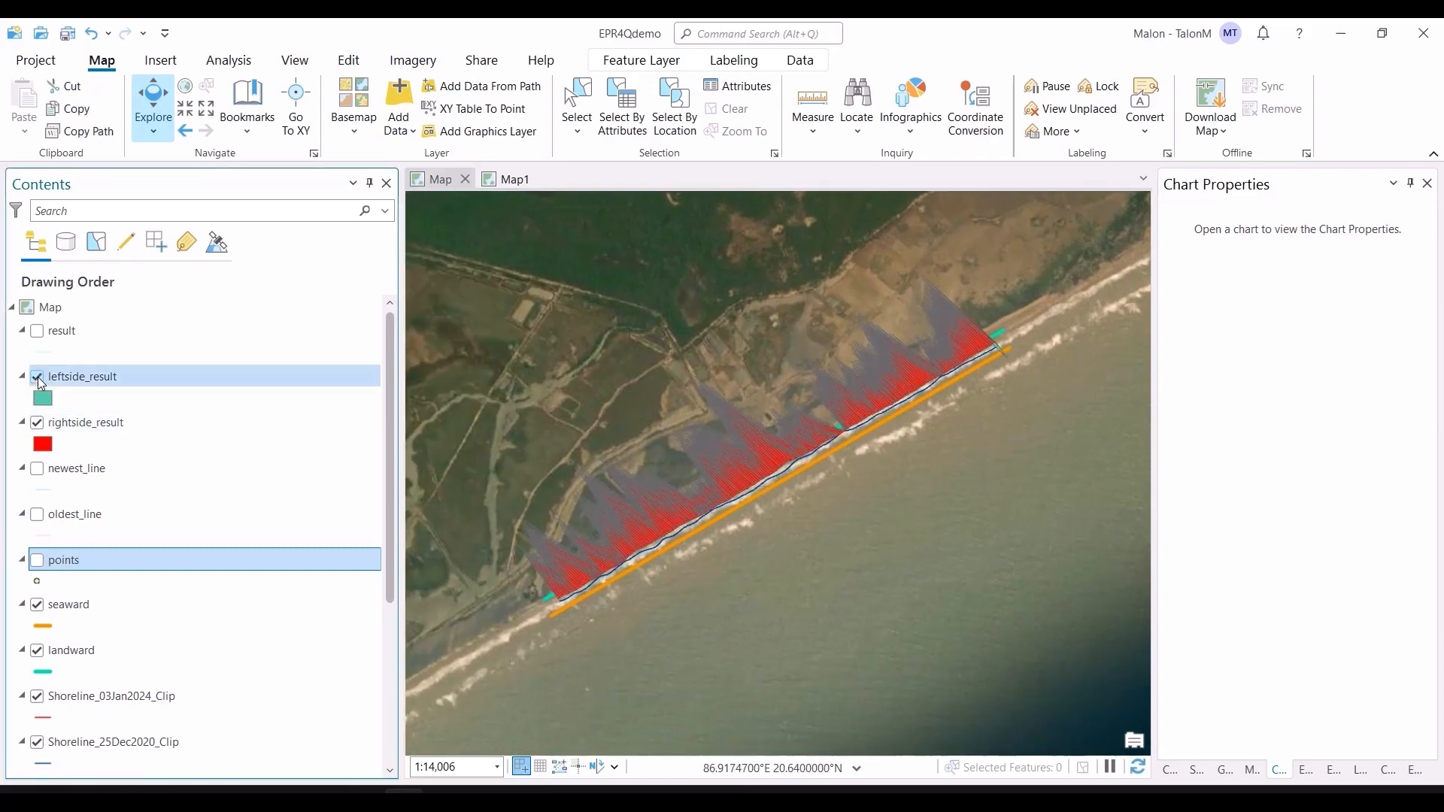
Step: Show the result layer and hide the leftside_result and rightside_result layers
{"action": "scroll", "coordinate": [1014, 358], "scroll_direction": "up", "scroll_amount": 2}
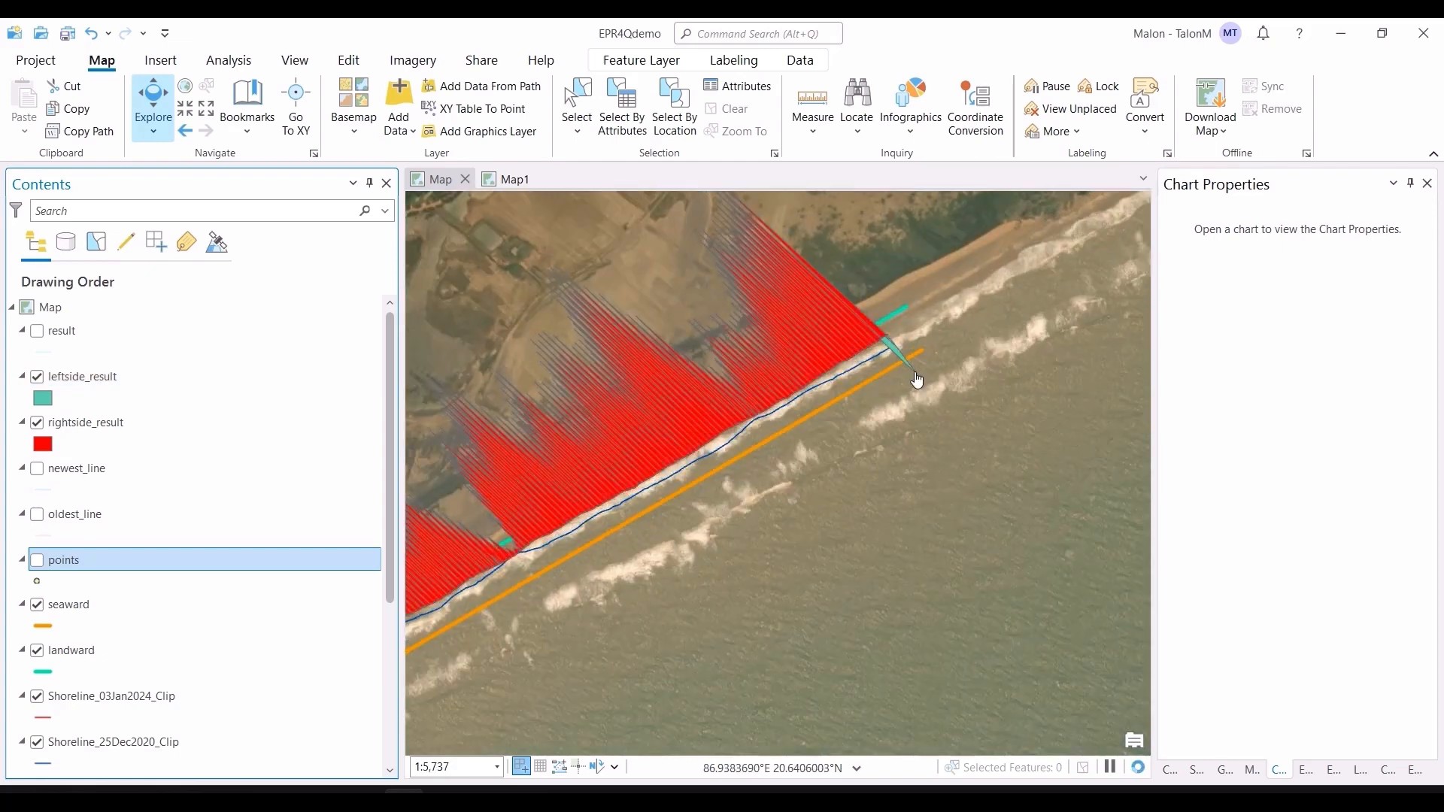
{"action": "left_click", "coordinate": [40, 337]}
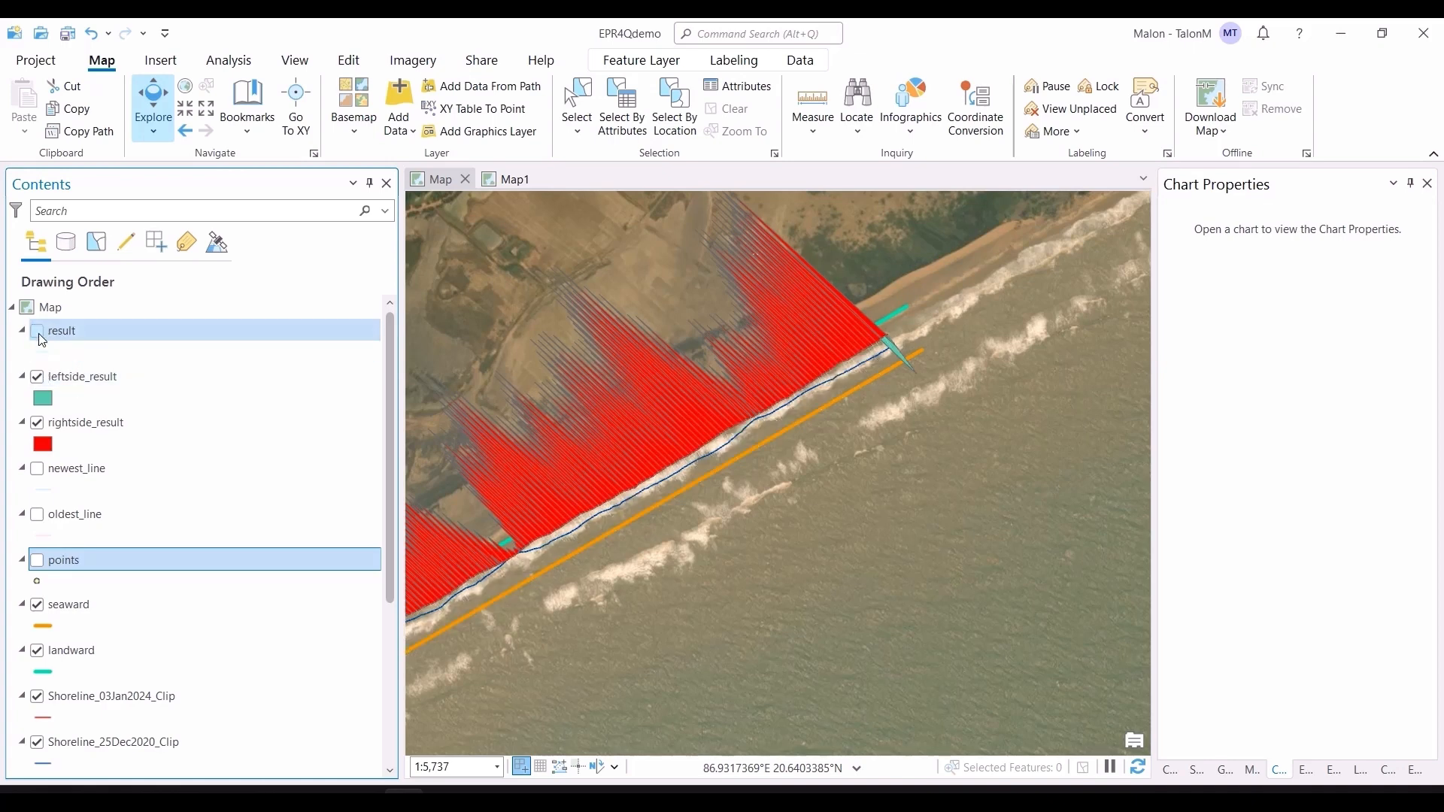
{"action": "left_click", "coordinate": [36, 377]}
{"action": "left_click", "coordinate": [38, 423]}
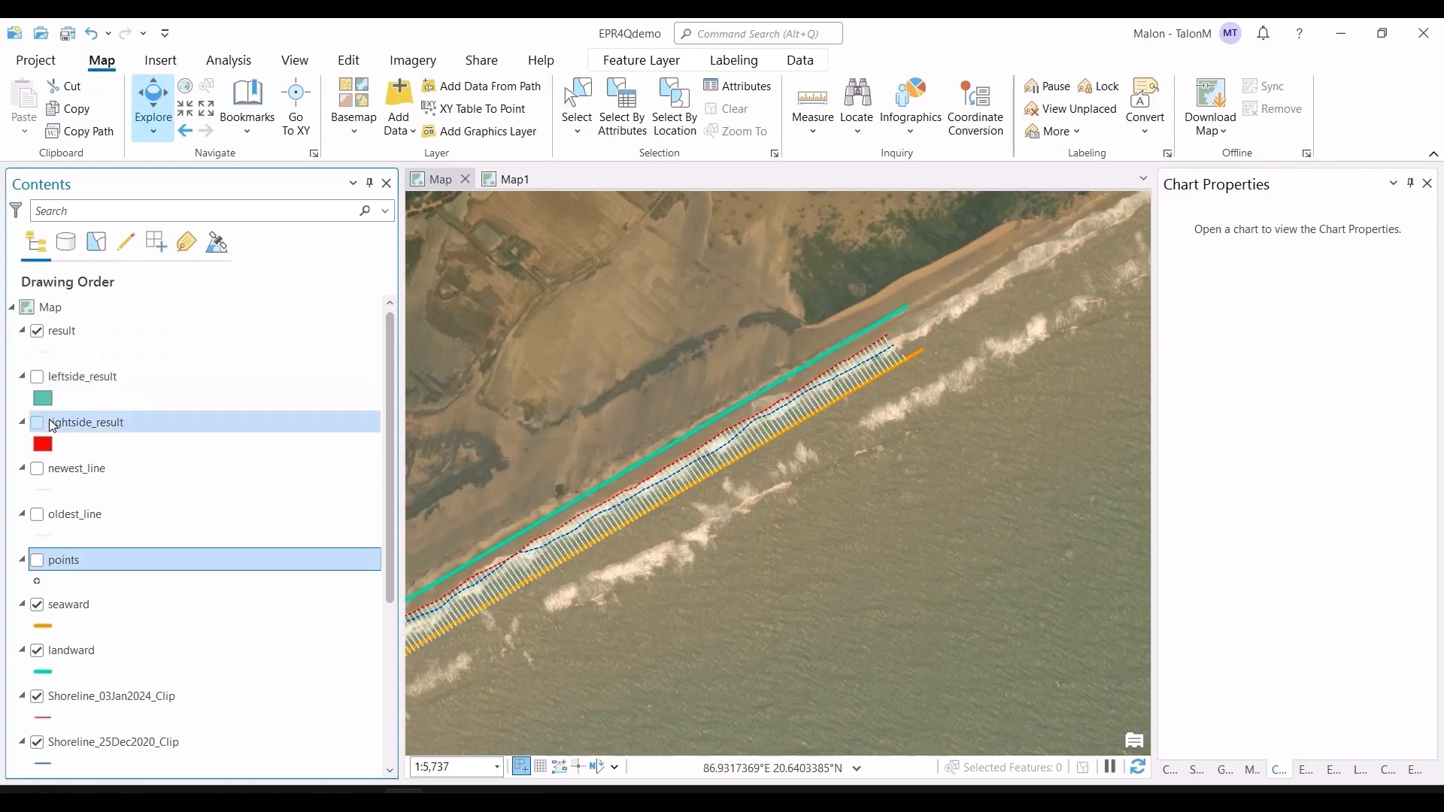
Step: Hide the result layer
{"action": "left_click_drag", "start_coordinate": [724, 574], "coordinate": [1008, 539]}
{"action": "scroll", "coordinate": [912, 589], "scroll_direction": "down", "scroll_amount": 2}
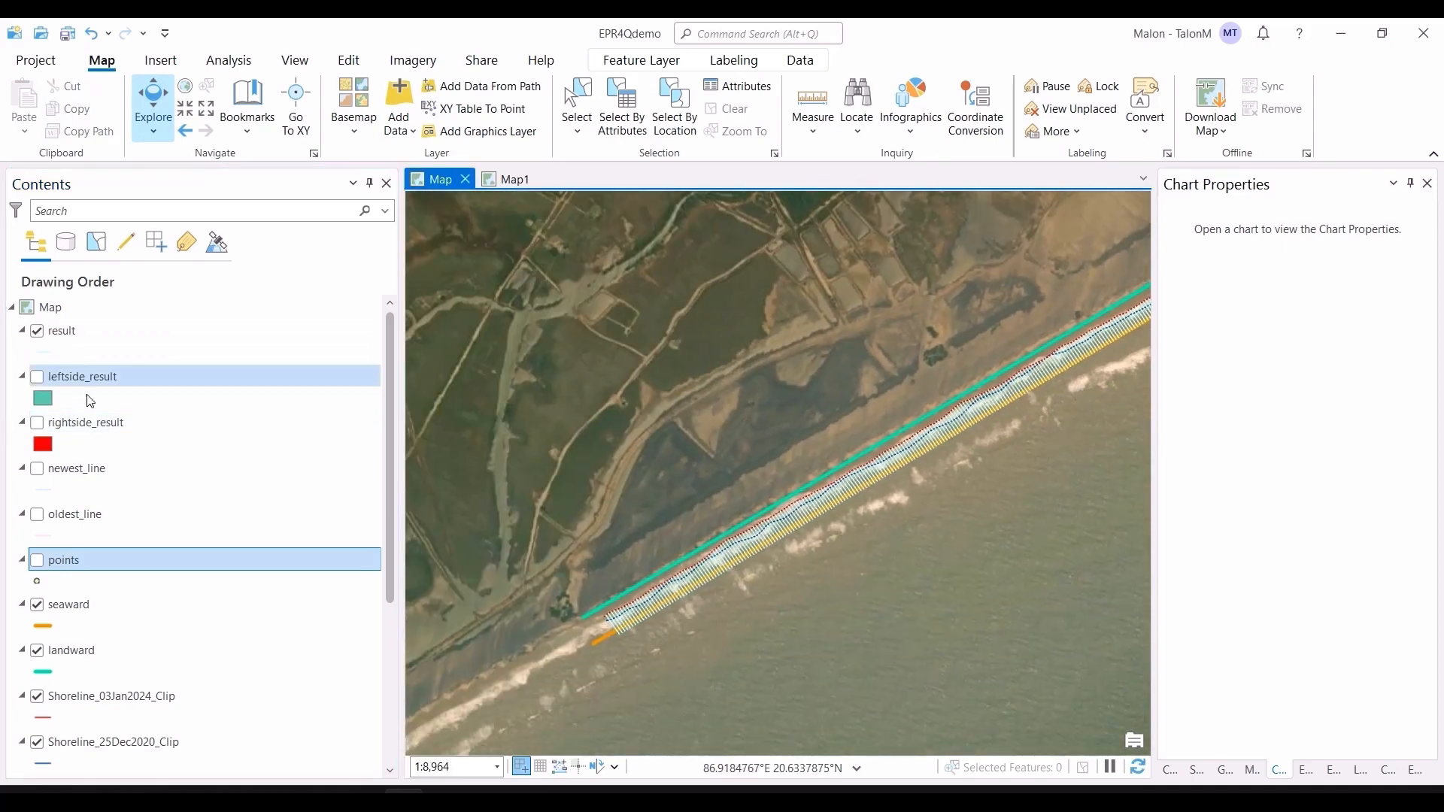
{"action": "left_click", "coordinate": [37, 331]}
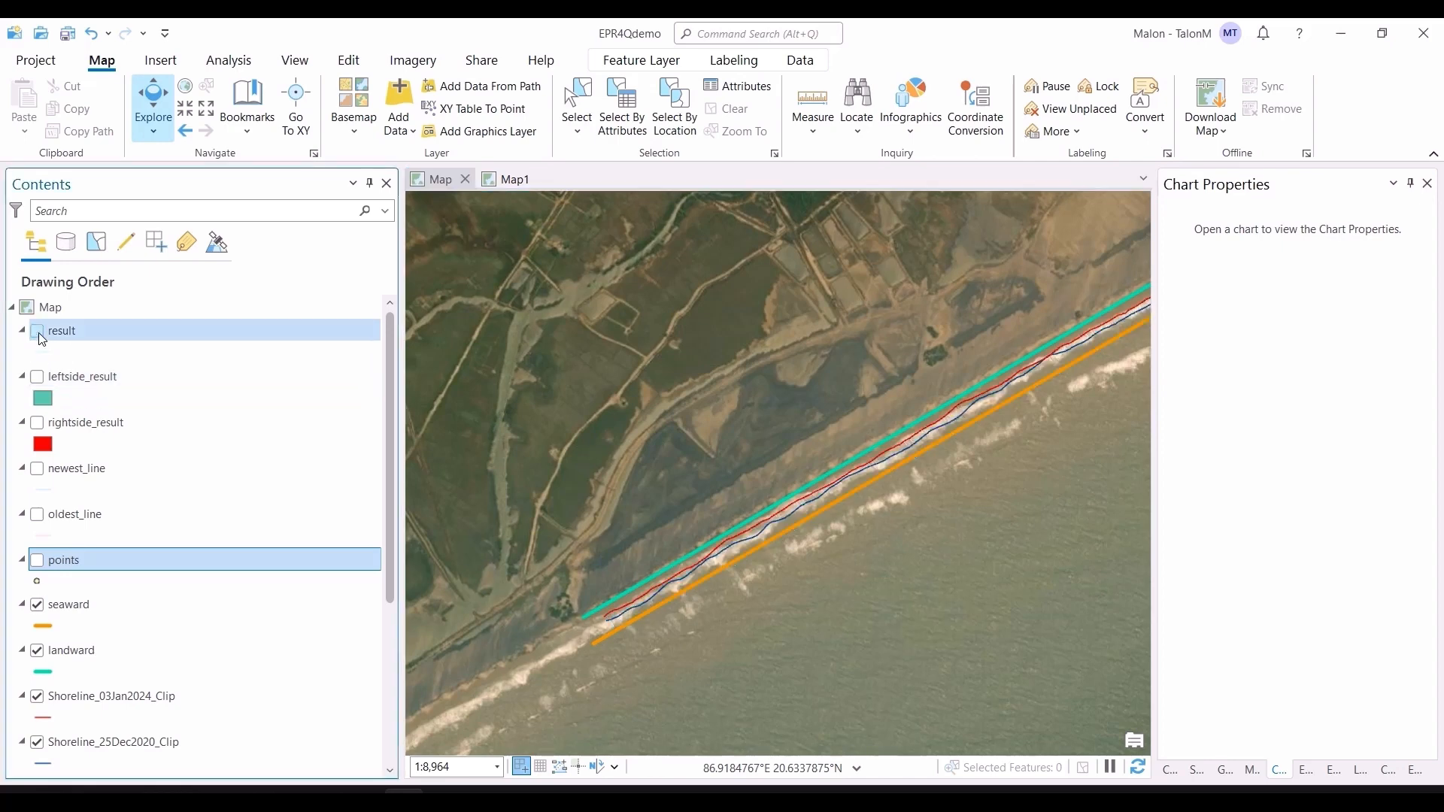
Step: Open the rightside_result attribute table, scroll through its fields, and close it
{"action": "left_click", "coordinate": [115, 420]}
{"action": "key", "text": "ctrl+t"}
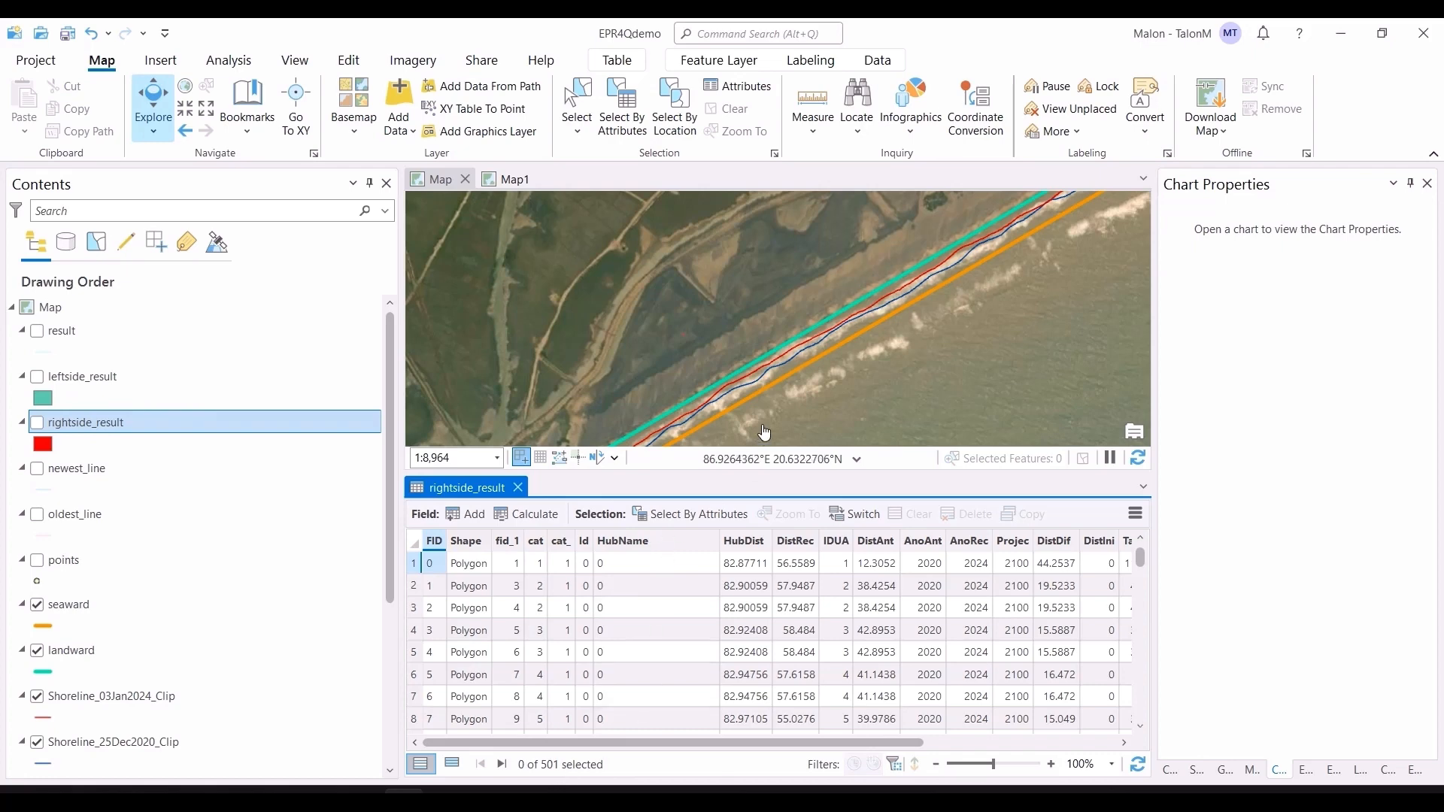
{"action": "scroll", "coordinate": [743, 395], "scroll_direction": "up", "scroll_amount": 3}
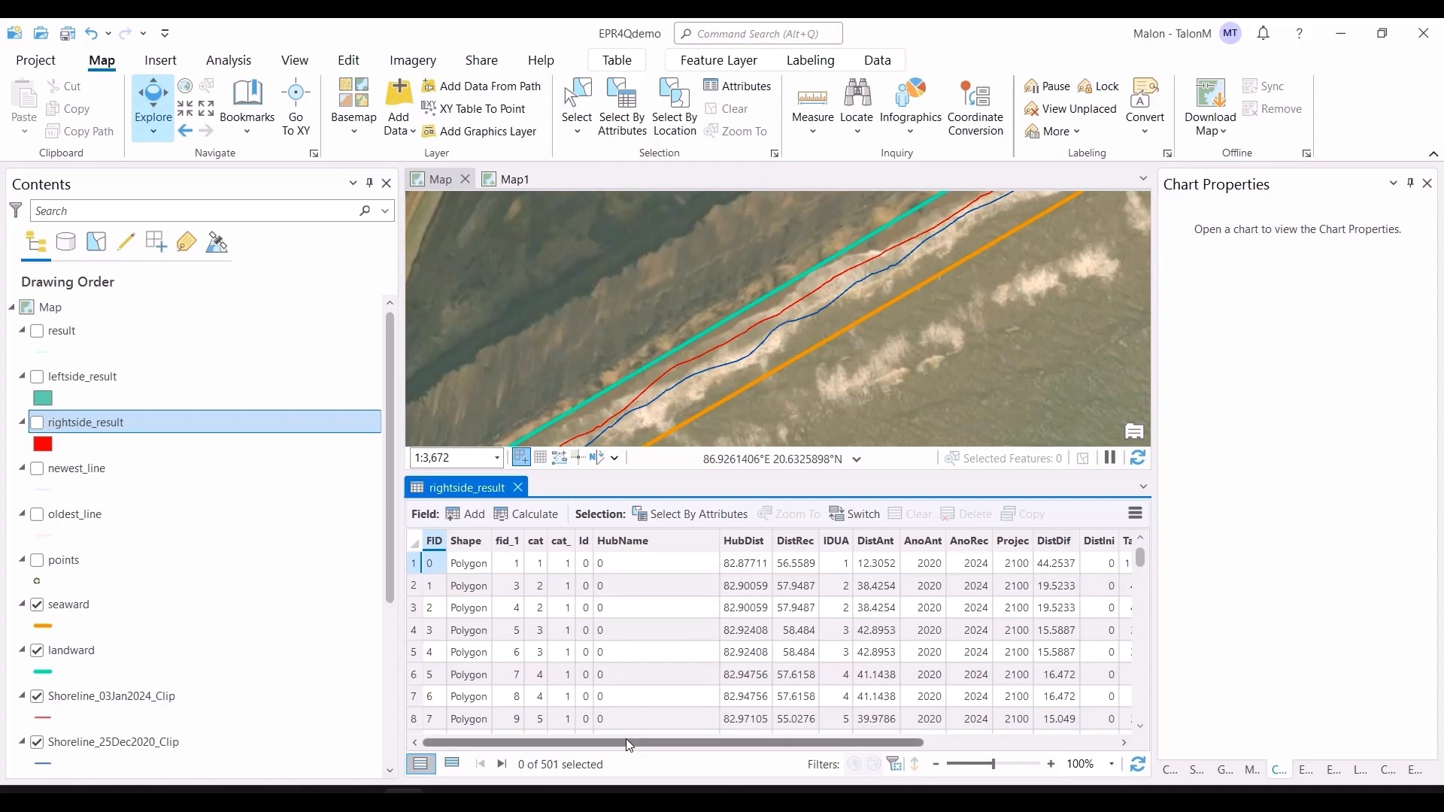
{"action": "left_click_drag", "start_coordinate": [627, 742], "coordinate": [677, 743]}
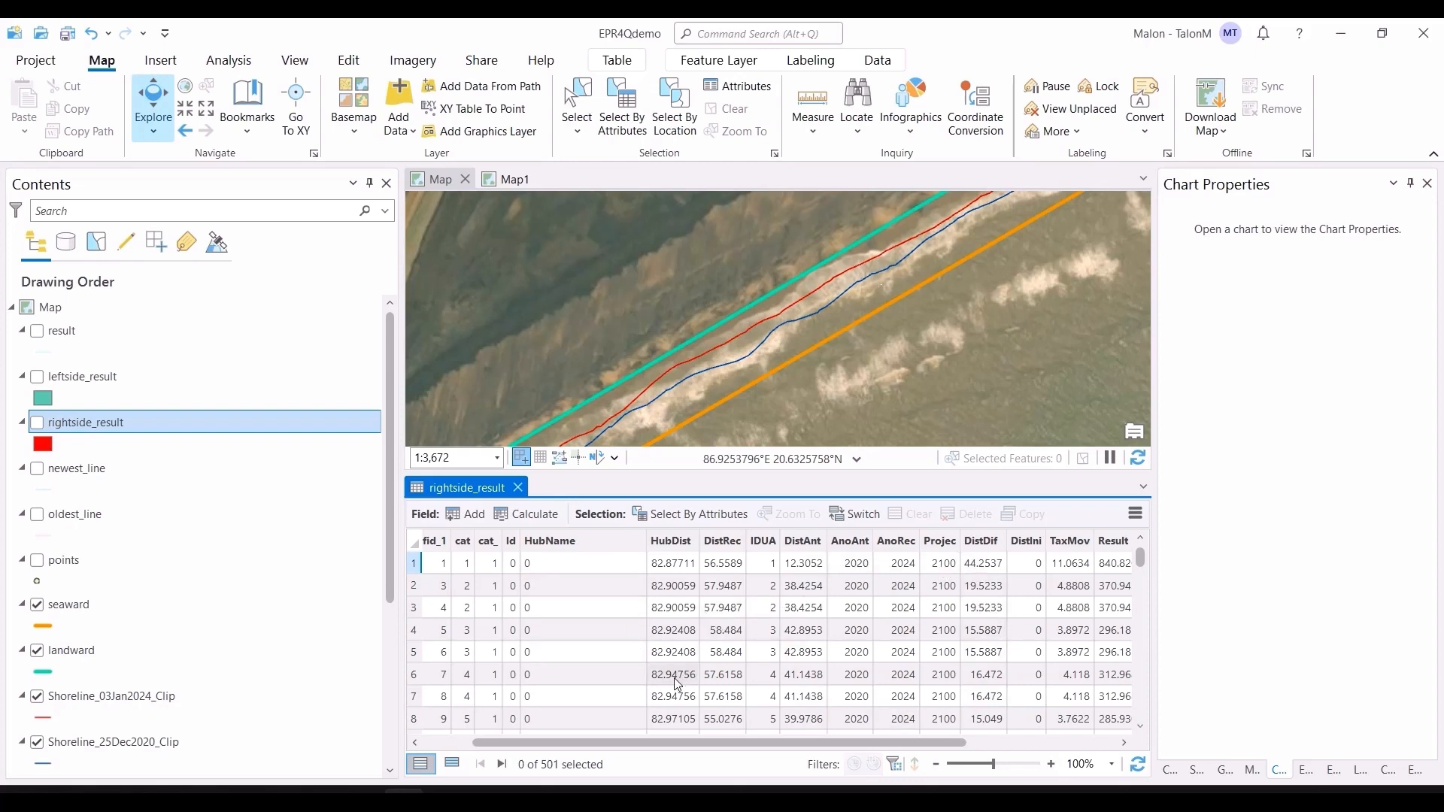
{"action": "left_click_drag", "start_coordinate": [679, 748], "coordinate": [900, 740]}
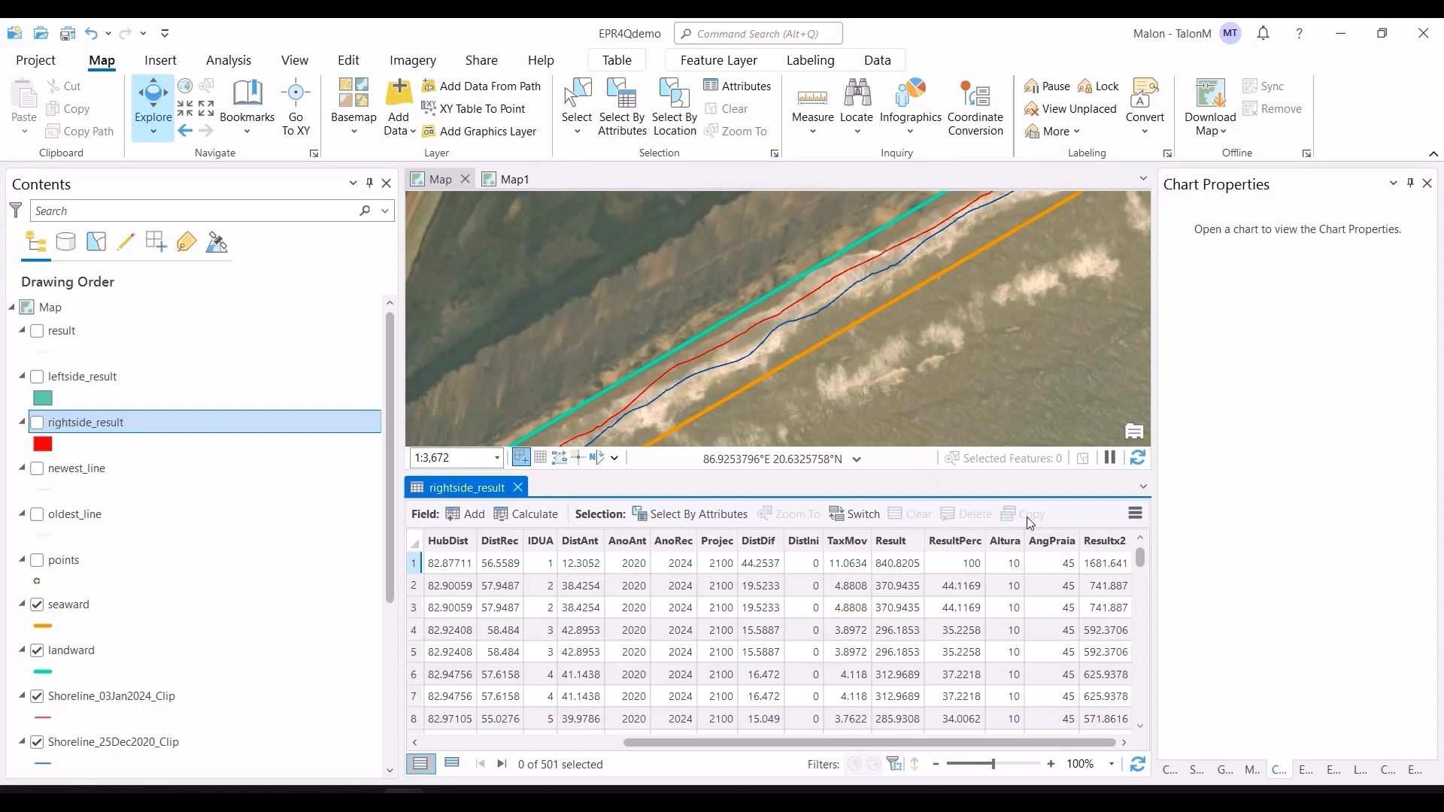
{"action": "left_click", "coordinate": [518, 488]}
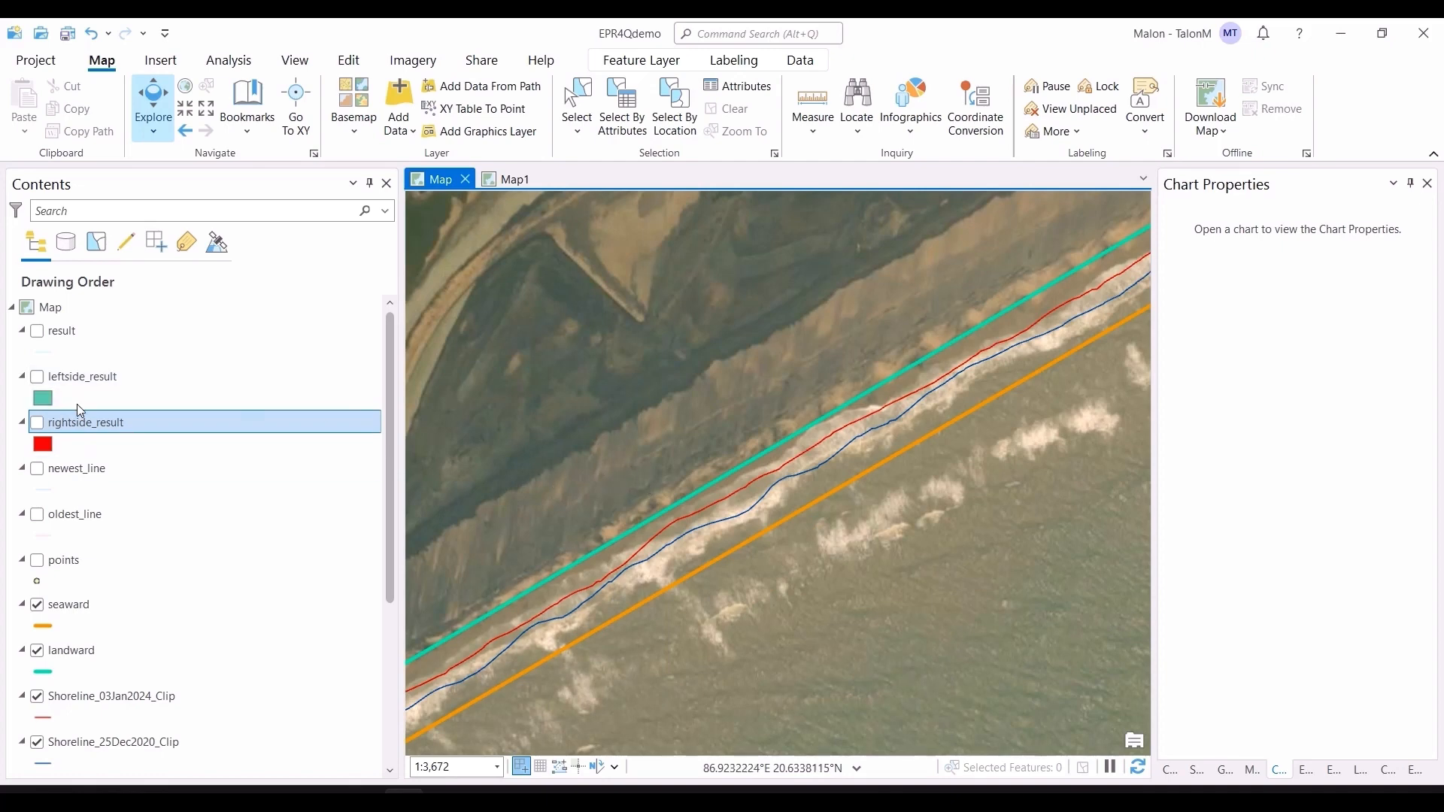
Step: Open the leftside_result attribute table and inspect its rows
{"action": "left_click", "coordinate": [106, 376]}
{"action": "right_click", "coordinate": [106, 375]}
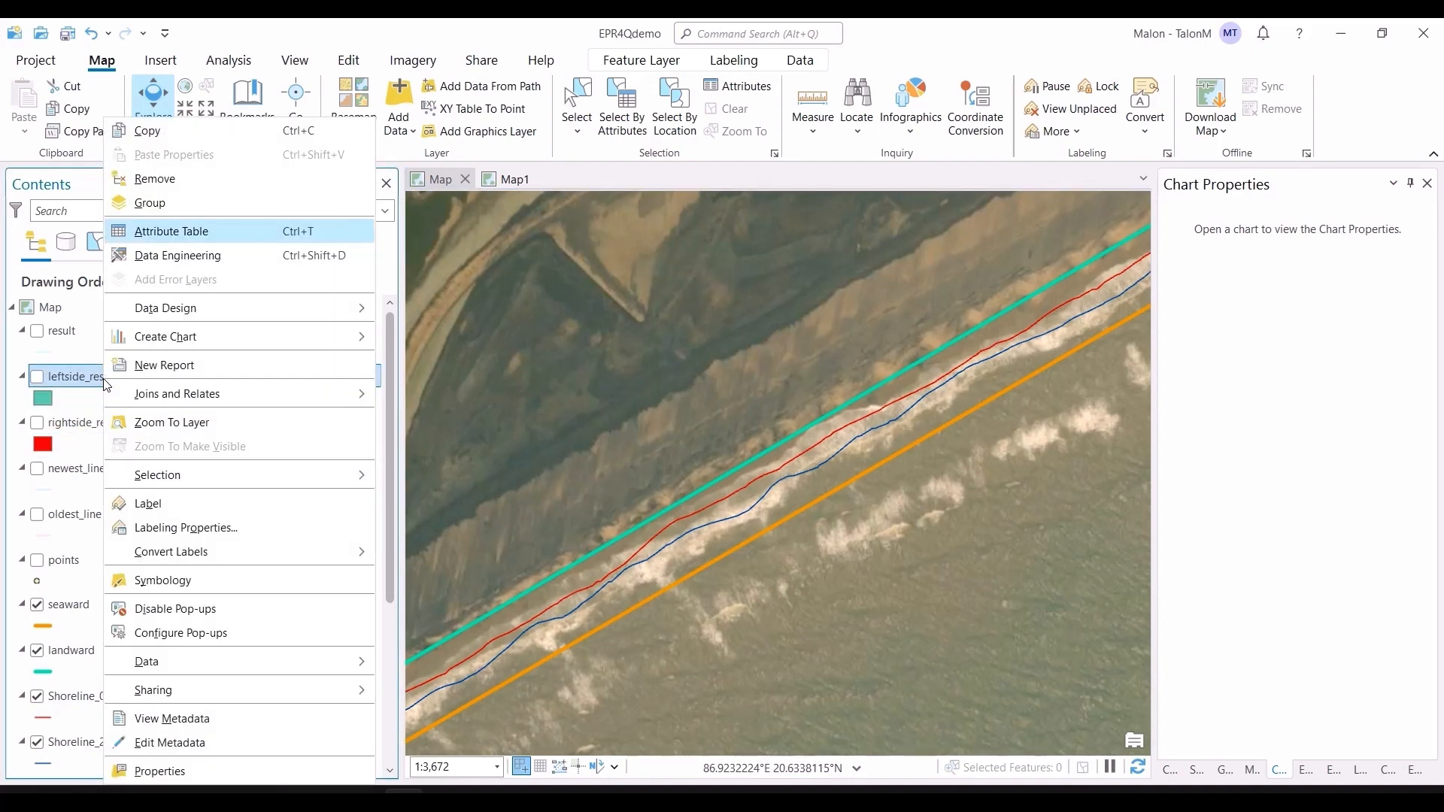
{"action": "left_click", "coordinate": [185, 229]}
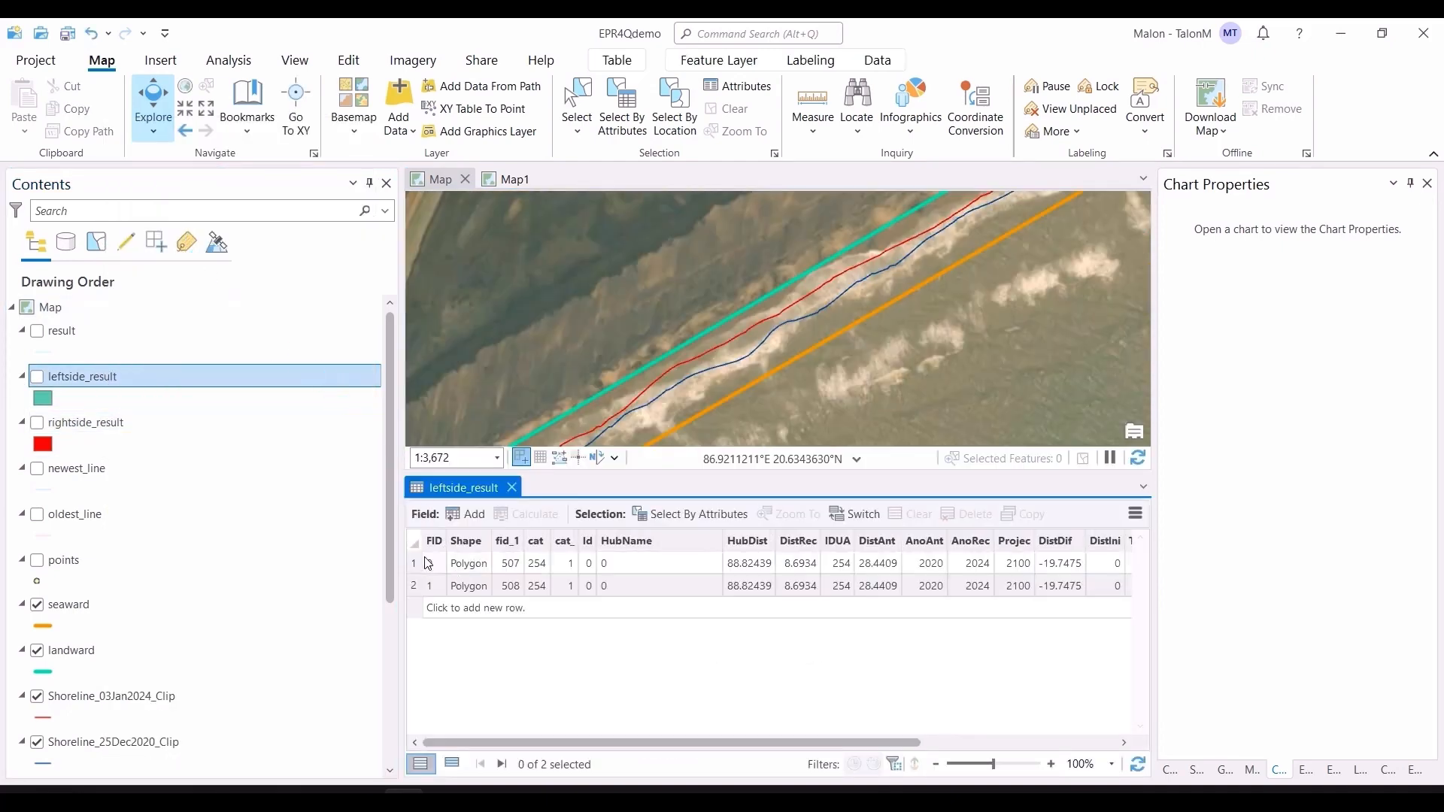
{"action": "left_click", "coordinate": [428, 564]}
{"action": "left_click_drag", "start_coordinate": [973, 294], "coordinate": [558, 519]}
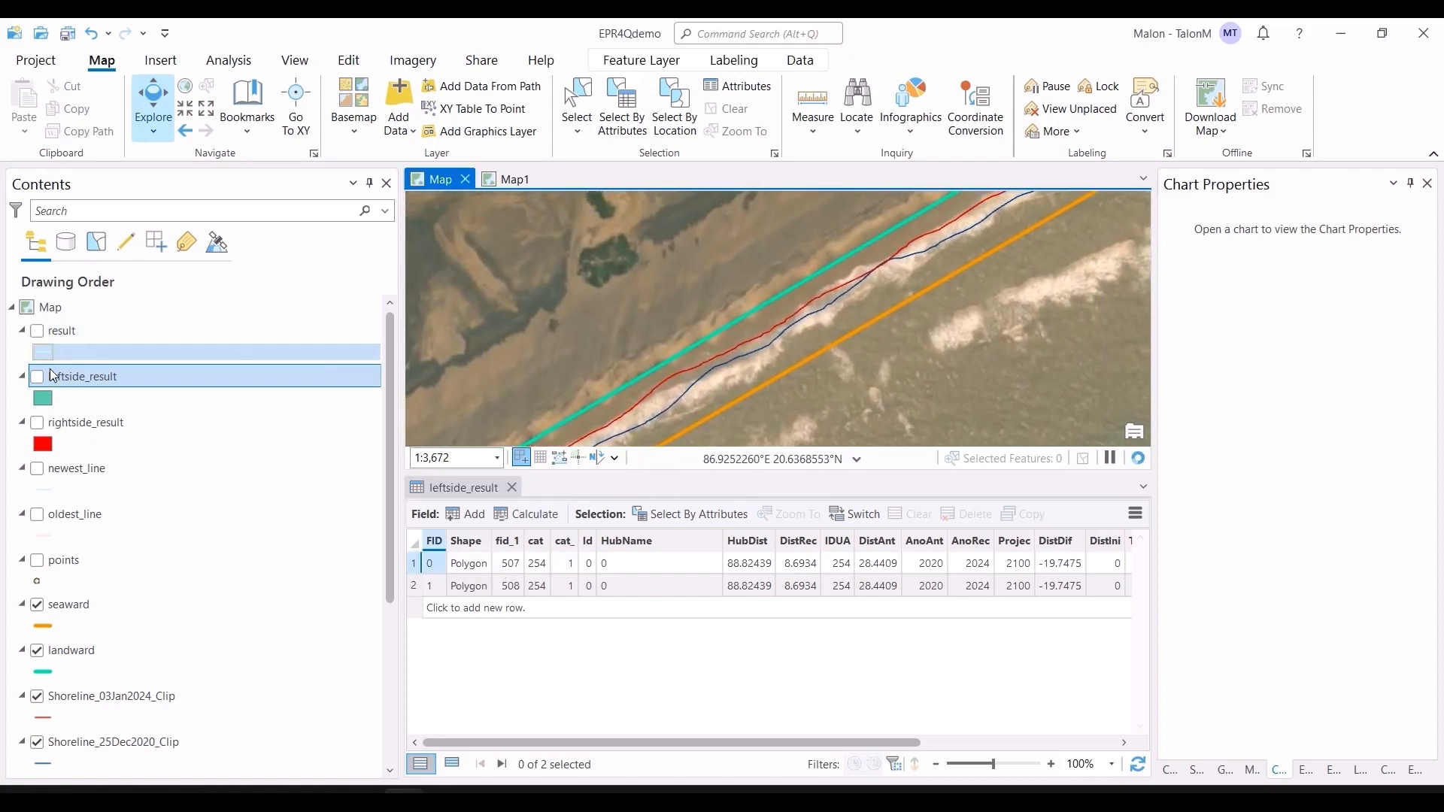
Step: Turn on the leftside_result layer and zoom in on its polygon near the shoreline
{"action": "left_click", "coordinate": [37, 376]}
{"action": "scroll", "coordinate": [854, 272], "scroll_direction": "down", "scroll_amount": 4}
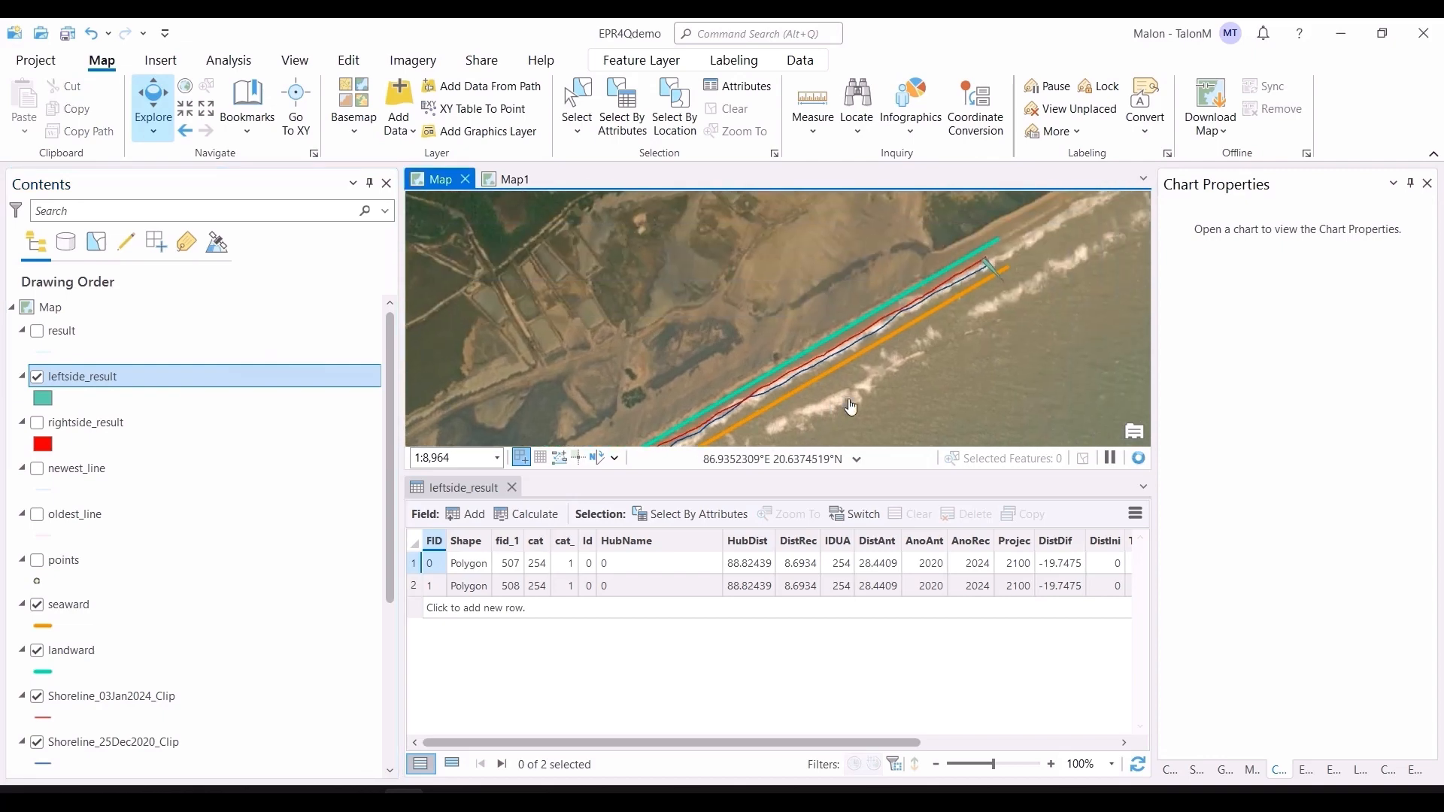
{"action": "scroll", "coordinate": [1003, 289], "scroll_direction": "up", "scroll_amount": 4}
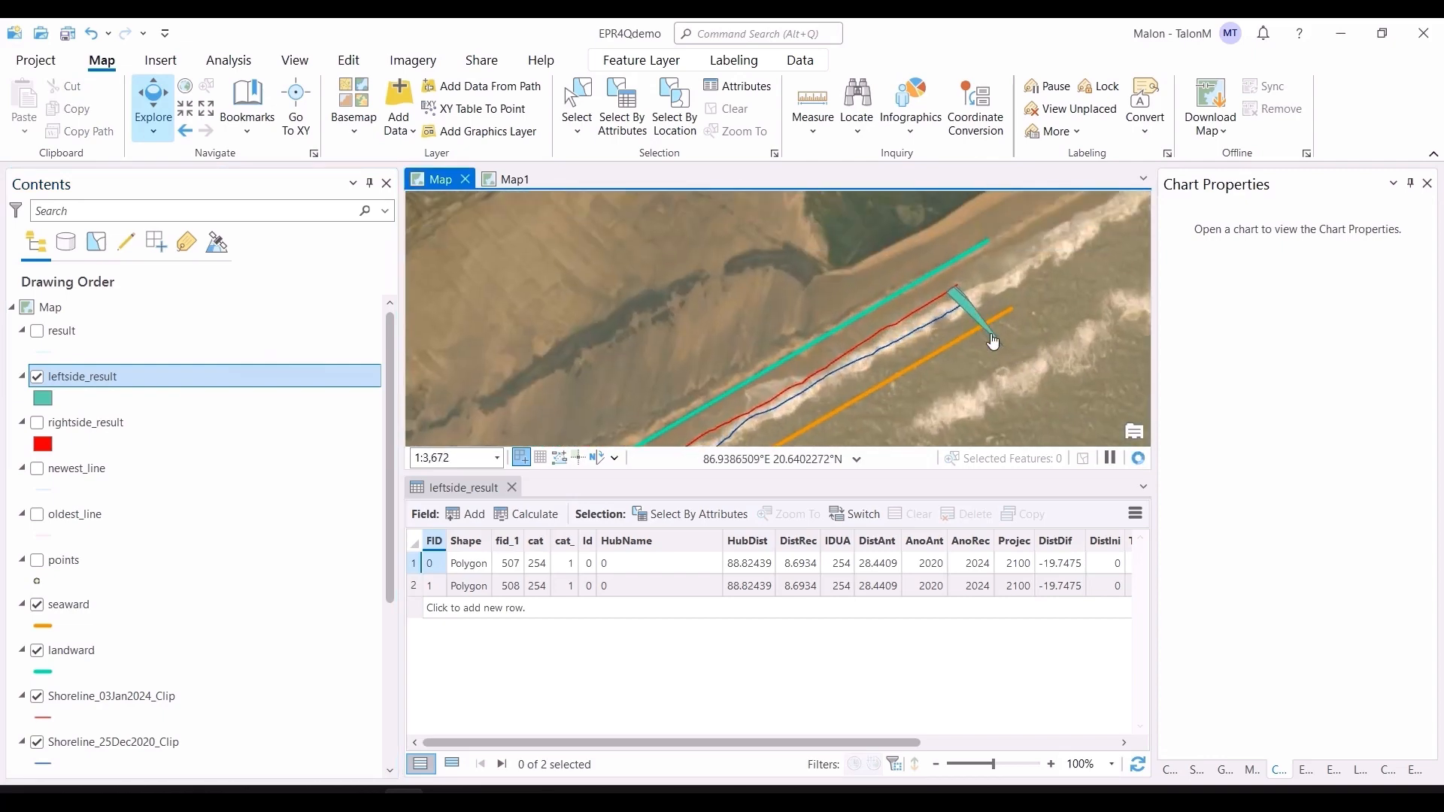
{"action": "scroll", "coordinate": [974, 309], "scroll_direction": "up", "scroll_amount": 6}
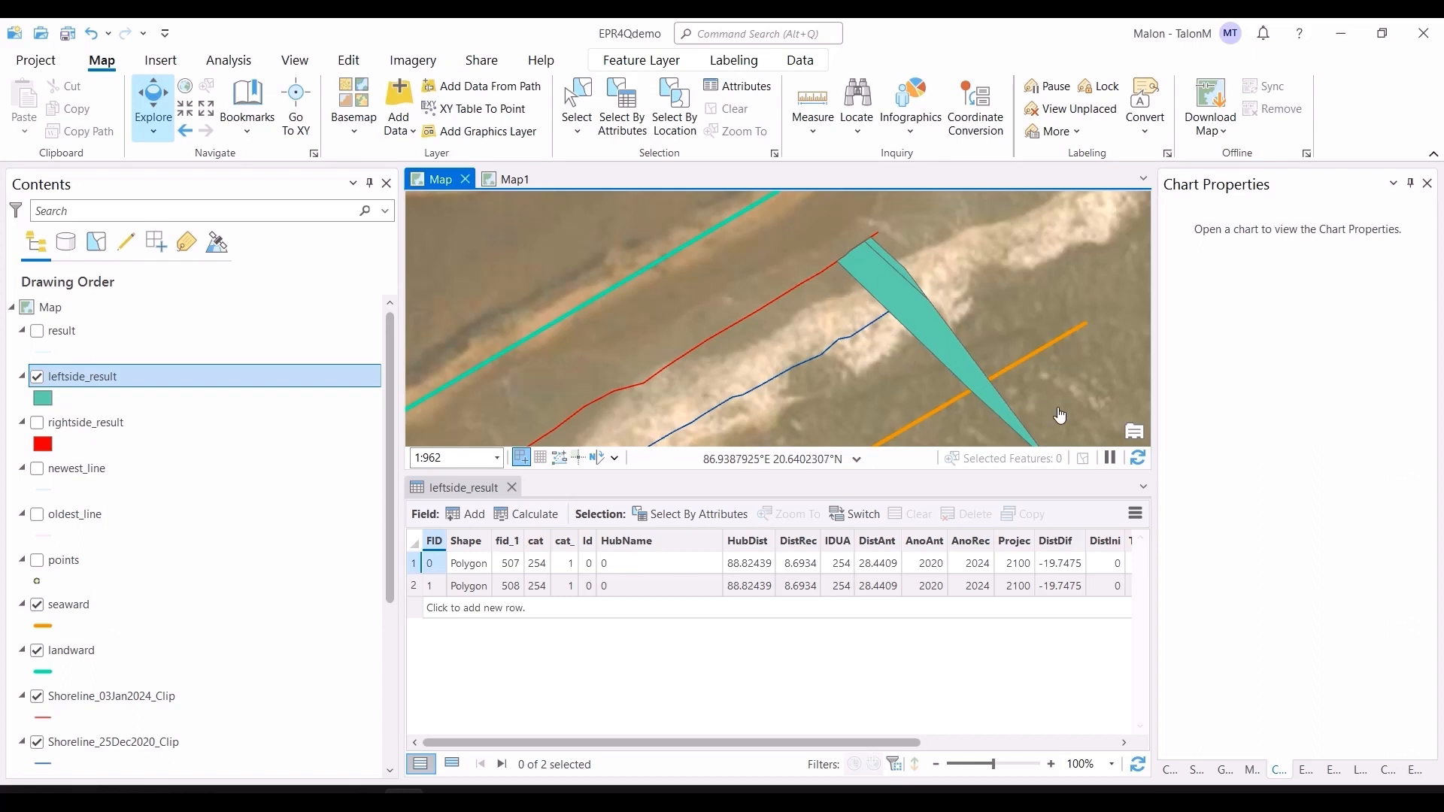
{"action": "scroll", "coordinate": [965, 415], "scroll_direction": "down", "scroll_amount": 8}
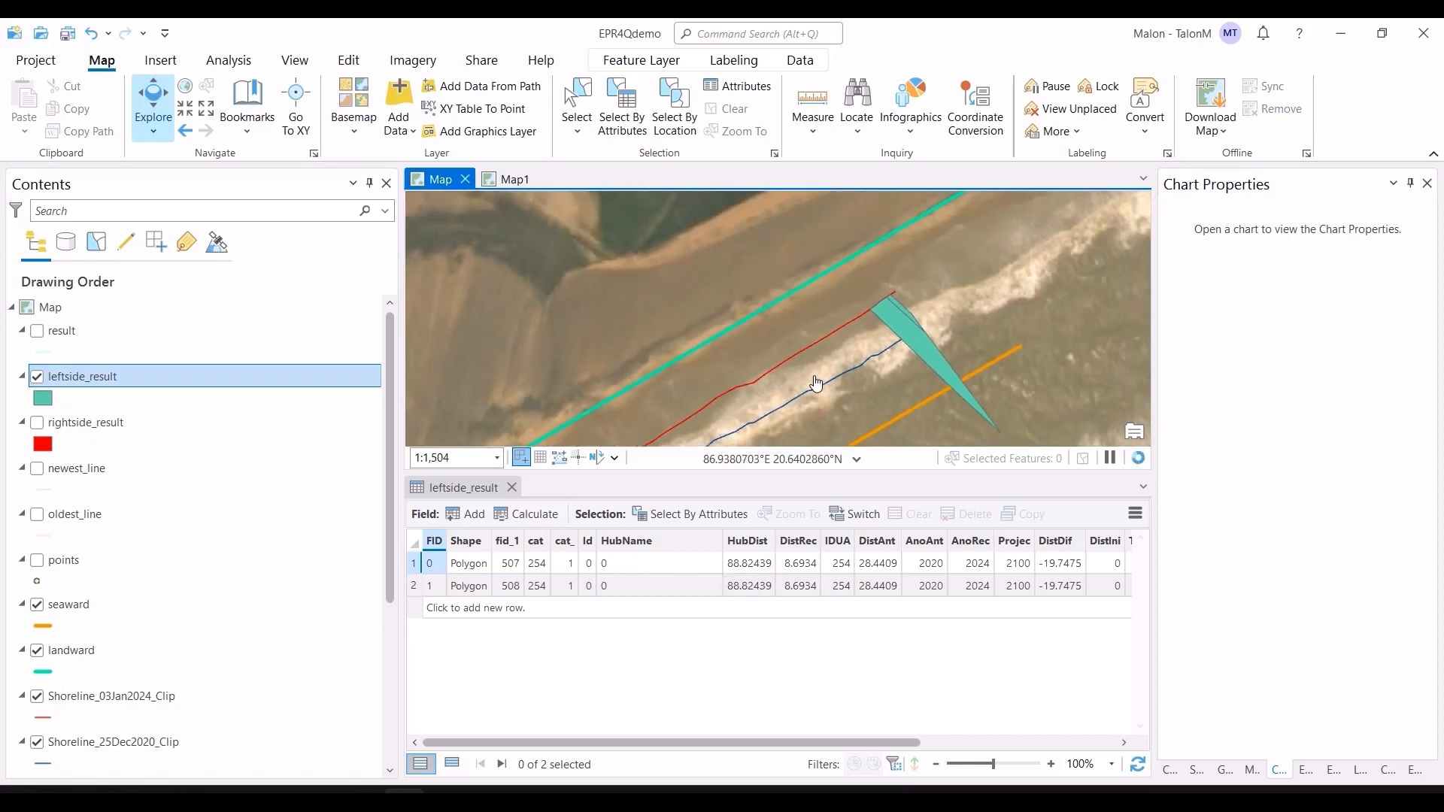
Step: Turn on the rightside_result layer
{"action": "left_click", "coordinate": [36, 422]}
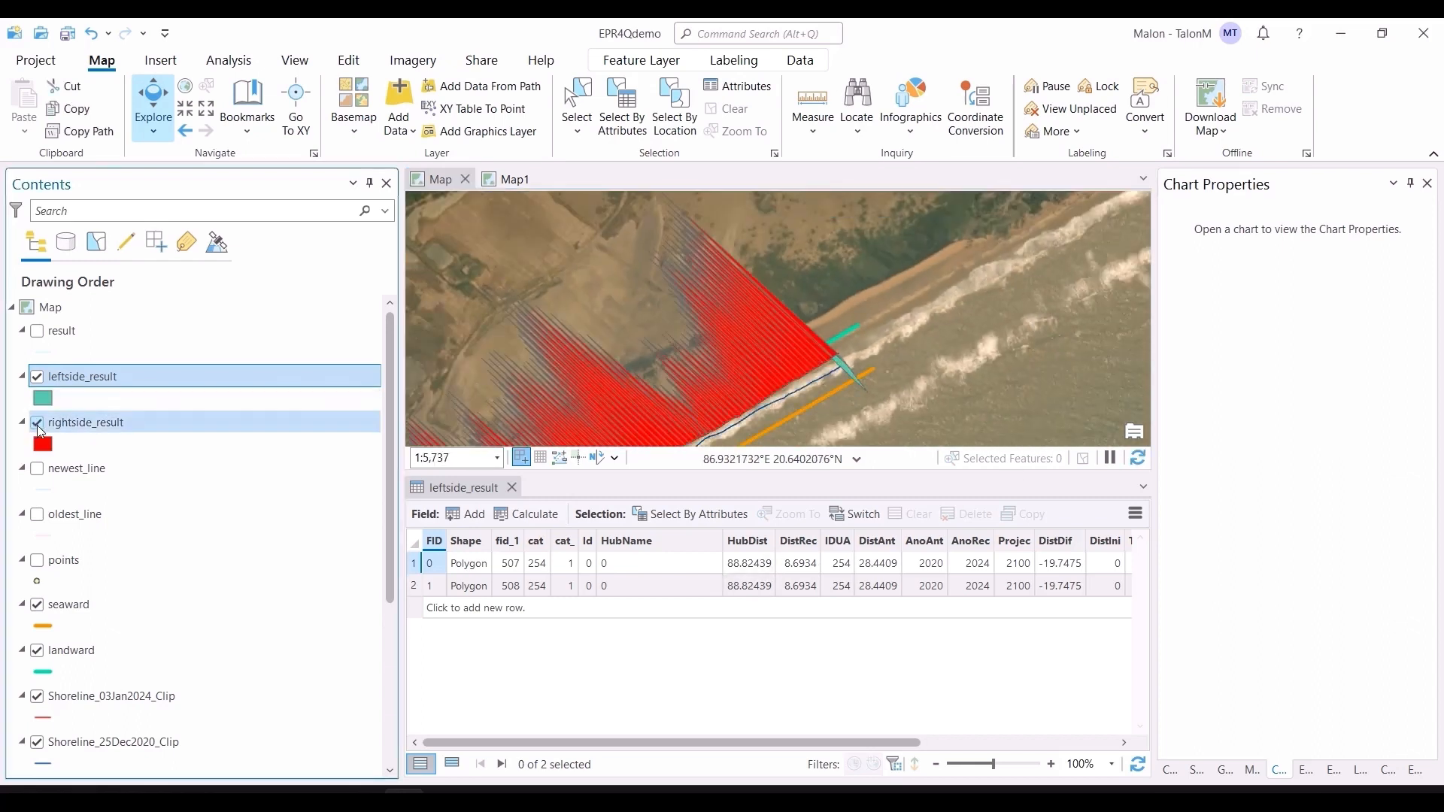
{"action": "left_click_drag", "start_coordinate": [1017, 303], "coordinate": [1100, 266]}
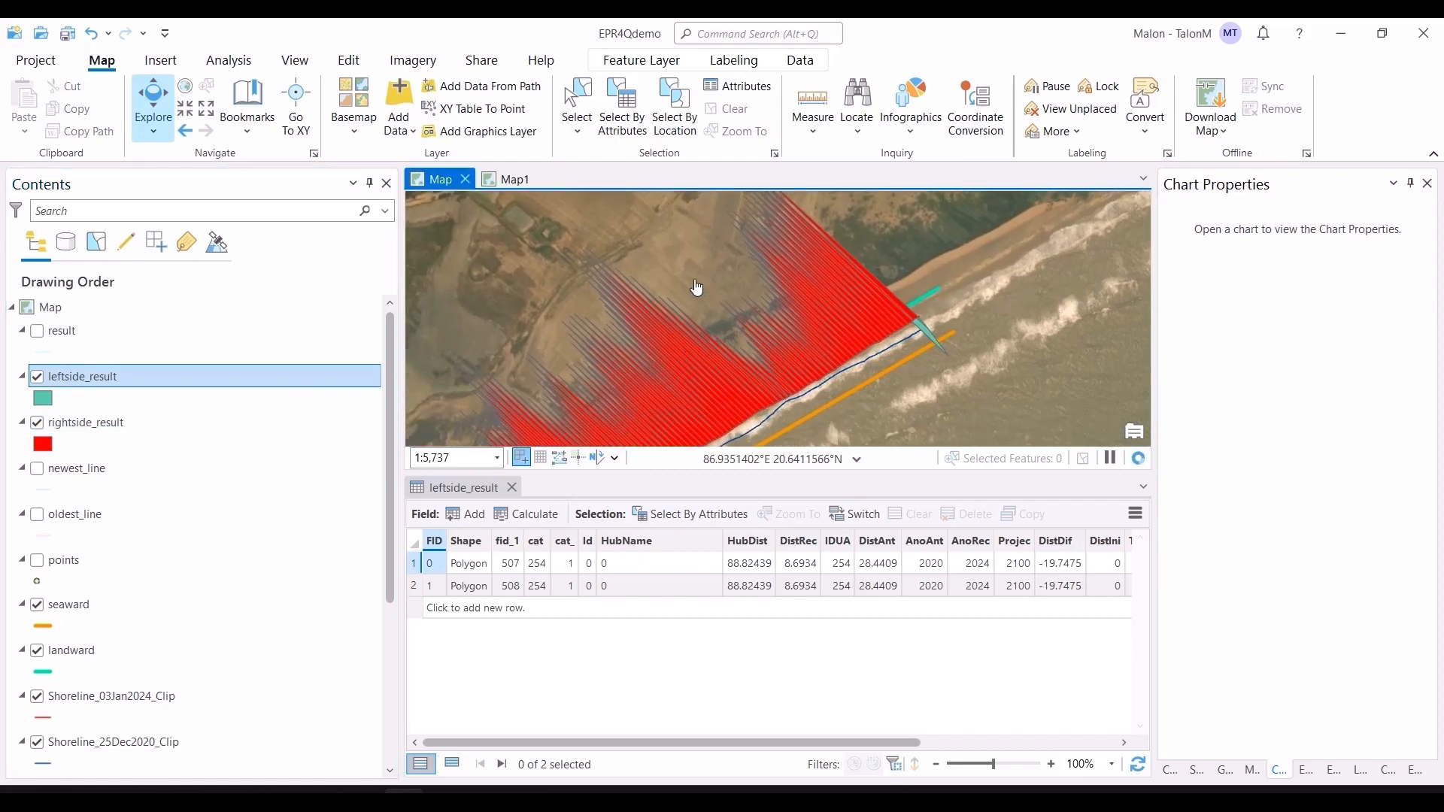
{"action": "left_click_drag", "start_coordinate": [938, 399], "coordinate": [1085, 245]}
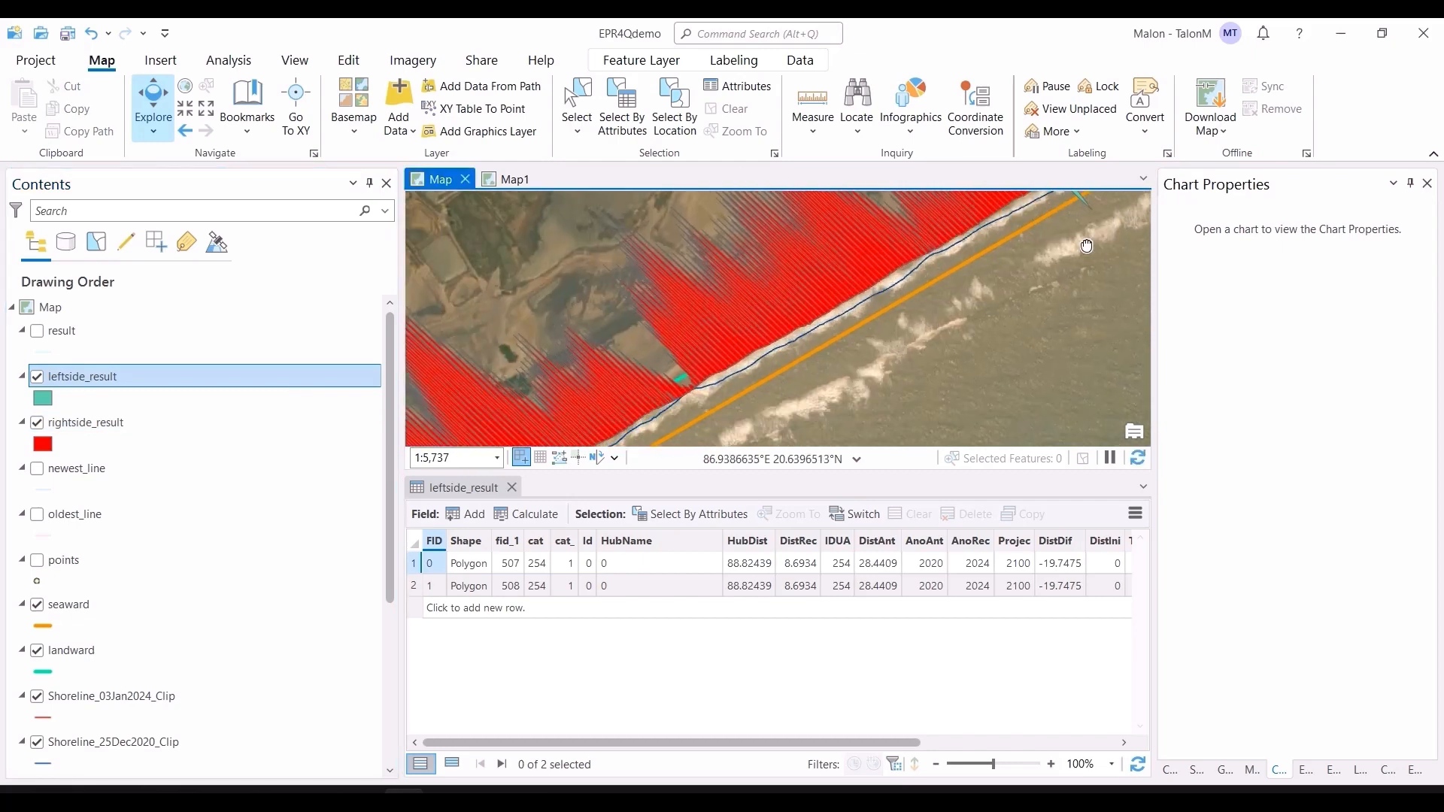
{"action": "left_click_drag", "start_coordinate": [1001, 283], "coordinate": [860, 421]}
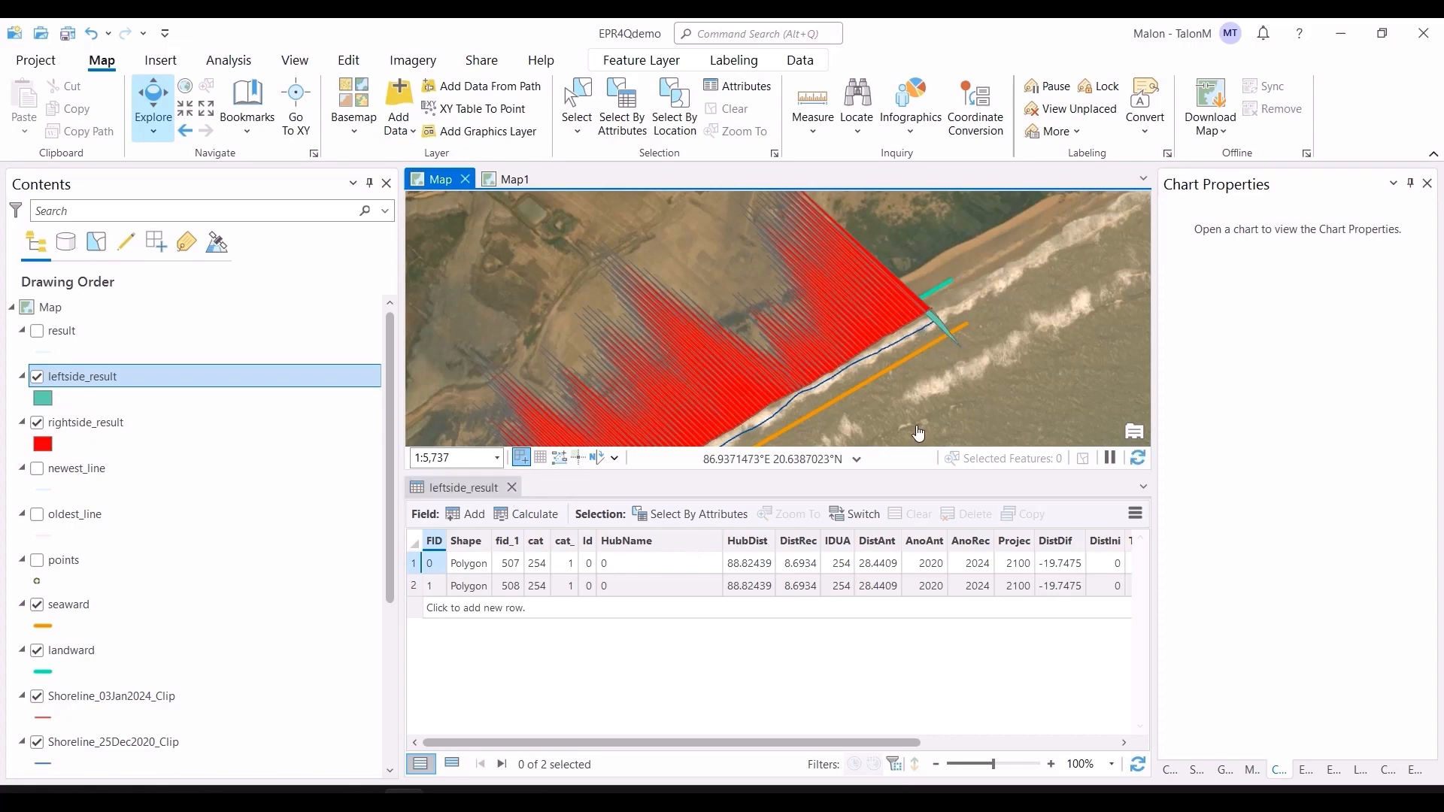
Step: Close the leftside_result table and open the result layer's attribute table
{"action": "left_click", "coordinate": [511, 489]}
{"action": "scroll", "coordinate": [643, 549], "scroll_direction": "down", "scroll_amount": 3}
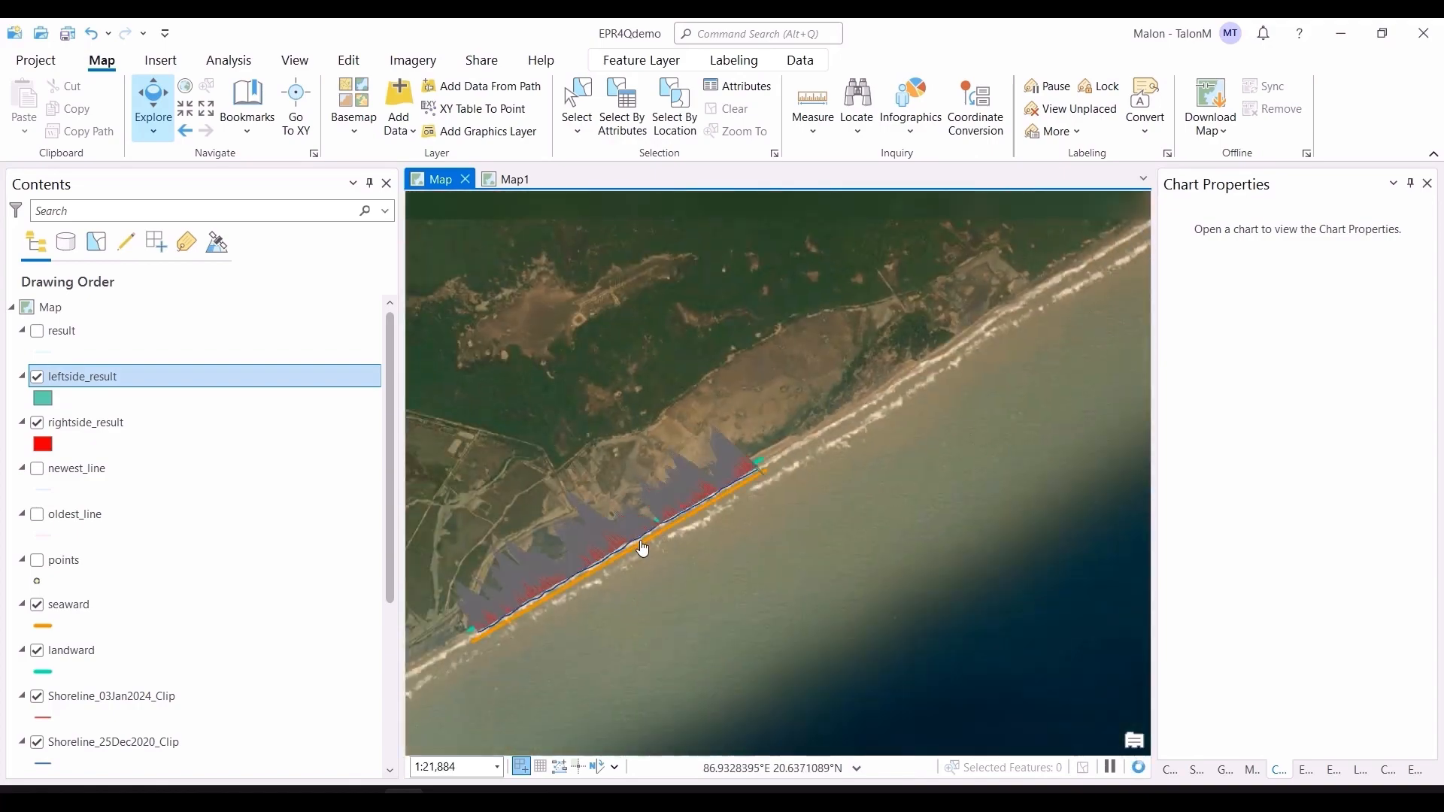
{"action": "scroll", "coordinate": [707, 534], "scroll_direction": "up", "scroll_amount": 3}
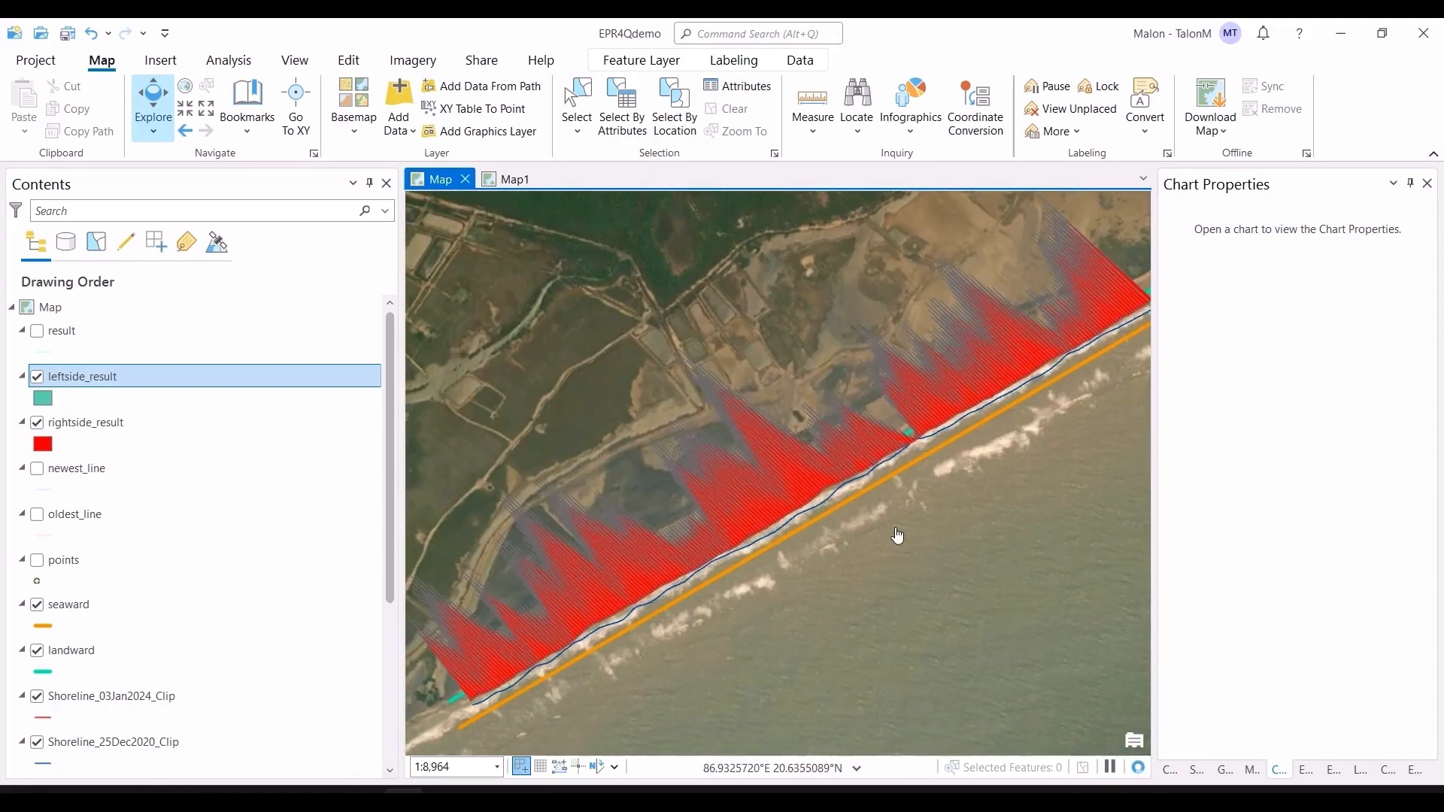
{"action": "left_click", "coordinate": [103, 329]}
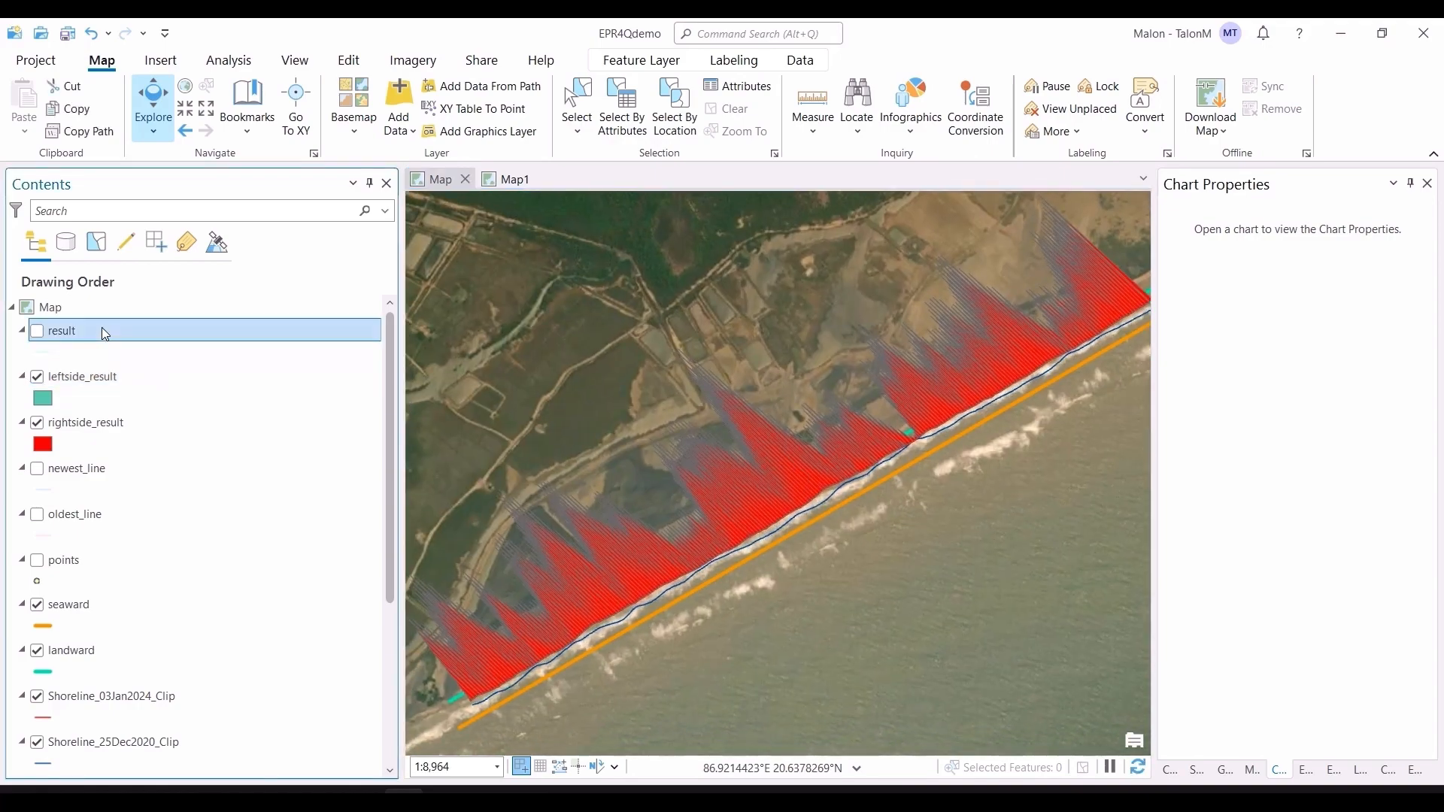
{"action": "key", "text": "ctrl+t"}
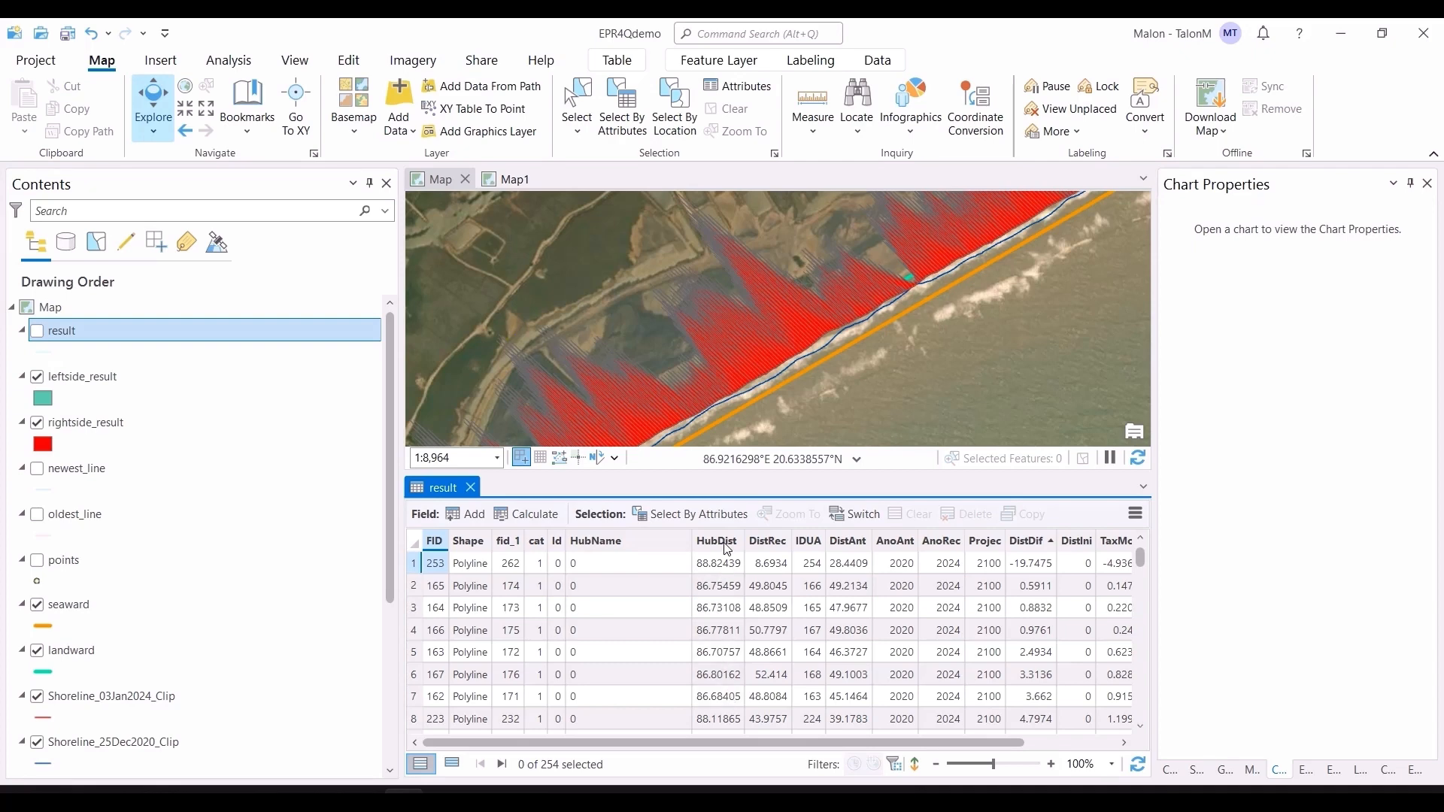
Step: Turn on the points layer
{"action": "left_click", "coordinate": [37, 561]}
{"action": "scroll", "coordinate": [871, 368], "scroll_direction": "up", "scroll_amount": 1}
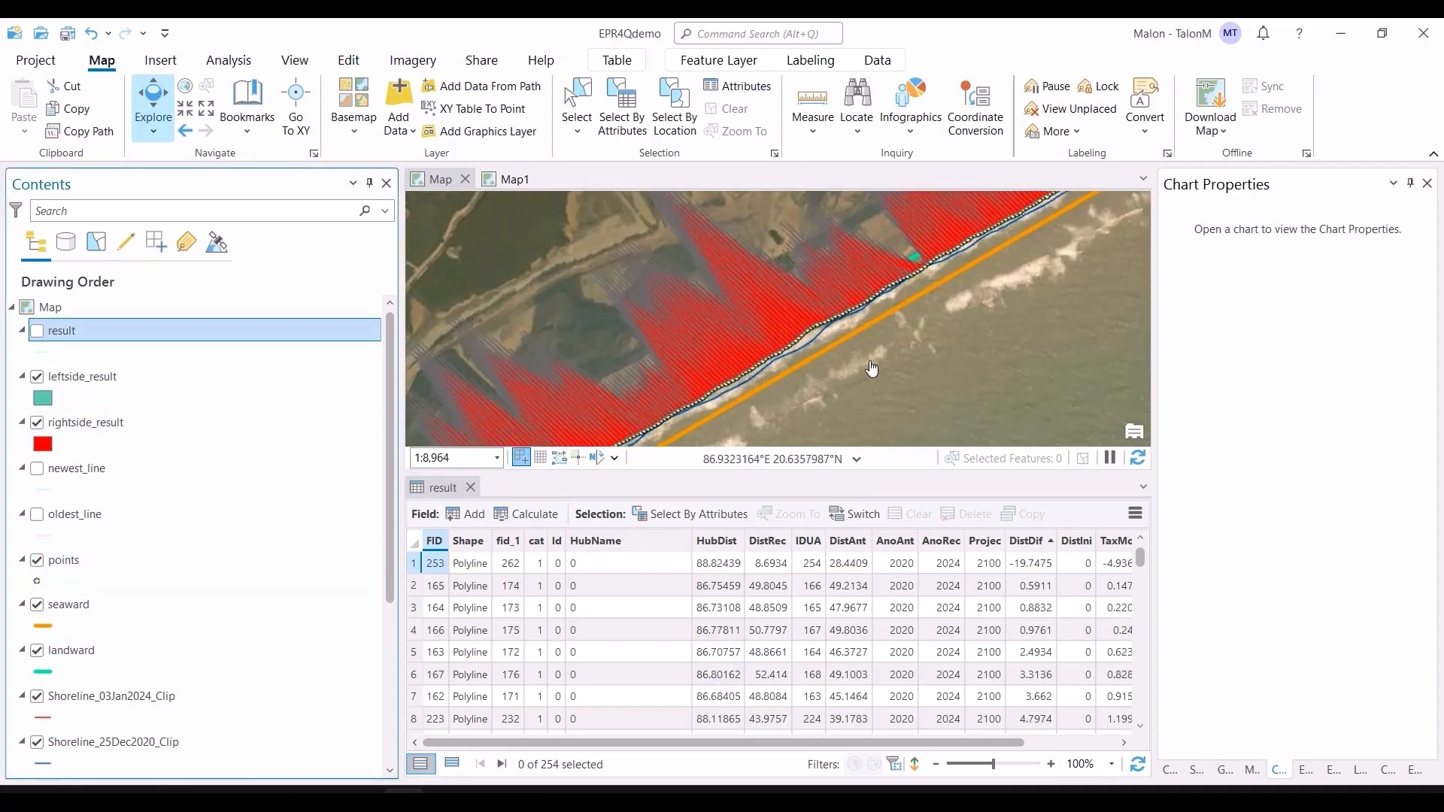
{"action": "scroll", "coordinate": [871, 368], "scroll_direction": "up", "scroll_amount": 2}
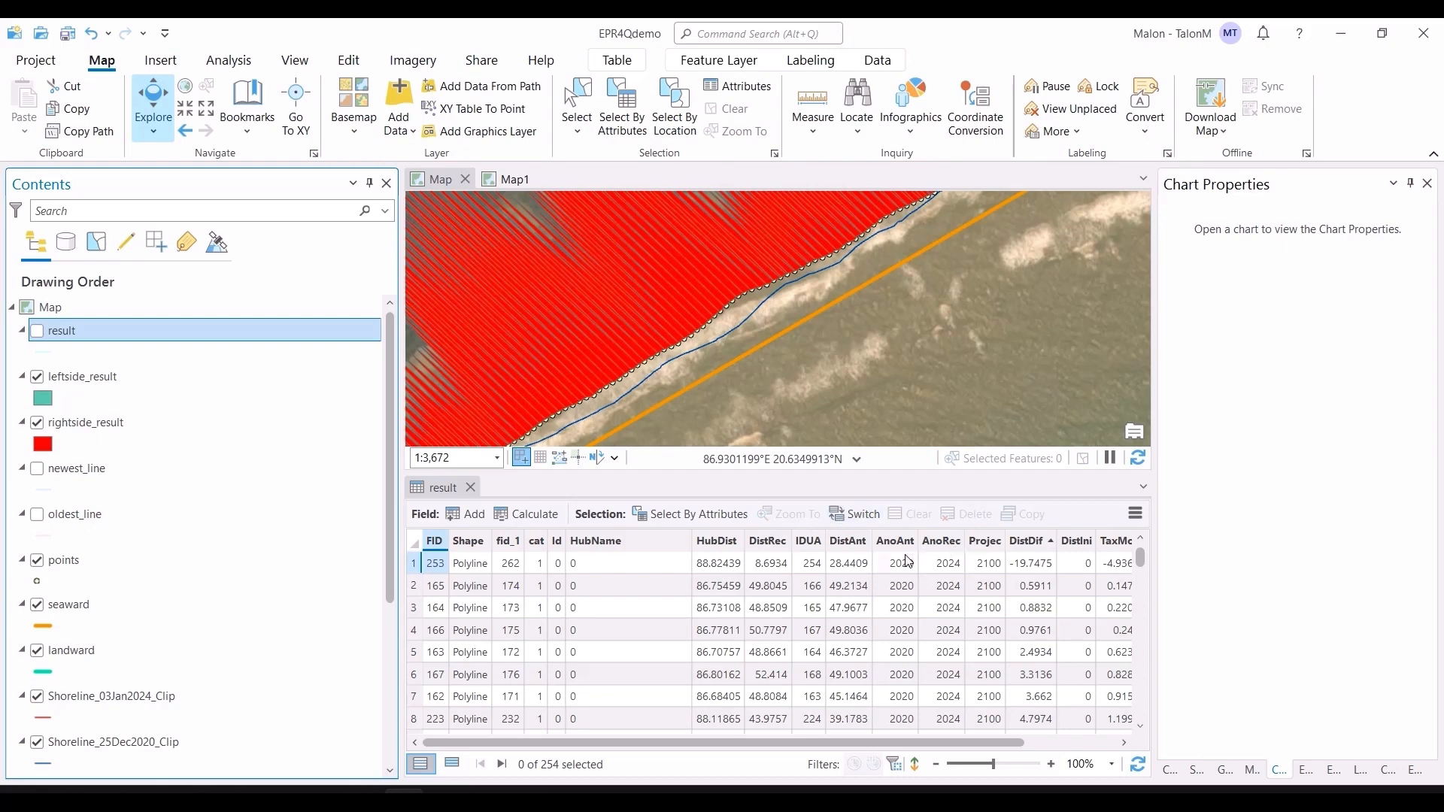
Step: Sort the result table by the DistDif field in descending order
{"action": "left_click", "coordinate": [1030, 548]}
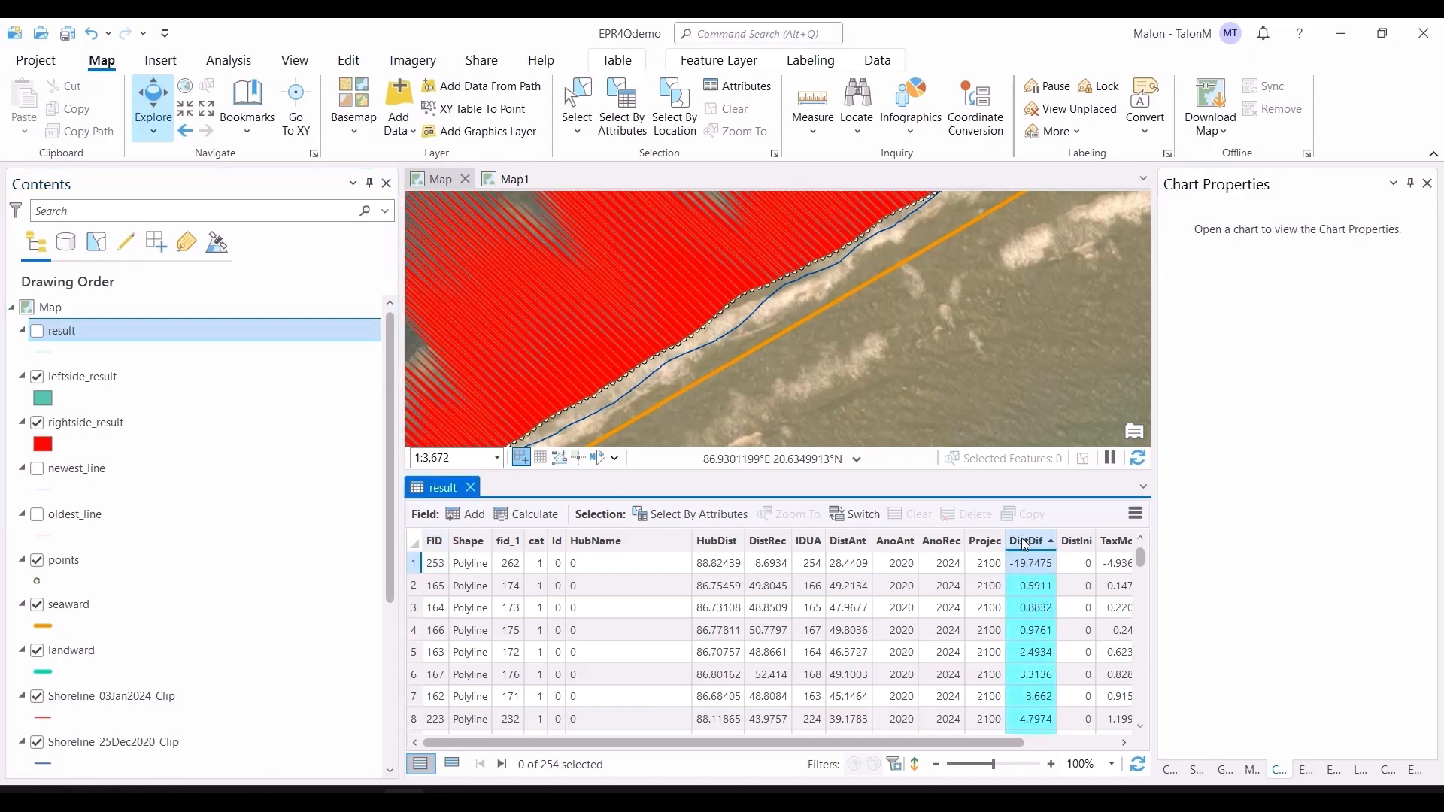
{"action": "right_click", "coordinate": [1027, 544]}
{"action": "left_click", "coordinate": [1049, 345]}
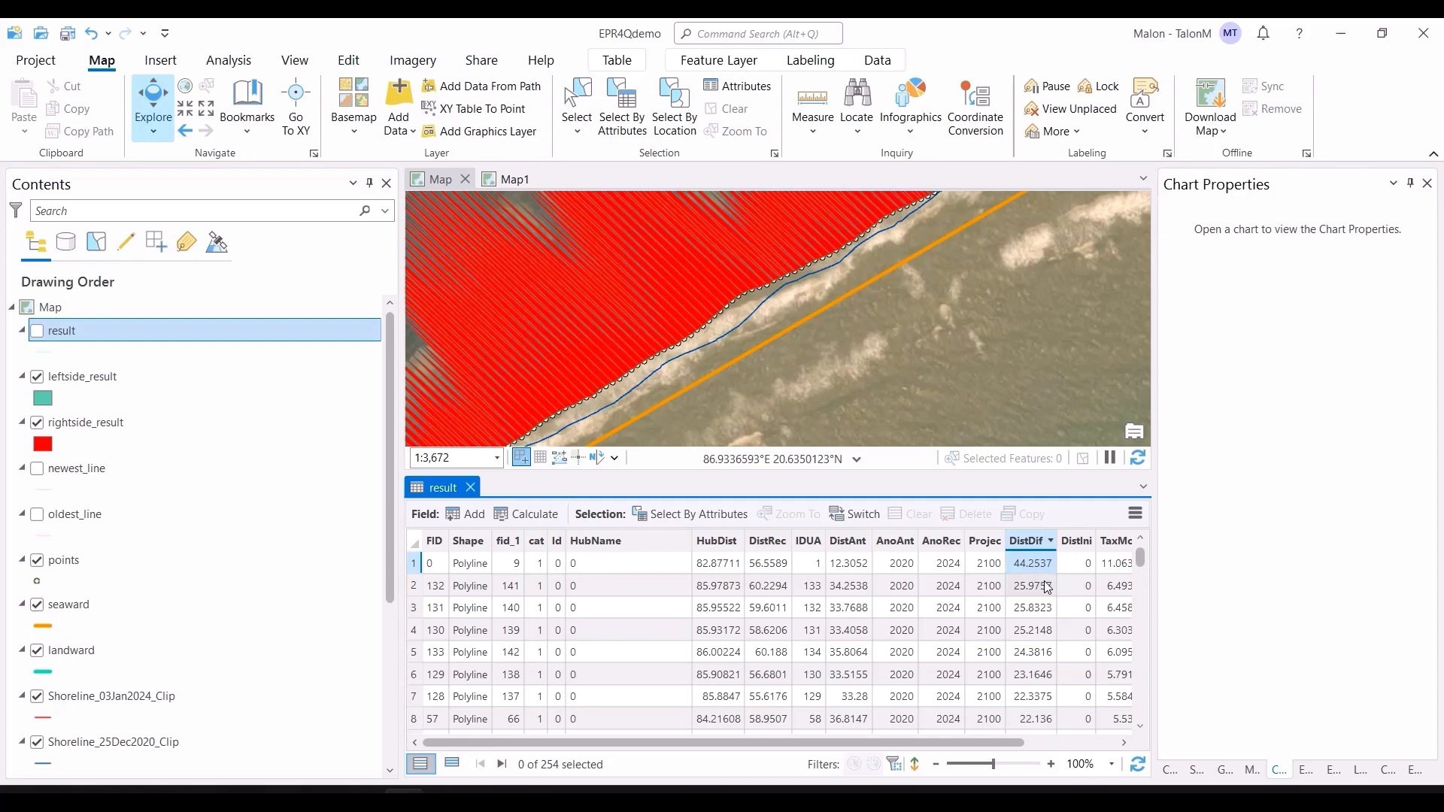
{"action": "scroll", "coordinate": [1038, 584], "scroll_direction": "down", "scroll_amount": 5}
{"action": "left_click_drag", "start_coordinate": [1138, 569], "coordinate": [1139, 734]}
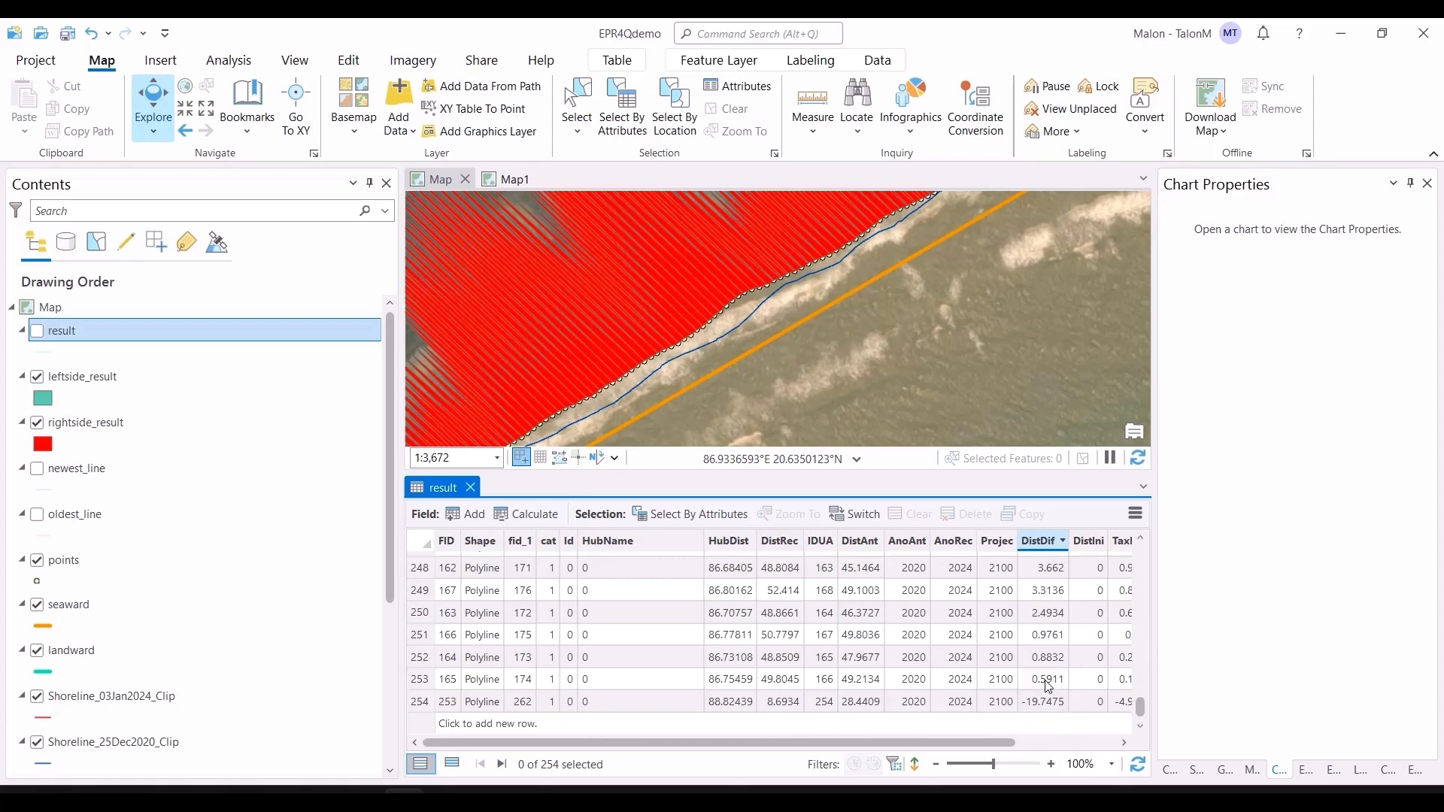
Step: Browse the sorted result table's rows and columns
{"action": "left_click_drag", "start_coordinate": [1033, 318], "coordinate": [895, 435]}
{"action": "left_click_drag", "start_coordinate": [1022, 277], "coordinate": [964, 337]}
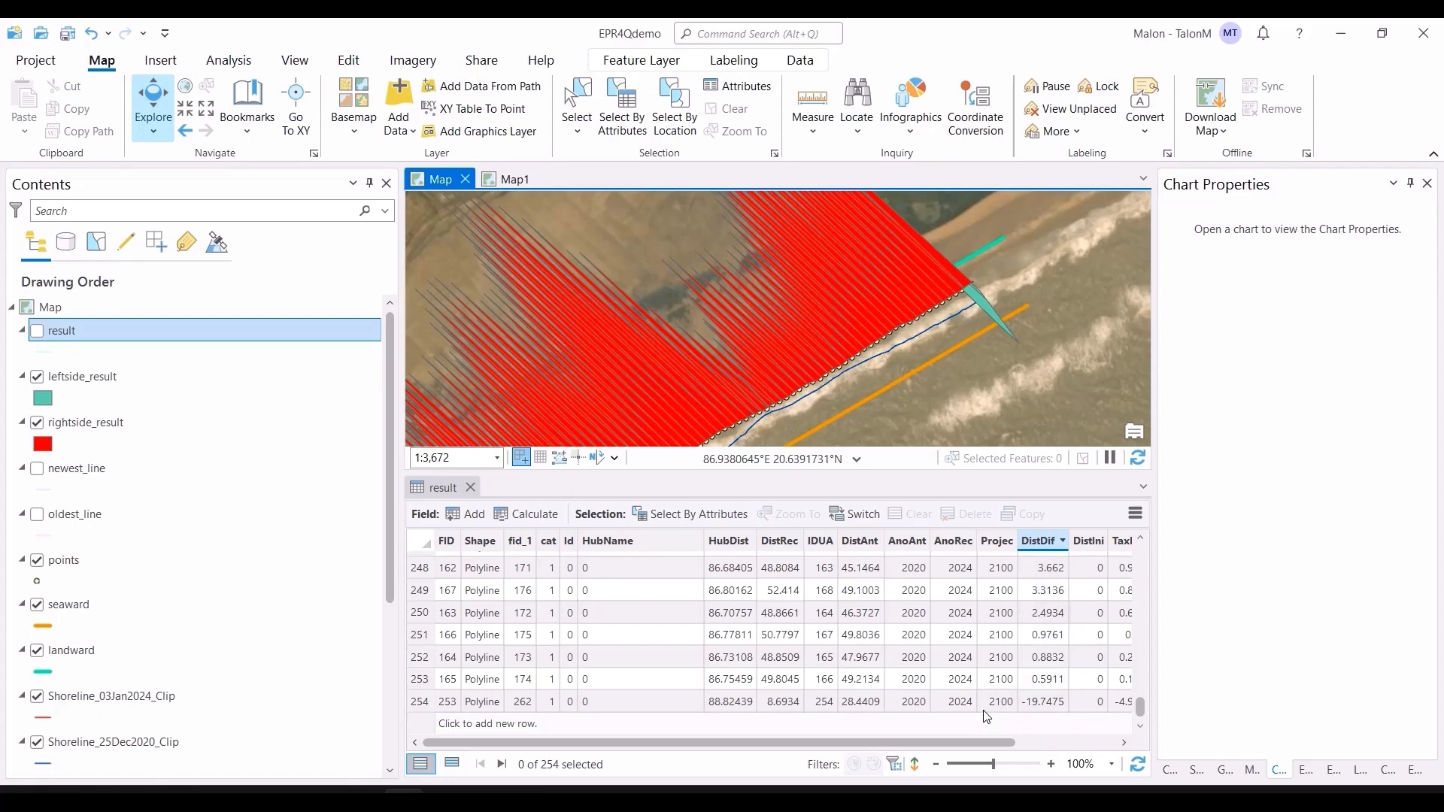
{"action": "left_click_drag", "start_coordinate": [972, 743], "coordinate": [1083, 743]}
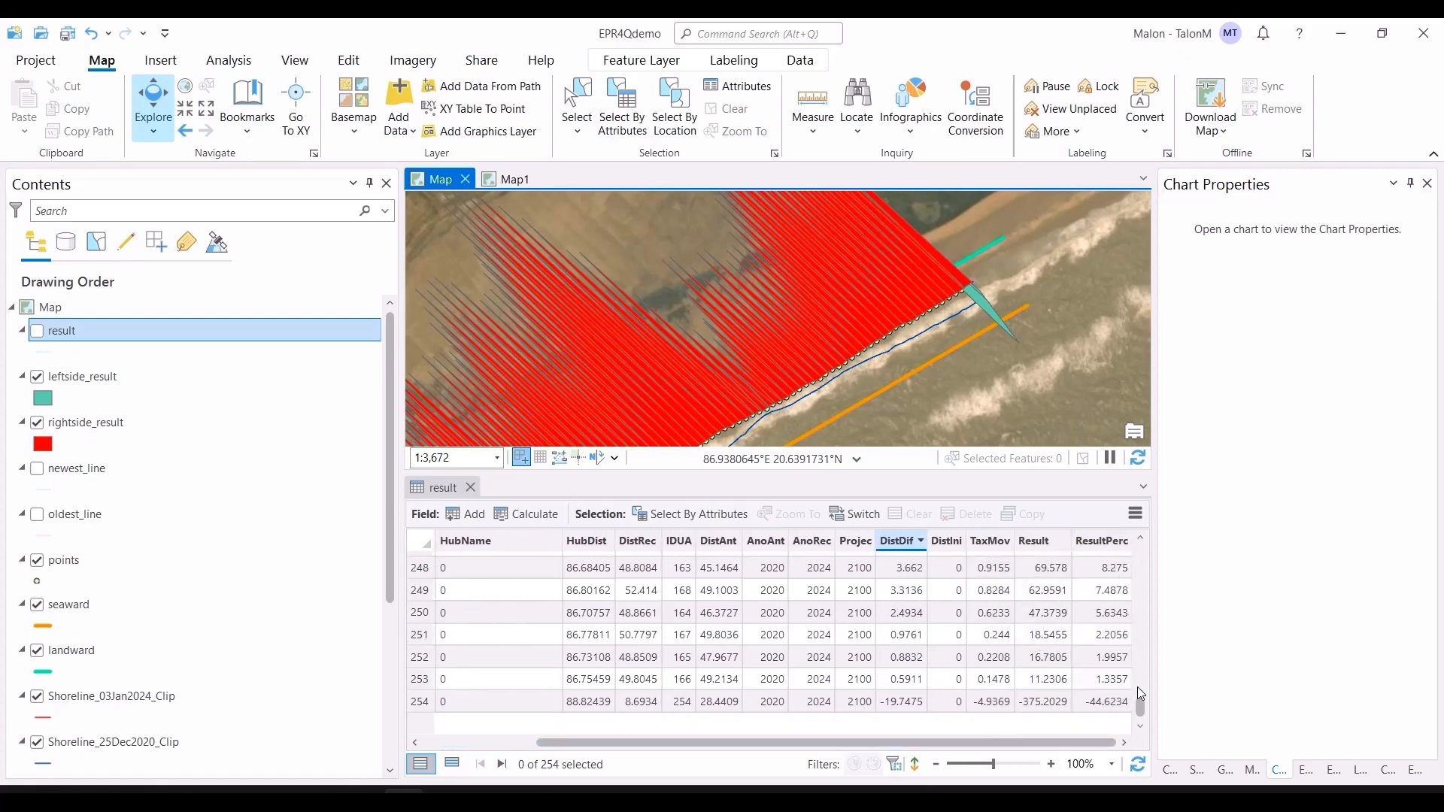
{"action": "left_click_drag", "start_coordinate": [1140, 704], "coordinate": [1131, 534]}
Step: Create a Visualize Statistics distribution chart for the DistDif field
{"action": "left_click", "coordinate": [895, 564]}
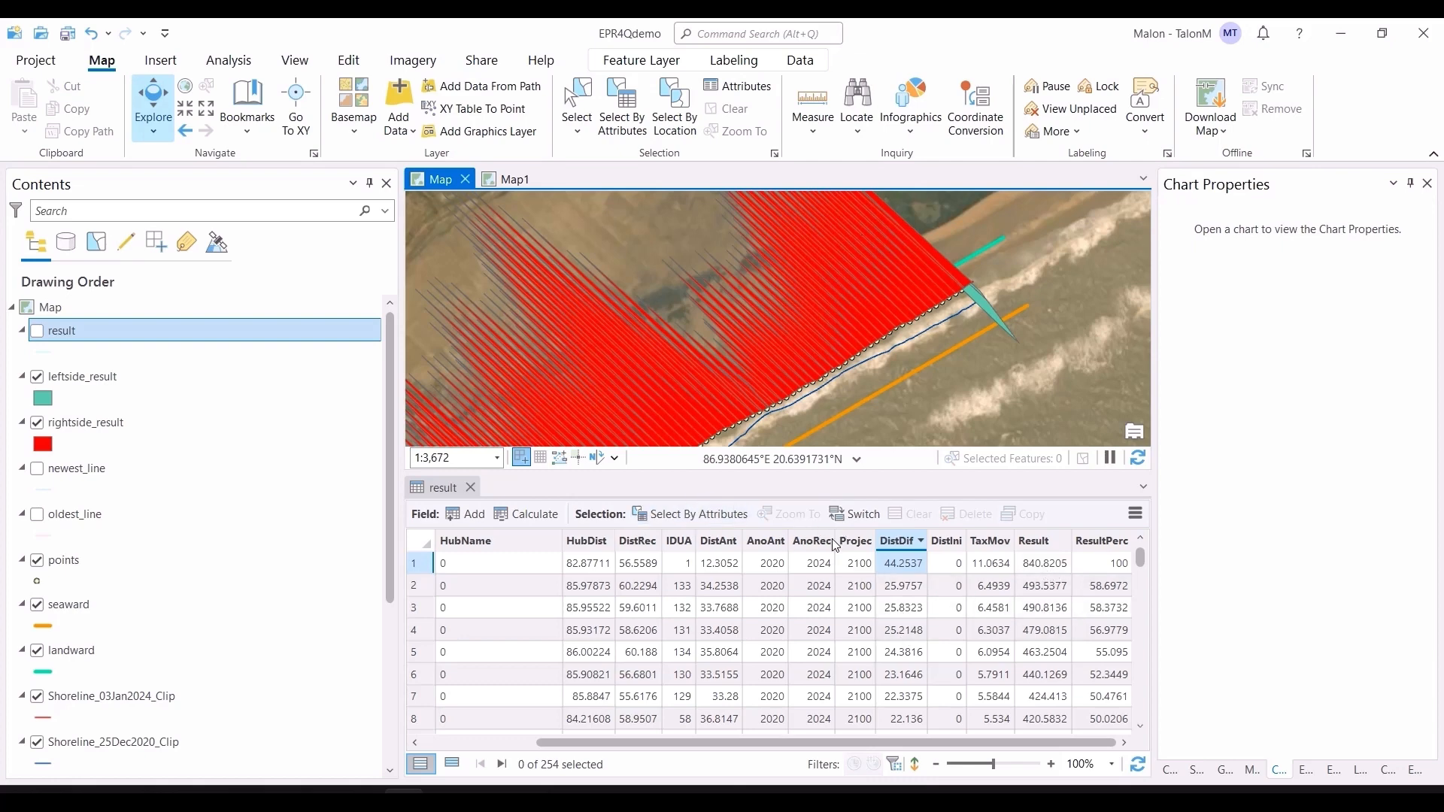
{"action": "right_click", "coordinate": [893, 549]}
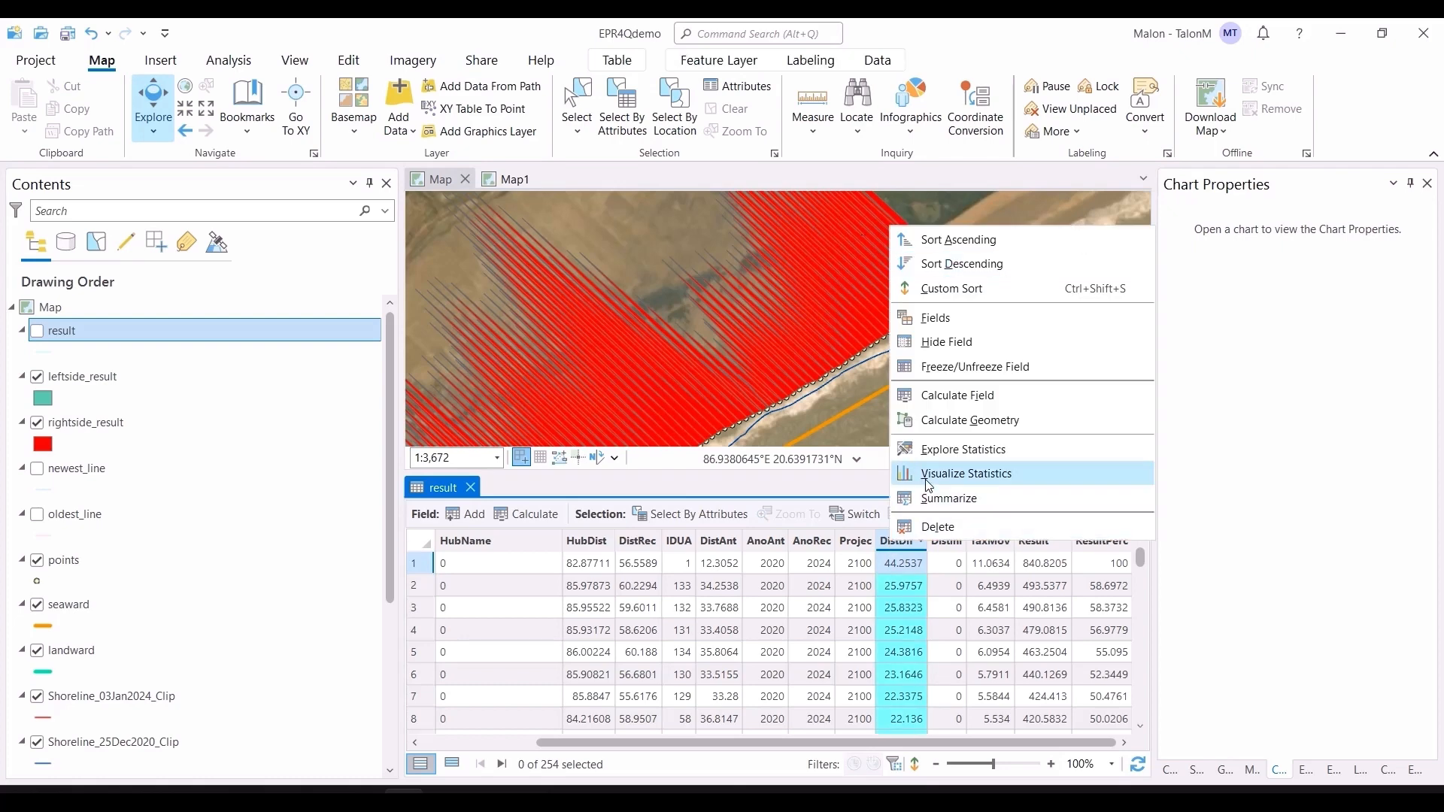
{"action": "left_click", "coordinate": [906, 475]}
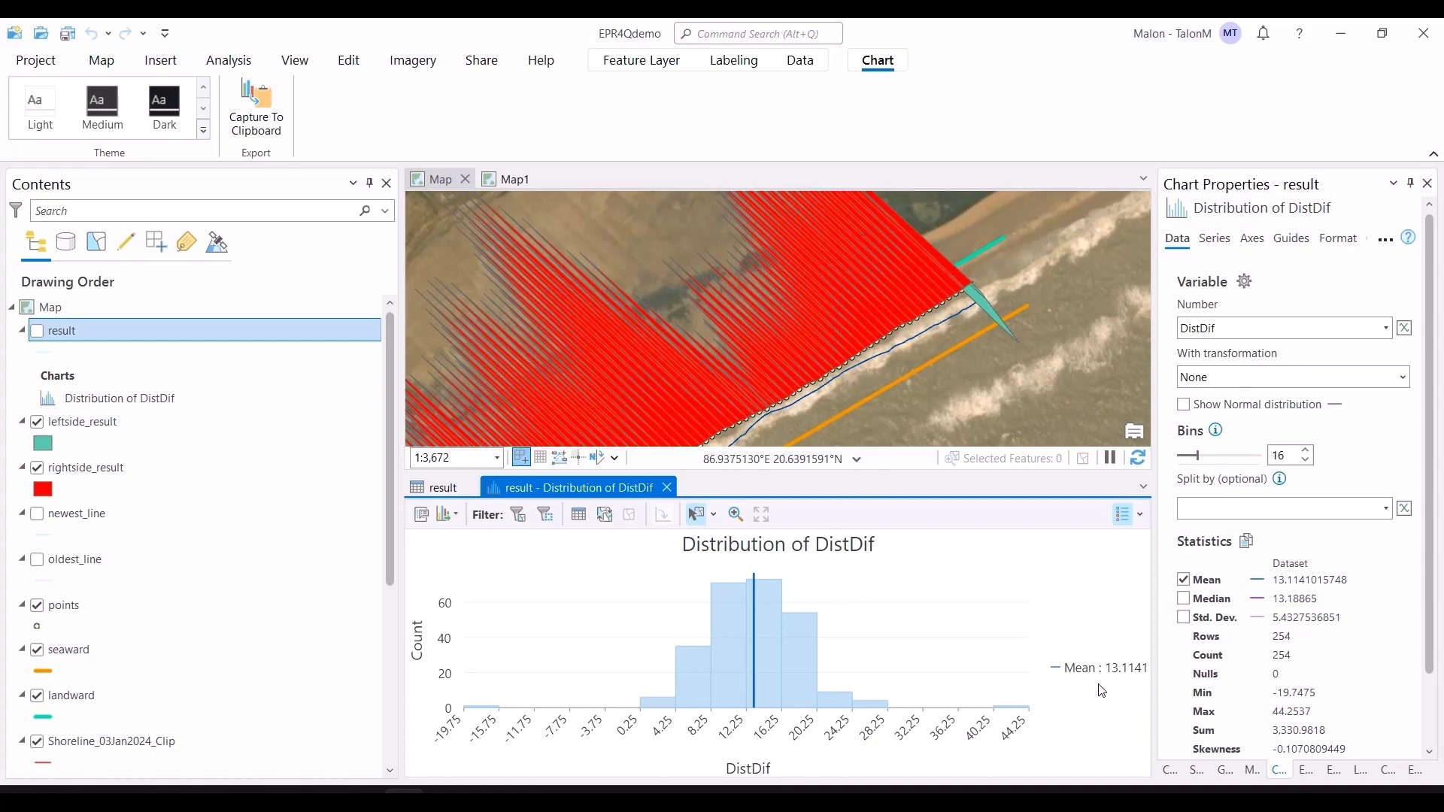
Step: Close the Distribution of DistDif chart view
{"action": "scroll", "coordinate": [725, 344], "scroll_direction": "down", "scroll_amount": 5}
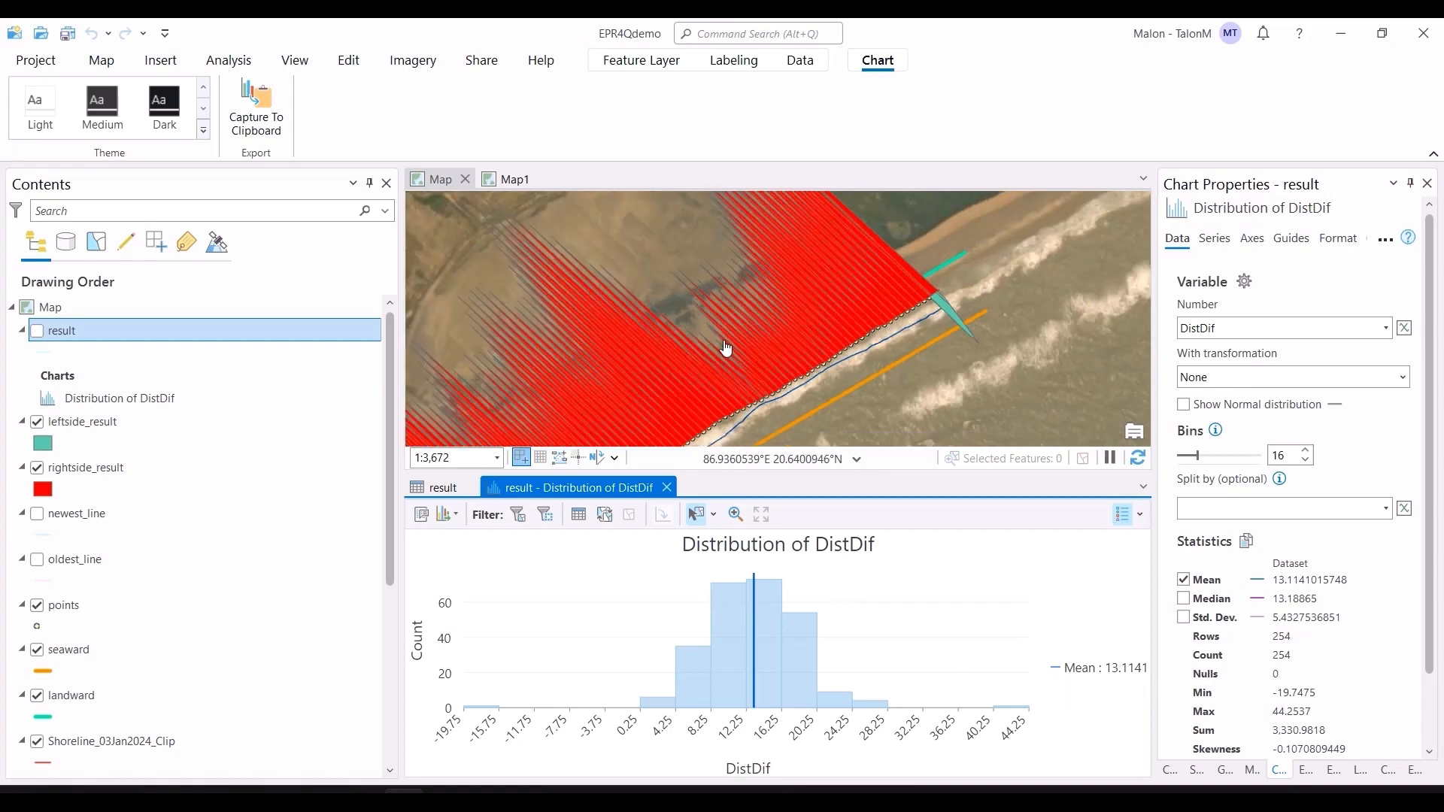
{"action": "left_click_drag", "start_coordinate": [1024, 287], "coordinate": [1038, 279]}
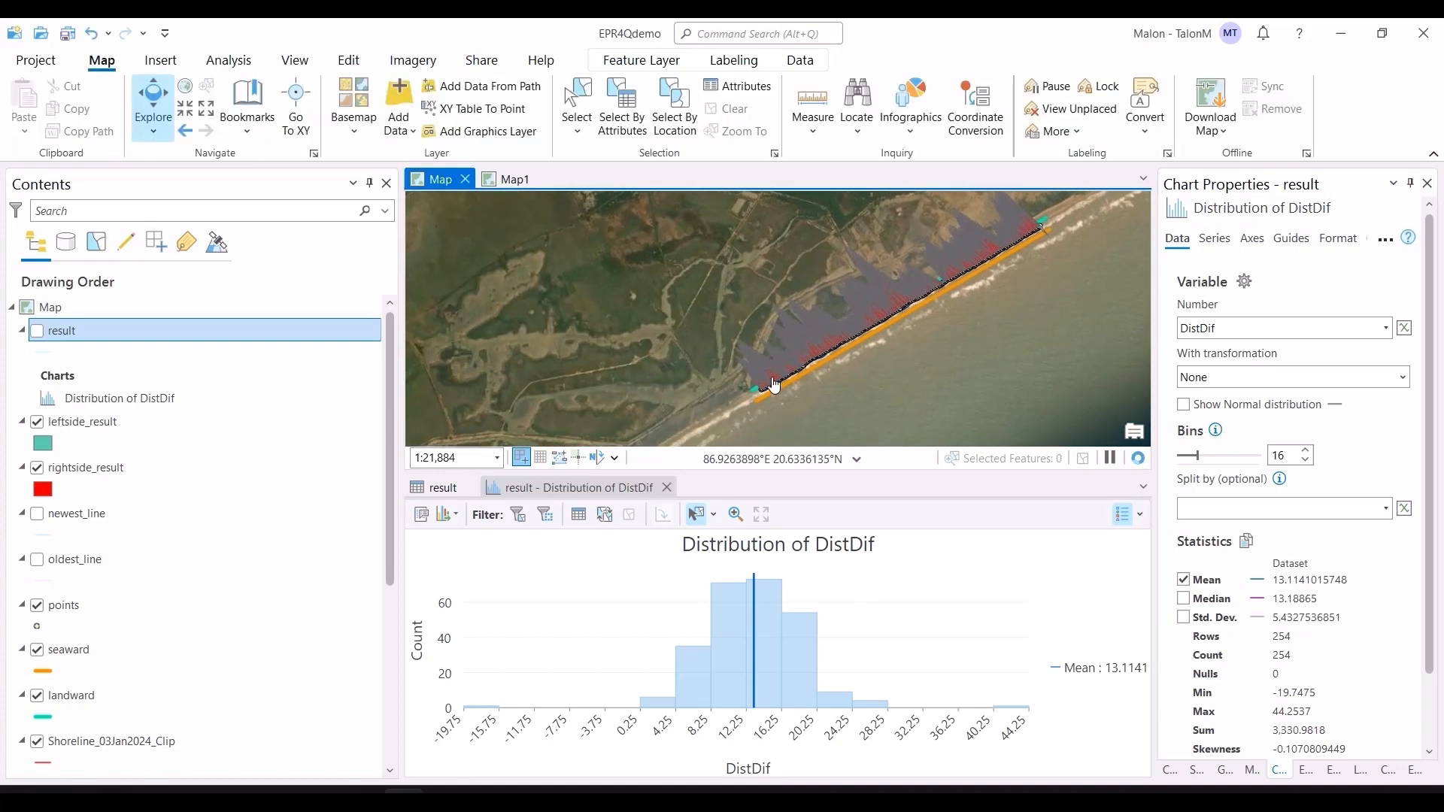
{"action": "left_click", "coordinate": [657, 498]}
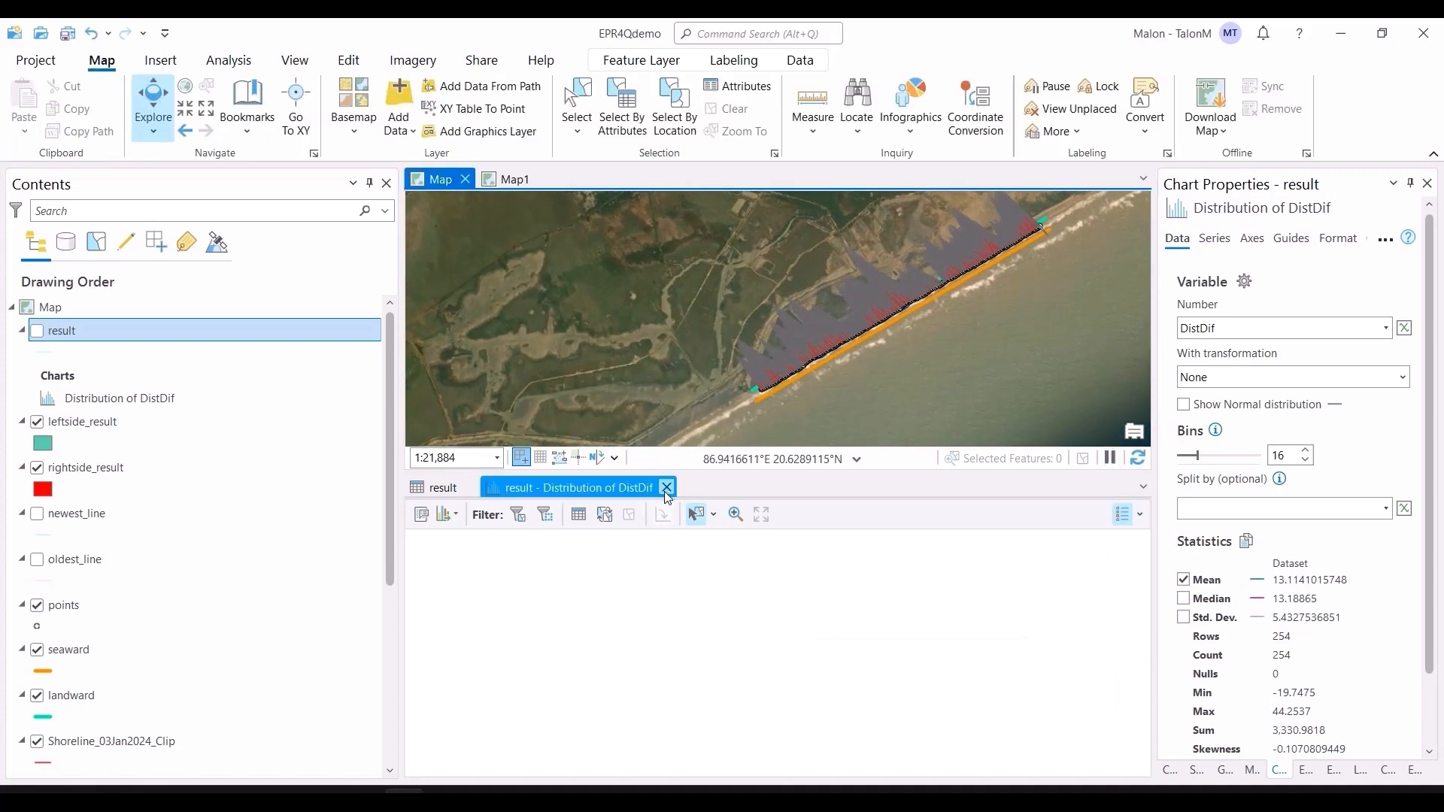
Step: Close the DistDif chart and create a Visualize Statistics distribution chart for the Result field
{"action": "left_click", "coordinate": [667, 488]}
{"action": "left_click_drag", "start_coordinate": [953, 751], "coordinate": [1068, 751]}
{"action": "left_click", "coordinate": [1044, 547]}
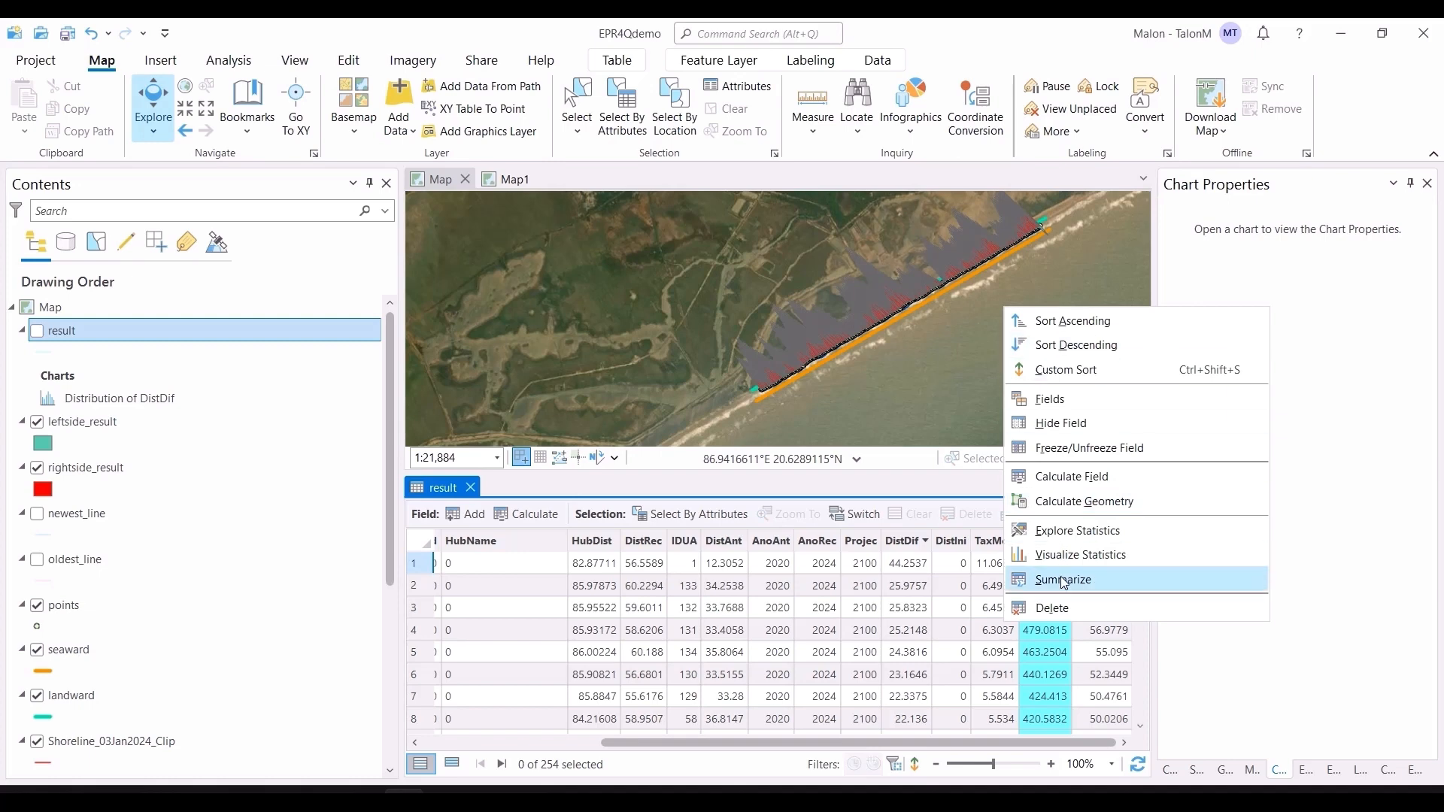
{"action": "left_click", "coordinate": [1049, 553]}
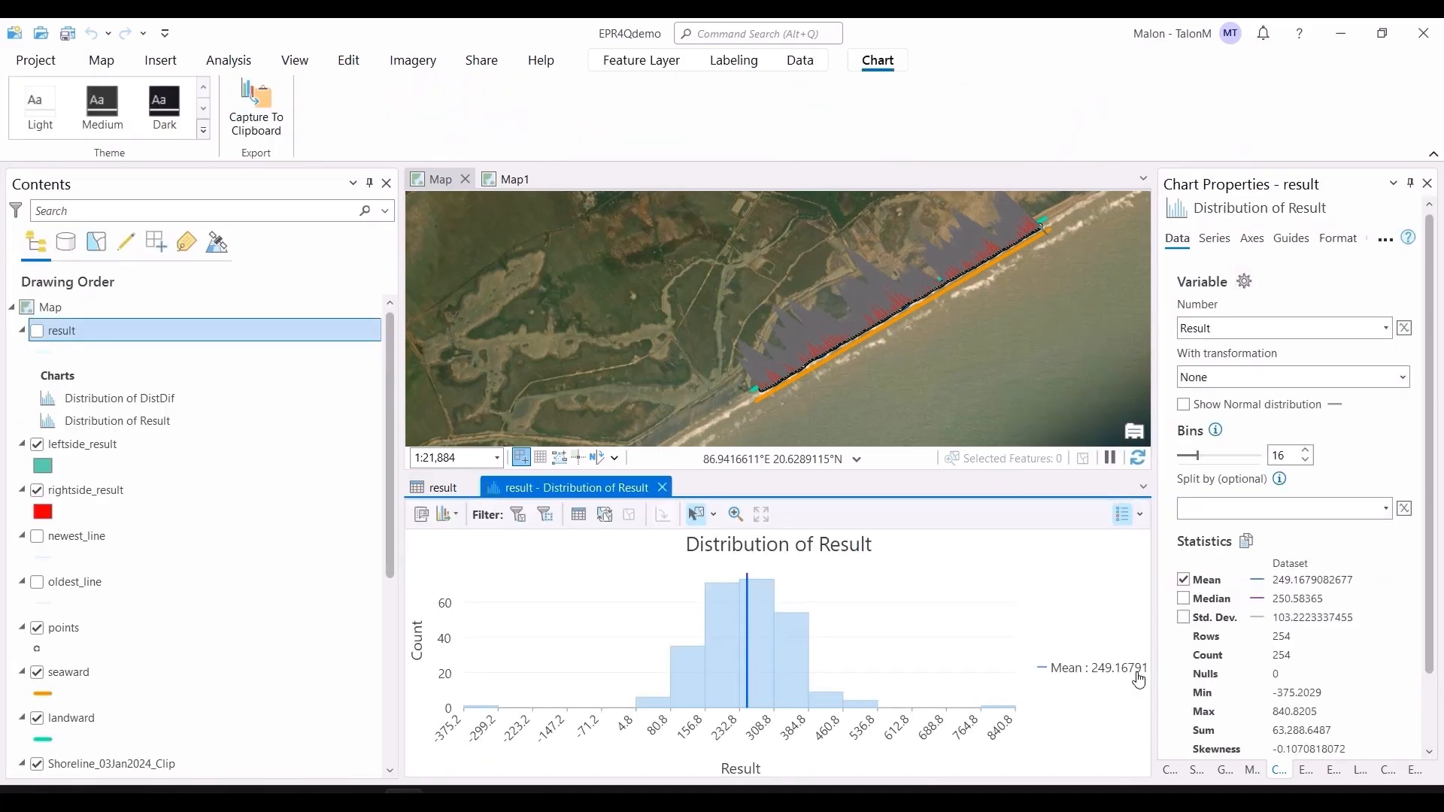
Step: Close the Distribution of Result chart and the result attribute table
{"action": "left_click", "coordinate": [665, 489]}
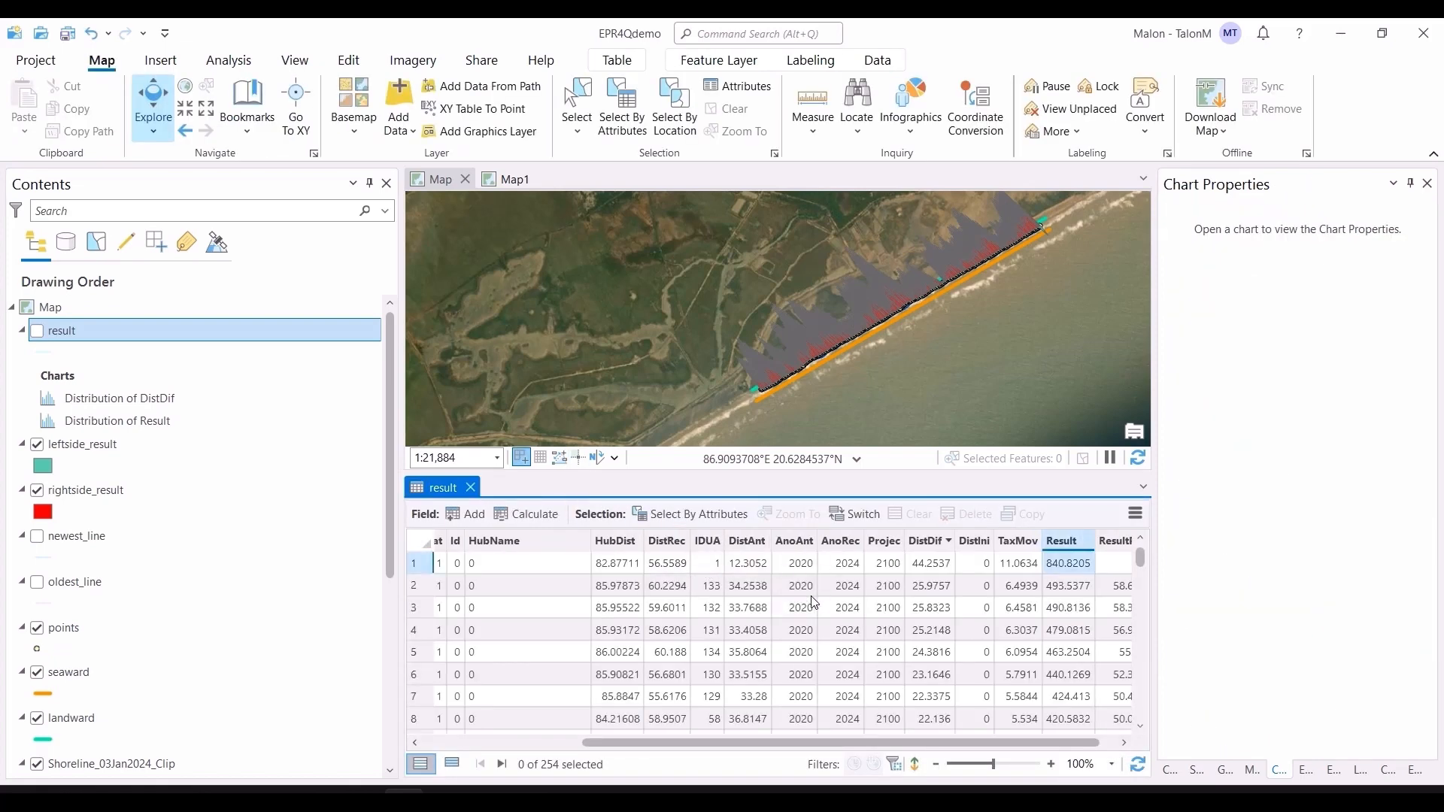
{"action": "left_click_drag", "start_coordinate": [791, 739], "coordinate": [627, 745]}
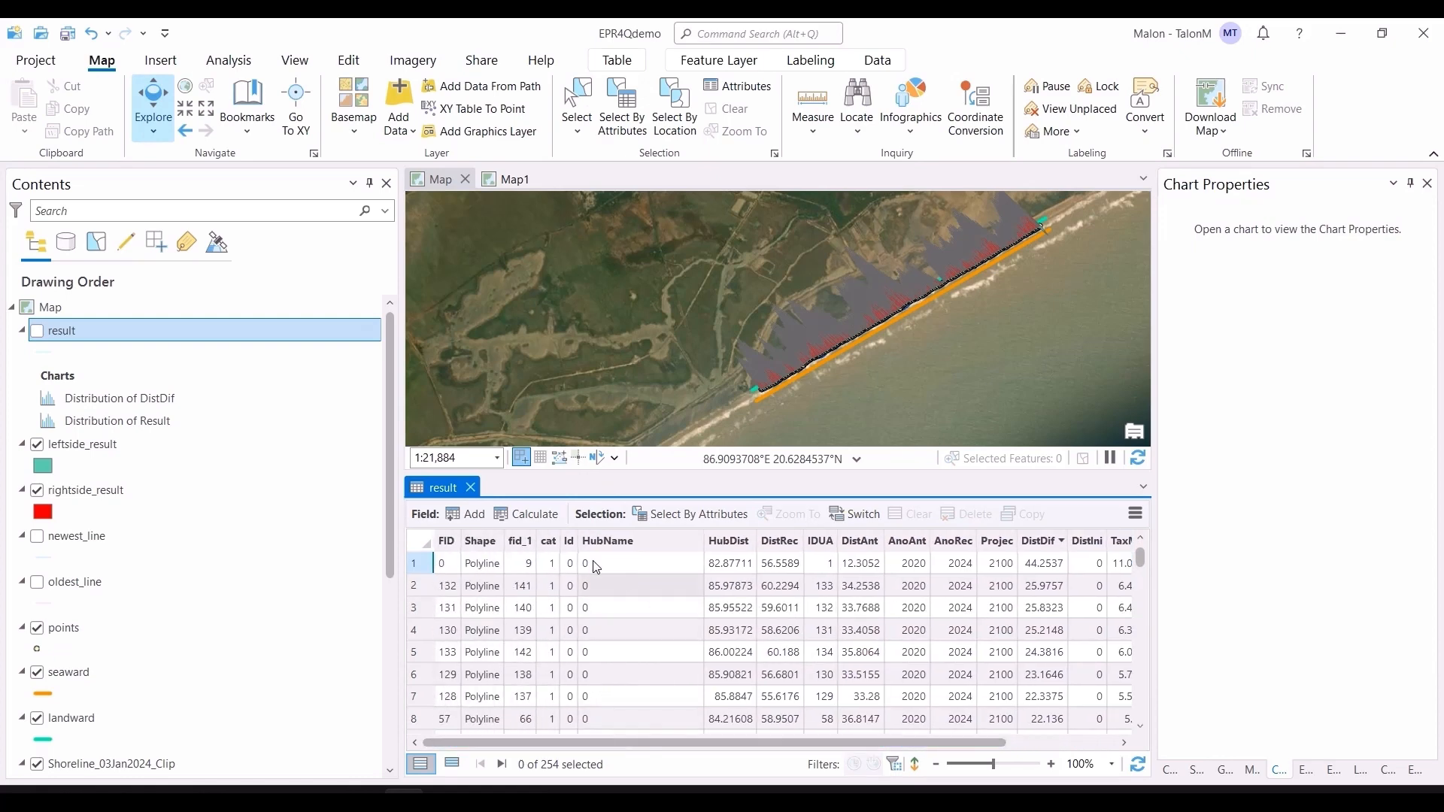
{"action": "left_click", "coordinate": [474, 488]}
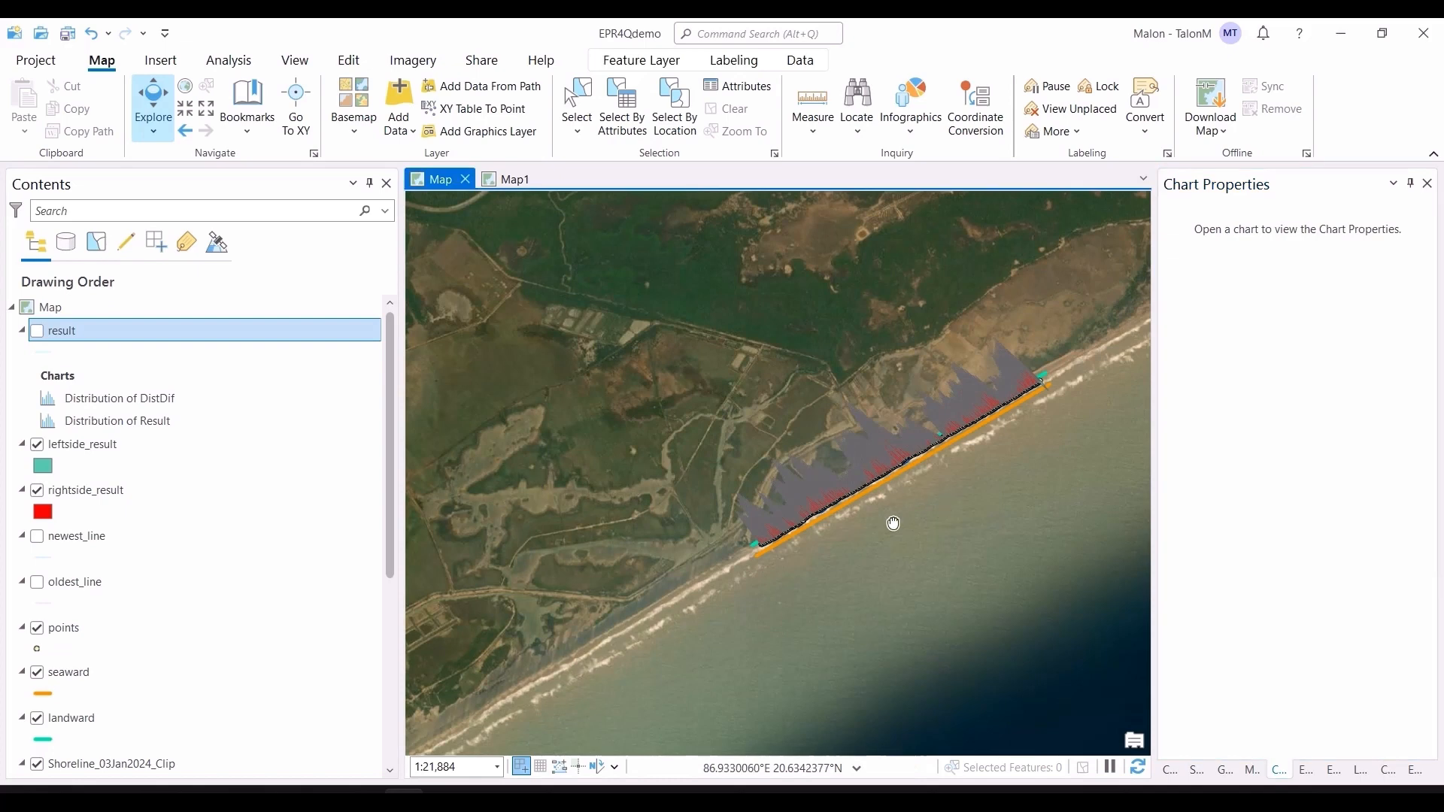
Step: Zoom into the shoreline and hide the leftside_result, rightside_result and points layers
{"action": "scroll", "coordinate": [827, 536], "scroll_direction": "up", "scroll_amount": 3}
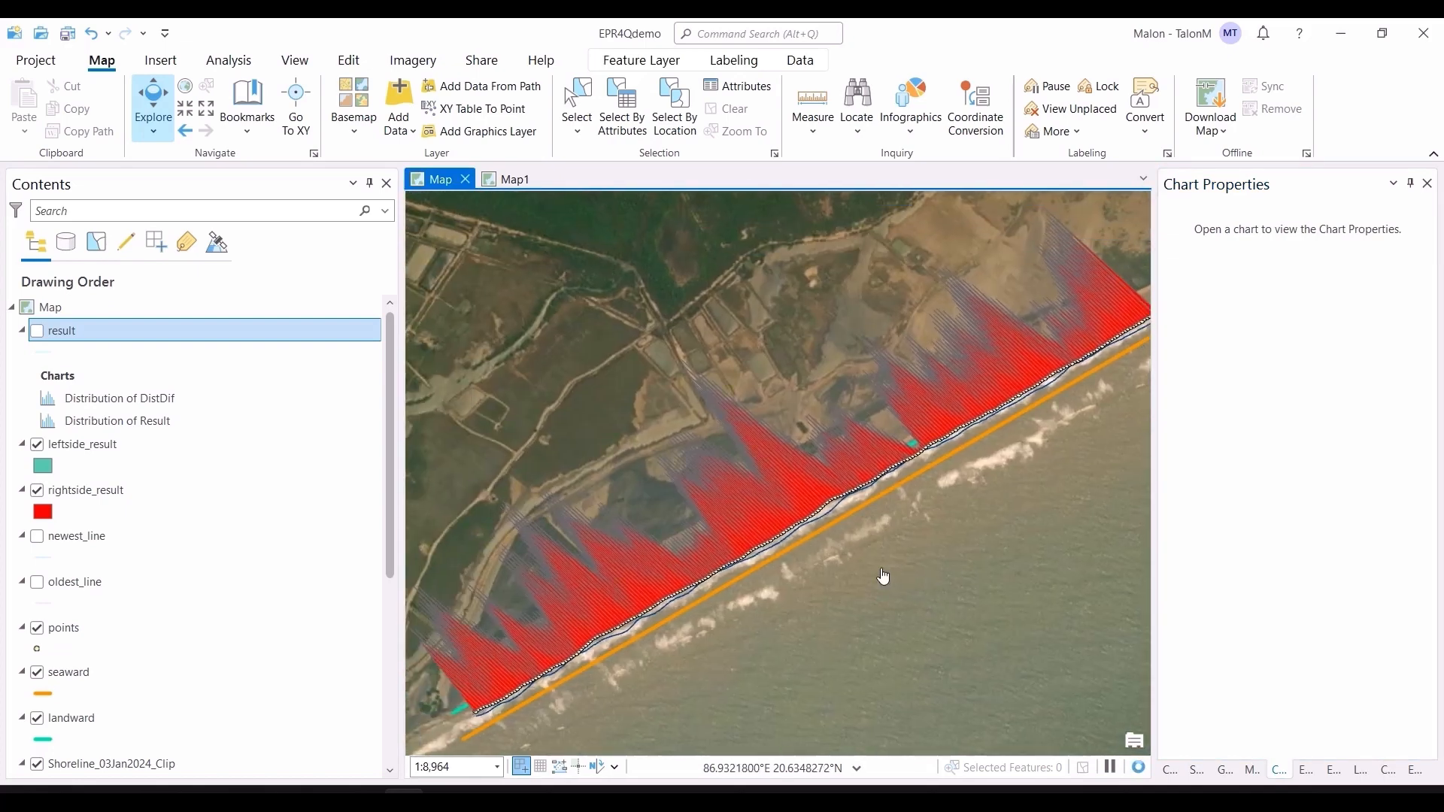
{"action": "left_click_drag", "start_coordinate": [1134, 345], "coordinate": [1059, 453]}
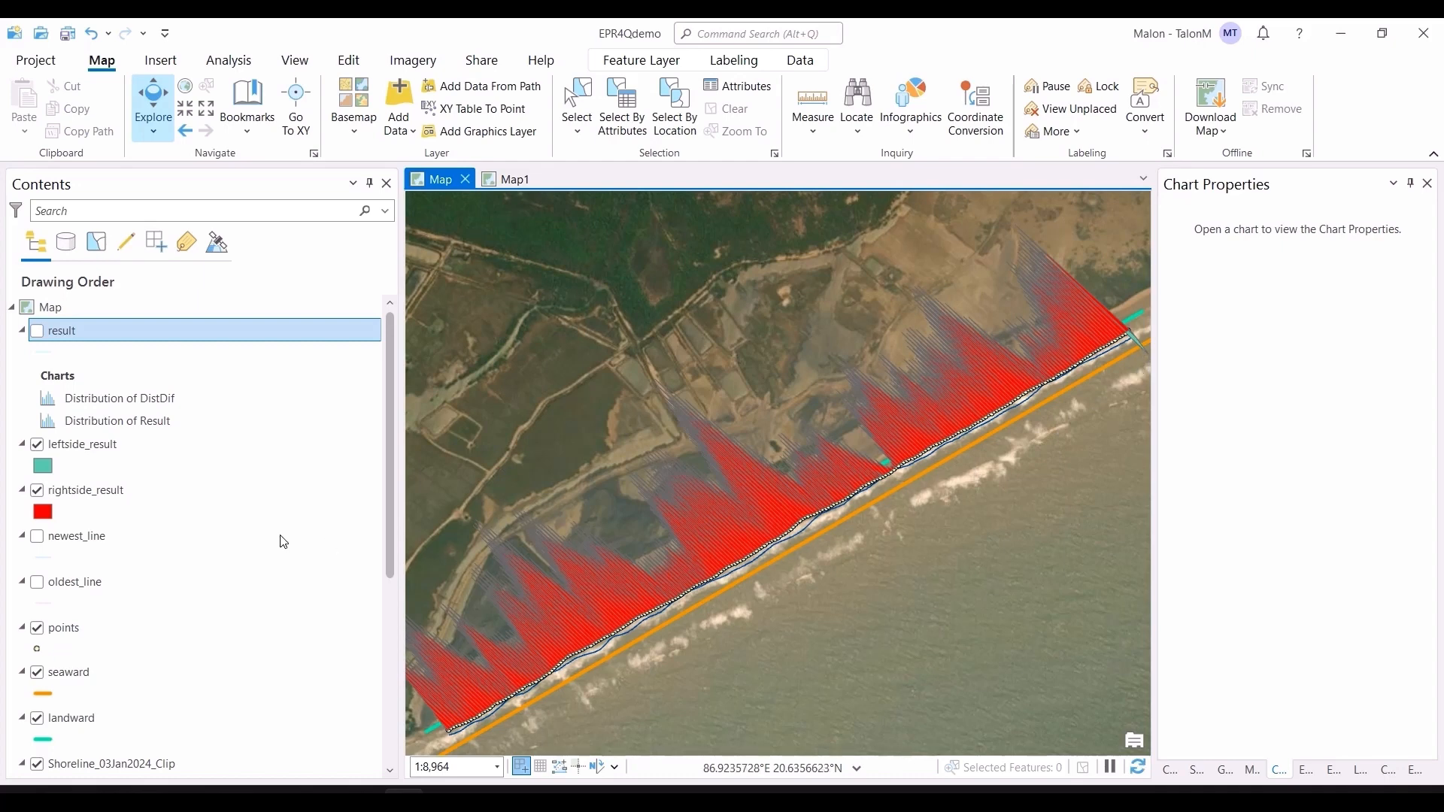
{"action": "left_click", "coordinate": [36, 445]}
{"action": "left_click", "coordinate": [36, 490]}
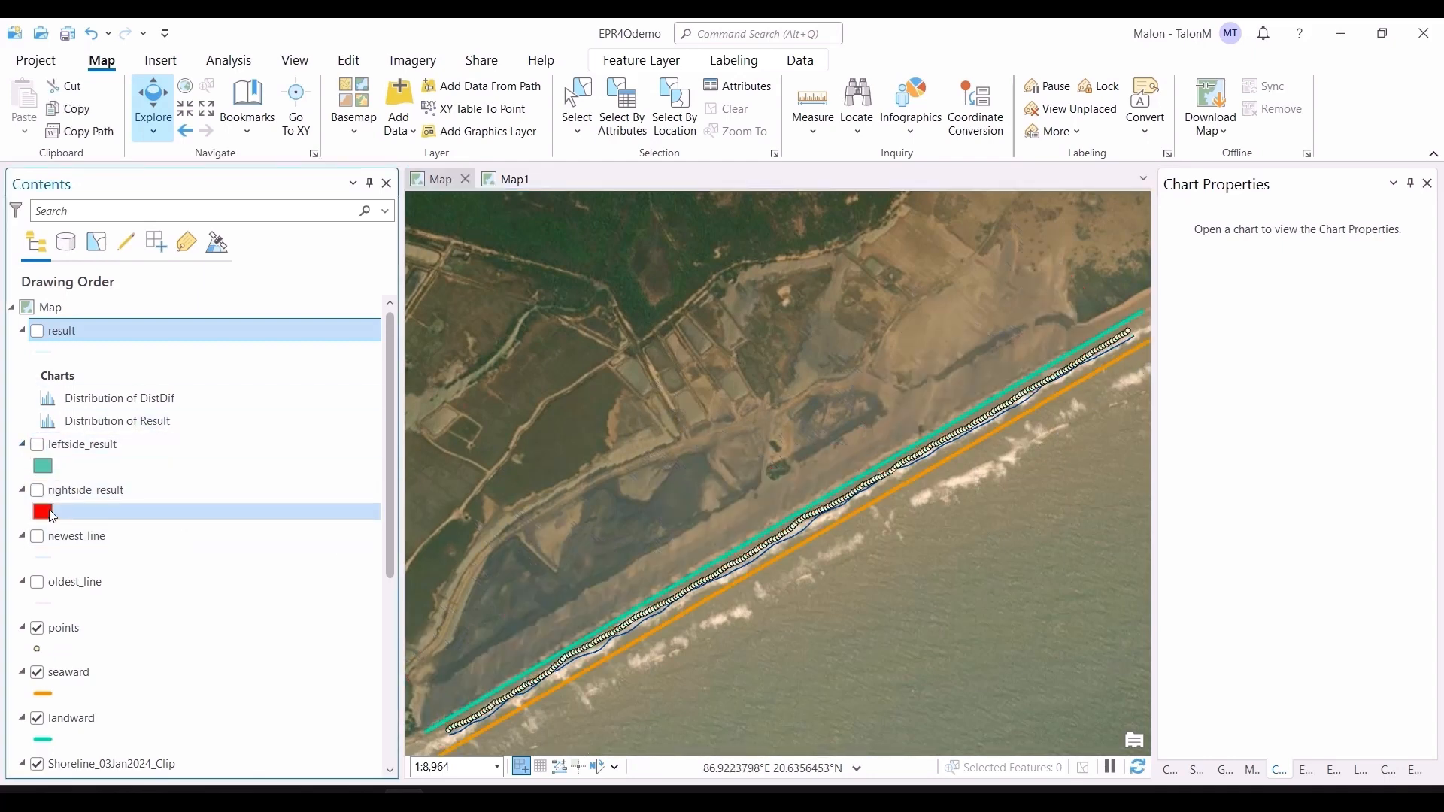
{"action": "left_click", "coordinate": [37, 629]}
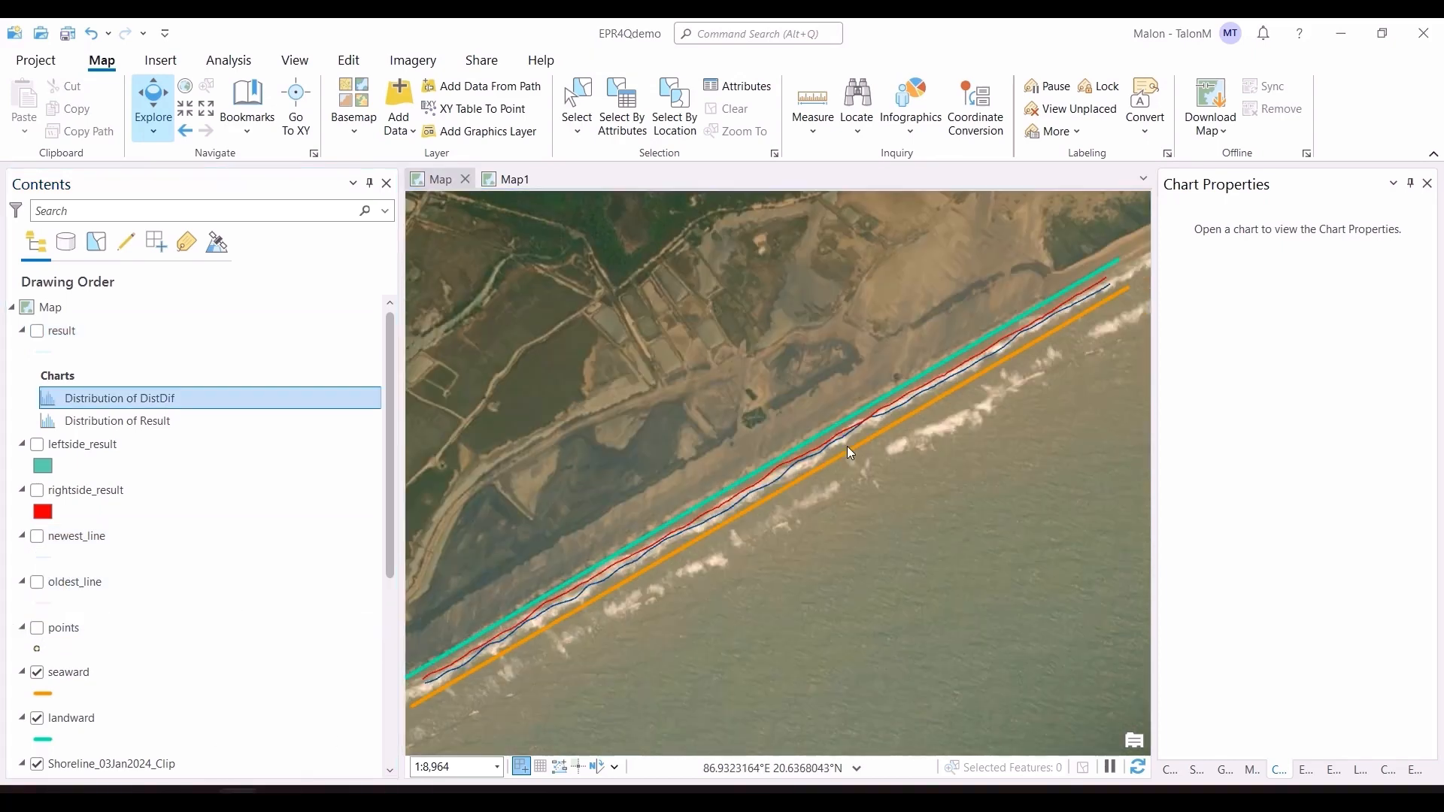
Step: Switch to Calculator, multiply 13 by 2000 and 500 by 2000, and close it
{"action": "key", "text": "alt+Tab"}
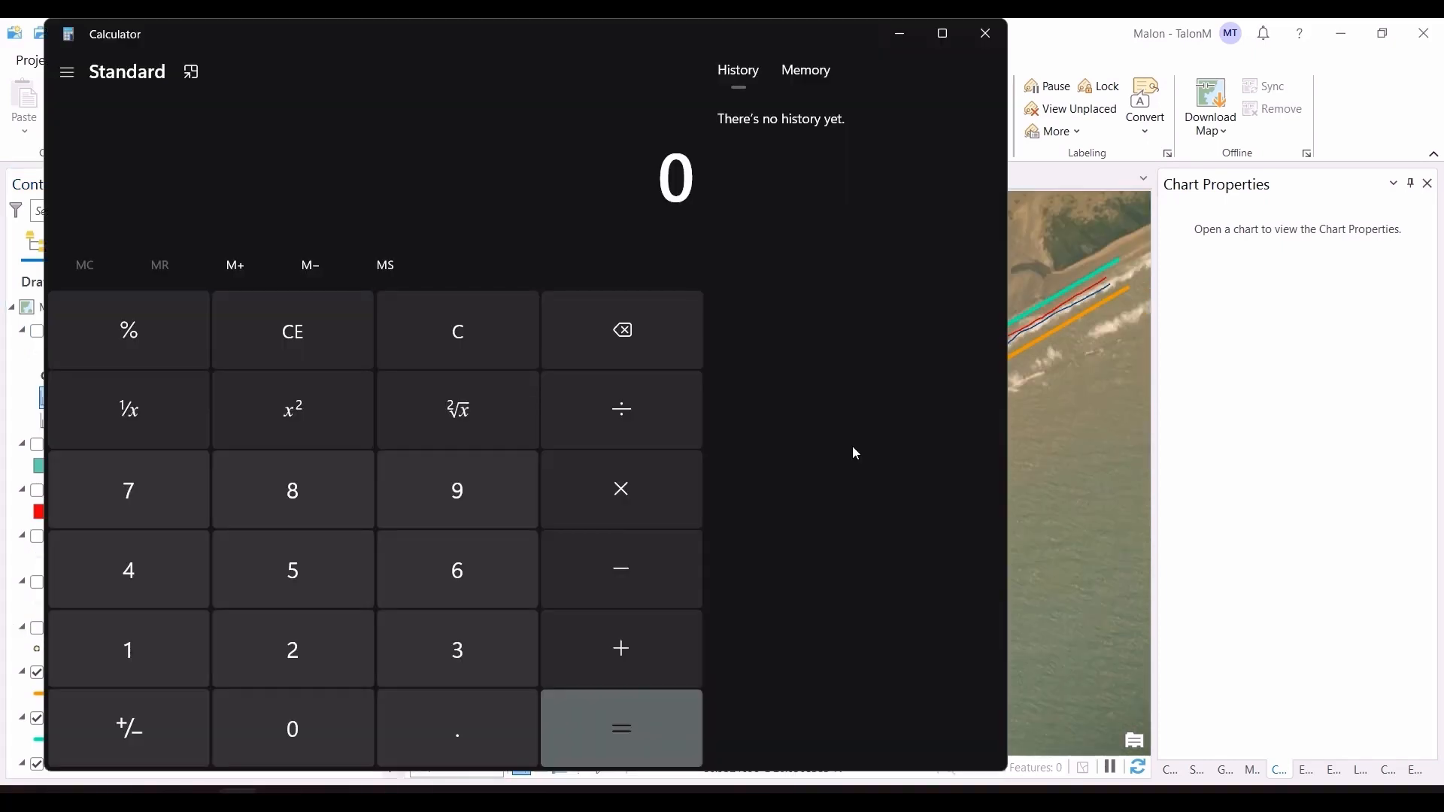
{"action": "type", "text": "13 × 2000"}
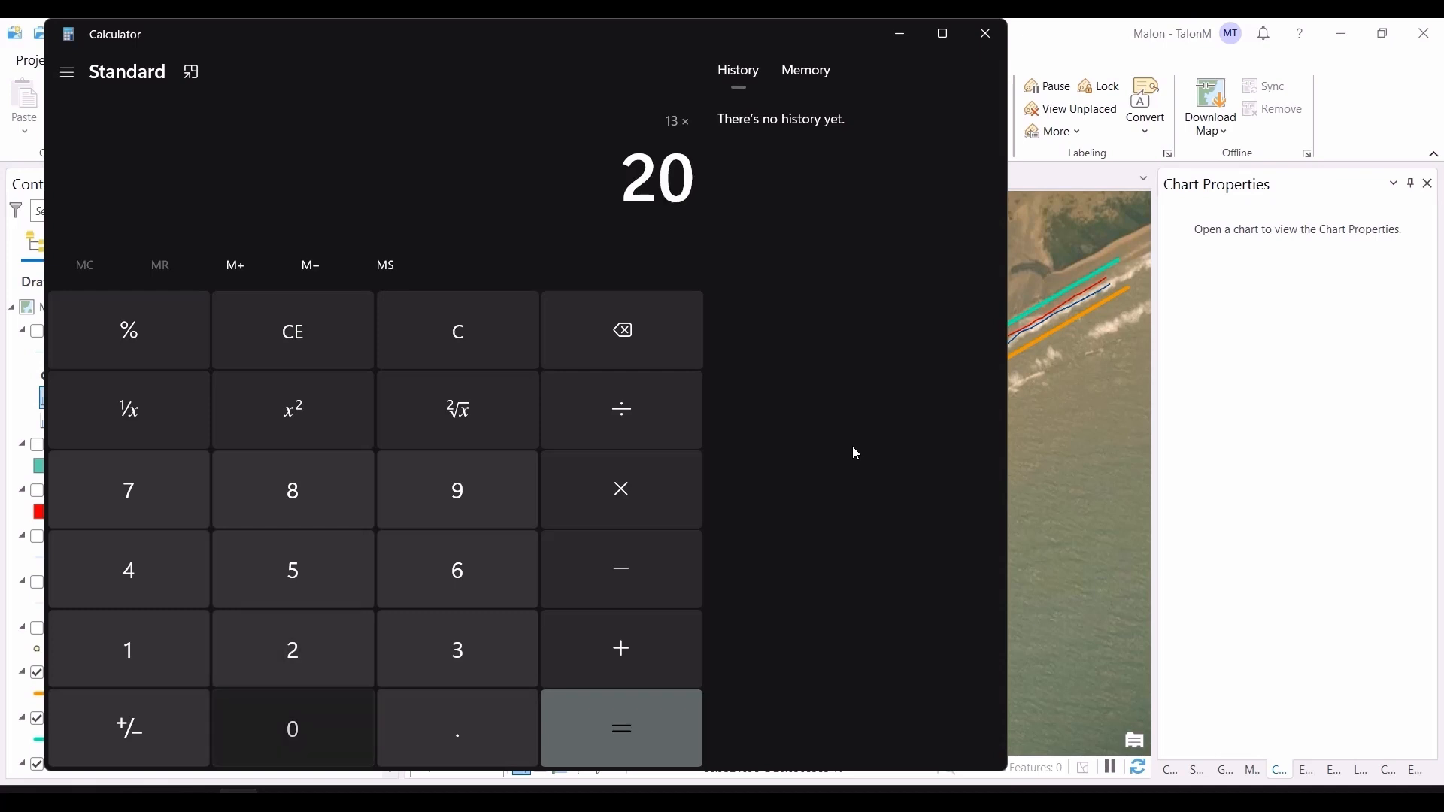
{"action": "key", "text": "Return"}
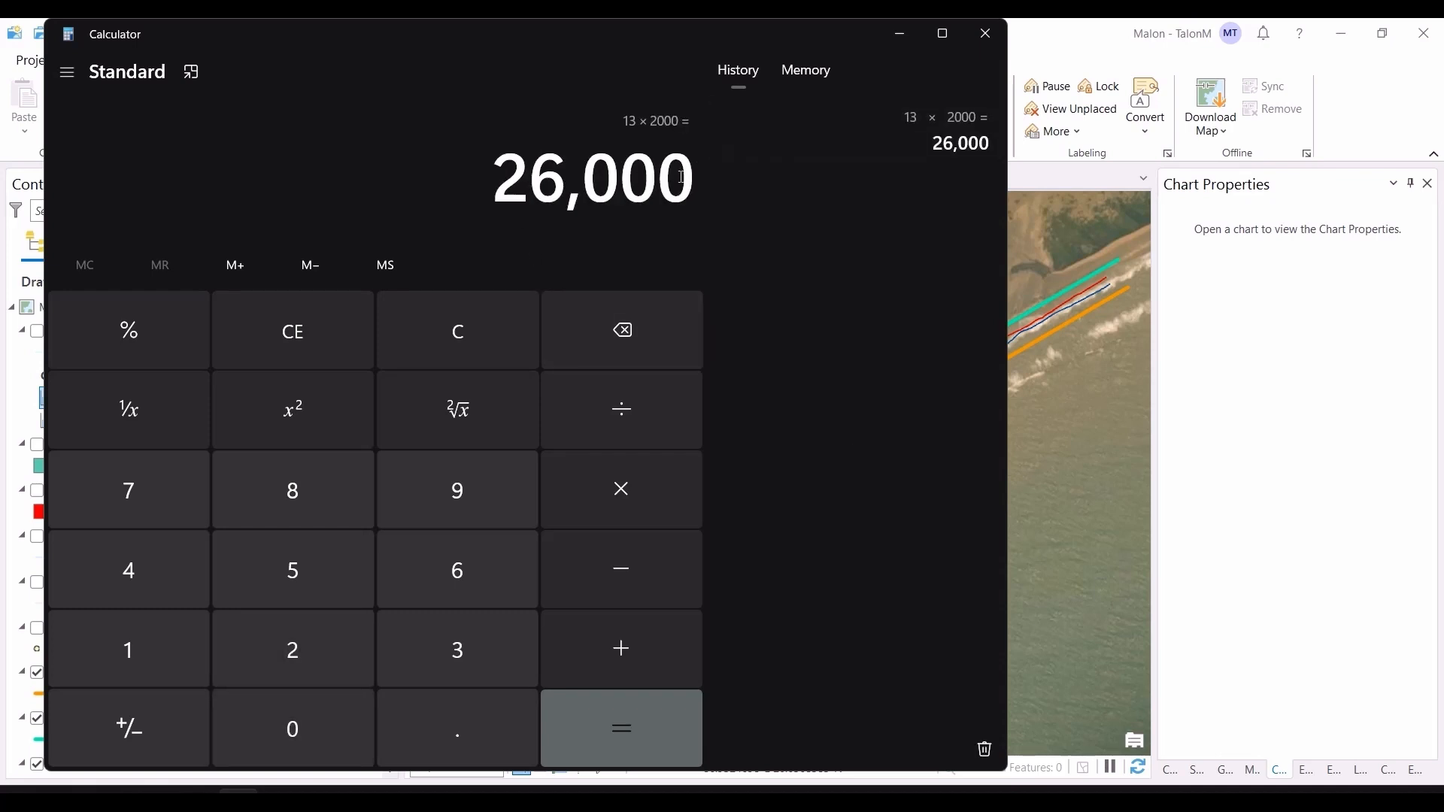
{"action": "key", "text": "Escape"}
{"action": "type", "text": "500"}
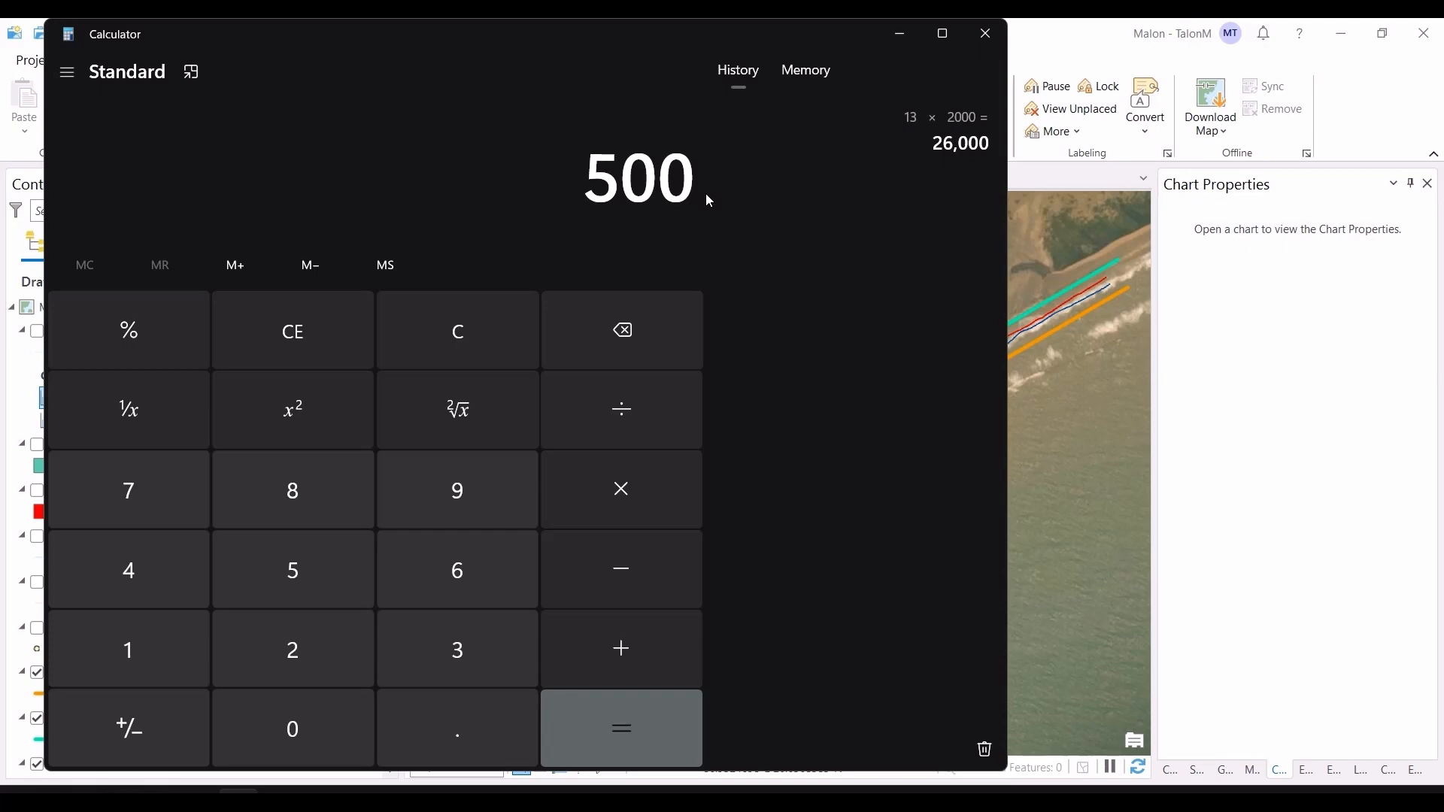
{"action": "key", "text": "asterisk"}
{"action": "type", "text": "2000"}
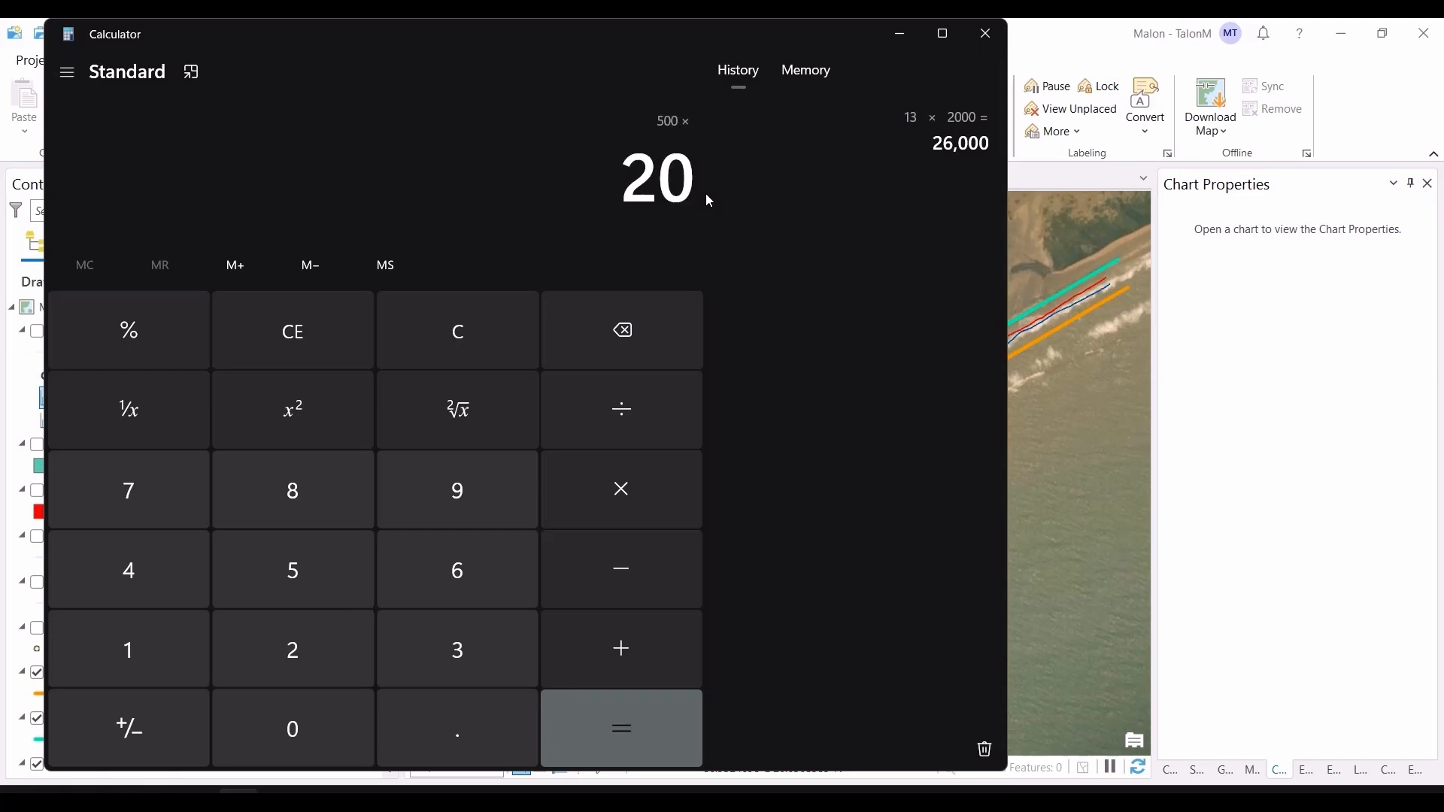
{"action": "key", "text": "Return"}
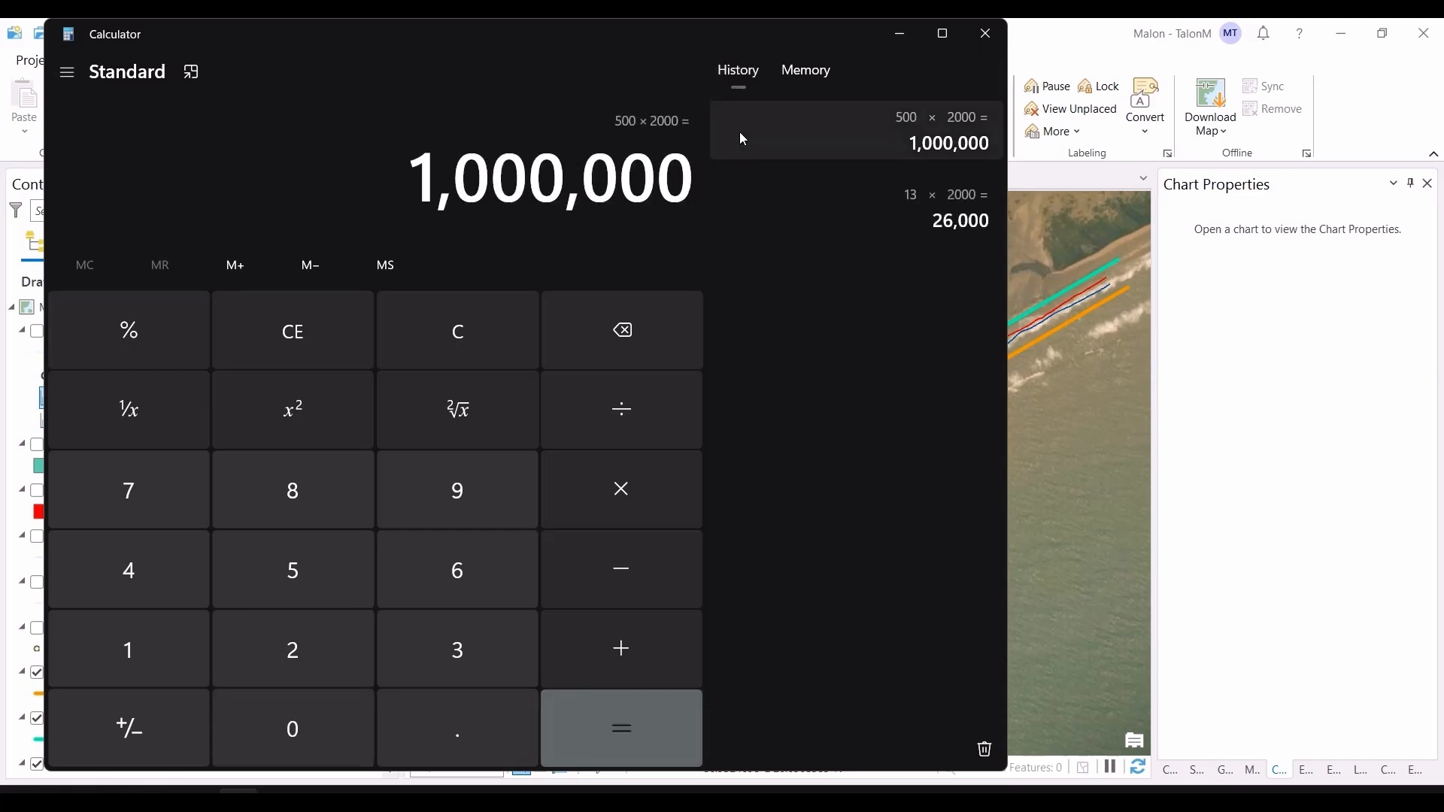
{"action": "left_click", "coordinate": [986, 34]}
Step: Switch to the browser and view the square metre to square kilometre conversion for 1000000
{"action": "key", "text": "alt+Tab"}
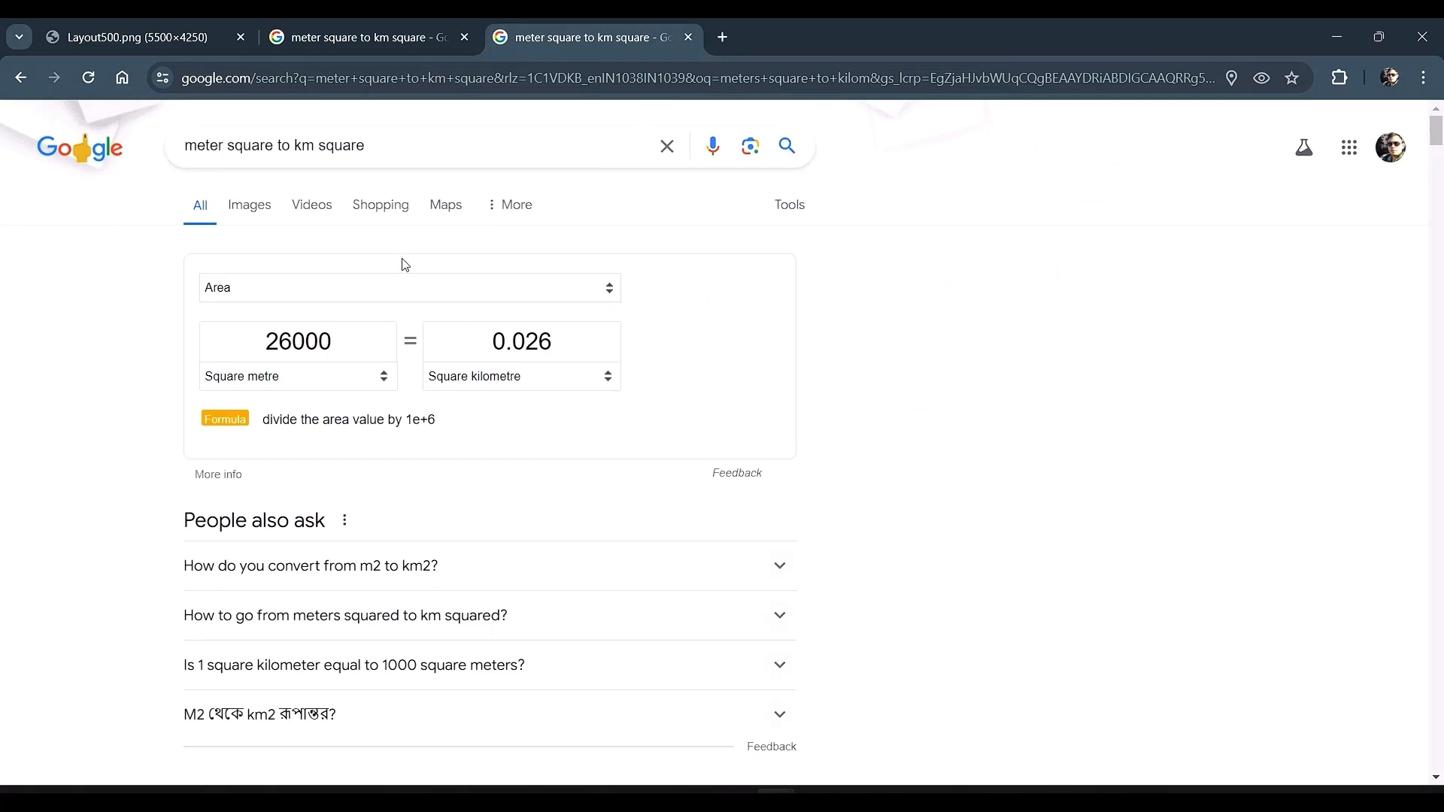
{"action": "left_click", "coordinate": [349, 37]}
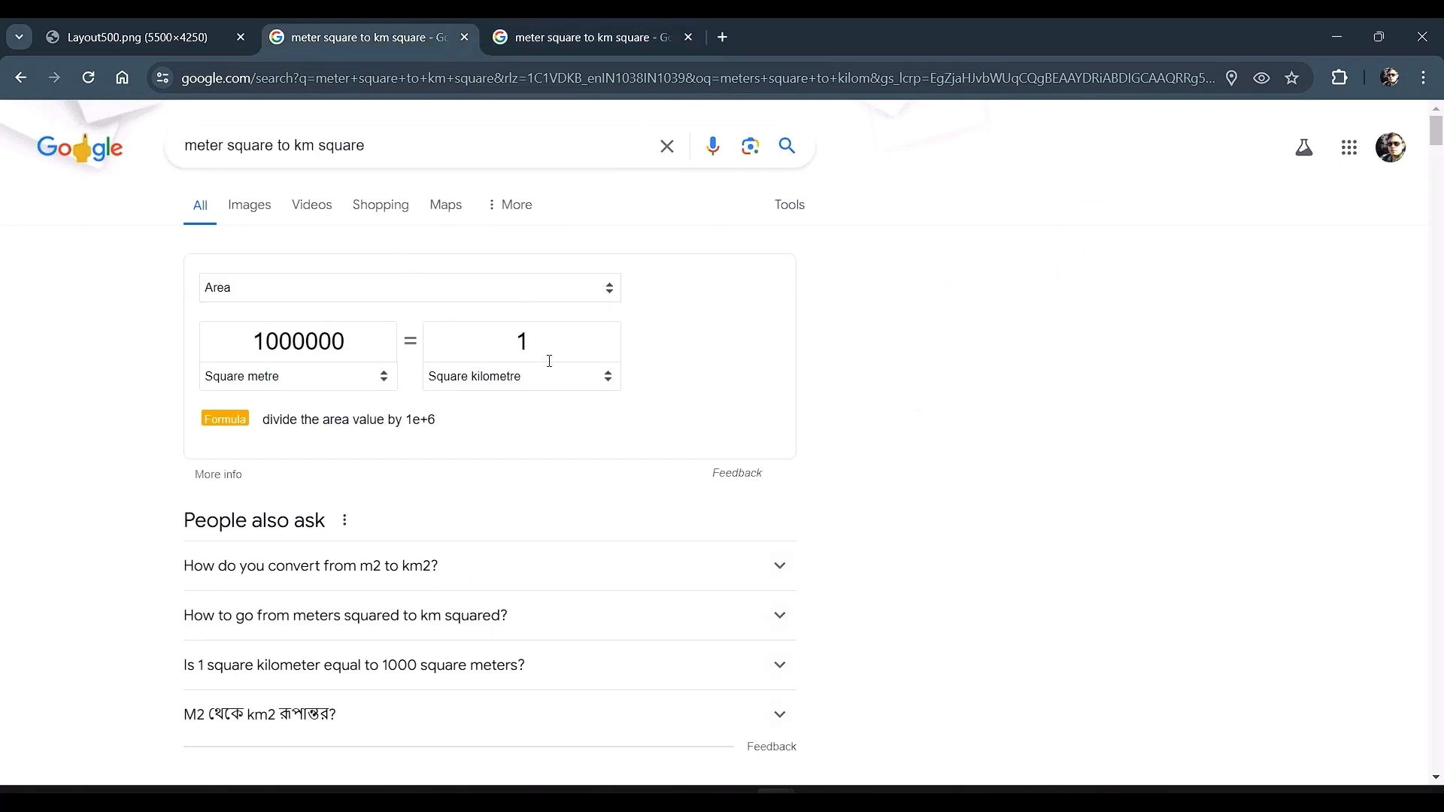
Step: Switch to another browser window and scroll through the juhu beach erosion search results
{"action": "key", "text": "alt+Tab"}
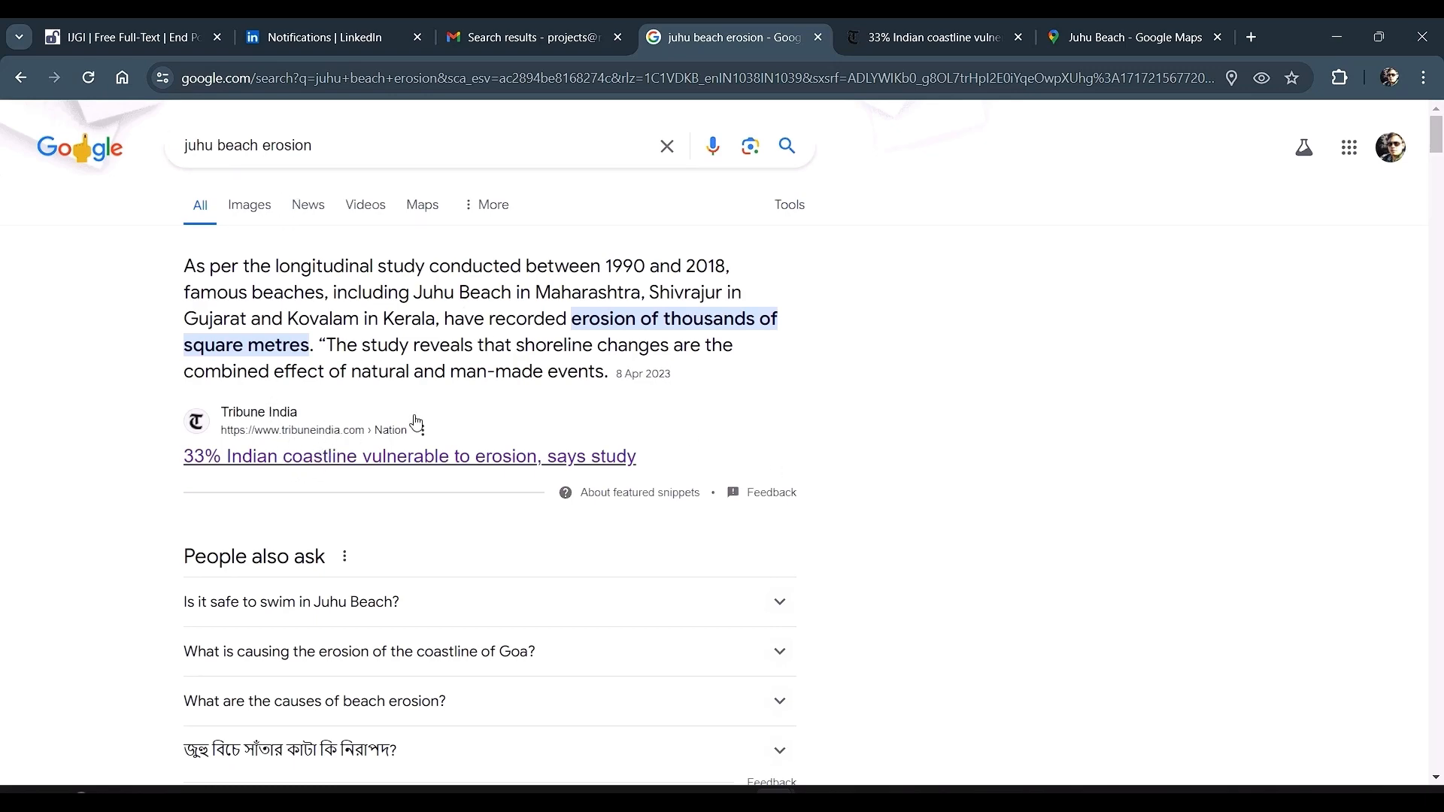
{"action": "scroll", "coordinate": [398, 428], "scroll_direction": "down", "scroll_amount": 6}
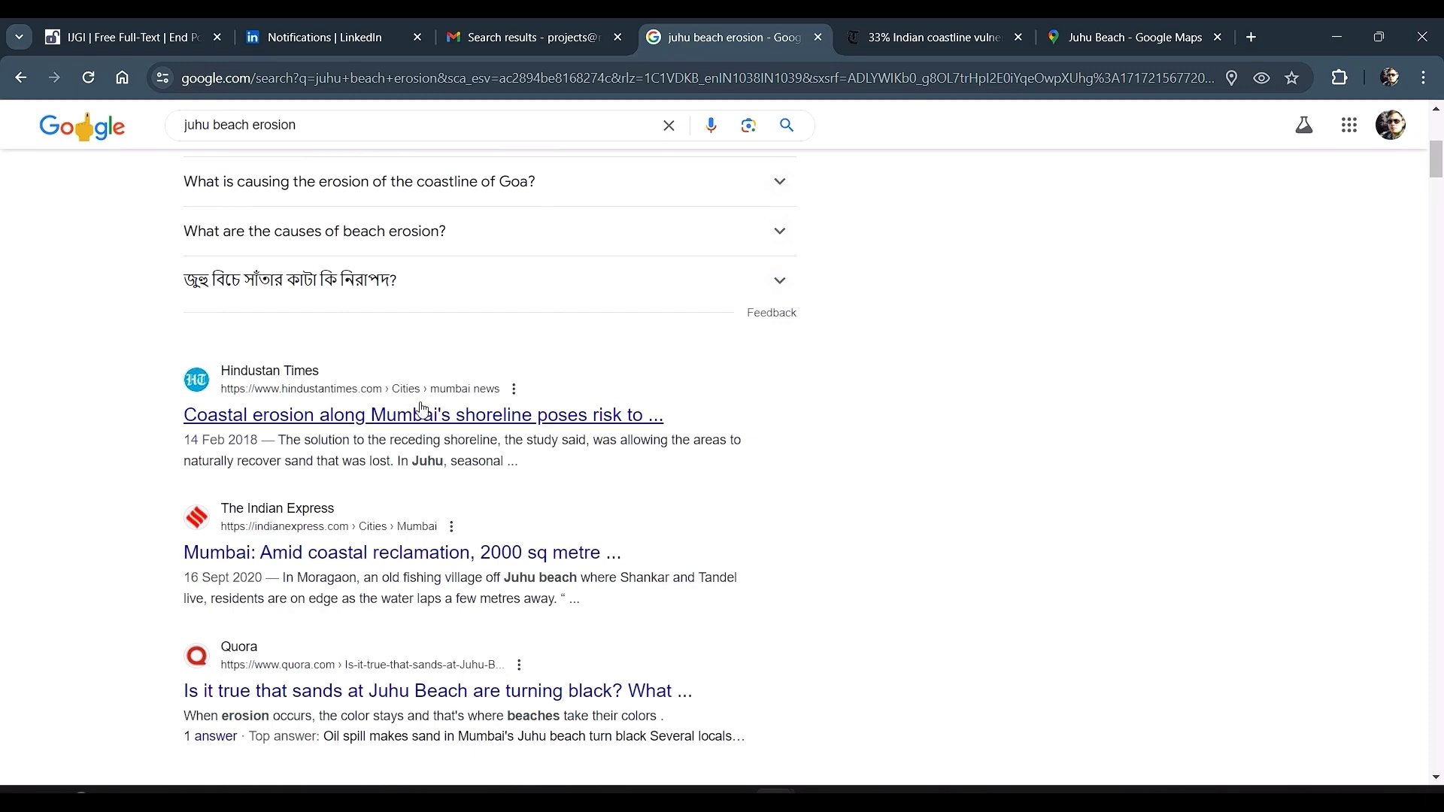
{"action": "scroll", "coordinate": [470, 539], "scroll_direction": "down", "scroll_amount": 2}
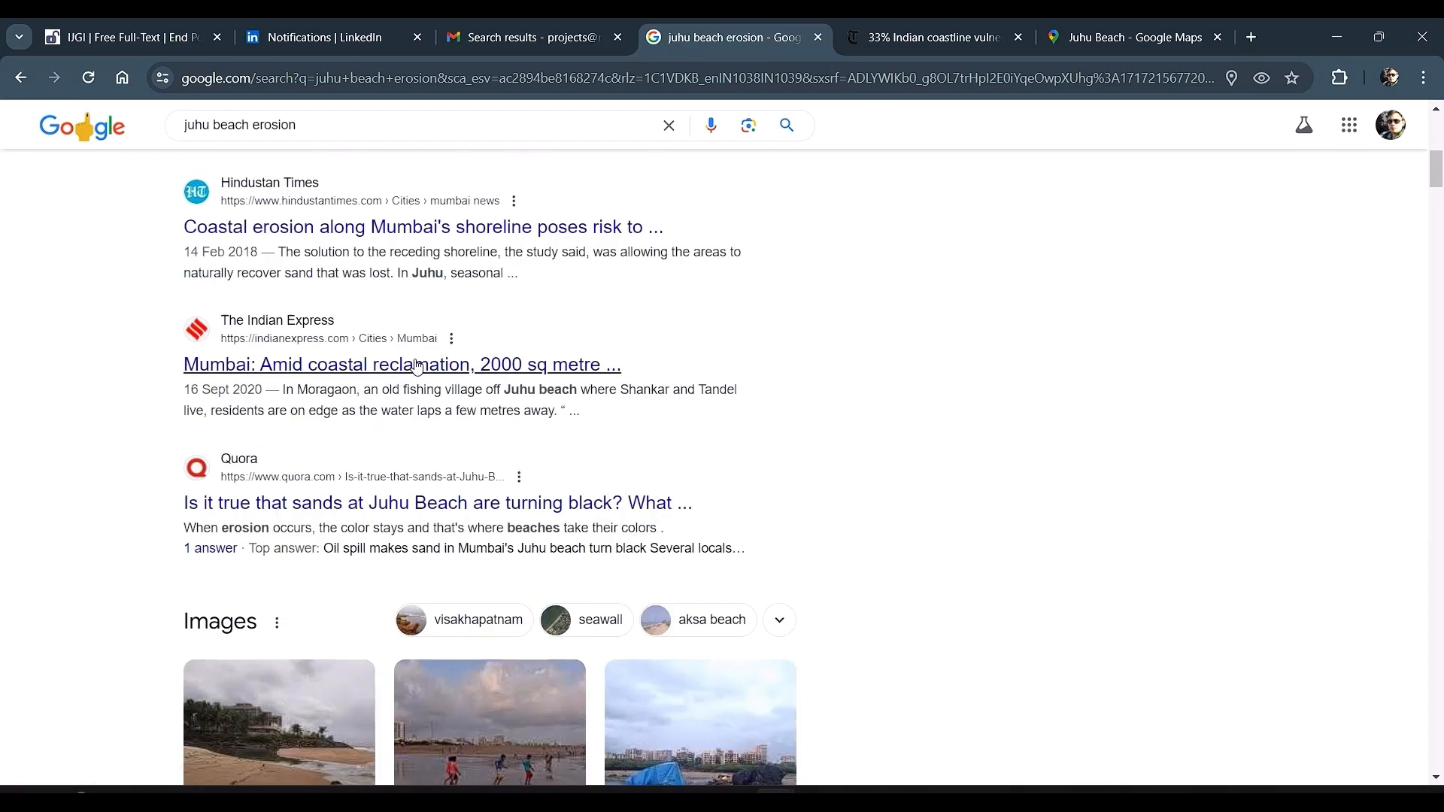
{"action": "scroll", "coordinate": [443, 451], "scroll_direction": "down", "scroll_amount": 4}
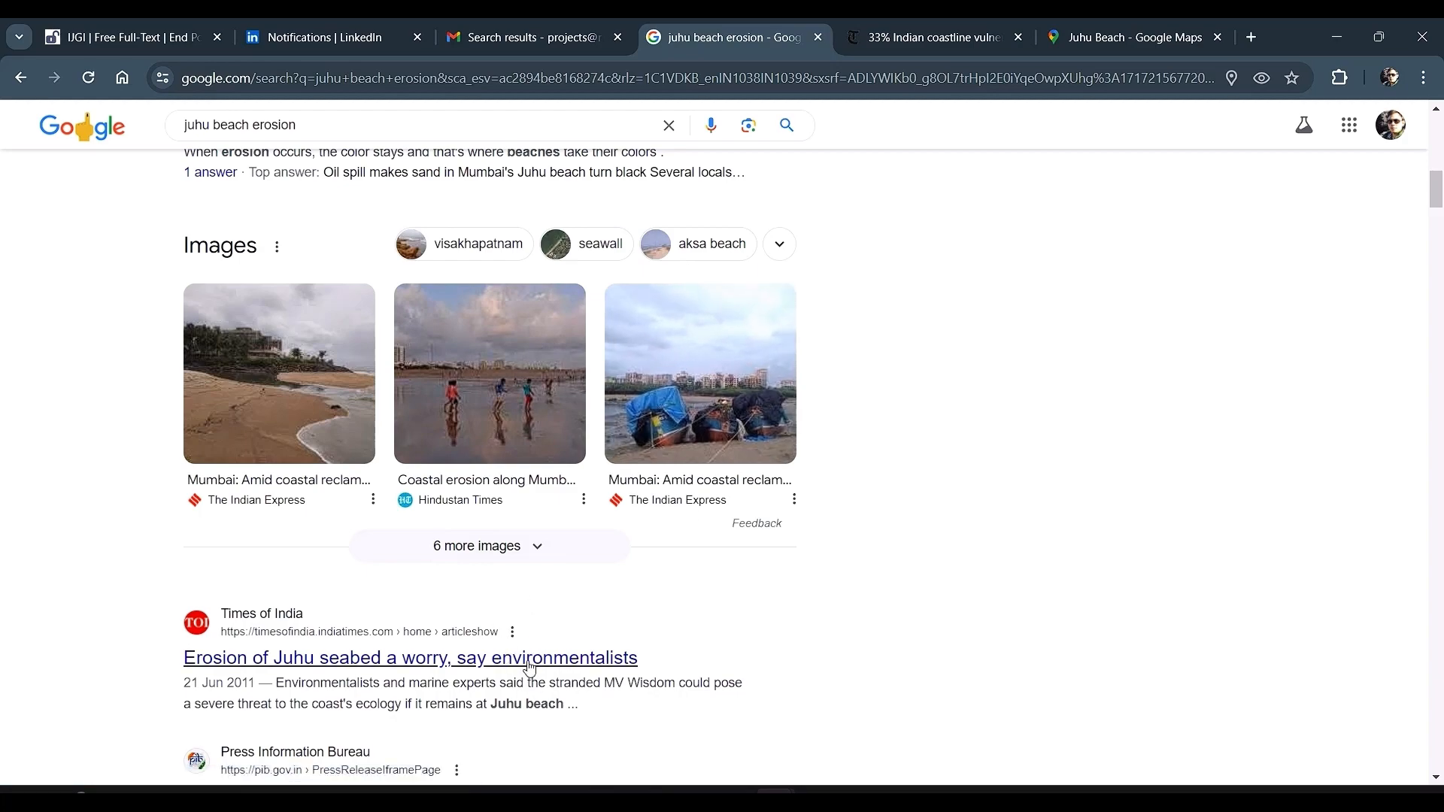
{"action": "scroll", "coordinate": [764, 413], "scroll_direction": "up", "scroll_amount": 10}
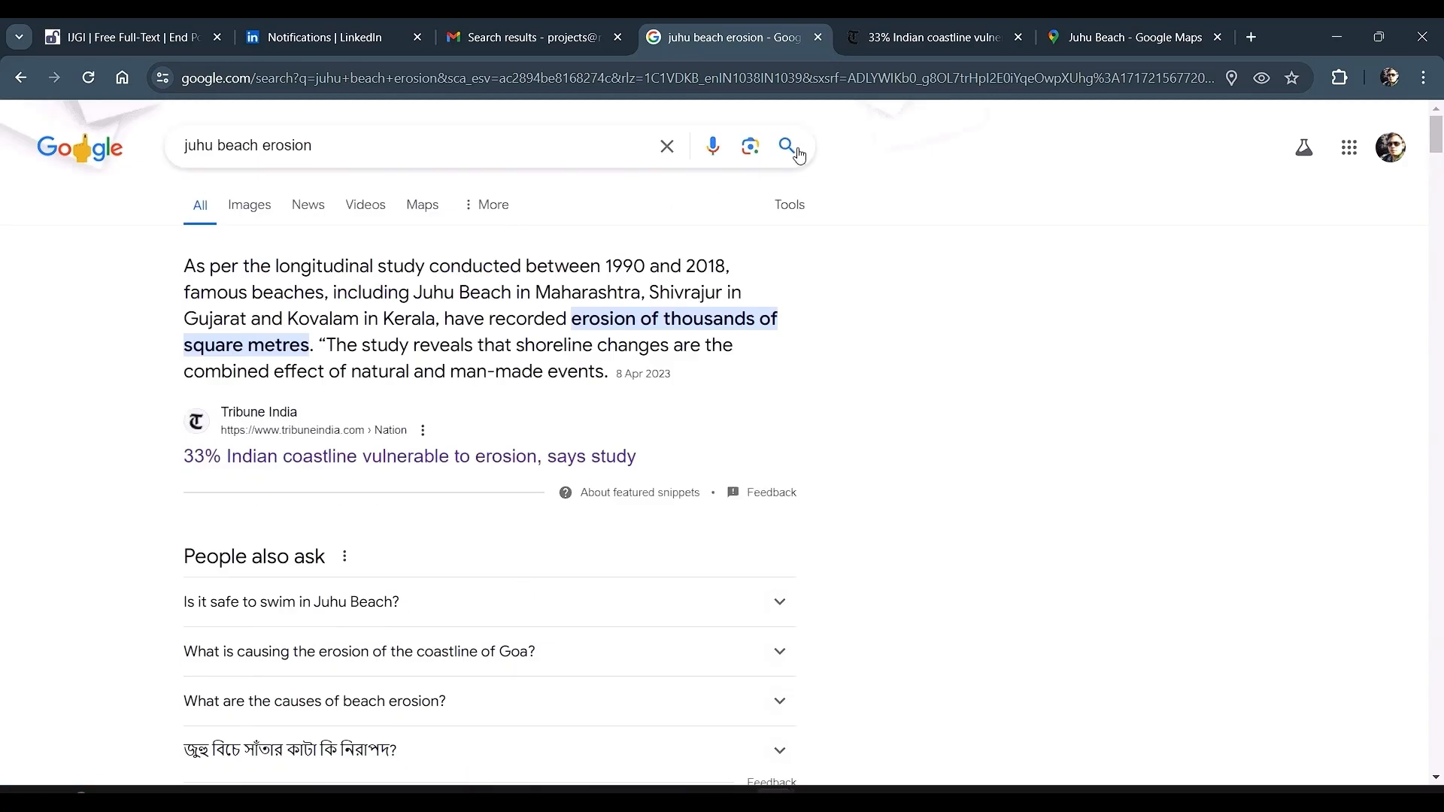
Step: Open the Tribune India coastline erosion article and highlight the sentence about Juhu Beach erosion
{"action": "left_click", "coordinate": [928, 36]}
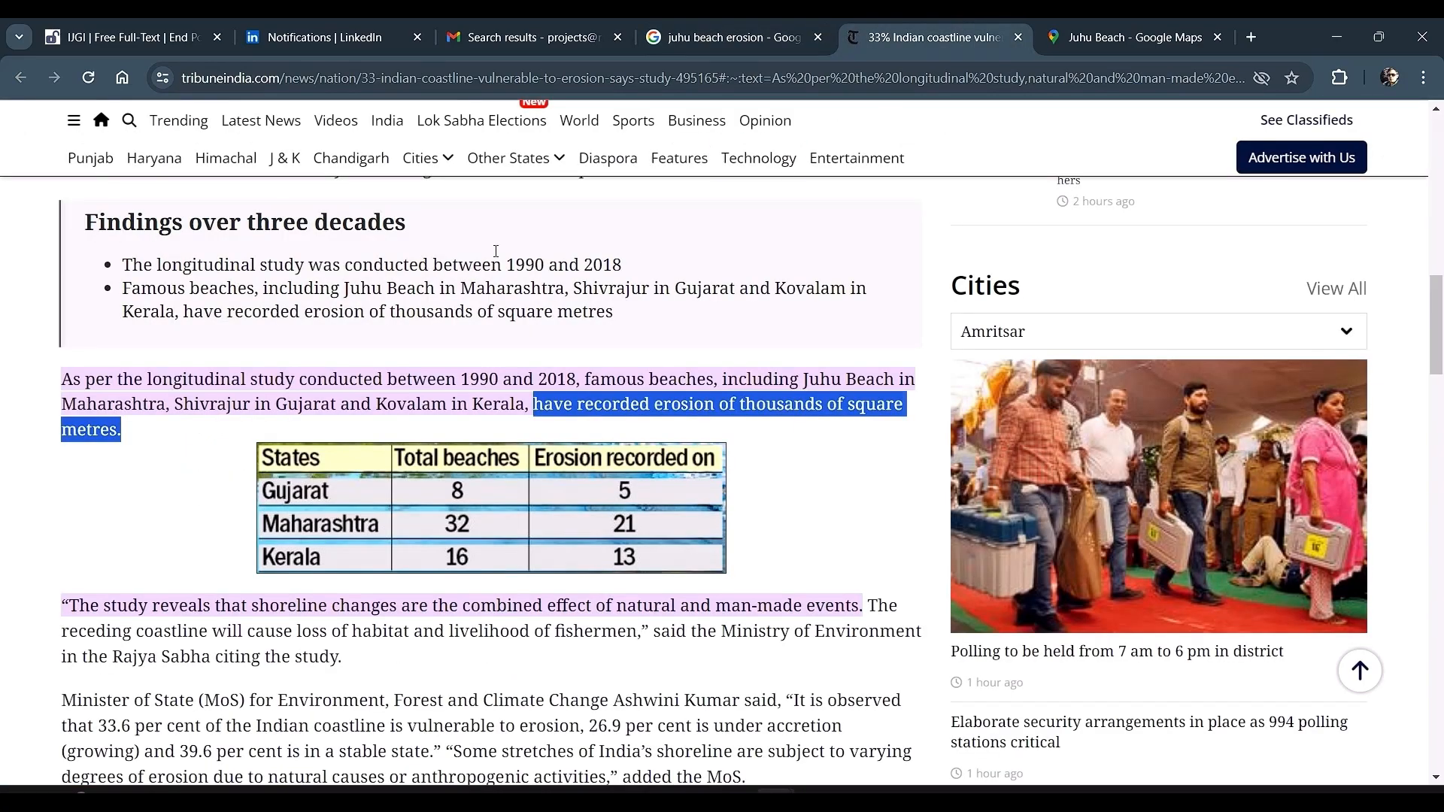
{"action": "left_click", "coordinate": [358, 342]}
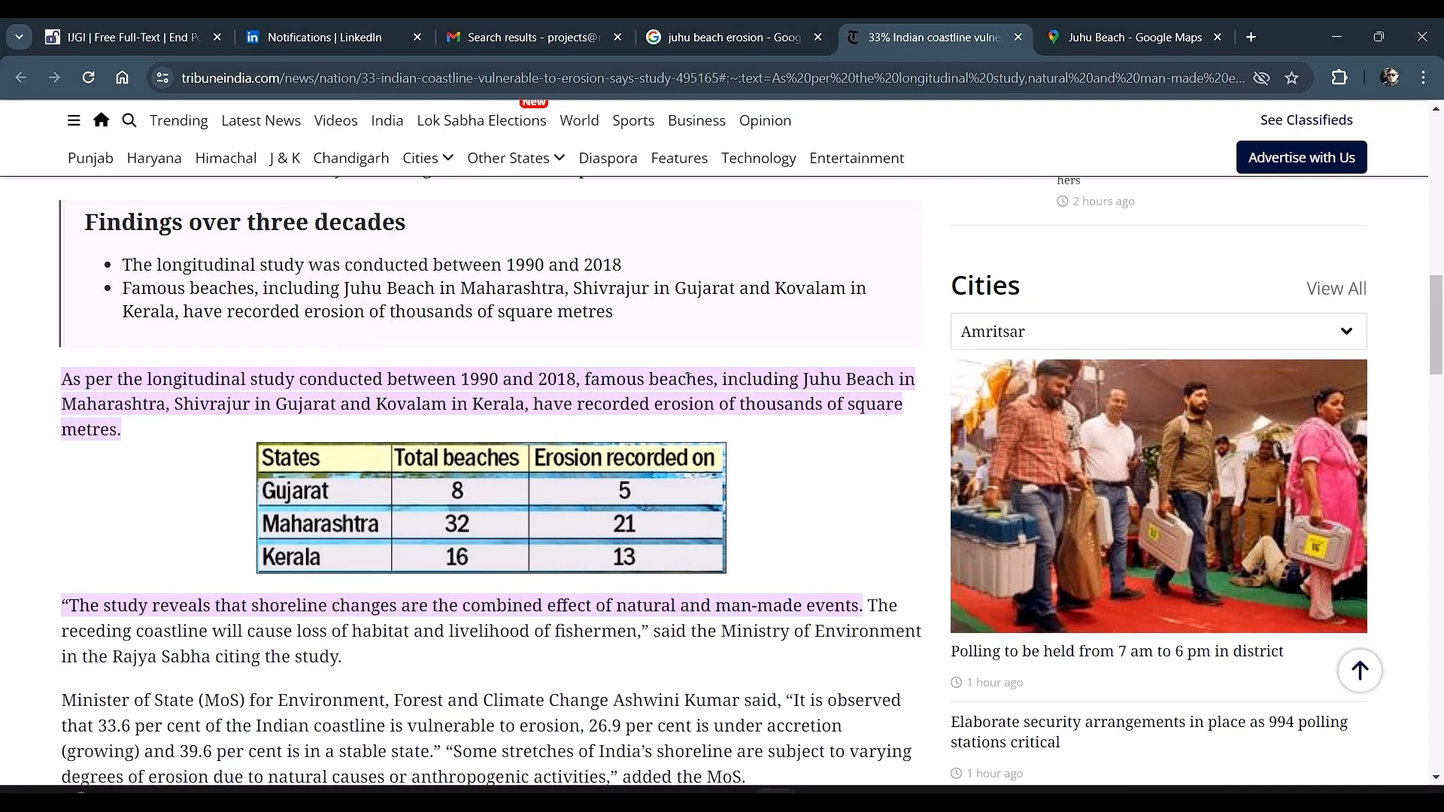
{"action": "left_click_drag", "start_coordinate": [725, 379], "coordinate": [887, 379]}
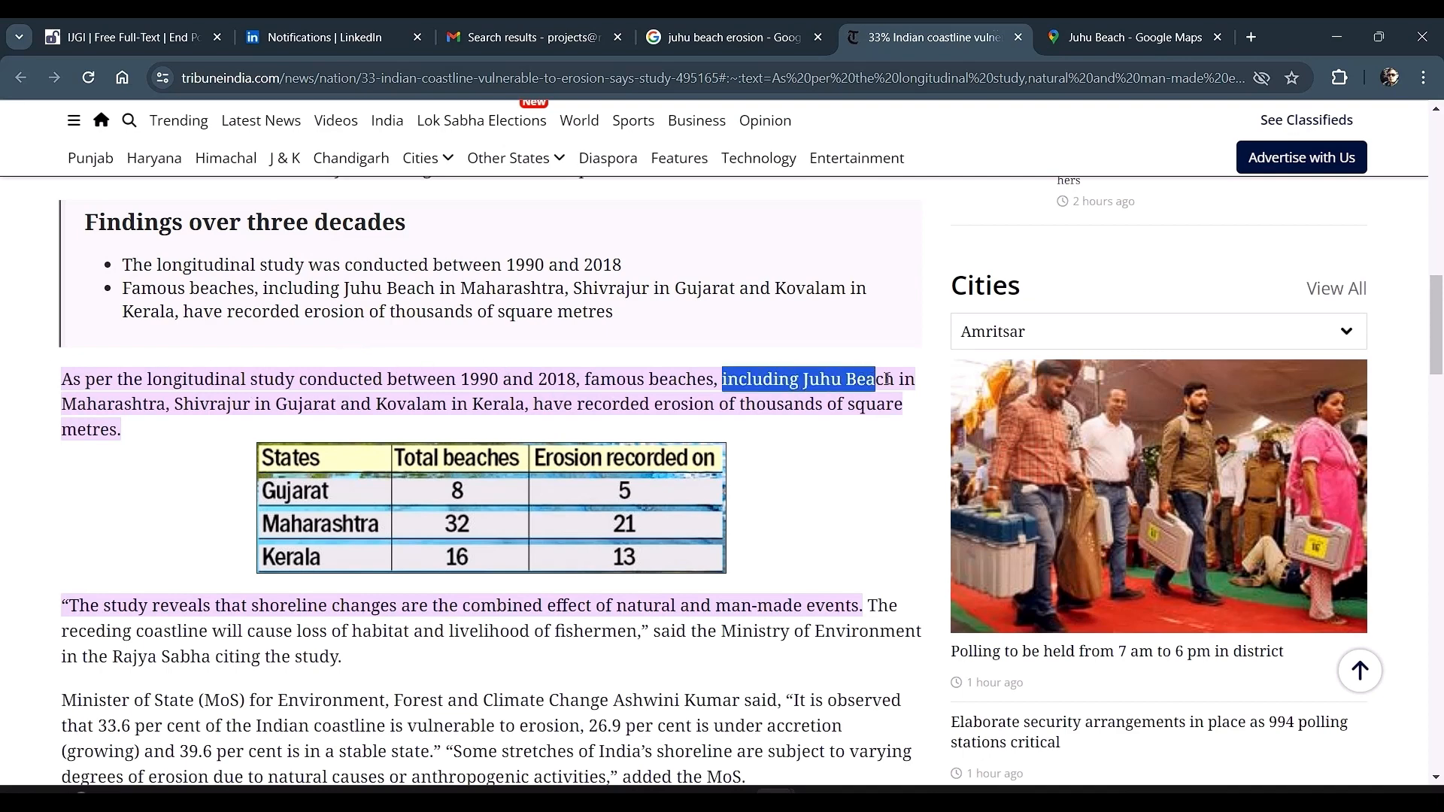
{"action": "left_click_drag", "start_coordinate": [556, 404], "coordinate": [665, 429]}
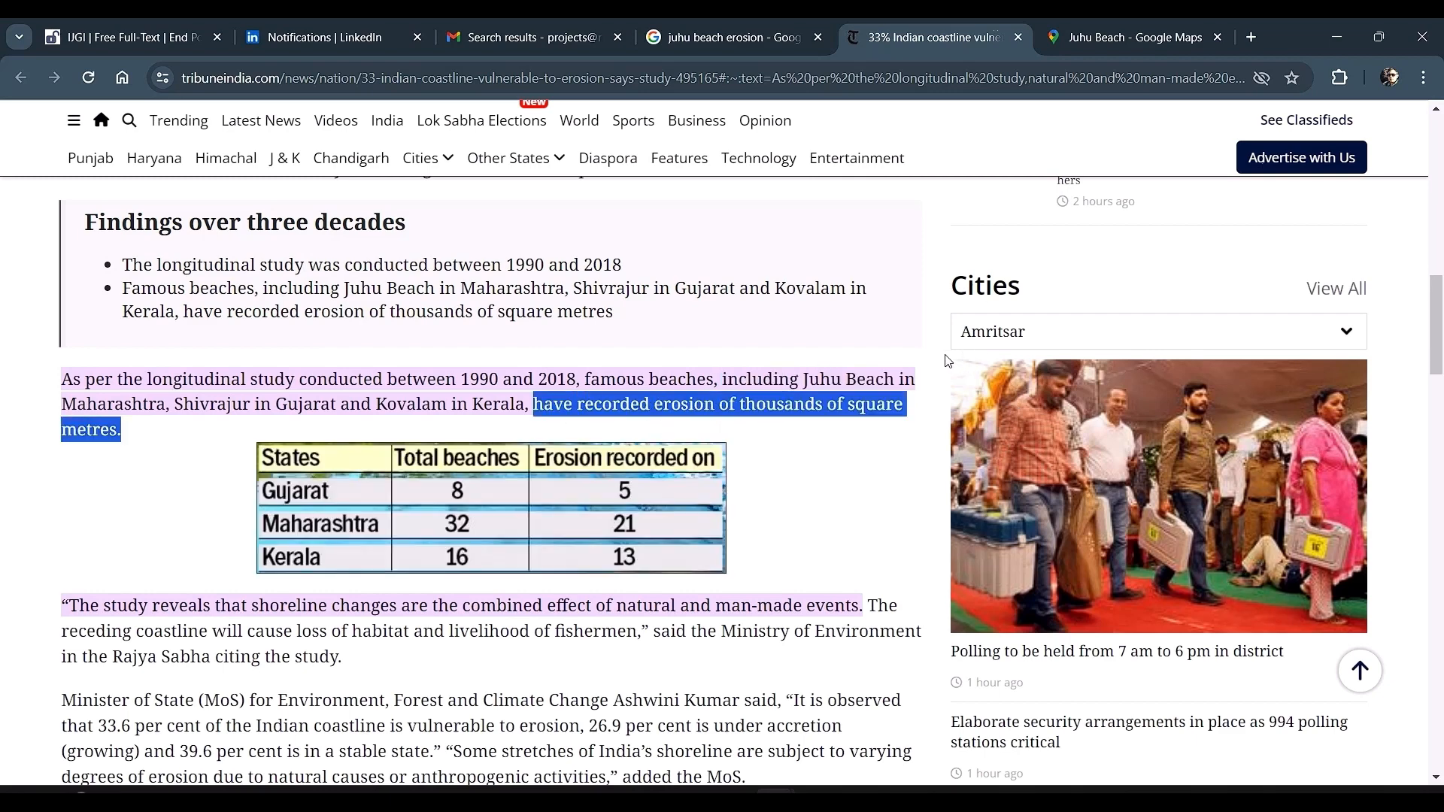
Step: Open Juhu Beach in Google Maps, zoom in to the beach and switch to satellite imagery
{"action": "left_click", "coordinate": [1143, 49]}
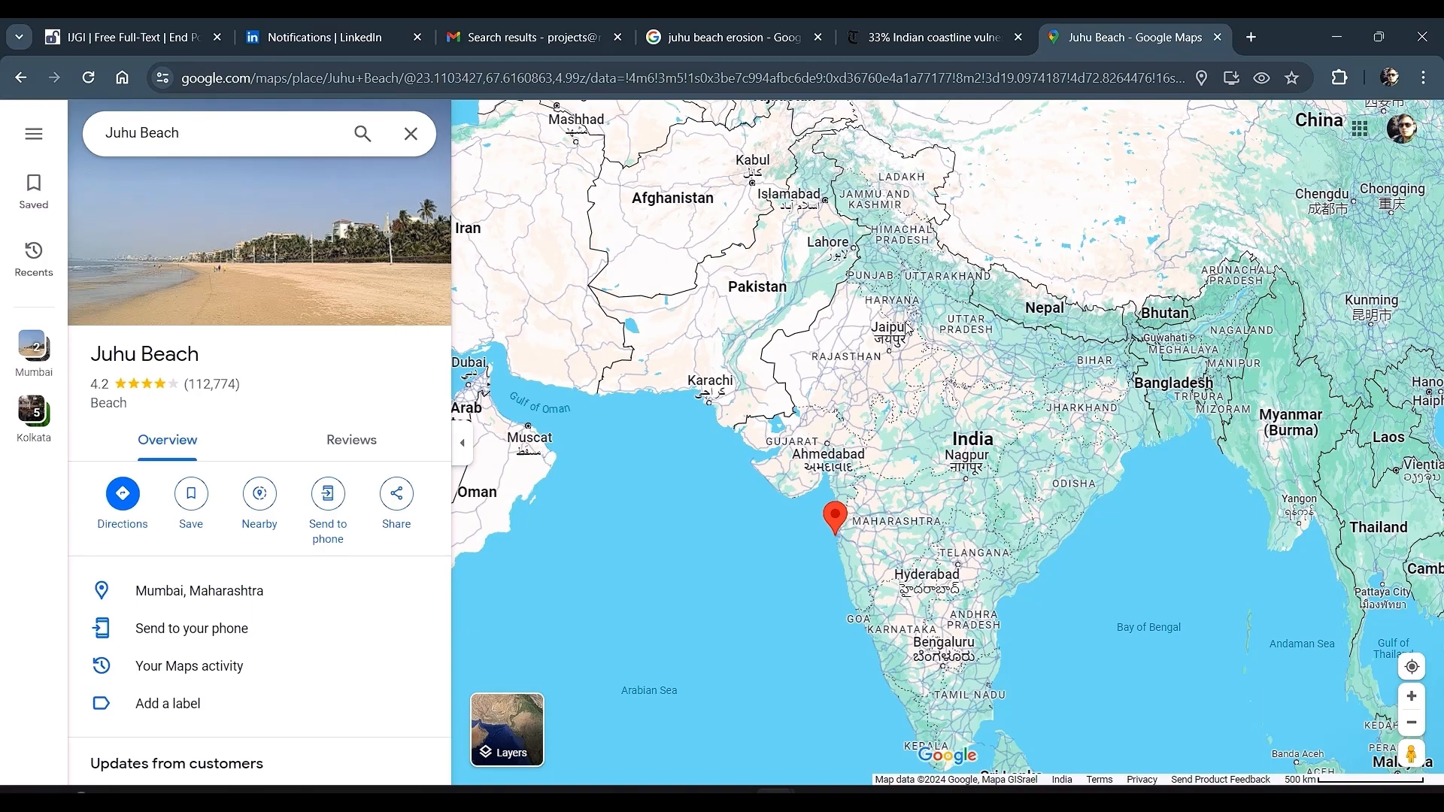
{"action": "scroll", "coordinate": [851, 519], "scroll_direction": "up", "scroll_amount": 5}
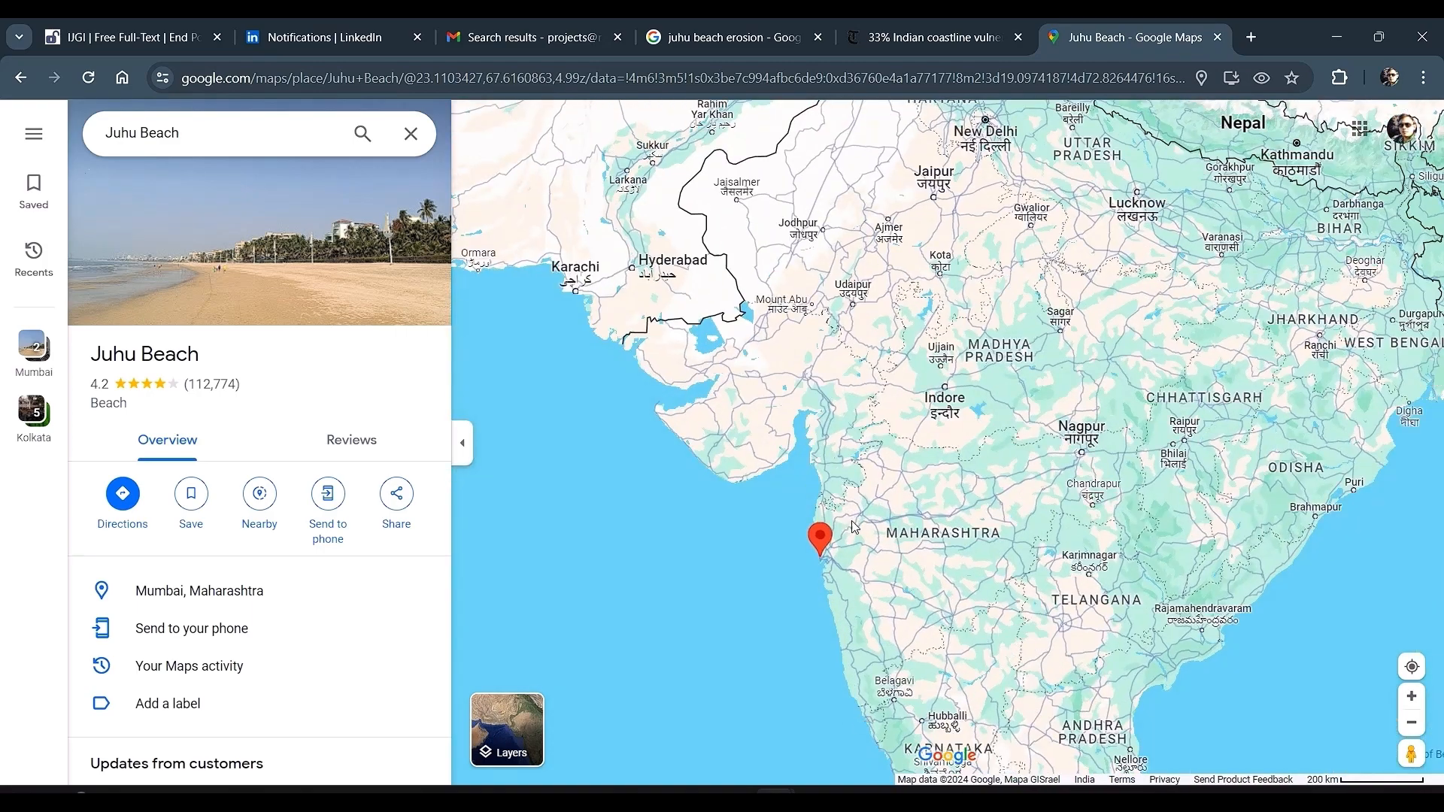
{"action": "left_click_drag", "start_coordinate": [806, 603], "coordinate": [878, 516]}
{"action": "scroll", "coordinate": [878, 517], "scroll_direction": "up", "scroll_amount": 5}
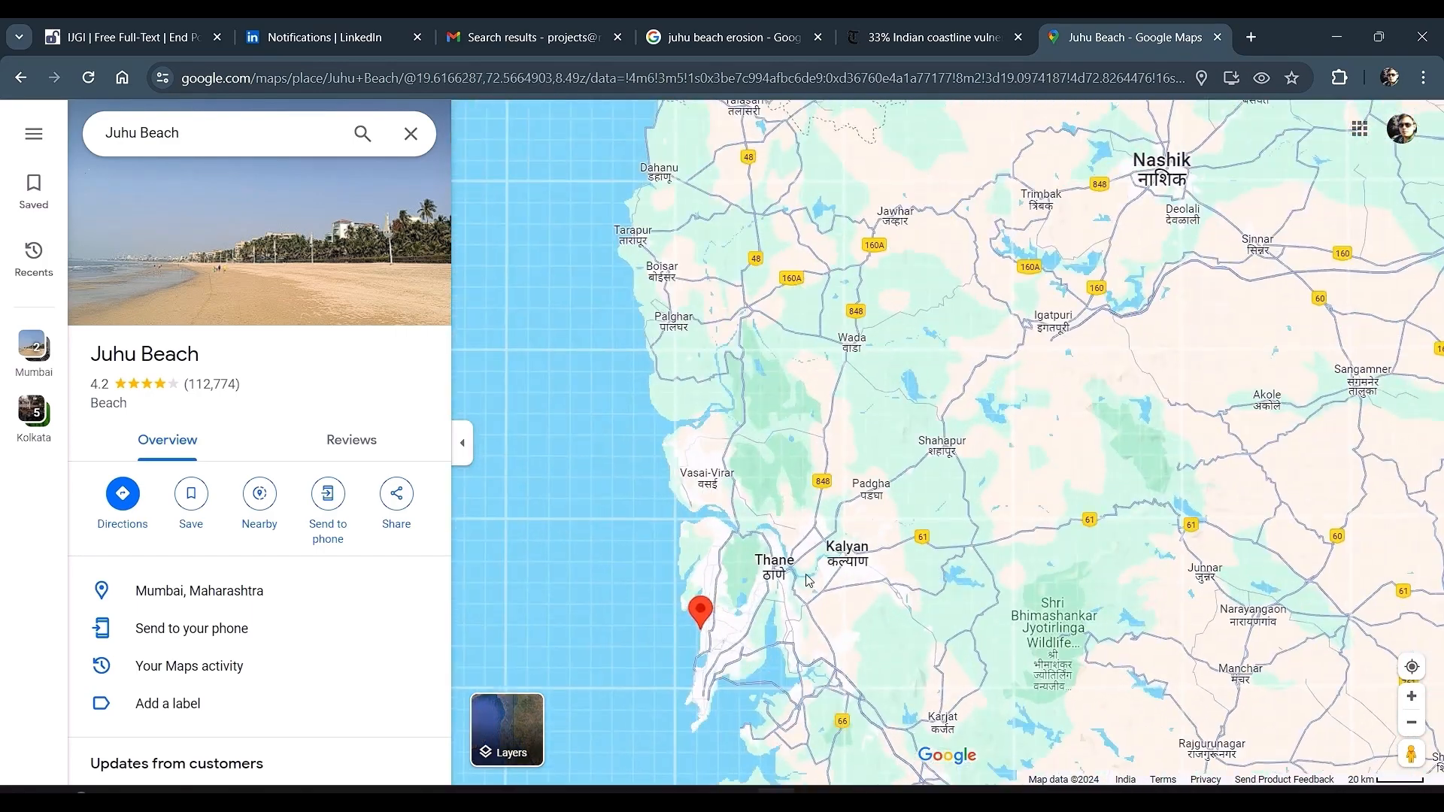
{"action": "left_click_drag", "start_coordinate": [789, 611], "coordinate": [912, 478]}
{"action": "scroll", "coordinate": [782, 493], "scroll_direction": "up", "scroll_amount": 6}
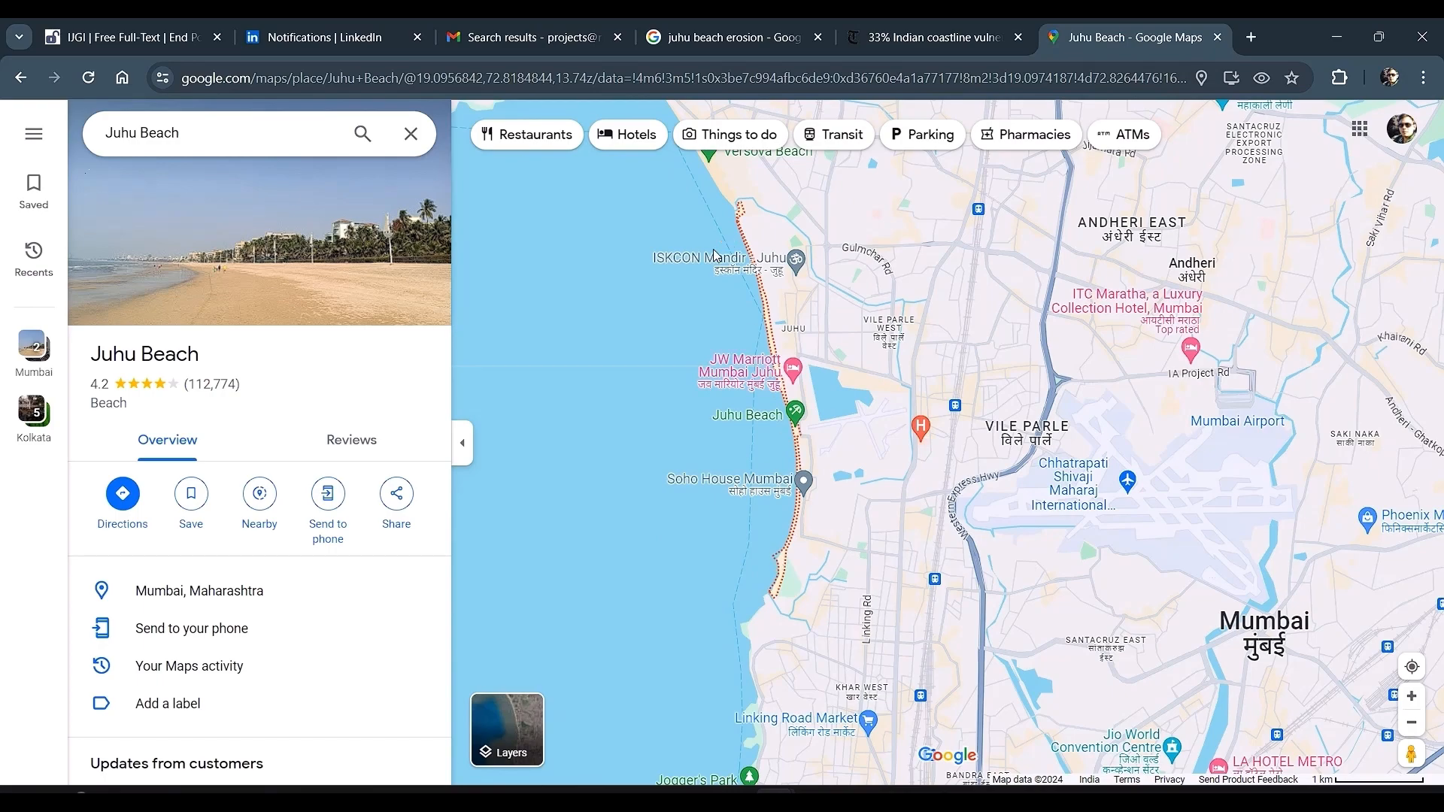
{"action": "left_click", "coordinate": [496, 723]}
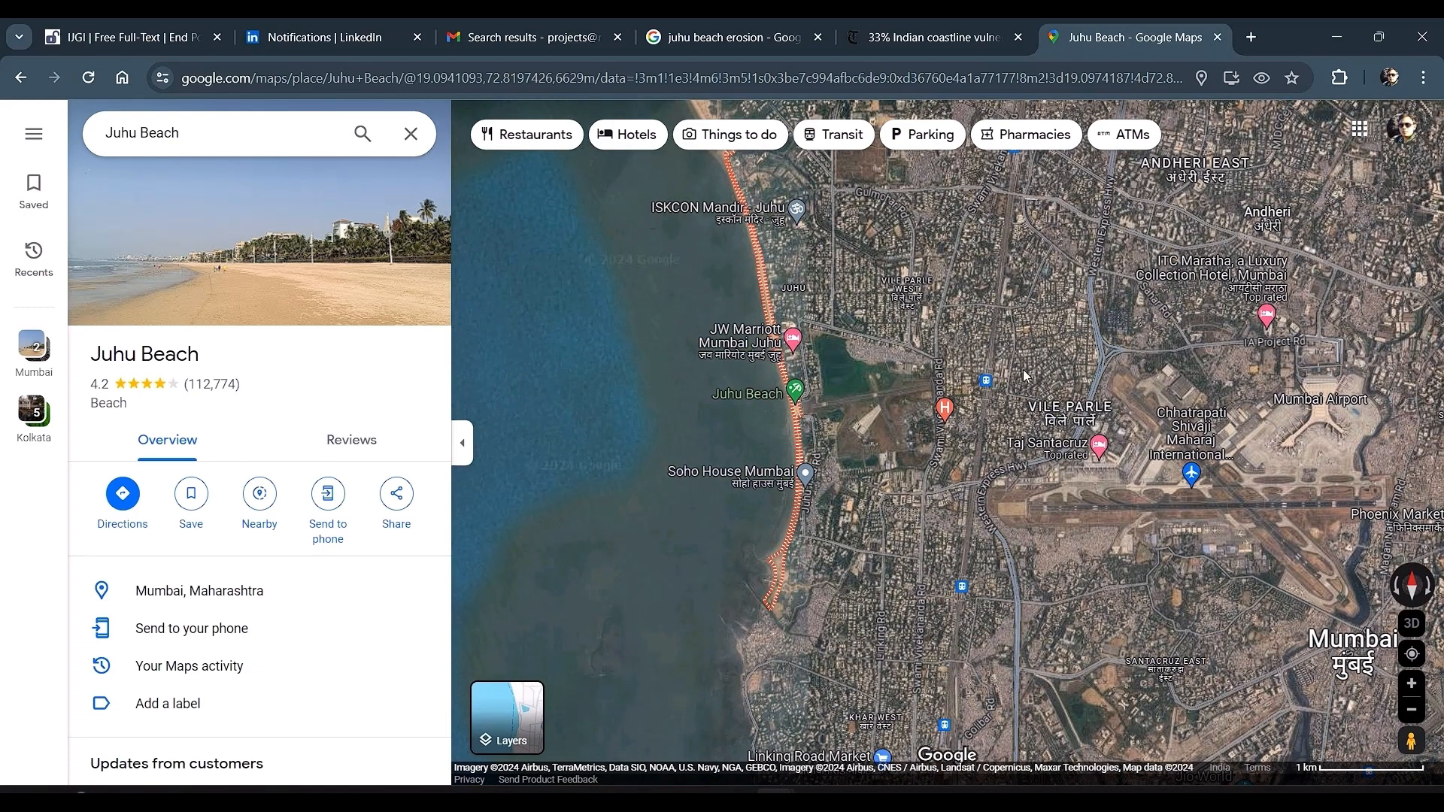
Step: Switch back to ArcGIS Pro and zoom into the Juhu Beach shoreline on Map1
{"action": "key", "text": "alt+Tab"}
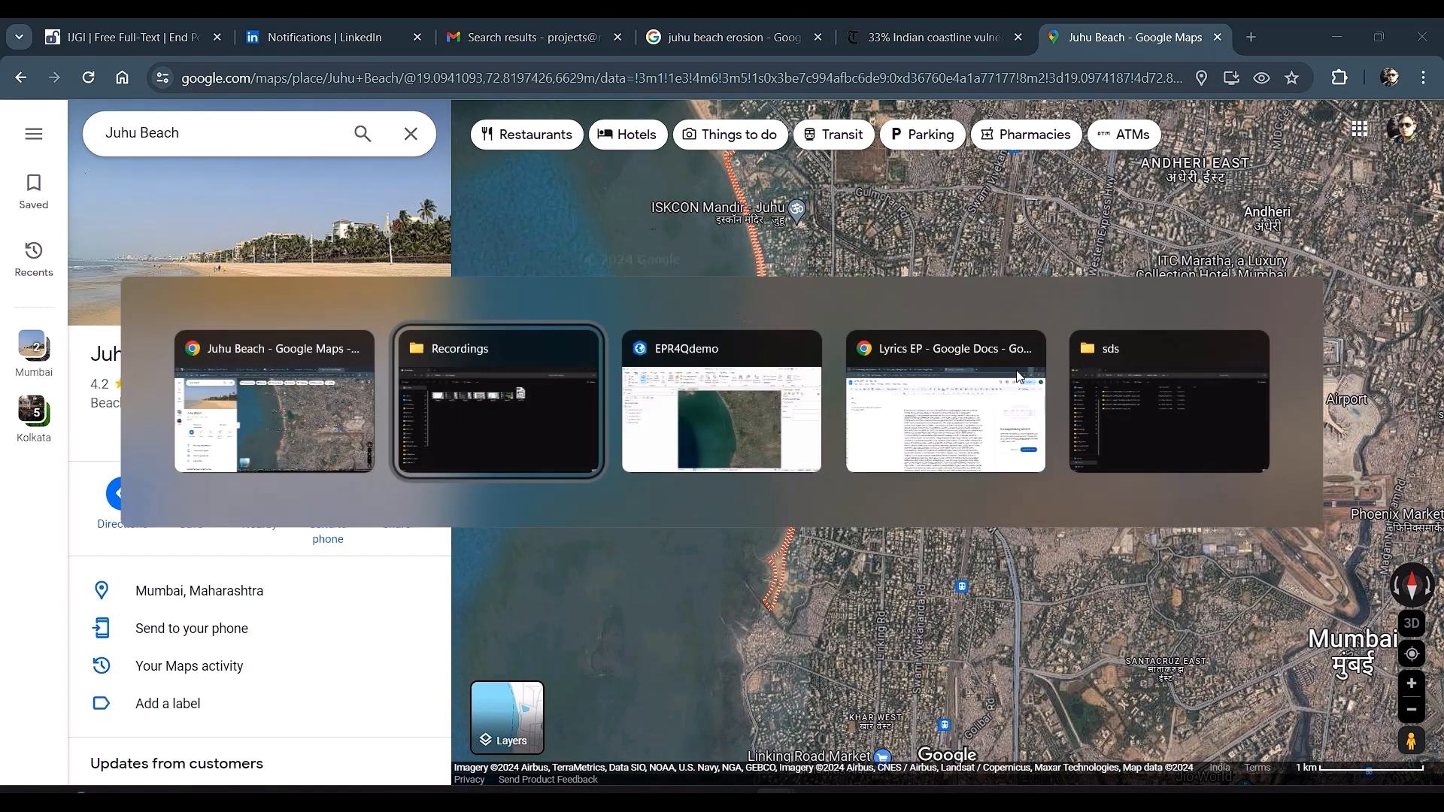
{"action": "key", "text": "alt+Tab"}
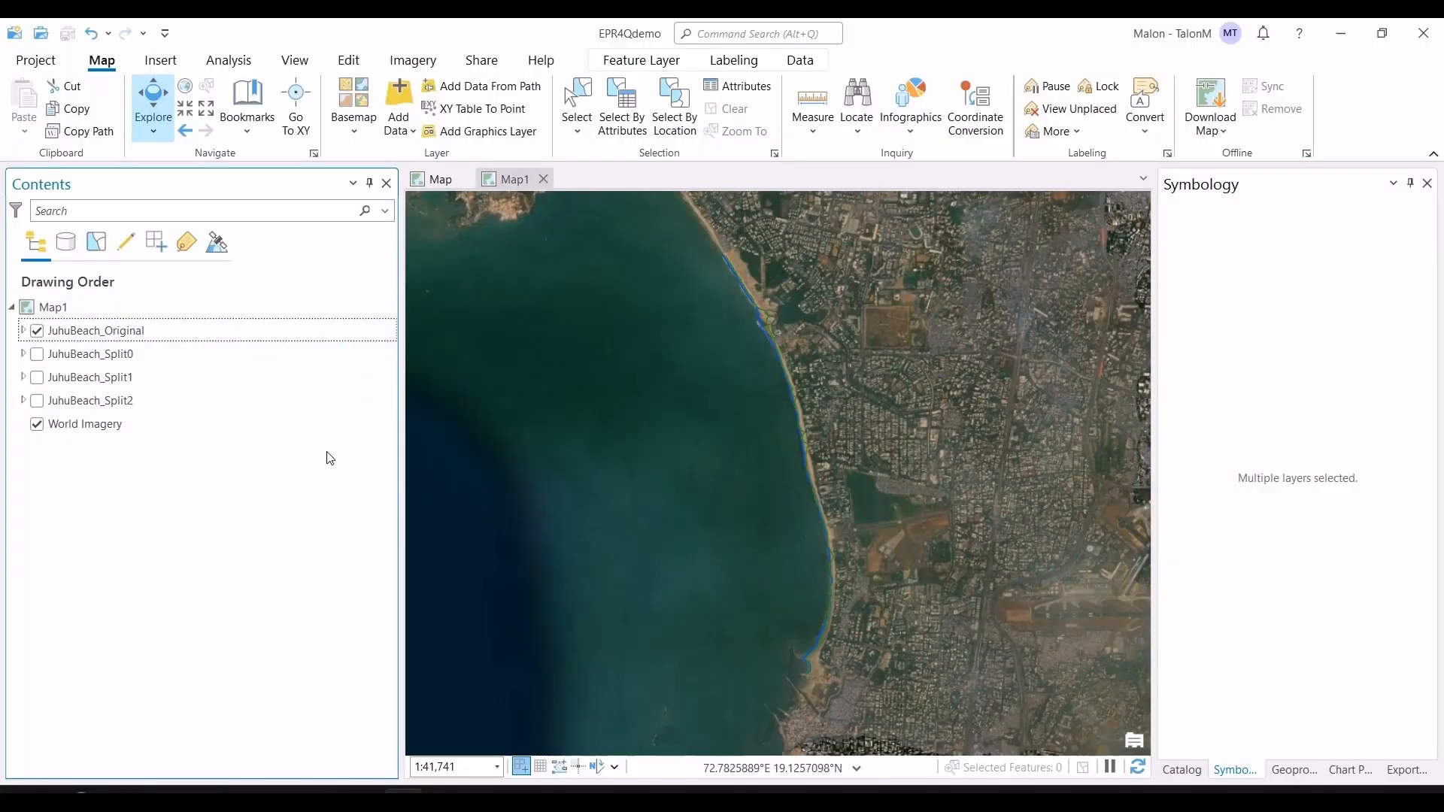
{"action": "scroll", "coordinate": [729, 290], "scroll_direction": "up", "scroll_amount": 3}
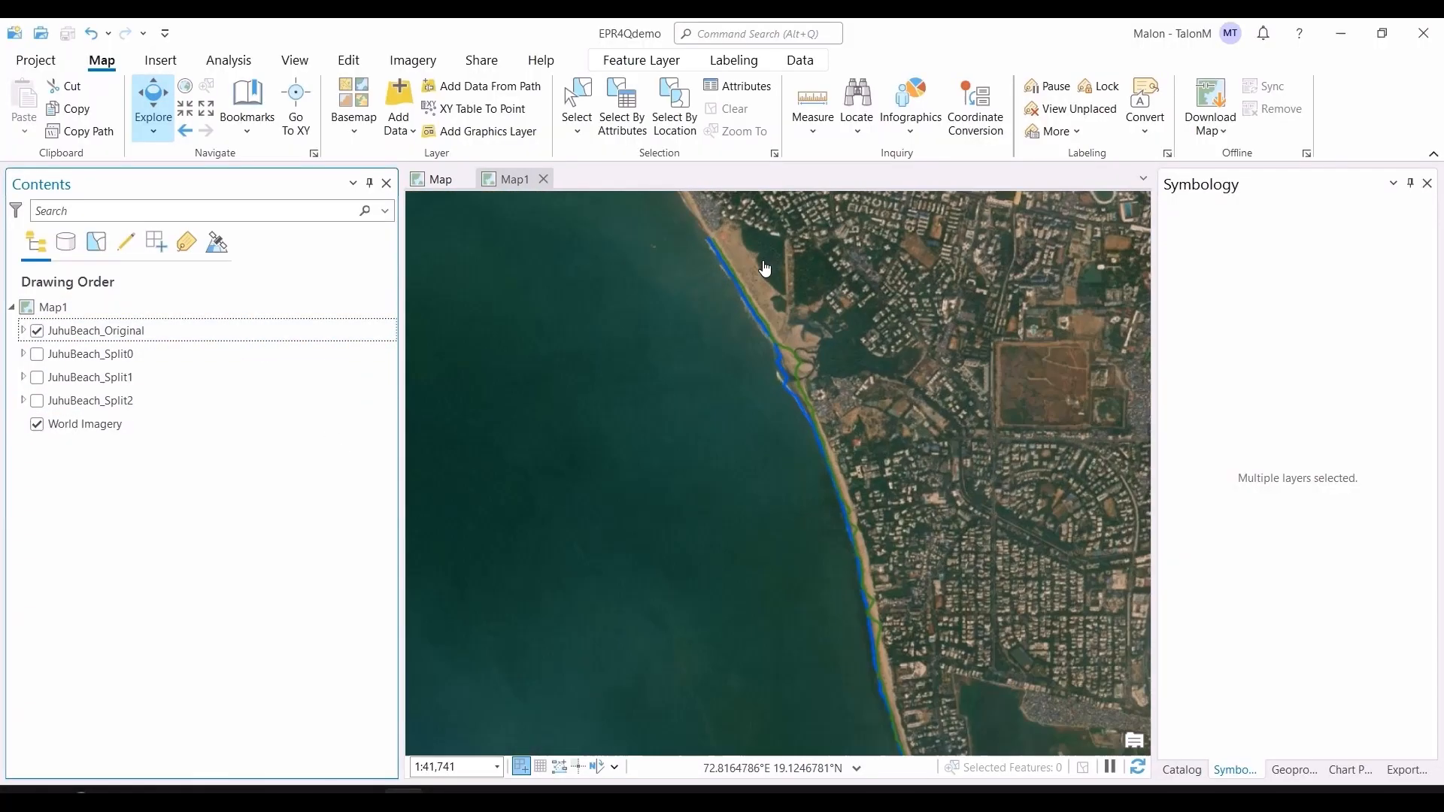
{"action": "scroll", "coordinate": [828, 383], "scroll_direction": "up", "scroll_amount": 1}
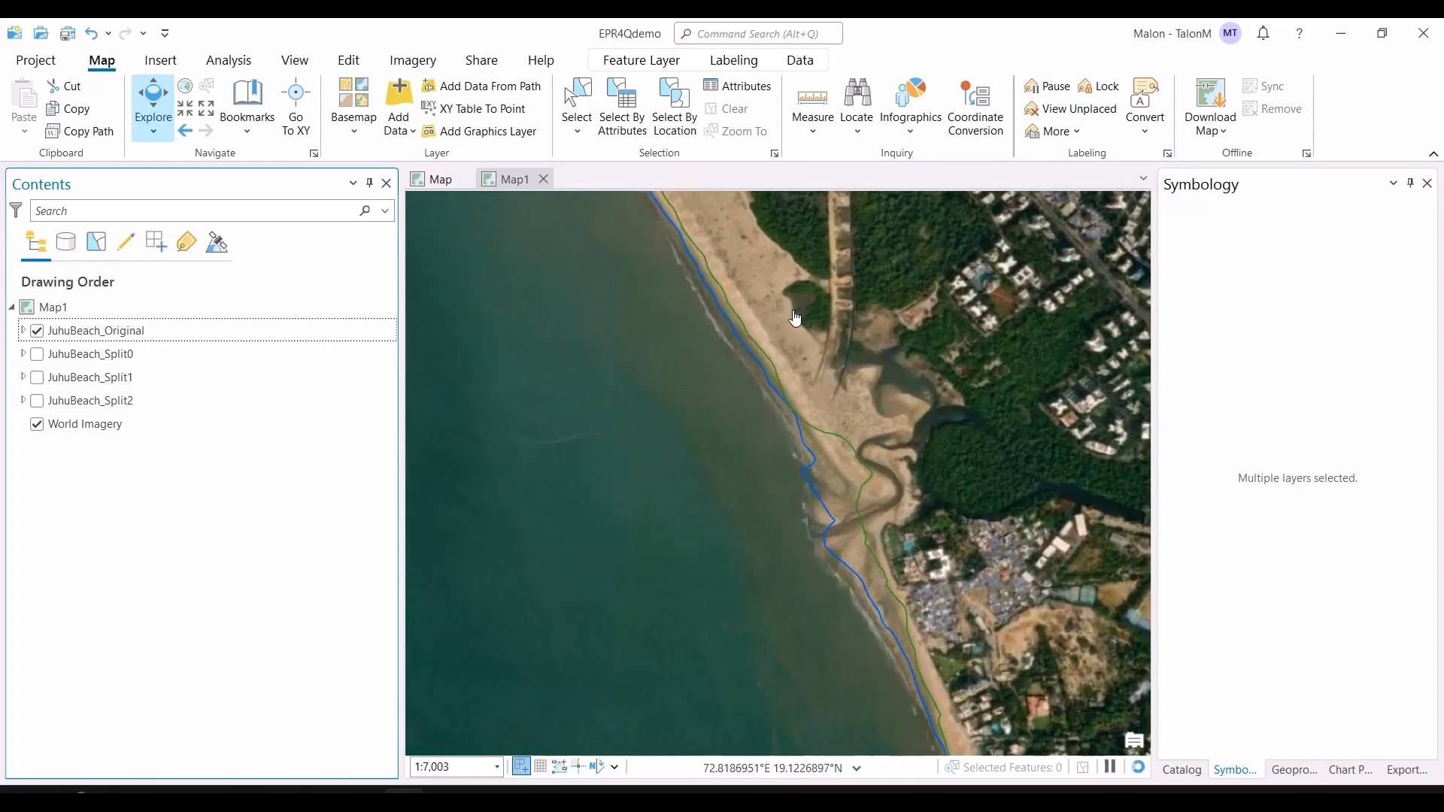
Step: Expand the JuhuBeach_Original group and change the LC08 2024 shoreline line symbol colour to red
{"action": "left_click", "coordinate": [23, 331]}
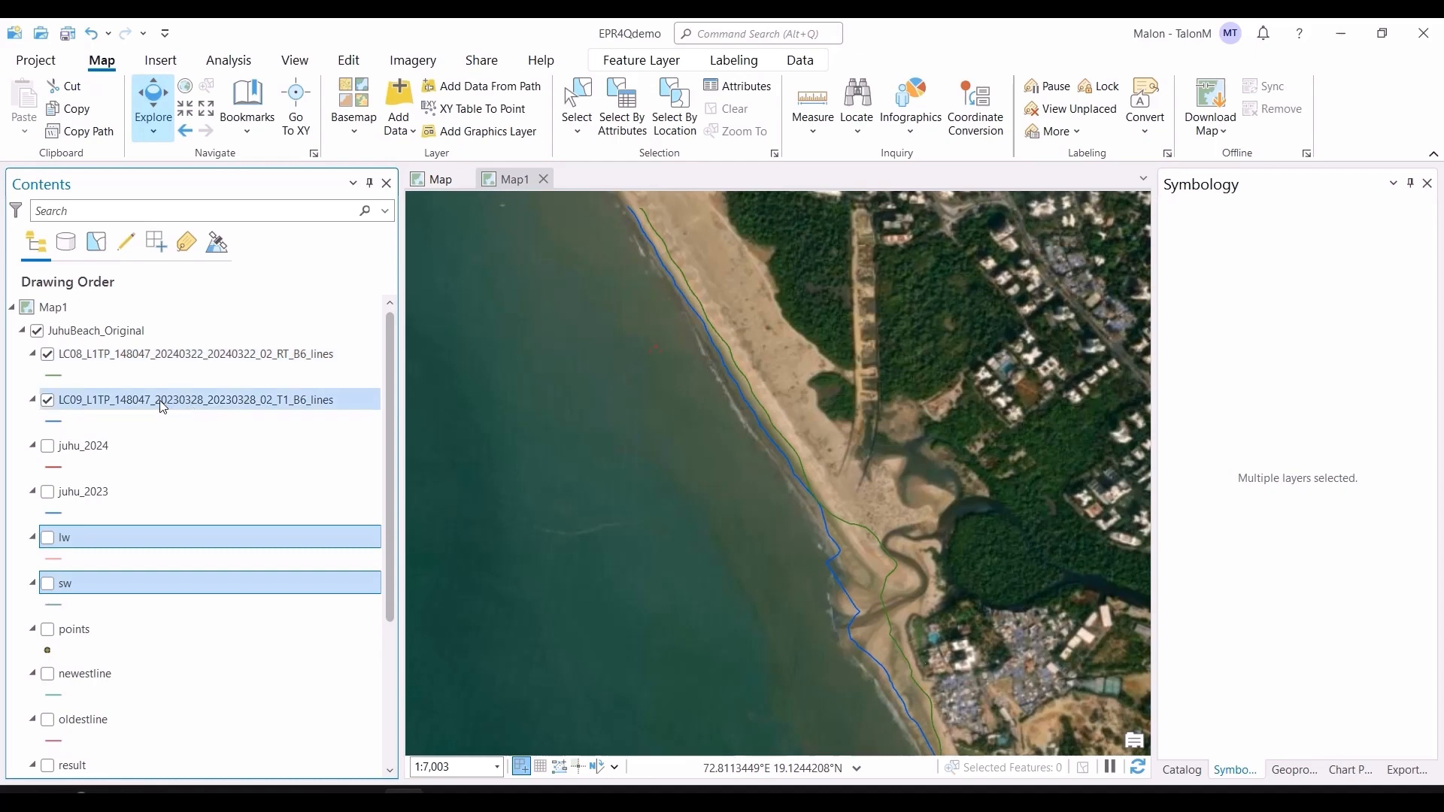
{"action": "key", "text": "alt+Tab"}
{"action": "key", "text": "alt+Tab"}
{"action": "key", "text": "alt+Tab"}
{"action": "key", "text": "alt+Tab"}
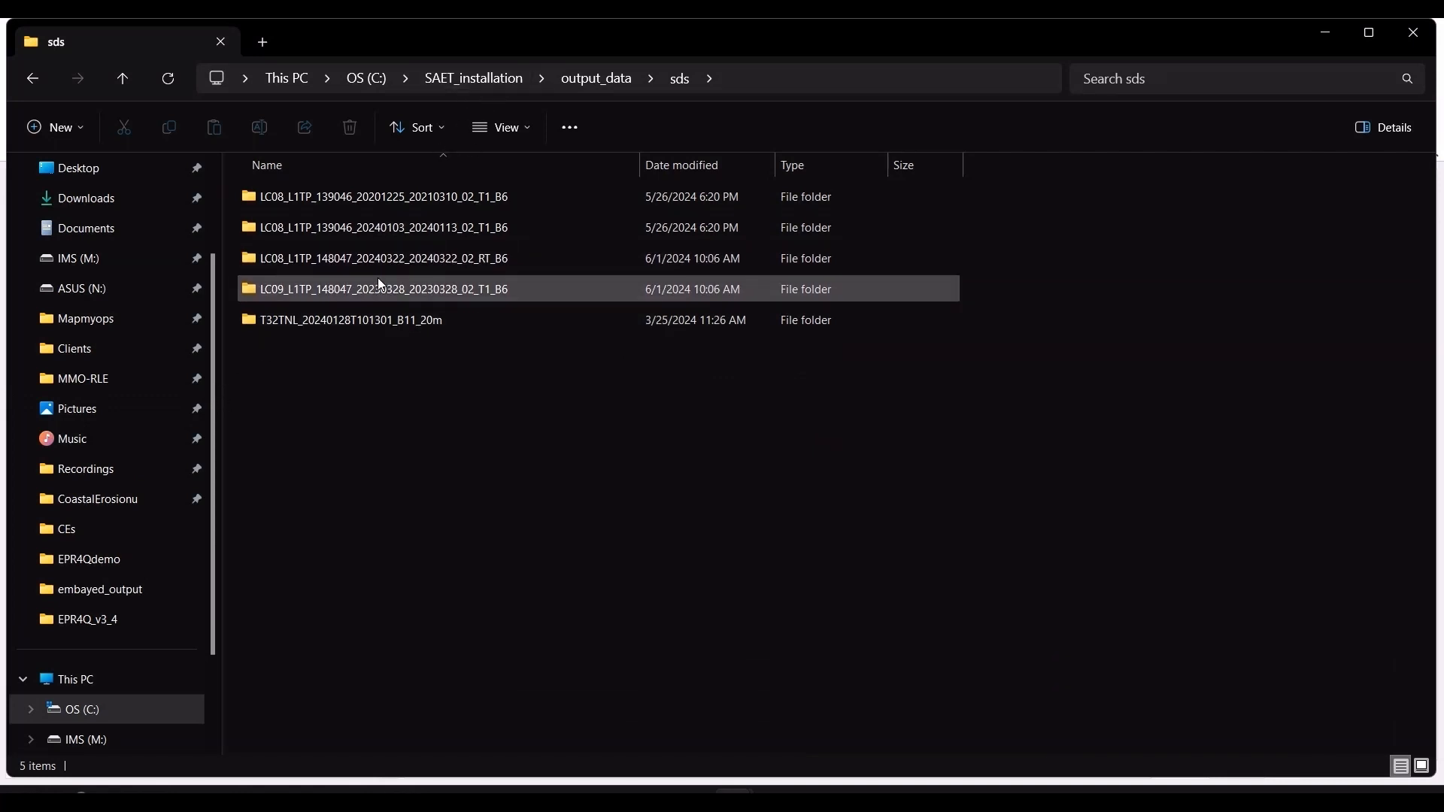
{"action": "key", "text": "alt+Tab"}
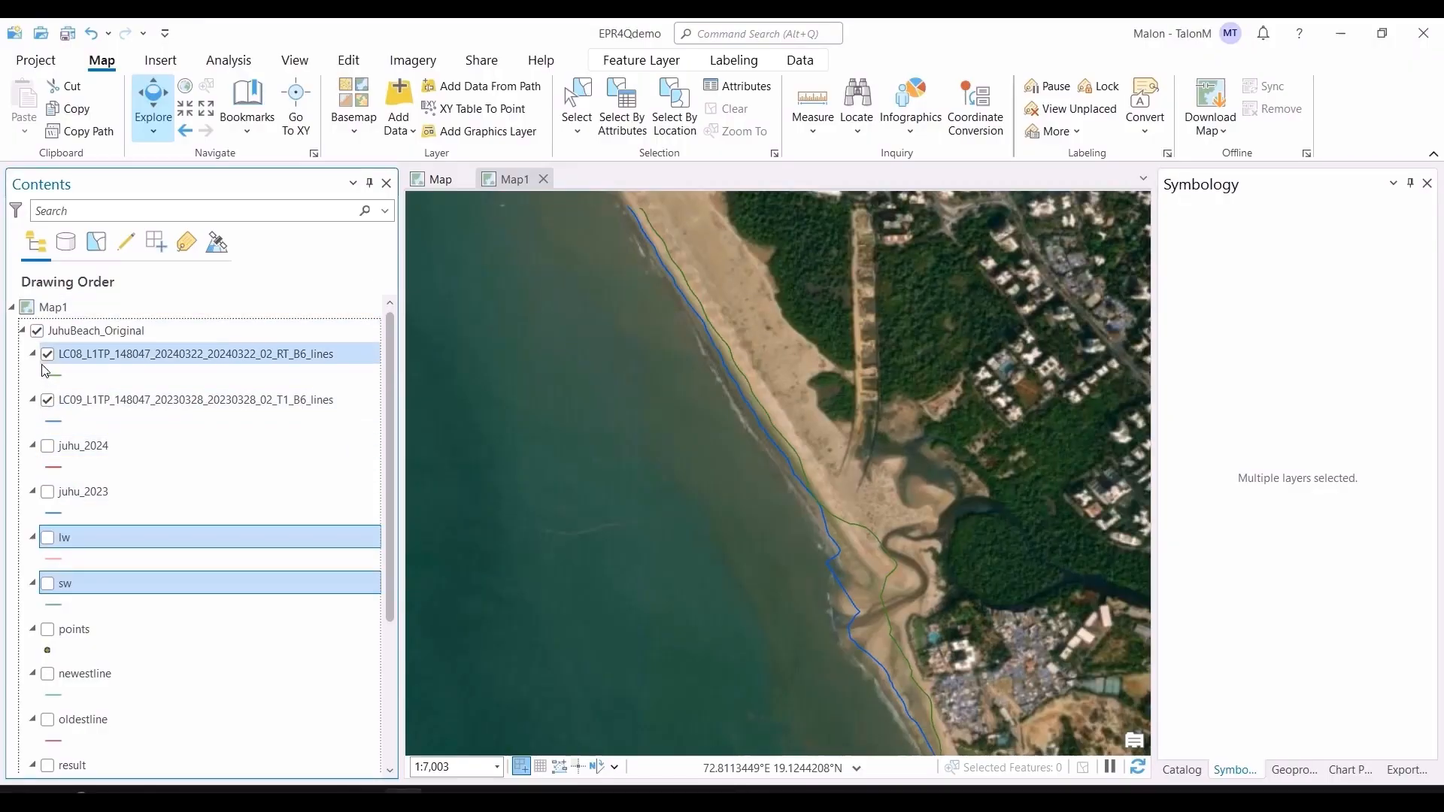
{"action": "left_click", "coordinate": [55, 378]}
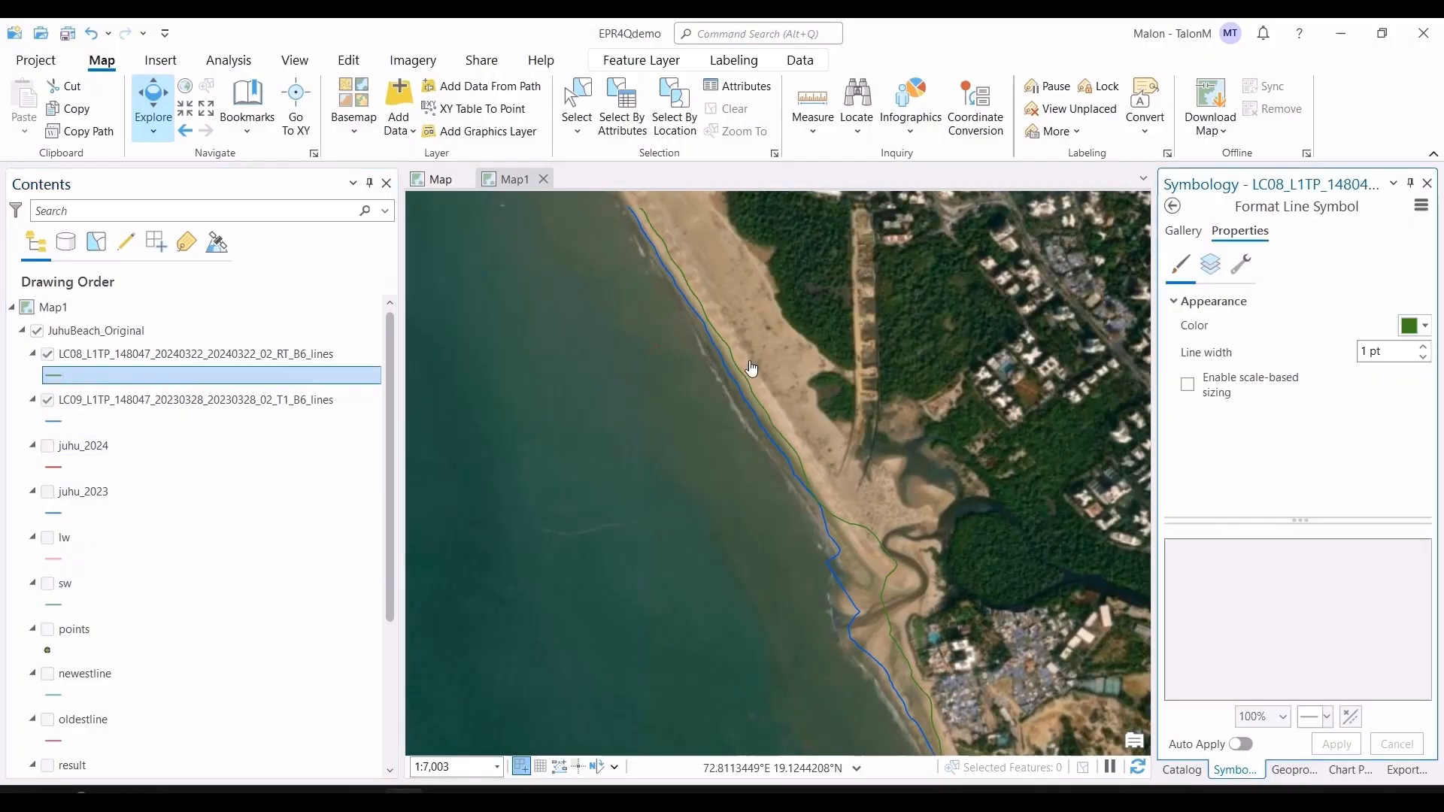
{"action": "left_click", "coordinate": [1401, 328]}
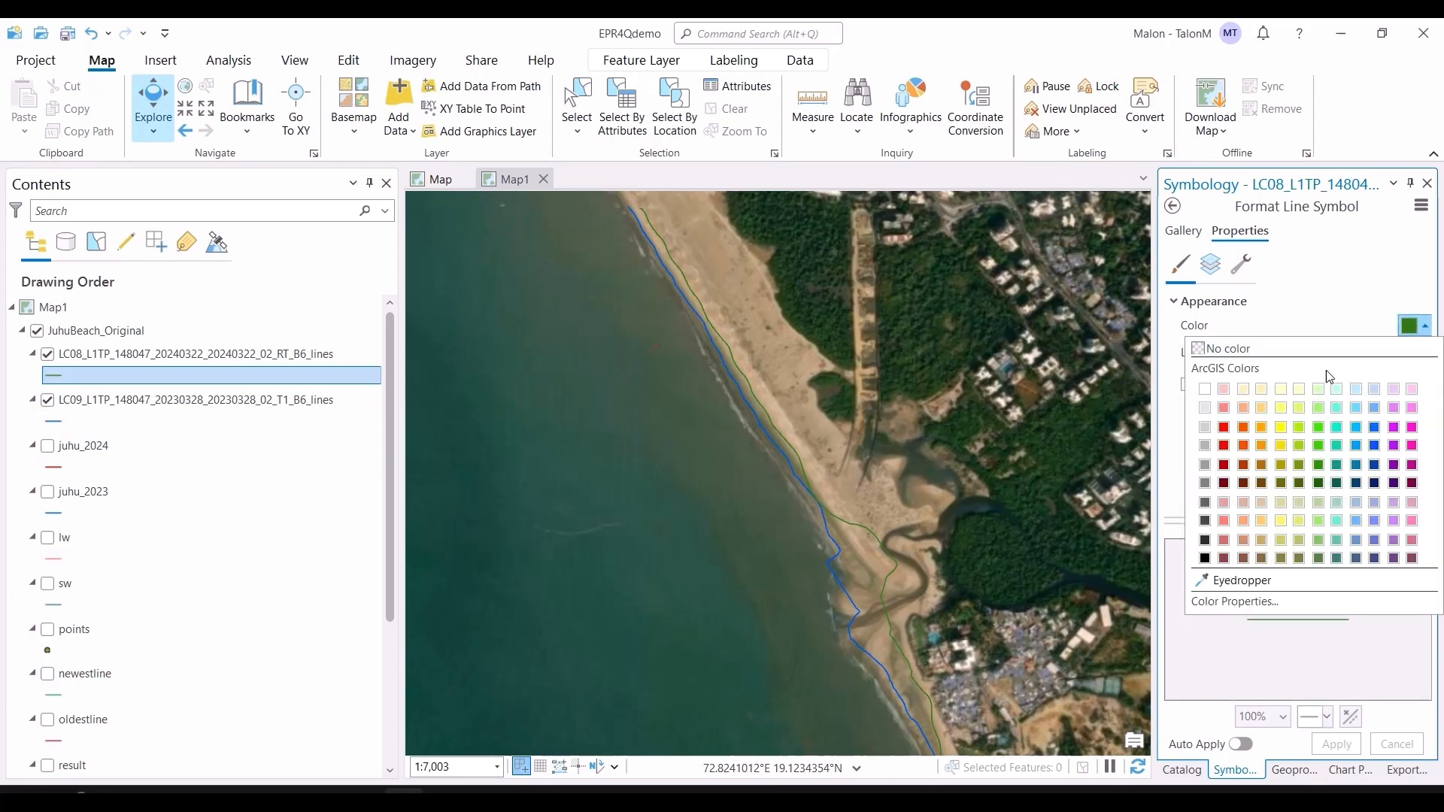
{"action": "left_click", "coordinate": [1231, 431]}
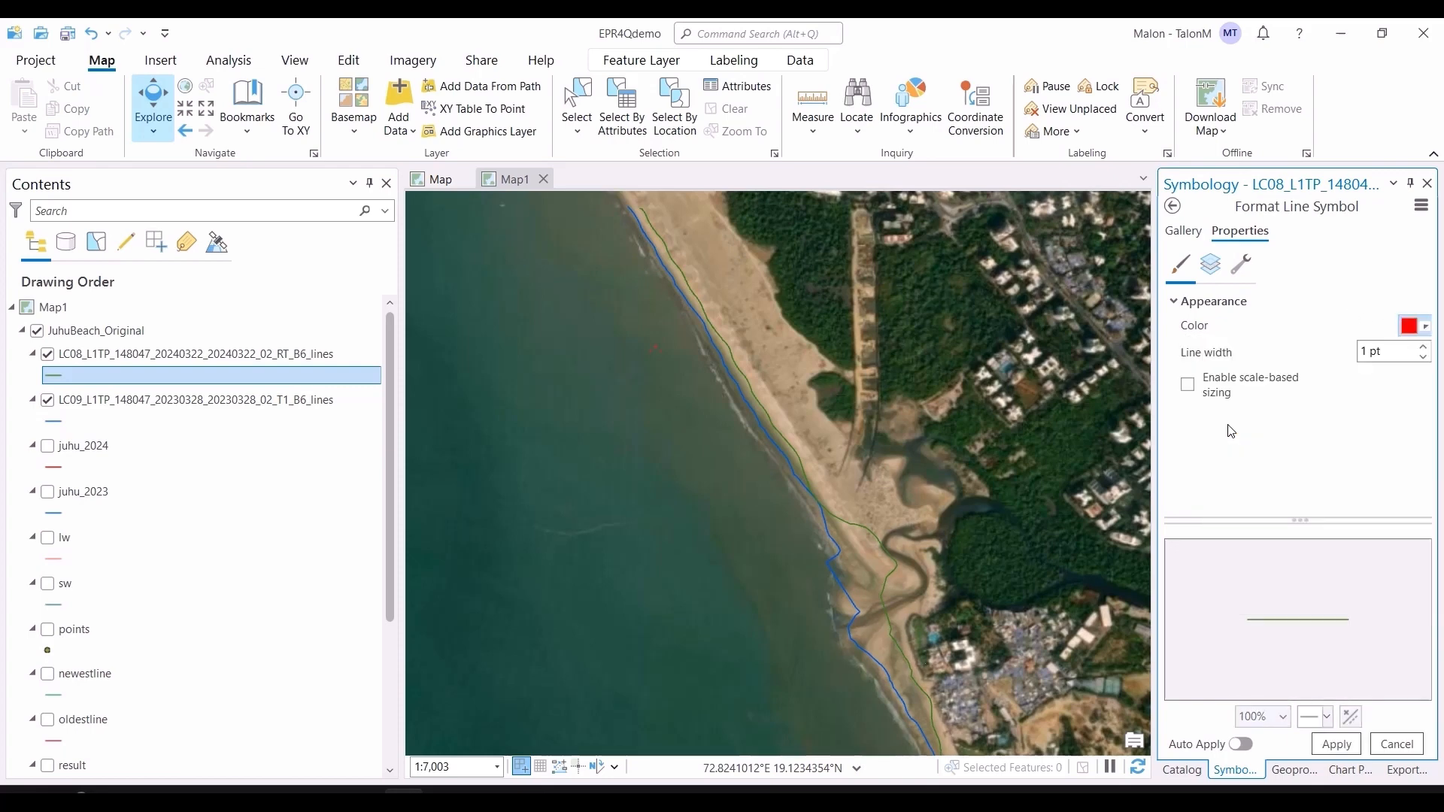
{"action": "left_click", "coordinate": [1335, 743]}
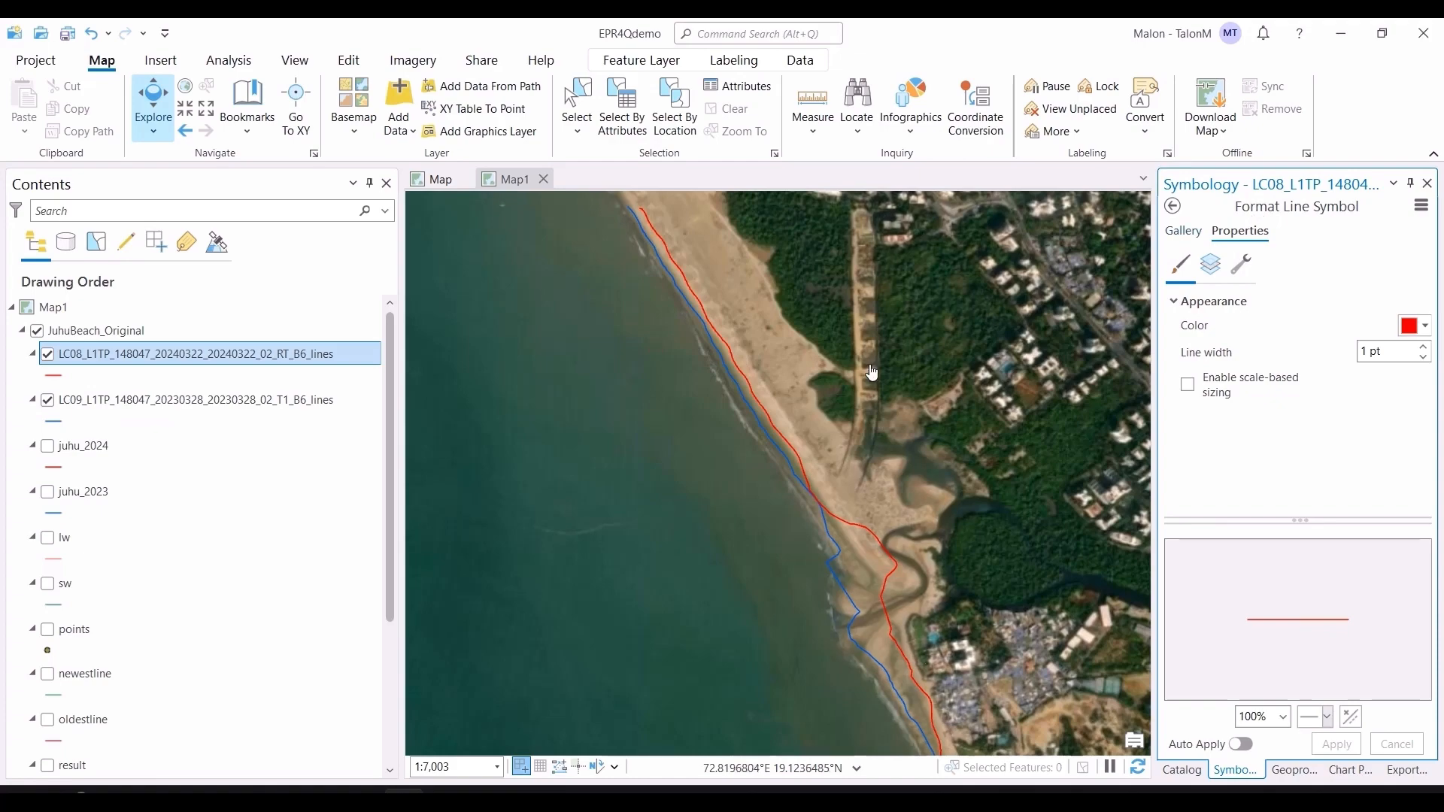
Step: Zoom and pan along the Juhu coastline to compare the red LC08 and blue LC09 shoreline lines
{"action": "scroll", "coordinate": [787, 402], "scroll_direction": "down", "scroll_amount": 2}
{"action": "scroll", "coordinate": [788, 403], "scroll_direction": "up", "scroll_amount": 2}
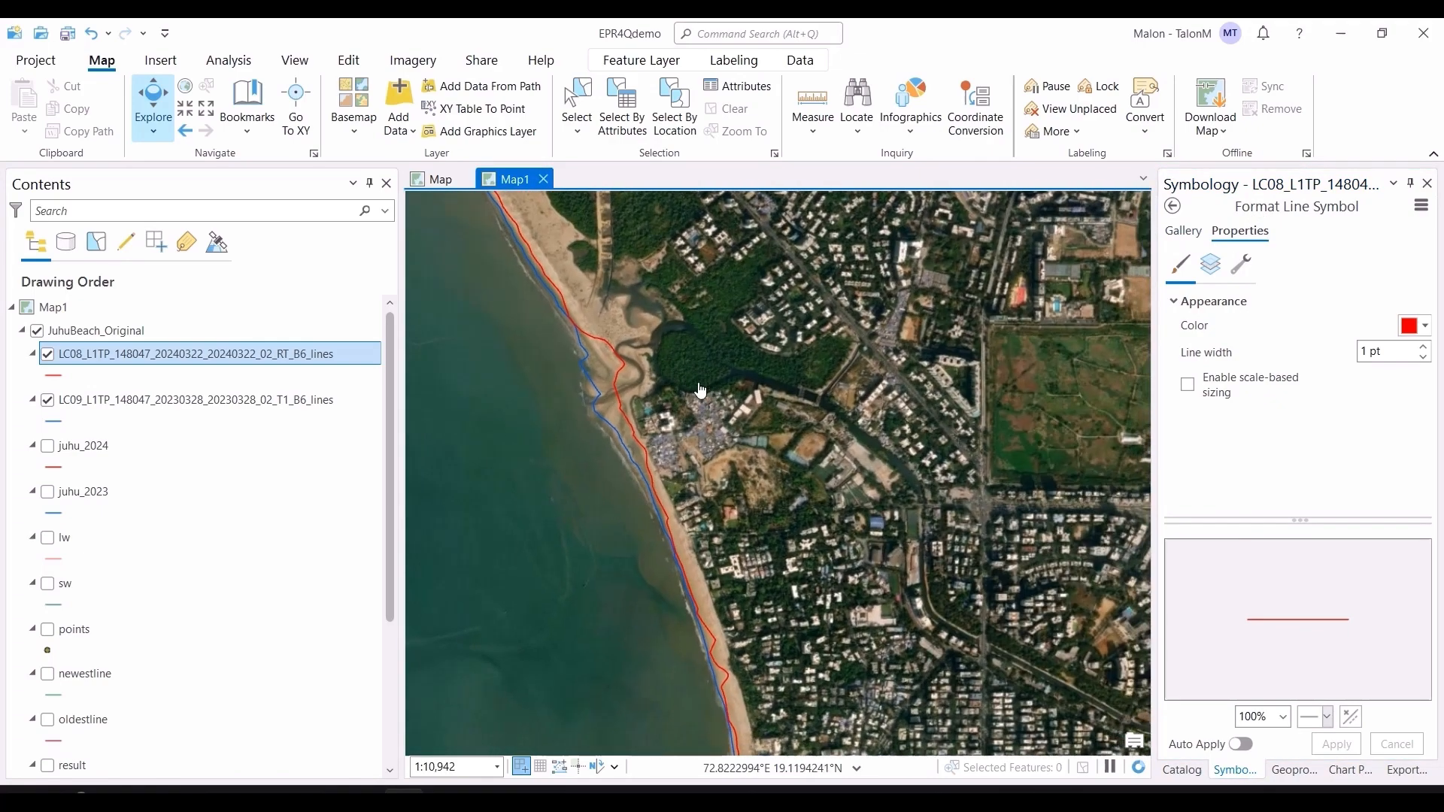
{"action": "left_click_drag", "start_coordinate": [757, 566], "coordinate": [787, 646]}
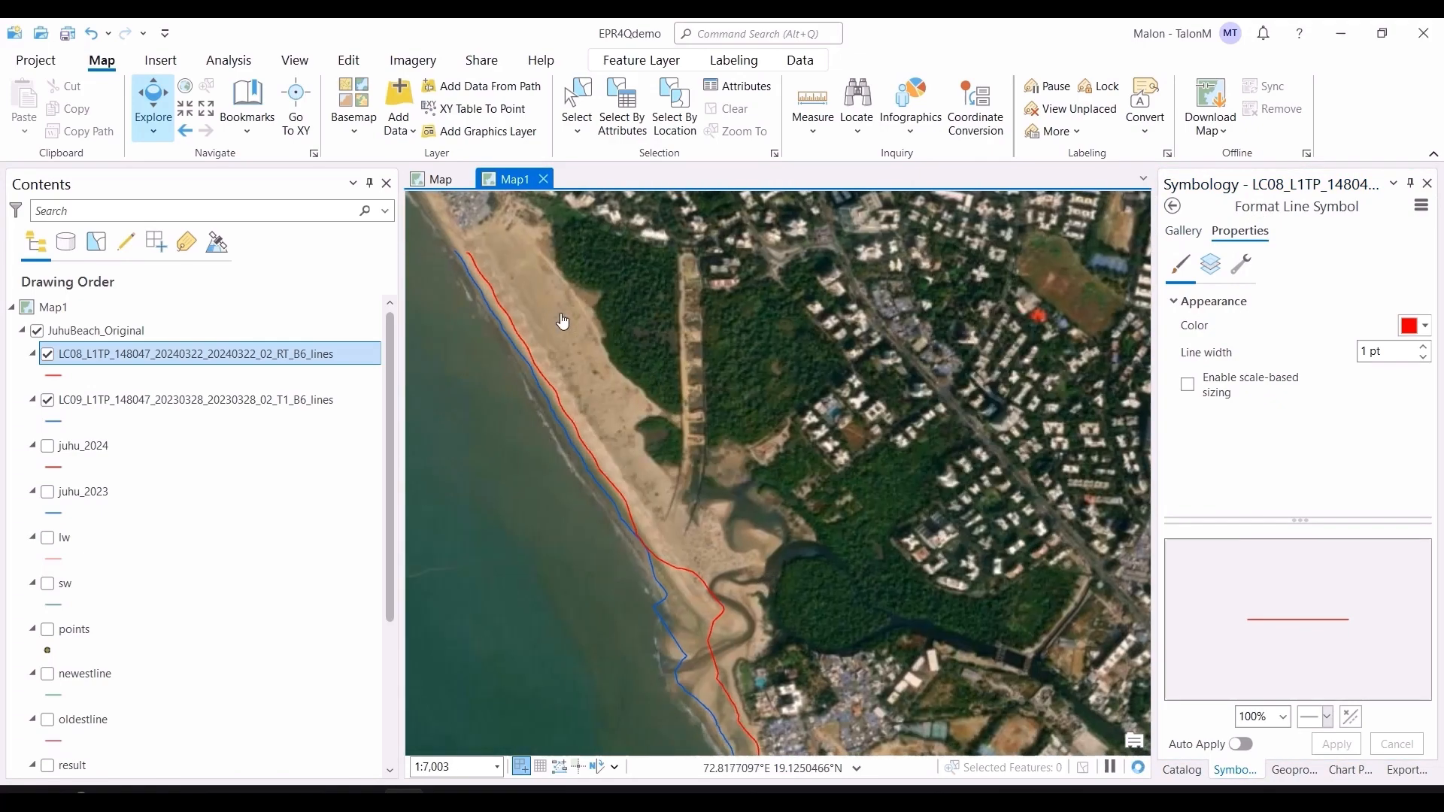
{"action": "left_click_drag", "start_coordinate": [861, 577], "coordinate": [816, 510]}
{"action": "left_click_drag", "start_coordinate": [828, 560], "coordinate": [741, 266]}
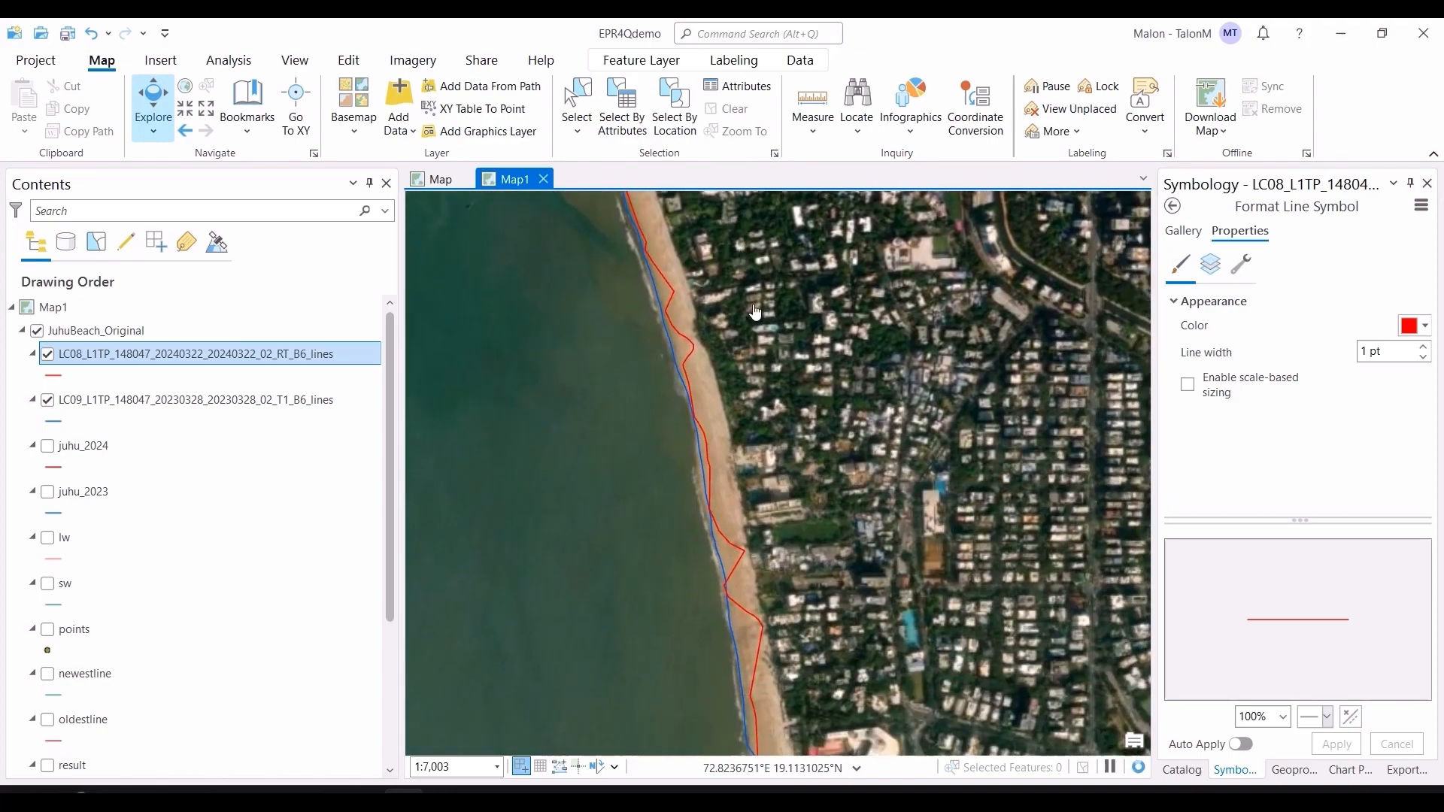
{"action": "left_click_drag", "start_coordinate": [812, 599], "coordinate": [719, 237]}
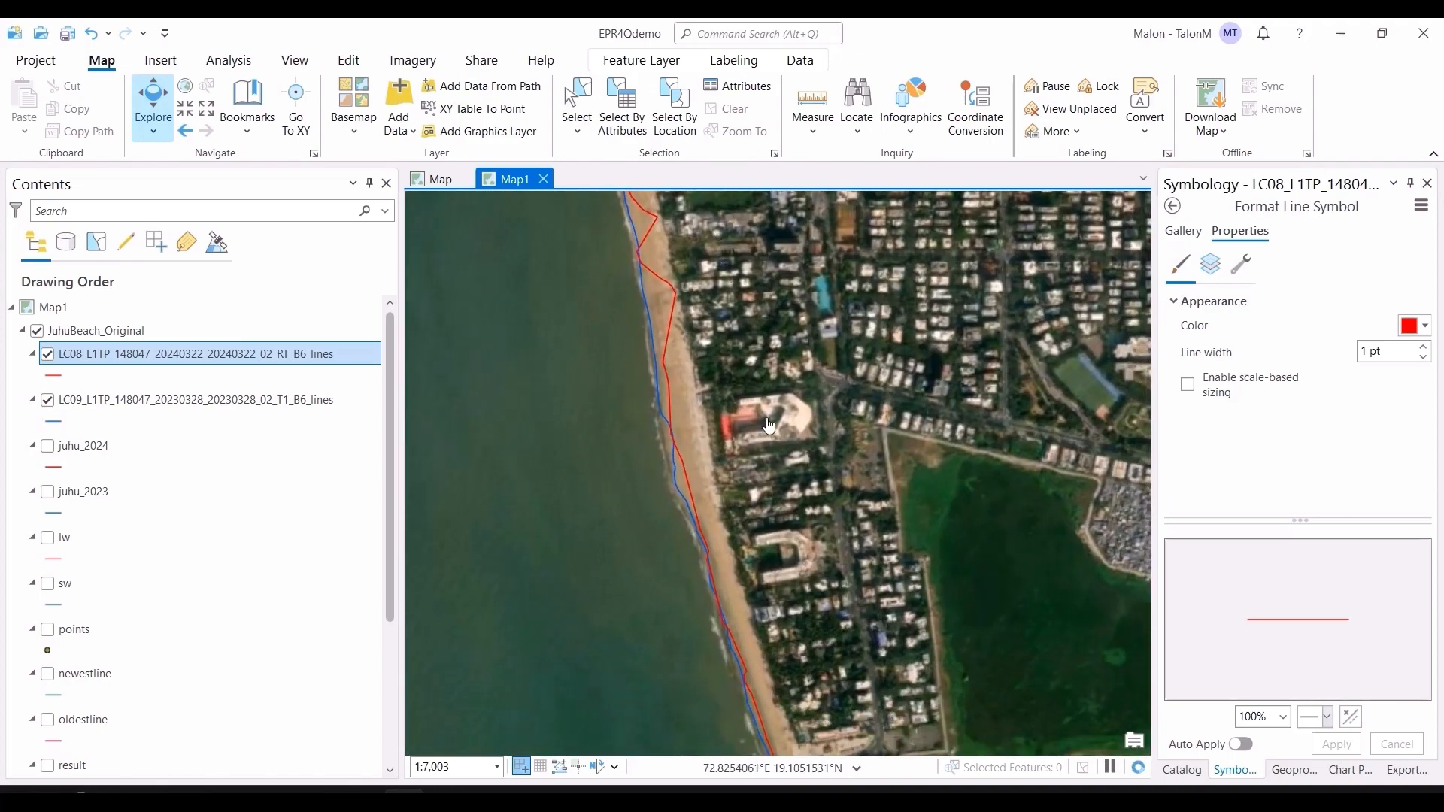
{"action": "left_click_drag", "start_coordinate": [813, 575], "coordinate": [738, 195]}
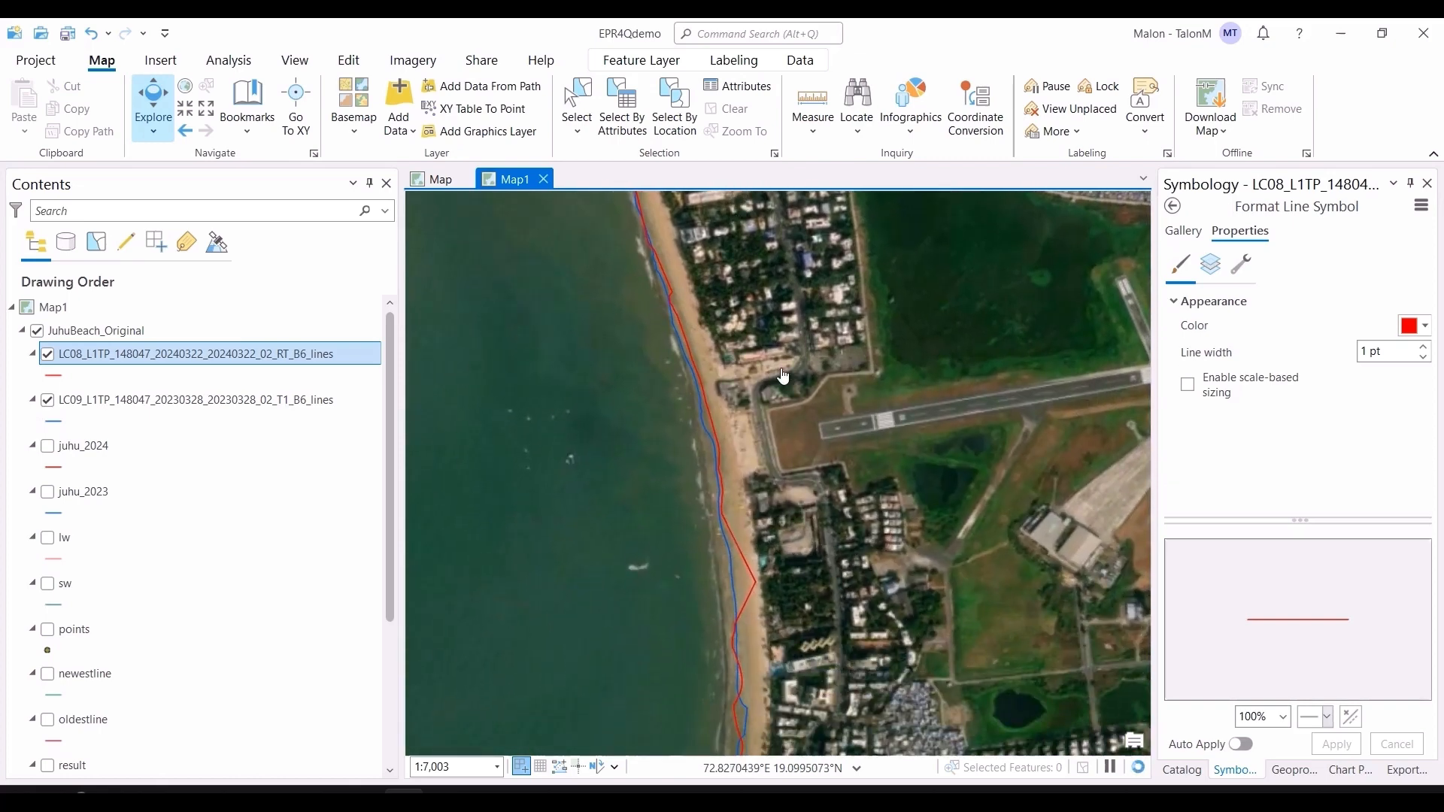
{"action": "left_click_drag", "start_coordinate": [820, 630], "coordinate": [787, 299]}
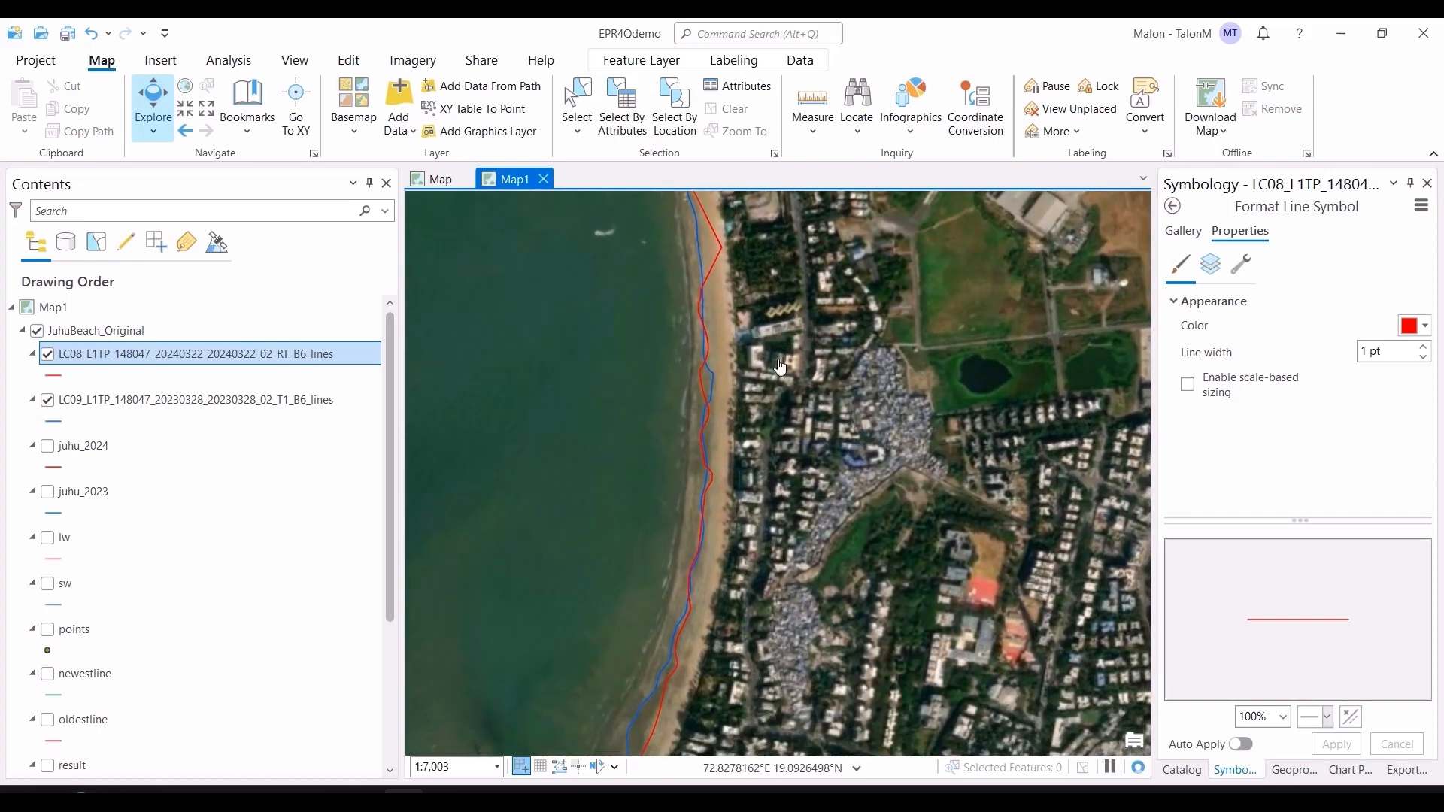
{"action": "scroll", "coordinate": [786, 301], "scroll_direction": "down", "scroll_amount": 2}
{"action": "left_click_drag", "start_coordinate": [797, 669], "coordinate": [780, 482]}
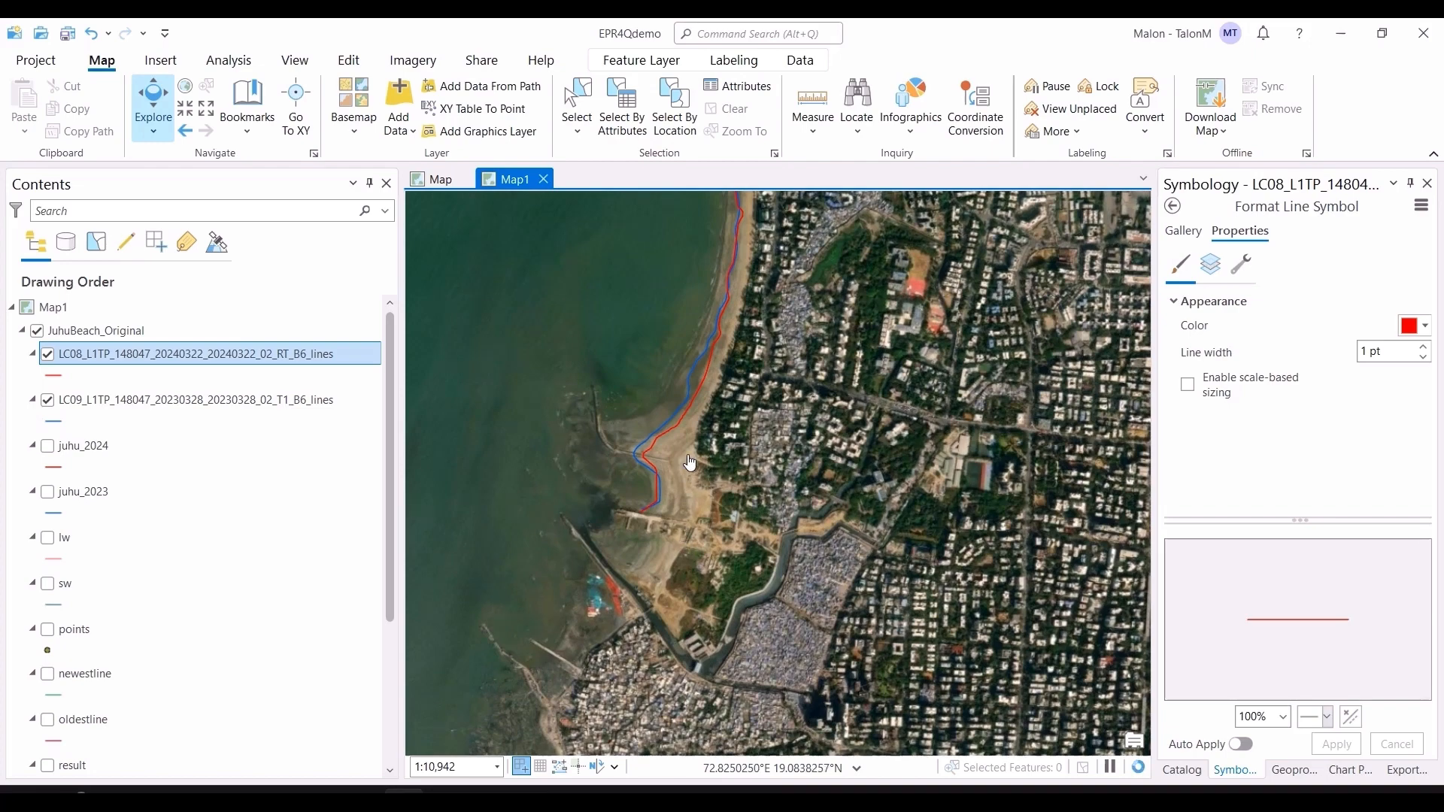
{"action": "scroll", "coordinate": [685, 459], "scroll_direction": "up", "scroll_amount": 4}
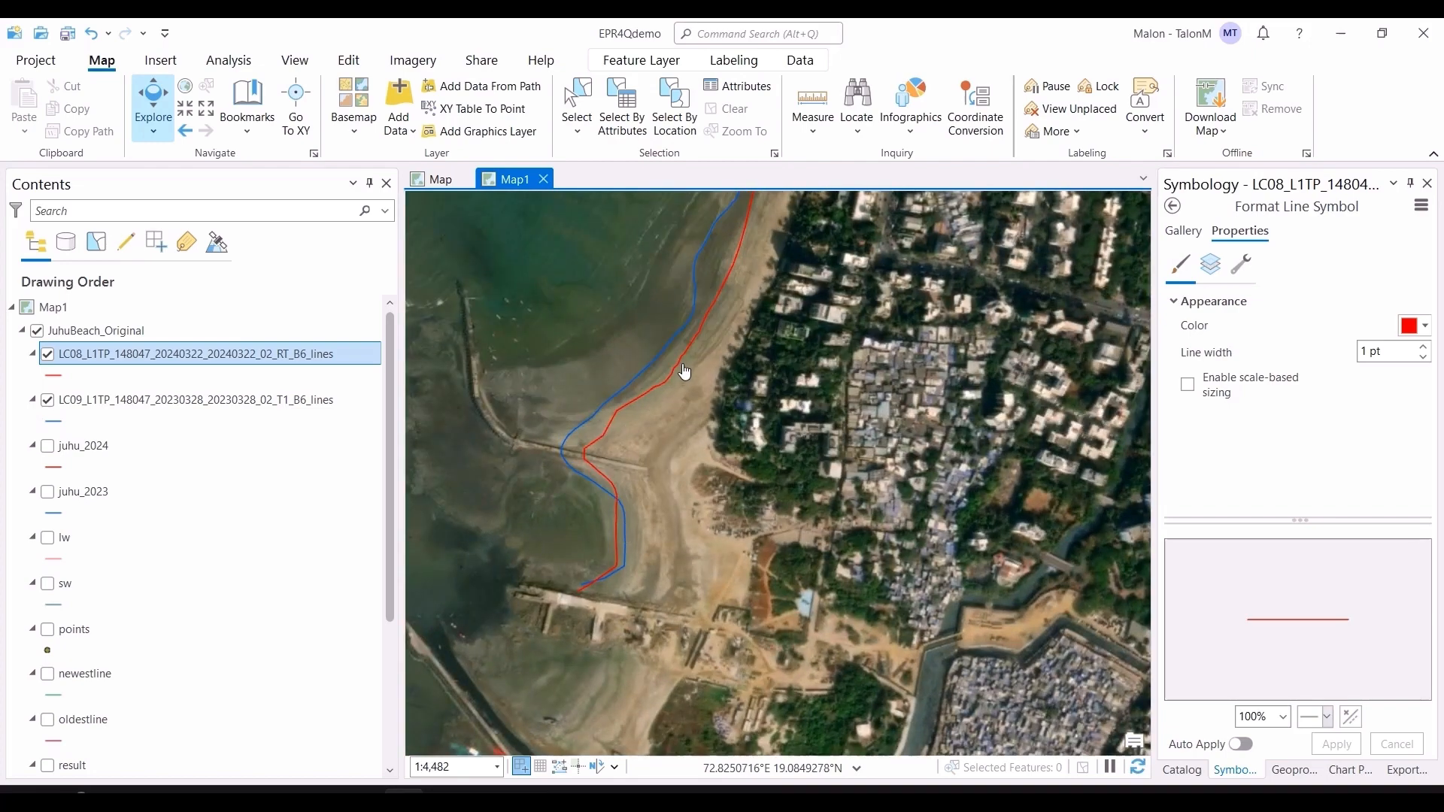
{"action": "scroll", "coordinate": [731, 364], "scroll_direction": "down", "scroll_amount": 3}
{"action": "left_click_drag", "start_coordinate": [820, 263], "coordinate": [898, 502]}
{"action": "scroll", "coordinate": [931, 419], "scroll_direction": "down", "scroll_amount": 5}
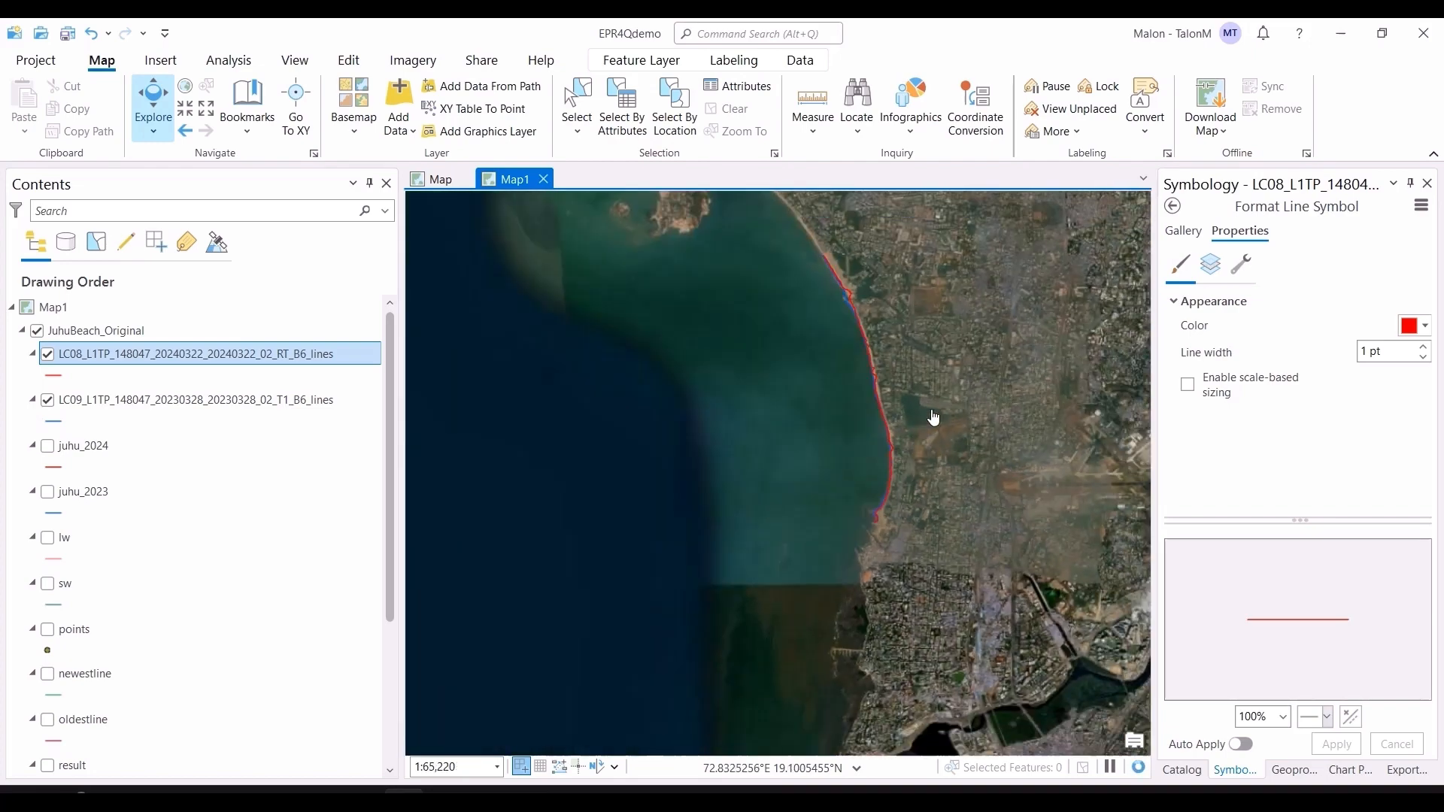
{"action": "scroll", "coordinate": [922, 399], "scroll_direction": "up", "scroll_amount": 2}
{"action": "left_click_drag", "start_coordinate": [922, 399], "coordinate": [928, 550]}
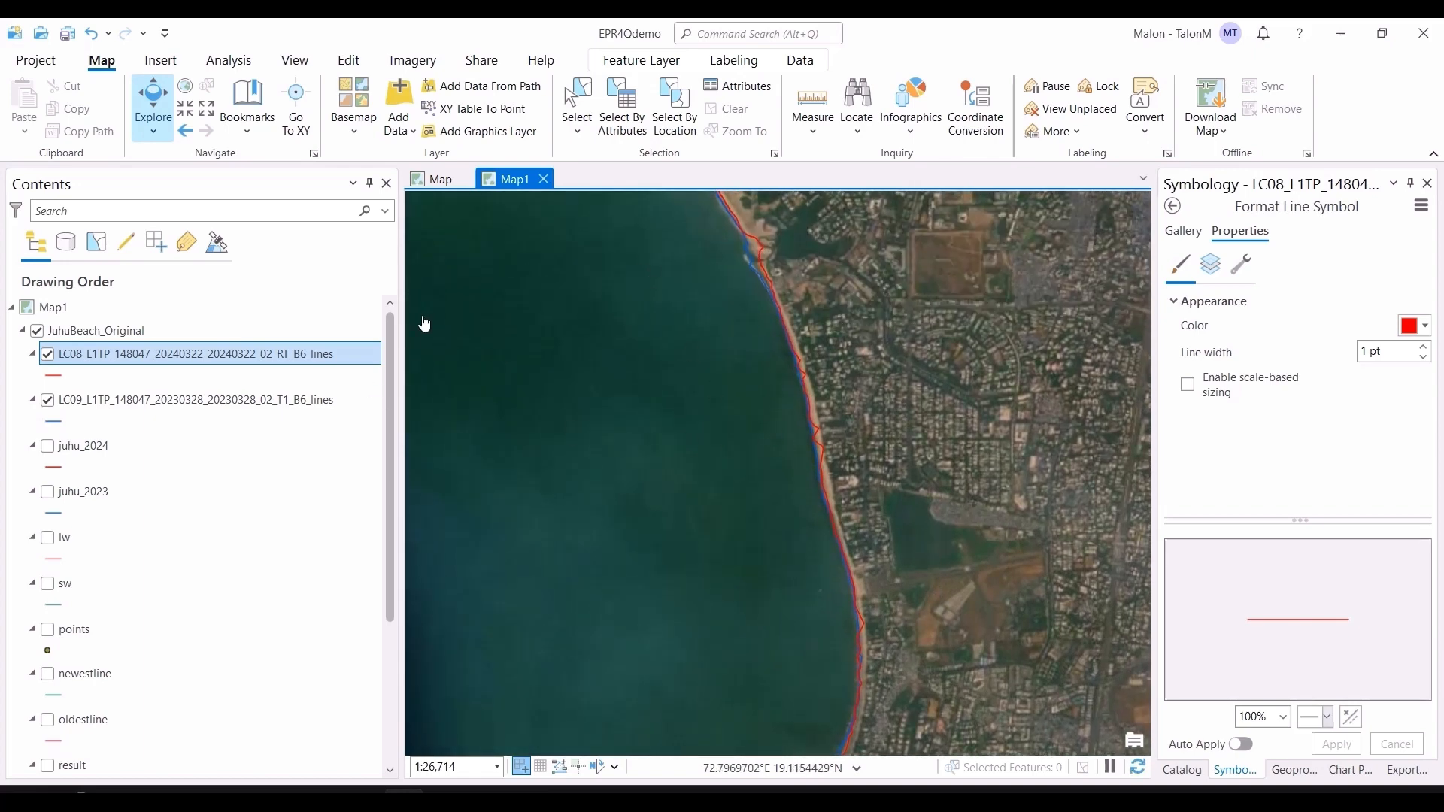
Step: Hide both Landsat shoreline layers and show the juhu_2024, juhu_2023, lw and sw layers
{"action": "left_click", "coordinate": [47, 355]}
{"action": "left_click", "coordinate": [49, 400]}
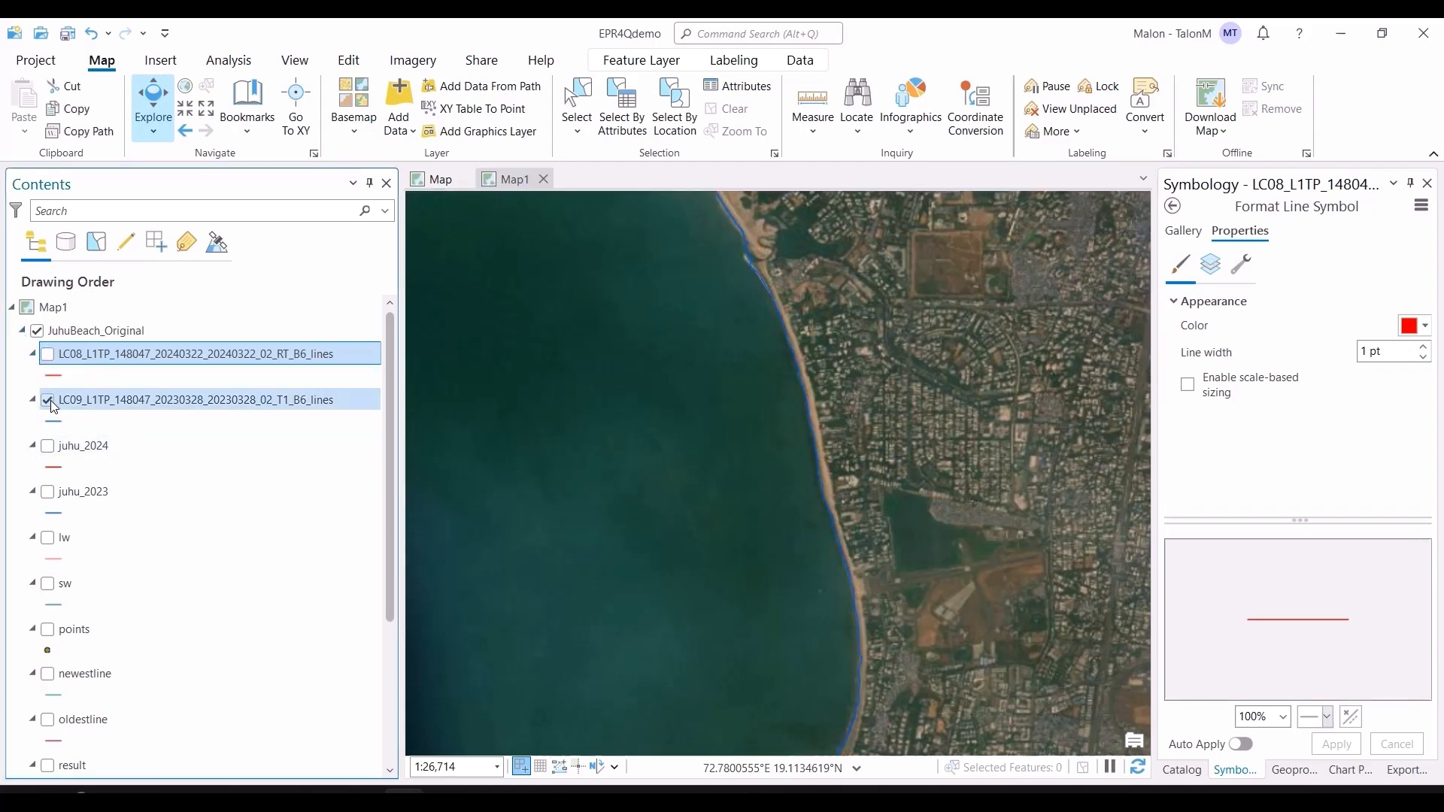
{"action": "left_click", "coordinate": [48, 448]}
{"action": "left_click", "coordinate": [47, 494]}
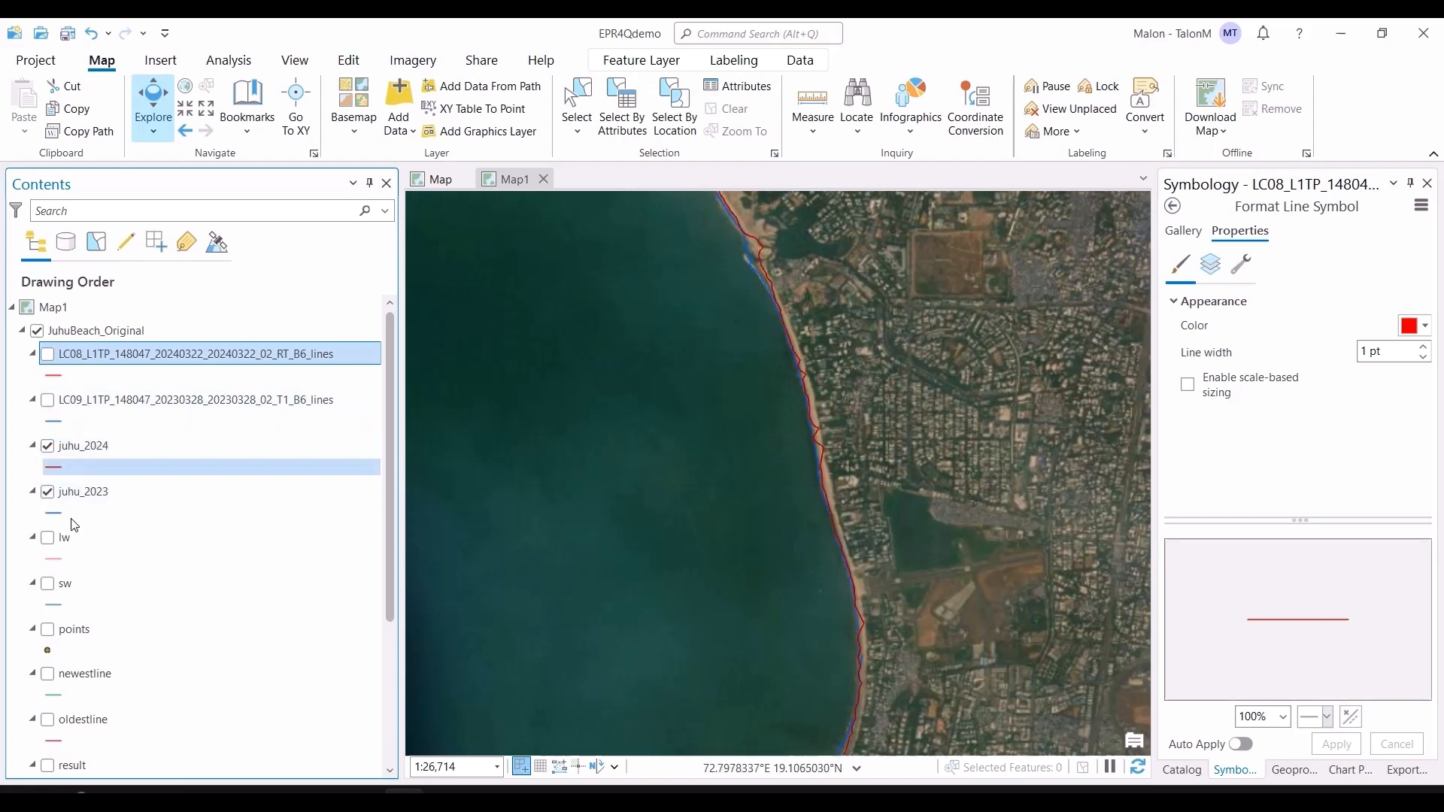
{"action": "left_click", "coordinate": [48, 538]}
{"action": "left_click", "coordinate": [48, 585]}
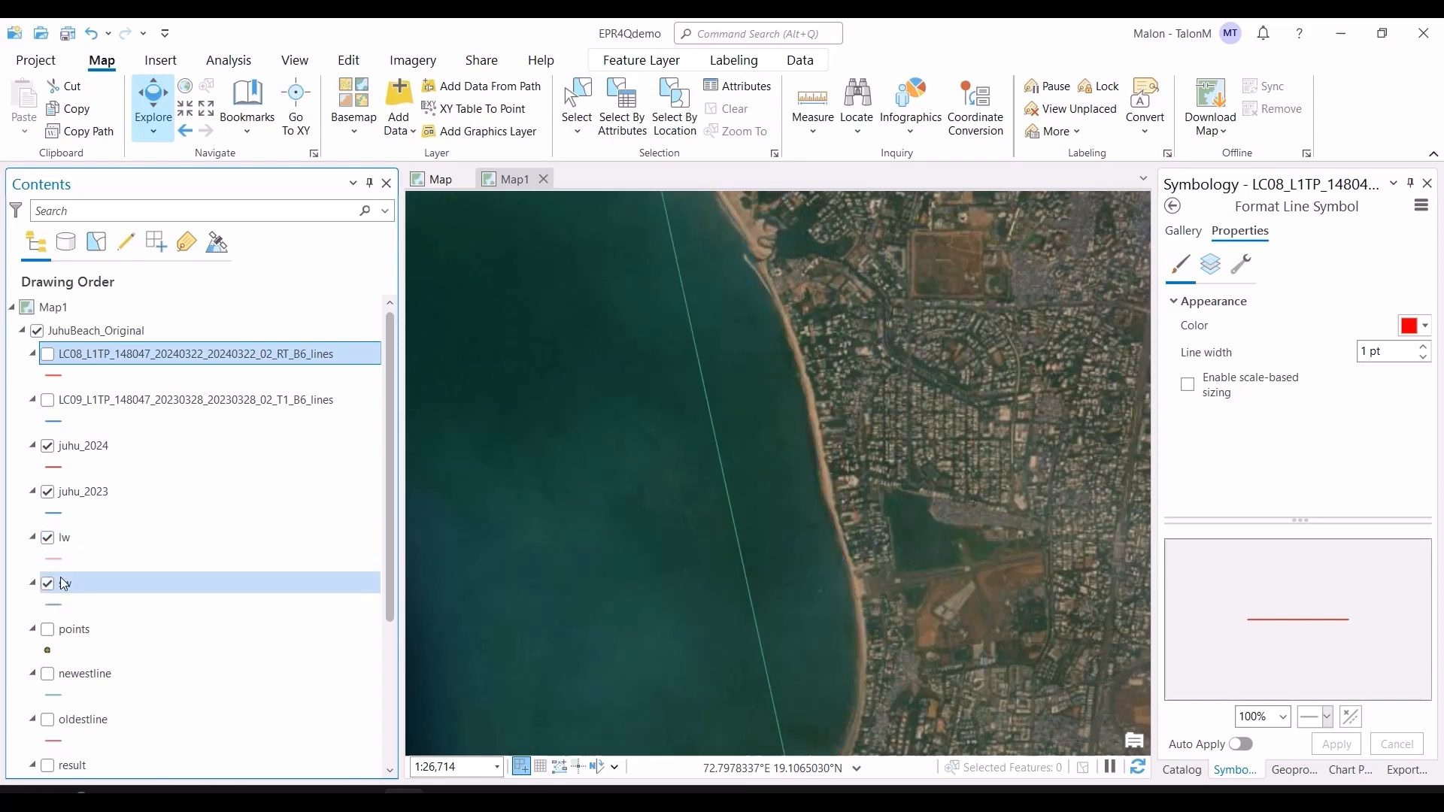
Step: Switch to QGIS and run the EPR4Q model with juhu_2023 and juhu_2024 as shorelines and sw and lw as baselines
{"action": "scroll", "coordinate": [912, 631], "scroll_direction": "down", "scroll_amount": 2}
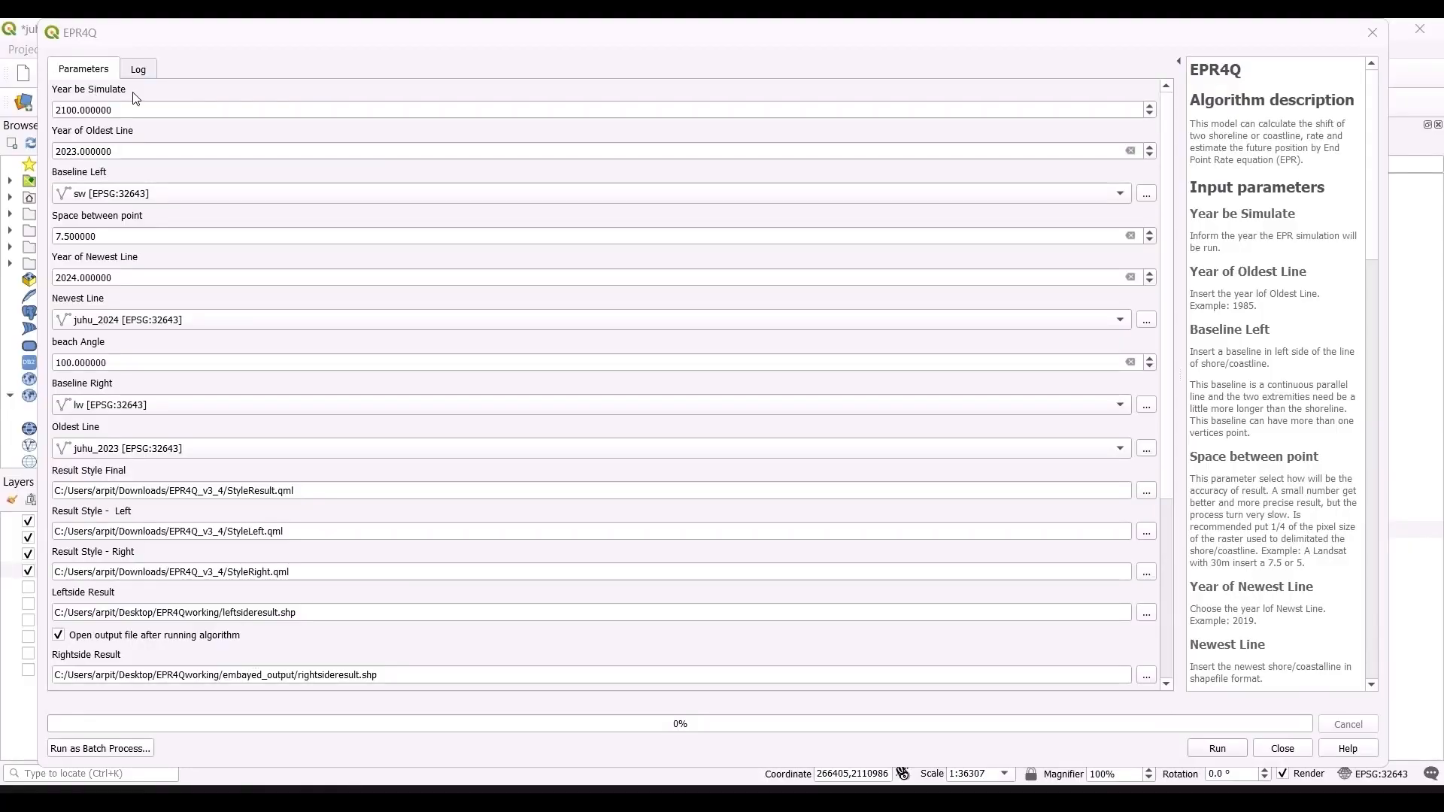
{"action": "left_click", "coordinate": [86, 43]}
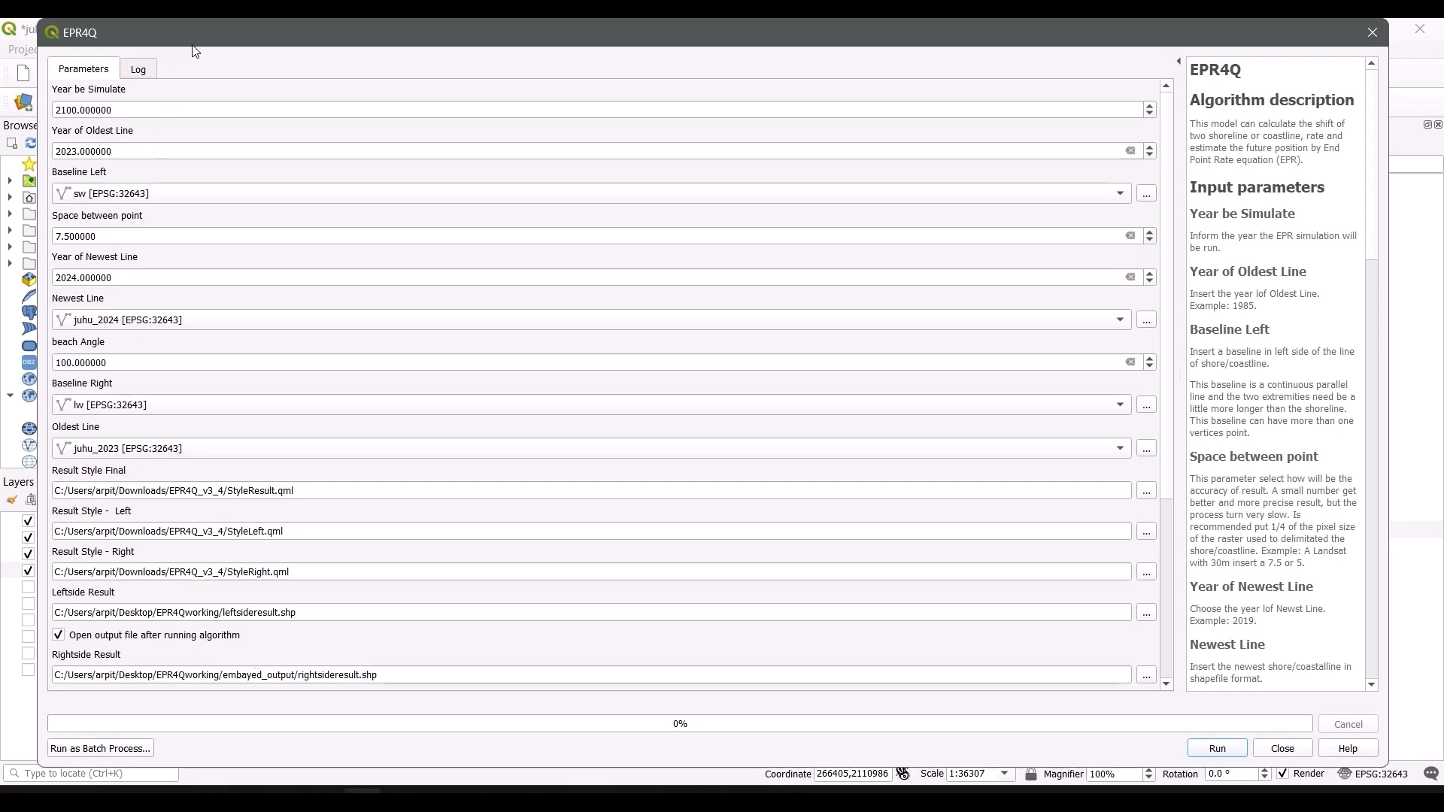
{"action": "left_click_drag", "start_coordinate": [193, 32], "coordinate": [466, 605]}
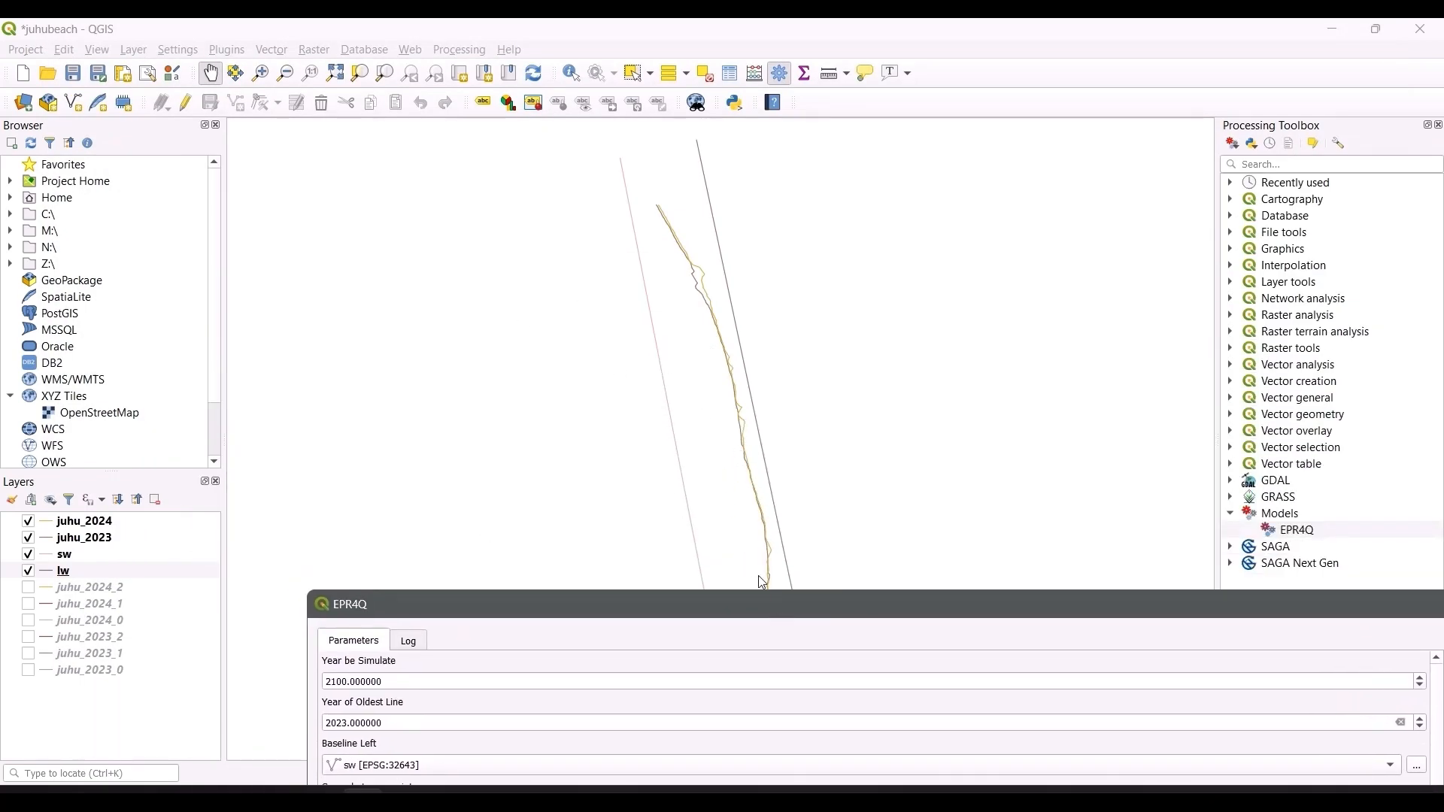
{"action": "left_click_drag", "start_coordinate": [774, 602], "coordinate": [458, 81]}
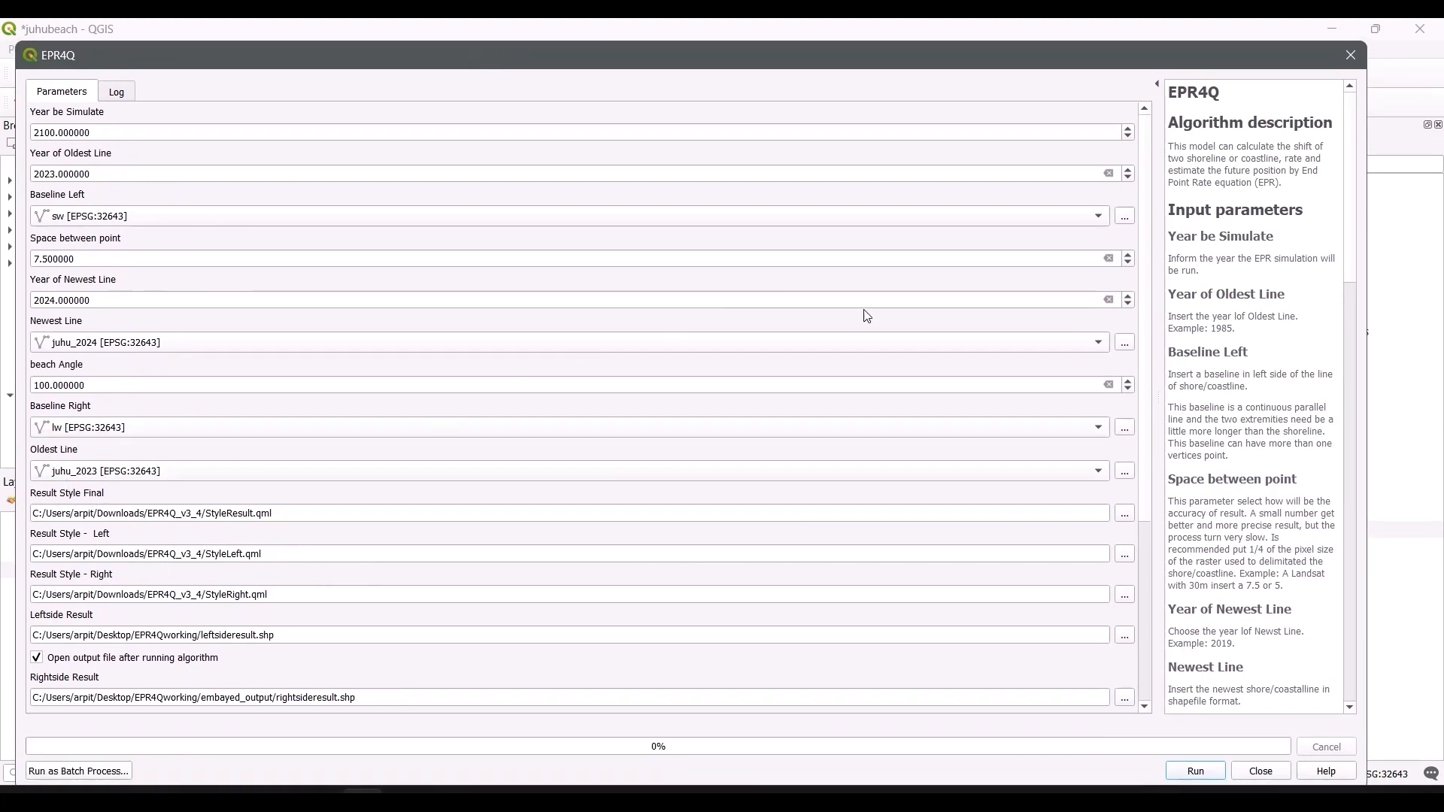
{"action": "left_click", "coordinate": [1183, 774]}
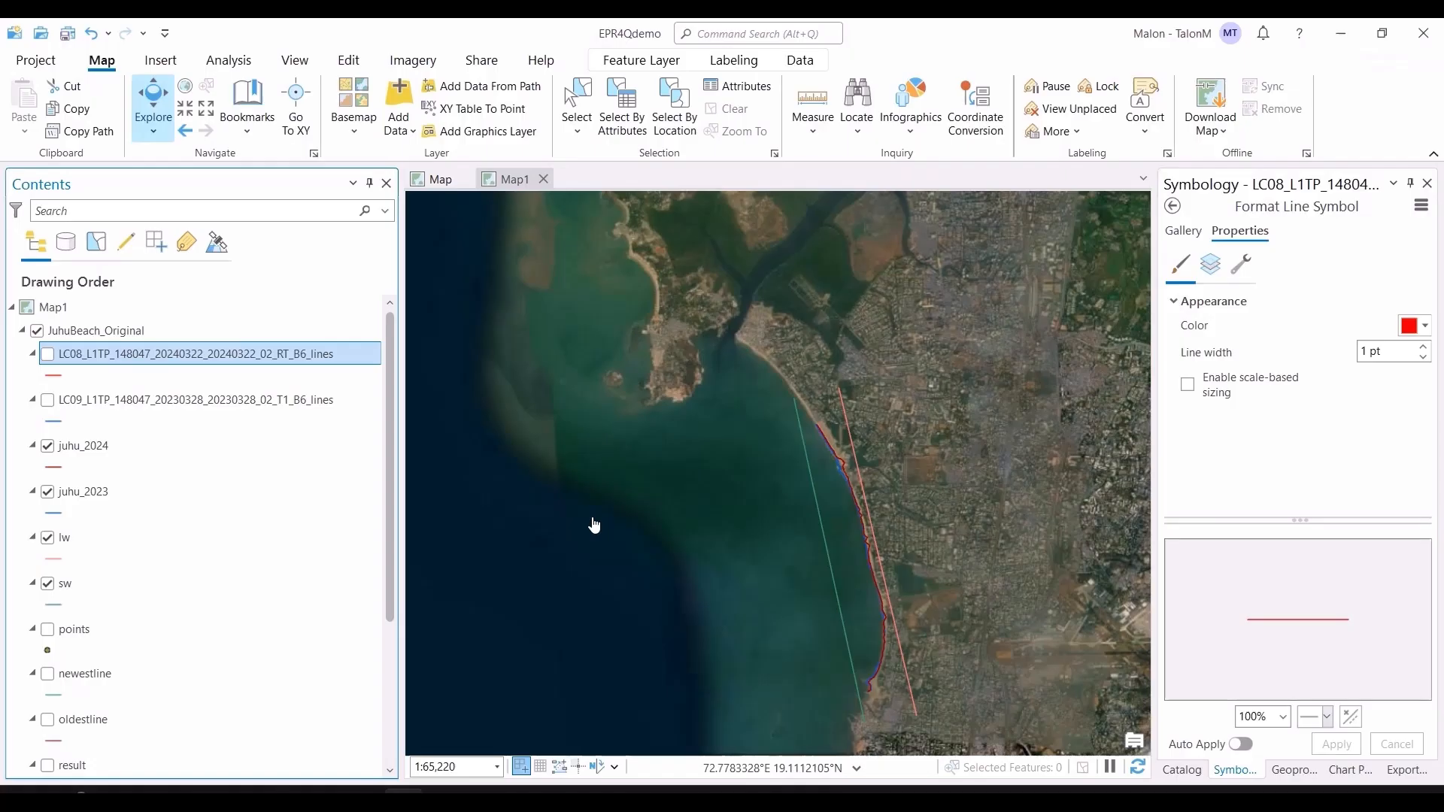
Step: Back in ArcGIS Pro, show the points layer on the map
{"action": "scroll", "coordinate": [168, 629], "scroll_direction": "down", "scroll_amount": 2}
{"action": "left_click", "coordinate": [170, 629]}
{"action": "left_click", "coordinate": [57, 539]}
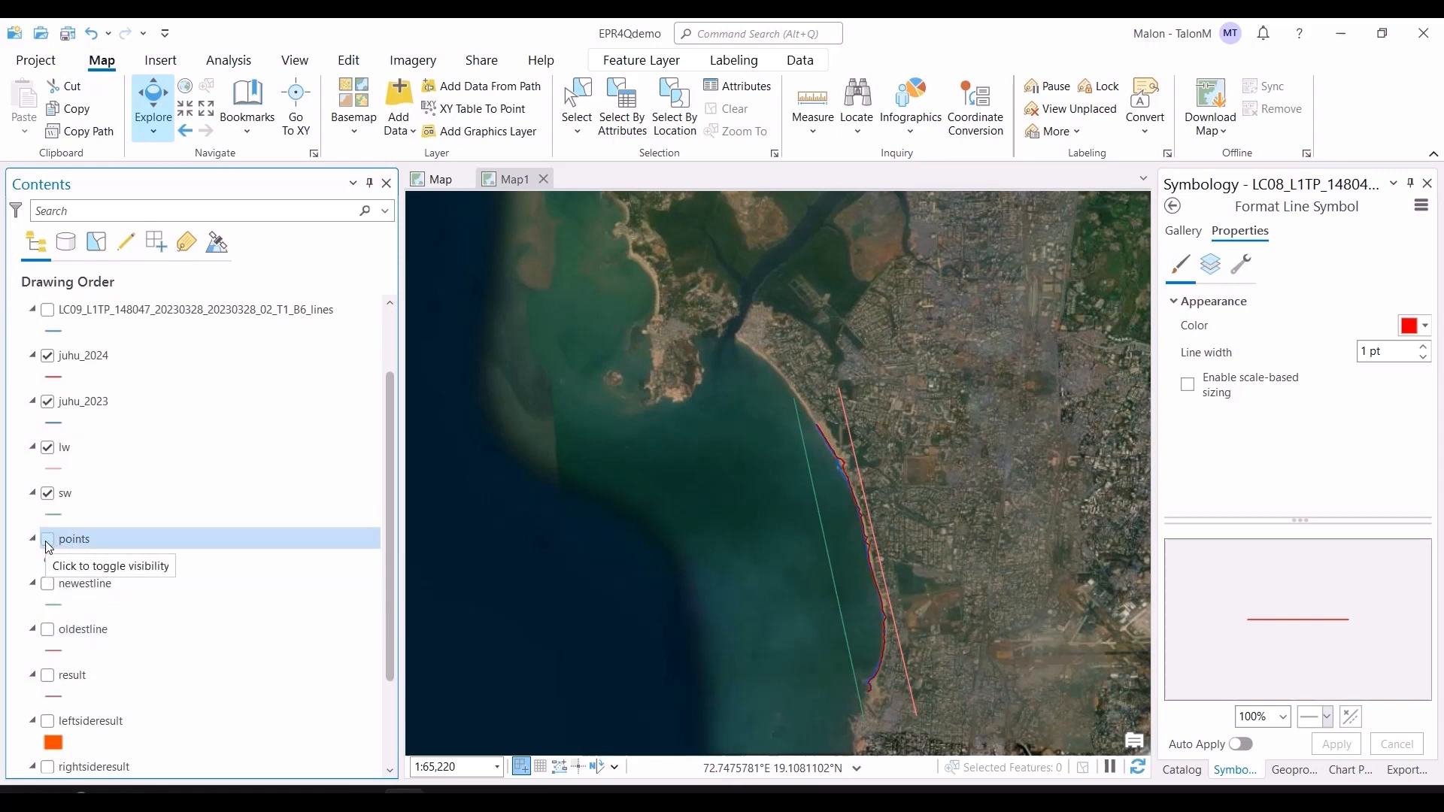
{"action": "left_click", "coordinate": [50, 539]}
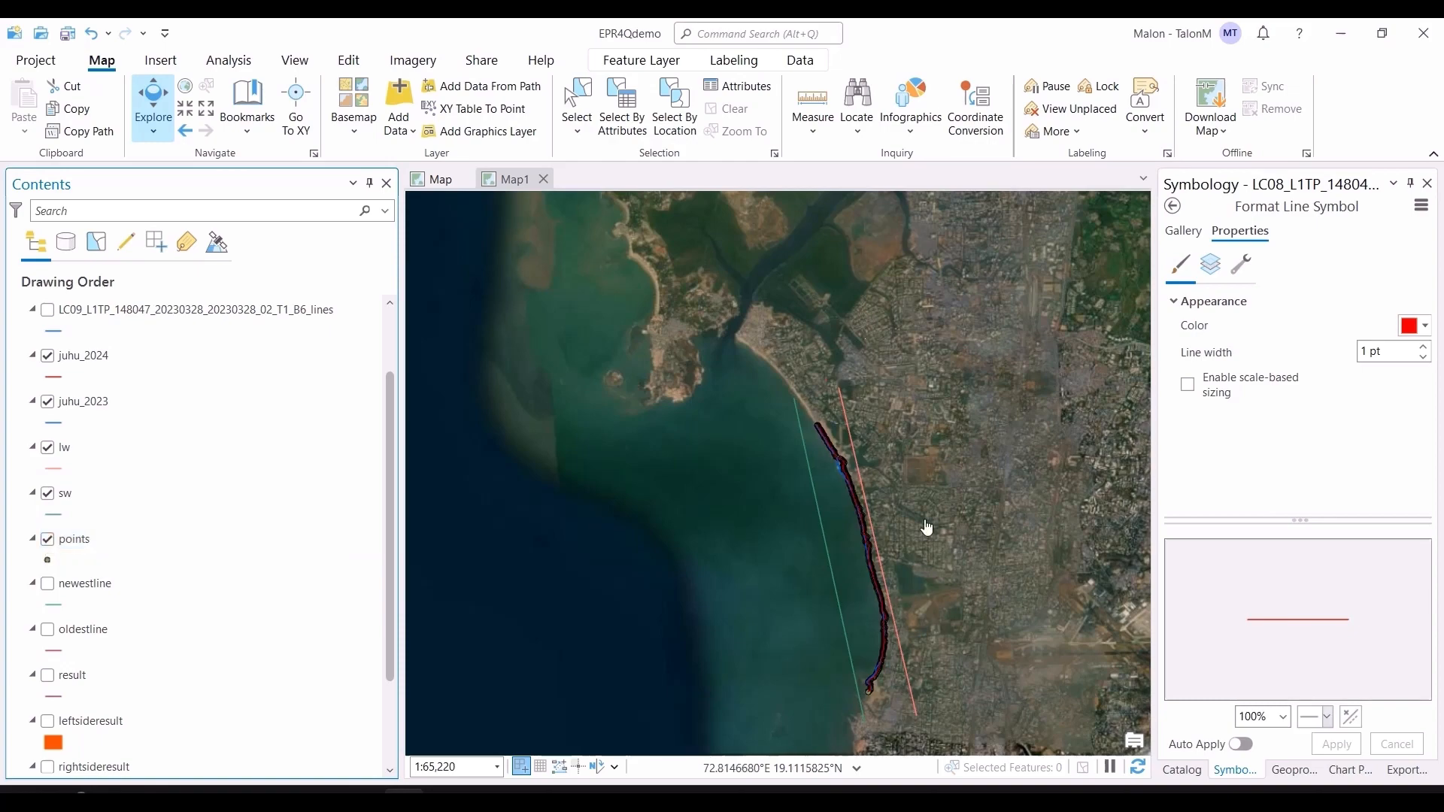
Step: Zoom in and pan along the beach to examine the generated points along the shoreline
{"action": "scroll", "coordinate": [834, 436], "scroll_direction": "up", "scroll_amount": 2}
{"action": "scroll", "coordinate": [834, 436], "scroll_direction": "up", "scroll_amount": 6}
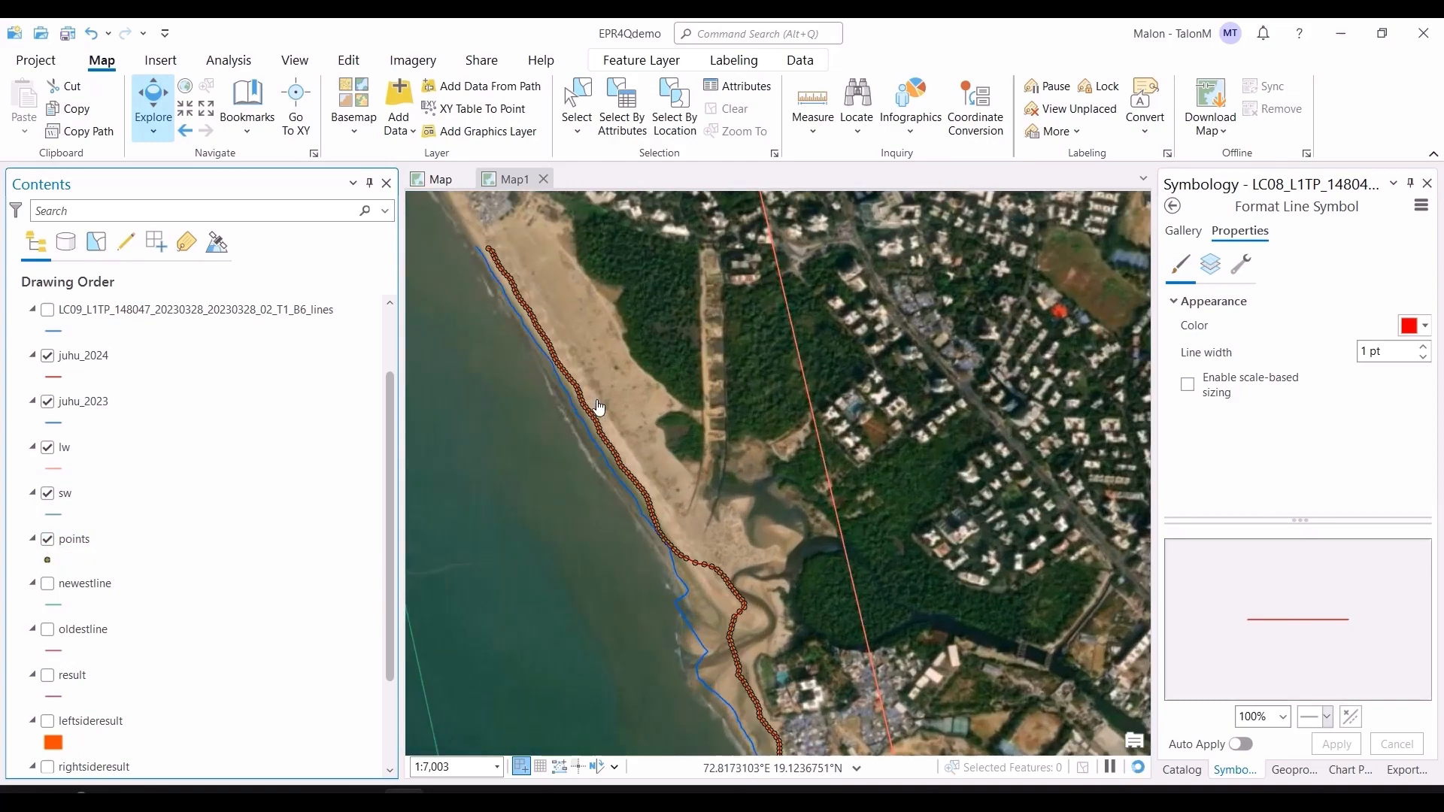
{"action": "scroll", "coordinate": [618, 418], "scroll_direction": "up", "scroll_amount": 2}
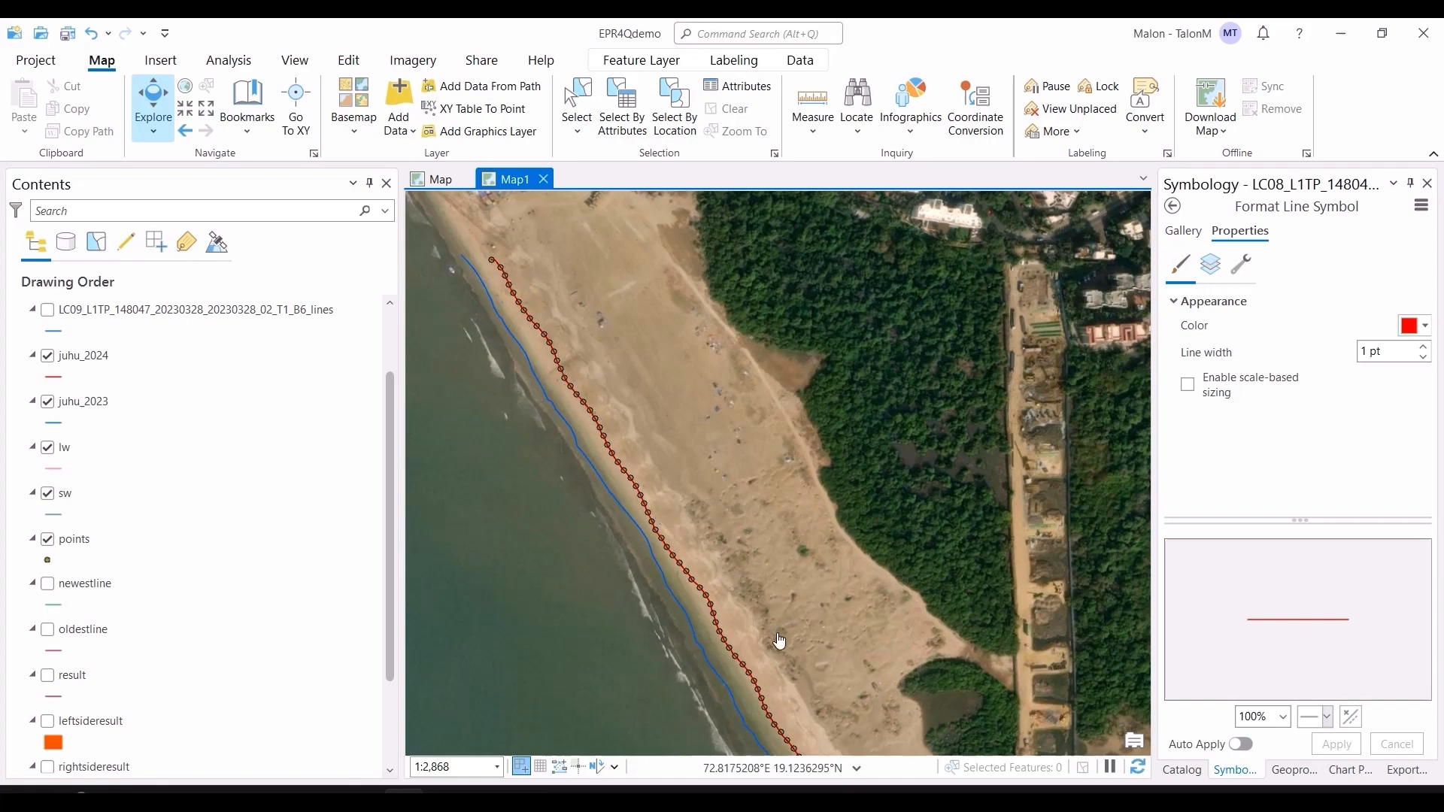
{"action": "left_click_drag", "start_coordinate": [768, 619], "coordinate": [704, 373]}
{"action": "scroll", "coordinate": [704, 374], "scroll_direction": "up", "scroll_amount": 2}
{"action": "left_click_drag", "start_coordinate": [827, 526], "coordinate": [674, 109]}
{"action": "left_click_drag", "start_coordinate": [942, 605], "coordinate": [748, 316]}
{"action": "left_click_drag", "start_coordinate": [902, 550], "coordinate": [851, 482]}
{"action": "scroll", "coordinate": [850, 482], "scroll_direction": "down", "scroll_amount": 4}
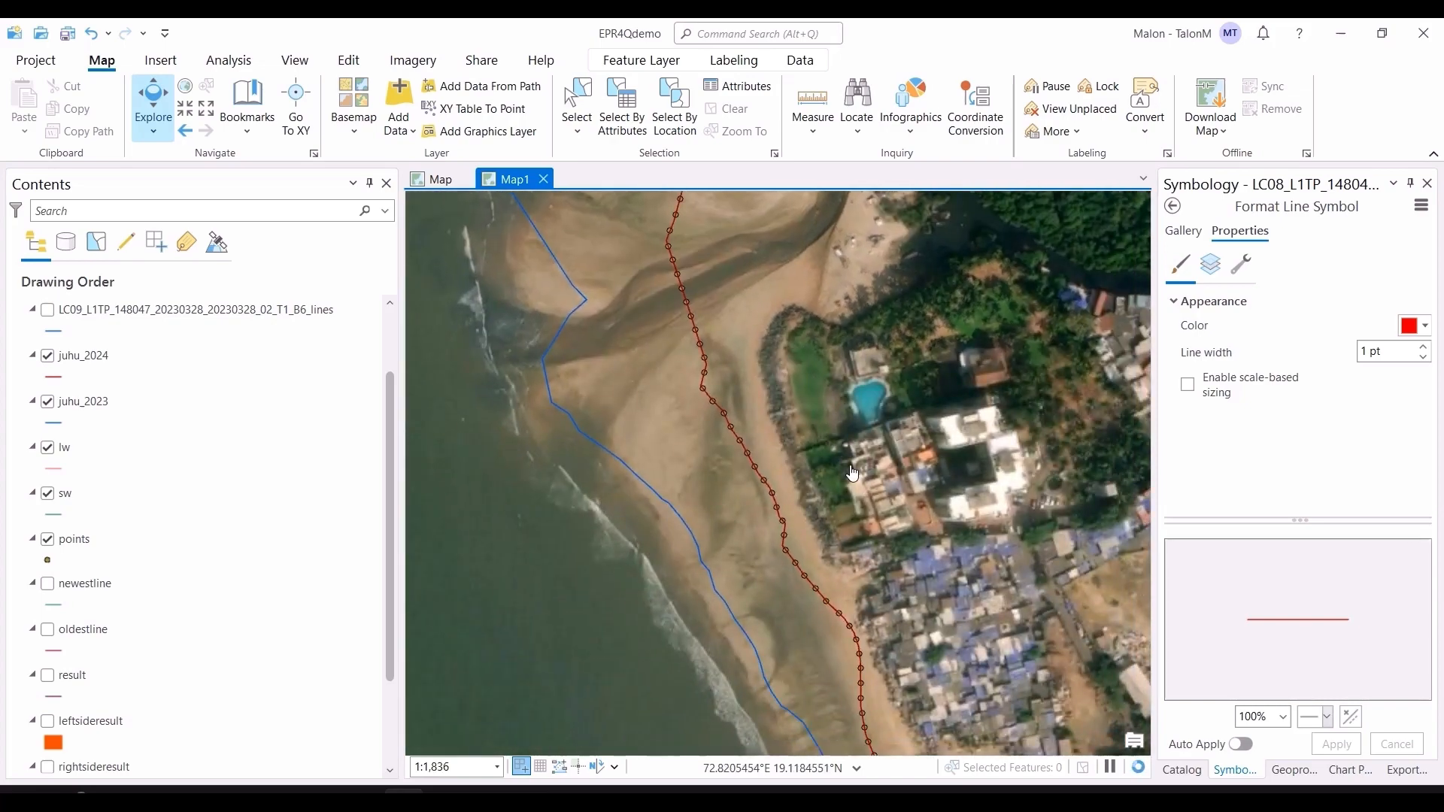
{"action": "scroll", "coordinate": [862, 511], "scroll_direction": "down", "scroll_amount": 3}
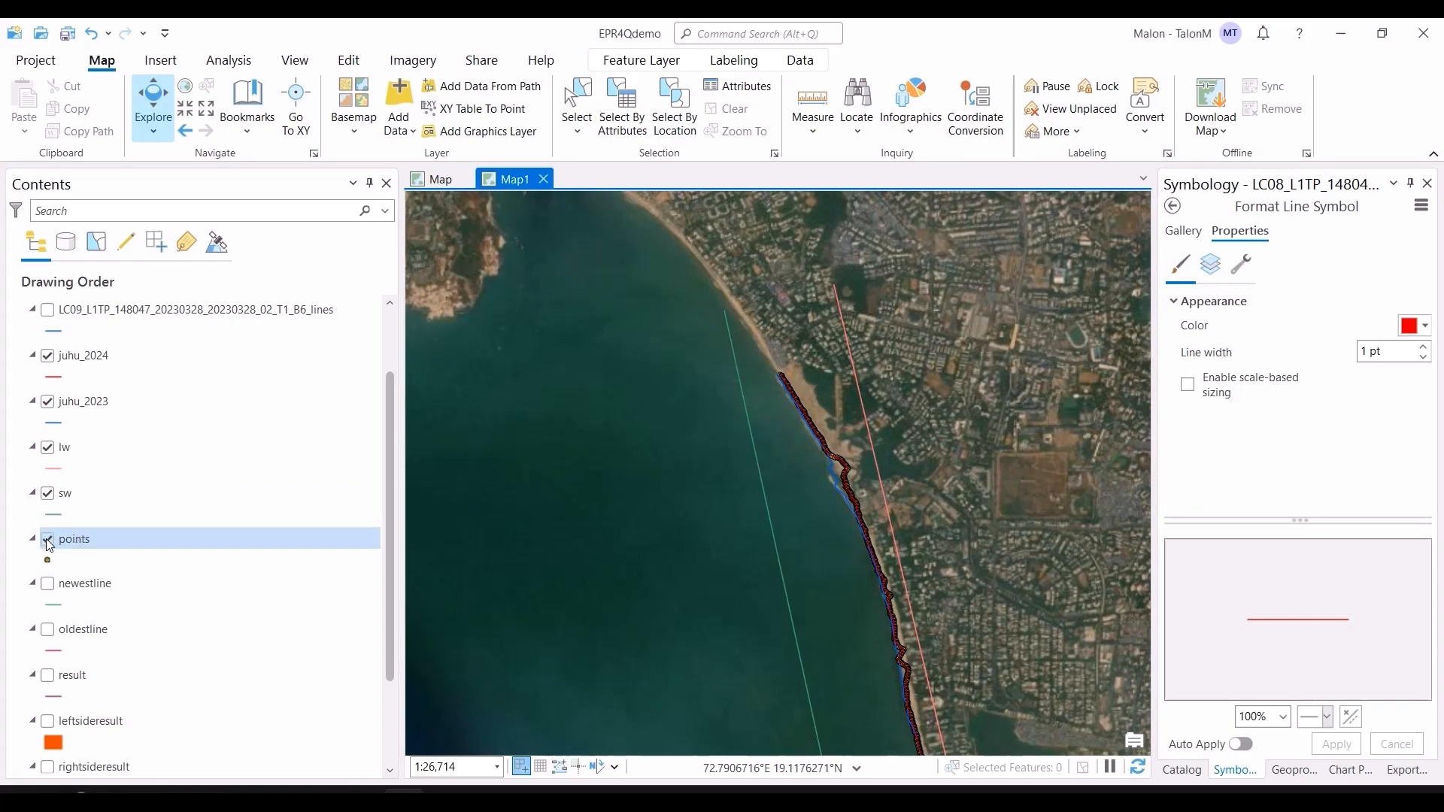
Step: Hide the points layer, show the newestline layer and zoom in to inspect its transects across Juhu Beach
{"action": "left_click", "coordinate": [47, 539]}
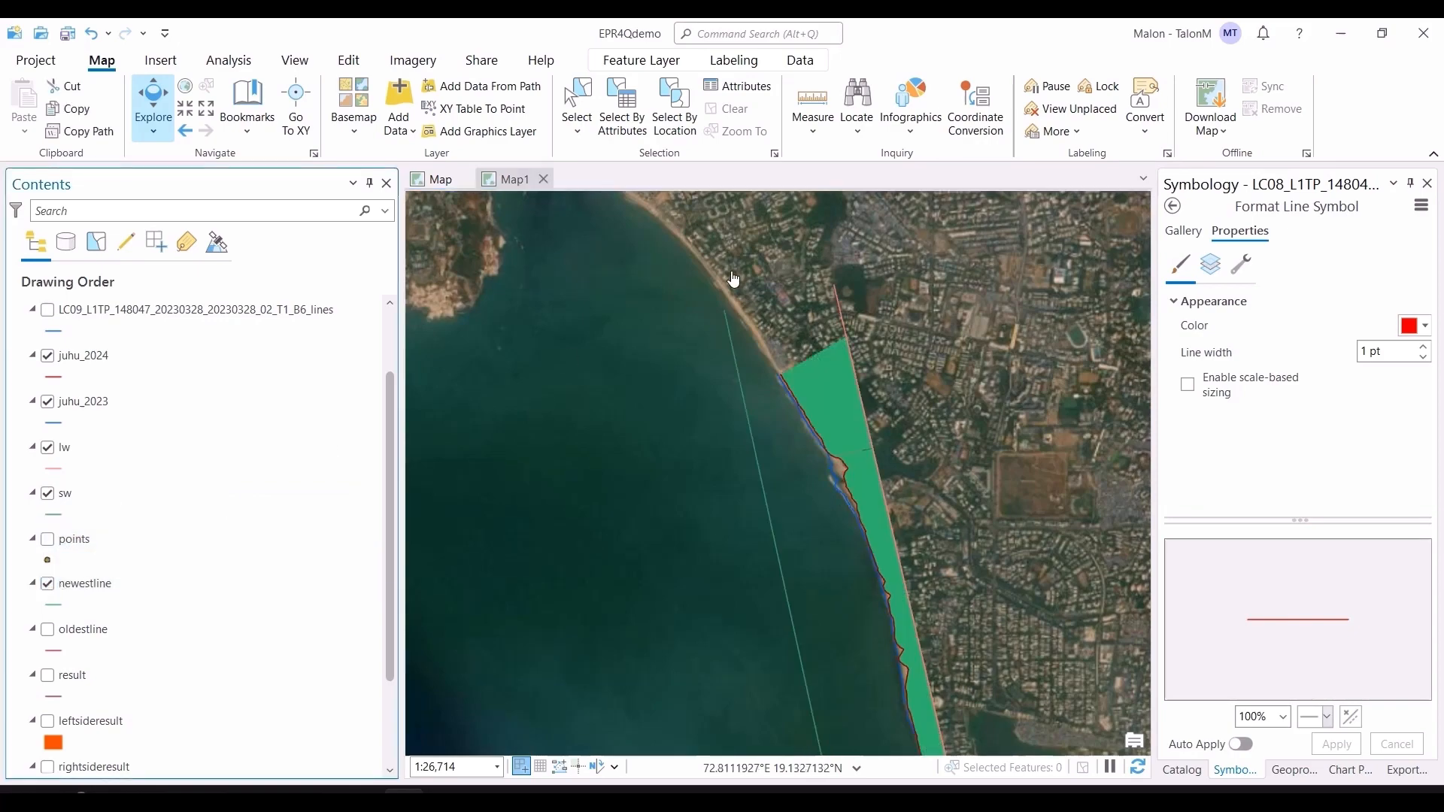
{"action": "scroll", "coordinate": [835, 399], "scroll_direction": "up", "scroll_amount": 3}
{"action": "scroll", "coordinate": [752, 373], "scroll_direction": "up", "scroll_amount": 3}
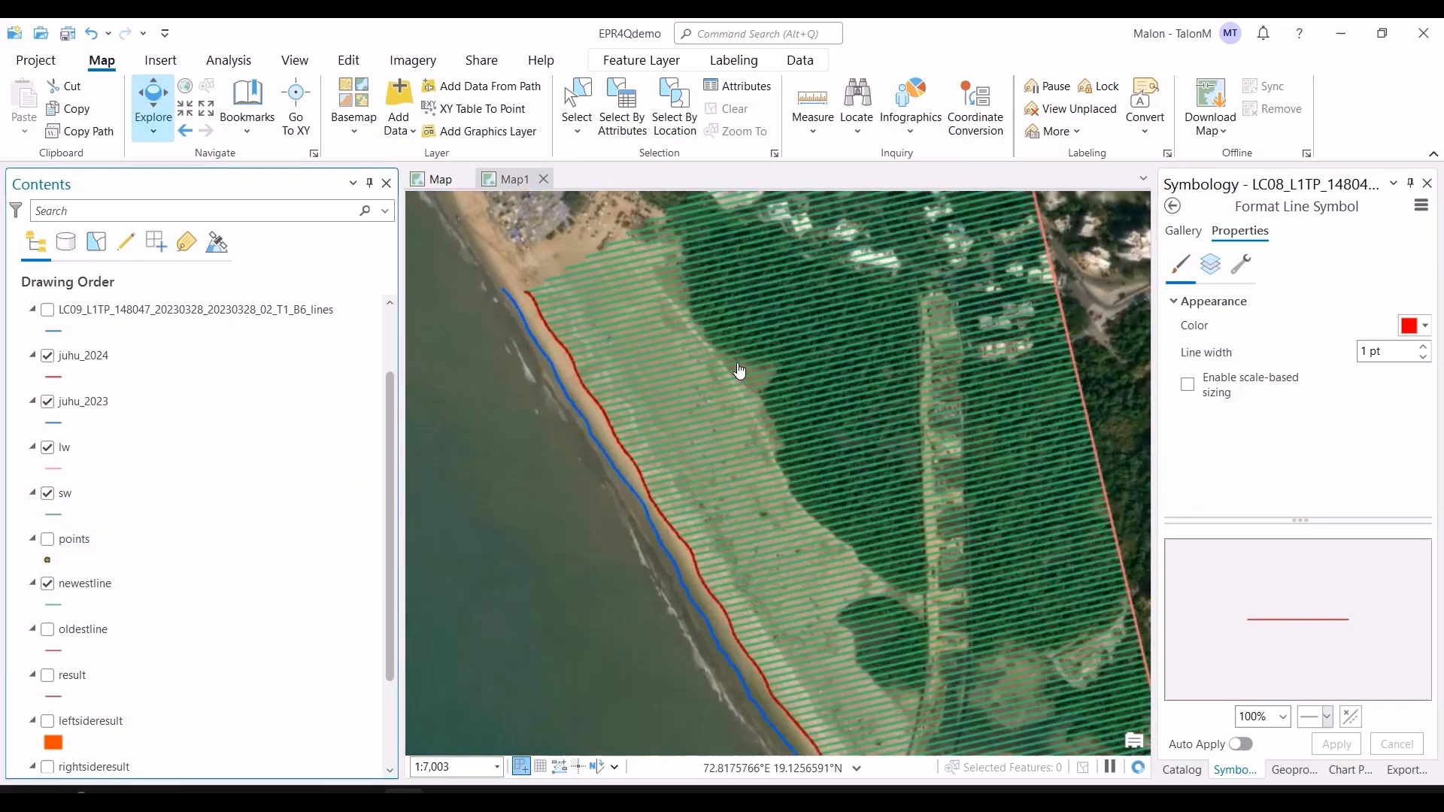
{"action": "scroll", "coordinate": [725, 364], "scroll_direction": "down", "scroll_amount": 1}
{"action": "left_click_drag", "start_coordinate": [761, 386], "coordinate": [725, 512]}
{"action": "left_click_drag", "start_coordinate": [886, 350], "coordinate": [831, 482]}
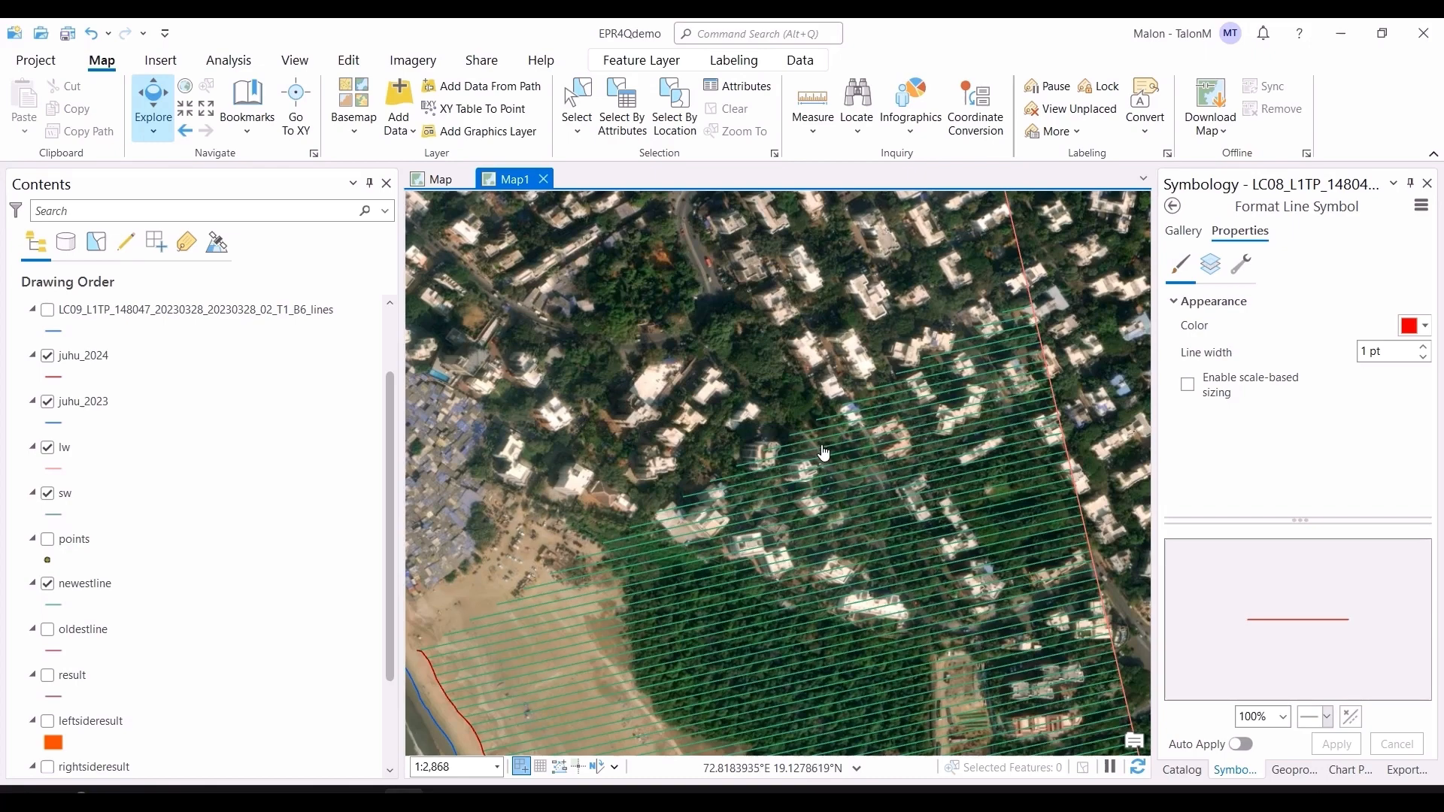
{"action": "left_click_drag", "start_coordinate": [760, 599], "coordinate": [674, 458]}
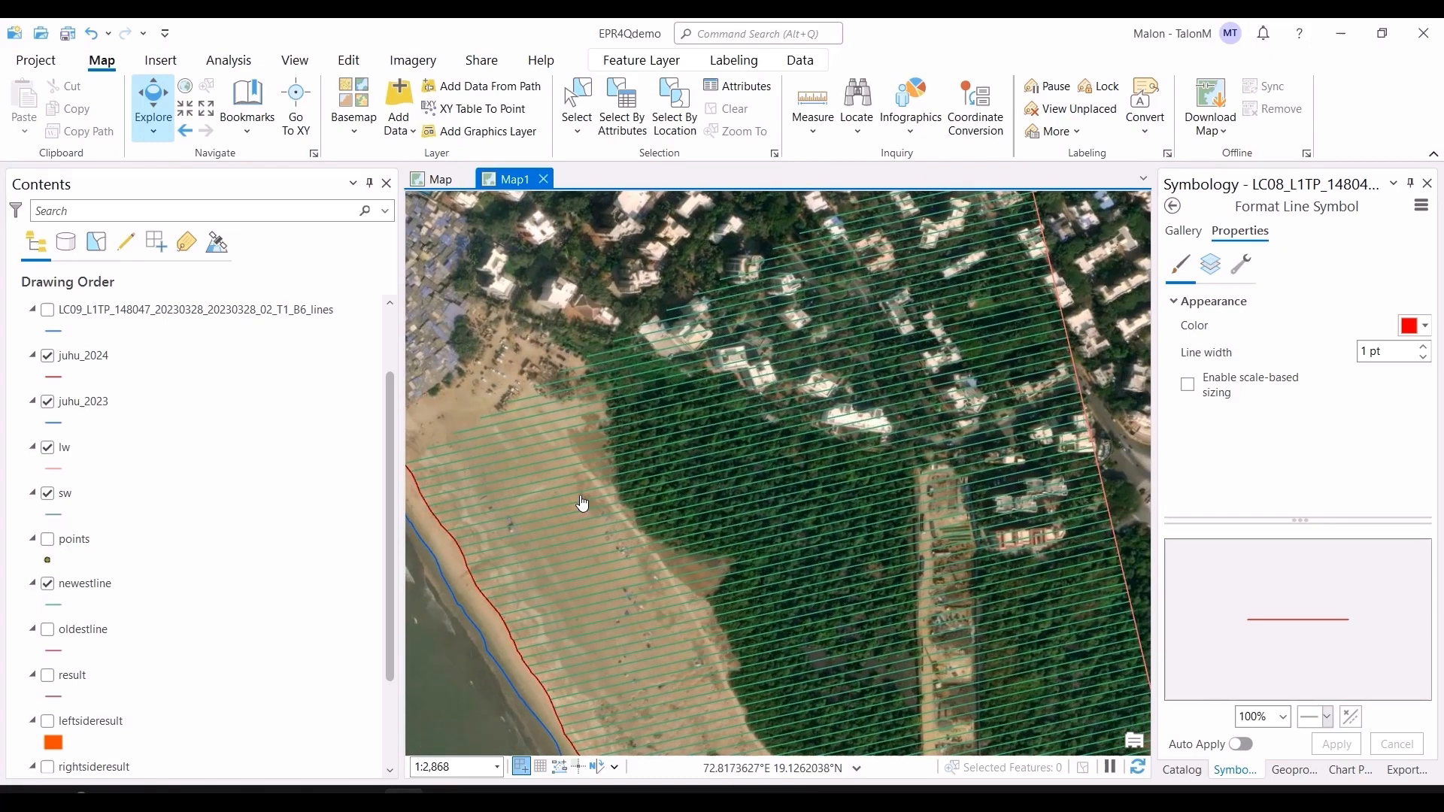
Step: Pan and zoom along the beach to examine the newestline transects across Juhu Beach
{"action": "scroll", "coordinate": [721, 655], "scroll_direction": "down", "scroll_amount": 6}
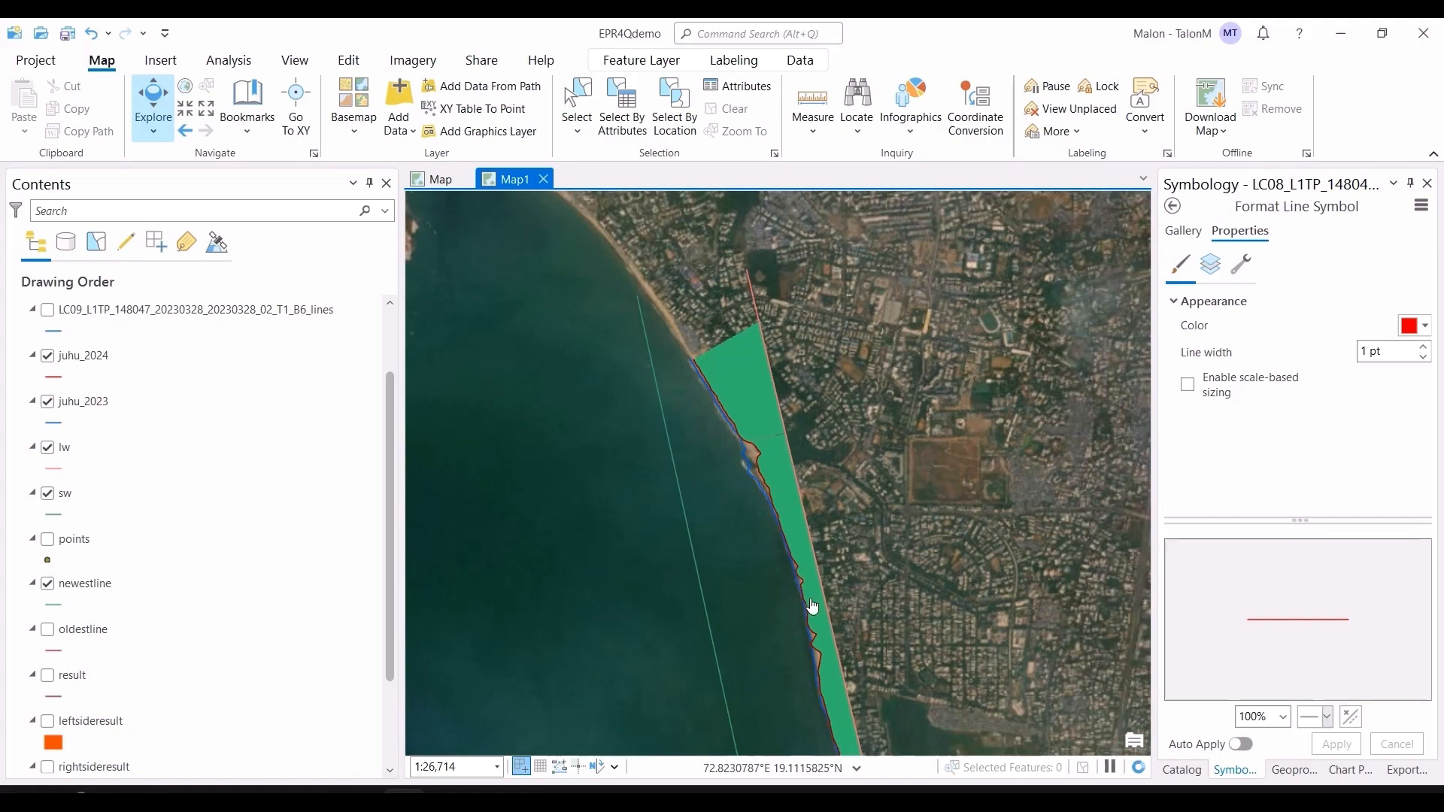
{"action": "left_click_drag", "start_coordinate": [815, 623], "coordinate": [720, 229]}
{"action": "left_click_drag", "start_coordinate": [853, 714], "coordinate": [811, 461]}
{"action": "scroll", "coordinate": [770, 526], "scroll_direction": "up", "scroll_amount": 4}
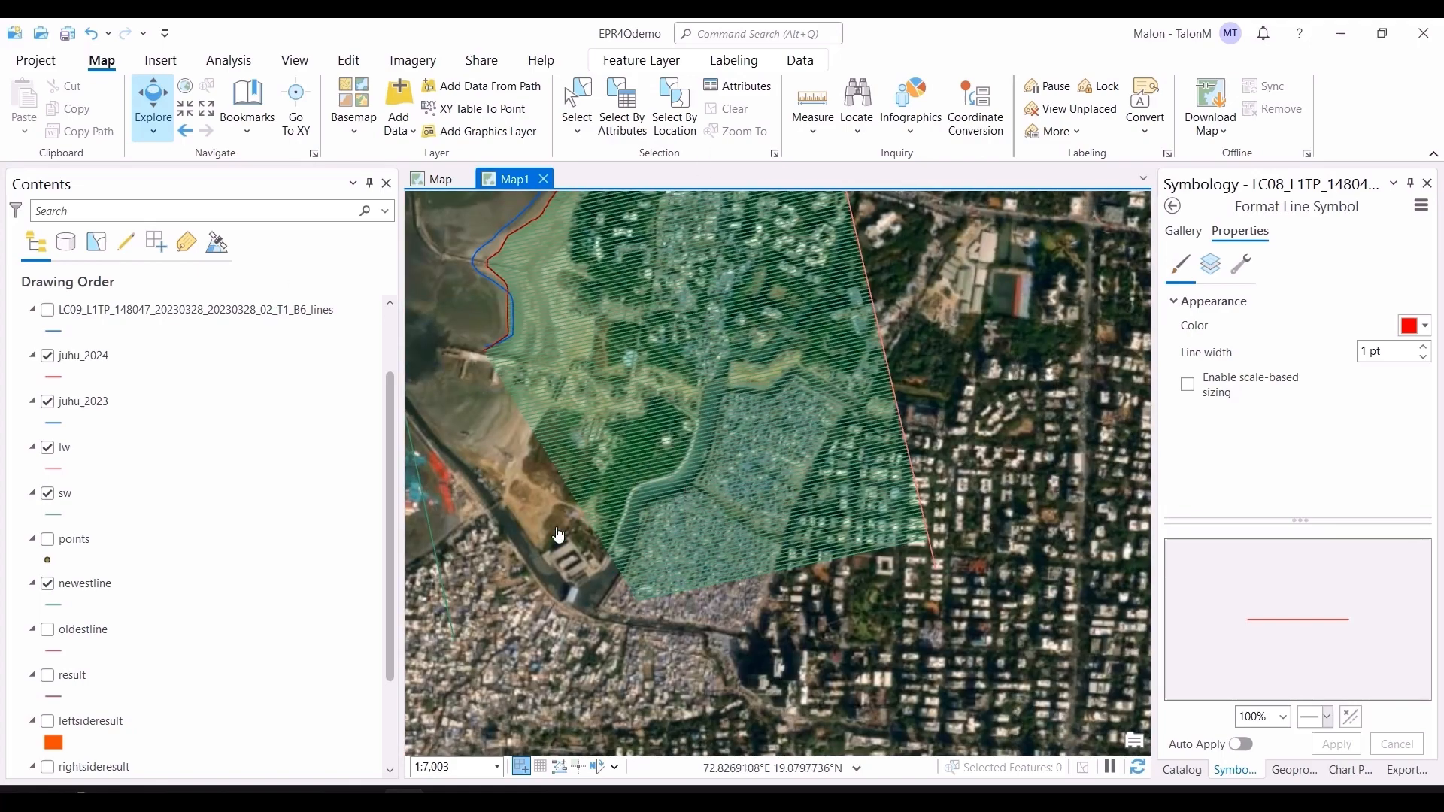
Step: Hide the newestline layer, show the oldestline layer, and pan and zoom out to inspect its transects
{"action": "left_click", "coordinate": [84, 585]}
{"action": "left_click", "coordinate": [47, 586]}
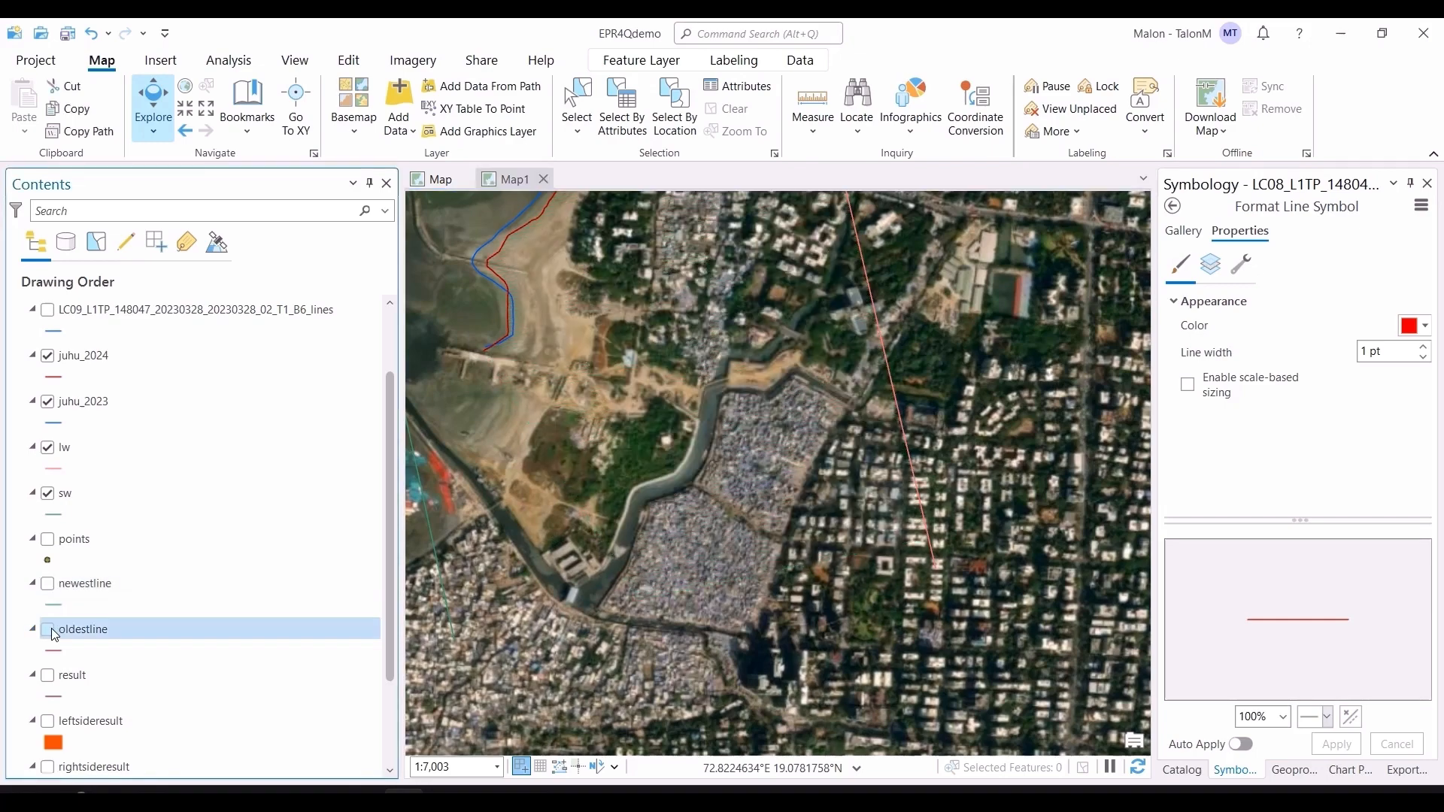
{"action": "left_click", "coordinate": [47, 631]}
{"action": "left_click_drag", "start_coordinate": [560, 418], "coordinate": [650, 644]}
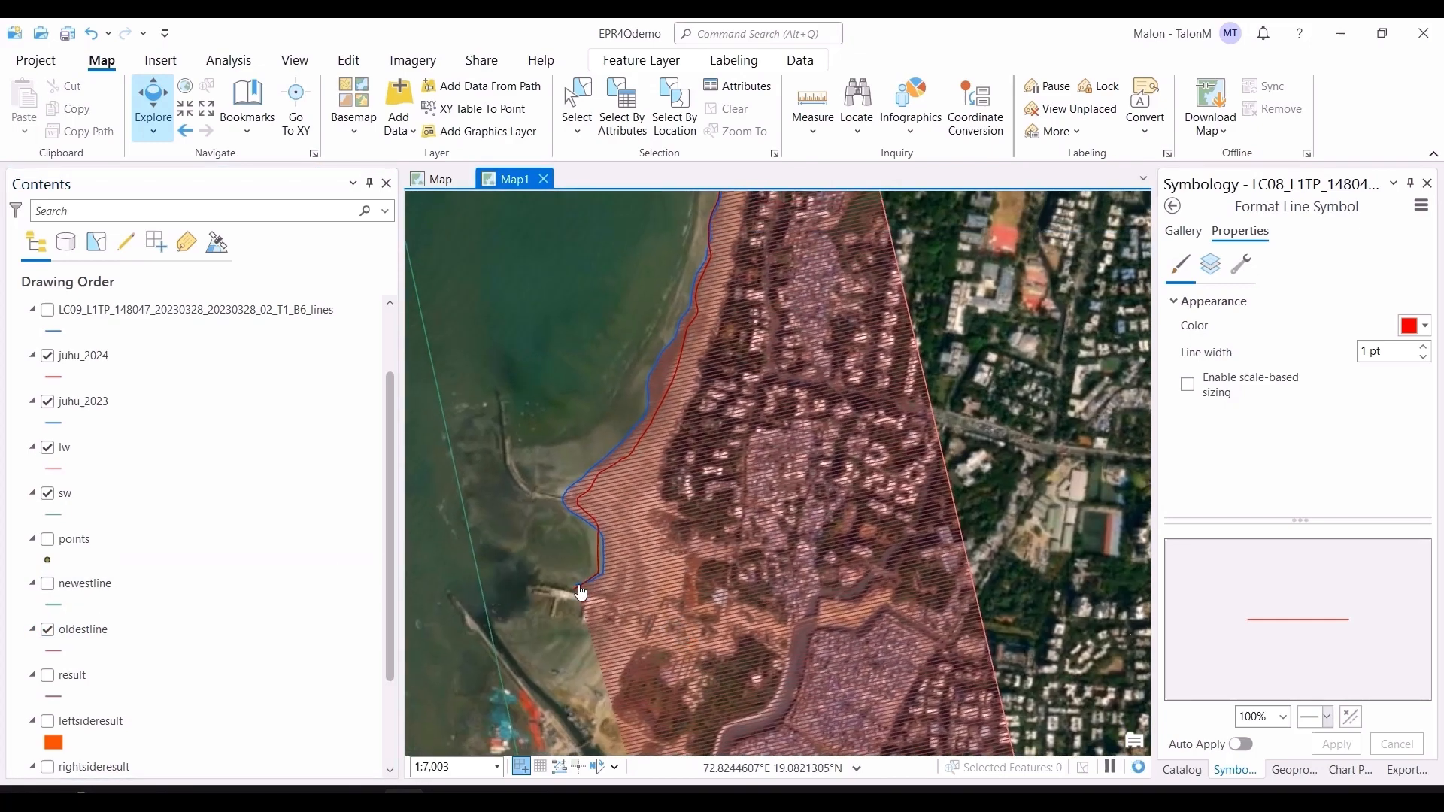
{"action": "scroll", "coordinate": [820, 398], "scroll_direction": "down", "scroll_amount": 3}
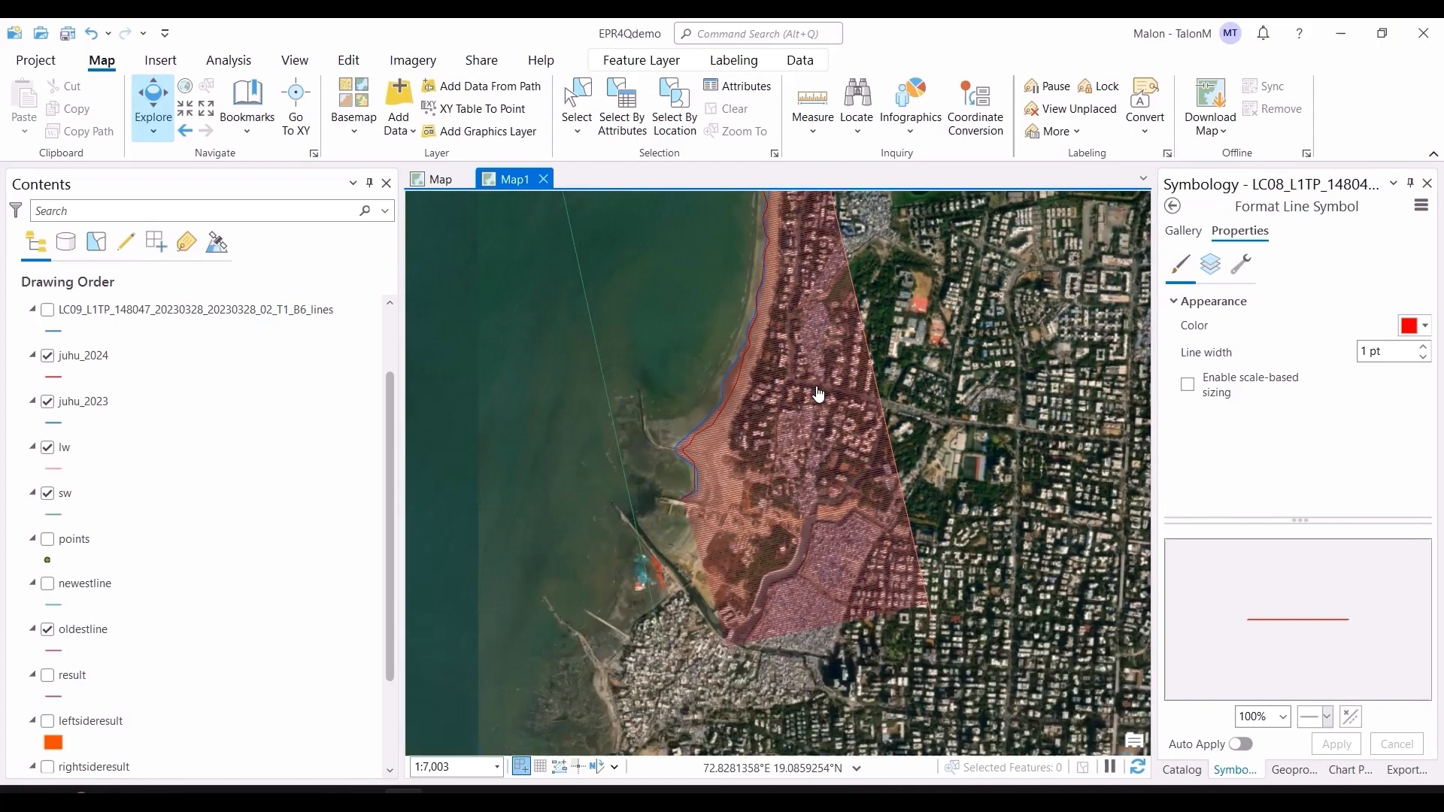
{"action": "scroll", "coordinate": [835, 492], "scroll_direction": "down", "scroll_amount": 2}
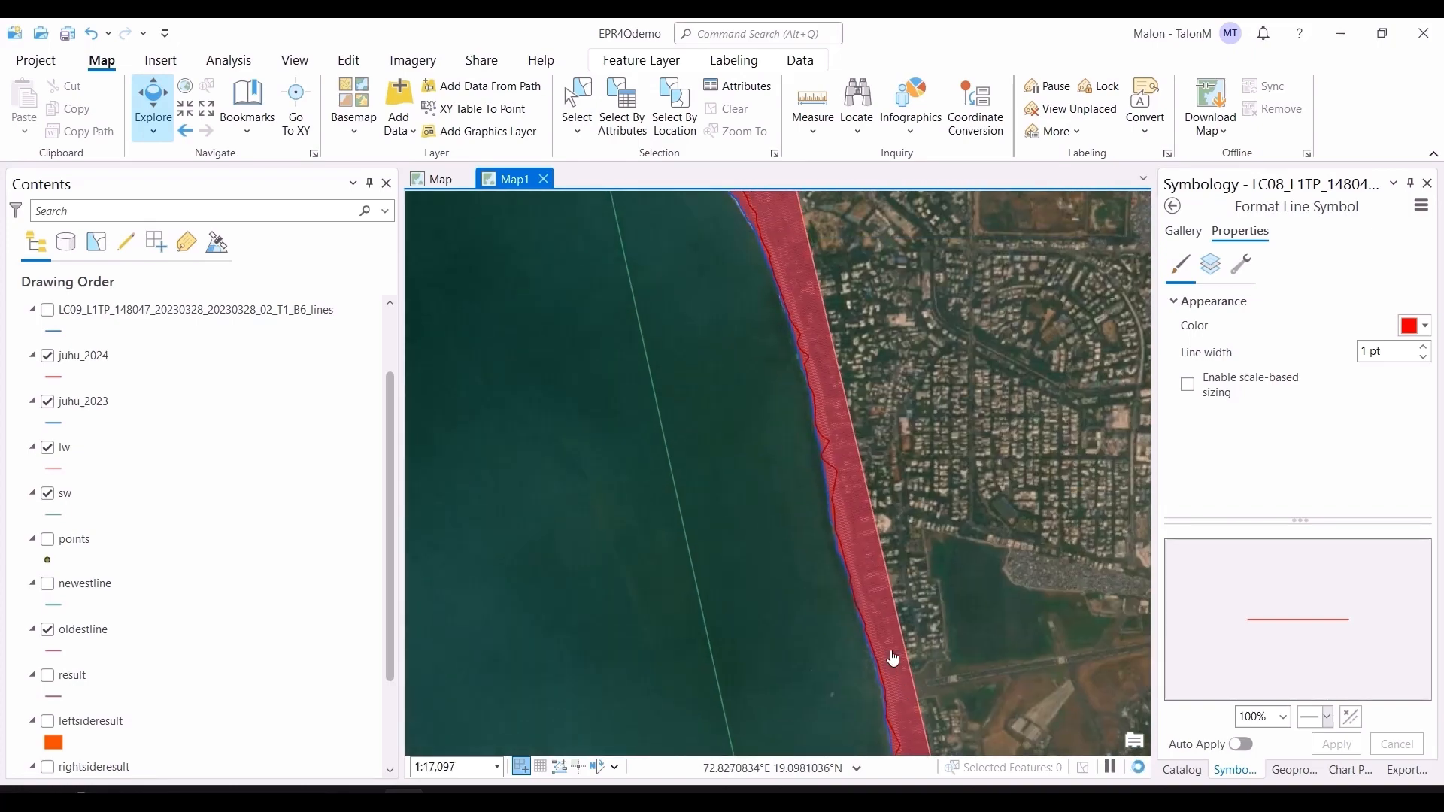
{"action": "scroll", "coordinate": [774, 483], "scroll_direction": "down", "scroll_amount": 2}
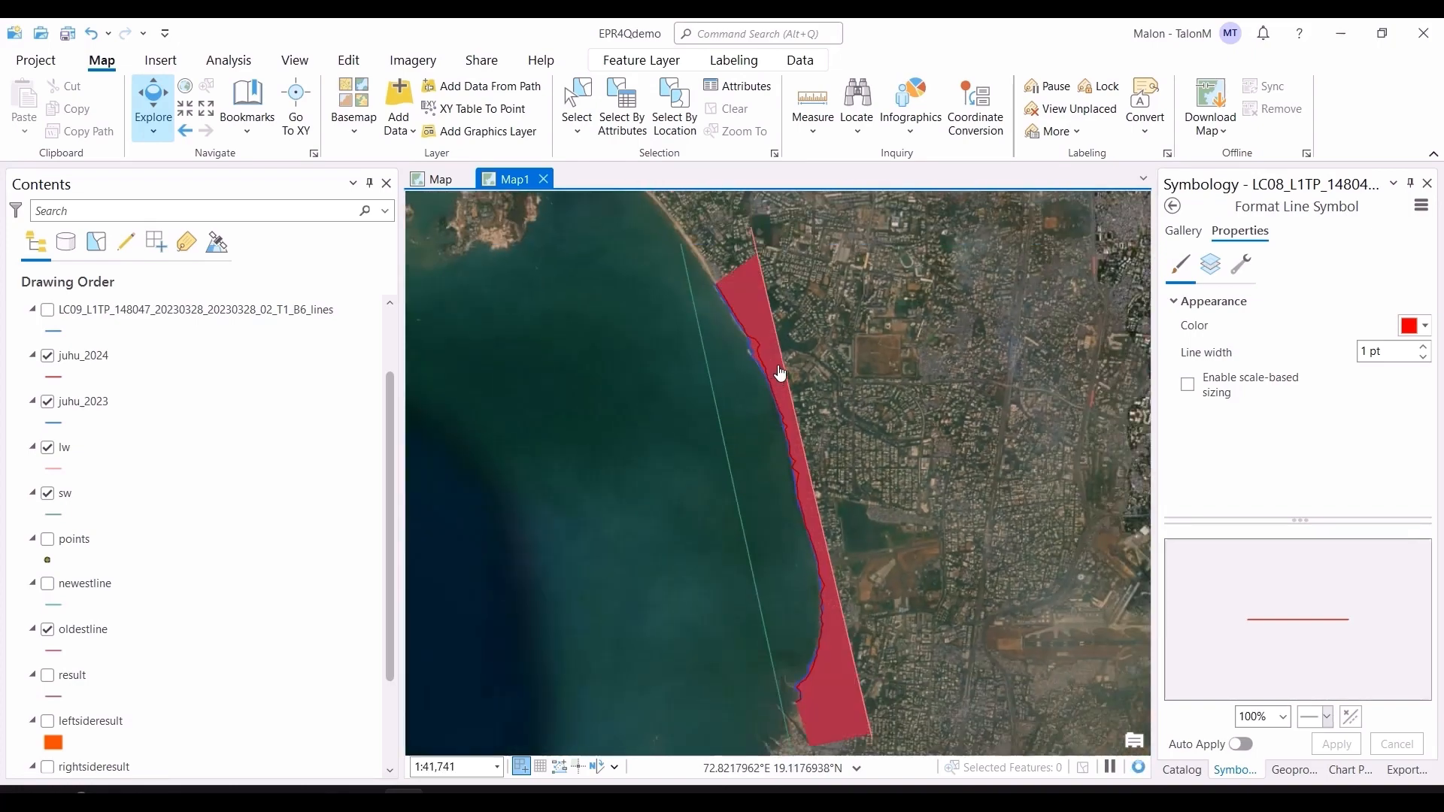
Step: Switch to the other map to compare its example result transects along the coast, then return to Map1
{"action": "left_click", "coordinate": [439, 181]}
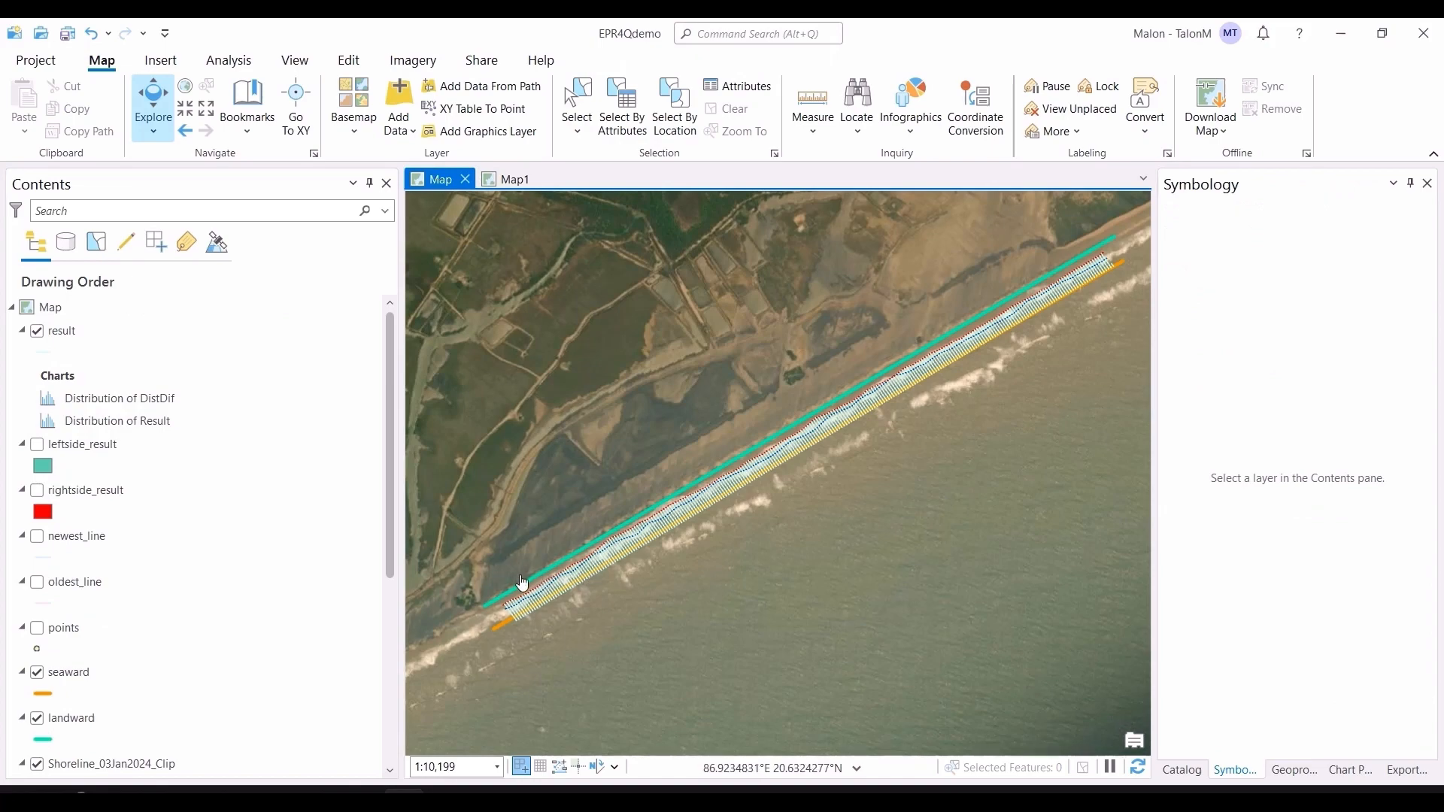
{"action": "scroll", "coordinate": [522, 583], "scroll_direction": "up", "scroll_amount": 6}
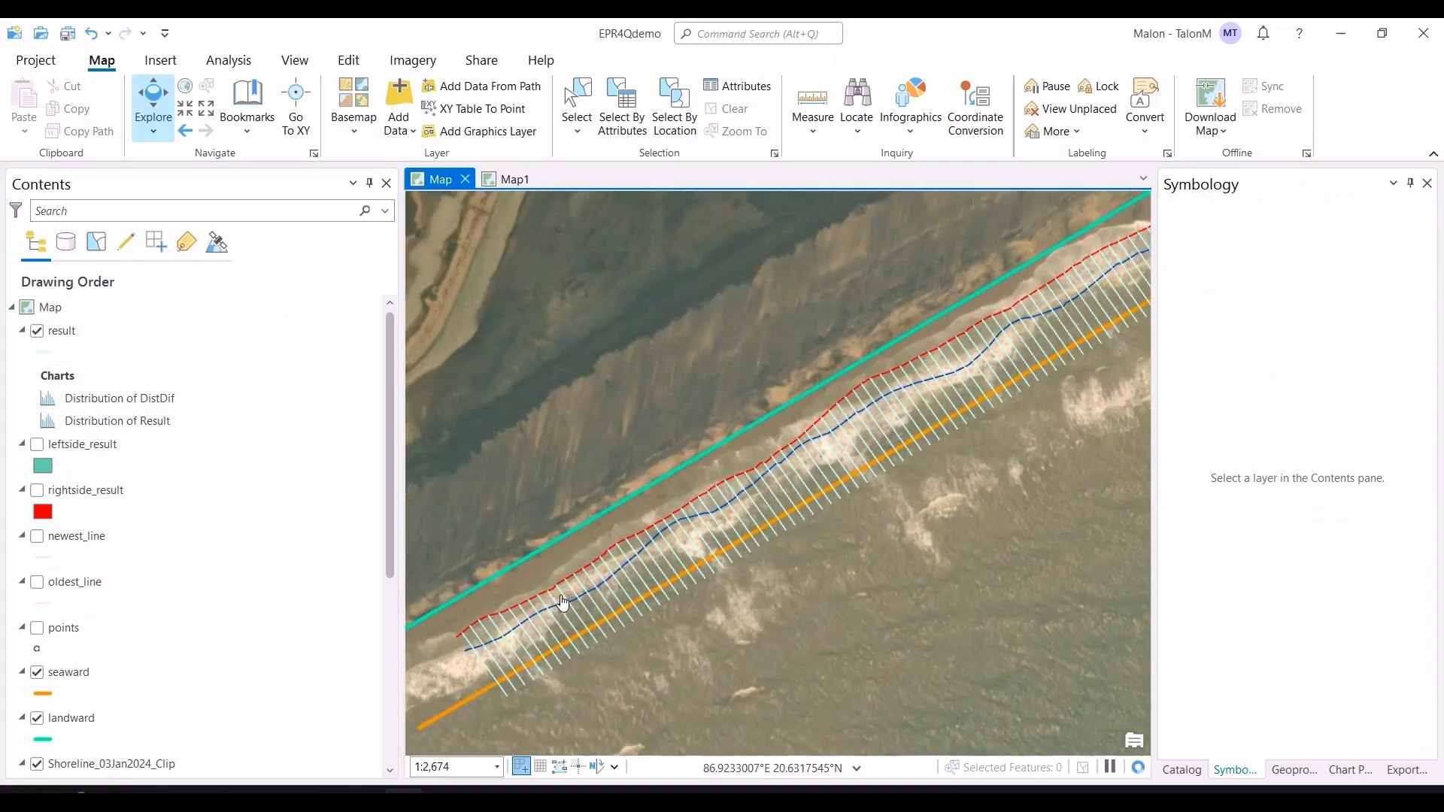
{"action": "scroll", "coordinate": [955, 461], "scroll_direction": "down", "scroll_amount": 3}
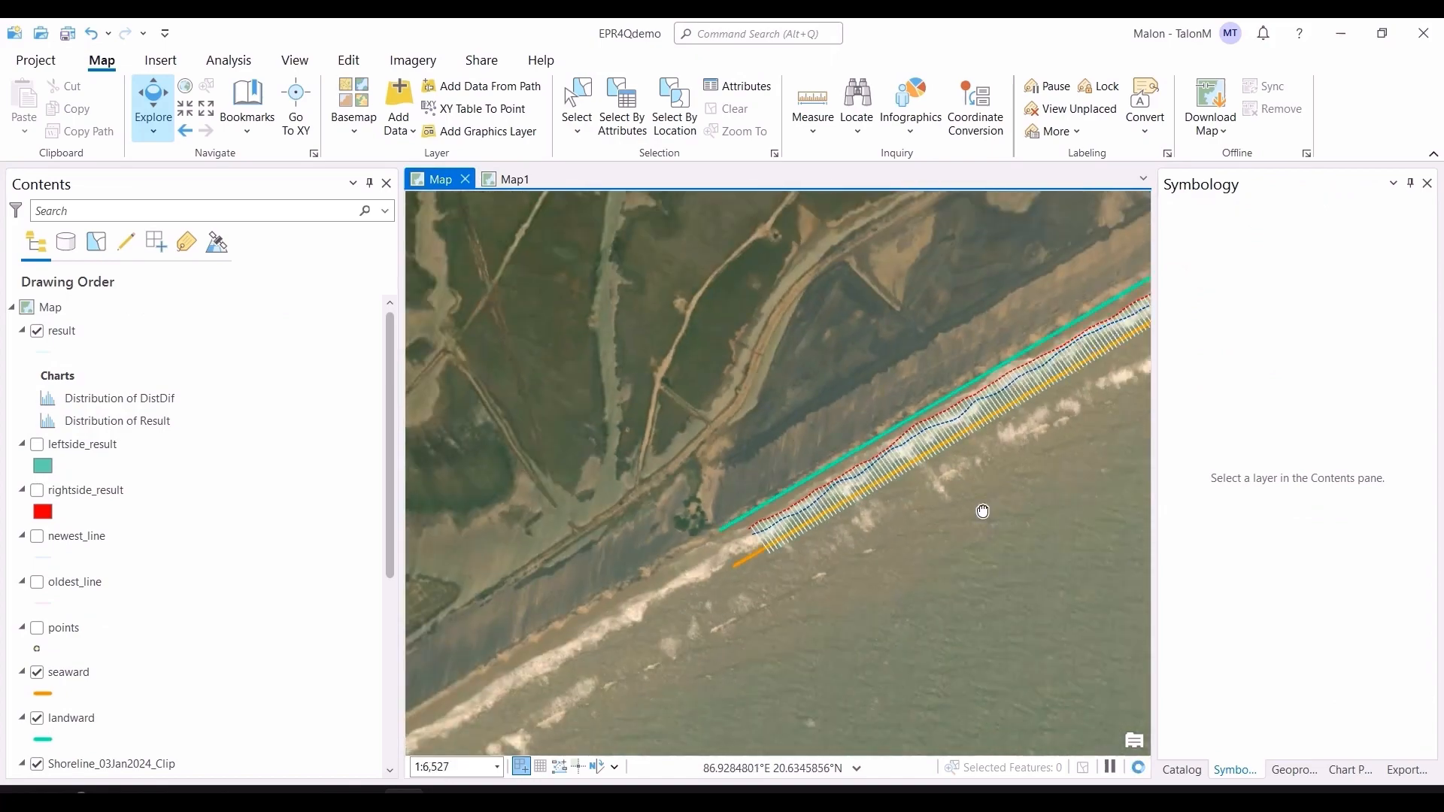
{"action": "scroll", "coordinate": [986, 396], "scroll_direction": "down", "scroll_amount": 2}
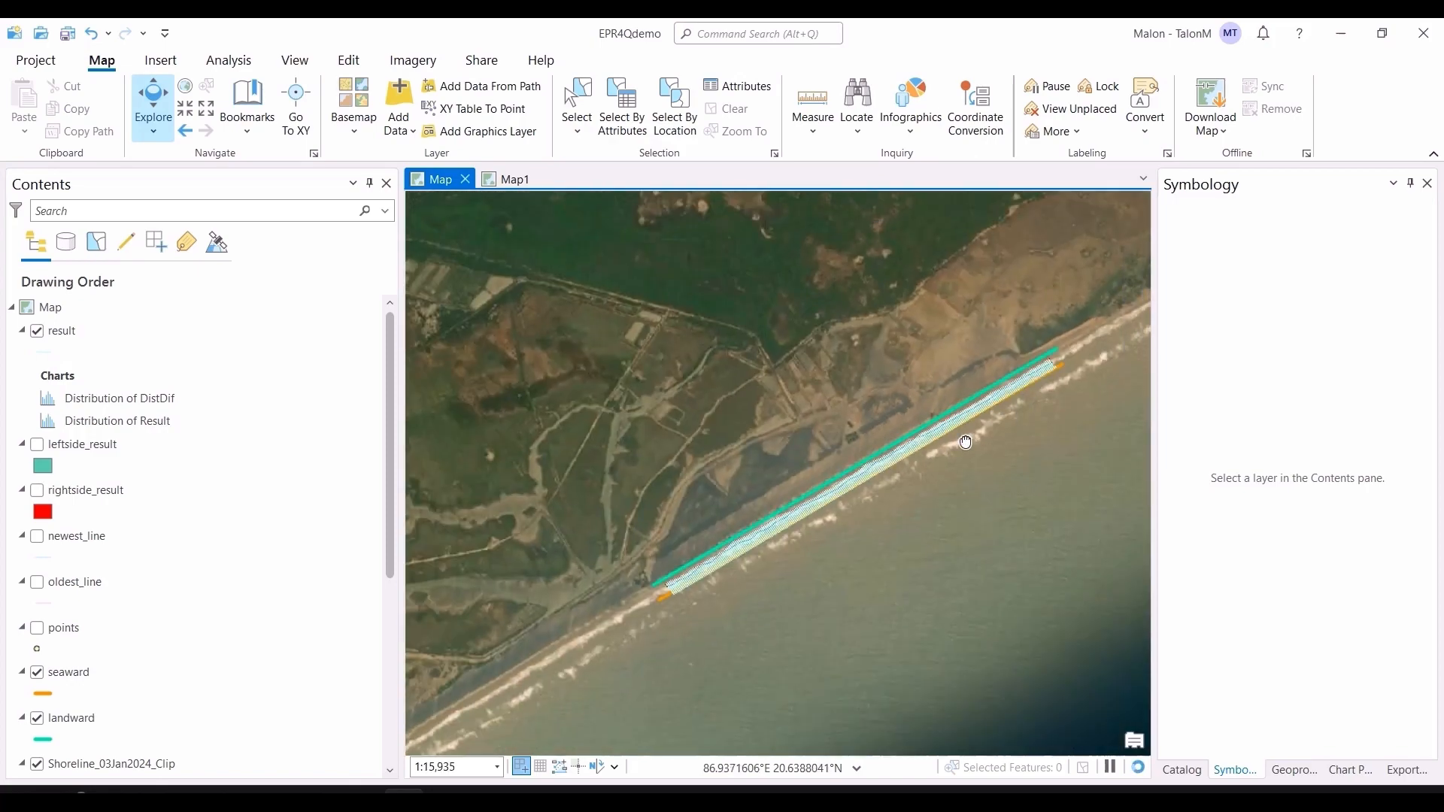
{"action": "scroll", "coordinate": [988, 409], "scroll_direction": "up", "scroll_amount": 5}
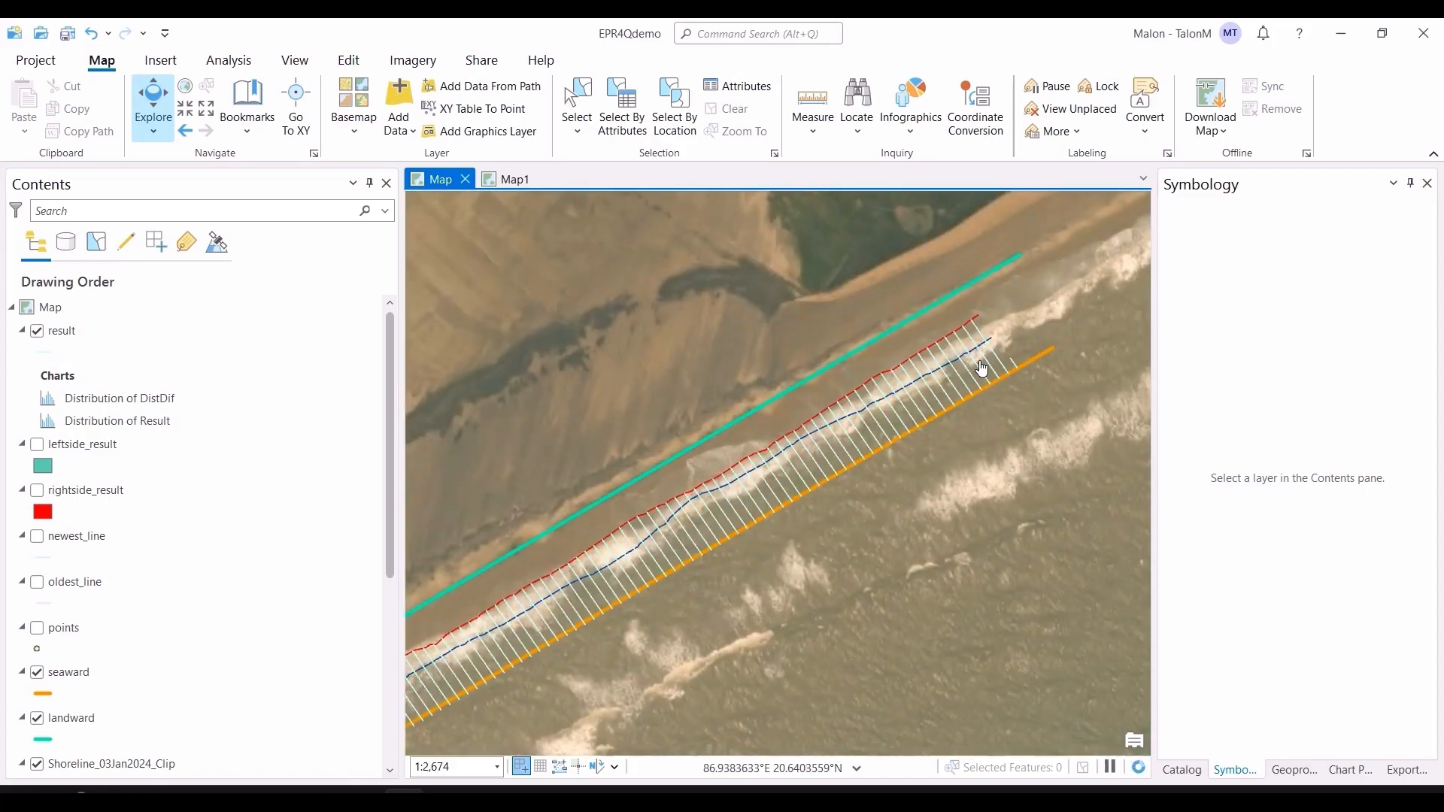
{"action": "left_click", "coordinate": [505, 179]}
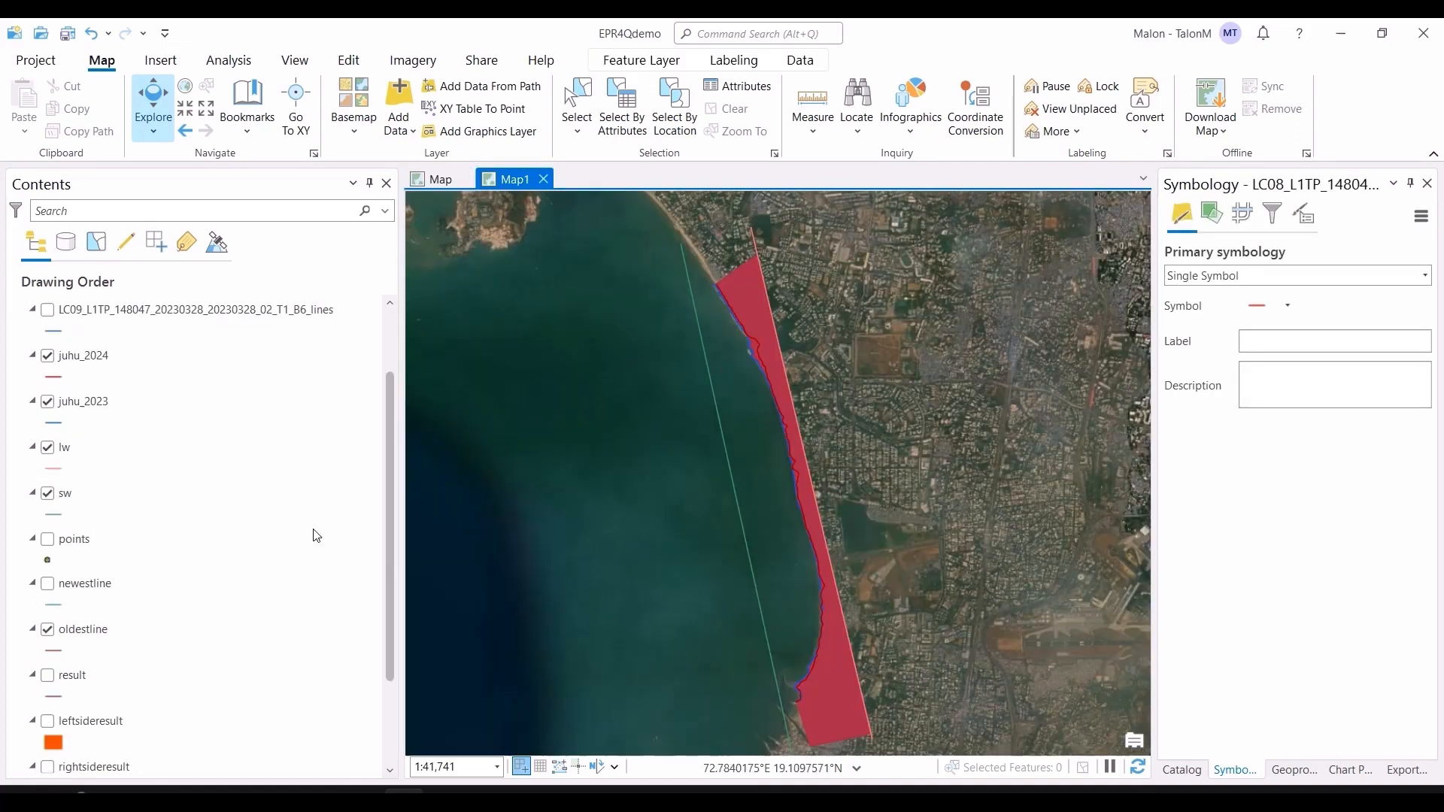
Step: Hide the oldestline layer, show the result layer and open its attribute table
{"action": "left_click", "coordinate": [48, 629]}
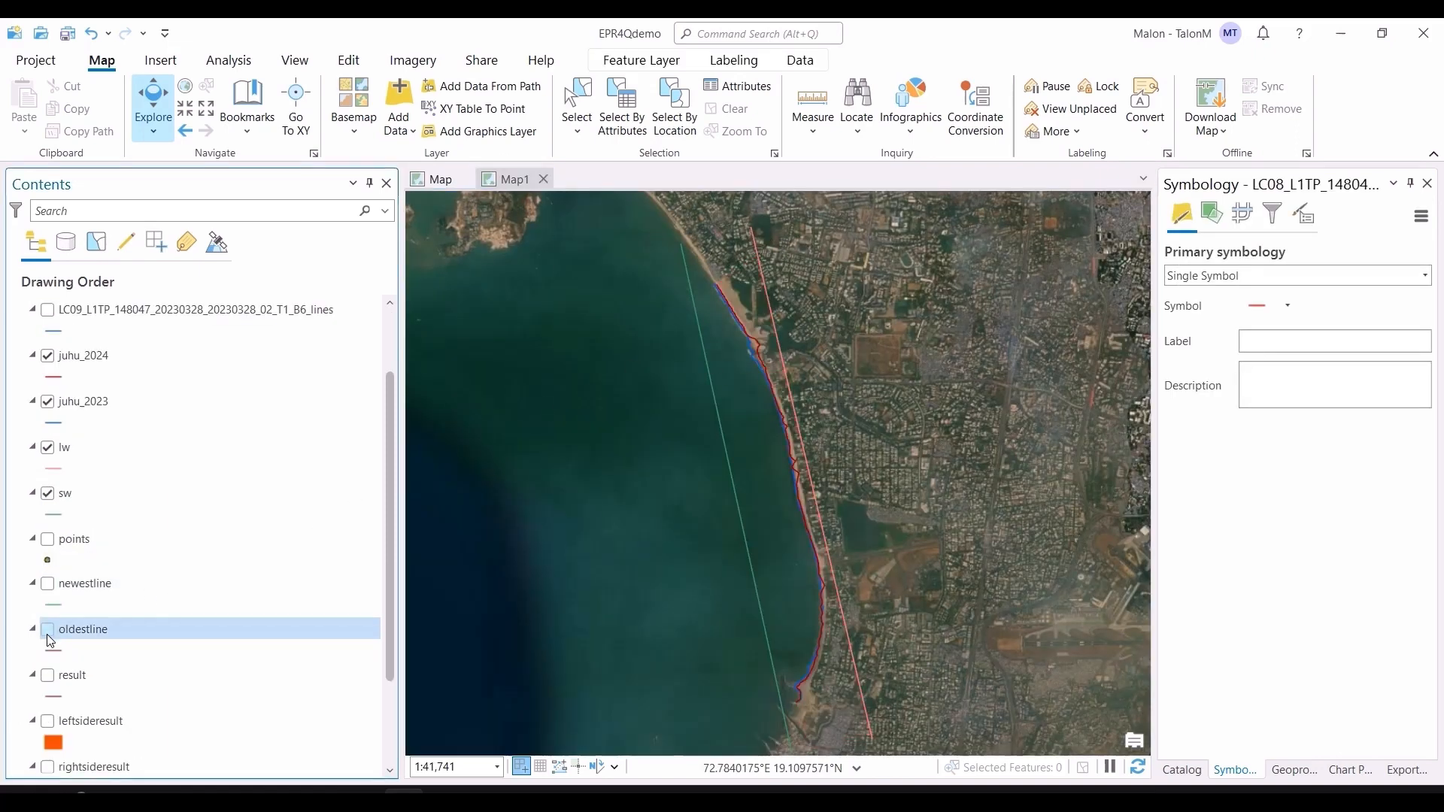
{"action": "left_click", "coordinate": [48, 676]}
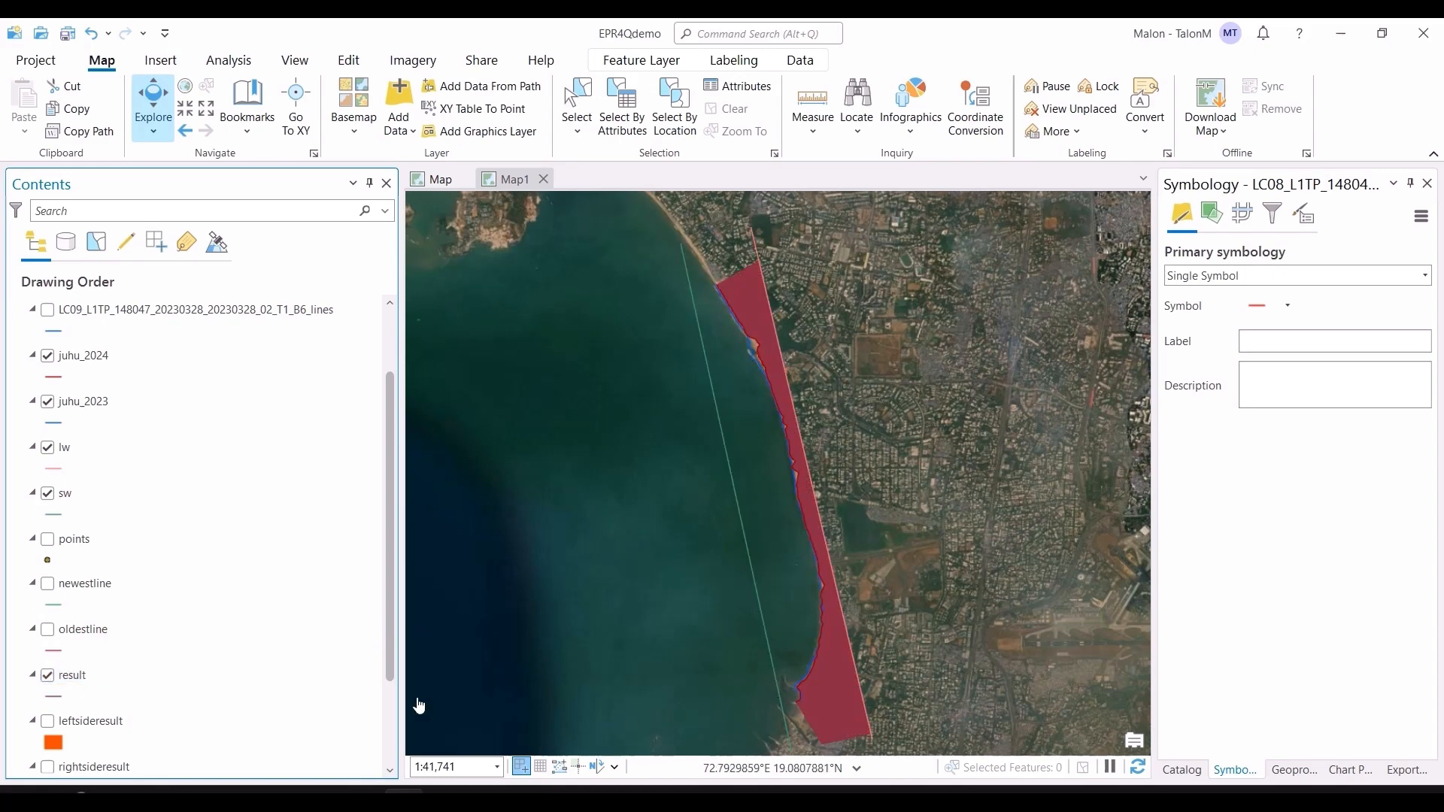
{"action": "left_click", "coordinate": [167, 677]}
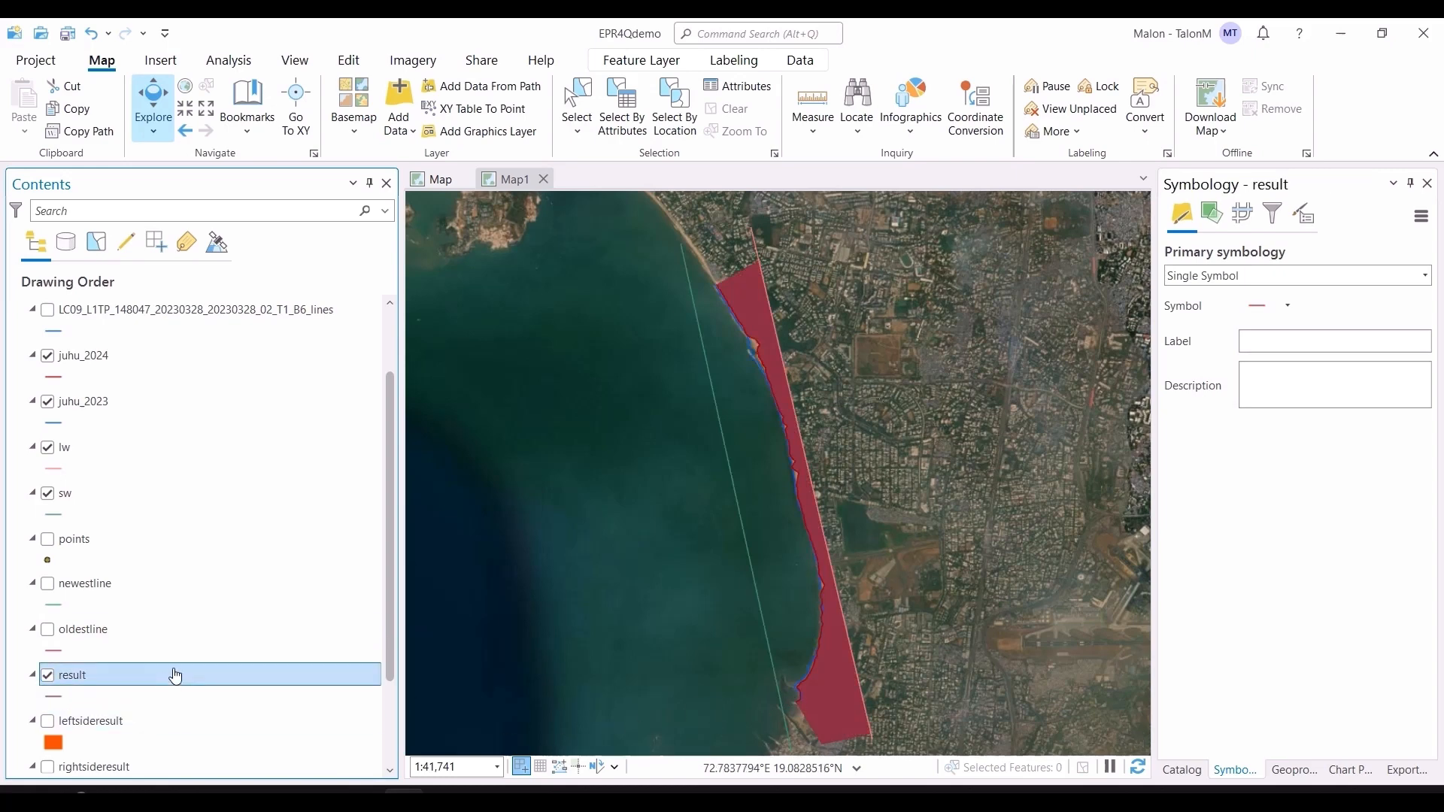
{"action": "key", "text": "ctrl+t"}
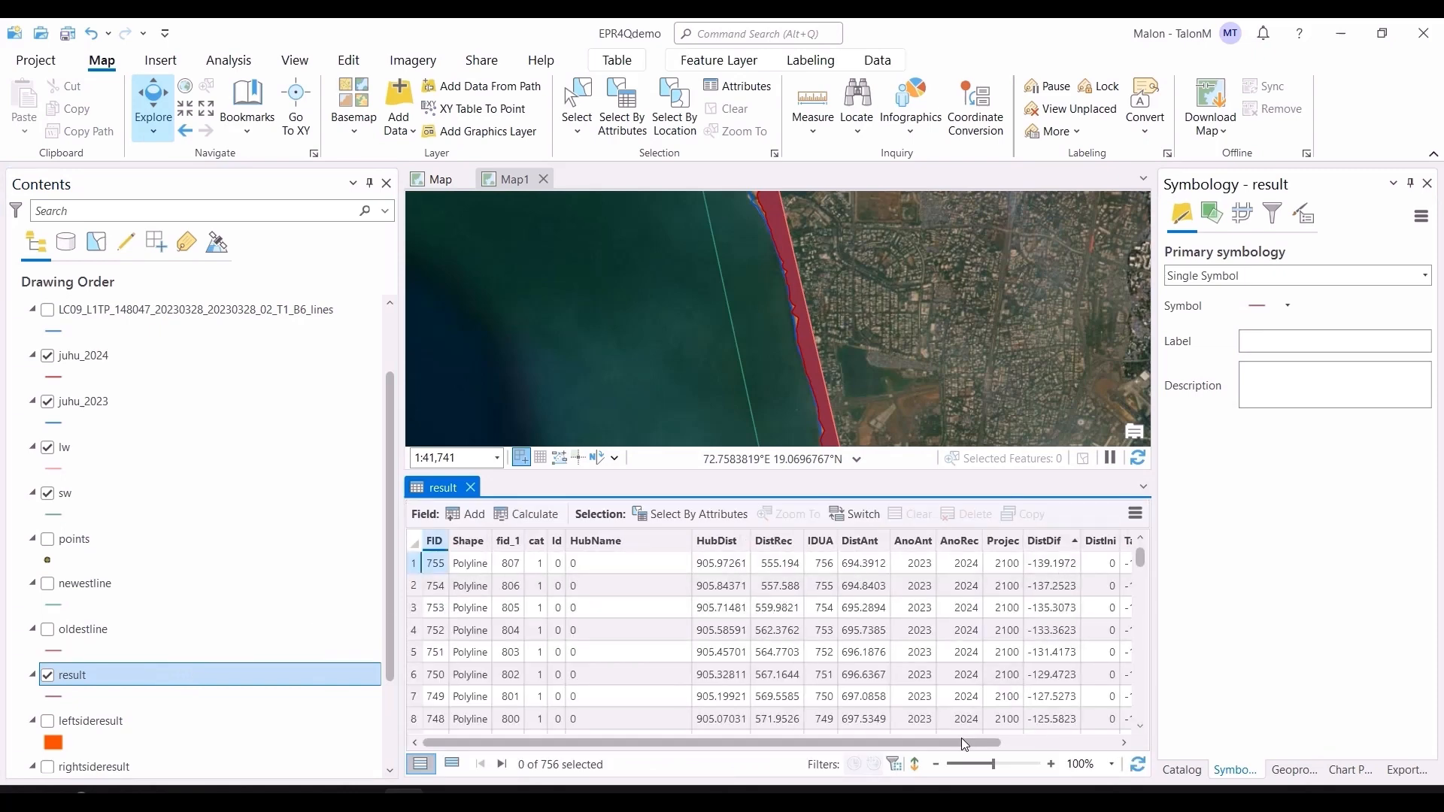
Step: Sort the result table by DistDif descending, select the transect in the first row and zoom to it on the map
{"action": "mouse_move", "coordinate": [964, 744]}
{"action": "left_mouse_down"}
{"action": "mouse_move", "coordinate": [999, 749]}
{"action": "mouse_move", "coordinate": [983, 724]}
{"action": "left_mouse_up"}
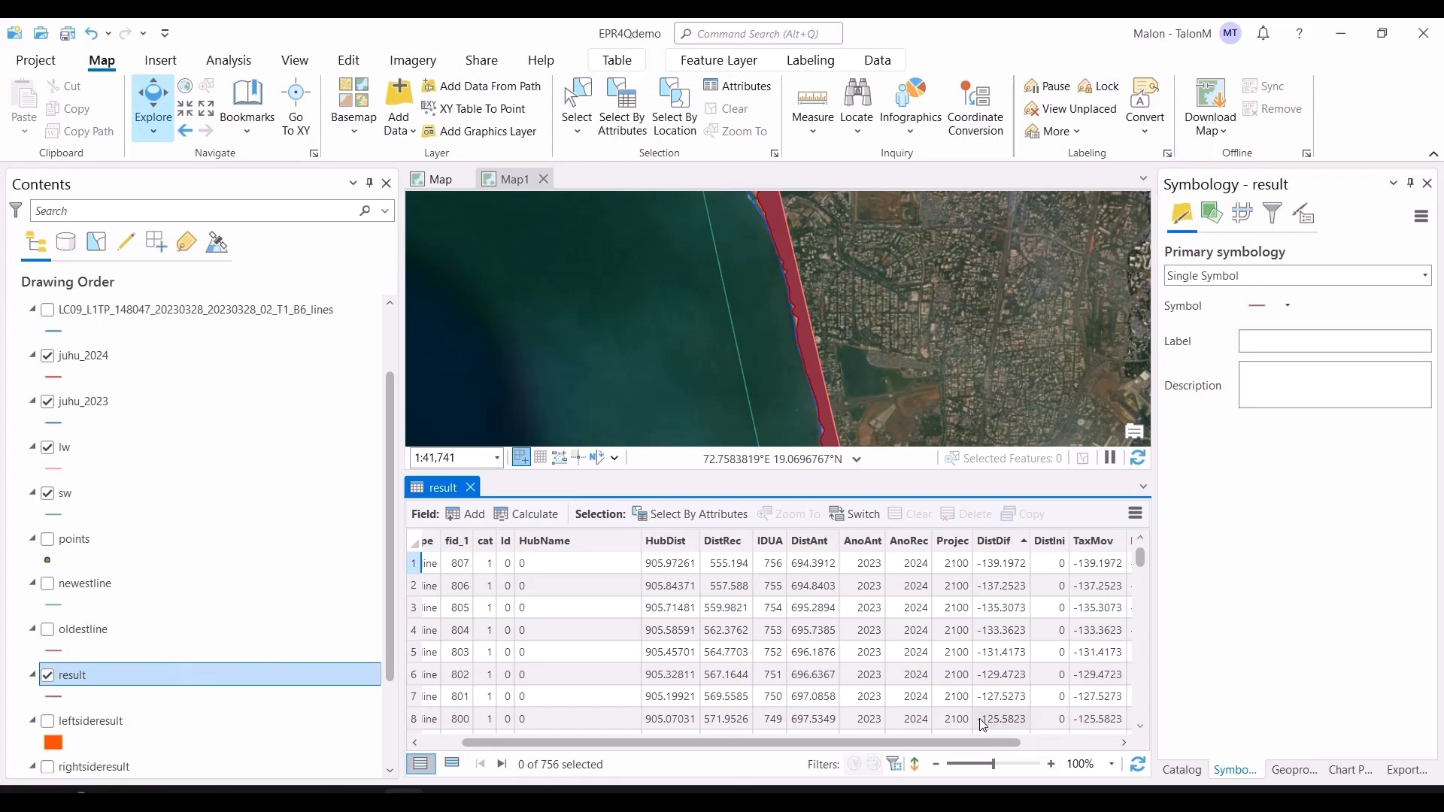
{"action": "double_click", "coordinate": [989, 545]}
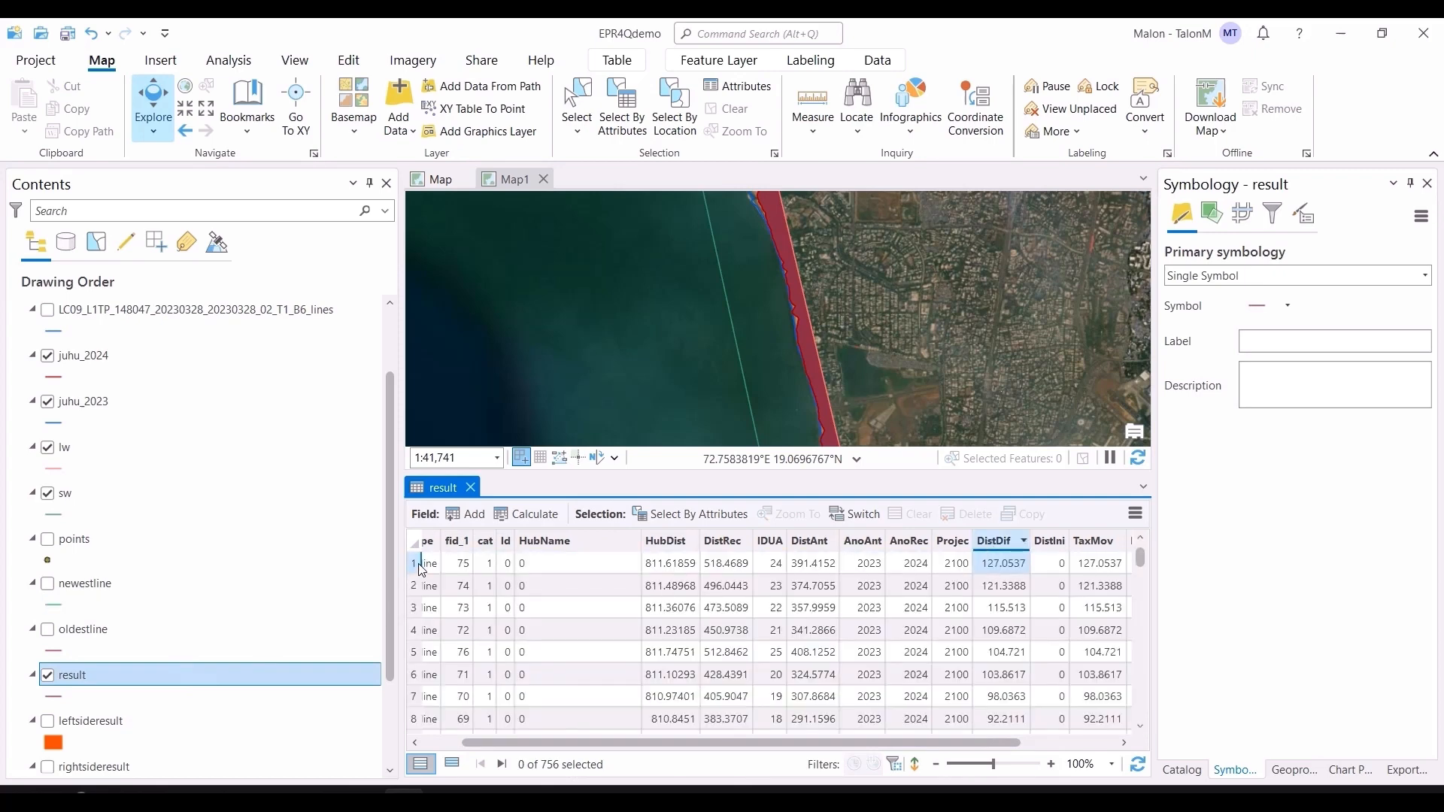
{"action": "left_click", "coordinate": [416, 564]}
{"action": "scroll", "coordinate": [806, 322], "scroll_direction": "down", "scroll_amount": 3}
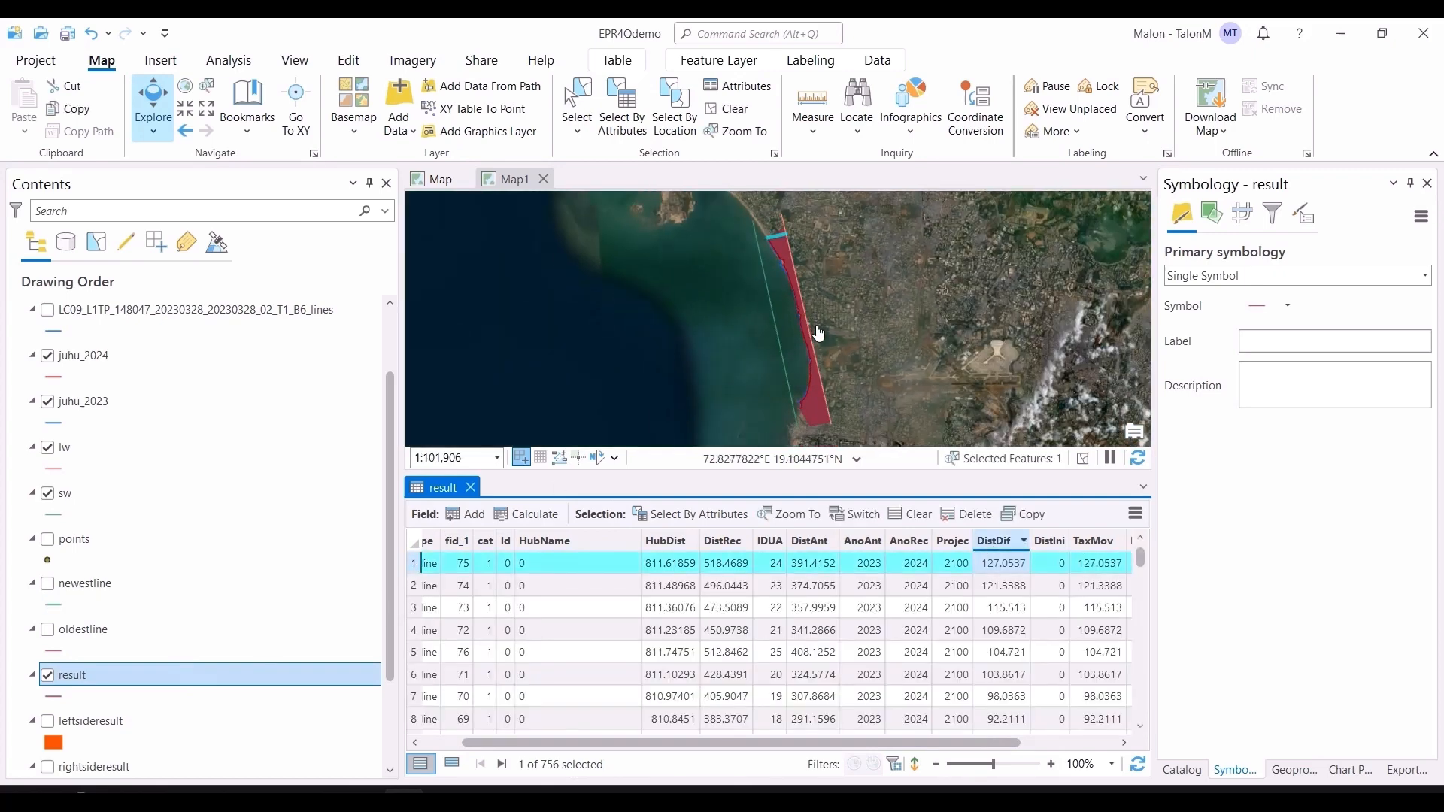
{"action": "scroll", "coordinate": [801, 256], "scroll_direction": "up", "scroll_amount": 6}
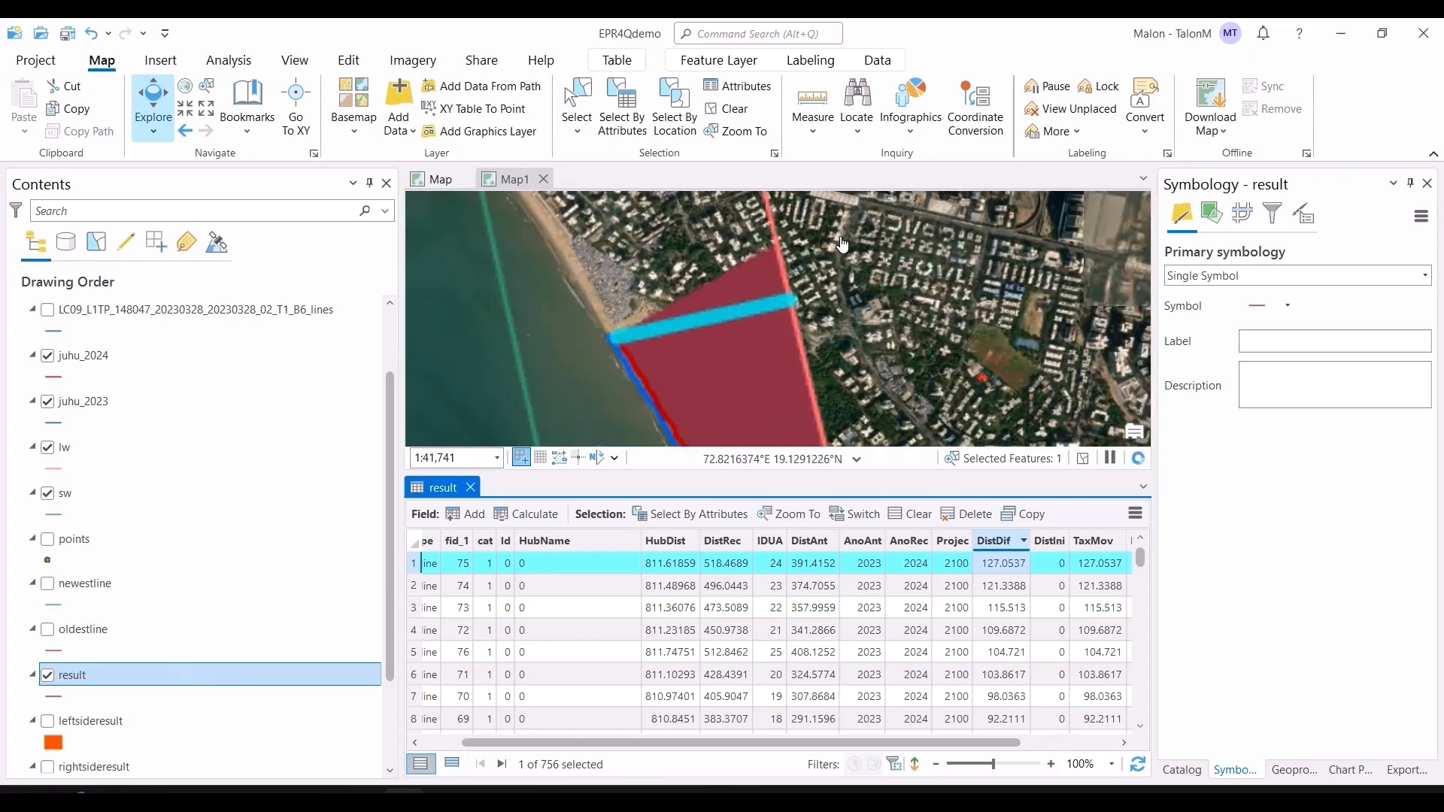
Step: Sort DistDif ascending, select the first-row transect with the largest negative change, and locate it on the map
{"action": "left_click", "coordinate": [999, 542]}
{"action": "scroll", "coordinate": [988, 590], "scroll_direction": "down", "scroll_amount": 3}
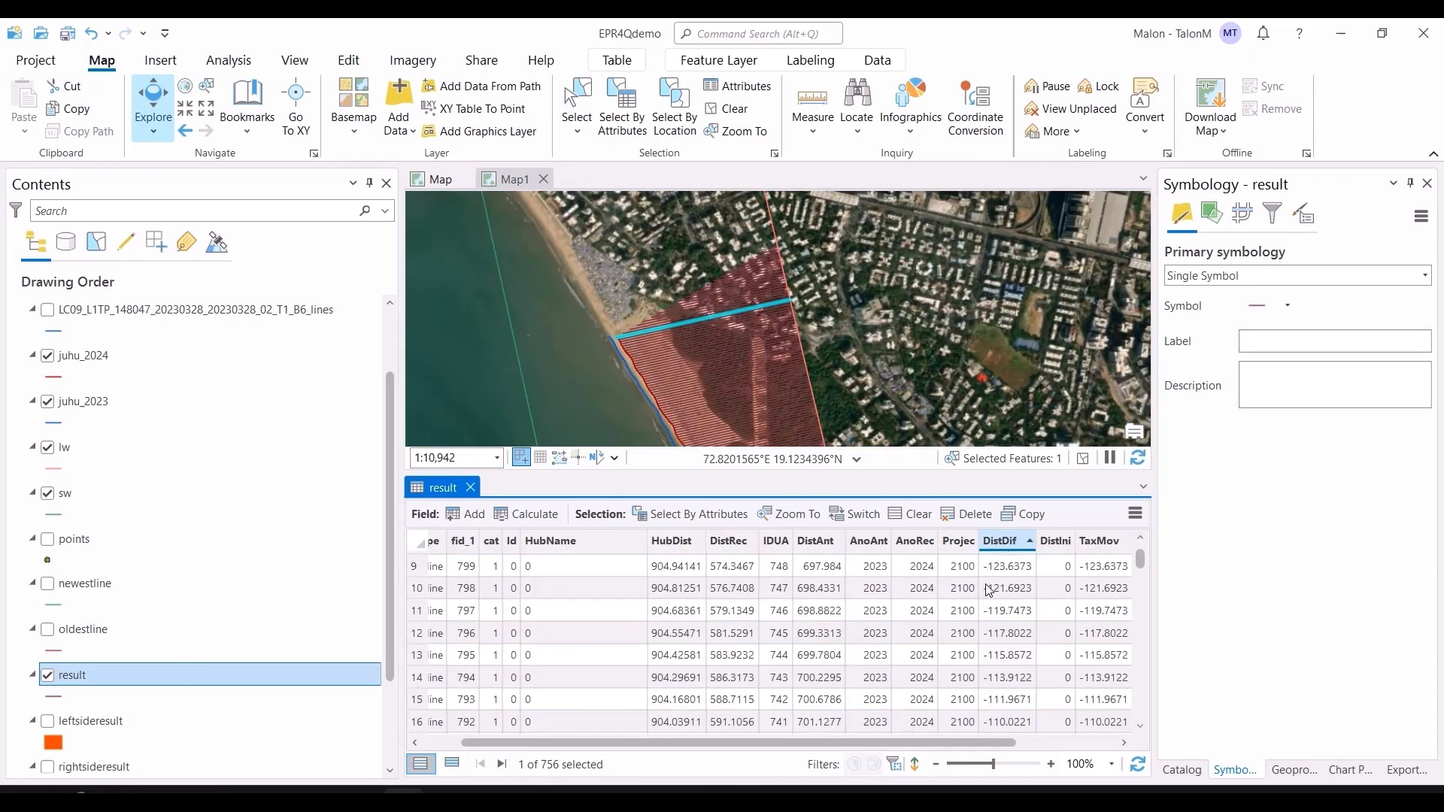
{"action": "scroll", "coordinate": [989, 590], "scroll_direction": "up", "scroll_amount": 3}
{"action": "left_click", "coordinate": [415, 564]}
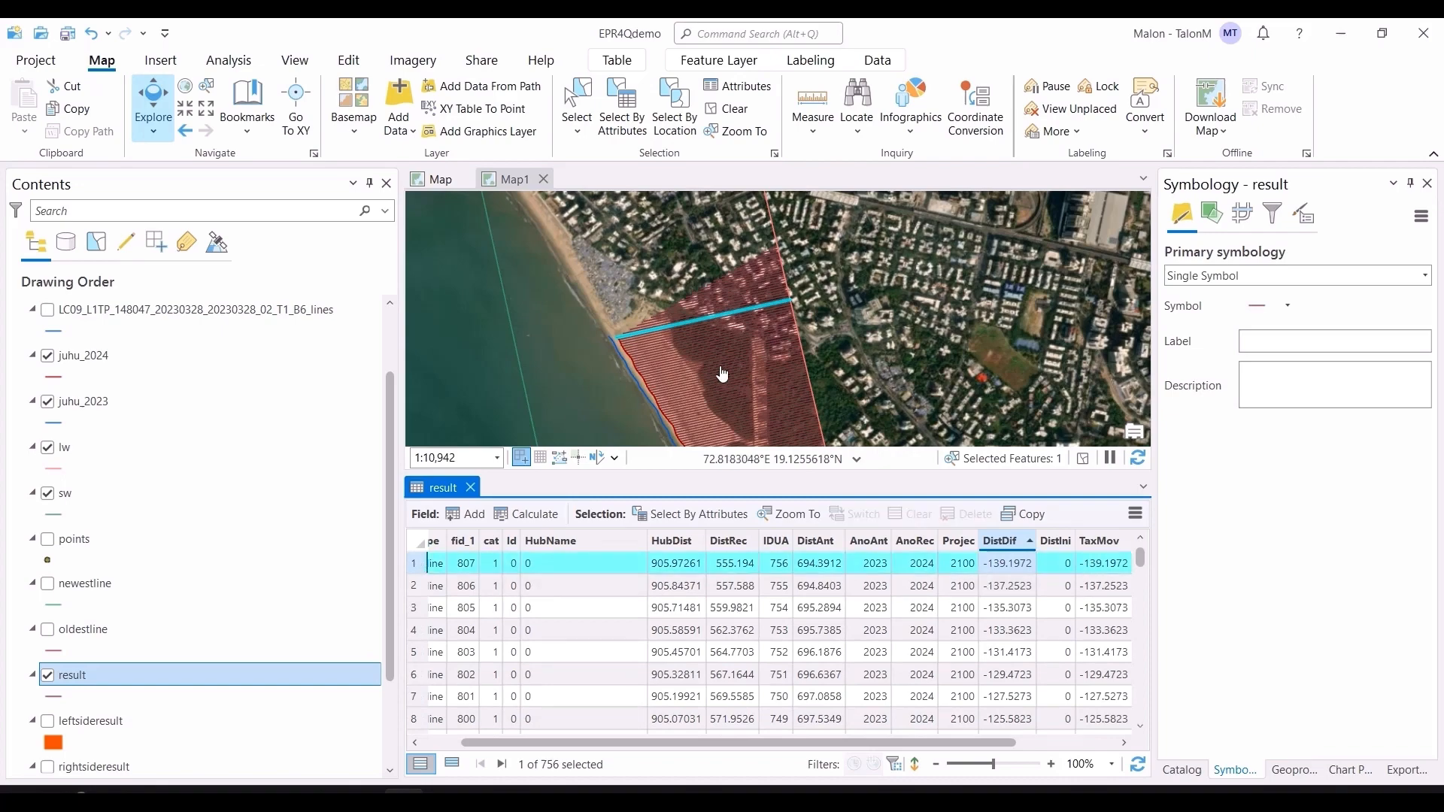
{"action": "scroll", "coordinate": [783, 372], "scroll_direction": "down", "scroll_amount": 5}
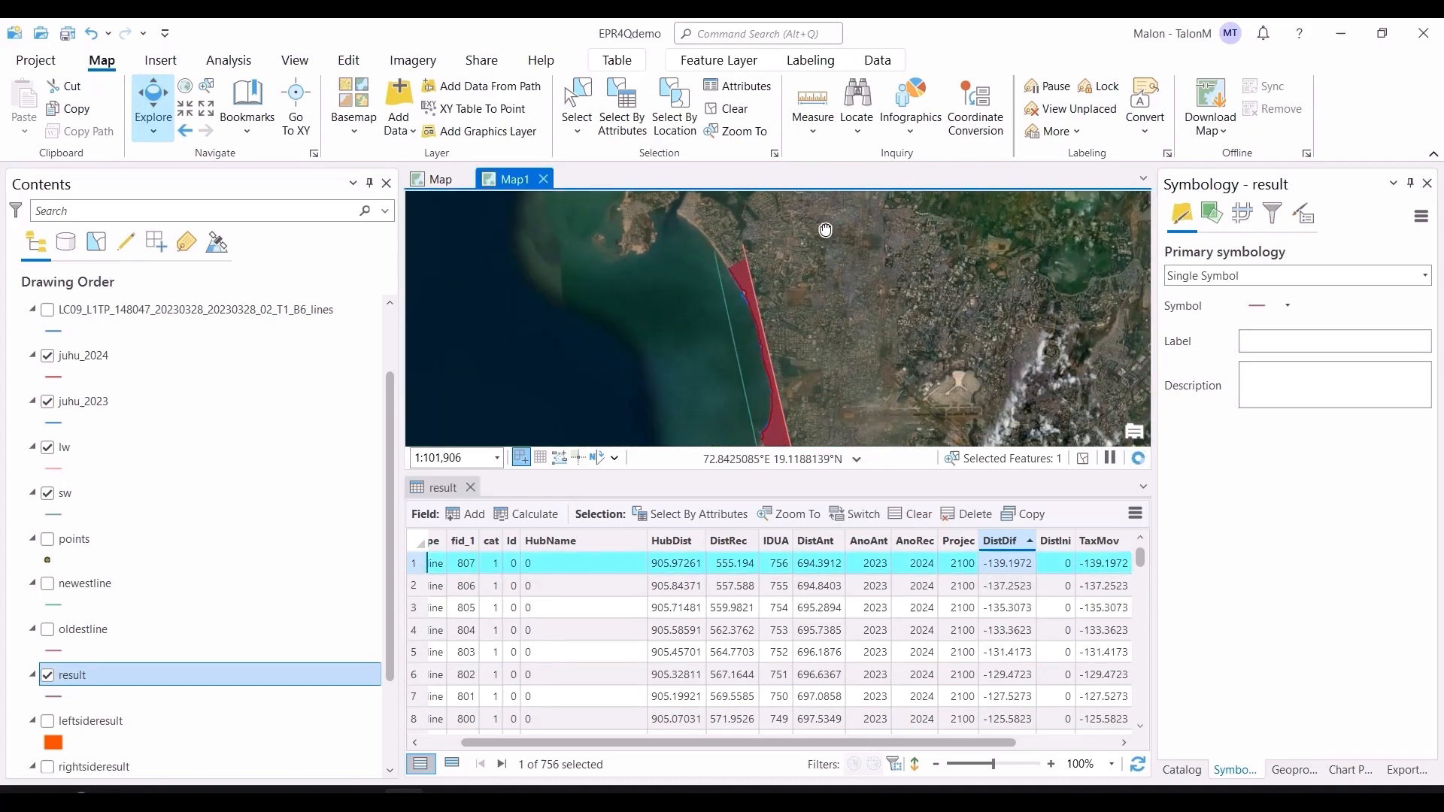
{"action": "left_click_drag", "start_coordinate": [825, 230], "coordinate": [815, 198]}
{"action": "left_click_drag", "start_coordinate": [780, 297], "coordinate": [802, 360]}
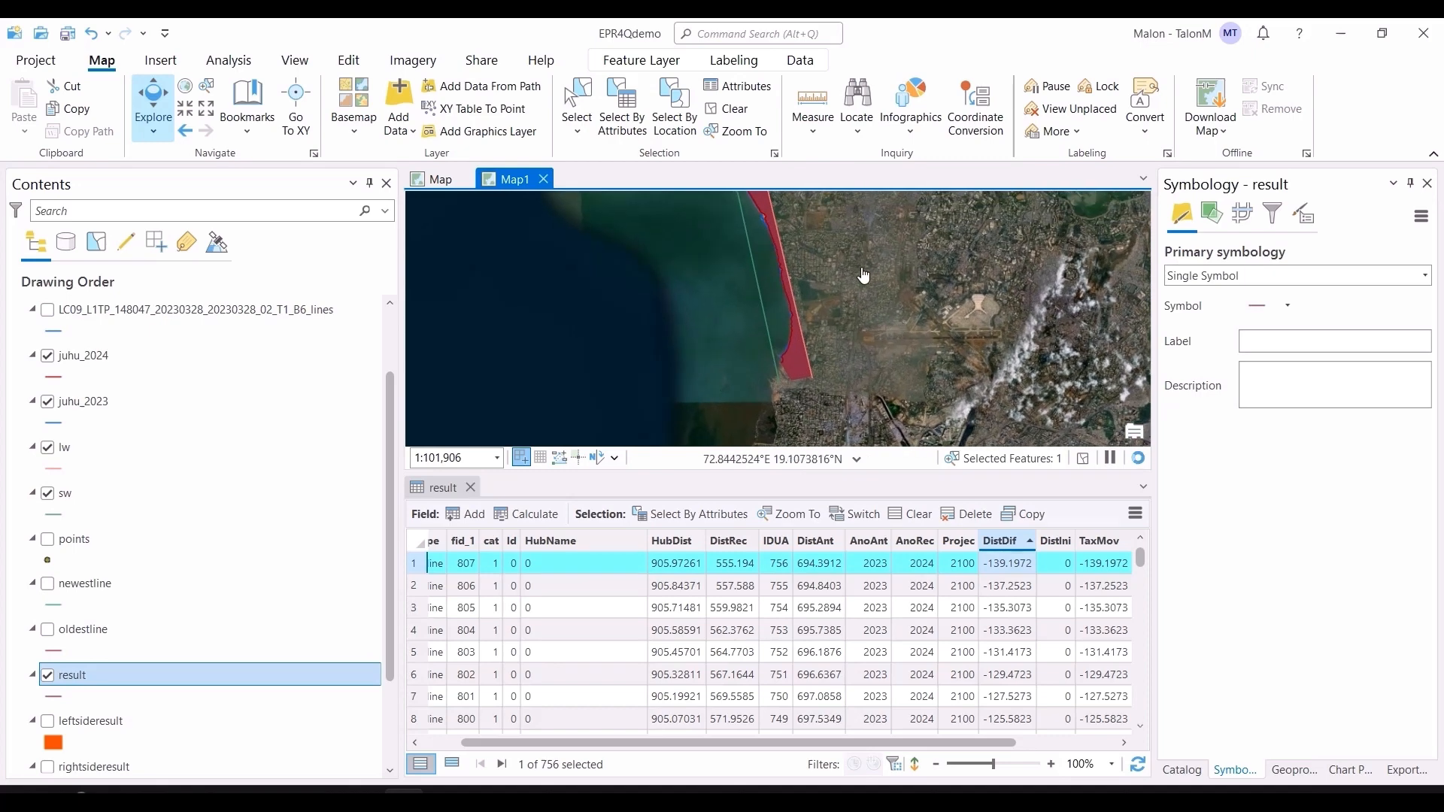
{"action": "left_click_drag", "start_coordinate": [863, 276], "coordinate": [883, 333]}
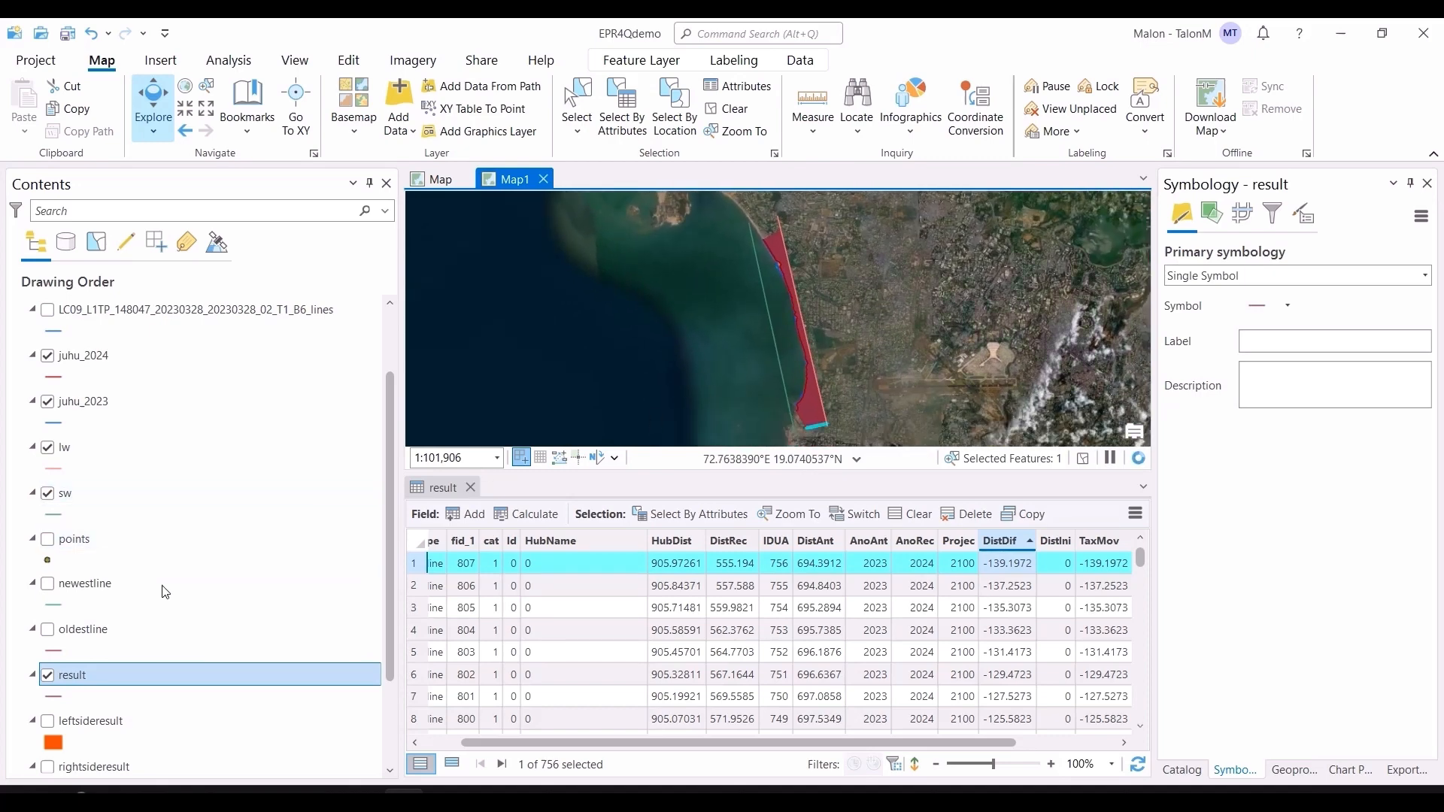
{"action": "scroll", "coordinate": [797, 355], "scroll_direction": "up", "scroll_amount": 3}
{"action": "left_click_drag", "start_coordinate": [847, 345], "coordinate": [847, 268]}
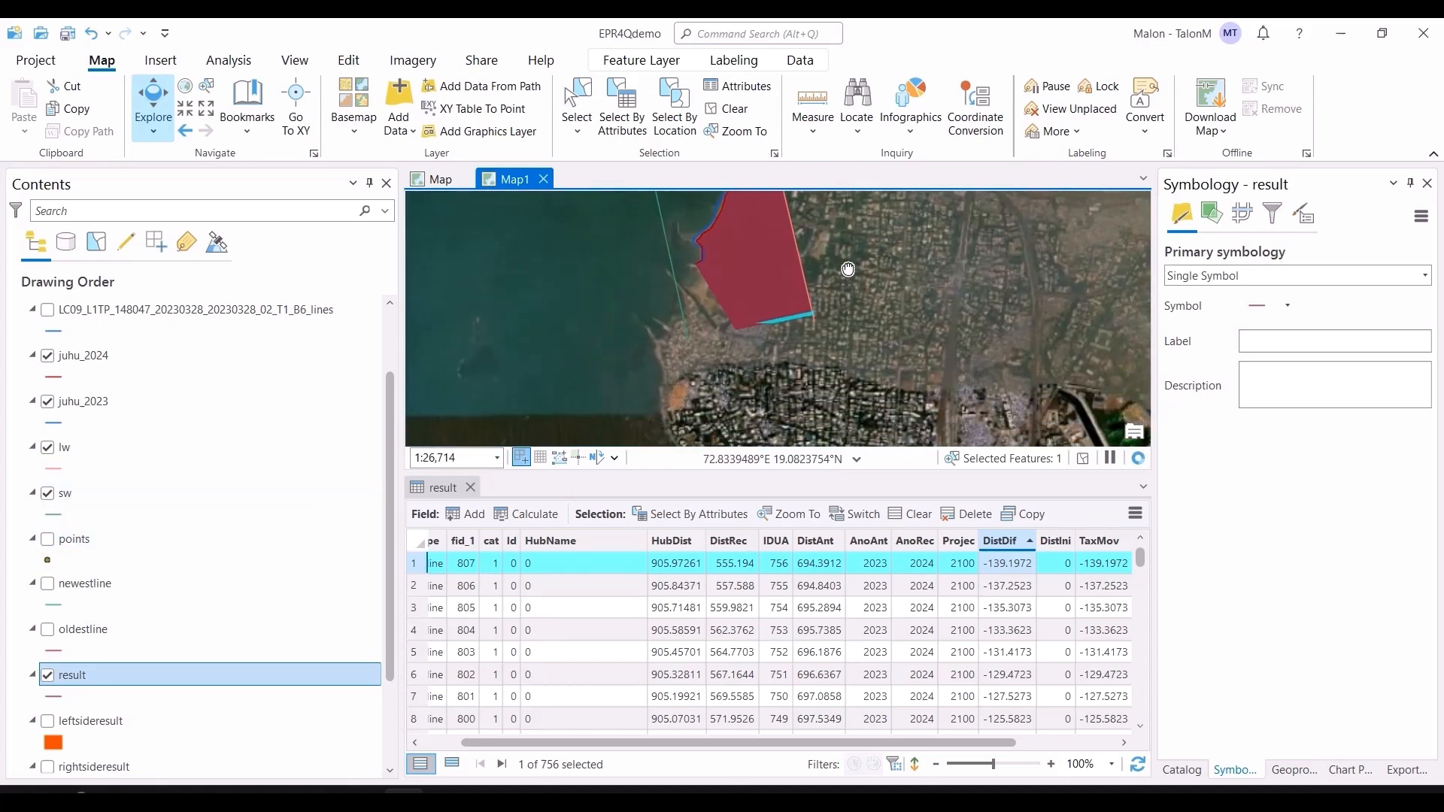
{"action": "scroll", "coordinate": [776, 352], "scroll_direction": "up", "scroll_amount": 4}
{"action": "left_click_drag", "start_coordinate": [765, 320], "coordinate": [791, 386]}
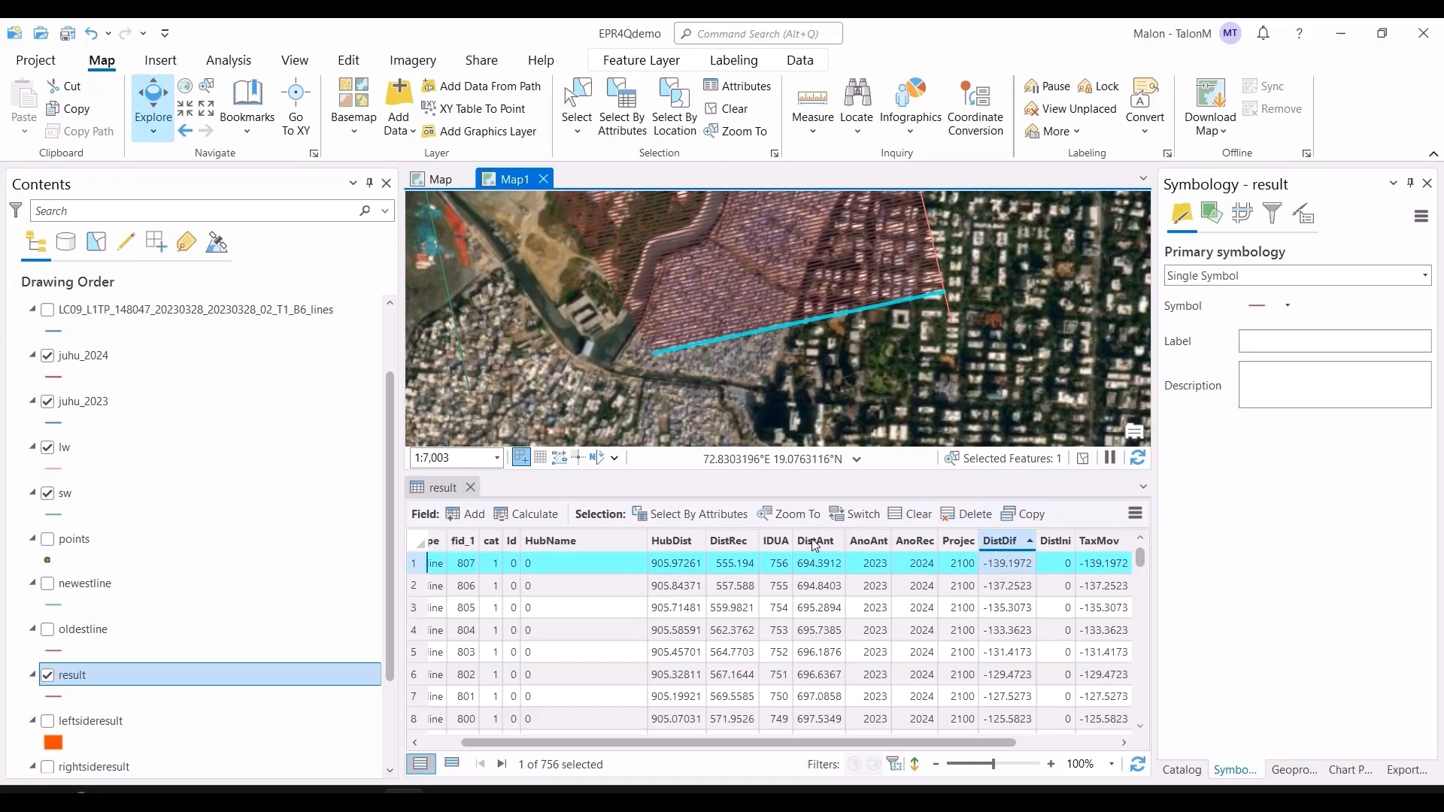
Step: Close the result attribute table and clear the current selection
{"action": "left_click", "coordinate": [458, 490]}
{"action": "left_click", "coordinate": [470, 488]}
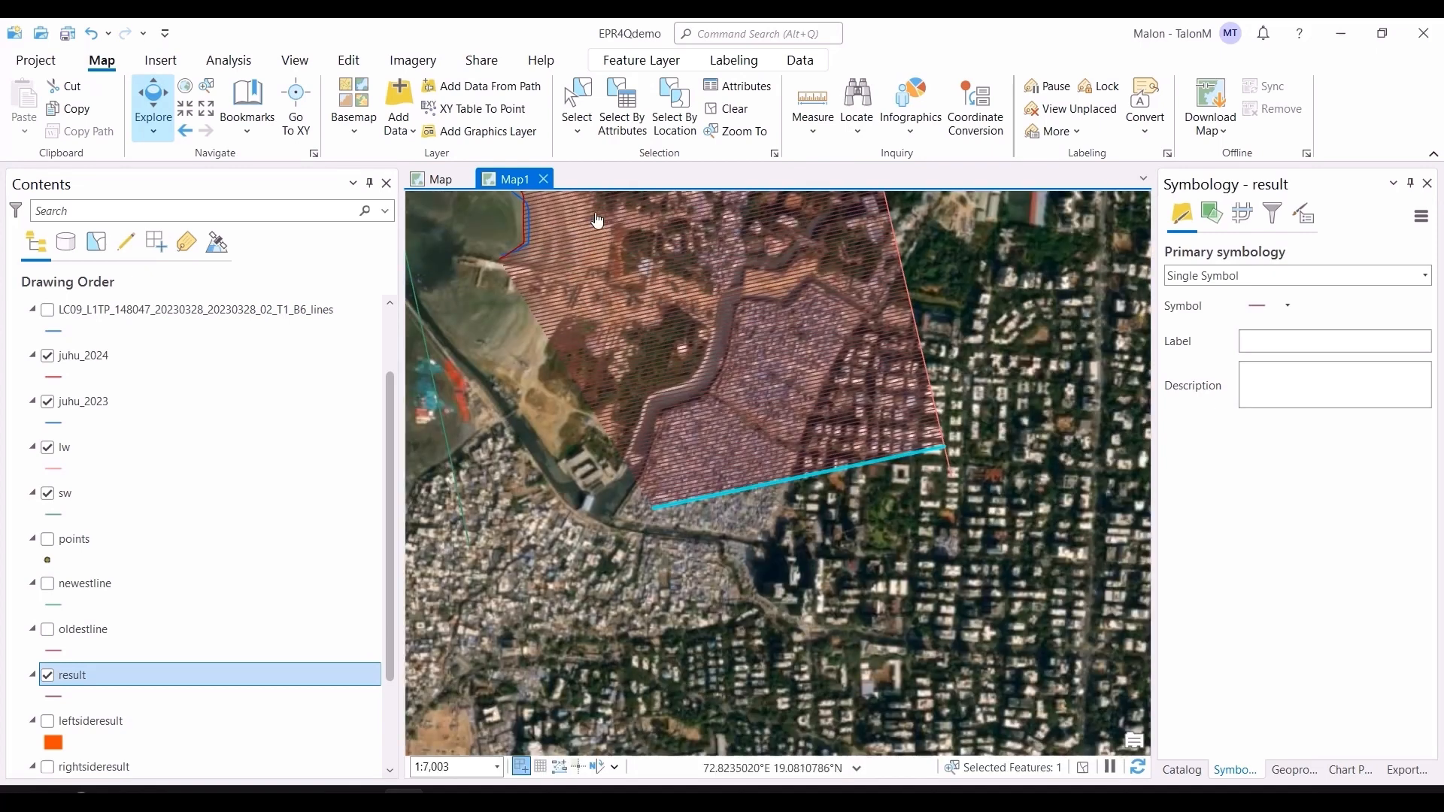
{"action": "left_click", "coordinate": [724, 109]}
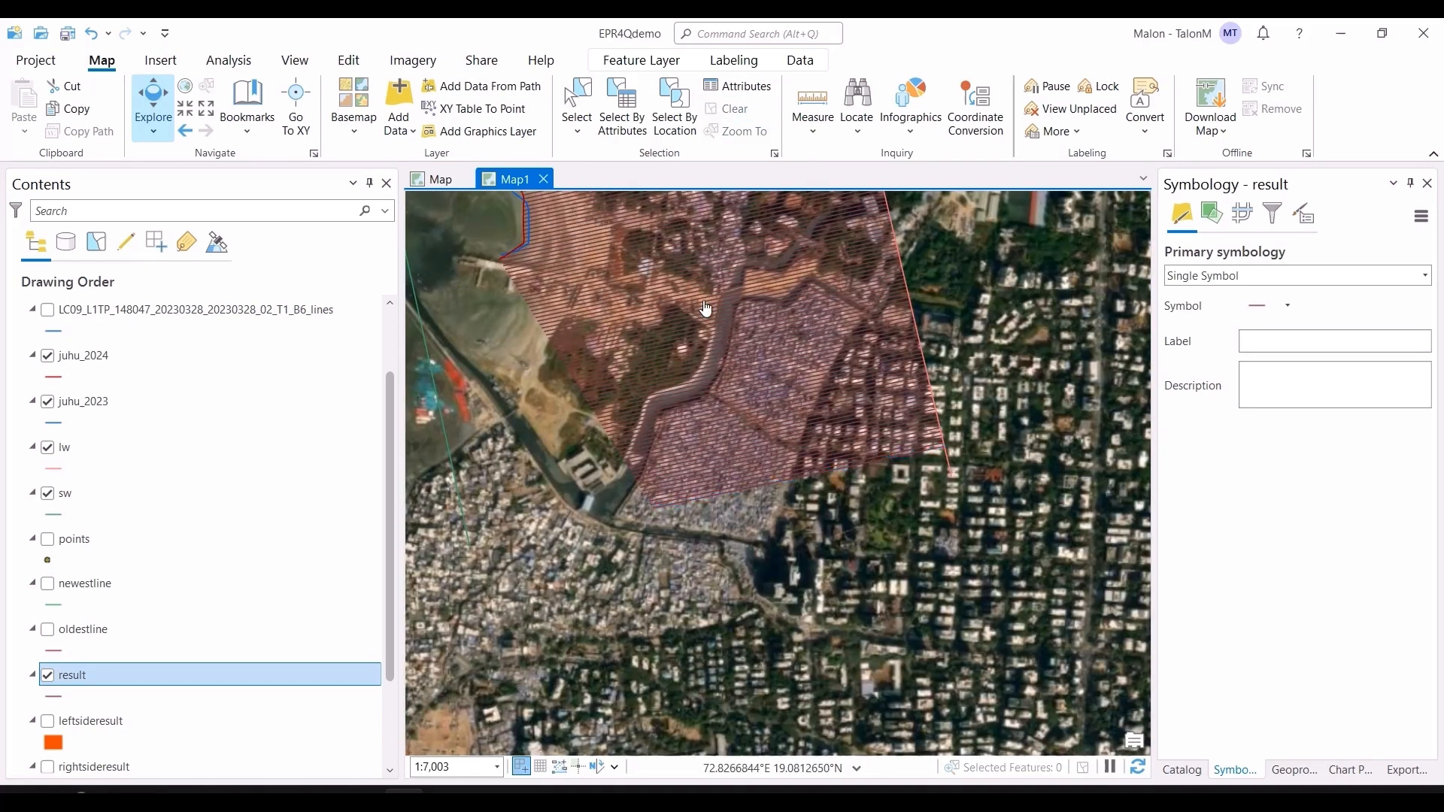
Step: Hide the result layer, show the leftsideresult and rightsideresult layers, and view the whole coast
{"action": "left_click", "coordinate": [48, 675]}
{"action": "scroll", "coordinate": [50, 680], "scroll_direction": "down", "scroll_amount": 2}
{"action": "left_click", "coordinate": [48, 632]}
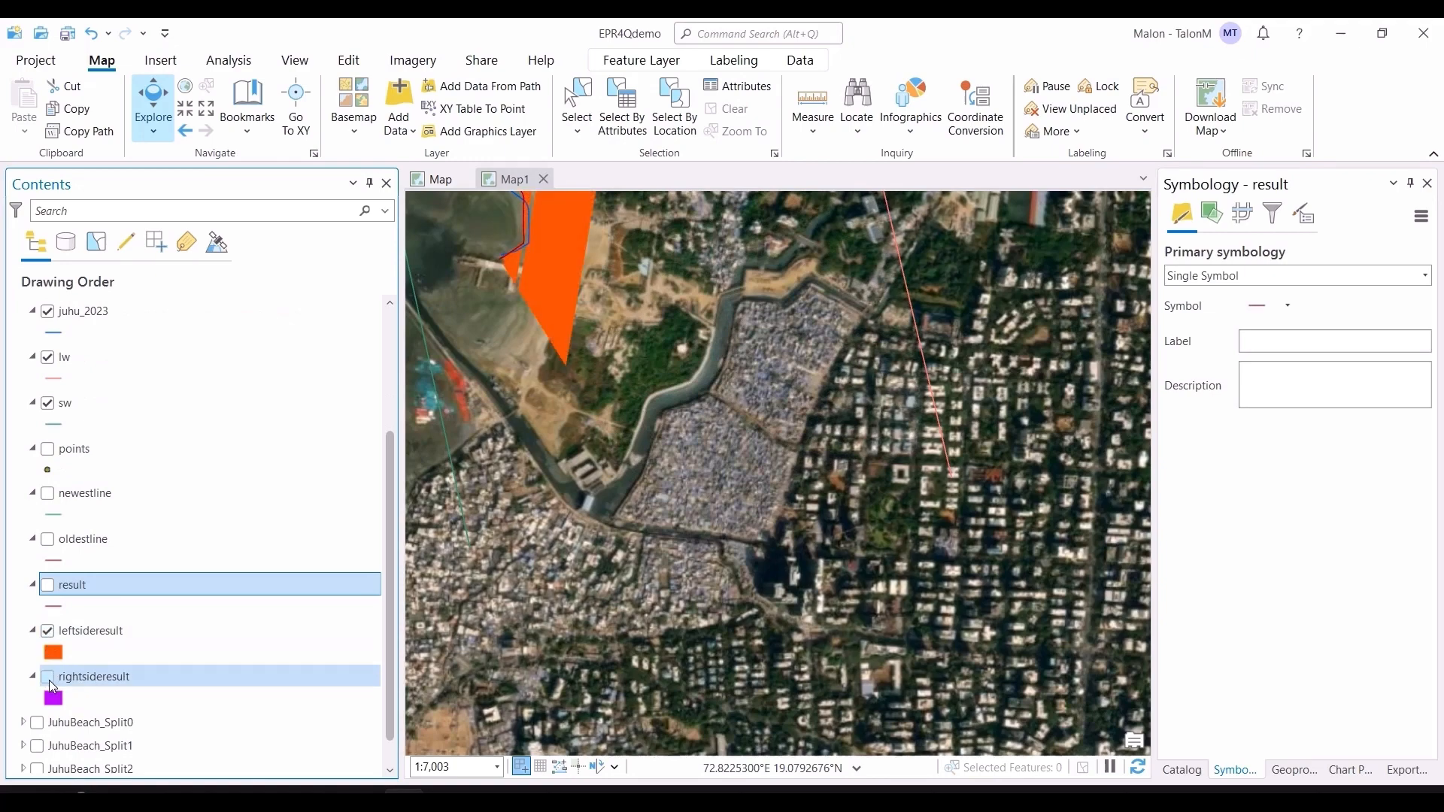
{"action": "left_click", "coordinate": [48, 680]}
{"action": "scroll", "coordinate": [537, 407], "scroll_direction": "down", "scroll_amount": 2}
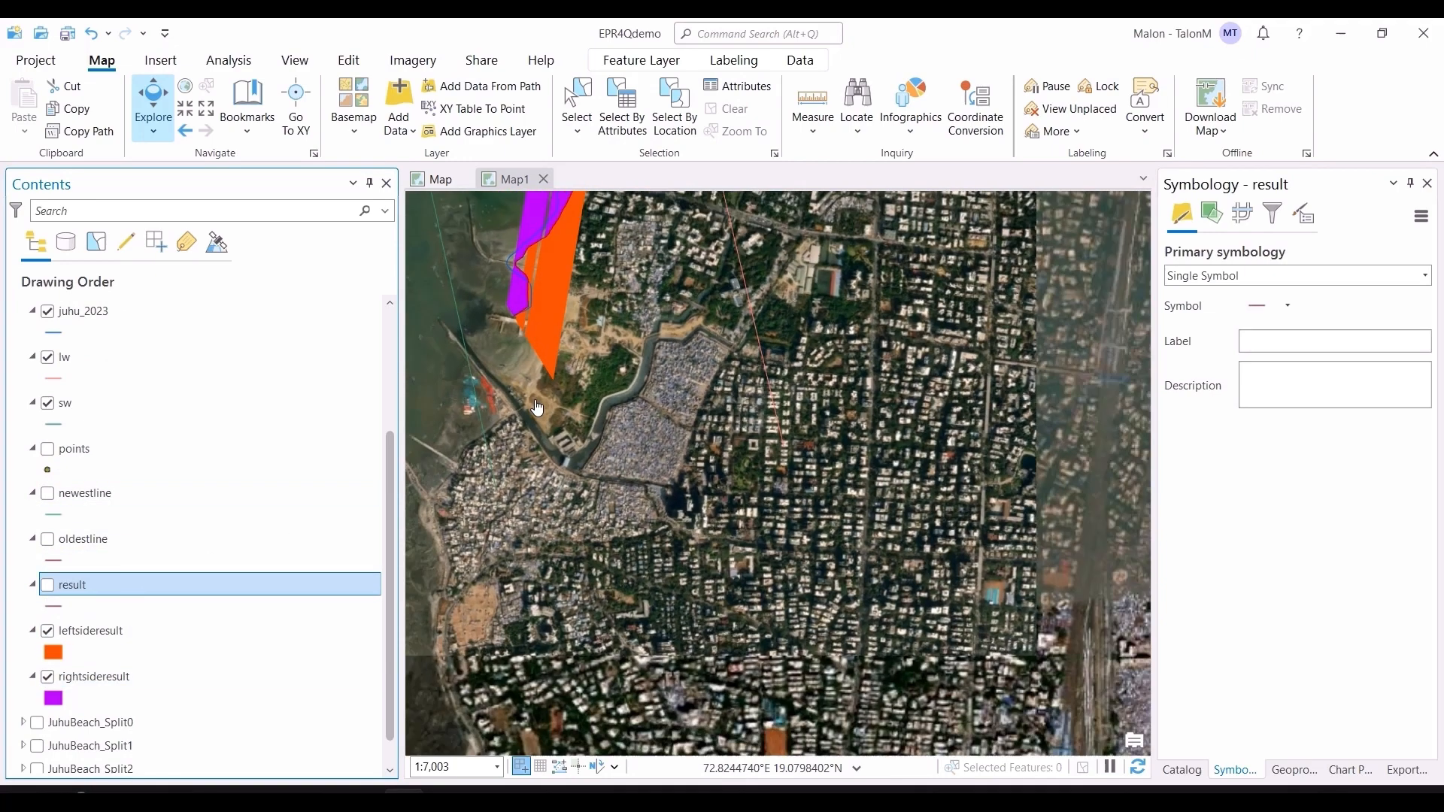
{"action": "scroll", "coordinate": [537, 406], "scroll_direction": "down", "scroll_amount": 5}
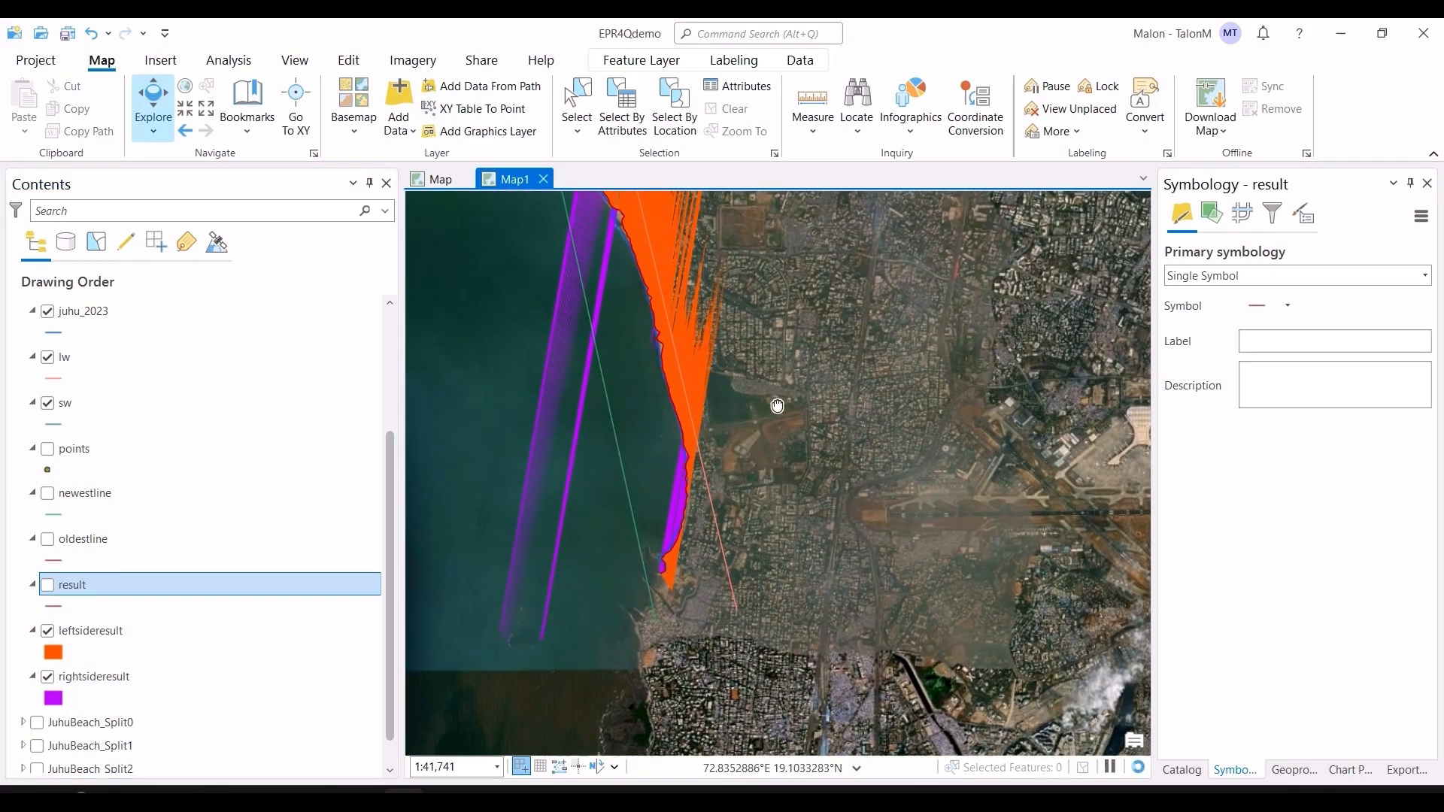
{"action": "left_click_drag", "start_coordinate": [777, 407], "coordinate": [799, 514]}
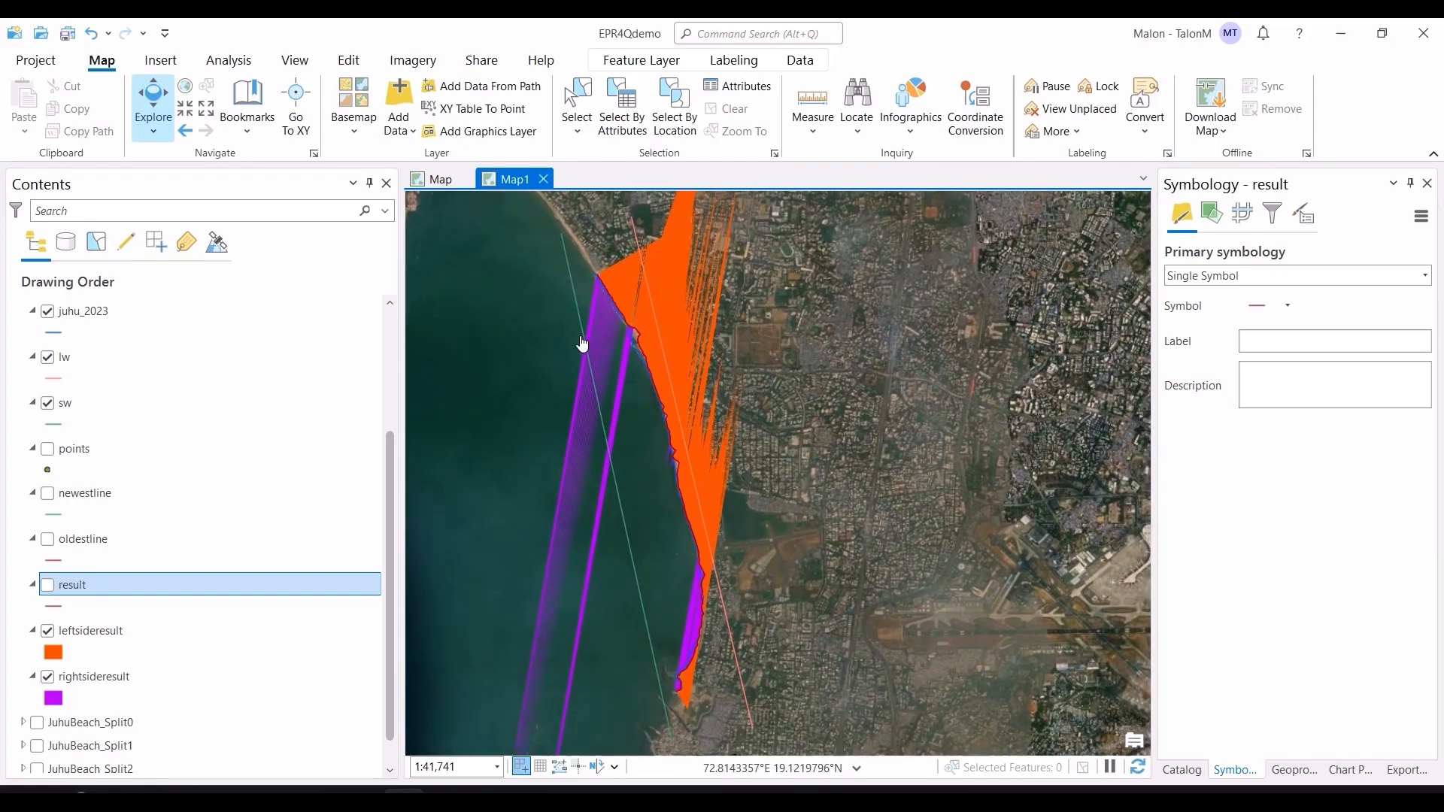
Step: Hide rightsideresult and examine the leftsideresult polygons along the Juhu shoreline at closer zoom
{"action": "left_click", "coordinate": [47, 677]}
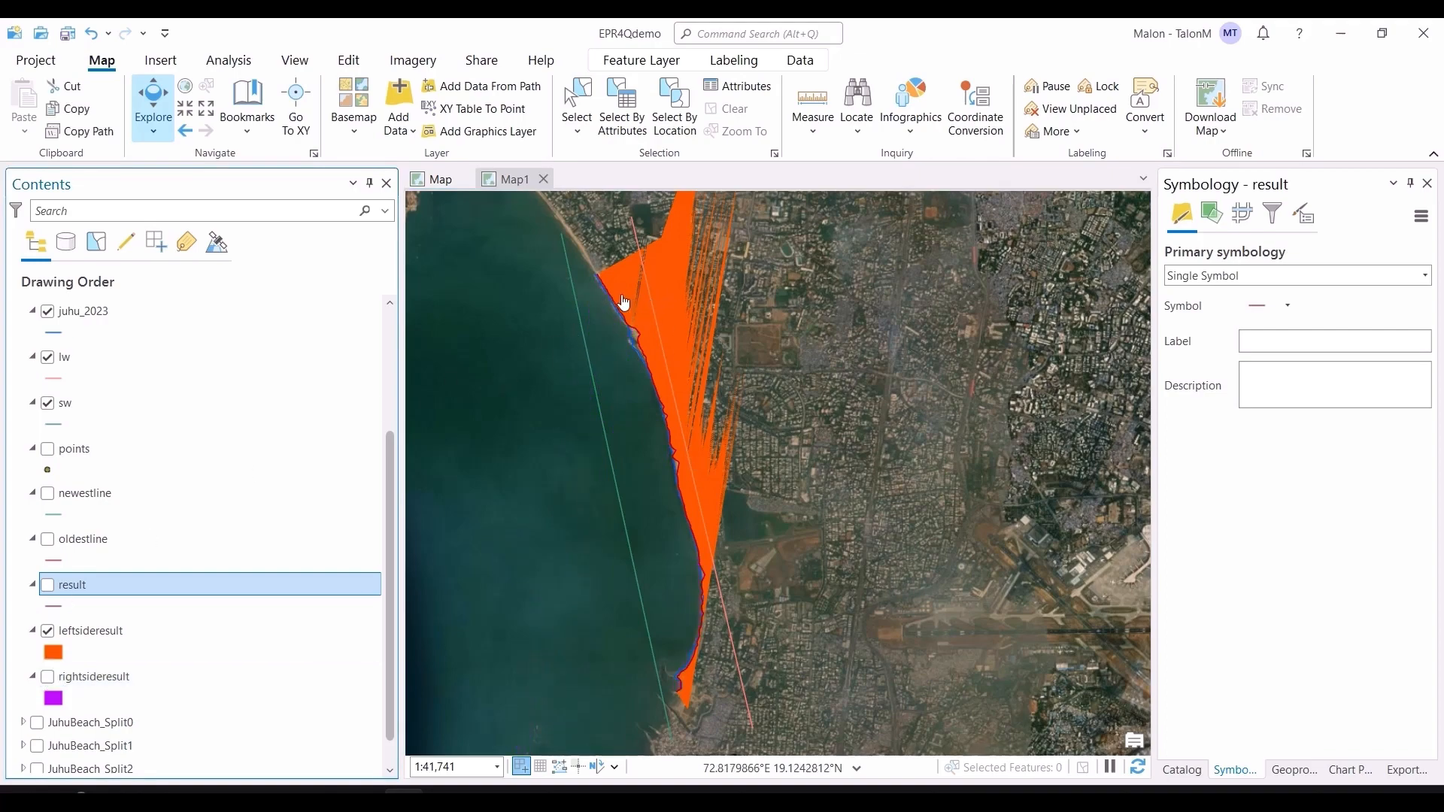
{"action": "scroll", "coordinate": [625, 301], "scroll_direction": "up", "scroll_amount": 5}
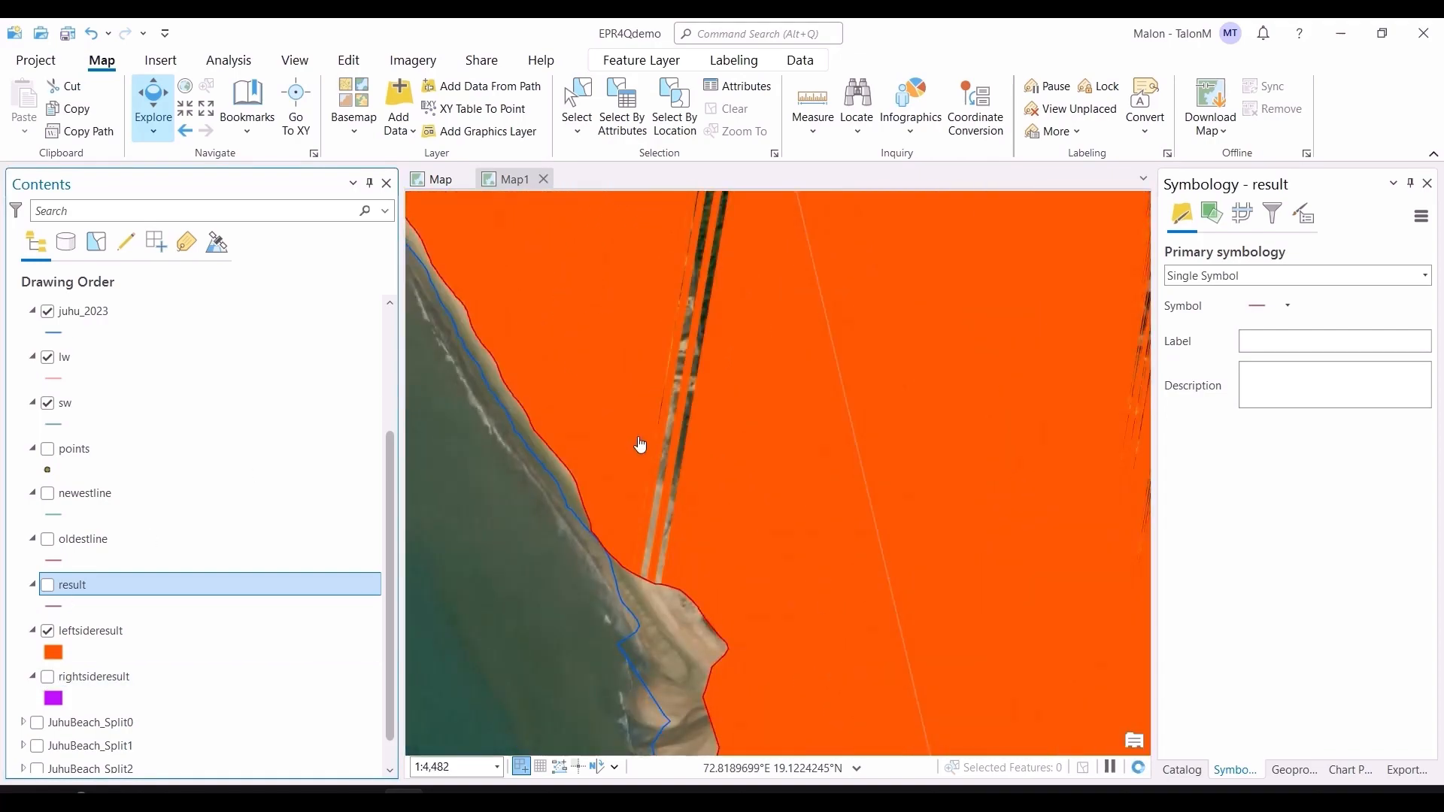
{"action": "left_click_drag", "start_coordinate": [699, 292], "coordinate": [876, 513]}
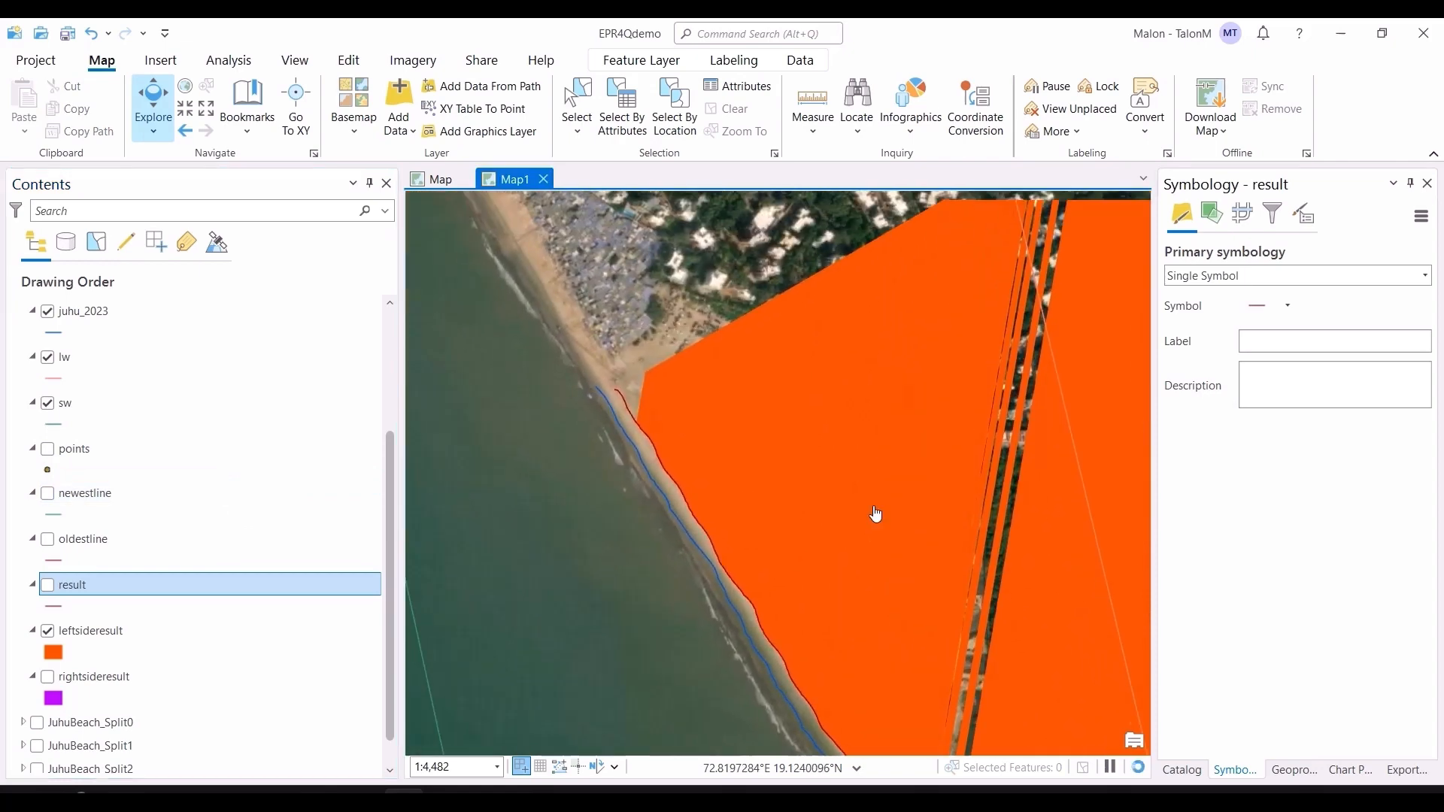
{"action": "scroll", "coordinate": [760, 467], "scroll_direction": "up", "scroll_amount": 3}
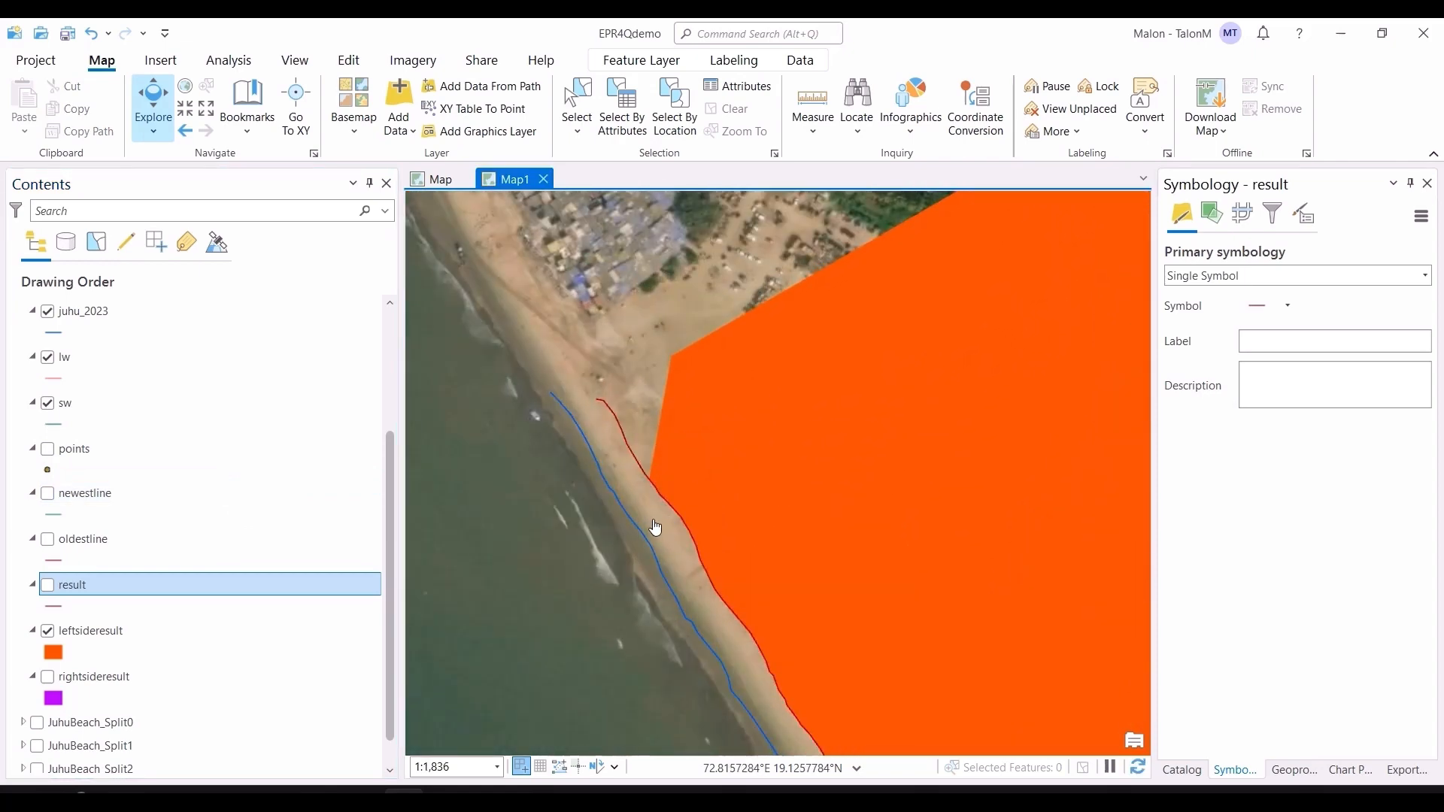
{"action": "scroll", "coordinate": [733, 587], "scroll_direction": "down", "scroll_amount": 4}
{"action": "scroll", "coordinate": [722, 535], "scroll_direction": "up", "scroll_amount": 1}
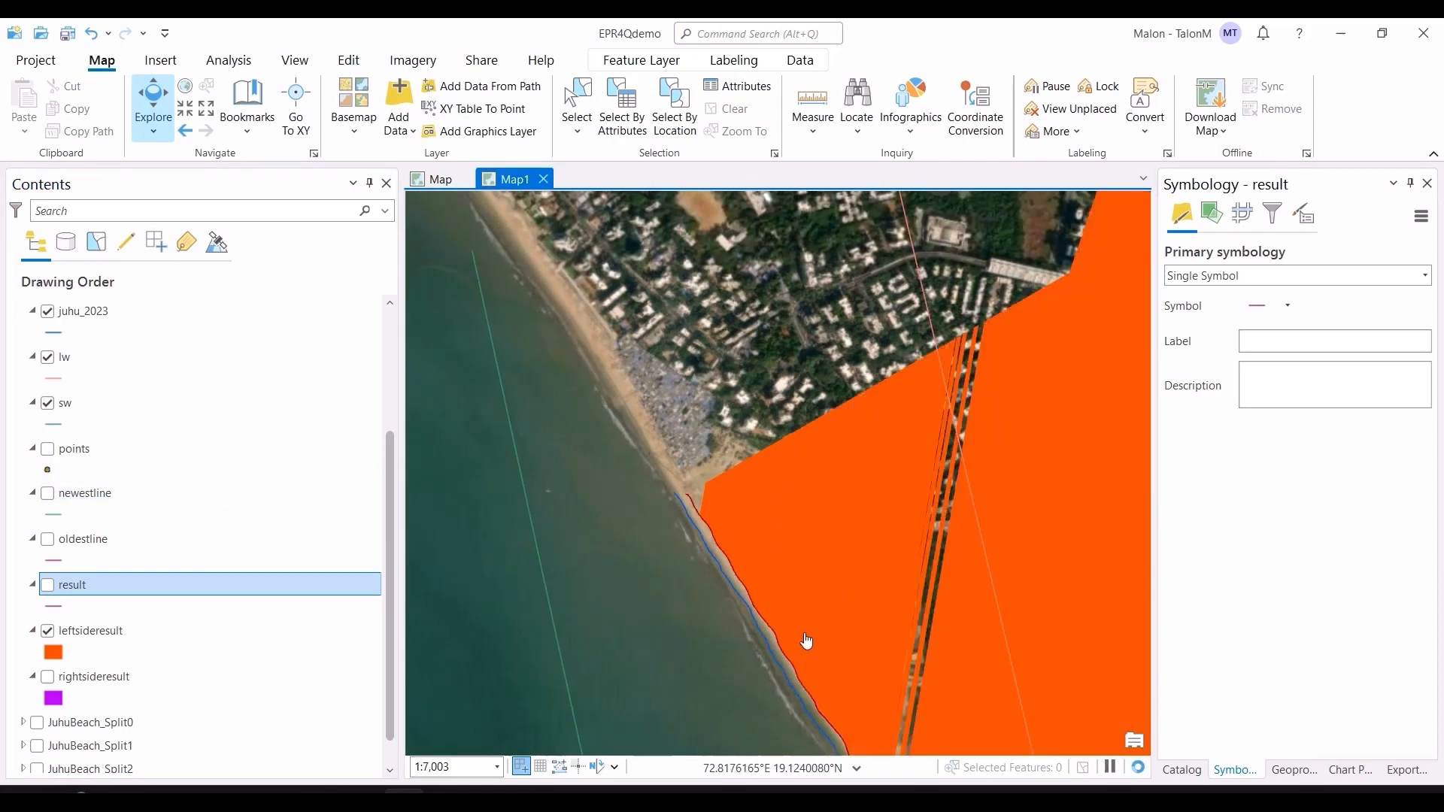
{"action": "left_click_drag", "start_coordinate": [806, 640], "coordinate": [726, 509]}
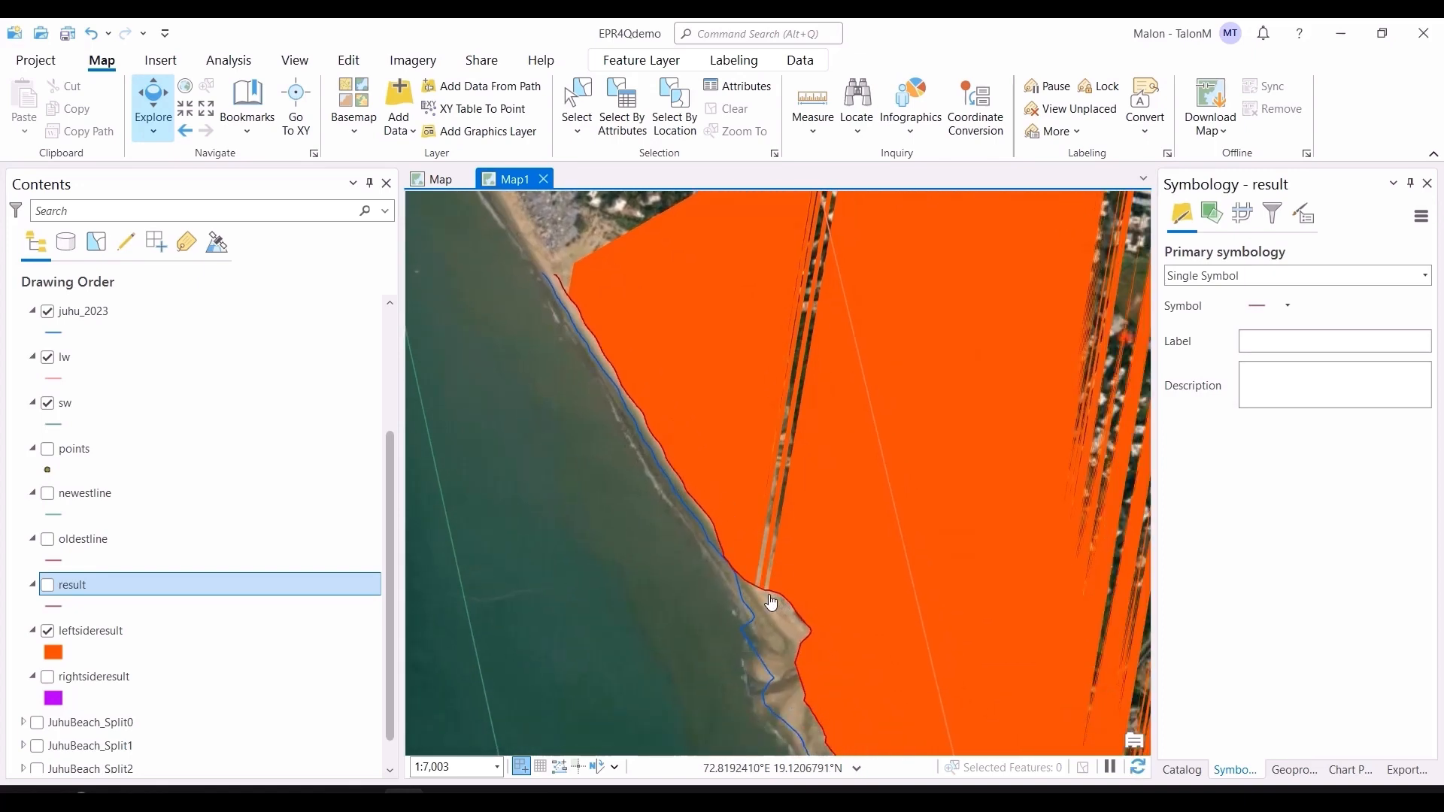
{"action": "left_click_drag", "start_coordinate": [770, 602], "coordinate": [735, 590]}
{"action": "scroll", "coordinate": [703, 558], "scroll_direction": "up", "scroll_amount": 3}
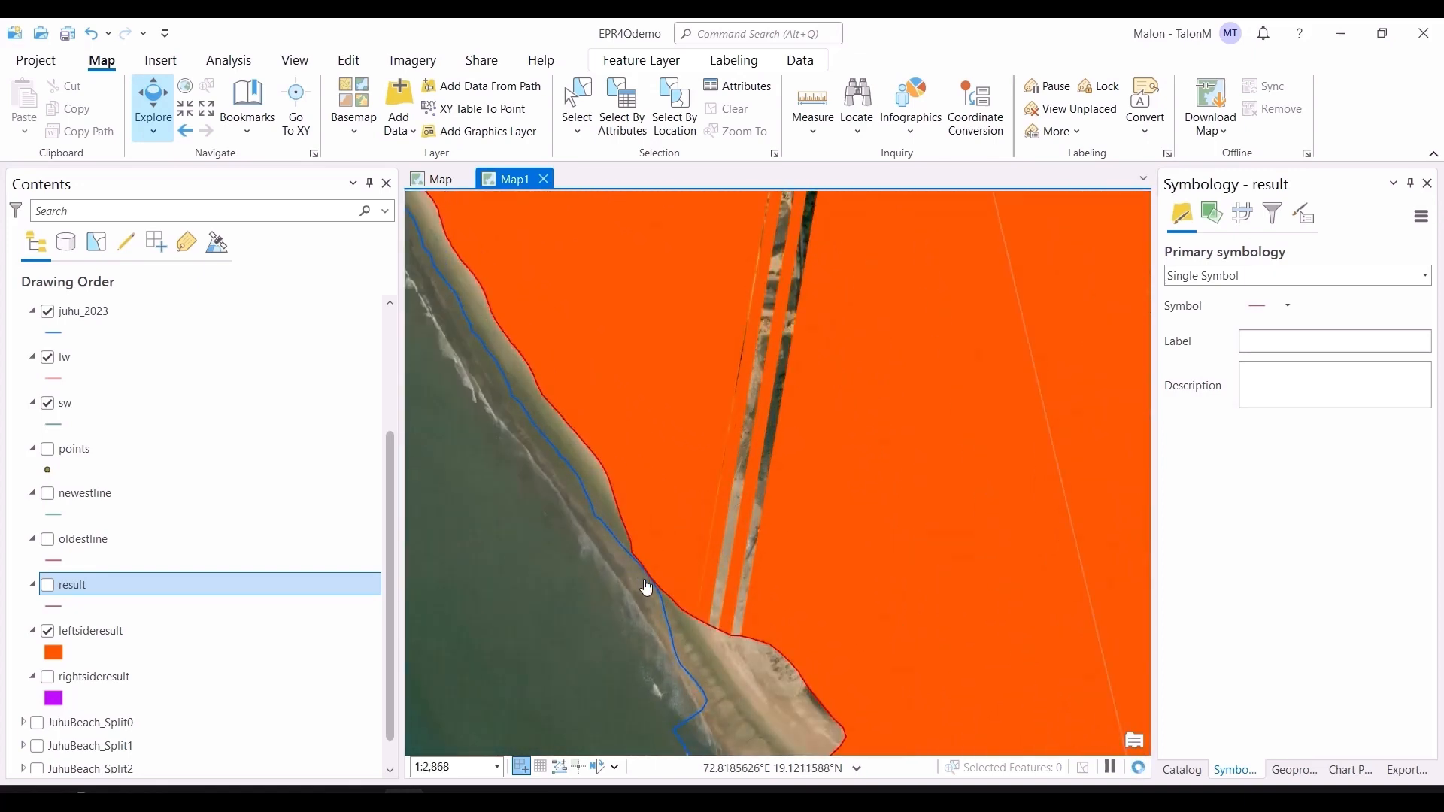
{"action": "scroll", "coordinate": [838, 470], "scroll_direction": "down", "scroll_amount": 4}
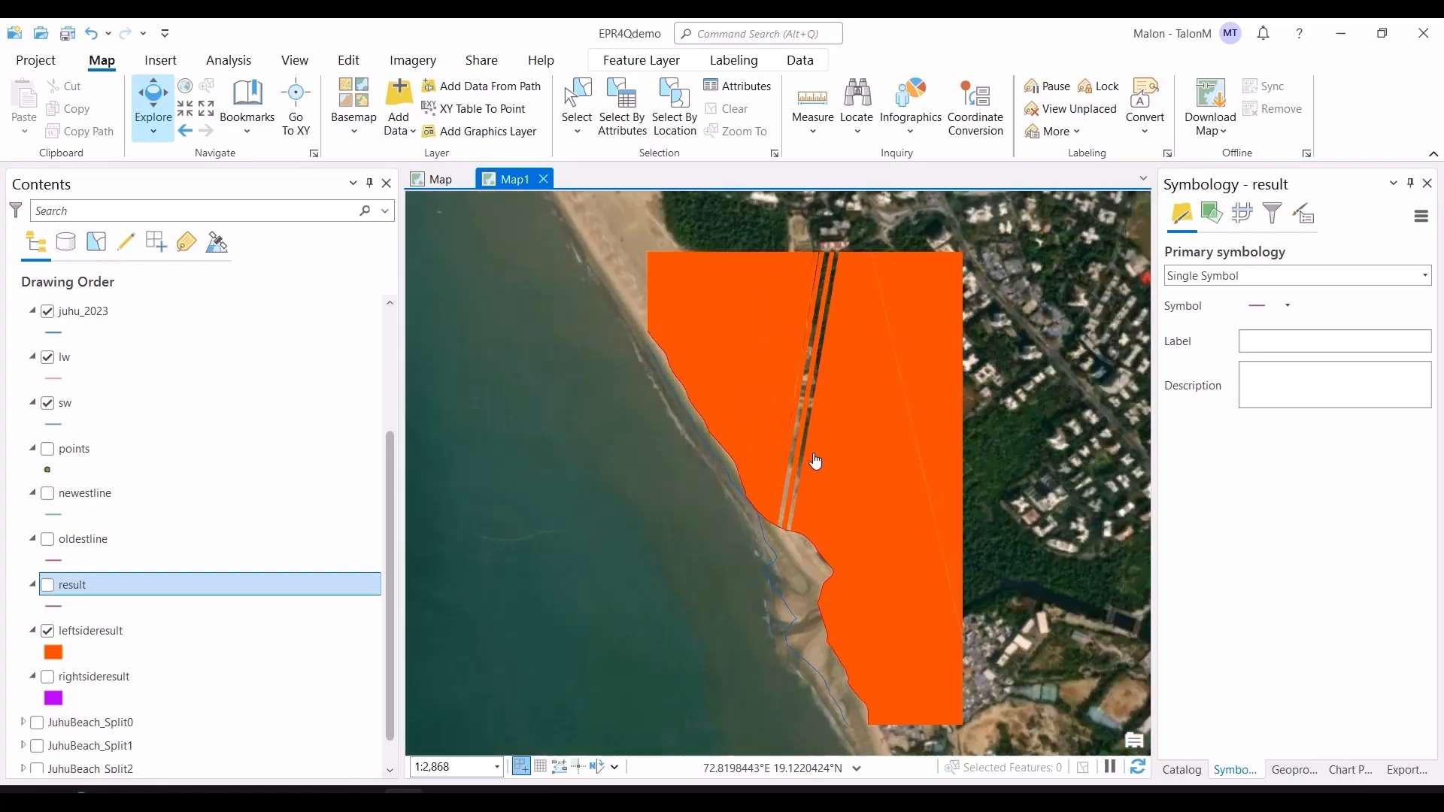
{"action": "scroll", "coordinate": [790, 490], "scroll_direction": "up", "scroll_amount": 1}
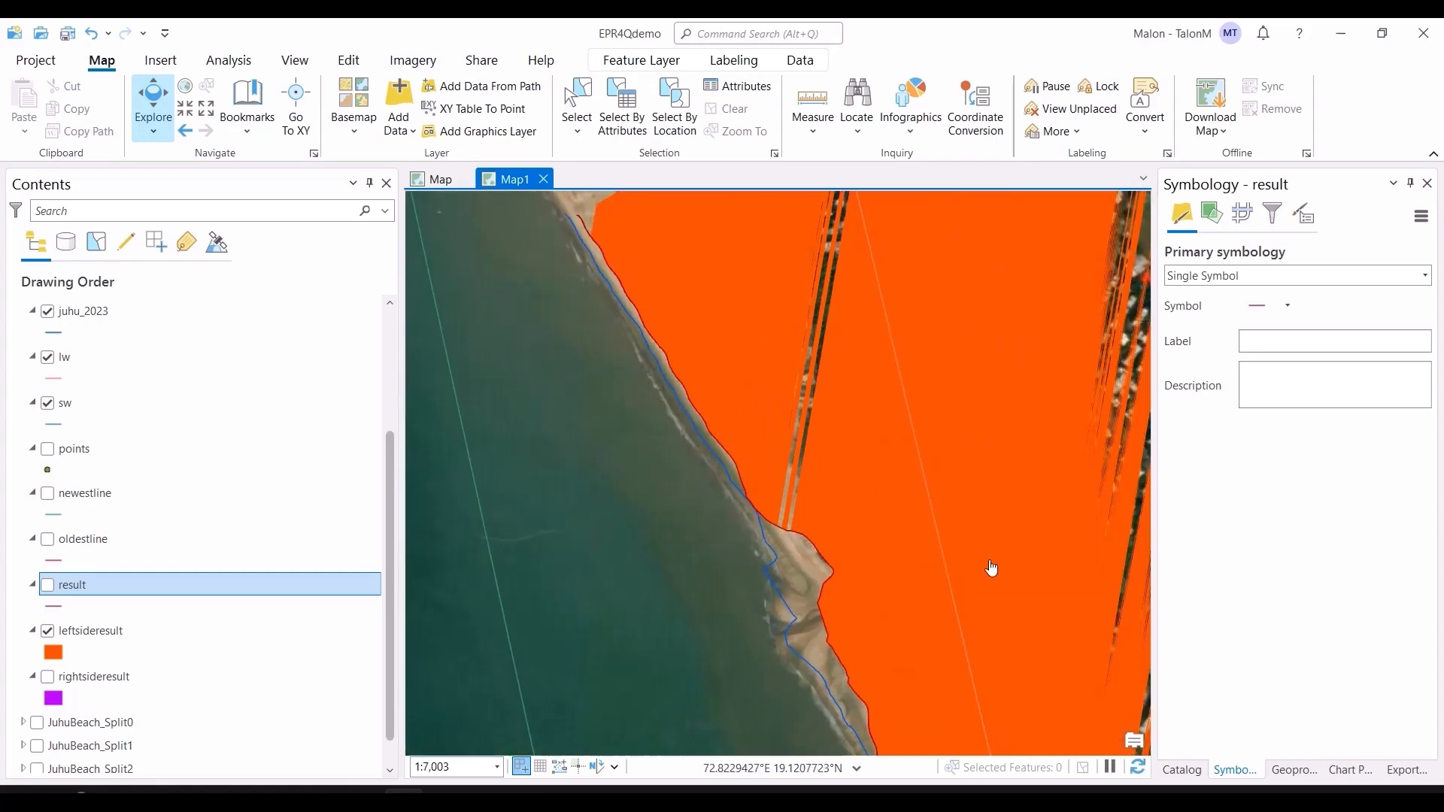
{"action": "scroll", "coordinate": [838, 583], "scroll_direction": "down", "scroll_amount": 3}
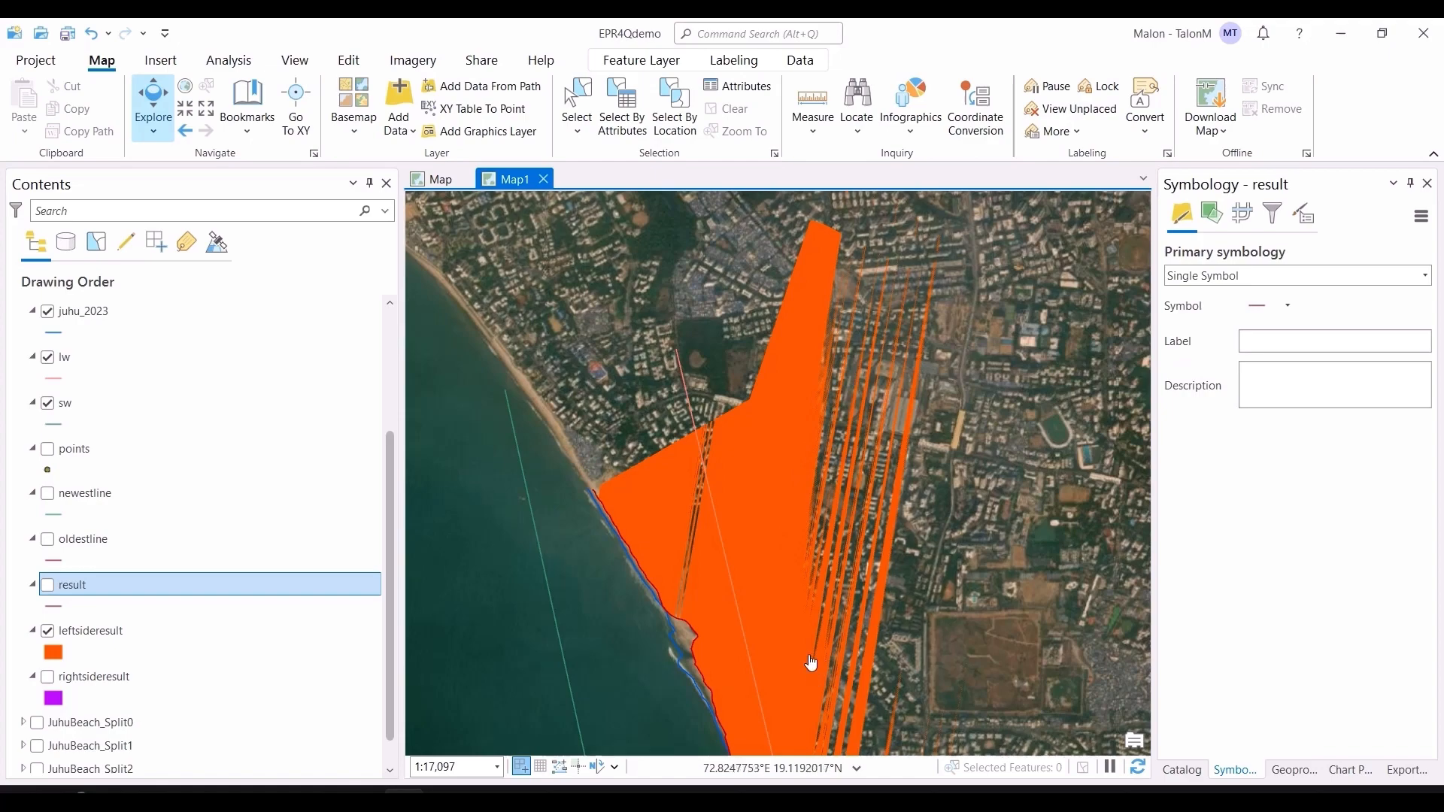
{"action": "scroll", "coordinate": [764, 429], "scroll_direction": "down", "scroll_amount": 3}
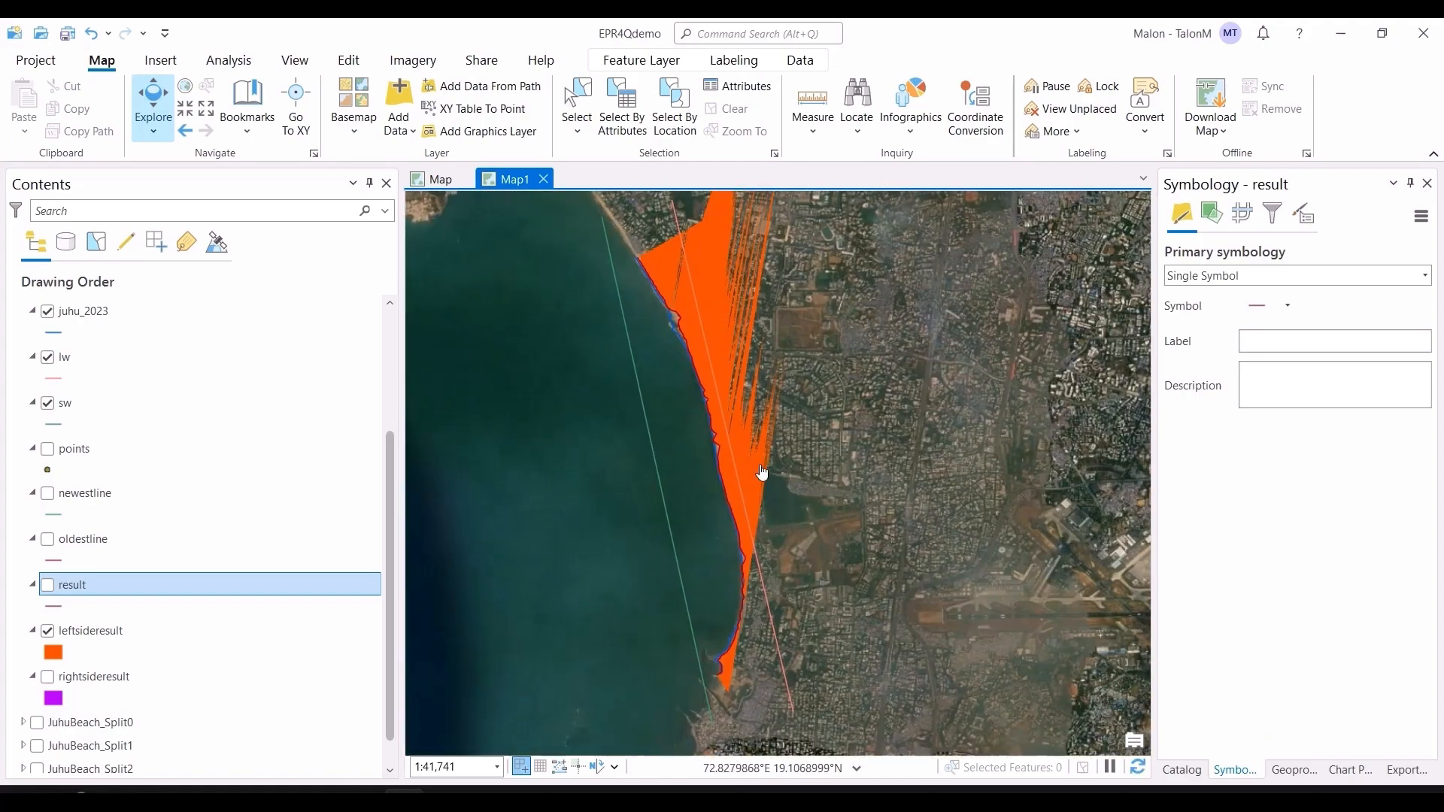
Step: Turn on the oldestline, newestline and points layers
{"action": "left_click", "coordinate": [46, 541]}
{"action": "left_click", "coordinate": [48, 494]}
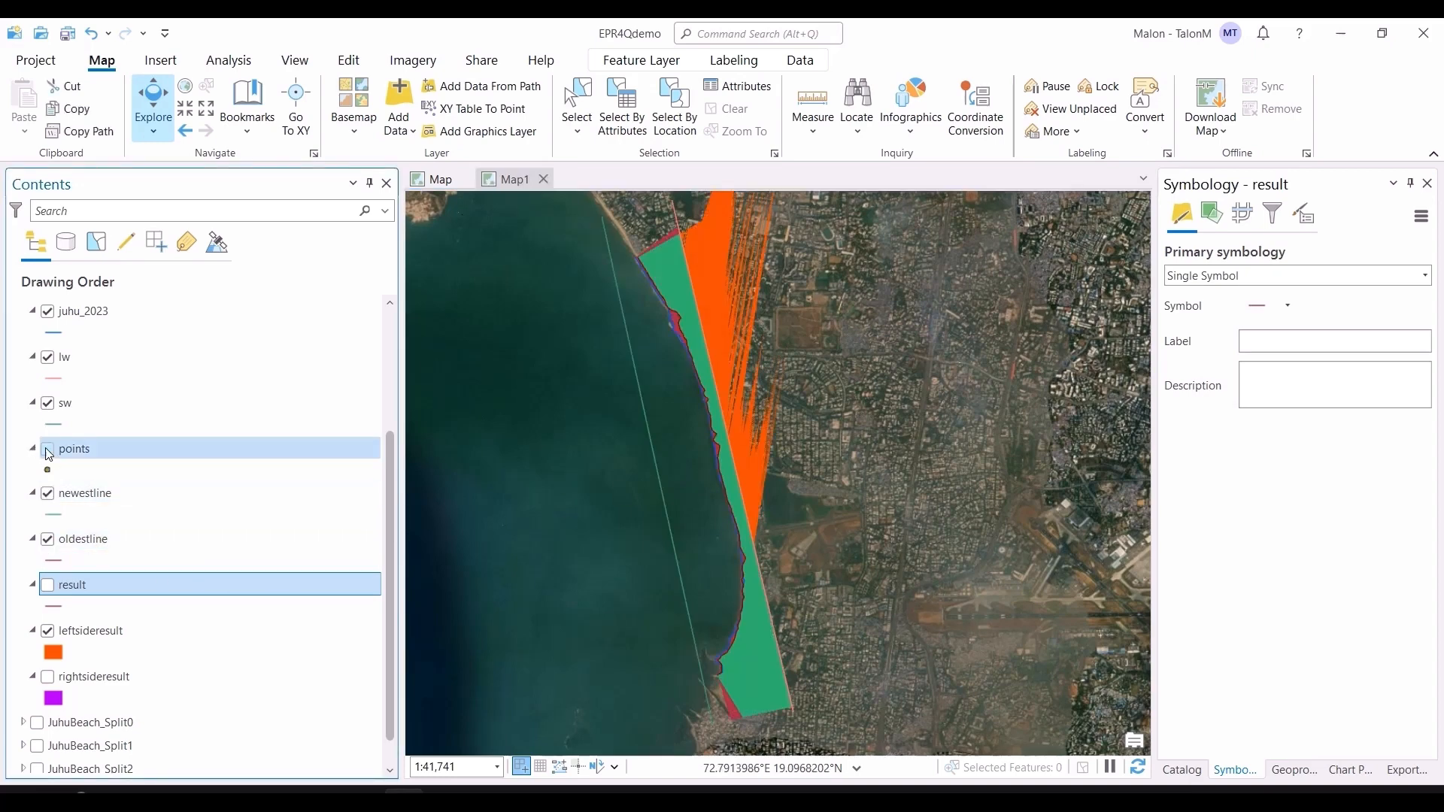
{"action": "left_click", "coordinate": [48, 452]}
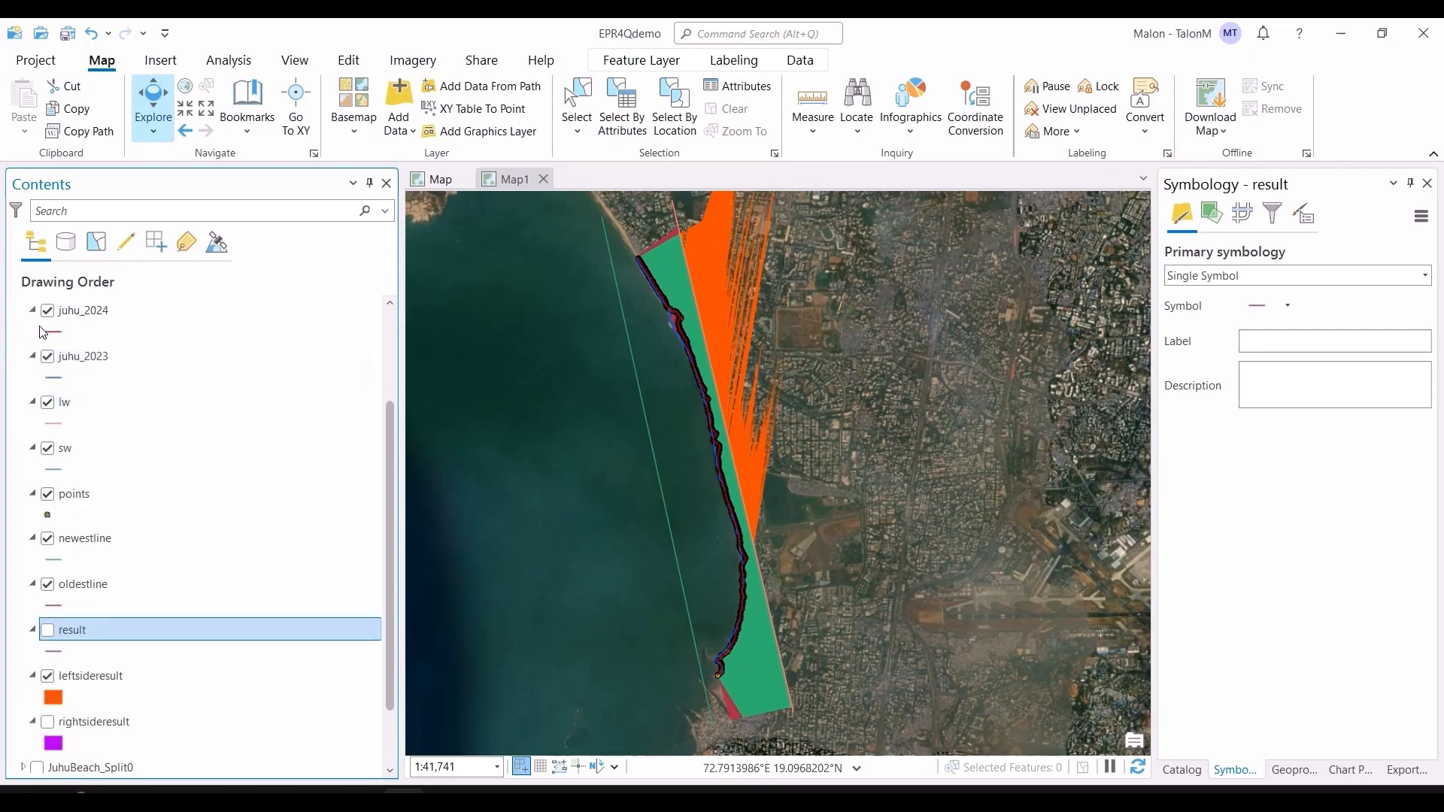
{"action": "left_click", "coordinate": [38, 332]}
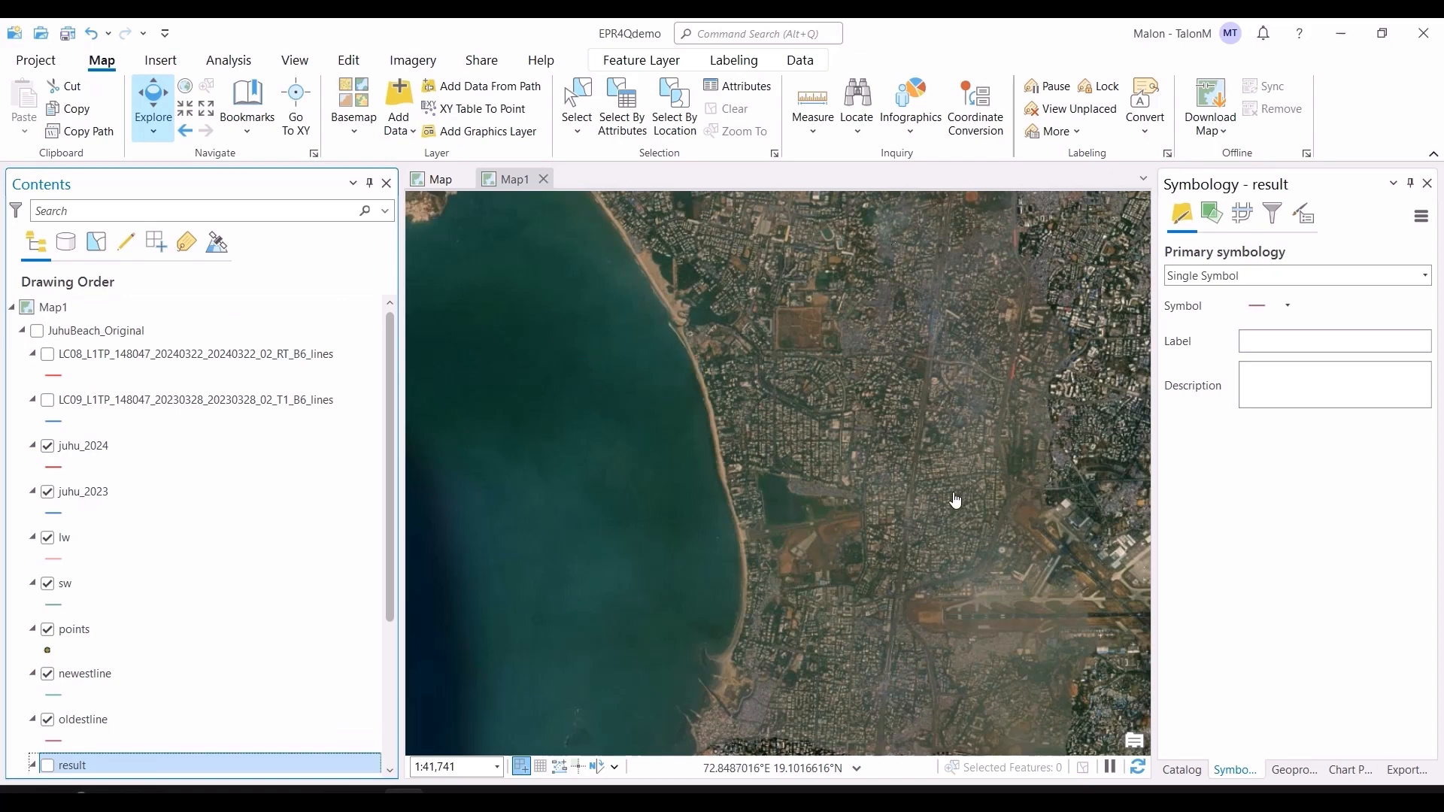
Step: Switch to the browser and read the LinkedIn chat advice about splitting and extending the lines and baseline
{"action": "key", "text": "alt+Tab"}
{"action": "key", "text": "alt+Tab"}
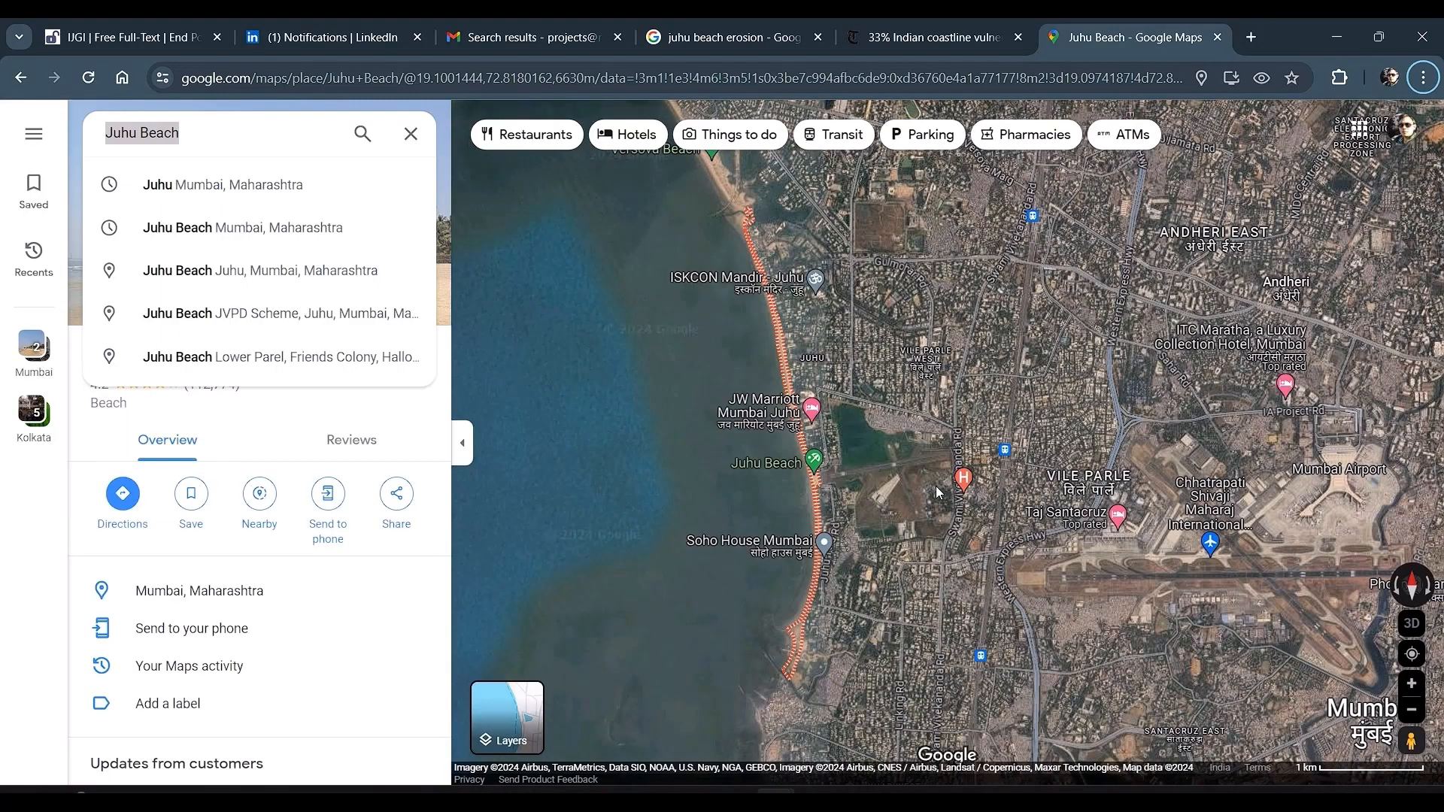
{"action": "left_click", "coordinate": [384, 50]}
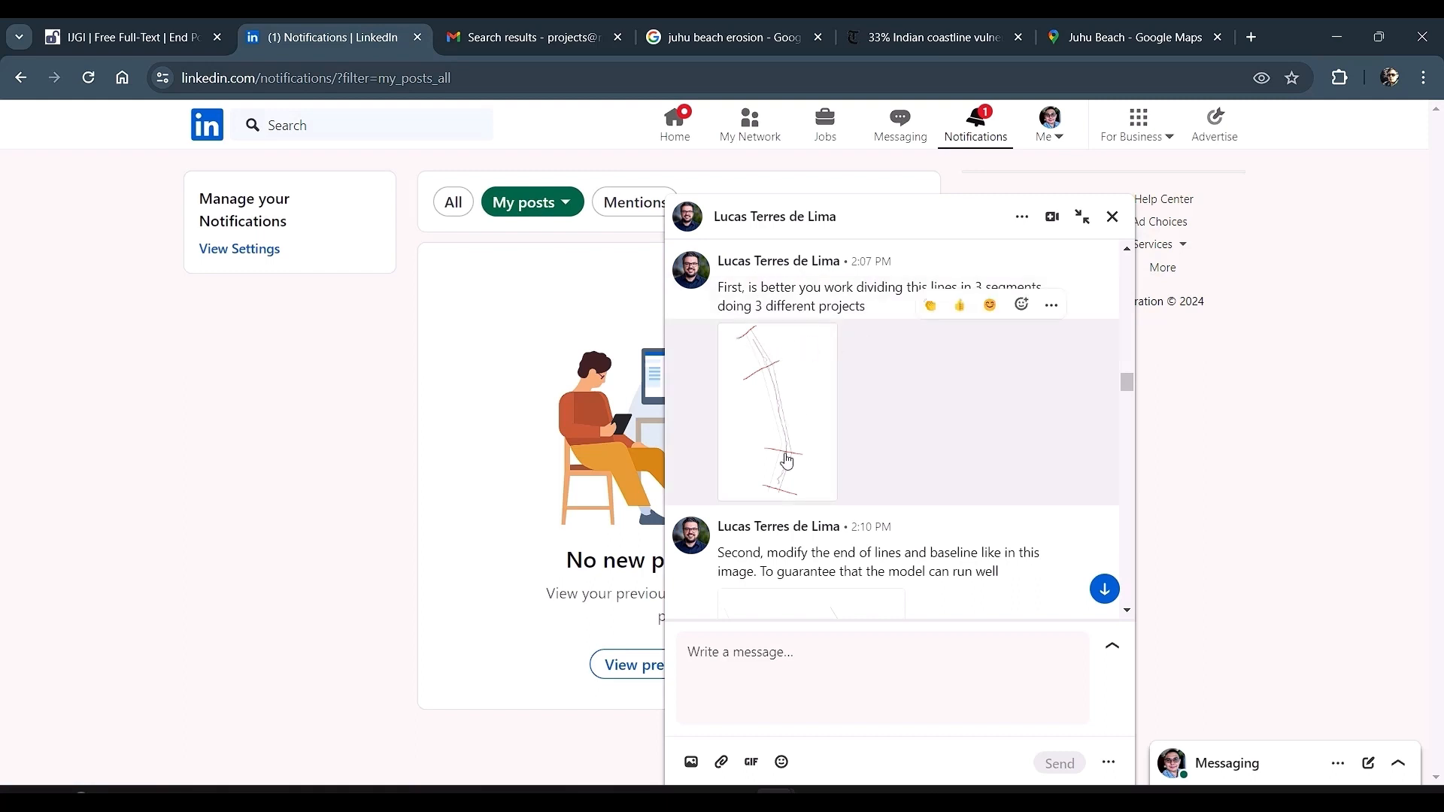
{"action": "scroll", "coordinate": [902, 494], "scroll_direction": "down", "scroll_amount": 3}
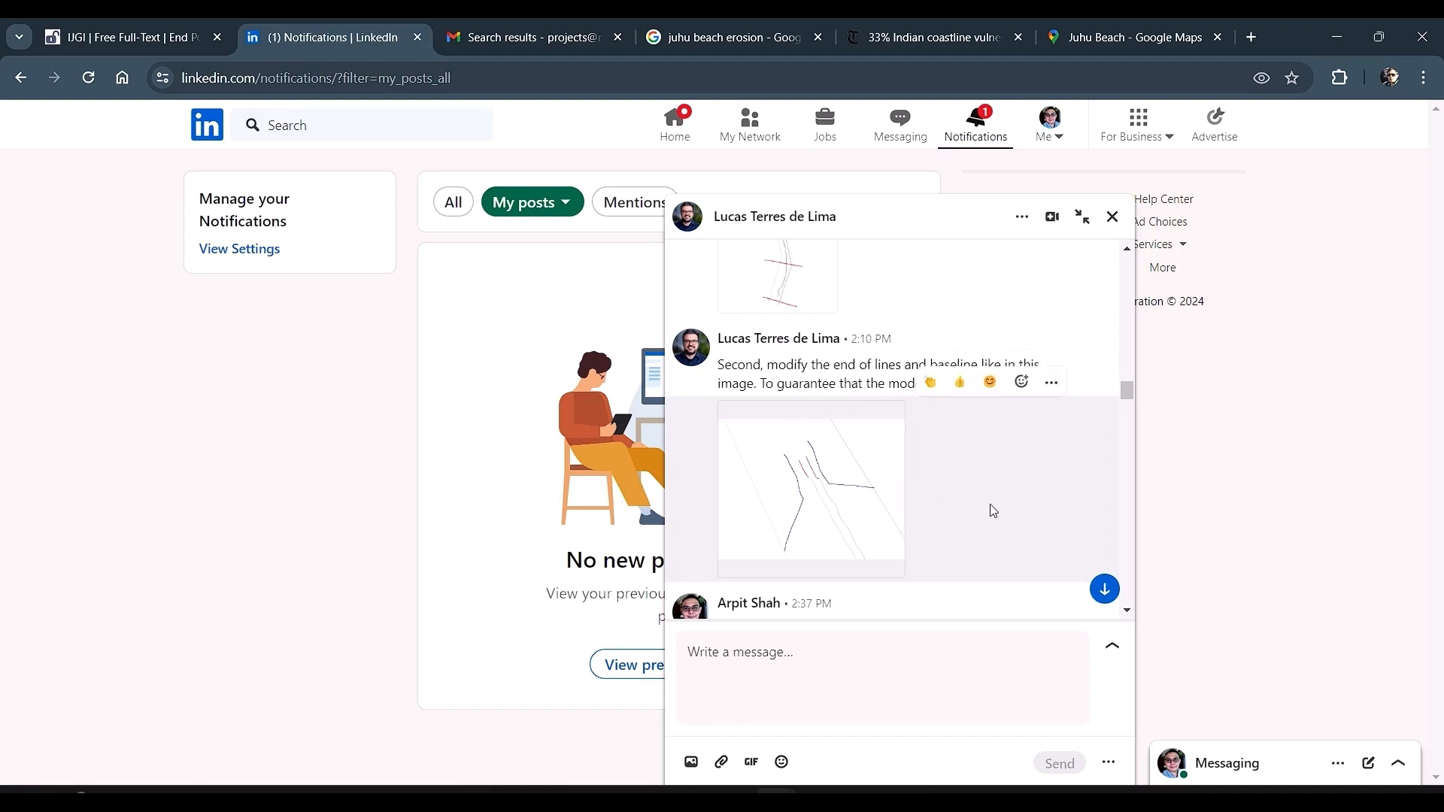
{"action": "scroll", "coordinate": [888, 522], "scroll_direction": "down", "scroll_amount": 4}
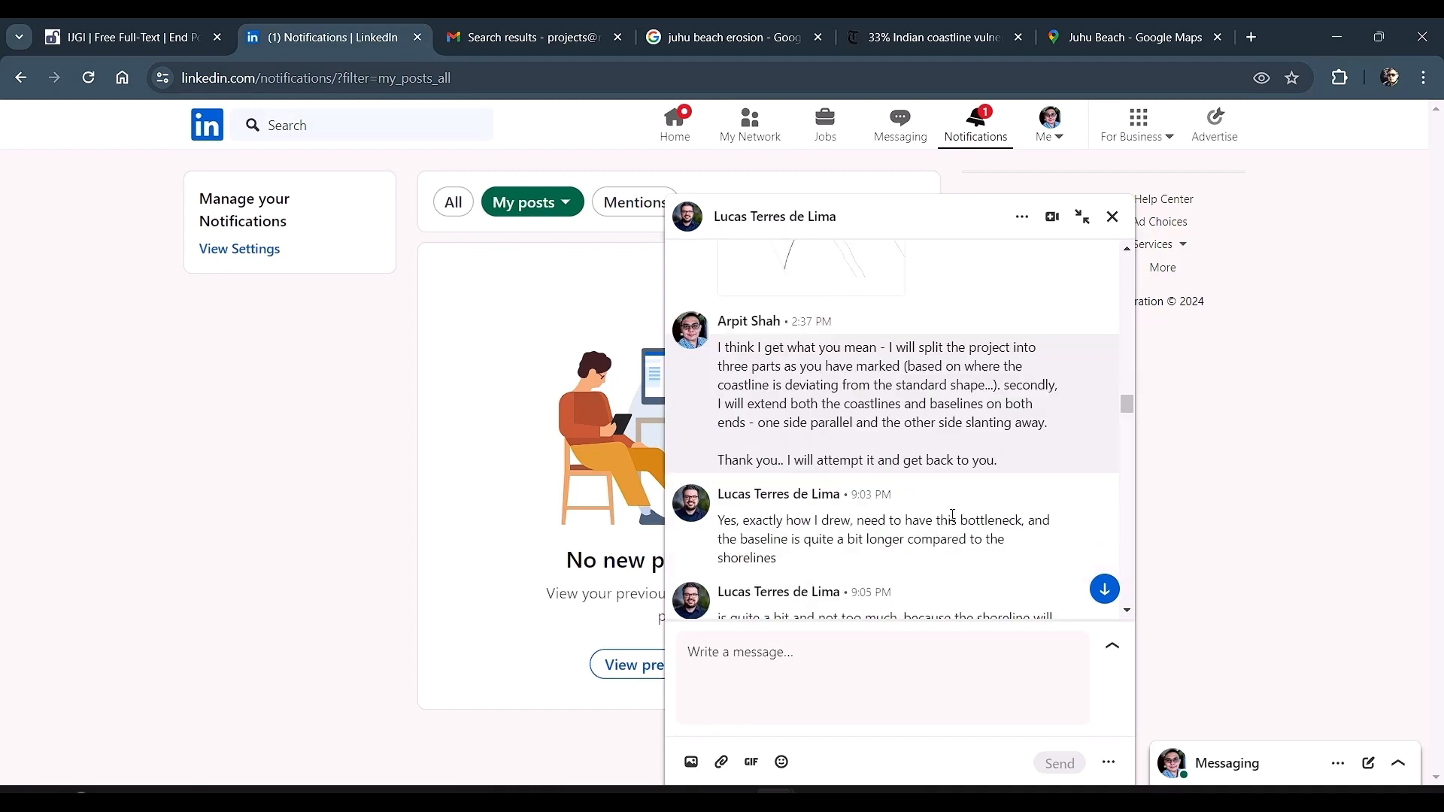
{"action": "scroll", "coordinate": [886, 403], "scroll_direction": "up", "scroll_amount": 6}
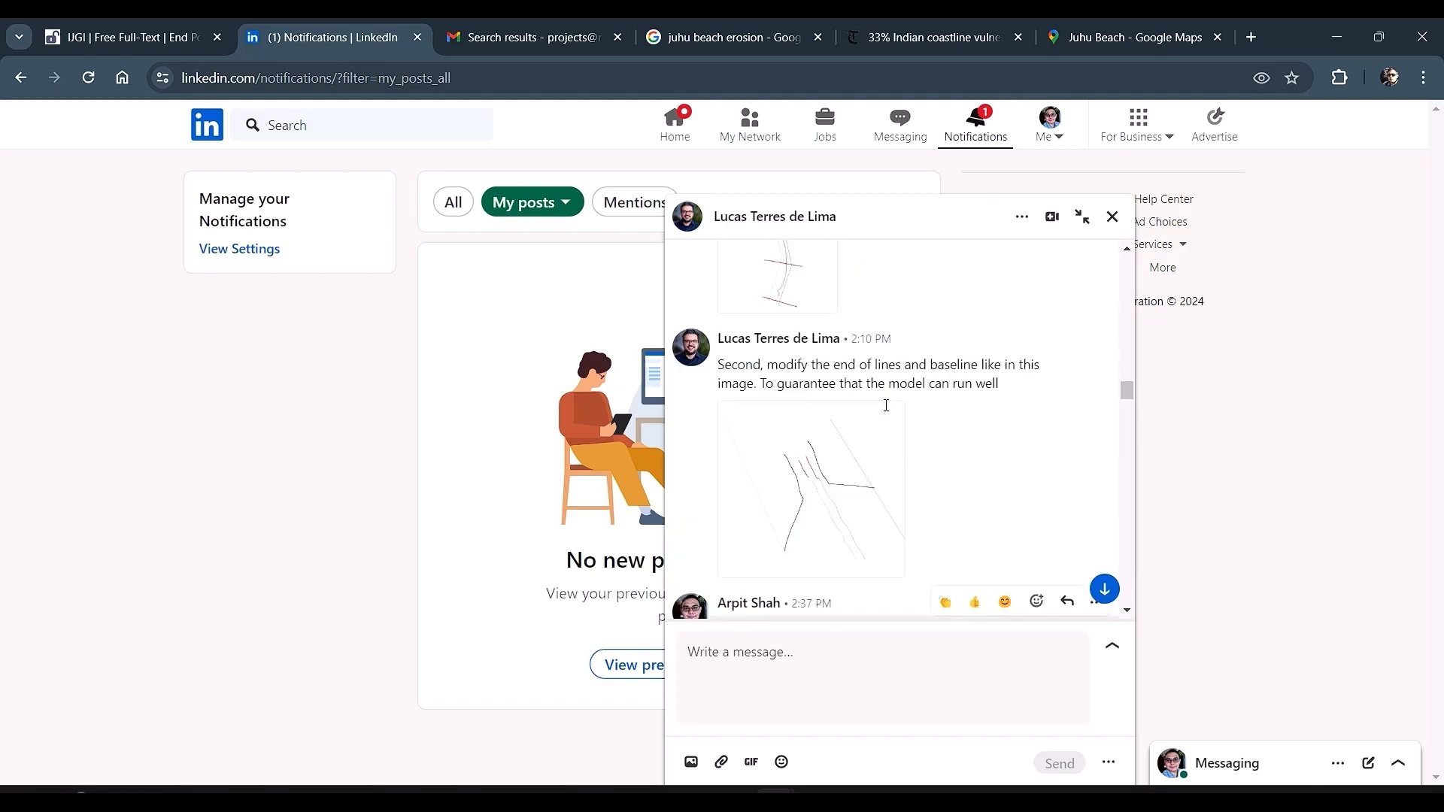
Step: Open the Gmail tab and read the email summarizing EPR4Q troubleshooting questions and answers
{"action": "left_click", "coordinate": [493, 38]}
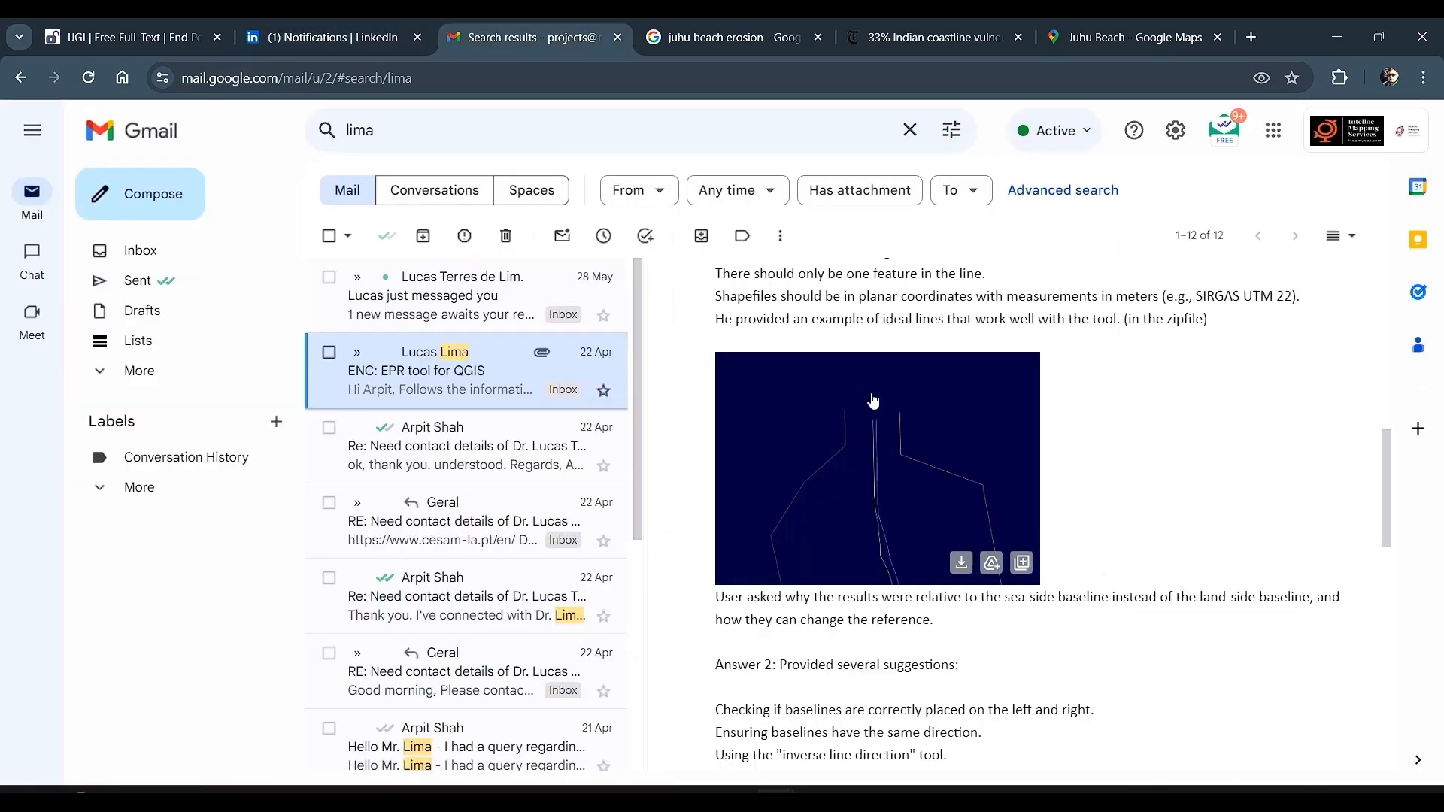
{"action": "scroll", "coordinate": [878, 348], "scroll_direction": "up", "scroll_amount": 4}
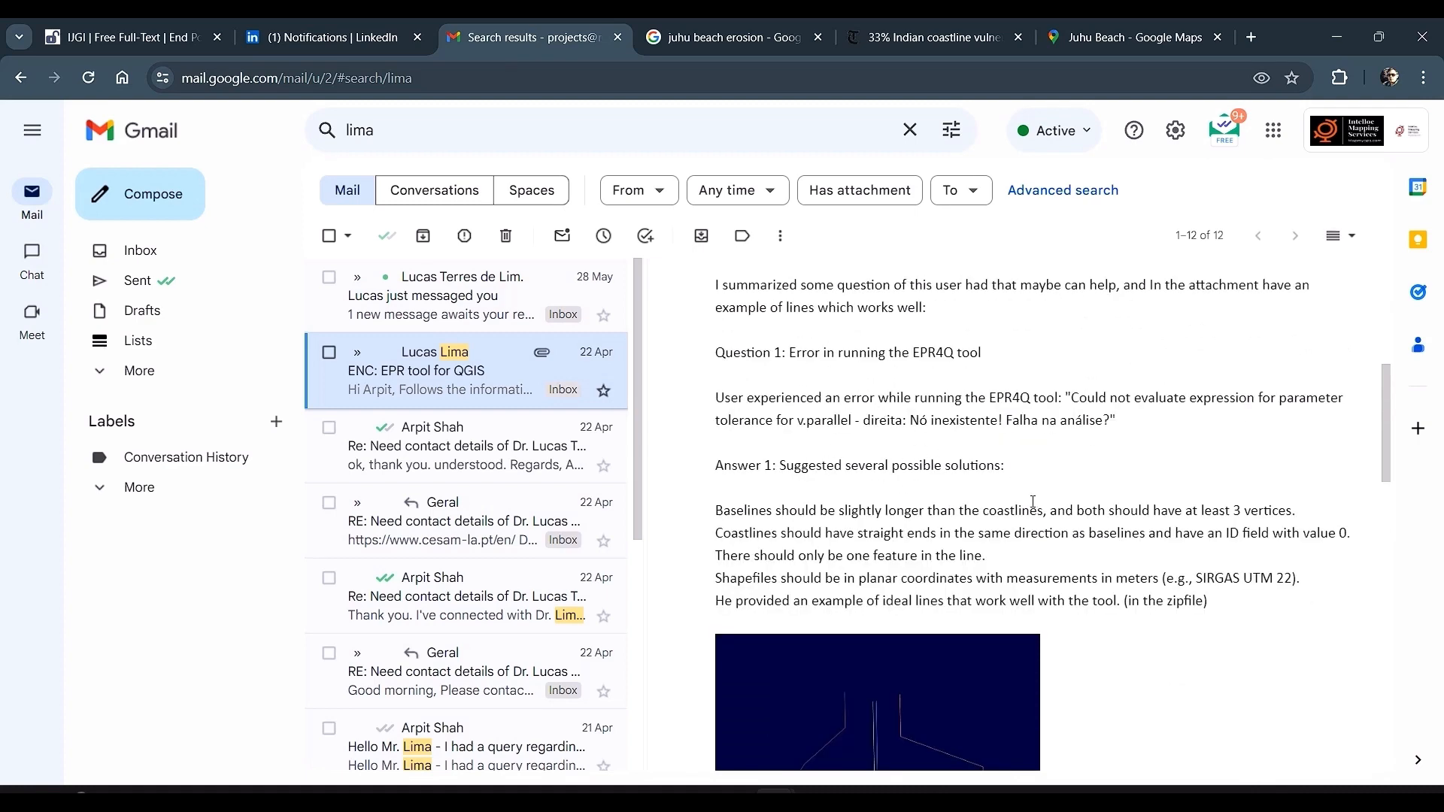
{"action": "scroll", "coordinate": [979, 536], "scroll_direction": "down", "scroll_amount": 1}
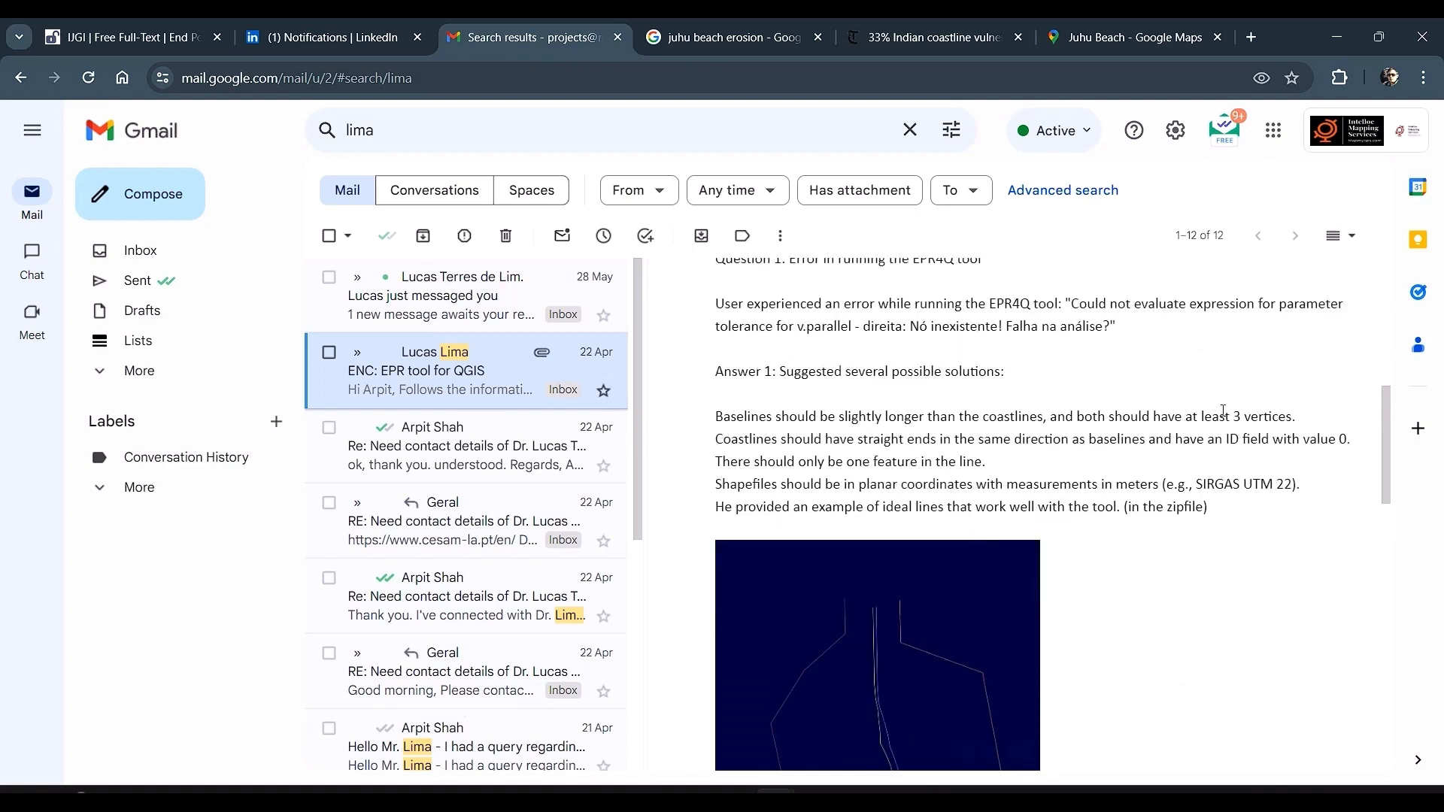
{"action": "scroll", "coordinate": [946, 472], "scroll_direction": "down", "scroll_amount": 1}
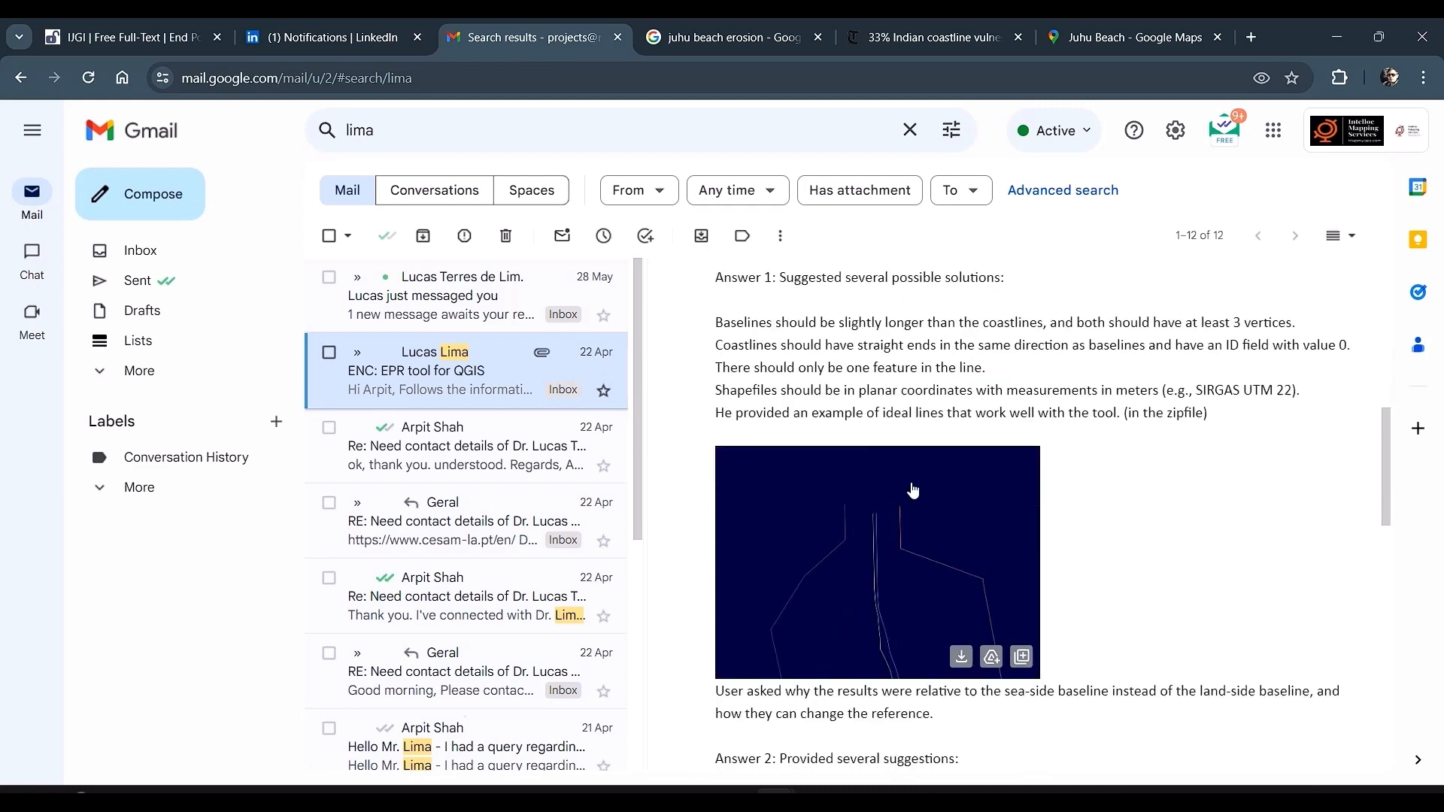
{"action": "scroll", "coordinate": [910, 489], "scroll_direction": "down", "scroll_amount": 3}
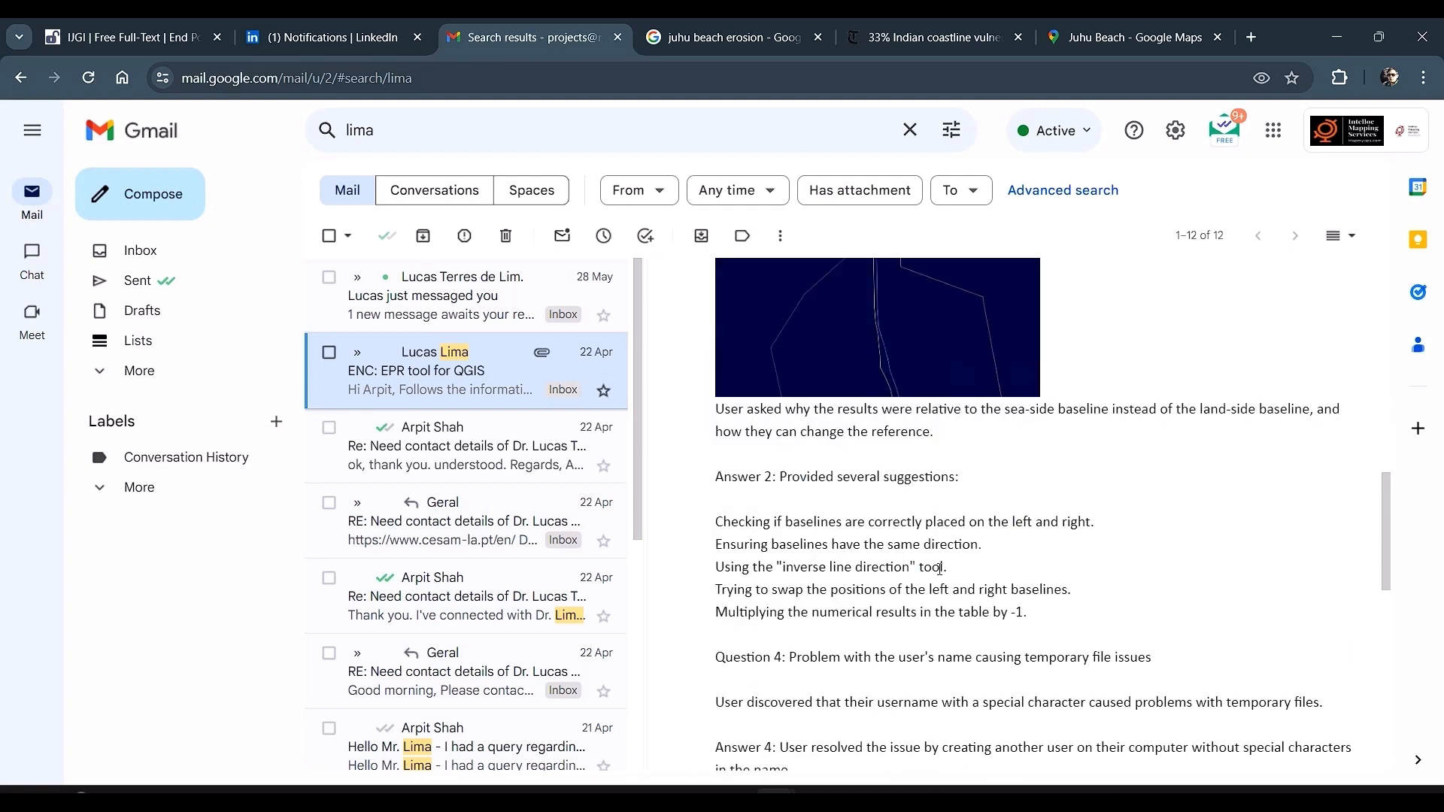
{"action": "scroll", "coordinate": [940, 568], "scroll_direction": "down", "scroll_amount": 1}
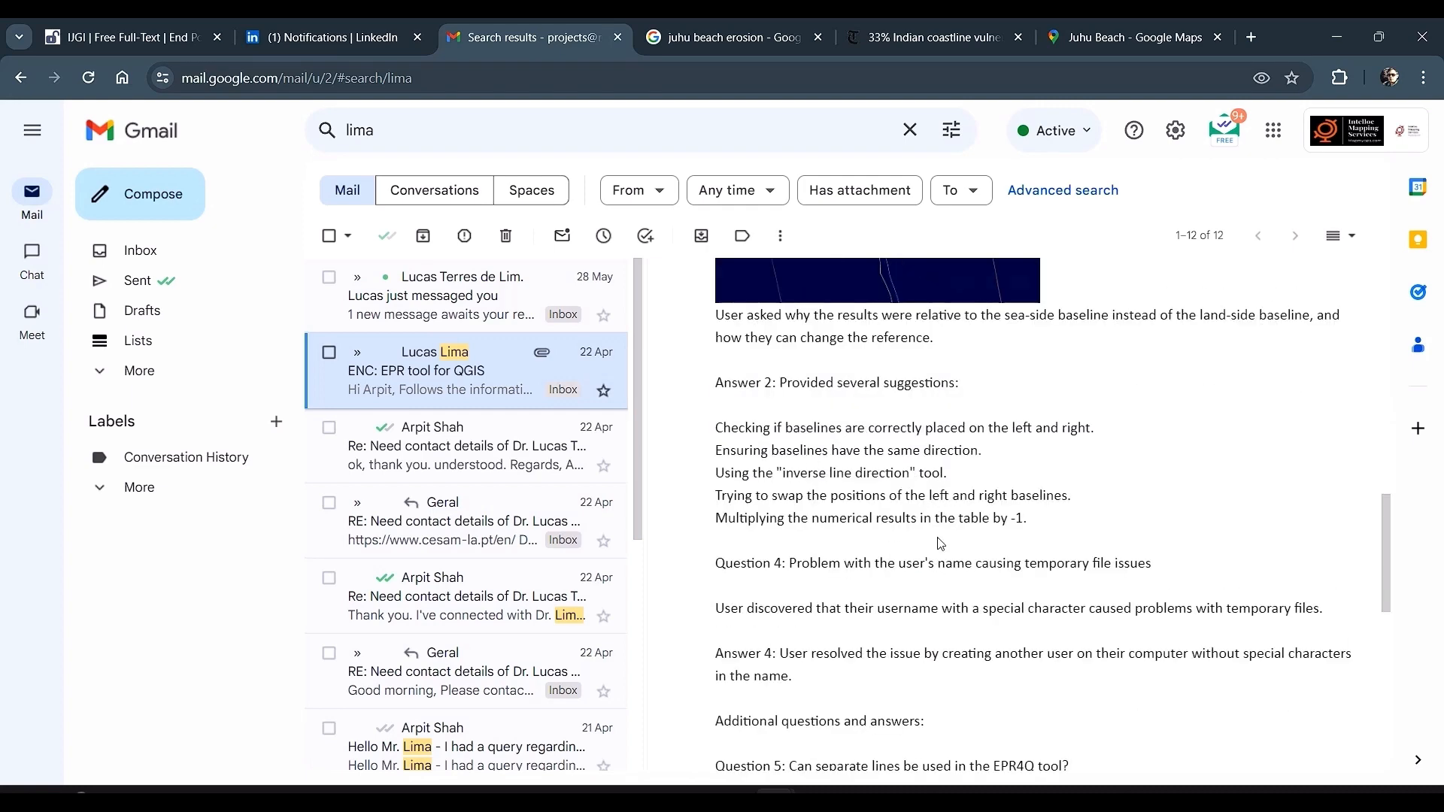
{"action": "scroll", "coordinate": [940, 543], "scroll_direction": "down", "scroll_amount": 3}
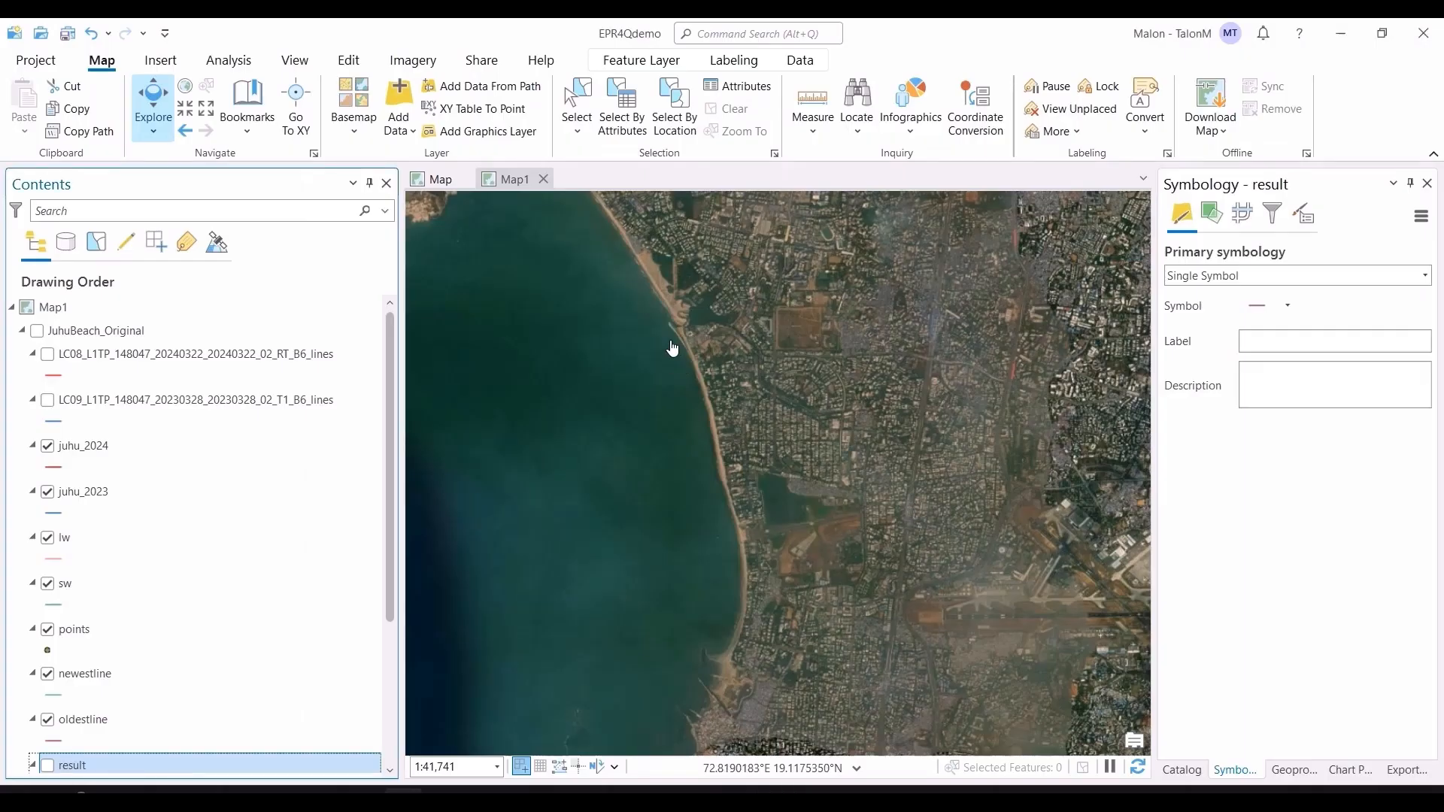
Step: Turn on the JuhuBeach_Original group and turn off the juhu_2024, juhu_2023, lw and sw layers
{"action": "left_click", "coordinate": [37, 331]}
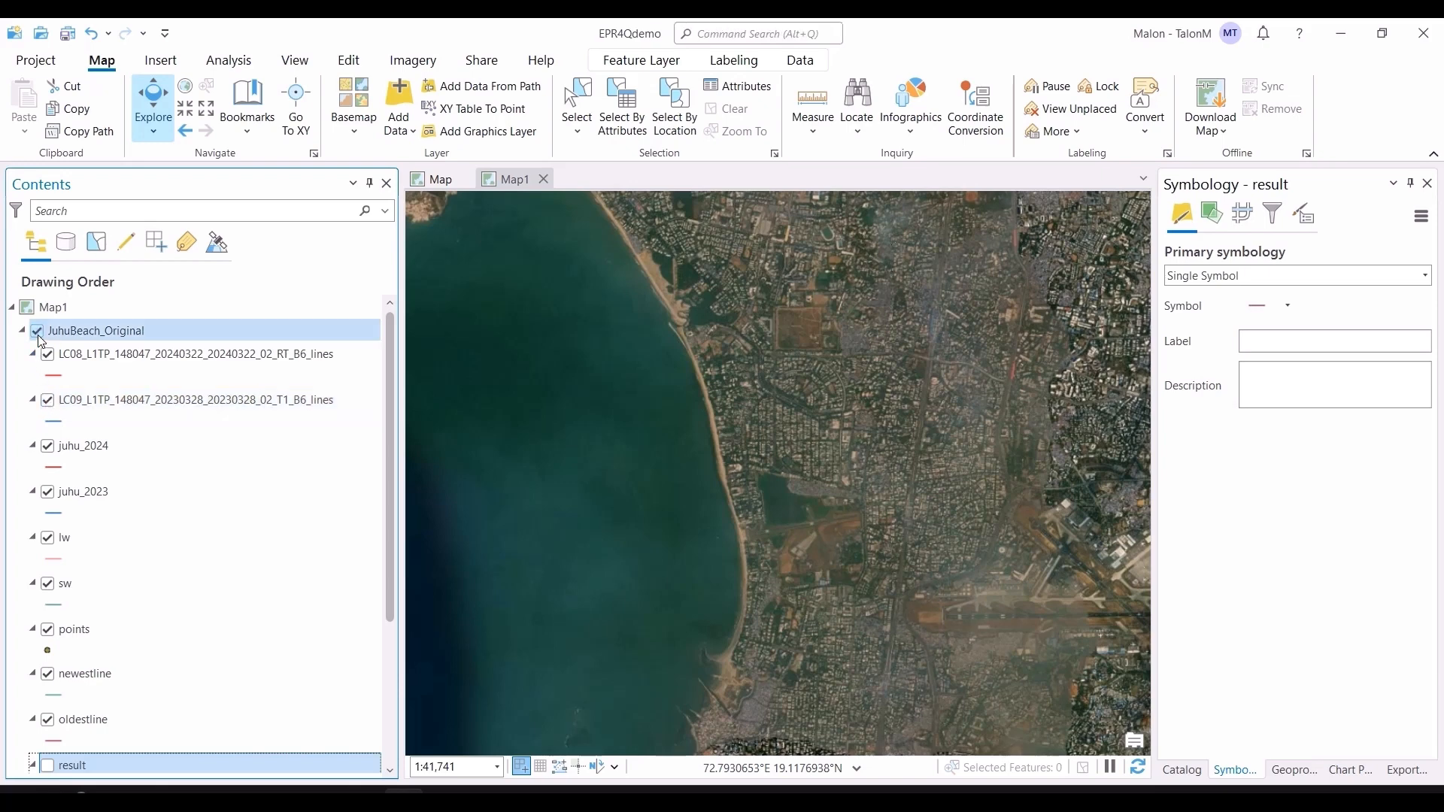
{"action": "left_click", "coordinate": [47, 446]}
{"action": "left_click", "coordinate": [48, 492]}
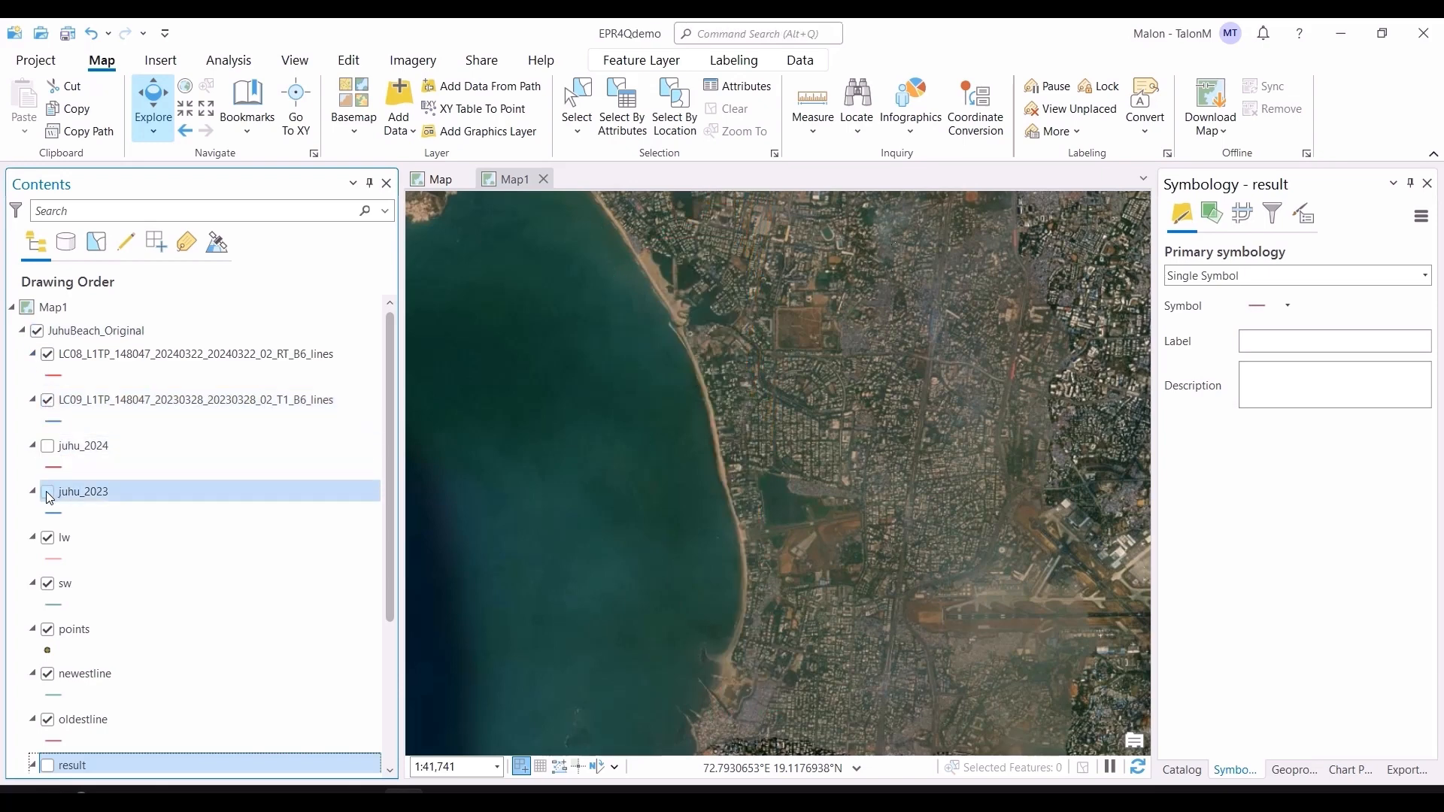
{"action": "left_click", "coordinate": [46, 538]}
{"action": "left_click", "coordinate": [43, 584]}
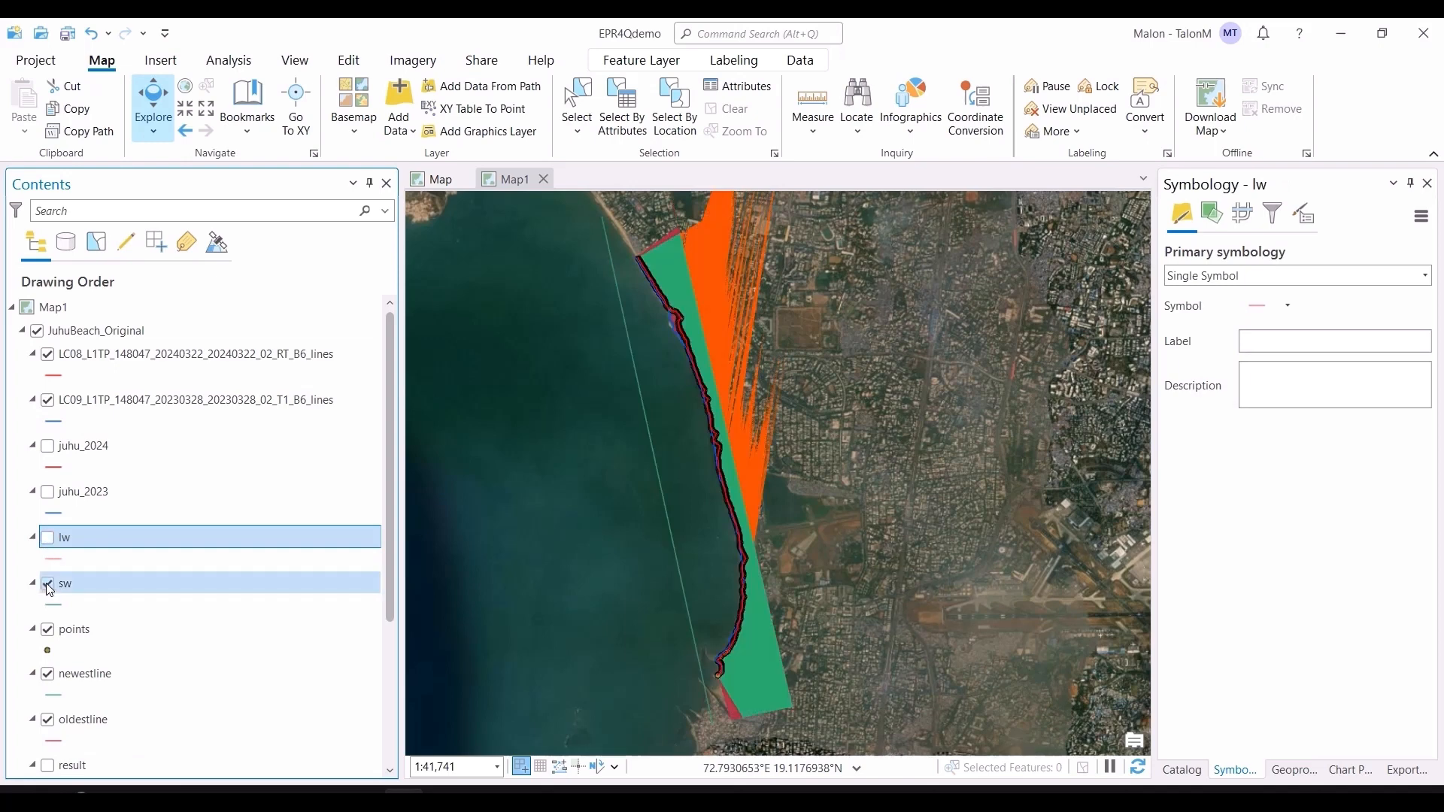
Step: Turn off the points, newestline, oldestline and leftsideresult layers
{"action": "left_click", "coordinate": [48, 629]}
{"action": "left_click", "coordinate": [47, 673]}
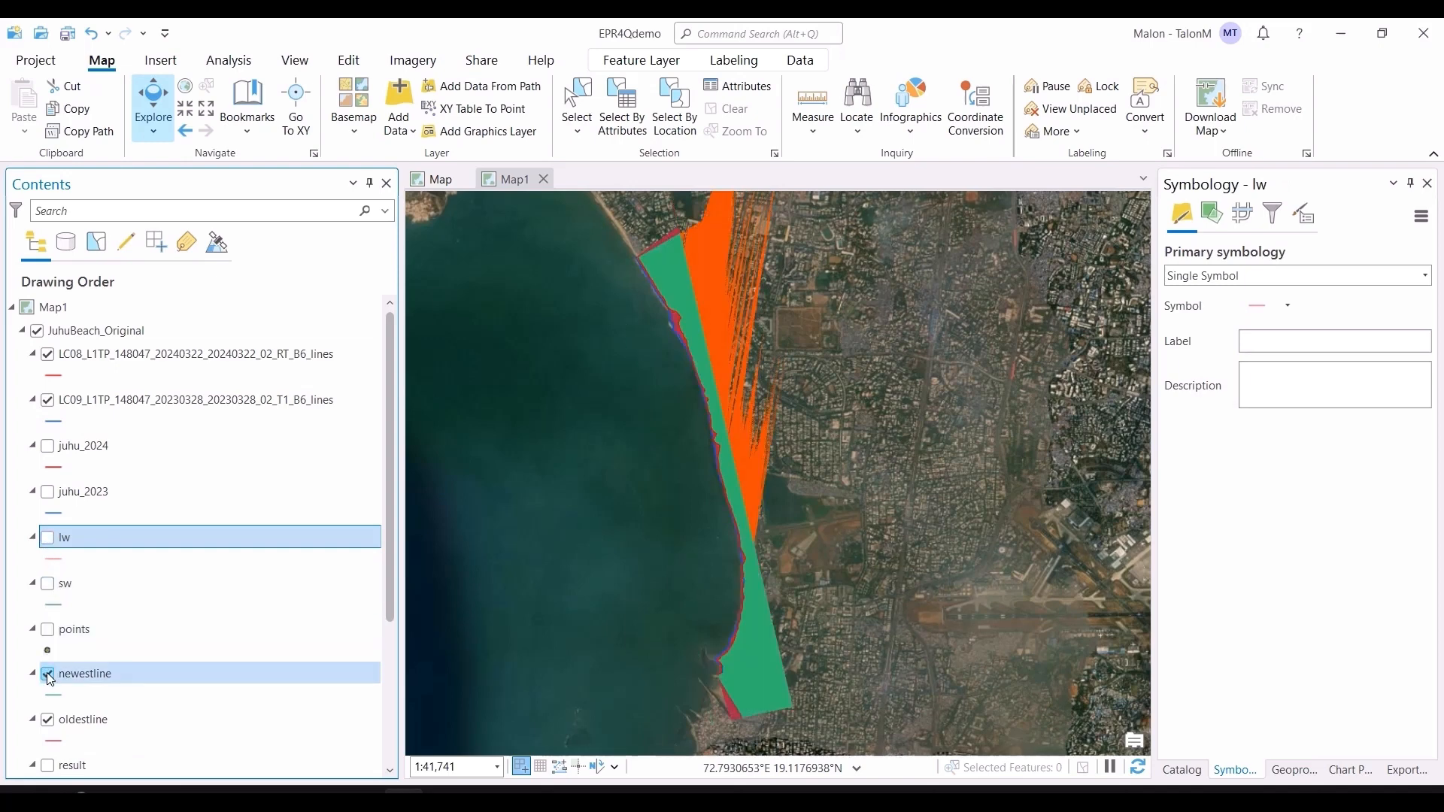
{"action": "left_click", "coordinate": [48, 673]}
{"action": "scroll", "coordinate": [67, 581], "scroll_direction": "down", "scroll_amount": 2}
{"action": "left_click", "coordinate": [47, 629]}
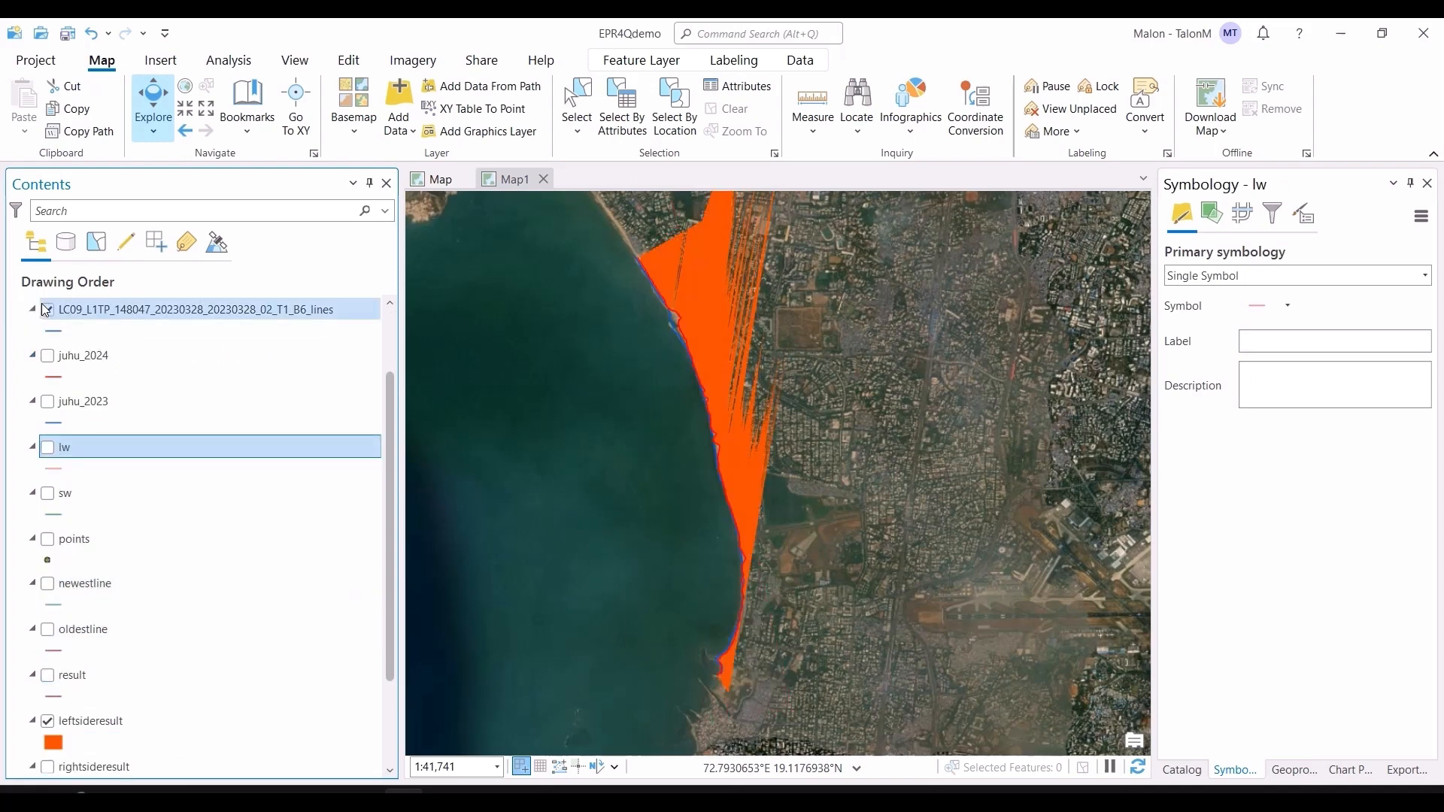
{"action": "scroll", "coordinate": [53, 324], "scroll_direction": "up", "scroll_amount": 2}
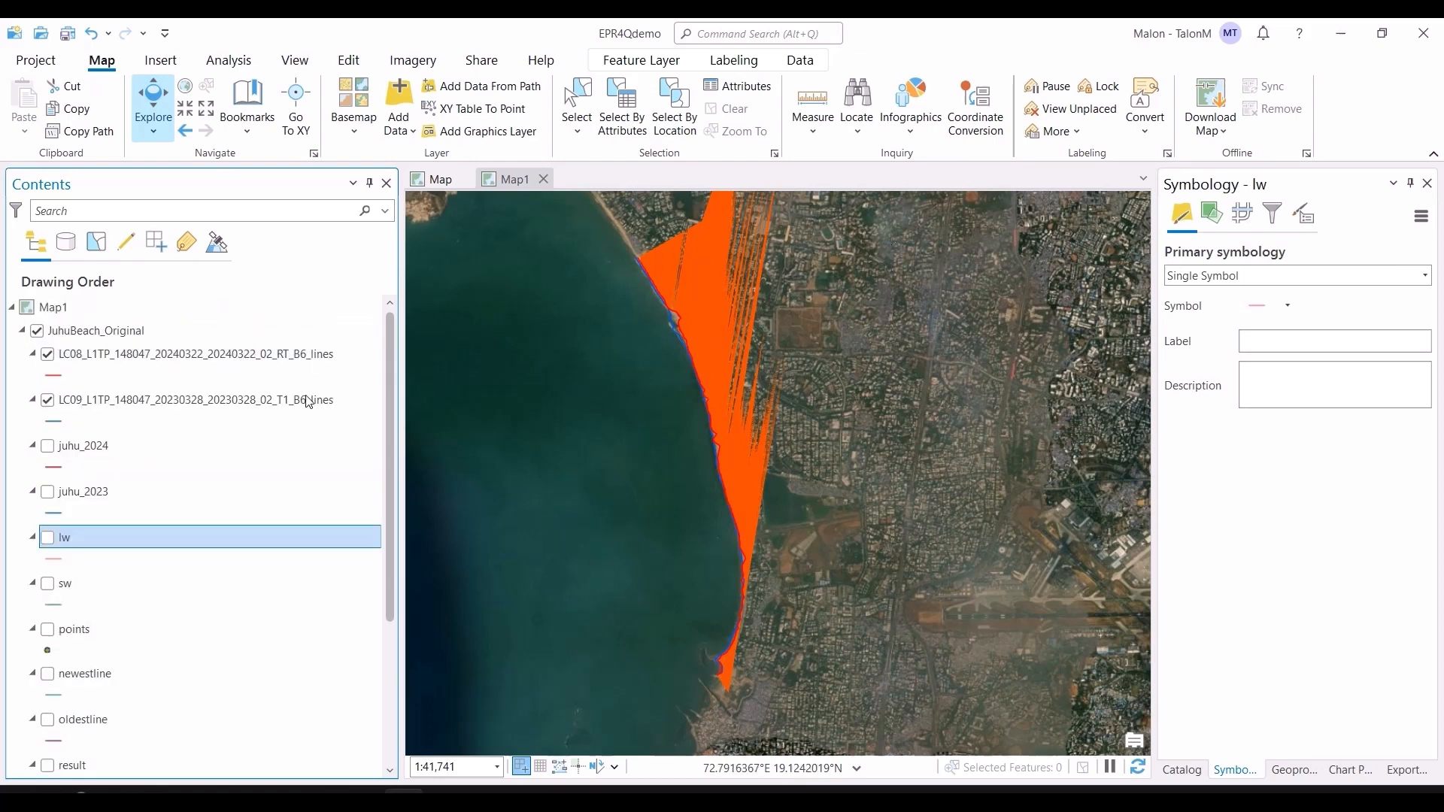
{"action": "scroll", "coordinate": [224, 445], "scroll_direction": "down", "scroll_amount": 4}
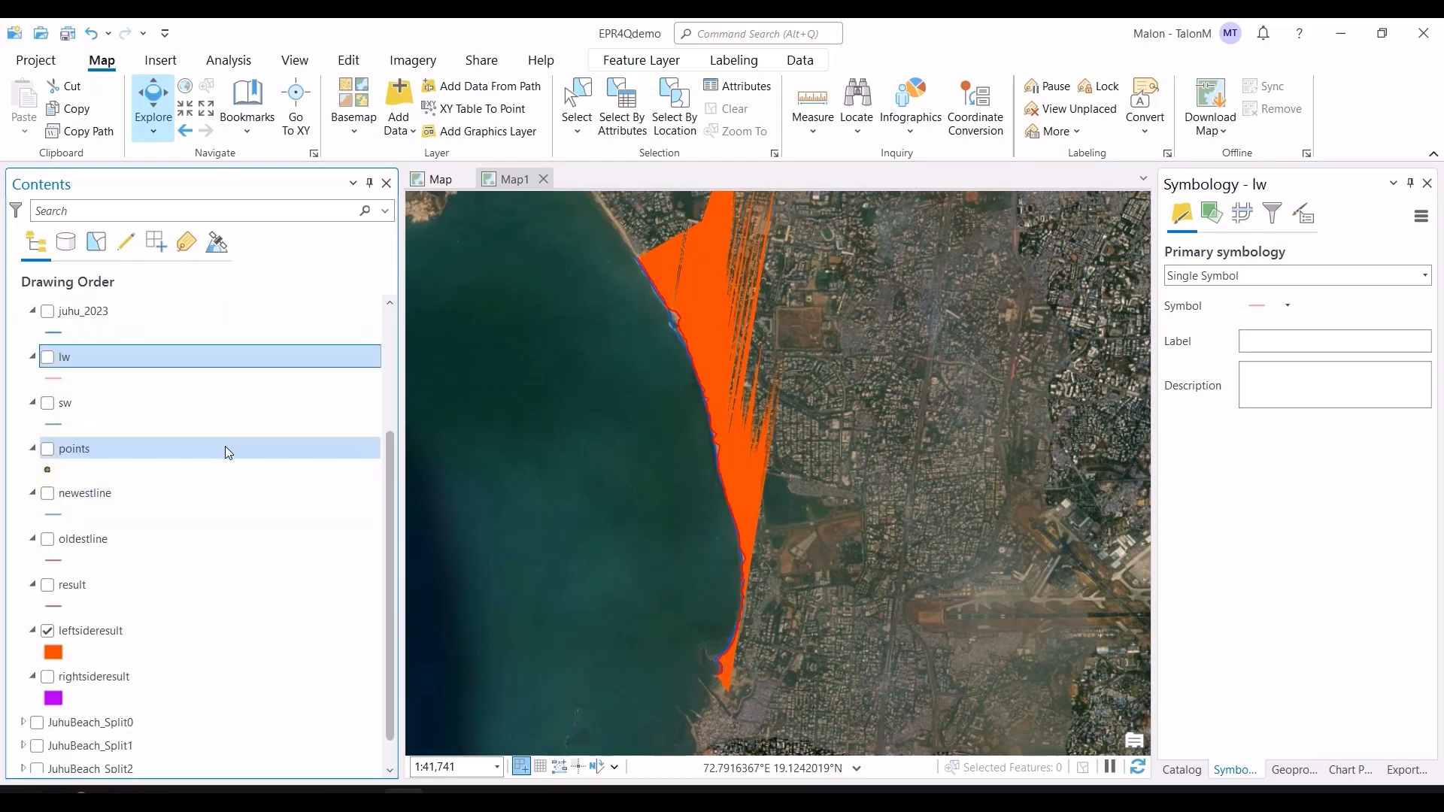
{"action": "left_click", "coordinate": [47, 632]}
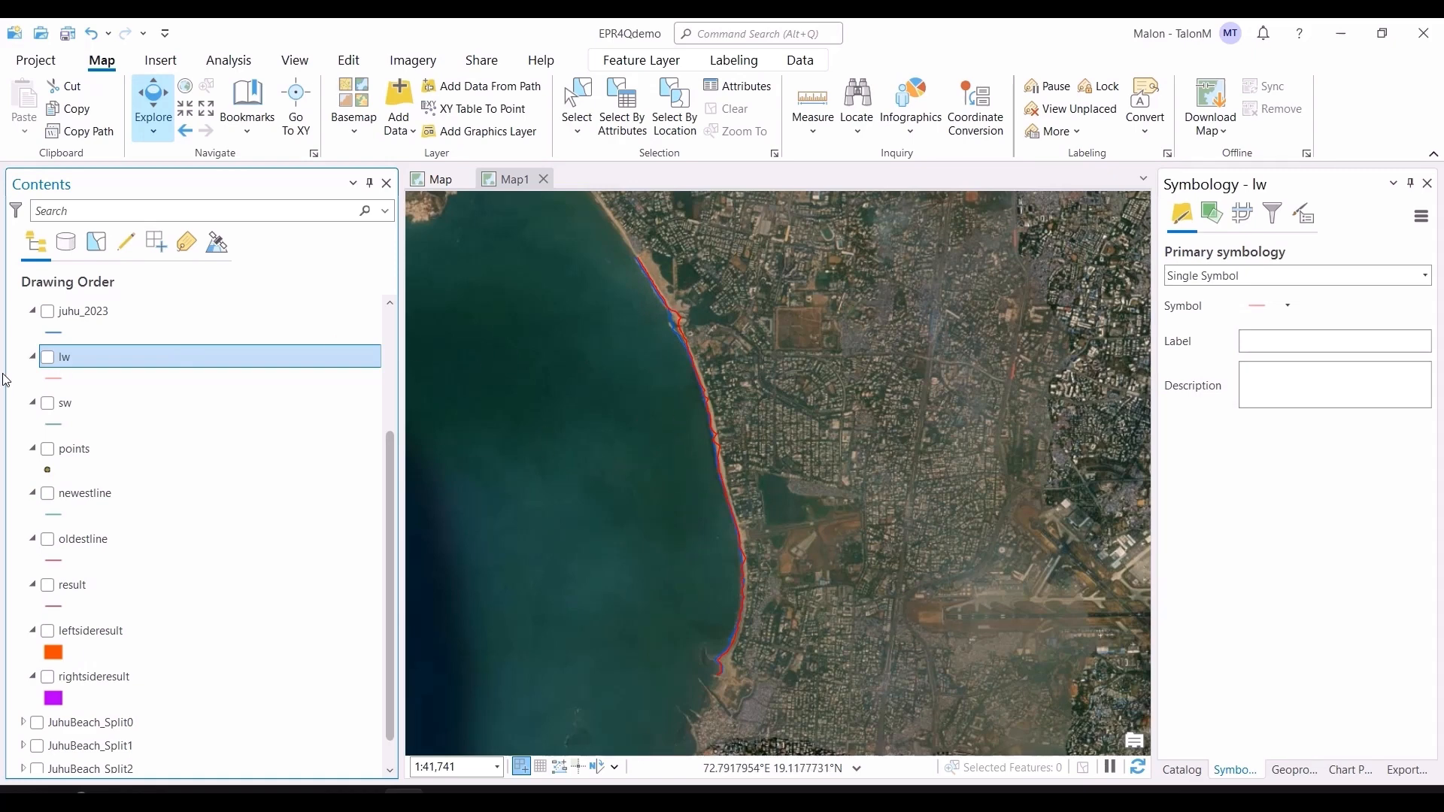
Step: Turn off and collapse the JuhuBeach_Original group
{"action": "scroll", "coordinate": [38, 350], "scroll_direction": "up", "scroll_amount": 4}
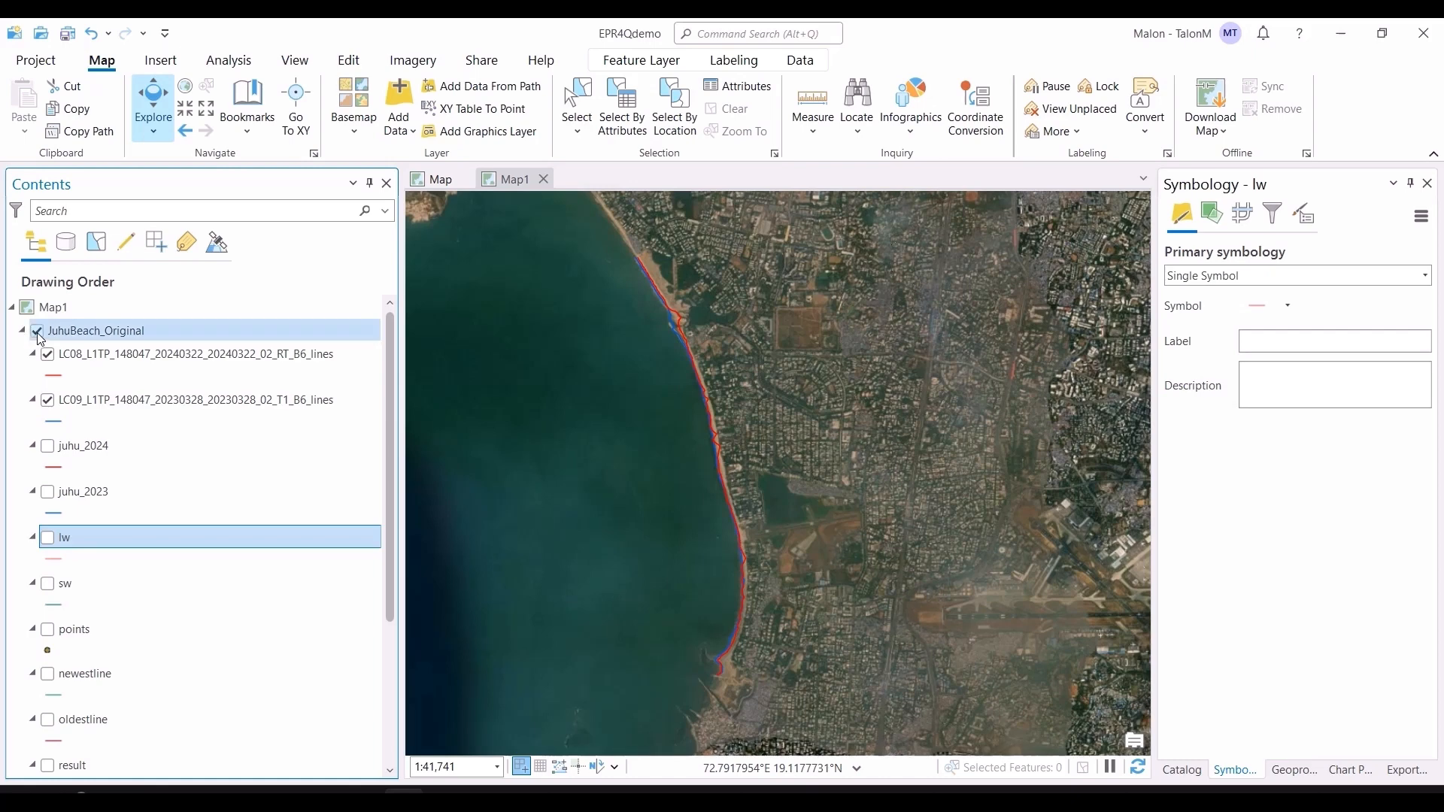
{"action": "left_click", "coordinate": [39, 332]}
{"action": "scroll", "coordinate": [56, 509], "scroll_direction": "down", "scroll_amount": 2}
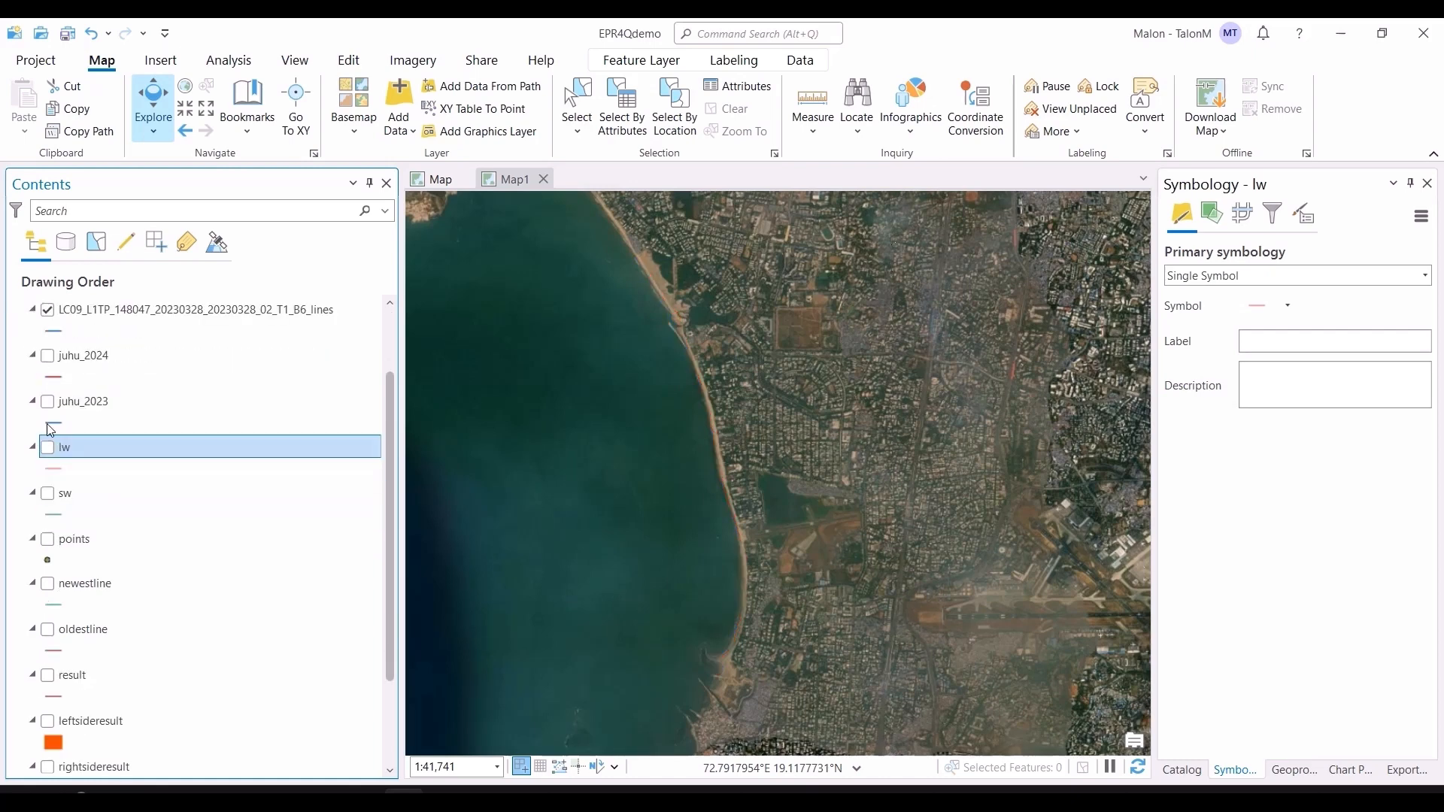
{"action": "scroll", "coordinate": [23, 353], "scroll_direction": "up", "scroll_amount": 2}
{"action": "left_click", "coordinate": [23, 331]}
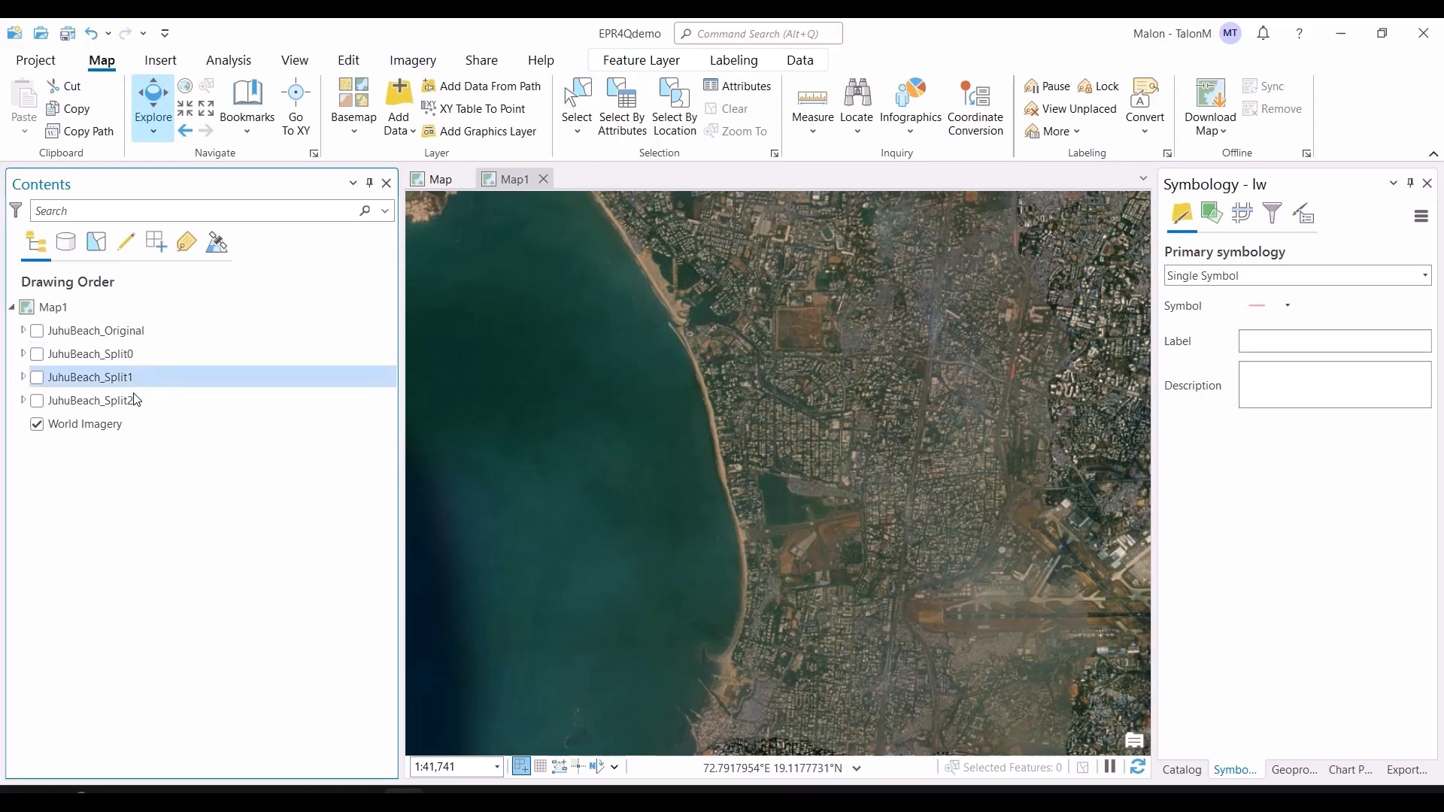
Step: Turn on and expand the JuhuBeach_Split0 group and inspect its juhu_2024_0 and juhu_2023_0 lines along the shore
{"action": "left_click", "coordinate": [37, 354]}
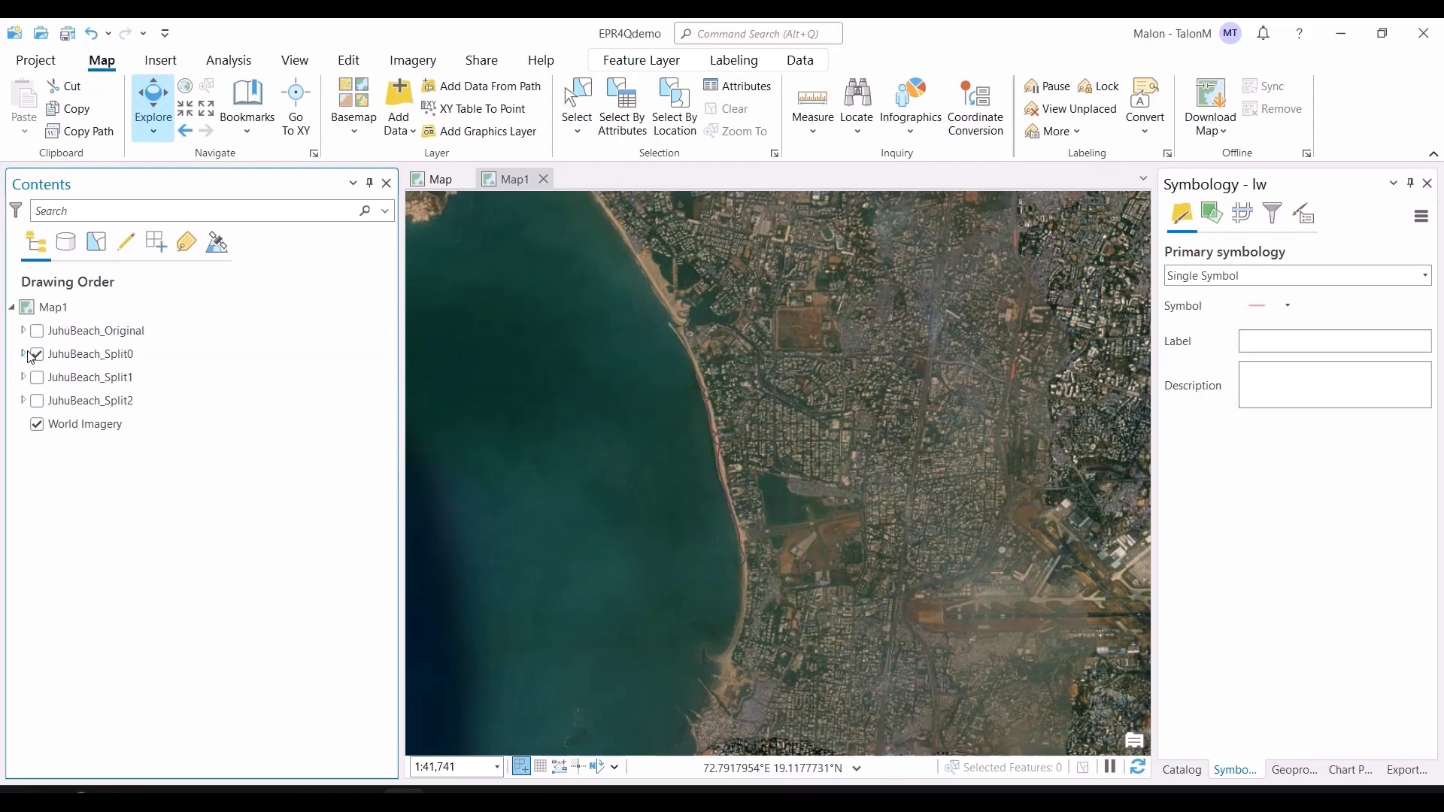
{"action": "left_click", "coordinate": [24, 354]}
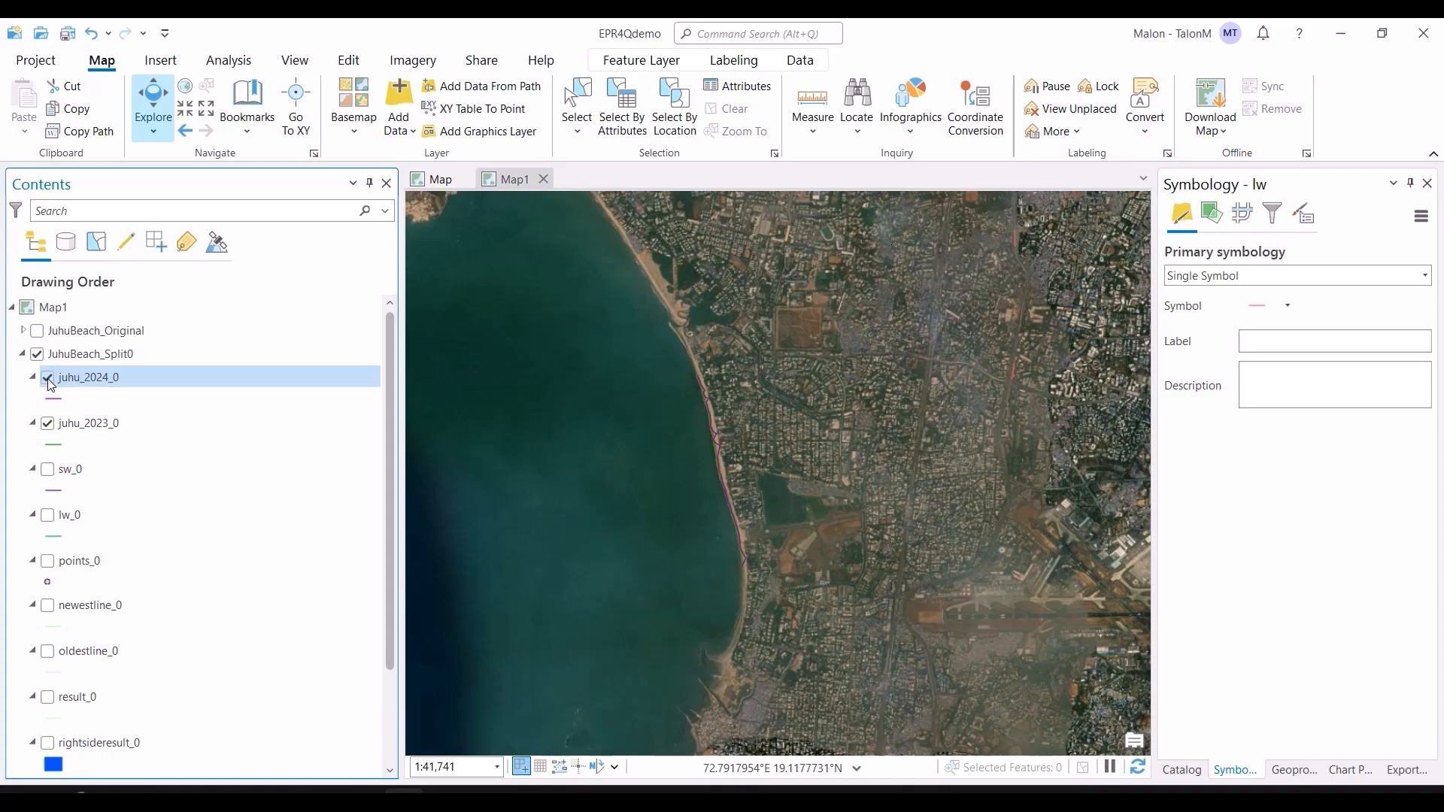
{"action": "scroll", "coordinate": [723, 397], "scroll_direction": "up", "scroll_amount": 3}
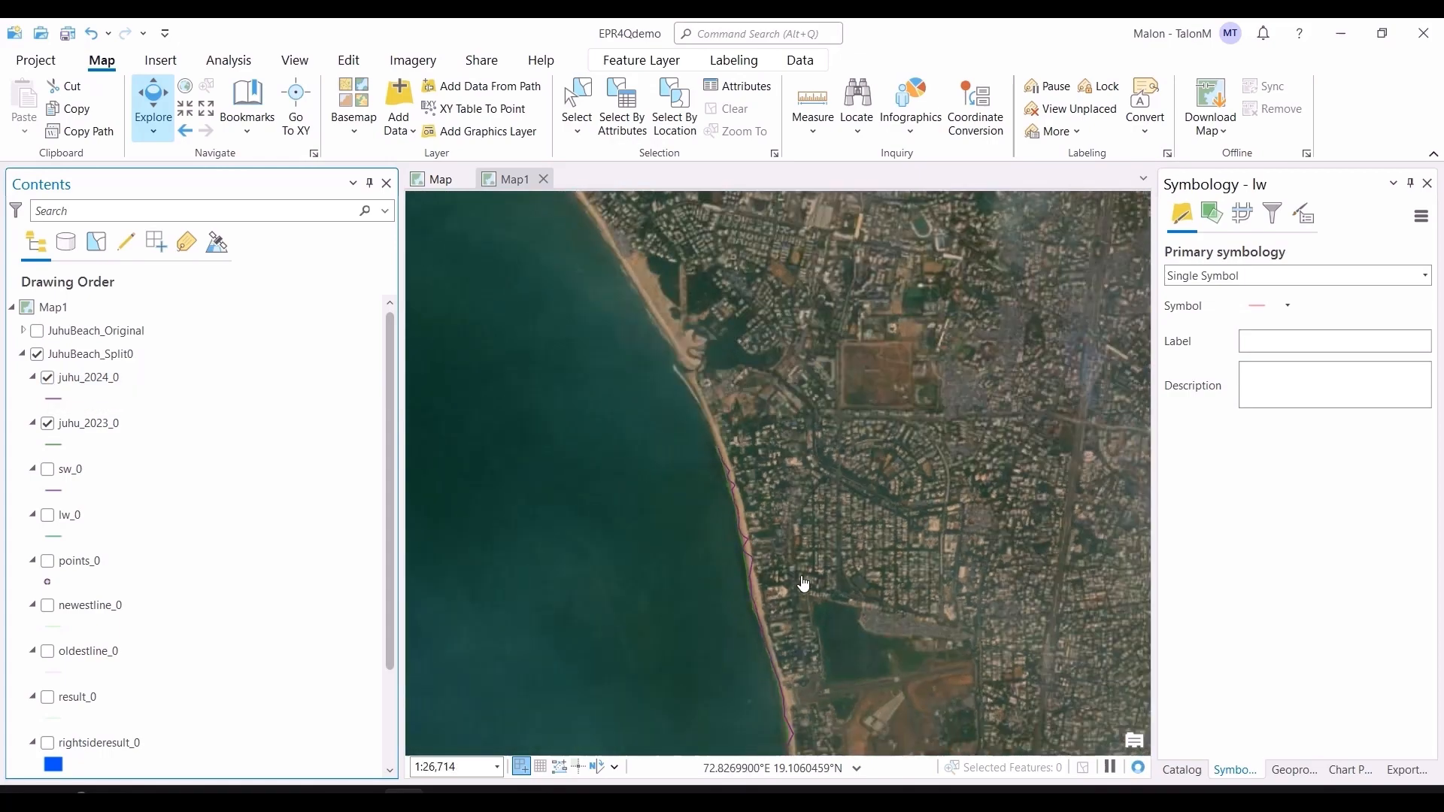
{"action": "left_click_drag", "start_coordinate": [800, 584], "coordinate": [780, 509]}
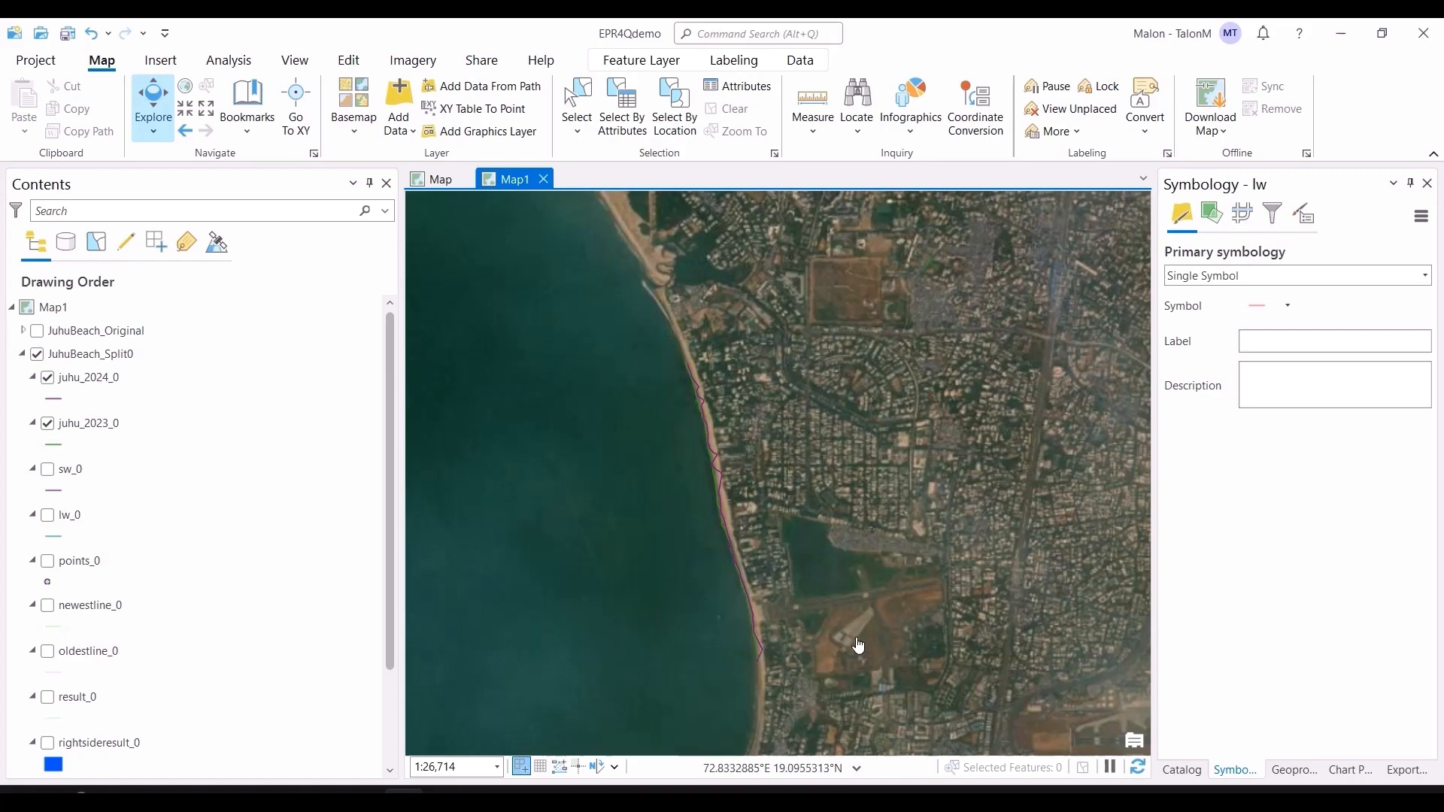
{"action": "scroll", "coordinate": [845, 654], "scroll_direction": "down", "scroll_amount": 6}
{"action": "left_click_drag", "start_coordinate": [935, 687], "coordinate": [809, 514]}
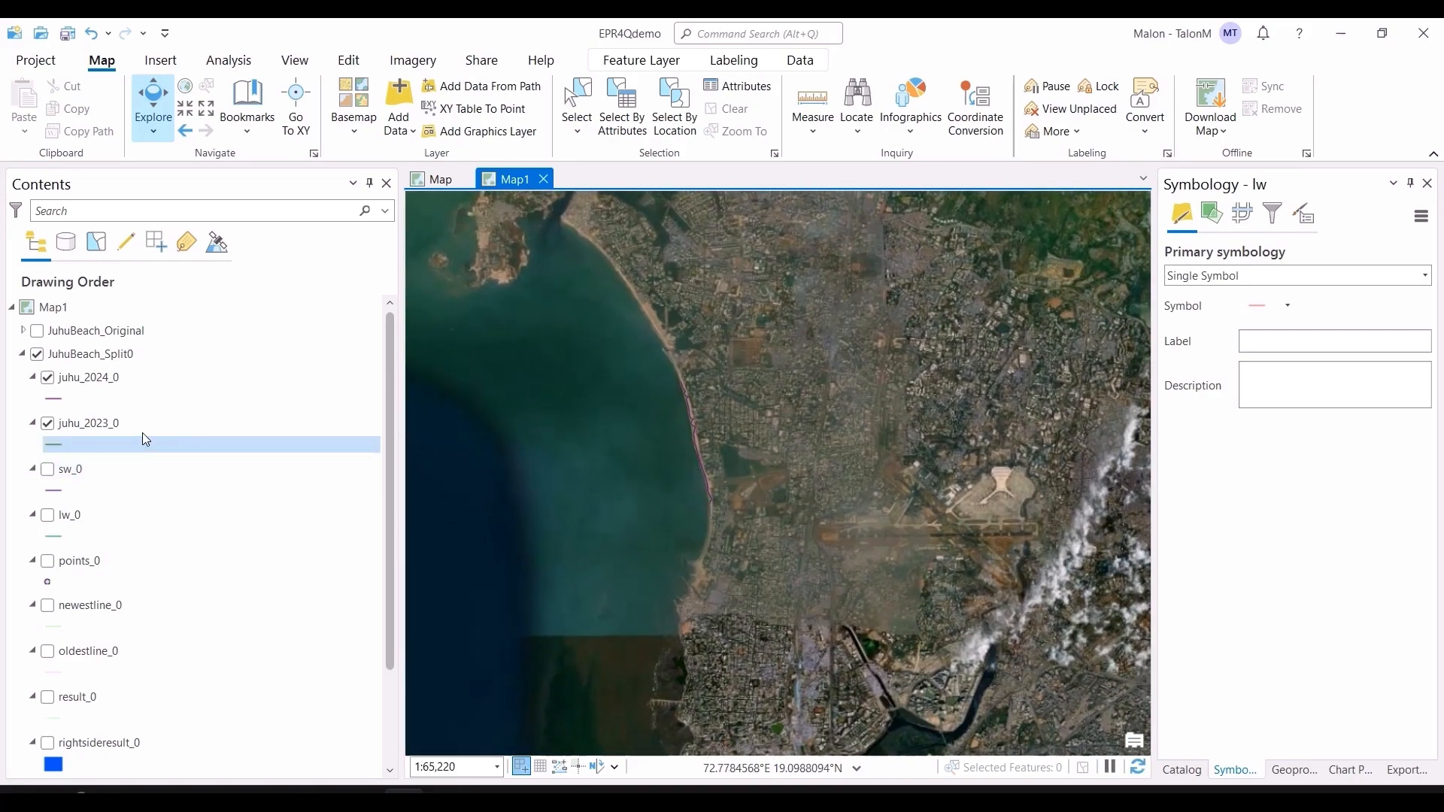
Step: Turn off the juhu_2023_0 and juhu_2024_0 layers and collapse the JuhuBeach_Split0 group
{"action": "left_click", "coordinate": [47, 423]}
{"action": "left_click", "coordinate": [47, 378]}
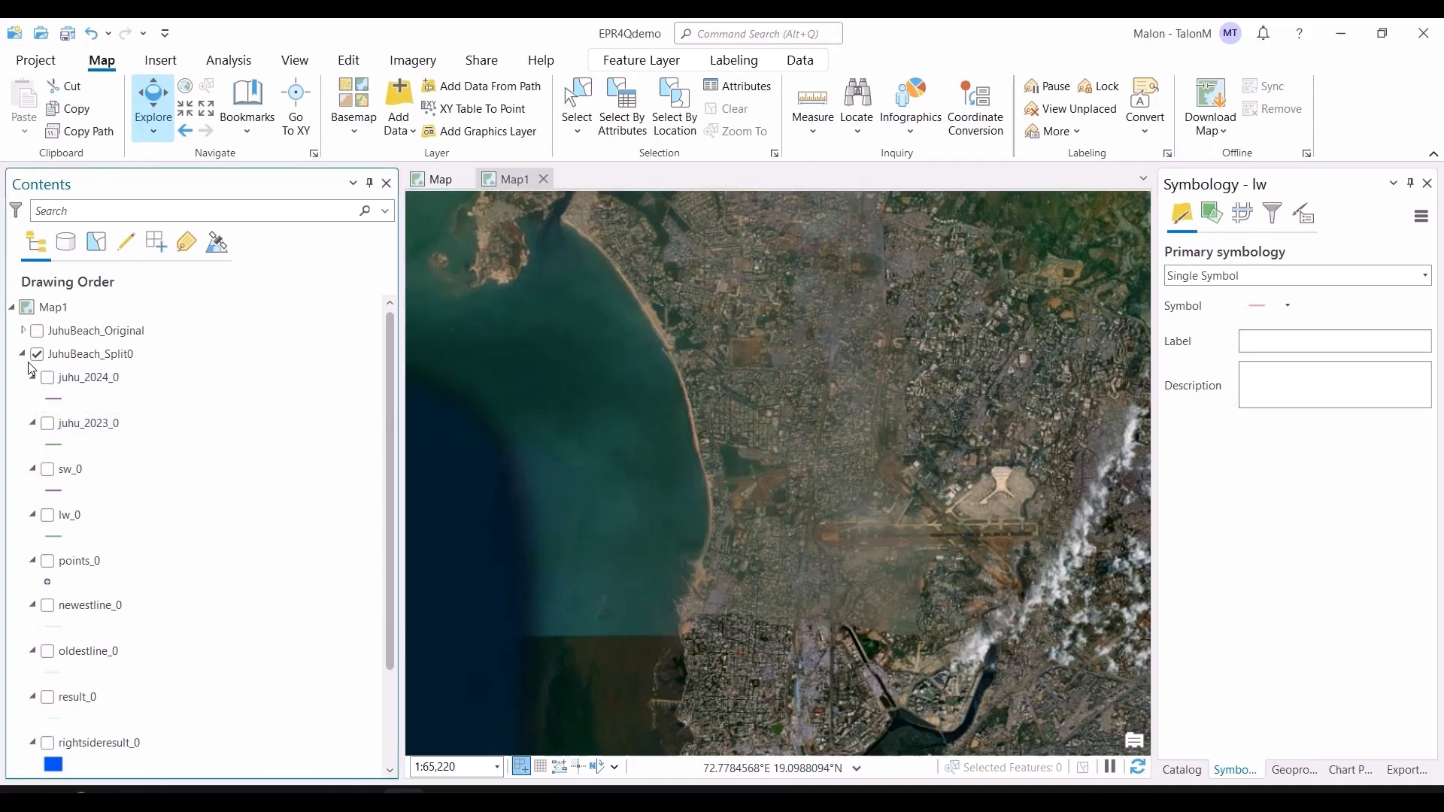
{"action": "left_click", "coordinate": [24, 354]}
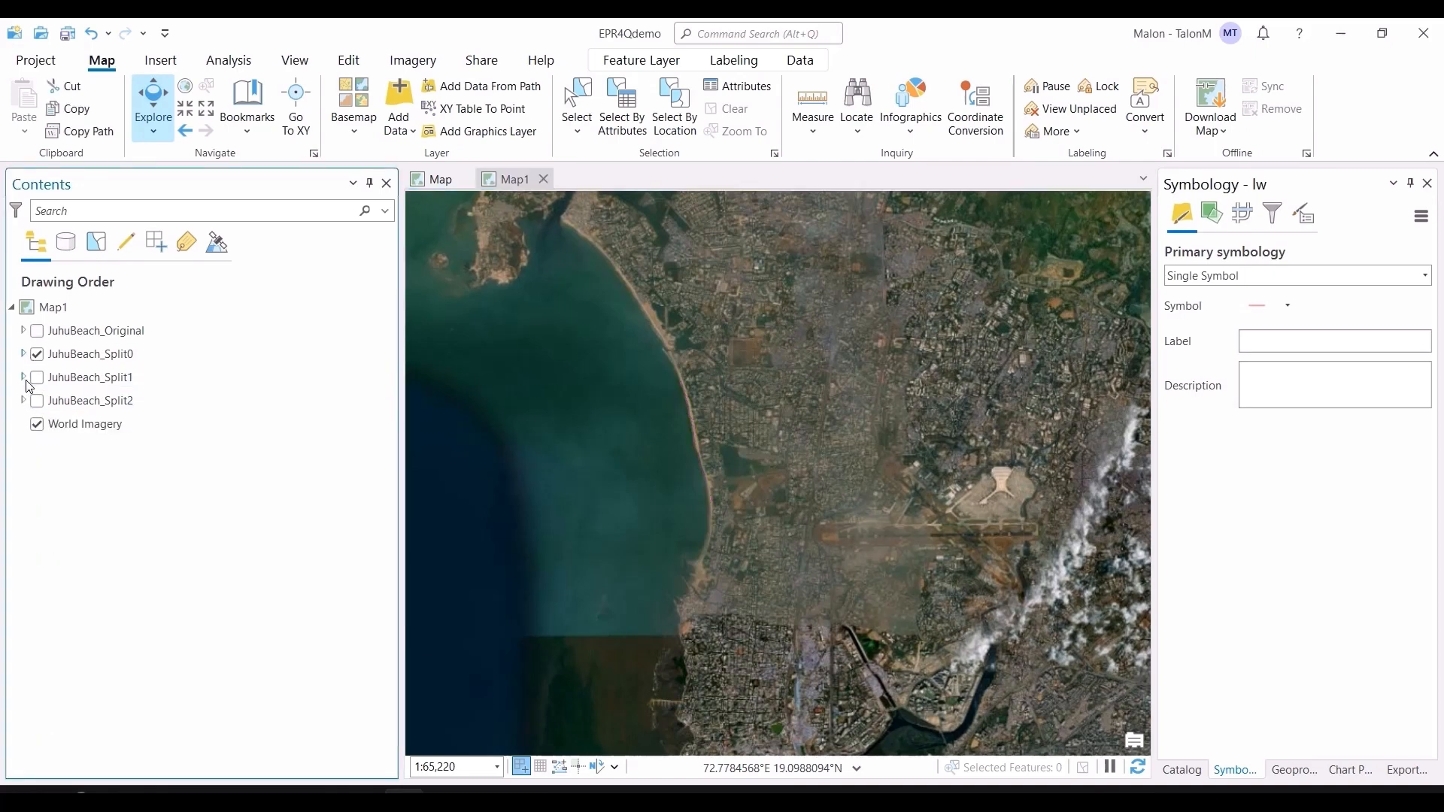
Step: Expand the JuhuBeach_Split1 group to check its layers, then collapse it
{"action": "left_click", "coordinate": [24, 378]}
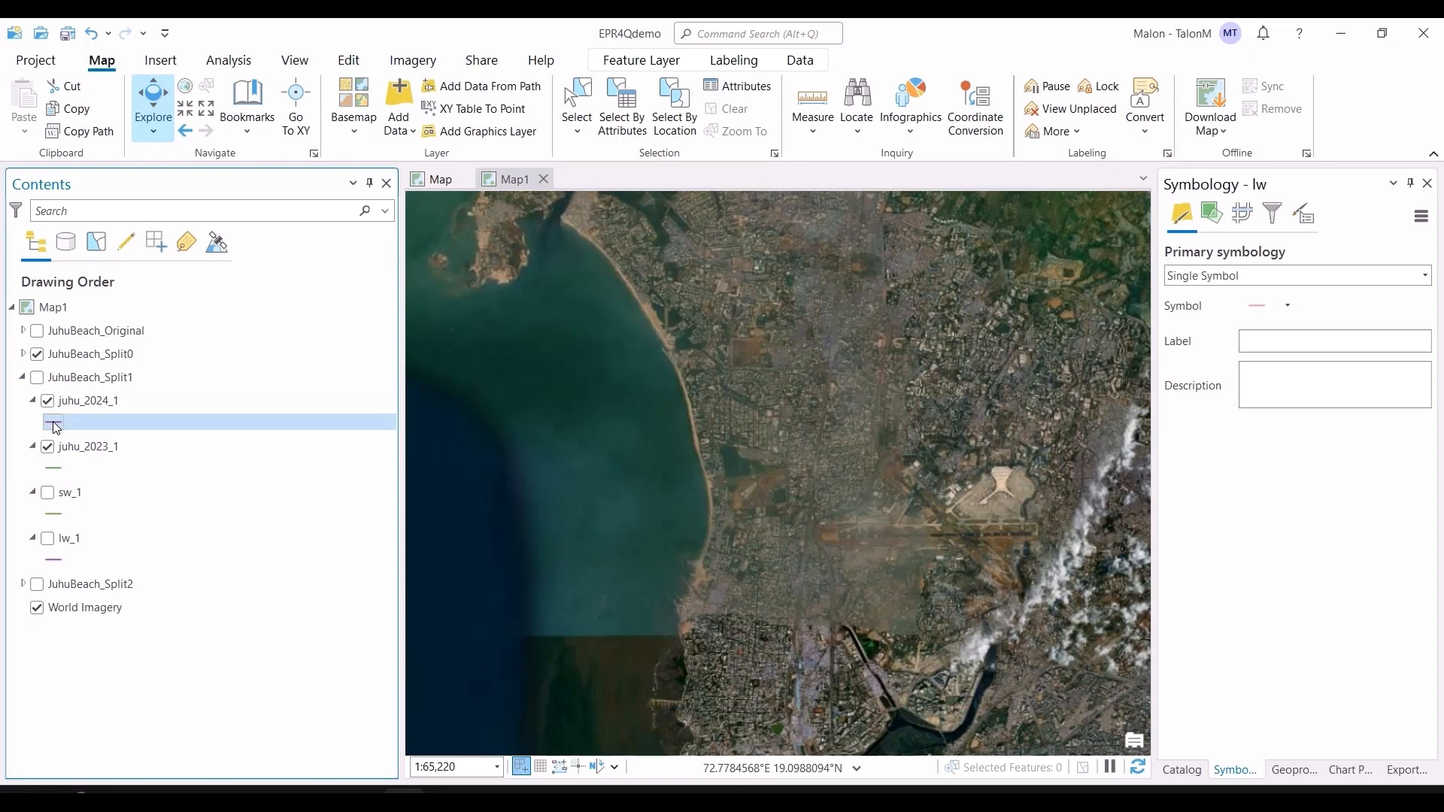
{"action": "left_click", "coordinate": [39, 378]}
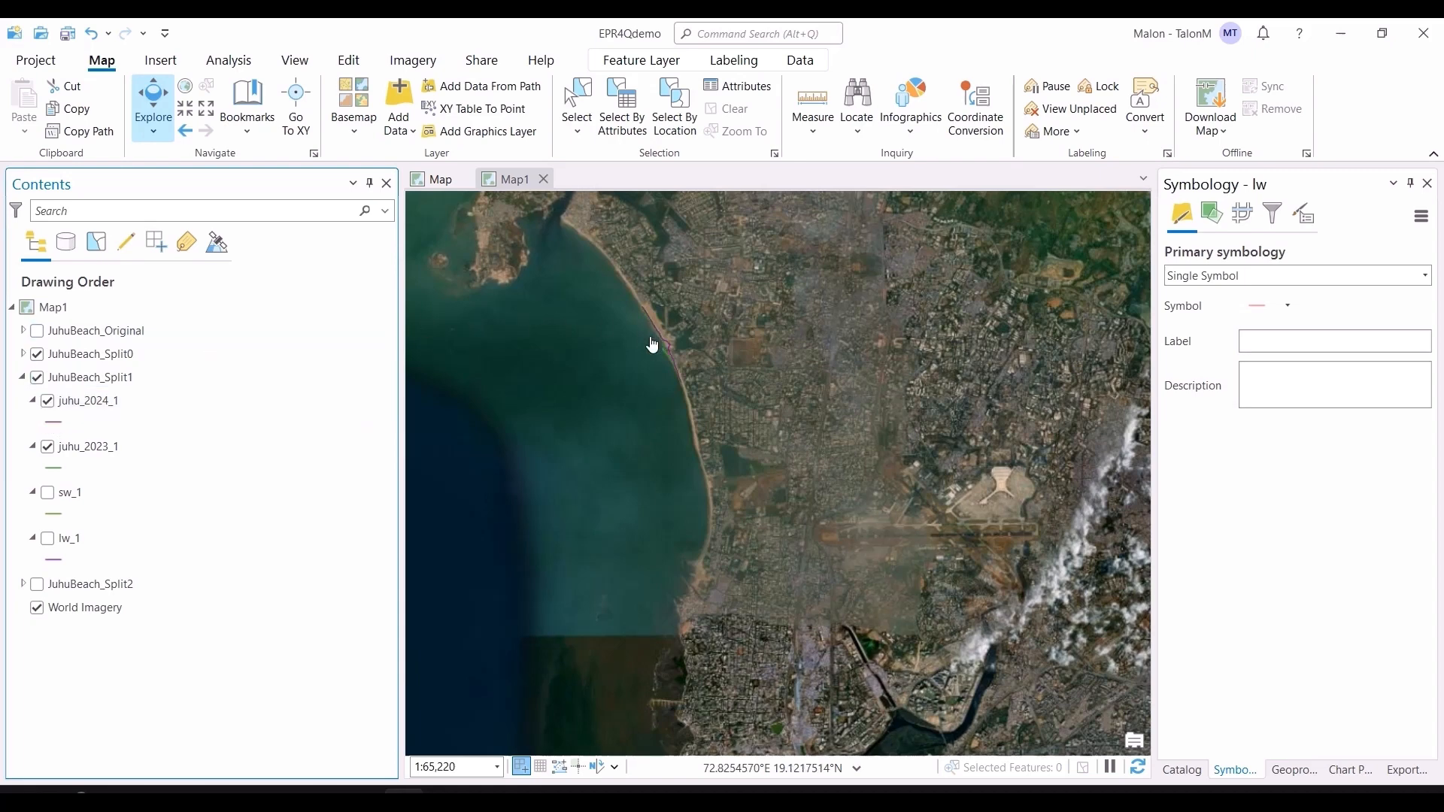
{"action": "left_click", "coordinate": [23, 378]}
Step: Turn on and expand the JuhuBeach_Split2 group, enable its lw_2 and sw_2 layers, and zoom into the southern shoreline
{"action": "left_click", "coordinate": [37, 400]}
{"action": "left_click", "coordinate": [22, 400]}
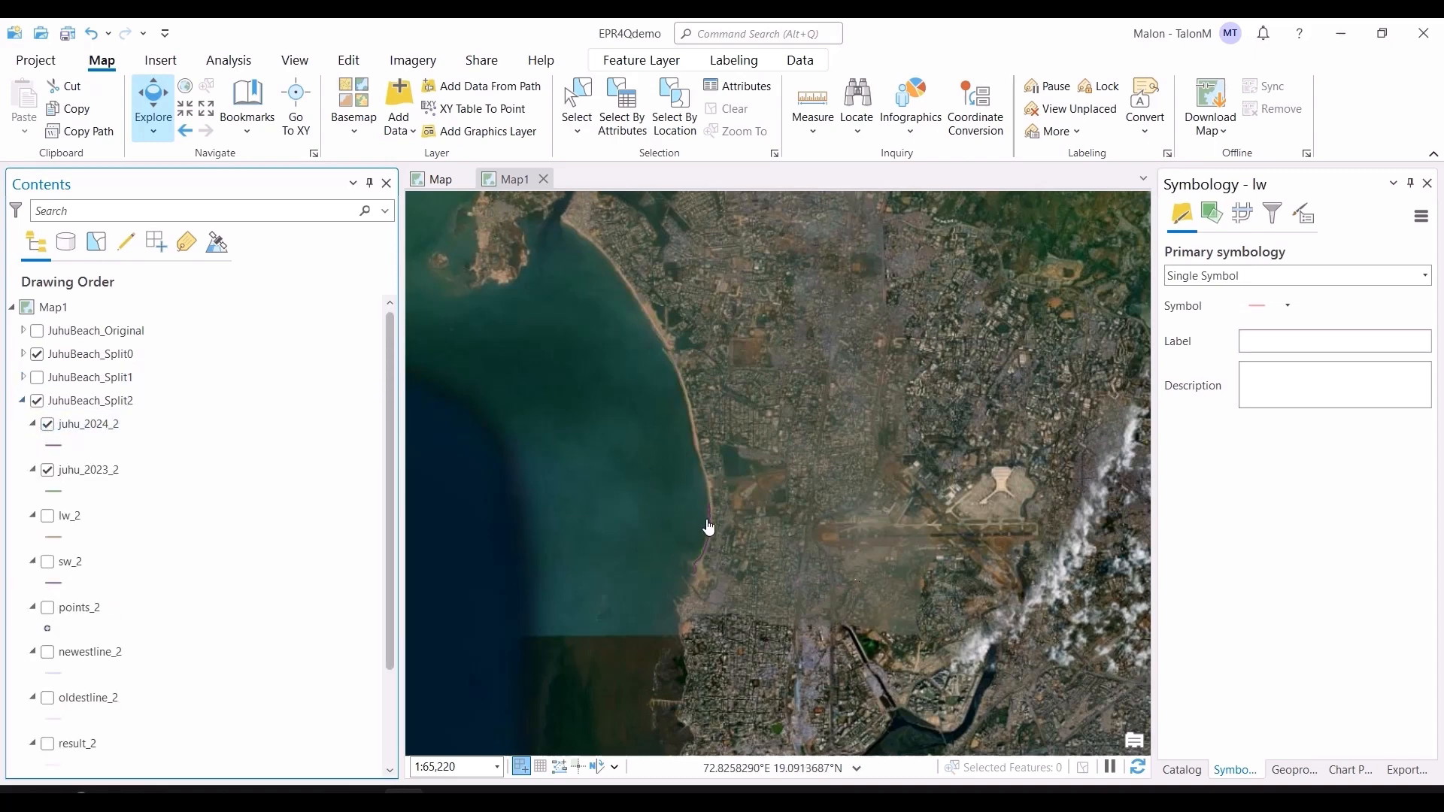
{"action": "scroll", "coordinate": [708, 528], "scroll_direction": "up", "scroll_amount": 3}
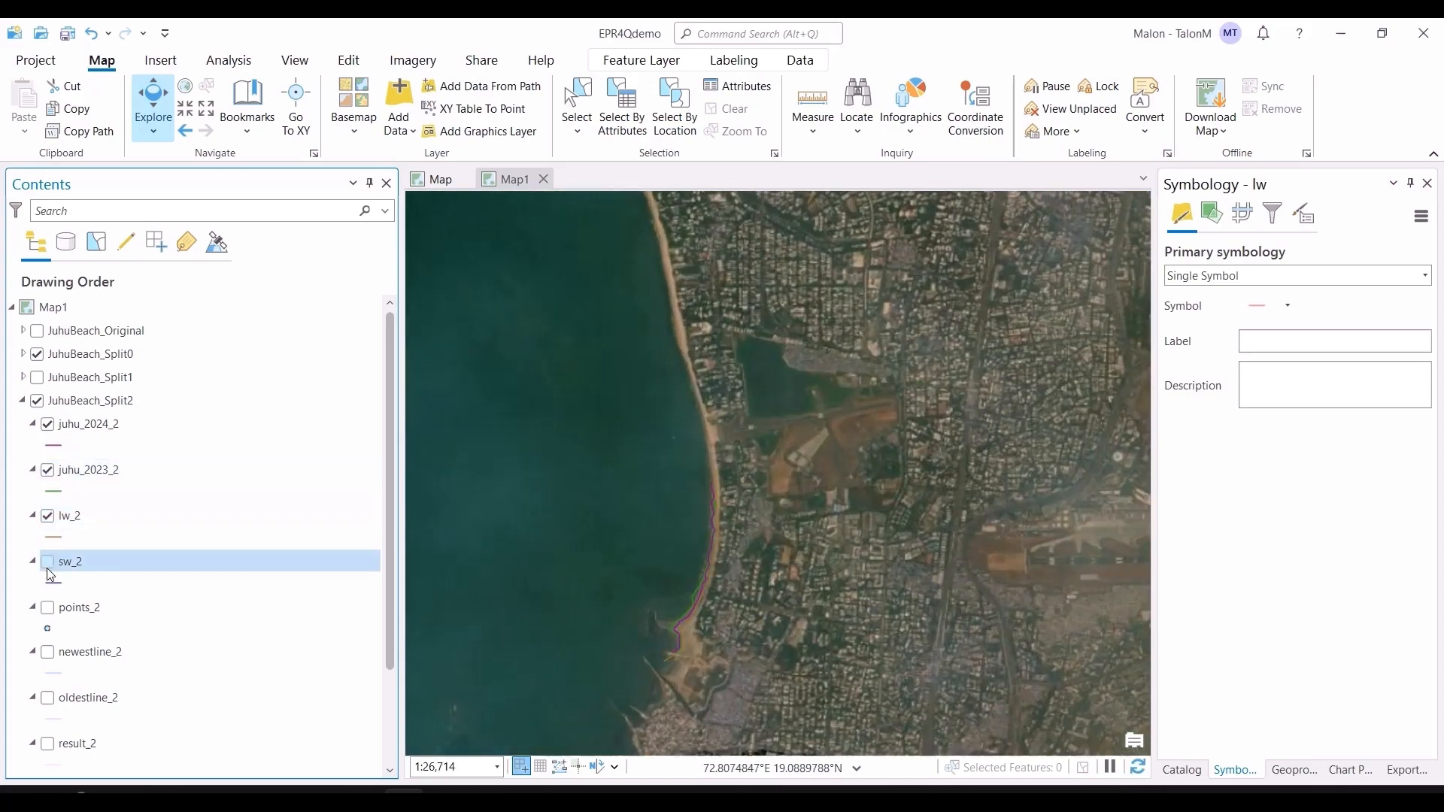
{"action": "scroll", "coordinate": [816, 580], "scroll_direction": "up", "scroll_amount": 4}
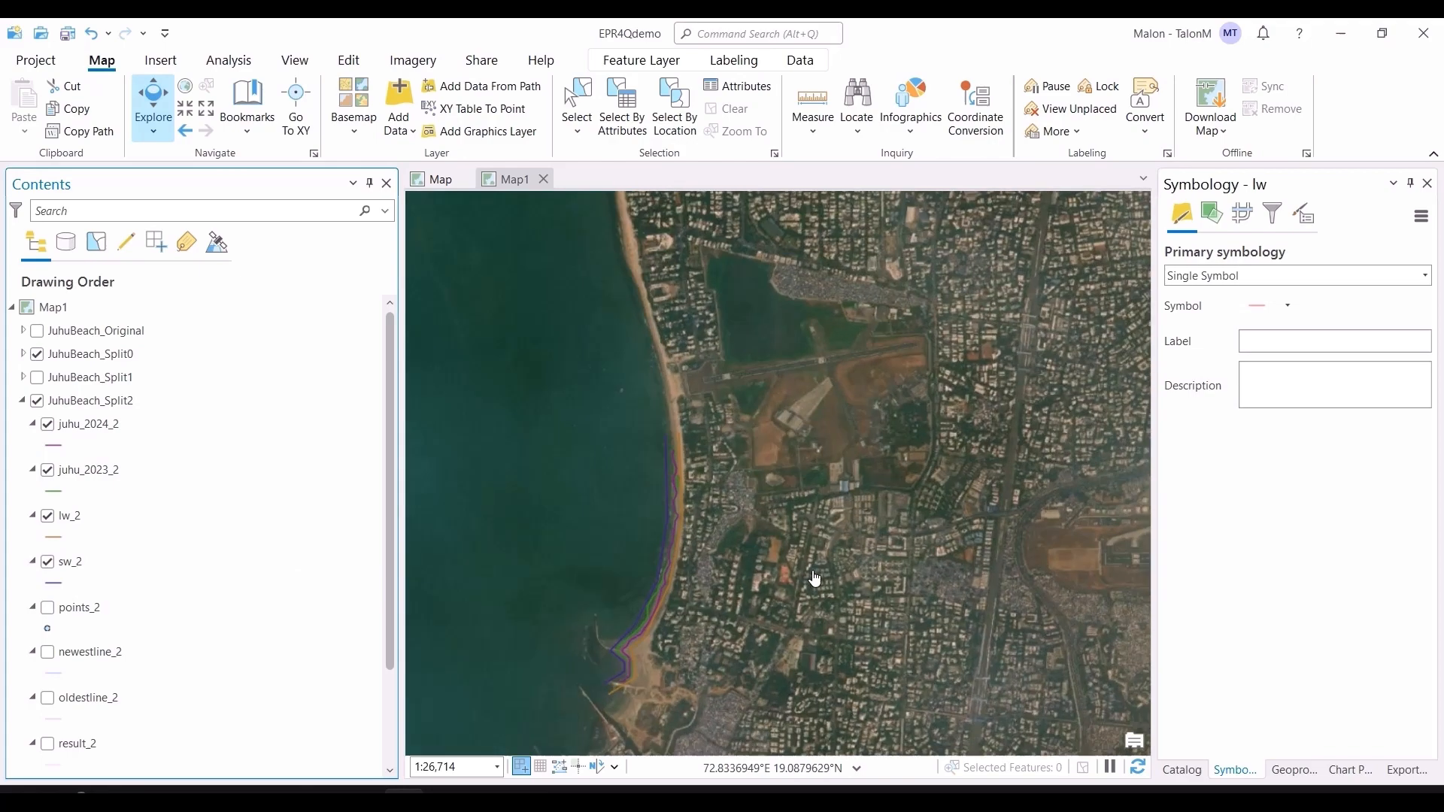
{"action": "scroll", "coordinate": [545, 630], "scroll_direction": "up", "scroll_amount": 5}
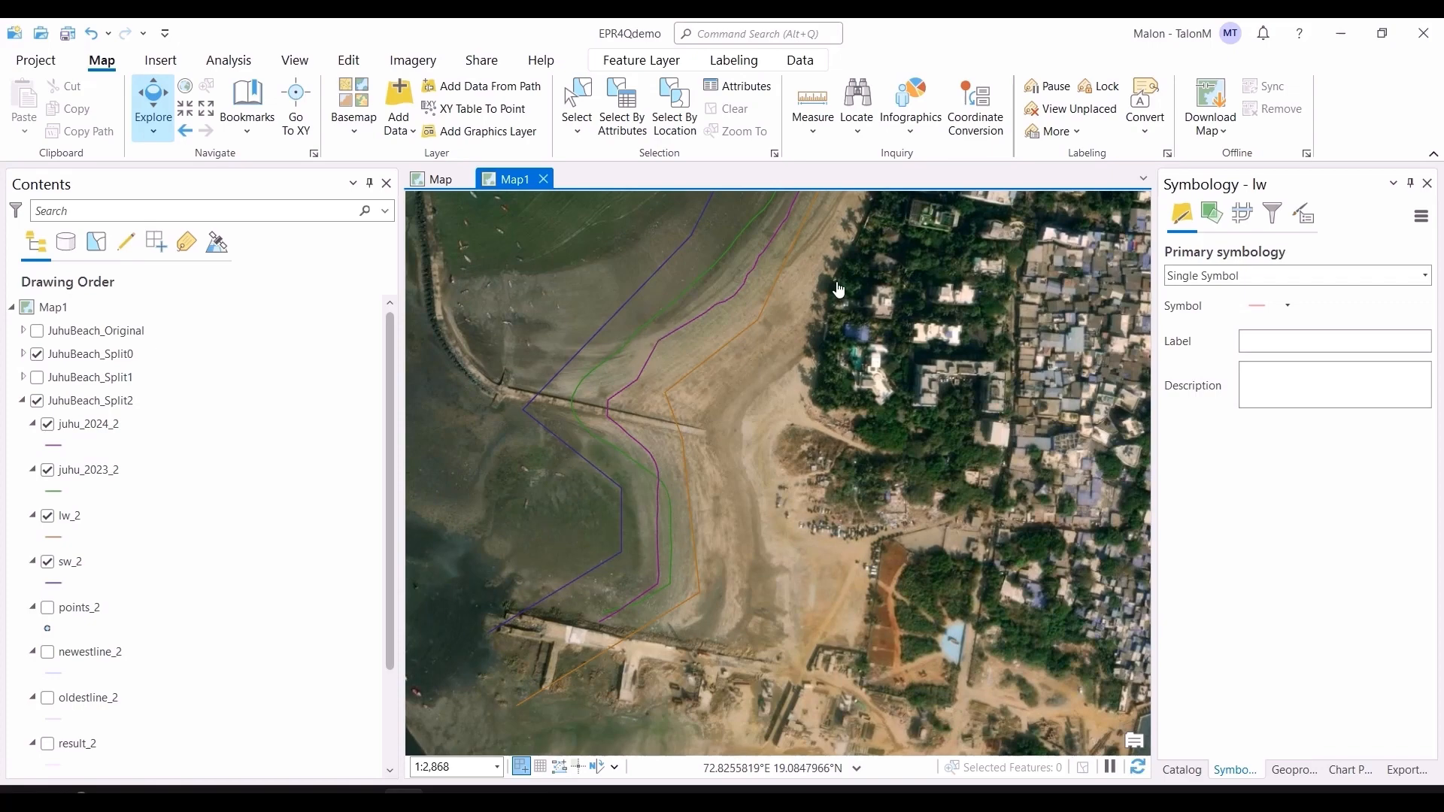
Step: Examine the Split2 shorelines closely around the jetty at the southern end
{"action": "left_click_drag", "start_coordinate": [840, 289], "coordinate": [602, 456]}
{"action": "left_click_drag", "start_coordinate": [892, 235], "coordinate": [811, 695]}
{"action": "left_click_drag", "start_coordinate": [809, 244], "coordinate": [800, 507]}
{"action": "scroll", "coordinate": [764, 433], "scroll_direction": "down", "scroll_amount": 1}
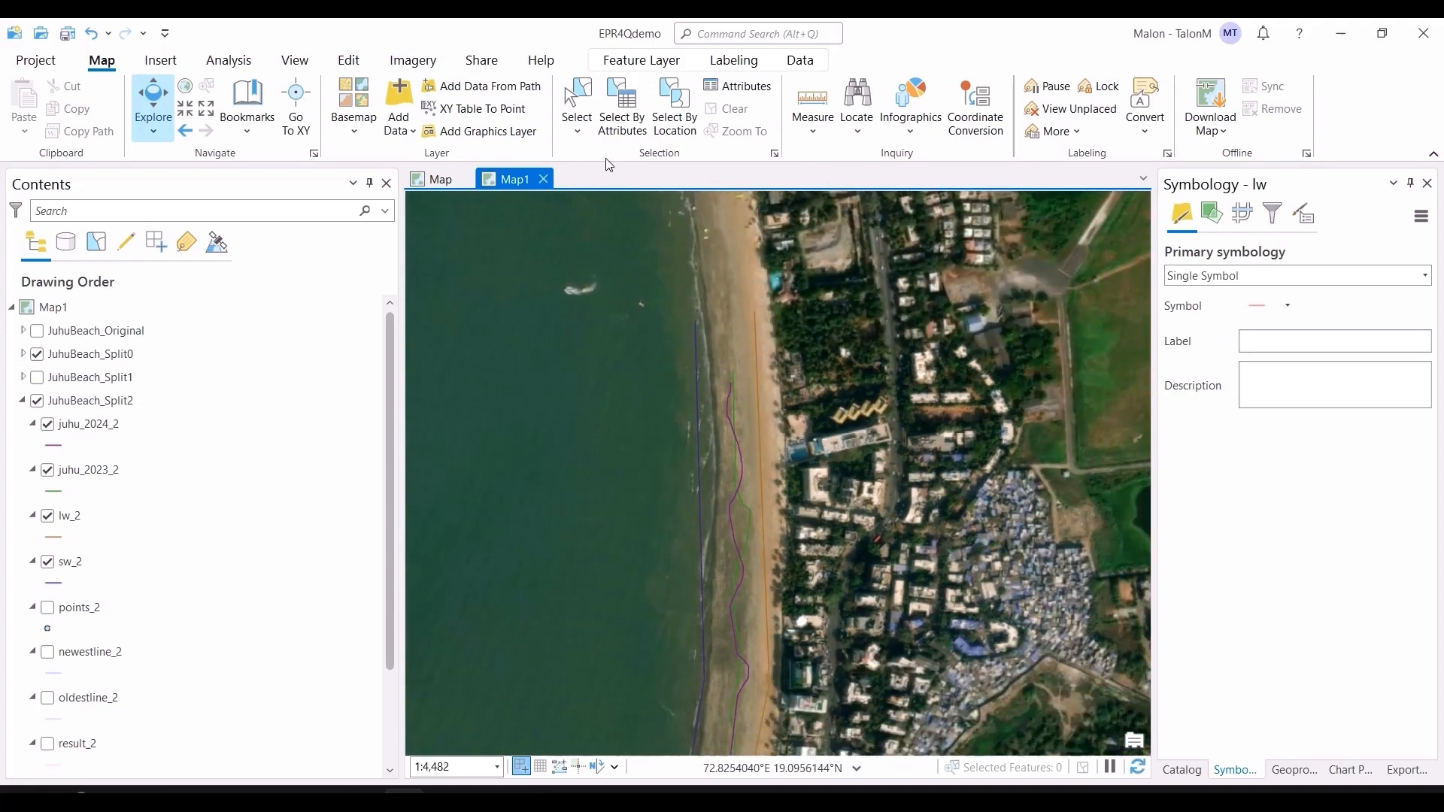
Step: Open the Edit tools gallery and browse the reshape and divide tools
{"action": "left_click", "coordinate": [348, 62]}
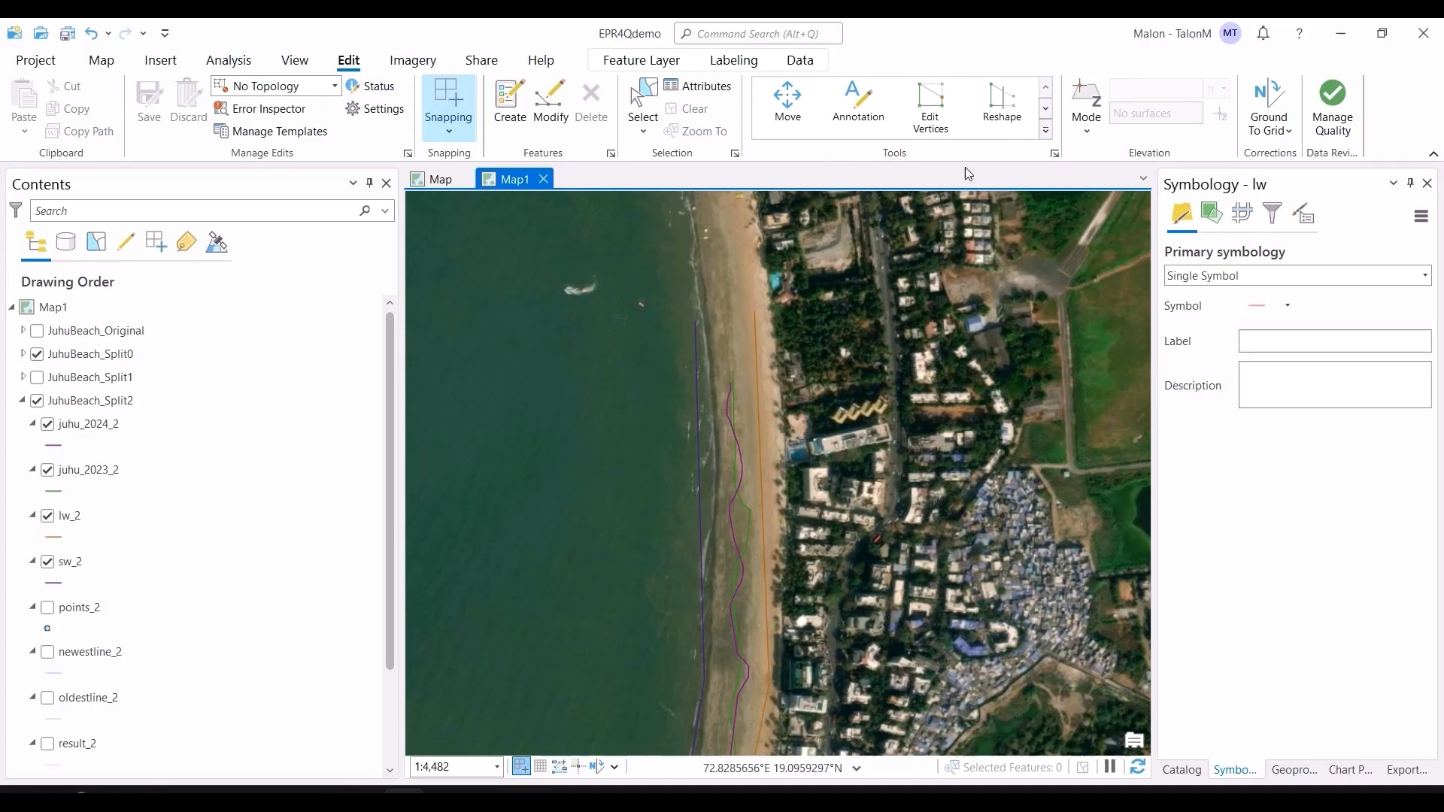
{"action": "left_click", "coordinate": [1046, 133]}
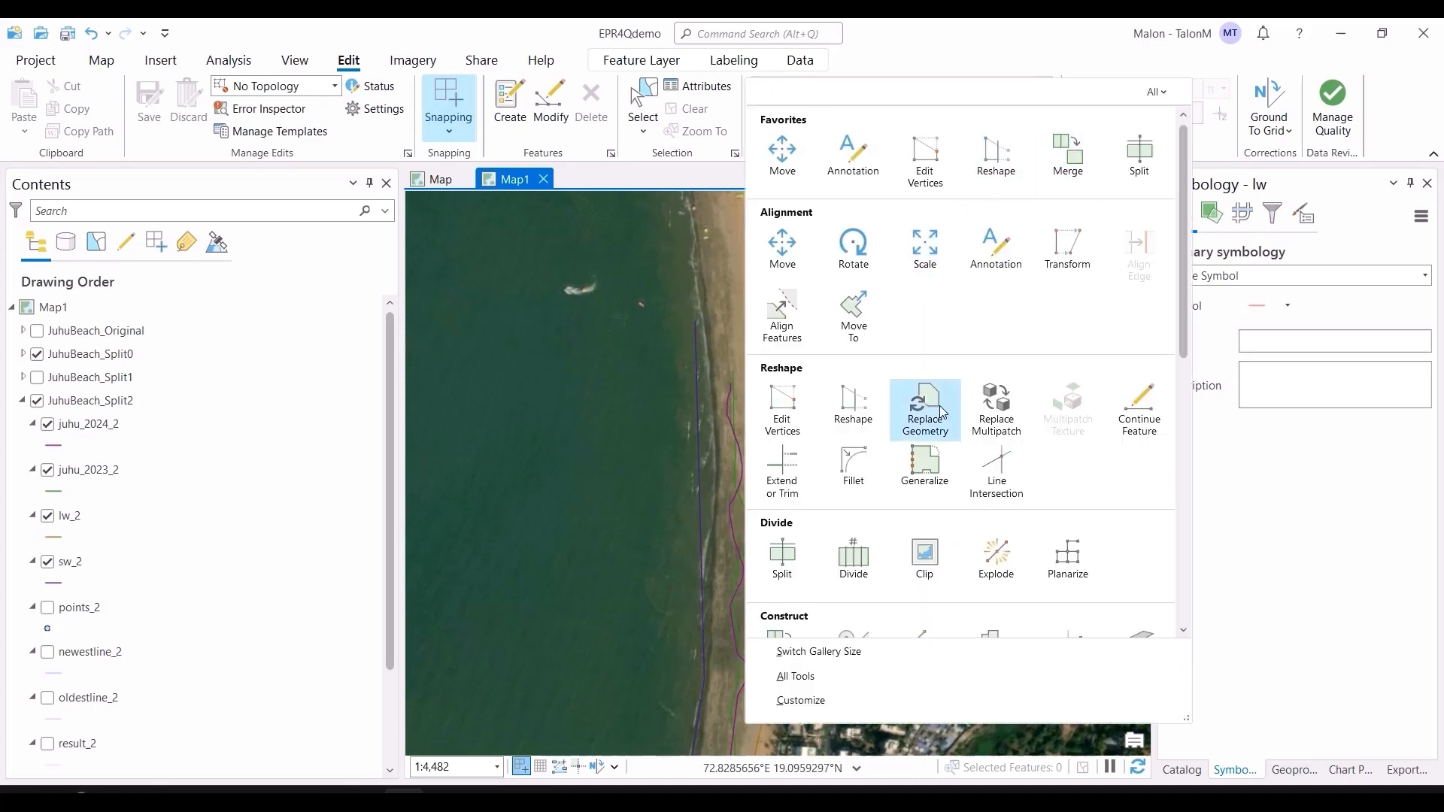
{"action": "scroll", "coordinate": [925, 413], "scroll_direction": "down", "scroll_amount": 1}
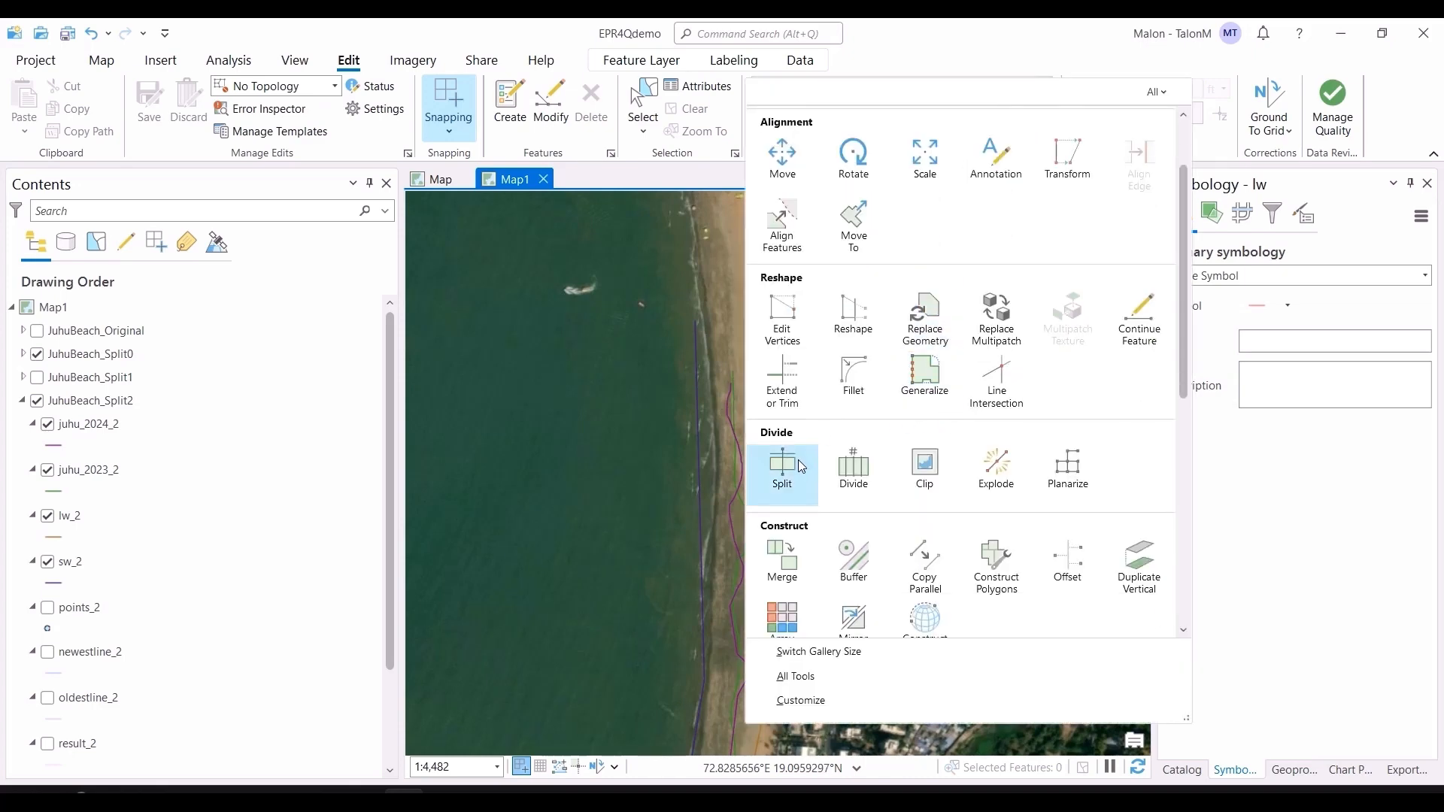
{"action": "left_click", "coordinate": [680, 460]}
Step: Inspect the Split2 lines along the coast further south
{"action": "left_click_drag", "start_coordinate": [853, 602], "coordinate": [837, 325]}
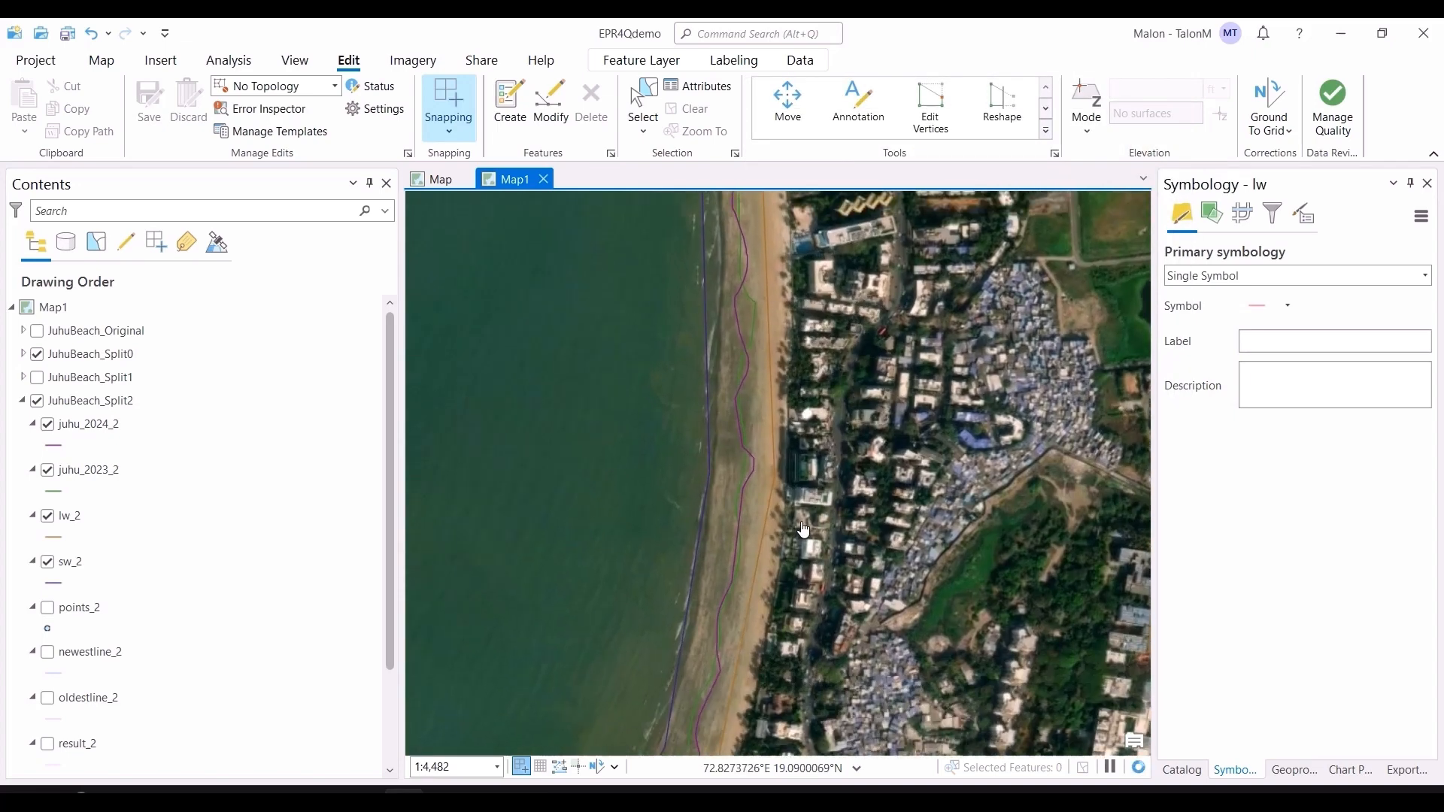
{"action": "scroll", "coordinate": [814, 531], "scroll_direction": "down", "scroll_amount": 2}
{"action": "left_click_drag", "start_coordinate": [816, 535], "coordinate": [874, 314]}
{"action": "scroll", "coordinate": [872, 543], "scroll_direction": "down", "scroll_amount": 2}
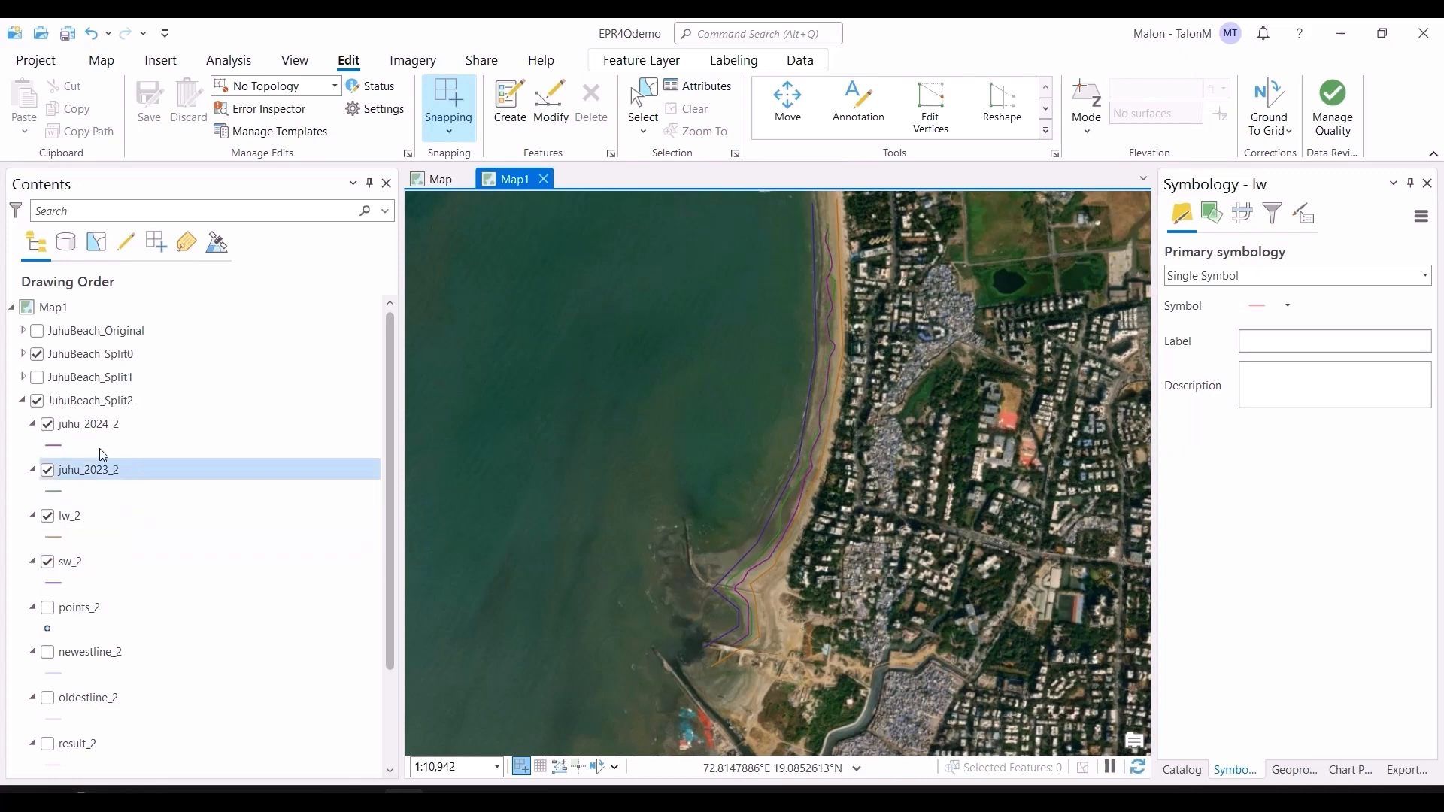
Step: Open the juhu_2024_2 layer properties and review its data source and spatial reference
{"action": "right_click", "coordinate": [109, 426]}
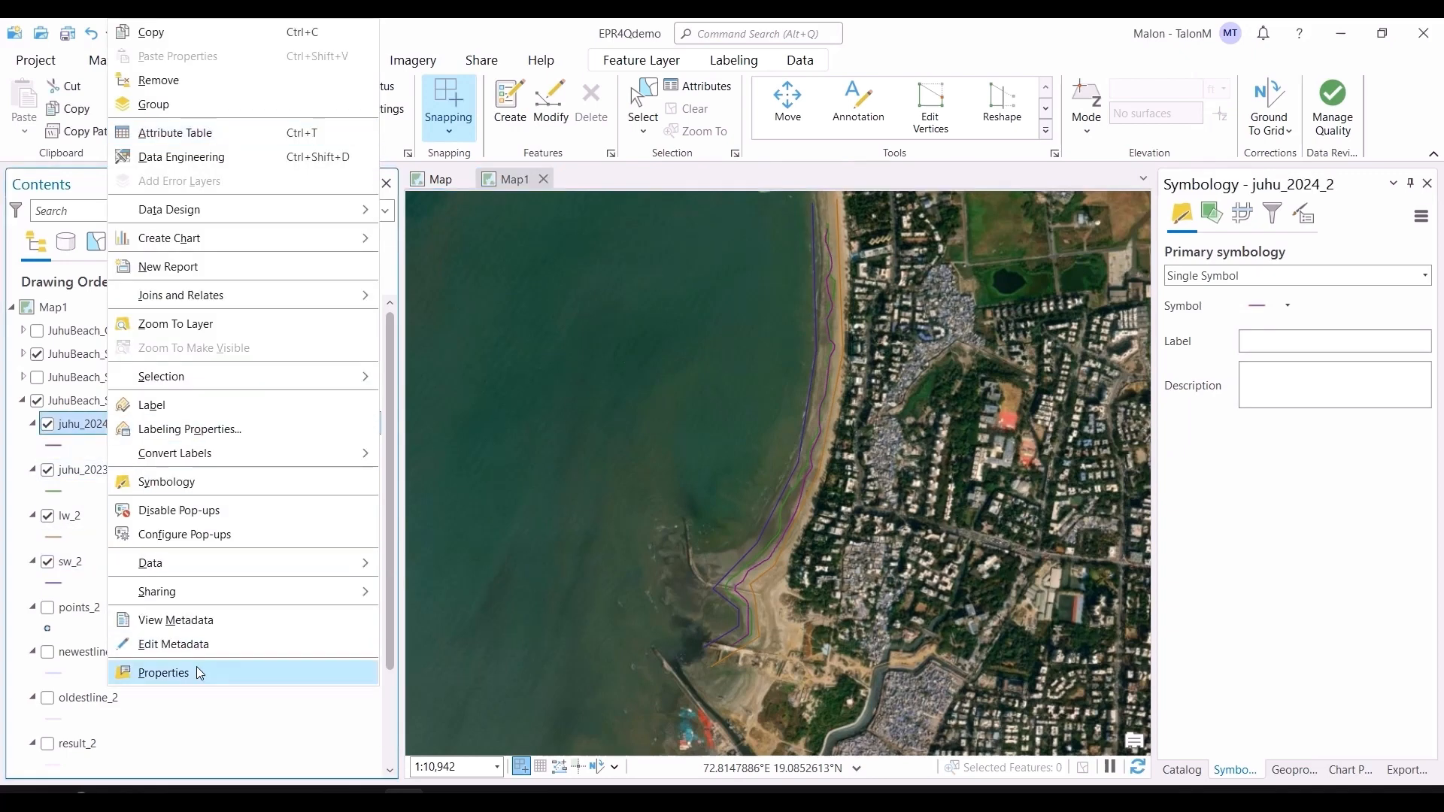
{"action": "left_click", "coordinate": [192, 670]}
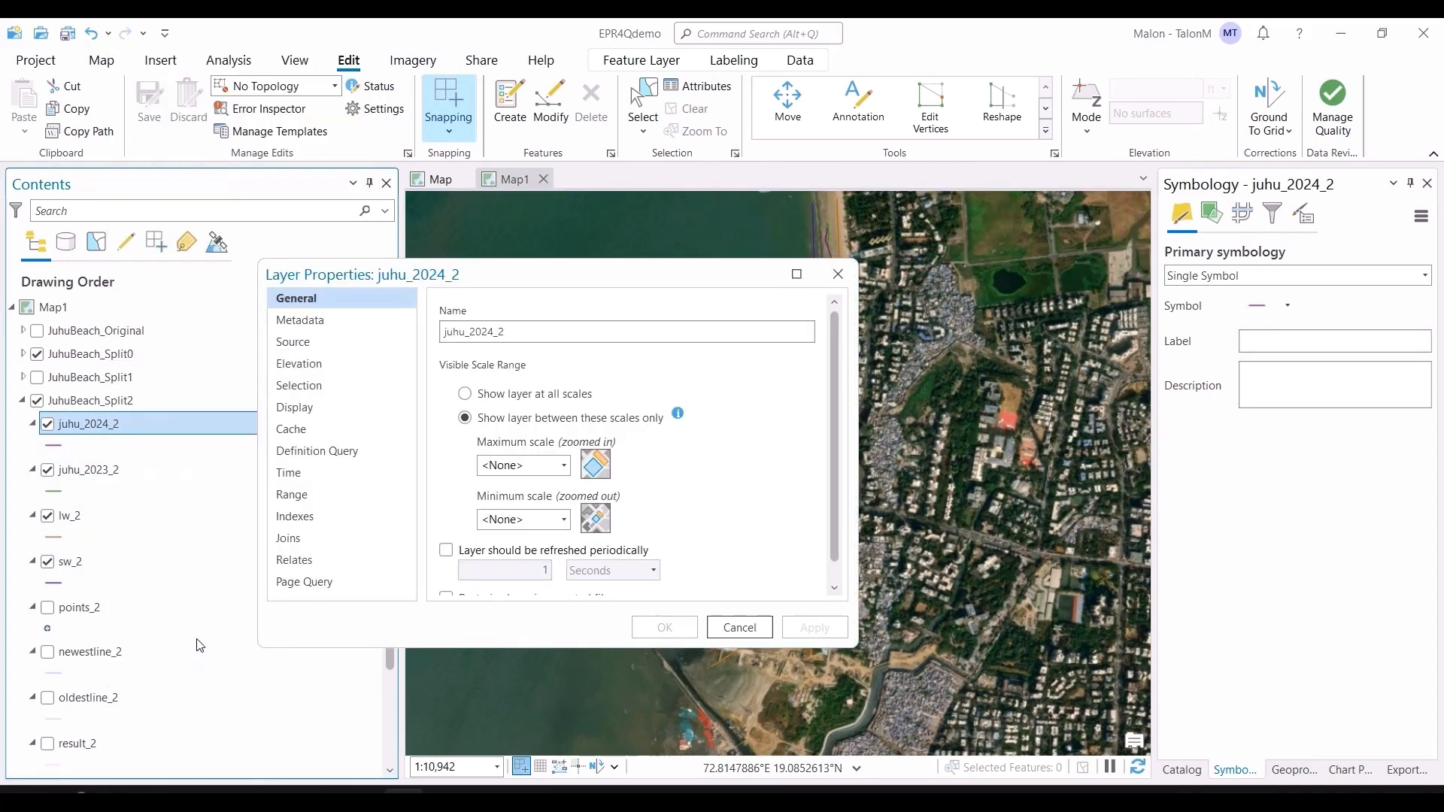
{"action": "left_click", "coordinate": [321, 342]}
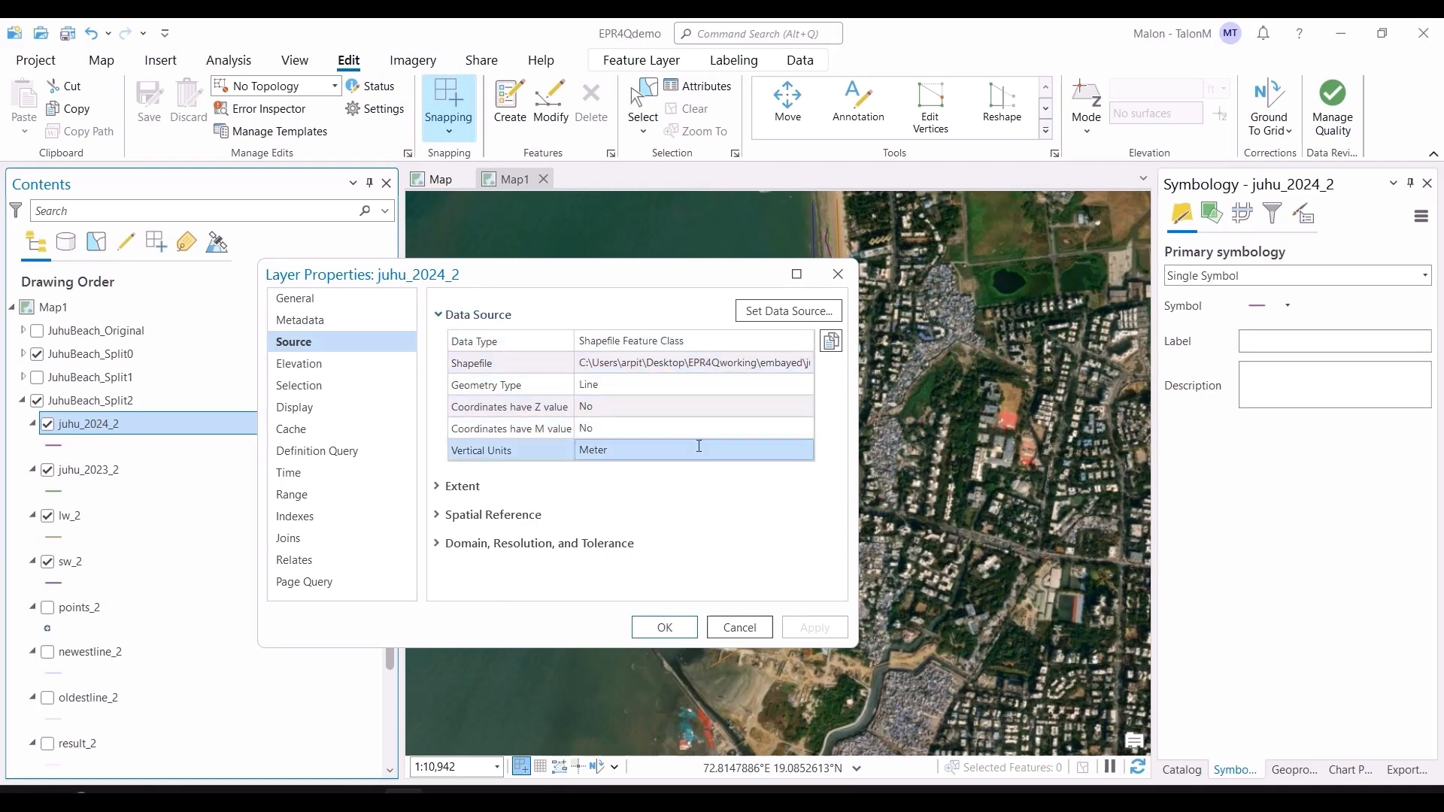
{"action": "left_click", "coordinate": [440, 516]}
{"action": "scroll", "coordinate": [625, 498], "scroll_direction": "down", "scroll_amount": 1}
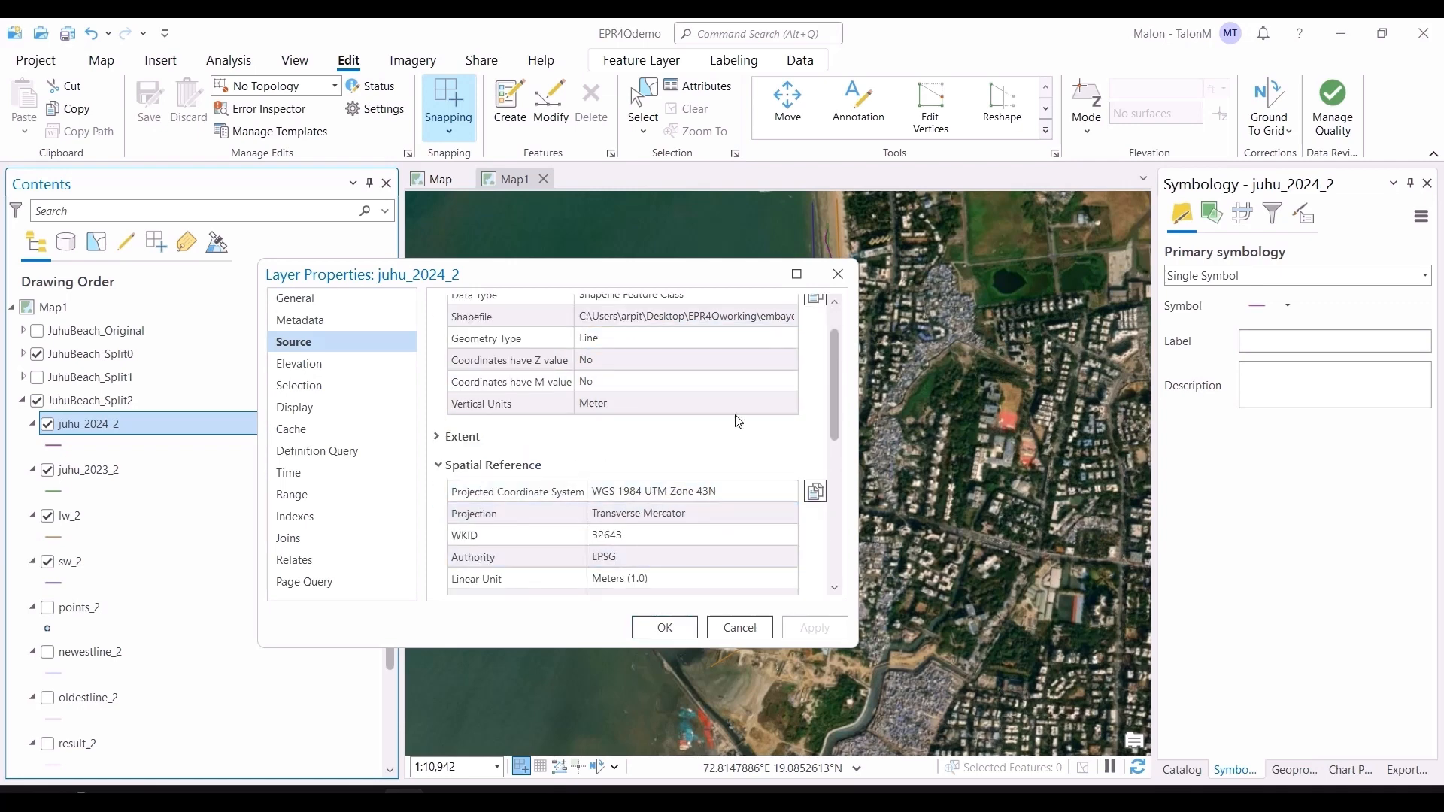
{"action": "left_click", "coordinate": [839, 272]}
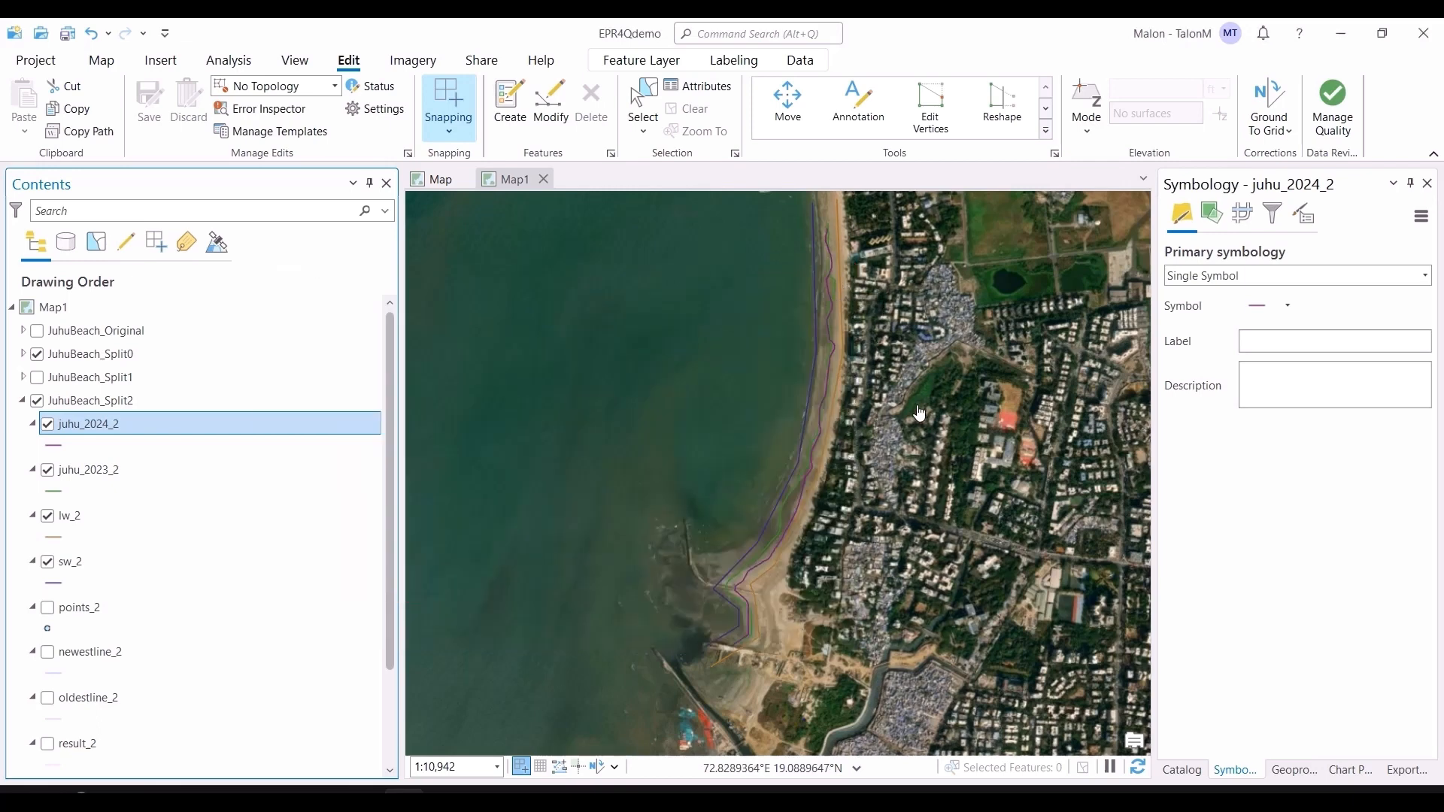
Step: Turn off and collapse the JuhuBeach_Split2 group
{"action": "scroll", "coordinate": [919, 412], "scroll_direction": "down", "scroll_amount": 3}
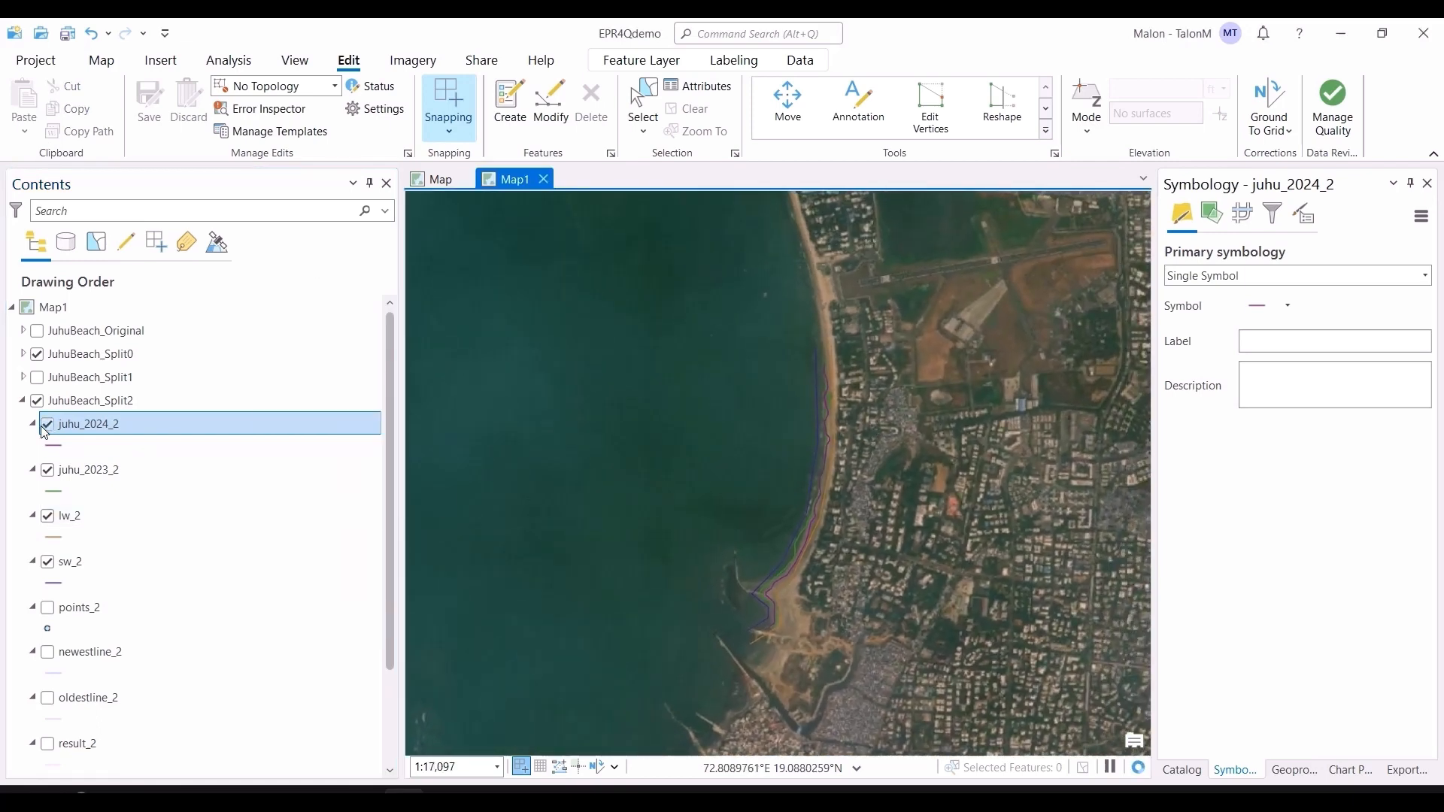
{"action": "left_click", "coordinate": [37, 406]}
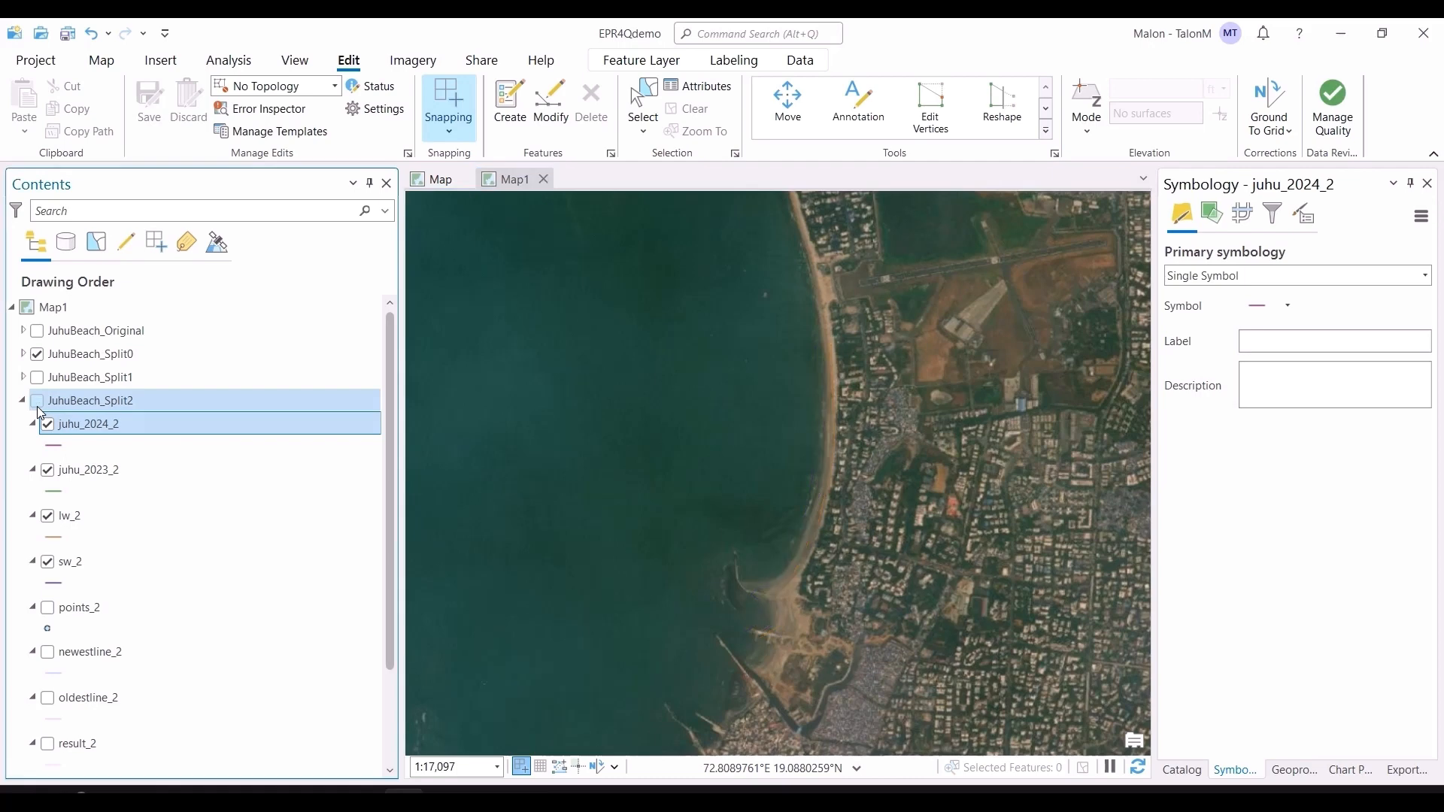
{"action": "left_click", "coordinate": [22, 399]}
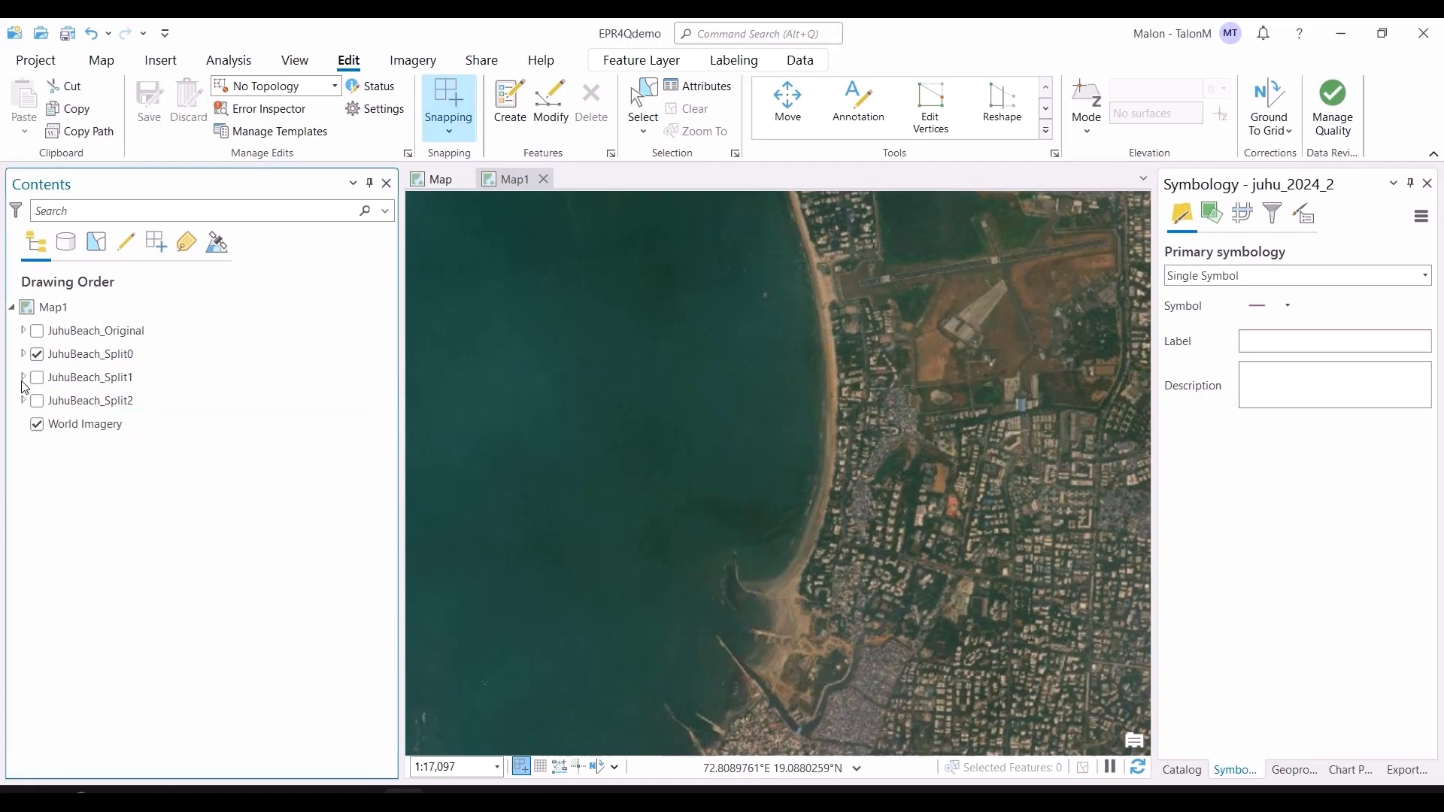
Step: Expand the JuhuBeach_Split0 group and turn on the juhu_2023_0, sw_0 and lw_0 layers
{"action": "left_click", "coordinate": [23, 355]}
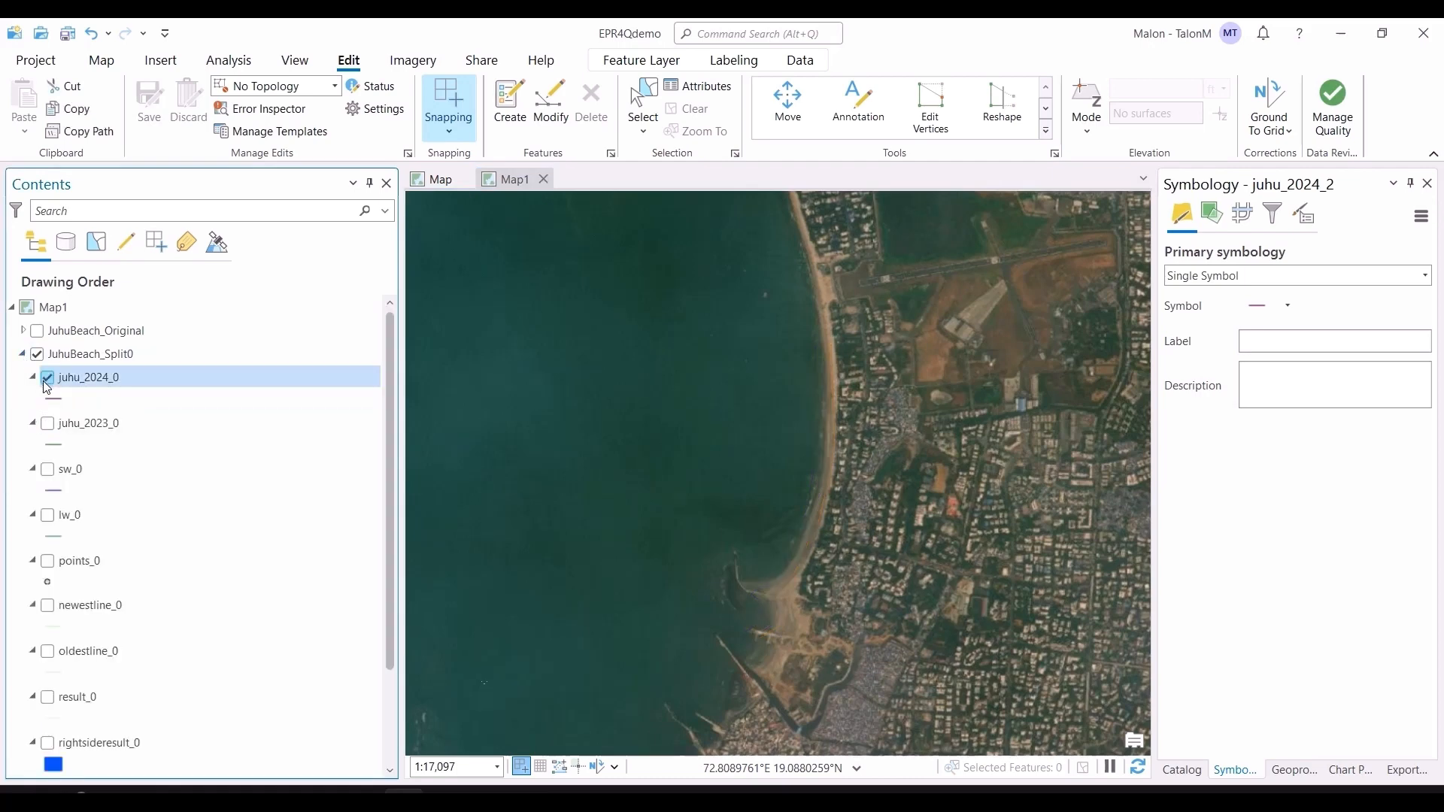
{"action": "left_click", "coordinate": [74, 422]}
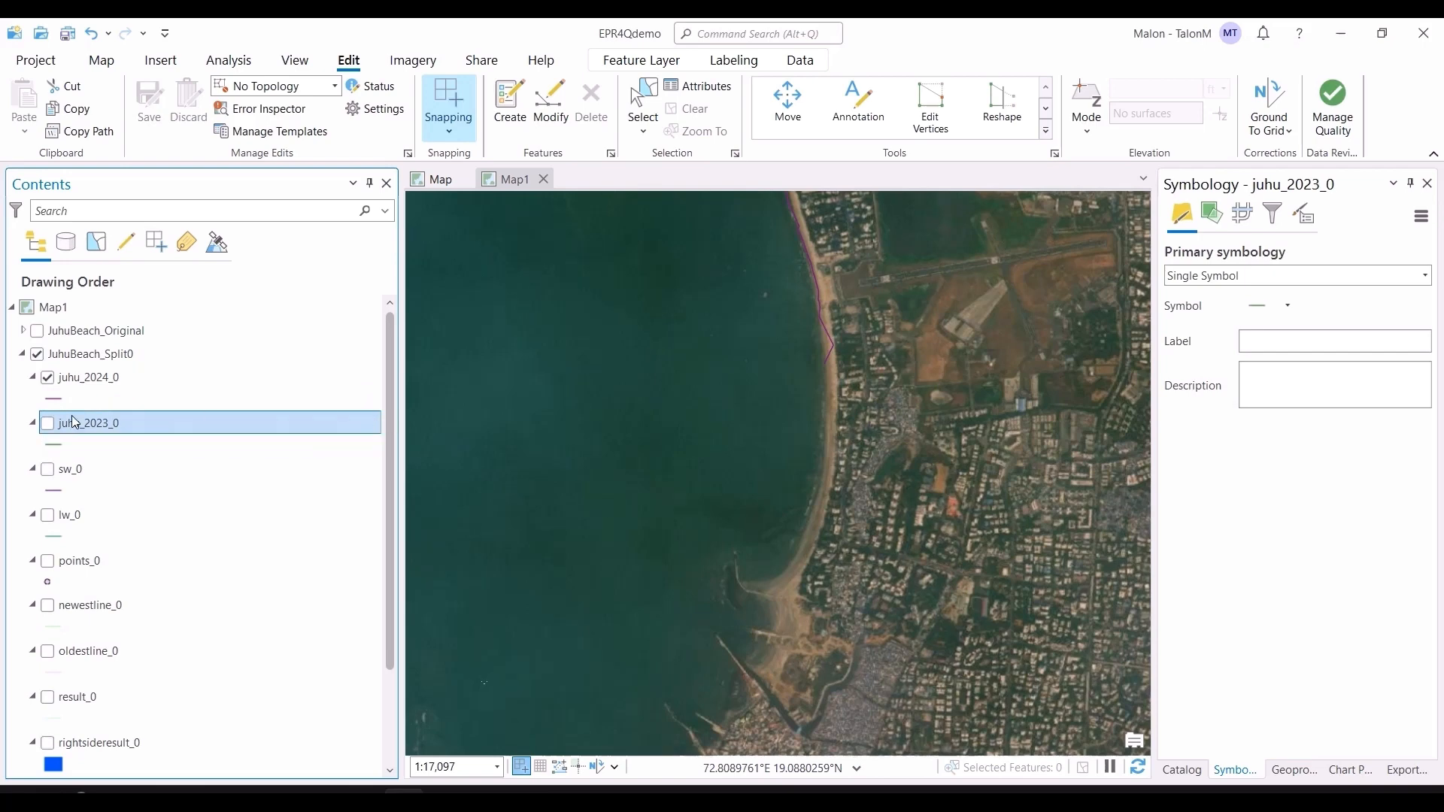
{"action": "left_click", "coordinate": [48, 469]}
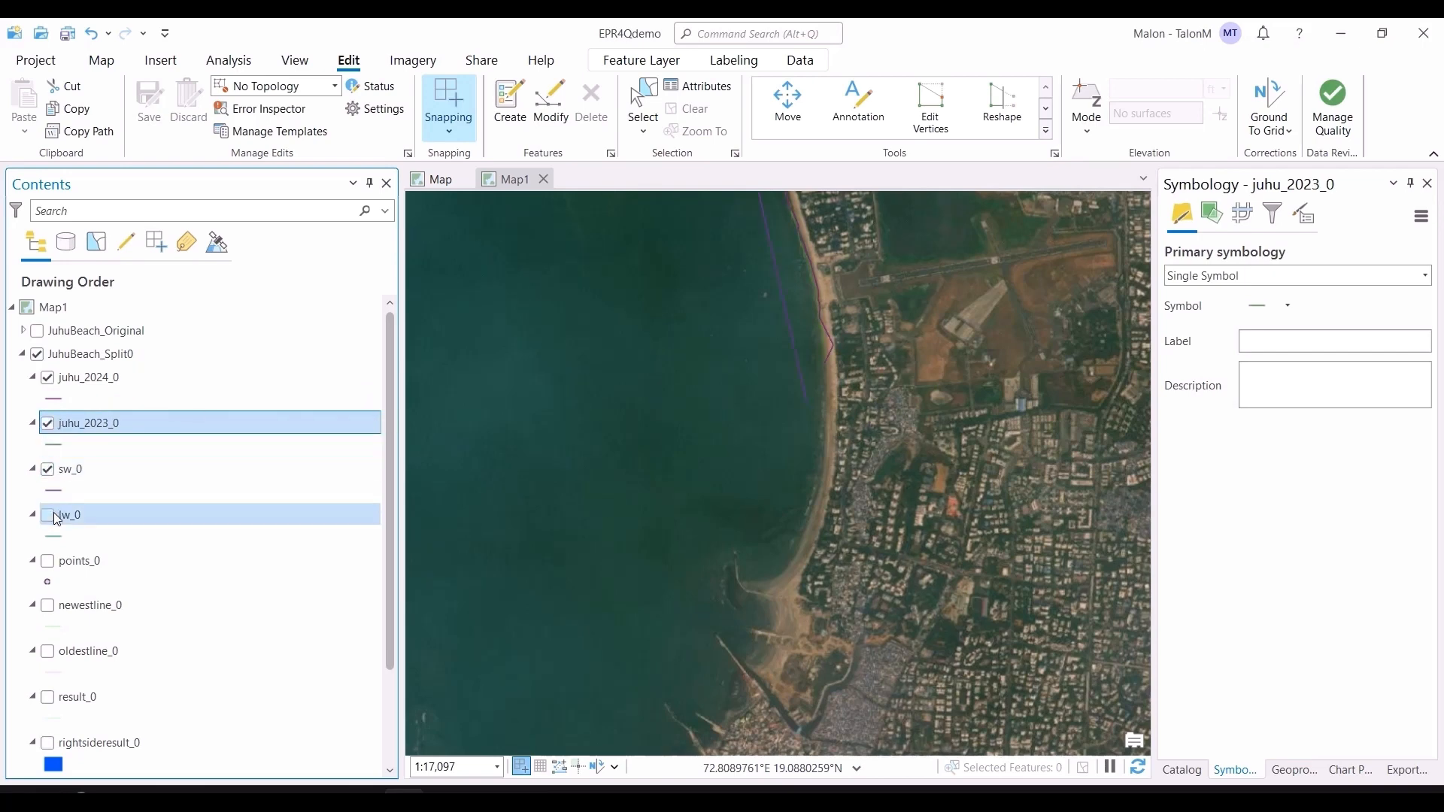
Step: Inspect the Split0 shorelines and baselines along the Juhu coast
{"action": "left_click_drag", "start_coordinate": [712, 271], "coordinate": [886, 555]}
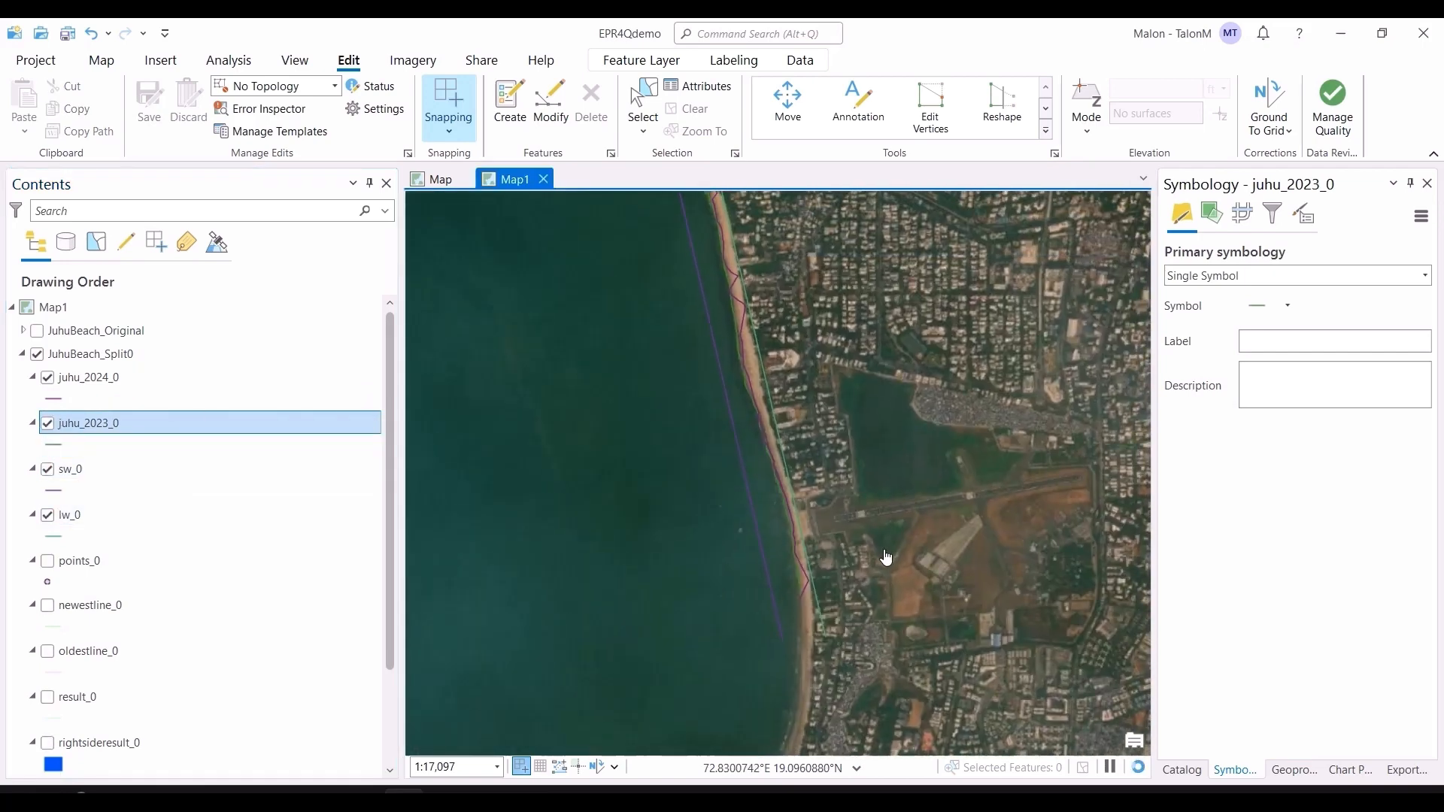
{"action": "scroll", "coordinate": [877, 436], "scroll_direction": "down", "scroll_amount": 2}
{"action": "left_click_drag", "start_coordinate": [855, 331], "coordinate": [841, 419]}
{"action": "scroll", "coordinate": [841, 406], "scroll_direction": "up", "scroll_amount": 4}
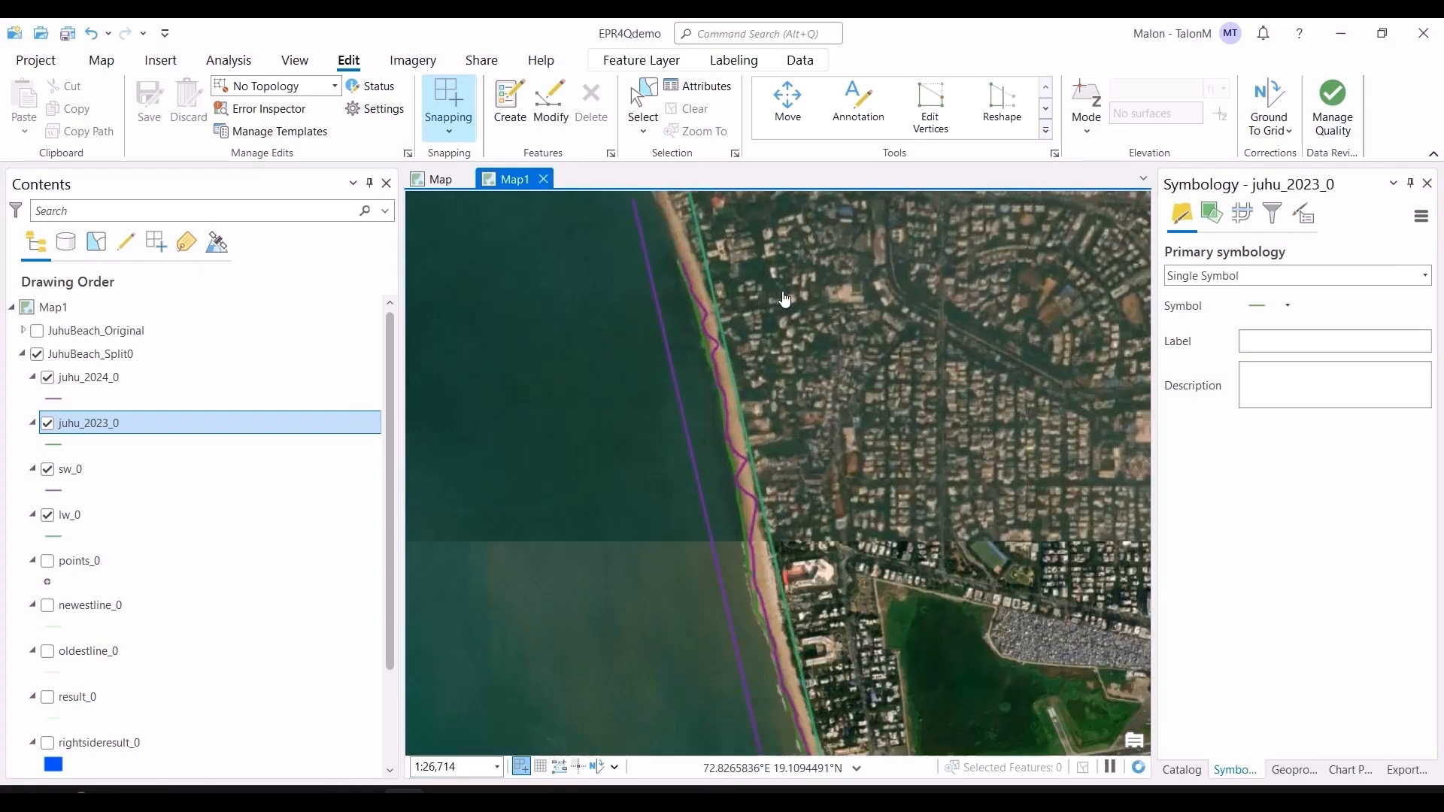
{"action": "left_click_drag", "start_coordinate": [836, 310], "coordinate": [837, 405]}
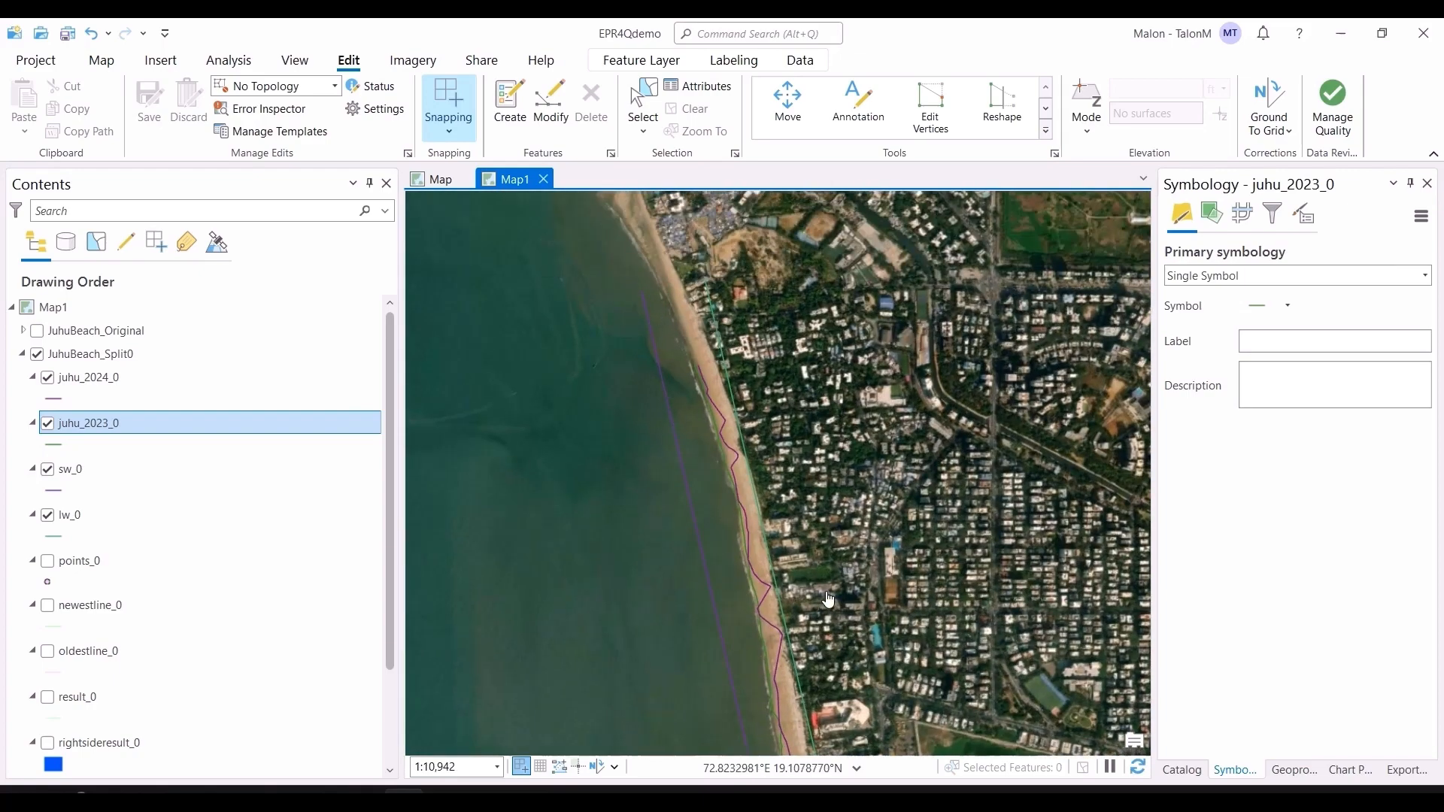
{"action": "left_click_drag", "start_coordinate": [902, 681], "coordinate": [900, 631]}
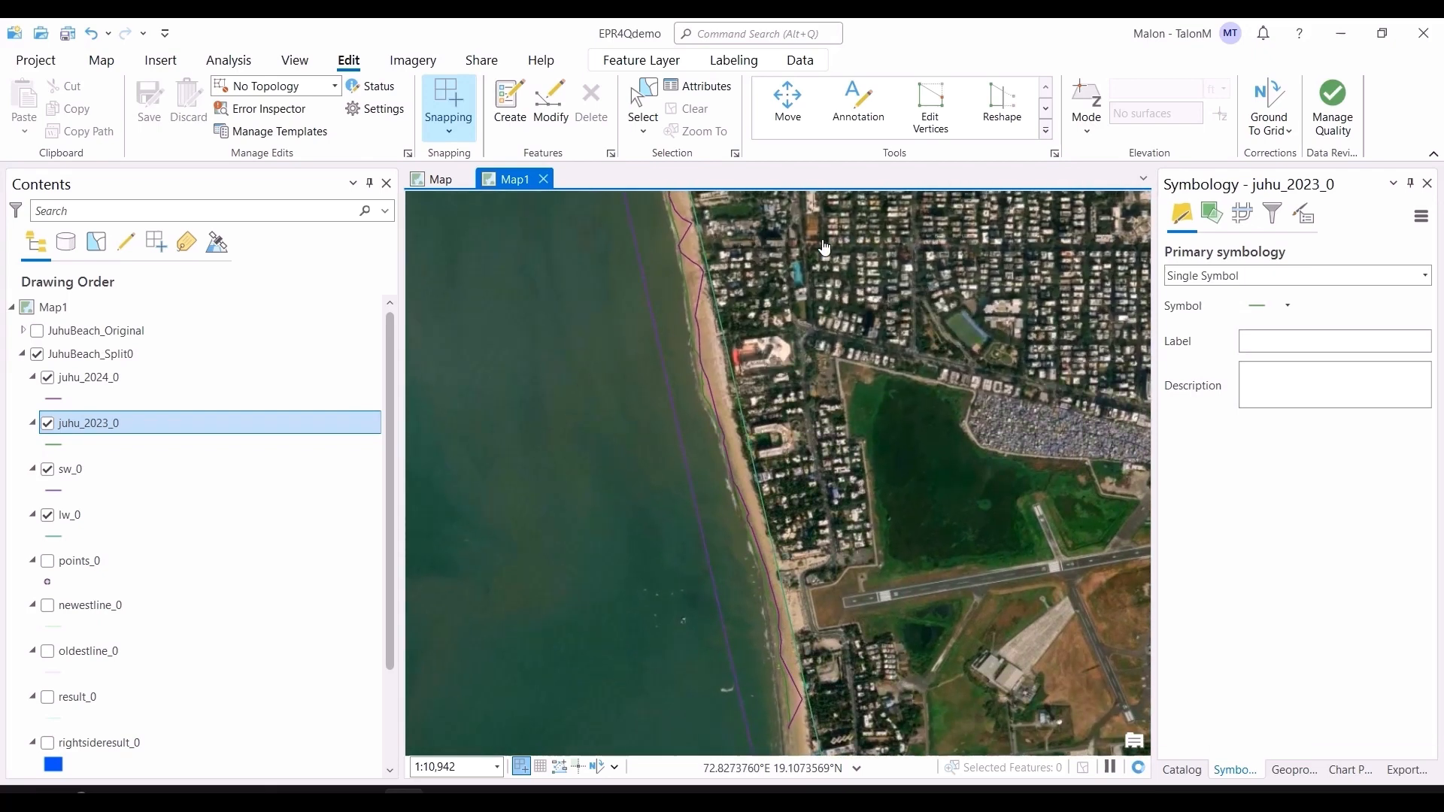
{"action": "left_click_drag", "start_coordinate": [824, 247], "coordinate": [858, 361]}
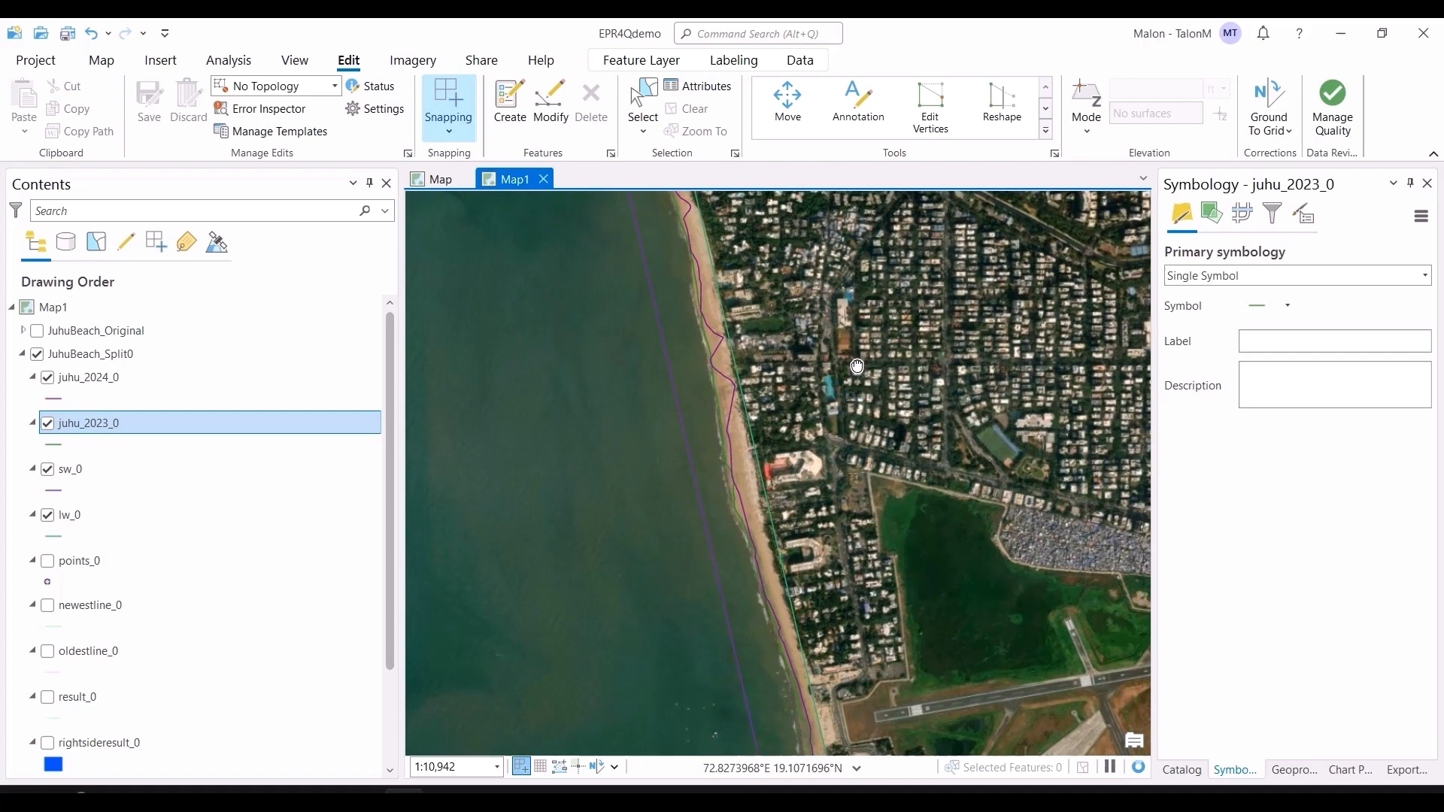
Step: Change the juhu_2024_0 line symbol colour to red and apply it
{"action": "left_click", "coordinate": [55, 400]}
{"action": "left_click", "coordinate": [1423, 326]}
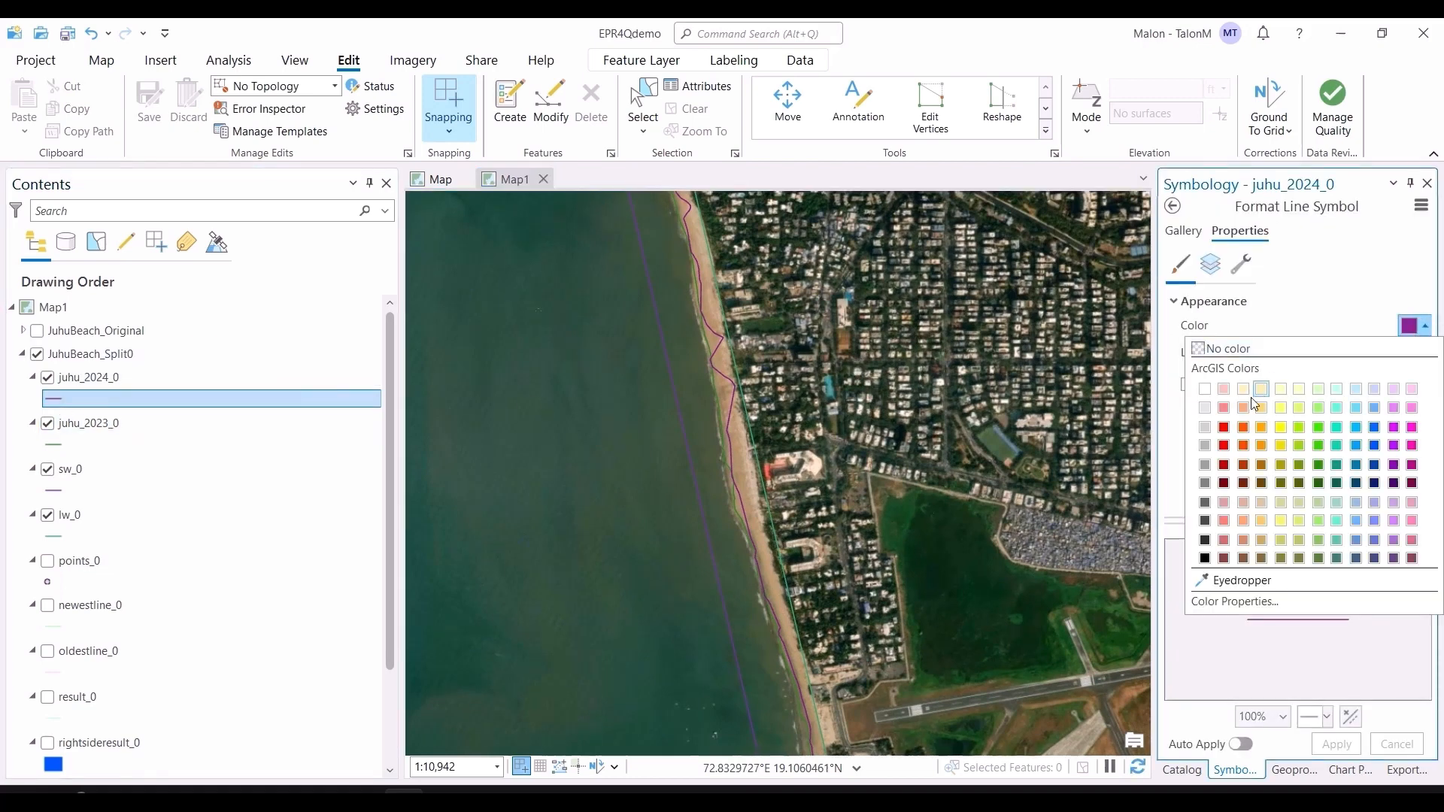
{"action": "left_click", "coordinate": [1223, 428]}
{"action": "left_click", "coordinate": [1325, 742]}
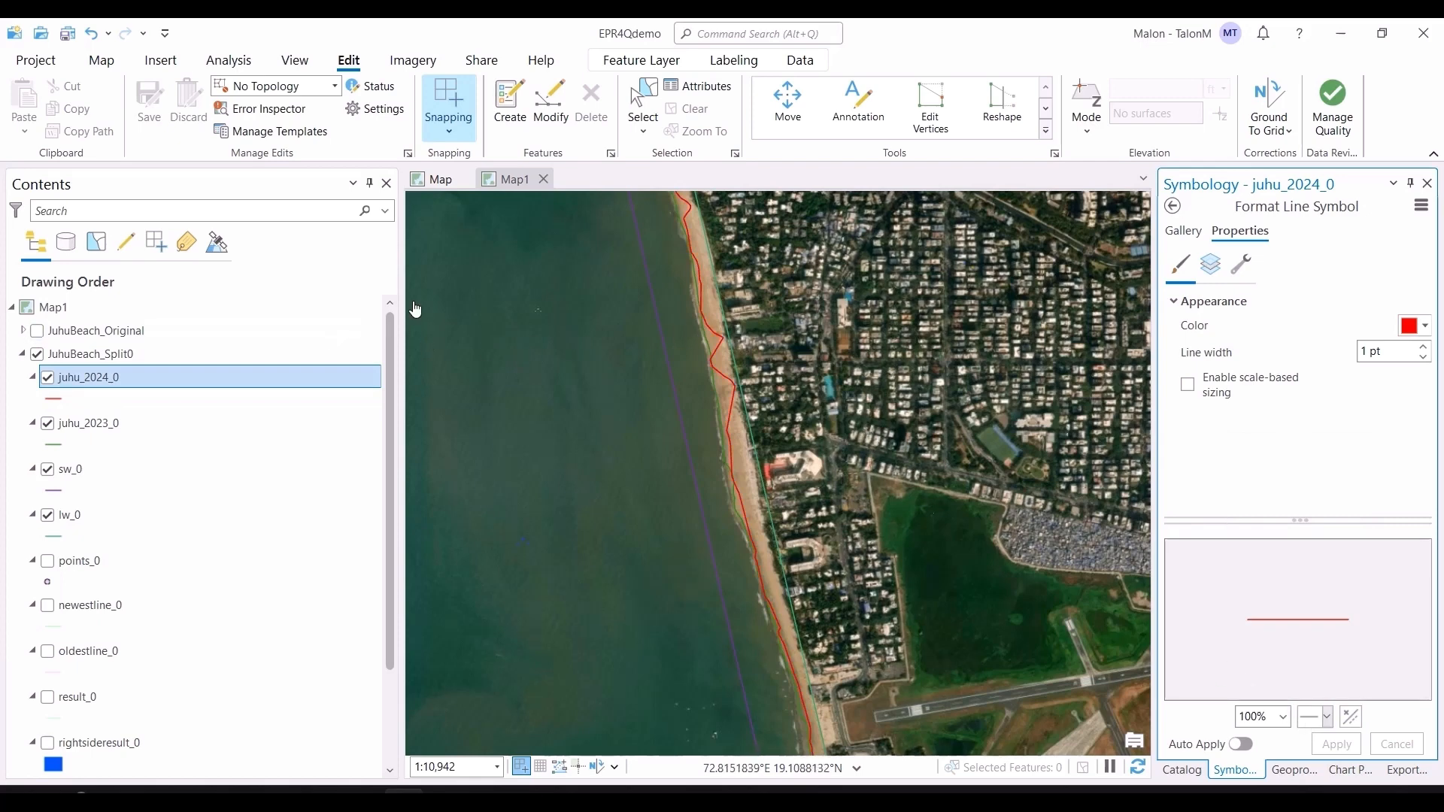
Step: Change the juhu_2023_0 line symbol colour to bright green and apply it
{"action": "left_click", "coordinate": [127, 444]}
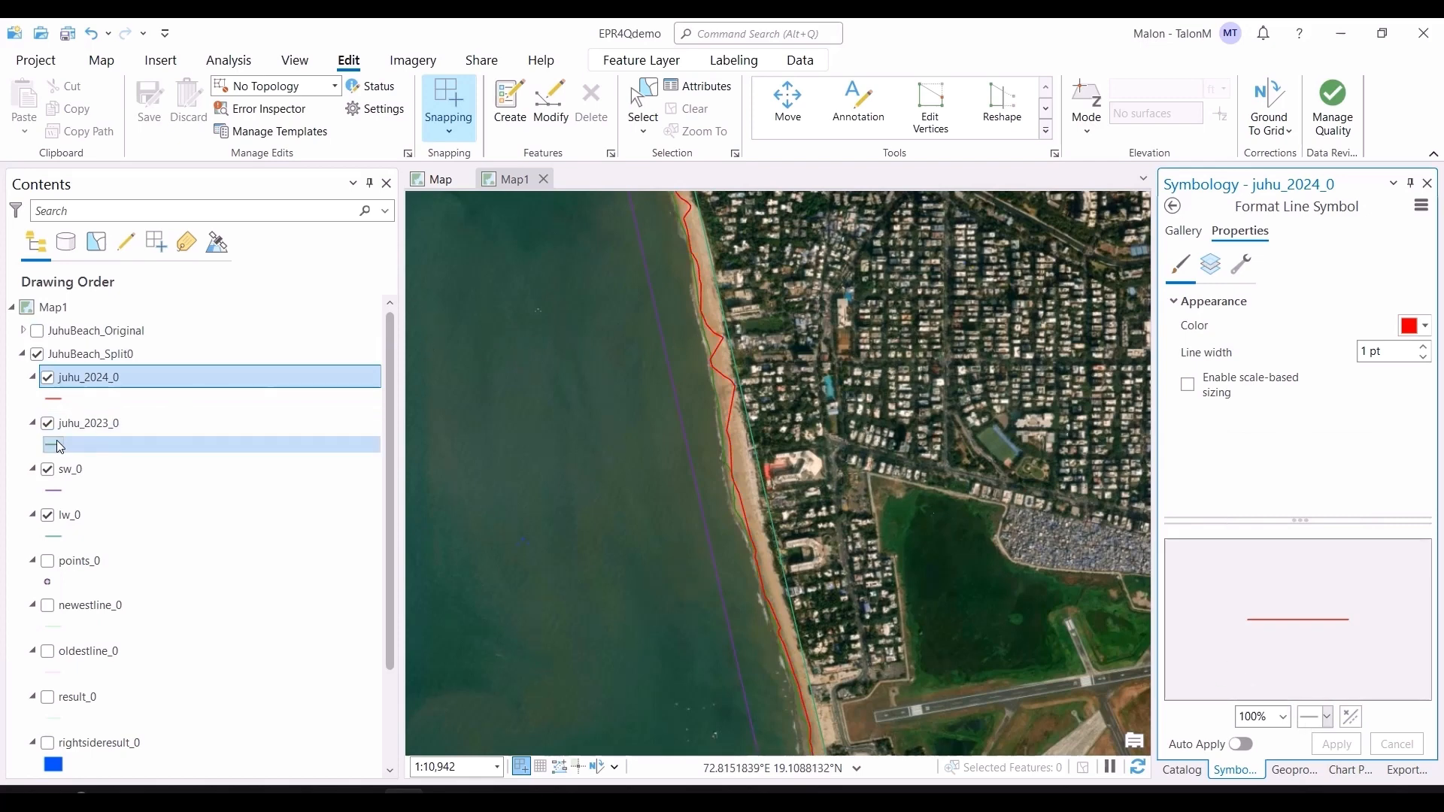
{"action": "left_click", "coordinate": [1414, 325]}
{"action": "left_click", "coordinate": [1313, 430]}
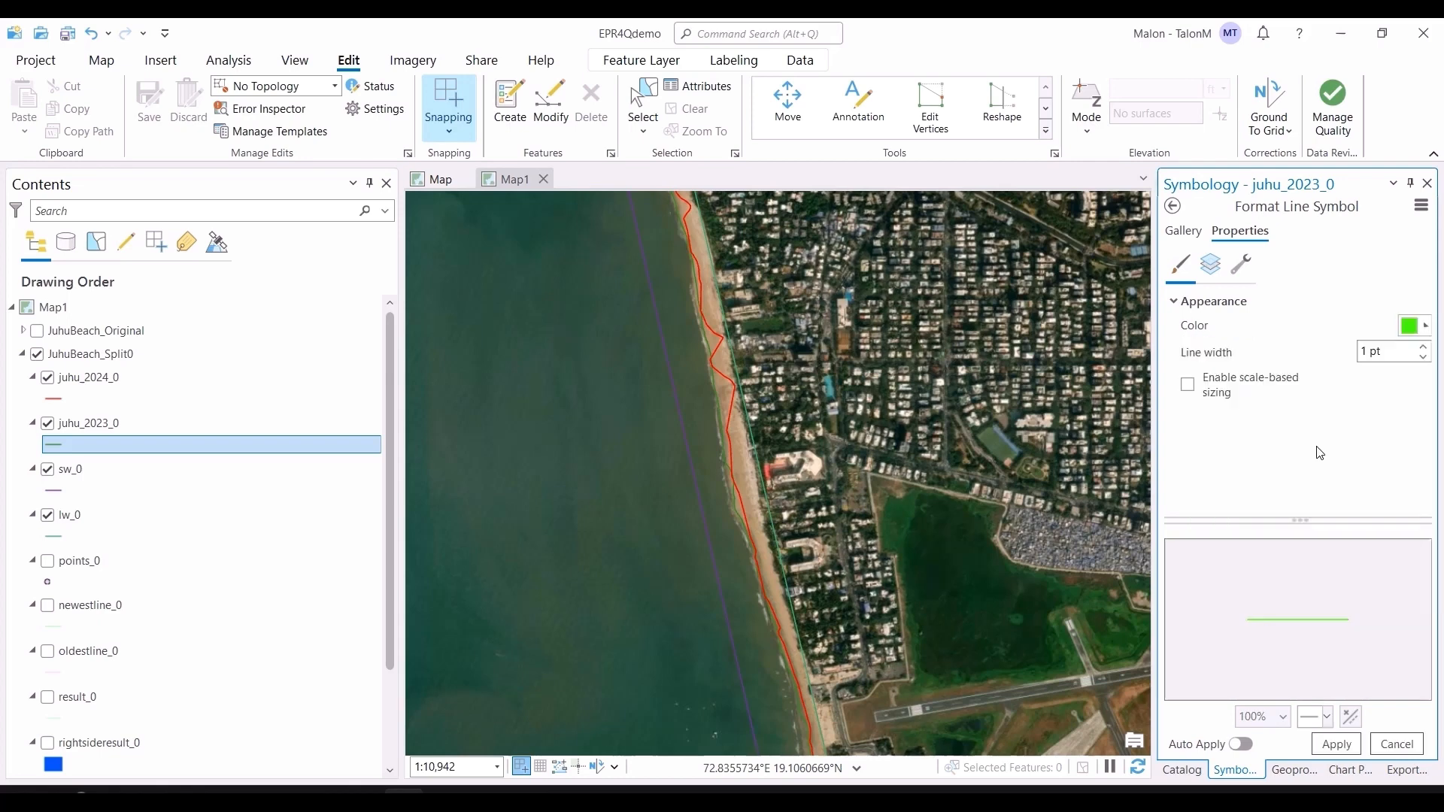
{"action": "left_click", "coordinate": [1343, 744]}
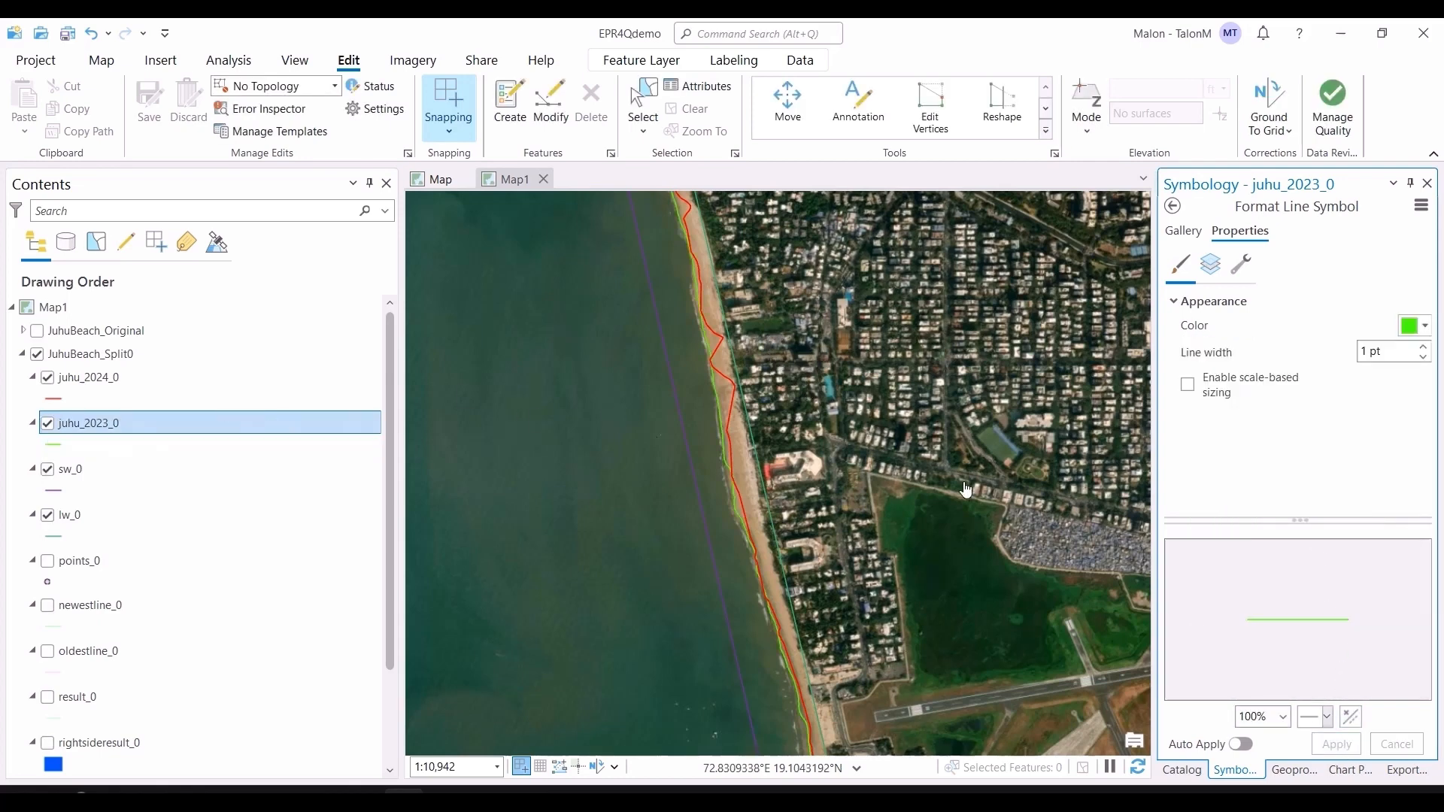
Step: Turn on the points_0 layer
{"action": "scroll", "coordinate": [873, 448], "scroll_direction": "down", "scroll_amount": 2}
{"action": "scroll", "coordinate": [954, 316], "scroll_direction": "up", "scroll_amount": 1}
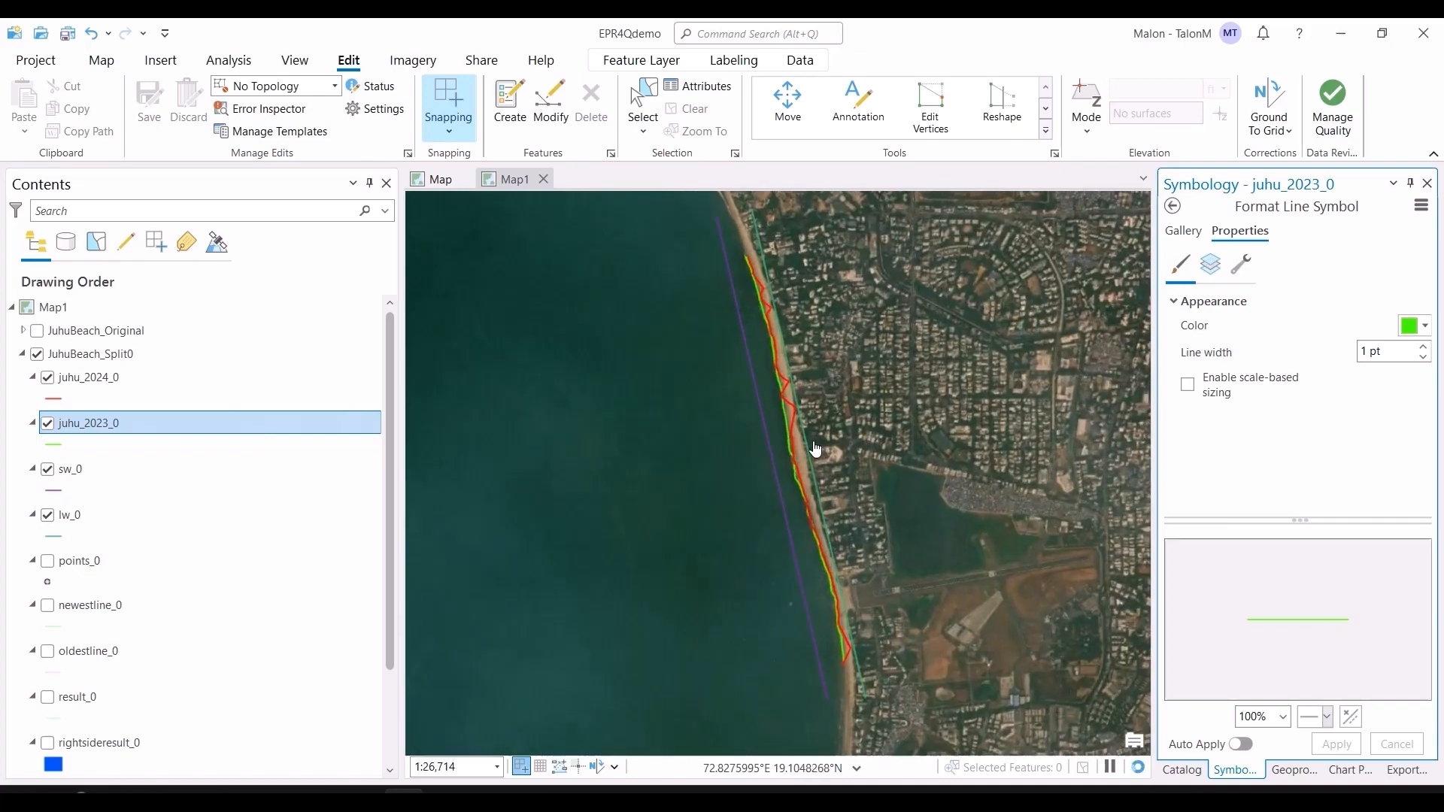
{"action": "left_click_drag", "start_coordinate": [955, 319], "coordinate": [951, 354]}
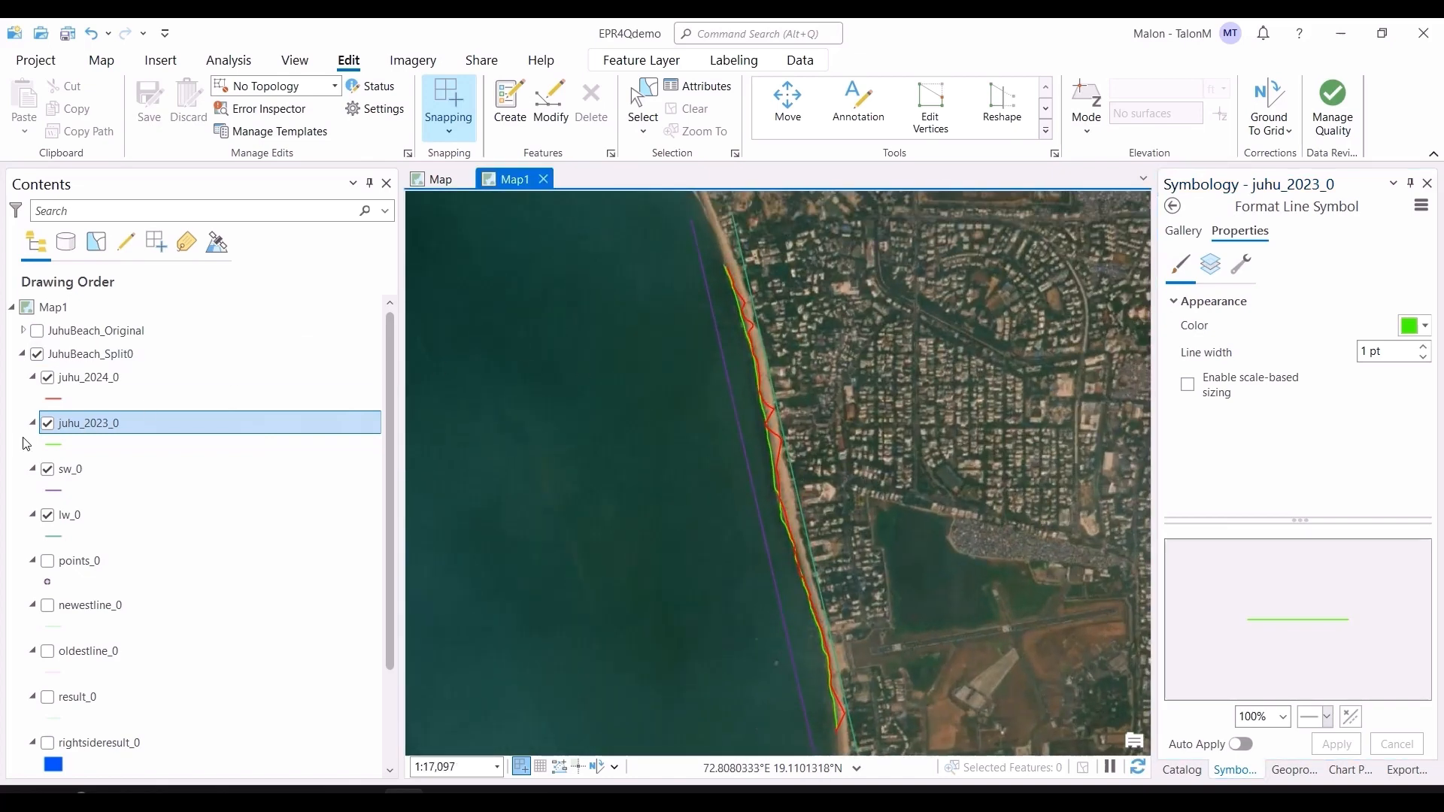
{"action": "left_click", "coordinate": [47, 561]}
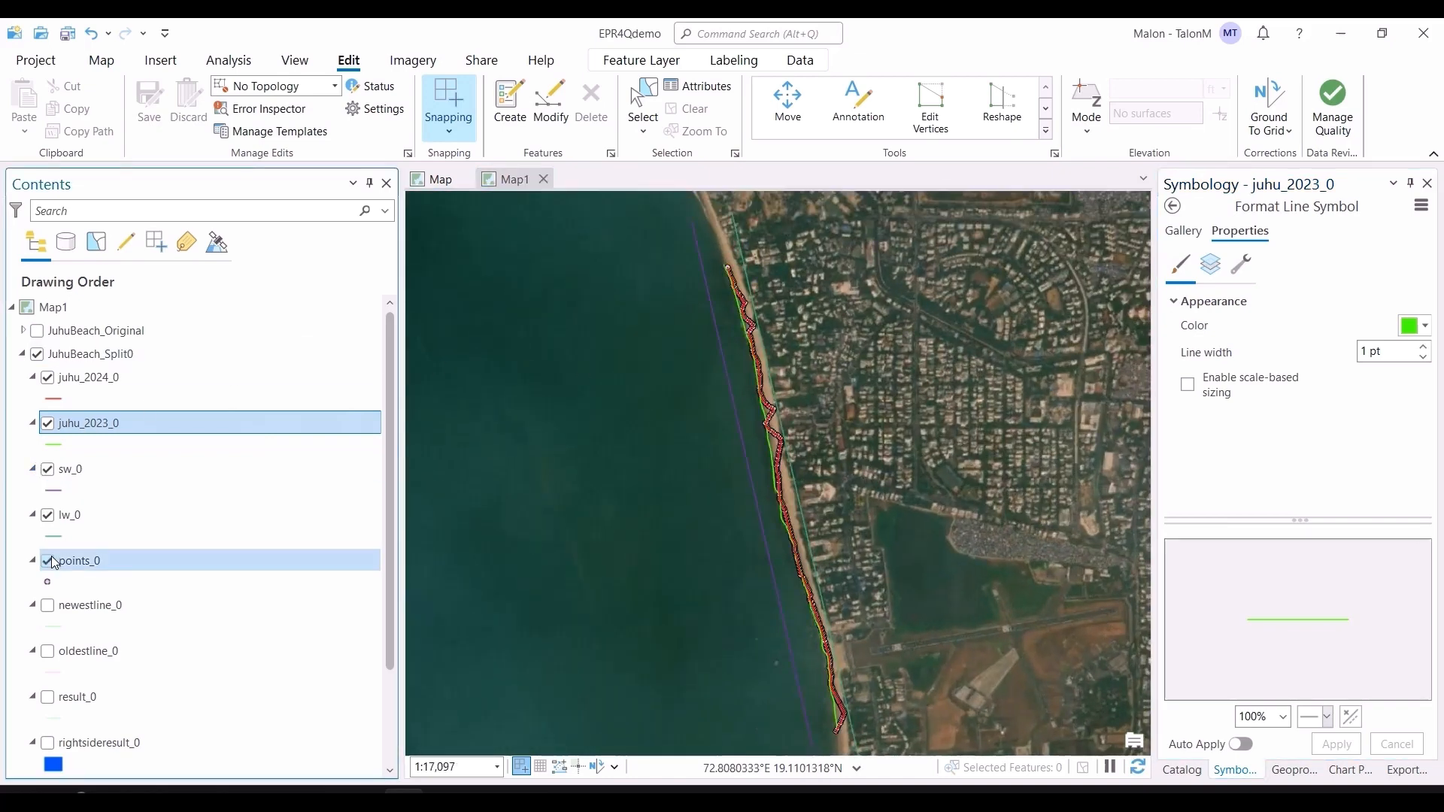
Step: Inspect the points_0 points along the shorelines at close zoom
{"action": "scroll", "coordinate": [777, 291], "scroll_direction": "up", "scroll_amount": 5}
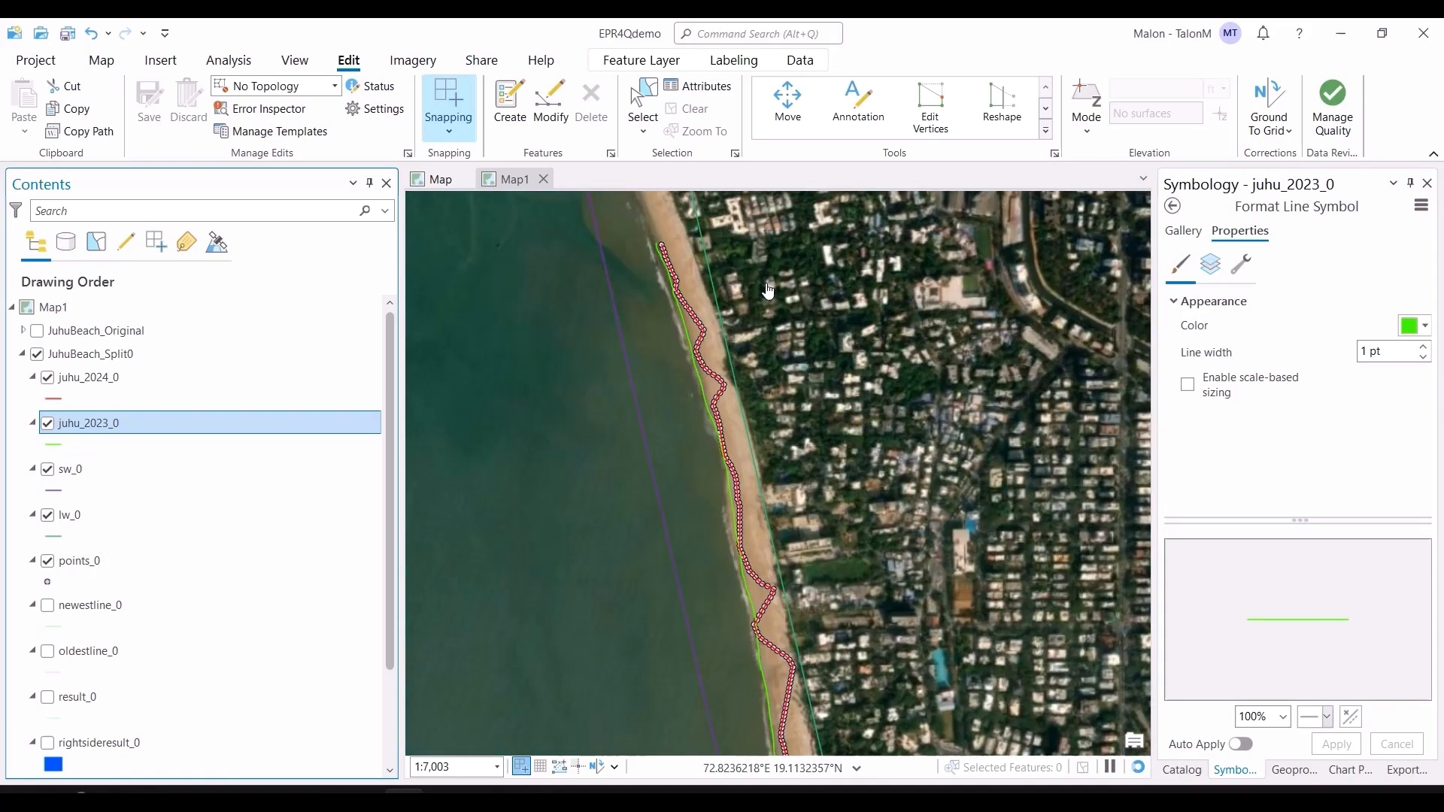
{"action": "scroll", "coordinate": [716, 356], "scroll_direction": "up", "scroll_amount": 3}
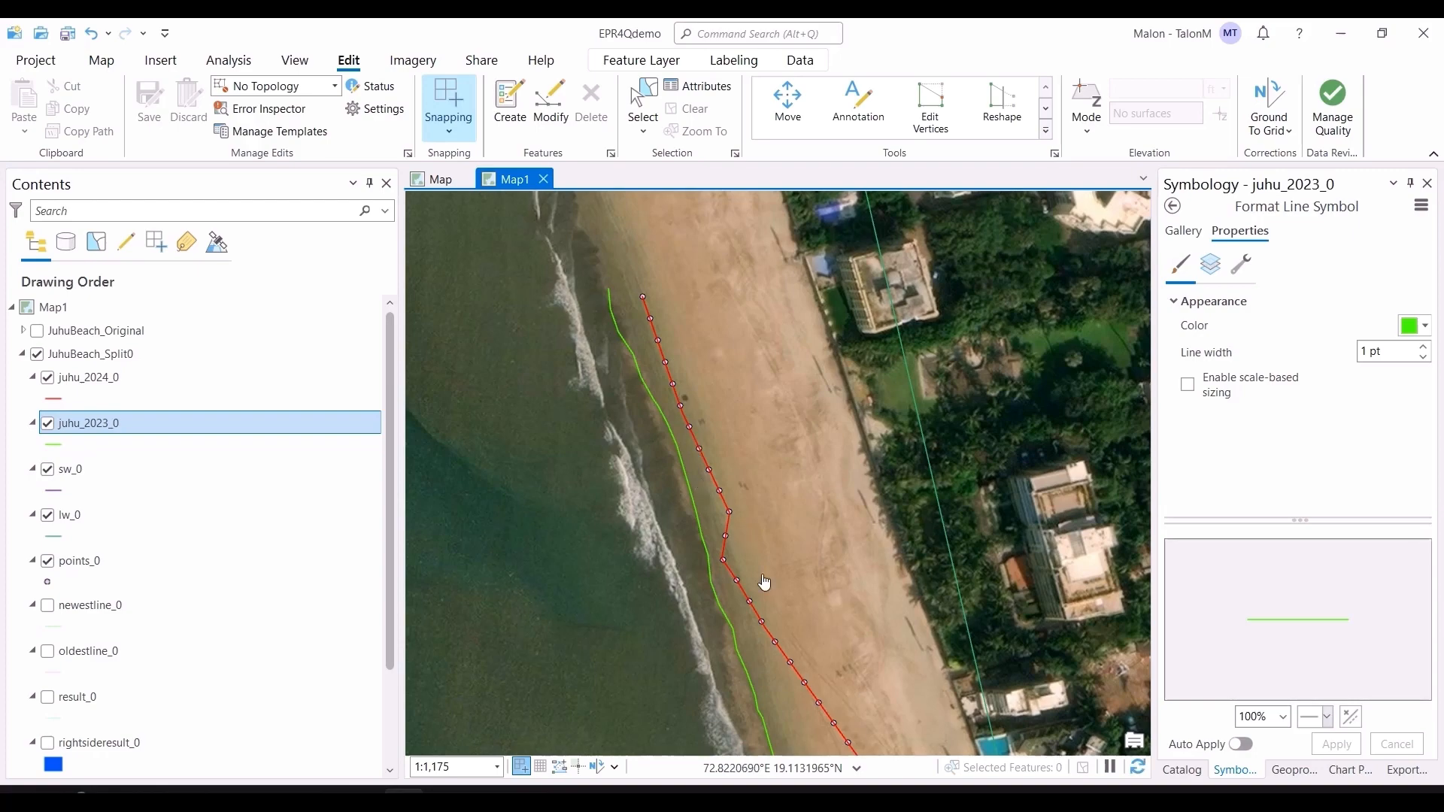
{"action": "left_click_drag", "start_coordinate": [828, 653], "coordinate": [665, 294]}
{"action": "left_click_drag", "start_coordinate": [775, 696], "coordinate": [658, 391]}
{"action": "left_click_drag", "start_coordinate": [635, 566], "coordinate": [629, 364]}
{"action": "scroll", "coordinate": [629, 364], "scroll_direction": "down", "scroll_amount": 2}
{"action": "left_click_drag", "start_coordinate": [684, 590], "coordinate": [604, 23]}
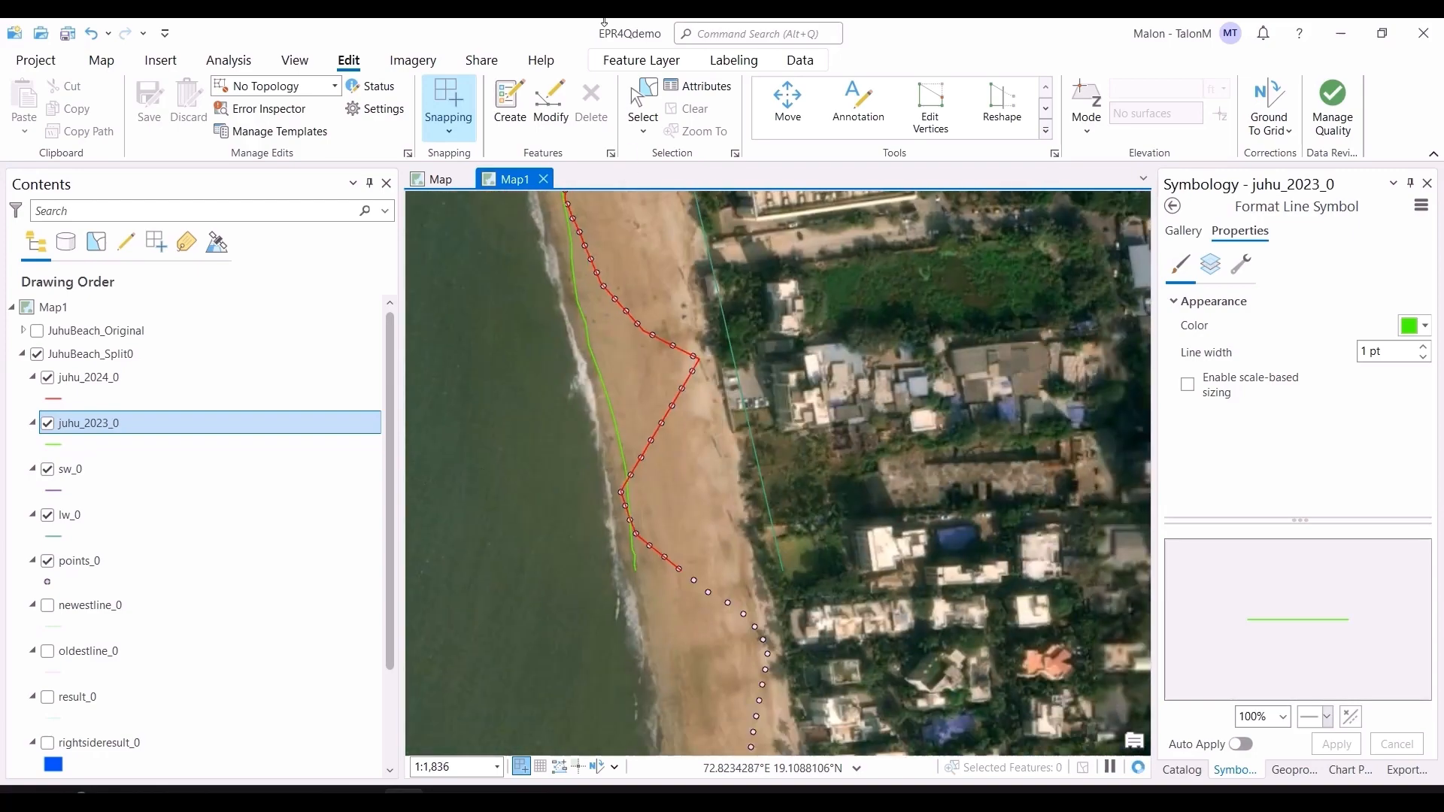
{"action": "scroll", "coordinate": [755, 557], "scroll_direction": "down", "scroll_amount": 6}
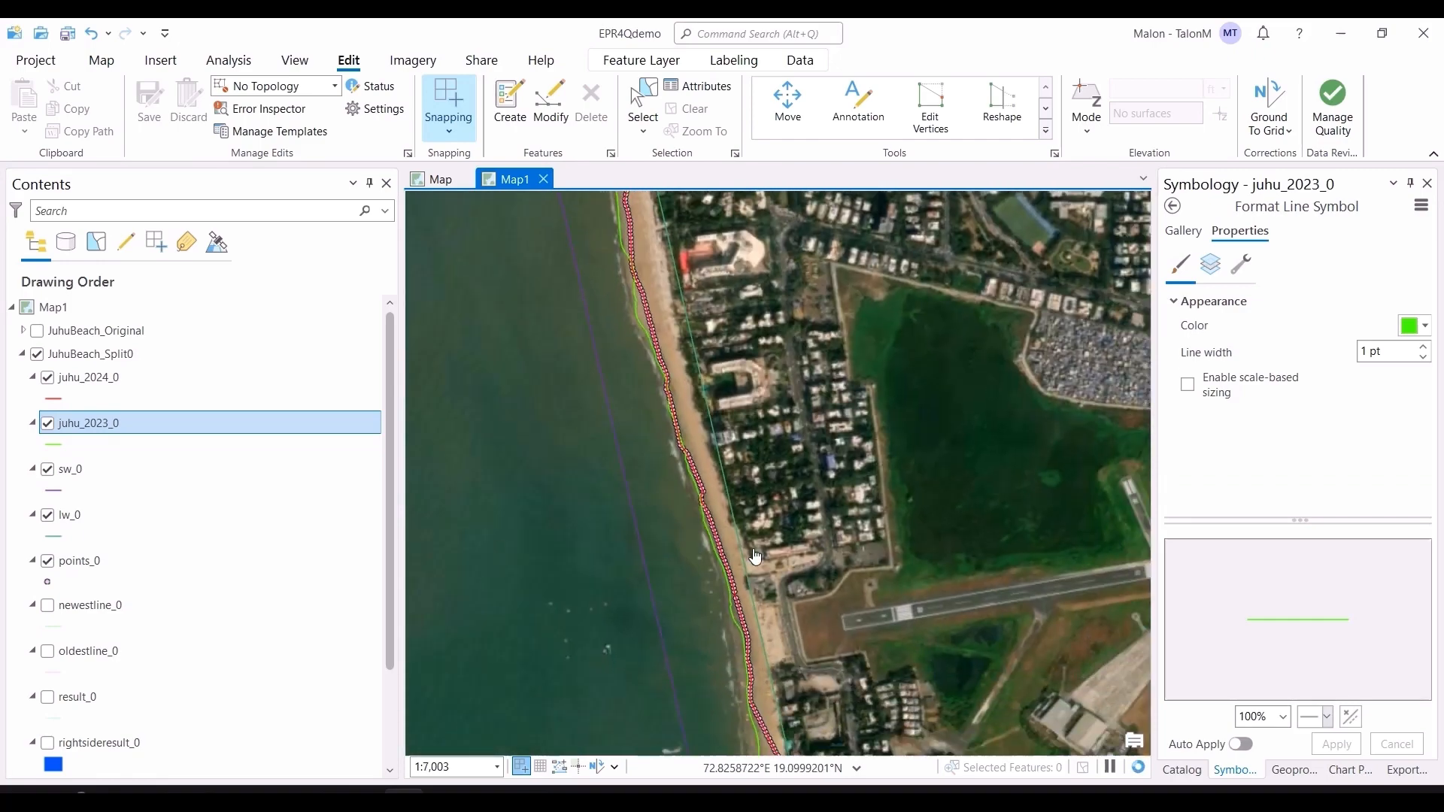
{"action": "scroll", "coordinate": [756, 557], "scroll_direction": "down", "scroll_amount": 2}
{"action": "scroll", "coordinate": [775, 698], "scroll_direction": "up", "scroll_amount": 5}
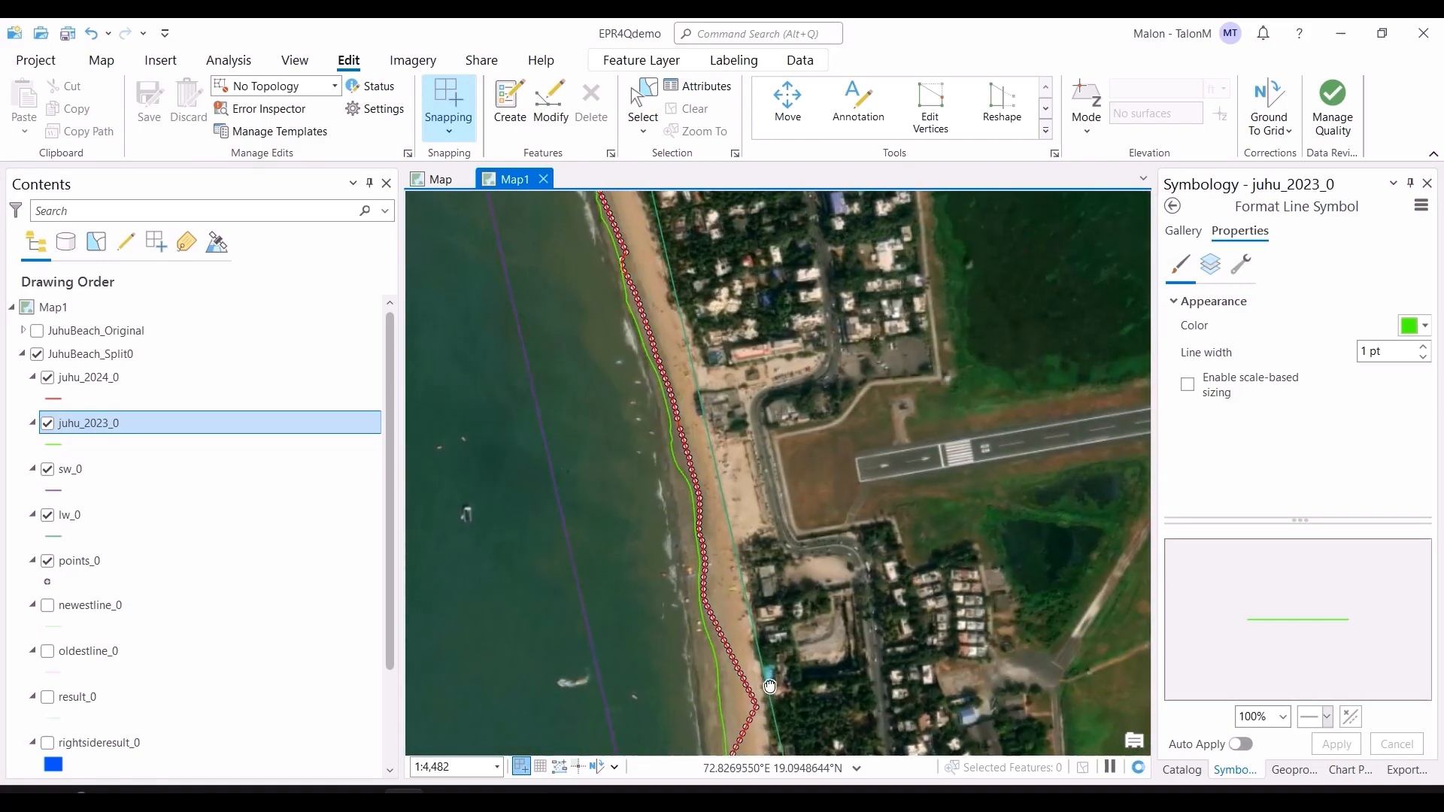
{"action": "scroll", "coordinate": [753, 511], "scroll_direction": "up", "scroll_amount": 1}
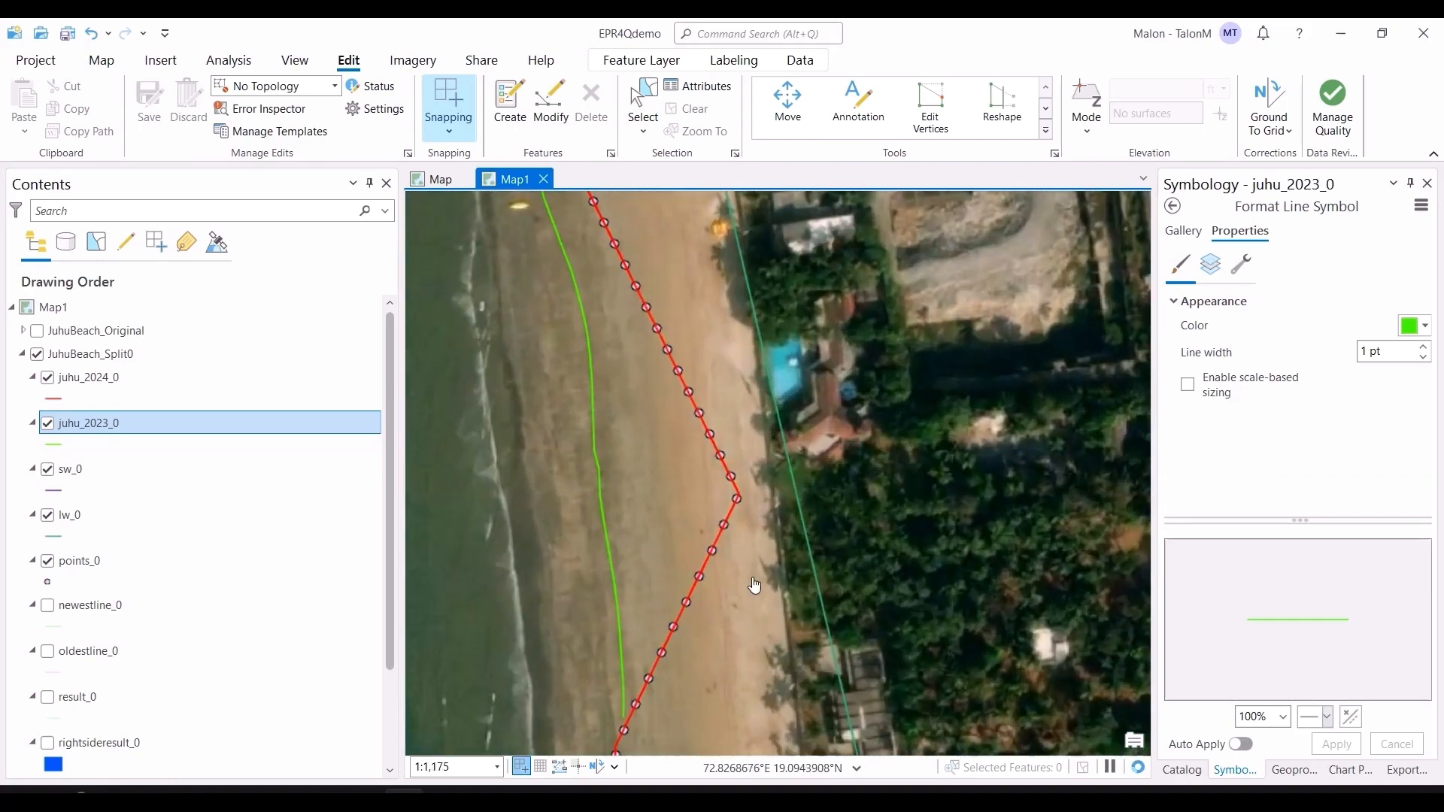
{"action": "scroll", "coordinate": [746, 594], "scroll_direction": "down", "scroll_amount": 5}
{"action": "scroll", "coordinate": [737, 600], "scroll_direction": "up", "scroll_amount": 4}
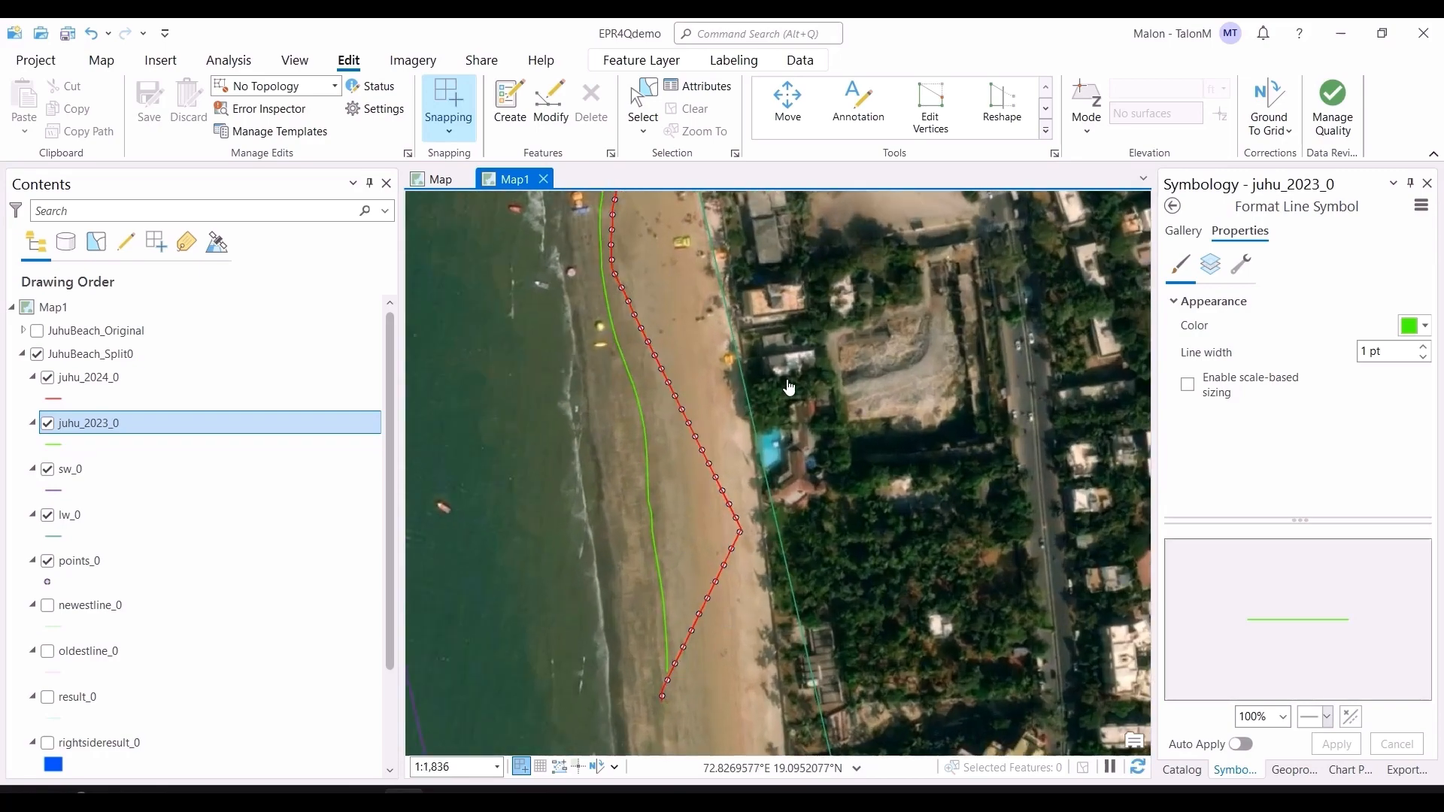
{"action": "scroll", "coordinate": [758, 378], "scroll_direction": "down", "scroll_amount": 5}
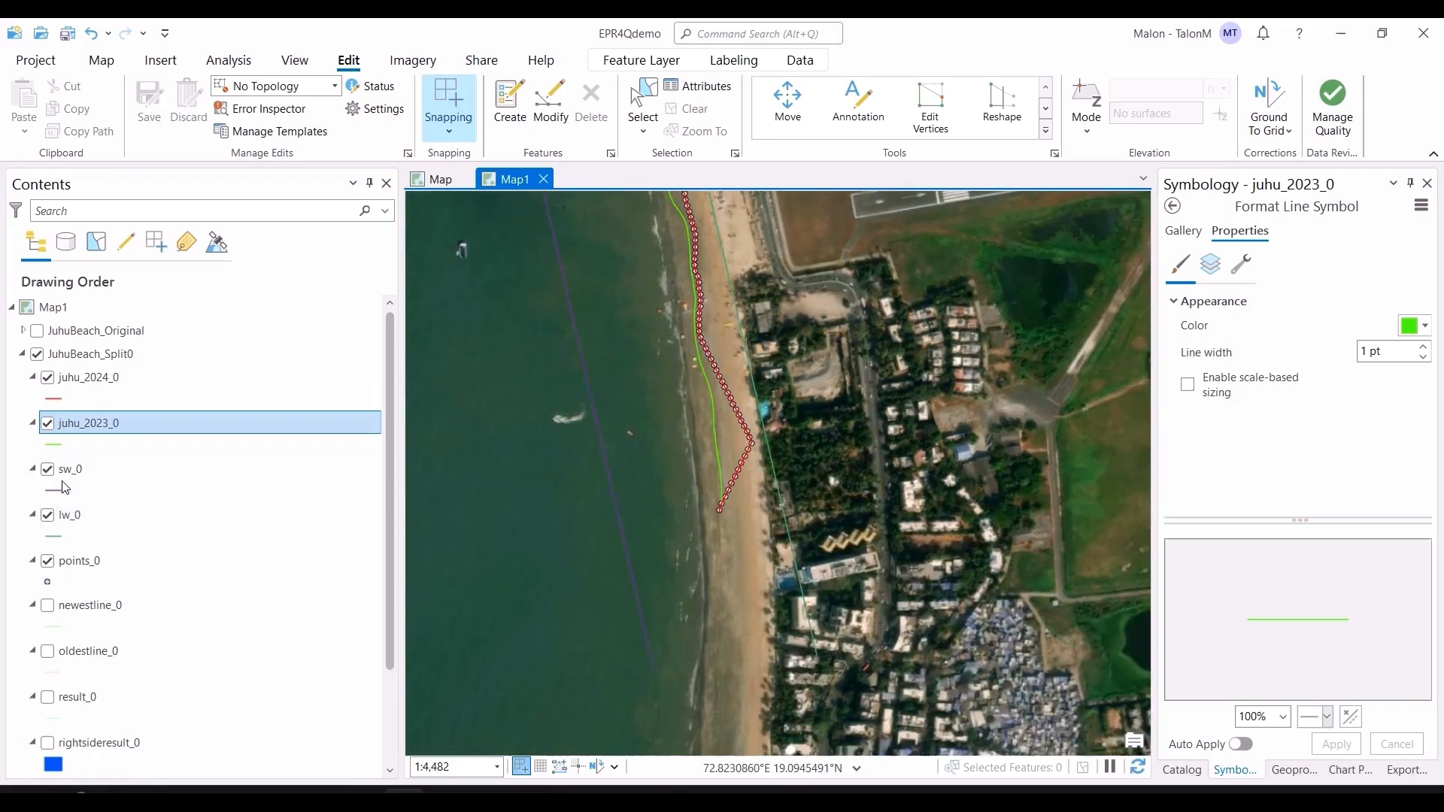
Step: Replace points_0 with the newestline_0 layer and inspect its transects along the beach
{"action": "left_click", "coordinate": [47, 561]}
{"action": "left_click", "coordinate": [47, 606]}
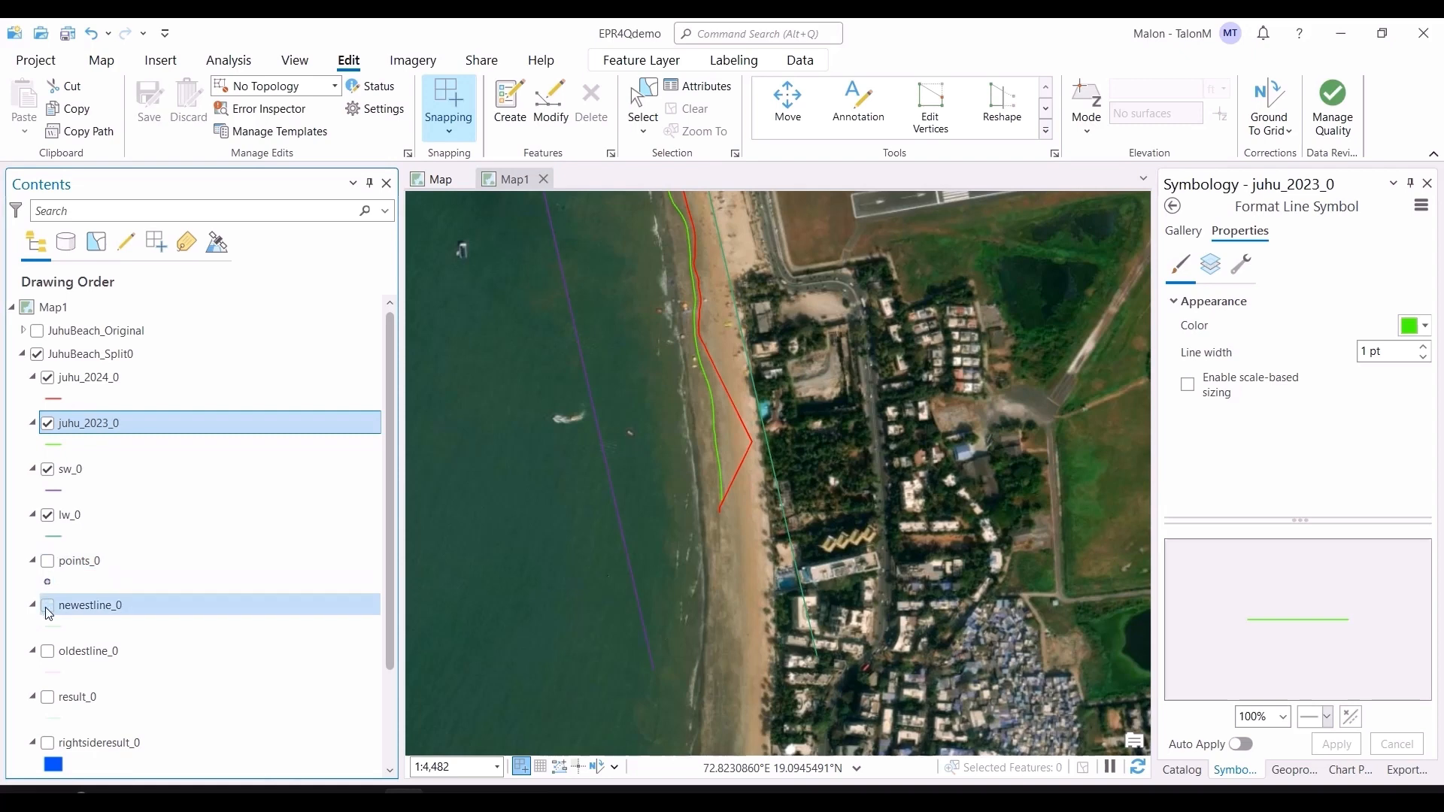
{"action": "left_click_drag", "start_coordinate": [771, 467], "coordinate": [800, 589]}
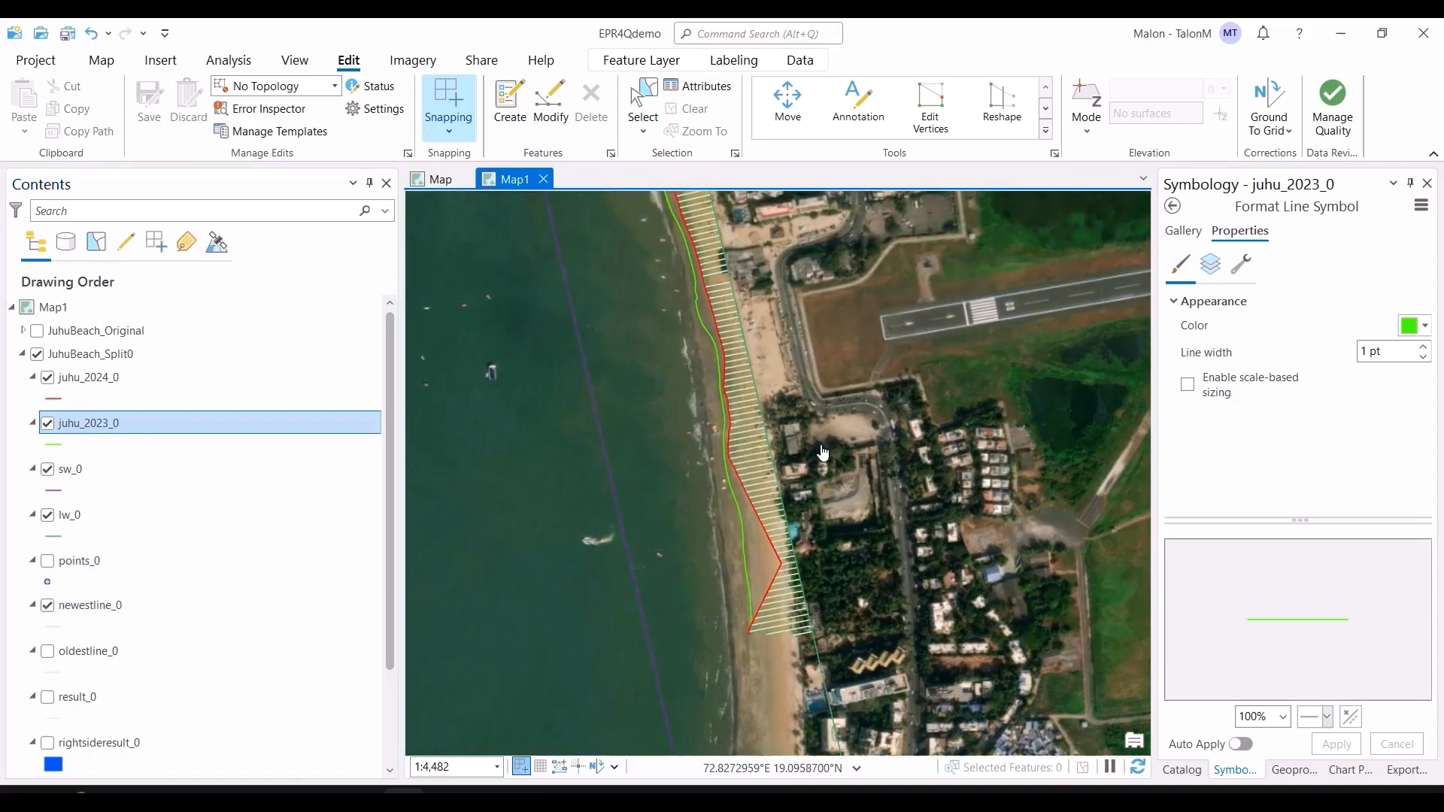
{"action": "left_click_drag", "start_coordinate": [801, 268], "coordinate": [855, 453]}
{"action": "left_click_drag", "start_coordinate": [830, 391], "coordinate": [840, 409]}
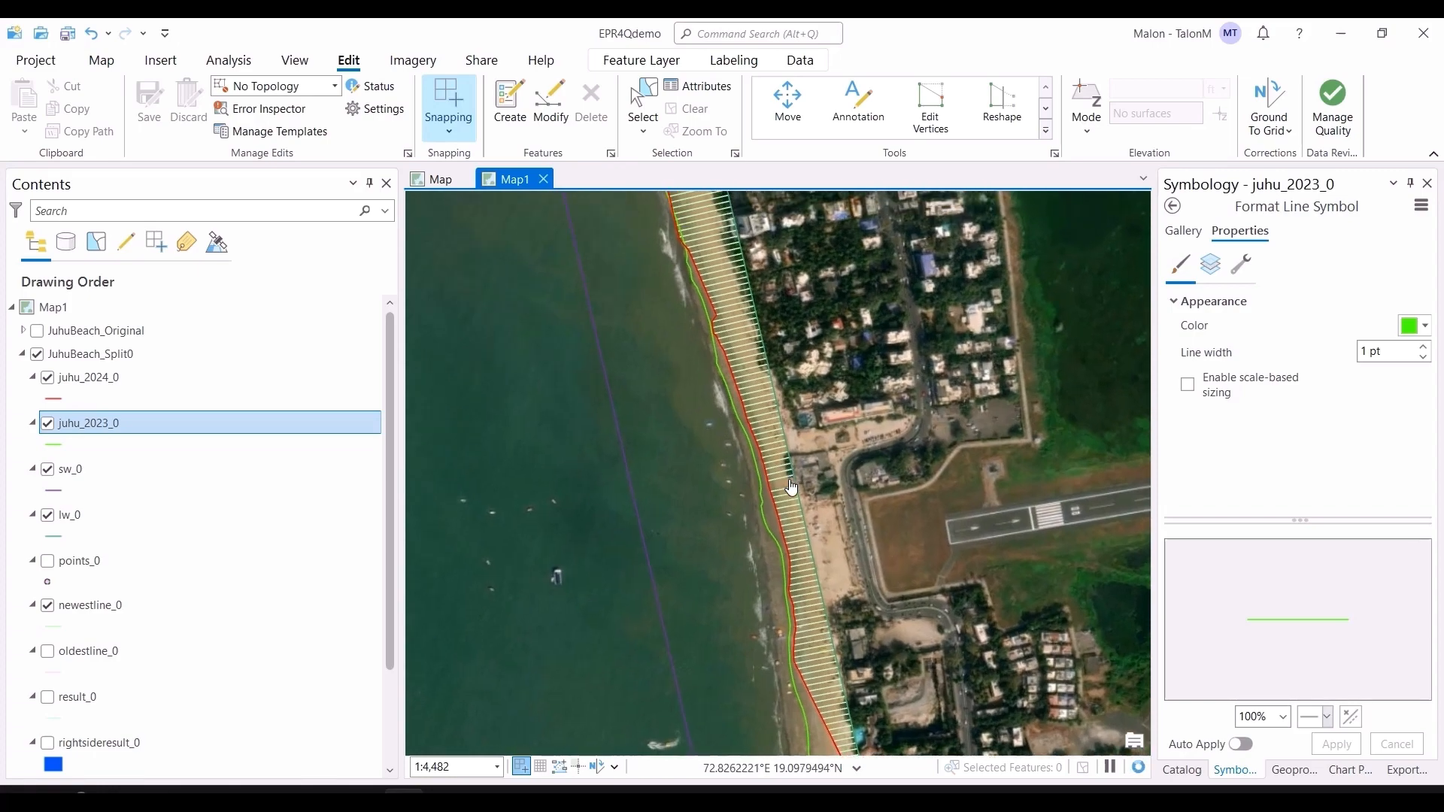
{"action": "left_click_drag", "start_coordinate": [842, 311], "coordinate": [922, 699]}
{"action": "scroll", "coordinate": [732, 276], "scroll_direction": "down", "scroll_amount": 2}
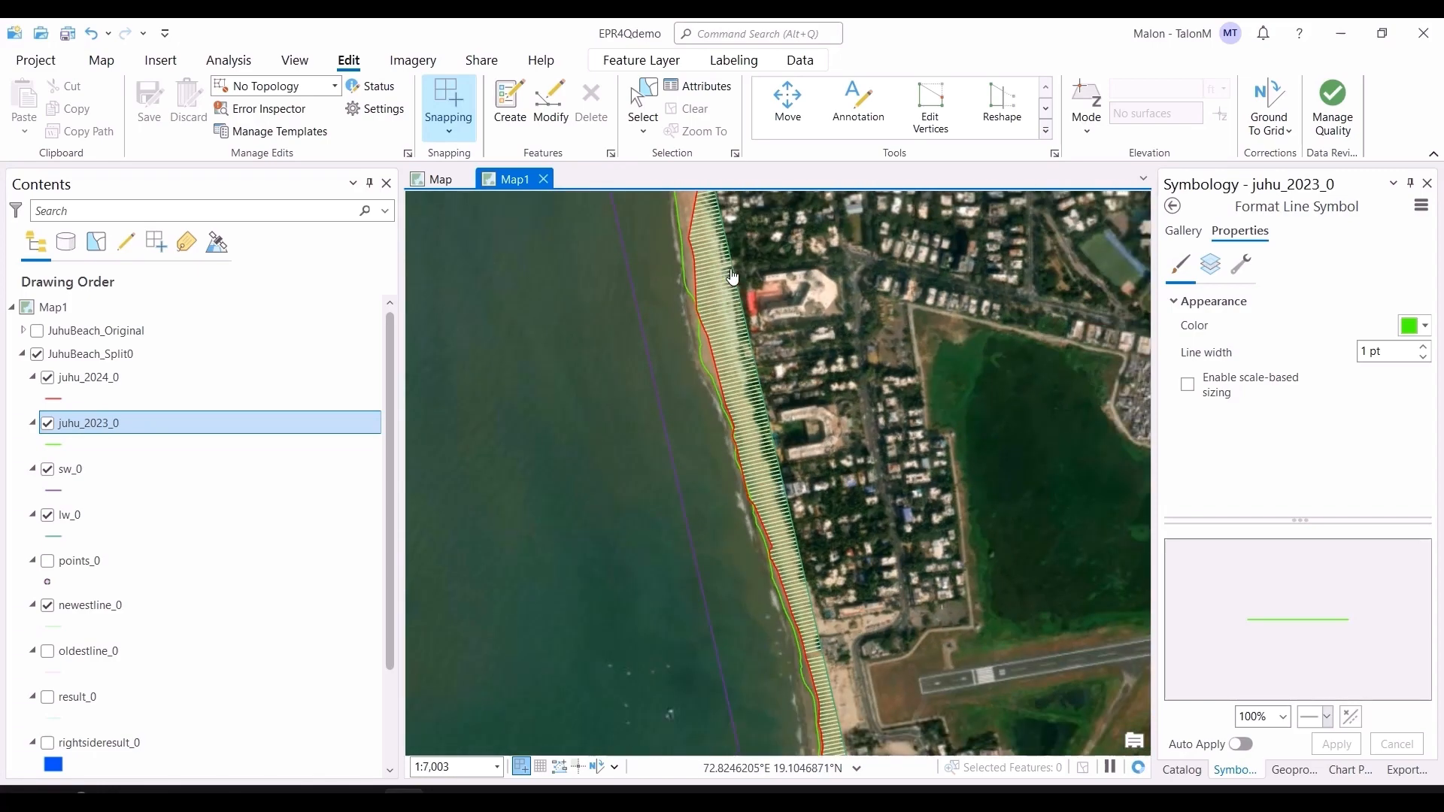
{"action": "left_click_drag", "start_coordinate": [733, 252], "coordinate": [776, 401]}
{"action": "left_click_drag", "start_coordinate": [706, 205], "coordinate": [733, 315]}
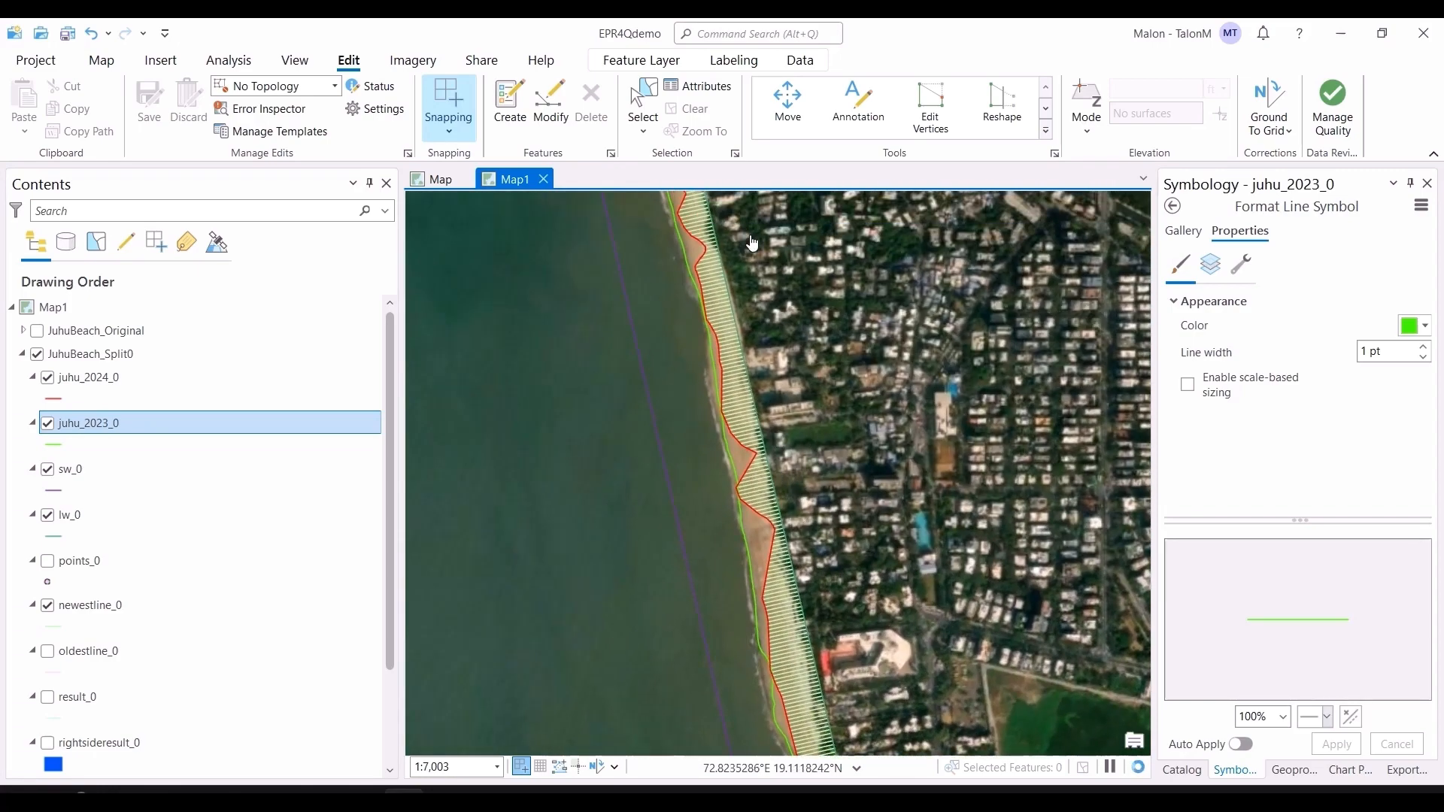
{"action": "left_click_drag", "start_coordinate": [752, 242], "coordinate": [794, 456]}
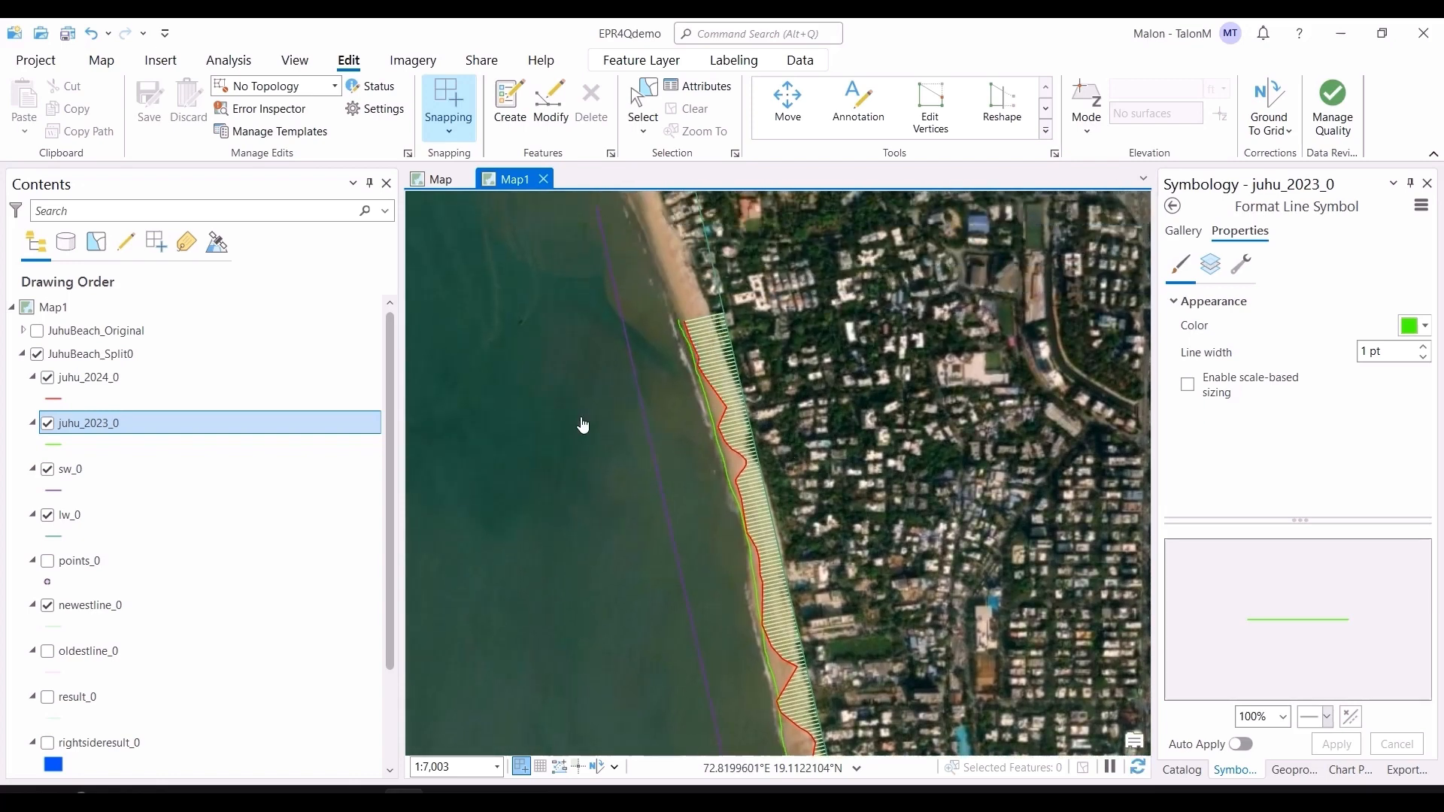
Step: Hide newestline_0, display oldestline_0 along the coast, then hide it again
{"action": "left_click", "coordinate": [48, 606]}
{"action": "left_click", "coordinate": [47, 651]}
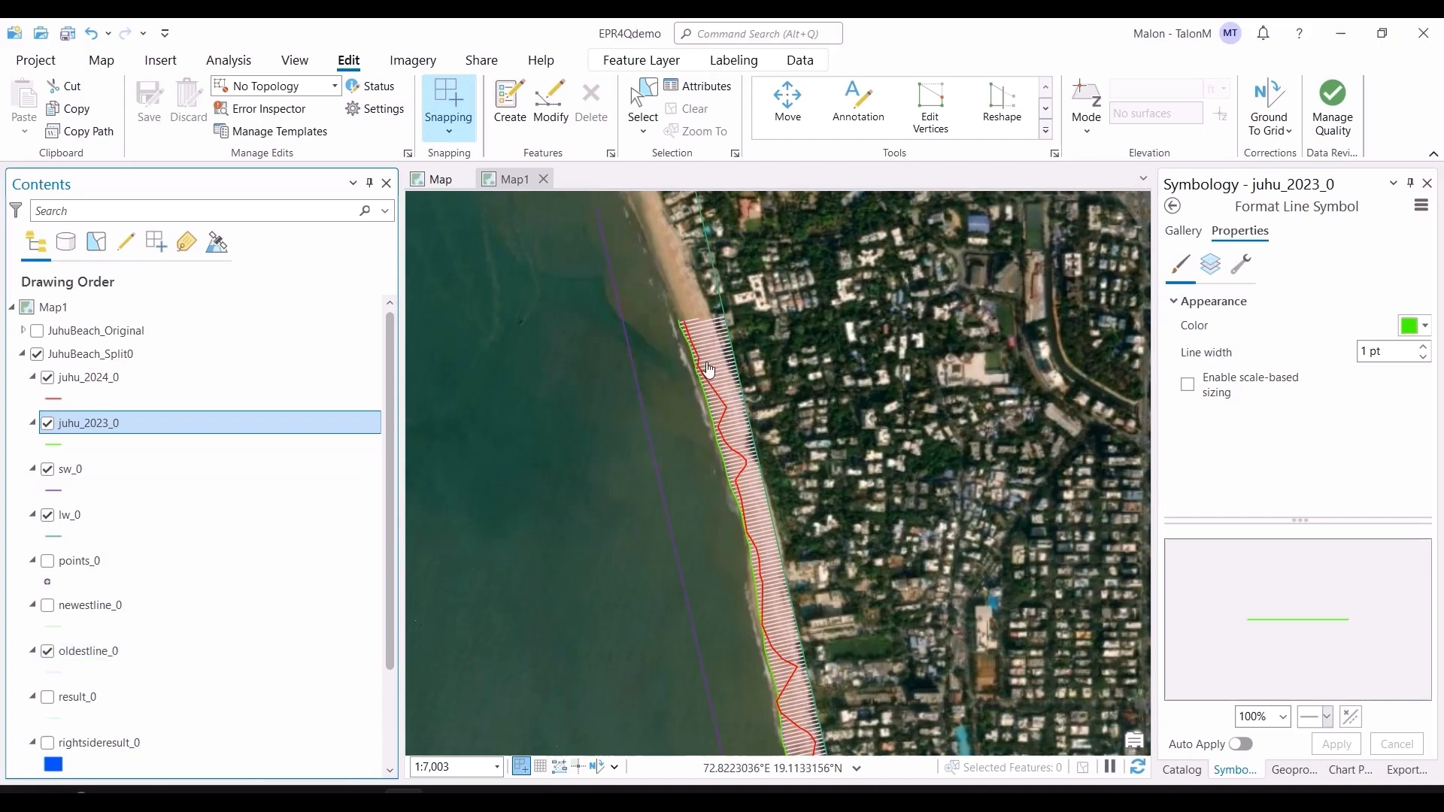
{"action": "scroll", "coordinate": [707, 368], "scroll_direction": "down", "scroll_amount": 4}
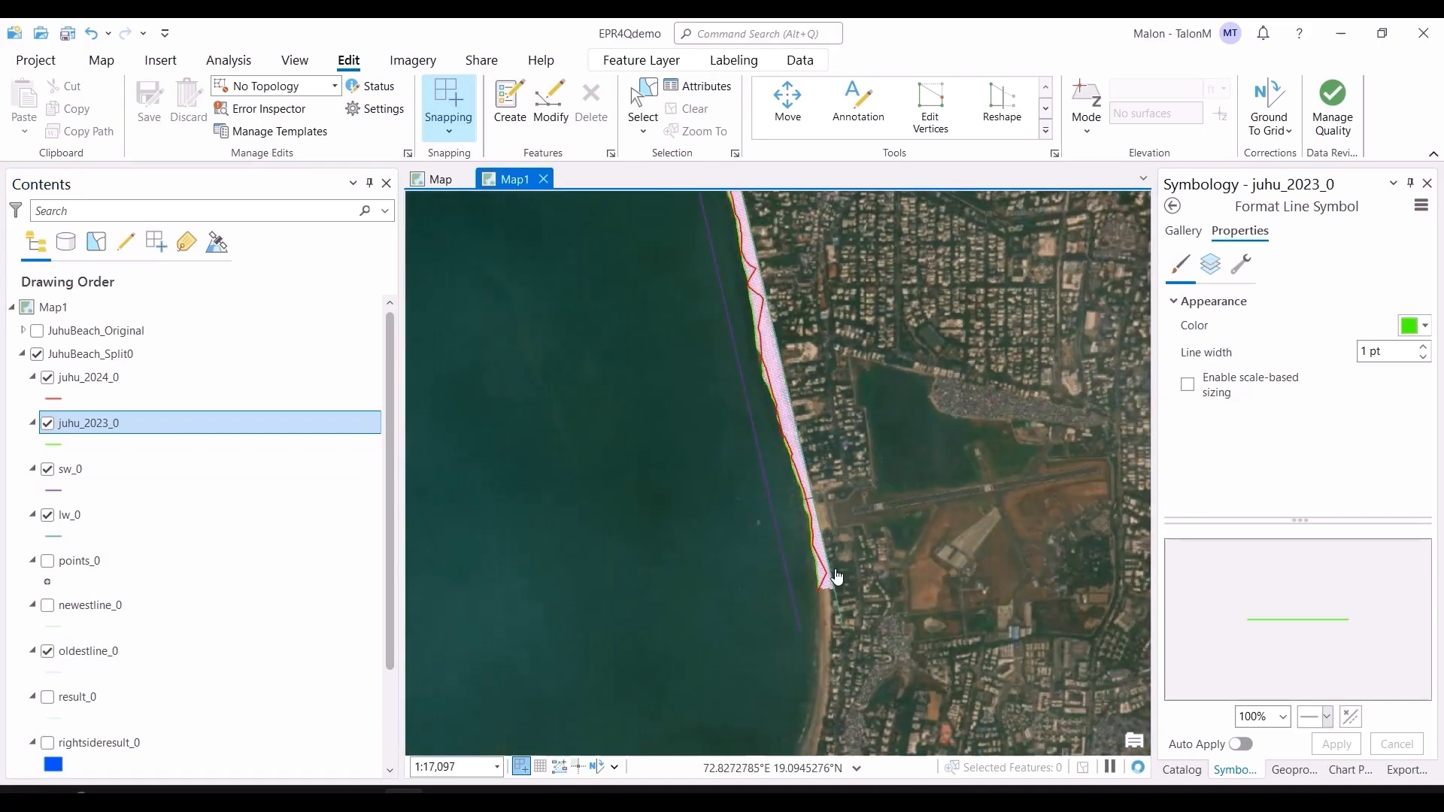
{"action": "left_click_drag", "start_coordinate": [880, 402], "coordinate": [953, 729]}
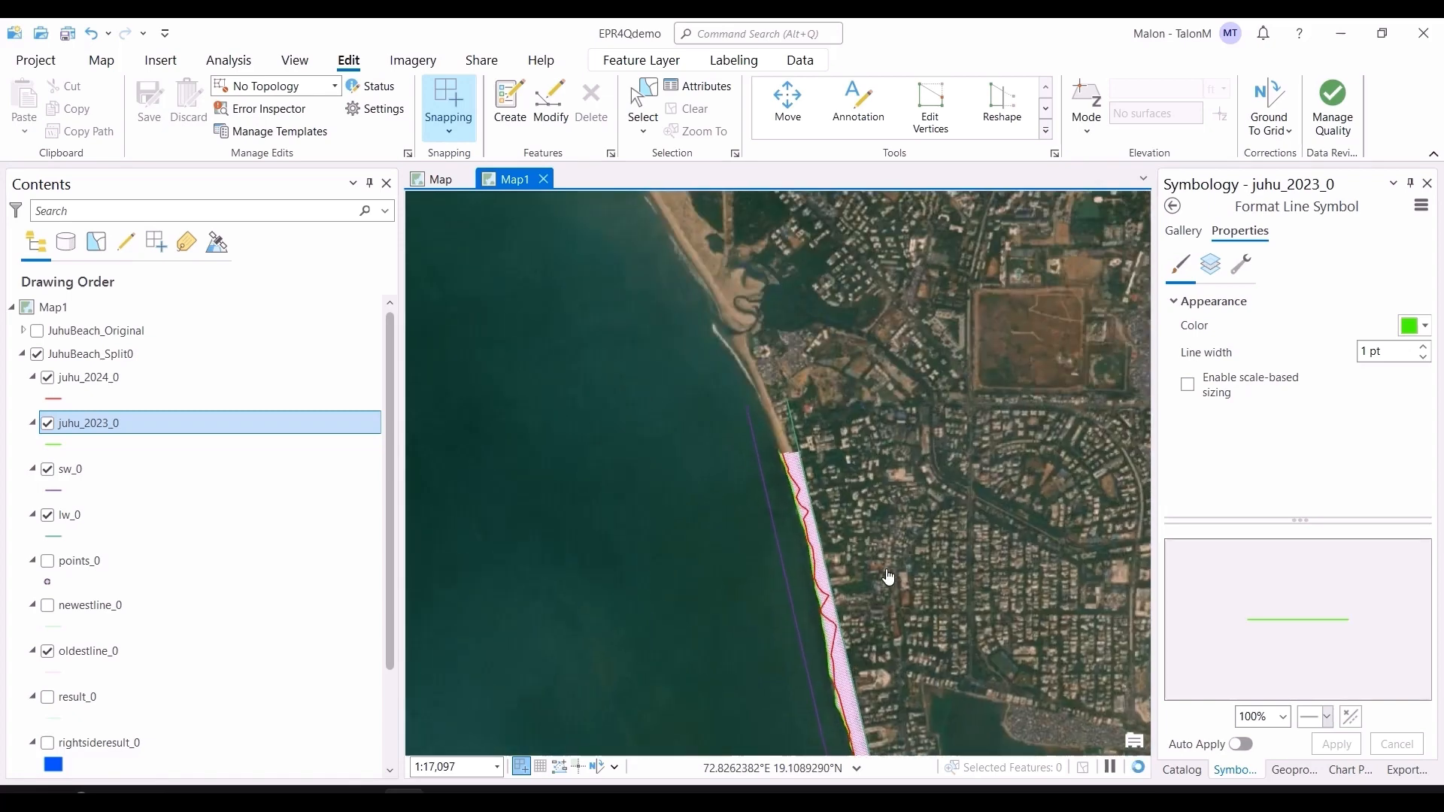
{"action": "left_click", "coordinate": [48, 650]}
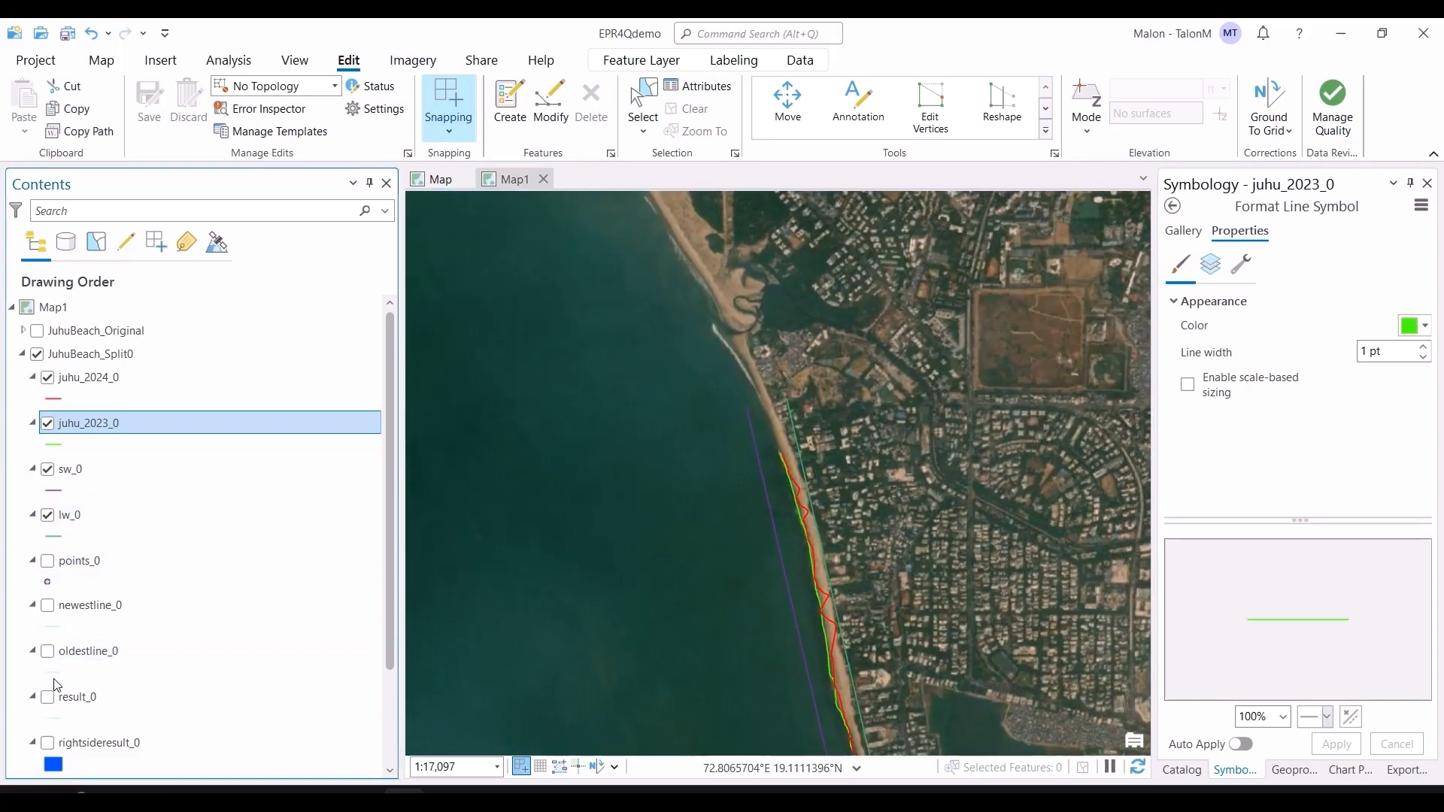
{"action": "scroll", "coordinate": [59, 680], "scroll_direction": "down", "scroll_amount": 1}
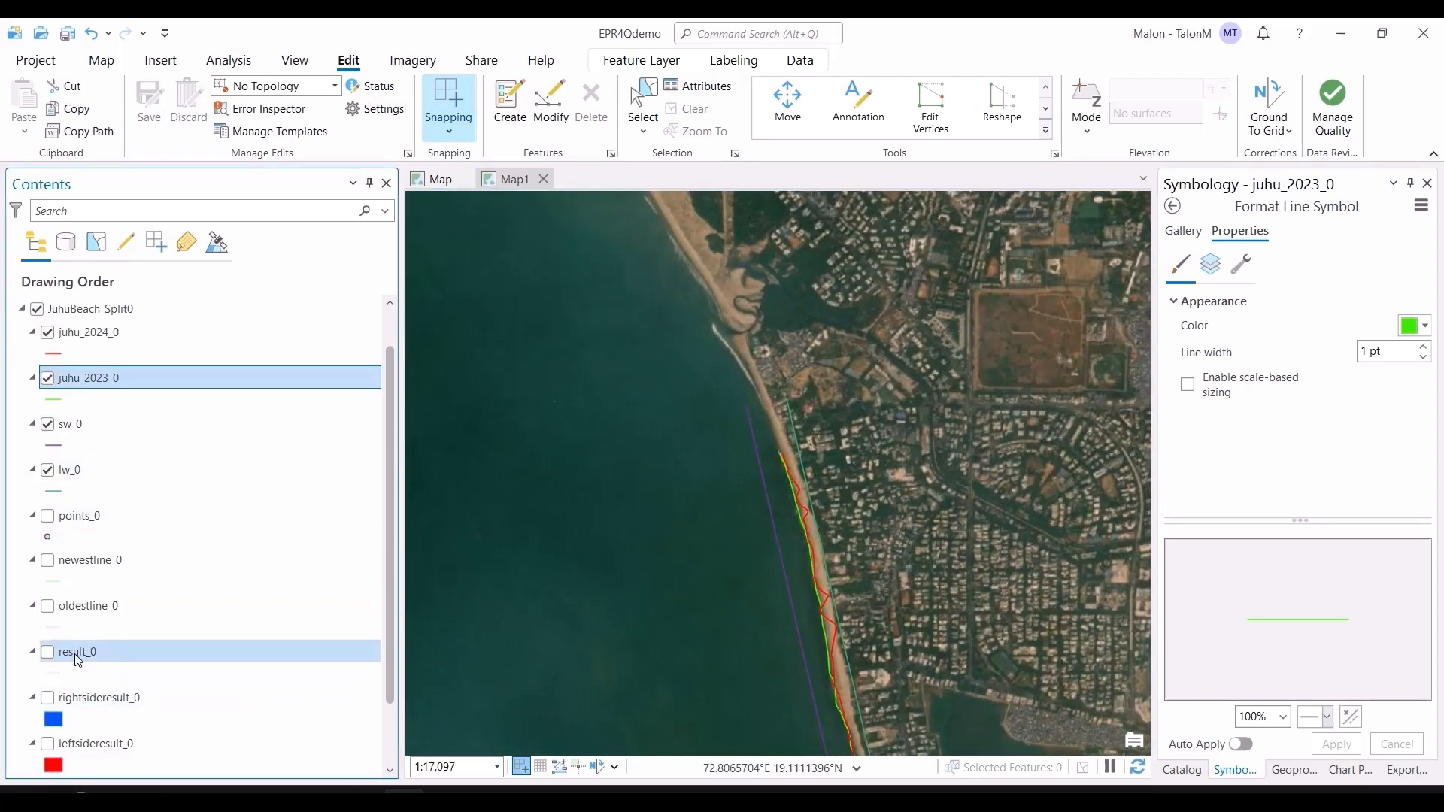
Step: Open the result_0 attribute table, create a distribution chart of the DistDif field, then close the chart and table
{"action": "left_click", "coordinate": [77, 652]}
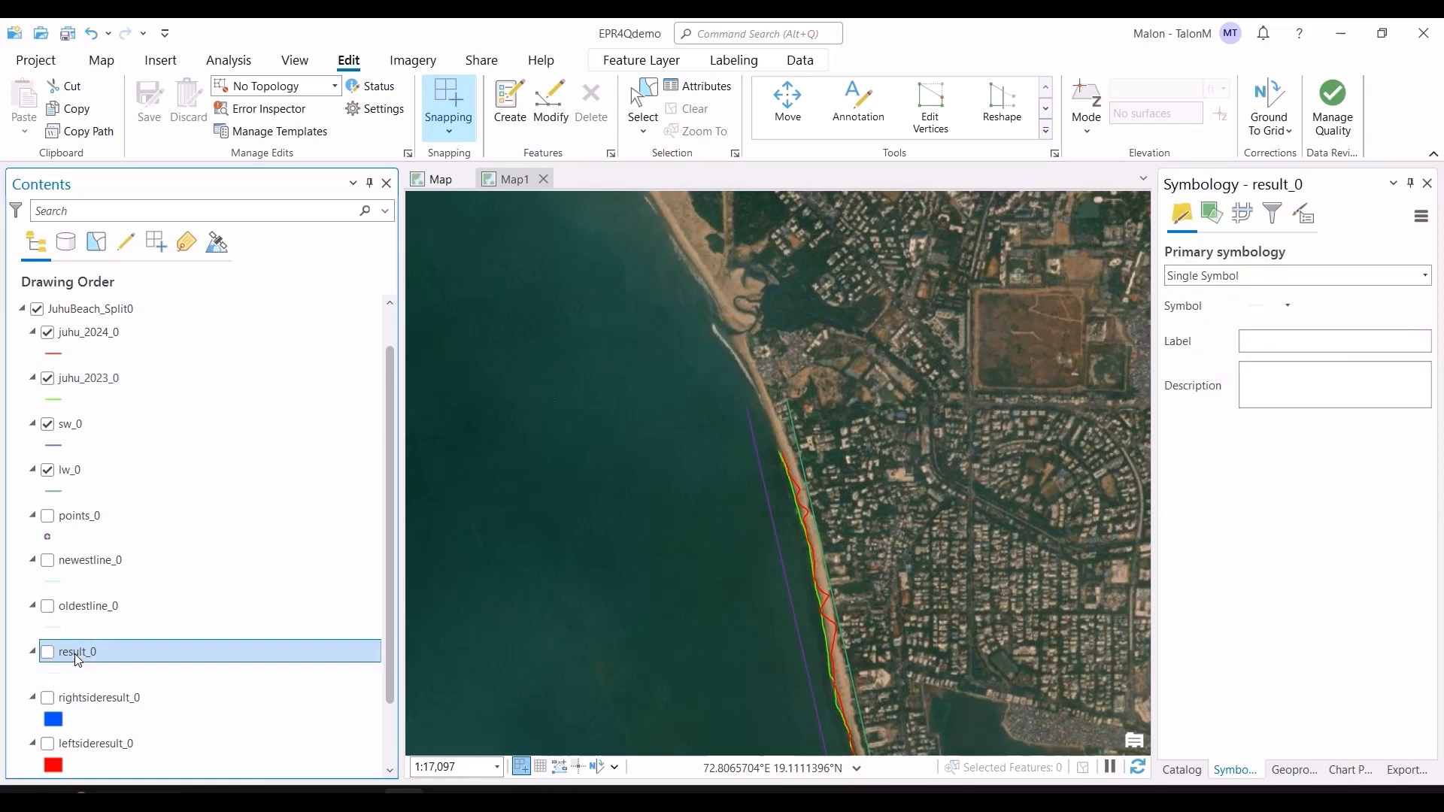
{"action": "key", "text": "ctrl+t"}
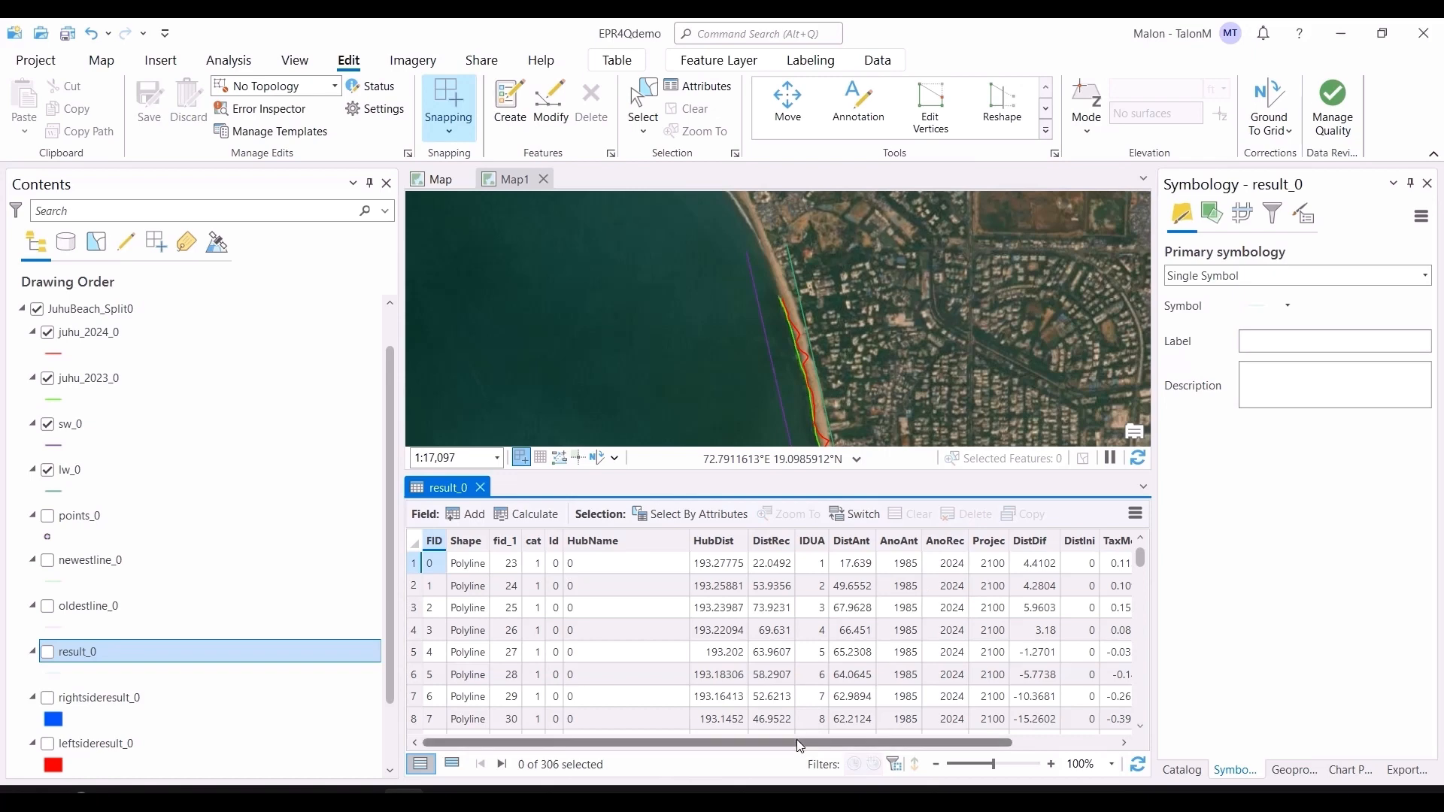
{"action": "left_click_drag", "start_coordinate": [796, 739], "coordinate": [894, 743]}
{"action": "left_click", "coordinate": [914, 542]}
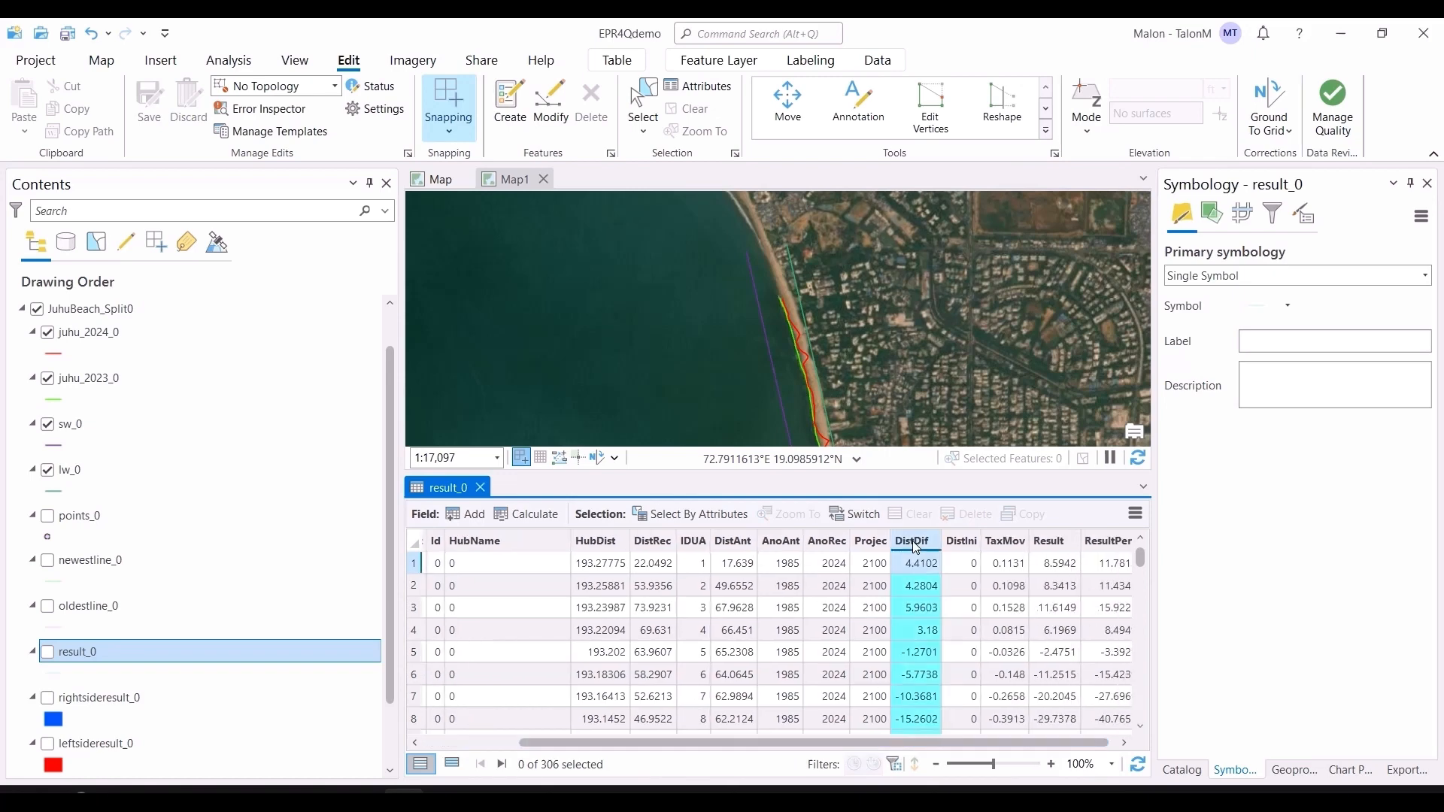
{"action": "right_click", "coordinate": [916, 547]}
{"action": "left_click", "coordinate": [918, 561]}
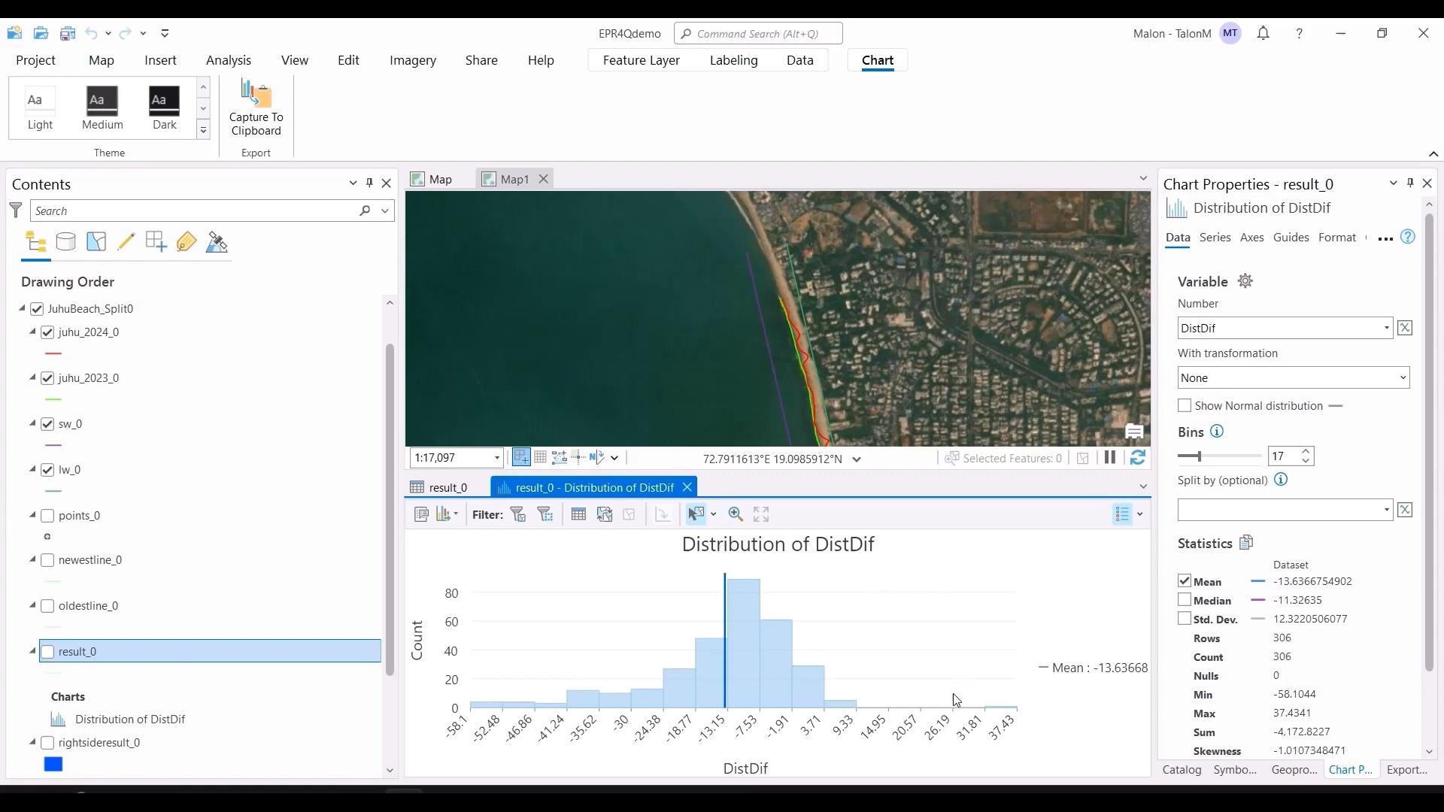
{"action": "left_click", "coordinate": [687, 488]}
{"action": "left_click", "coordinate": [479, 489]}
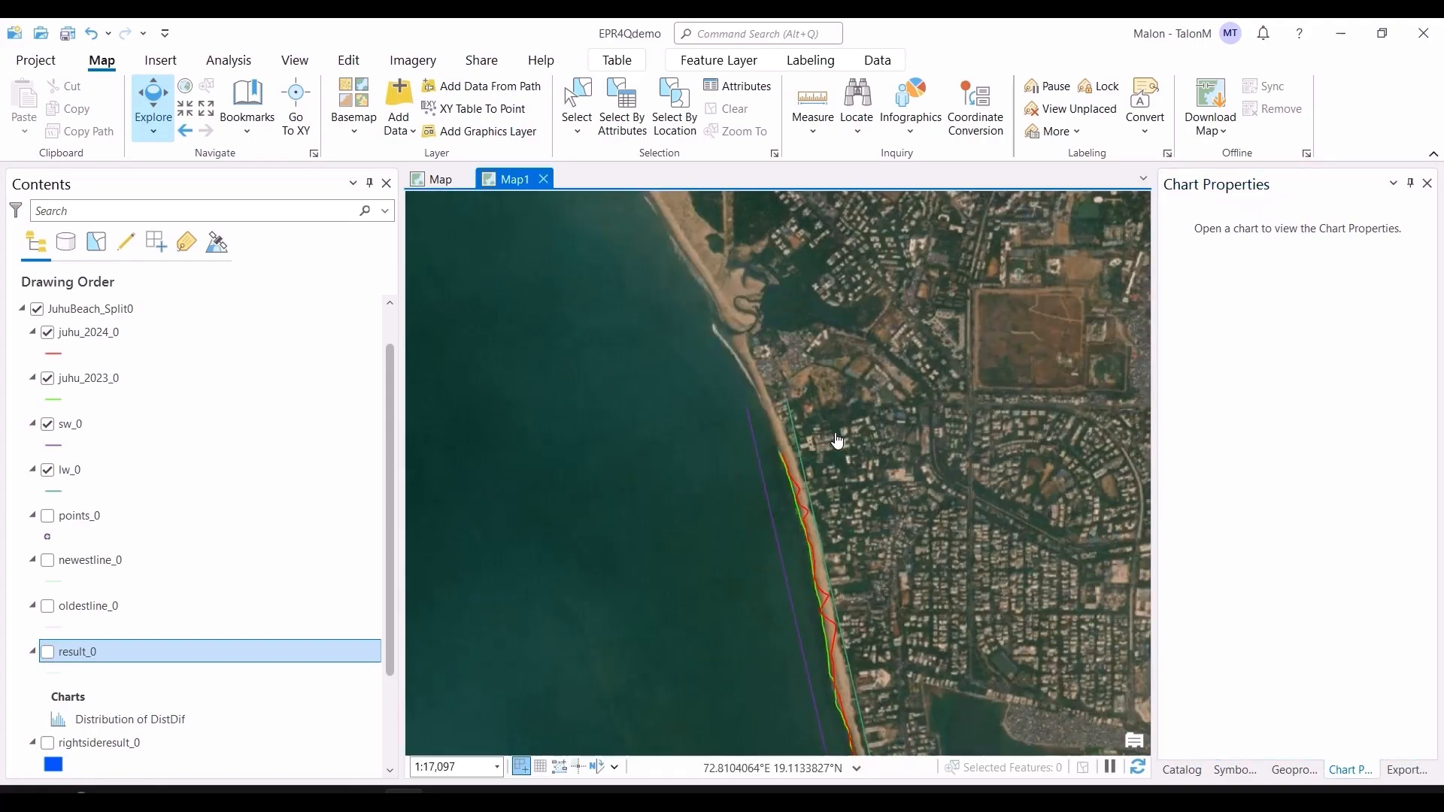
Step: Zoom in on the beach and measure the distance between the green and red shorelines
{"action": "left_click_drag", "start_coordinate": [884, 610], "coordinate": [827, 406]}
{"action": "scroll", "coordinate": [822, 502], "scroll_direction": "up", "scroll_amount": 2}
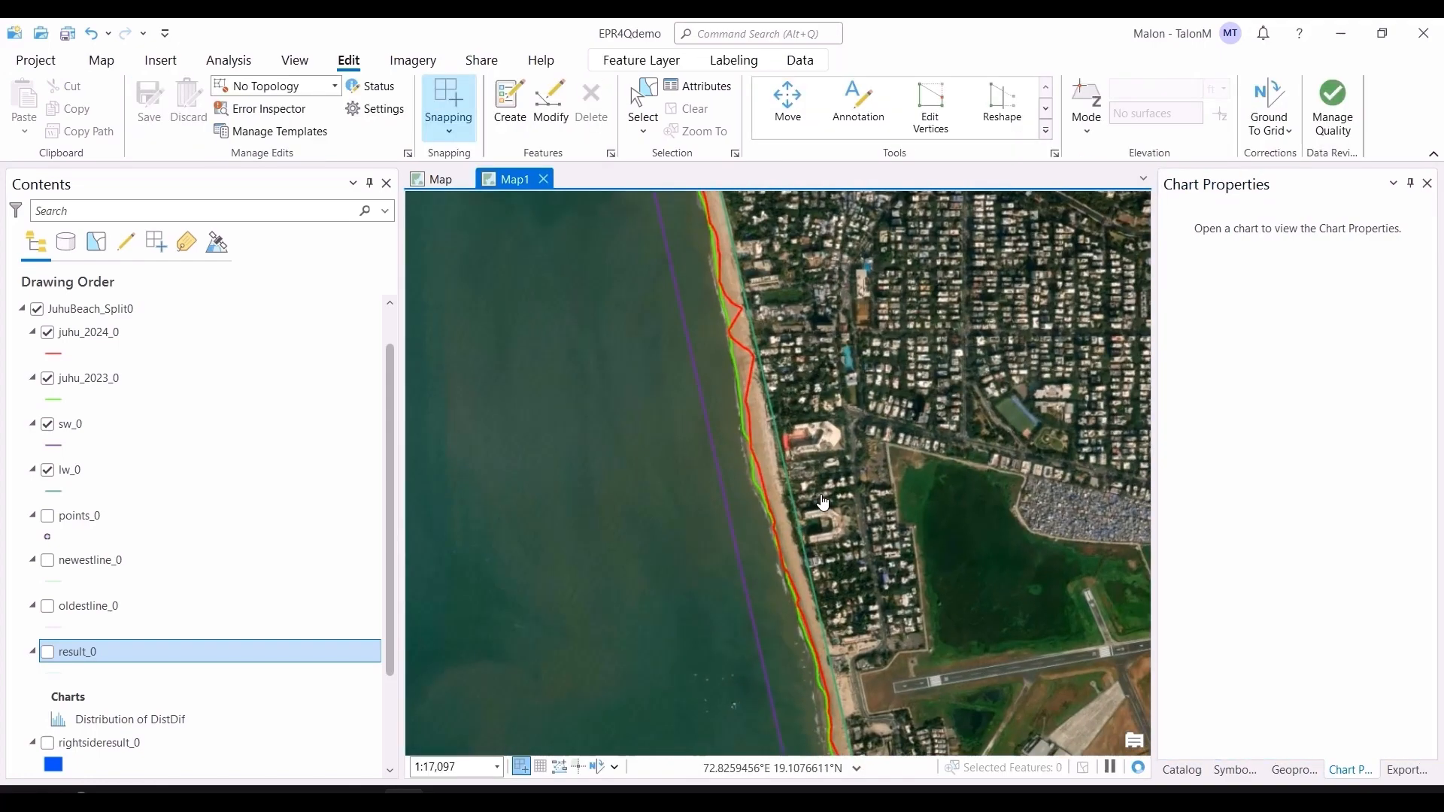
{"action": "scroll", "coordinate": [748, 354], "scroll_direction": "up", "scroll_amount": 3}
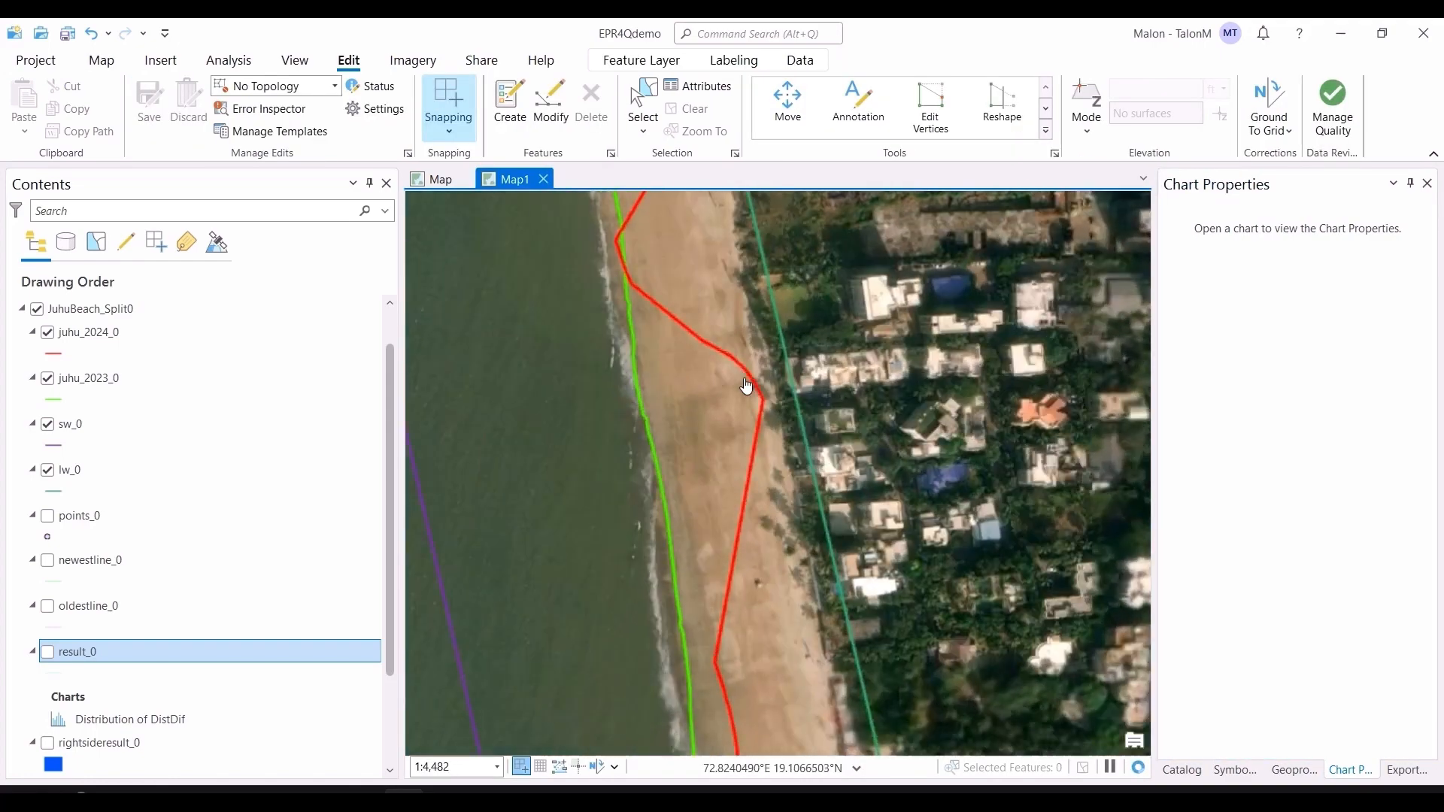
{"action": "scroll", "coordinate": [747, 391], "scroll_direction": "up", "scroll_amount": 2}
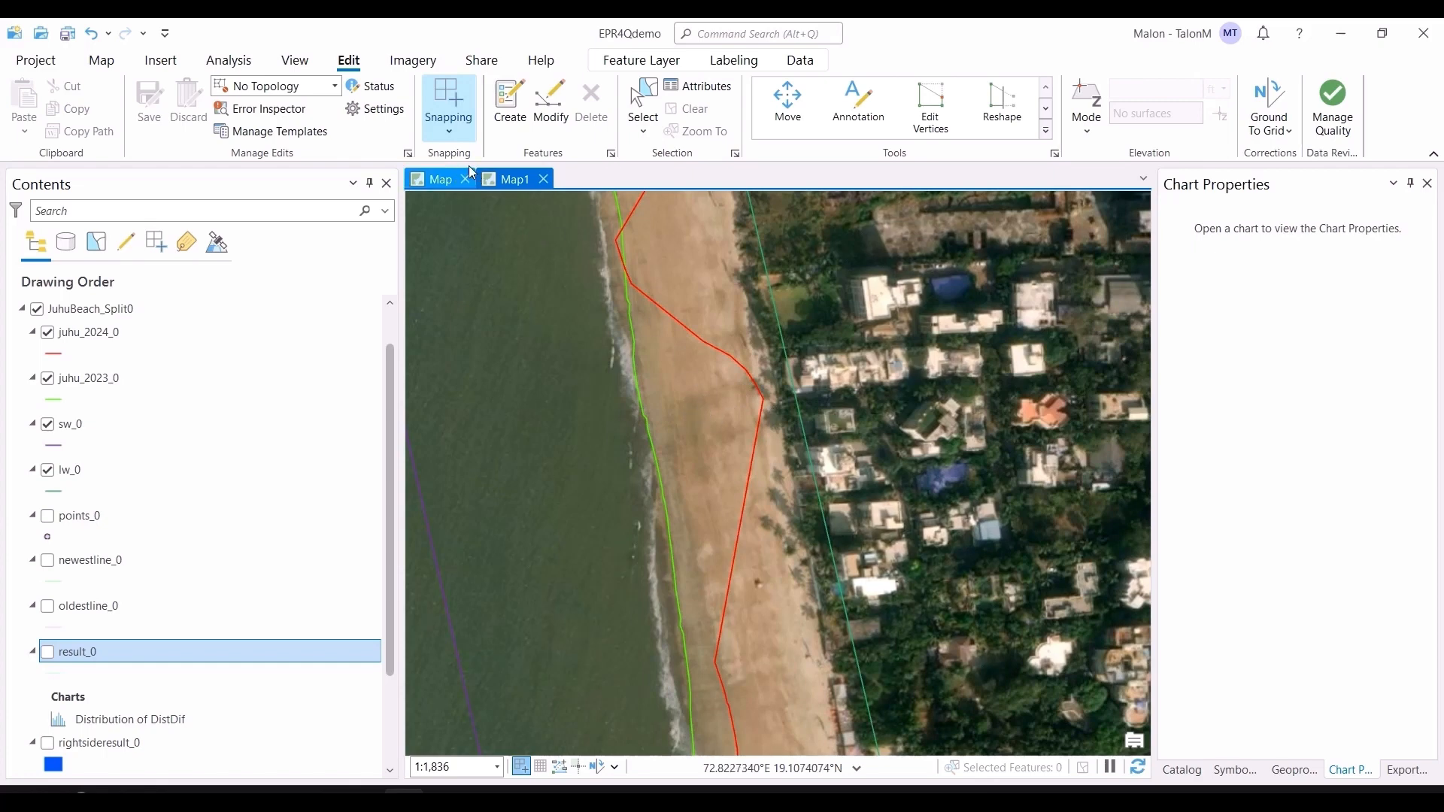
{"action": "left_click", "coordinate": [119, 68]}
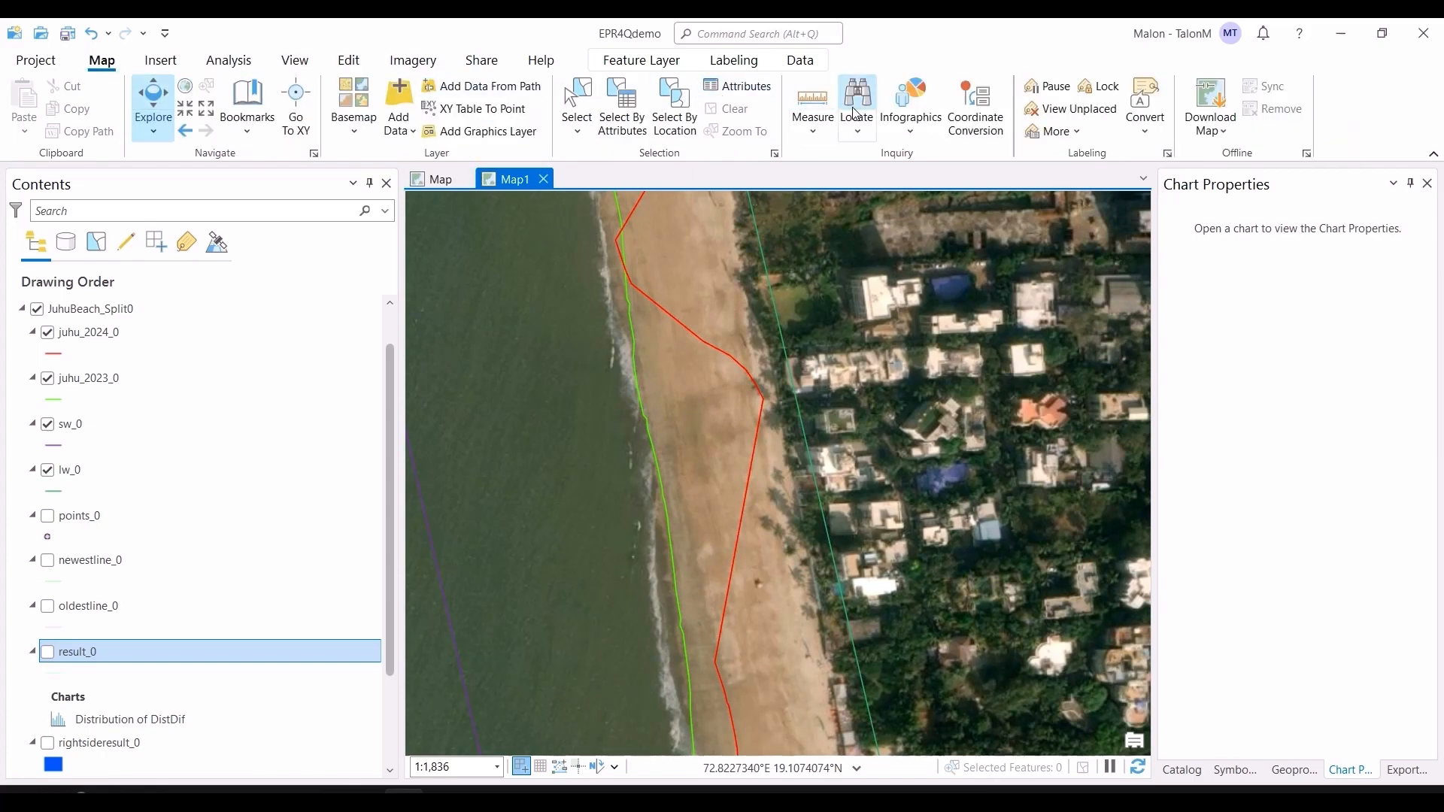
{"action": "left_click", "coordinate": [803, 110]}
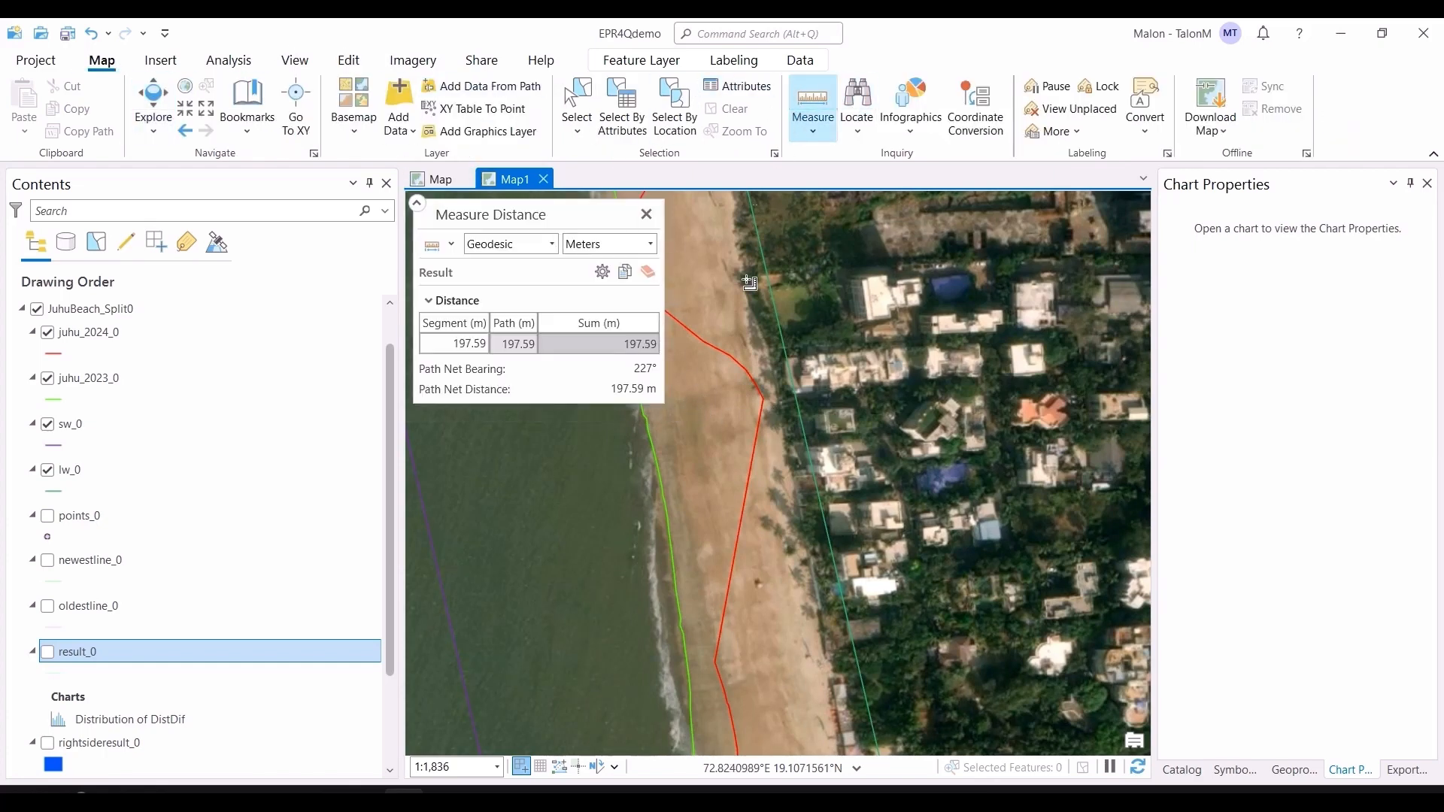
{"action": "left_click", "coordinate": [649, 430]}
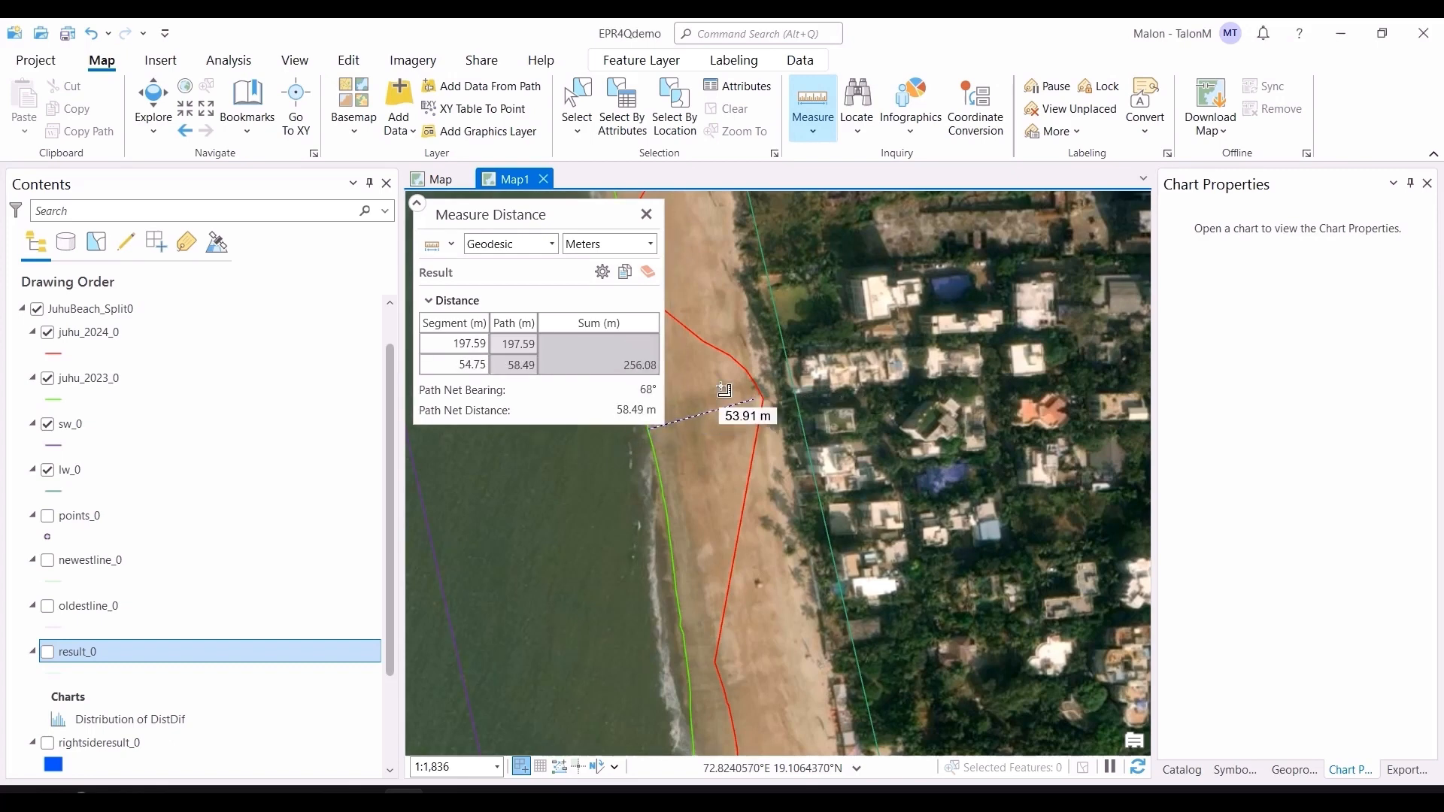
{"action": "left_click", "coordinate": [645, 215]}
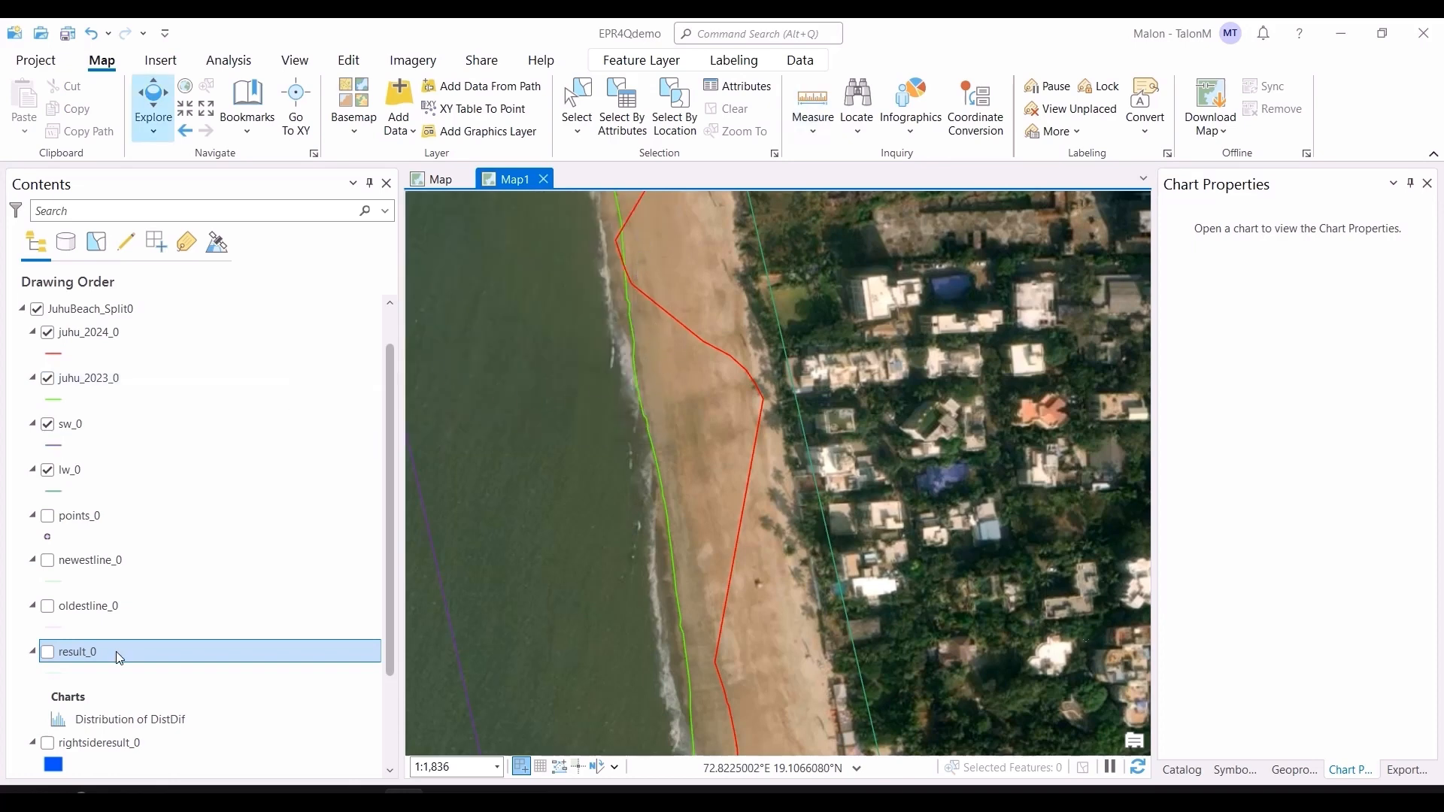
Step: Open the result_0 attribute table, sort DistDif ascending, and select the first record
{"action": "right_click", "coordinate": [168, 647]}
{"action": "left_click", "coordinate": [234, 133]}
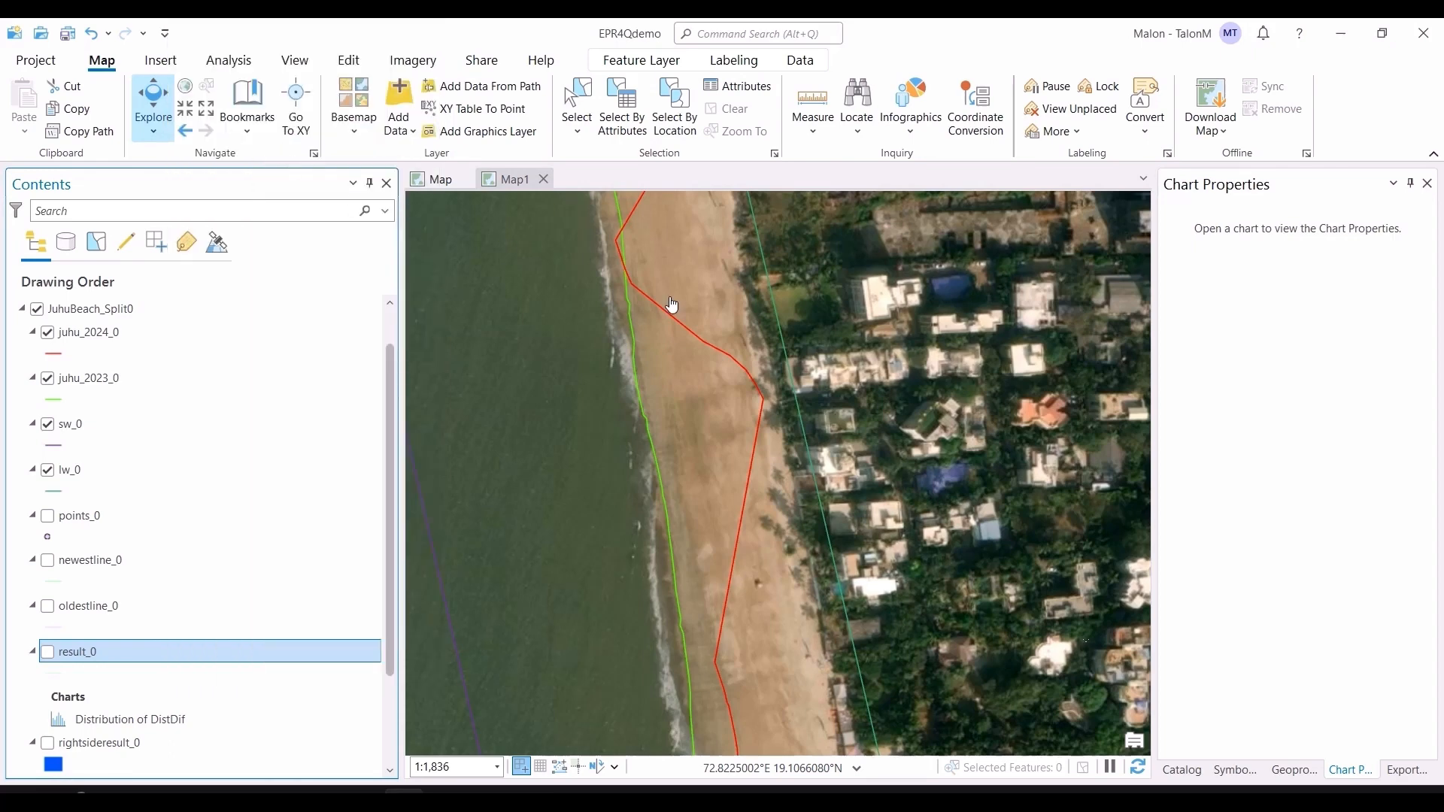
{"action": "double_click", "coordinate": [1027, 543]}
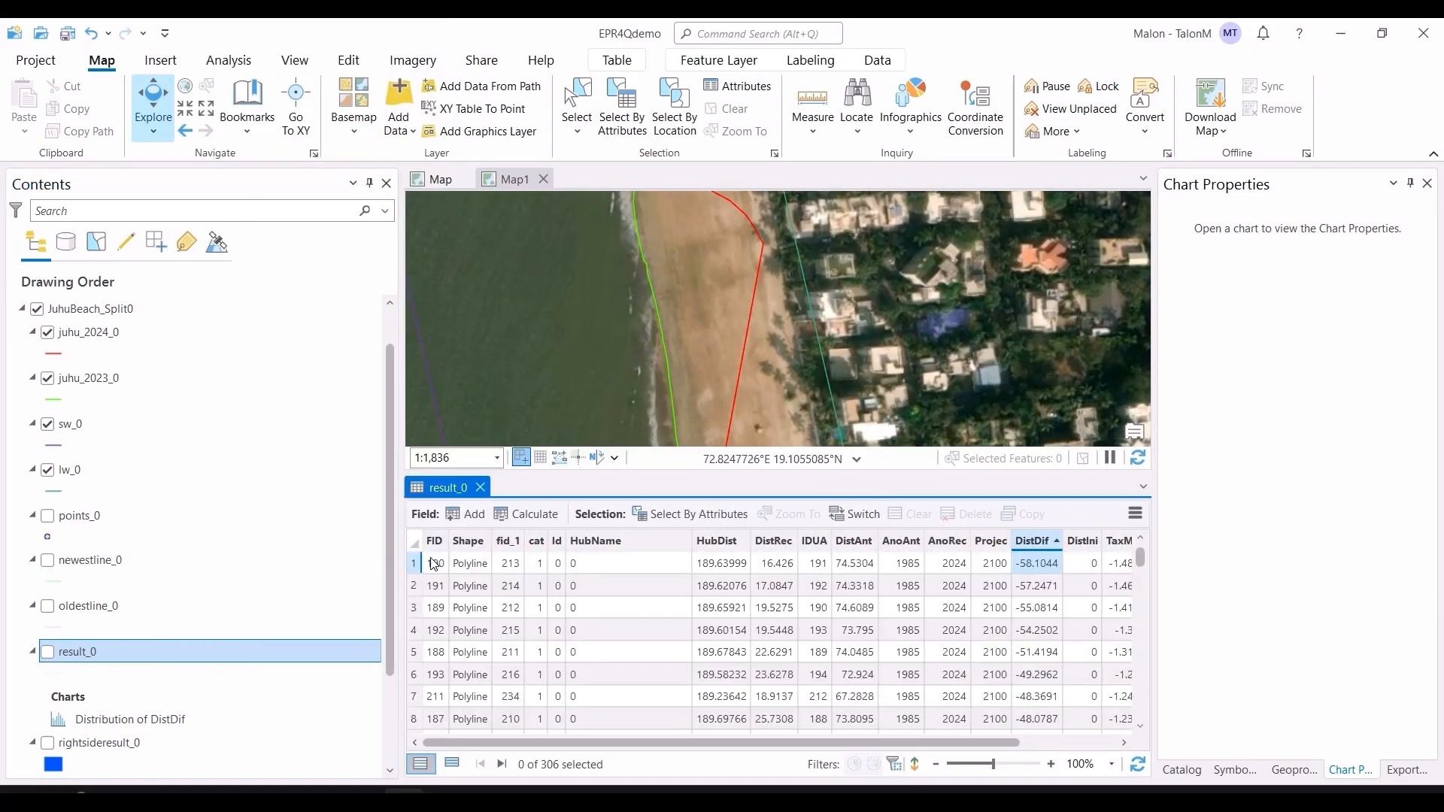
{"action": "left_click", "coordinate": [412, 563]}
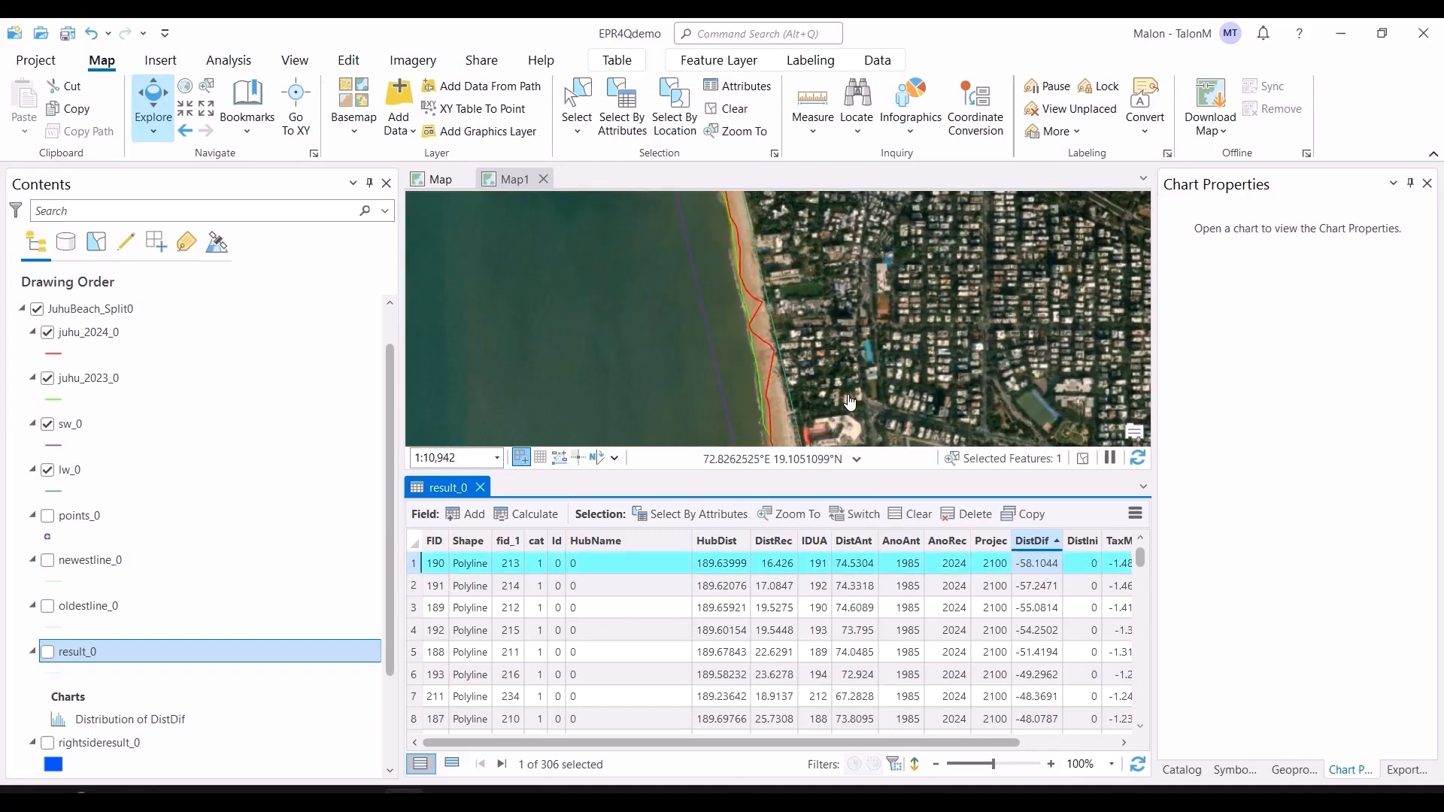
Step: Turn on the result_0 transect layer
{"action": "scroll", "coordinate": [827, 384], "scroll_direction": "down", "scroll_amount": 5}
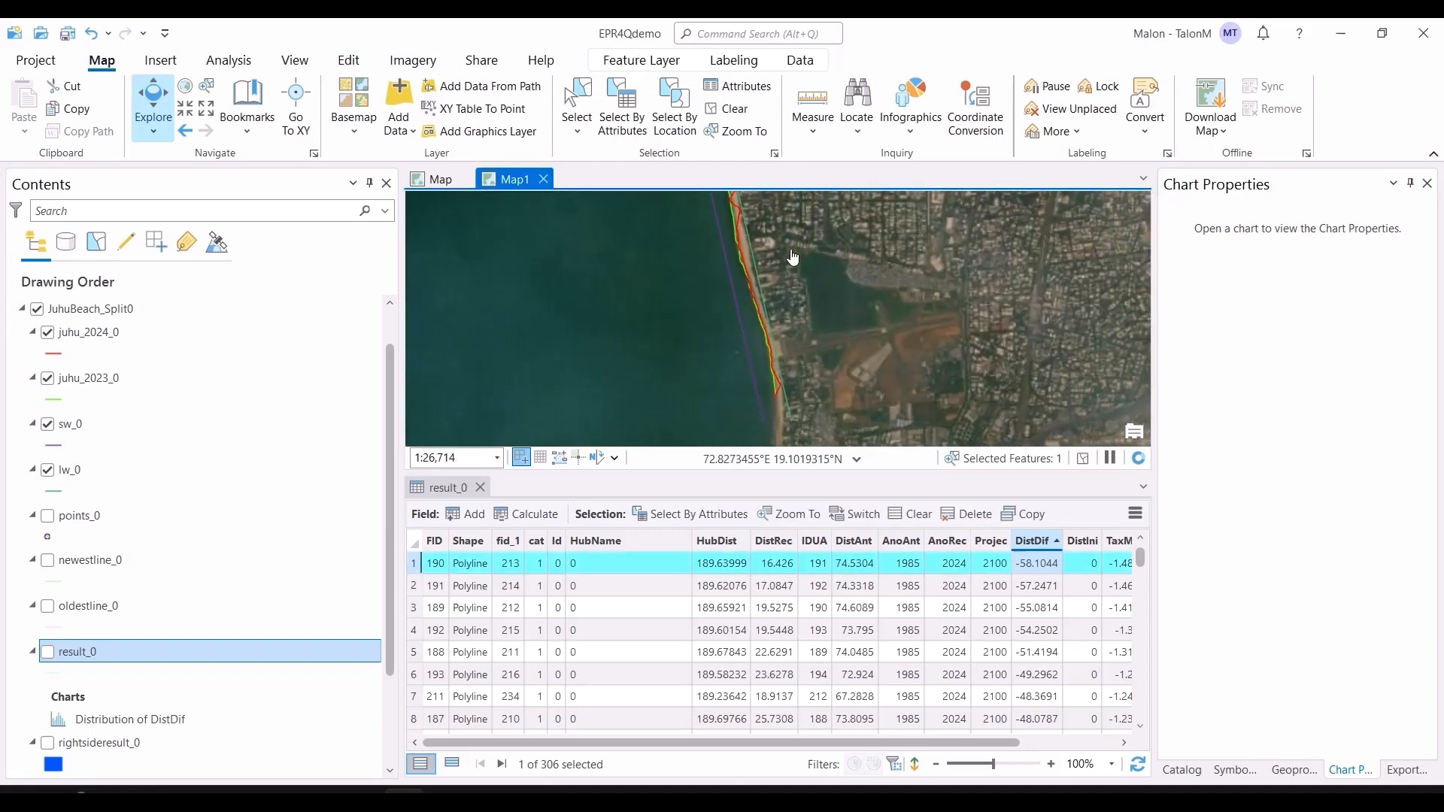
{"action": "left_click_drag", "start_coordinate": [797, 262], "coordinate": [835, 345]}
{"action": "left_click", "coordinate": [47, 651]}
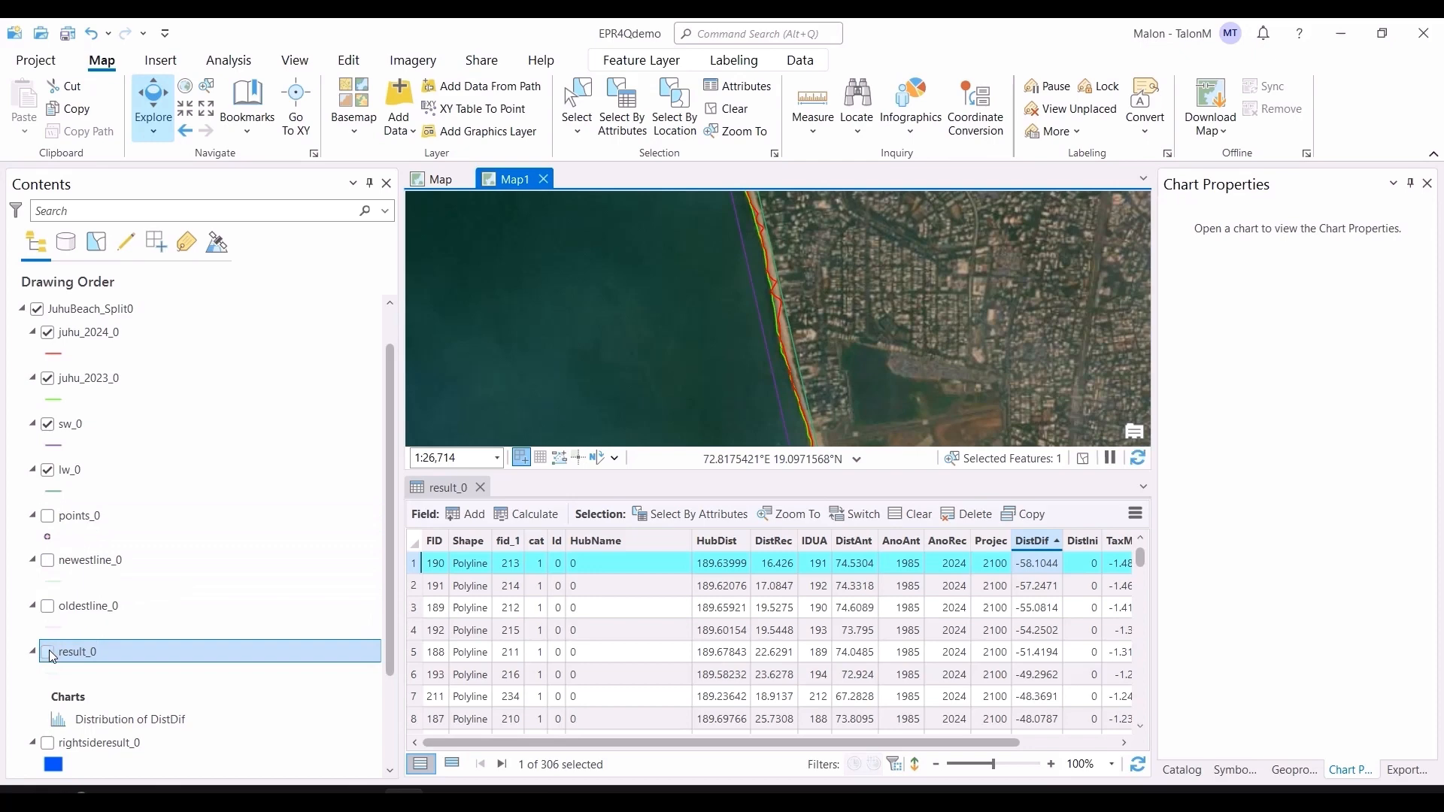
Step: Inspect the result_0 transects at close zoom, then clear the selection and close the attribute table
{"action": "left_click_drag", "start_coordinate": [864, 381], "coordinate": [896, 418]}
{"action": "scroll", "coordinate": [897, 418], "scroll_direction": "up", "scroll_amount": 4}
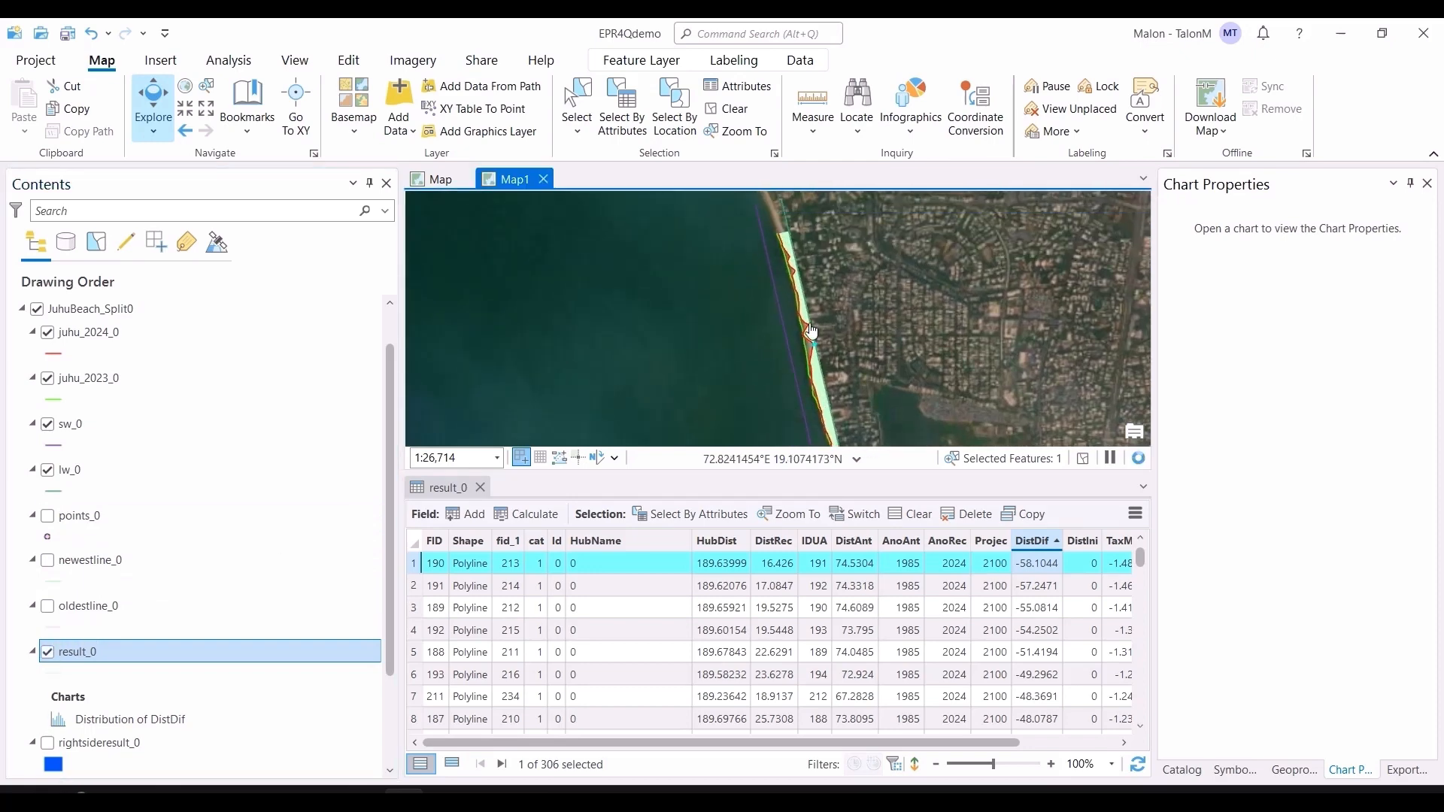
{"action": "scroll", "coordinate": [843, 398], "scroll_direction": "up", "scroll_amount": 3}
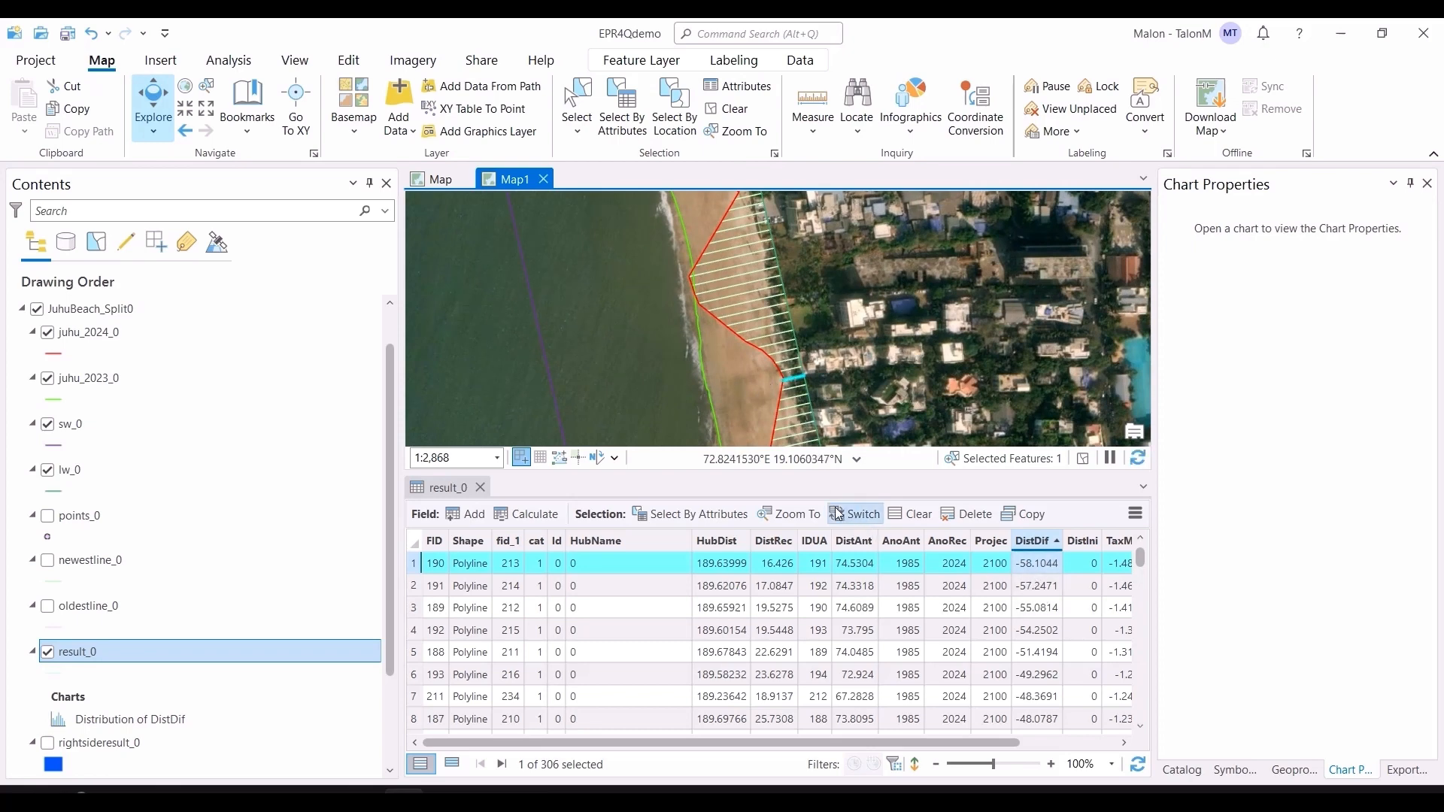
{"action": "left_click", "coordinate": [727, 108]}
{"action": "left_click", "coordinate": [480, 487]}
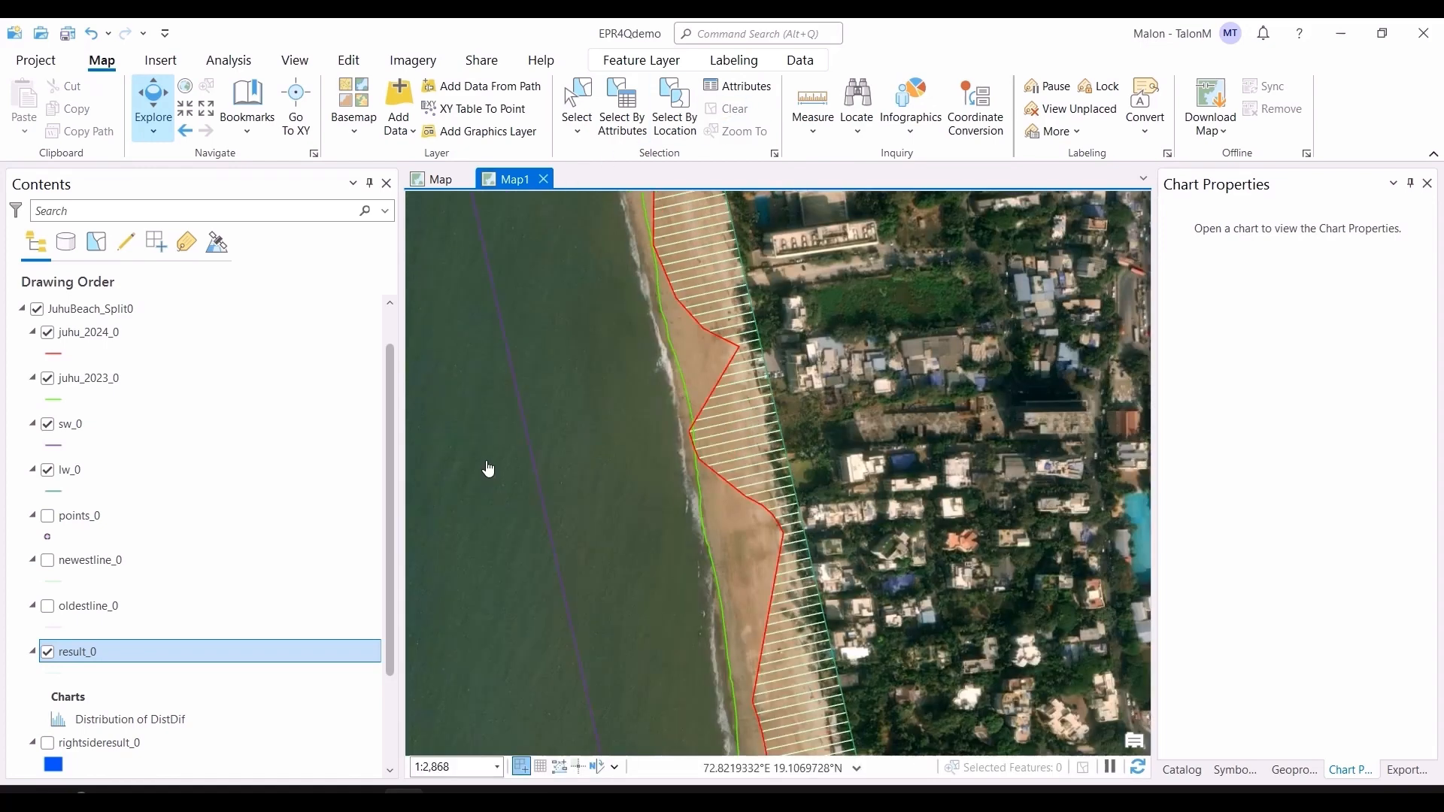
Step: Turn on the rightsideresult_0 and leftsideresult_0 layers and inspect their blue and red areas up close
{"action": "scroll", "coordinate": [120, 689], "scroll_direction": "down", "scroll_amount": 3}
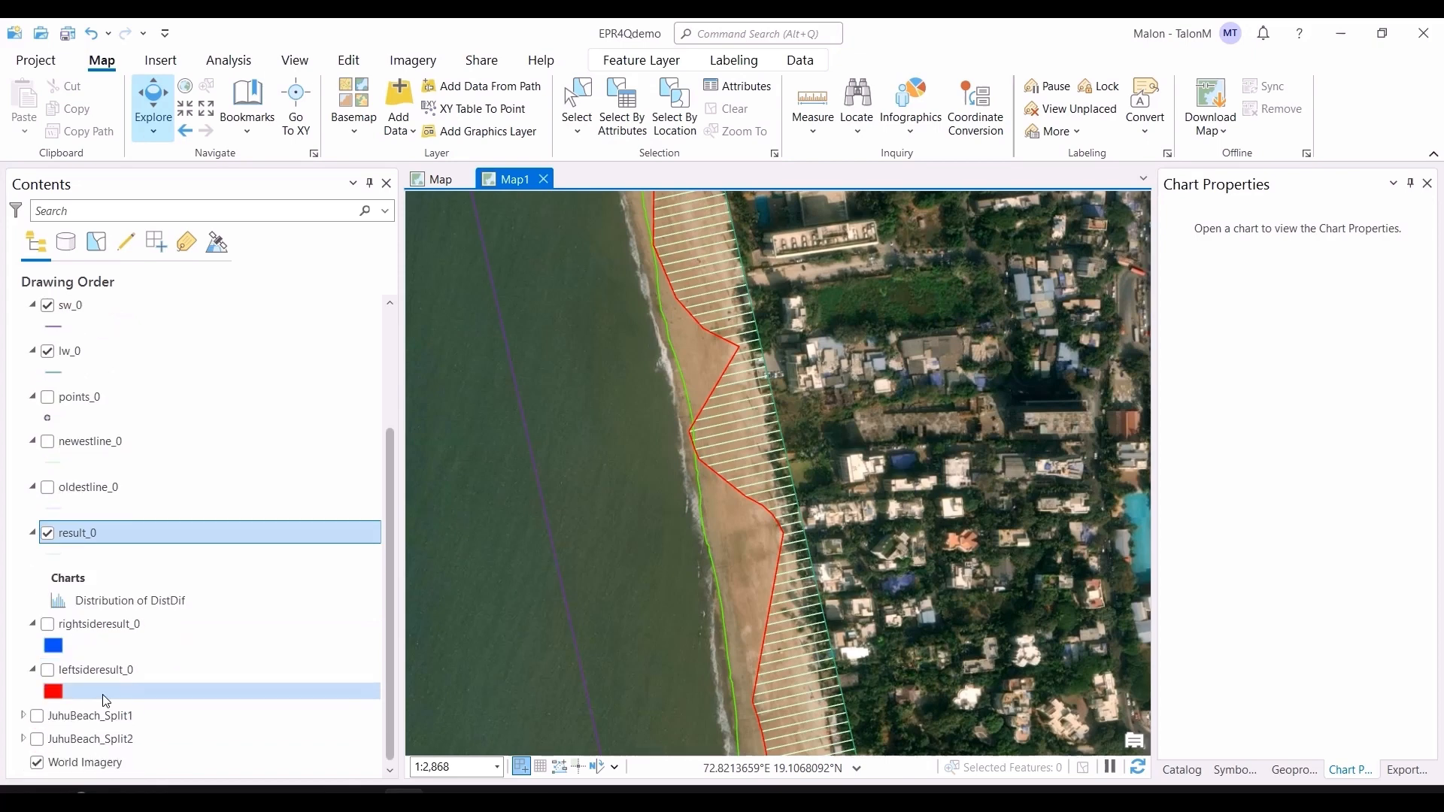
{"action": "left_click", "coordinate": [45, 626]}
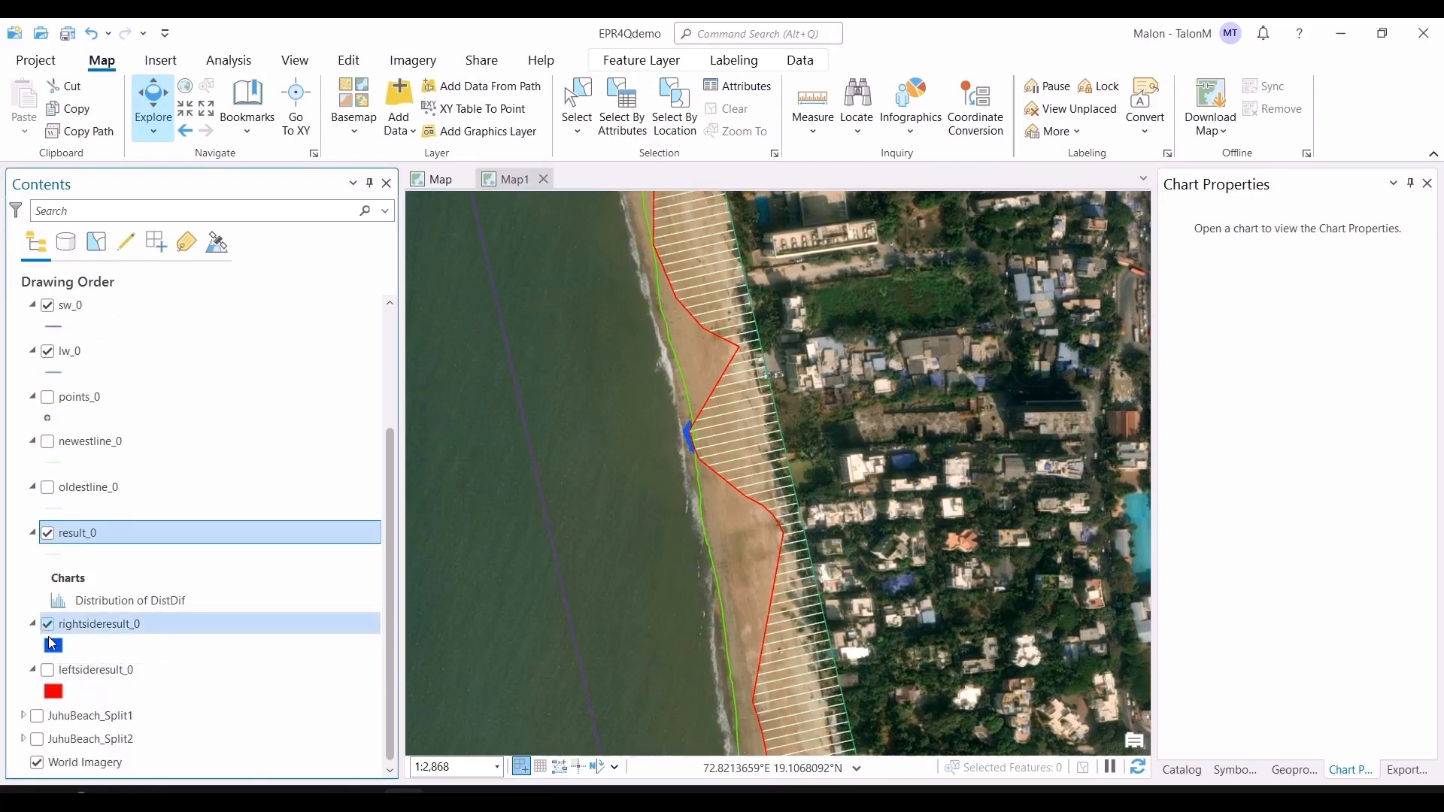
{"action": "left_click", "coordinate": [46, 670]}
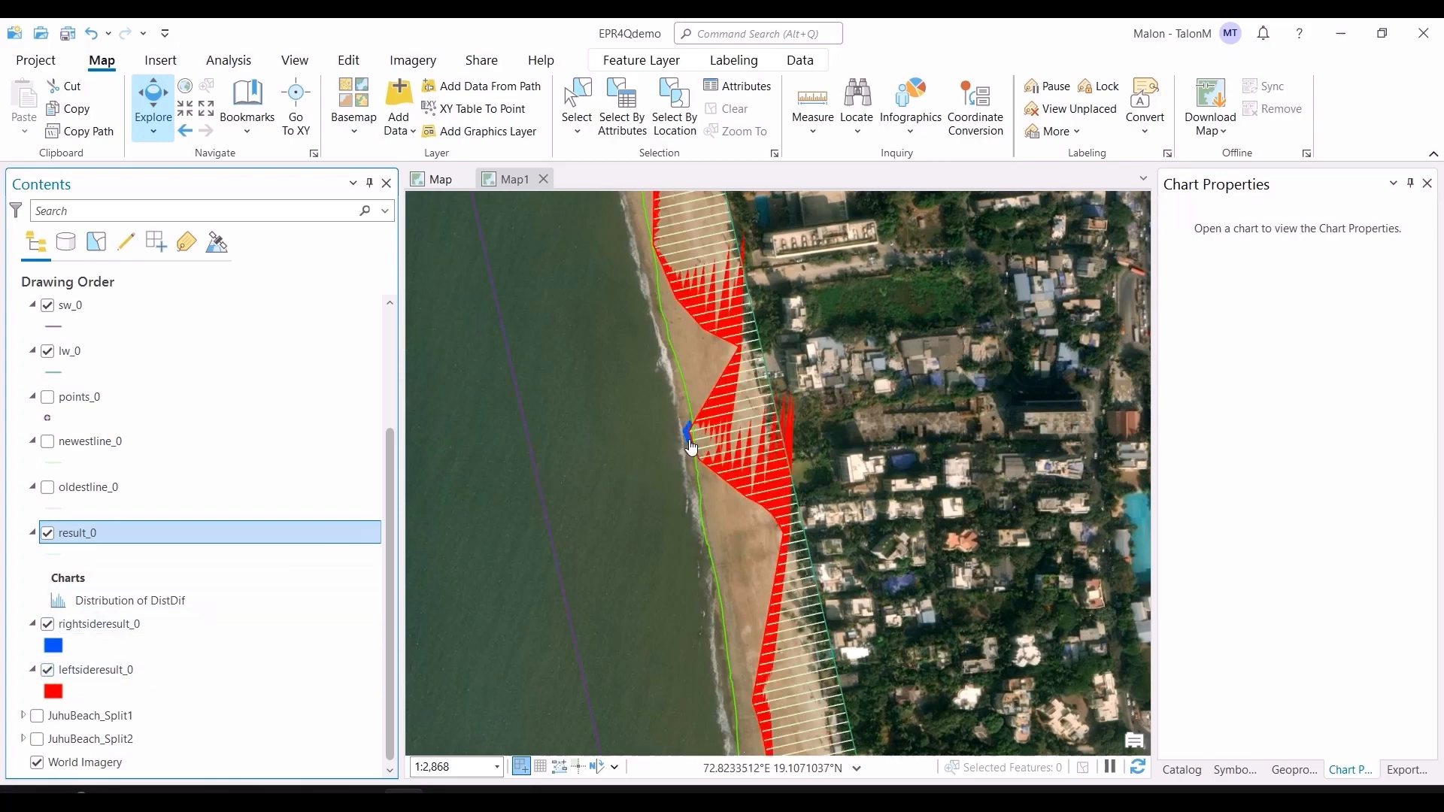
{"action": "scroll", "coordinate": [704, 443], "scroll_direction": "up", "scroll_amount": 4}
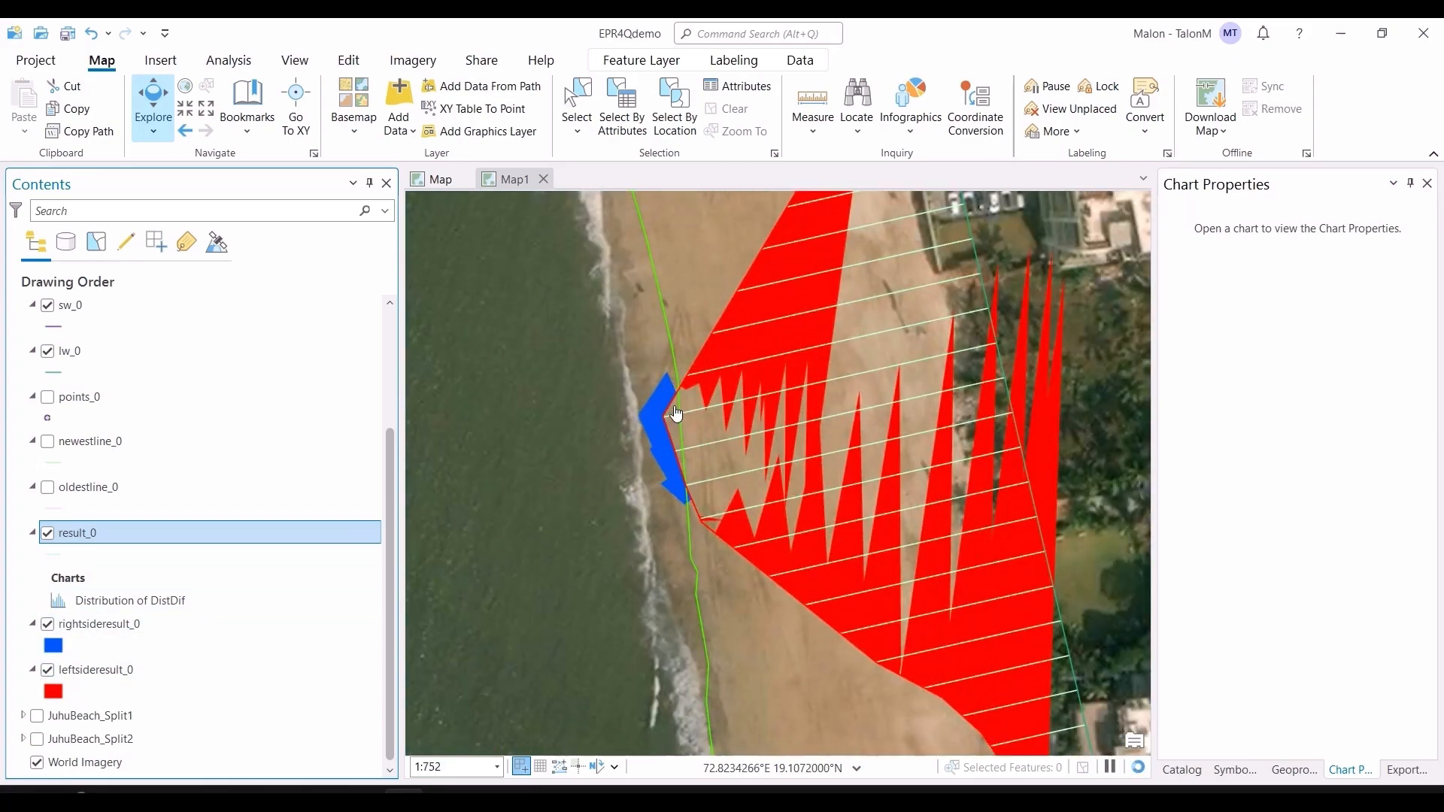
{"action": "scroll", "coordinate": [684, 389], "scroll_direction": "down", "scroll_amount": 8}
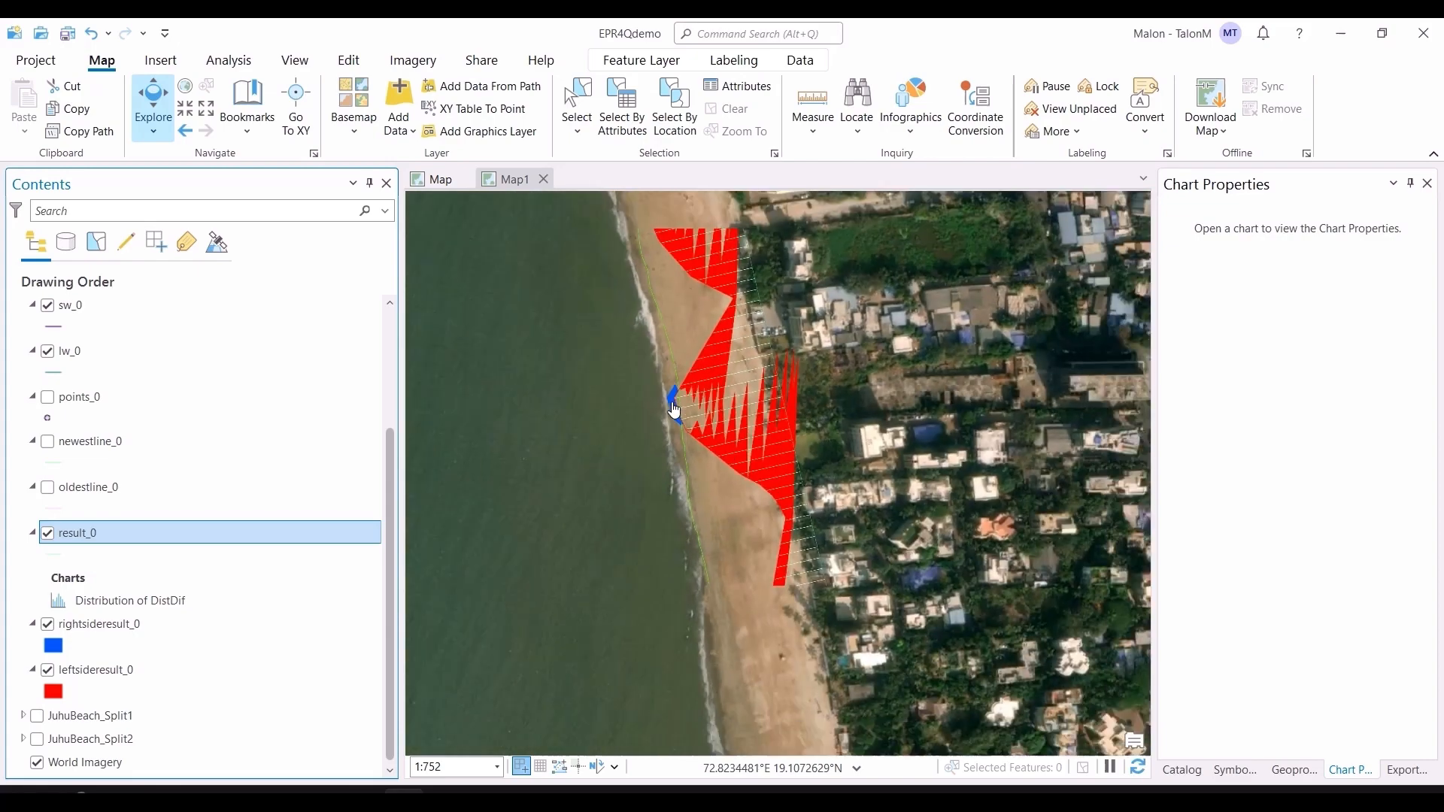
{"action": "scroll", "coordinate": [690, 456], "scroll_direction": "up", "scroll_amount": 5}
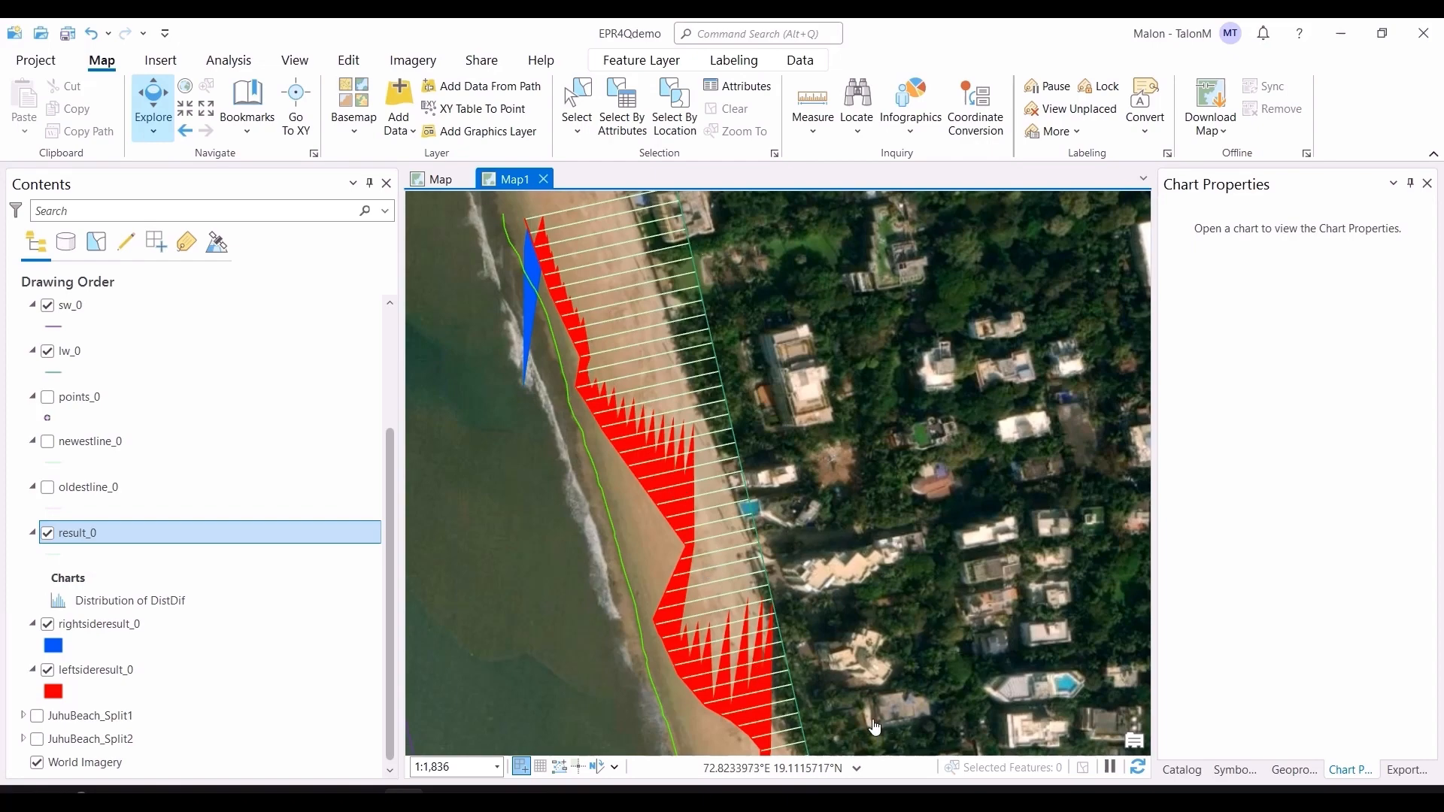
{"action": "scroll", "coordinate": [874, 728], "scroll_direction": "down", "scroll_amount": 4}
{"action": "left_click_drag", "start_coordinate": [874, 726], "coordinate": [662, 245]}
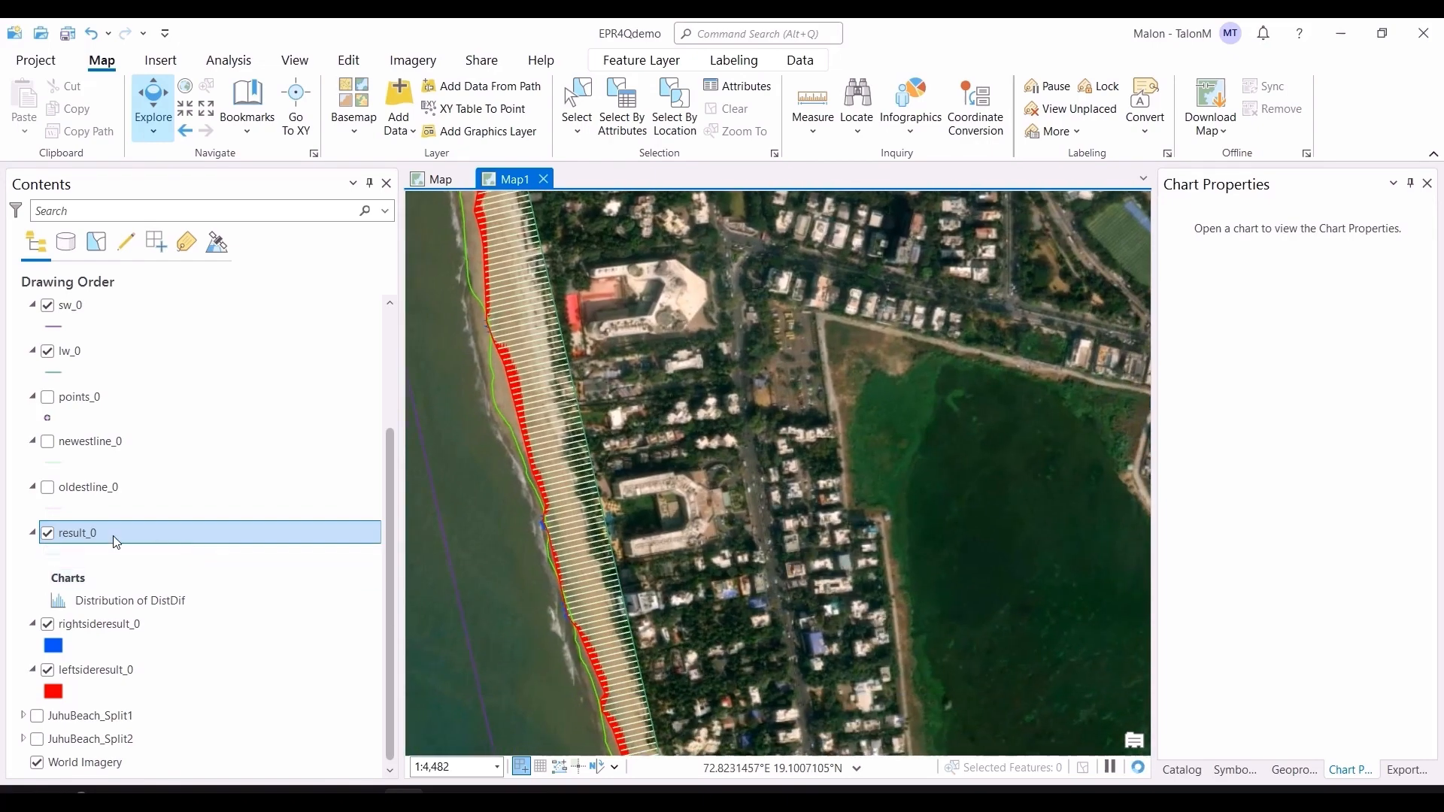
Step: Open the result_0 attribute table, create a distribution chart of the Result field, then close the chart and table
{"action": "key", "text": "ctrl+t"}
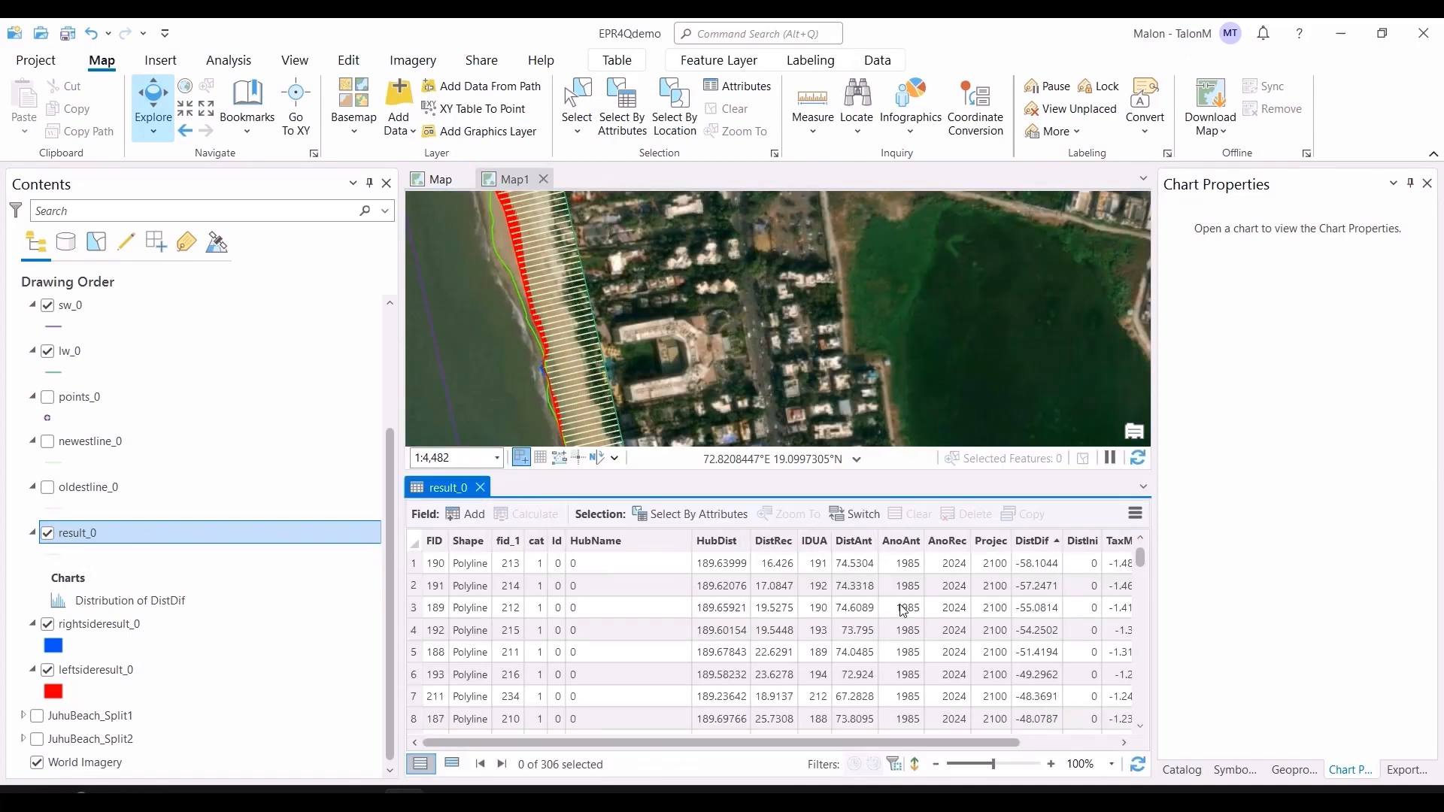
{"action": "scroll", "coordinate": [1053, 685], "scroll_direction": "right", "scroll_amount": 3}
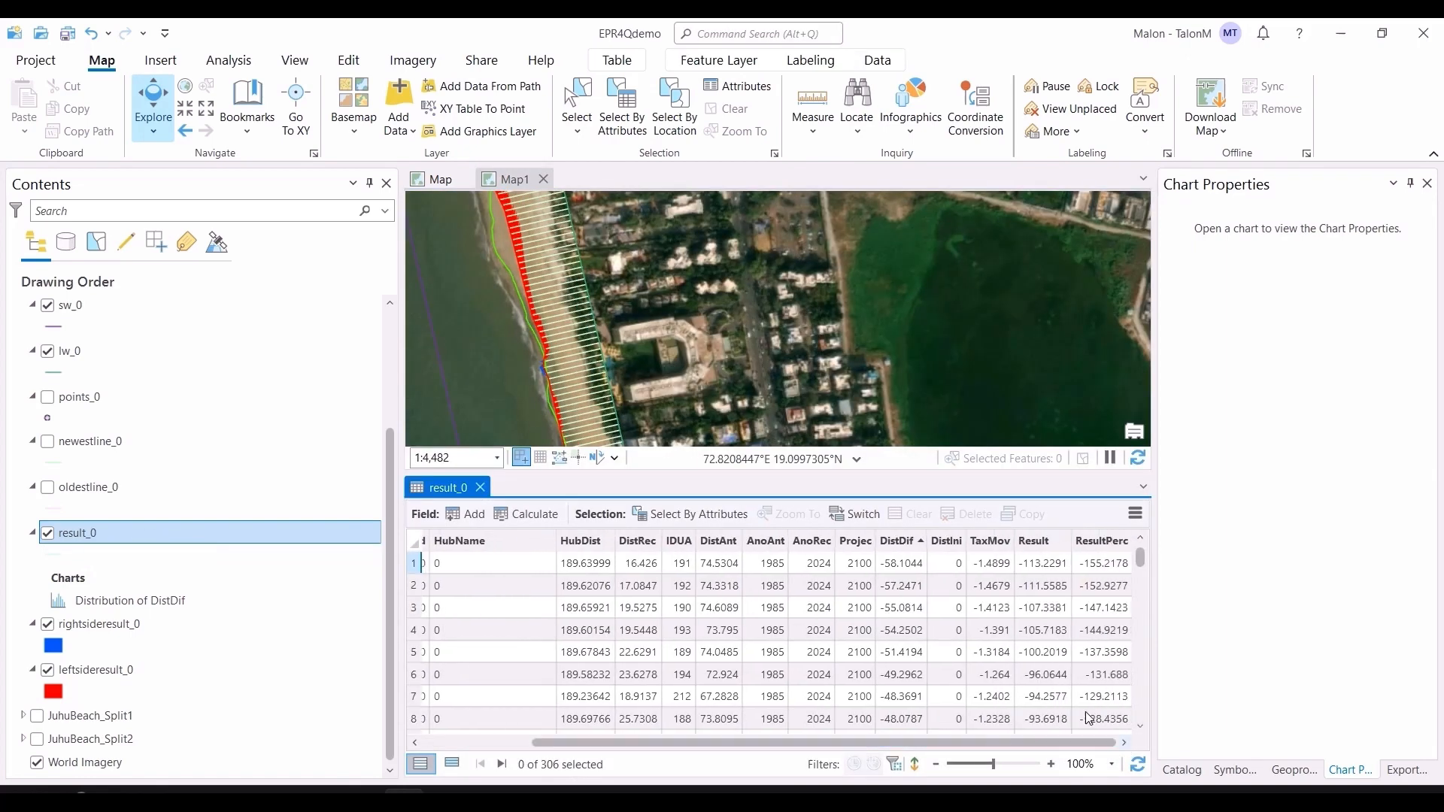
{"action": "right_click", "coordinate": [1040, 543]}
{"action": "left_click", "coordinate": [1039, 549]}
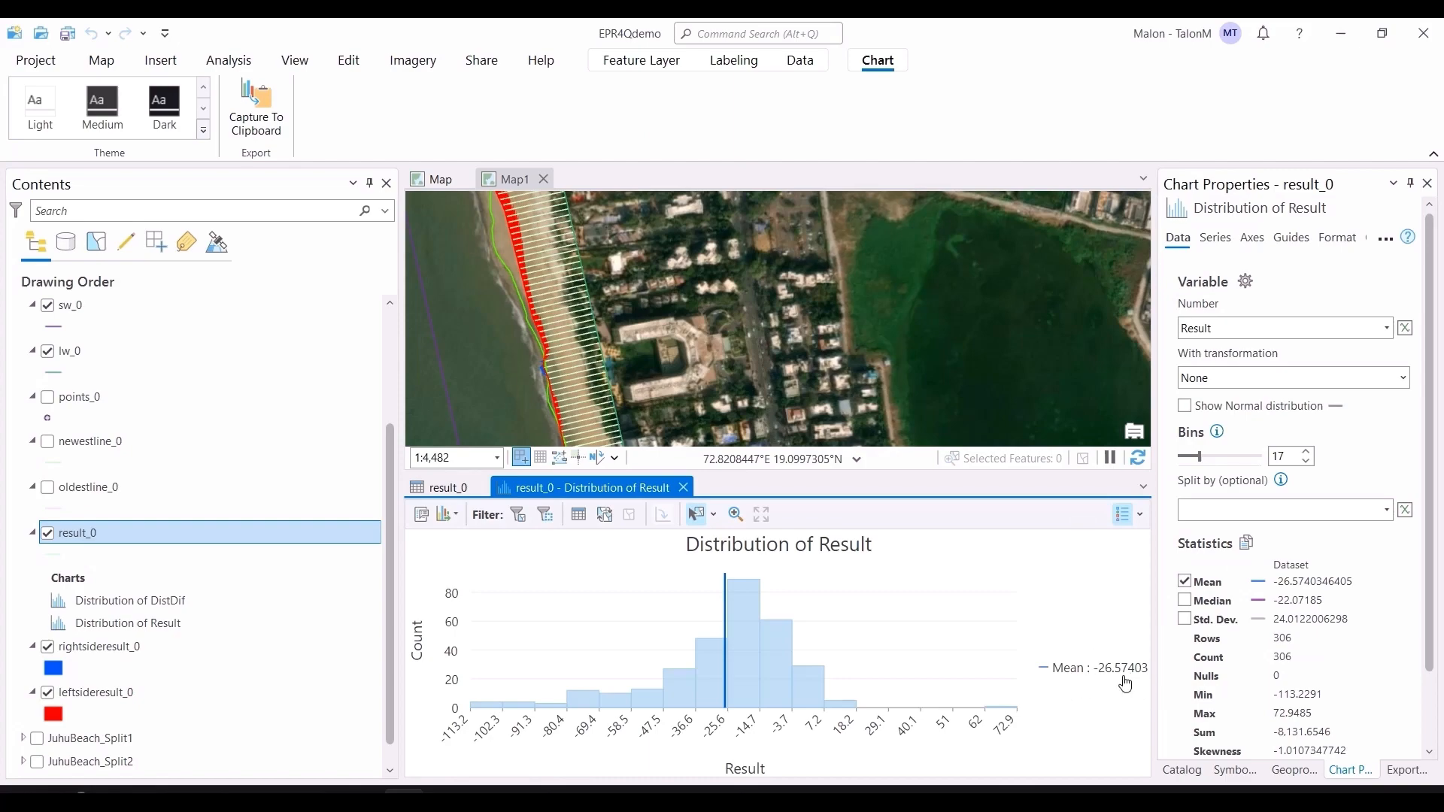
{"action": "left_click", "coordinate": [685, 488]}
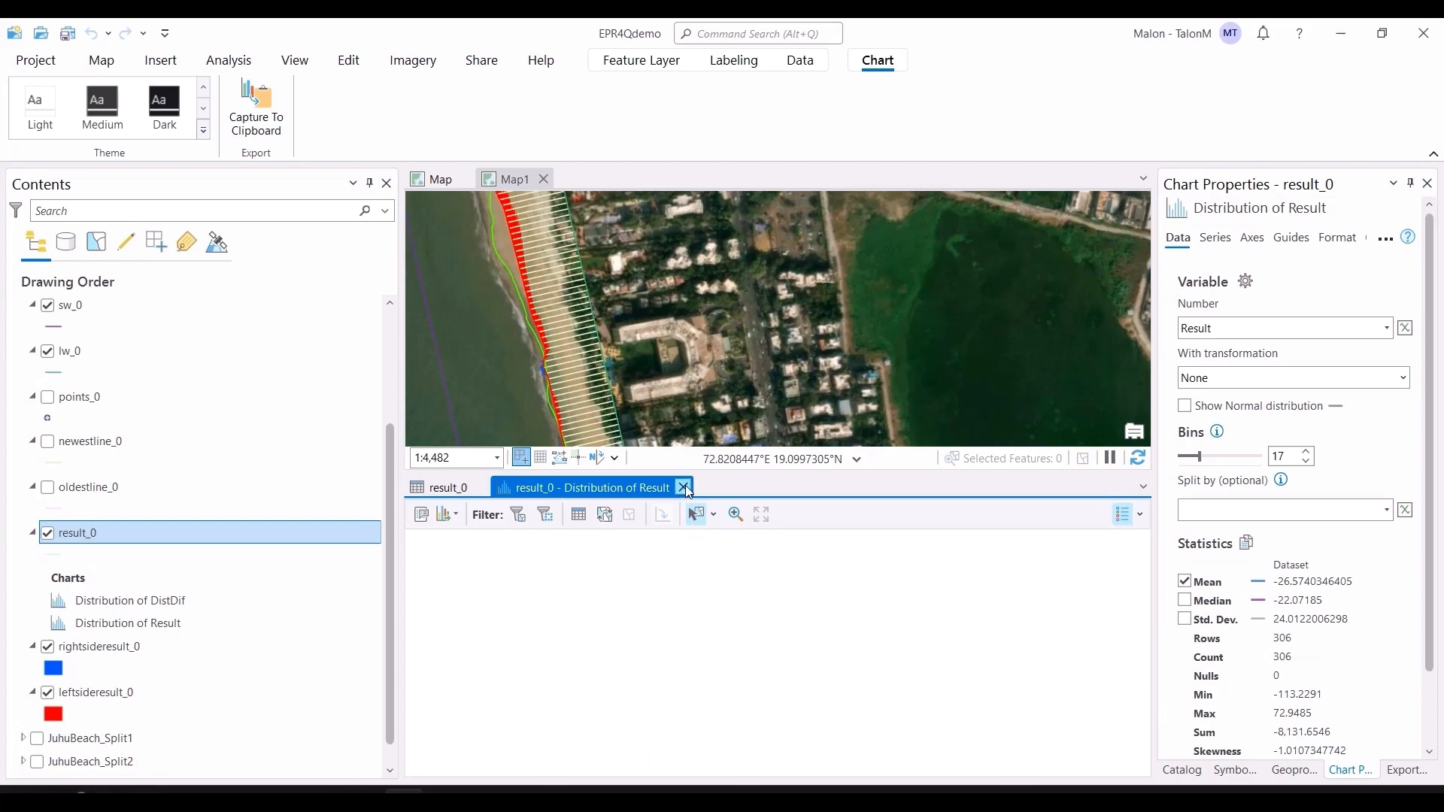
{"action": "left_click", "coordinate": [481, 488]}
Step: Zoom out to view the whole Juhu shoreline and collapse the layer entries of the JuhuBeach_Split0 group
{"action": "scroll", "coordinate": [526, 602], "scroll_direction": "down", "scroll_amount": 3}
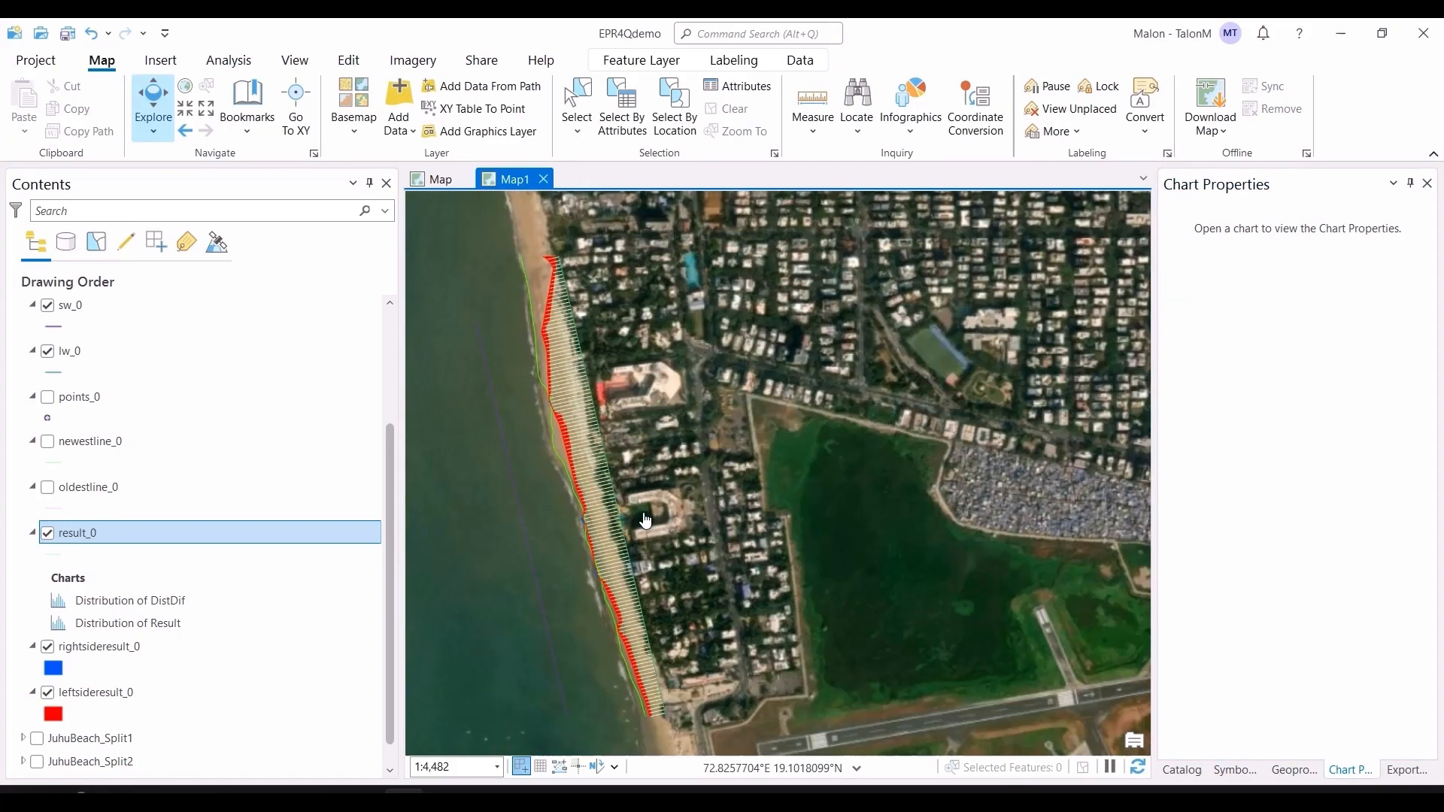
{"action": "scroll", "coordinate": [767, 665], "scroll_direction": "down", "scroll_amount": 2}
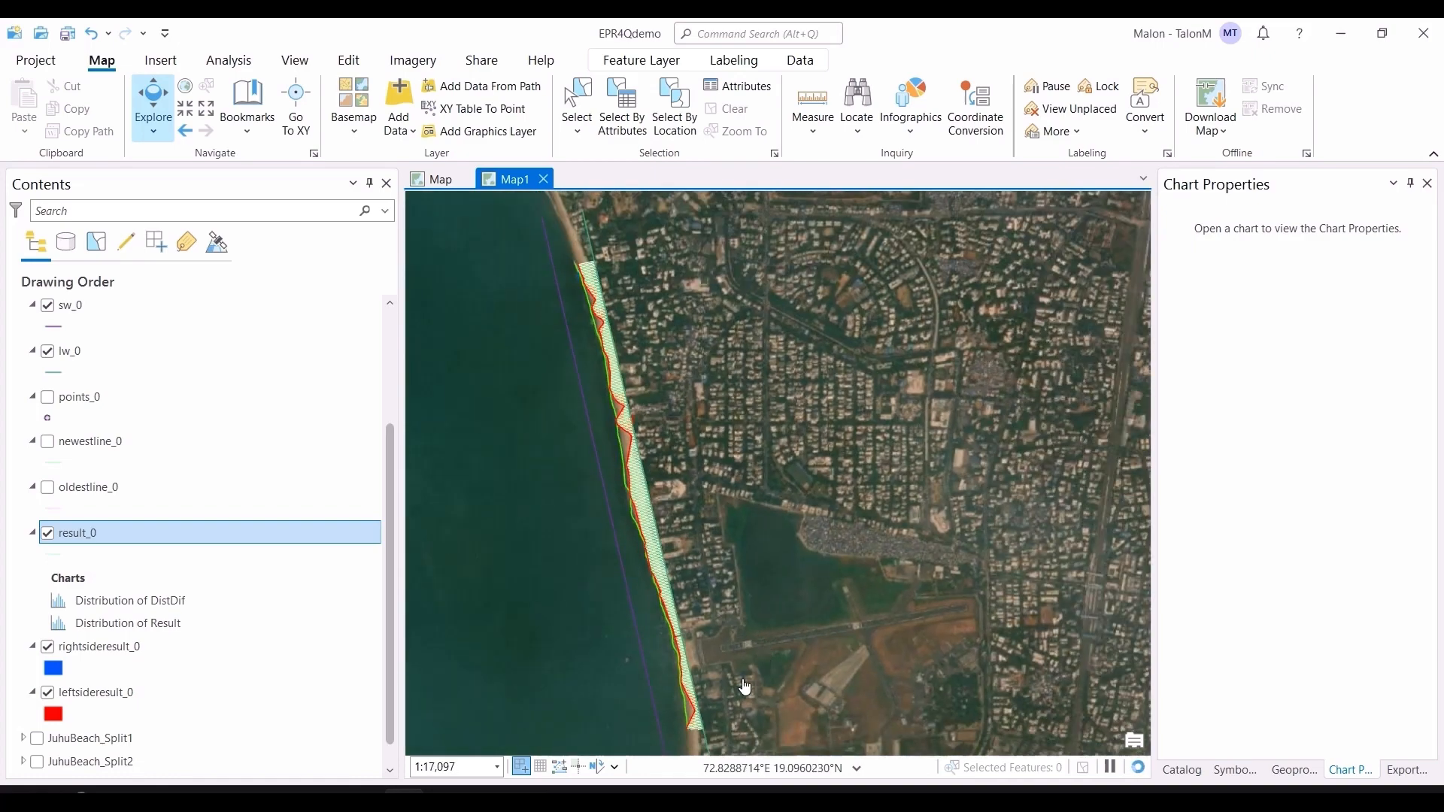
{"action": "left_click_drag", "start_coordinate": [744, 687], "coordinate": [725, 622]}
{"action": "scroll", "coordinate": [705, 579], "scroll_direction": "down", "scroll_amount": 2}
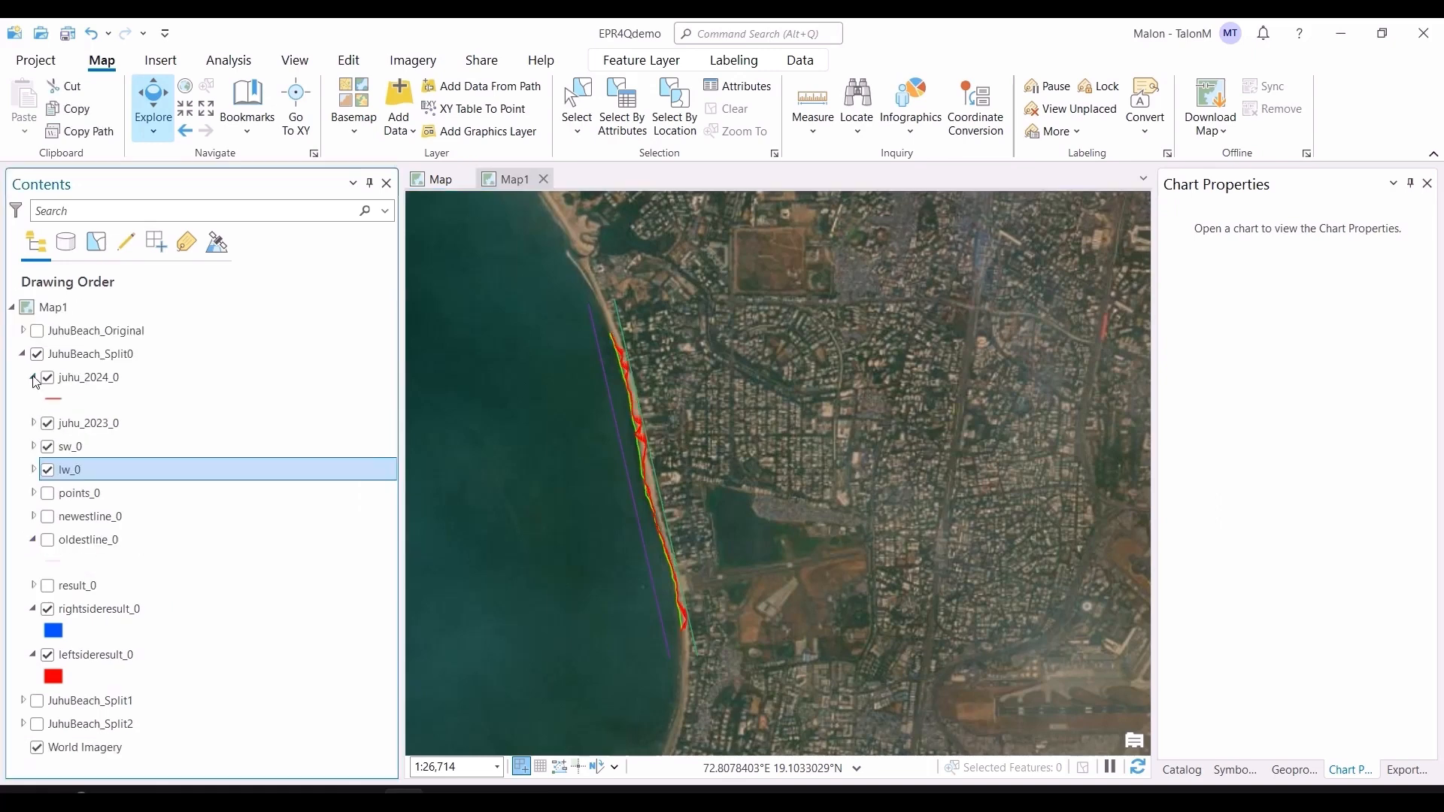
{"action": "left_click", "coordinate": [33, 378]}
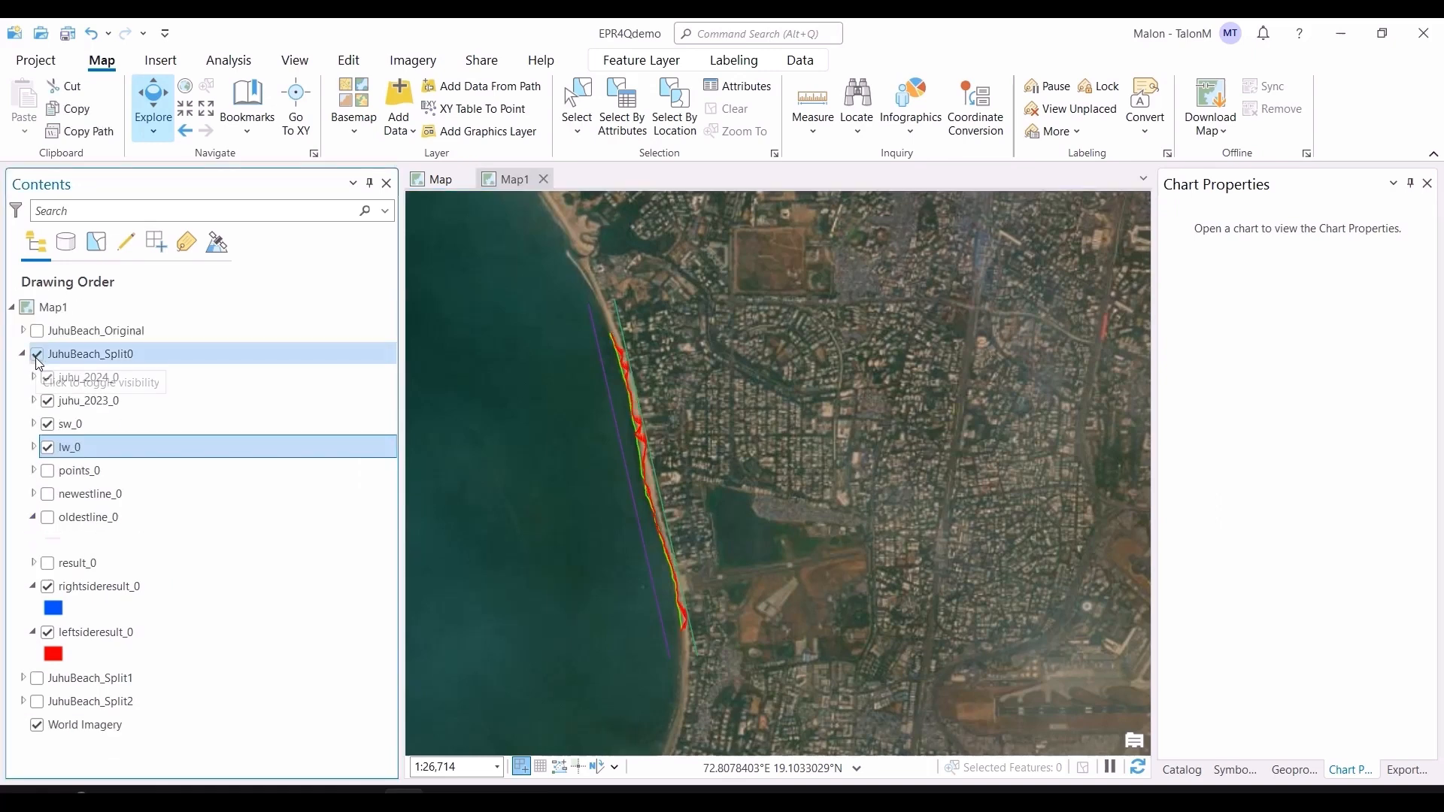
Step: Hide and collapse the JuhuBeach_Split0 group and display the JuhuBeach_Split2 group over the shoreline
{"action": "left_click", "coordinate": [37, 357]}
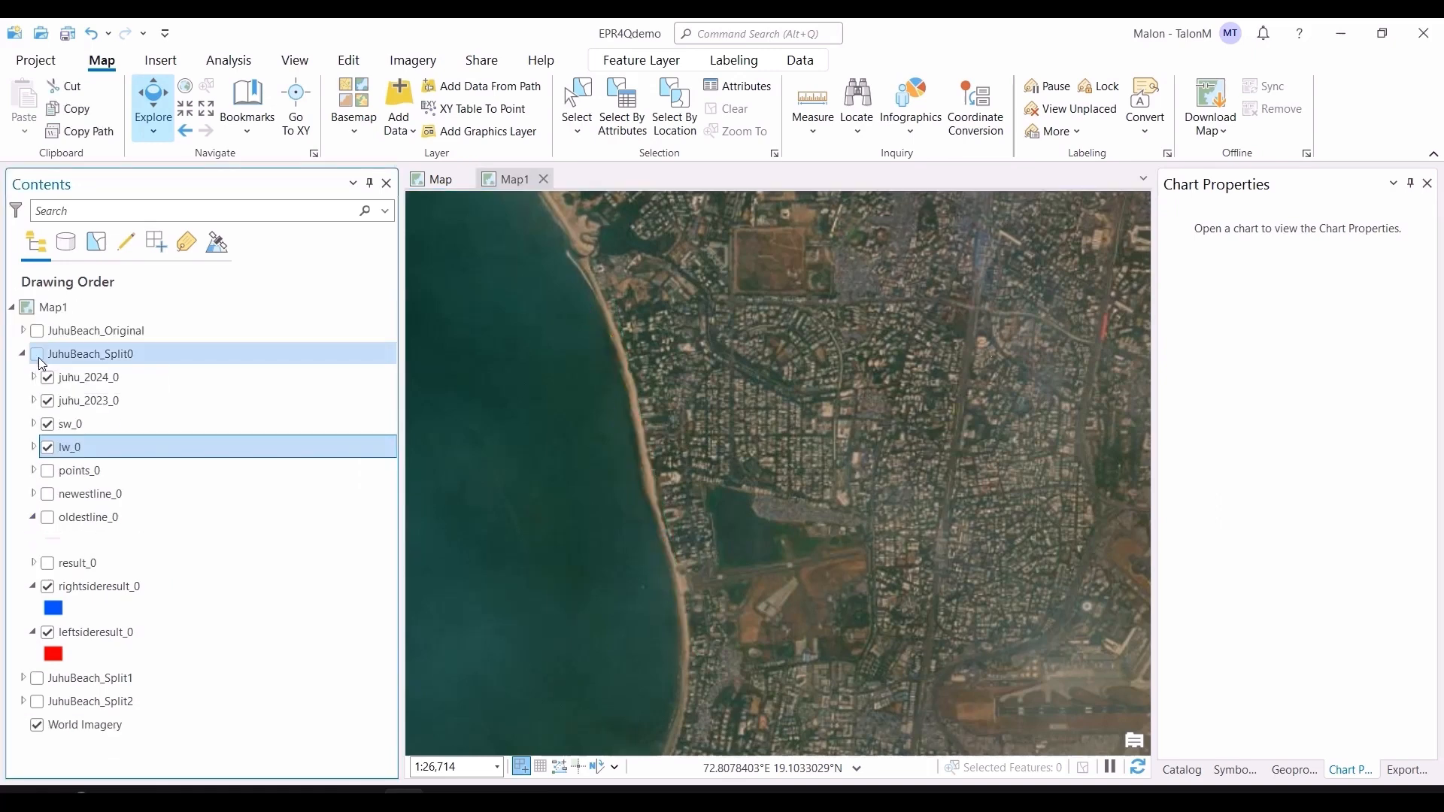
{"action": "left_click", "coordinate": [23, 356]}
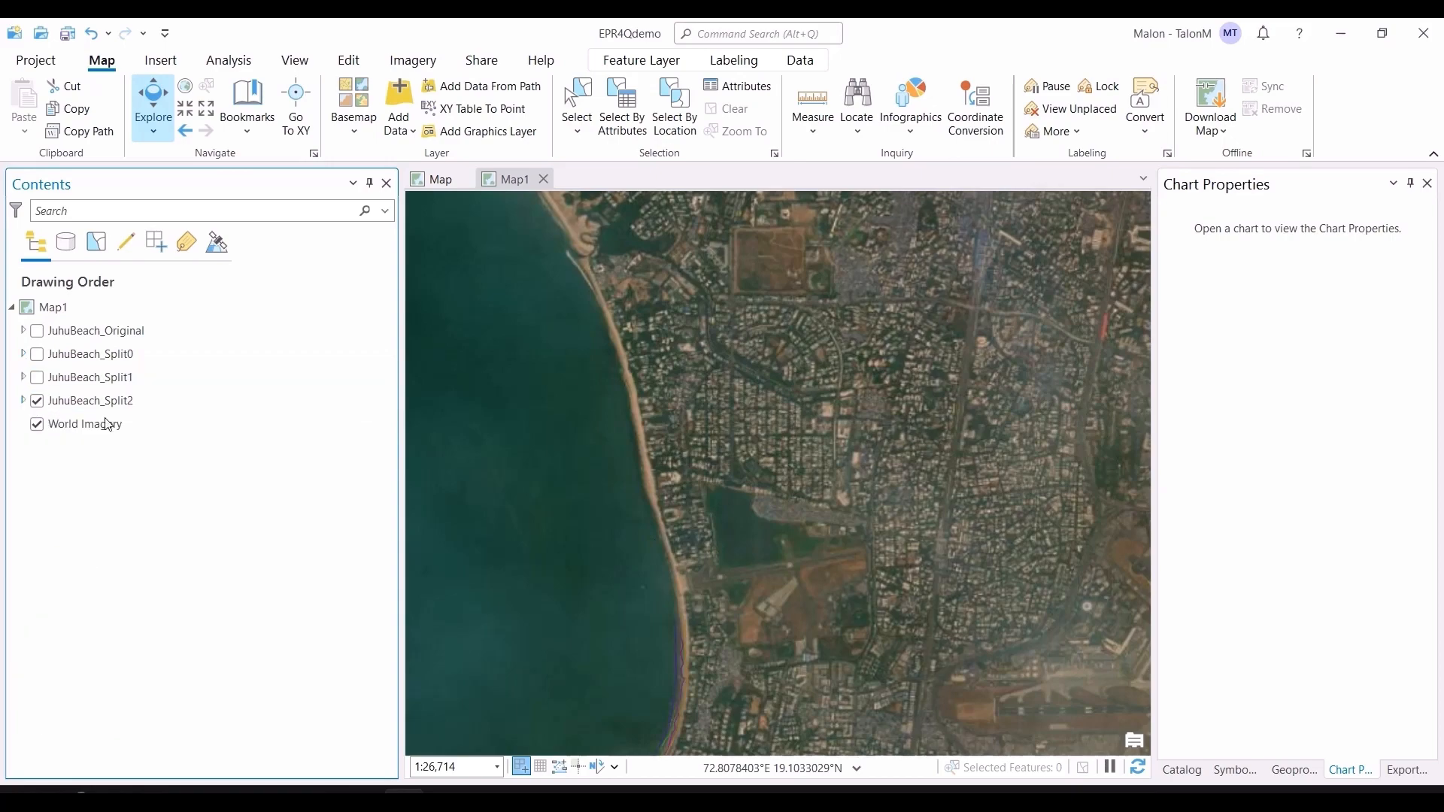
{"action": "scroll", "coordinate": [602, 542], "scroll_direction": "down", "scroll_amount": 2}
{"action": "scroll", "coordinate": [635, 608], "scroll_direction": "up", "scroll_amount": 4}
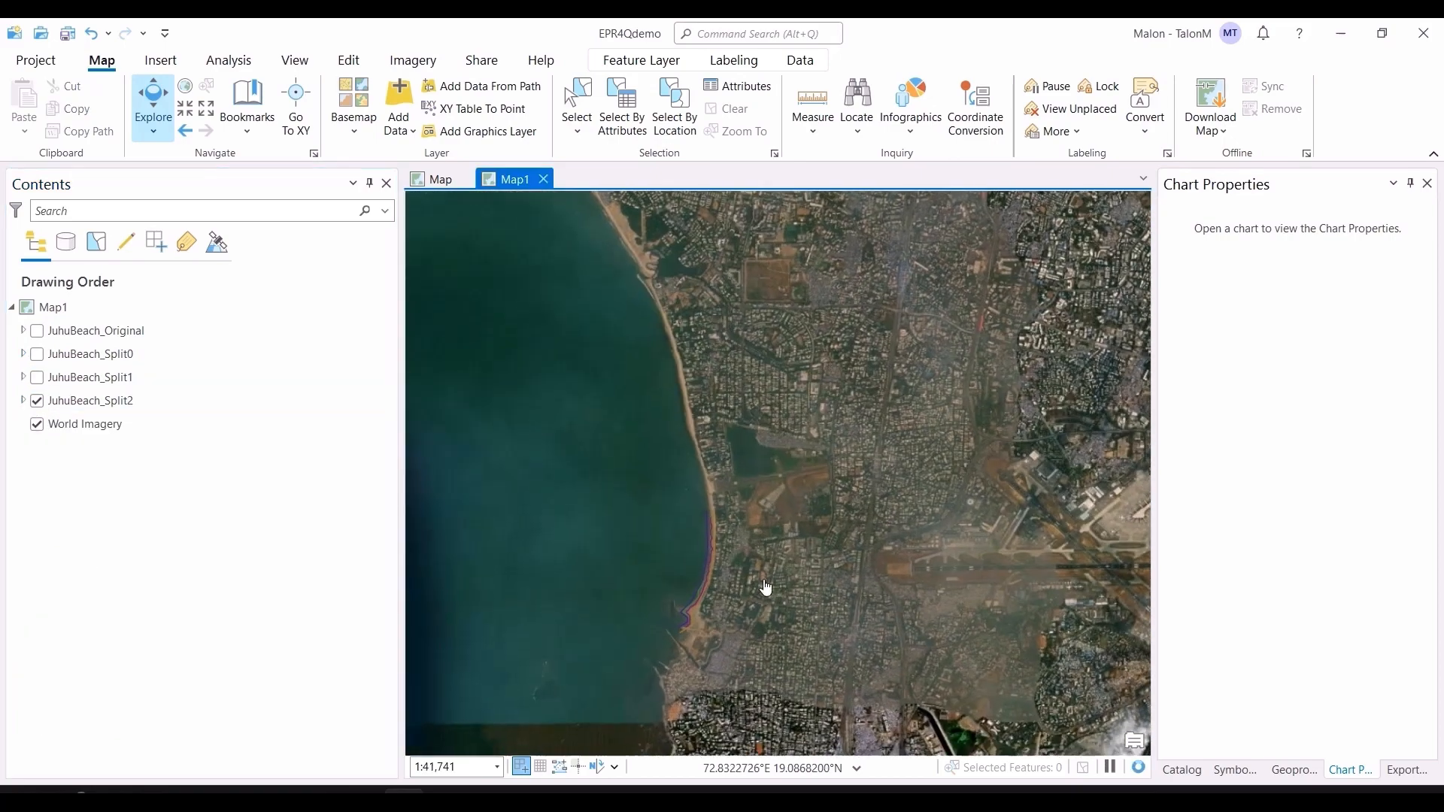
{"action": "left_click_drag", "start_coordinate": [731, 598], "coordinate": [788, 515]}
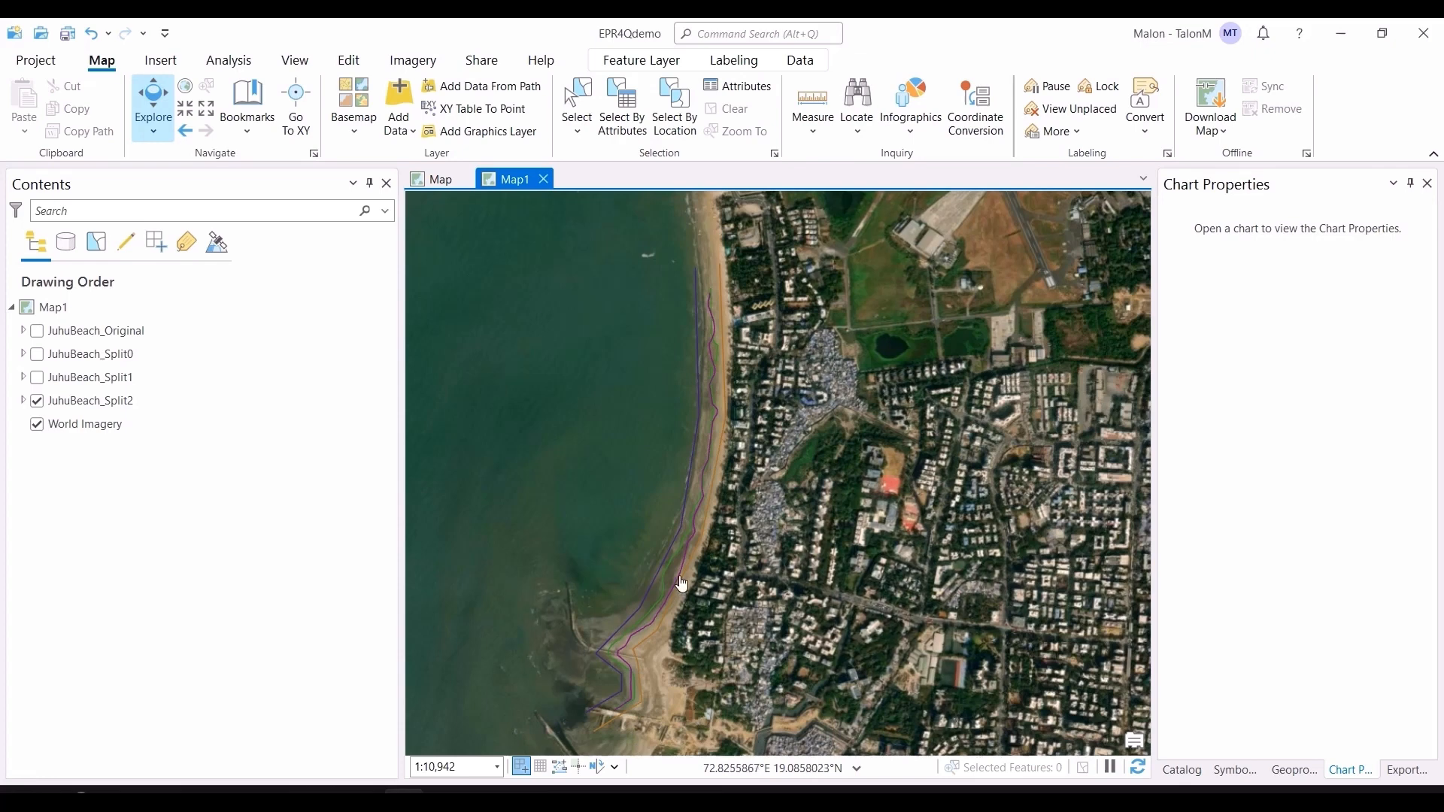
Step: Expand the JuhuBeach_Split2 group and turn on the points_2 layer
{"action": "left_click", "coordinate": [24, 401]}
{"action": "scroll", "coordinate": [72, 502], "scroll_direction": "down", "scroll_amount": 1}
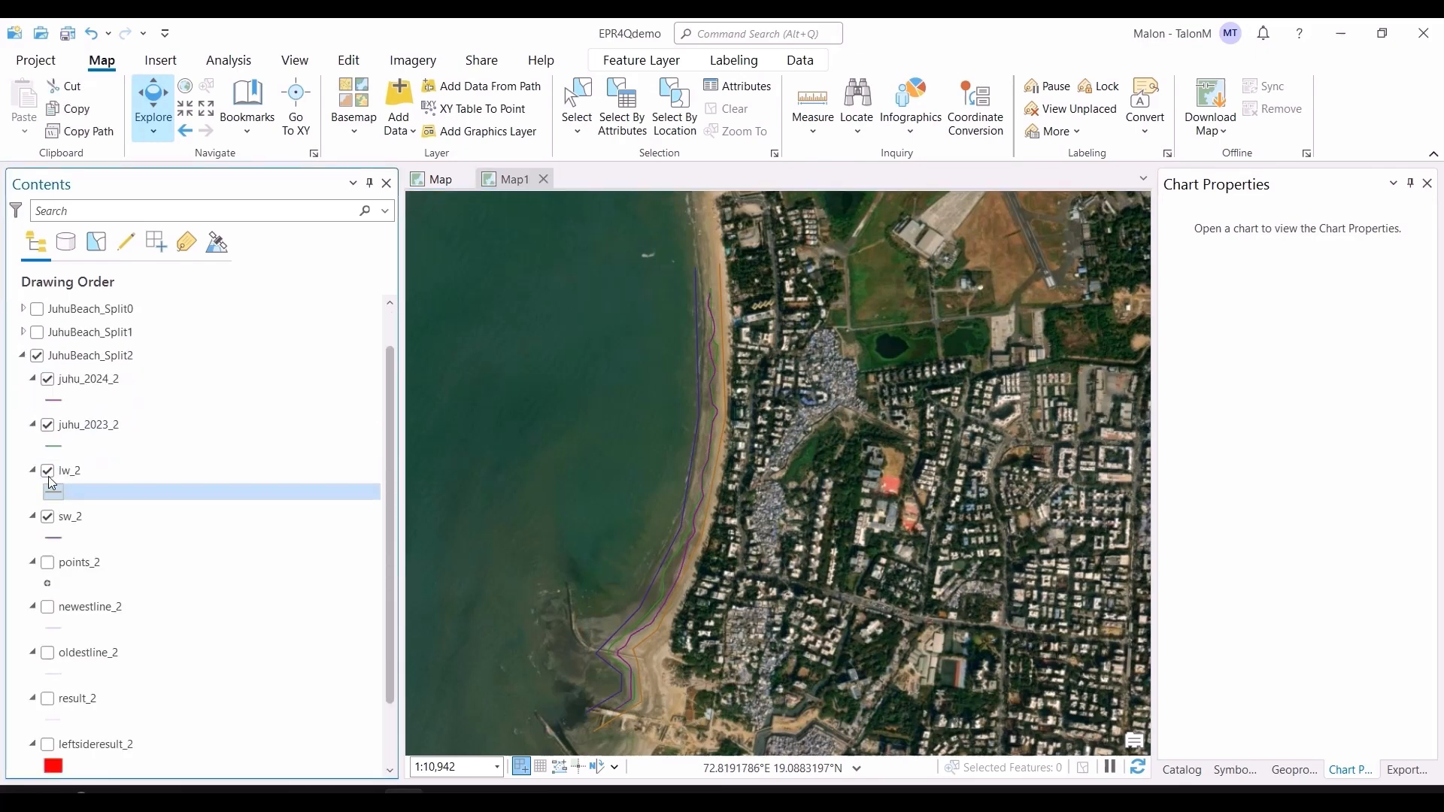
{"action": "left_click", "coordinate": [48, 564]}
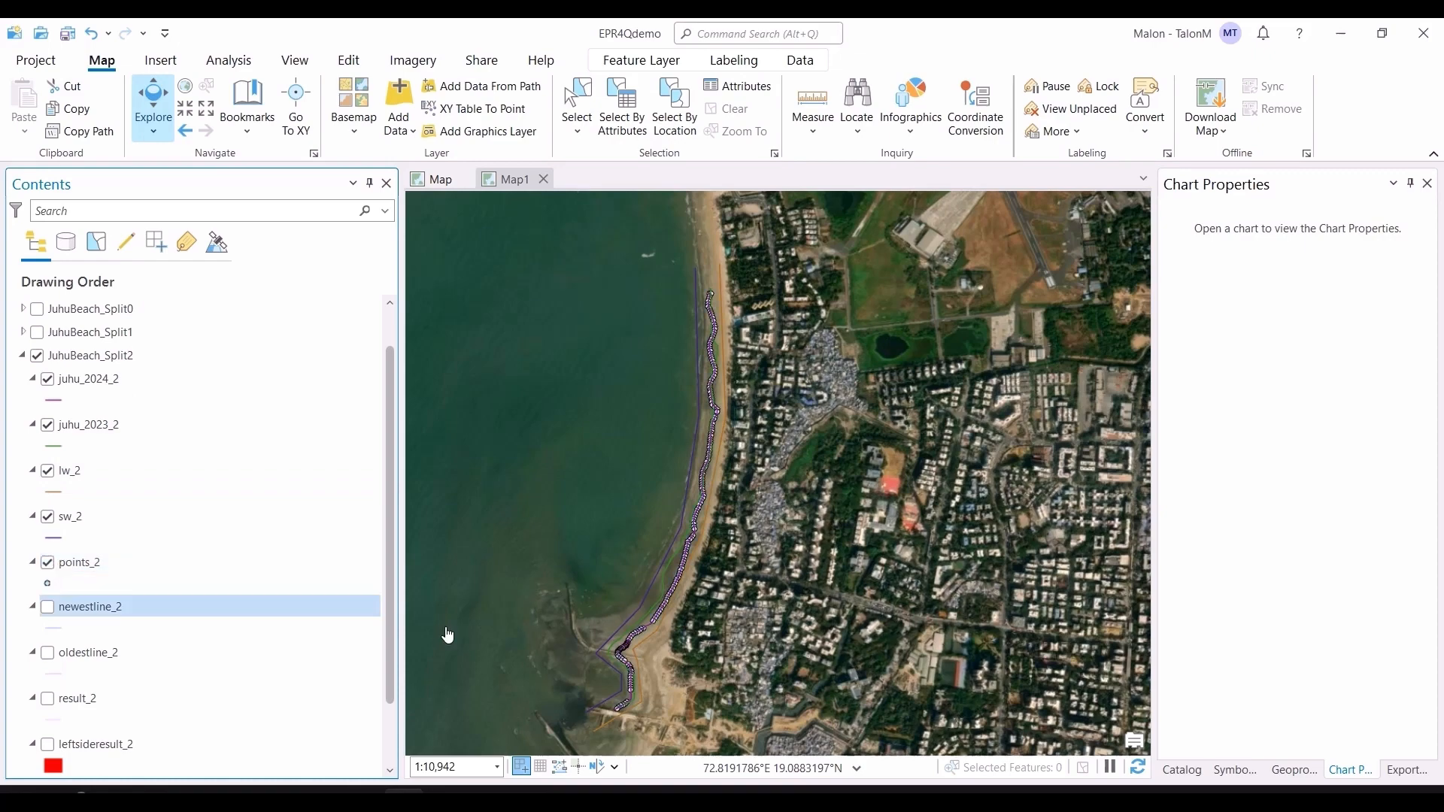
Step: Examine the points_2 points along the Split2 shoreline at close zoom
{"action": "scroll", "coordinate": [664, 697], "scroll_direction": "up", "scroll_amount": 2}
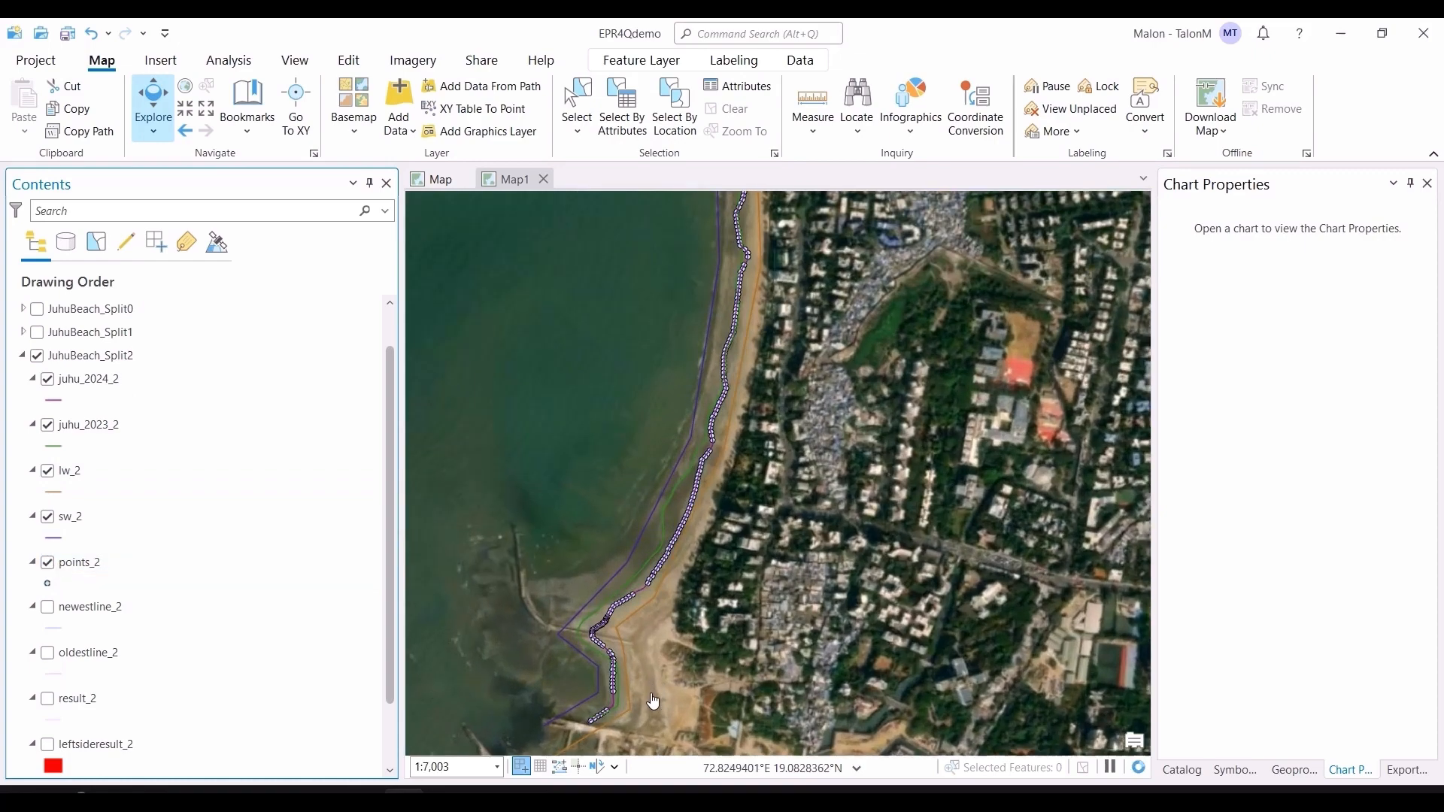
{"action": "scroll", "coordinate": [628, 686], "scroll_direction": "up", "scroll_amount": 2}
{"action": "scroll", "coordinate": [625, 683], "scroll_direction": "up", "scroll_amount": 3}
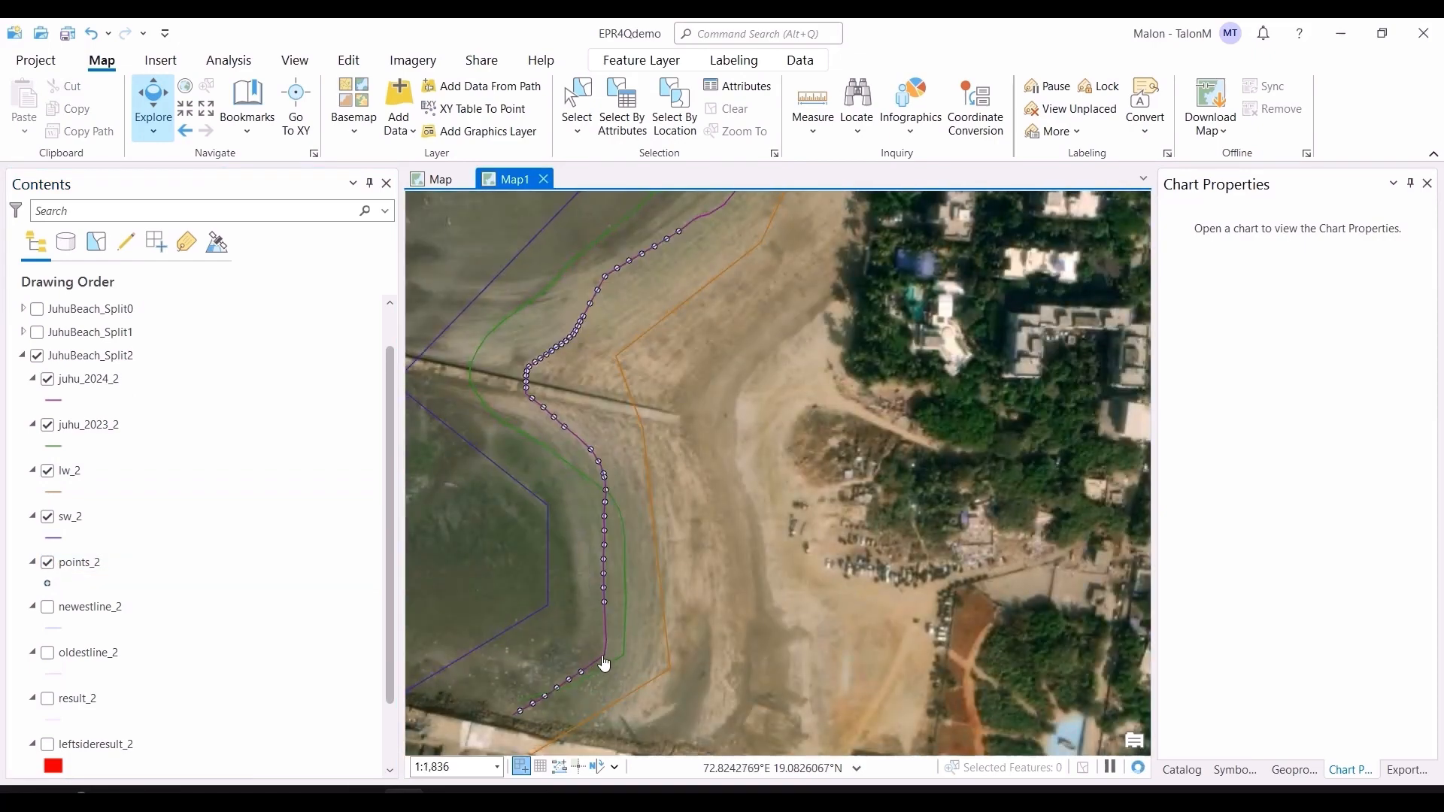
{"action": "left_click_drag", "start_coordinate": [810, 337], "coordinate": [770, 499]}
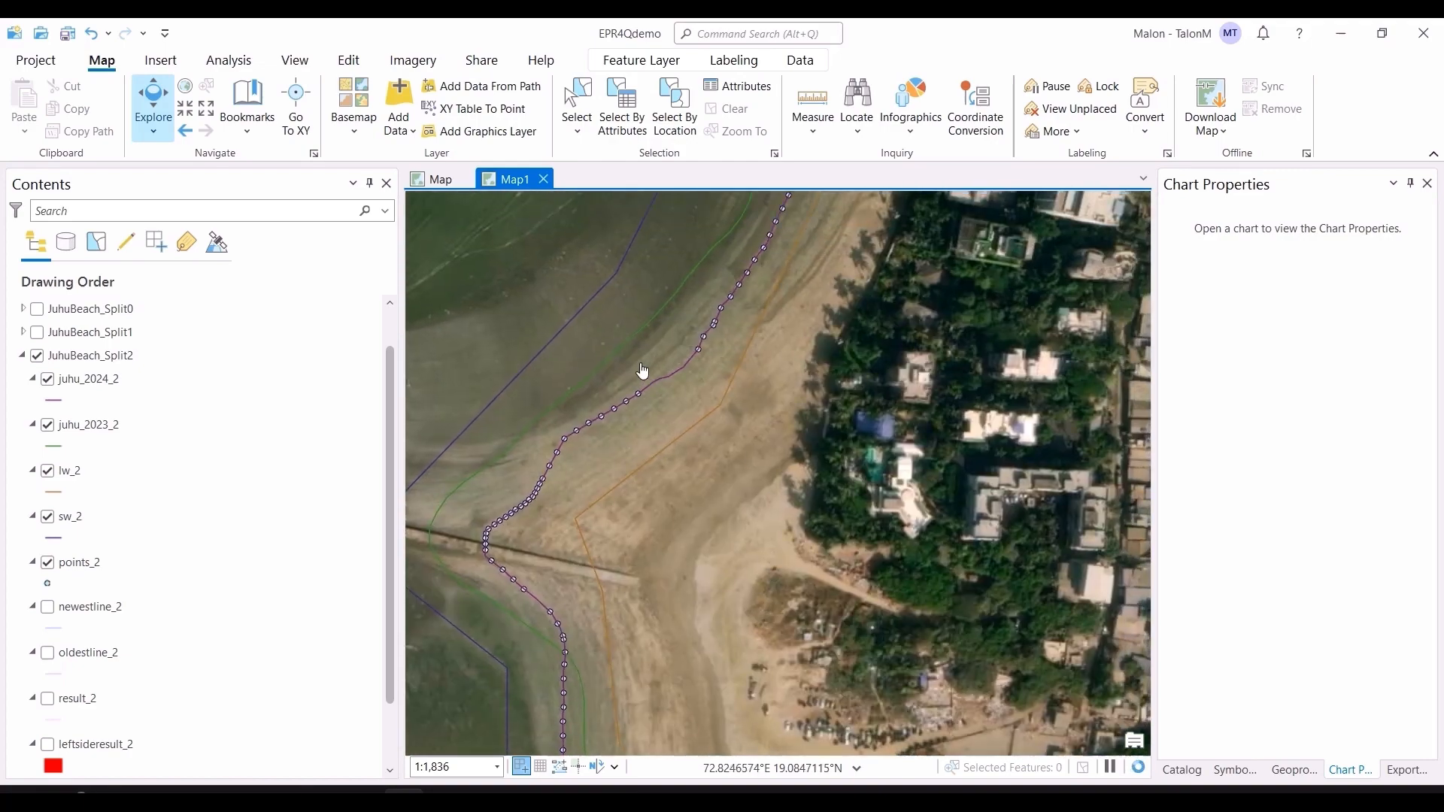
{"action": "left_click_drag", "start_coordinate": [882, 269], "coordinate": [844, 459]}
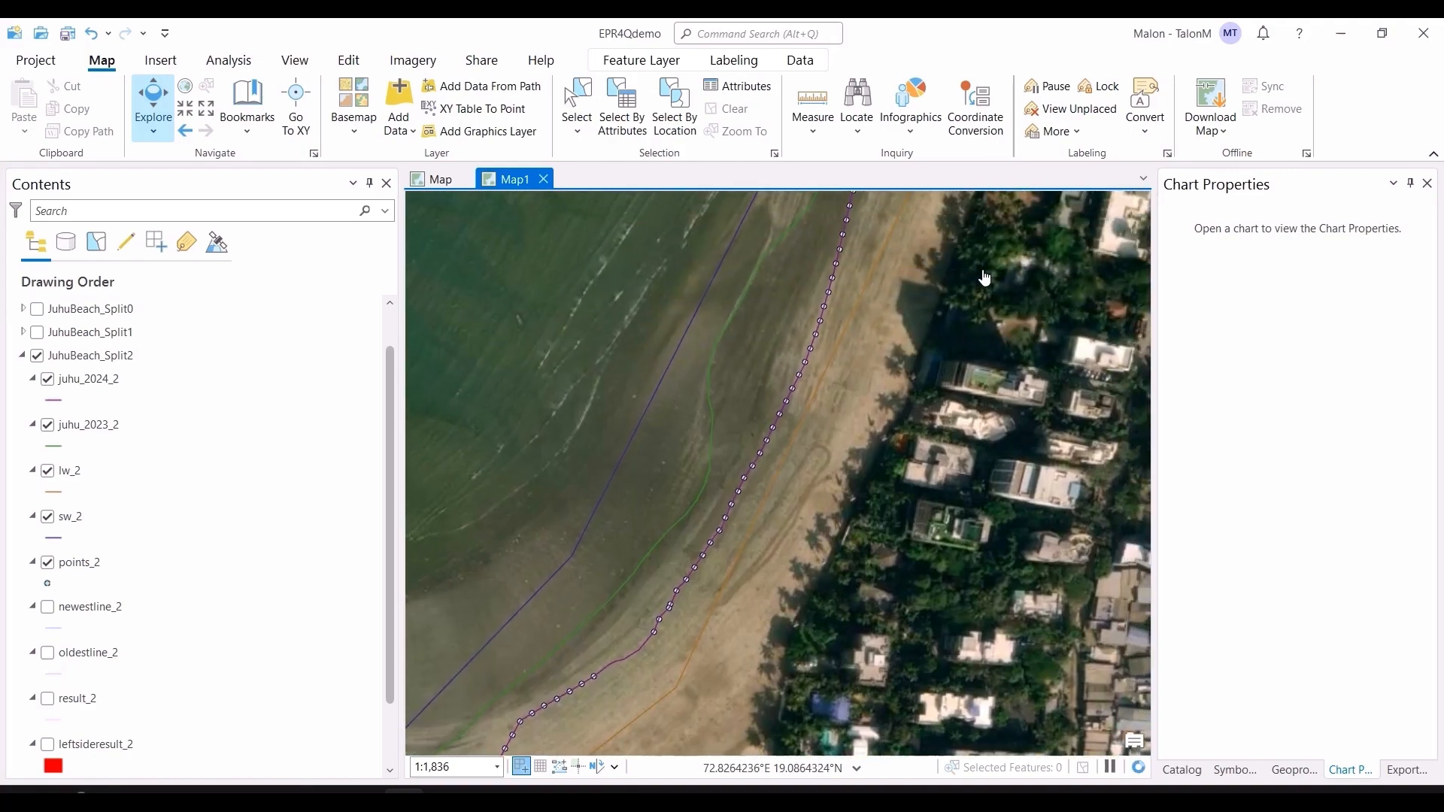
{"action": "left_click_drag", "start_coordinate": [985, 277], "coordinate": [847, 574]}
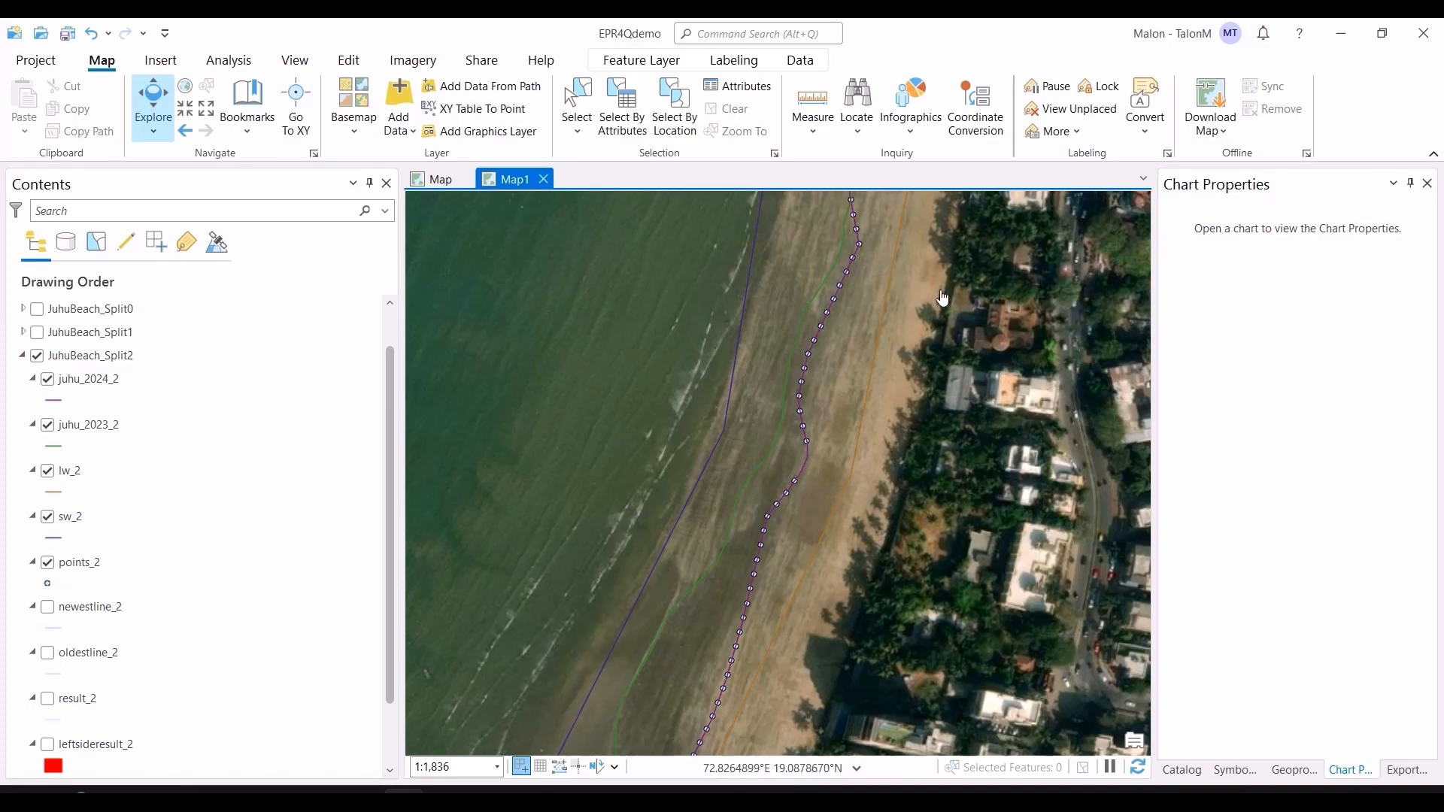
{"action": "scroll", "coordinate": [942, 299], "scroll_direction": "down", "scroll_amount": 2}
{"action": "left_click_drag", "start_coordinate": [942, 299], "coordinate": [948, 472]}
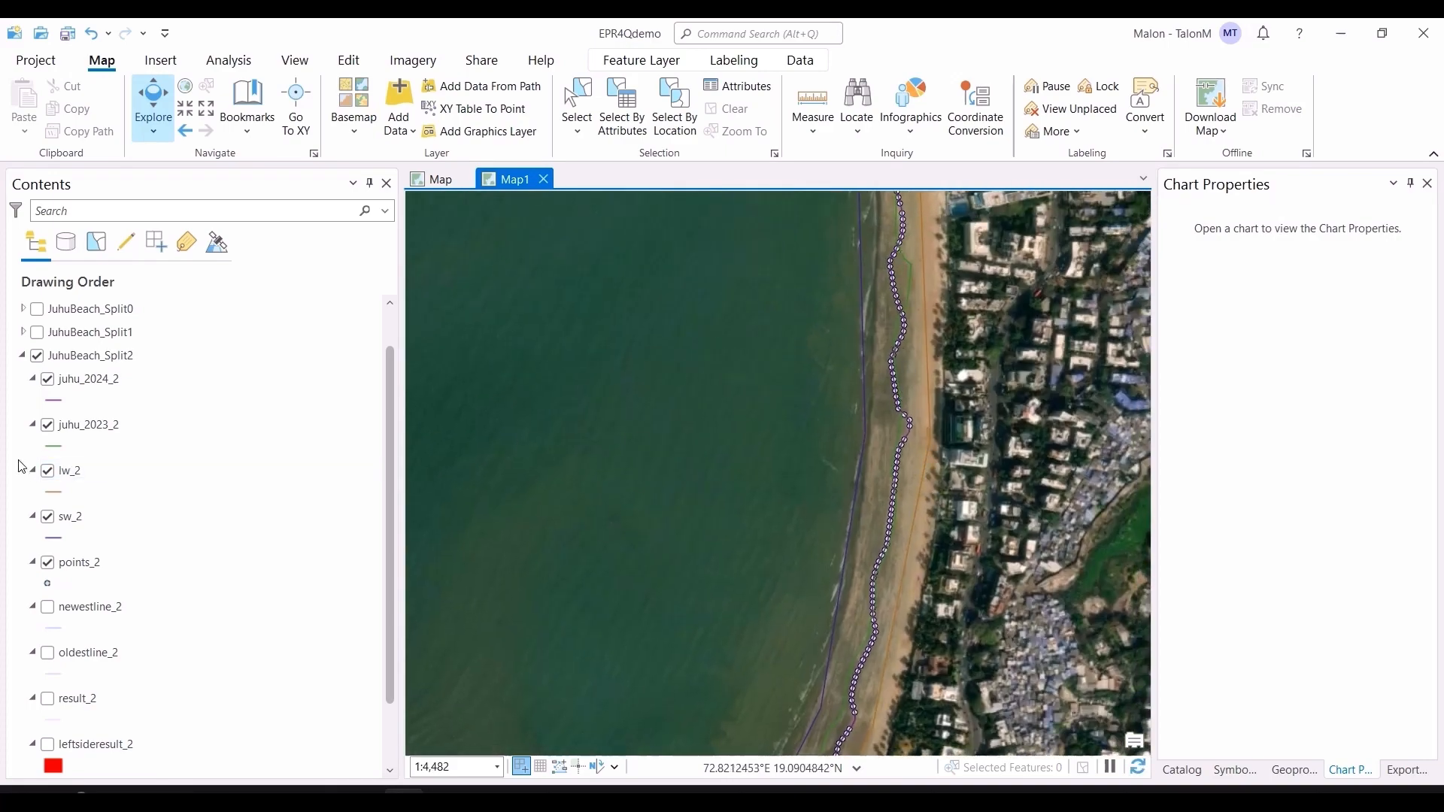
Step: Turn on the newestline_2 layer and inspect its transects along the shoreline
{"action": "left_click", "coordinate": [47, 606]}
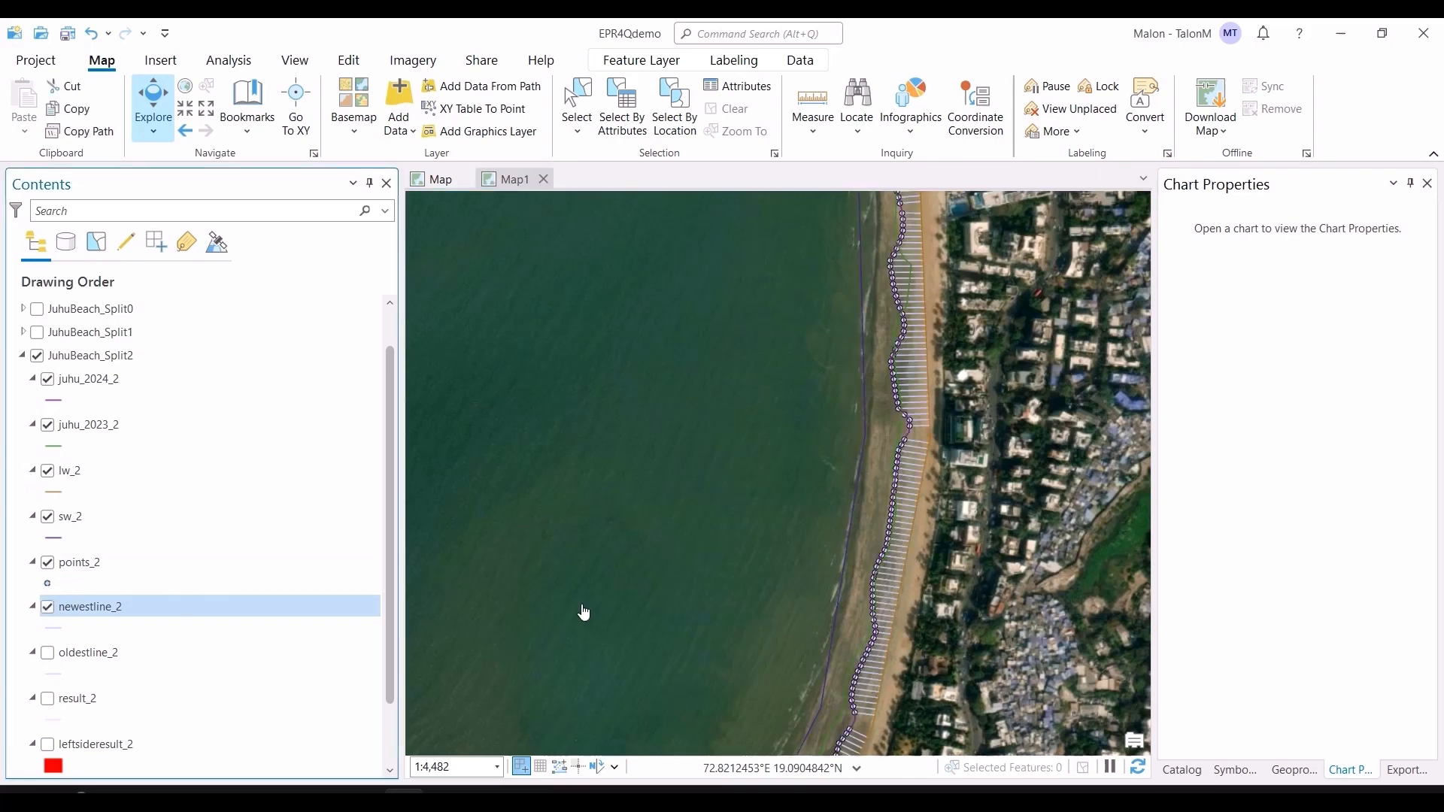
{"action": "left_click_drag", "start_coordinate": [902, 441], "coordinate": [888, 468]}
{"action": "left_click_drag", "start_coordinate": [975, 388], "coordinate": [921, 582]}
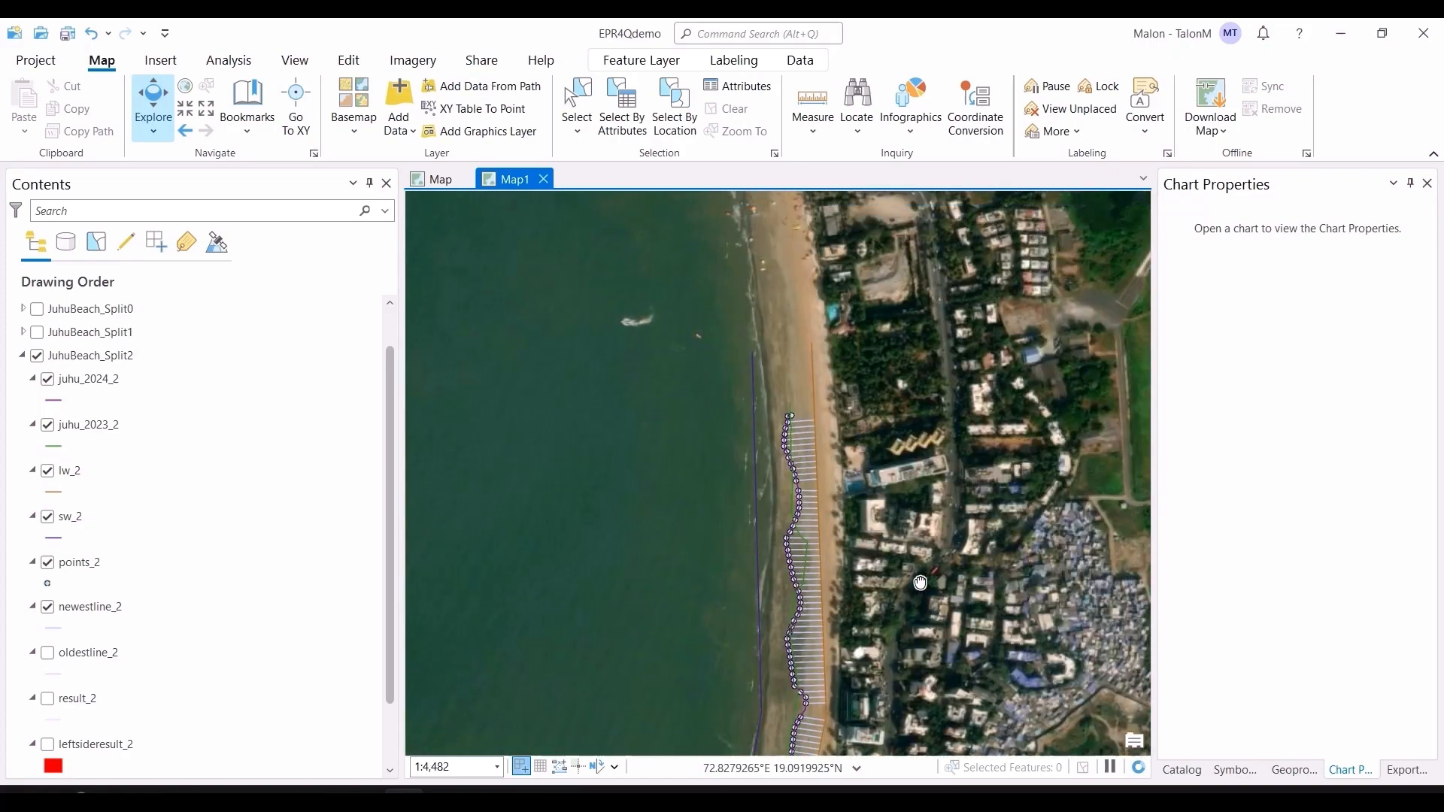
{"action": "left_click_drag", "start_coordinate": [921, 583], "coordinate": [902, 361]}
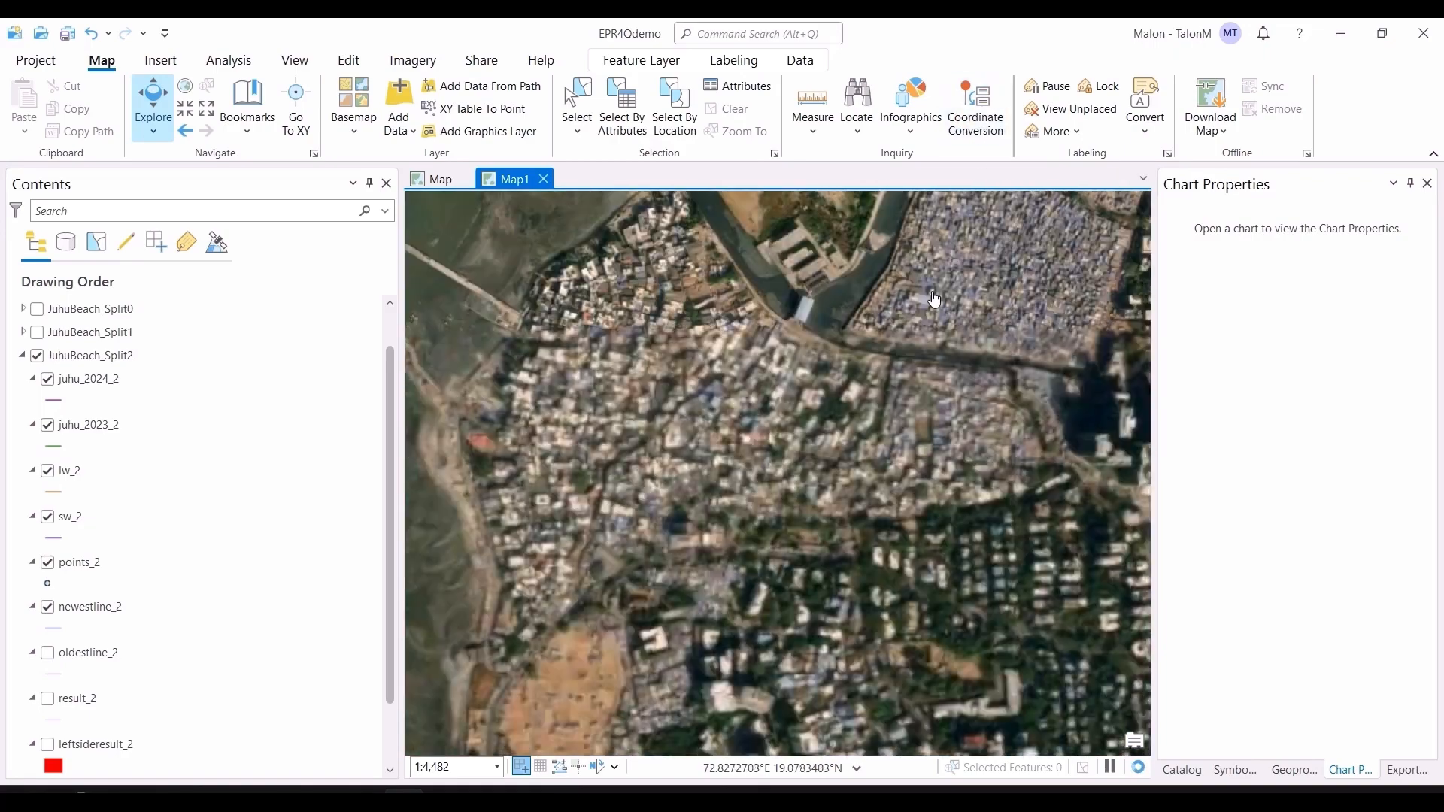
{"action": "left_click_drag", "start_coordinate": [759, 233], "coordinate": [715, 672]}
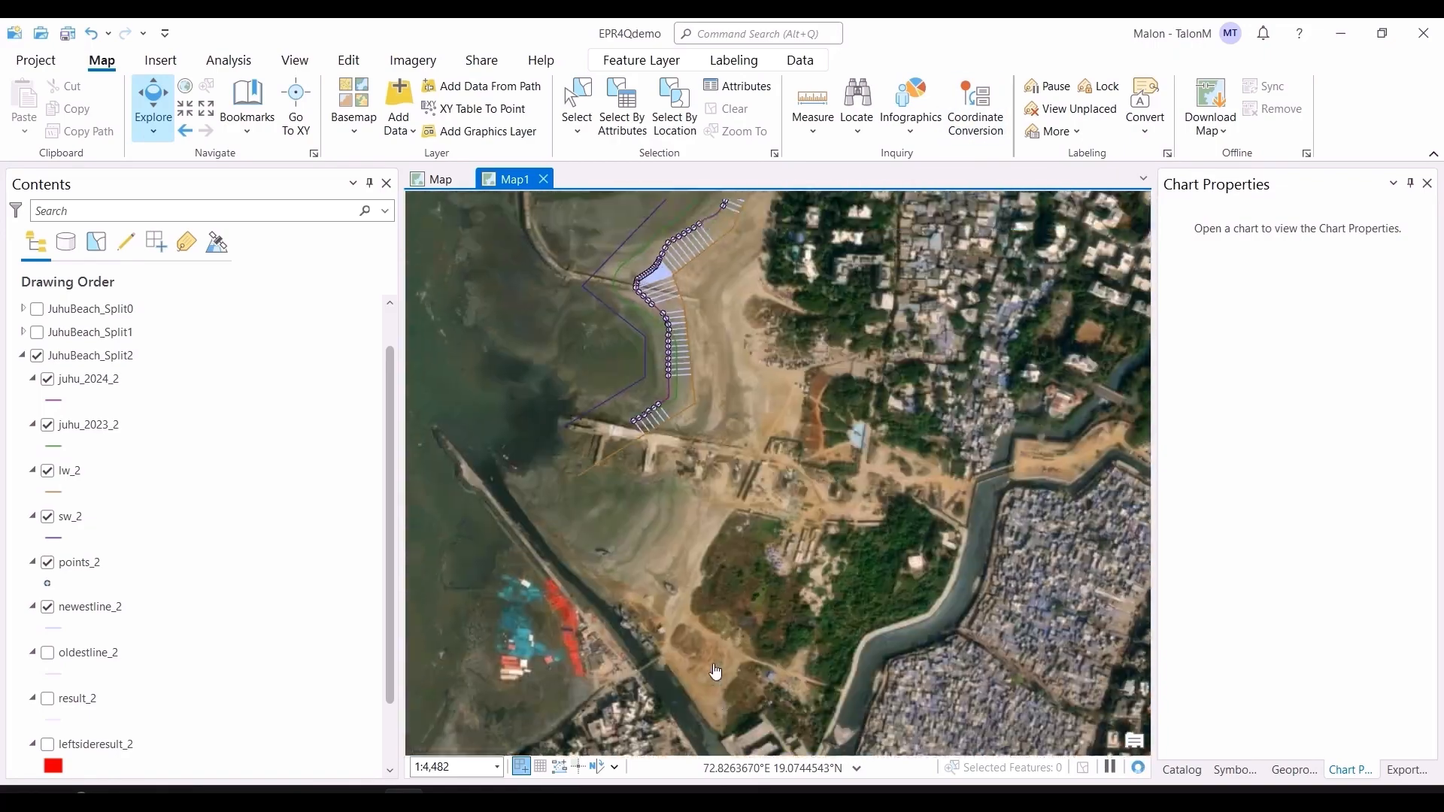
{"action": "left_click_drag", "start_coordinate": [715, 333], "coordinate": [753, 587]}
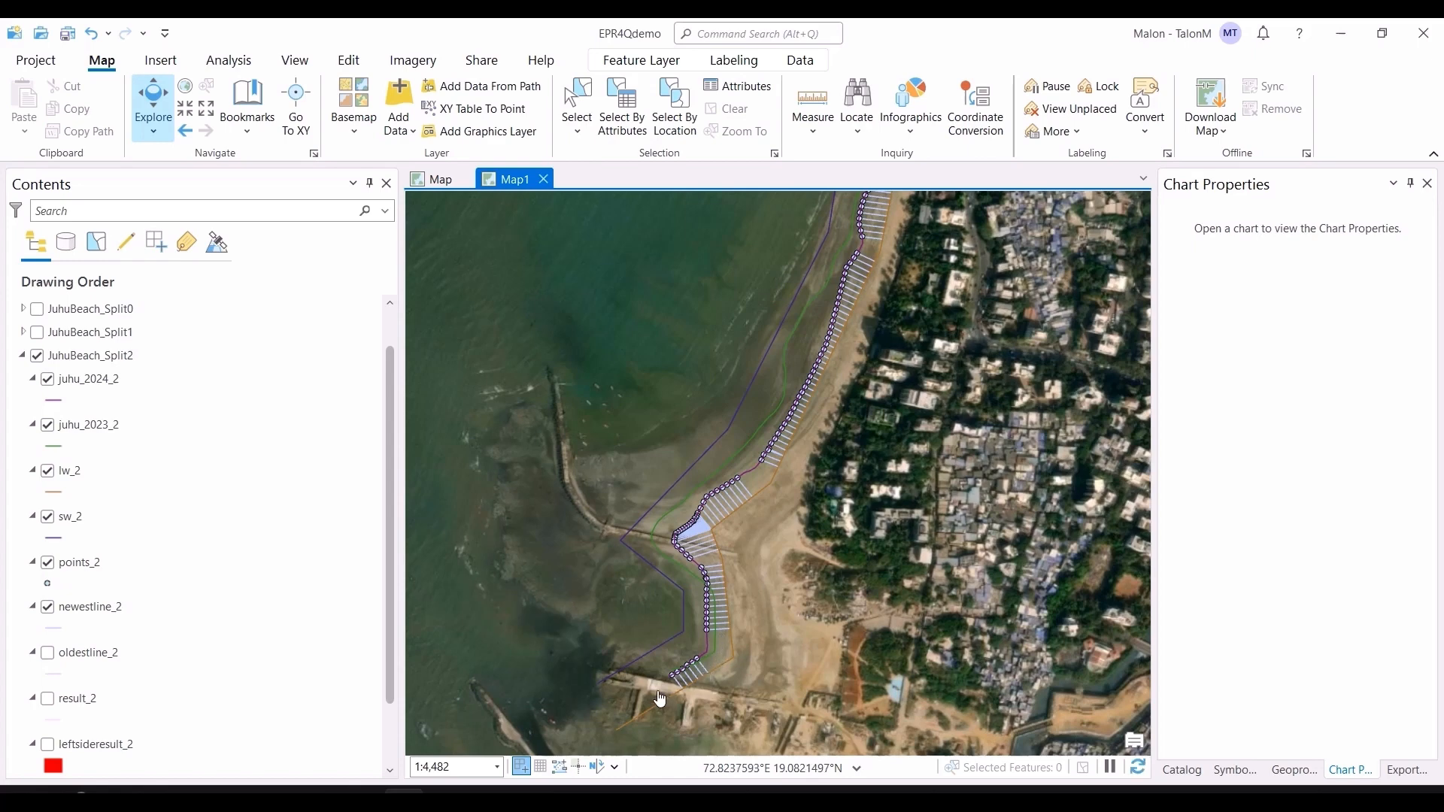
Step: Turn off points_2 and newestline_2, turn on oldestline_2, and inspect its transects
{"action": "left_click", "coordinate": [47, 563]}
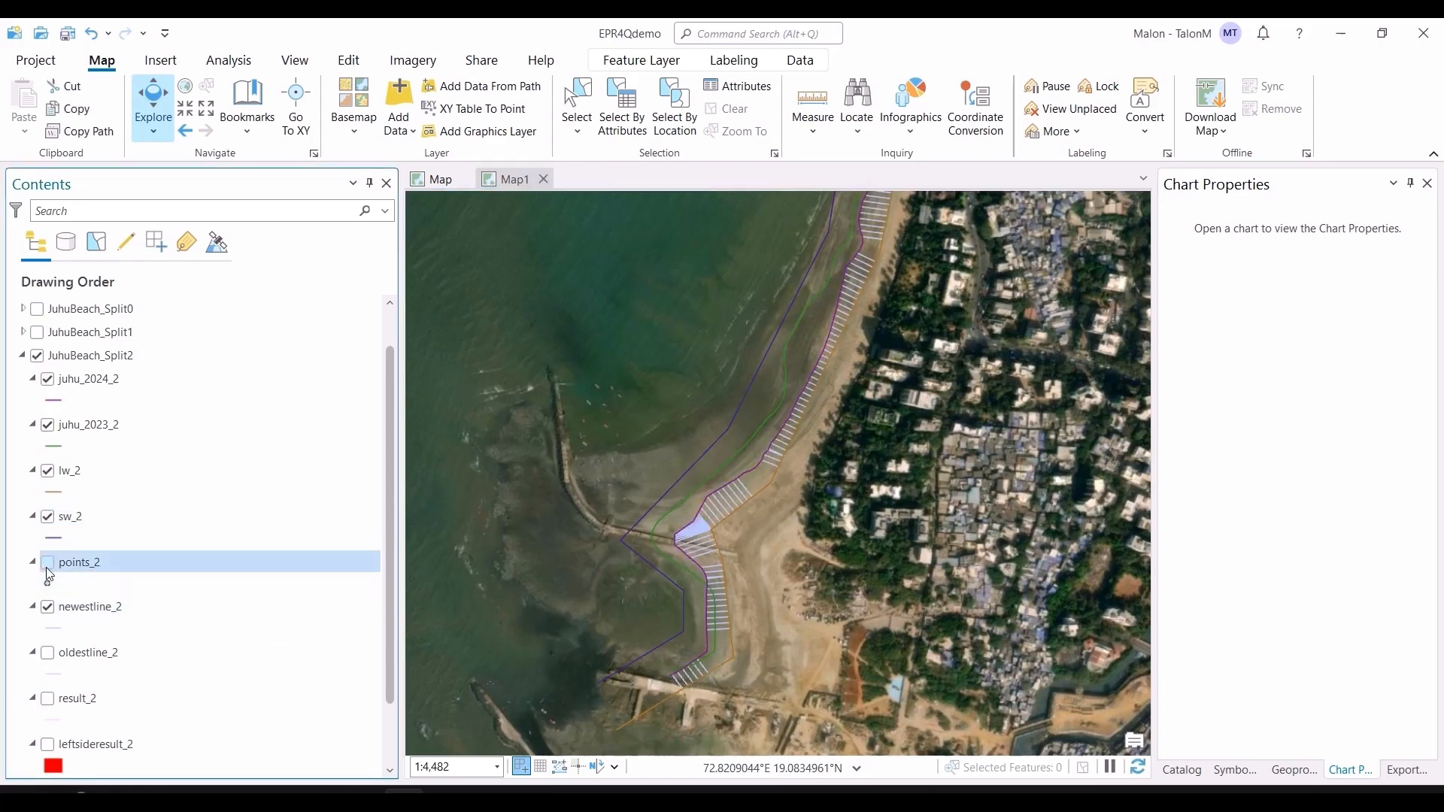
{"action": "left_click", "coordinate": [47, 606]}
{"action": "left_click", "coordinate": [48, 654]}
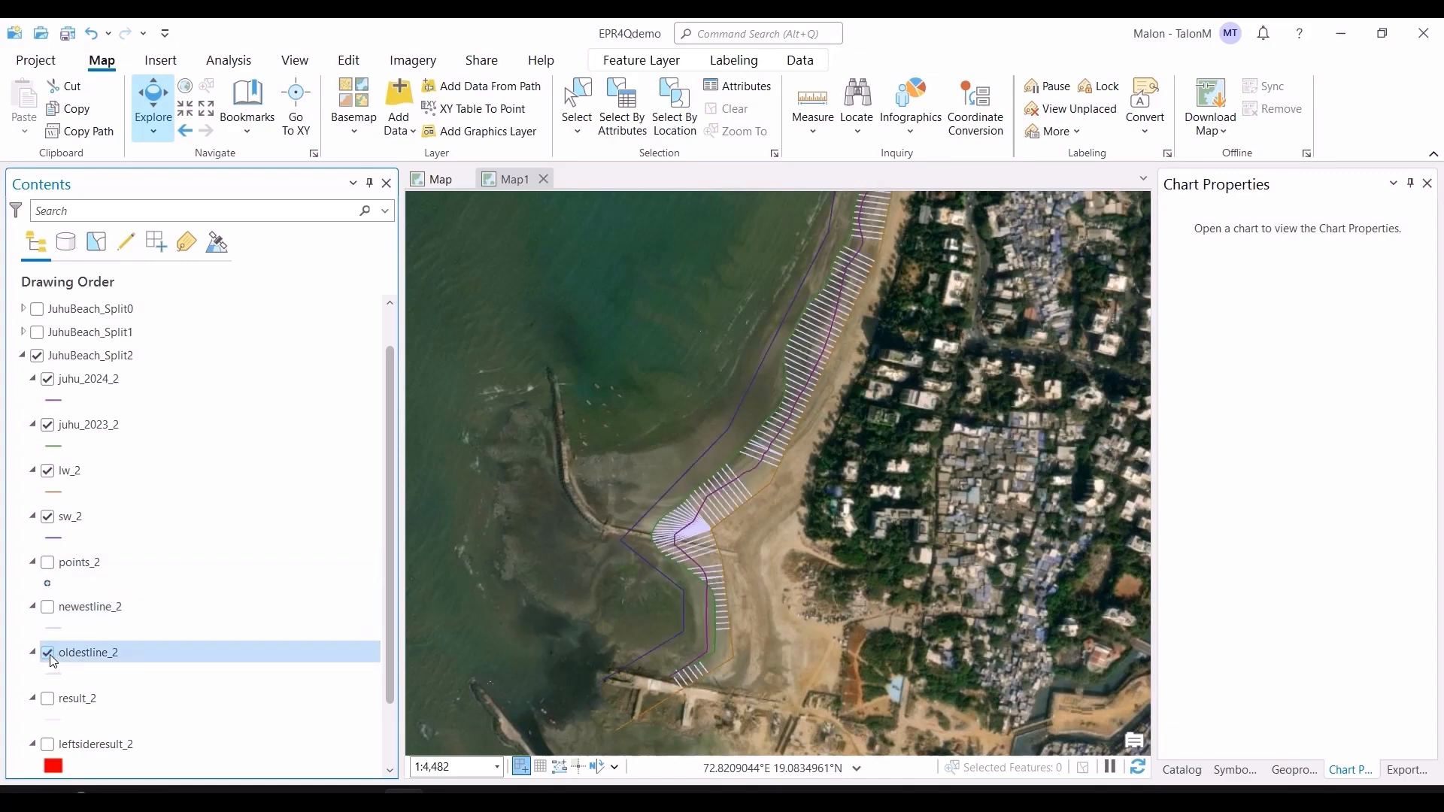
{"action": "left_click_drag", "start_coordinate": [844, 347], "coordinate": [852, 527]}
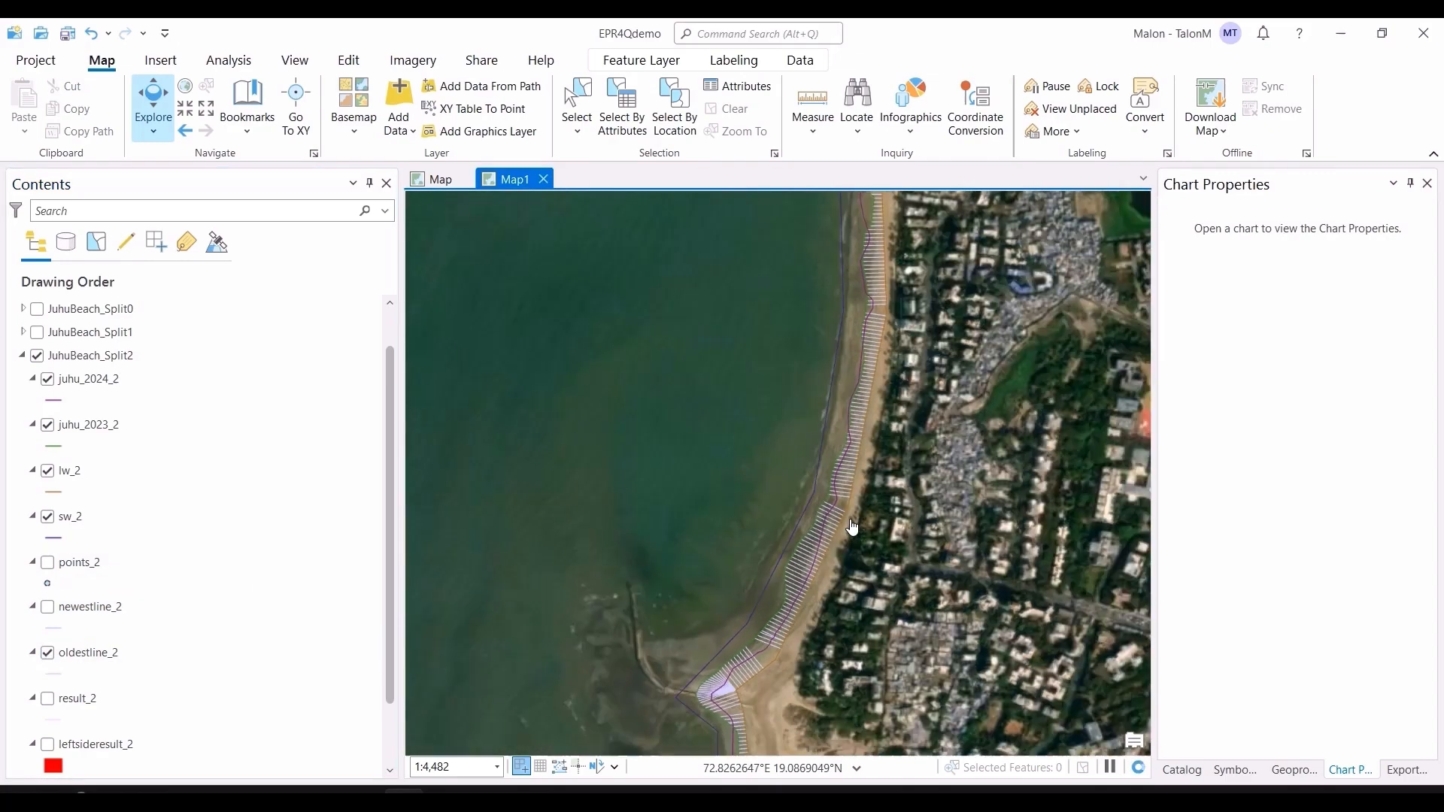
{"action": "scroll", "coordinate": [852, 527], "scroll_direction": "down", "scroll_amount": 2}
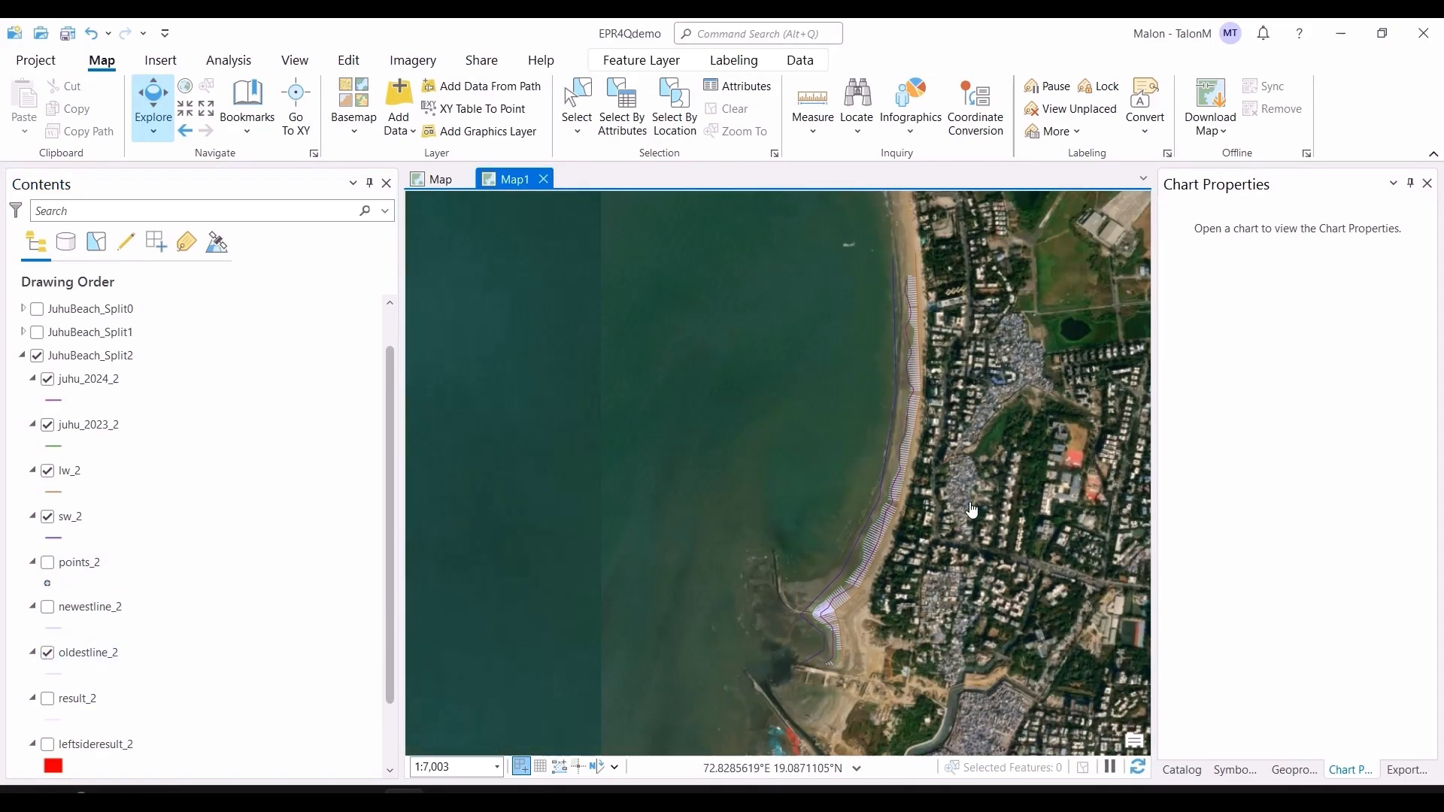
{"action": "scroll", "coordinate": [1001, 530], "scroll_direction": "up", "scroll_amount": 2}
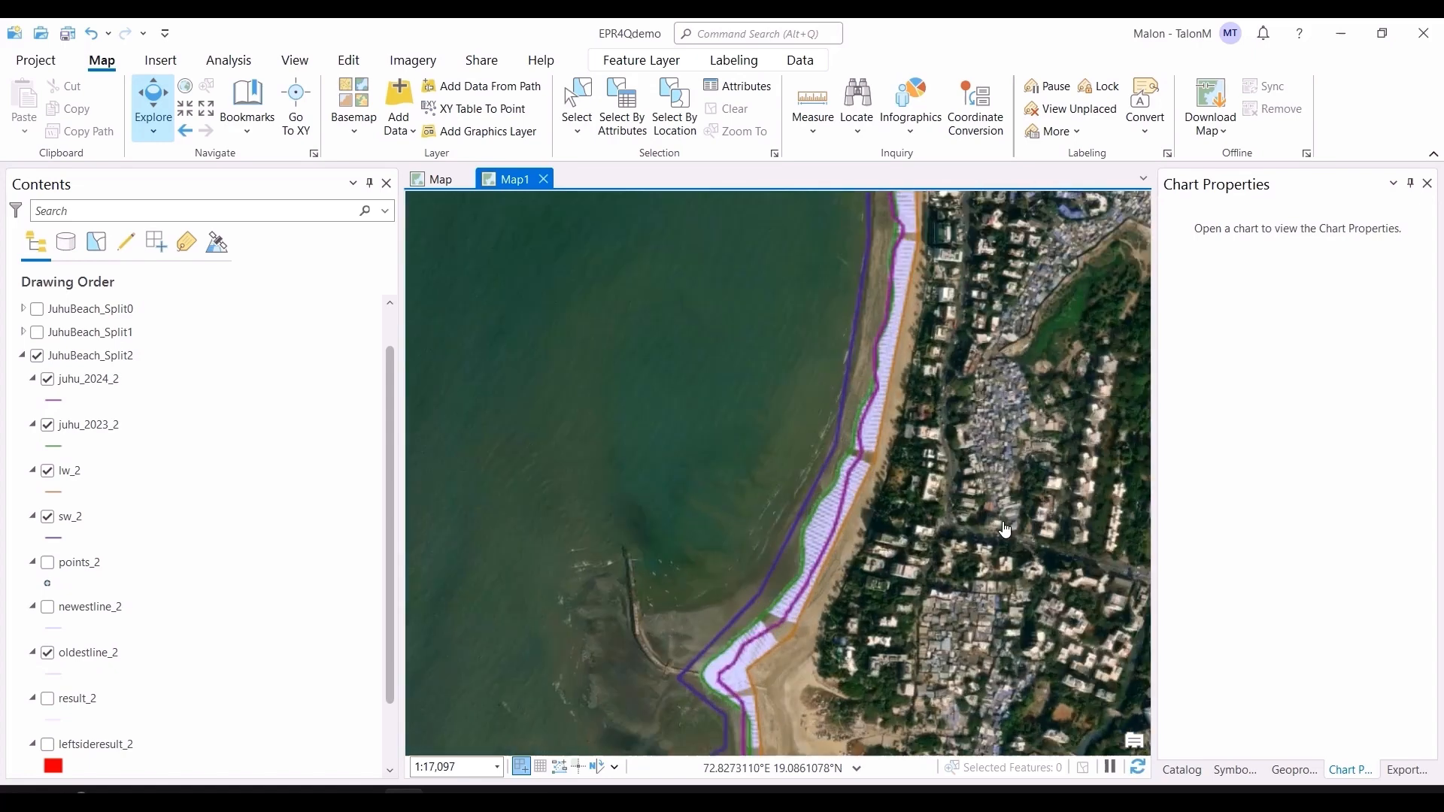
Step: Turn off oldestline_2 and turn on the result_2 transects layer
{"action": "left_click", "coordinate": [47, 654]}
{"action": "left_click", "coordinate": [75, 698]}
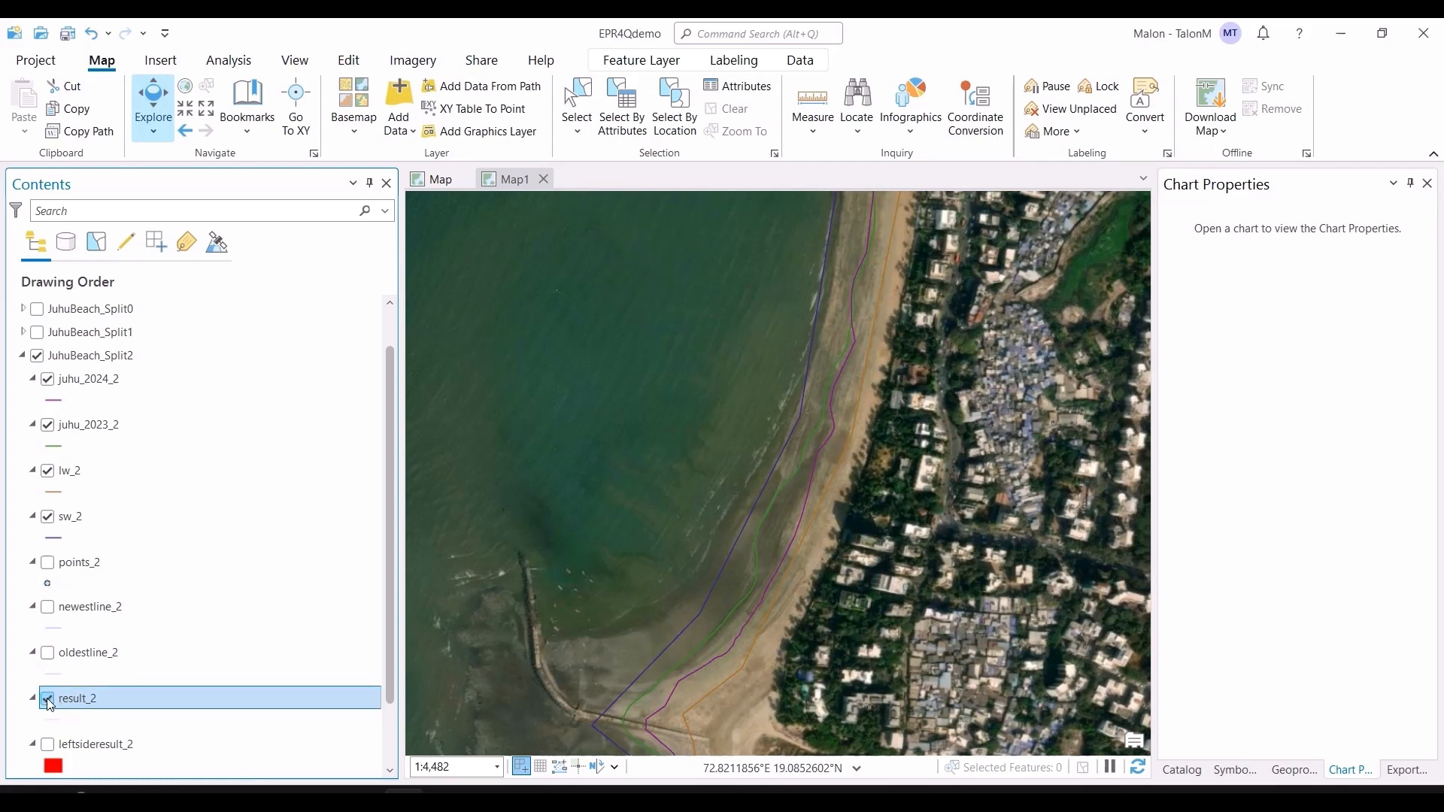
{"action": "left_click_drag", "start_coordinate": [779, 706], "coordinate": [821, 534]}
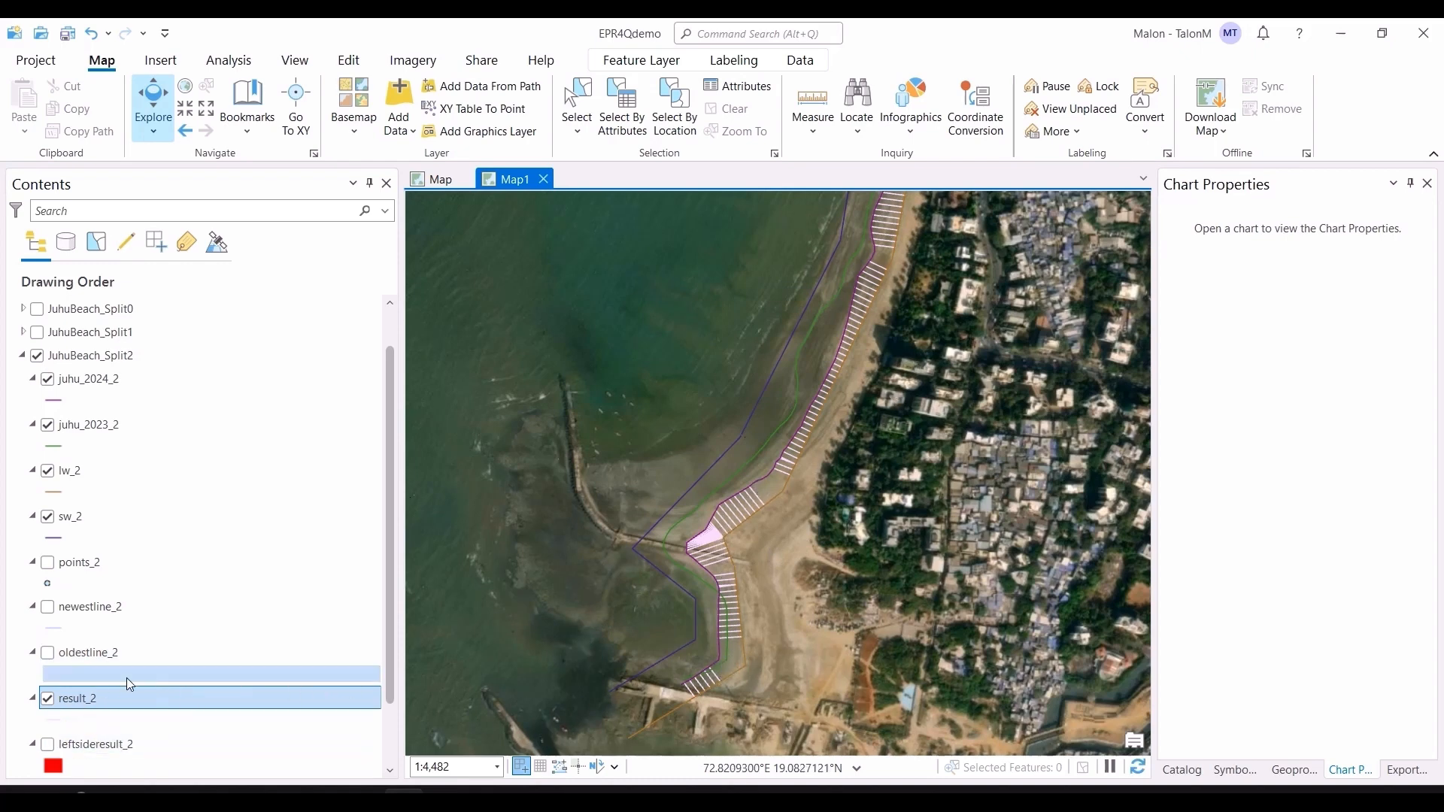
Step: Turn on leftsideresult_2 and rightsideresult_2 and inspect the red and blue areas along the coast
{"action": "left_click", "coordinate": [51, 744]}
{"action": "scroll", "coordinate": [76, 741], "scroll_direction": "down", "scroll_amount": 1}
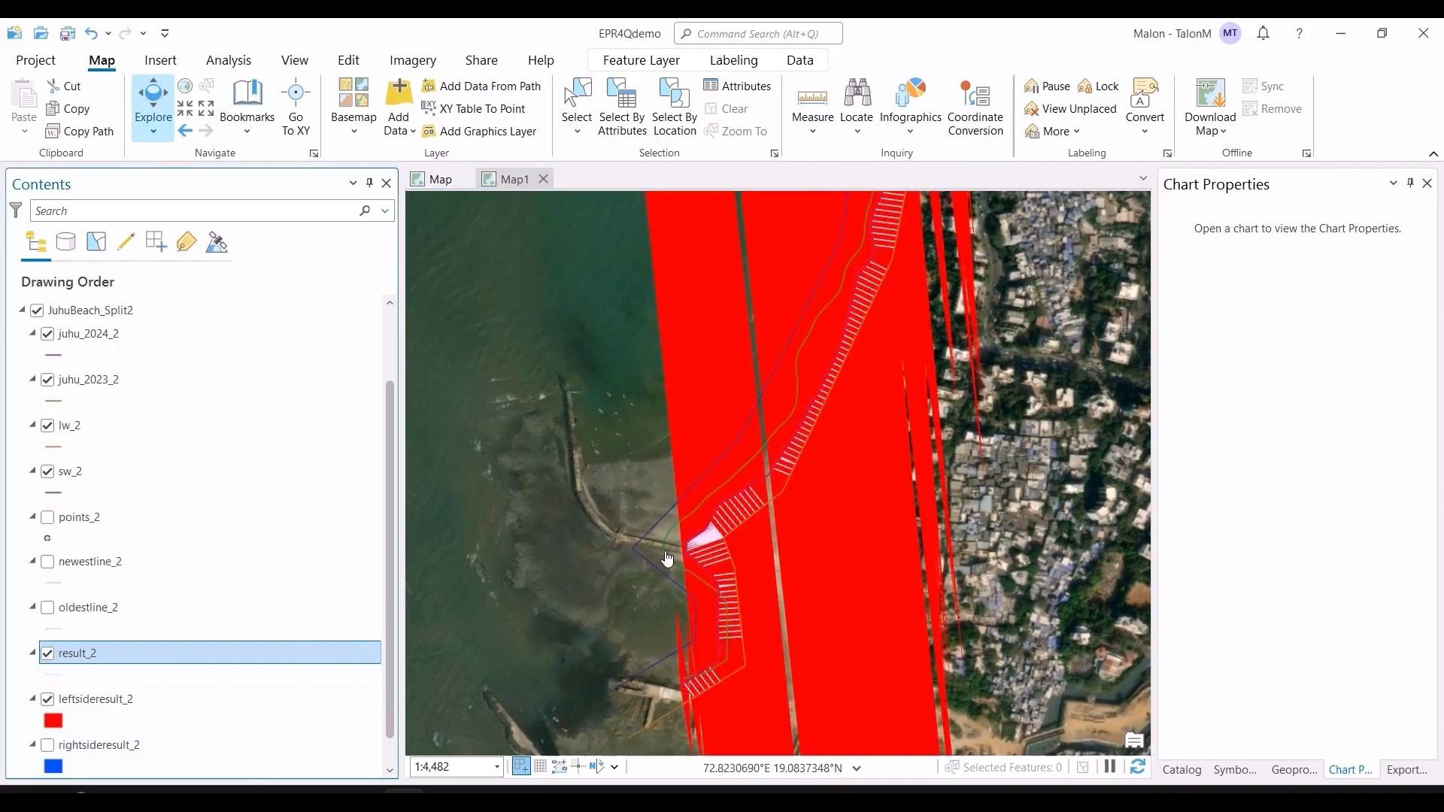
{"action": "scroll", "coordinate": [713, 555], "scroll_direction": "down", "scroll_amount": 5}
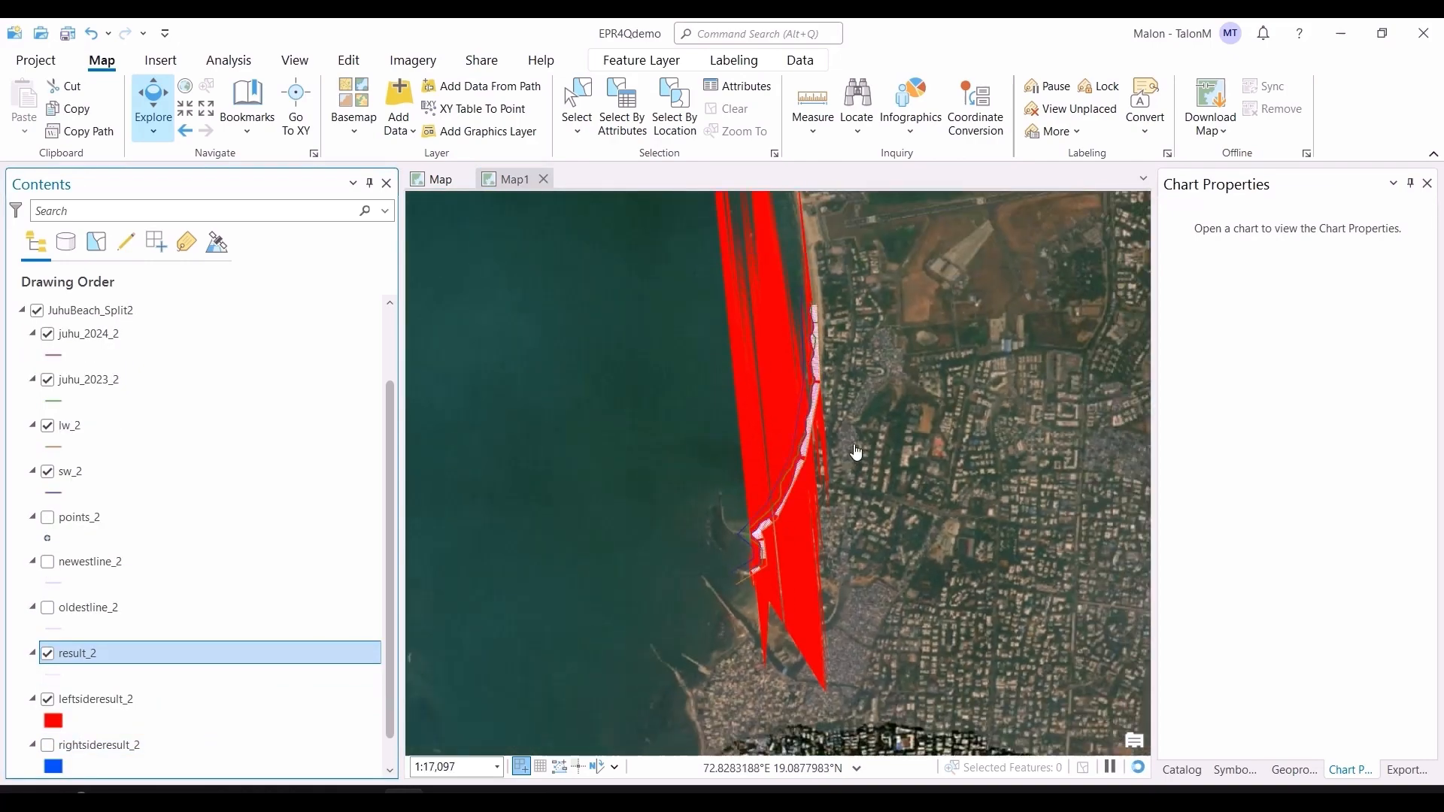
{"action": "left_click_drag", "start_coordinate": [905, 354], "coordinate": [896, 449]}
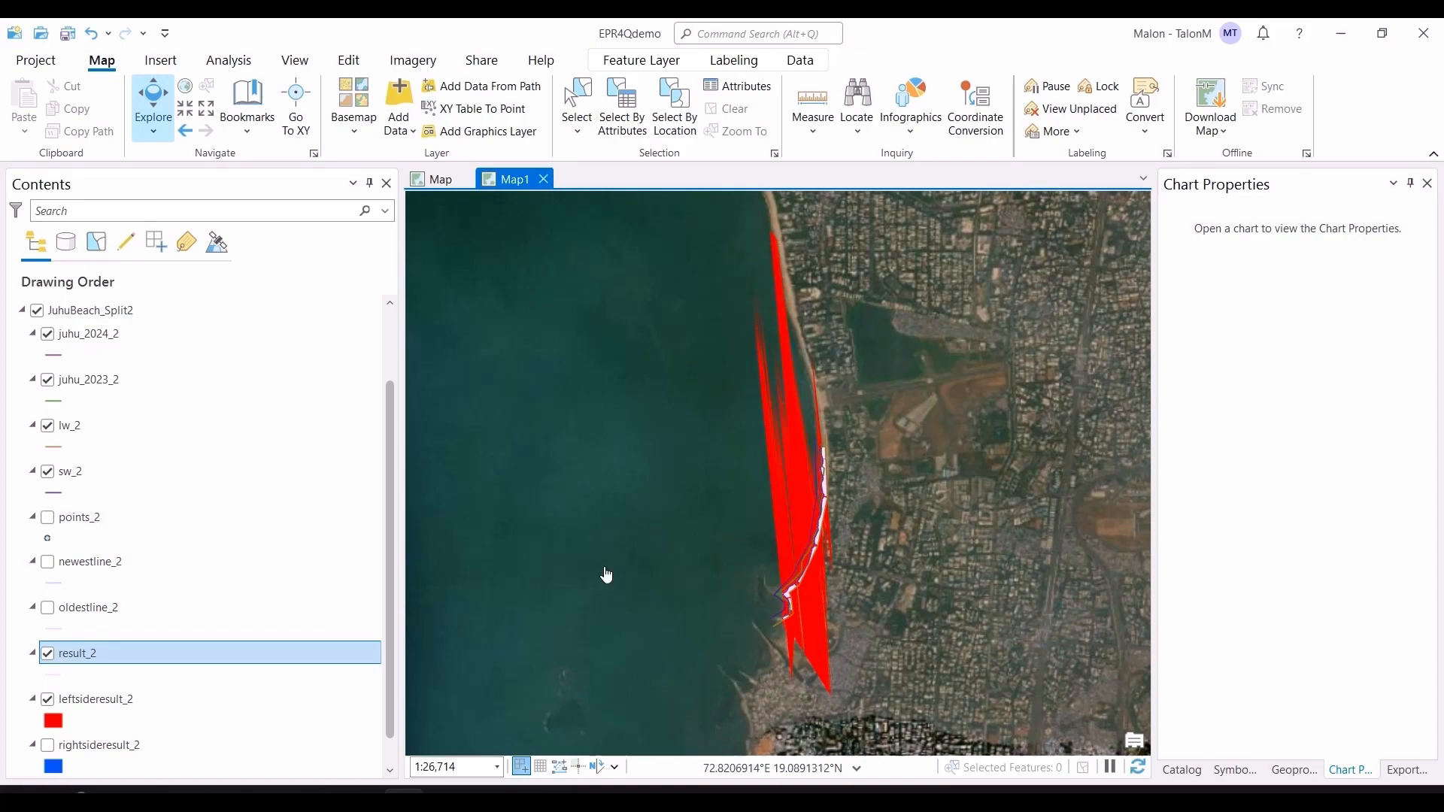
{"action": "scroll", "coordinate": [83, 720], "scroll_direction": "down", "scroll_amount": 1}
{"action": "left_click", "coordinate": [47, 717]}
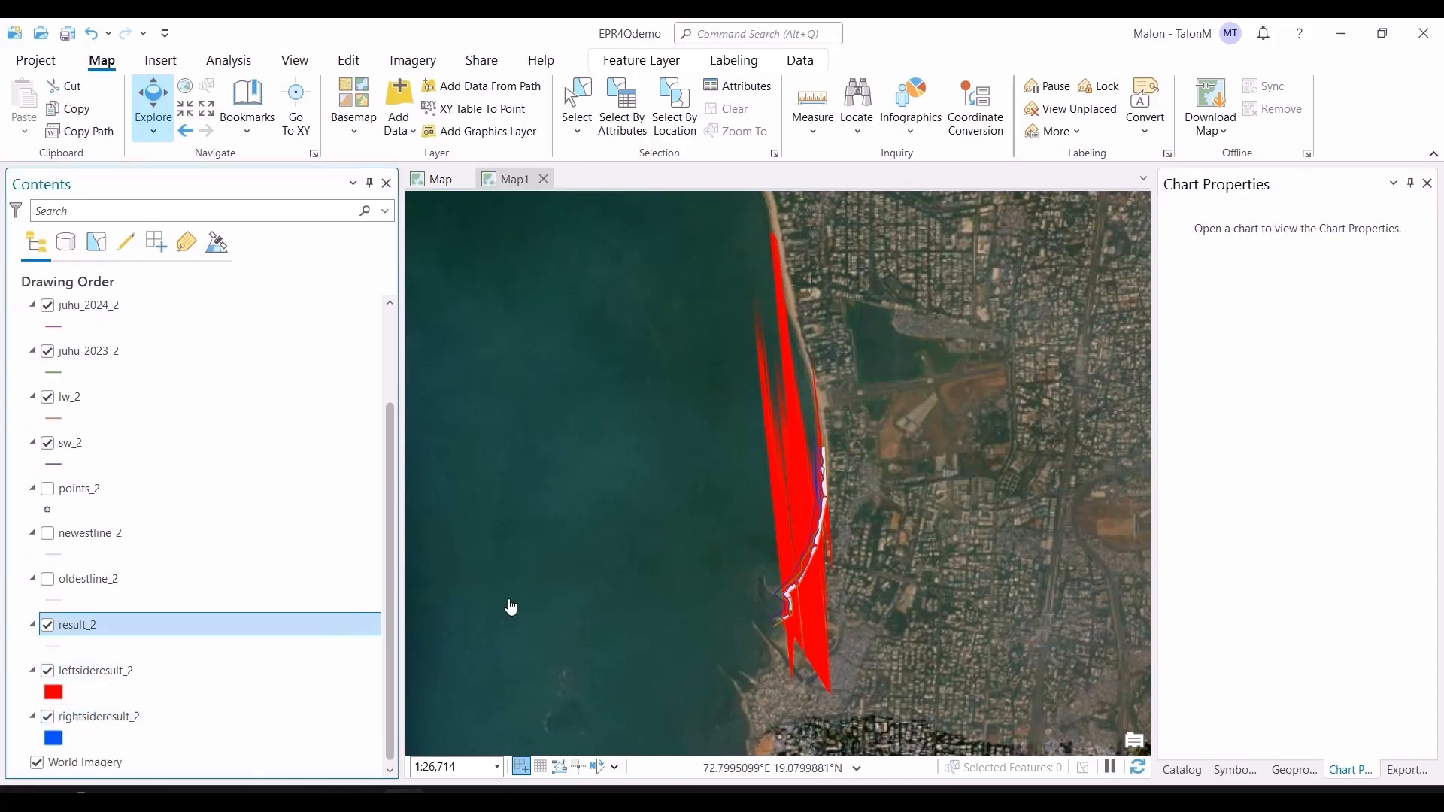
{"action": "scroll", "coordinate": [861, 499], "scroll_direction": "up", "scroll_amount": 4}
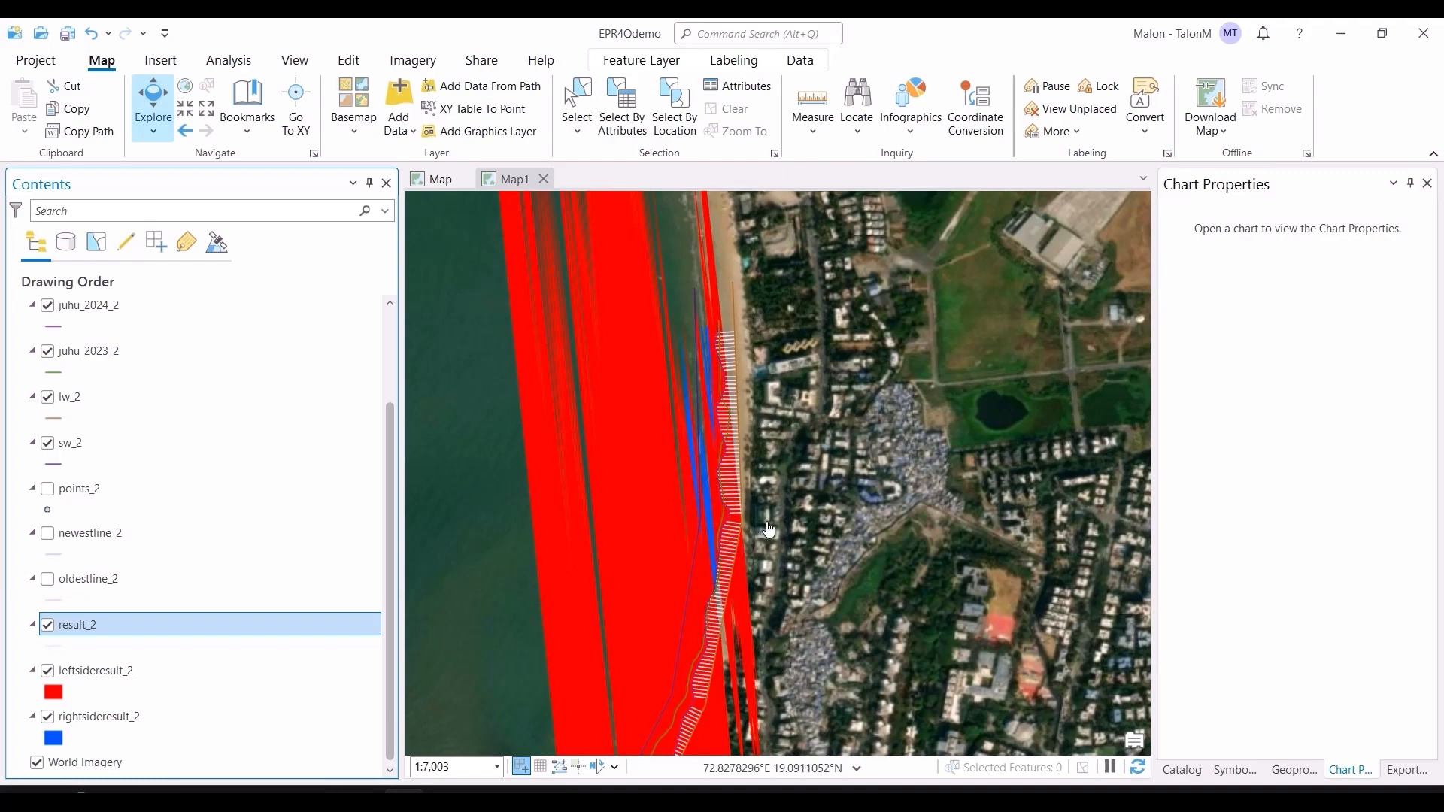
{"action": "scroll", "coordinate": [769, 530], "scroll_direction": "down", "scroll_amount": 4}
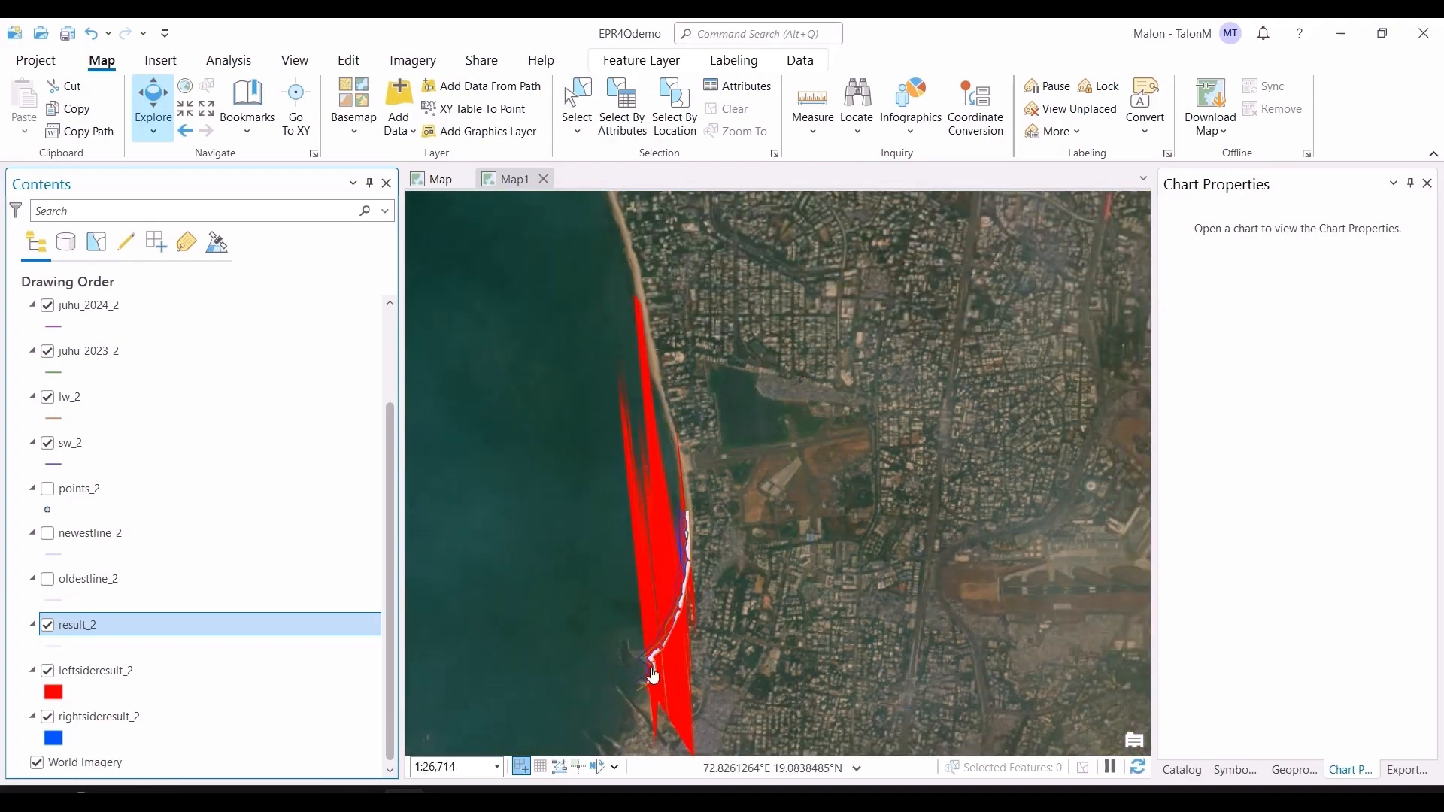
Step: Turn off the leftsideresult_2, rightsideresult_2 and result_2 layers
{"action": "left_click", "coordinate": [47, 672]}
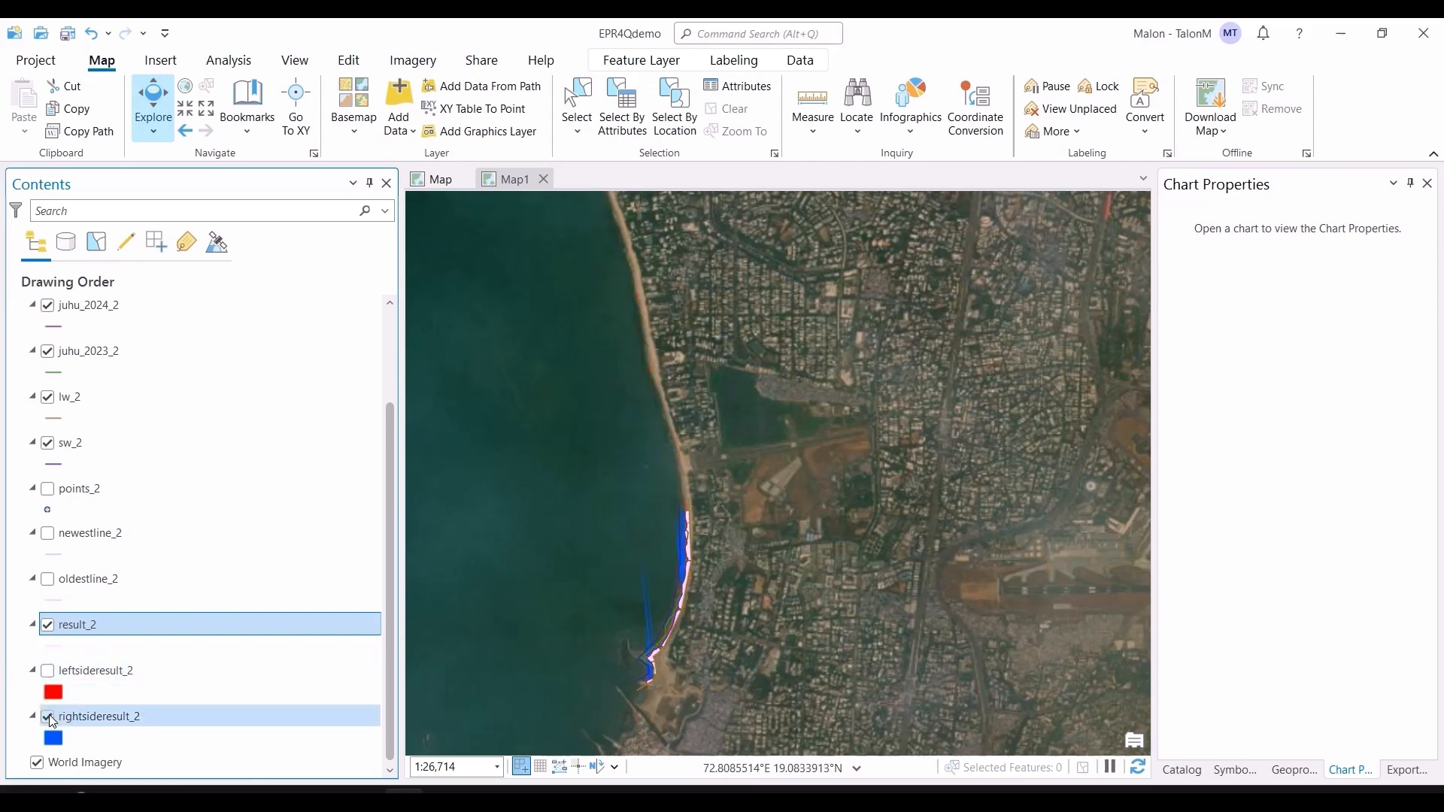
{"action": "left_click", "coordinate": [48, 716]}
{"action": "left_click", "coordinate": [47, 624]}
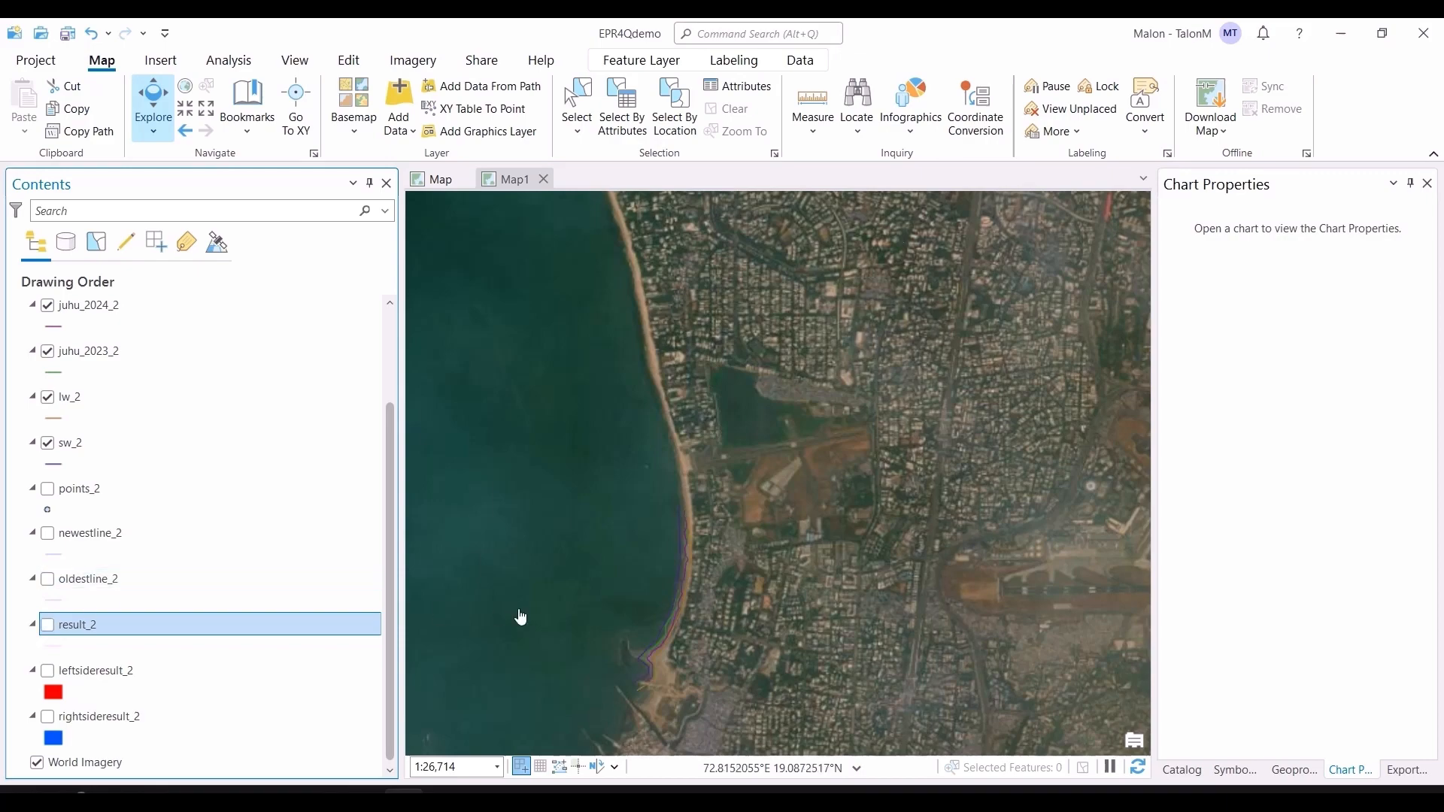
{"action": "scroll", "coordinate": [748, 602], "scroll_direction": "up", "scroll_amount": 3}
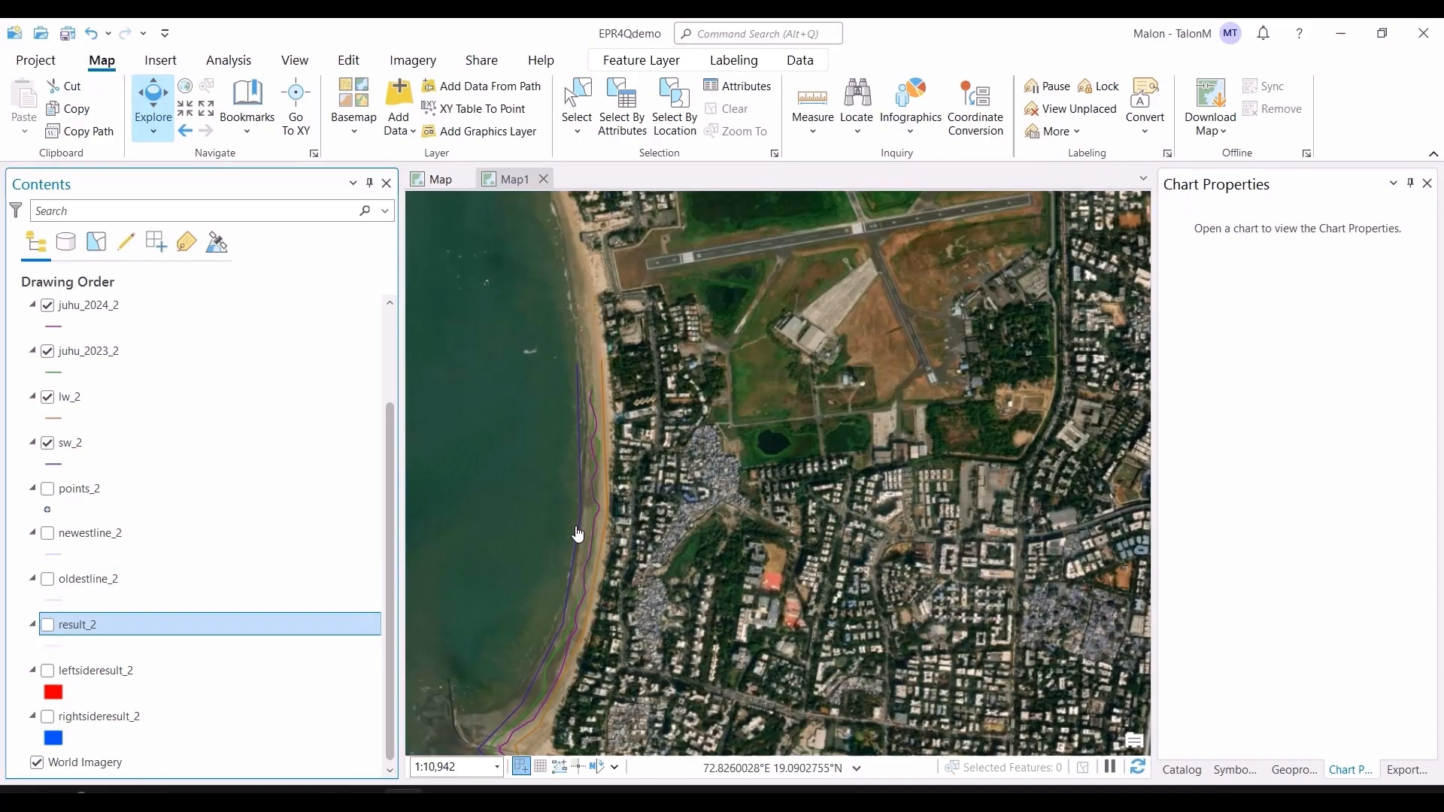
{"action": "left_click_drag", "start_coordinate": [641, 710], "coordinate": [713, 627]}
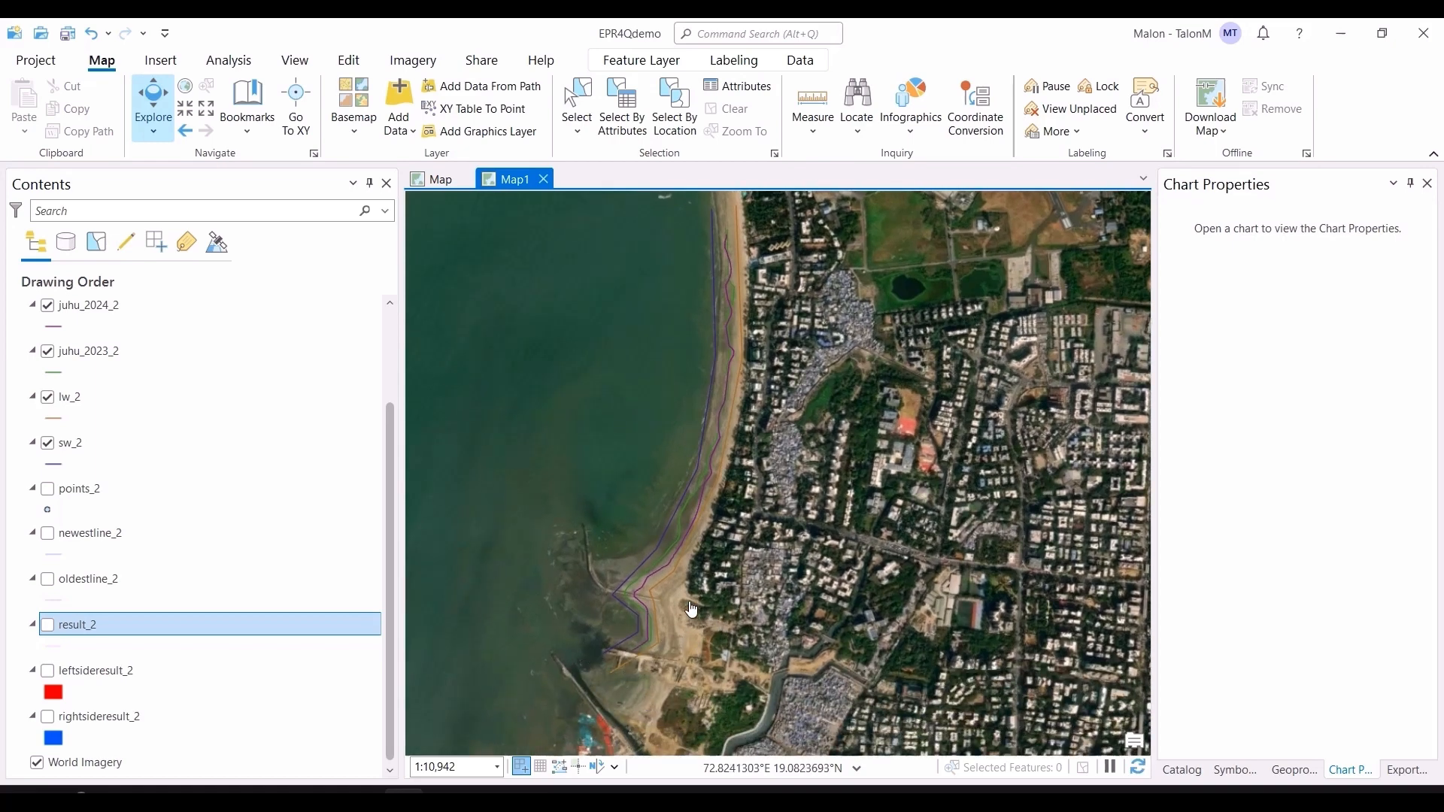
{"action": "left_click_drag", "start_coordinate": [787, 345], "coordinate": [785, 460]}
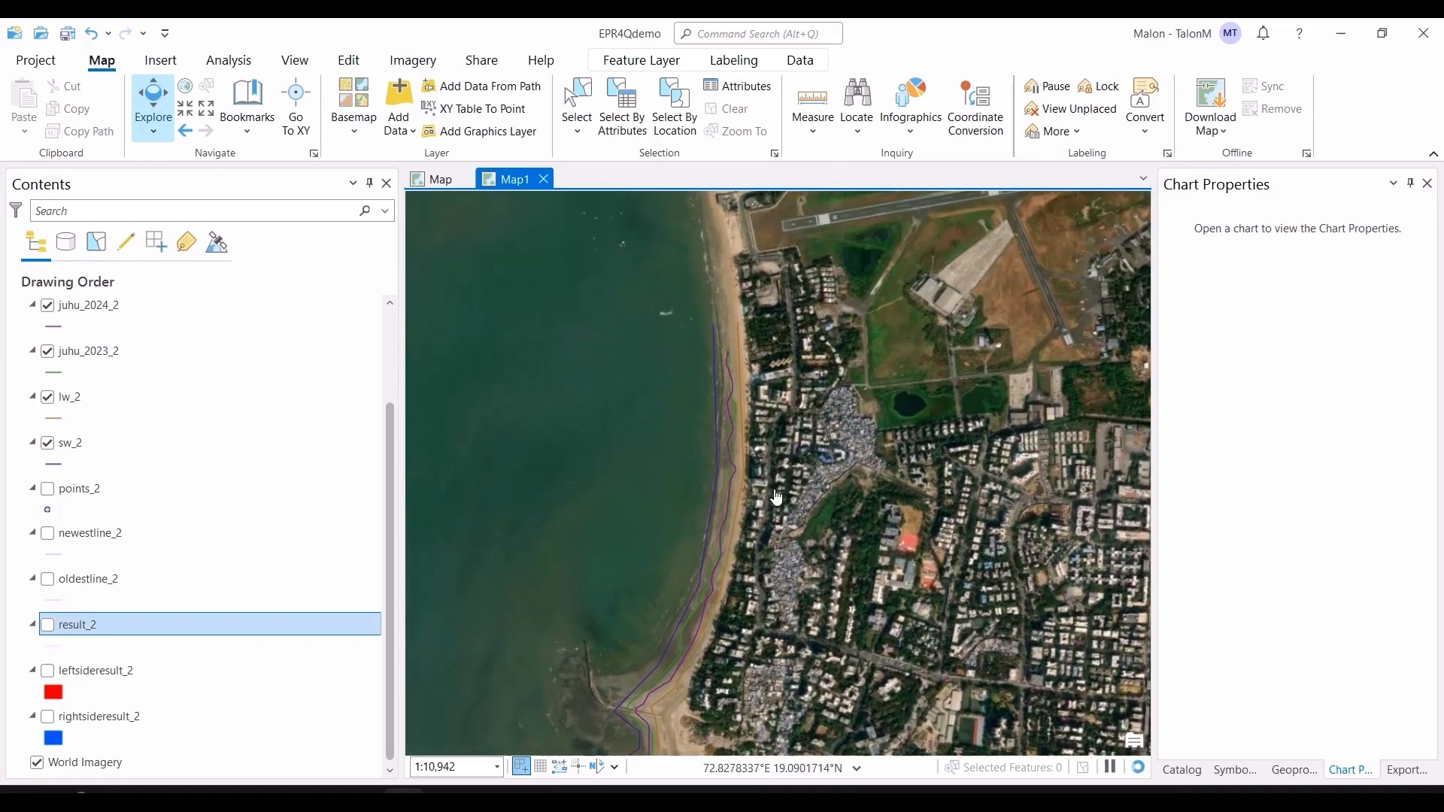
Step: Switch to the web browser showing the MDPI article on the End Point Rate Tool for QGIS (EPR4Q)
{"action": "key", "text": "alt+Tab"}
{"action": "left_click", "coordinate": [162, 22]}
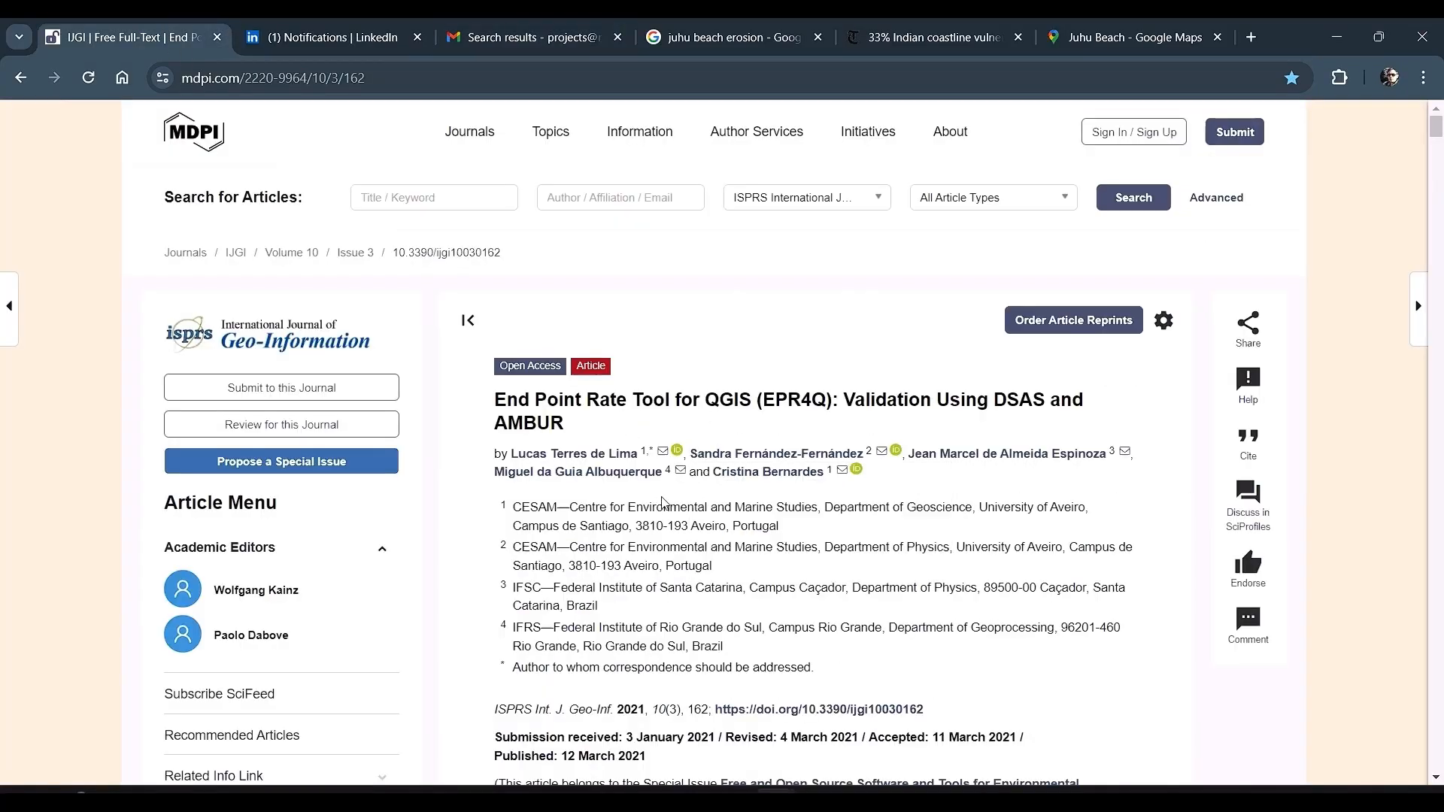
Step: Scroll through the EPR4Q article's methods, results and discussion sections
{"action": "scroll", "coordinate": [663, 504], "scroll_direction": "down", "scroll_amount": 20}
{"action": "scroll", "coordinate": [656, 552], "scroll_direction": "down", "scroll_amount": 20}
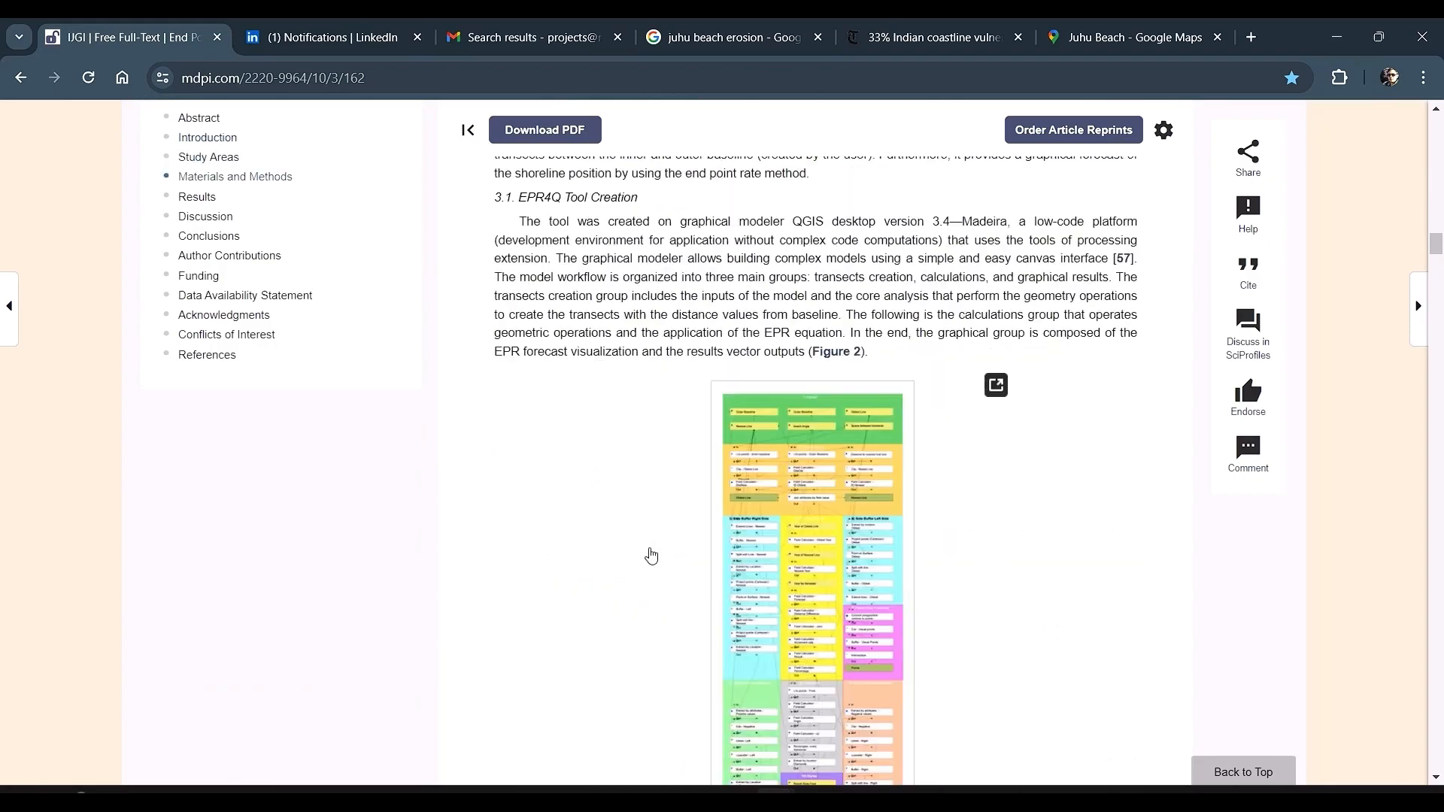
{"action": "scroll", "coordinate": [652, 555], "scroll_direction": "down", "scroll_amount": 20}
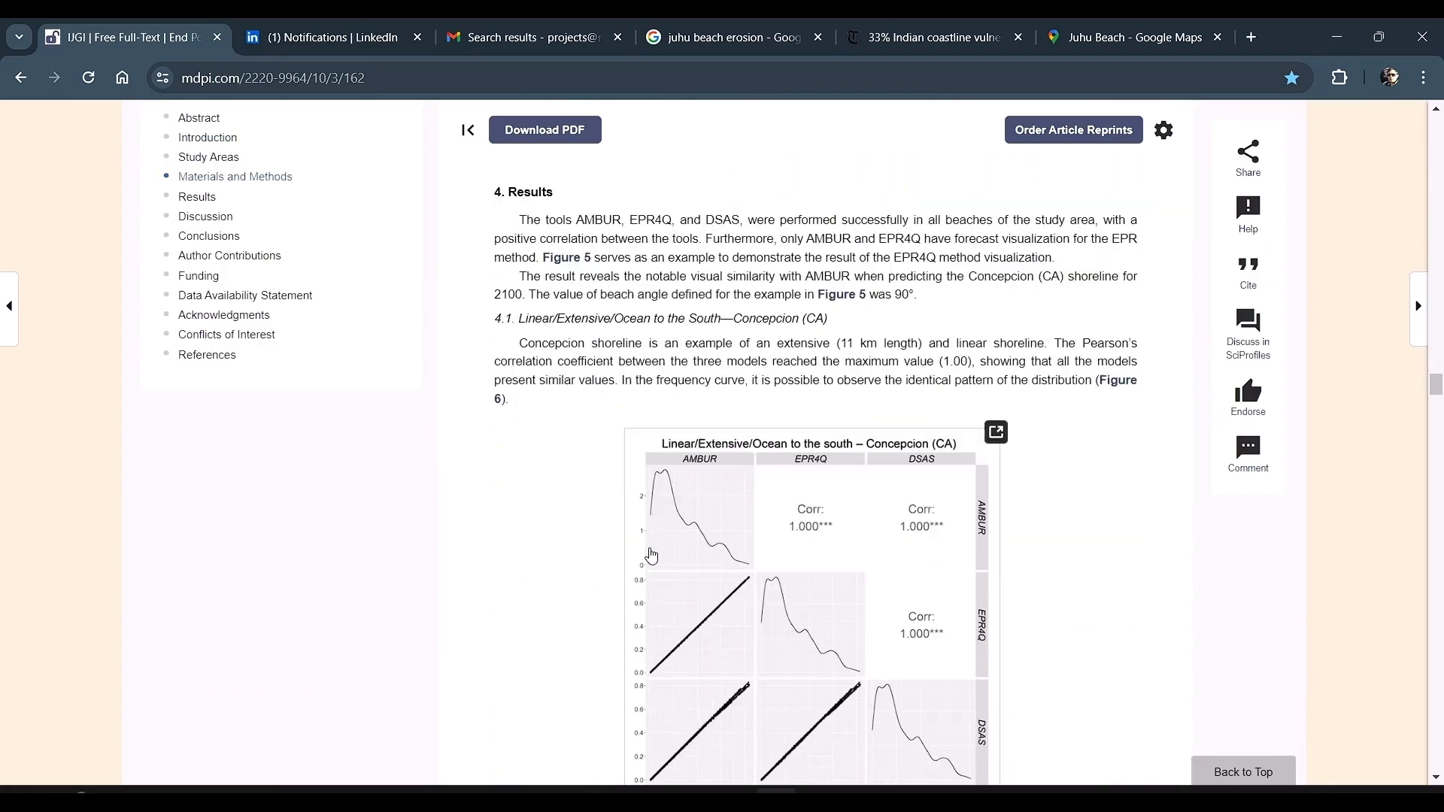
{"action": "scroll", "coordinate": [651, 555], "scroll_direction": "down", "scroll_amount": 20}
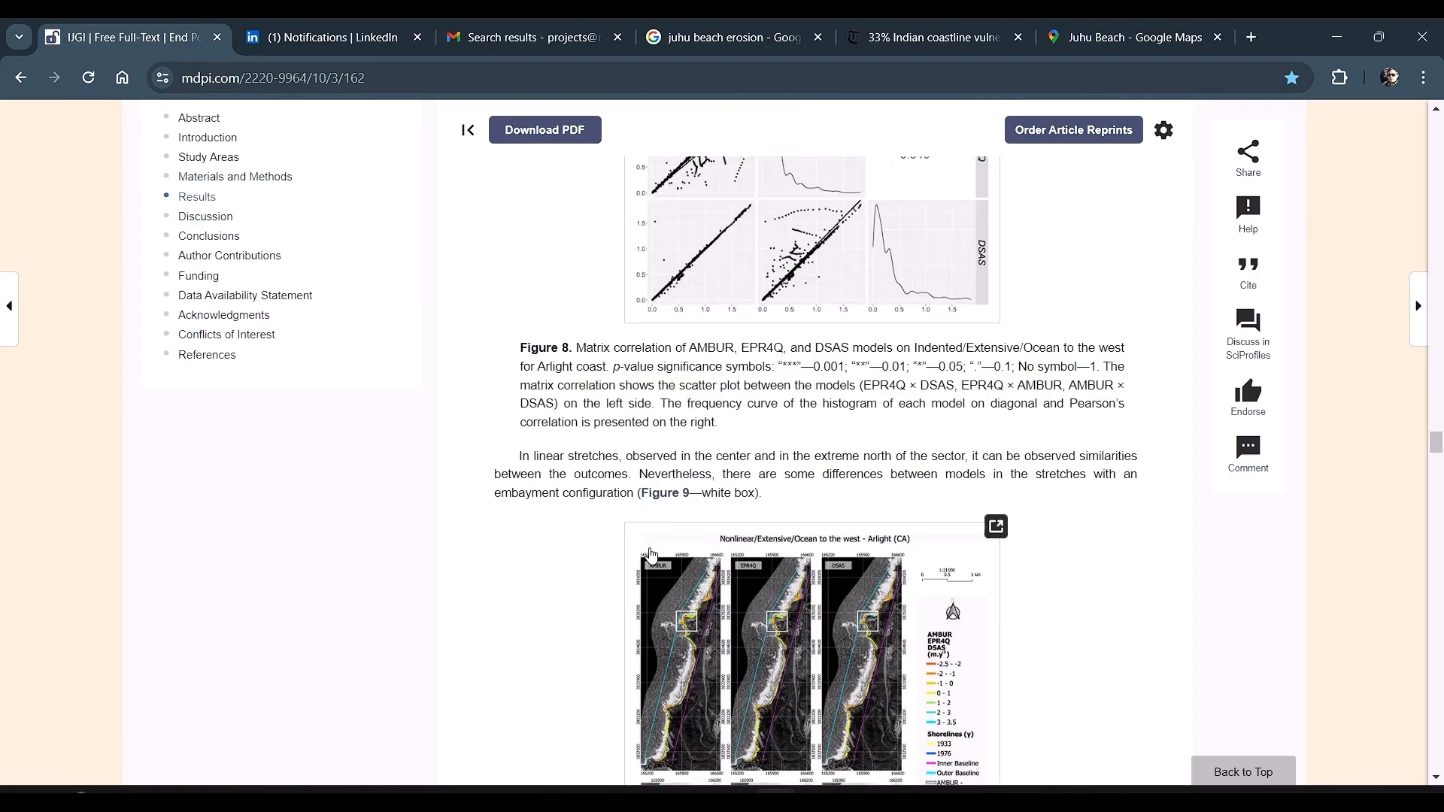
{"action": "scroll", "coordinate": [651, 556], "scroll_direction": "down", "scroll_amount": 20}
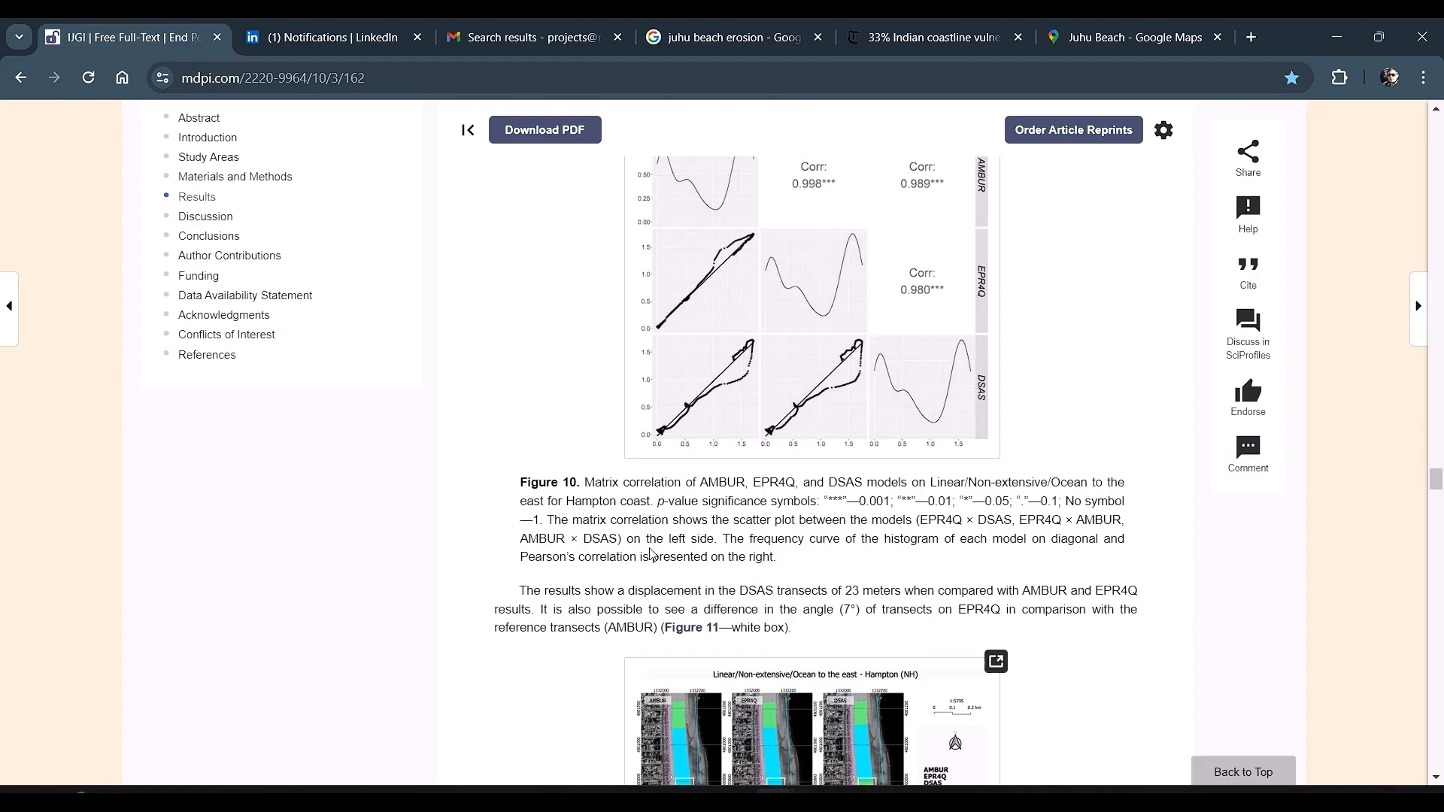
{"action": "scroll", "coordinate": [651, 555], "scroll_direction": "down", "scroll_amount": 20}
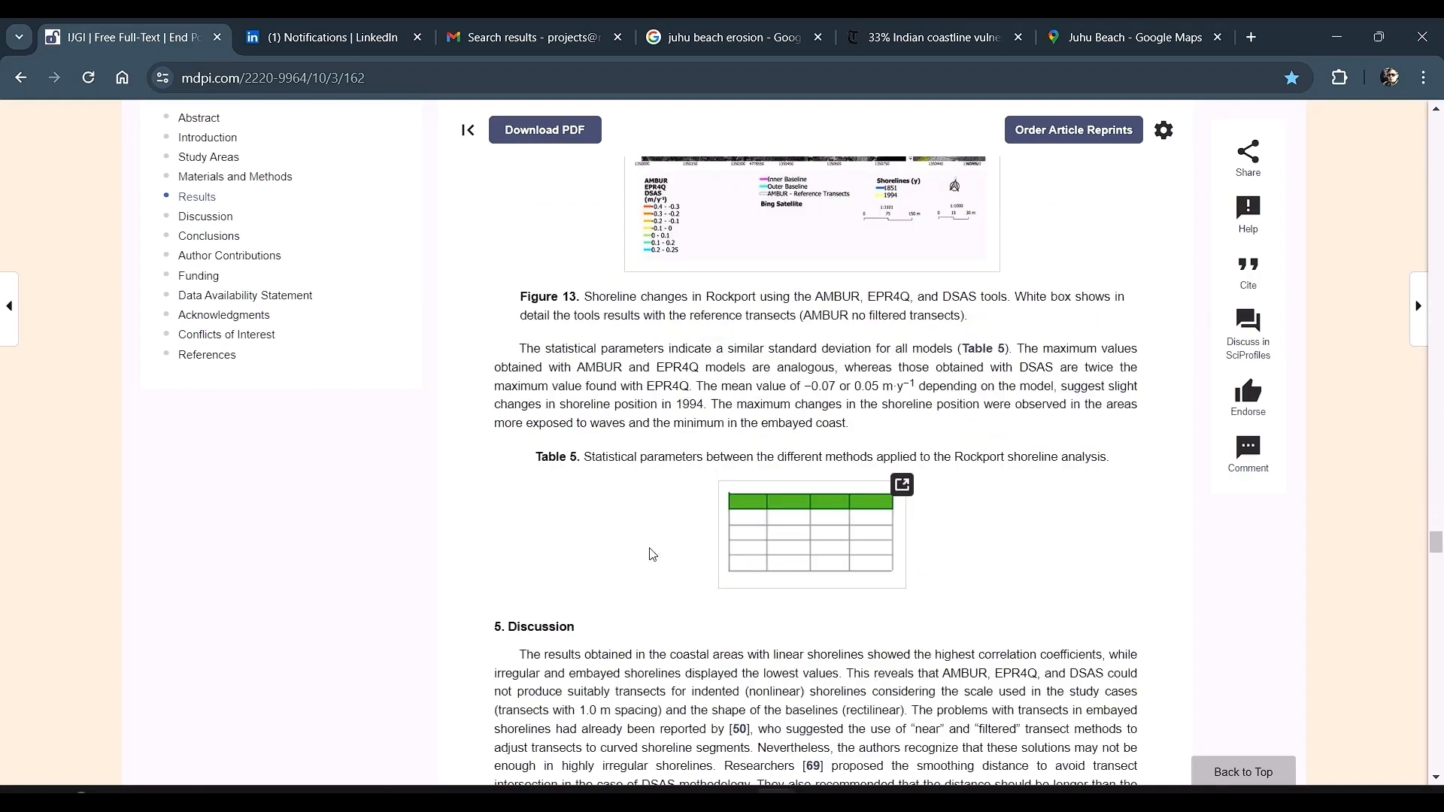
{"action": "scroll", "coordinate": [651, 556], "scroll_direction": "down", "scroll_amount": 6}
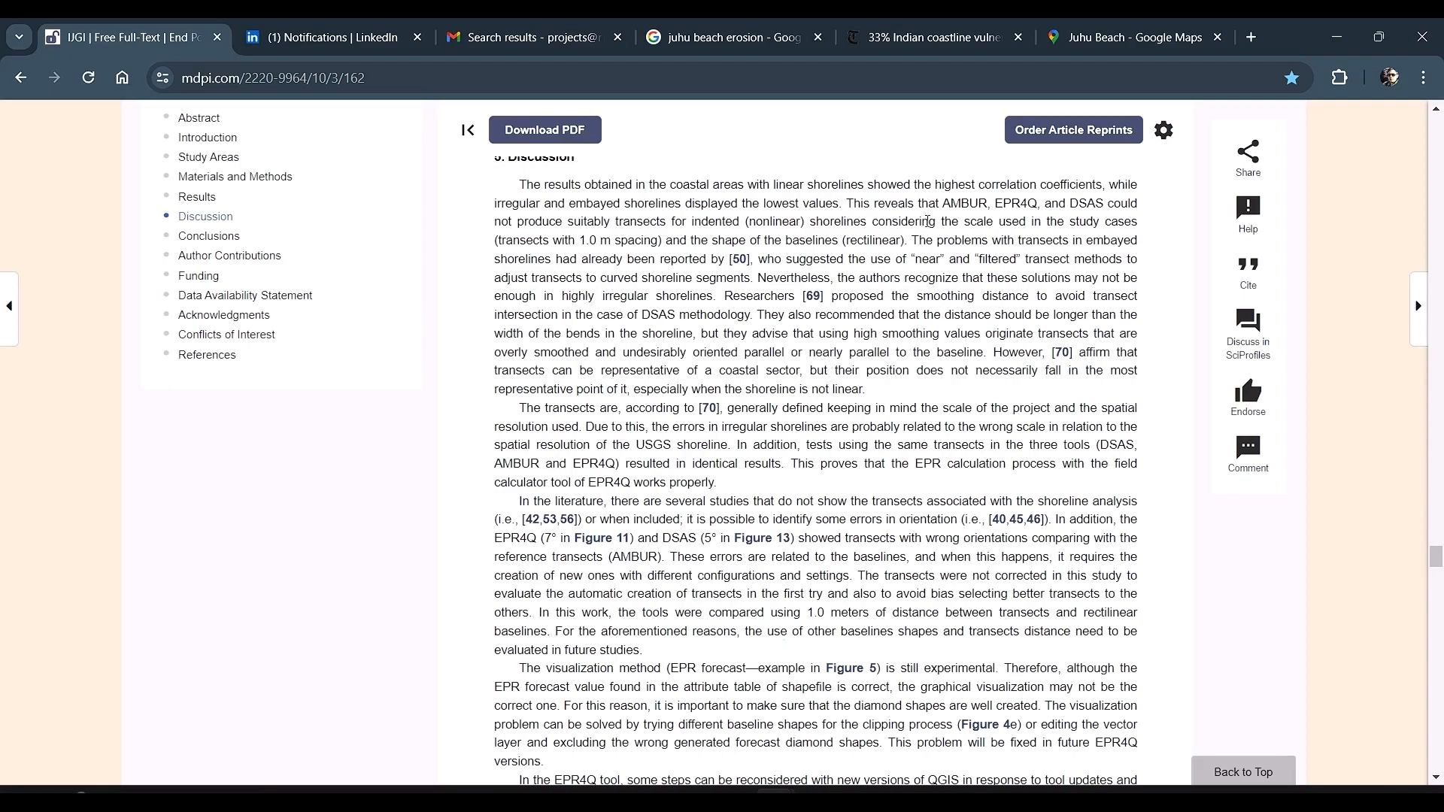
Step: Search the article for "embay" and highlight the discussion sentence about embayed shorelines
{"action": "key", "text": "ctrl+f"}
{"action": "type", "text": "embay"}
{"action": "key", "text": "Return"}
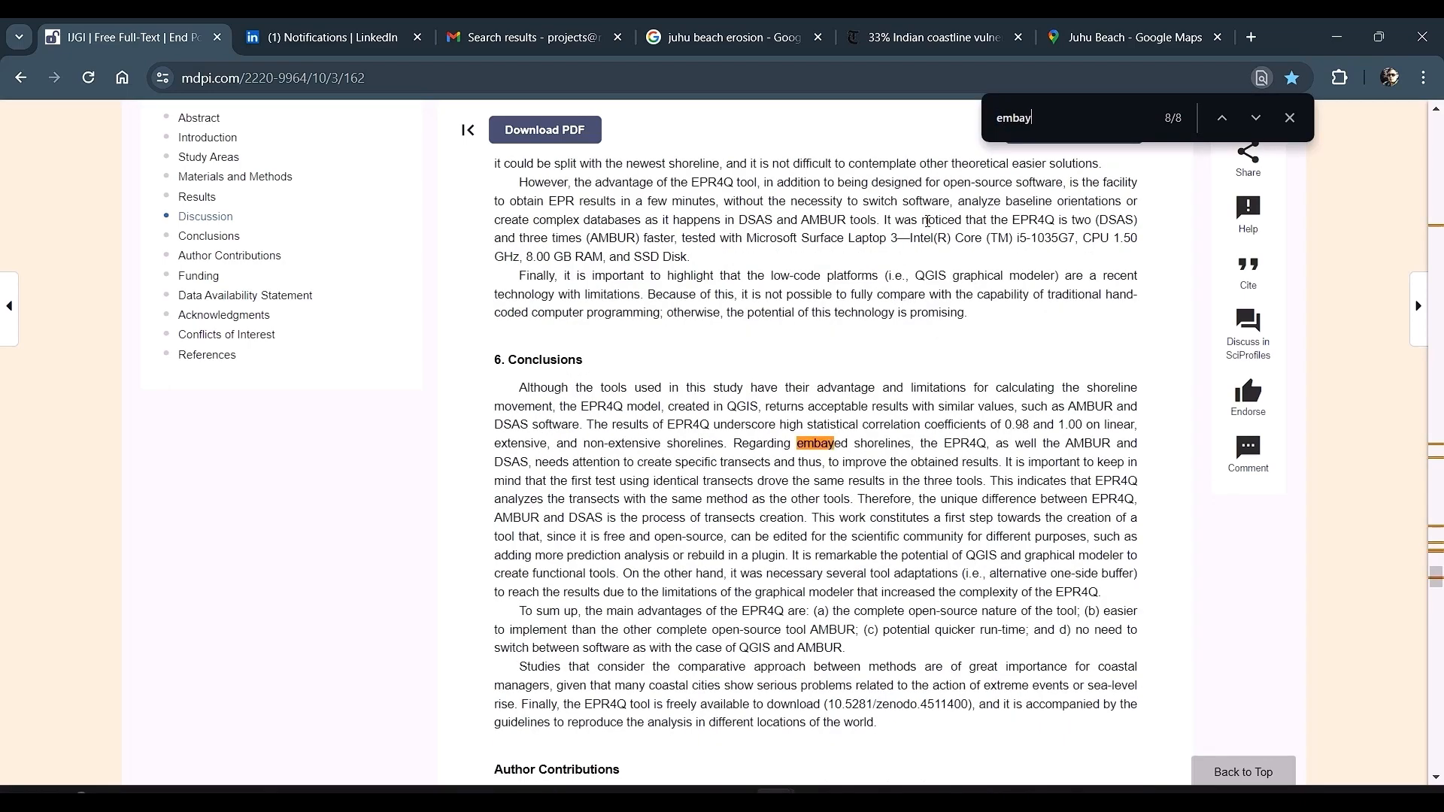
{"action": "scroll", "coordinate": [1125, 532], "scroll_direction": "up", "scroll_amount": 10}
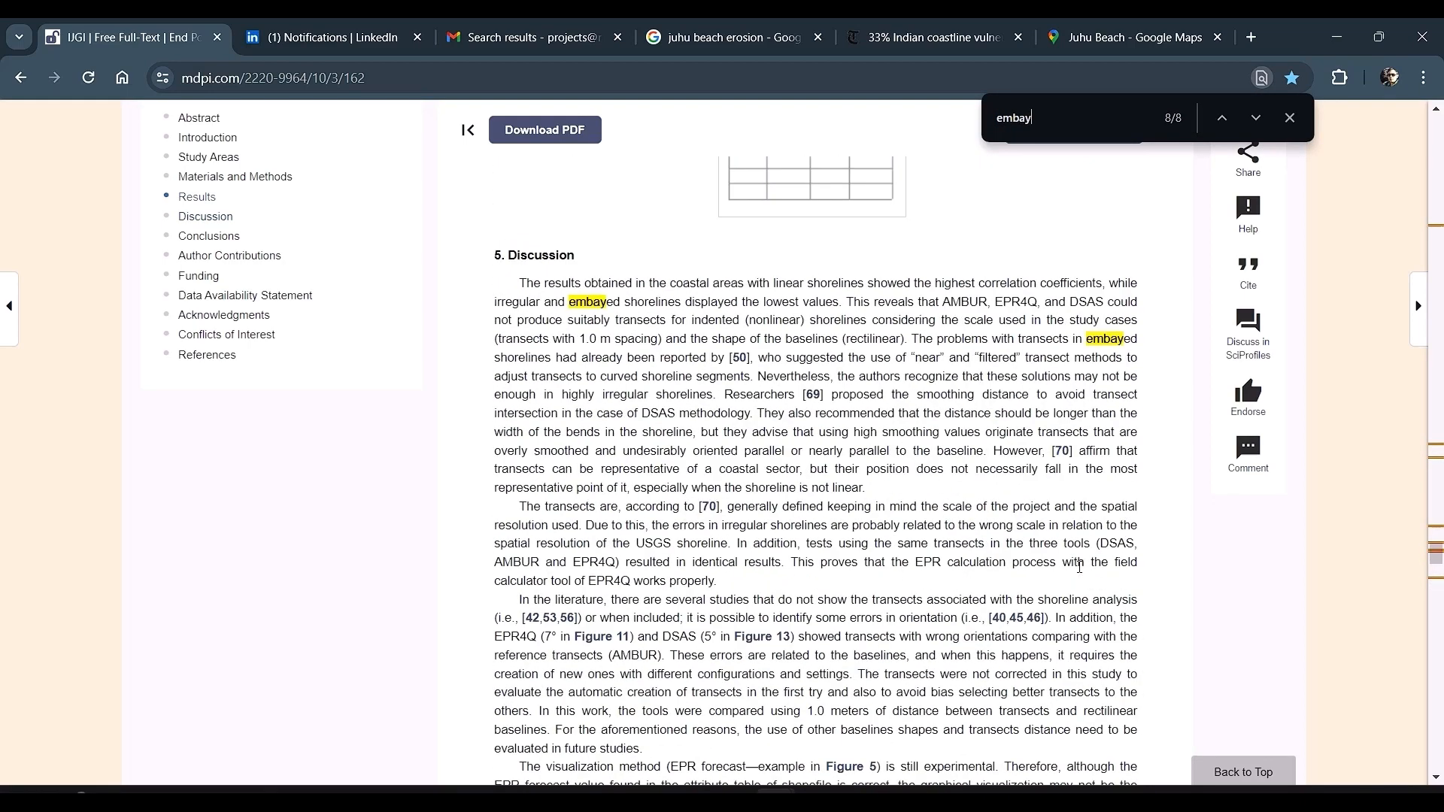
{"action": "left_click_drag", "start_coordinate": [528, 283], "coordinate": [854, 304]}
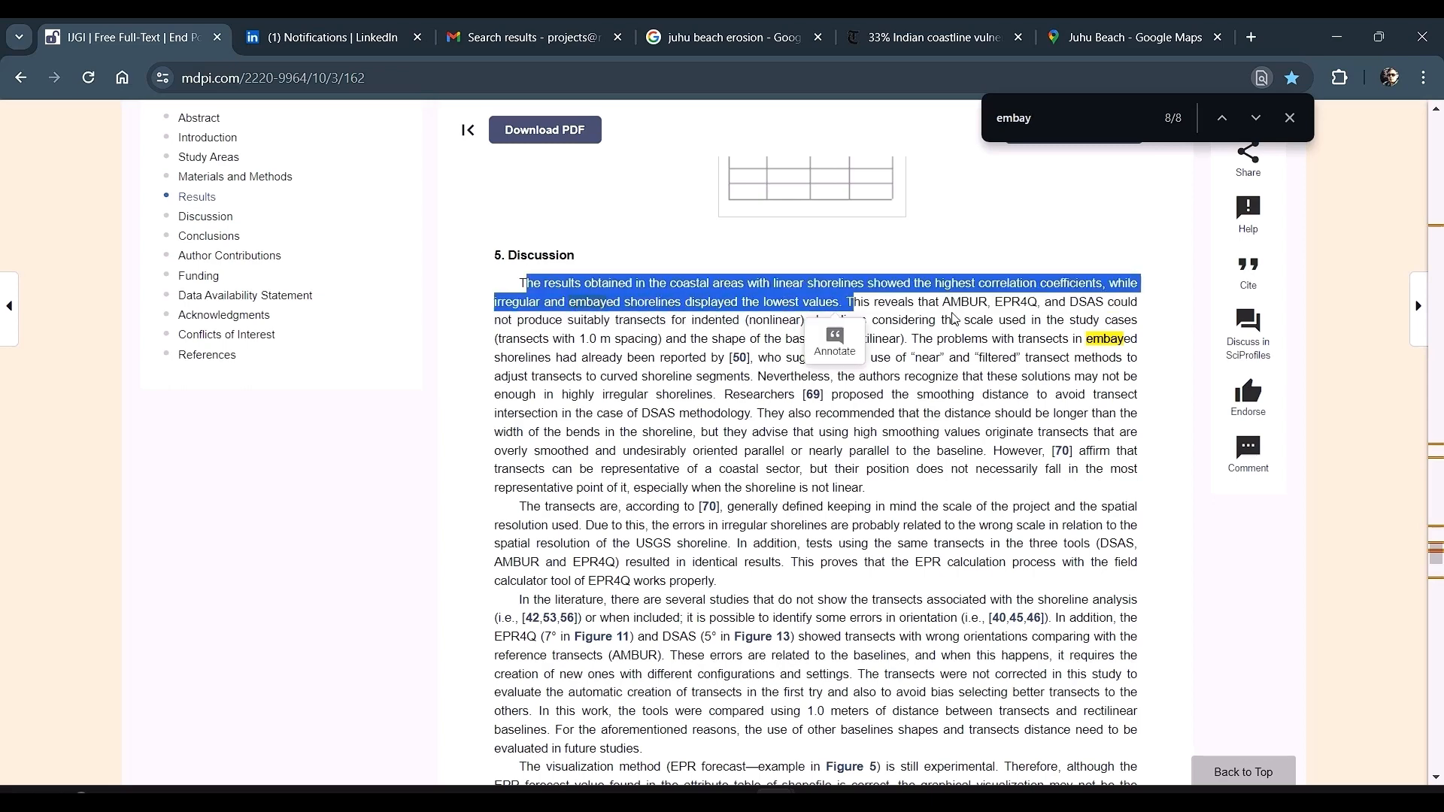
{"action": "left_click", "coordinate": [1036, 312]}
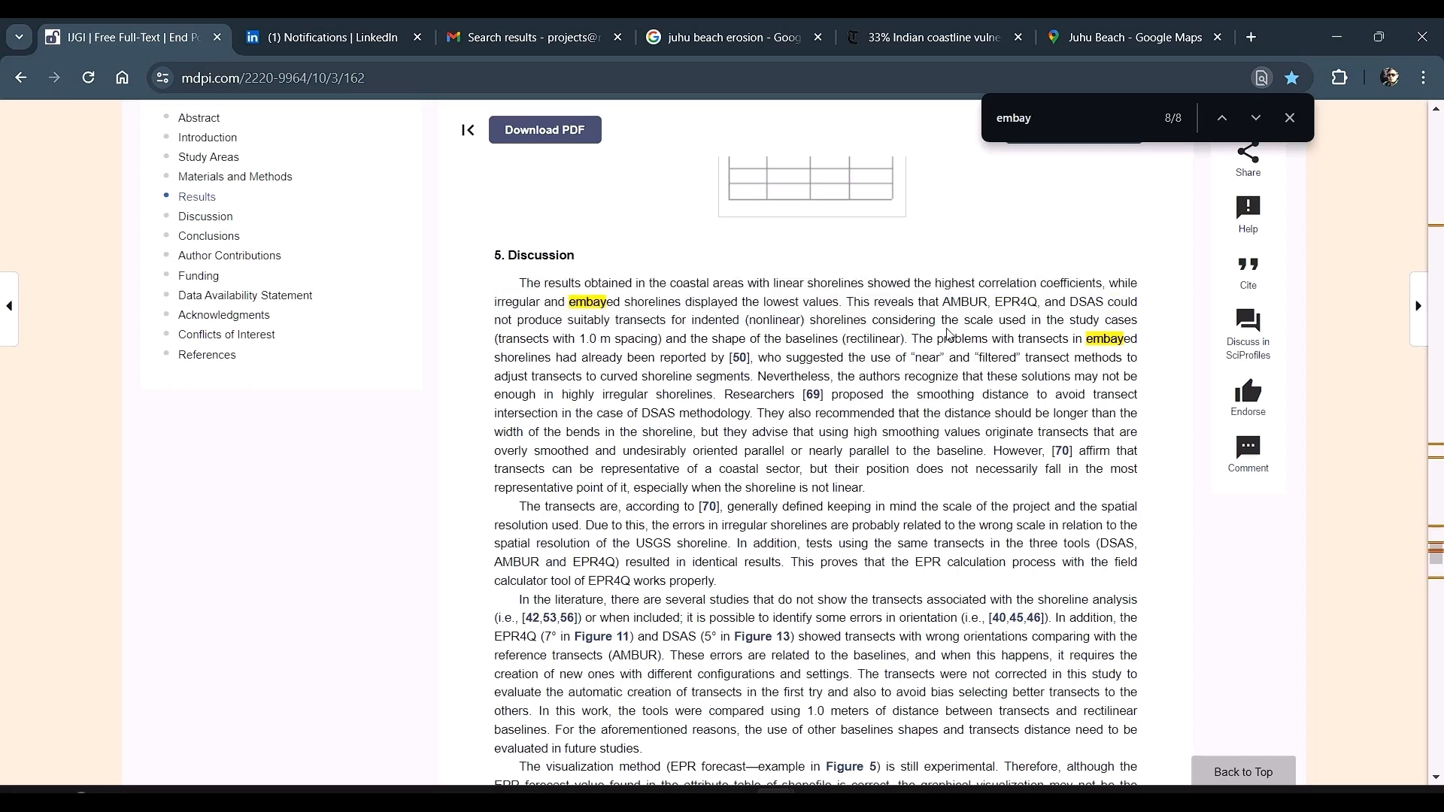
{"action": "mouse_move", "coordinate": [915, 337]}
{"action": "left_mouse_down"}
{"action": "mouse_move", "coordinate": [1008, 360]}
{"action": "mouse_move", "coordinate": [1029, 406]}
{"action": "left_mouse_up"}
Step: Switch back to ArcGIS Pro, then turn off and collapse the JuhuBeach_Split2 group layer
{"action": "key", "text": "alt+Tab"}
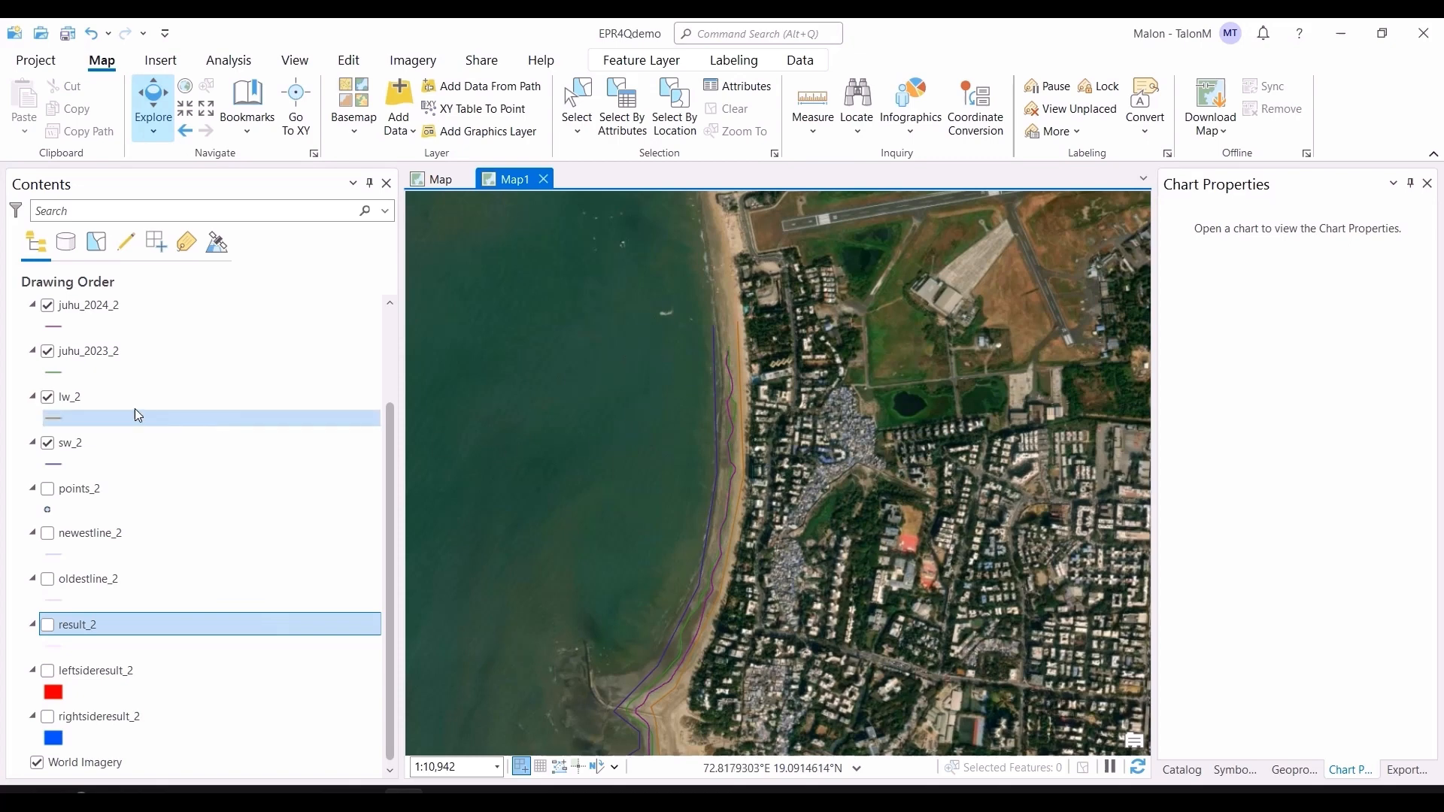
{"action": "scroll", "coordinate": [44, 474], "scroll_direction": "up", "scroll_amount": 3}
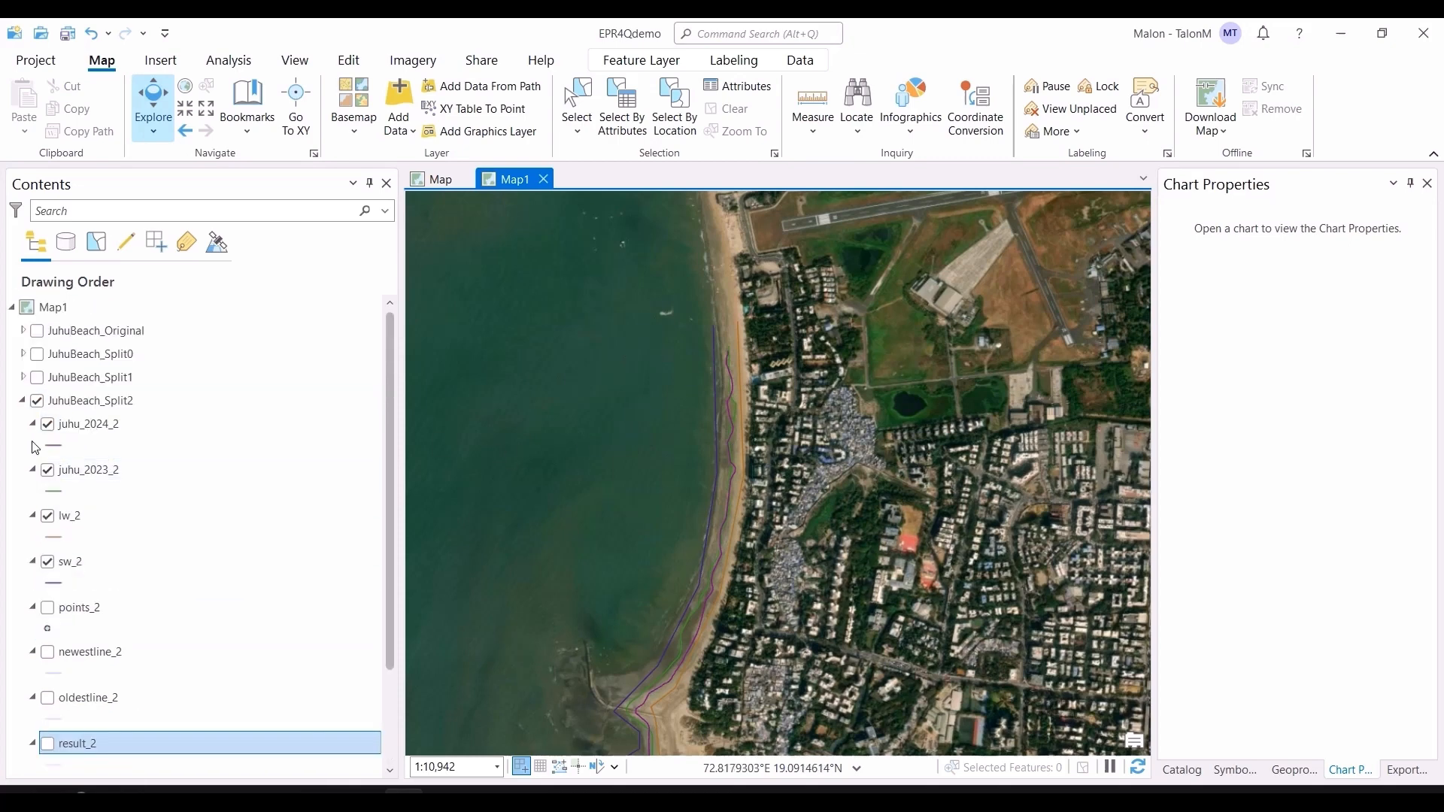
{"action": "left_click", "coordinate": [37, 401]}
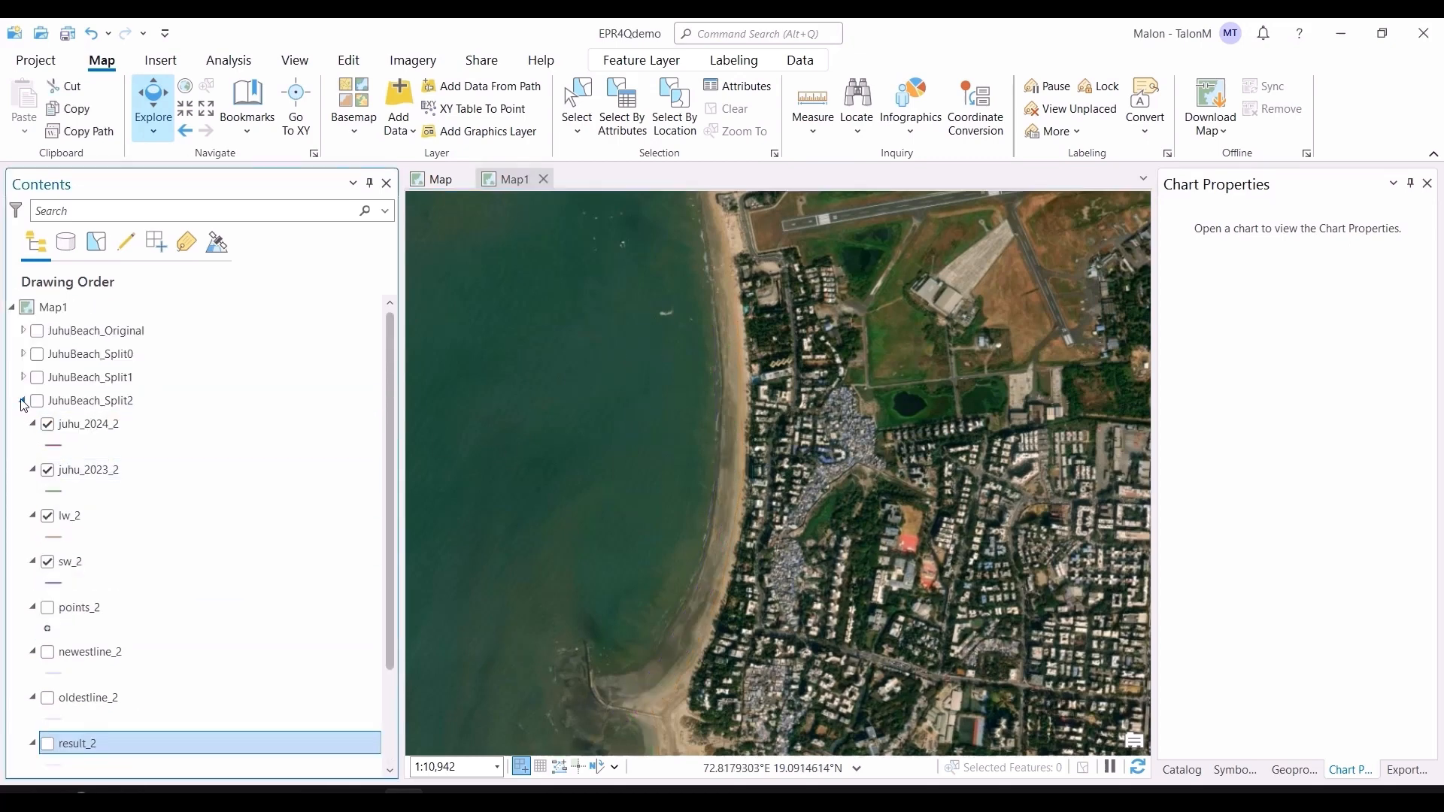
{"action": "left_click", "coordinate": [23, 400]}
Step: Expand and turn on the JuhuBeach_Original group layer to display its original shorelines
{"action": "left_click", "coordinate": [22, 331]}
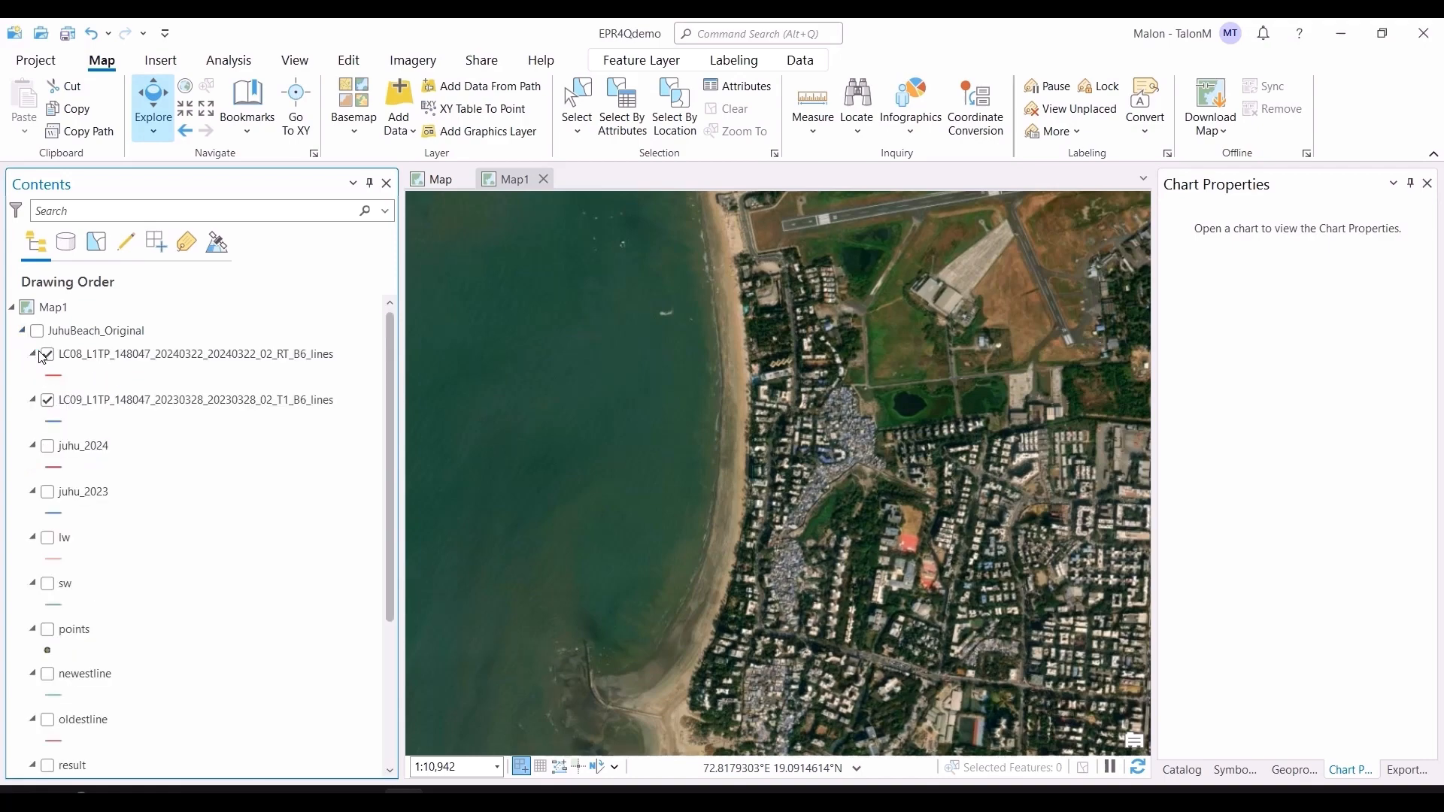
{"action": "left_click", "coordinate": [37, 331]}
{"action": "scroll", "coordinate": [696, 365], "scroll_direction": "down", "scroll_amount": 4}
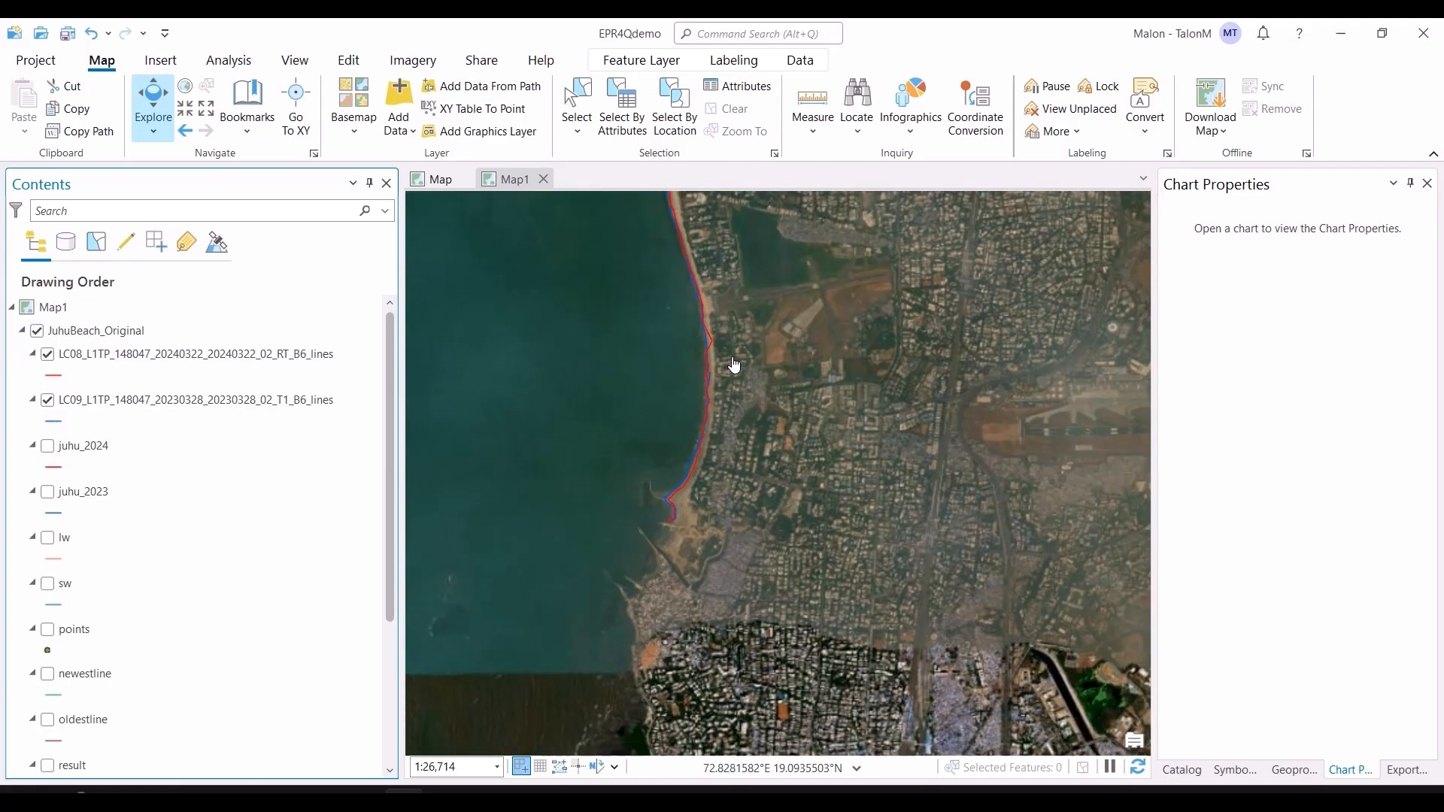
{"action": "scroll", "coordinate": [752, 501], "scroll_direction": "down", "scroll_amount": 2}
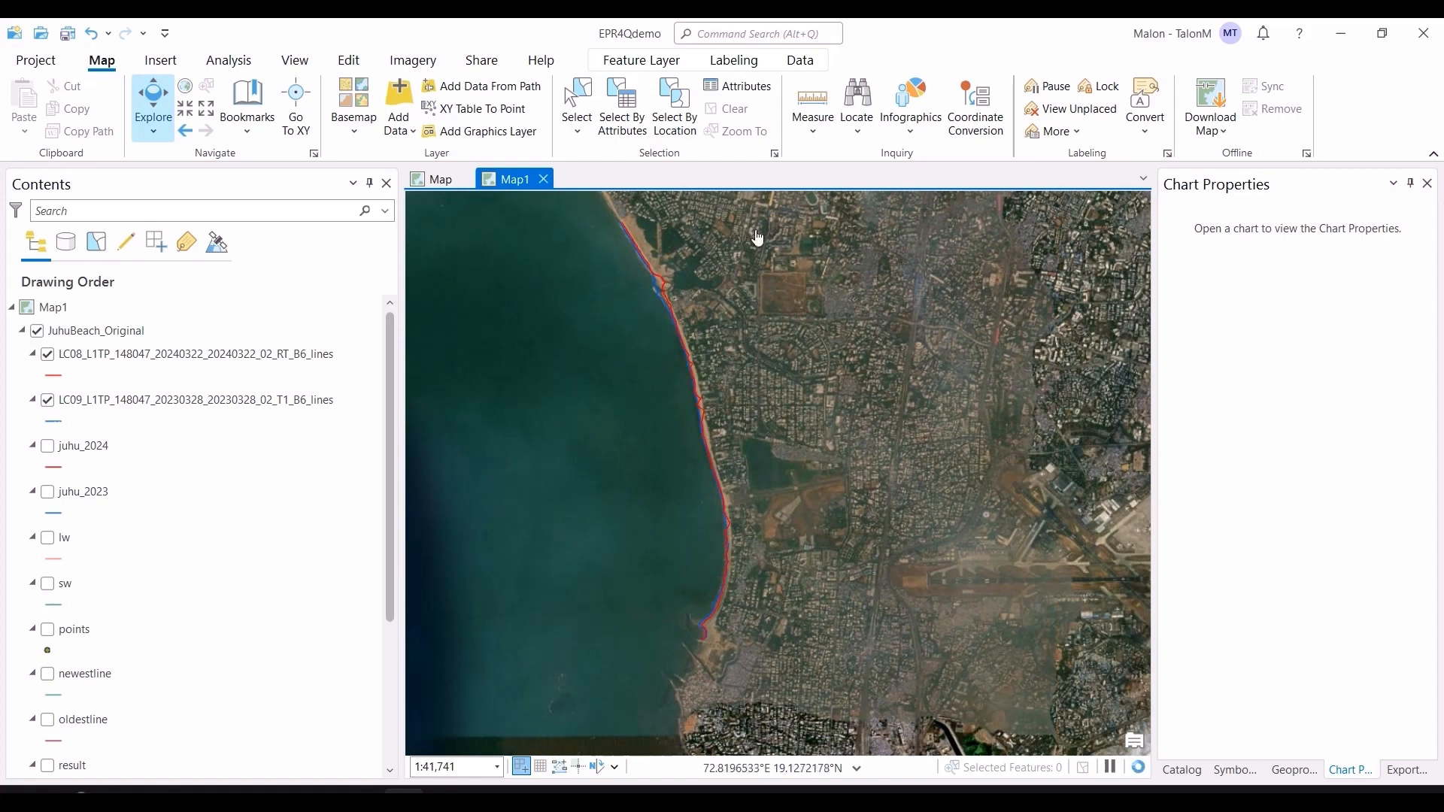